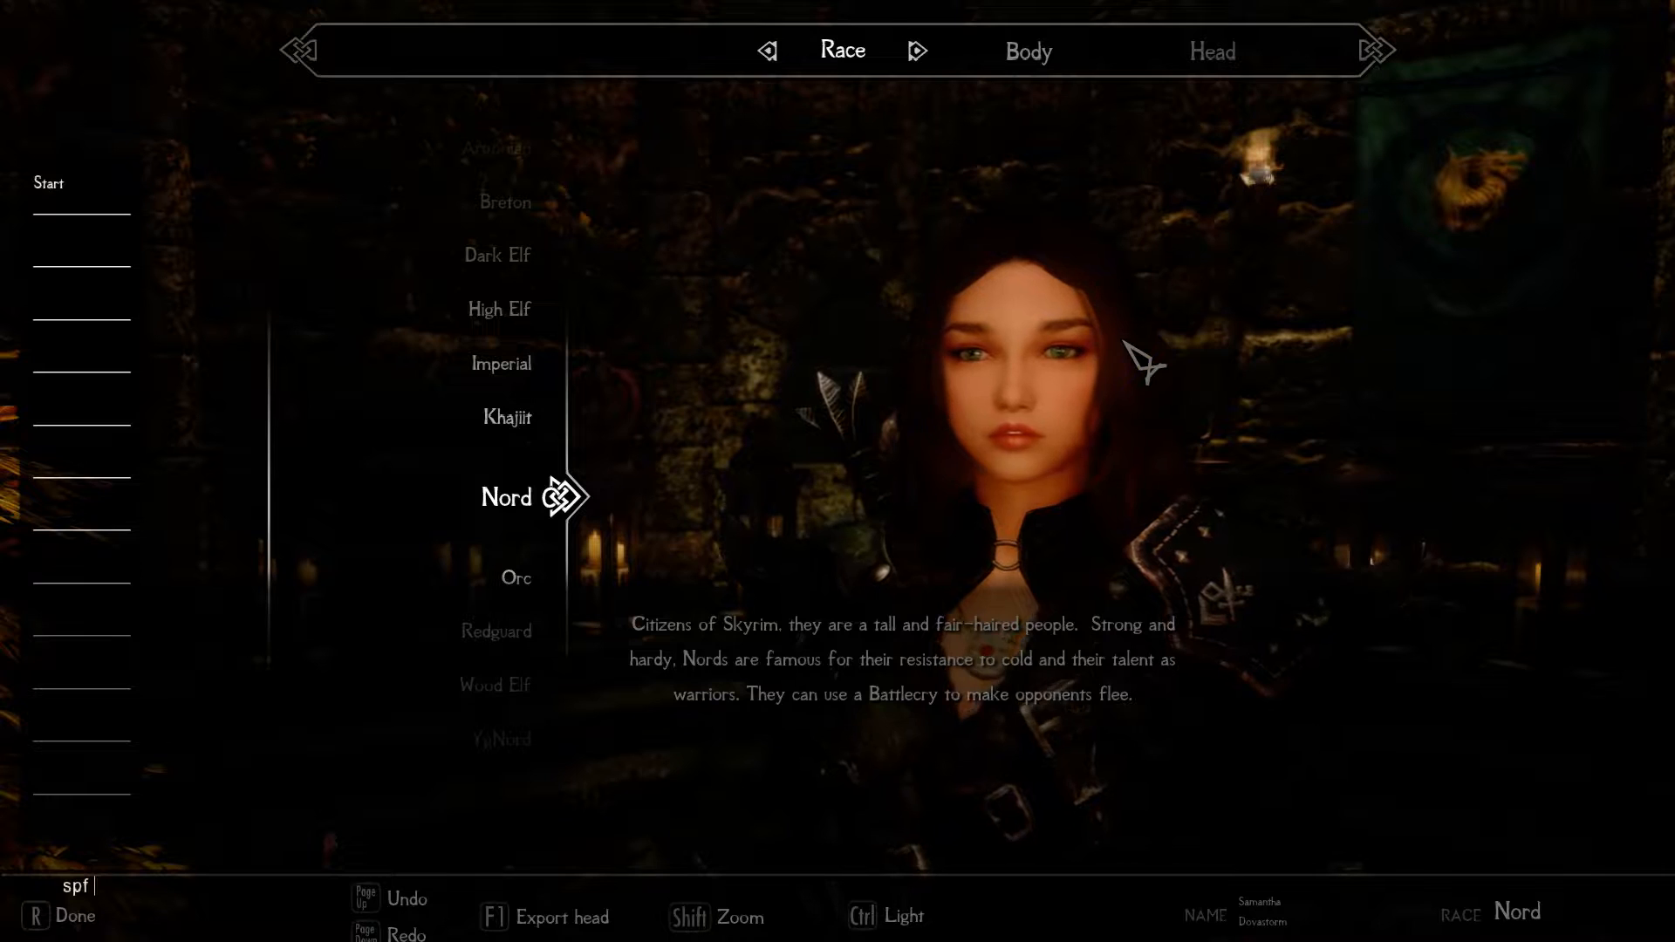
# Step: Save the character's face data with the console command "spf Samantha"
pyautogui.write('Samant')
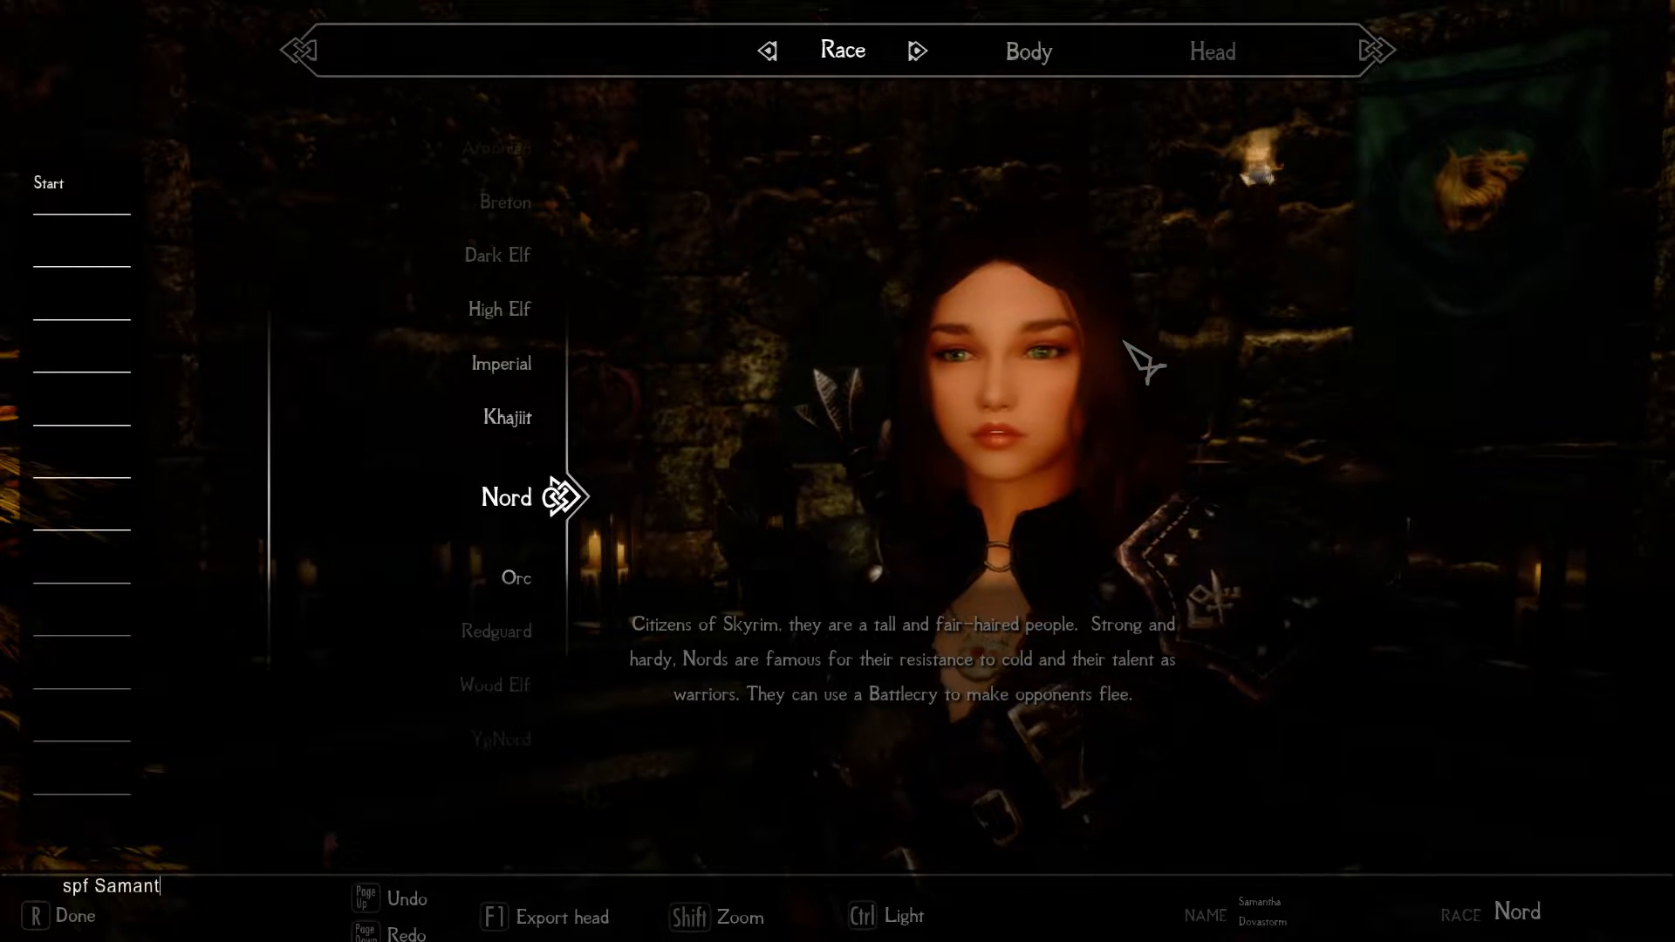
pyautogui.press('BackSpace')
pyautogui.press('BackSpace')
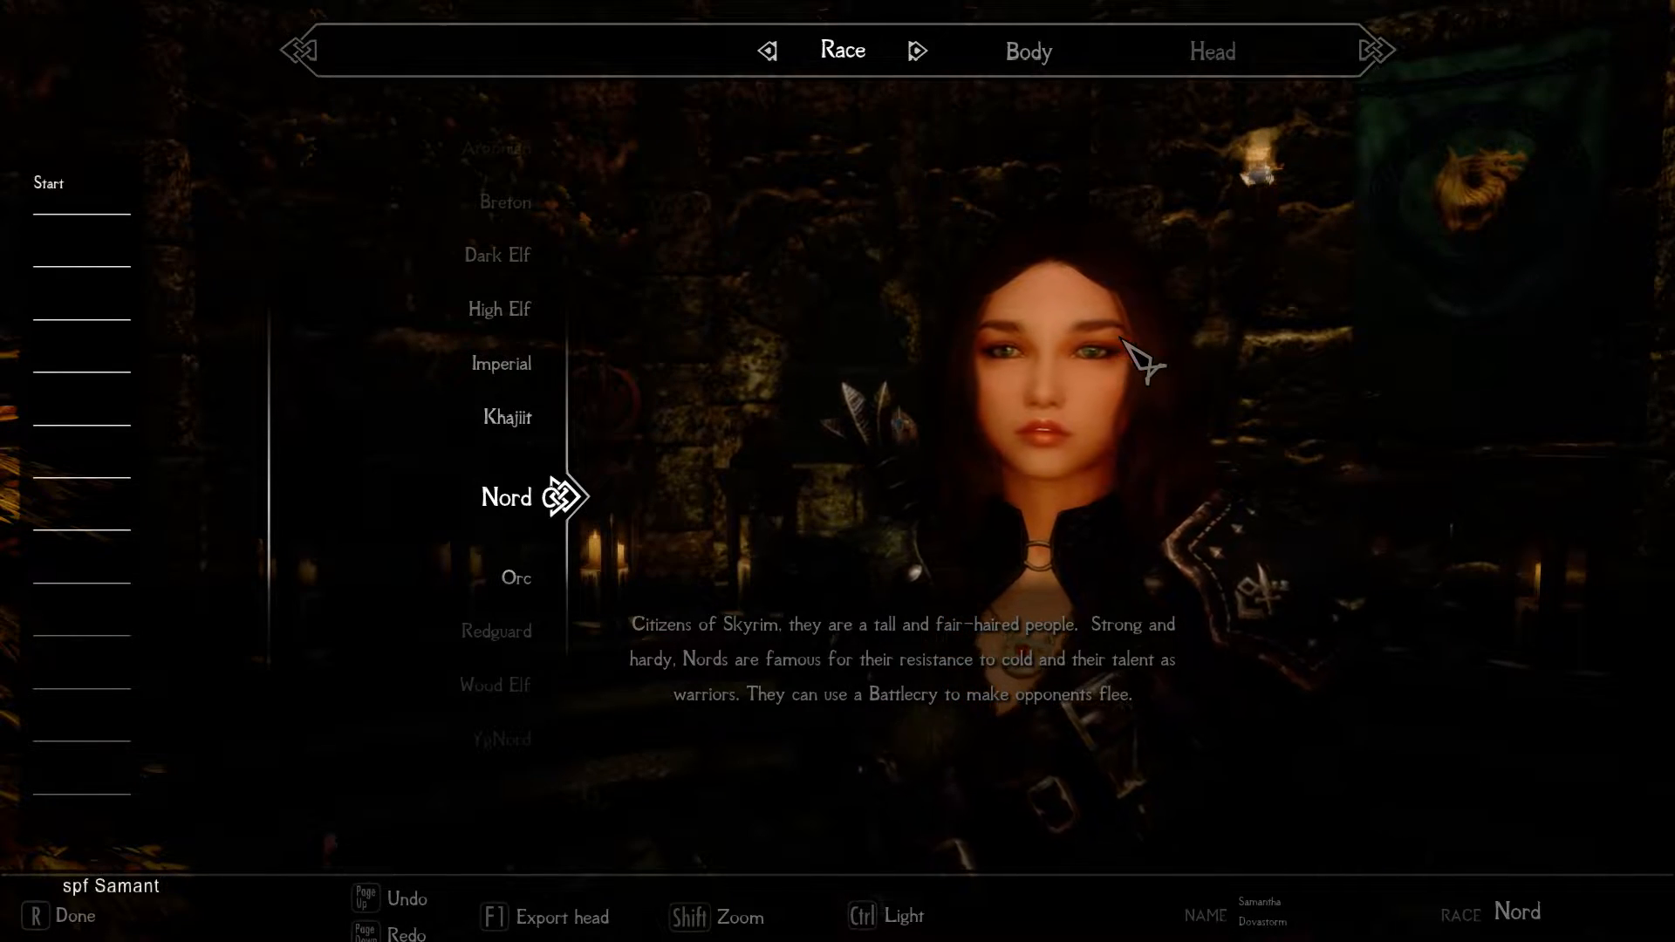
pyautogui.write('ha')
pyautogui.press('Return')
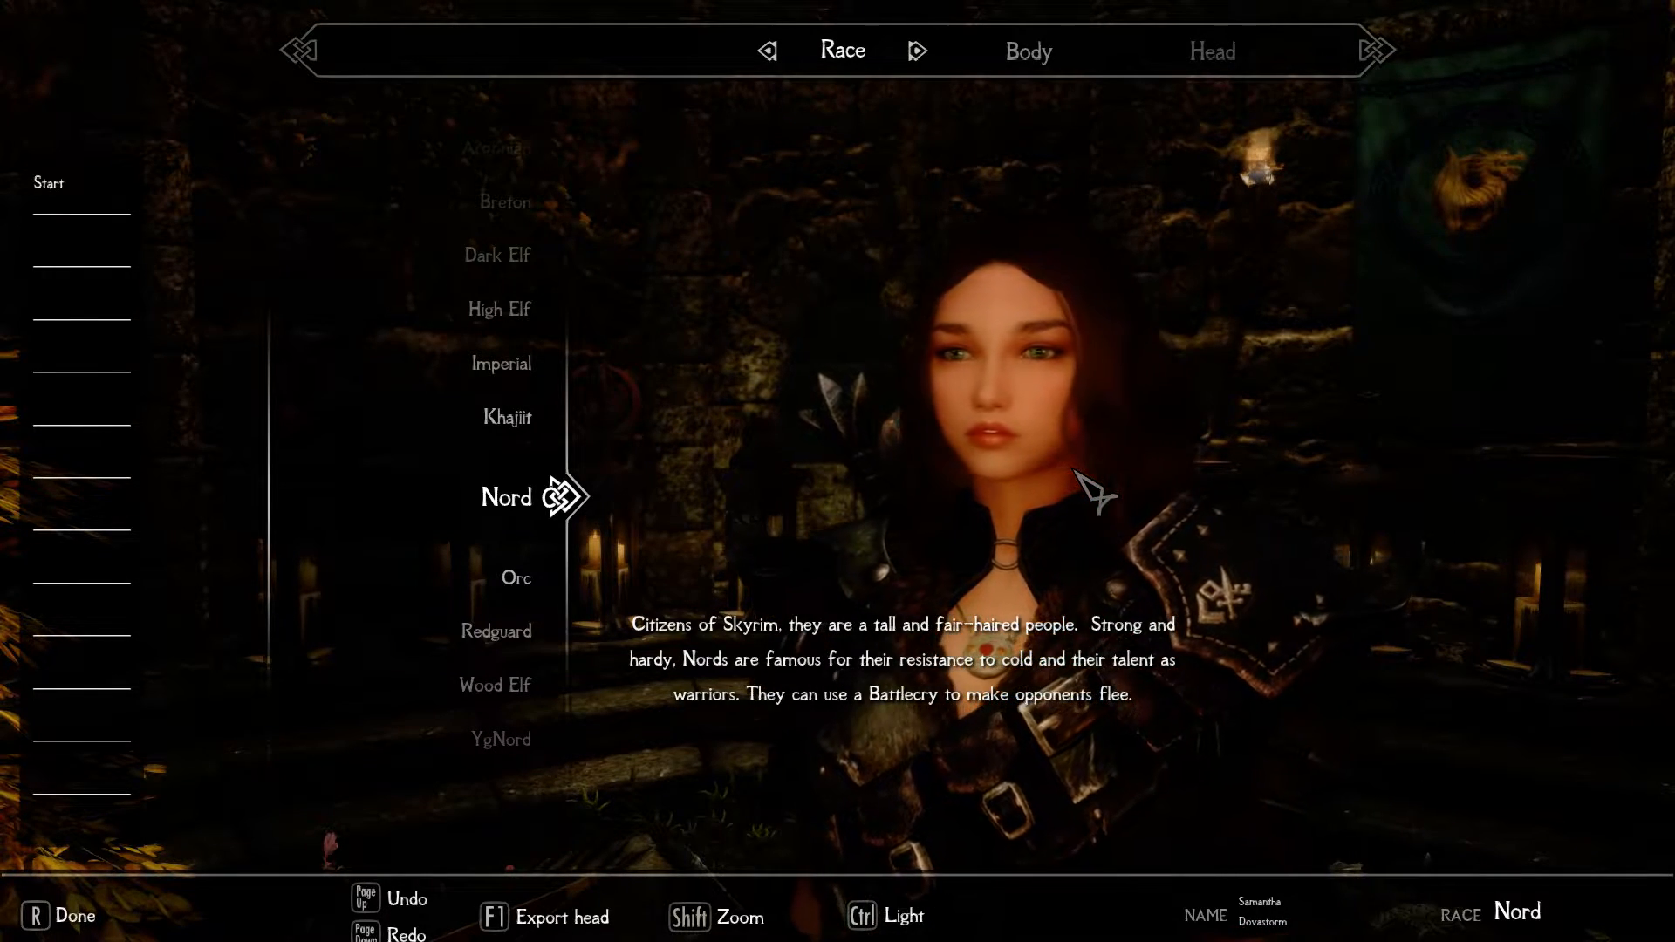
# Step: Finish the character creation, accept the existing character name, and save the appearance in slot40
pyautogui.press('r')
pyautogui.click(776, 518)
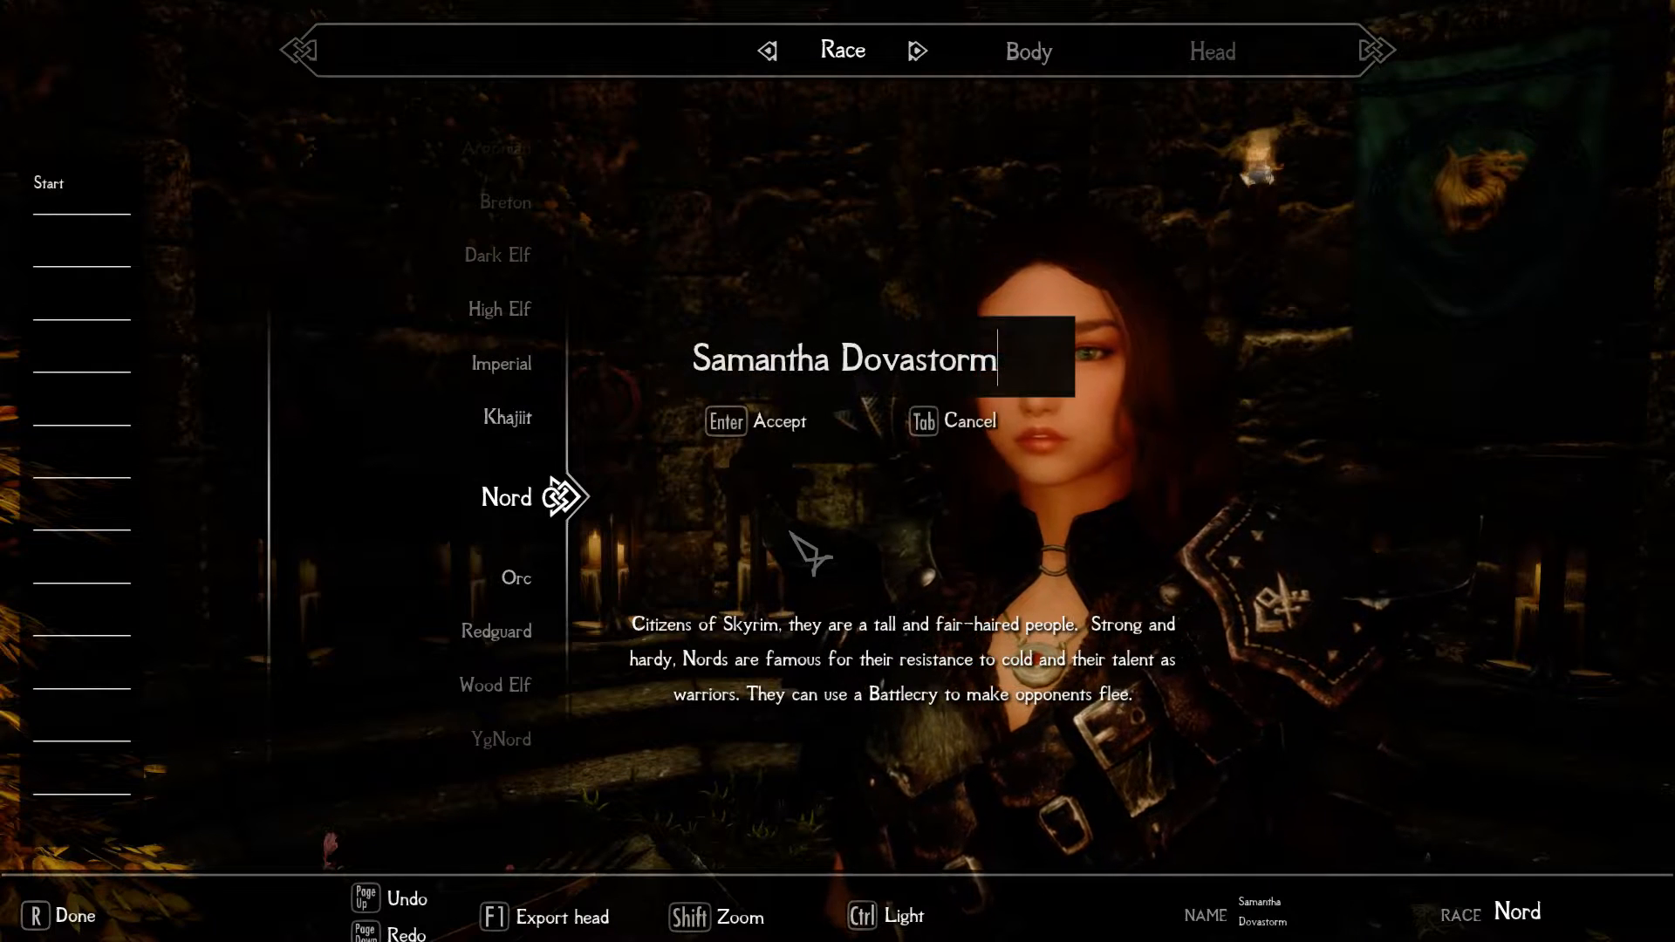
pyautogui.click(738, 434)
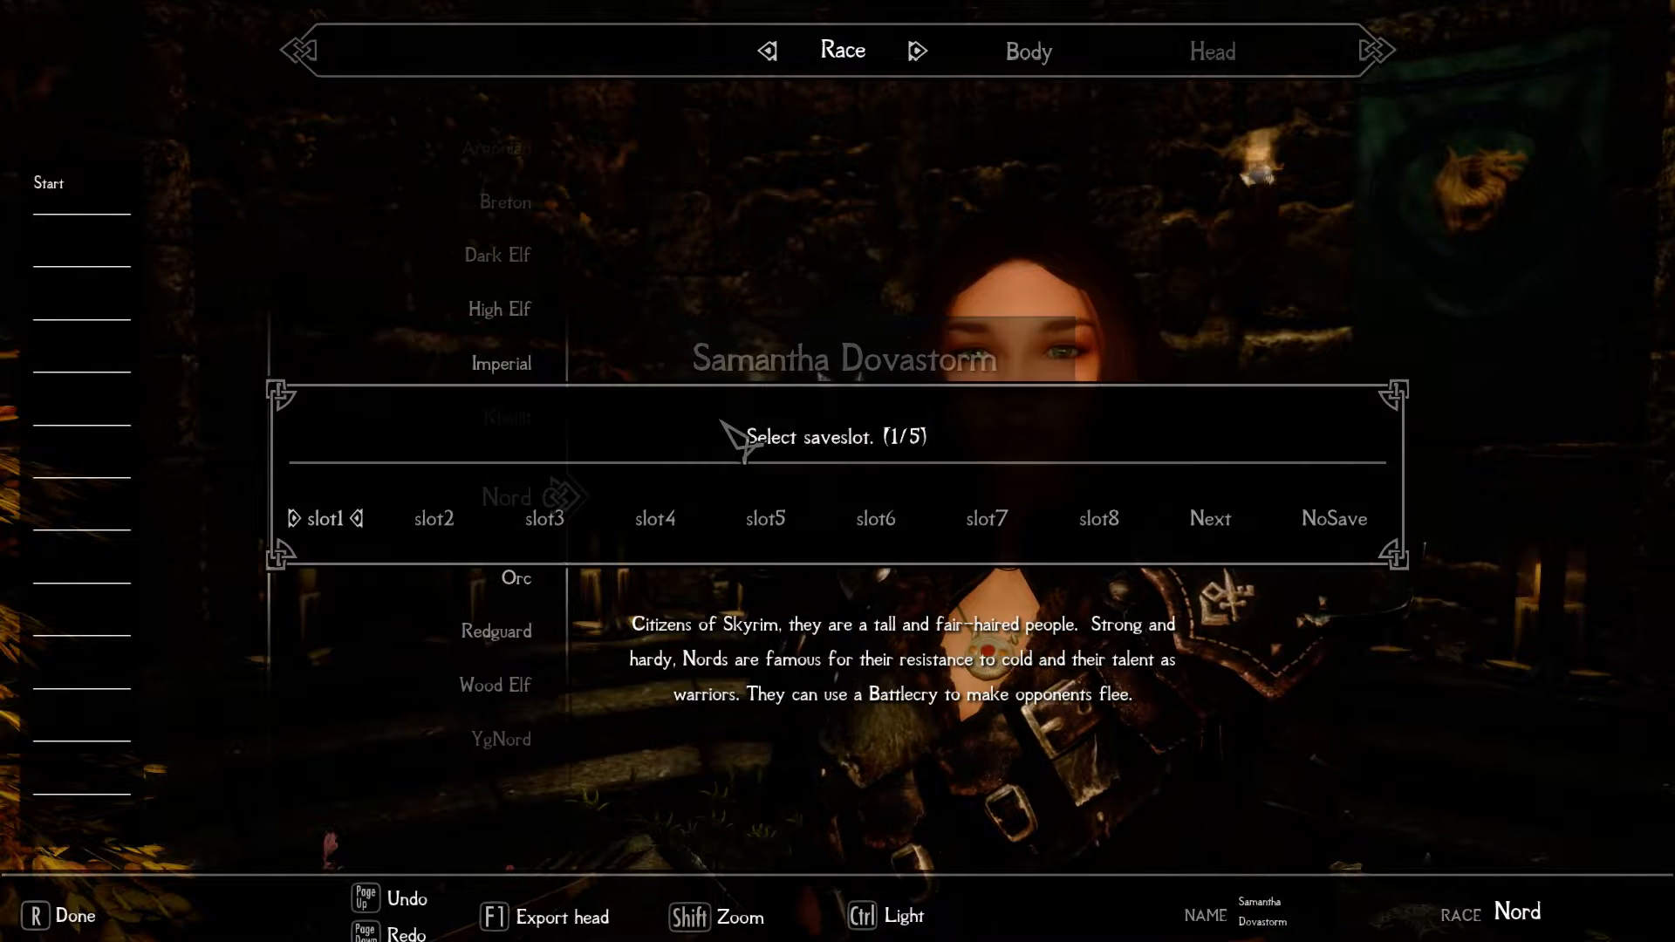
pyautogui.click(1233, 524)
pyautogui.click(1233, 523)
pyautogui.click(1271, 523)
pyautogui.click(1270, 527)
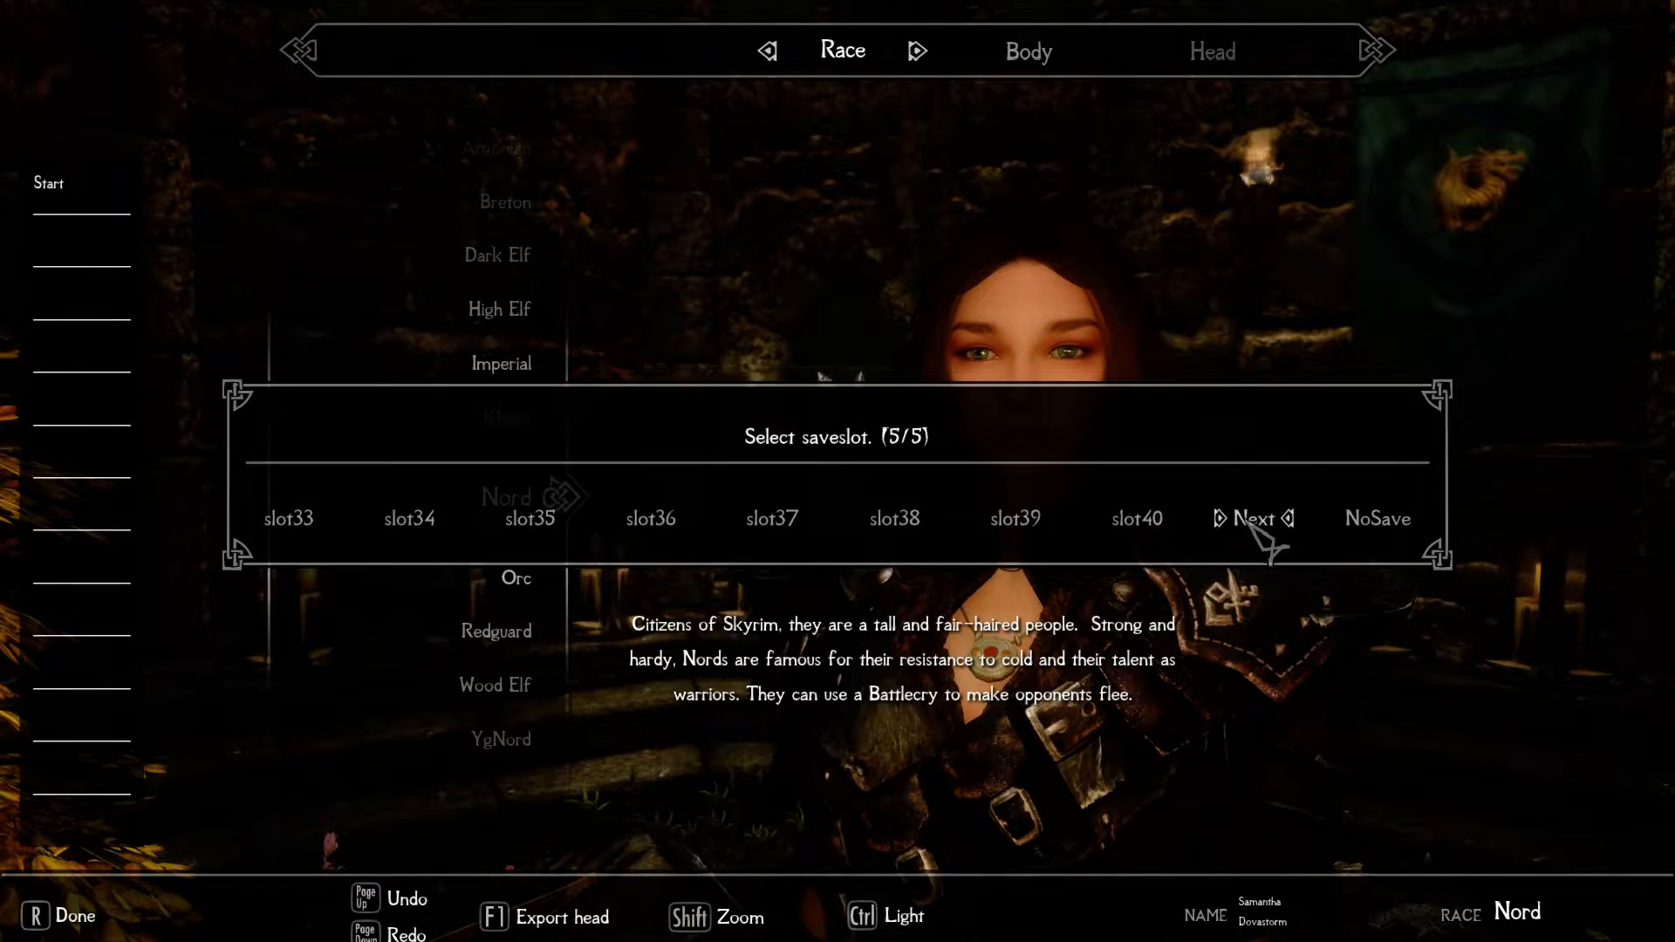
pyautogui.click(1127, 519)
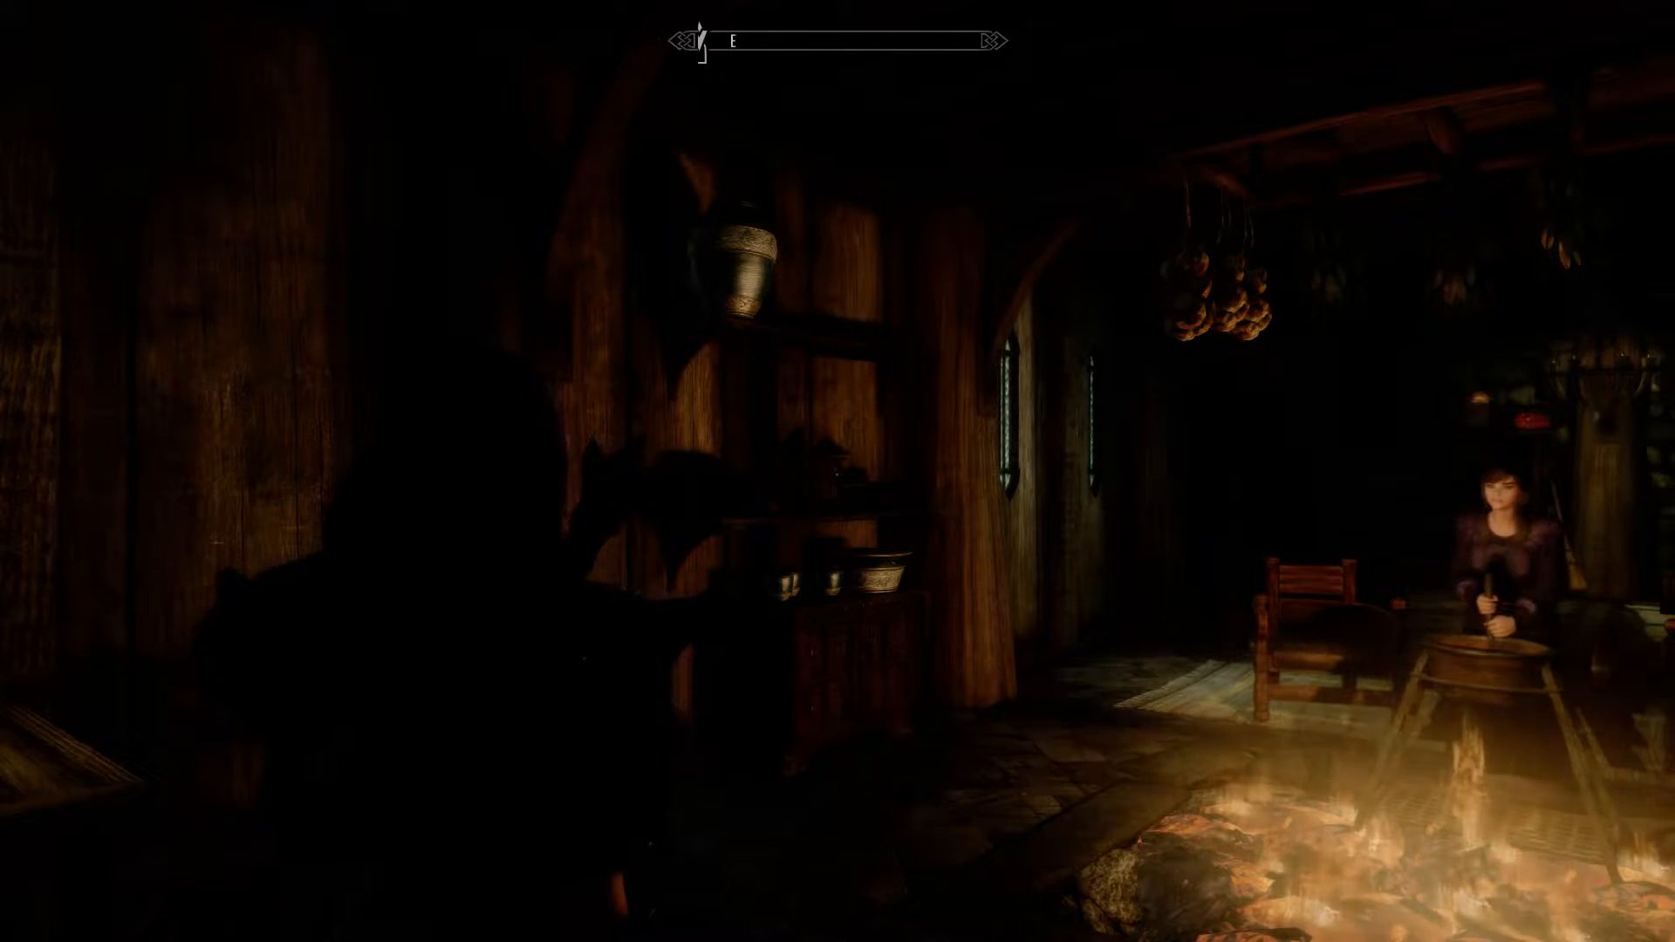
# Step: Quit the game to the desktop
pyautogui.press('Escape')
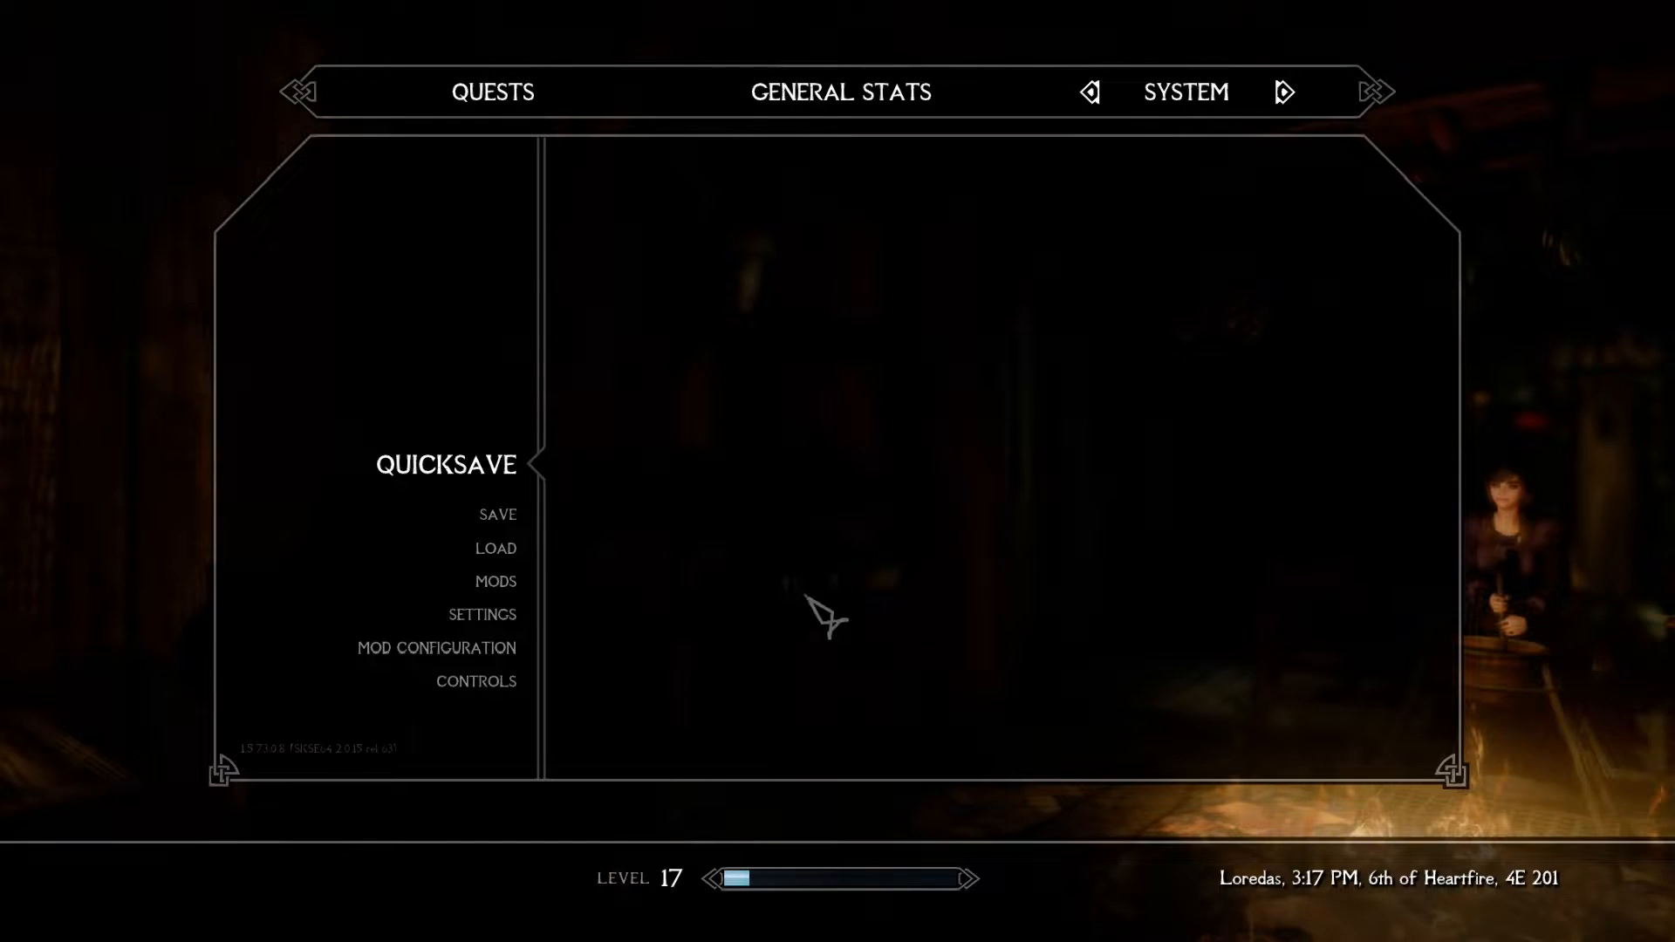
pyautogui.click(504, 583)
pyautogui.click(512, 648)
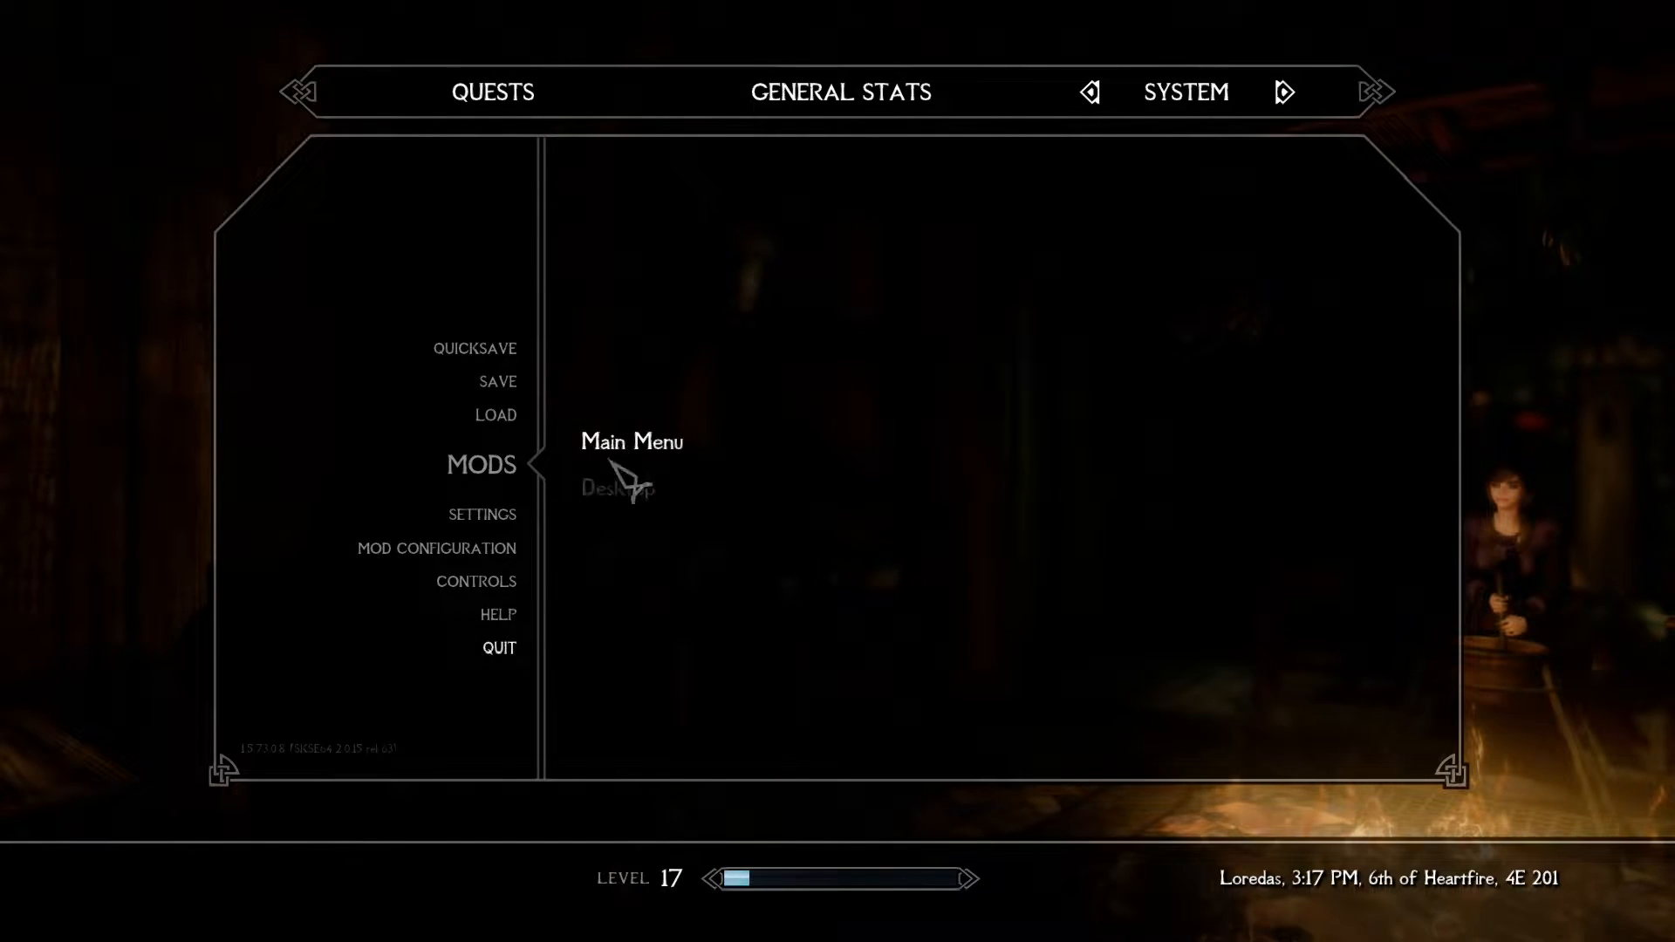
pyautogui.click(625, 504)
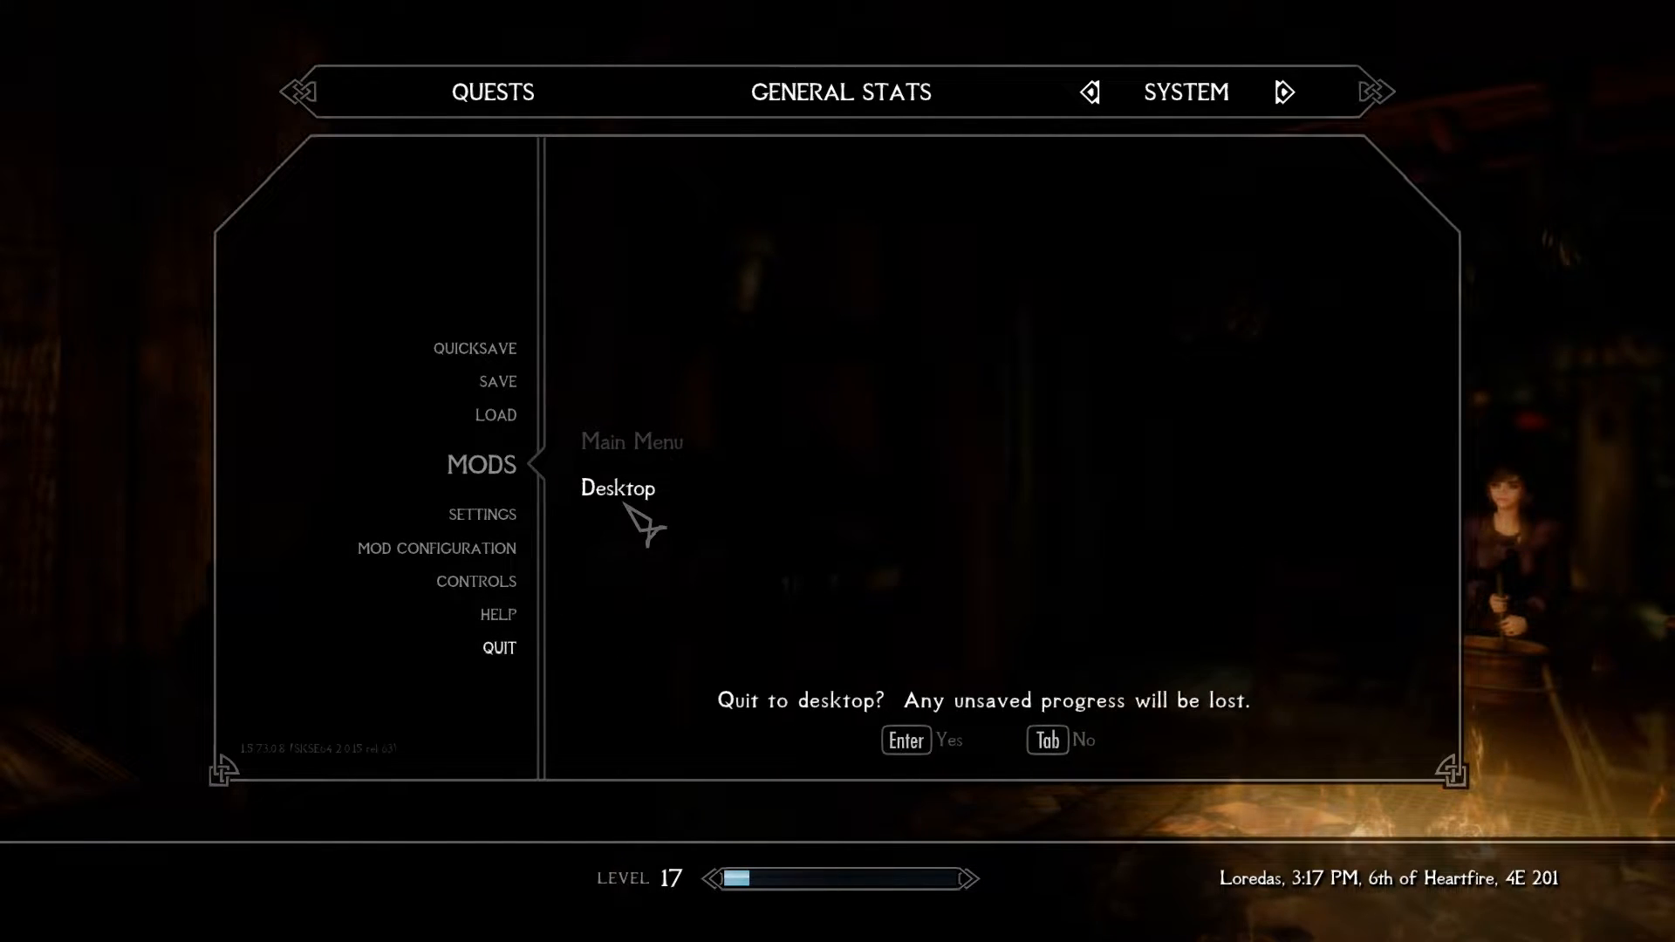
pyautogui.click(907, 743)
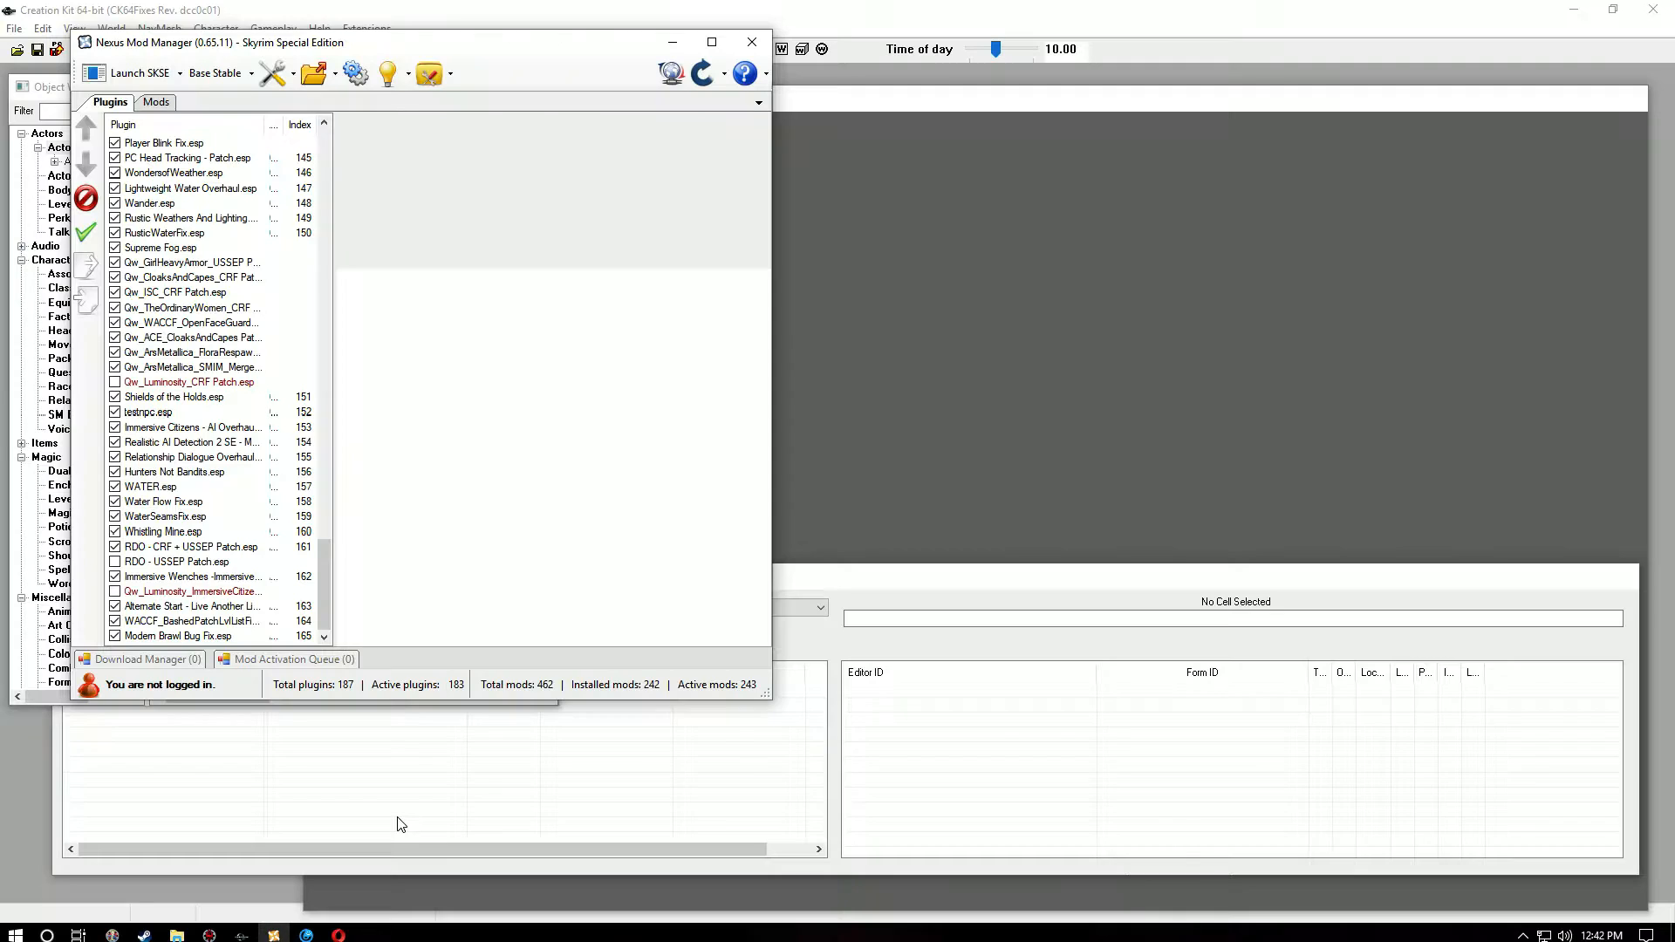
# Step: Switch to the Creation Kit and mark Skyrim.esm, Update.esm, Dawnguard.esm, HearthFires.esm and Dragonborn.esm for loading
pyautogui.click(835, 22)
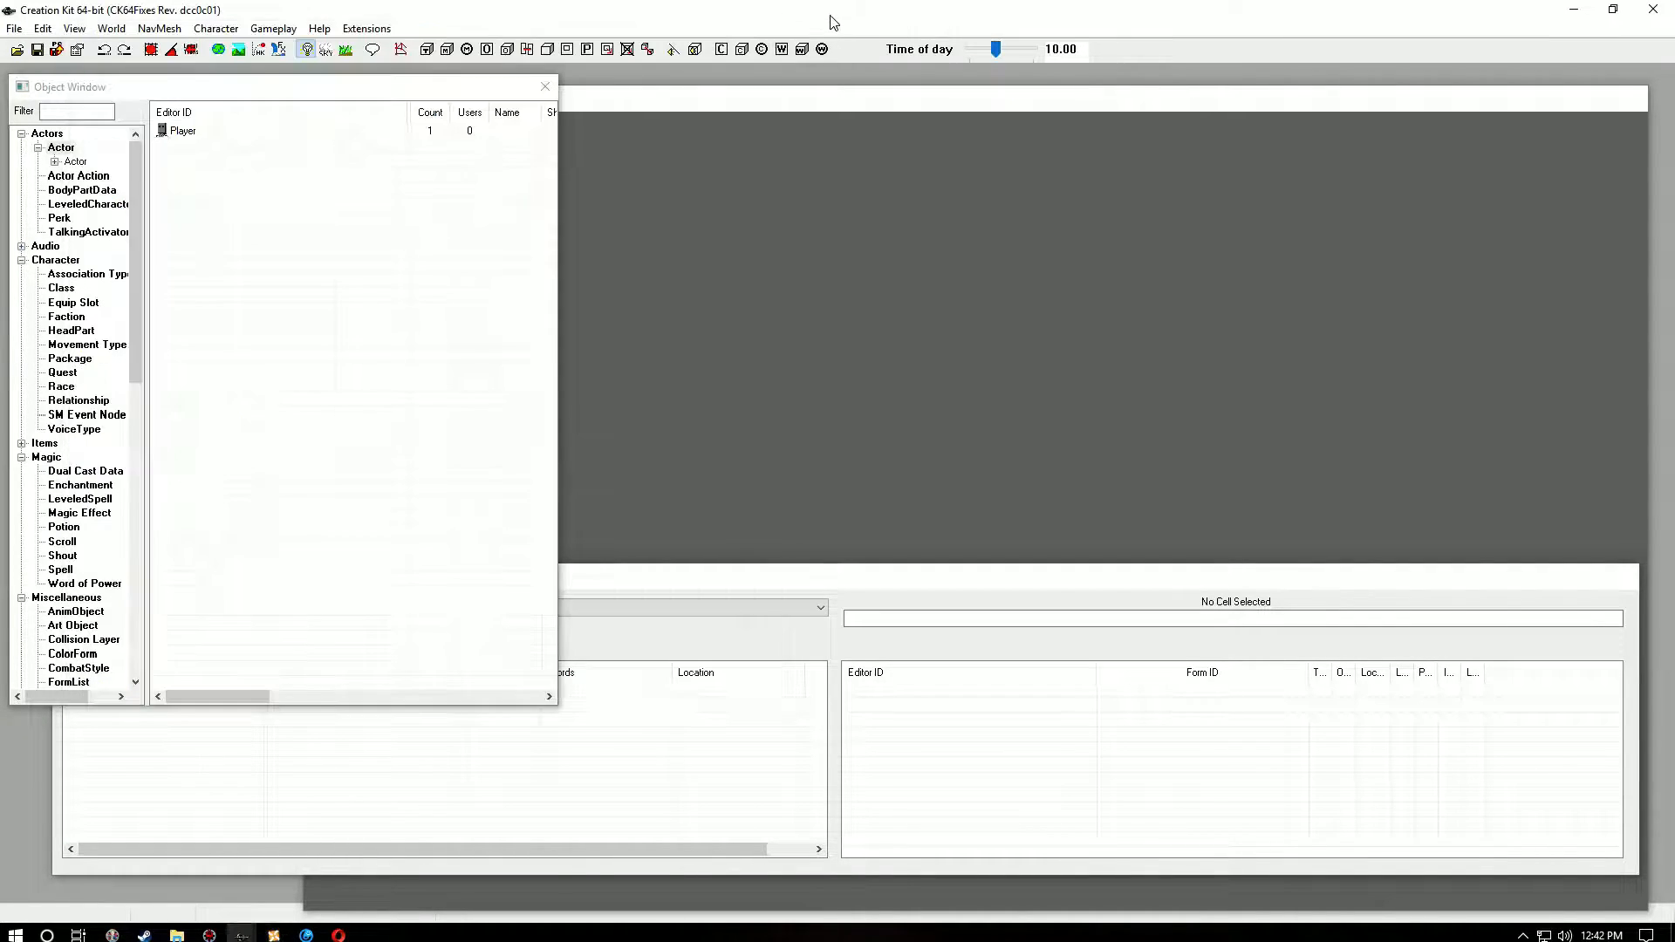
pyautogui.click(18, 49)
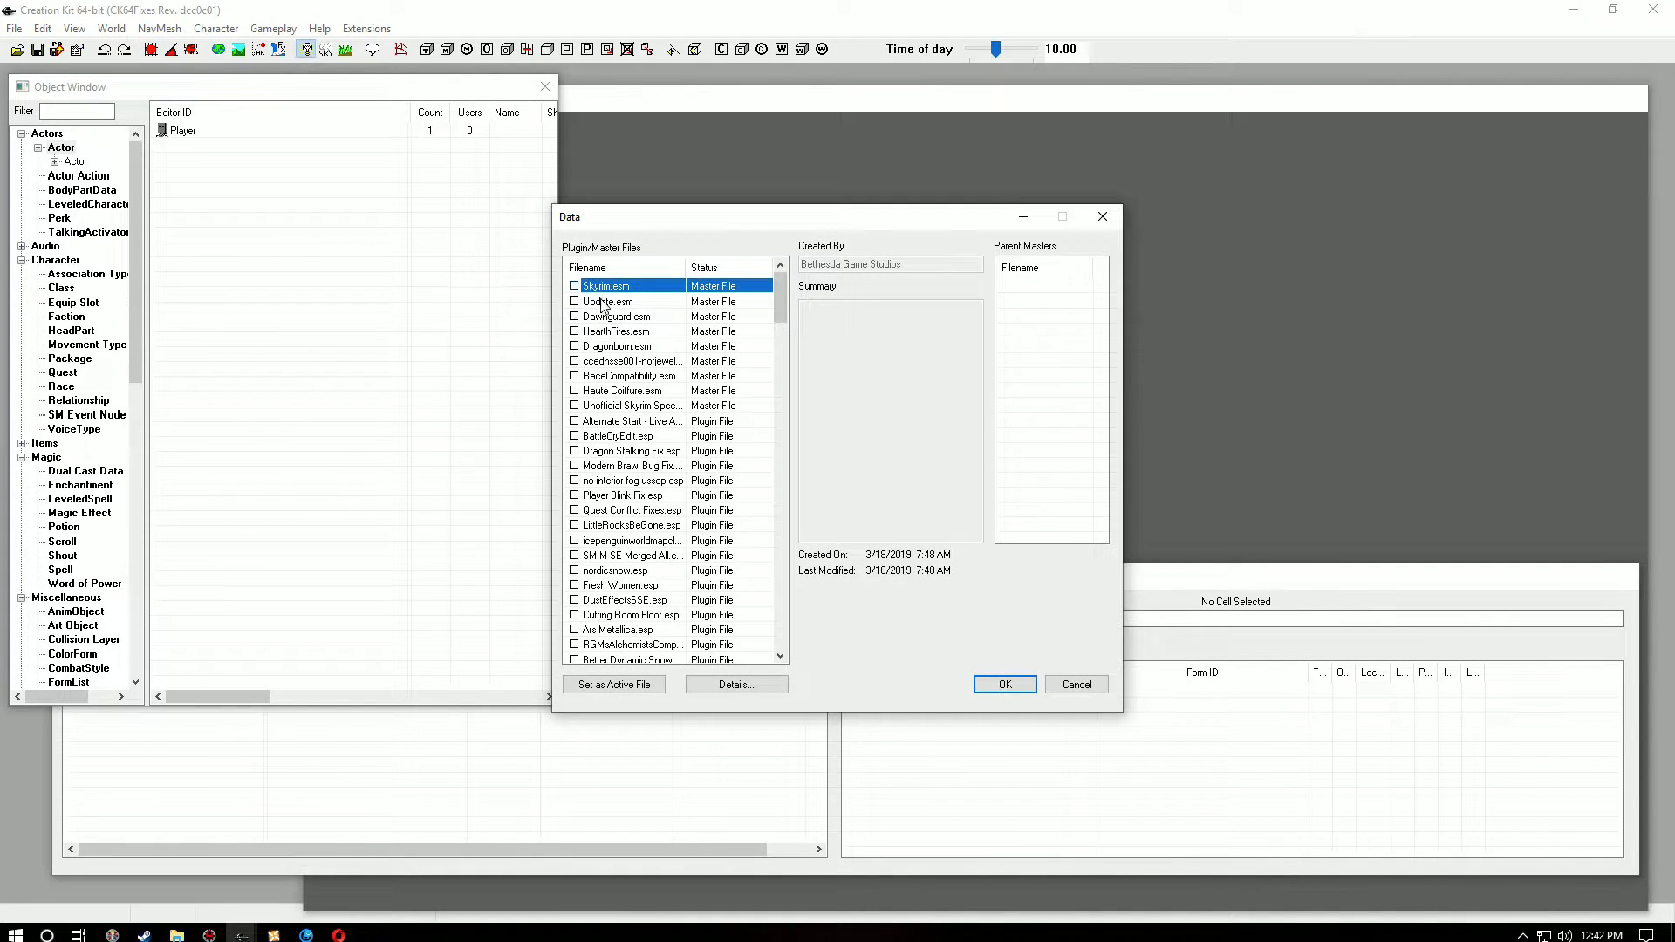
pyautogui.doubleClick(608, 301)
pyautogui.doubleClick(608, 316)
pyautogui.click(608, 331)
pyautogui.doubleClick(608, 332)
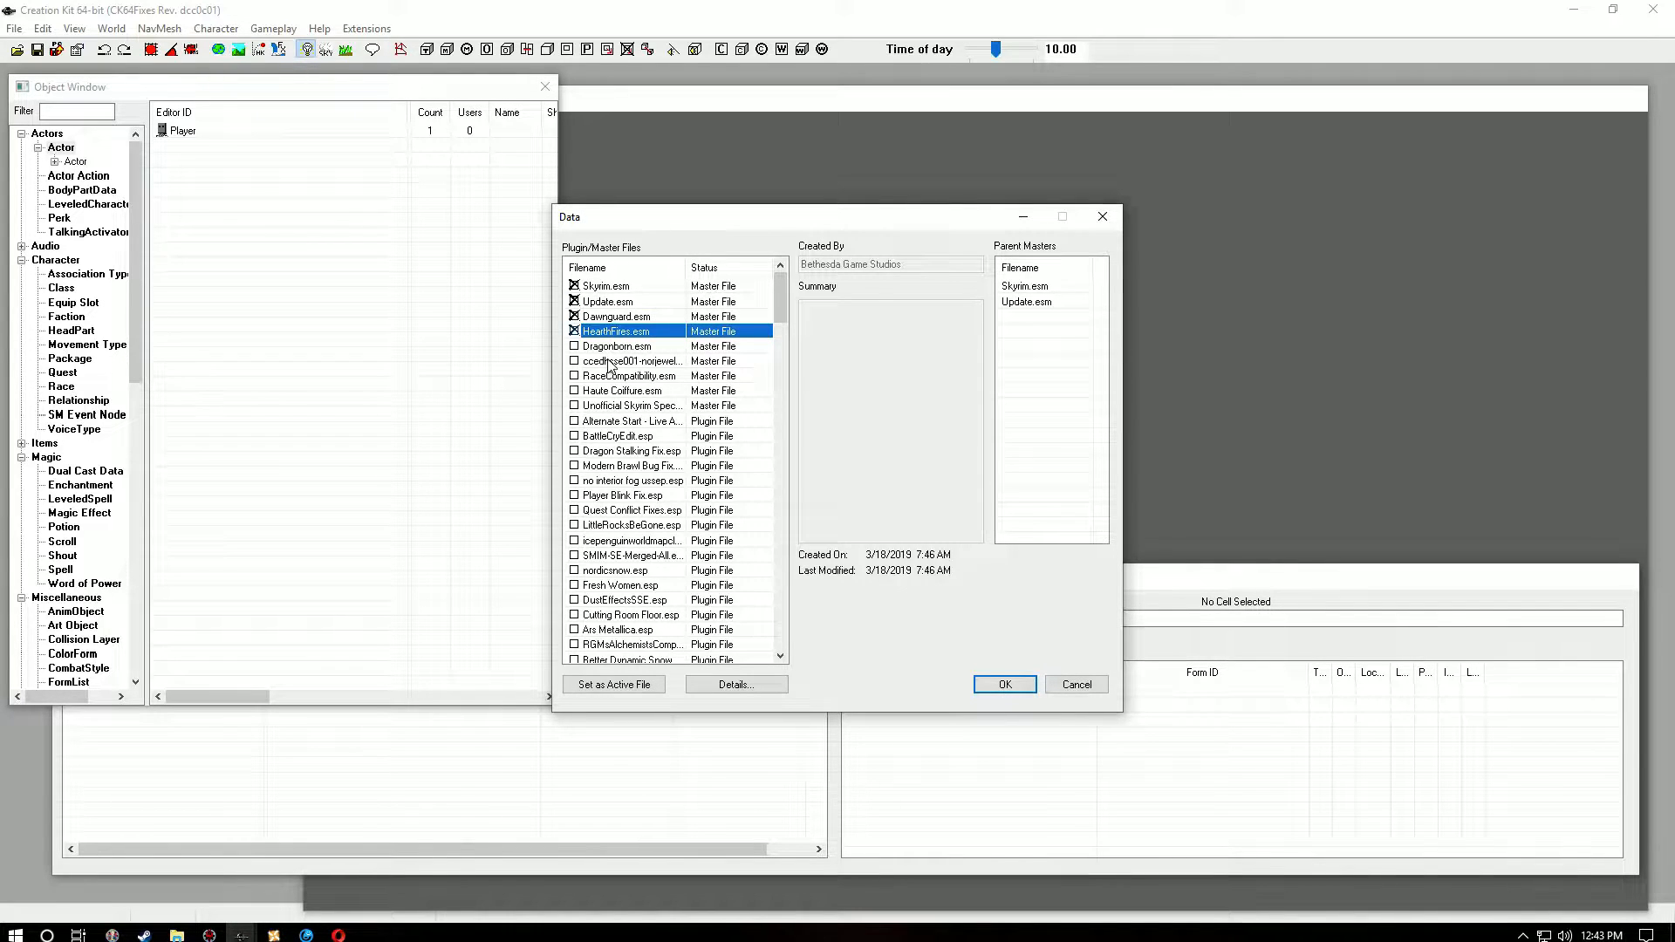
pyautogui.doubleClick(608, 346)
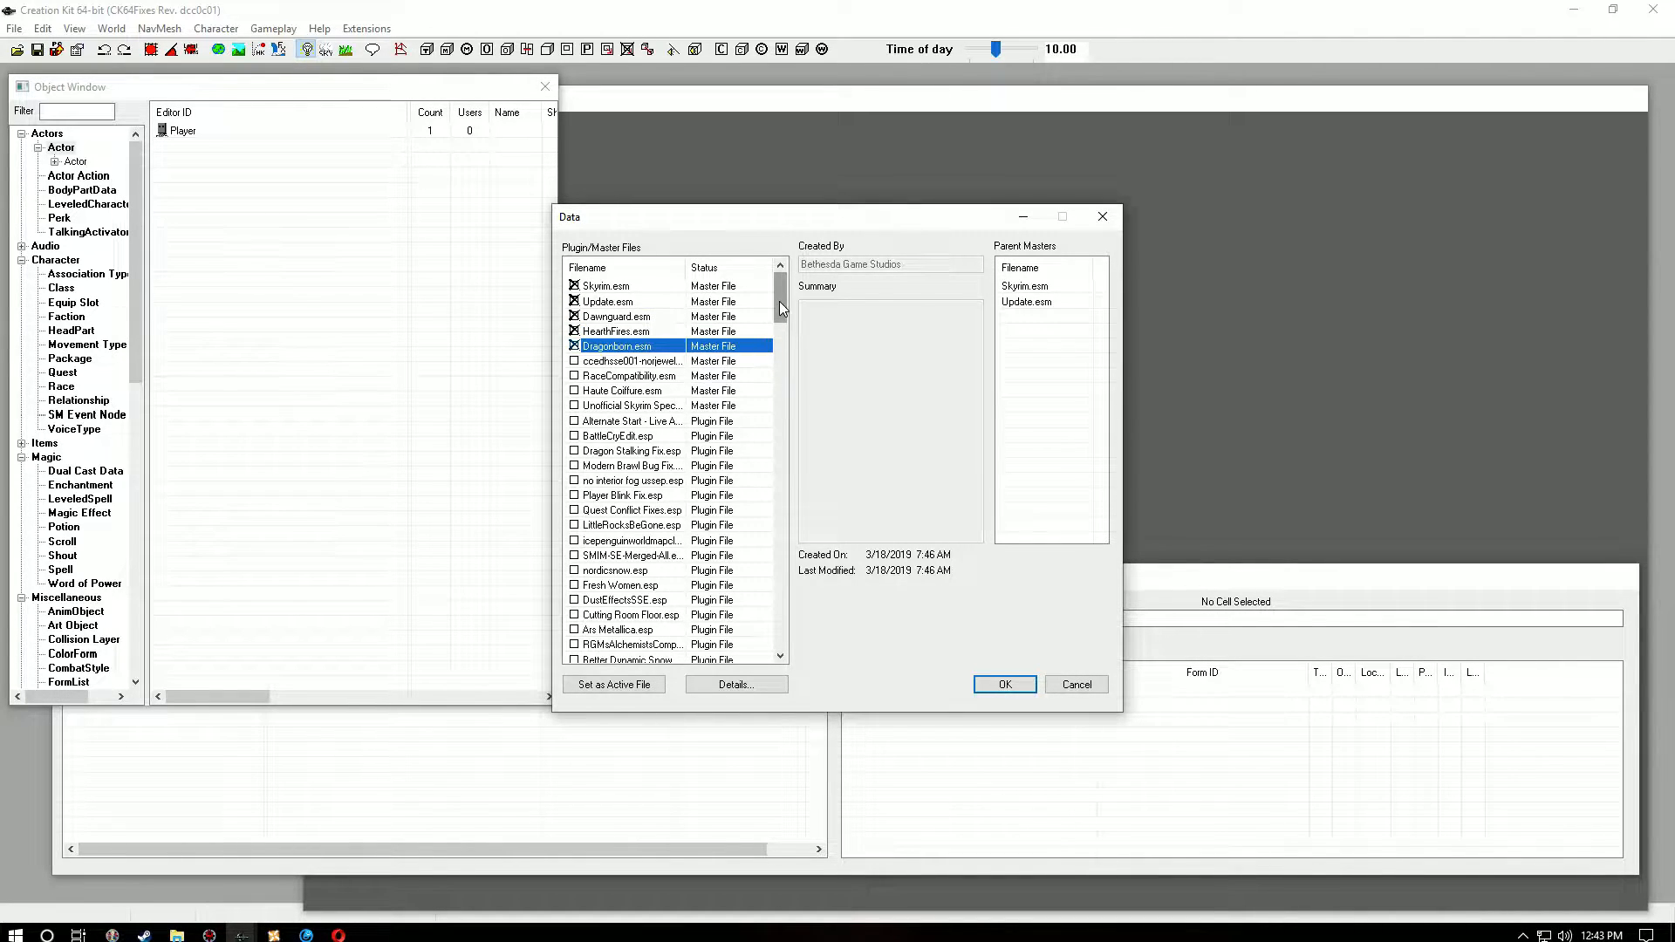
# Step: Include the CharacterMakingExte... plugin in the selection and load the marked data files
pyautogui.moveTo(783, 316); pyautogui.dragTo(783, 360)
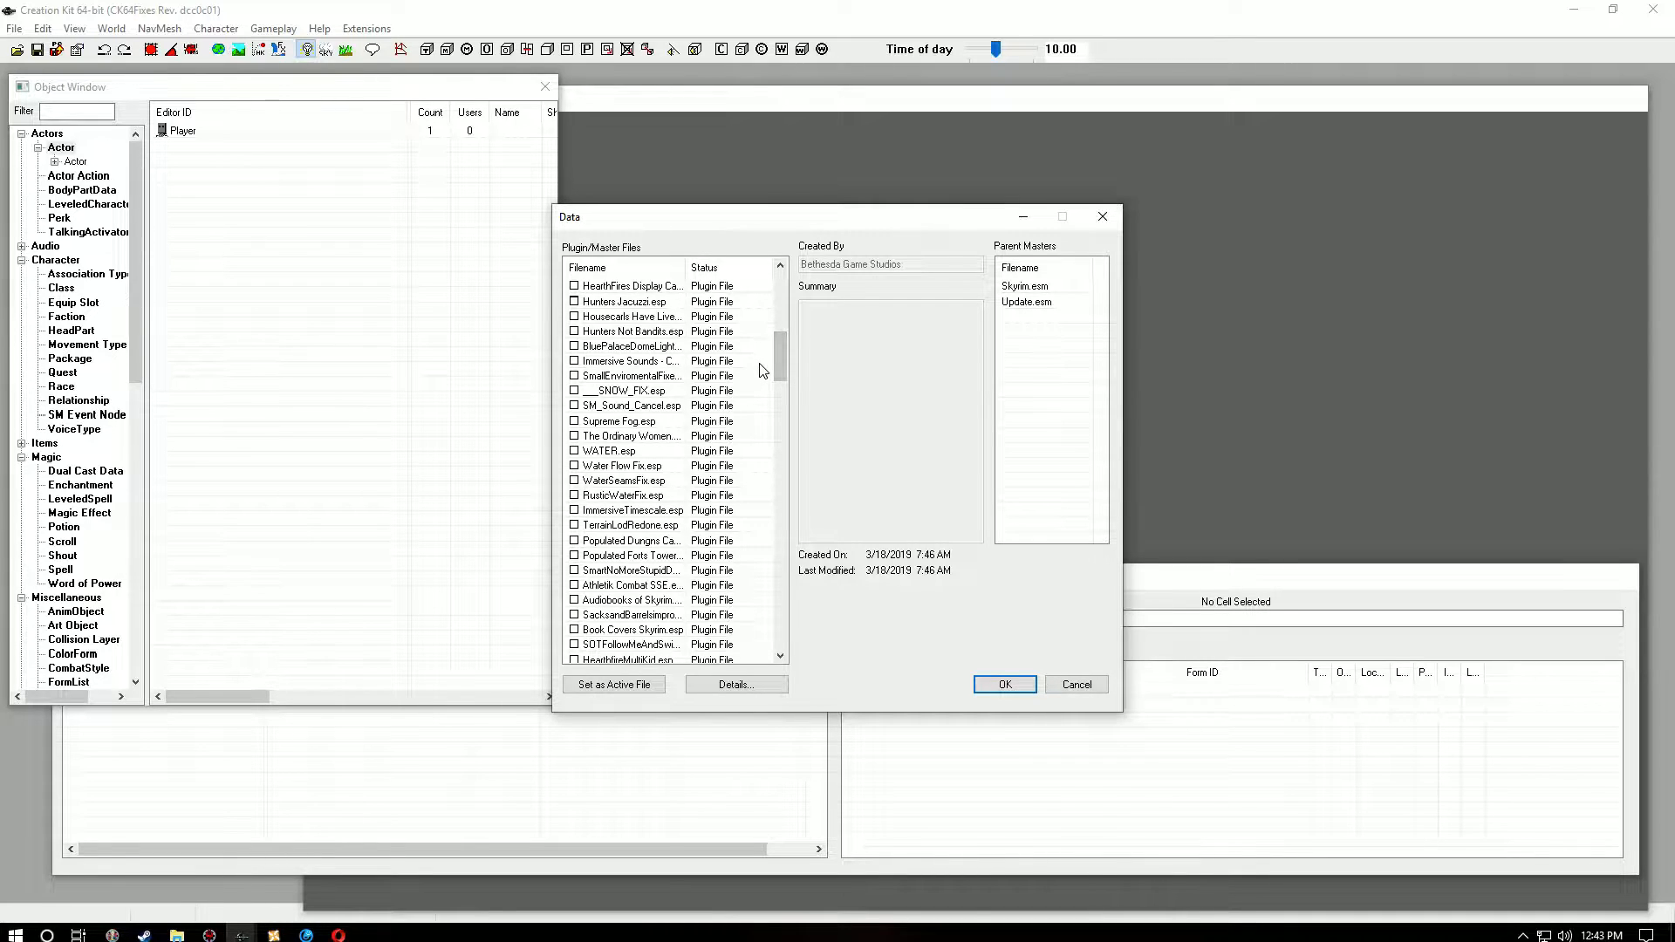
pyautogui.press('c')
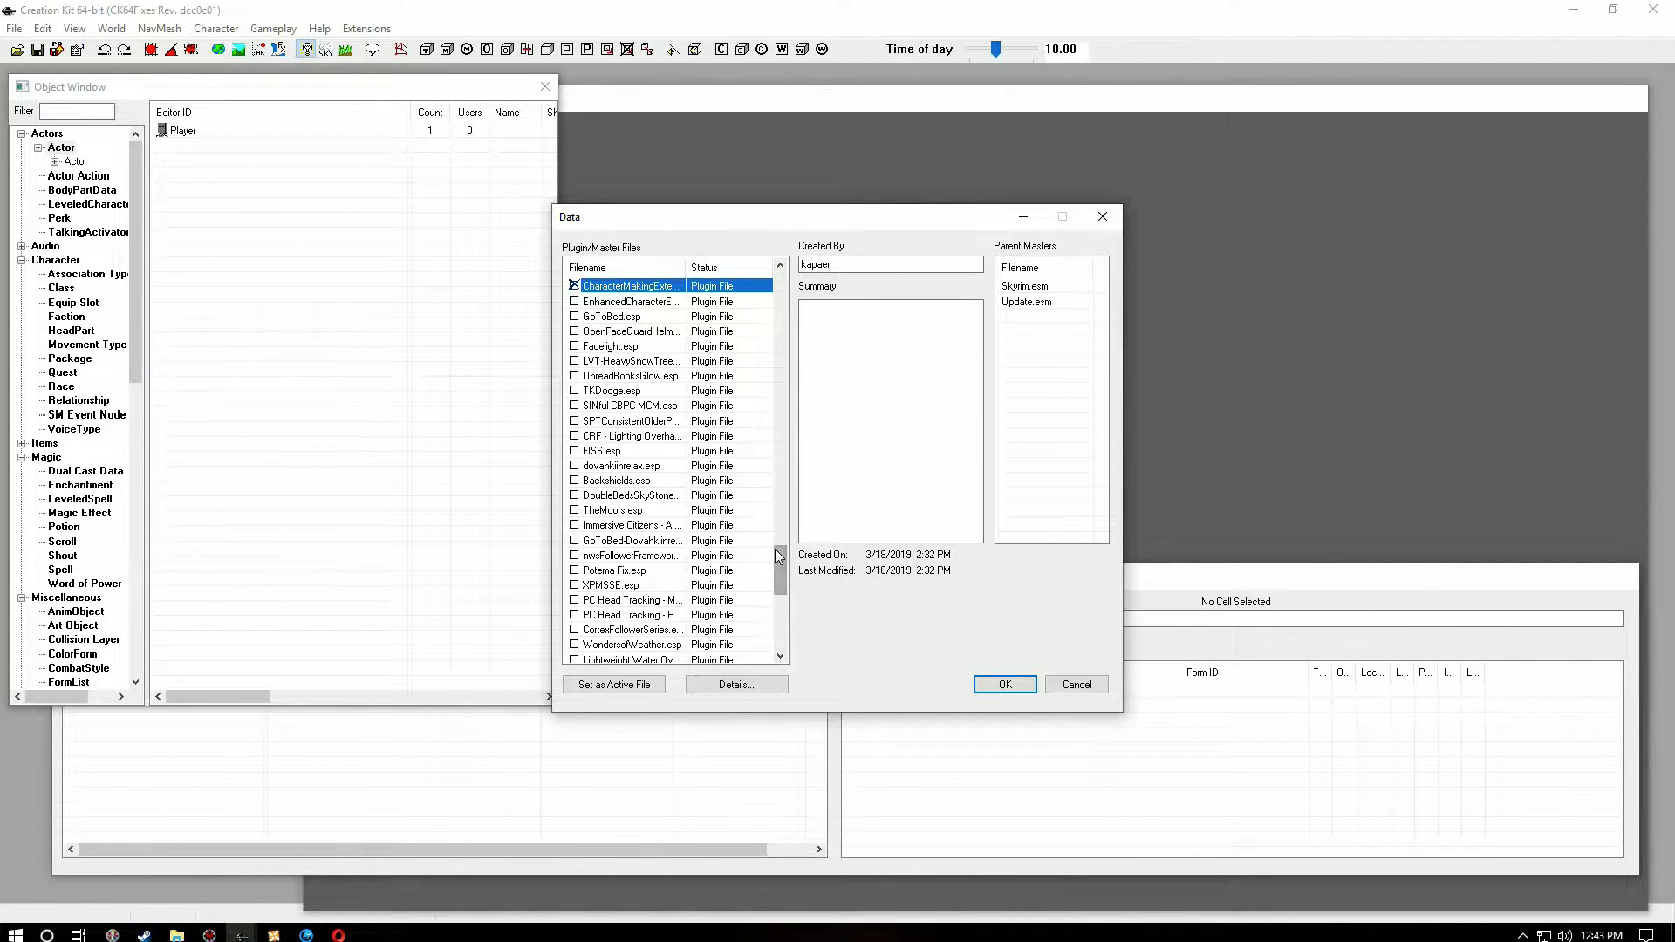
pyautogui.moveTo(780, 569); pyautogui.dragTo(782, 629)
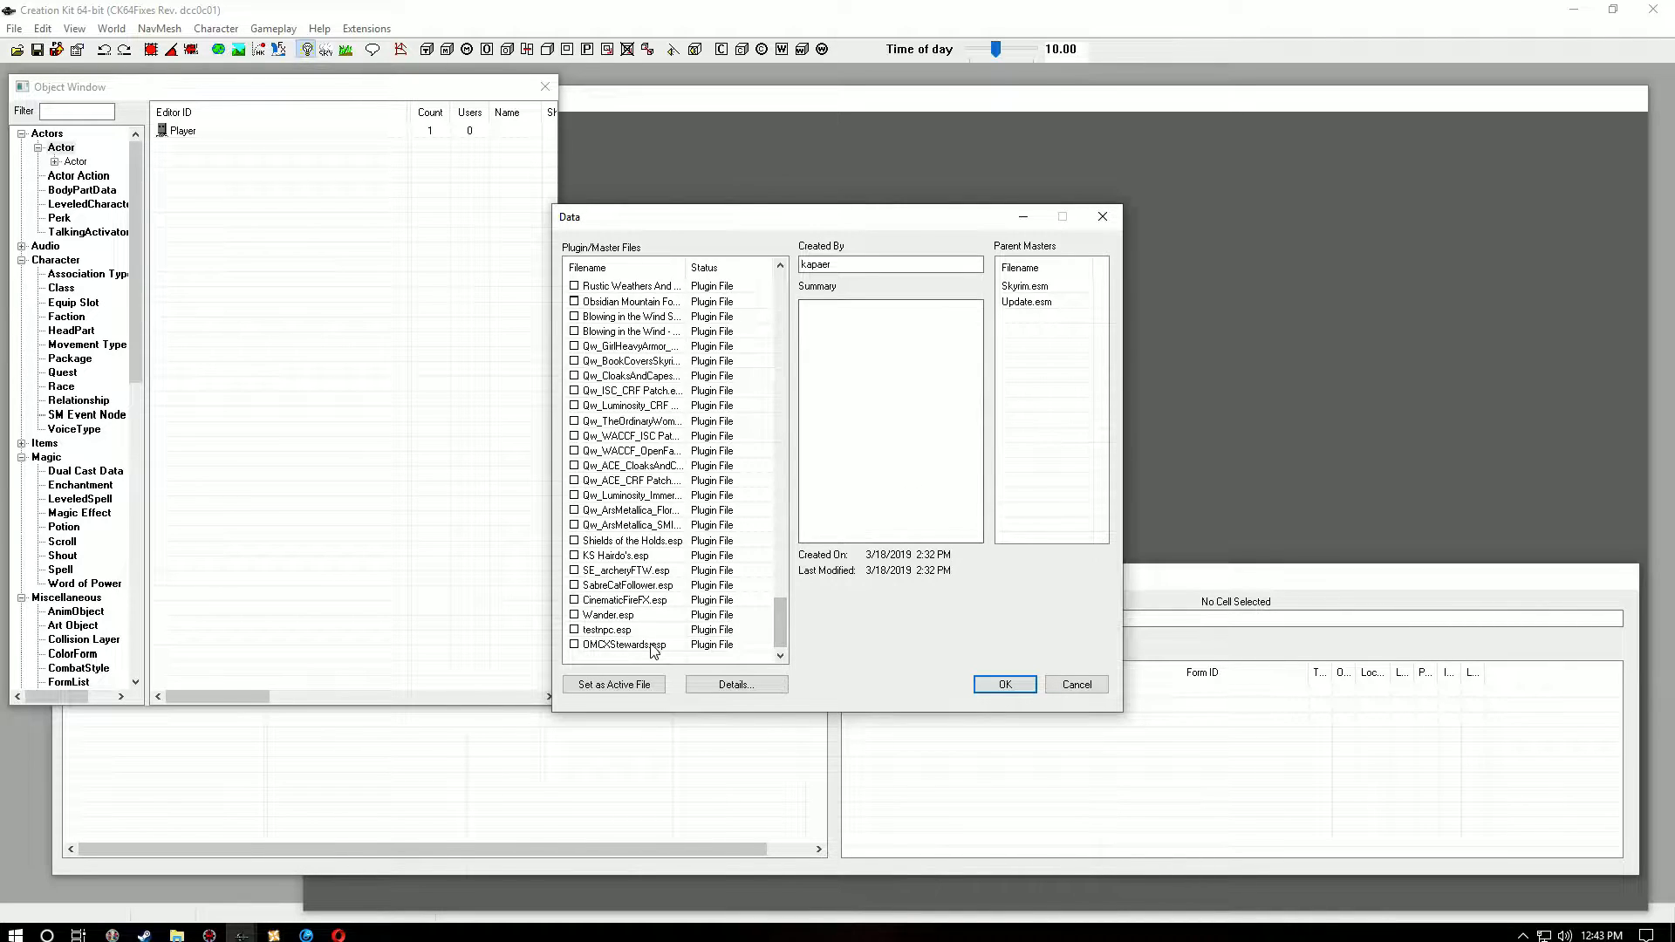
pyautogui.click(1012, 686)
pyautogui.click(890, 529)
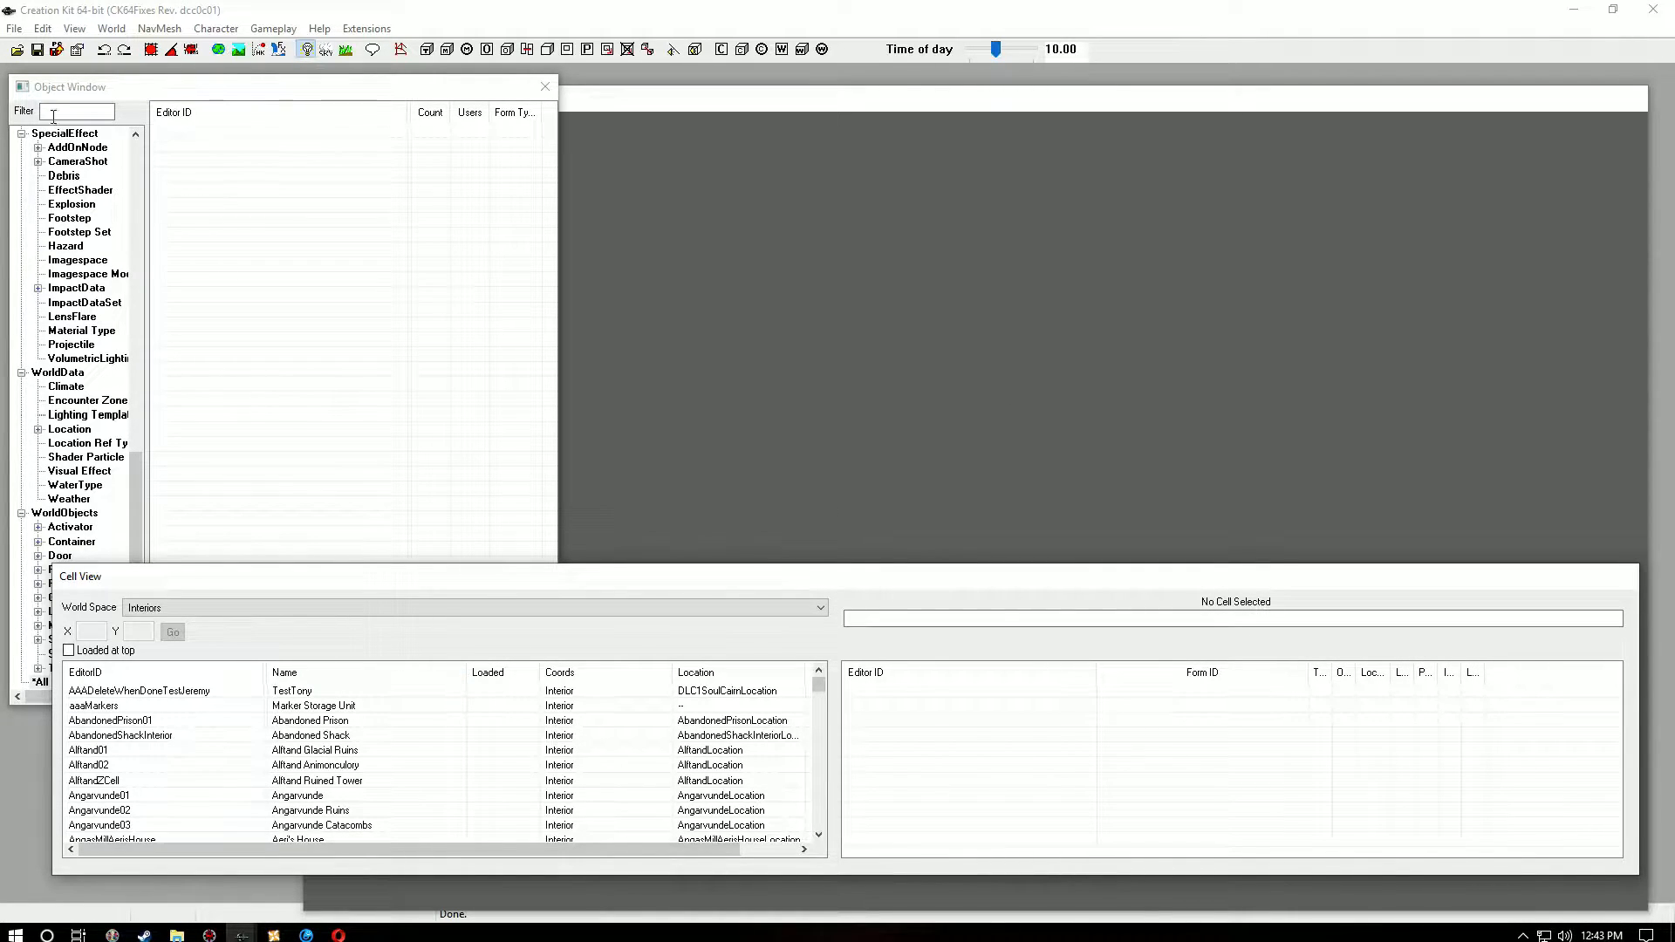
# Step: Save the new plugin as Samantha in the Skyrim Special Edition Data folder
pyautogui.click(38, 50)
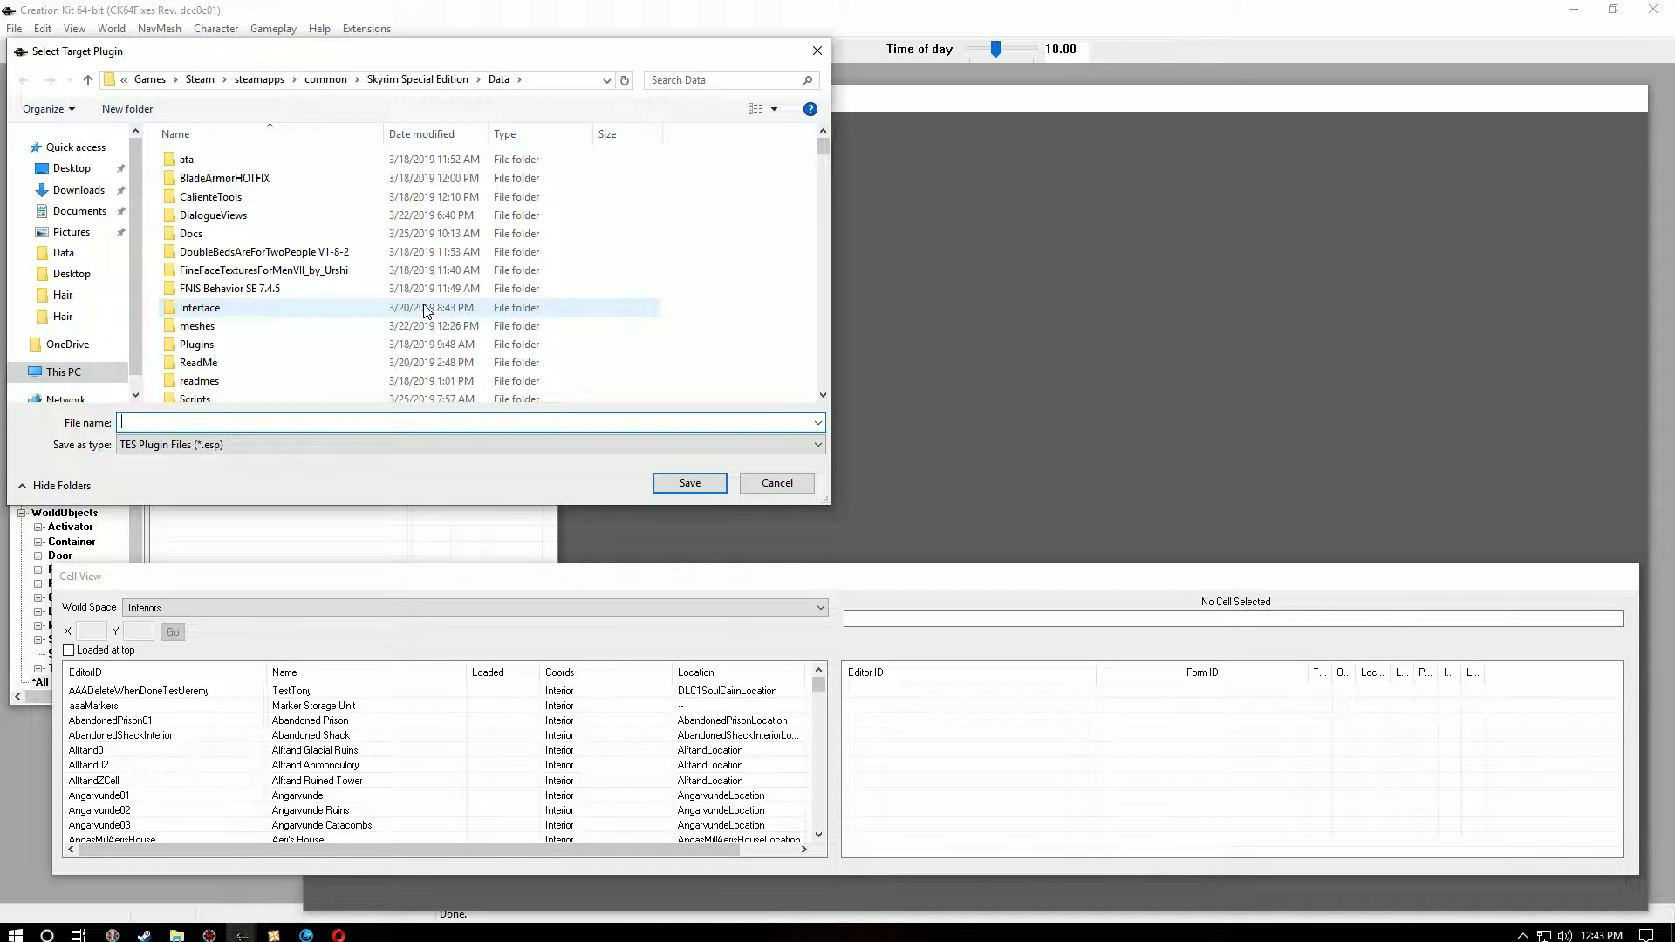
pyautogui.write('Samantha')
pyautogui.click(688, 485)
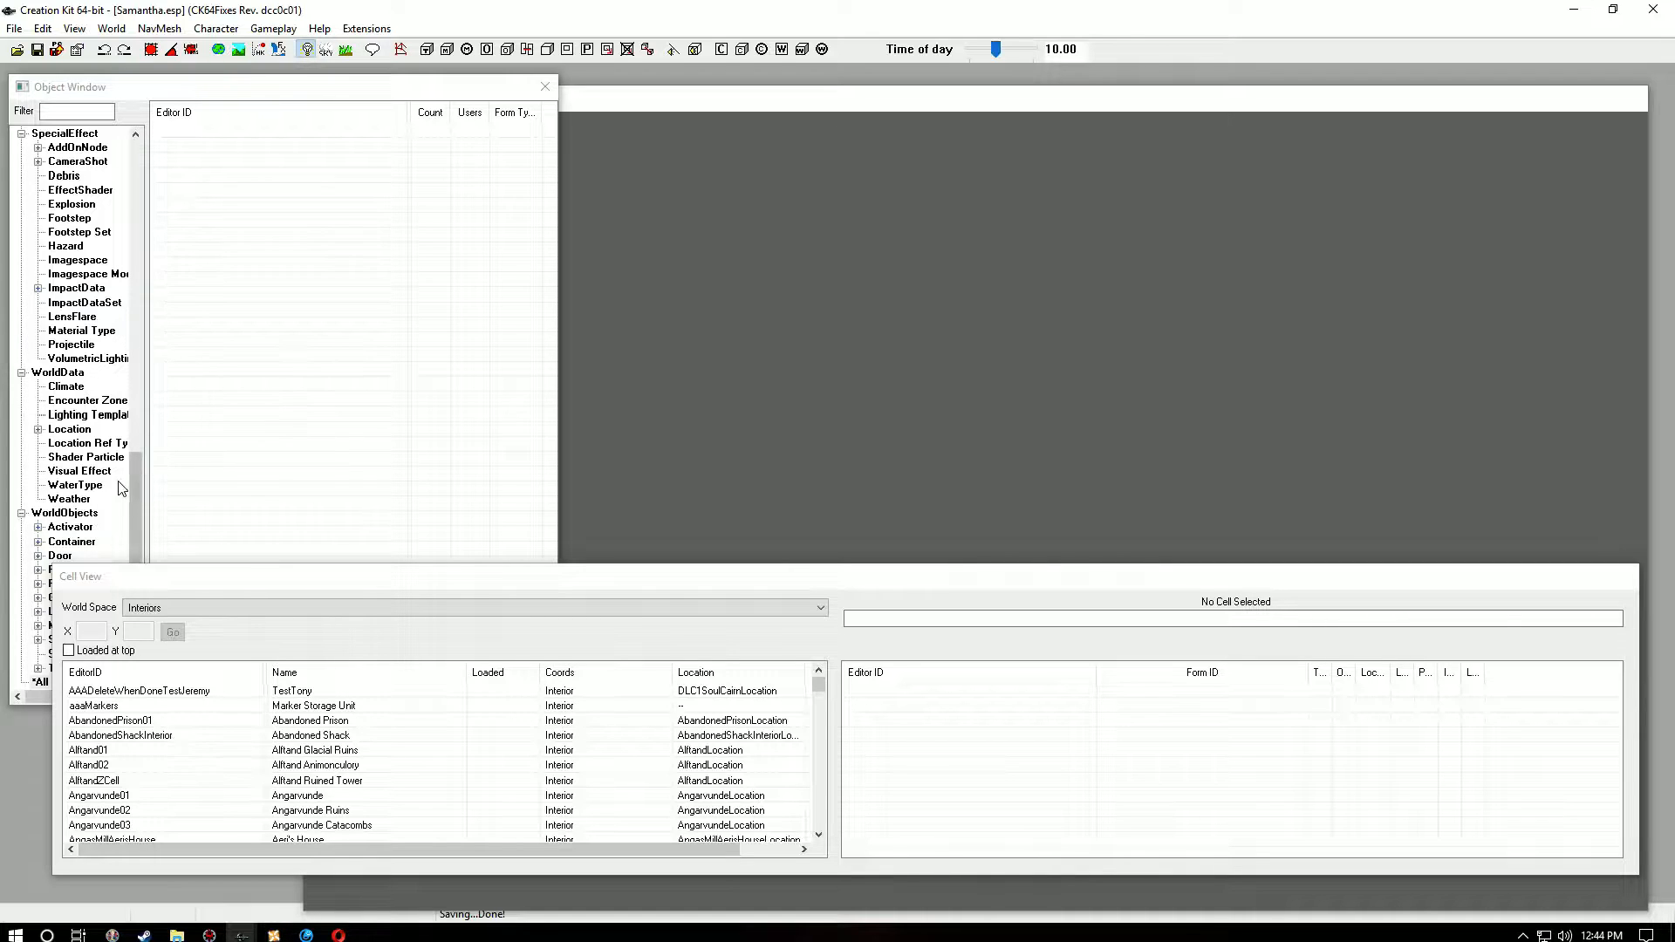
# Step: Create a new actor with ID aaSamanthaFollower and name Samantha, flagged as Essential and Unique
pyautogui.click(133, 506)
pyautogui.moveTo(133, 506); pyautogui.dragTo(134, 194)
pyautogui.click(61, 147)
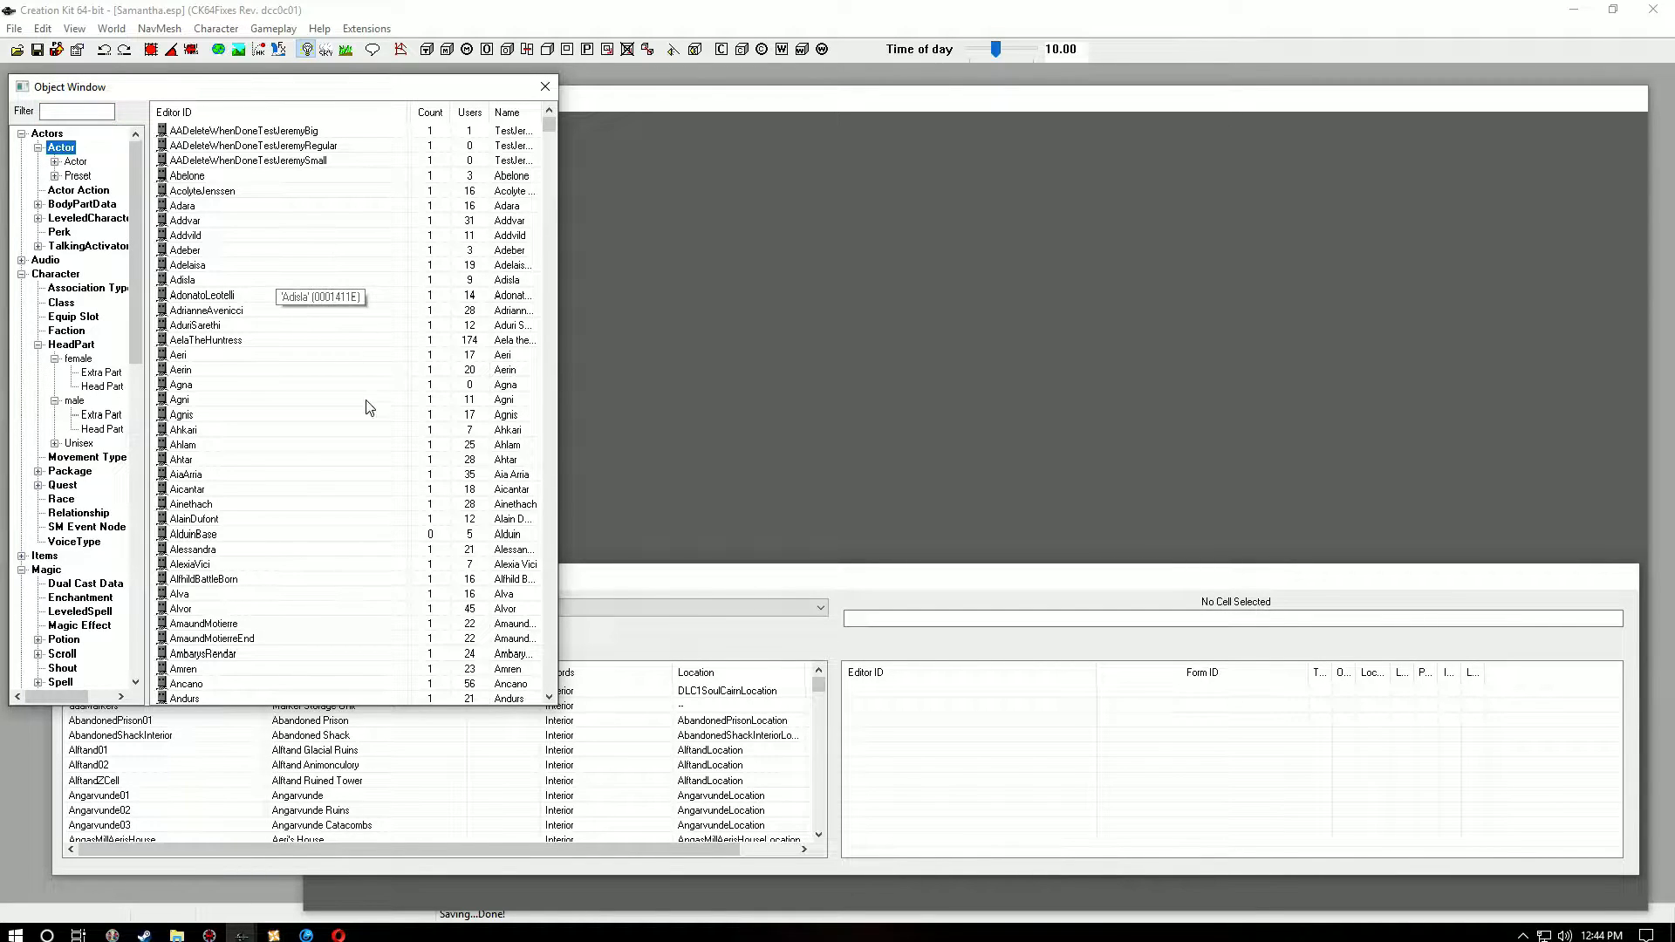
pyautogui.rightClick(340, 375)
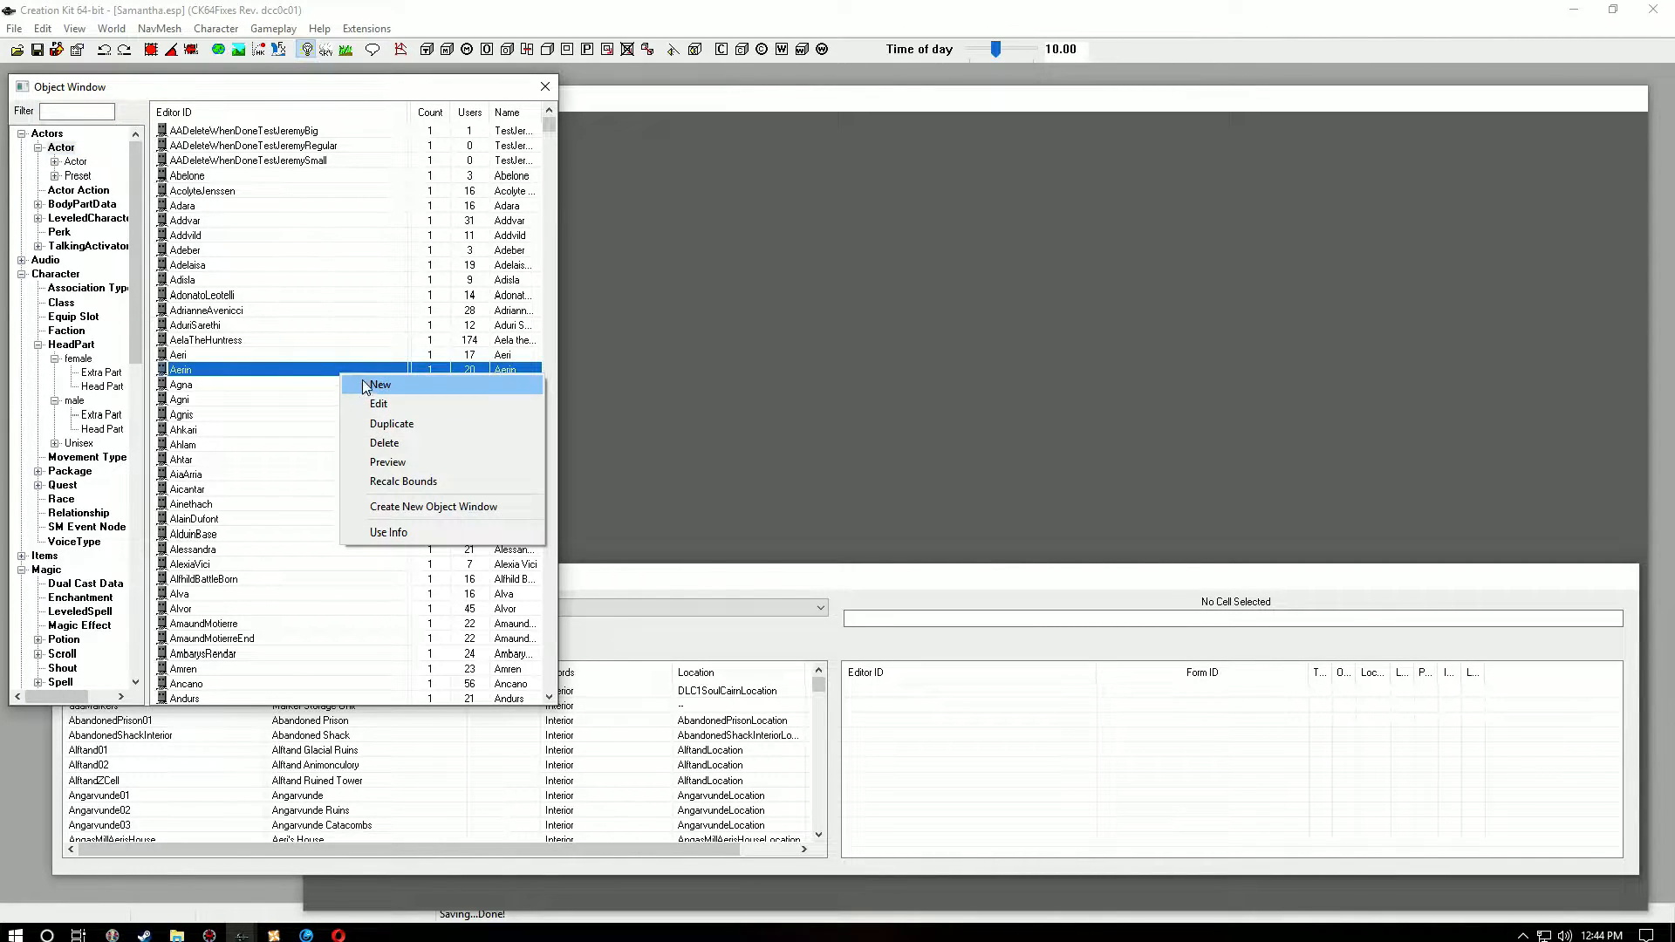
pyautogui.click(366, 385)
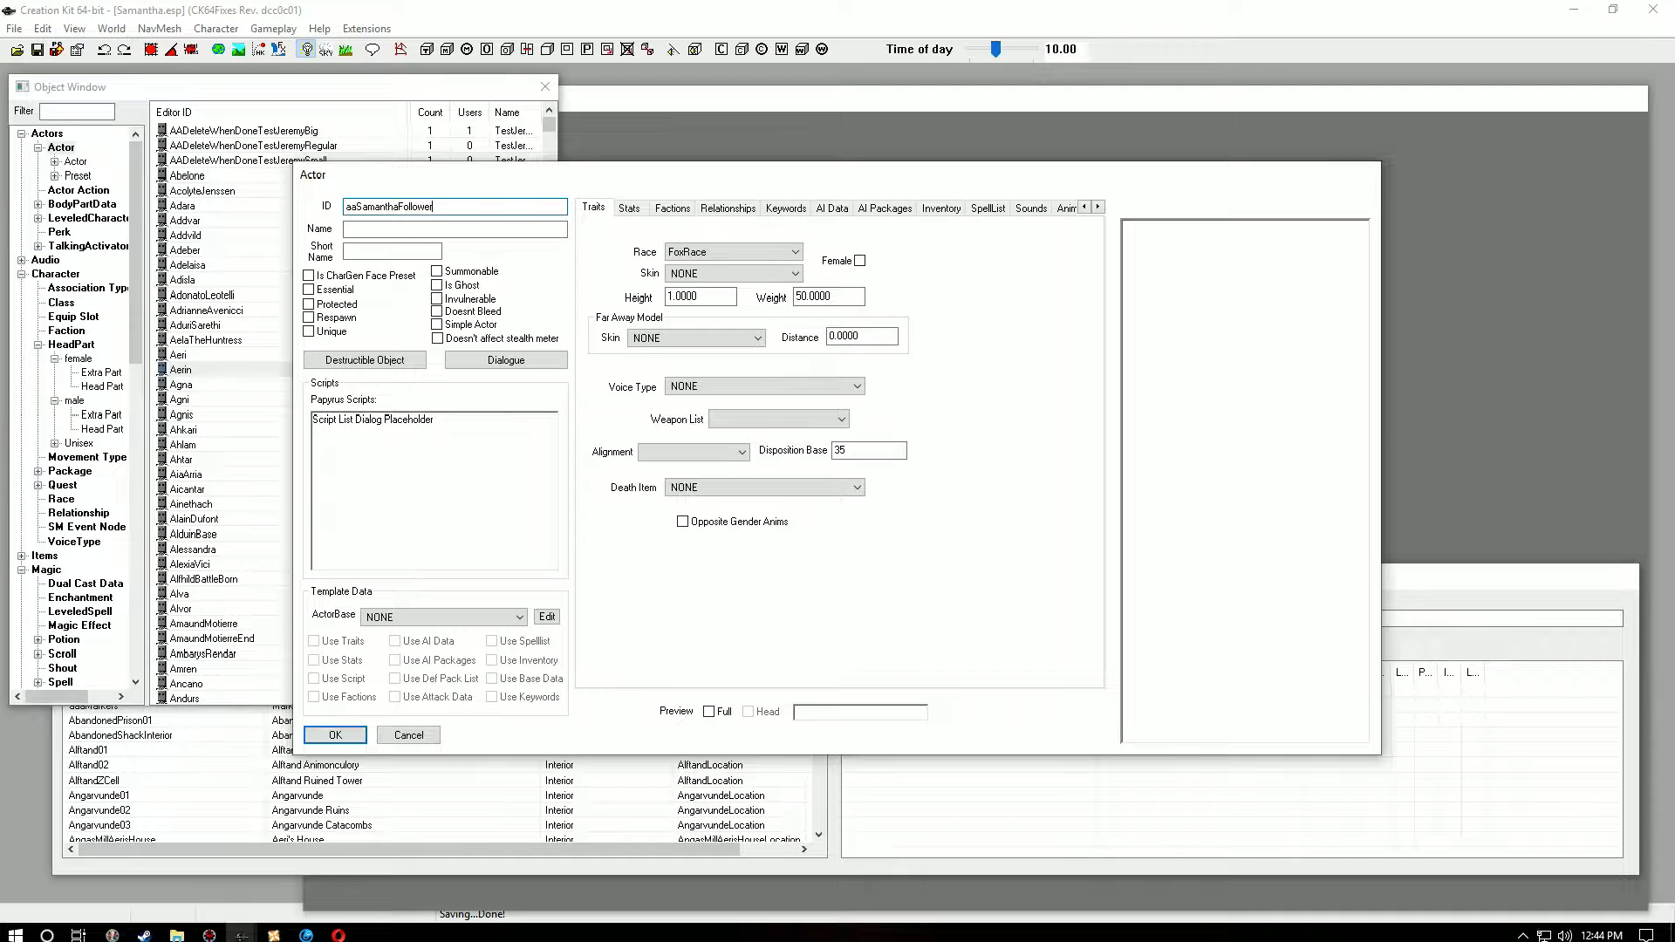
pyautogui.click(392, 228)
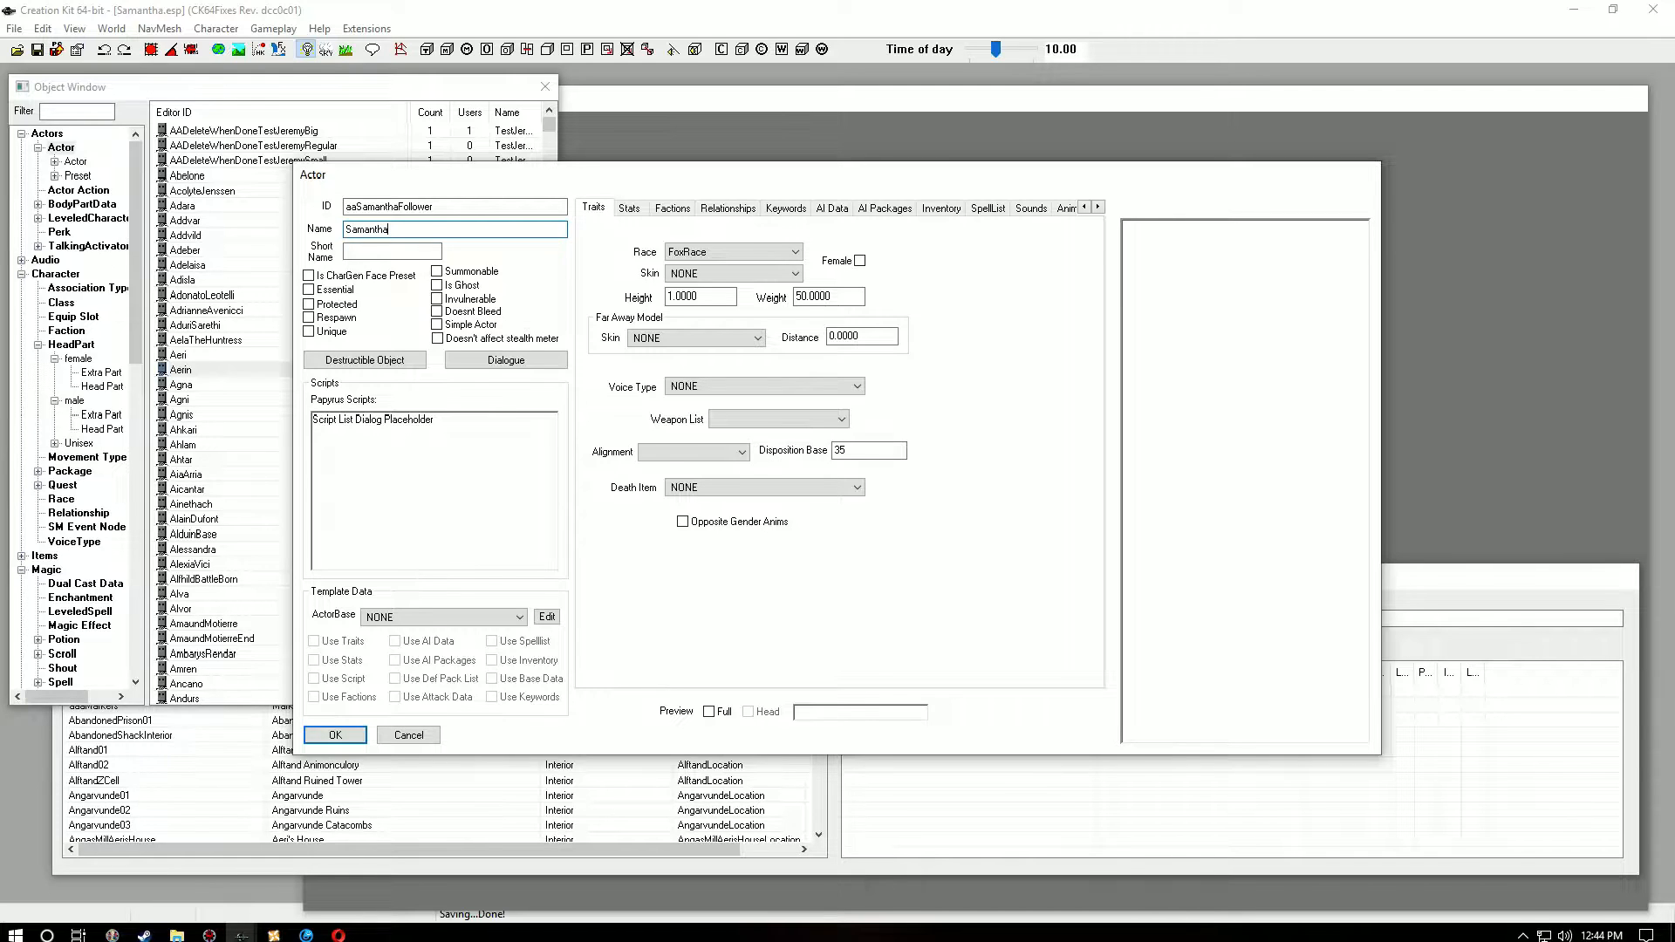
pyautogui.click(309, 289)
pyautogui.click(314, 335)
# Step: Set the actor's race to NordRace, make her female, and choose the FemaleYoungEager voice type
pyautogui.click(794, 252)
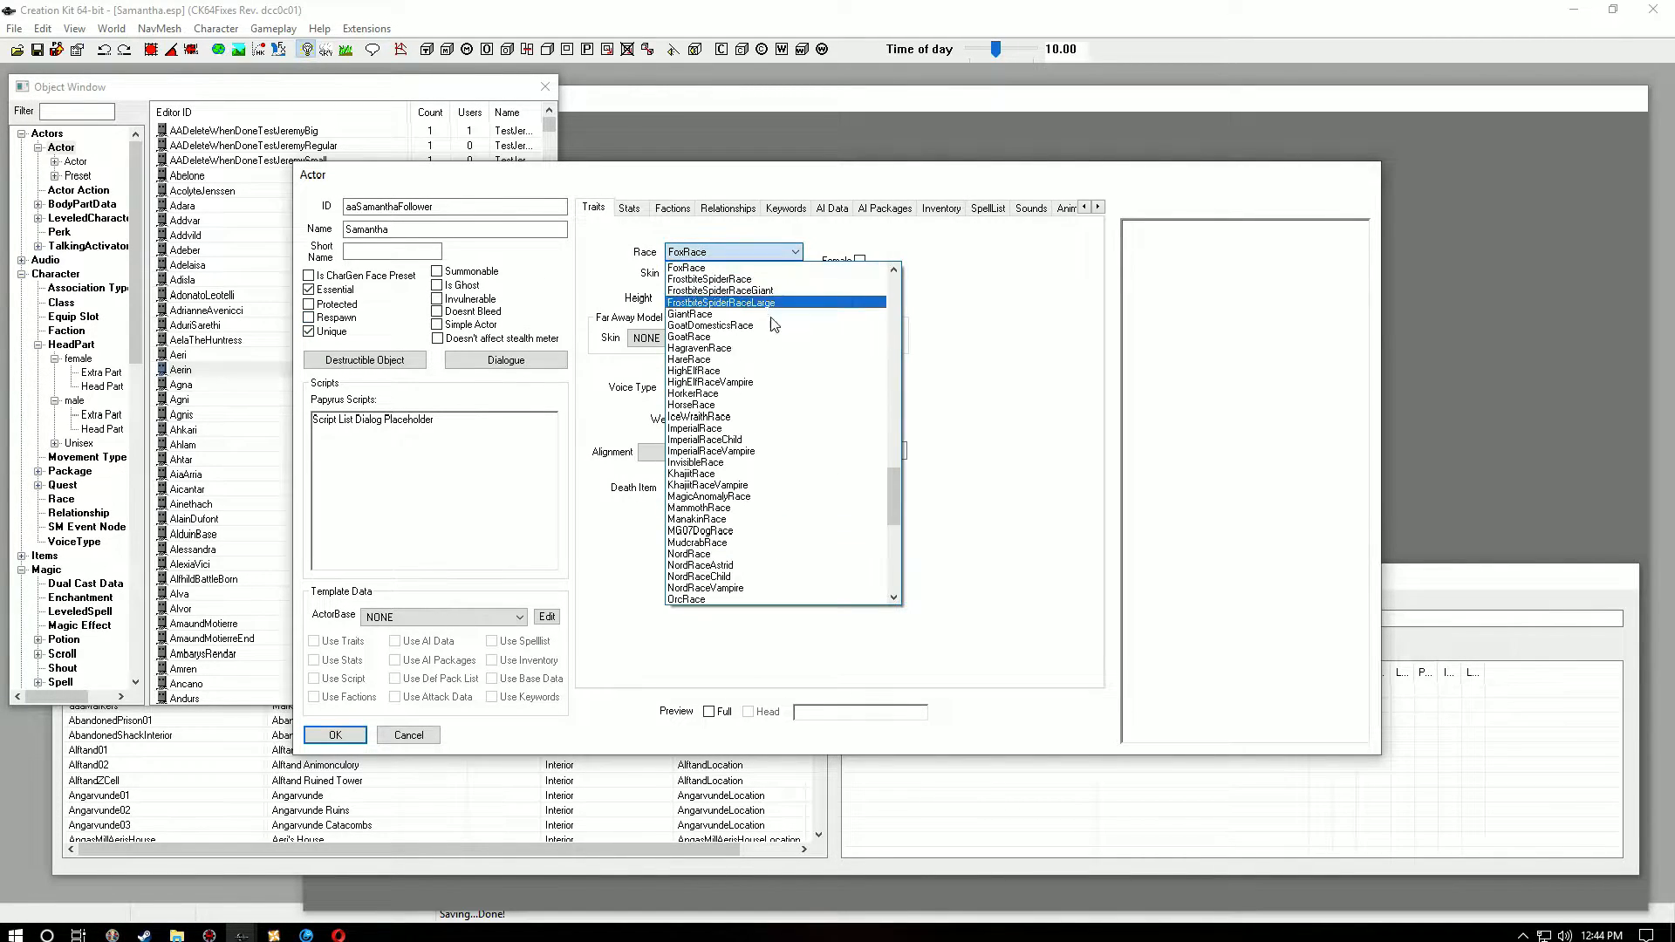
pyautogui.click(751, 553)
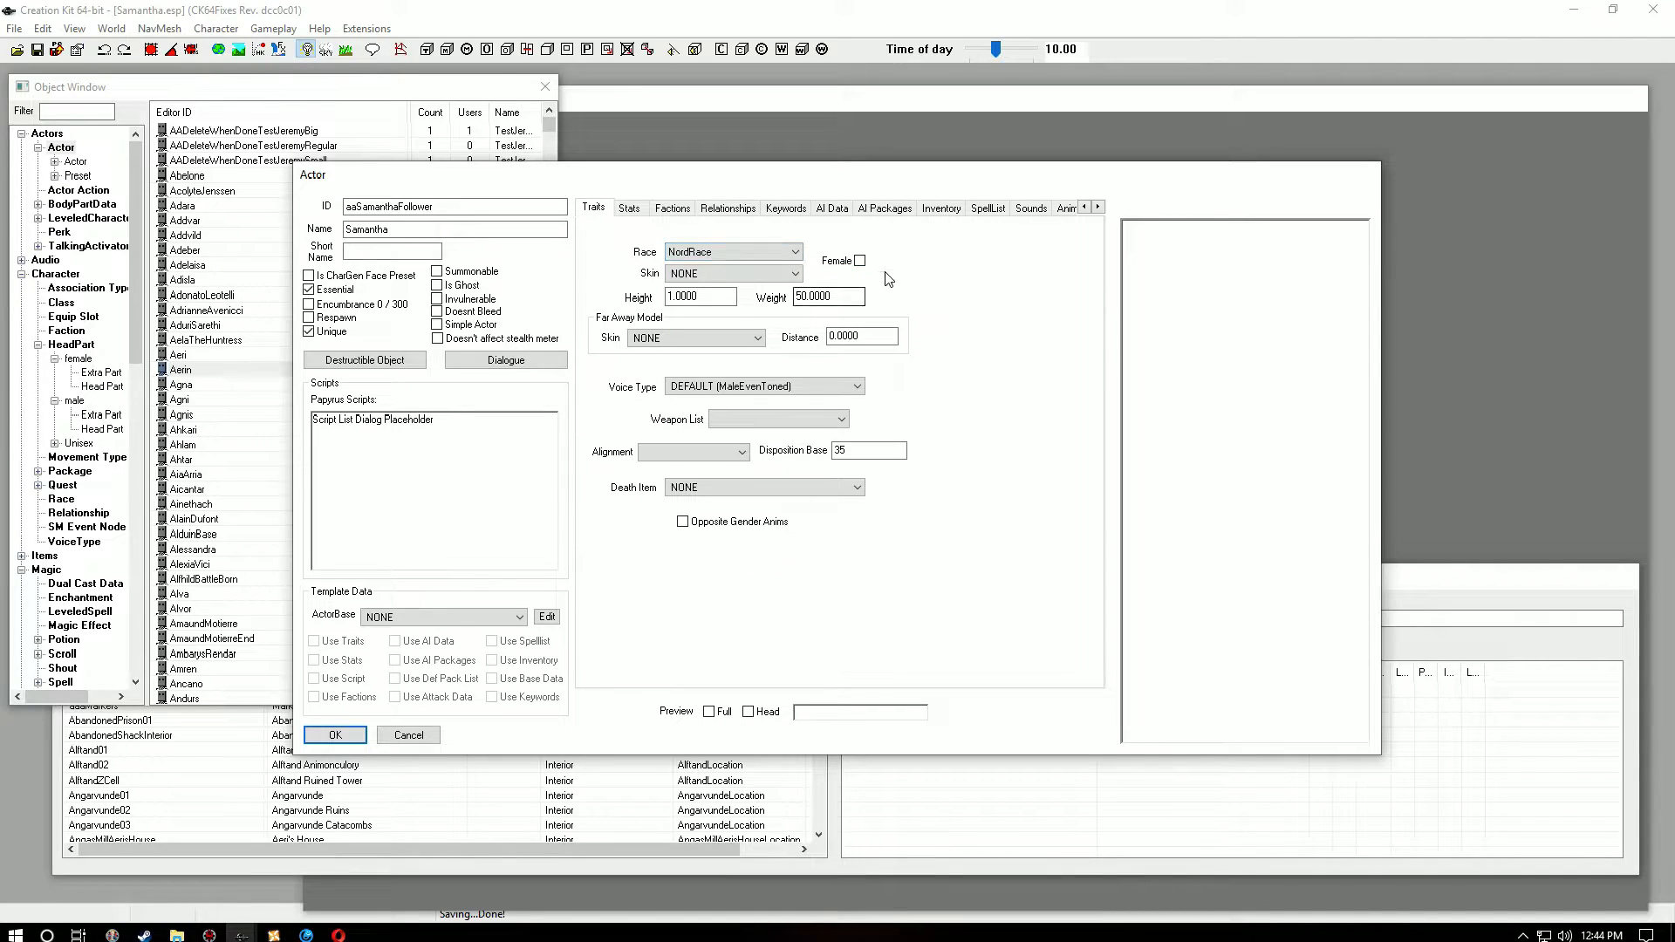
pyautogui.click(860, 261)
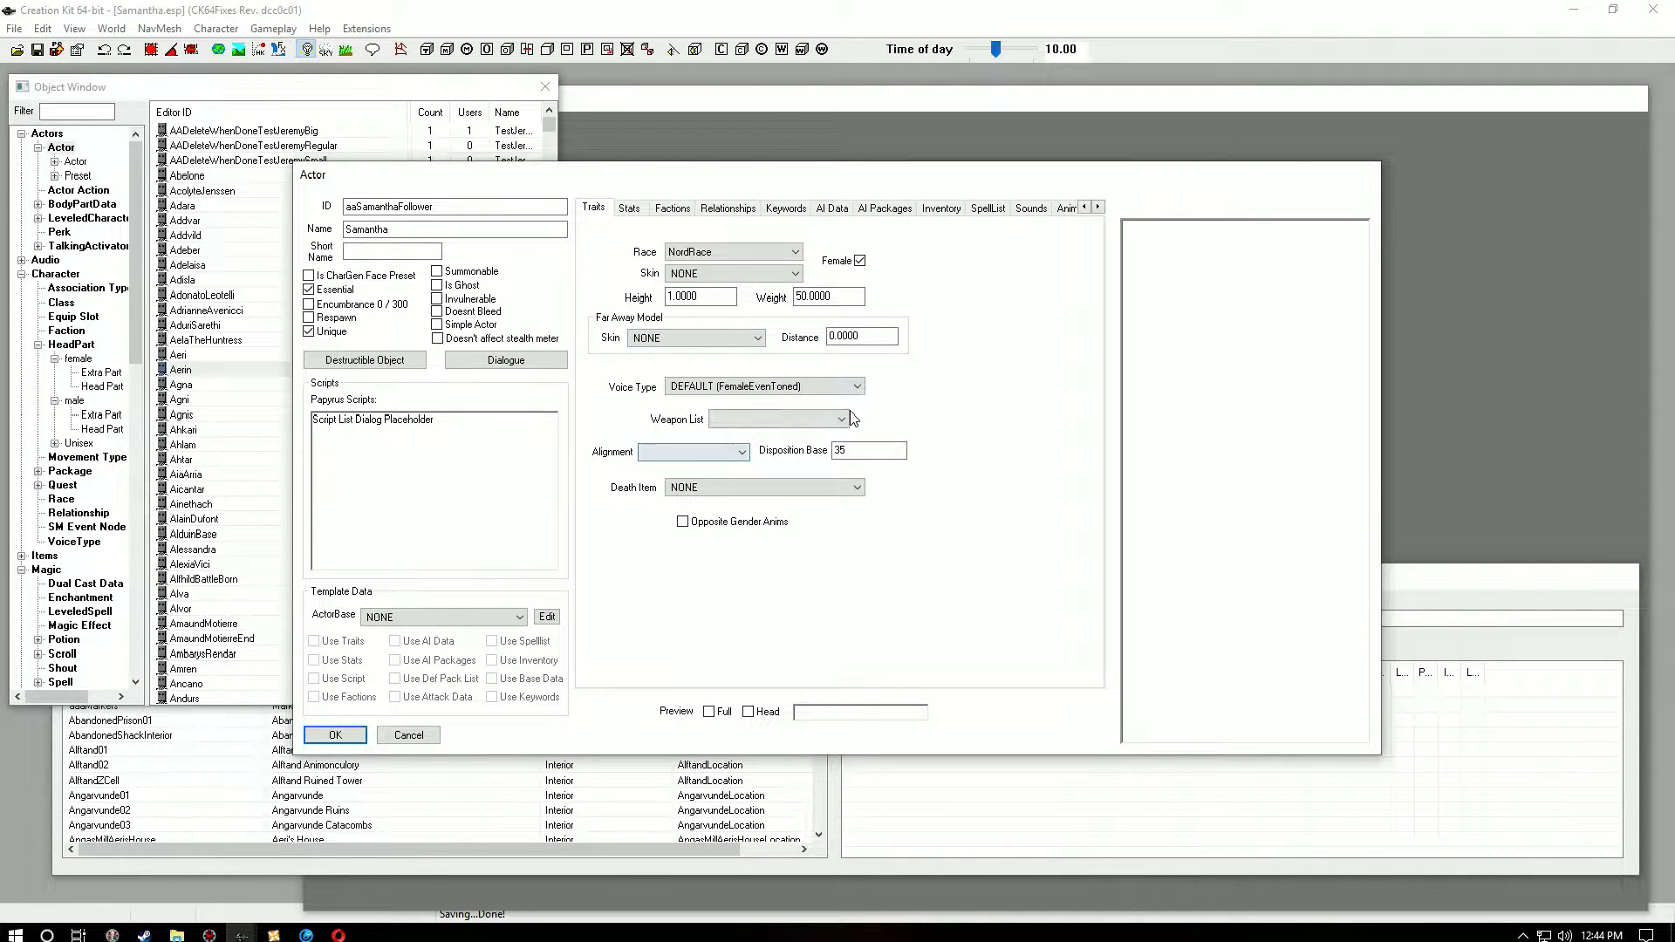
pyautogui.click(860, 386)
pyautogui.moveTo(866, 422); pyautogui.dragTo(862, 599)
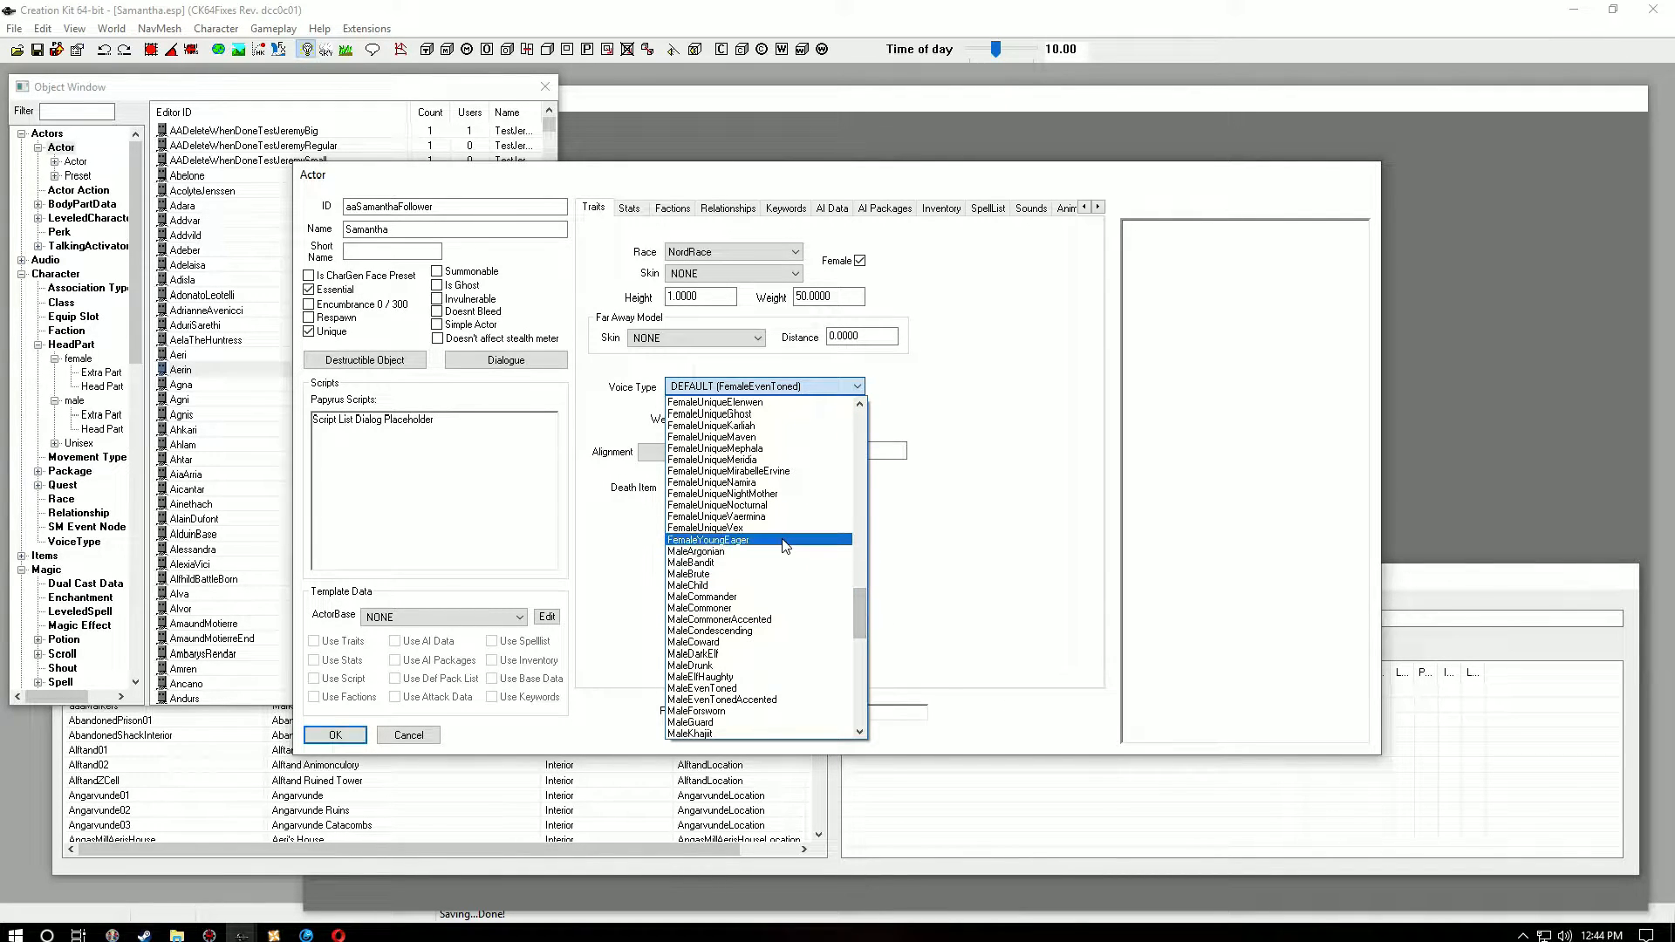
pyautogui.click(702, 540)
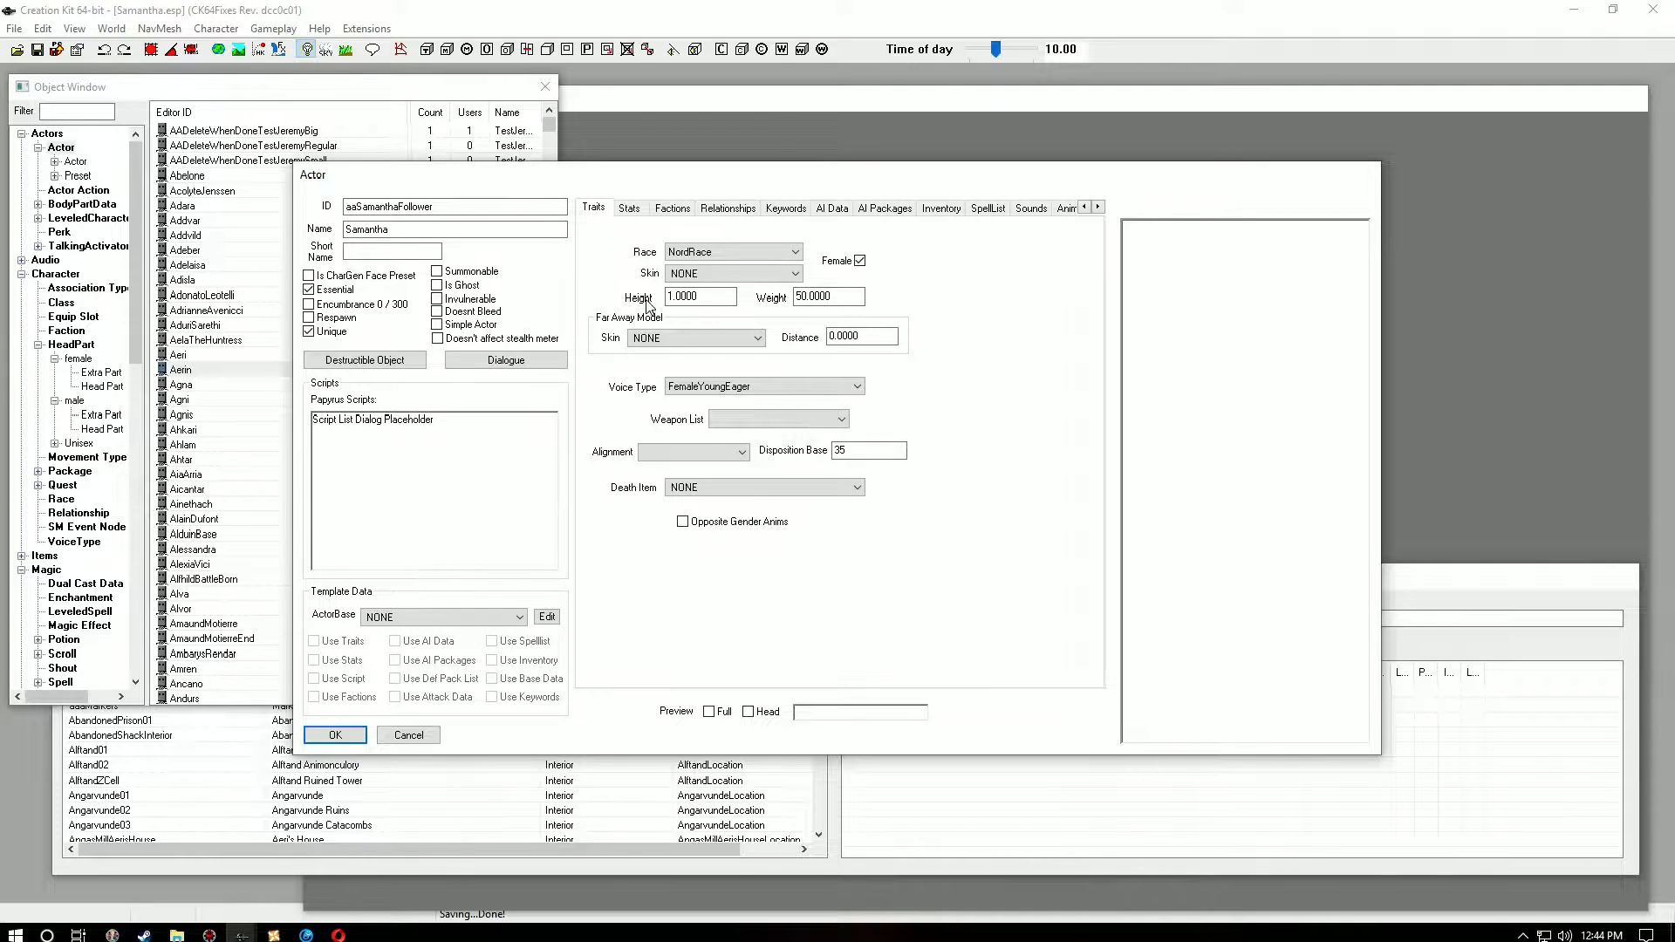
# Step: Enable PC Level Mult in the actor's stats, with a level multiplier of 0.90 and a Calc Min of 6
pyautogui.click(630, 209)
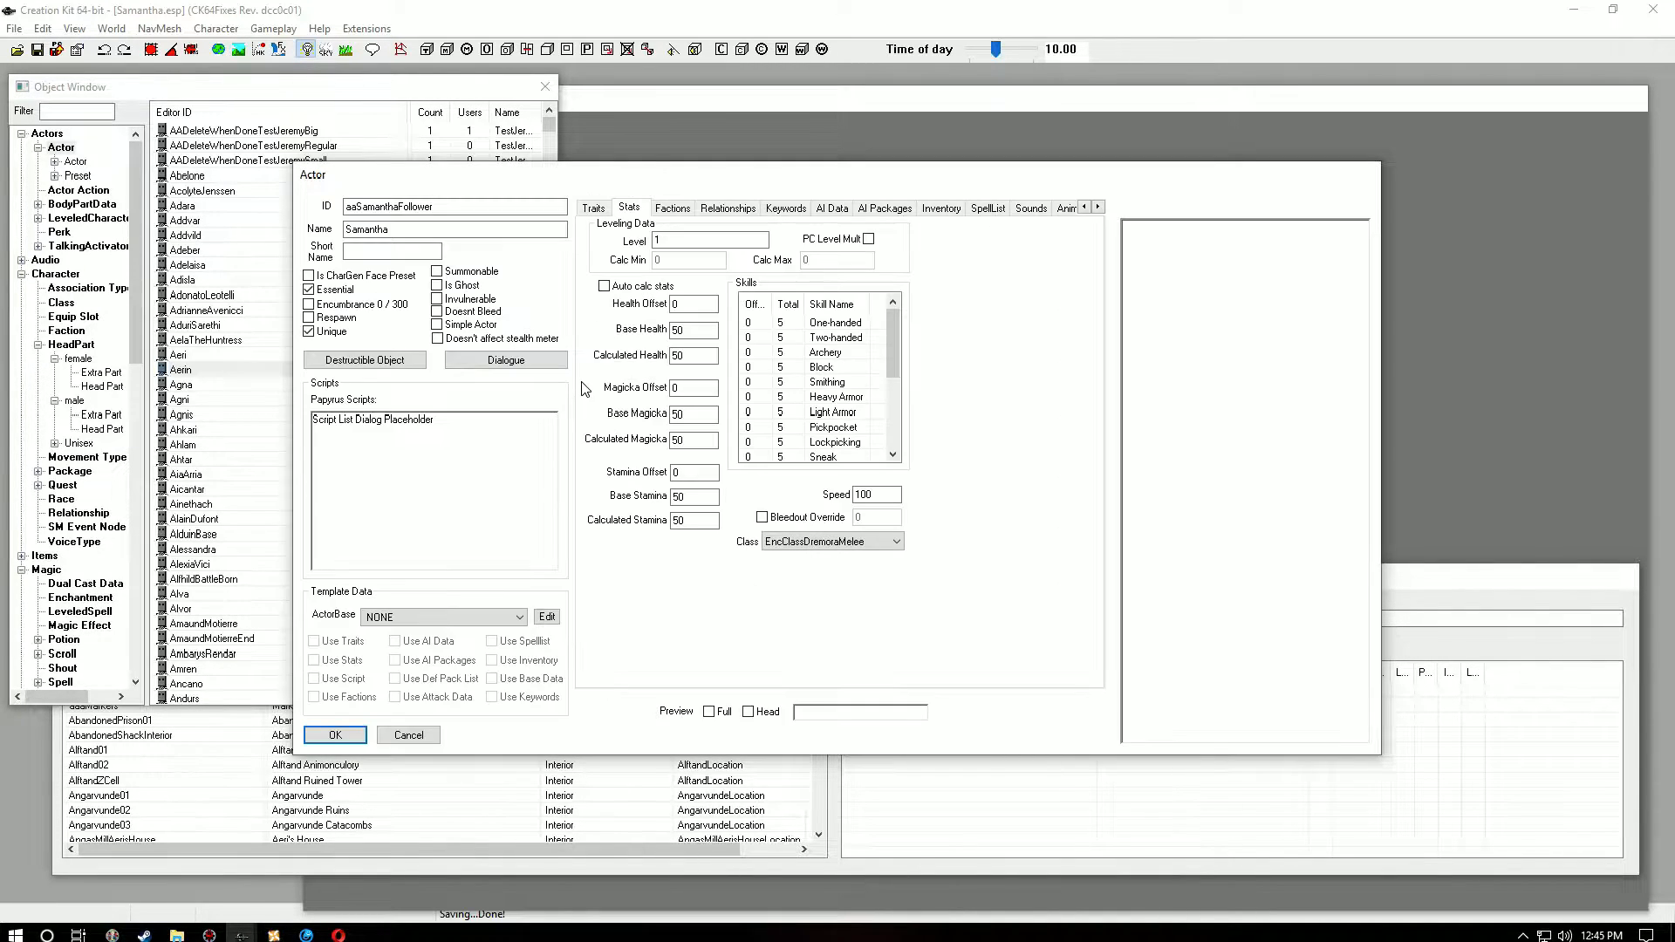
pyautogui.click(869, 239)
pyautogui.click(685, 239)
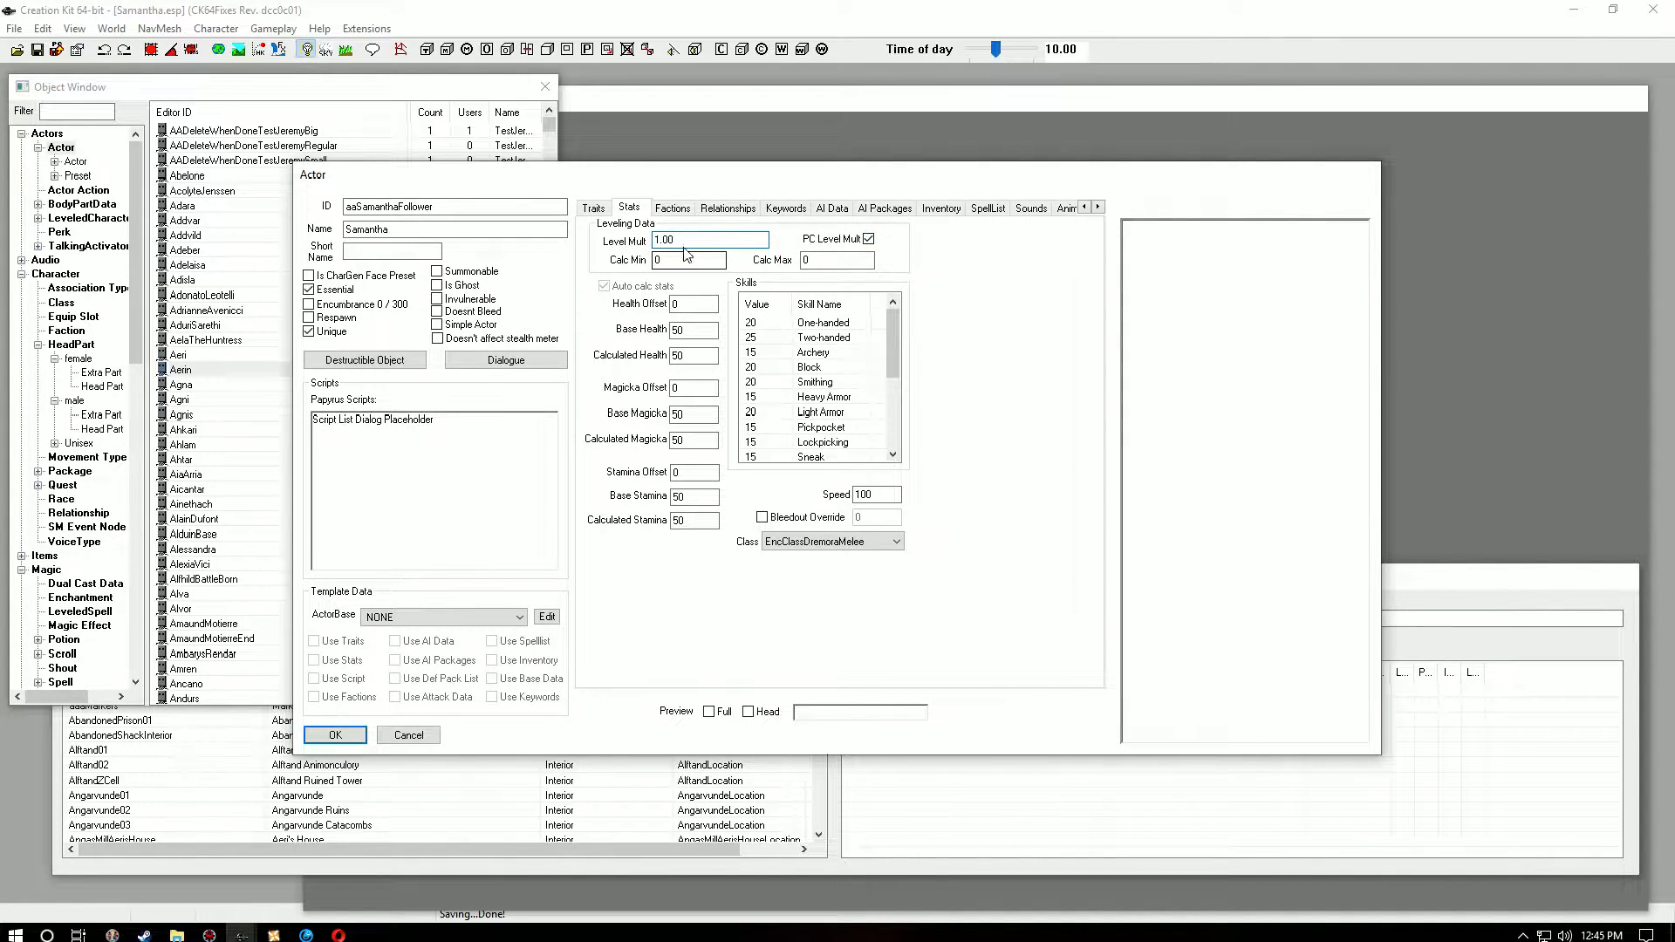
pyautogui.moveTo(690, 239); pyautogui.dragTo(622, 247)
pyautogui.write('.')
pyautogui.press('Tab')
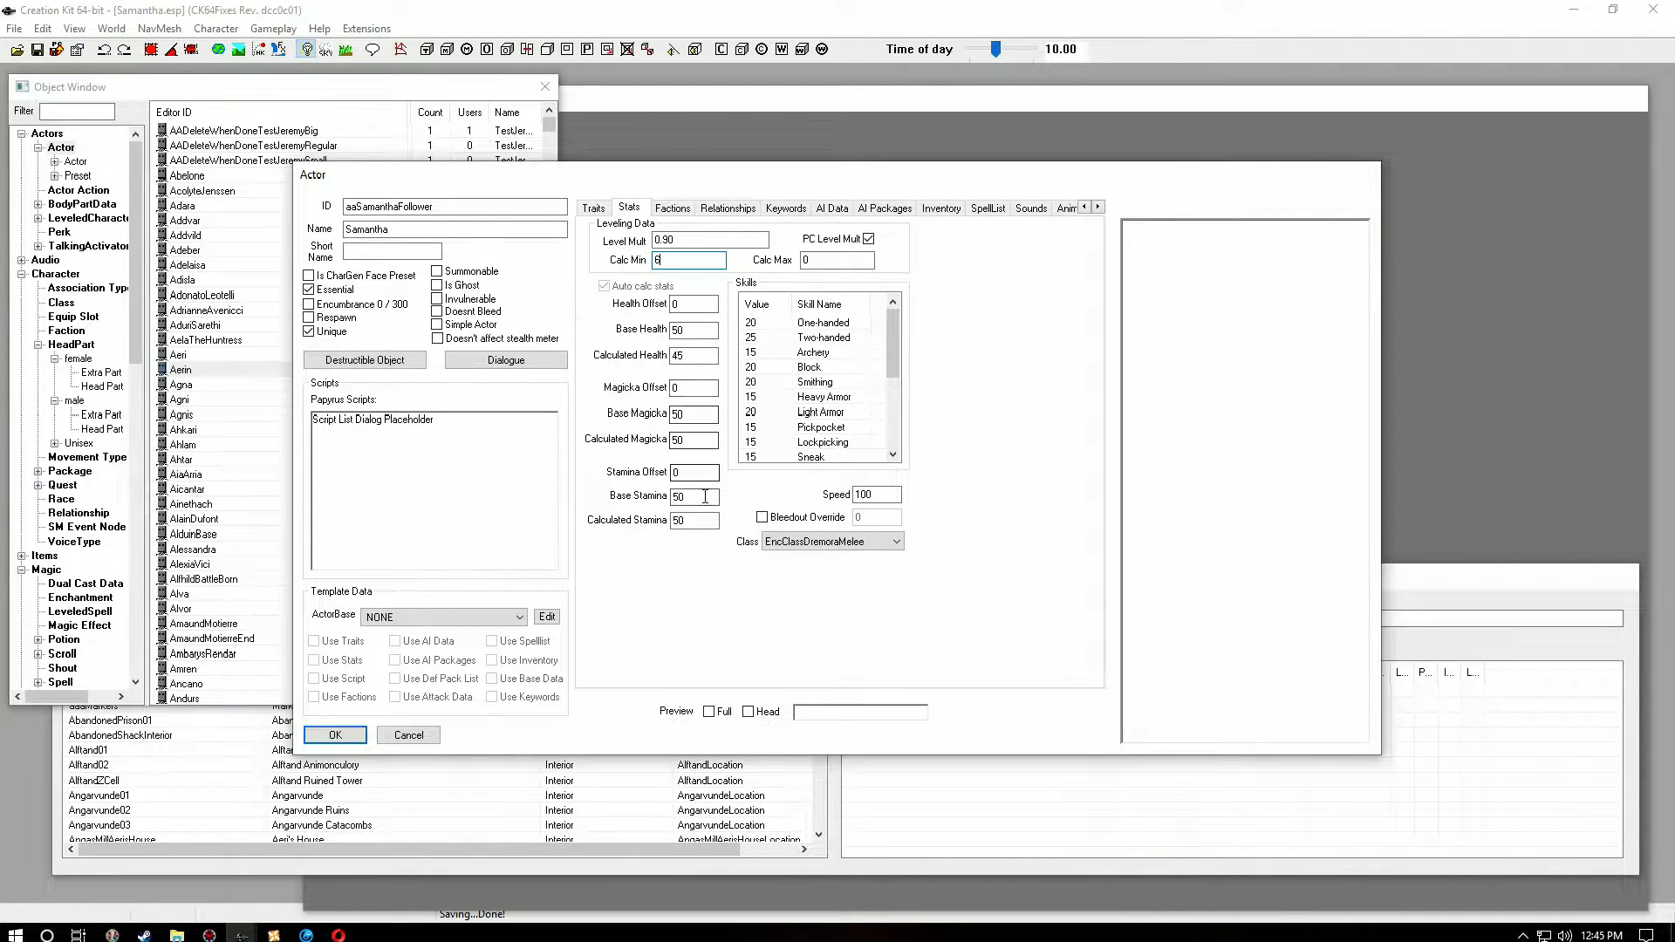
# Step: Set the actor's health offset to 50, magicka offset to 75 and stamina offset to 25
pyautogui.doubleClick(694, 304)
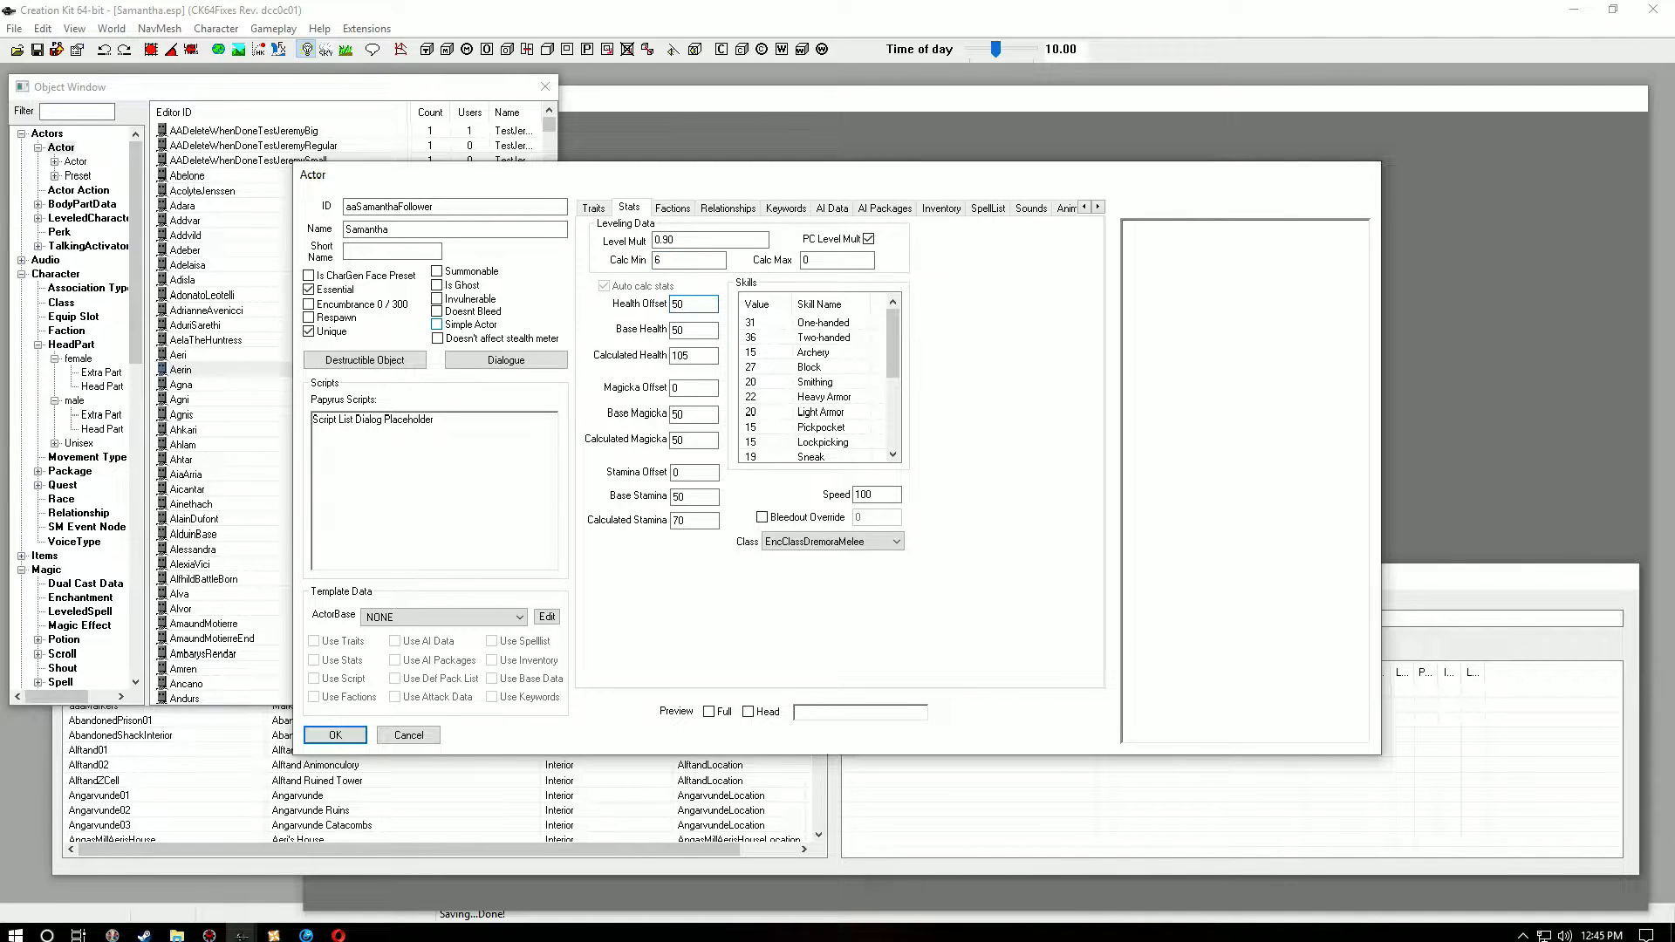
pyautogui.doubleClick(693, 388)
pyautogui.doubleClick(694, 472)
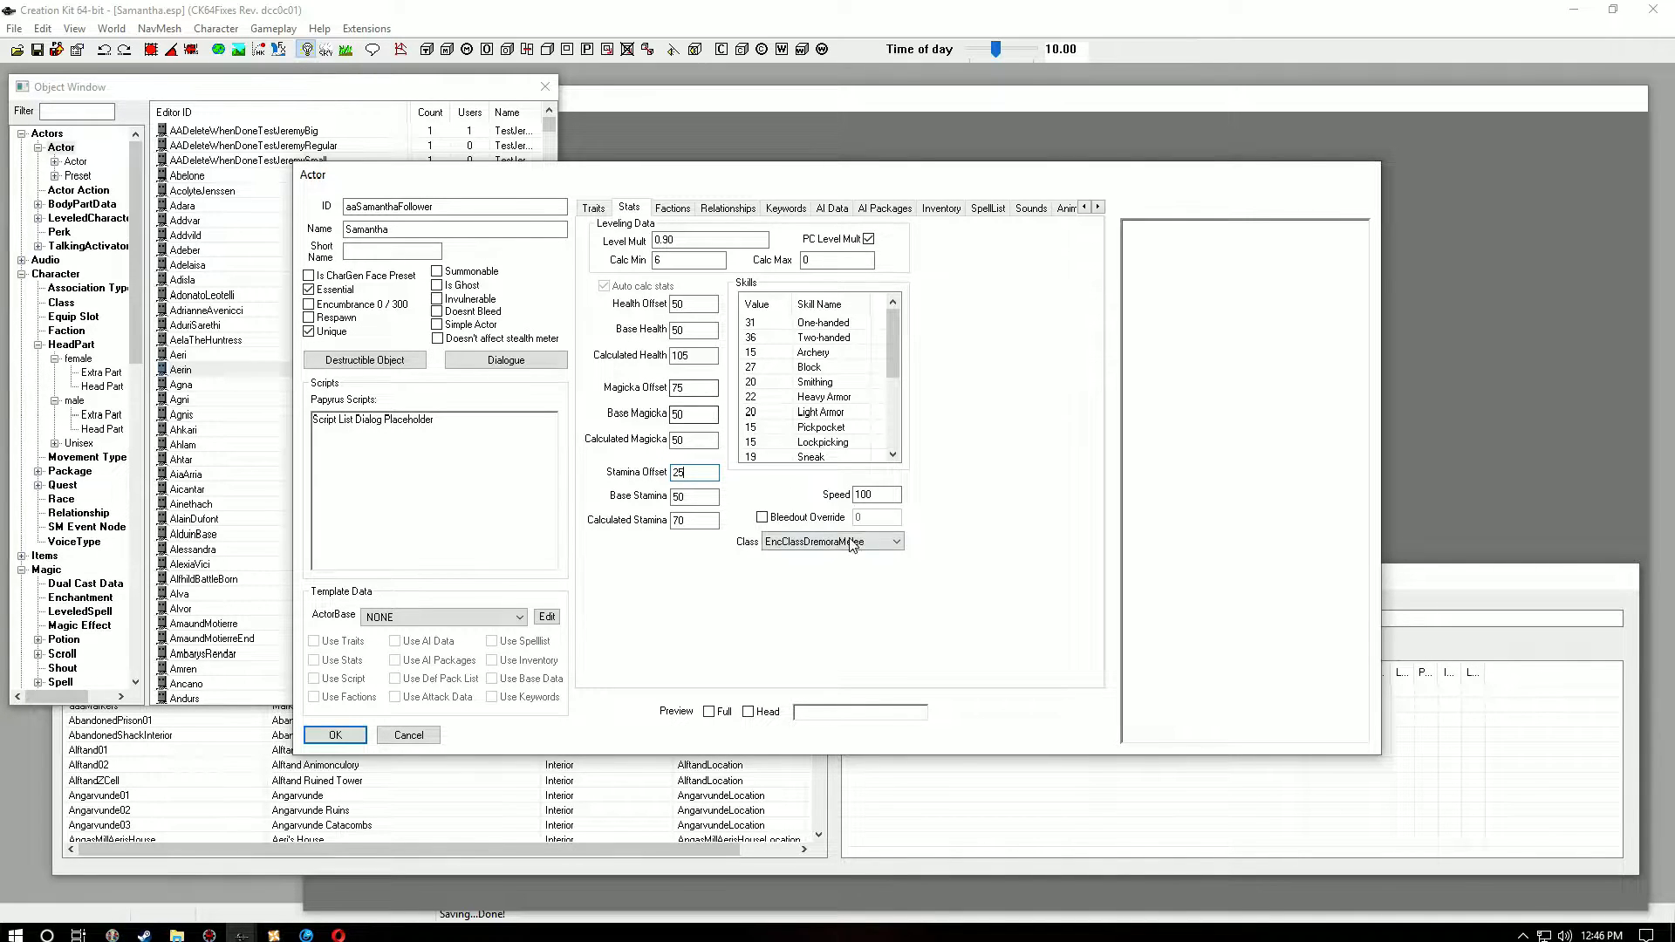
# Step: Set the actor's class to CombatSpellsword and review the skill list
pyautogui.click(896, 541)
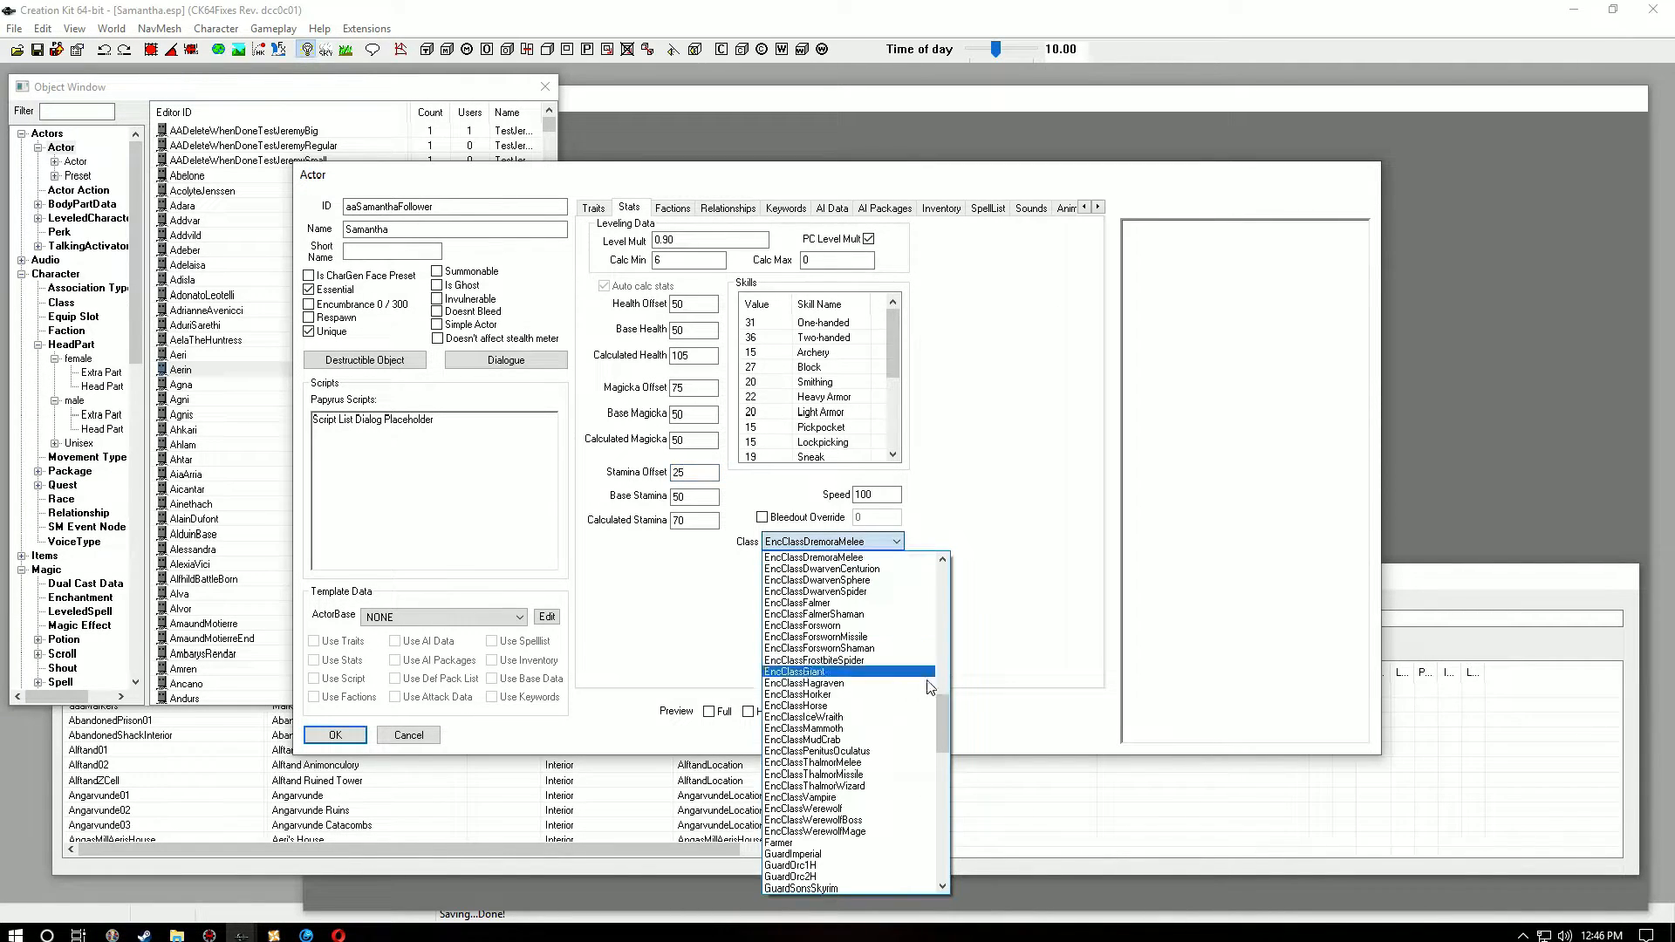
pyautogui.moveTo(944, 721); pyautogui.dragTo(935, 593)
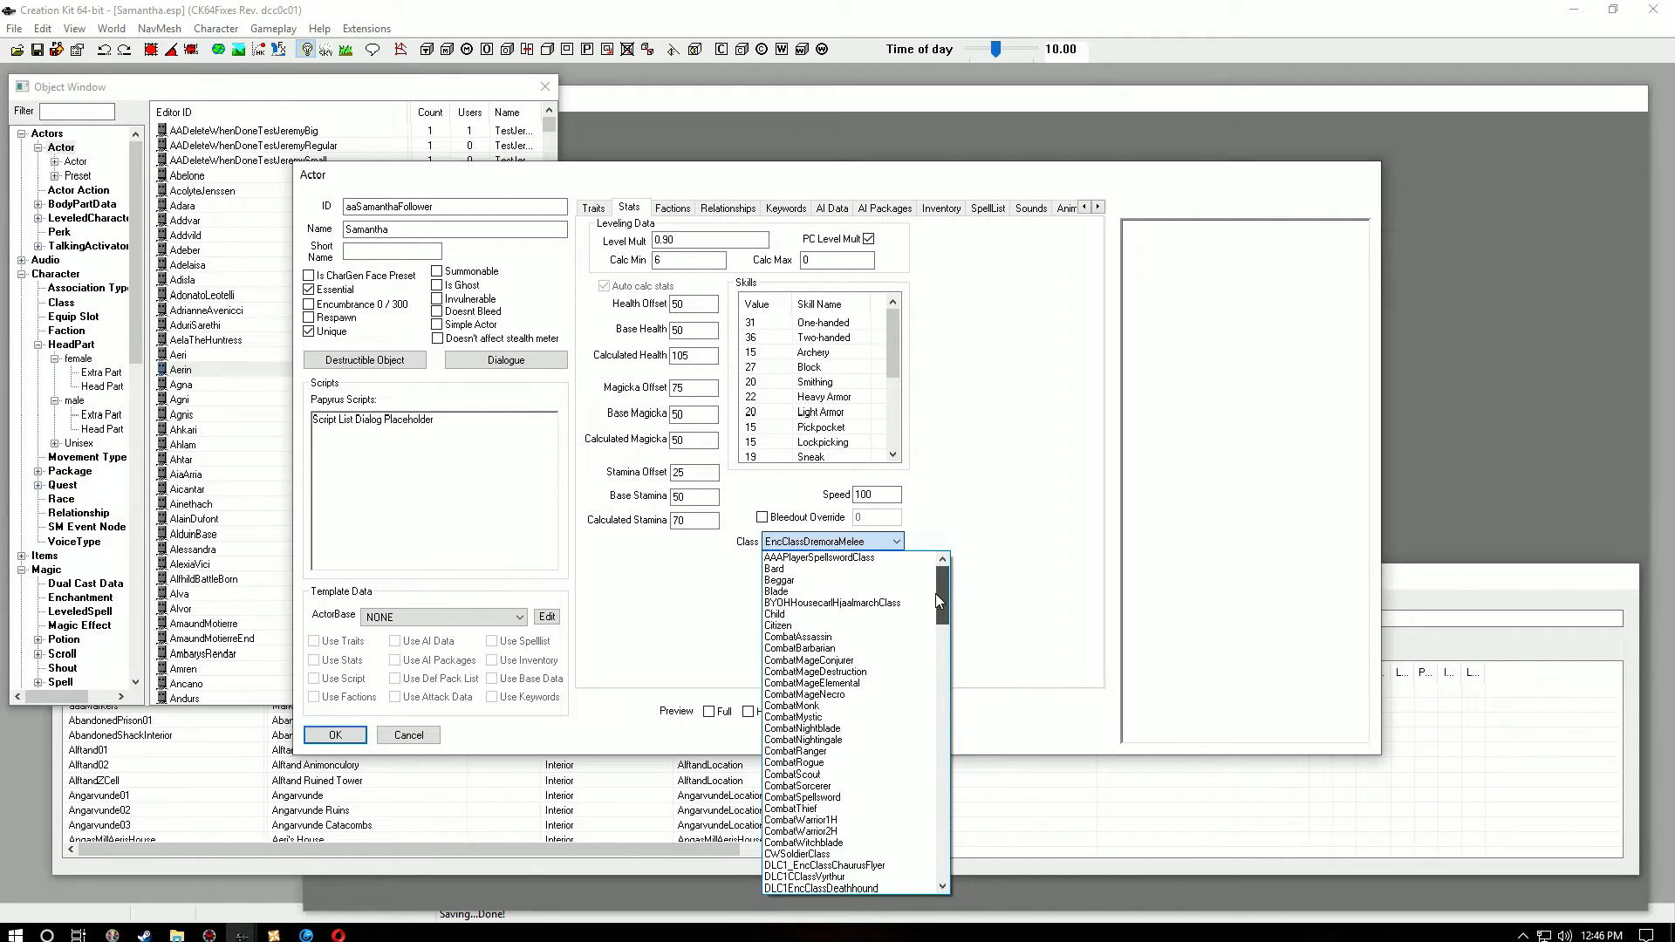
pyautogui.click(899, 804)
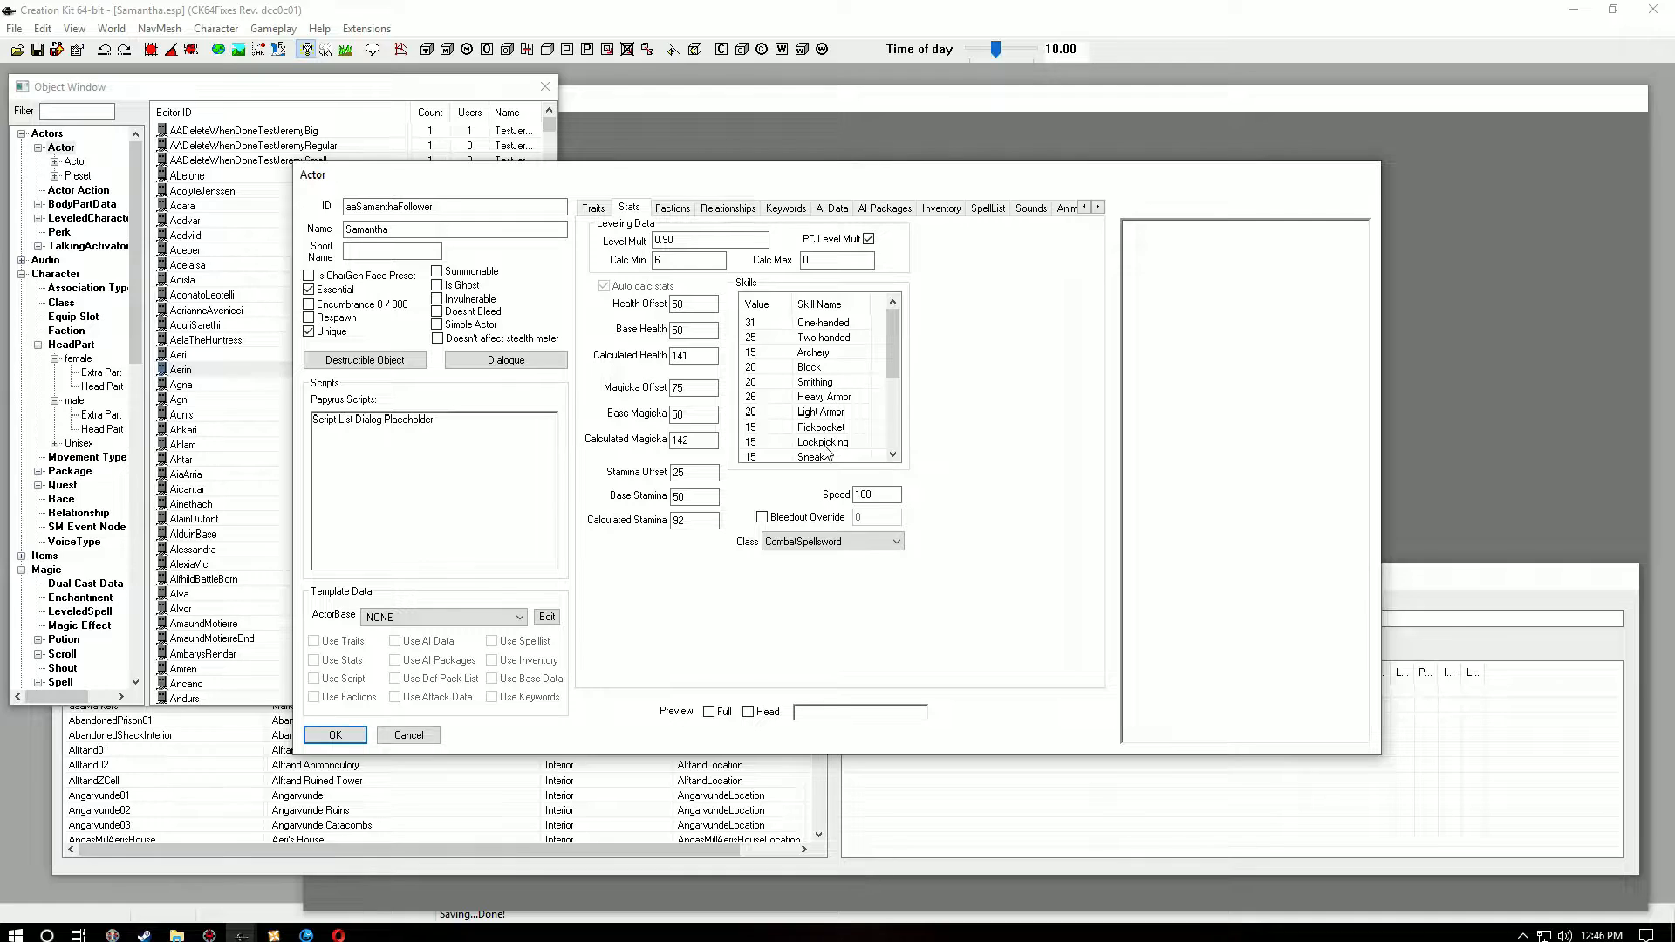
pyautogui.scroll(-3, 785, 450)
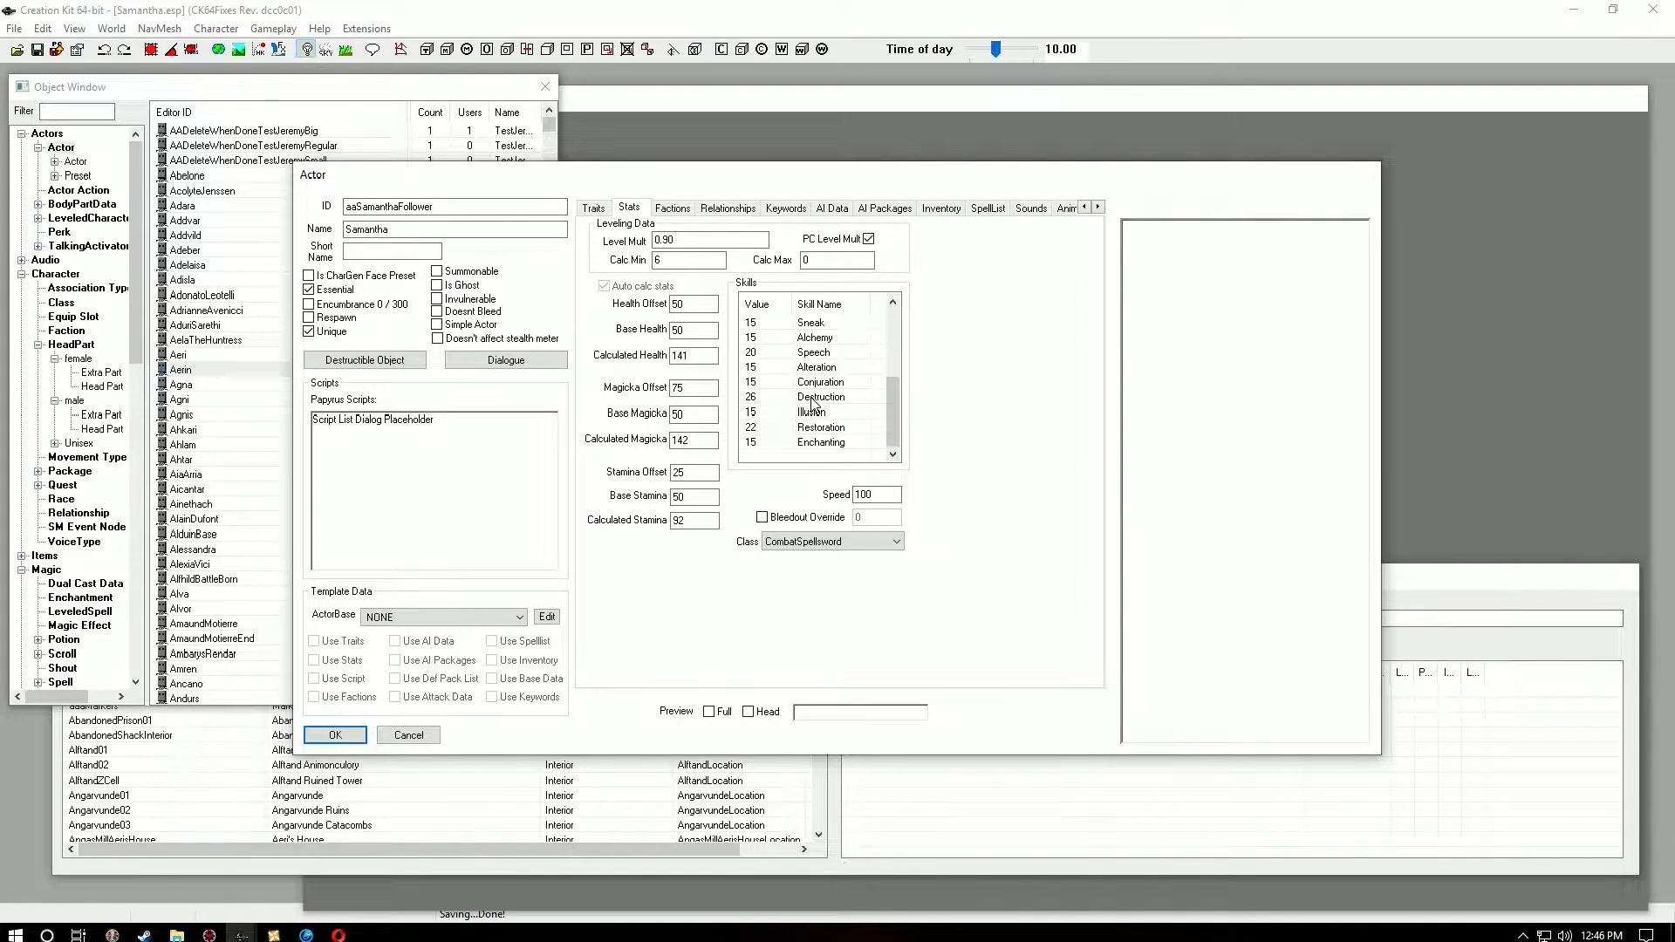
pyautogui.scroll(3, 888, 417)
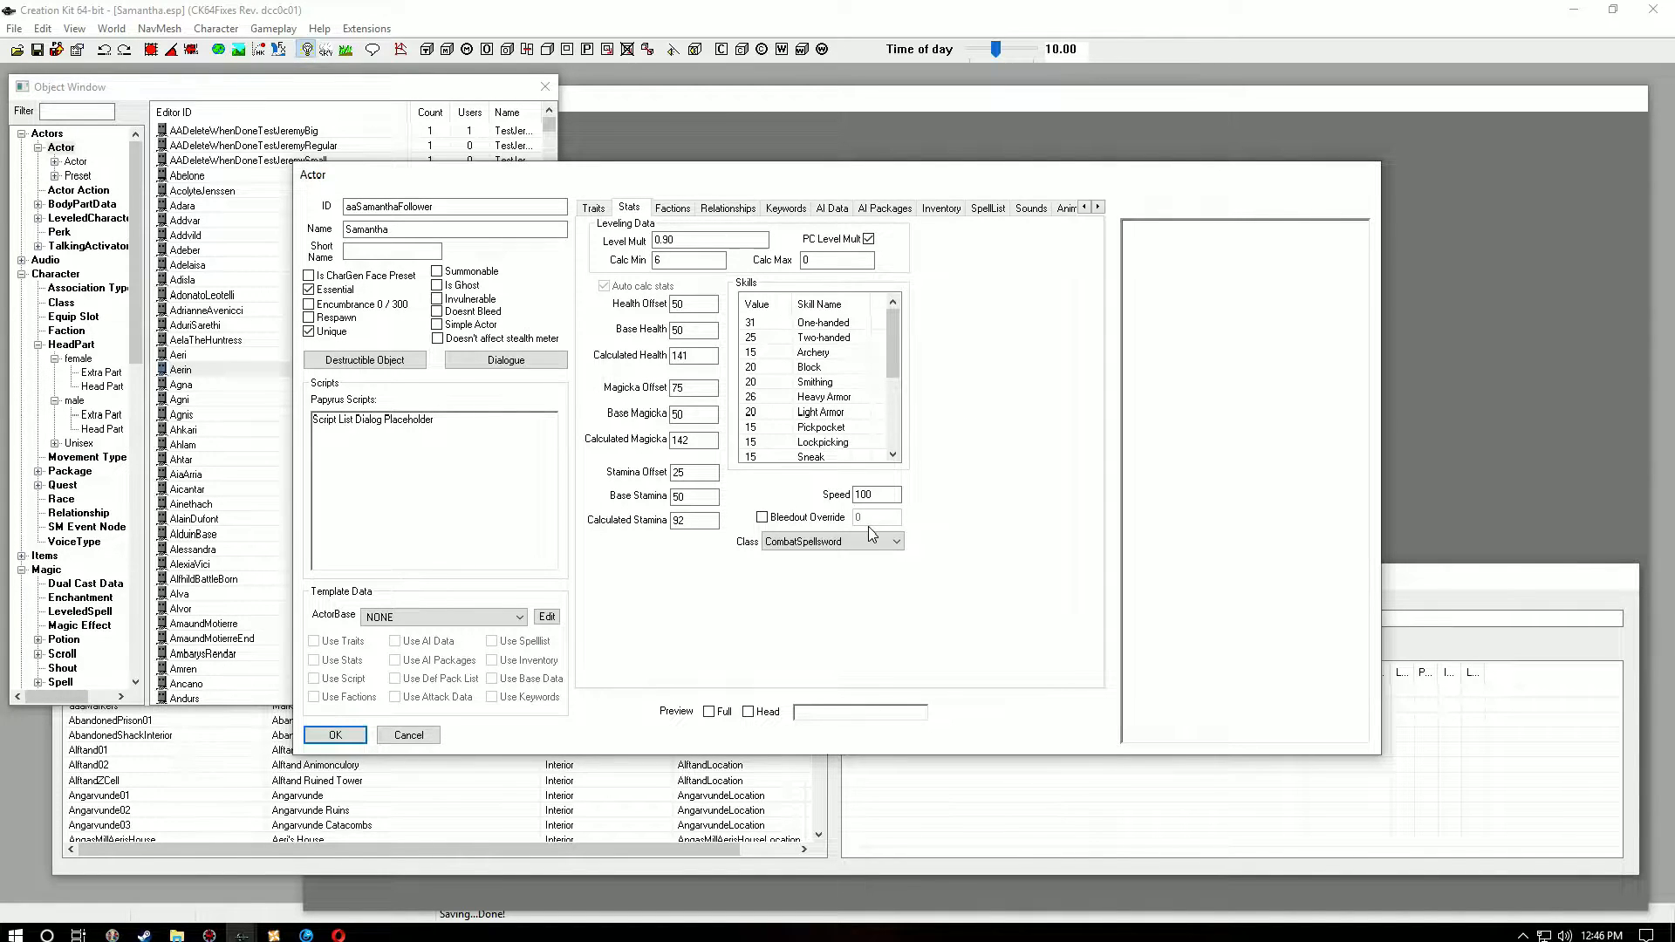
# Step: Add the actor to CurrentFollowerFaction
pyautogui.click(684, 210)
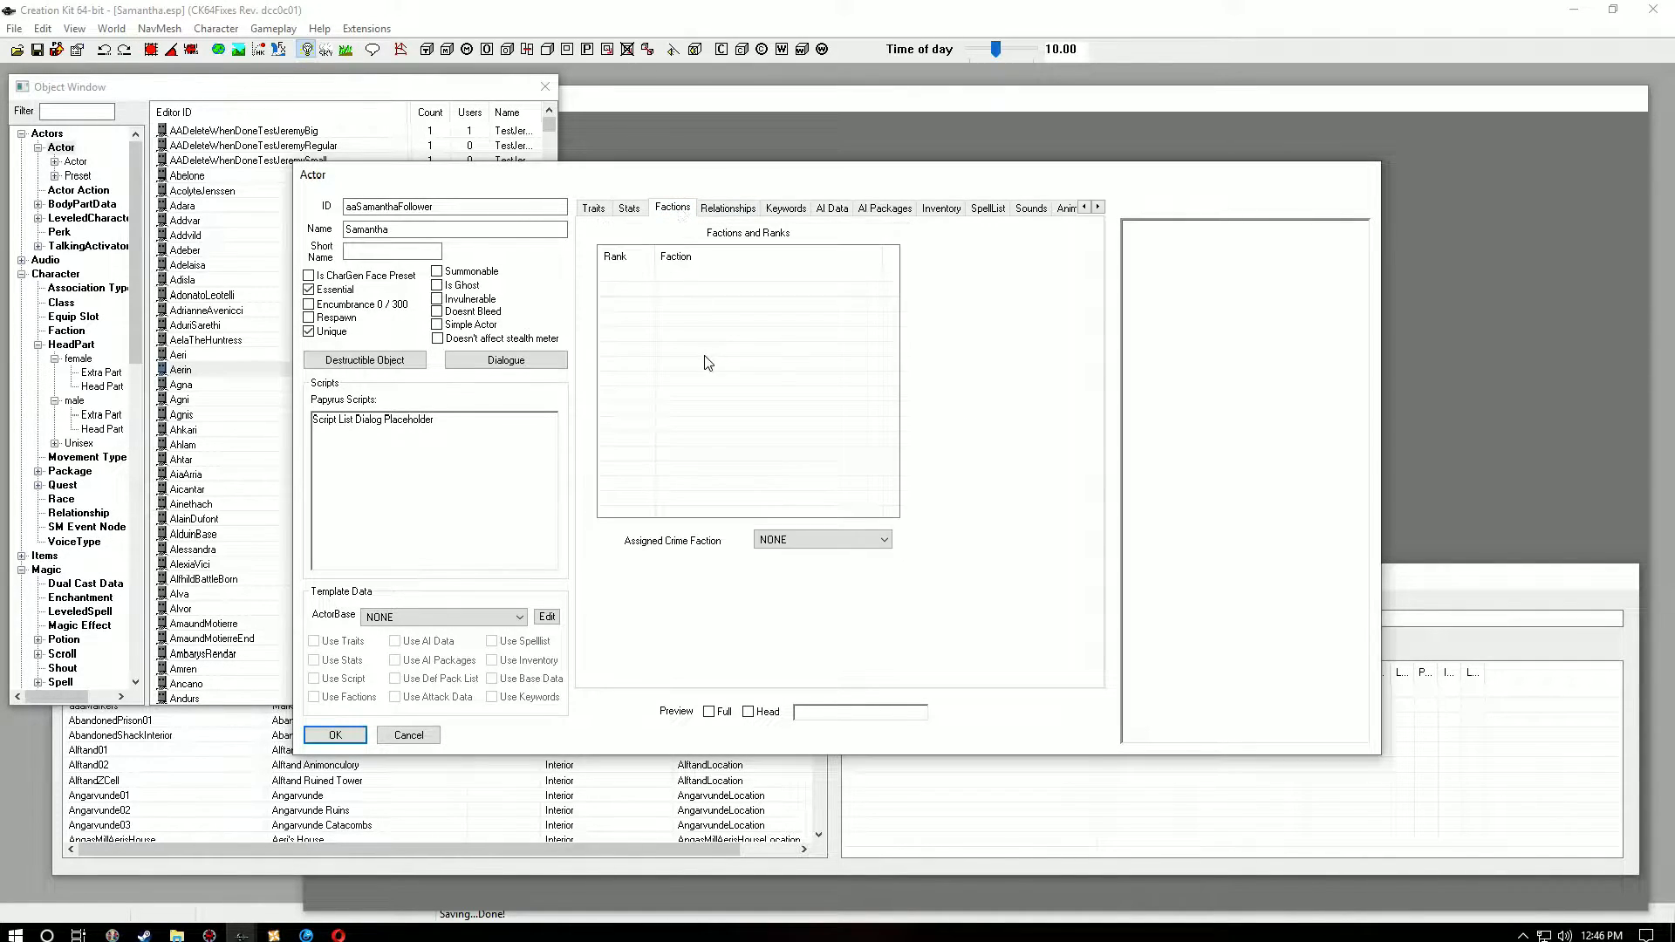
pyautogui.rightClick(699, 317)
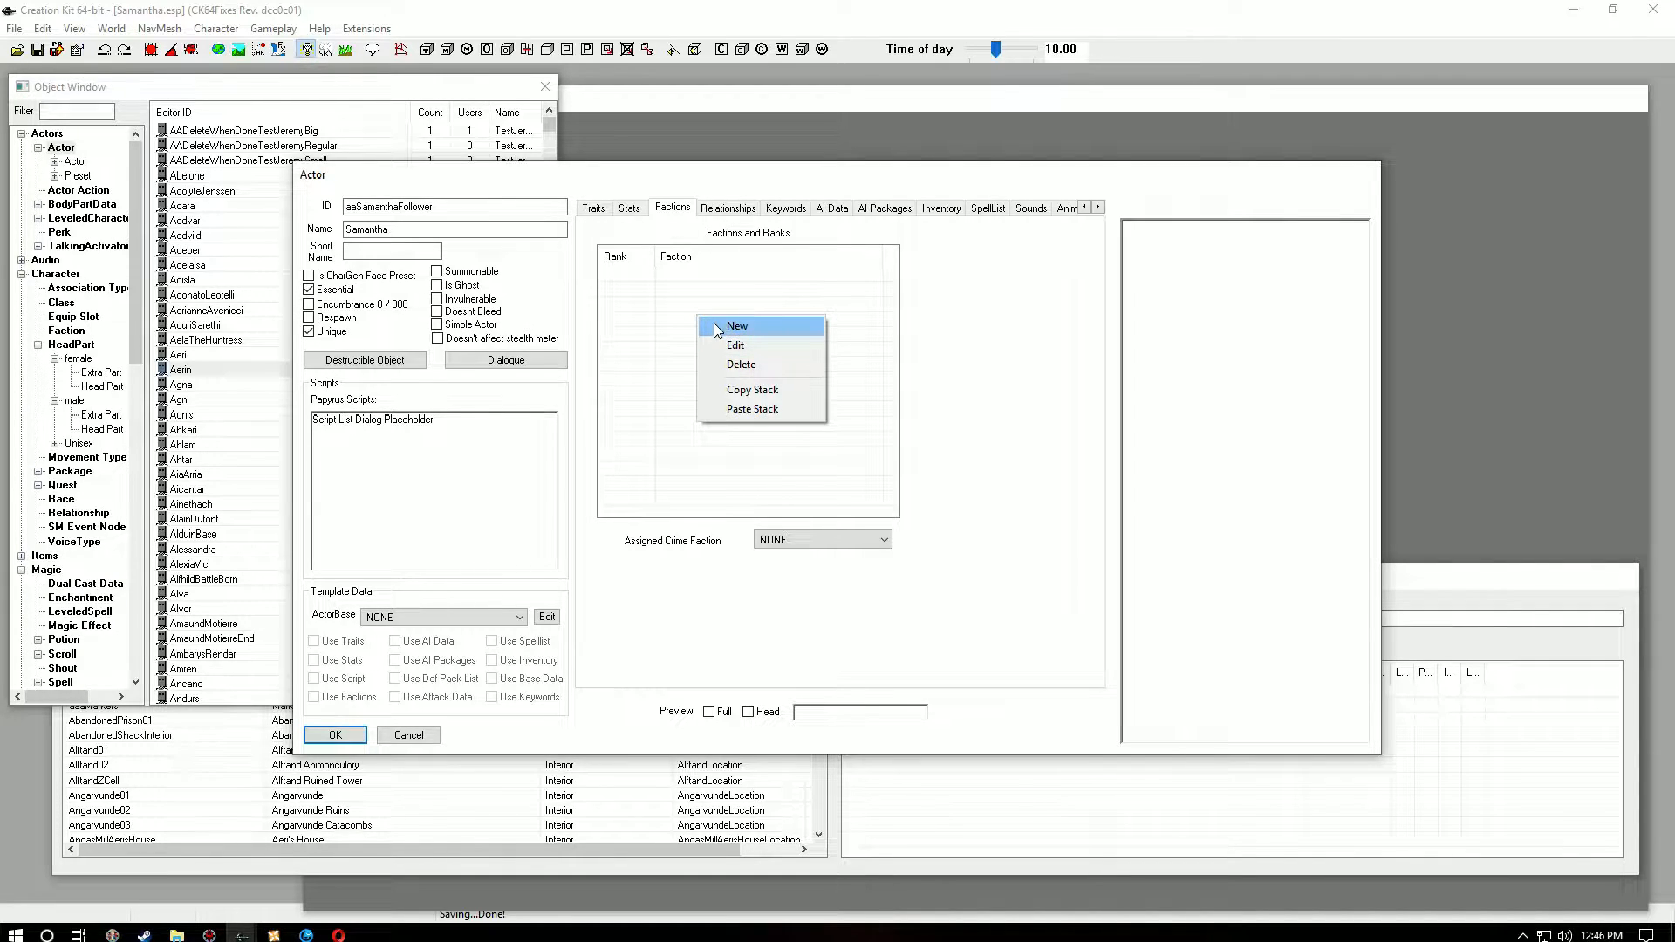
pyautogui.click(735, 326)
pyautogui.write('cuu')
pyautogui.press('BackSpace')
pyautogui.write('rr')
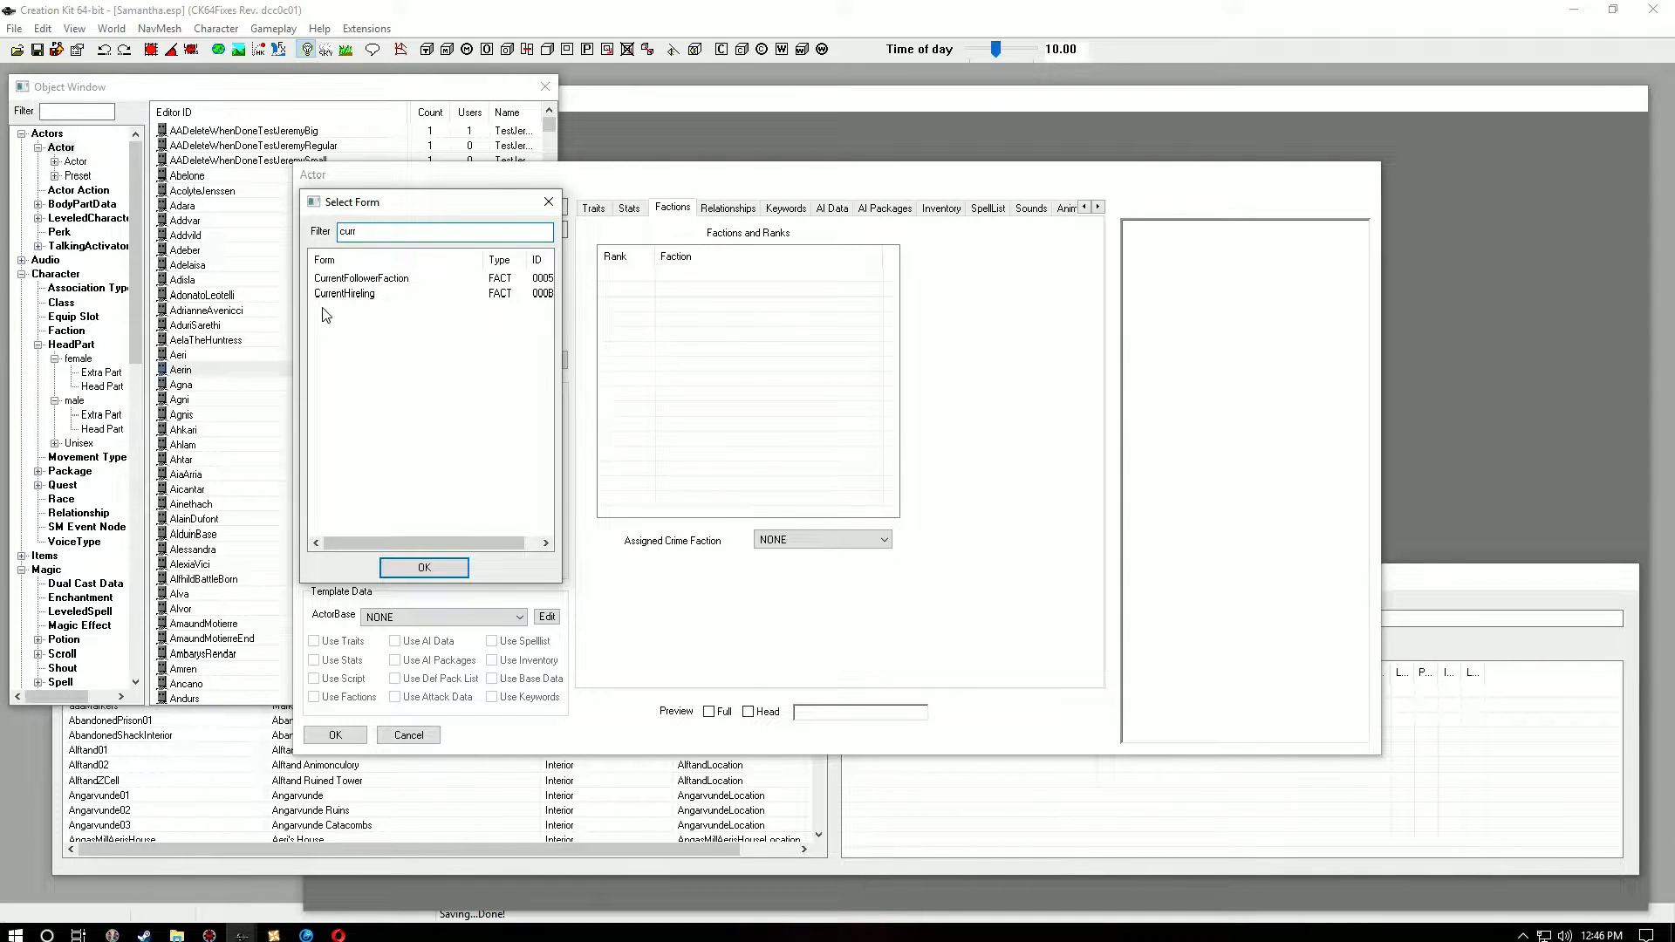
pyautogui.click(381, 280)
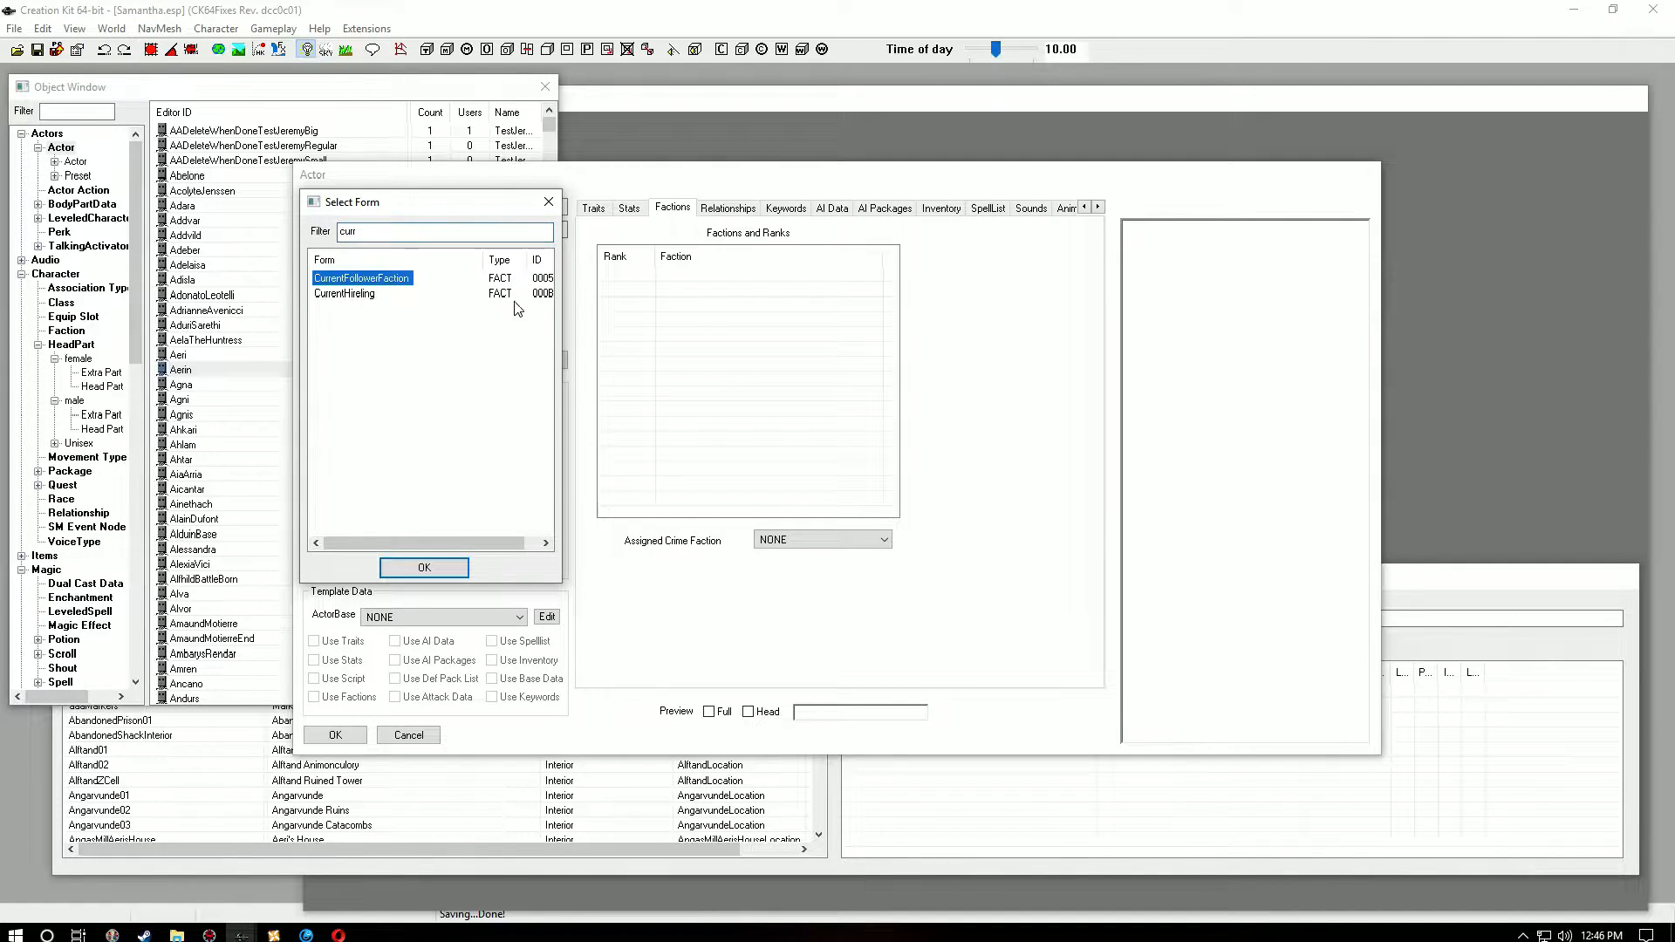
pyautogui.click(445, 570)
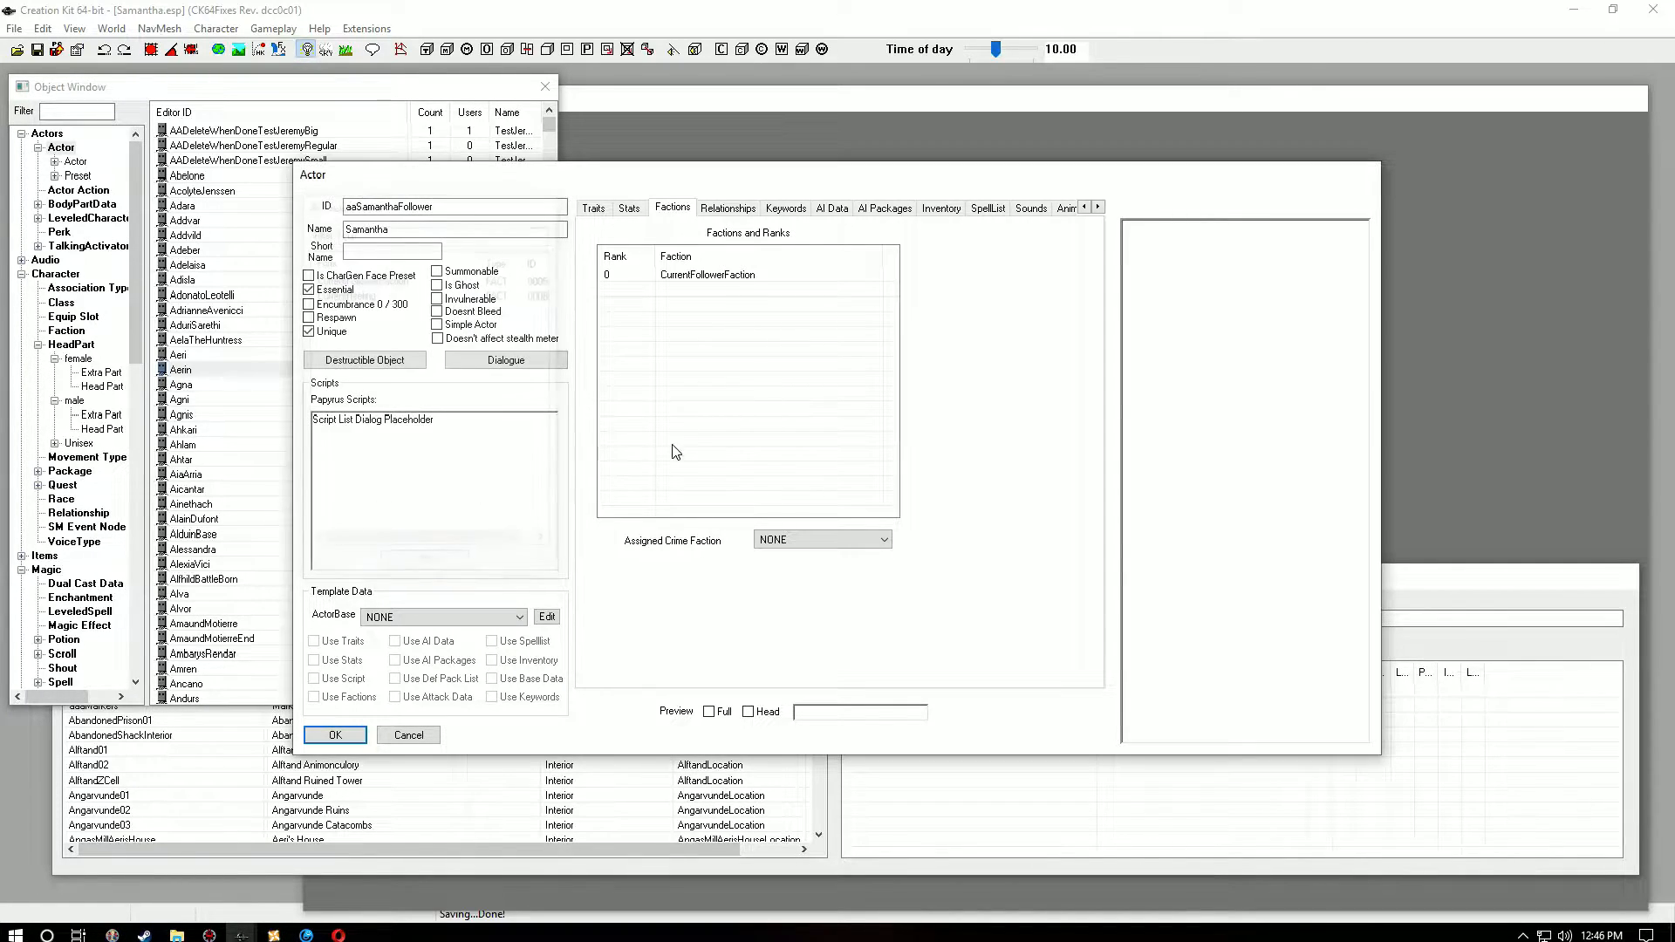
# Step: Set the actor's rank in CurrentFollowerFaction to -1
pyautogui.click(623, 275)
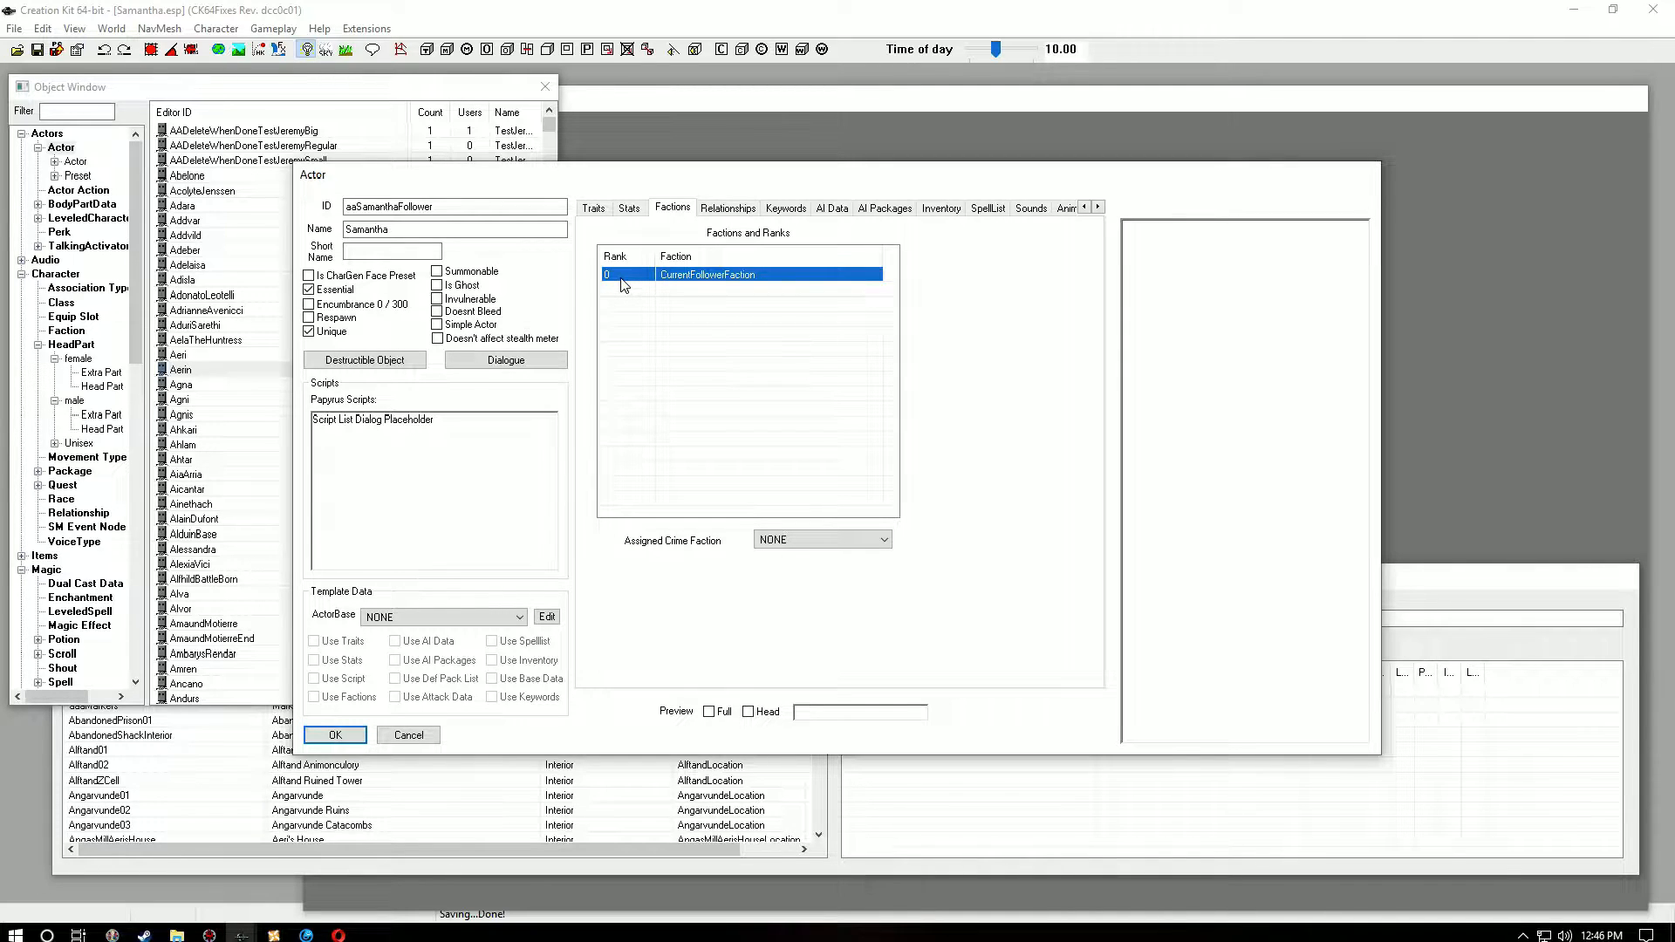
pyautogui.click(622, 276)
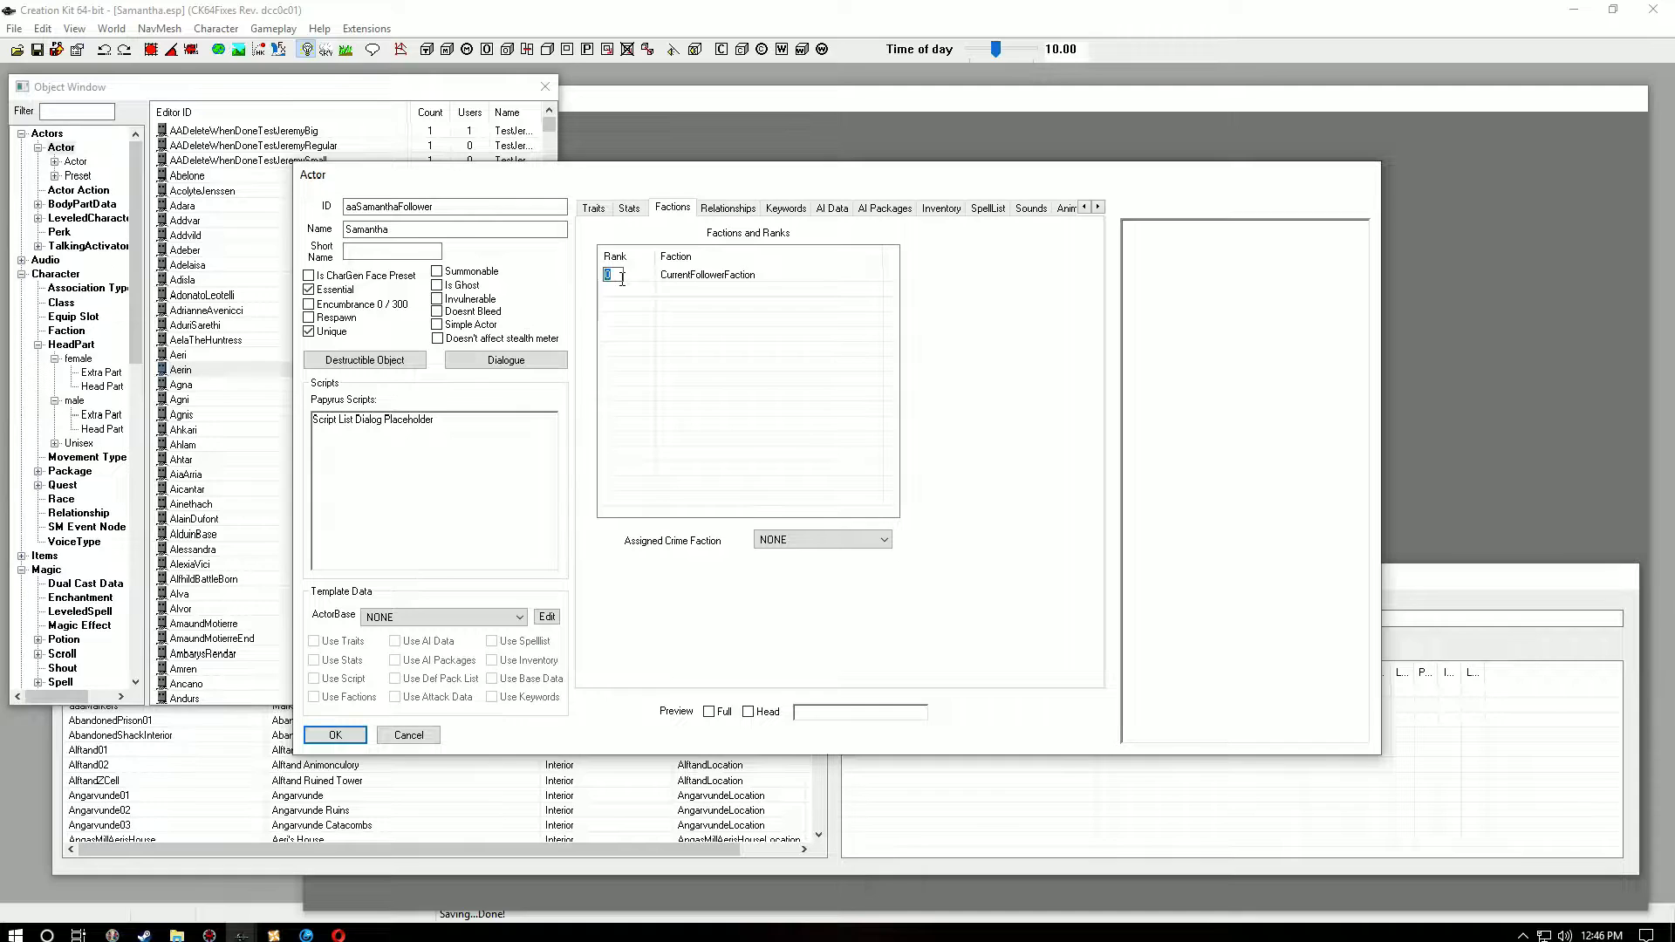
pyautogui.write('-1')
pyautogui.press('Return')
# Step: Add PotentialFollowerFaction to the actor's factions
pyautogui.rightClick(689, 303)
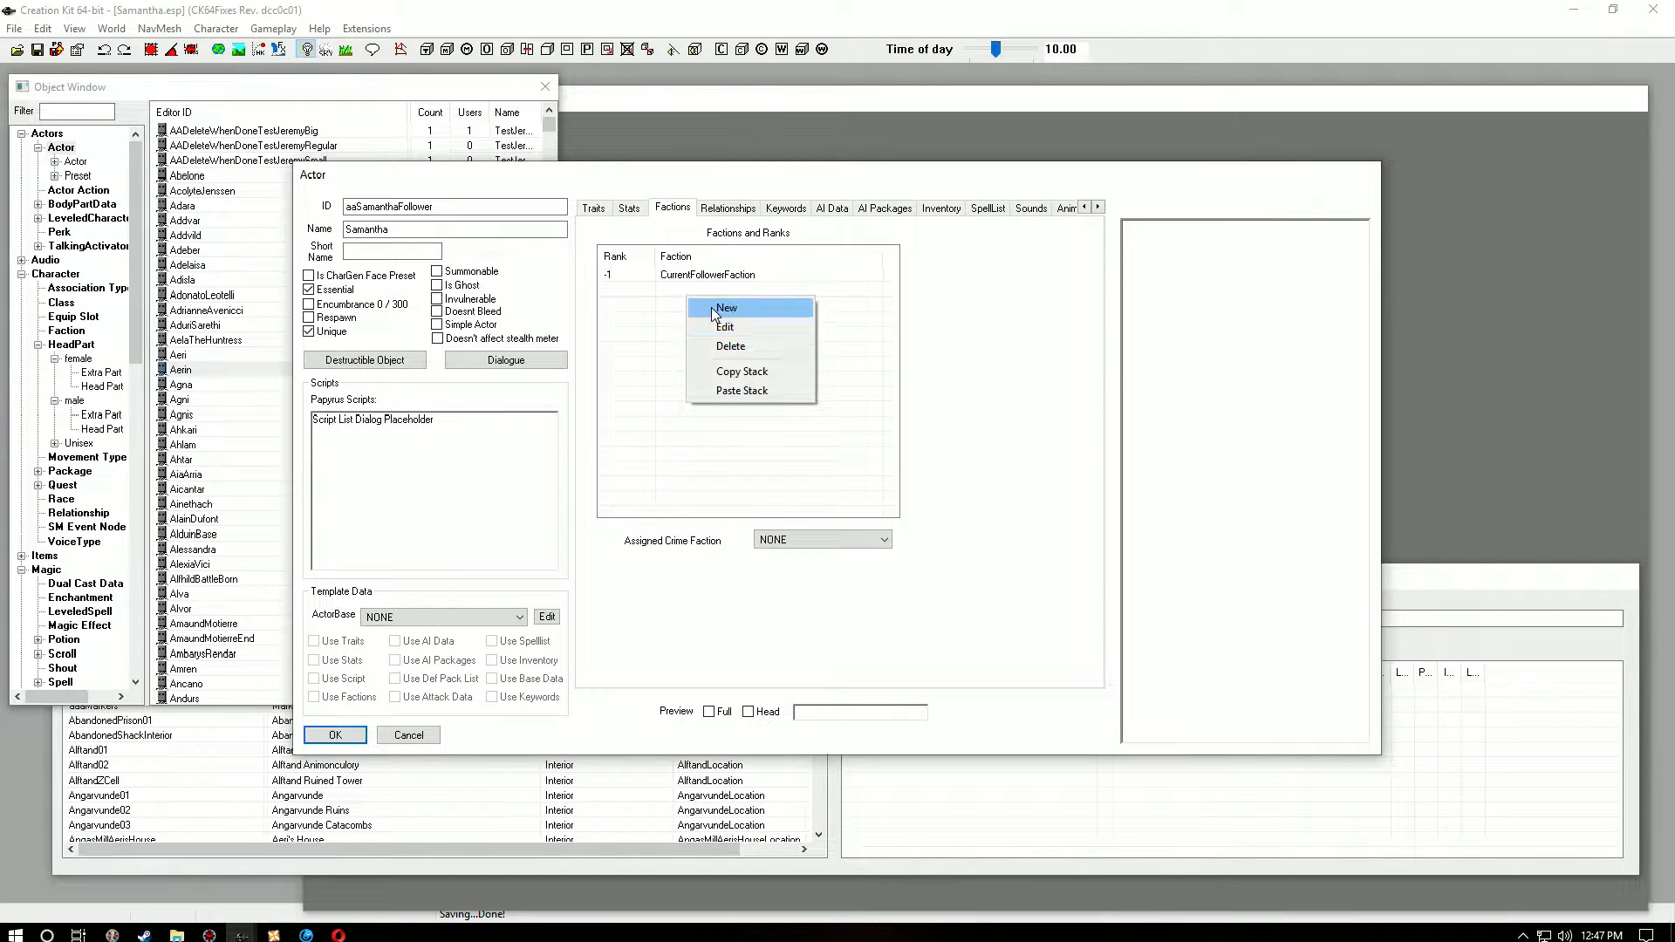
pyautogui.click(709, 309)
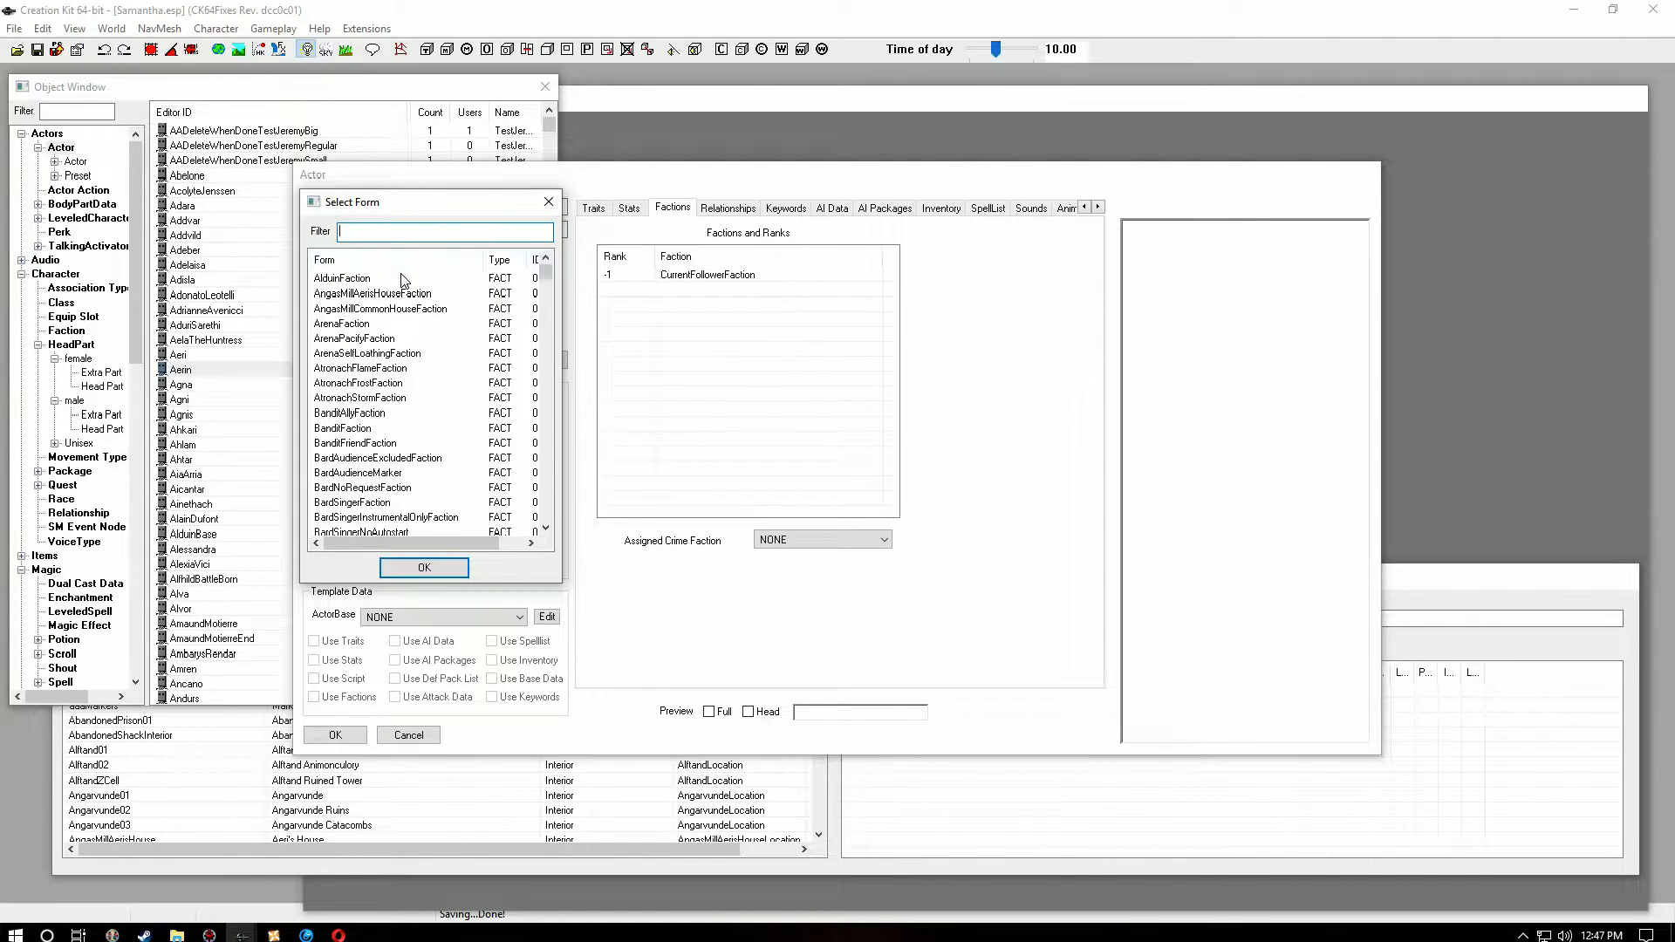
pyautogui.write('potential')
pyautogui.click(398, 296)
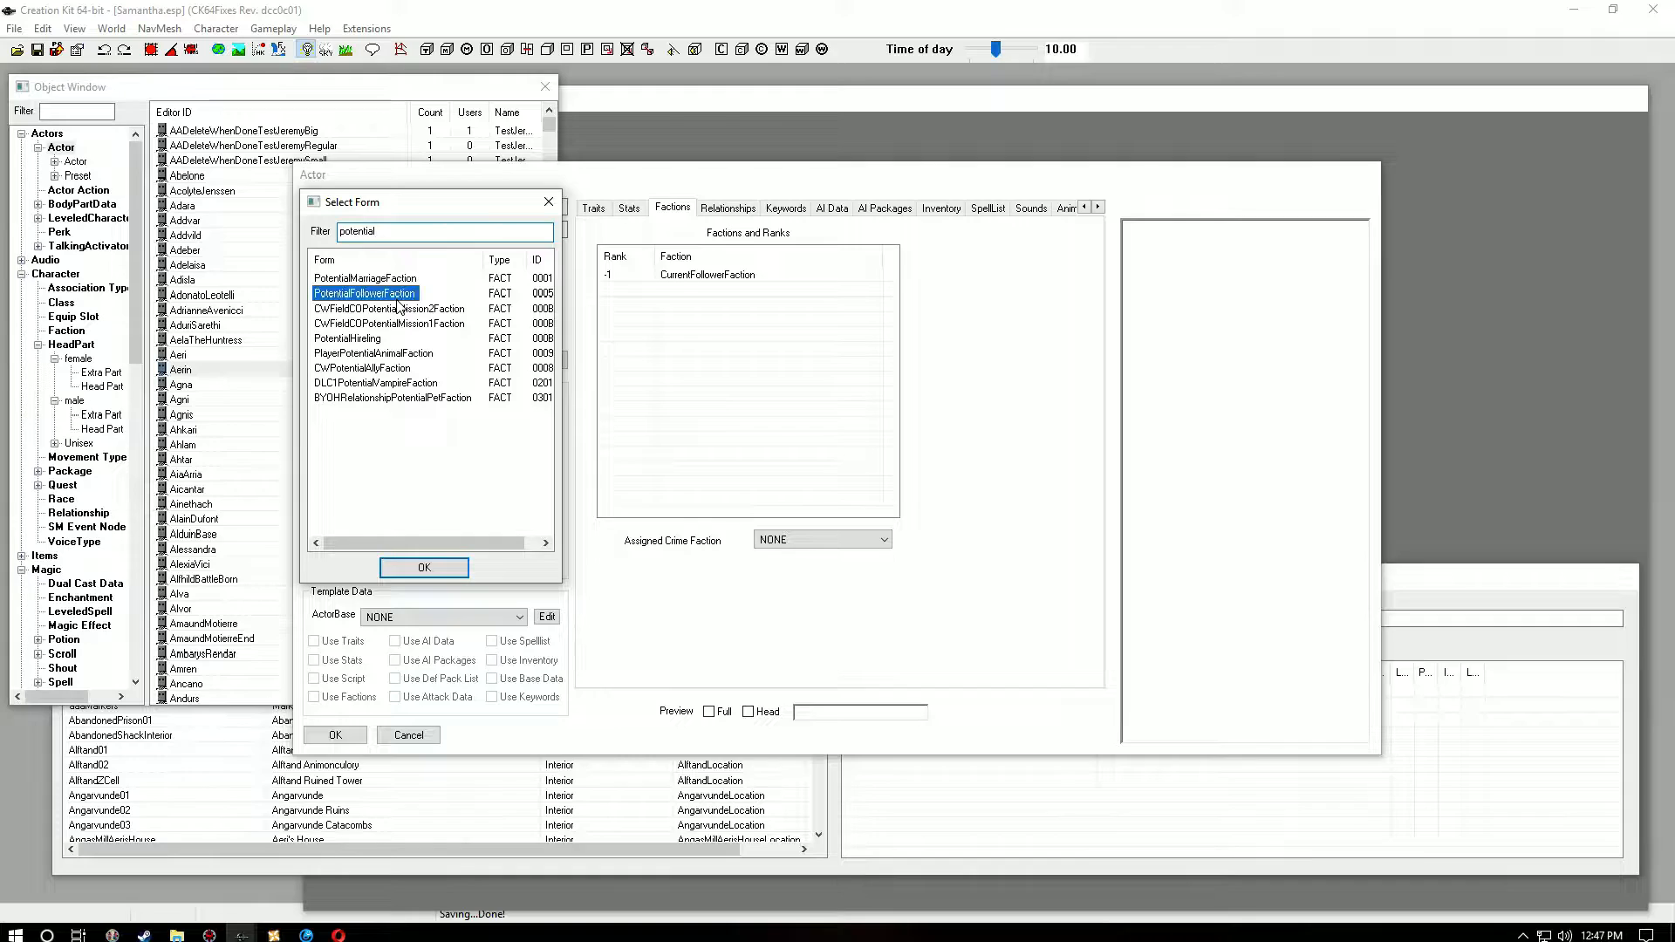
pyautogui.click(427, 567)
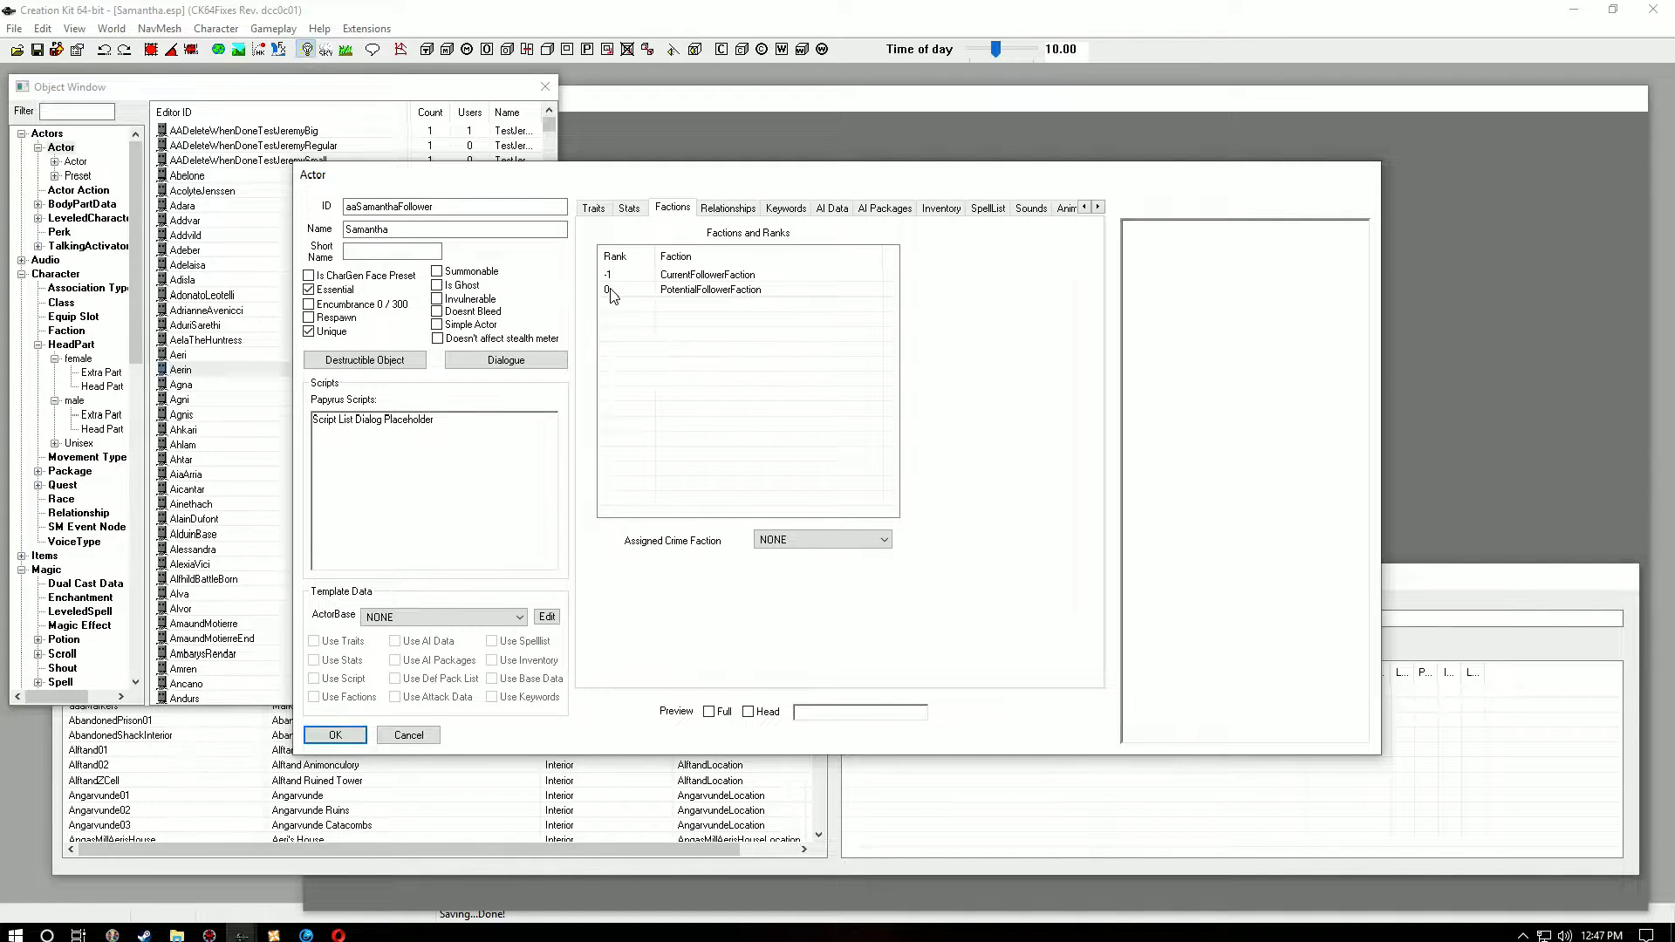
# Step: Add PotentialMarriageFaction to the actor's factions
pyautogui.rightClick(696, 312)
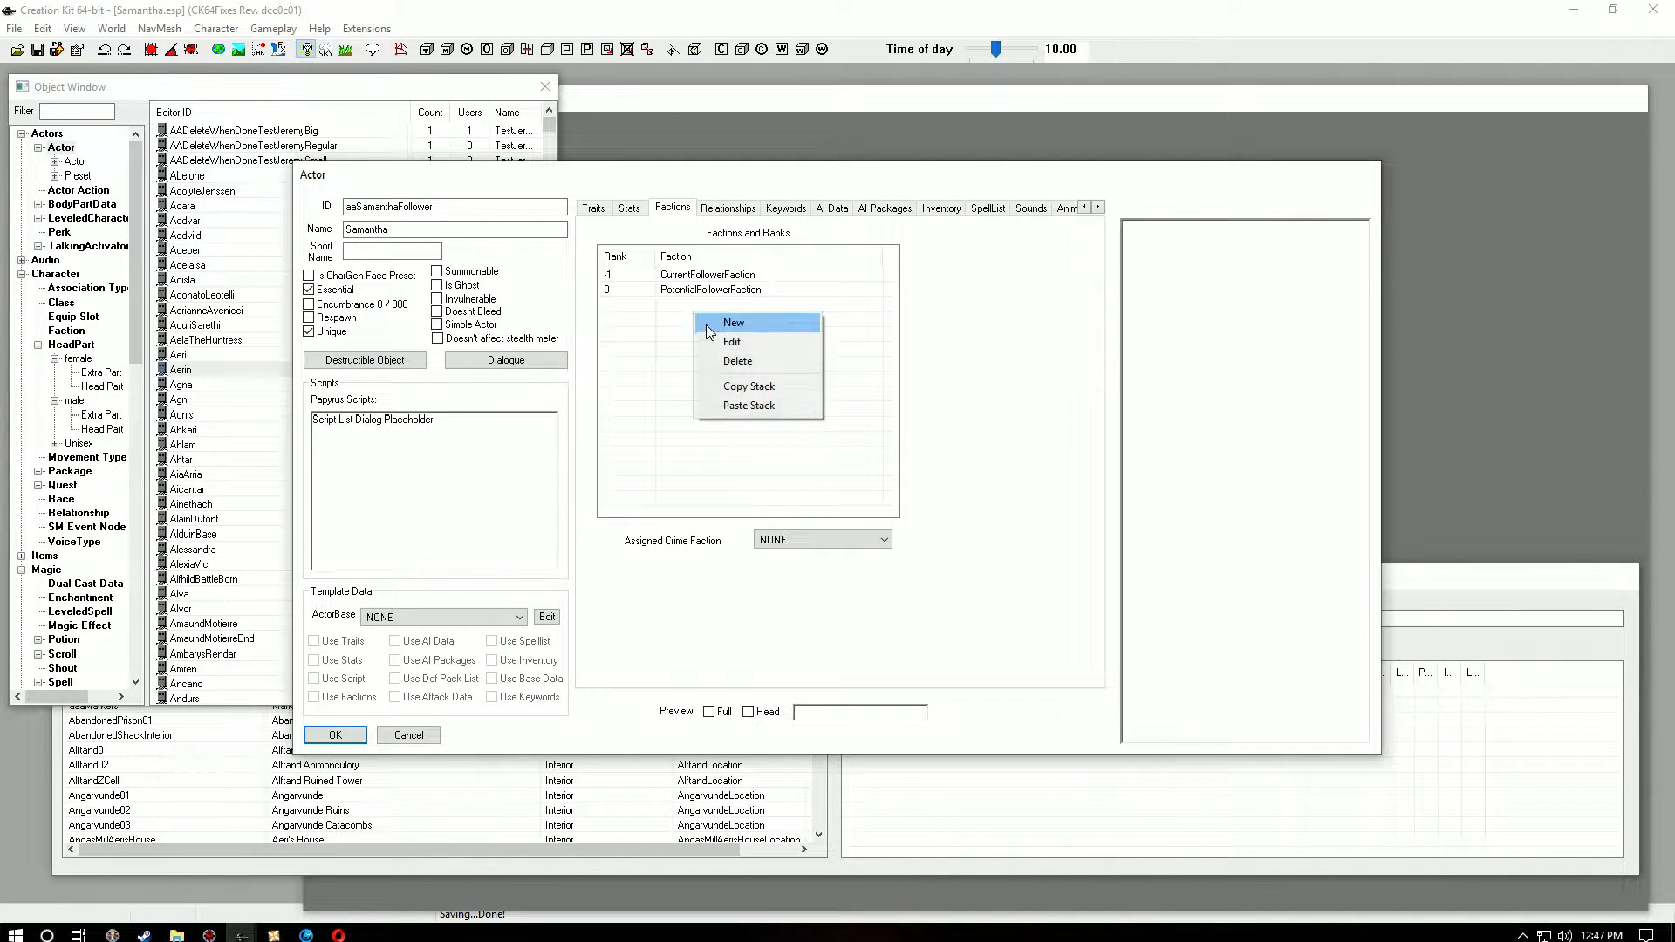
pyautogui.click(733, 323)
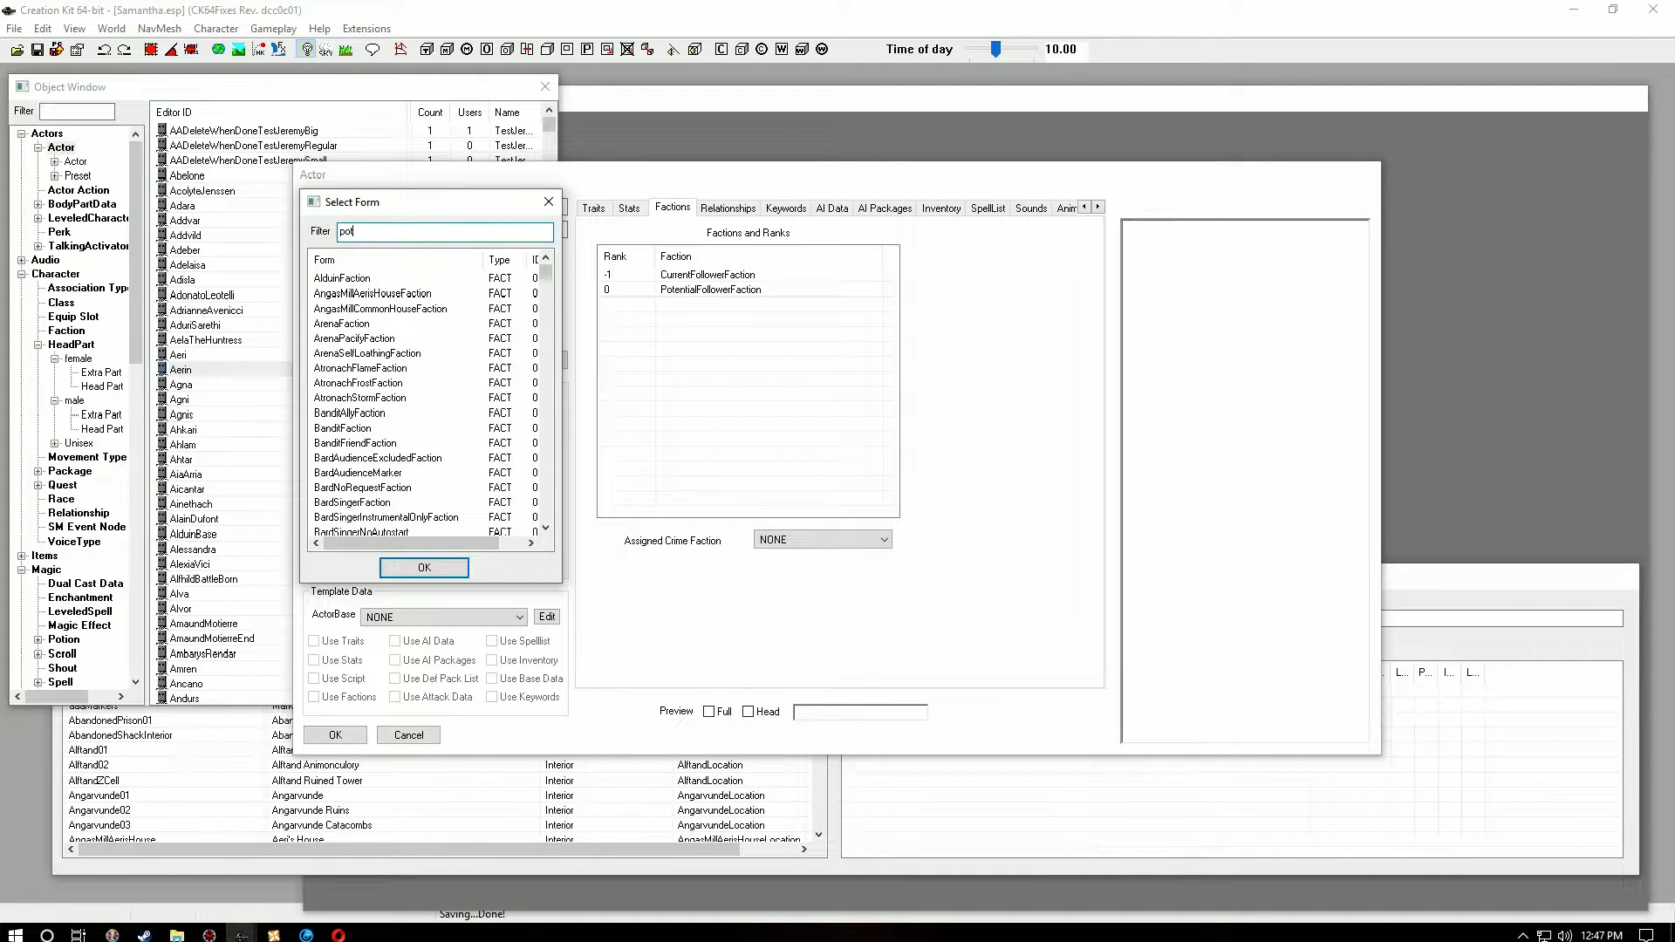
pyautogui.write('potential')
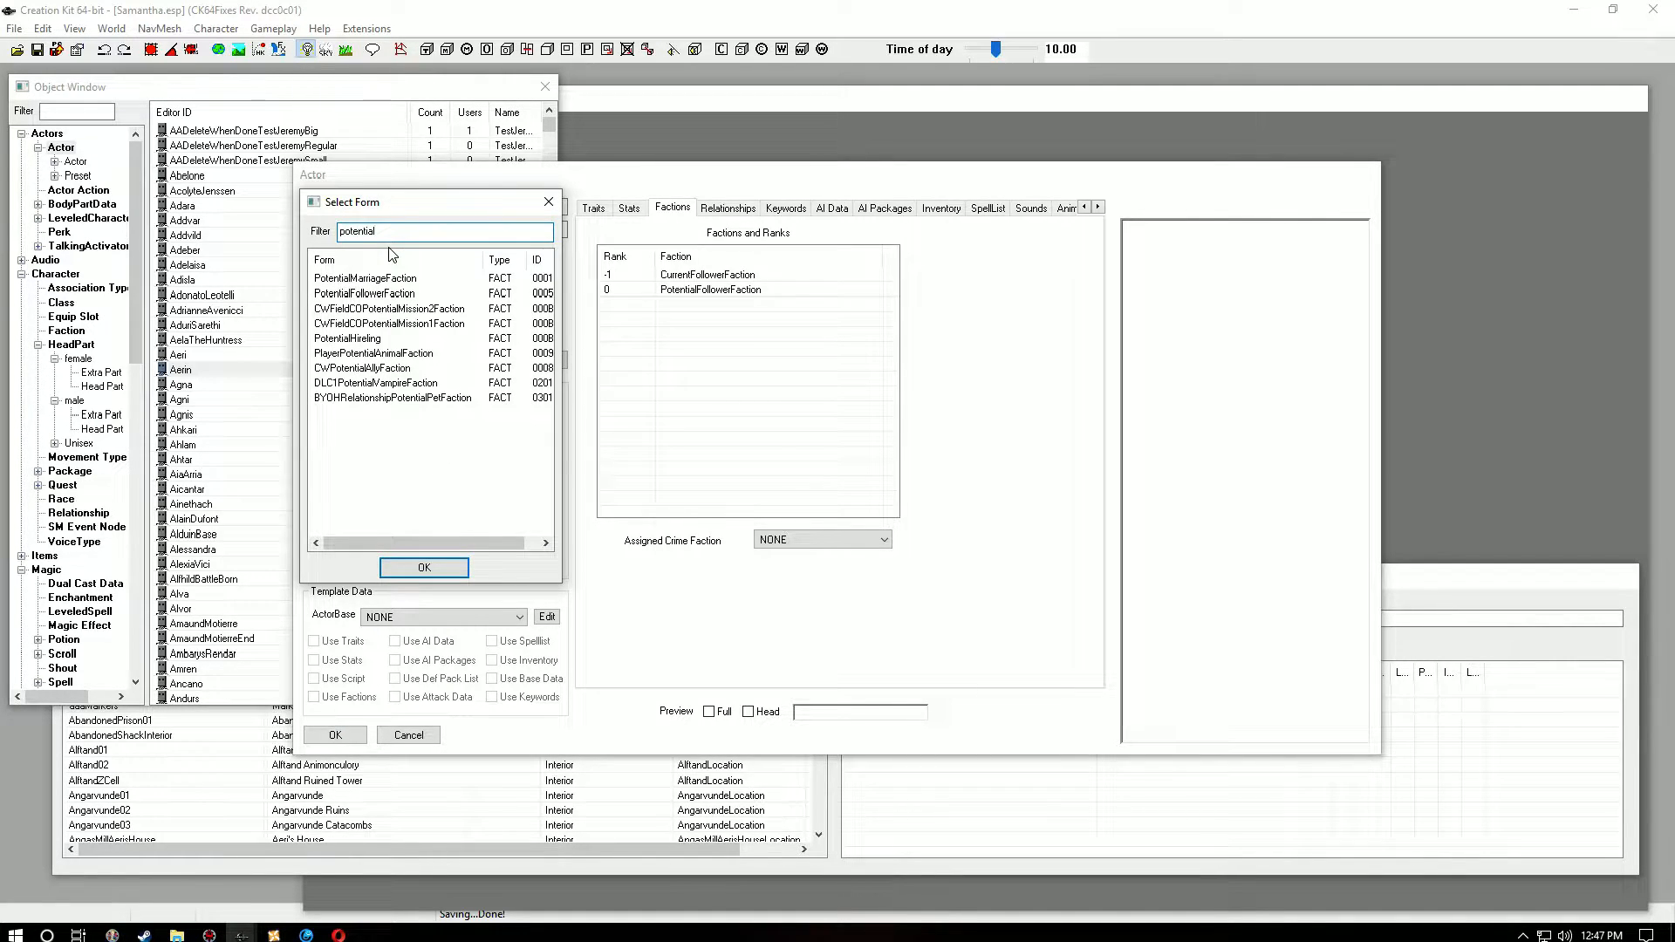
pyautogui.click(410, 279)
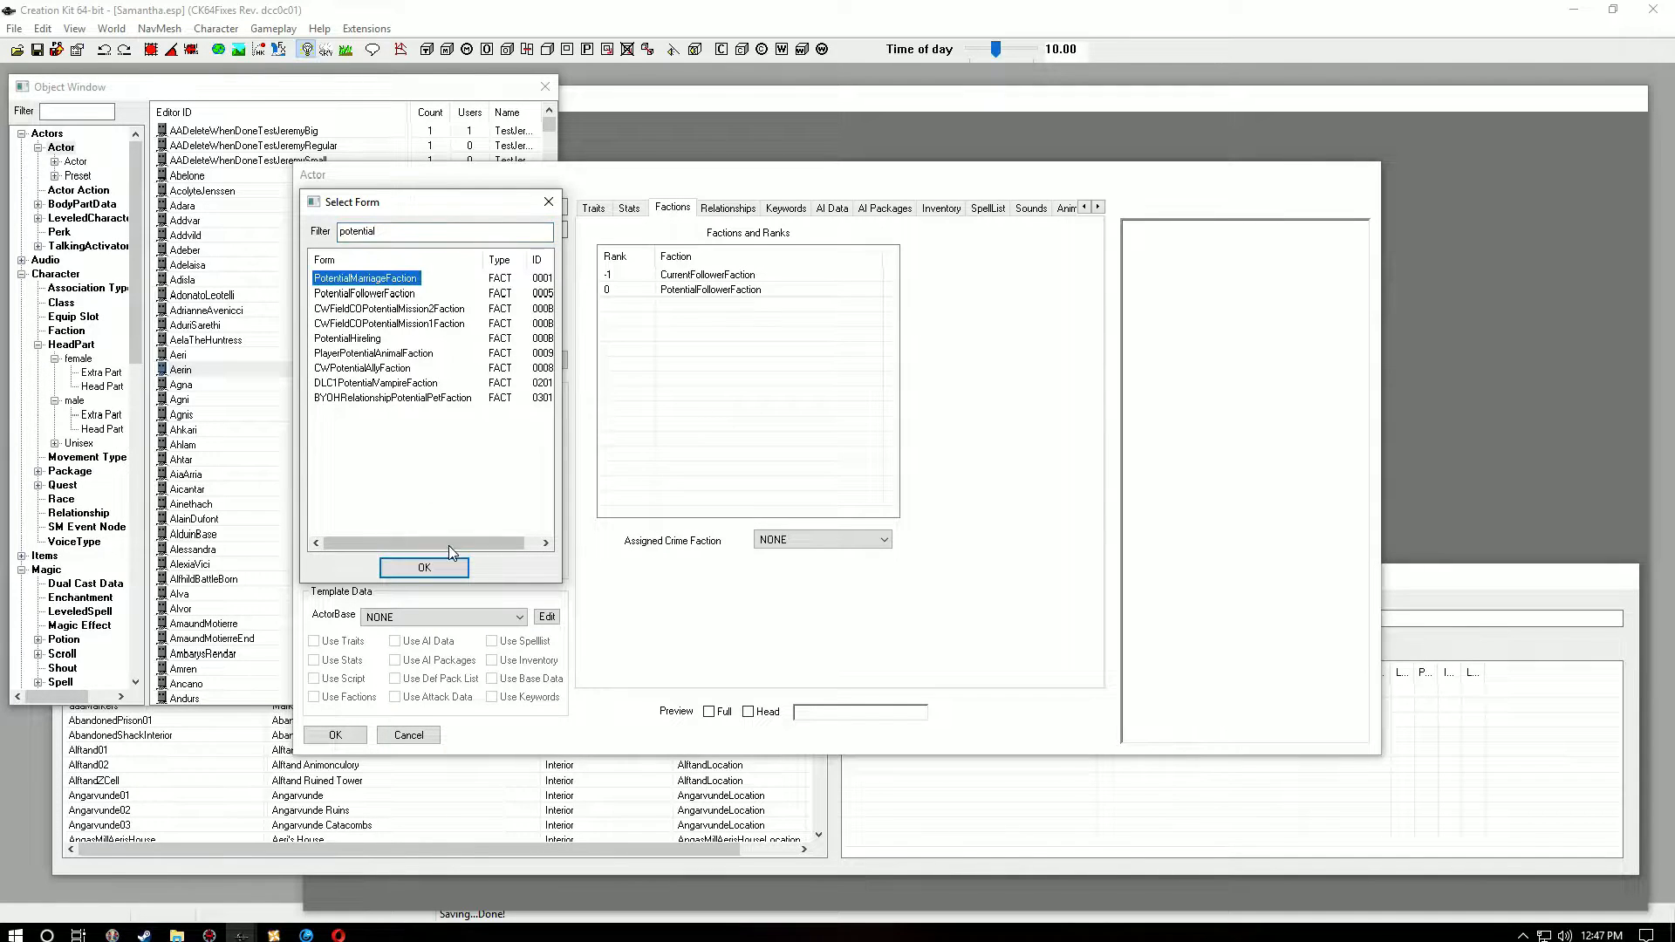
pyautogui.click(440, 567)
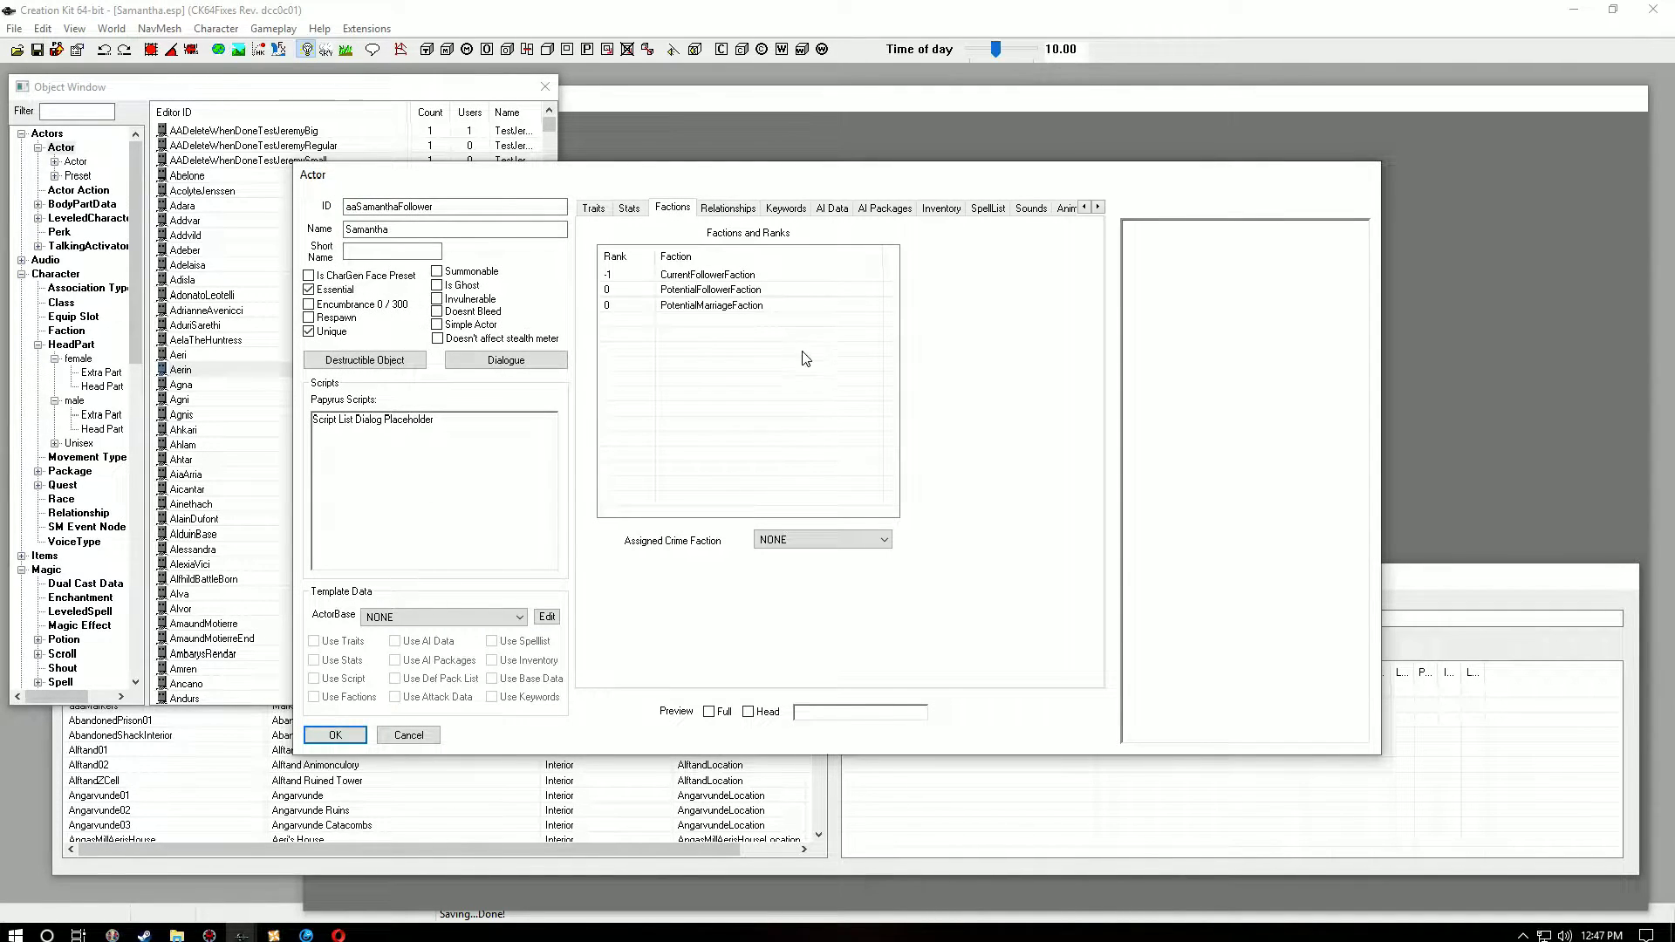
# Step: Add the existing ActorTypeNPC keyword to the actor
pyautogui.click(724, 208)
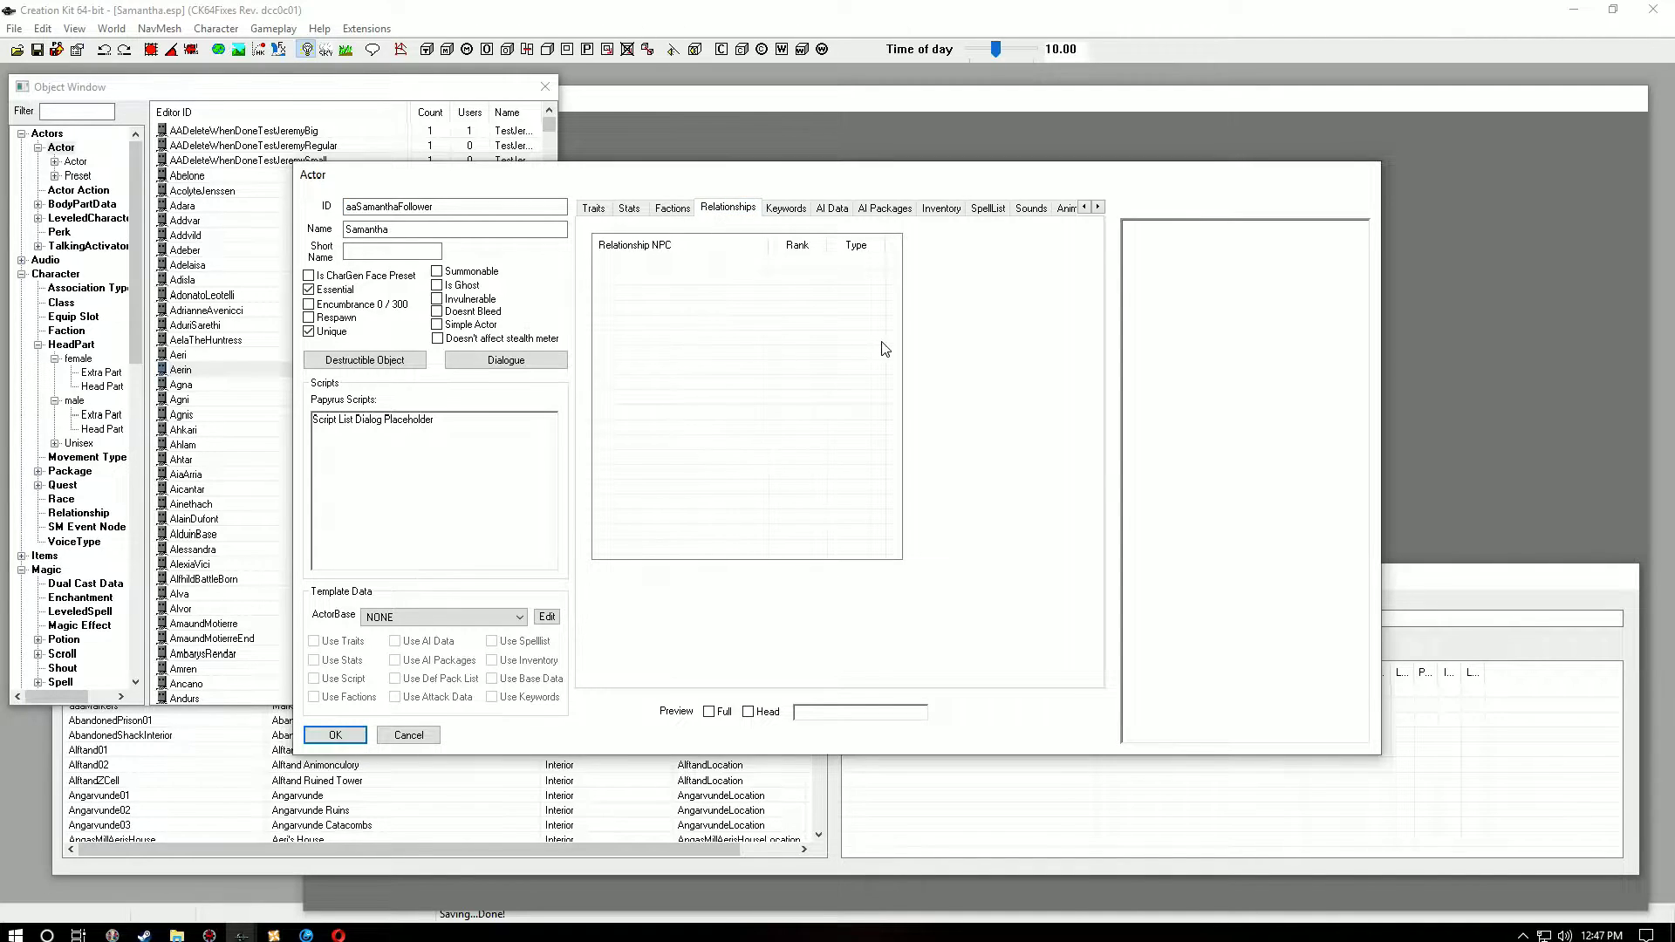
pyautogui.click(786, 207)
pyautogui.rightClick(733, 386)
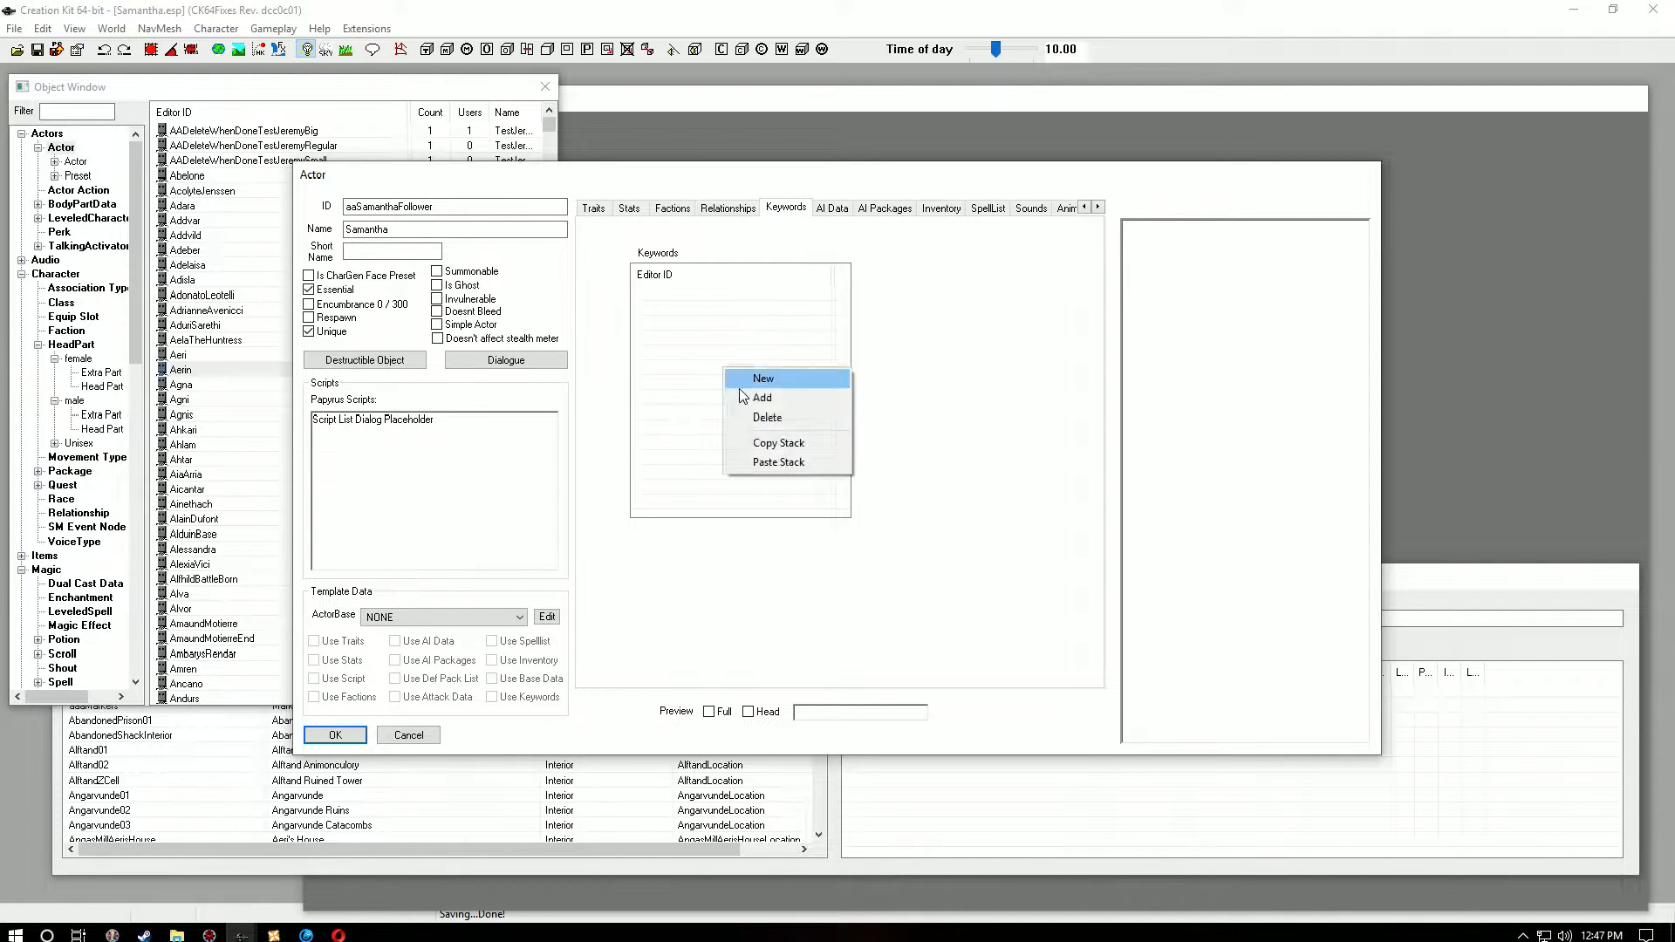
pyautogui.click(756, 397)
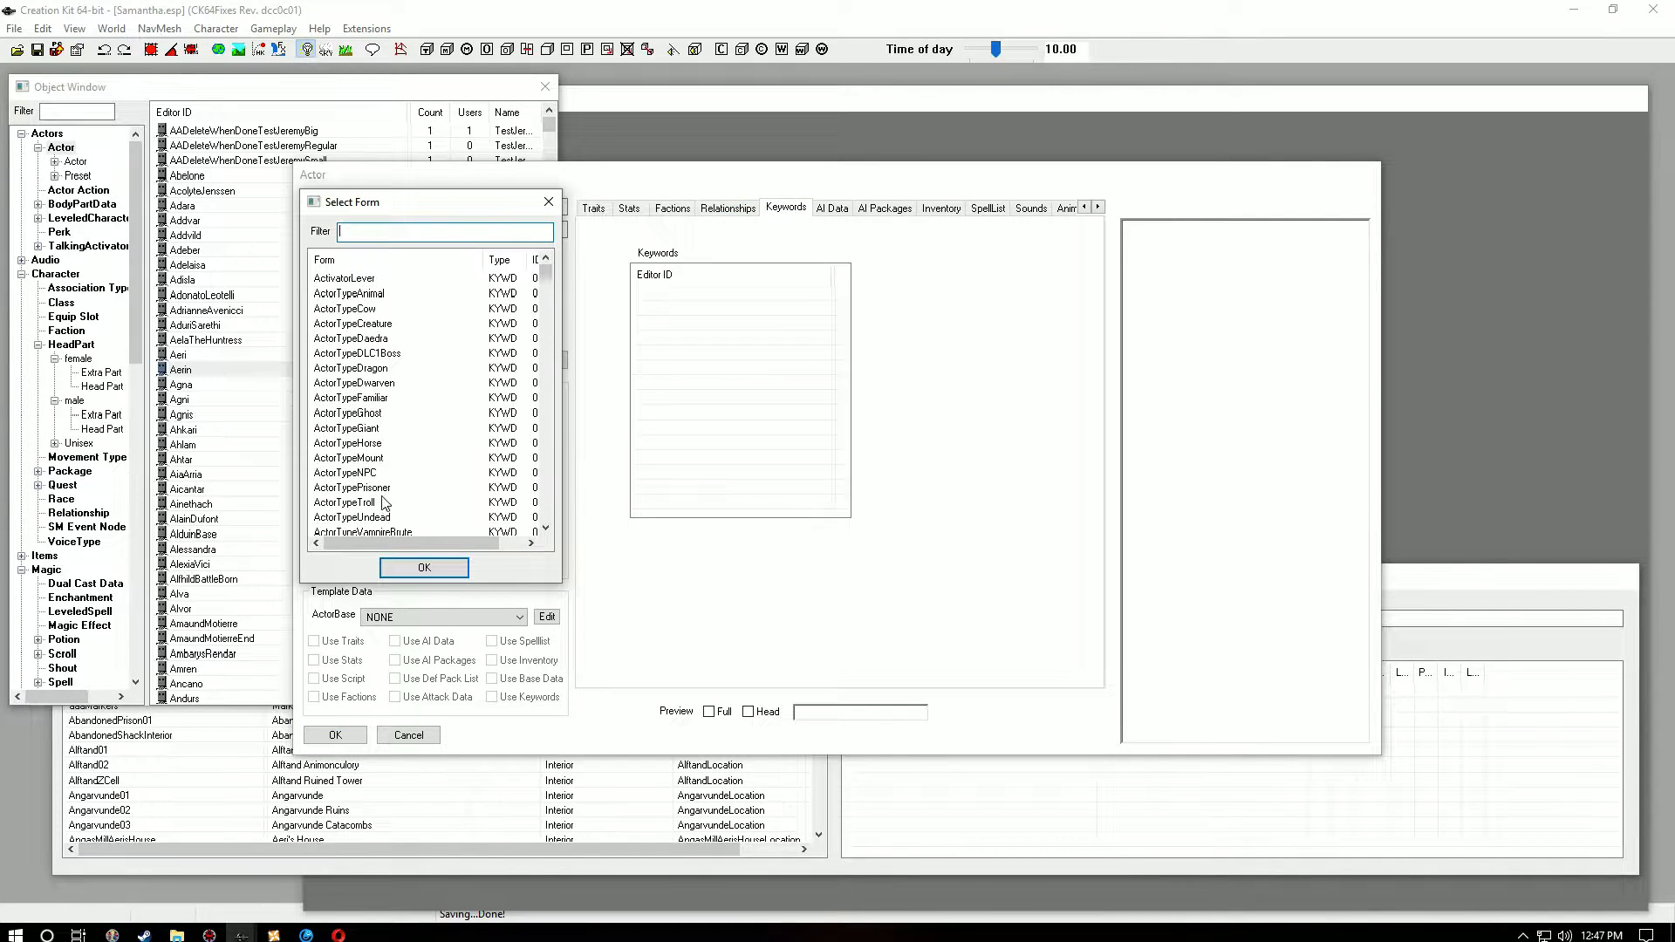
pyautogui.click(358, 474)
pyautogui.click(424, 568)
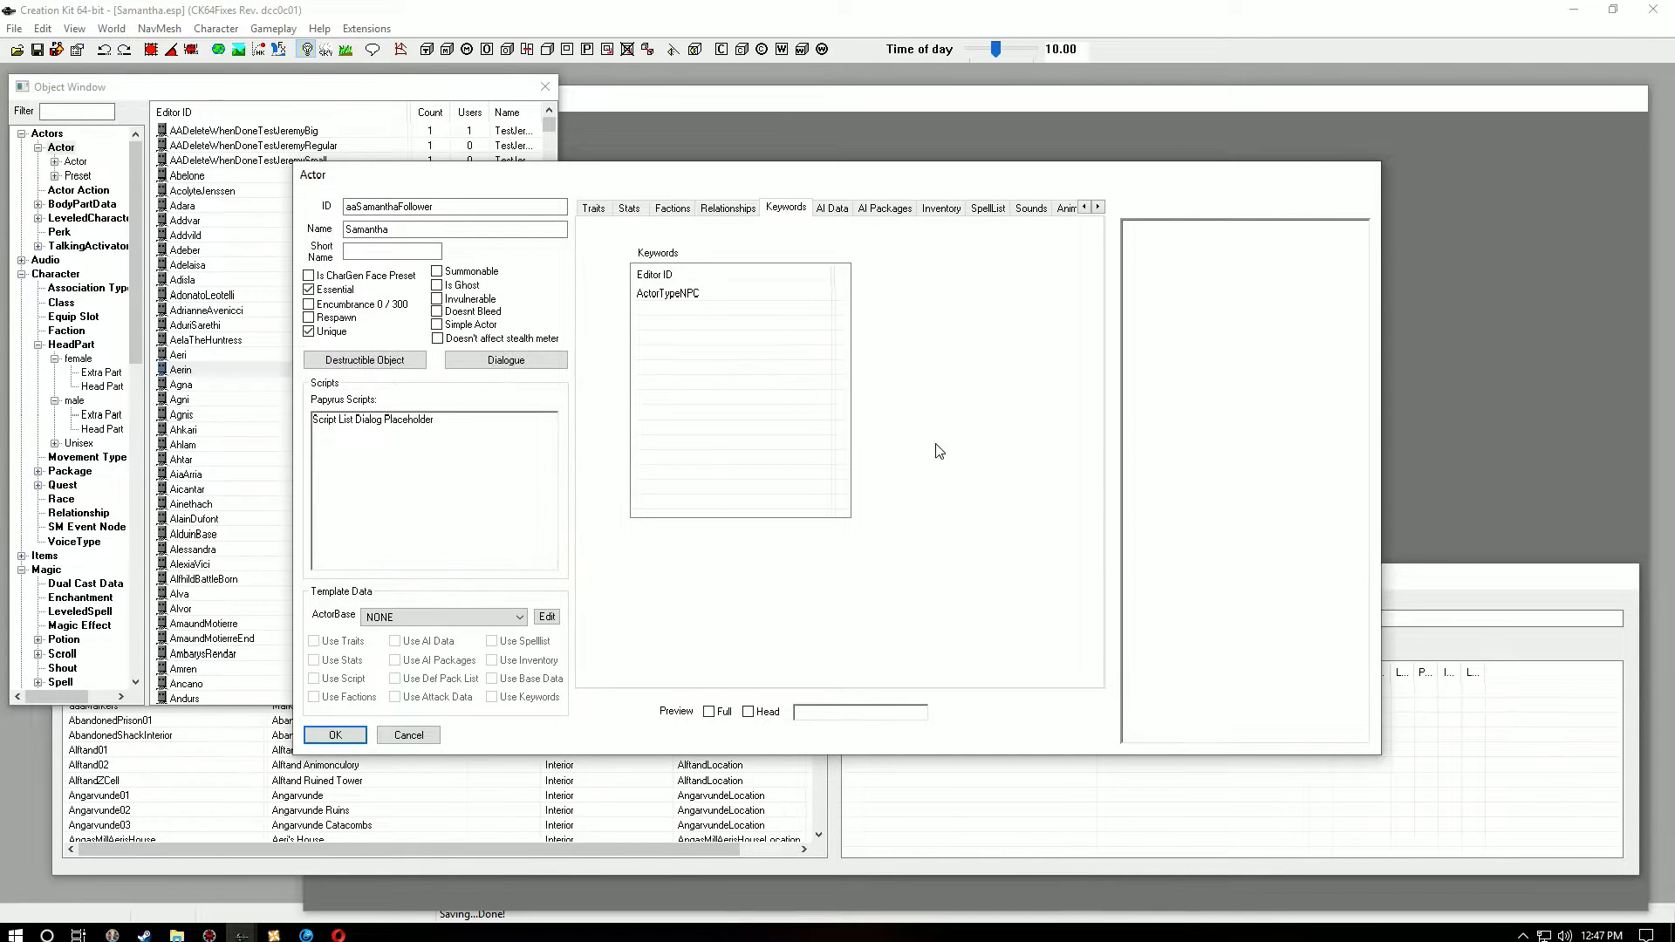
# Step: Set the combat style in the actor's AI data to csSpellsword
pyautogui.click(839, 210)
pyautogui.click(788, 429)
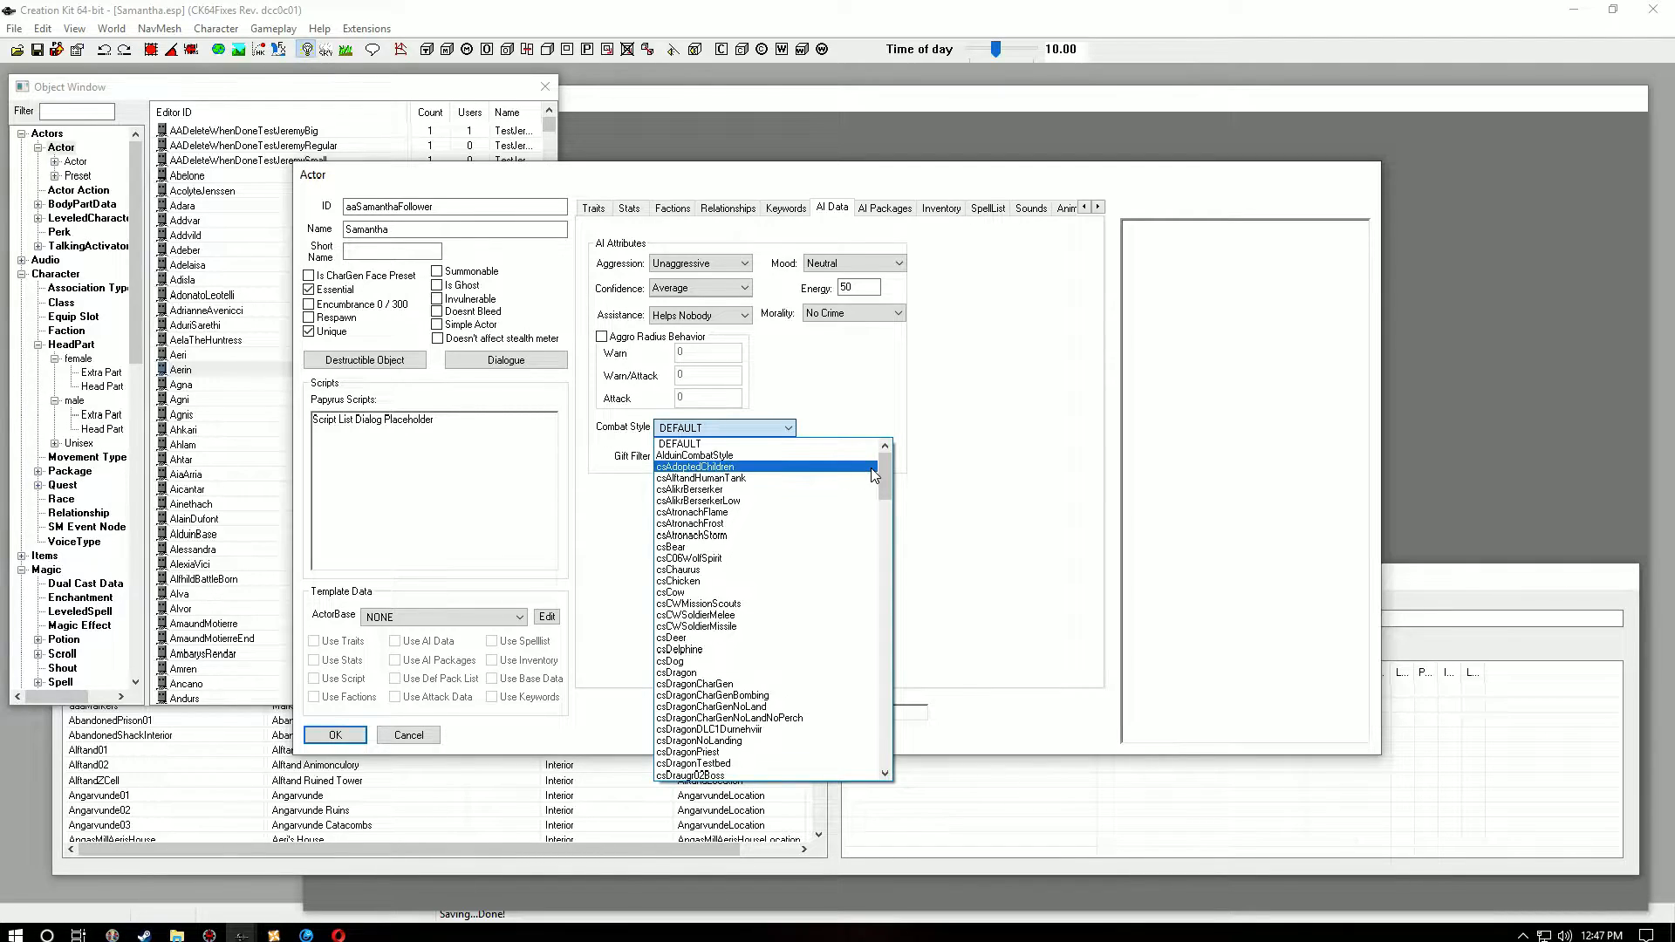
pyautogui.moveTo(888, 470); pyautogui.dragTo(888, 609)
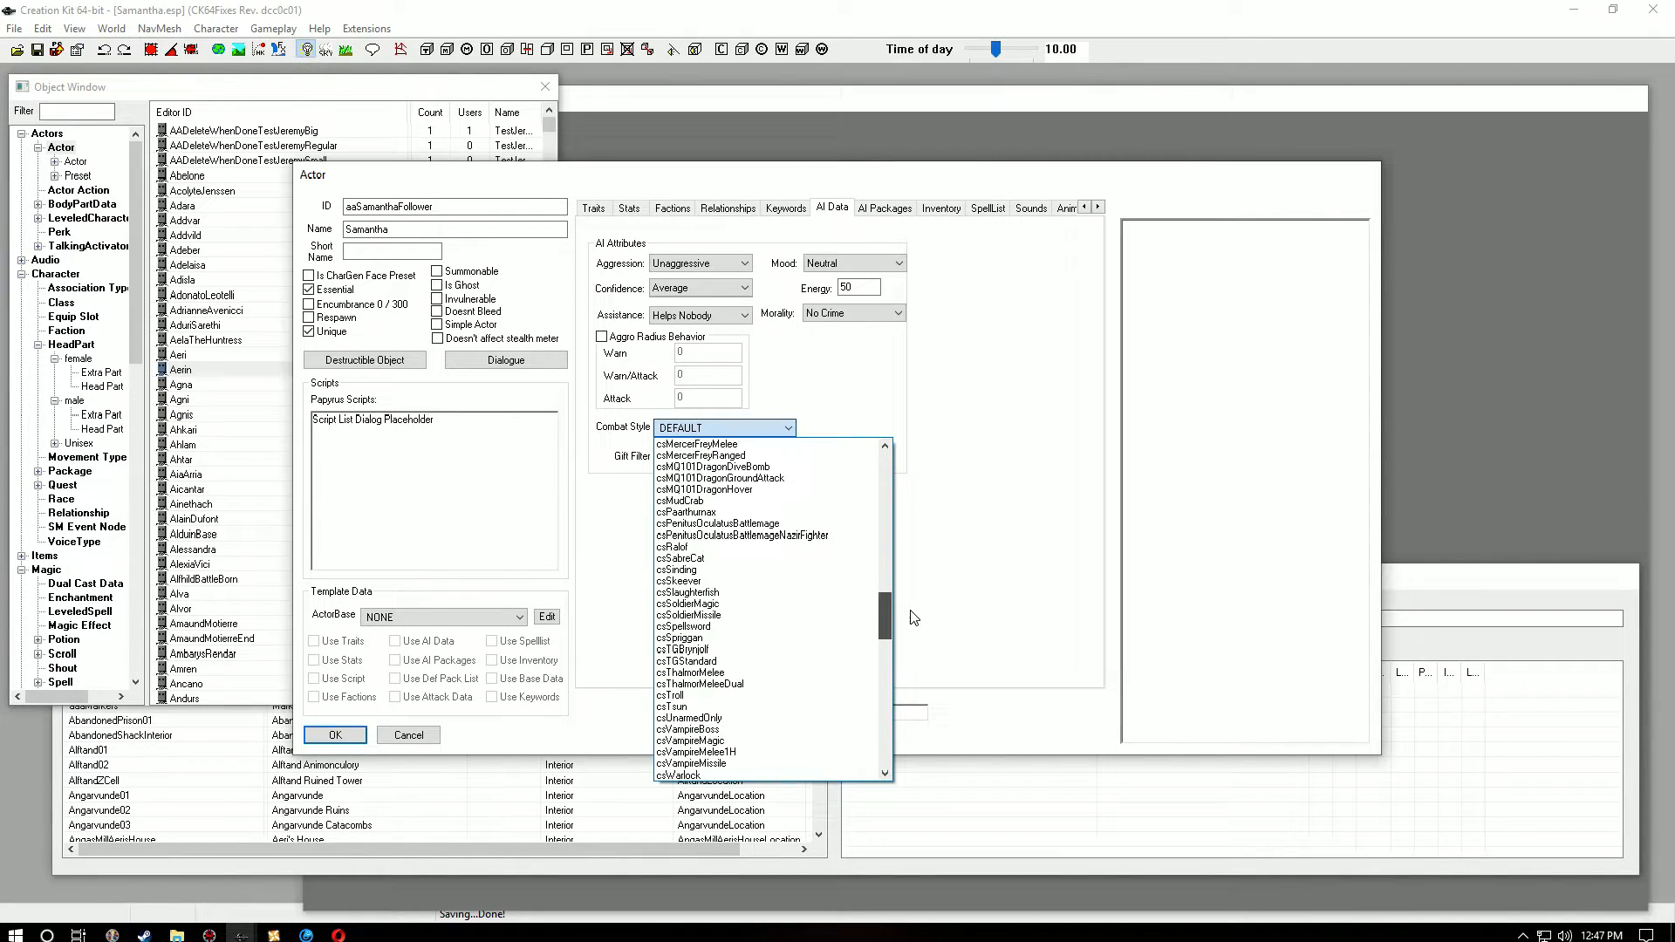
pyautogui.click(772, 628)
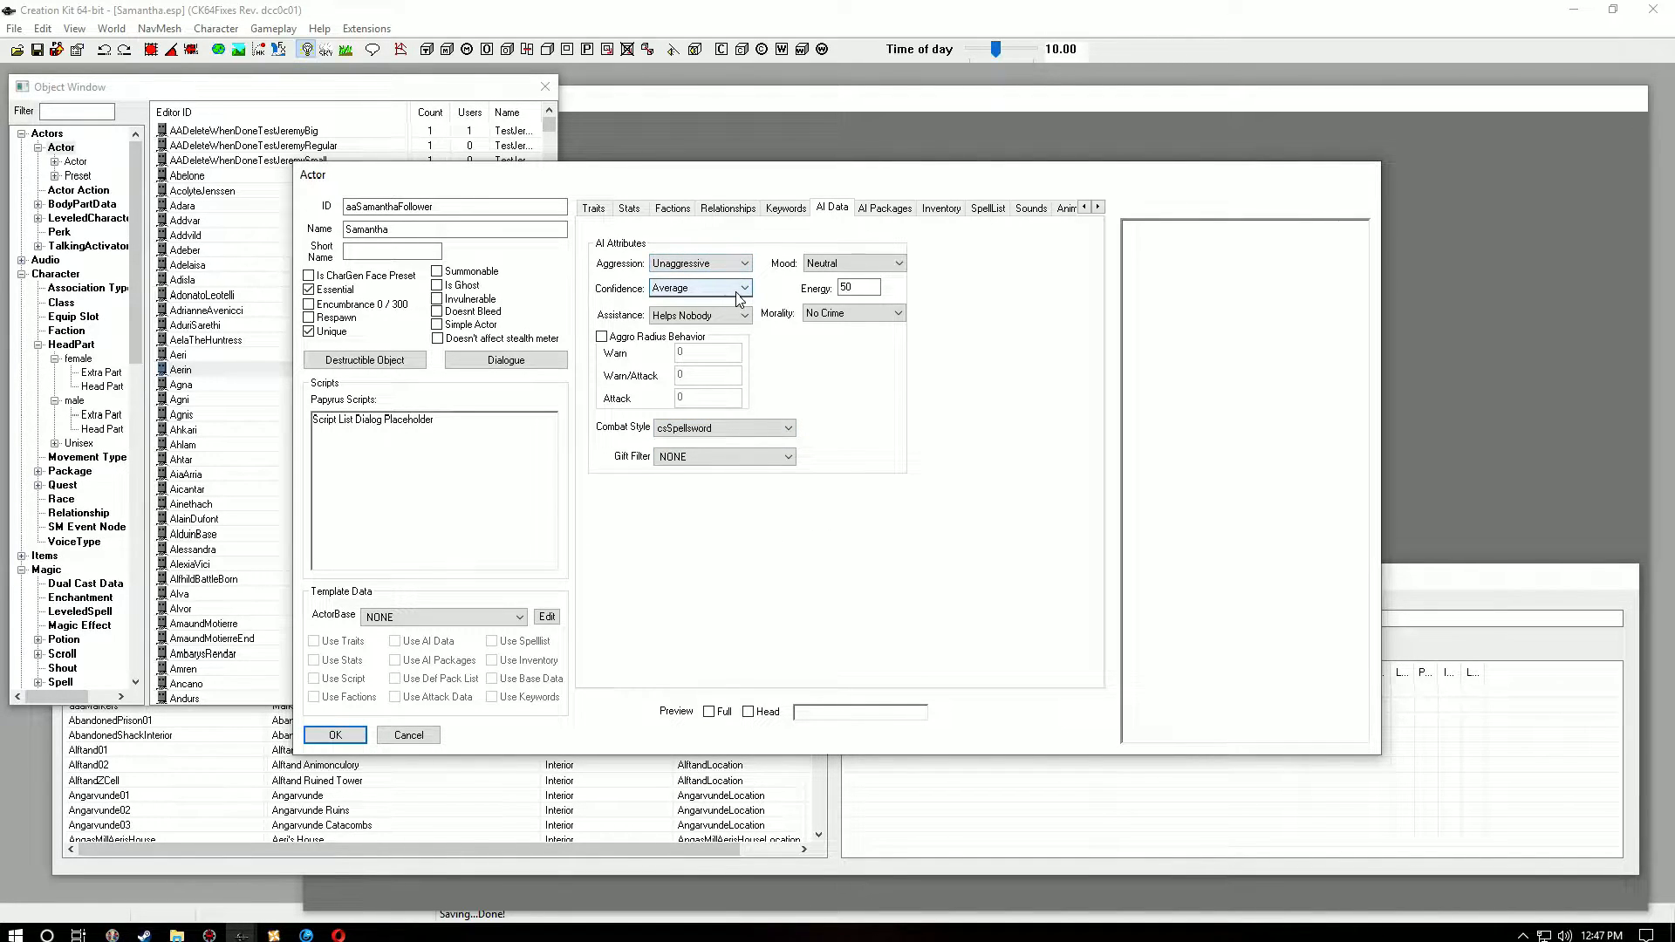
# Step: Set the actor's AI attributes to Unaggressive aggression, Cautious confidence and Helps Friends and Allies assistance
pyautogui.click(743, 263)
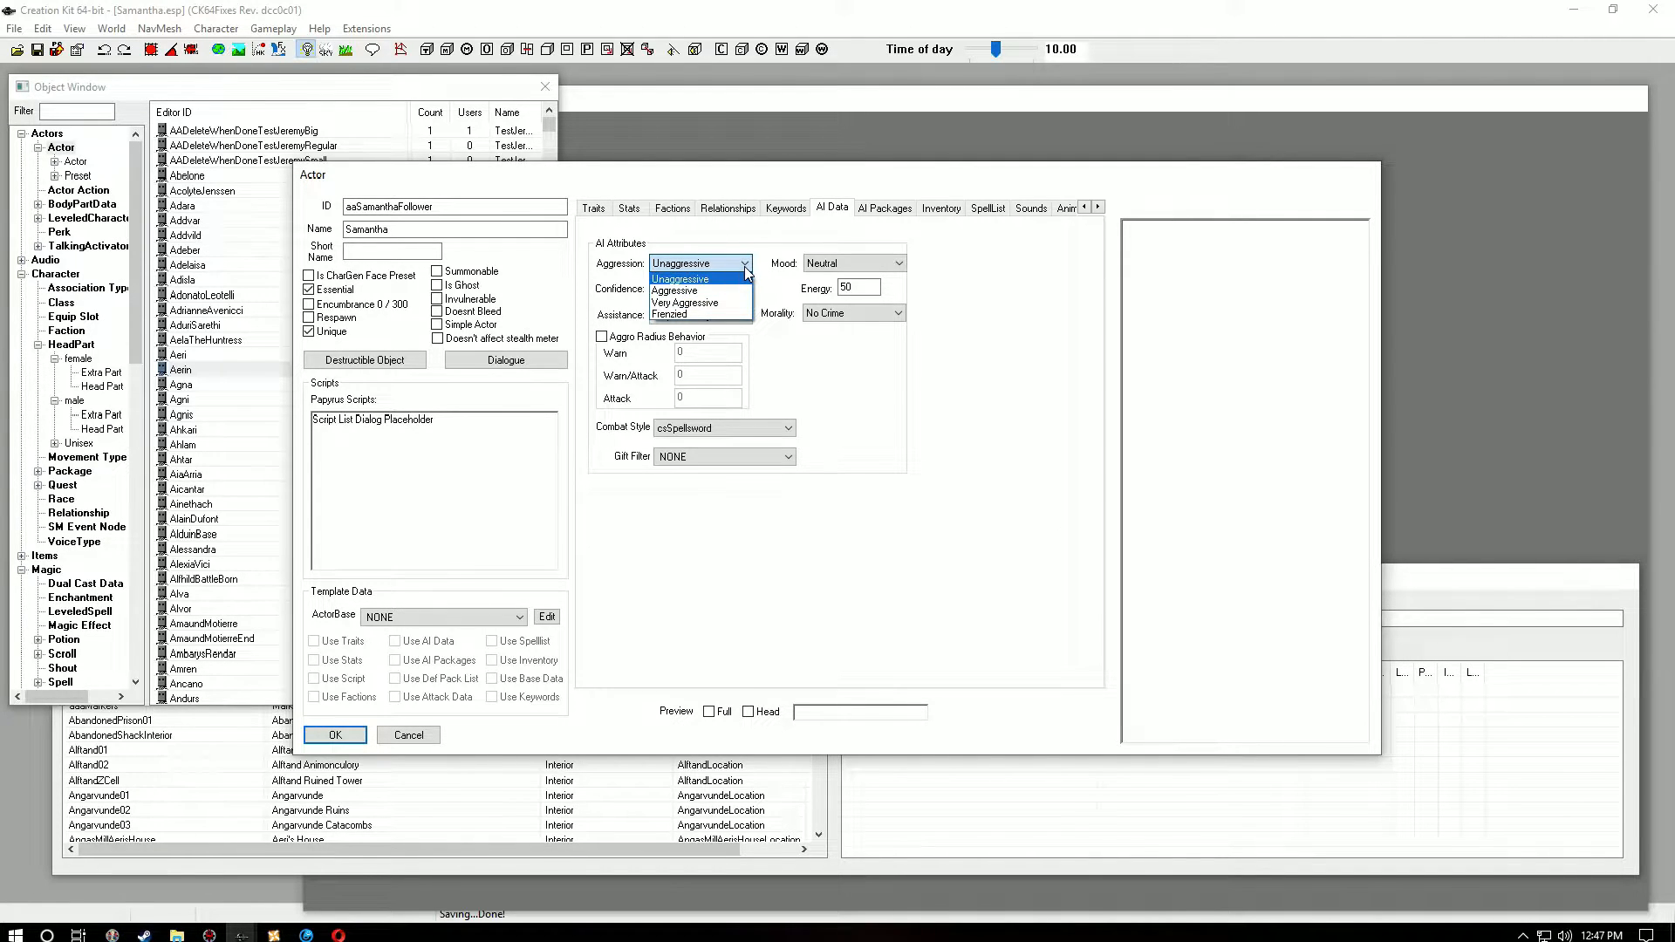
pyautogui.click(744, 278)
pyautogui.click(746, 289)
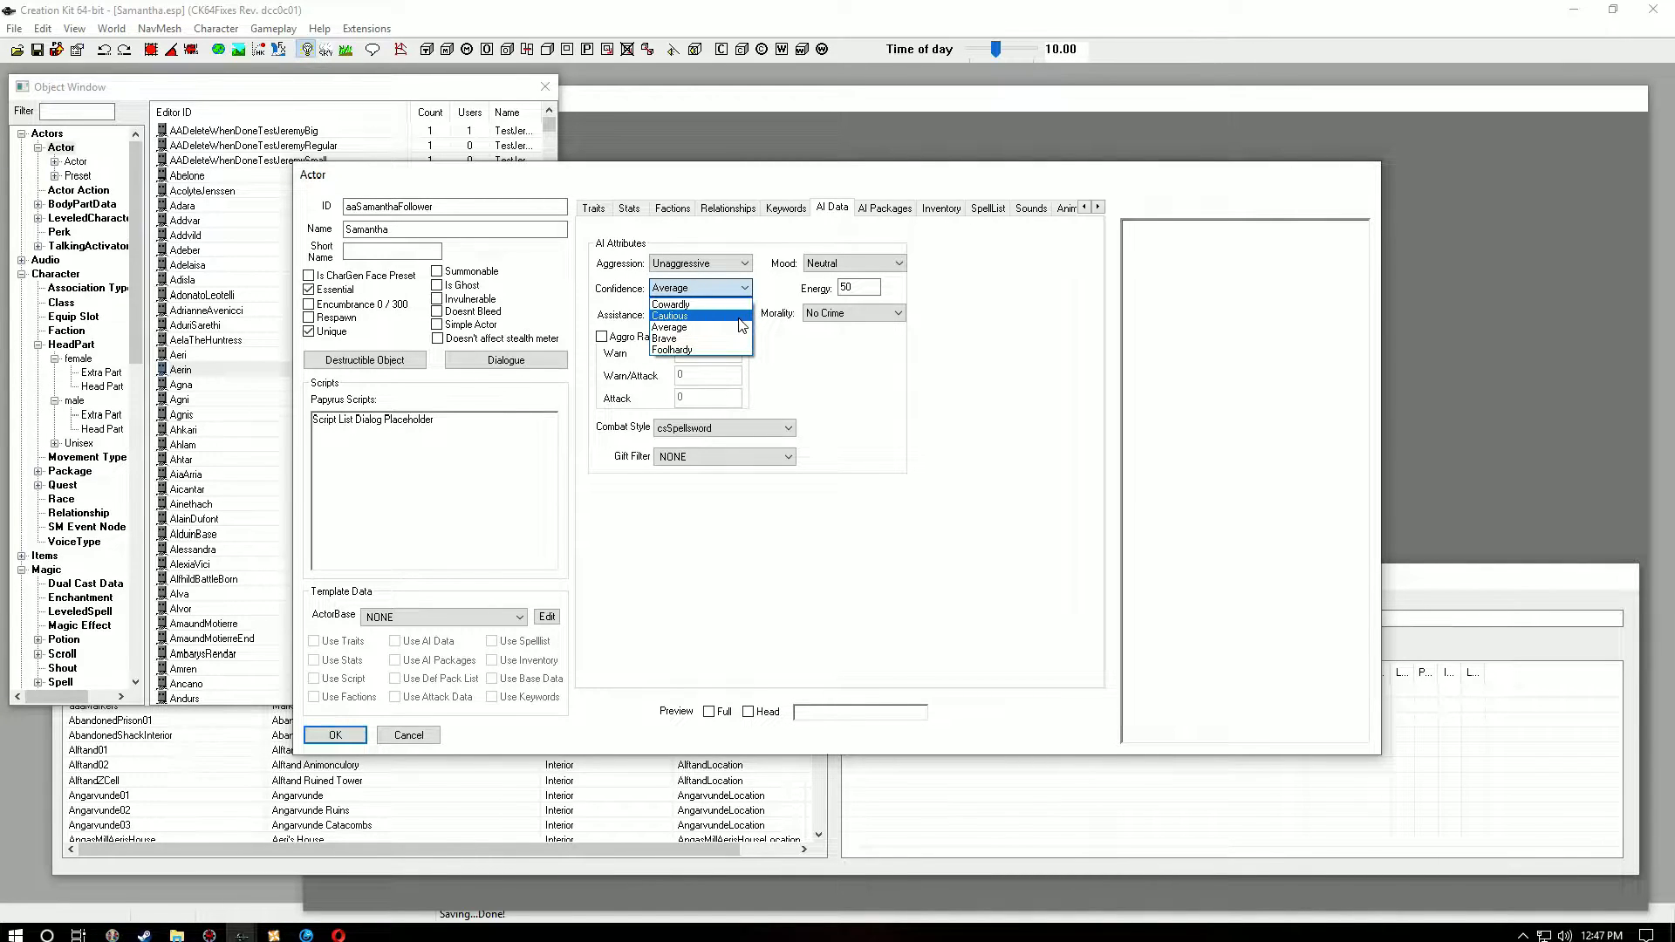
pyautogui.click(698, 316)
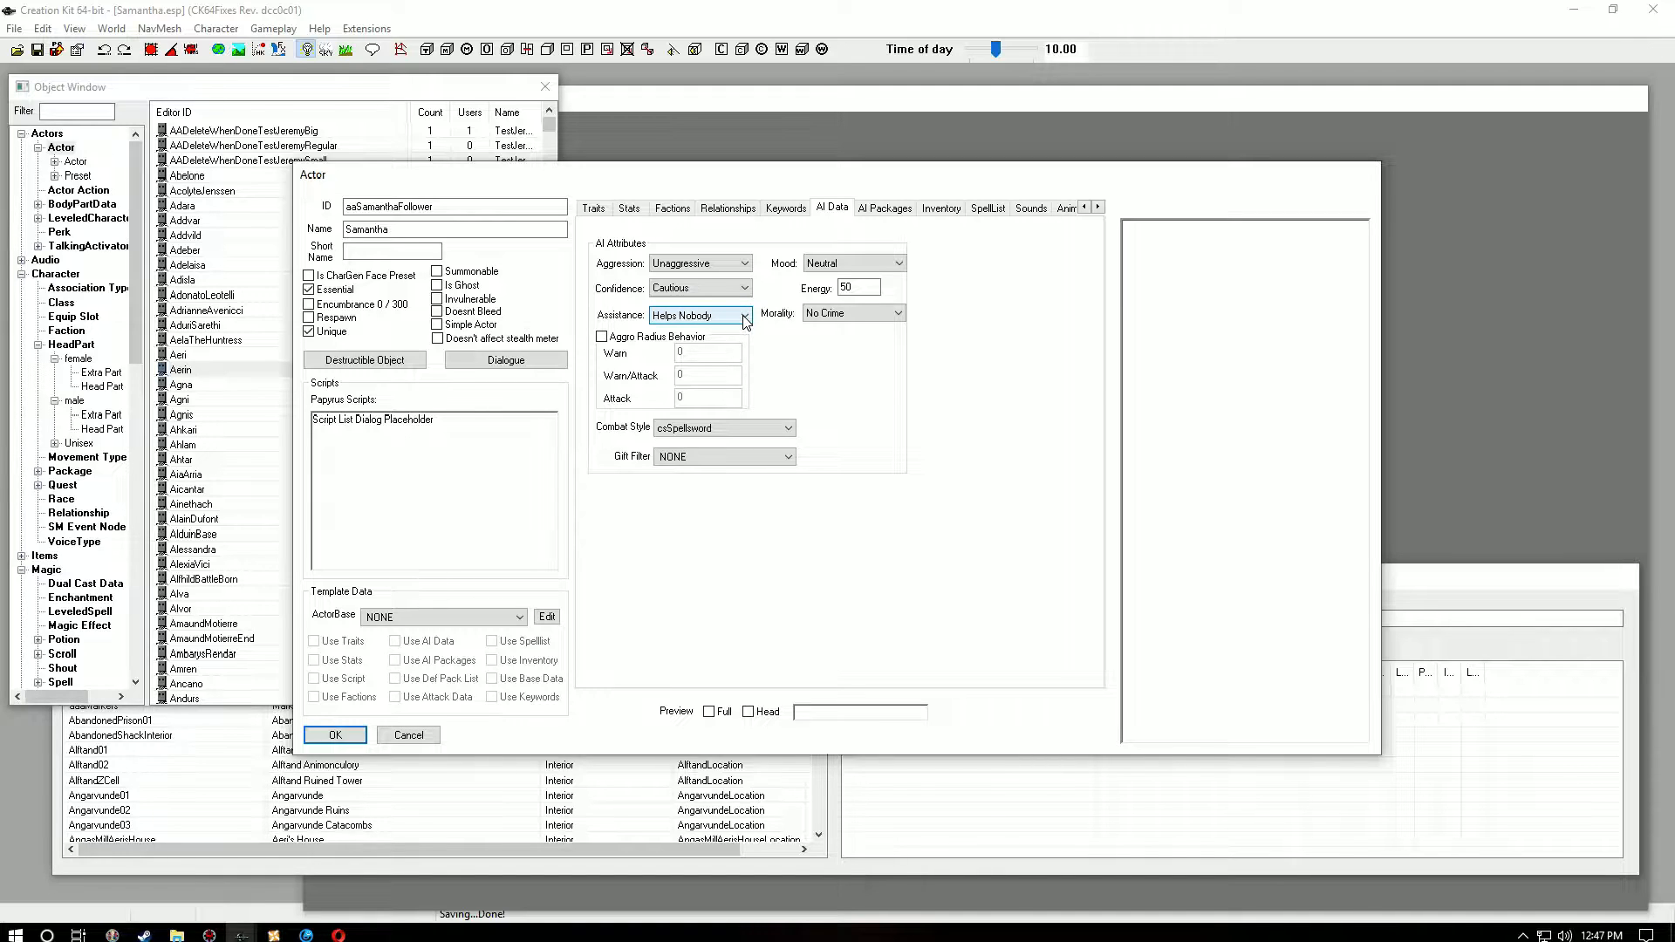
pyautogui.click(746, 316)
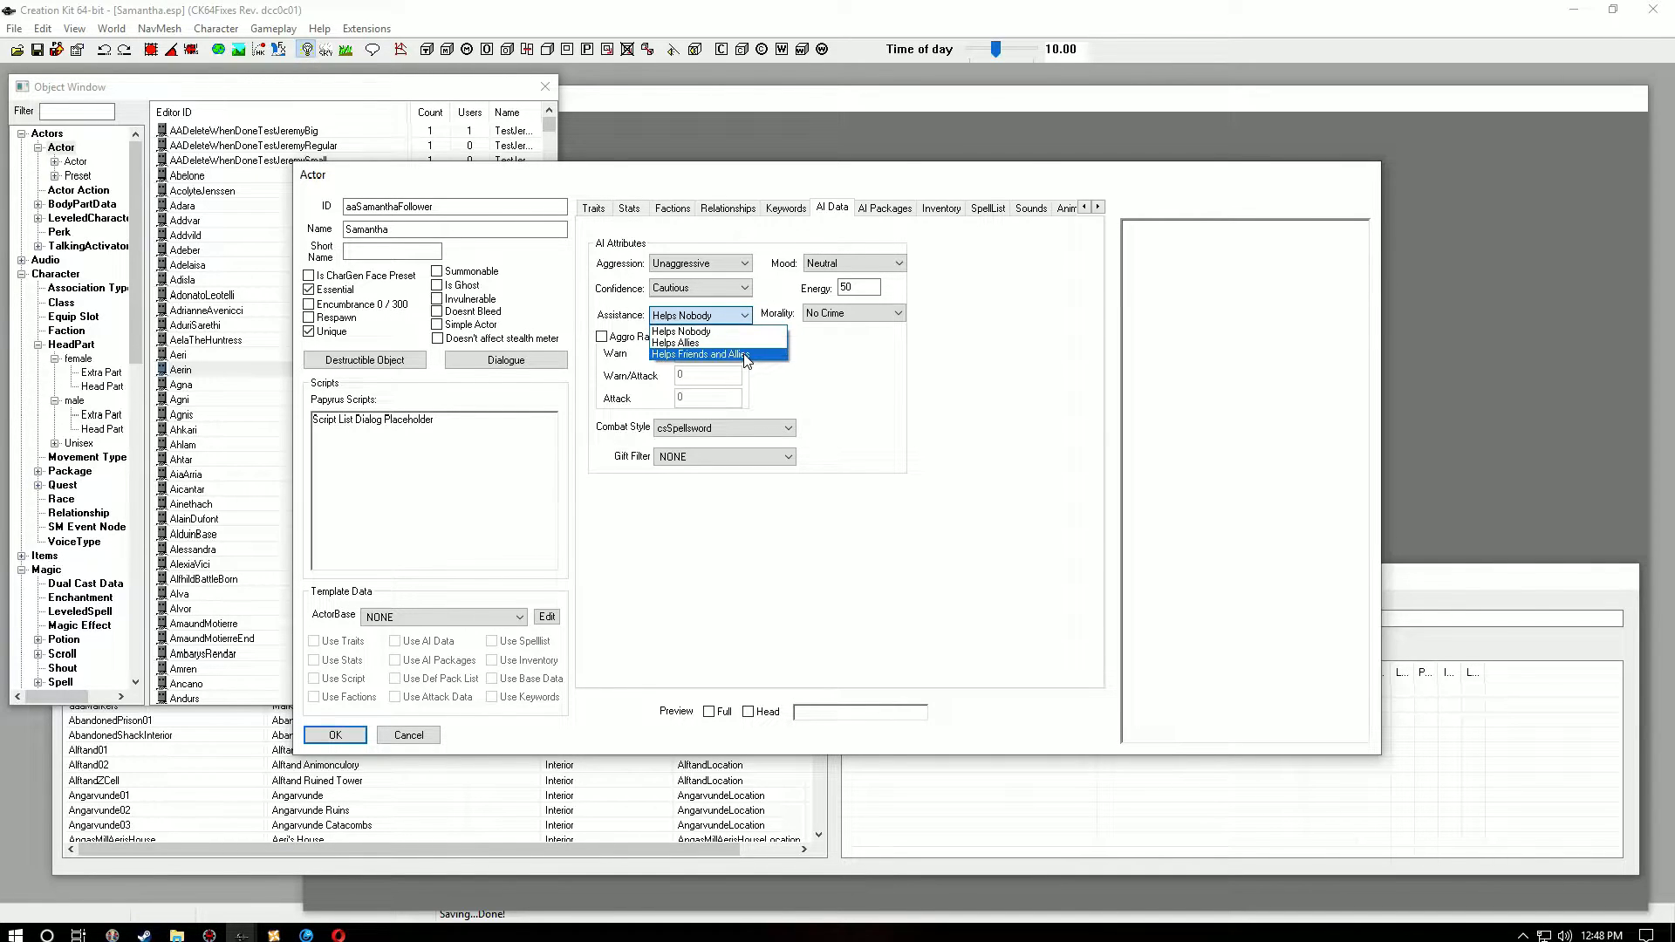
pyautogui.click(746, 355)
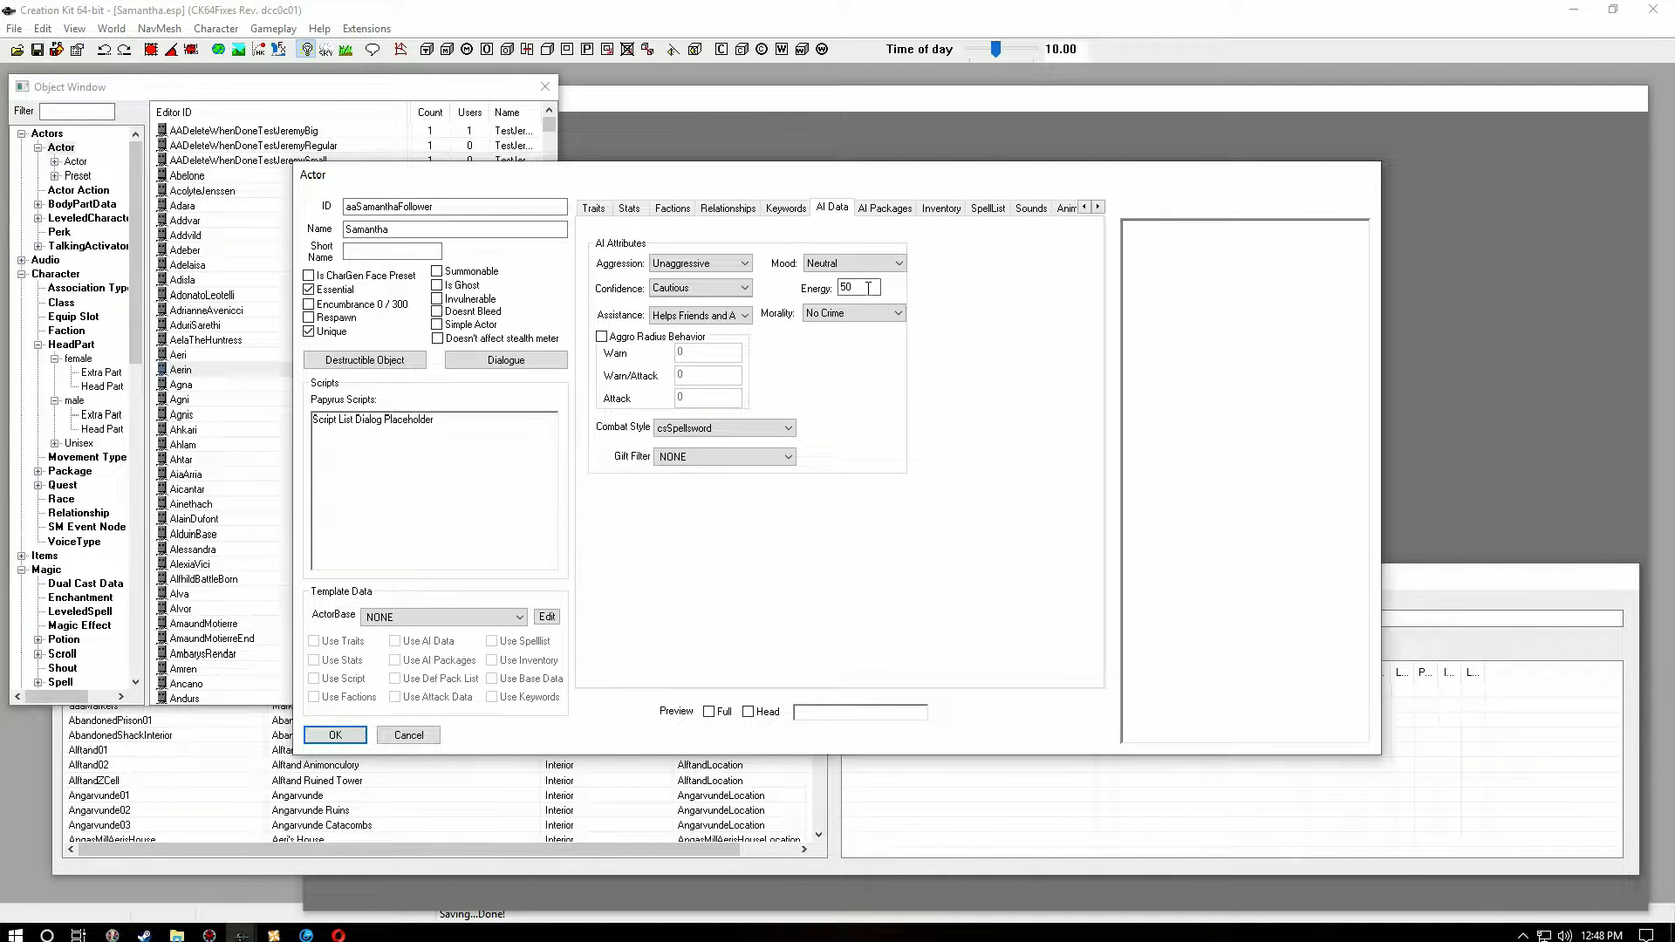
# Step: Add the existing DefaultSleepAnytimeNoLockNoWarn package to the actor's AI package list
pyautogui.click(879, 210)
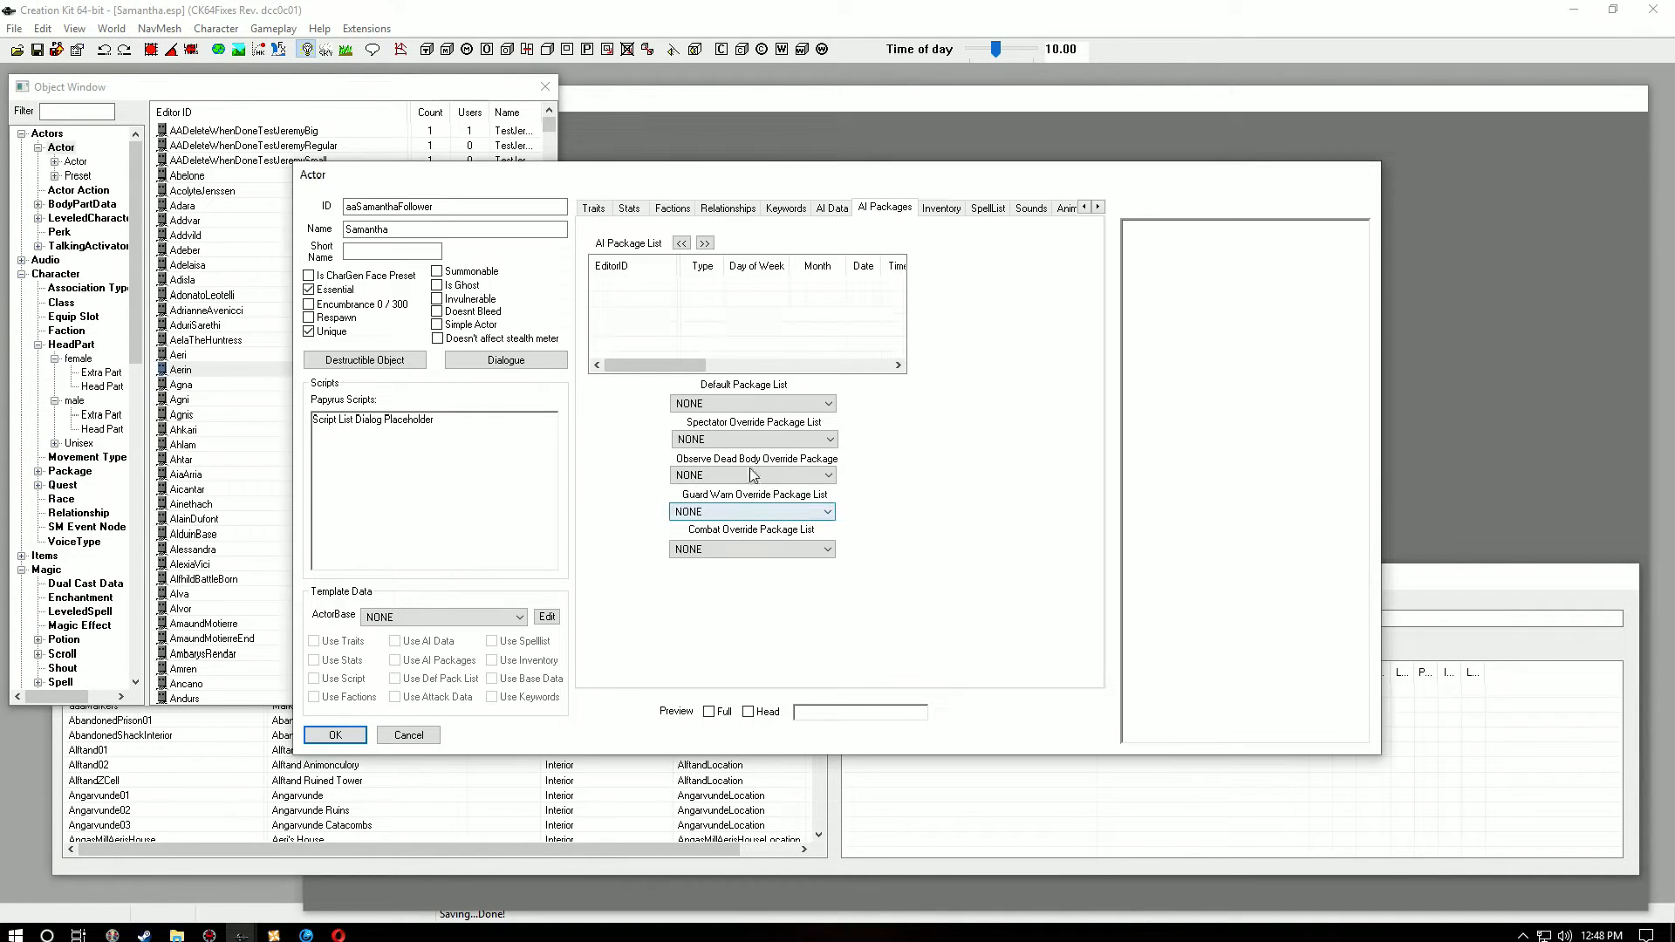
pyautogui.rightClick(675, 306)
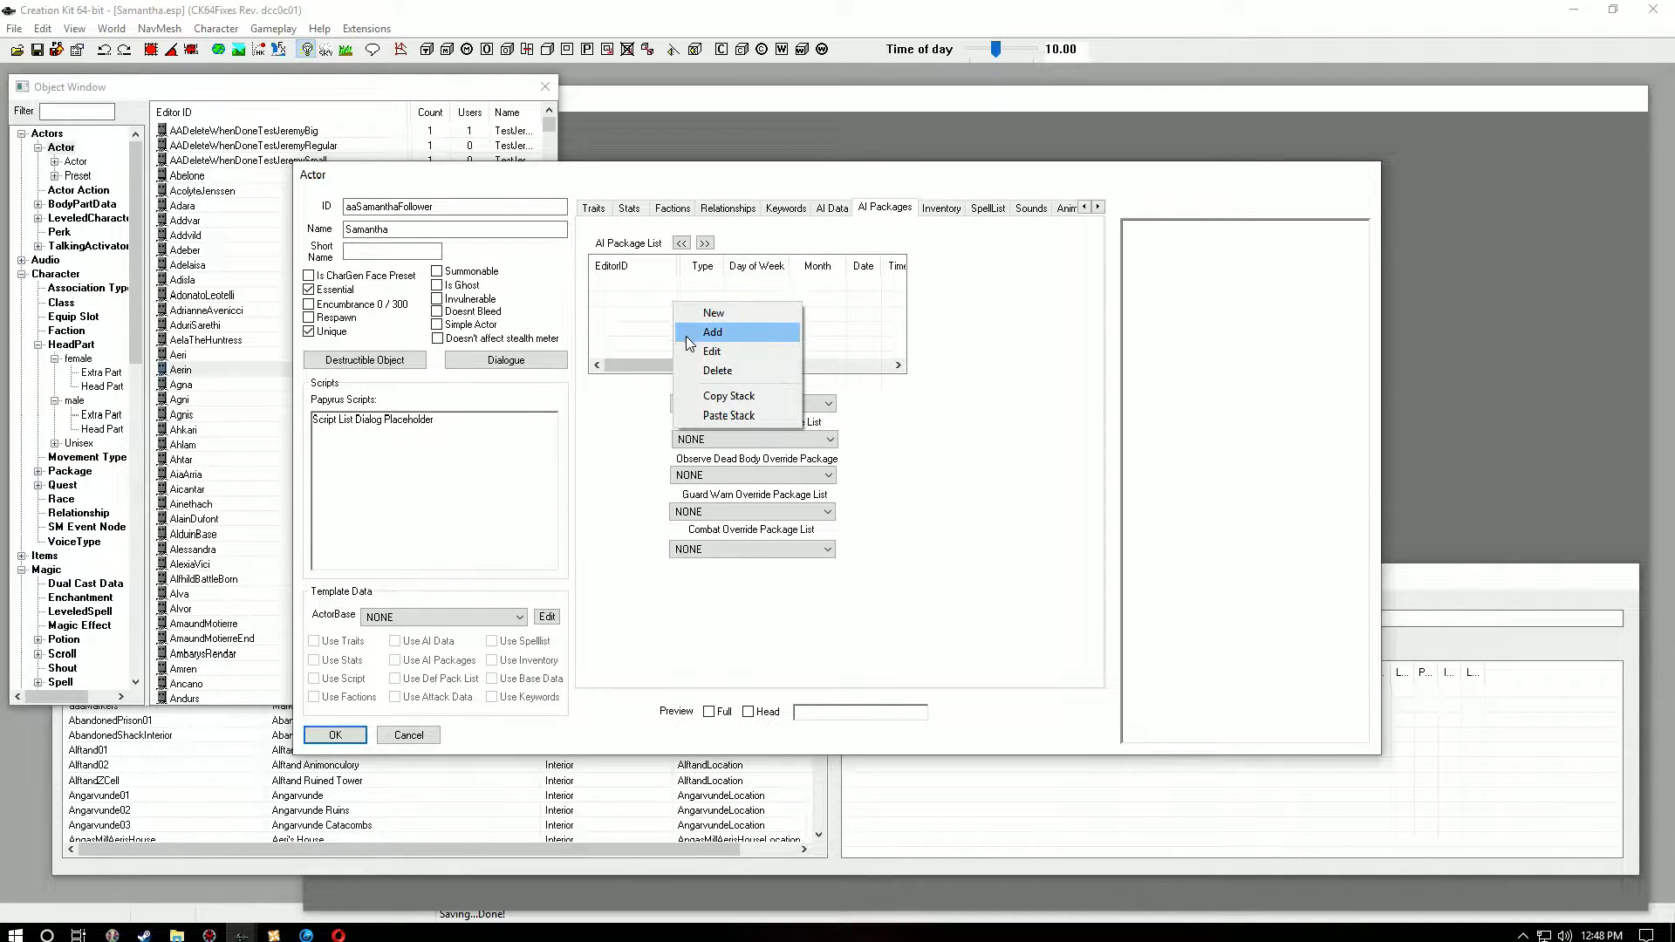
pyautogui.click(687, 334)
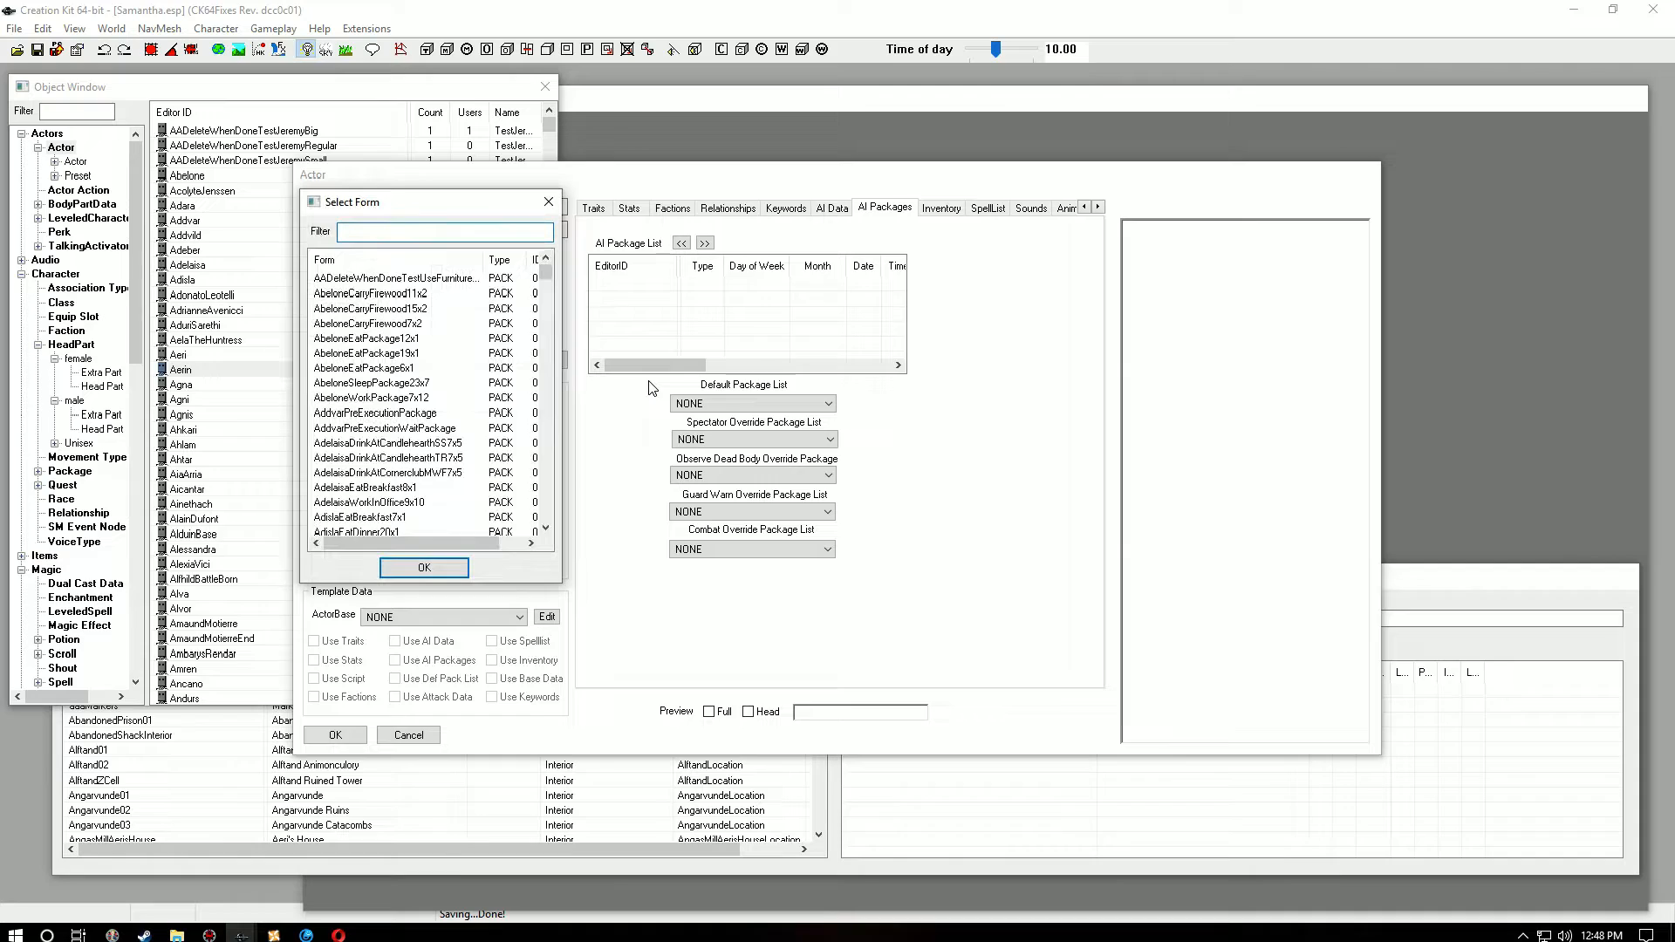
pyautogui.write('Defaultsleep')
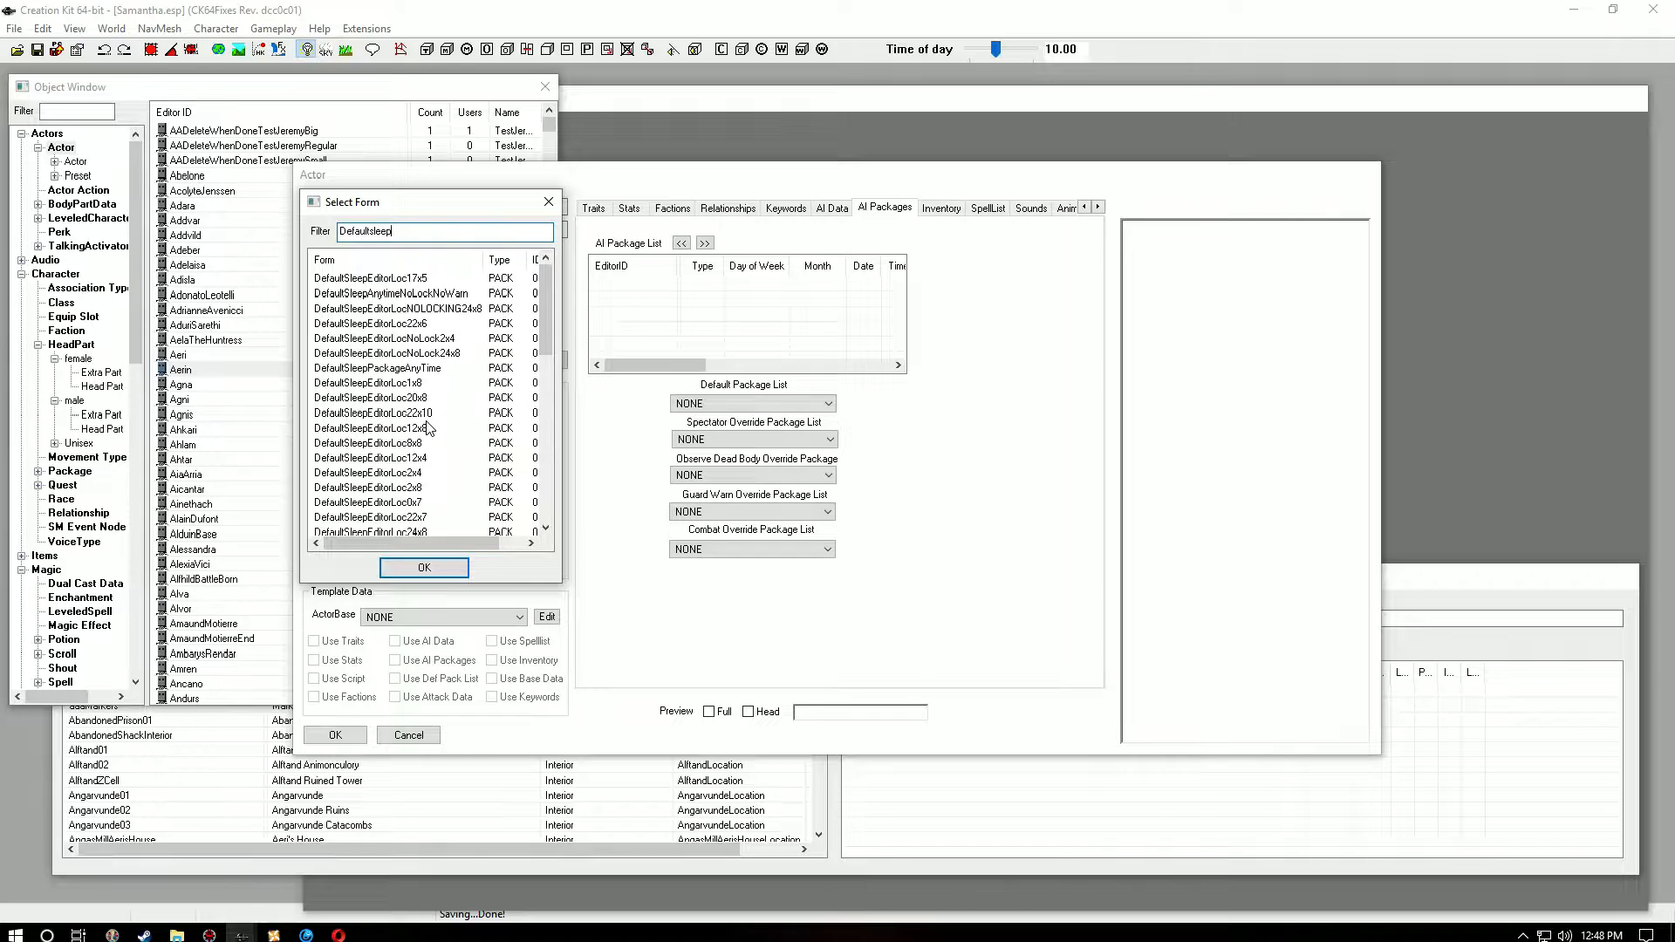
pyautogui.click(420, 297)
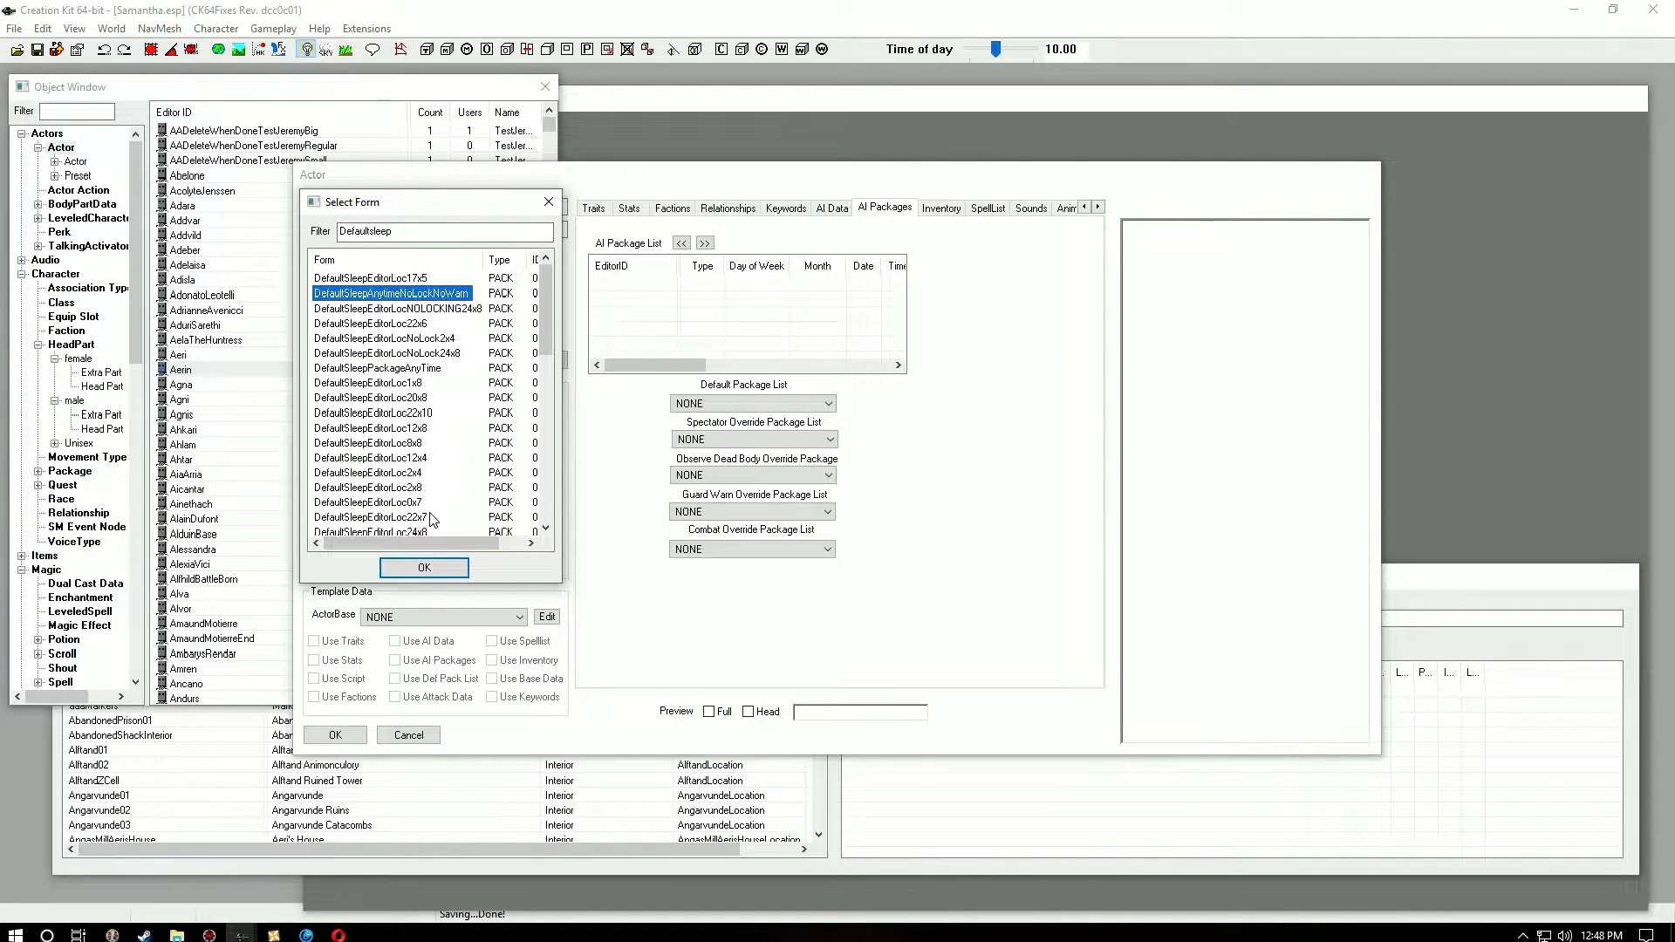
pyautogui.click(416, 569)
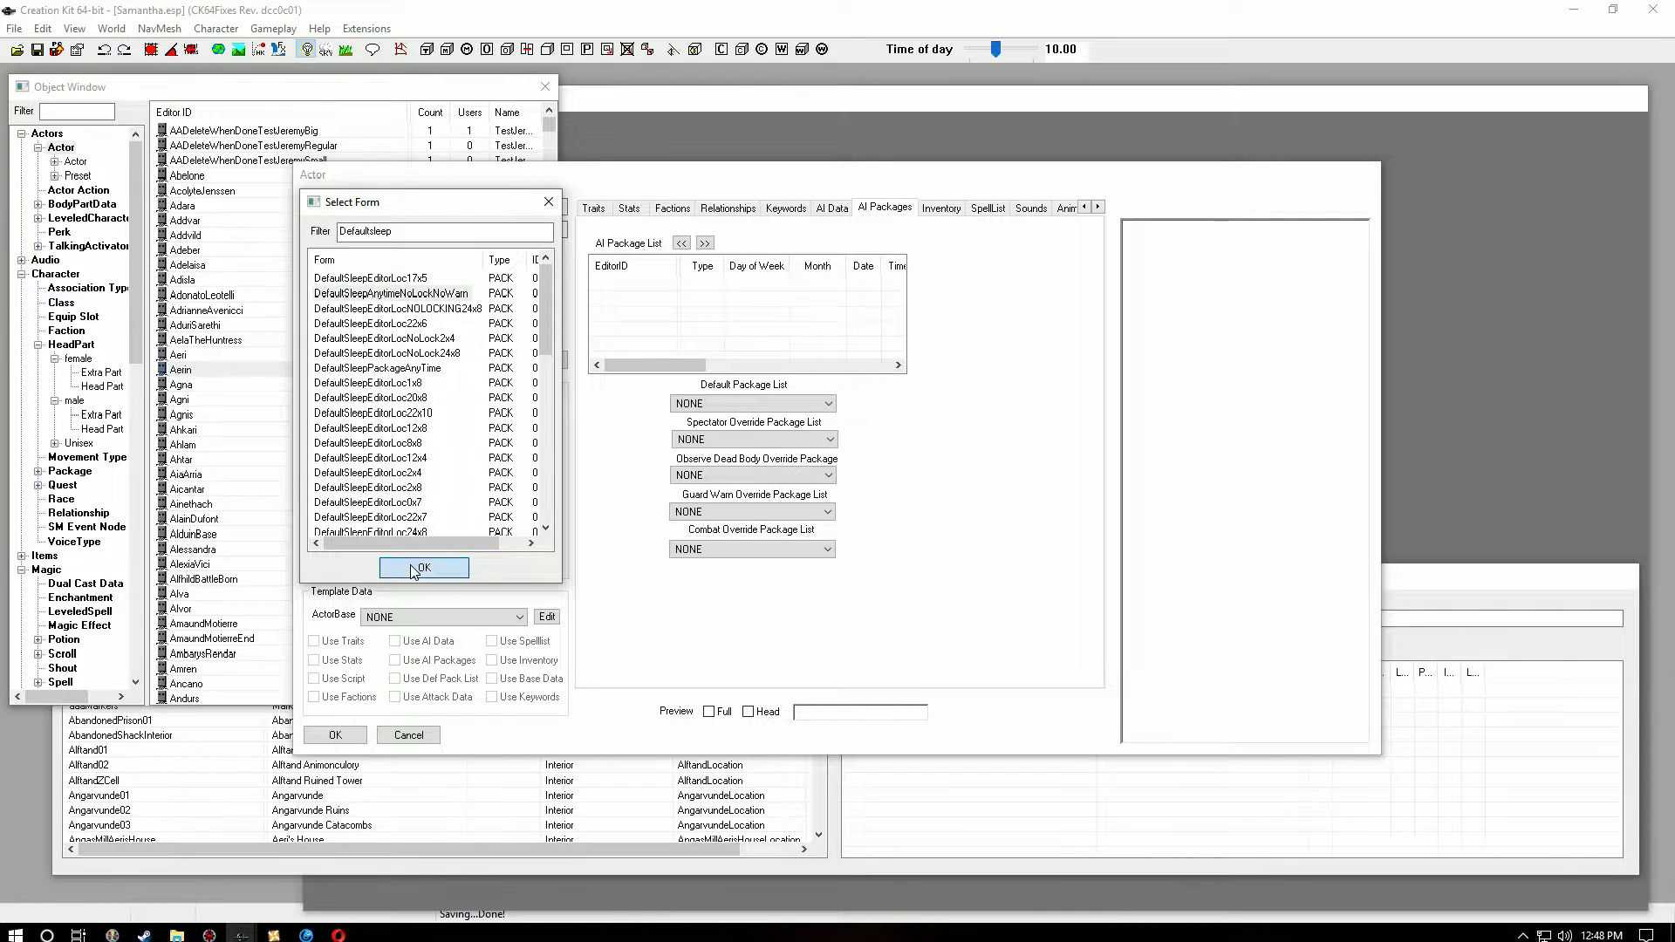
# Step: Add the existing DefaultSandboxCurrentLocation1024 package to the actor's AI package list
pyautogui.rightClick(677, 307)
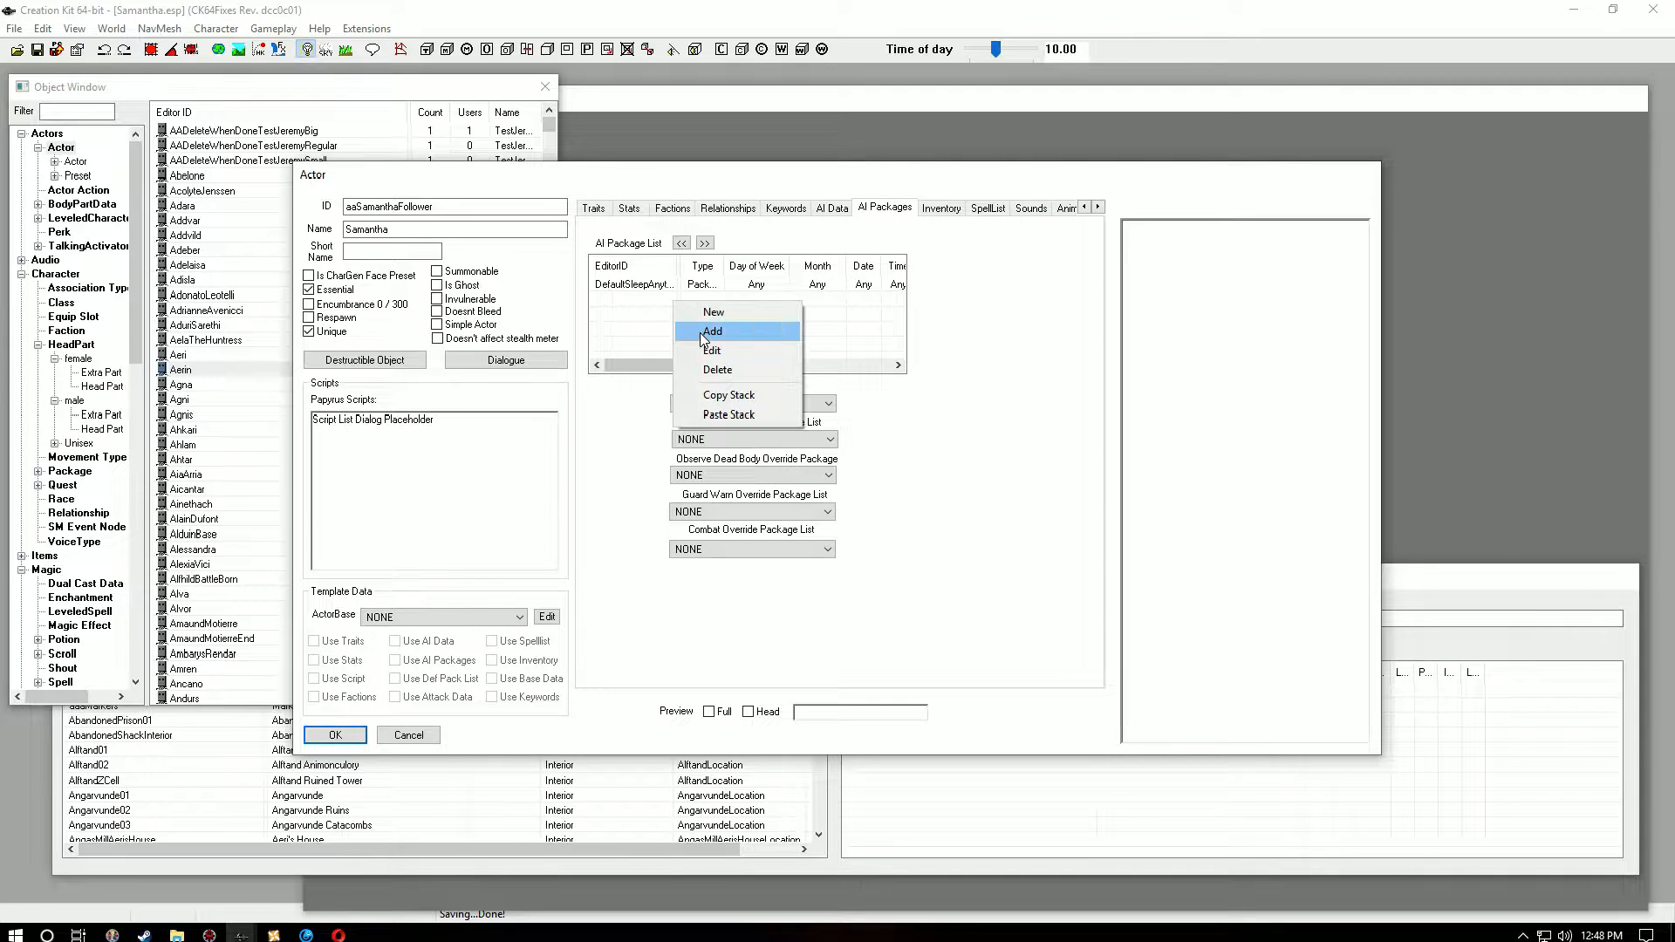
pyautogui.click(705, 333)
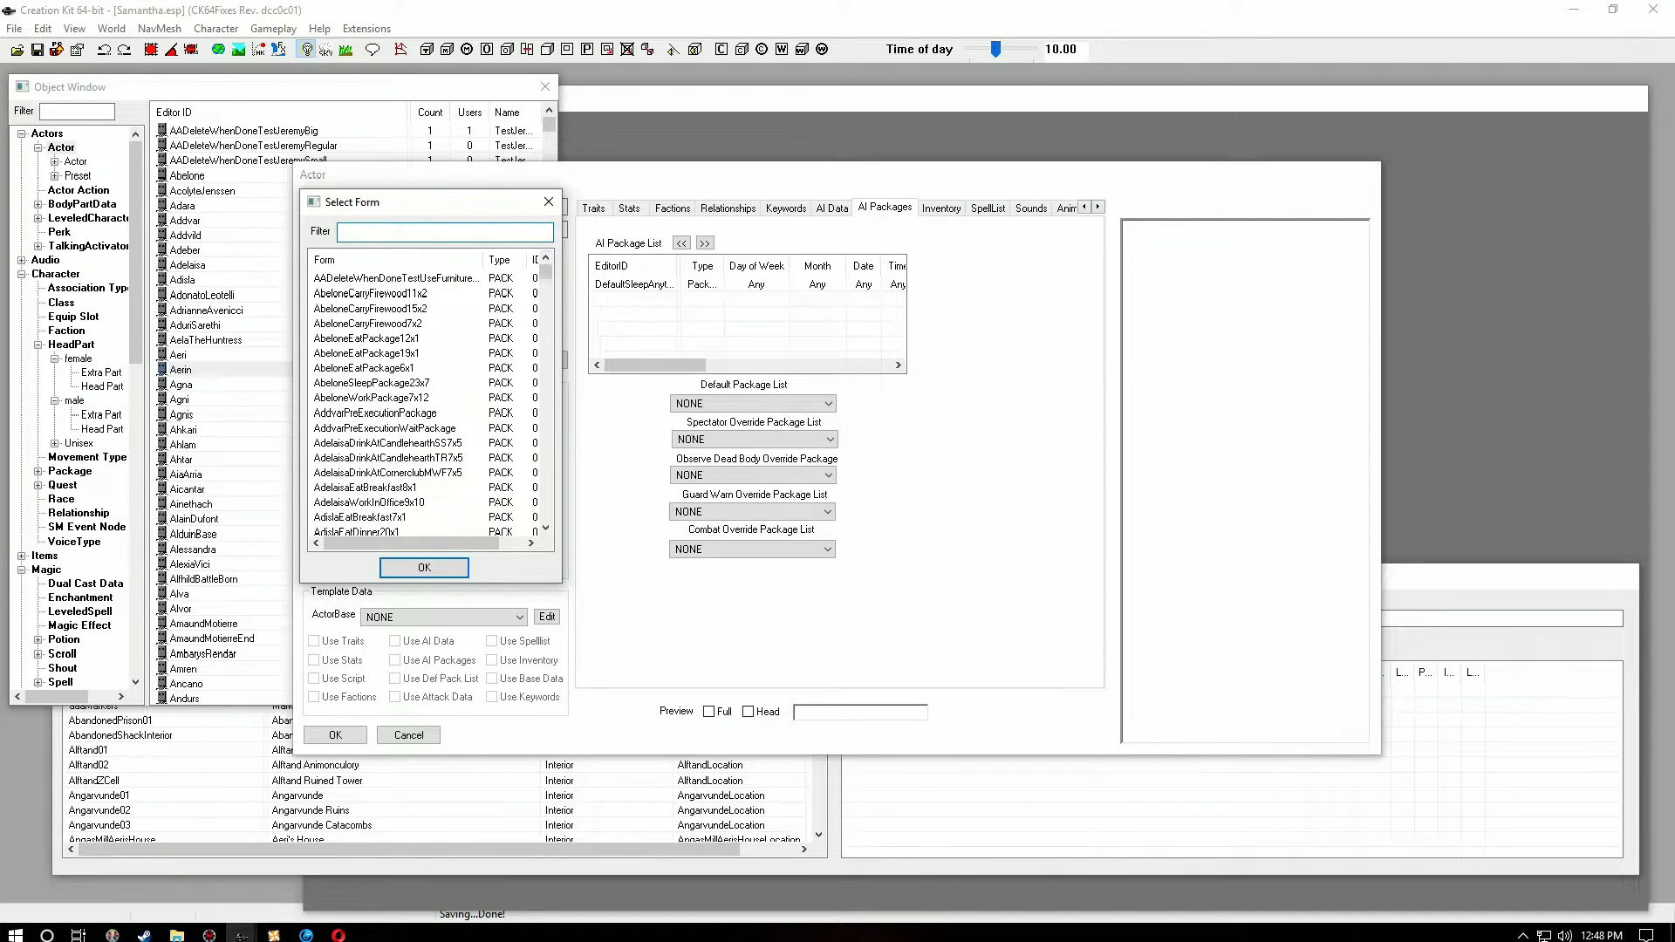
pyautogui.write('defu')
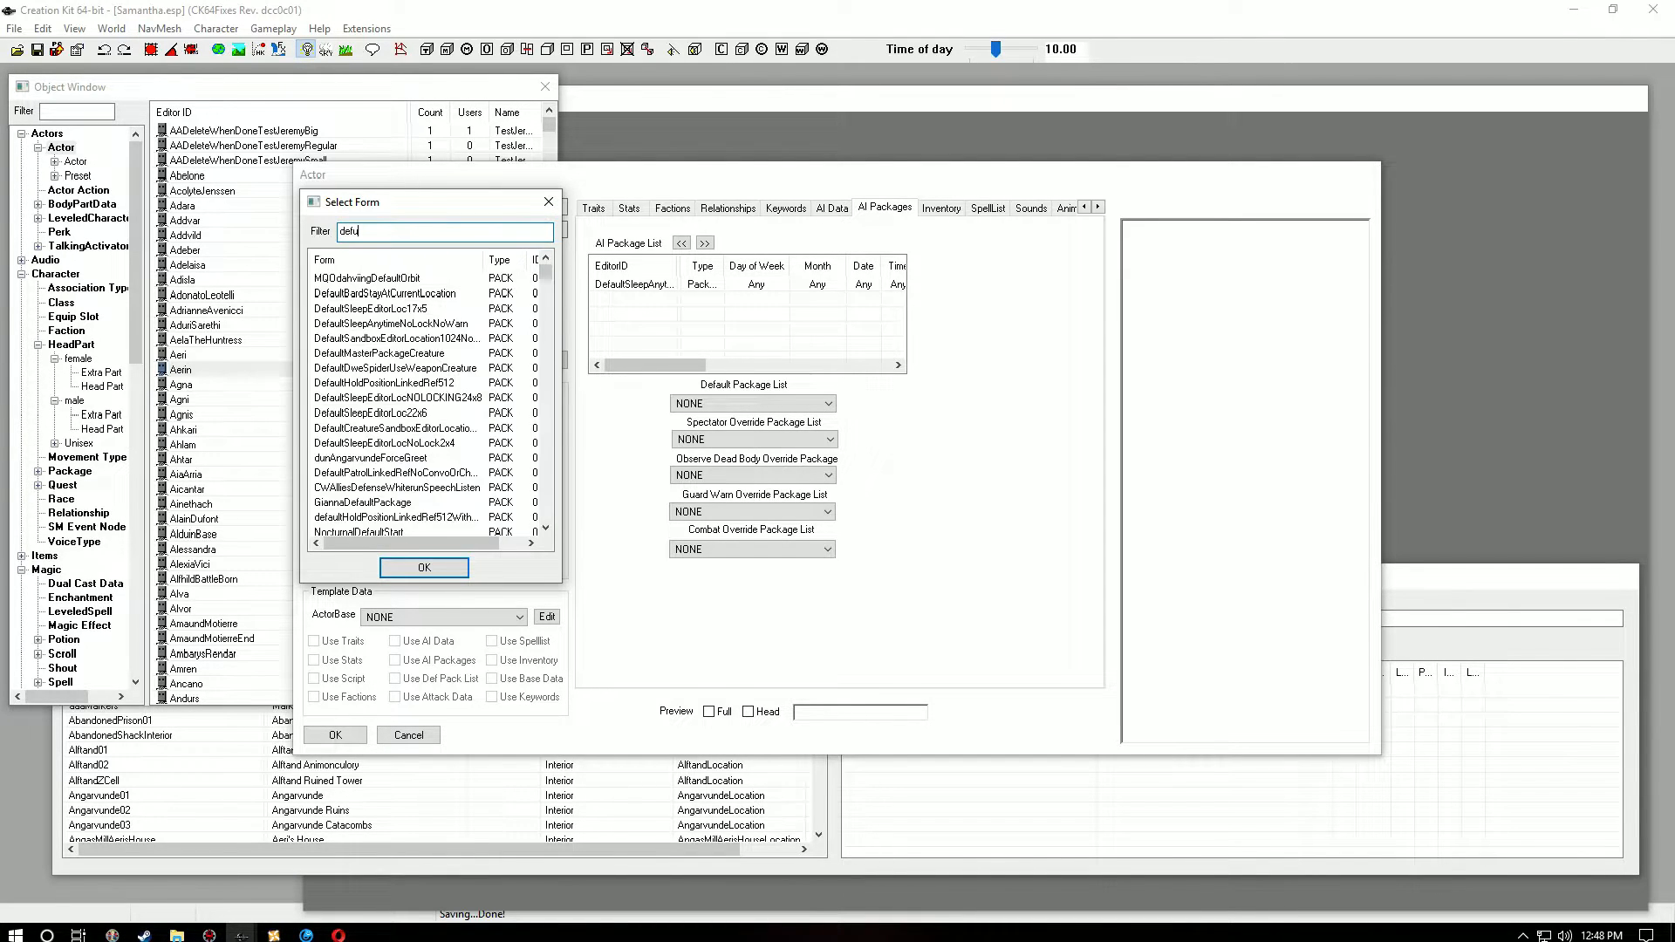
pyautogui.write('ltsandbox')
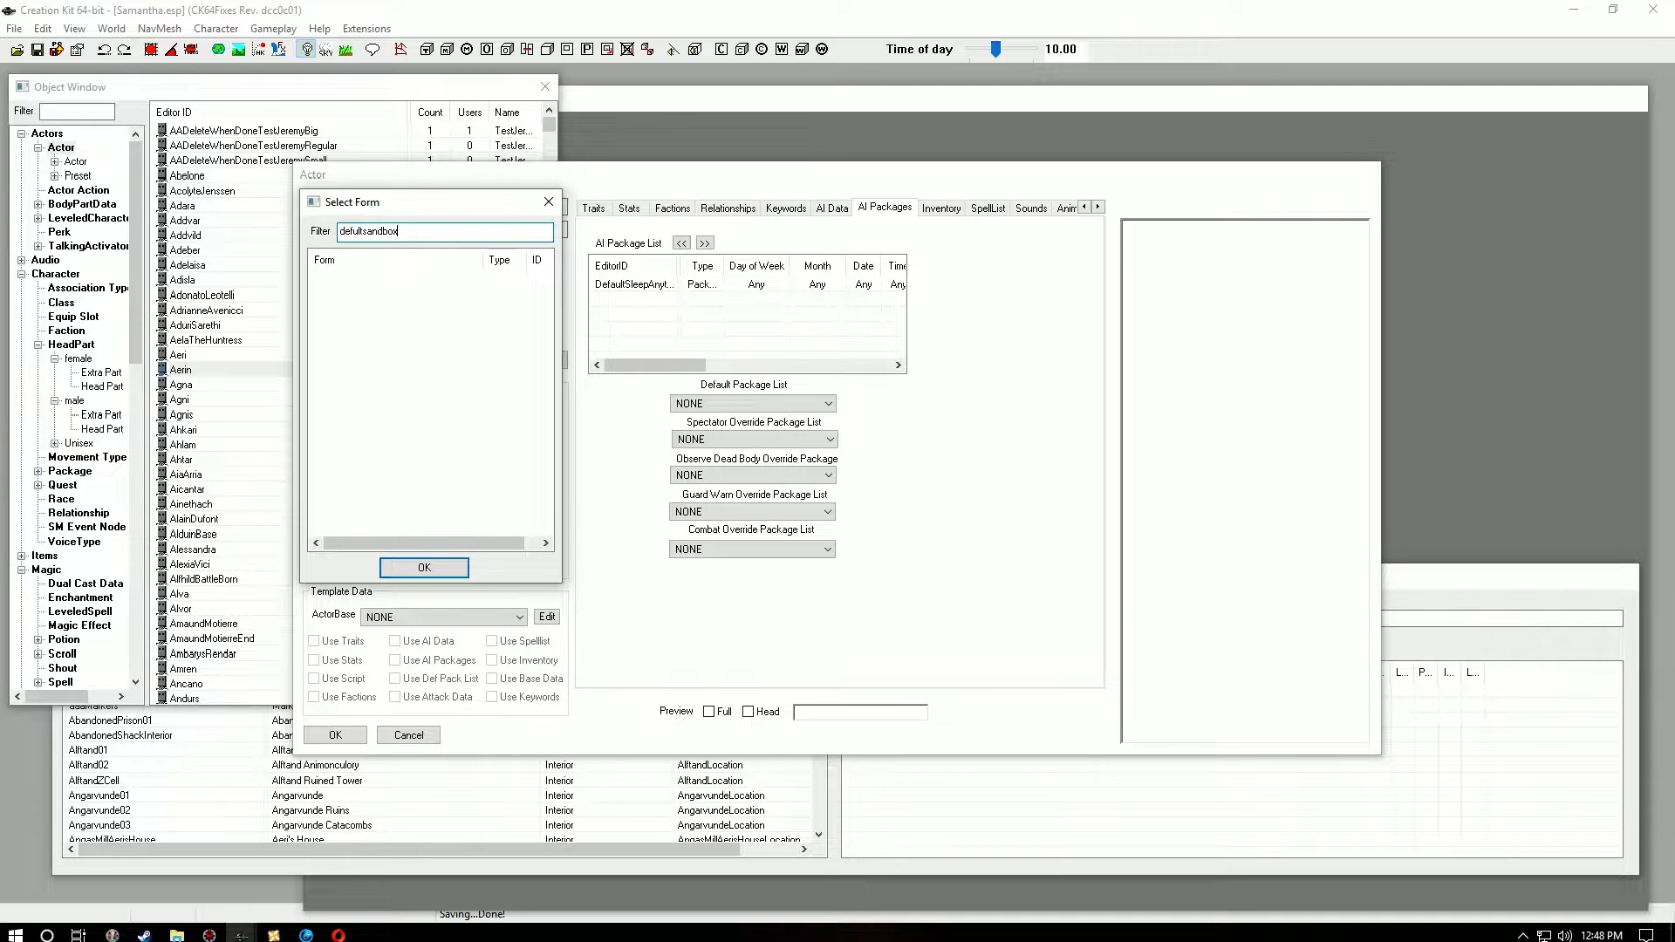
pyautogui.press('BackSpace')
pyautogui.press('BackSpace')
pyautogui.press('BackSpace')
pyautogui.press('BackSpace')
pyautogui.press('BackSpace')
pyautogui.press('BackSpace')
pyautogui.press('BackSpace')
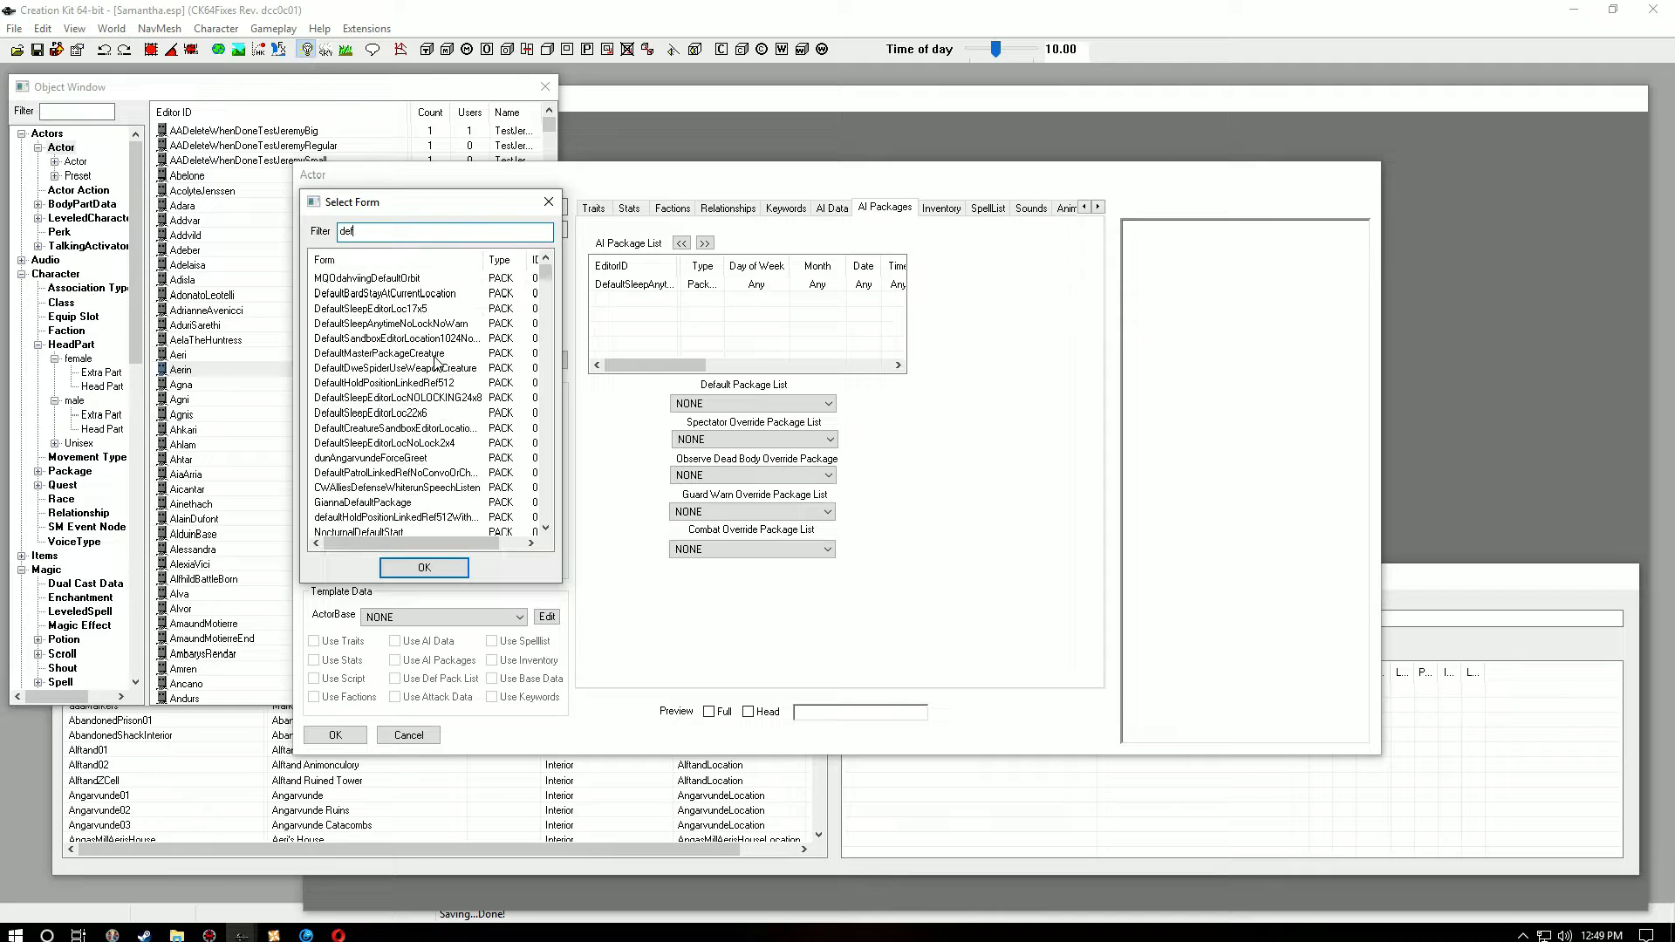
pyautogui.write('ltsandb')
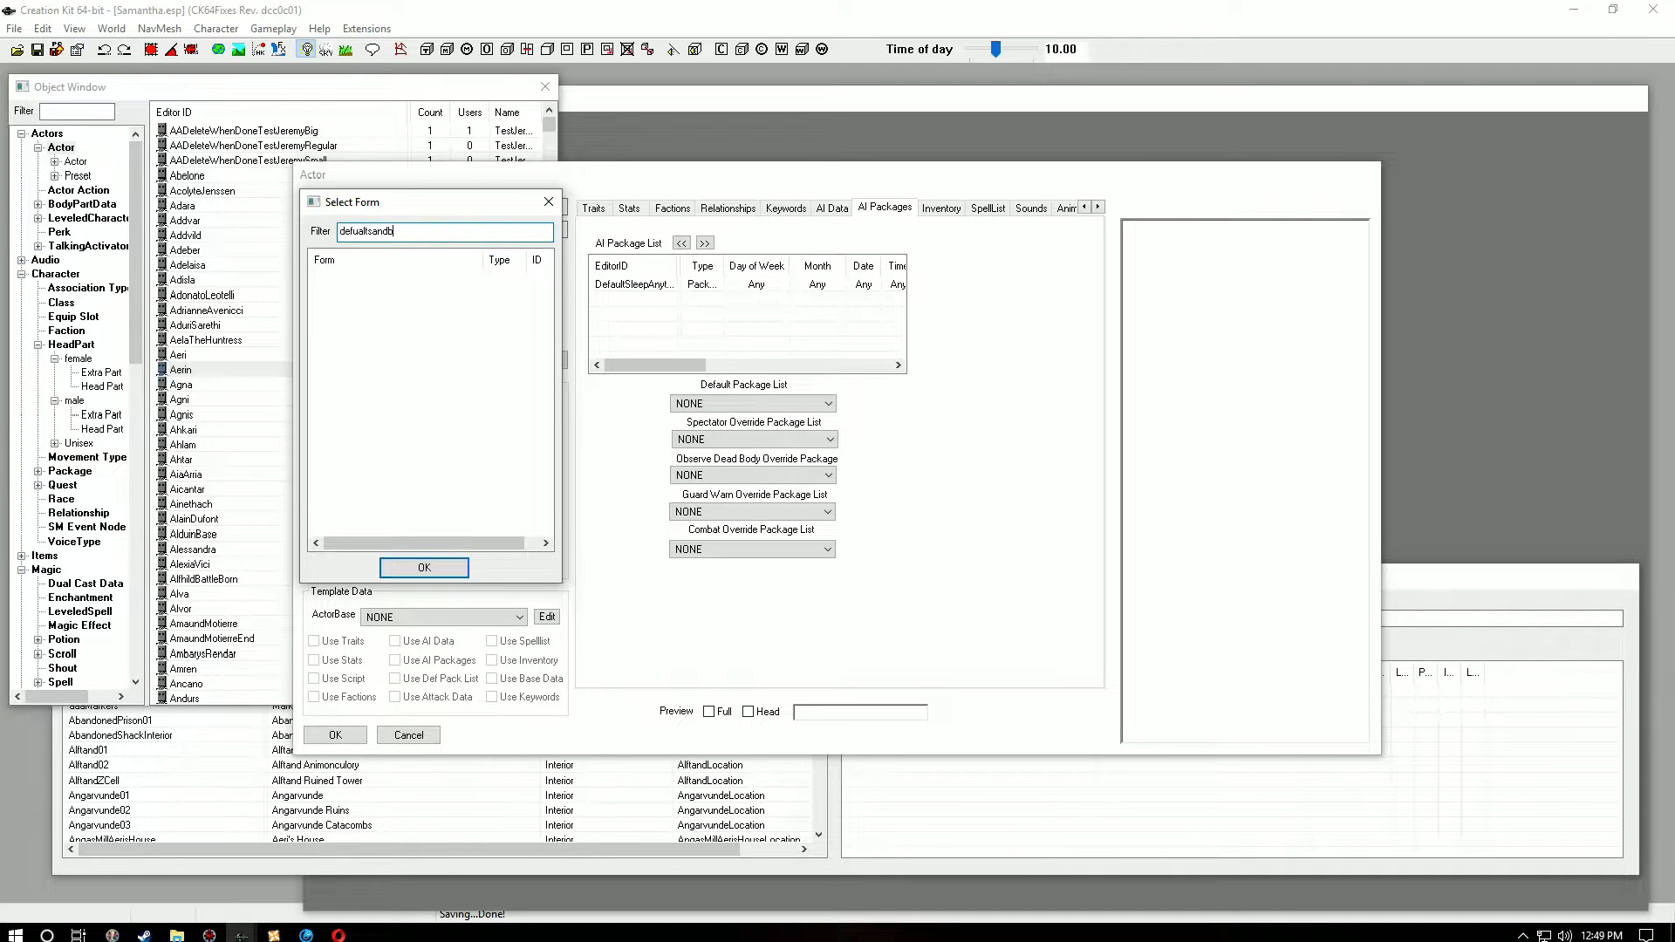
pyautogui.write('au')
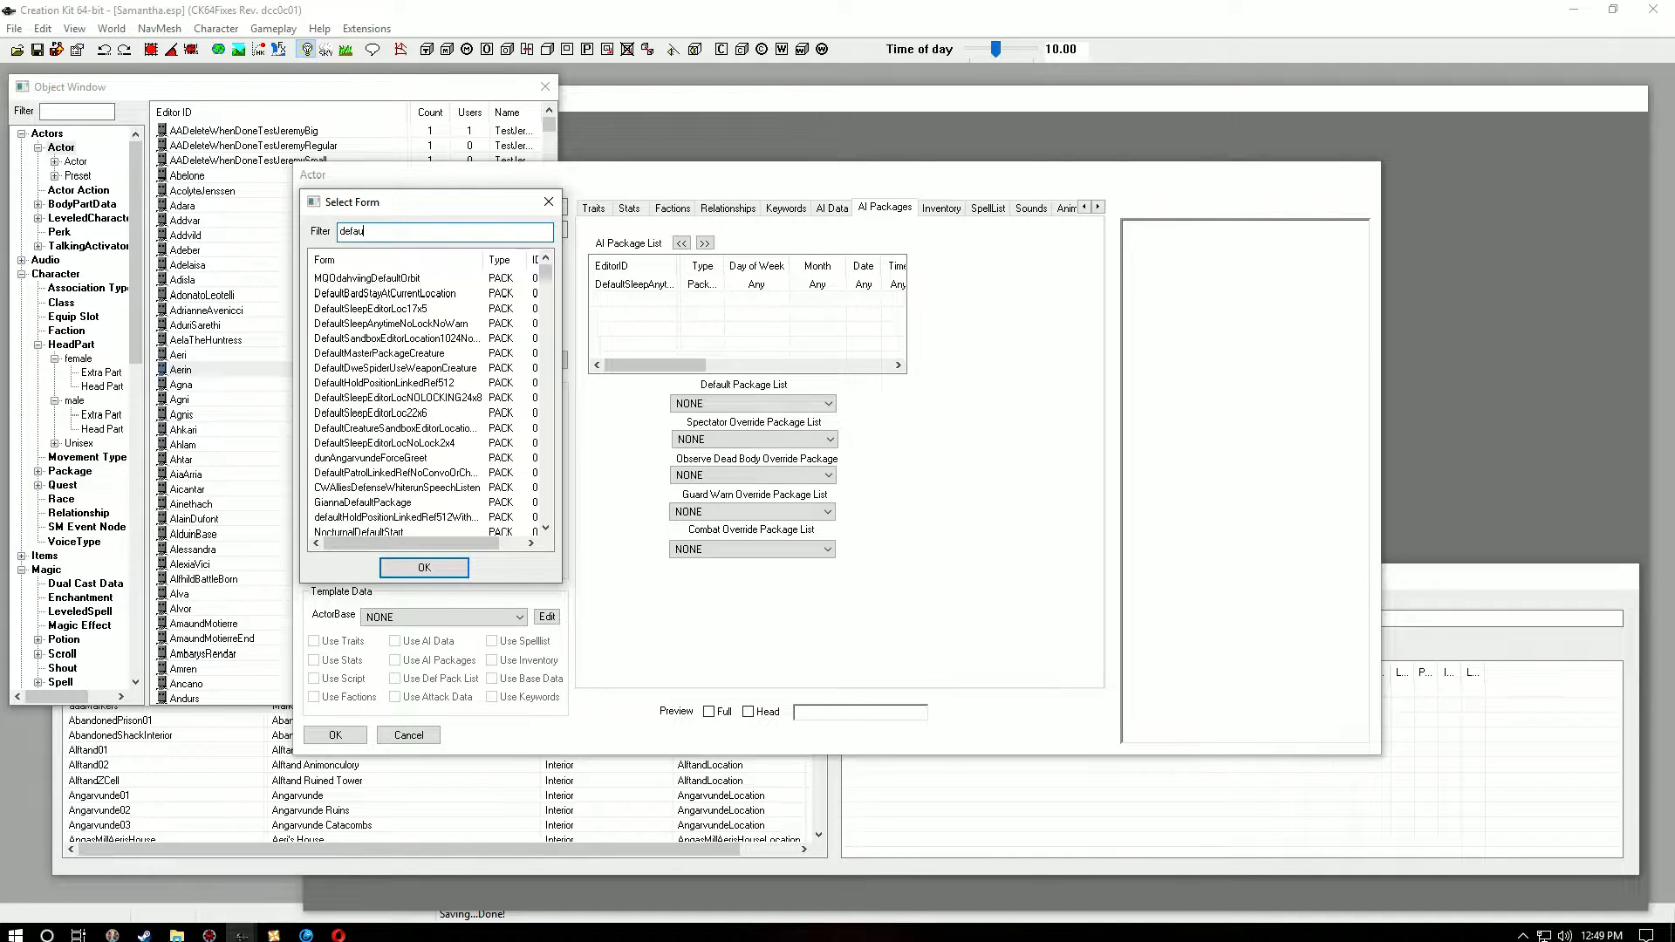
pyautogui.write('ltsandba')
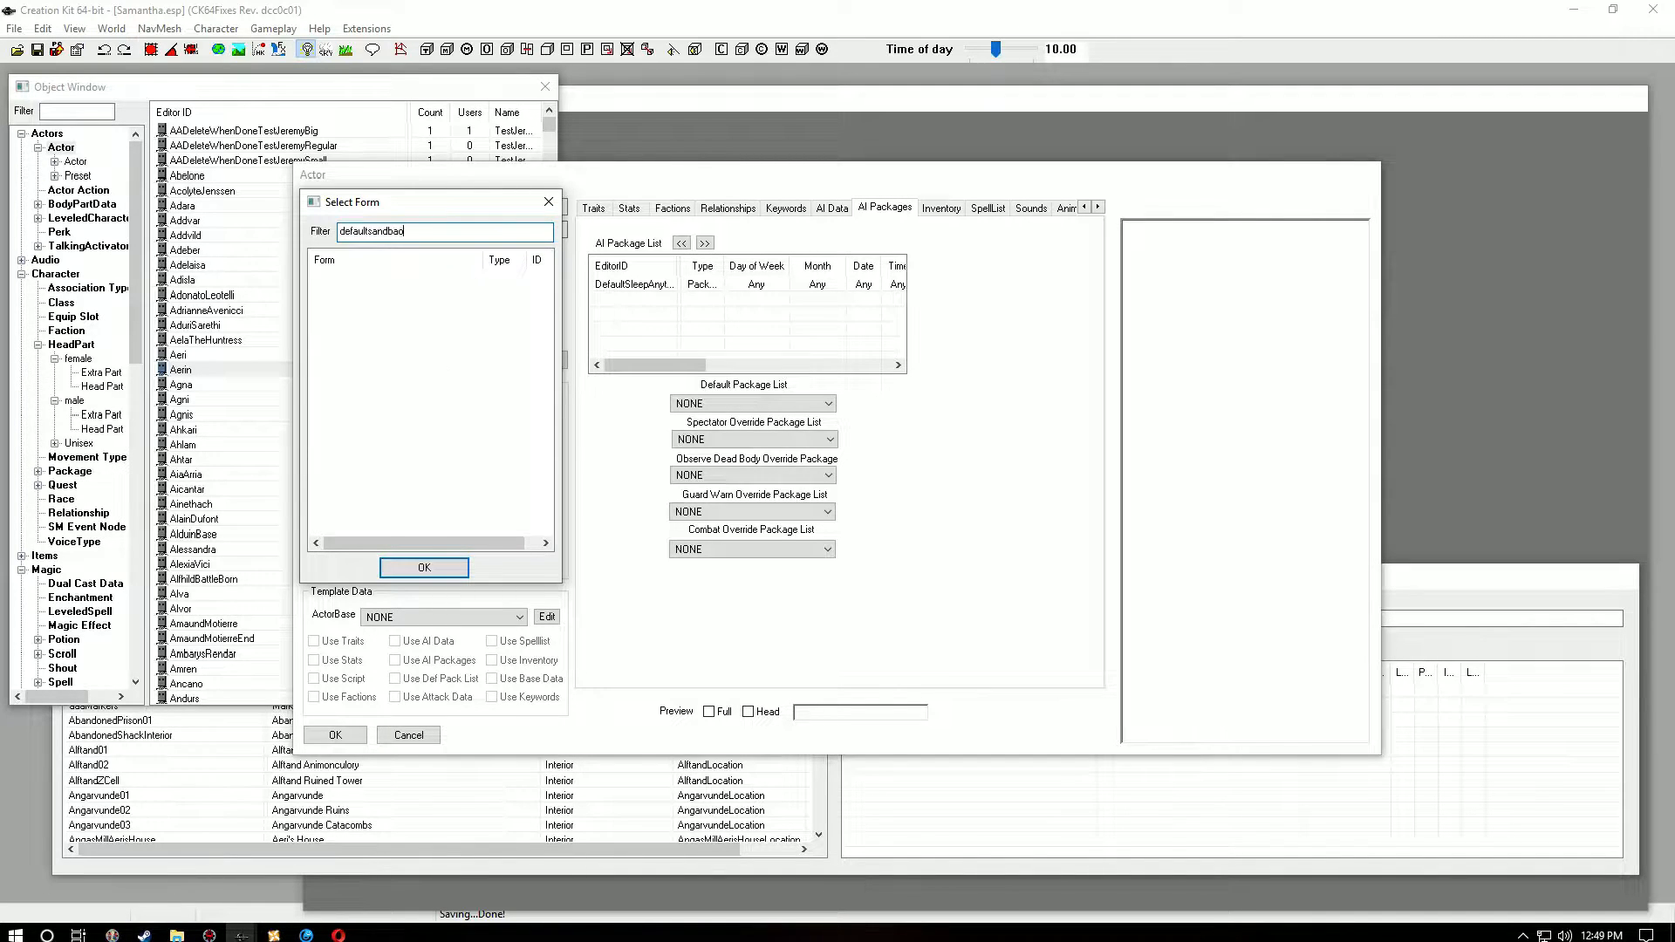
pyautogui.press('BackSpace')
pyautogui.write('ox')
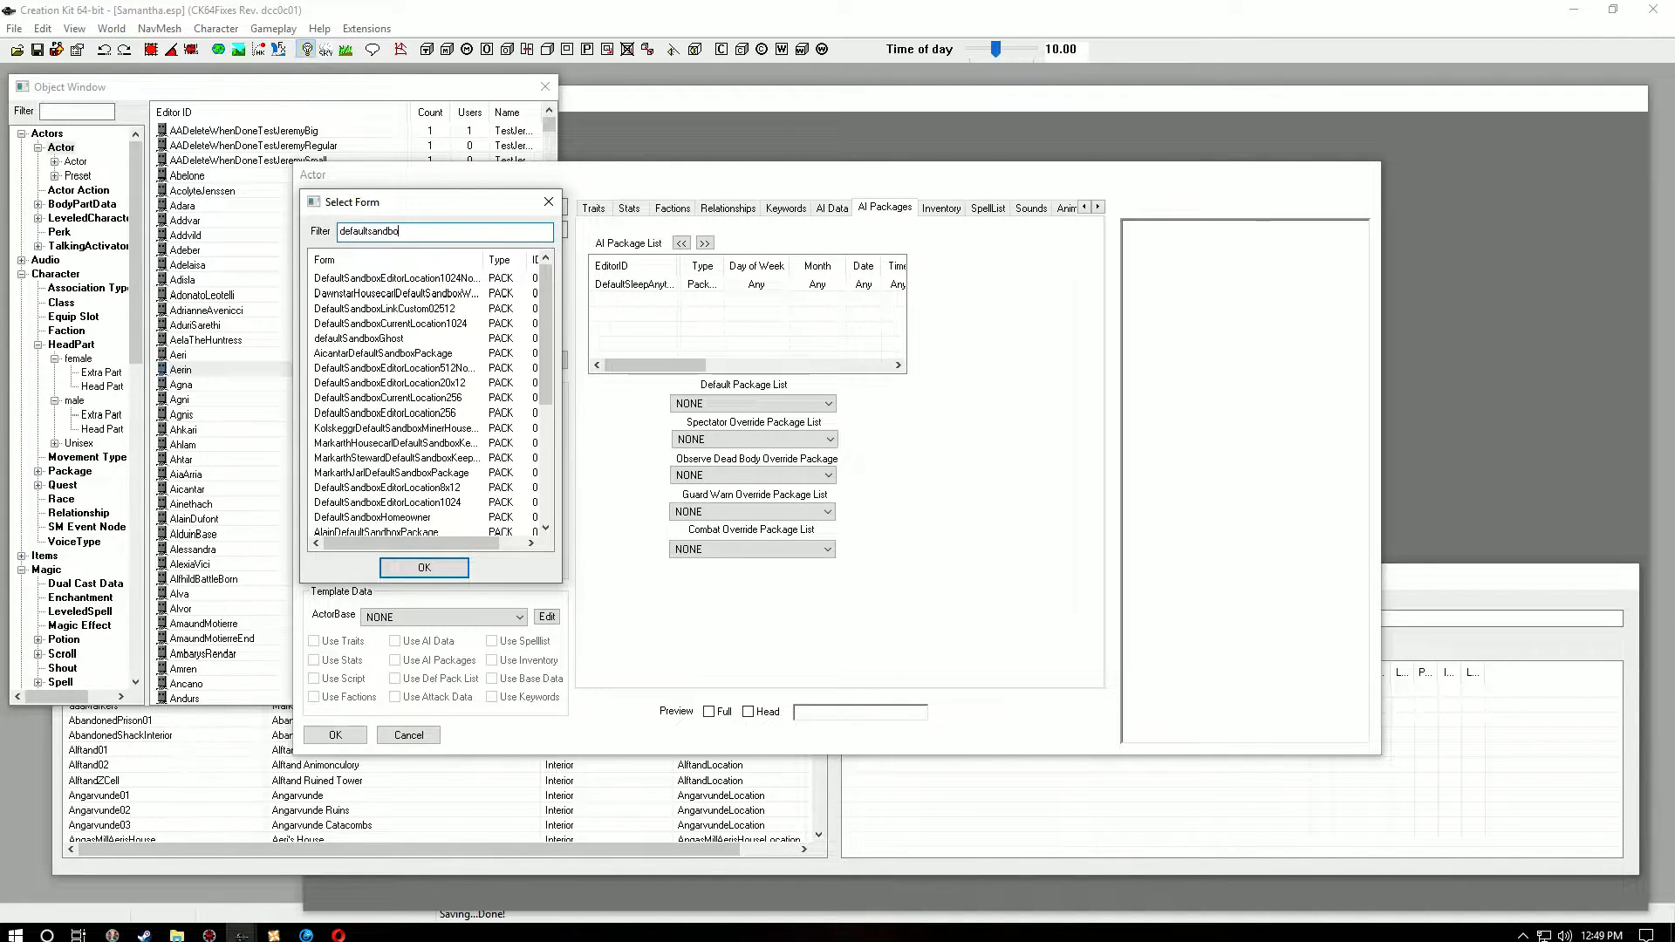
pyautogui.click(442, 326)
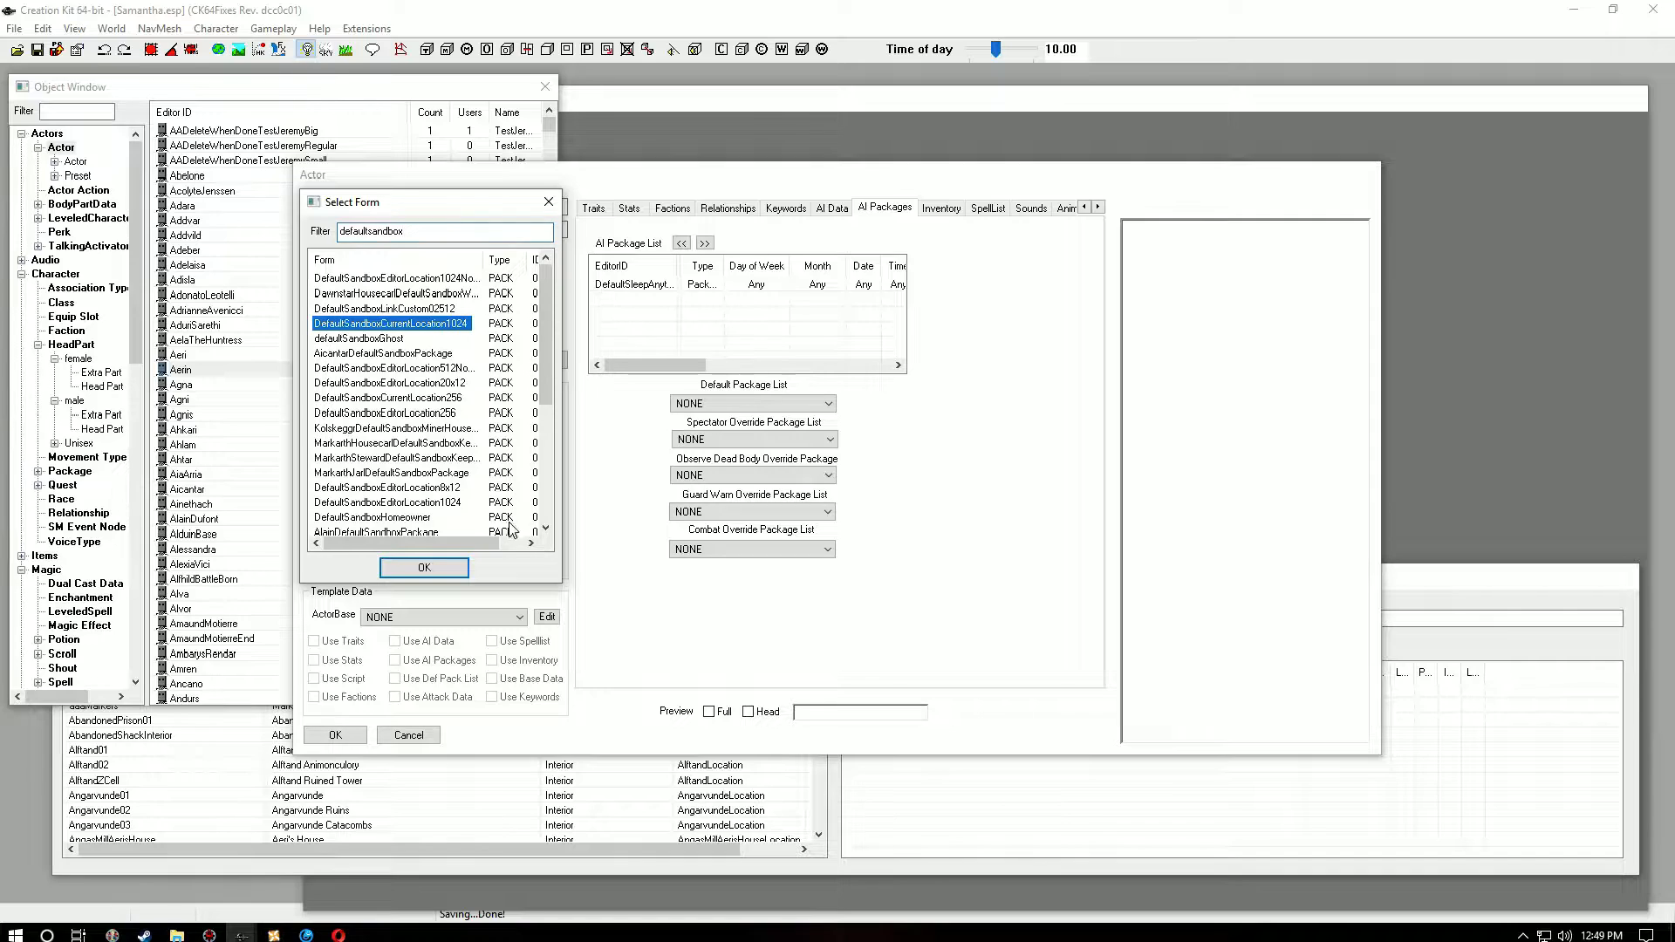
pyautogui.click(462, 569)
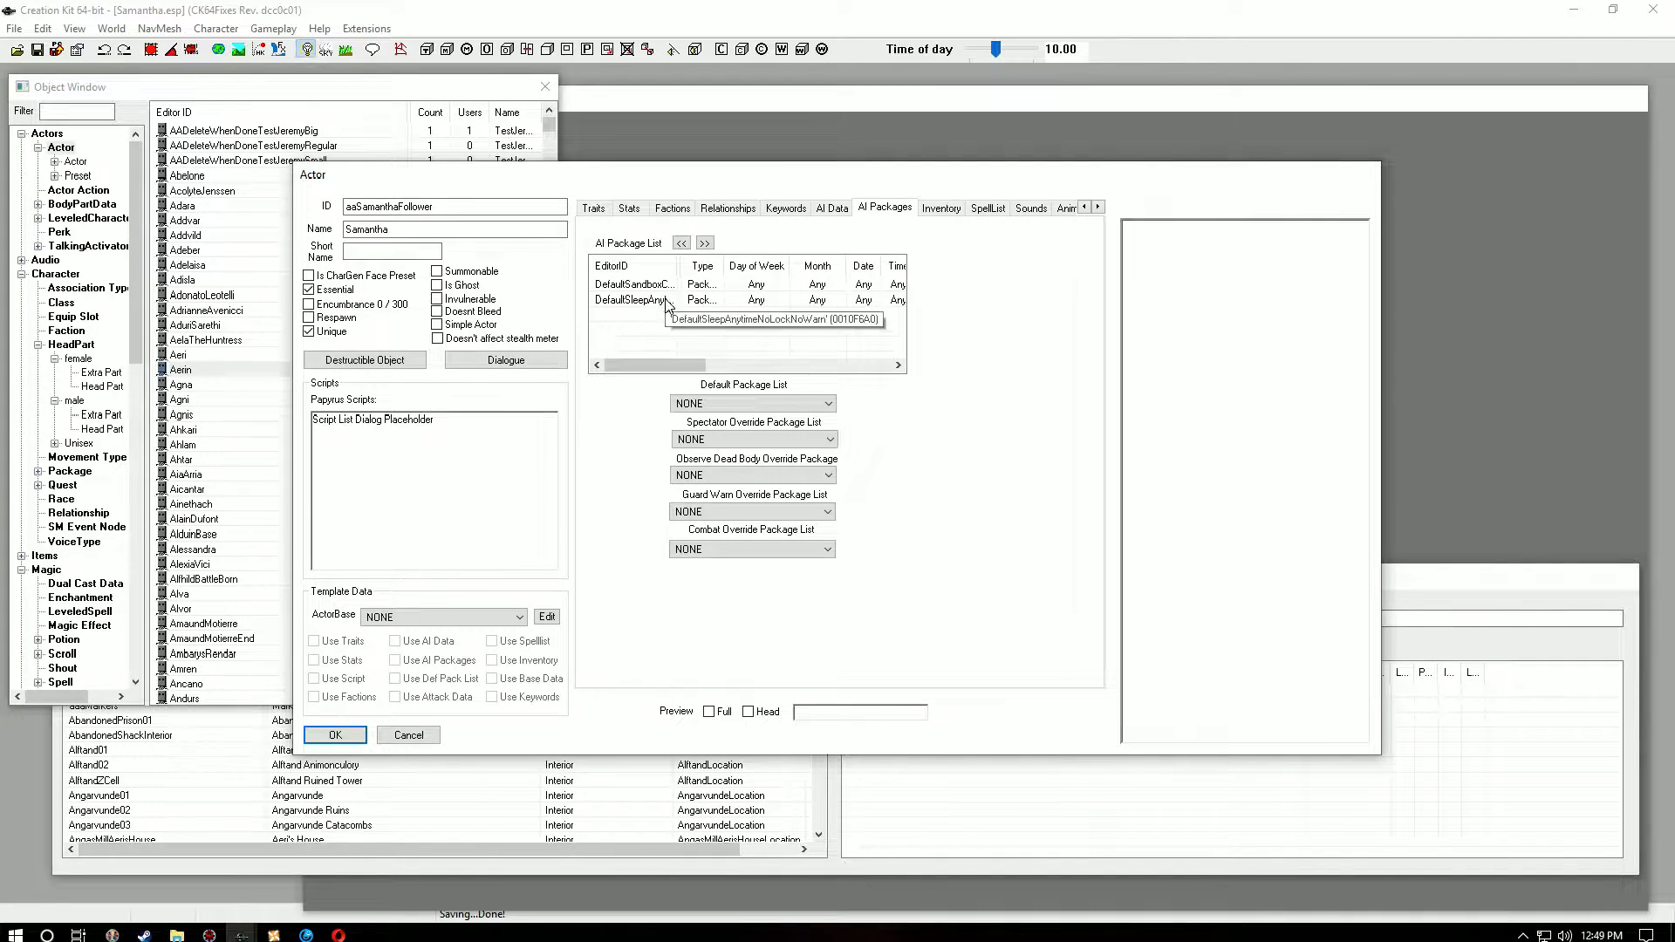
# Step: Set the actor's default outfit to FineClothesOutfit01Variant
pyautogui.click(940, 209)
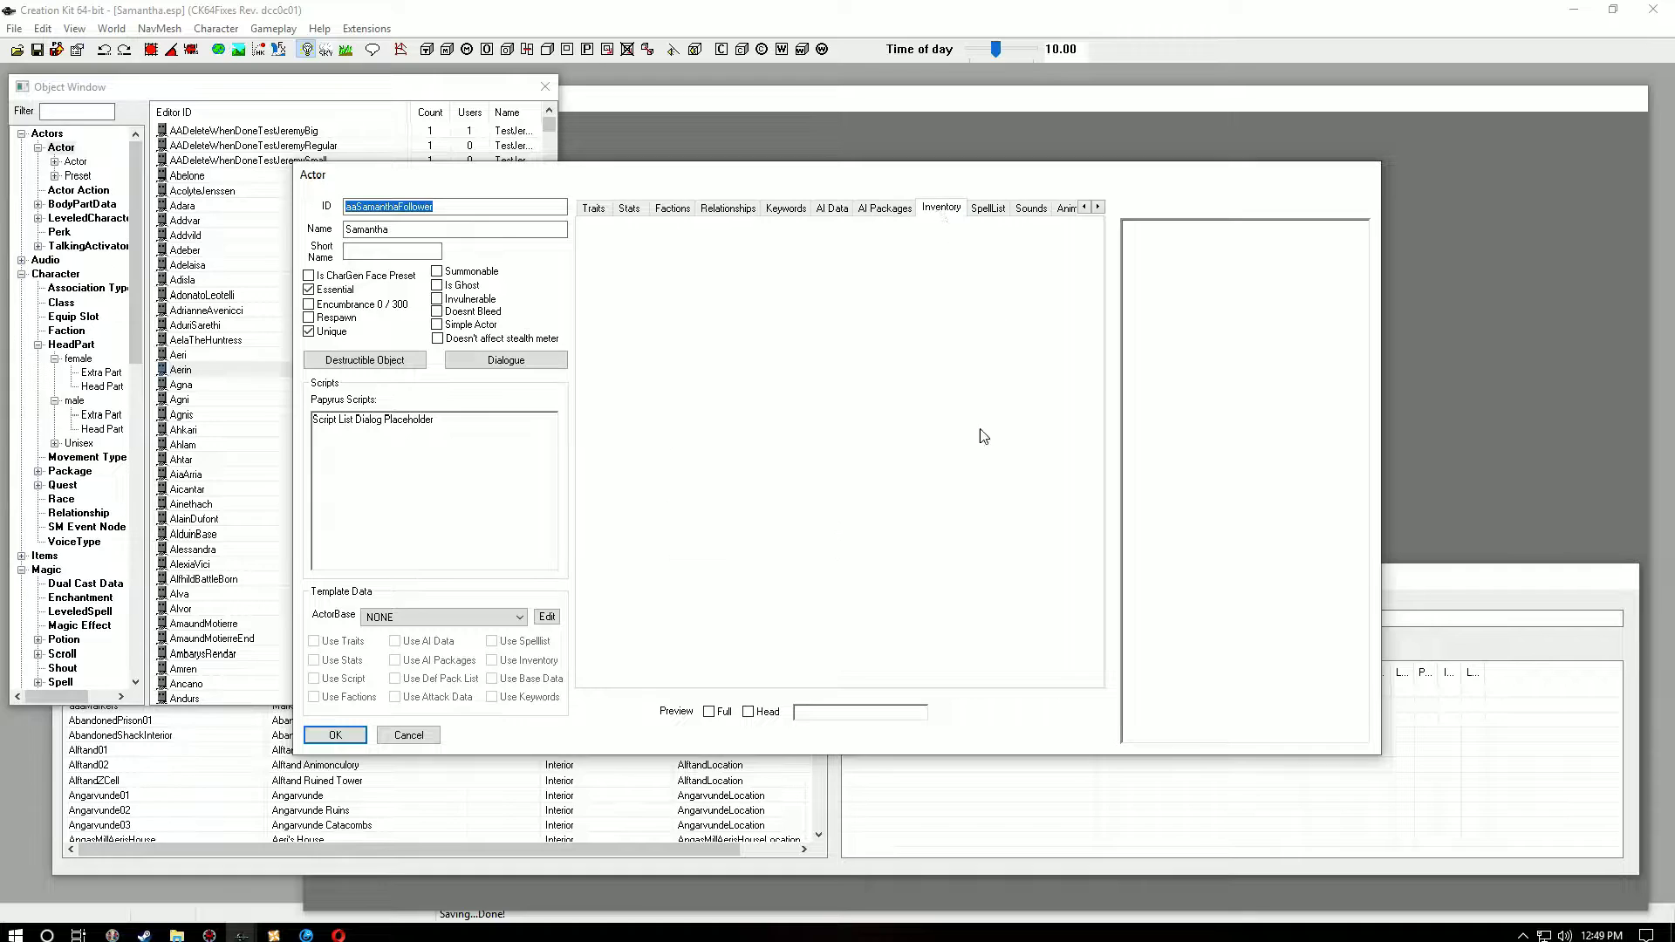
pyautogui.click(719, 245)
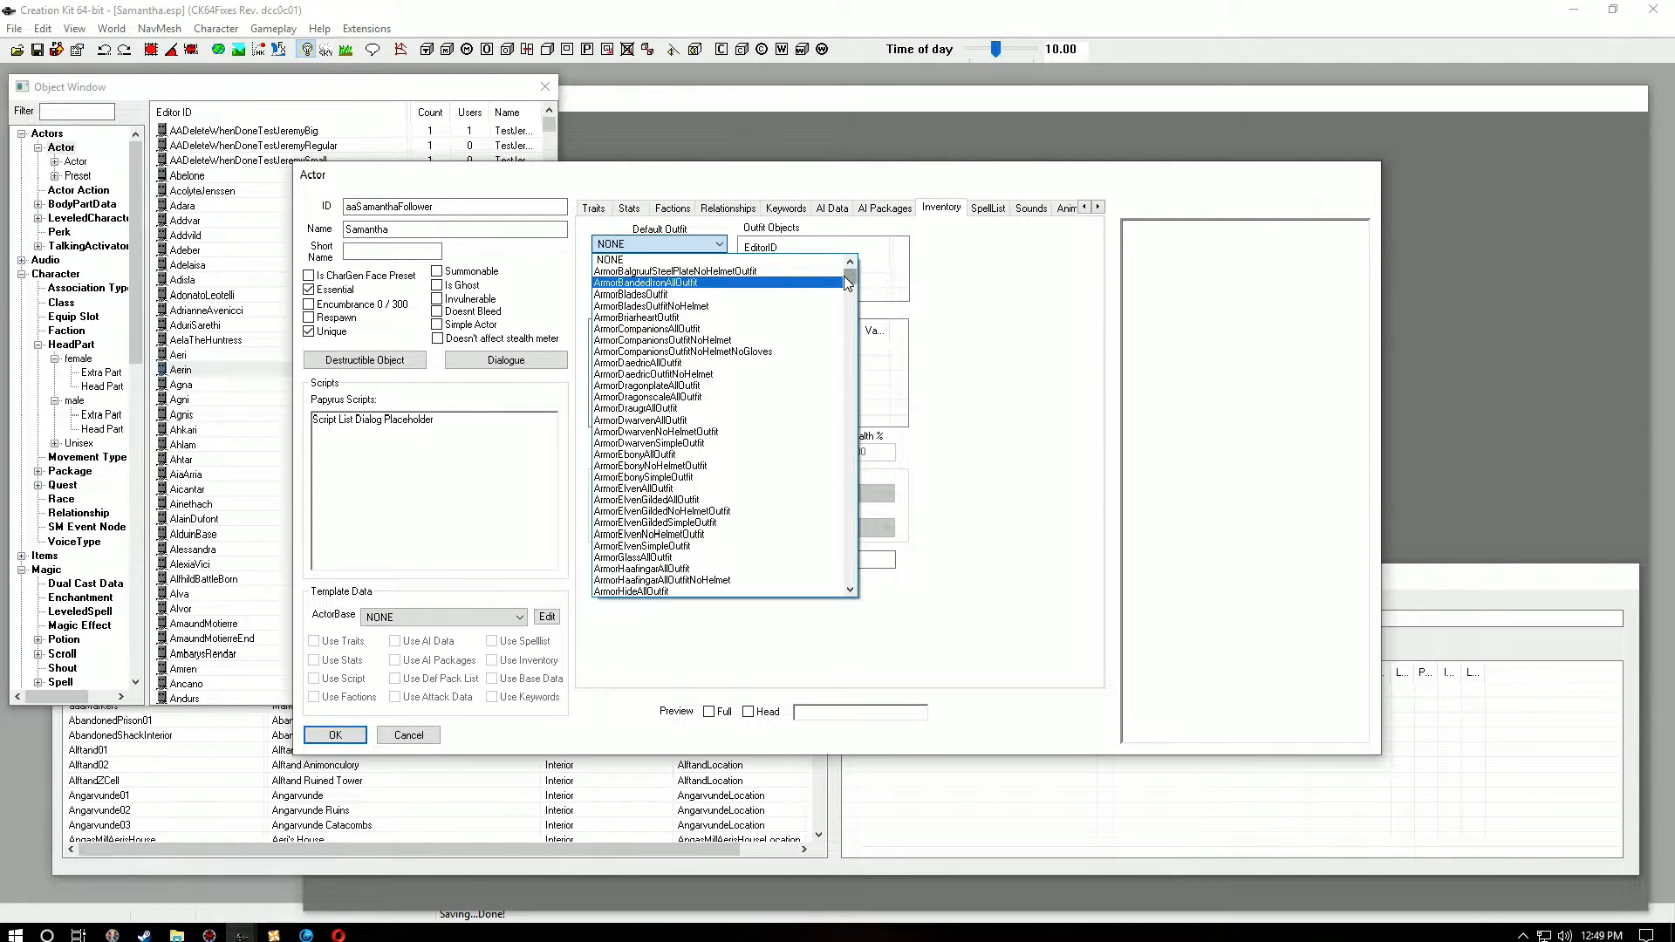
pyautogui.moveTo(845, 276); pyautogui.dragTo(877, 473)
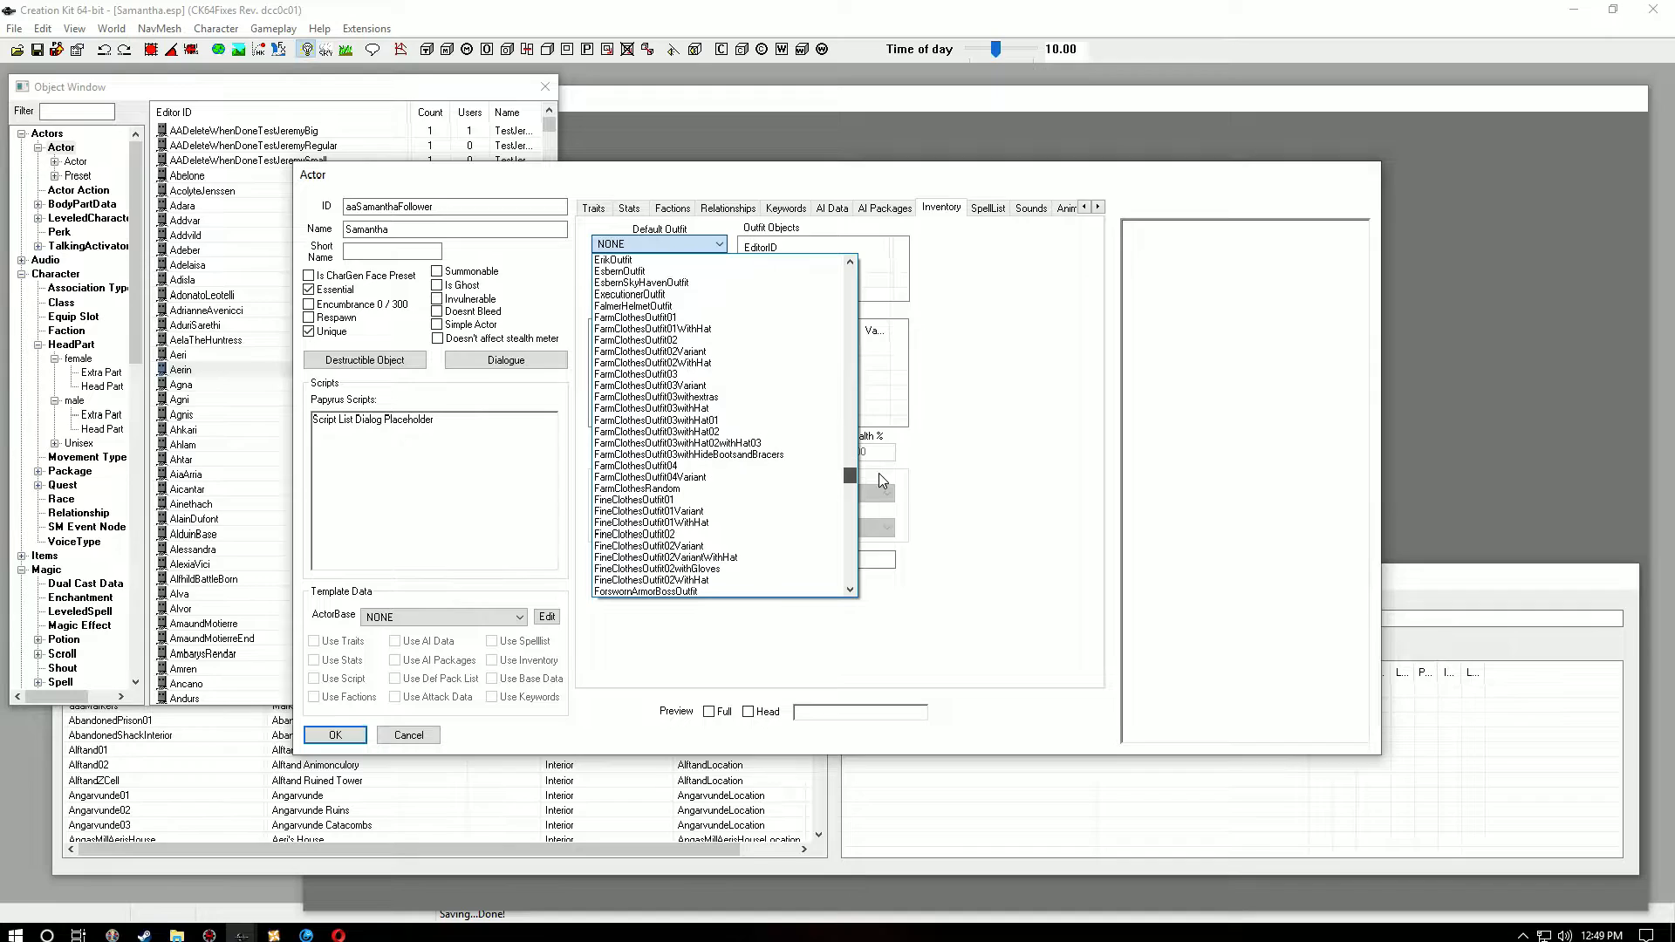
pyautogui.click(729, 512)
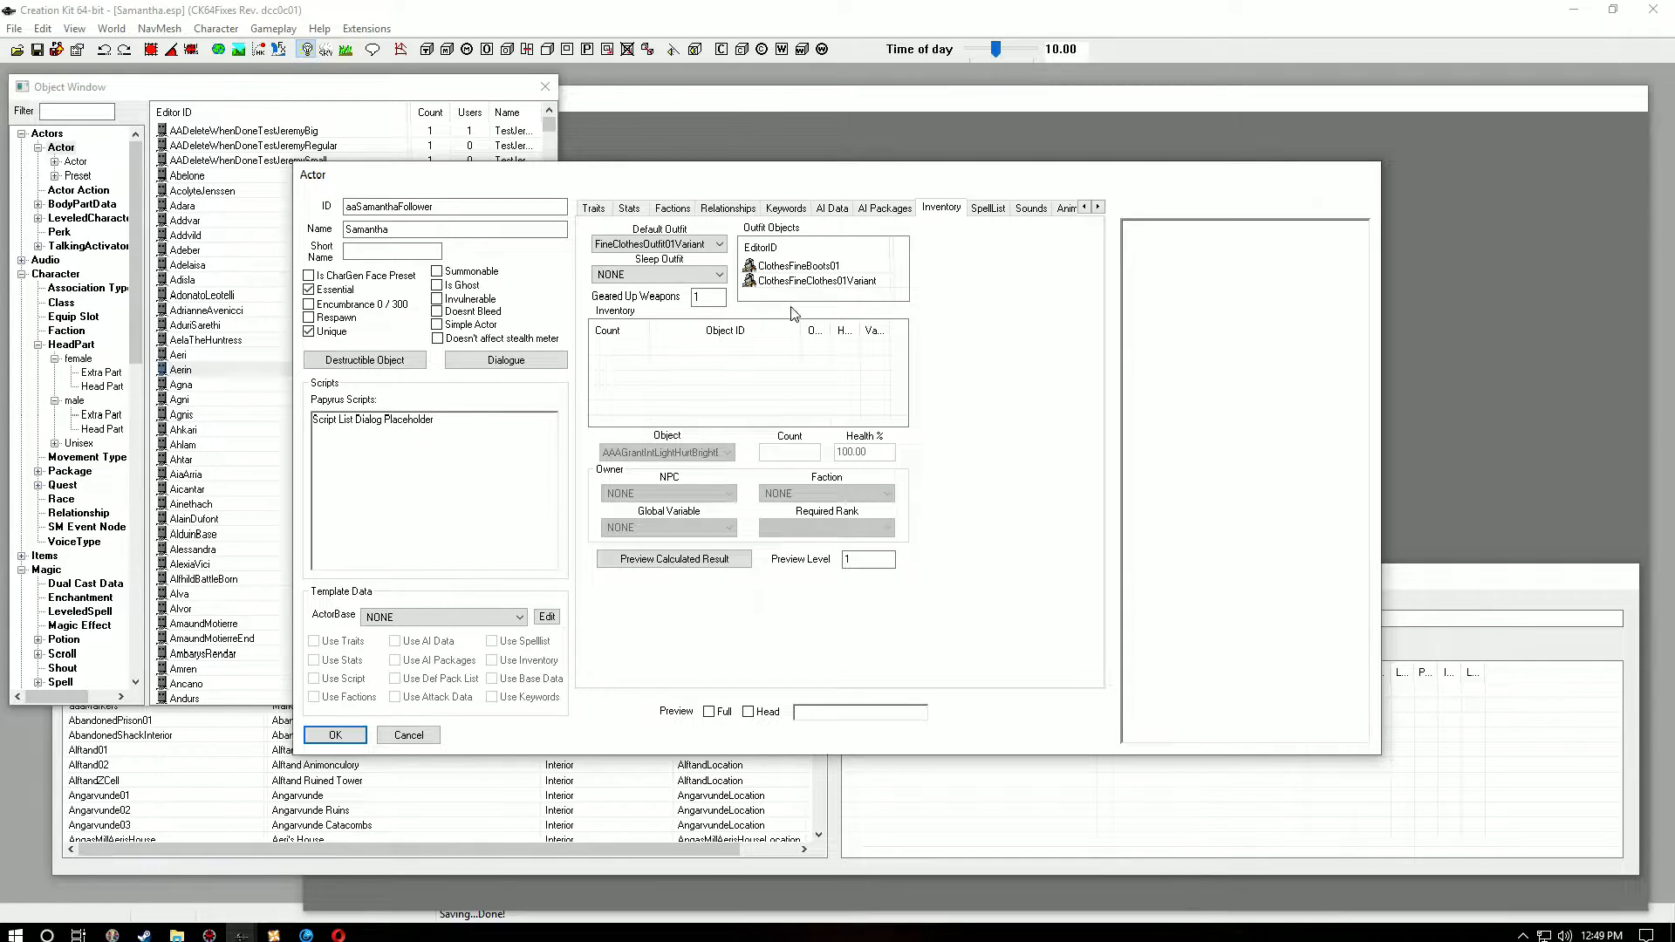
# Step: Add Gold001 to the actor's inventory with a count of 300
pyautogui.rightClick(700, 367)
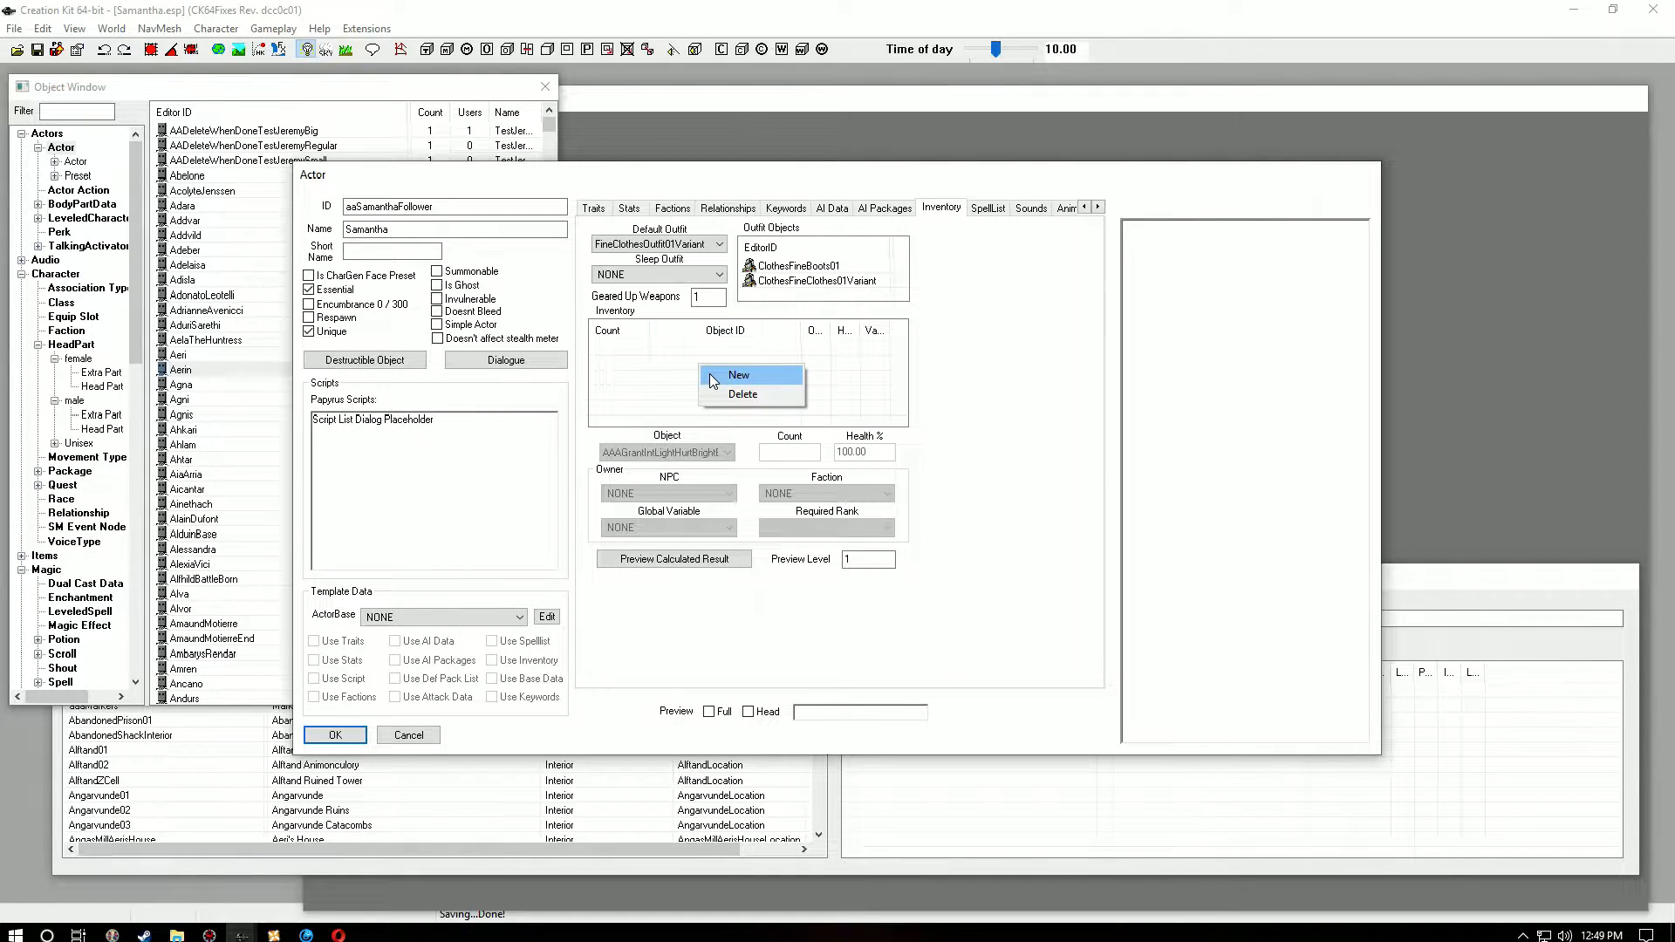
pyautogui.click(713, 376)
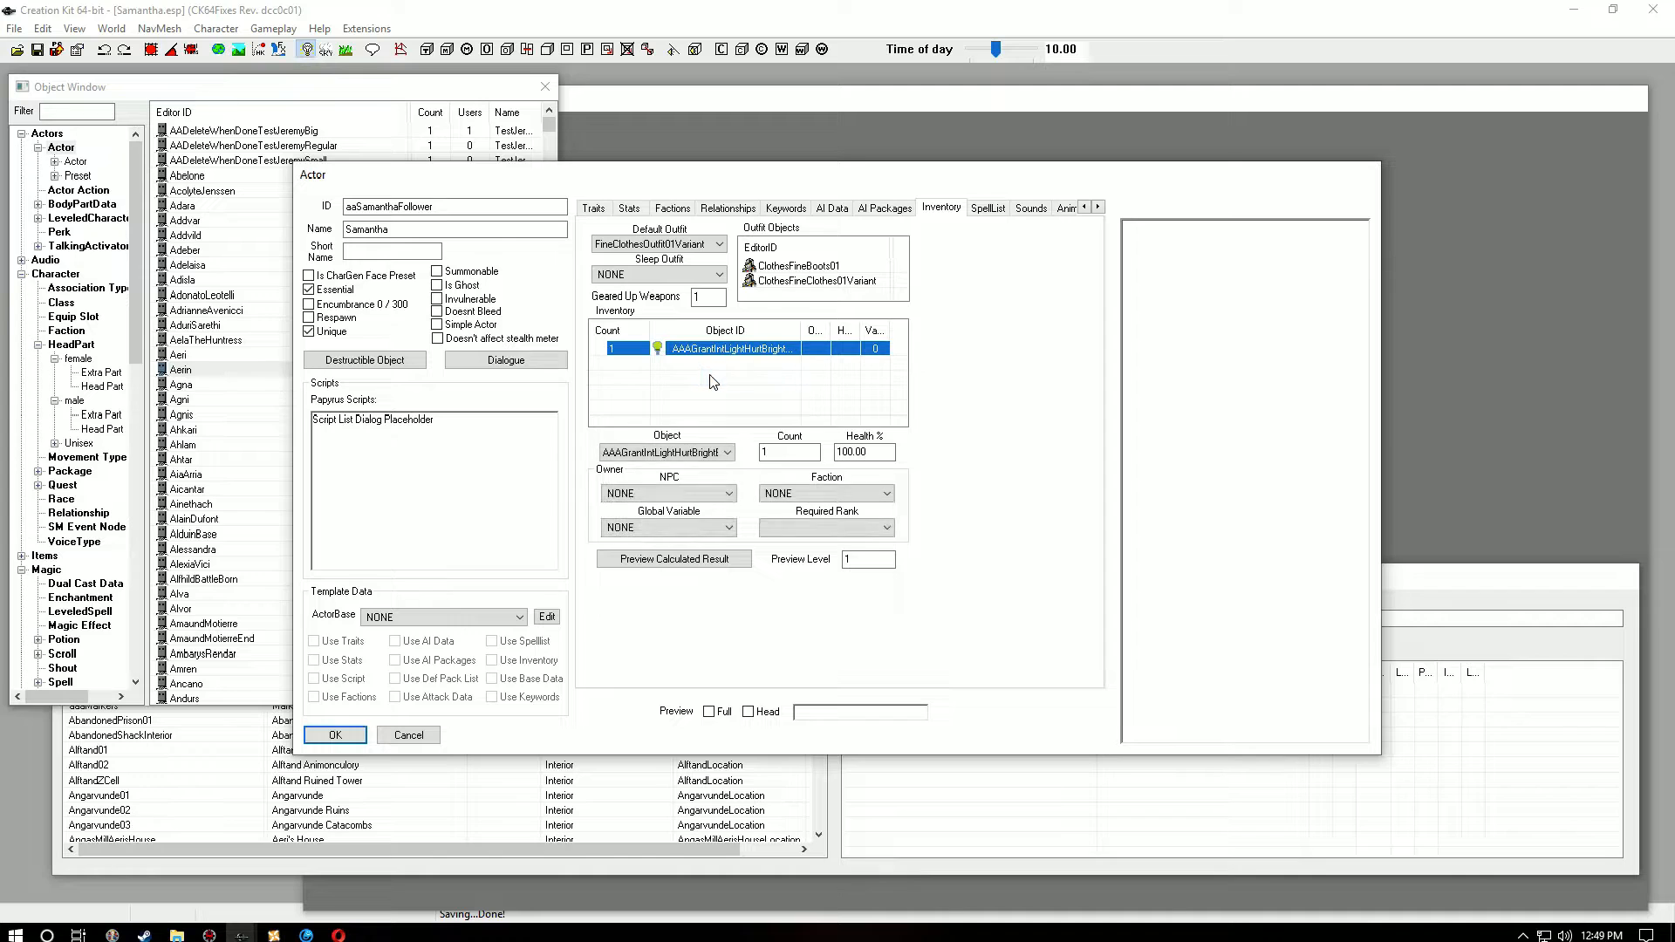
pyautogui.click(710, 455)
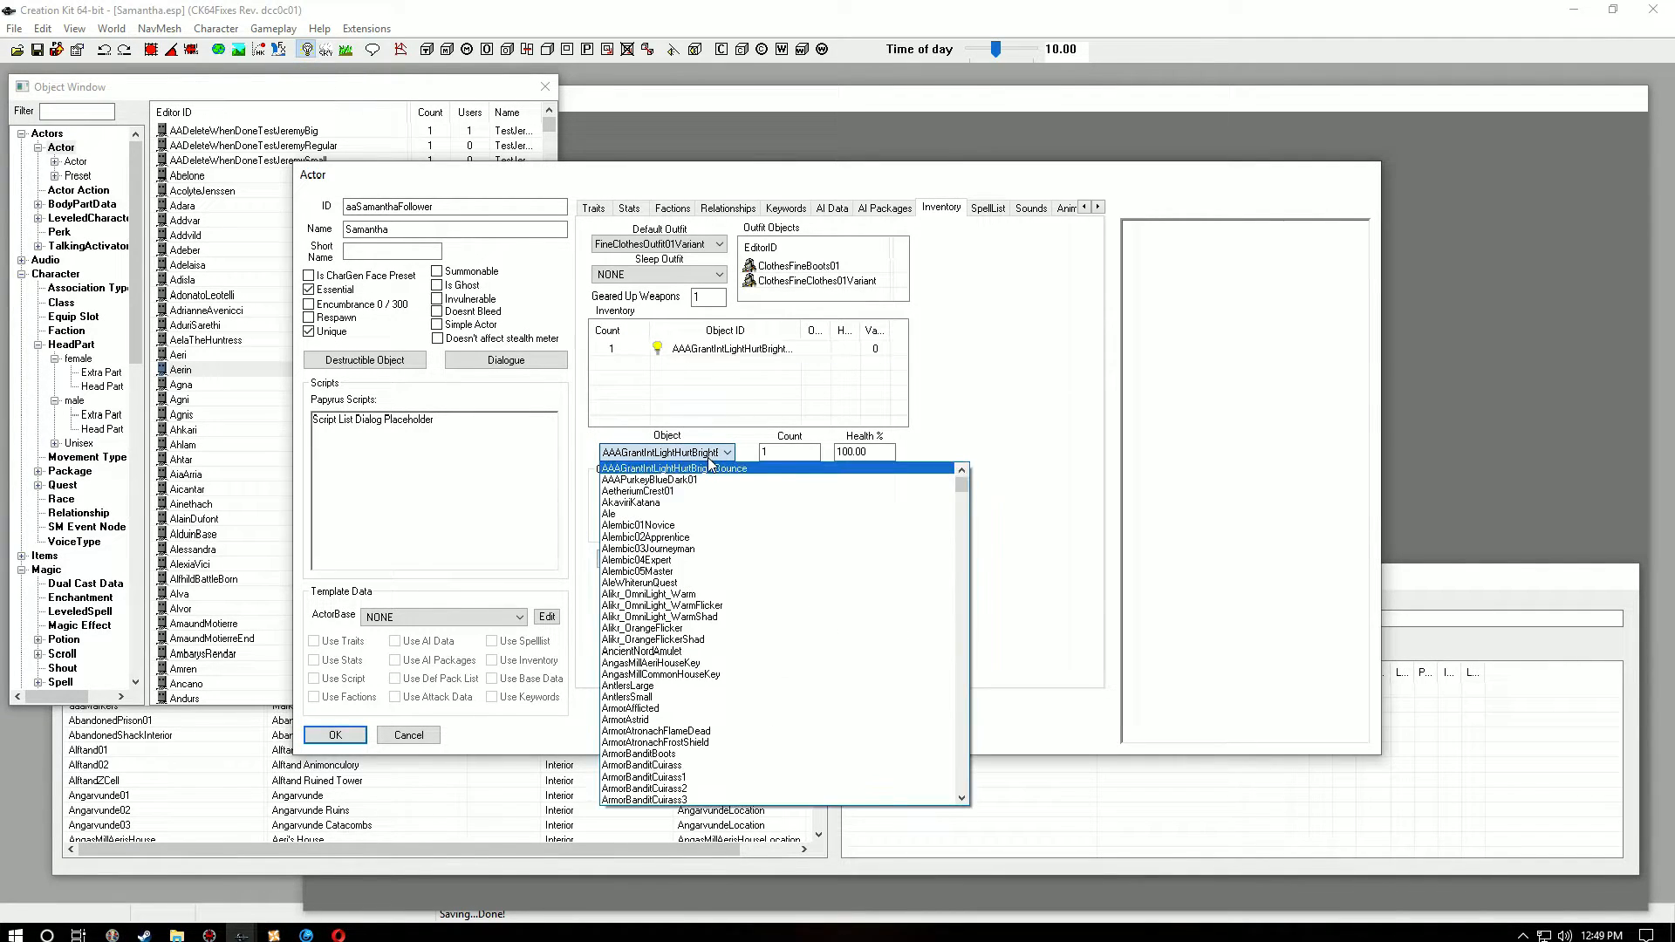
pyautogui.write('gold')
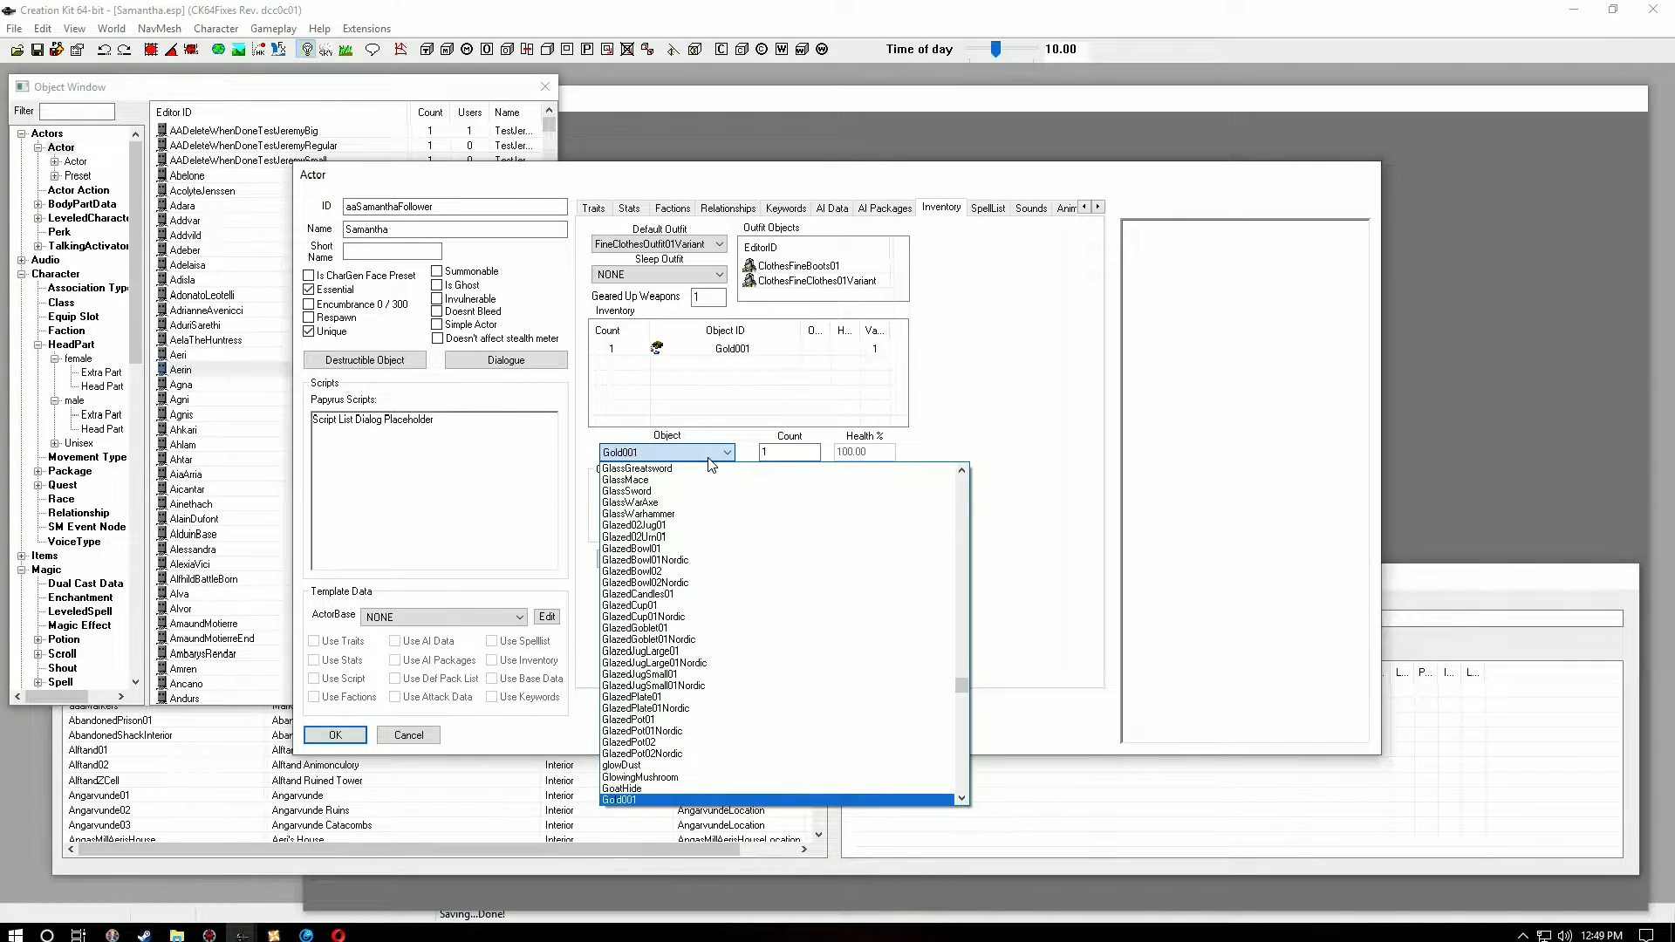
pyautogui.click(660, 809)
pyautogui.click(737, 403)
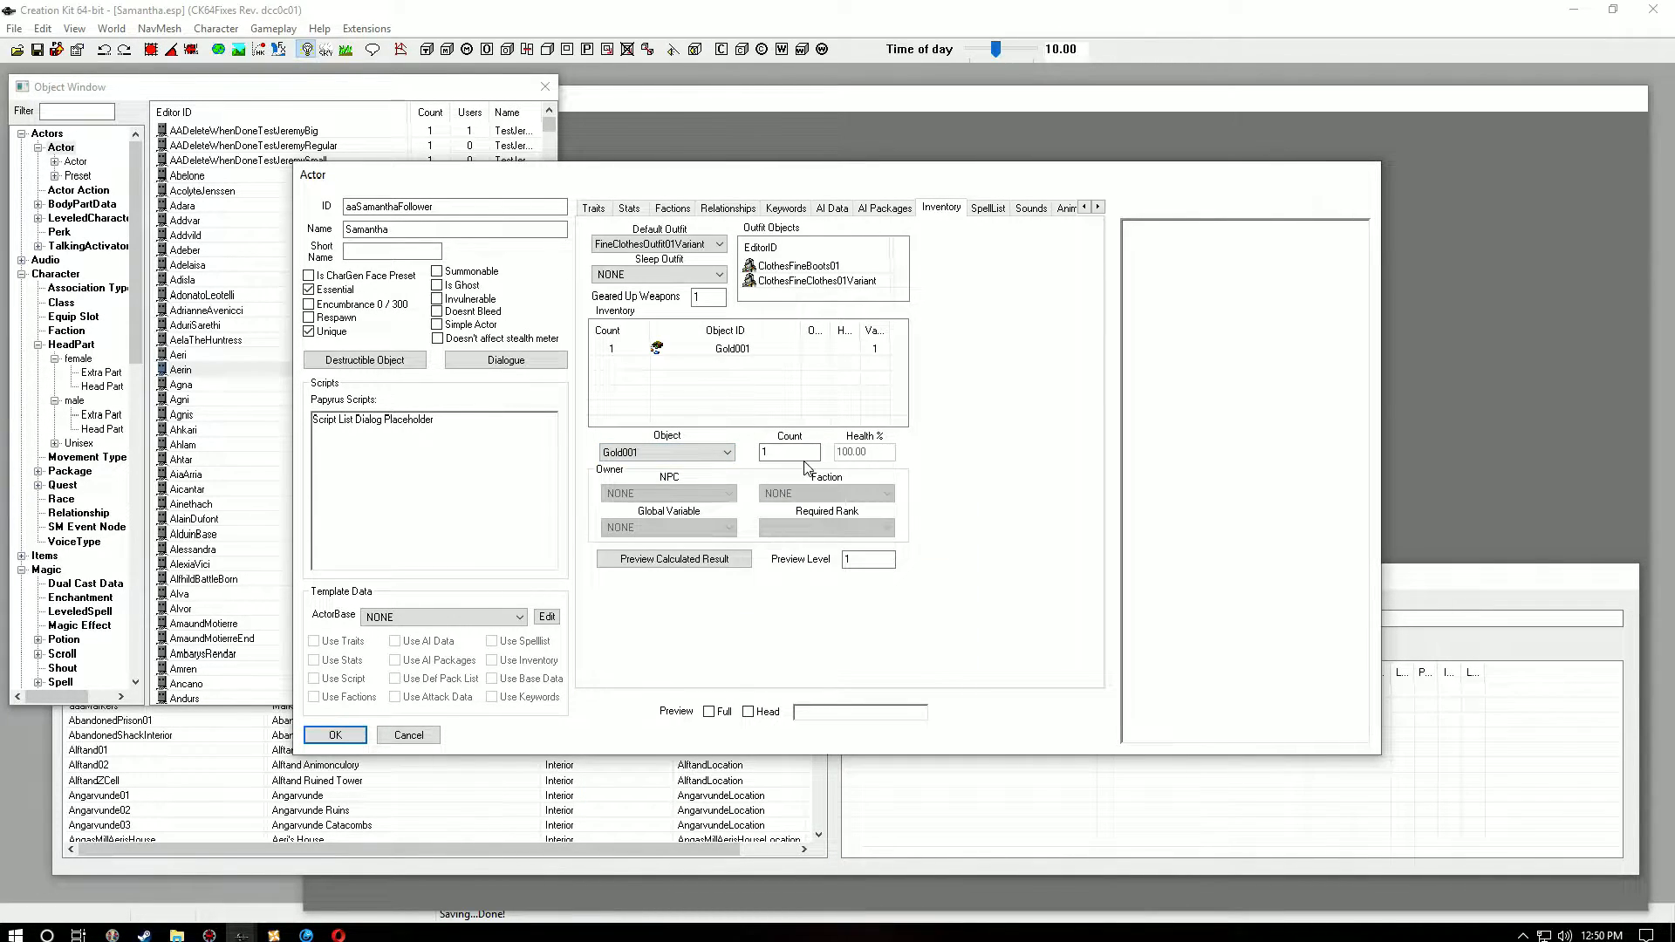
pyautogui.moveTo(783, 453); pyautogui.dragTo(654, 461)
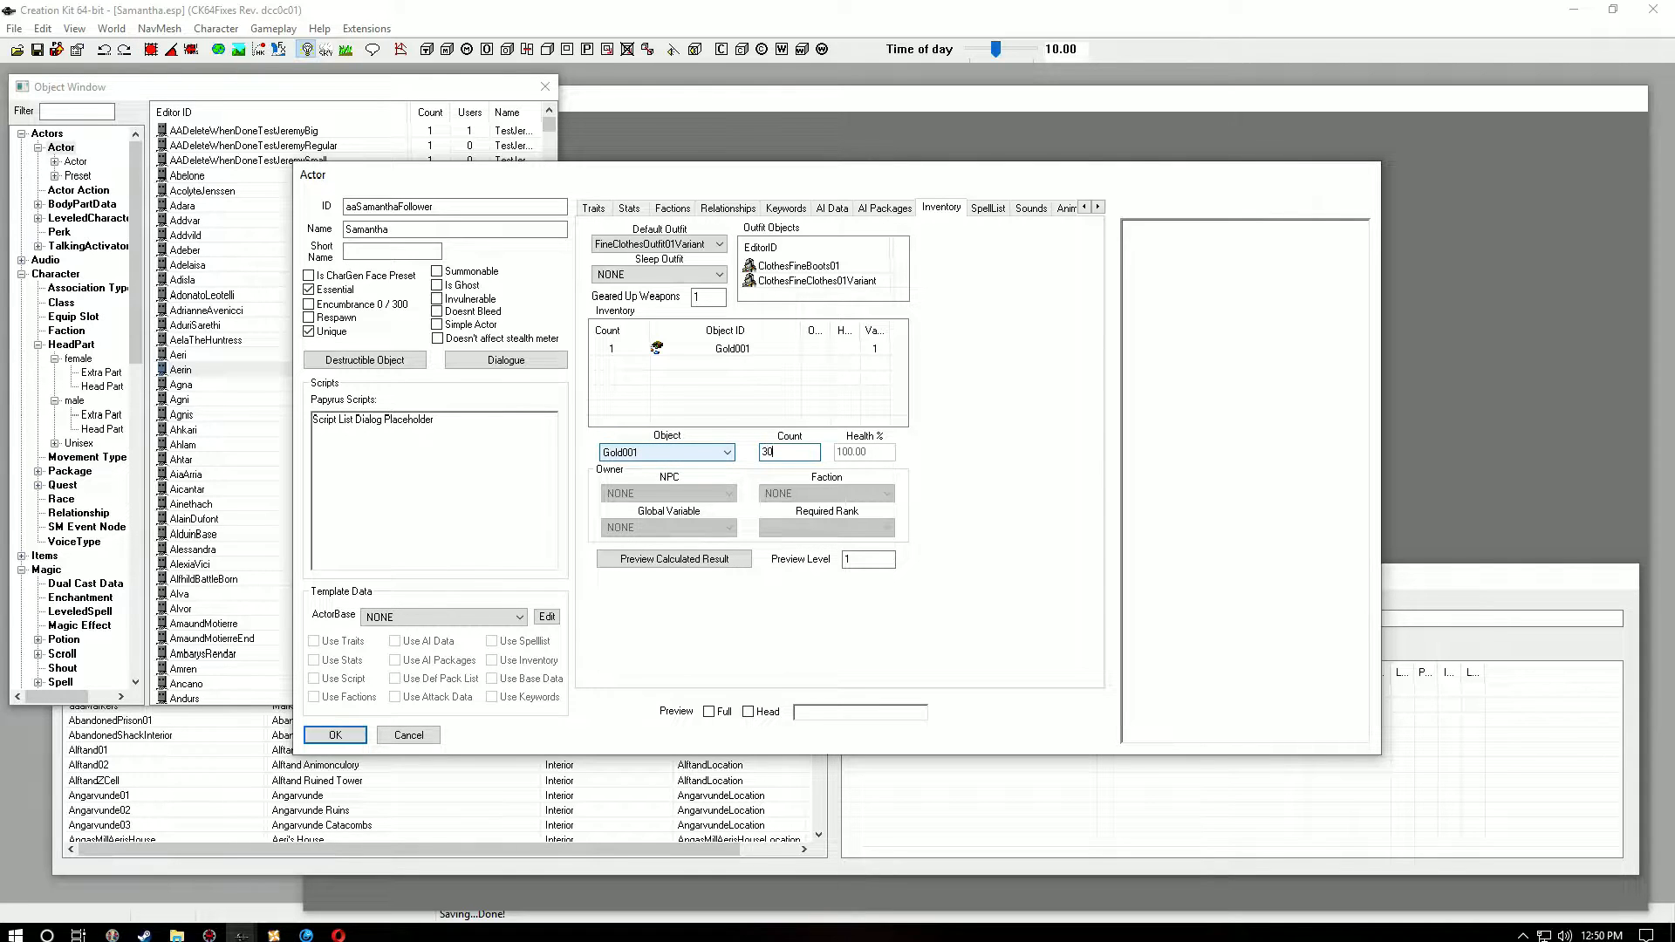
pyautogui.click(704, 386)
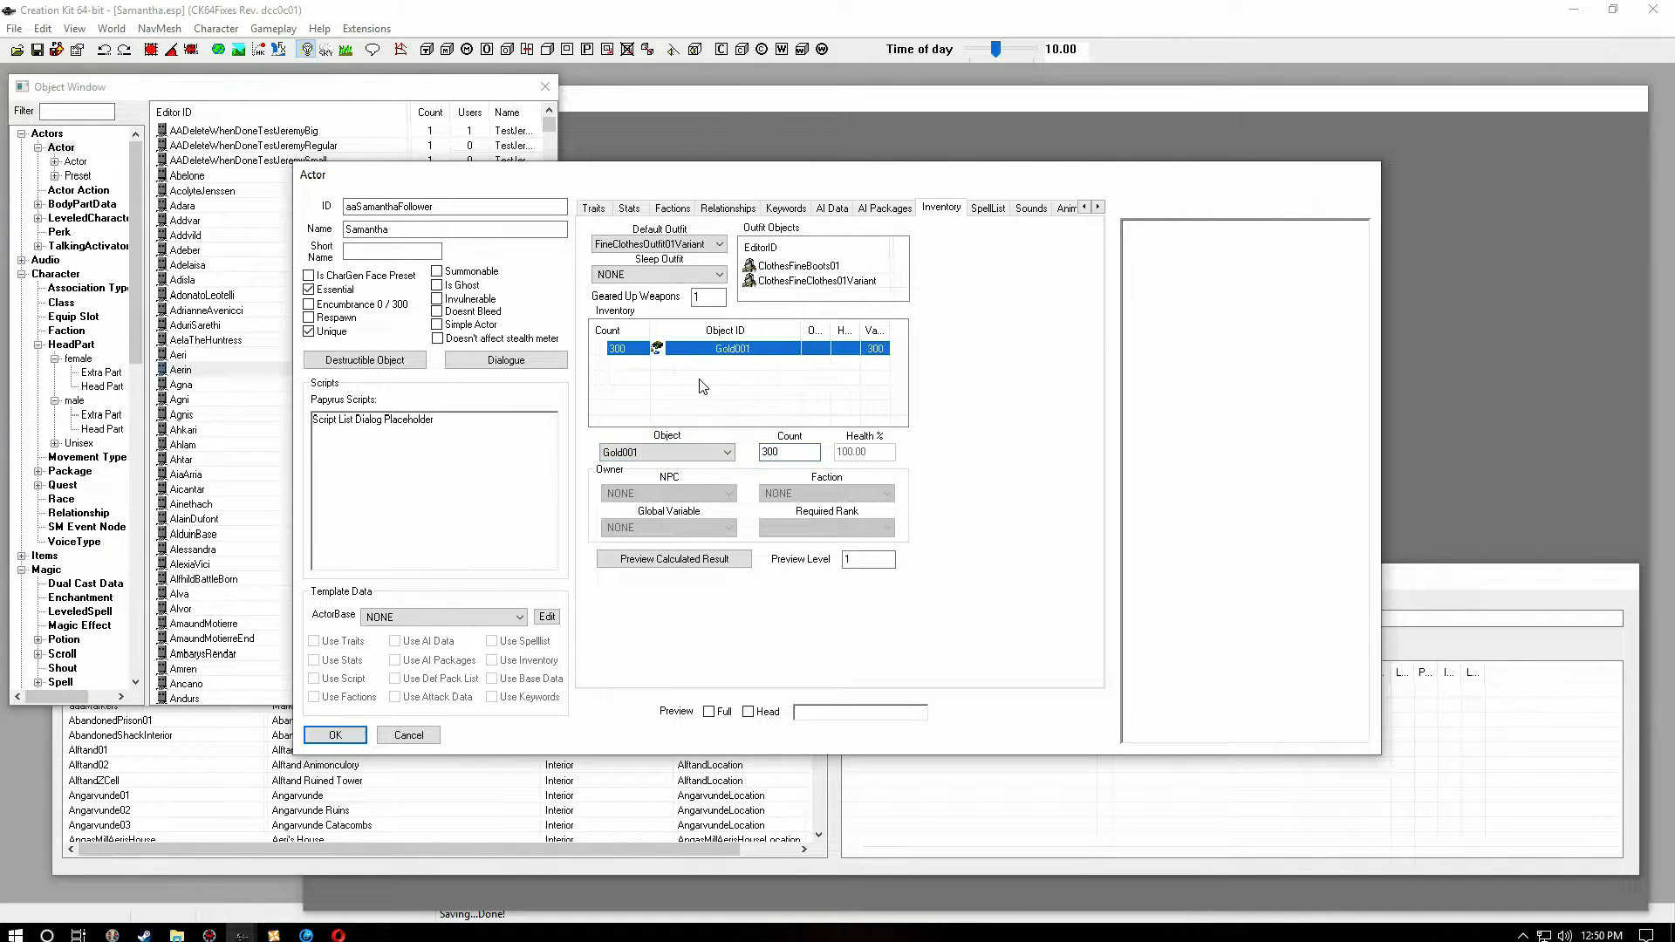
# Step: Add a new entry to the actor's inventory and set its object to EbonyDagger
pyautogui.rightClick(703, 386)
pyautogui.click(729, 394)
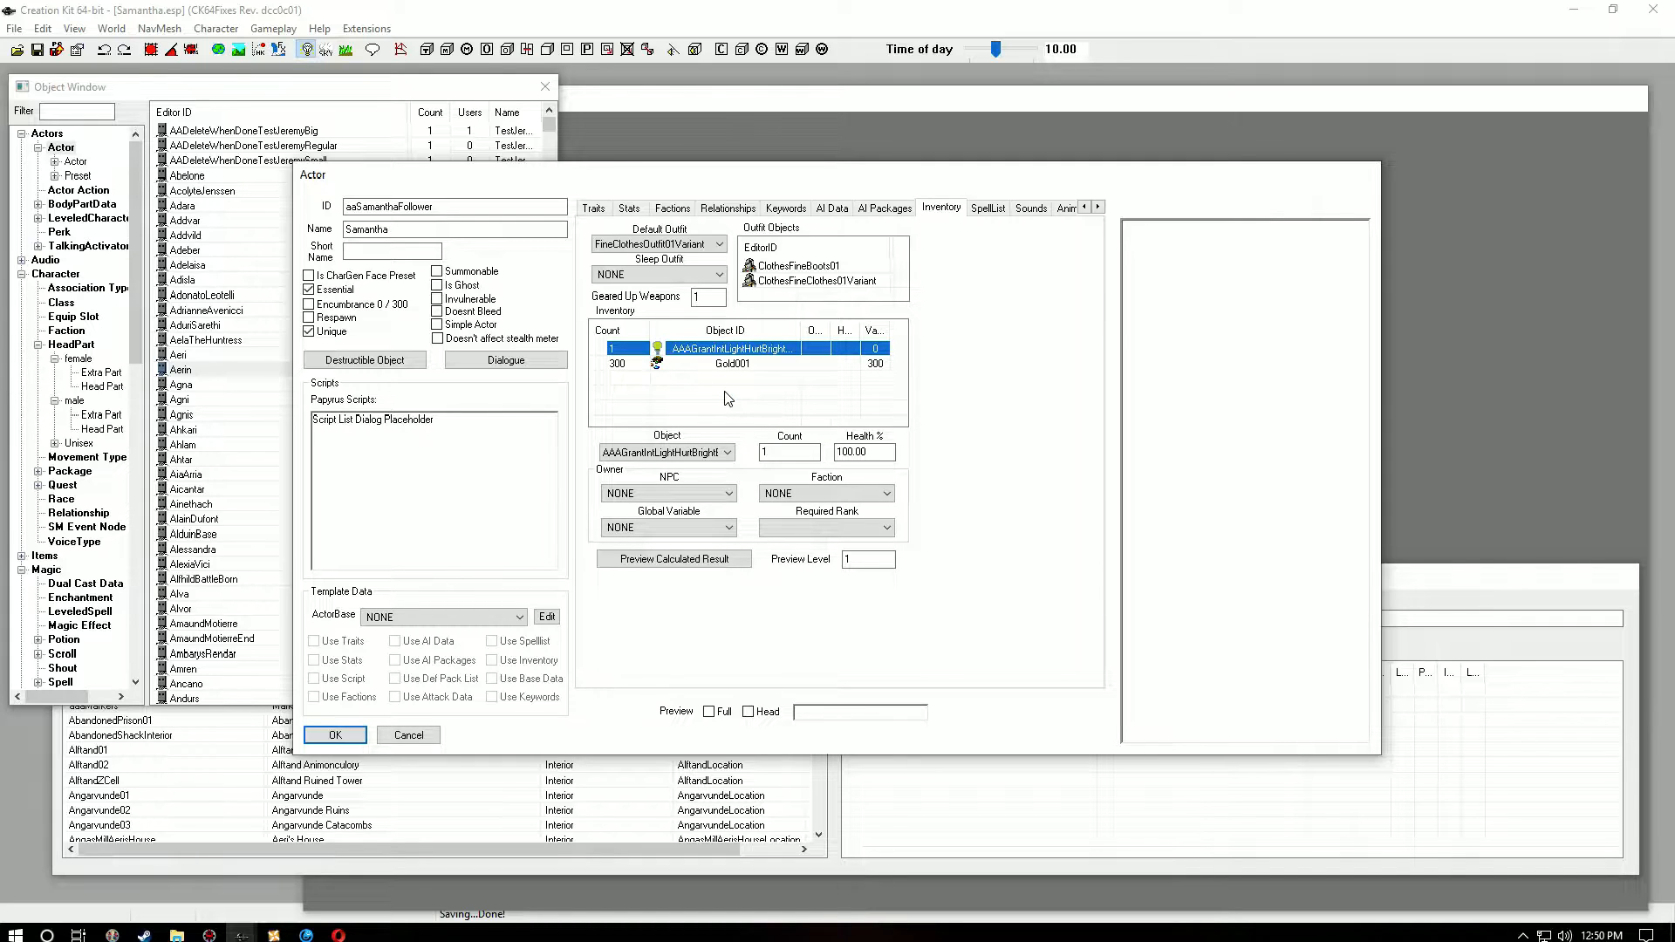
pyautogui.click(681, 455)
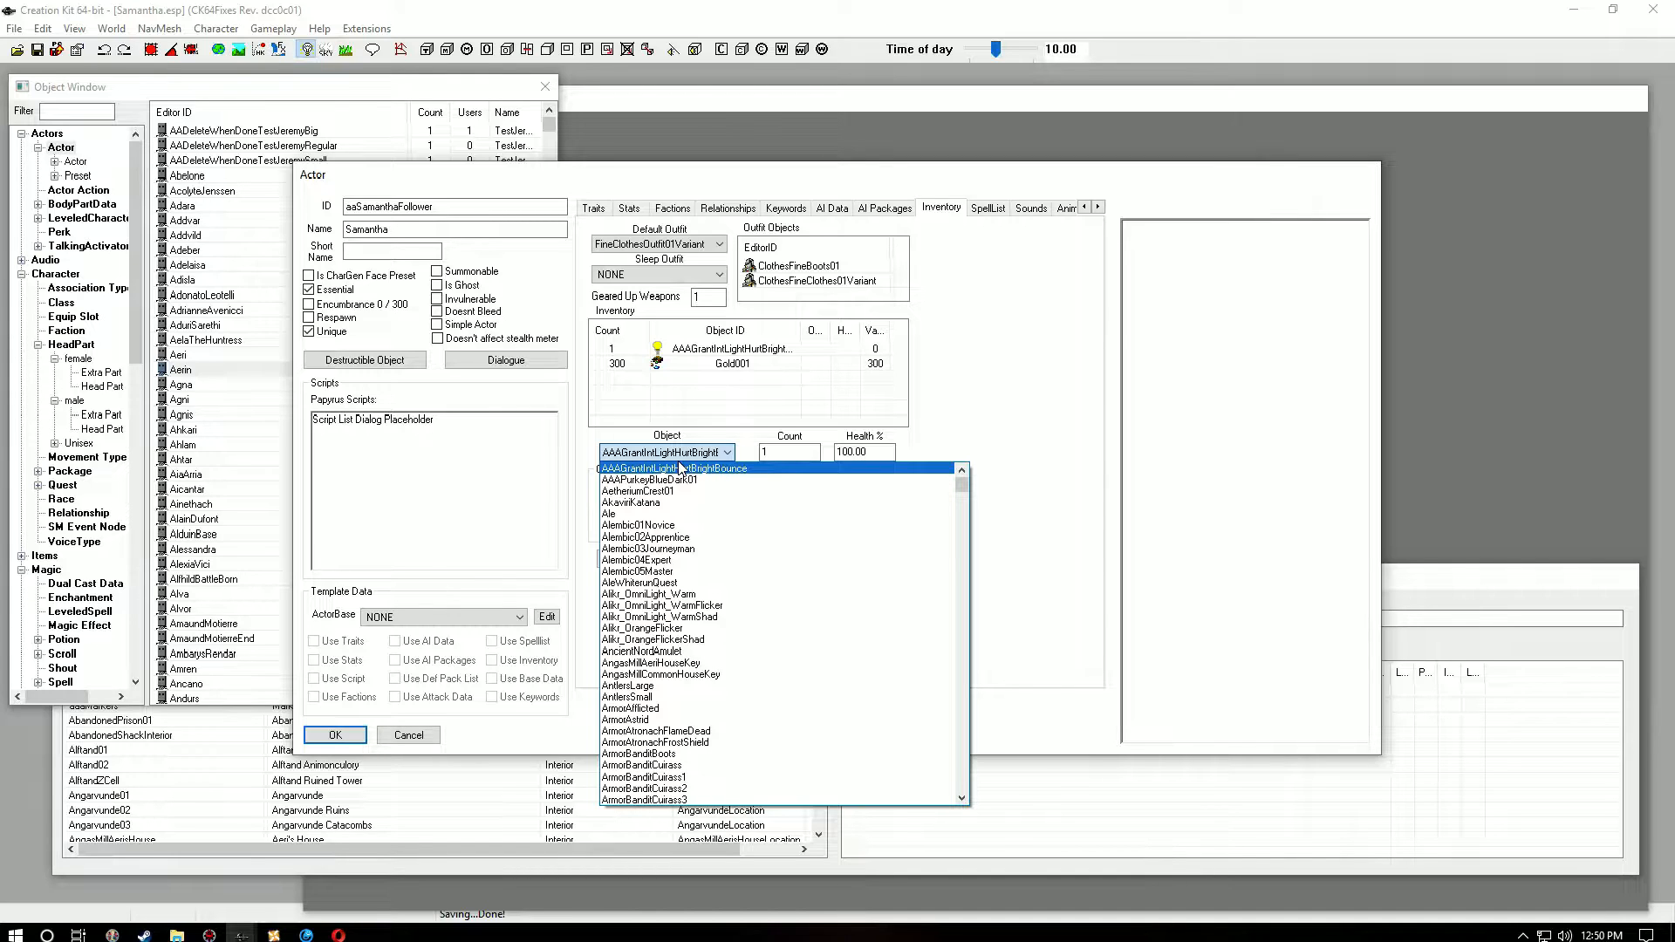
pyautogui.write('eb')
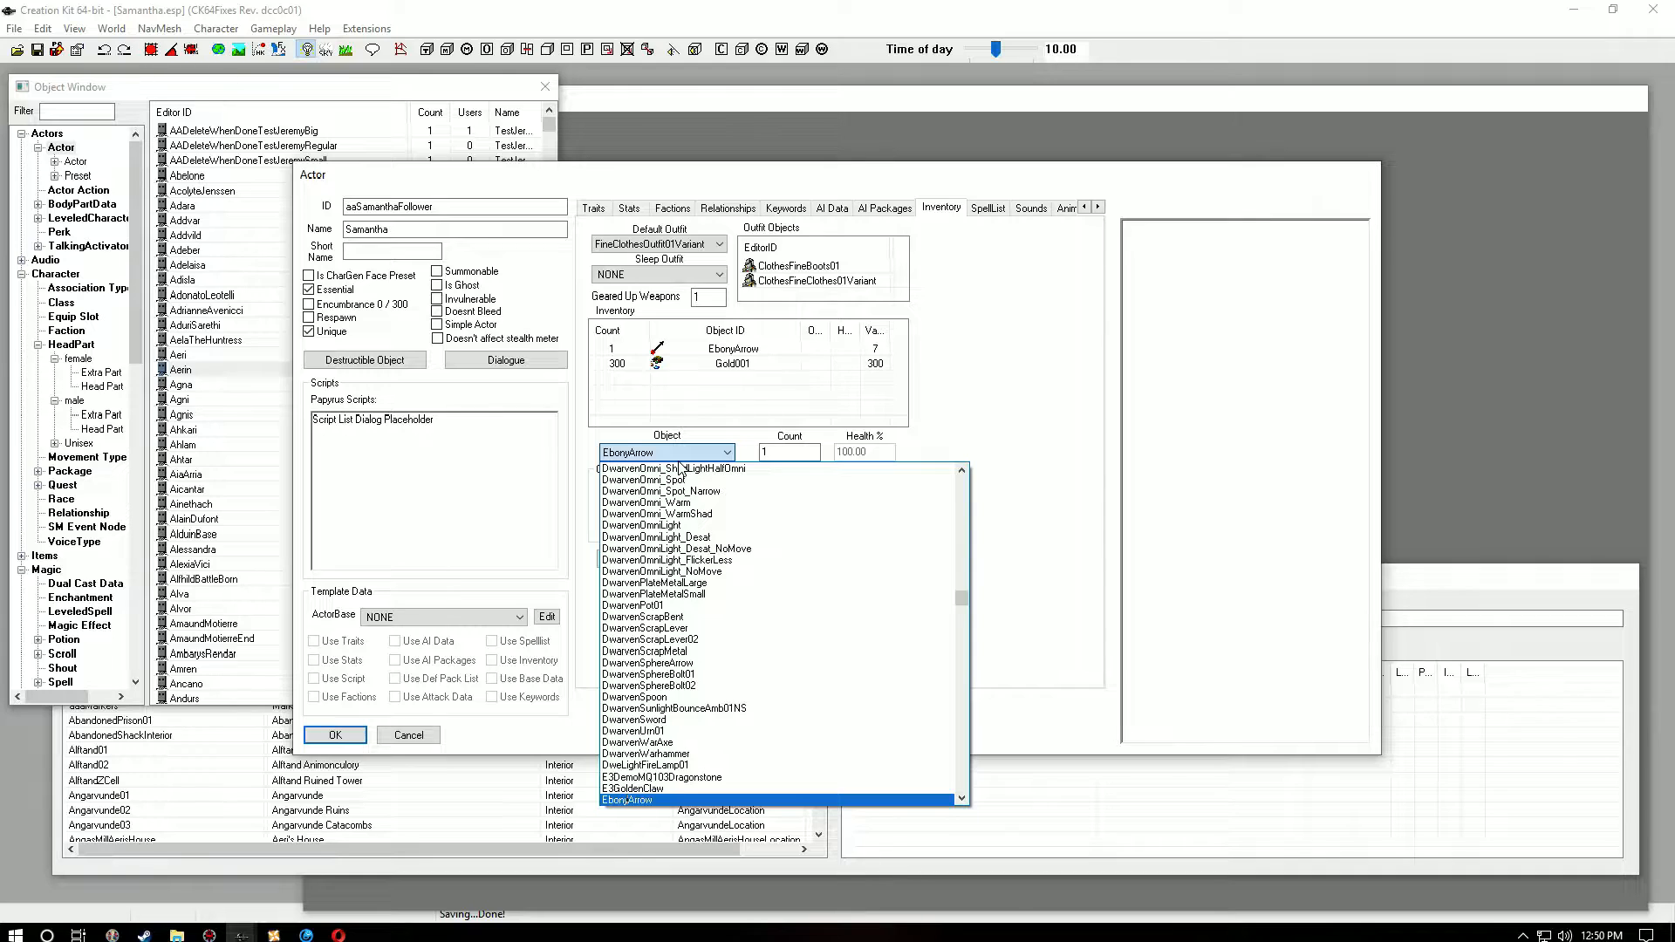
pyautogui.scroll(-4, 667, 506)
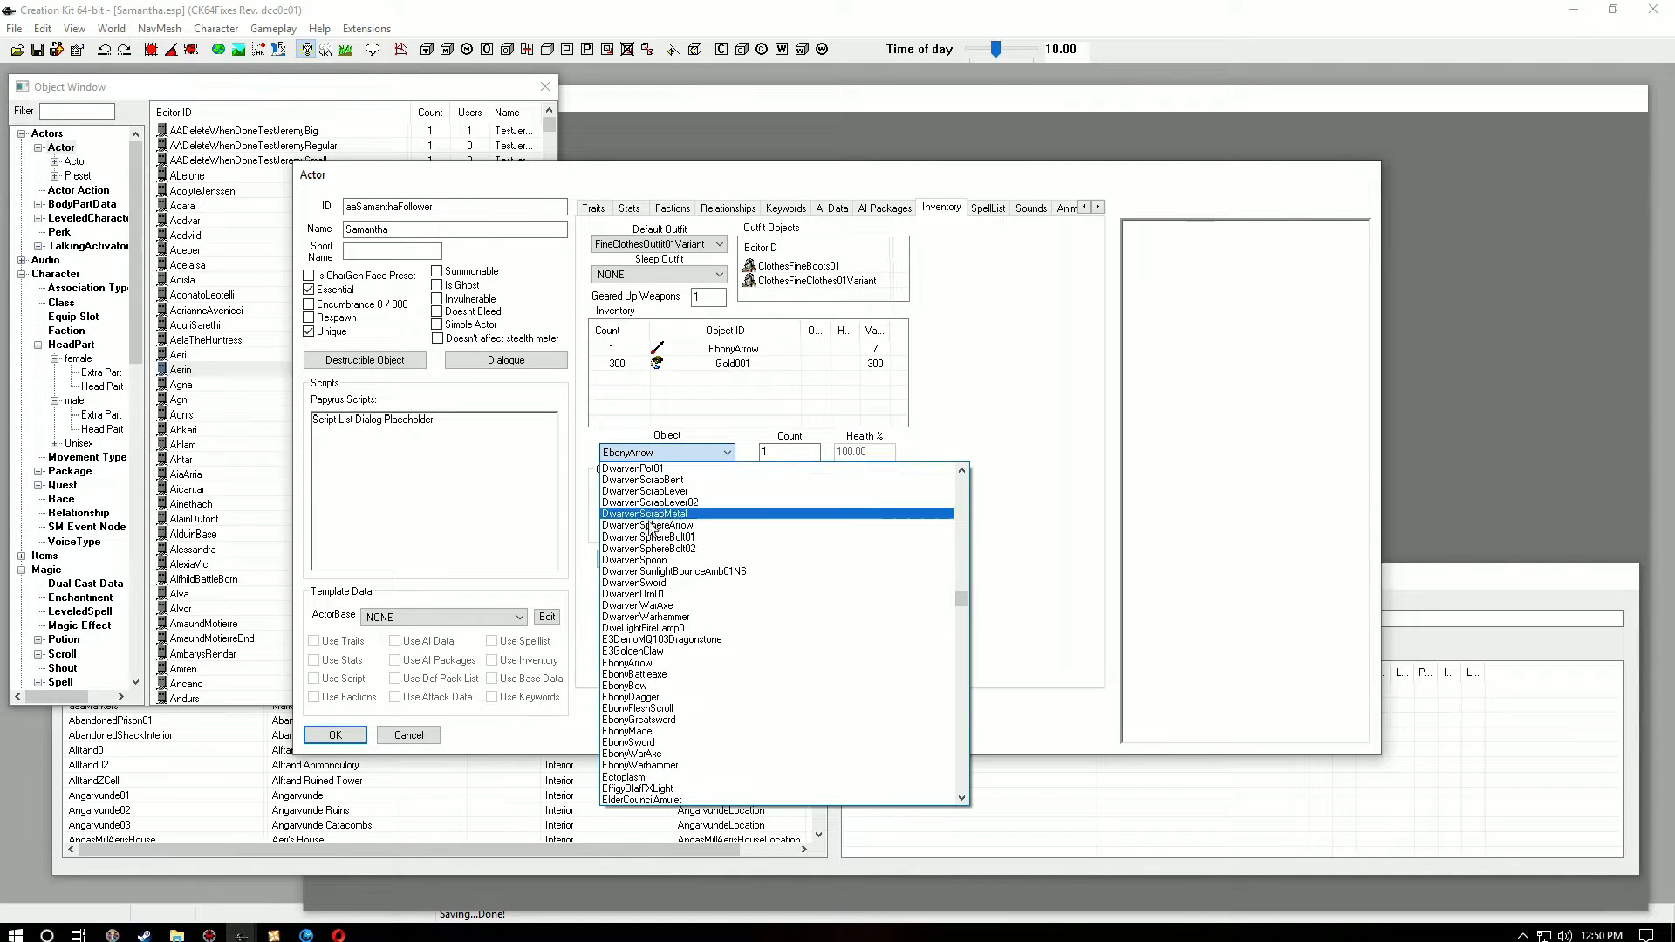
pyautogui.click(659, 697)
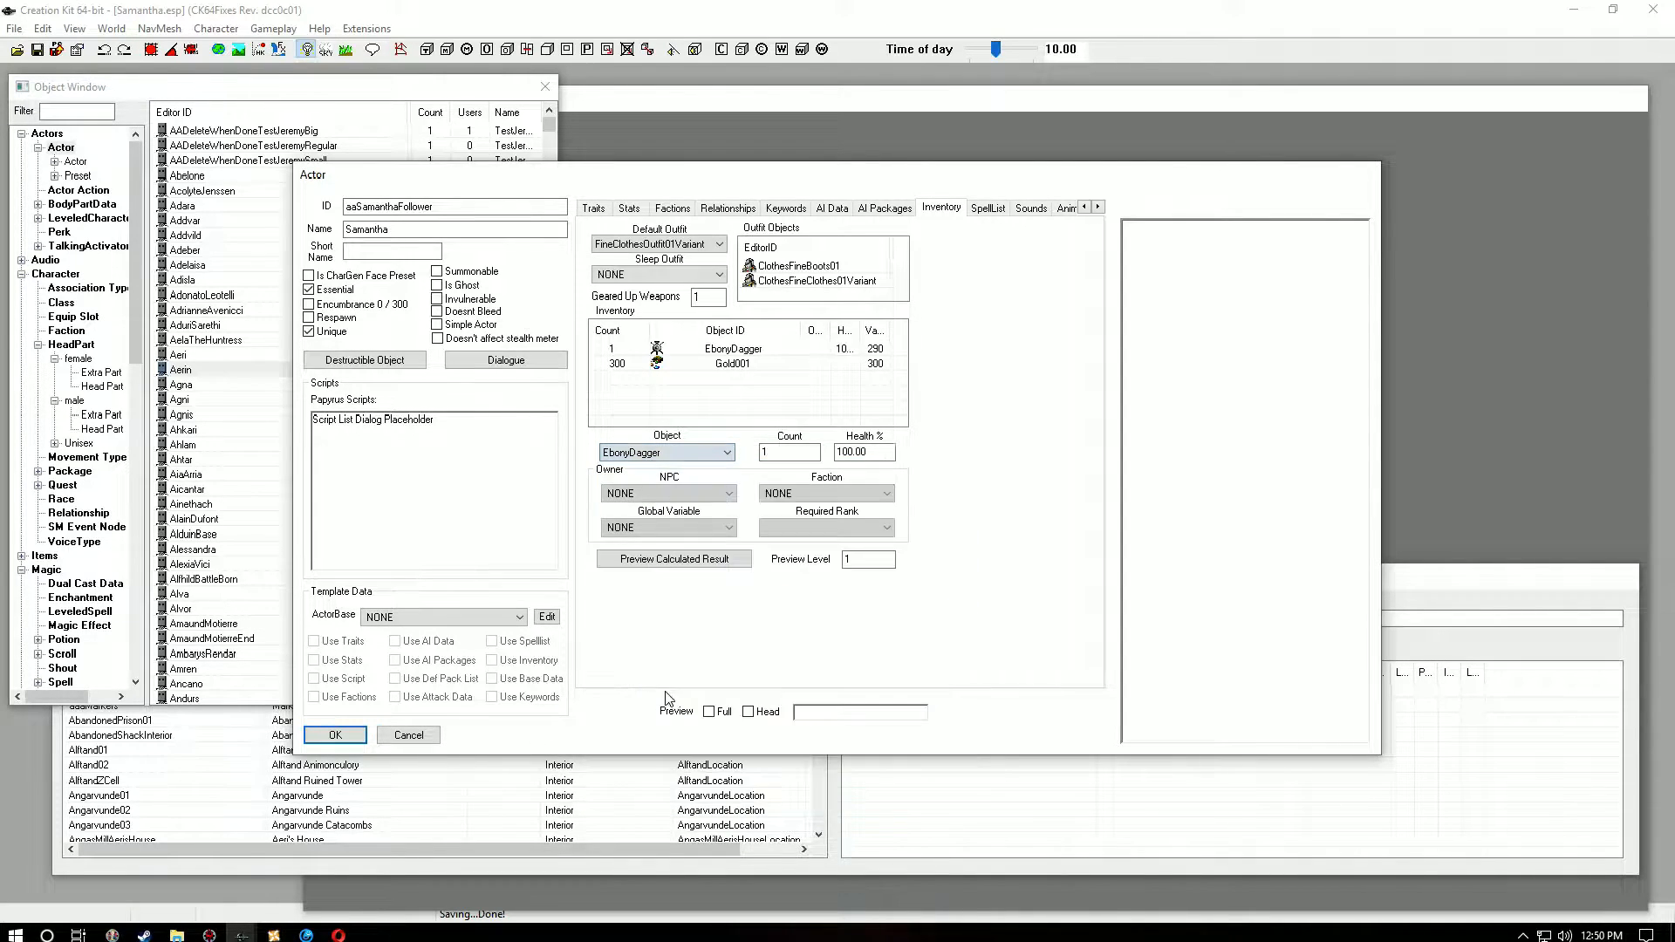
# Step: Add a new entry to the actor's inventory and set its object to ArmorIronCuirass
pyautogui.rightClick(722, 385)
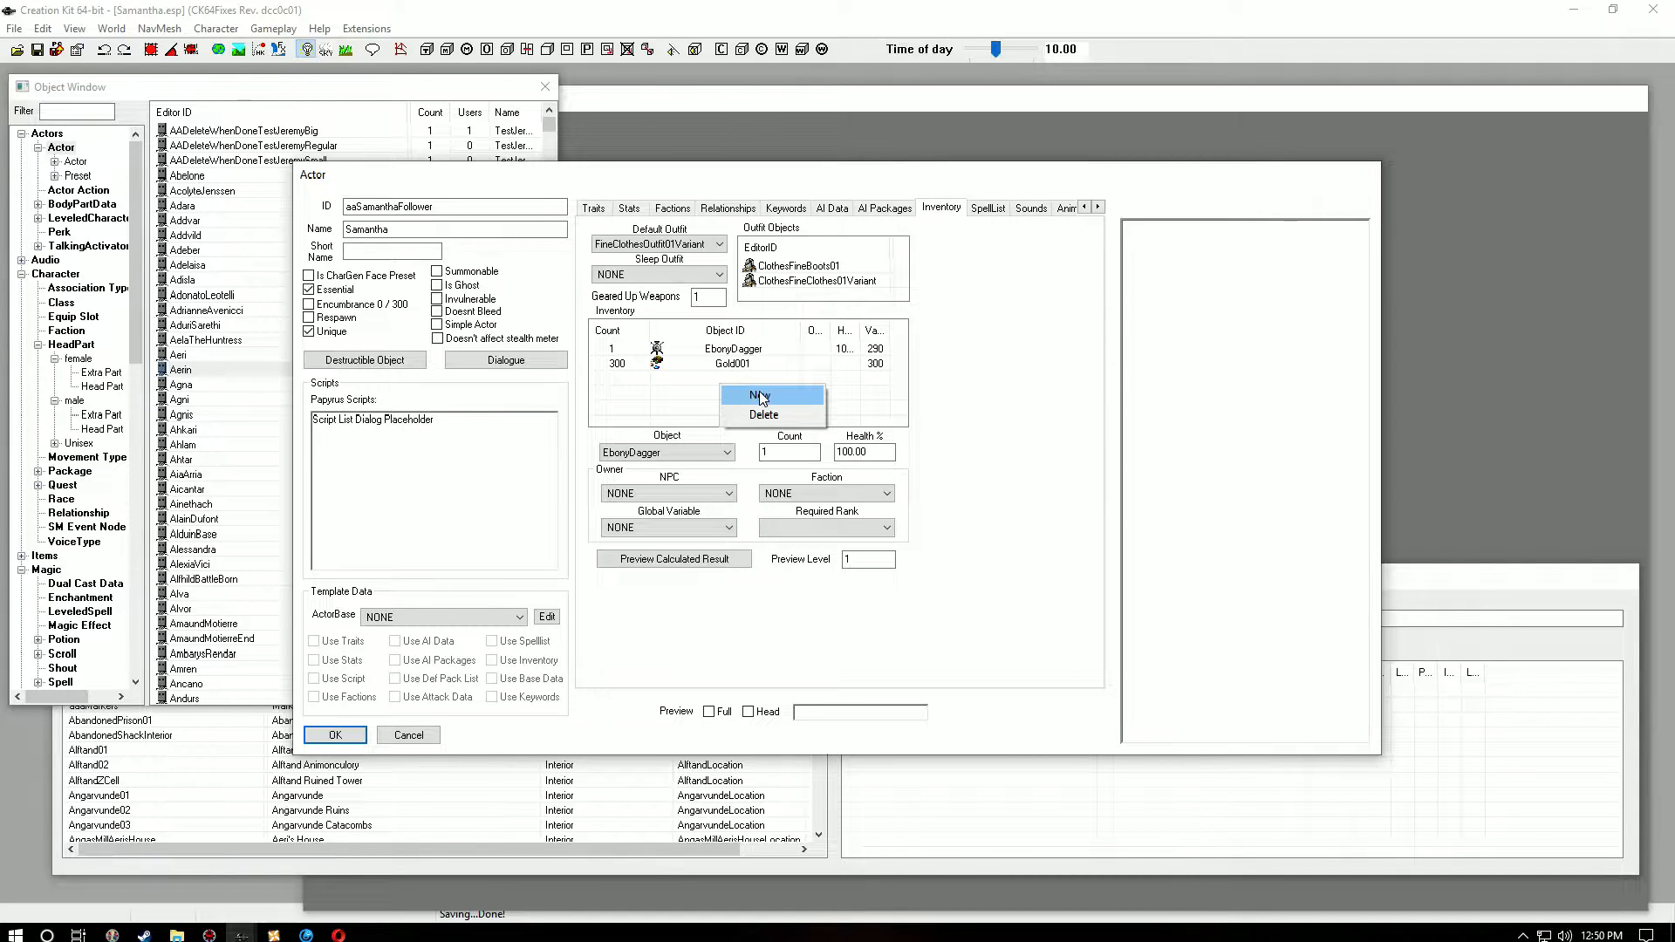
pyautogui.click(761, 396)
pyautogui.click(730, 453)
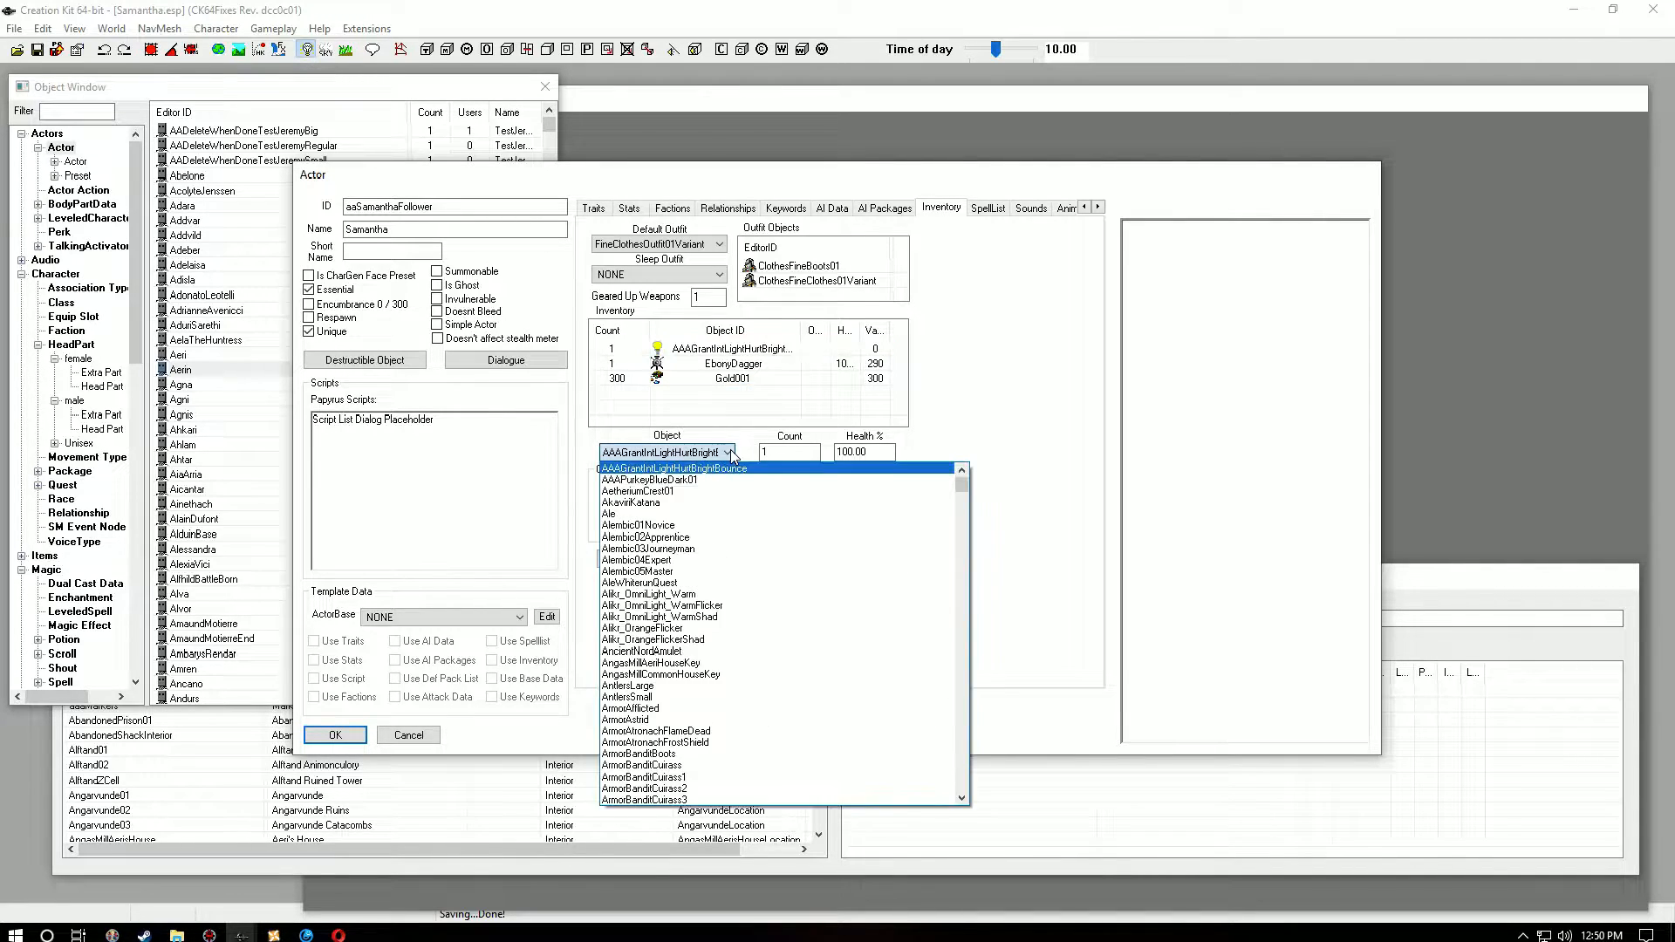
pyautogui.write('ar')
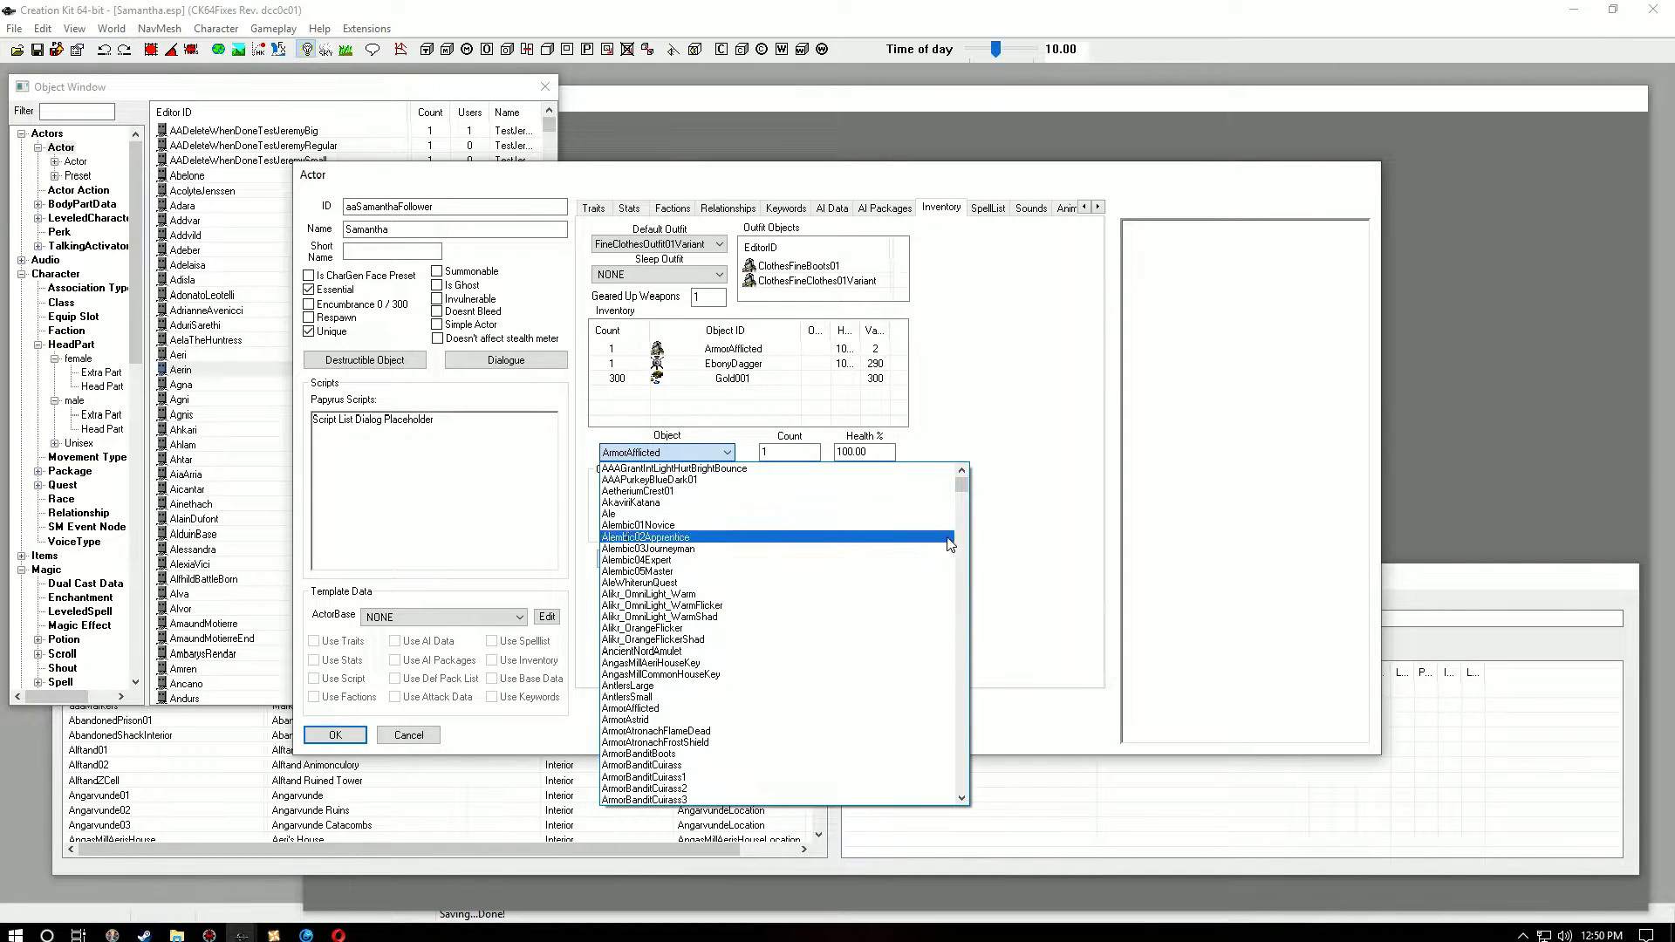
pyautogui.moveTo(962, 487); pyautogui.dragTo(1005, 731)
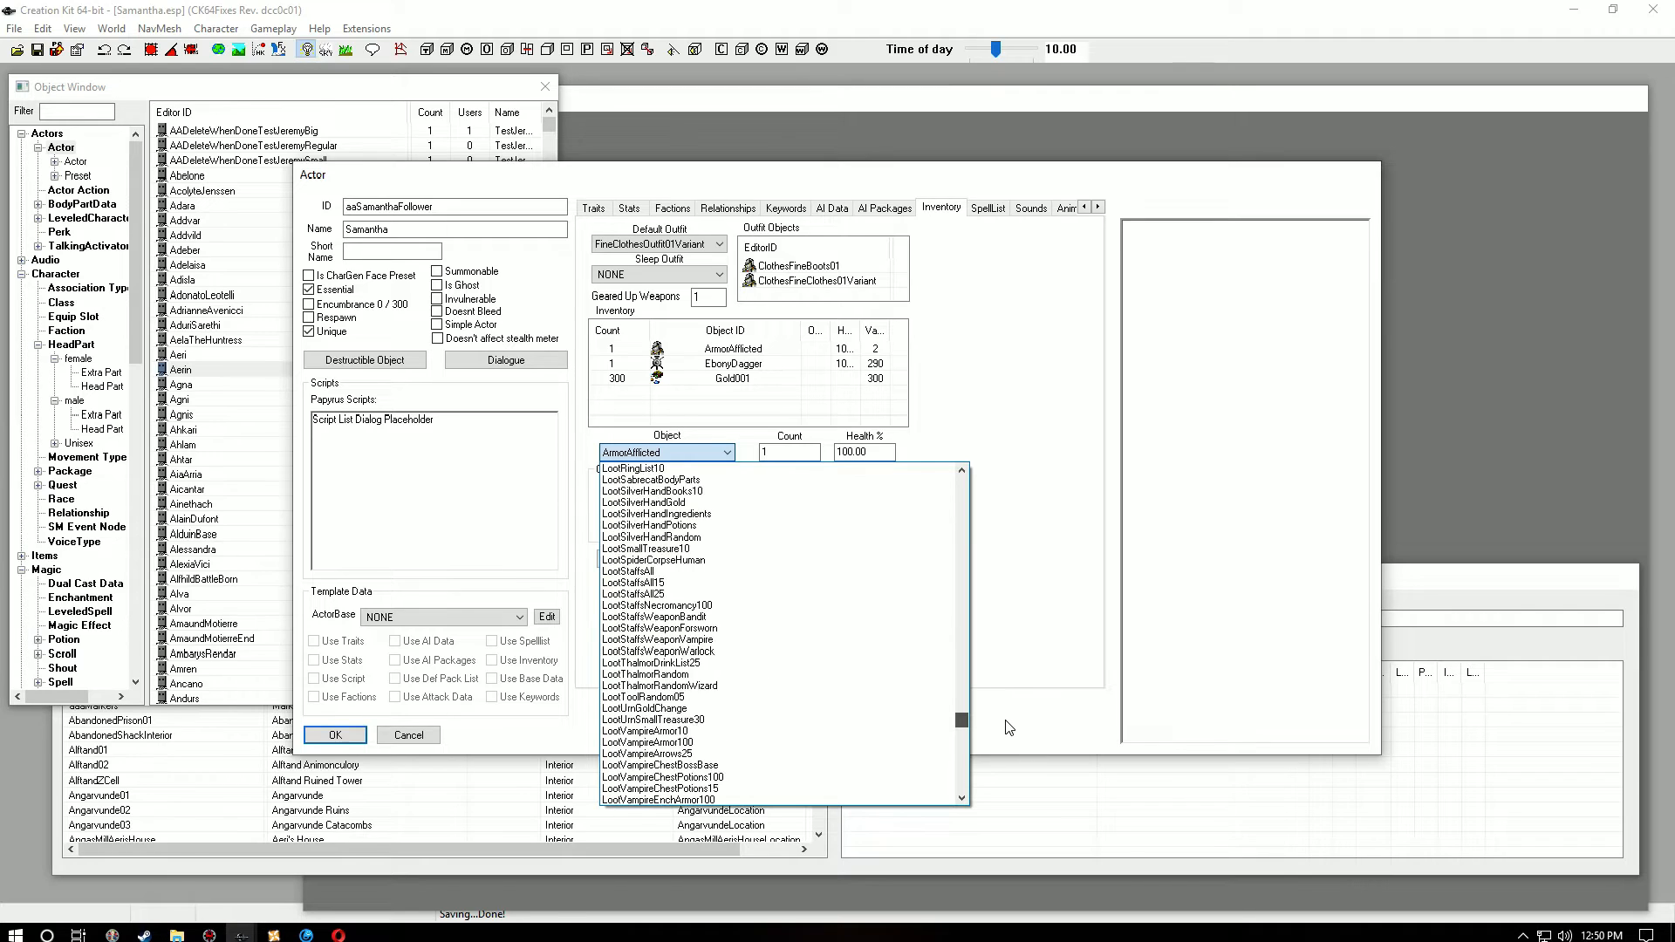
pyautogui.scroll(10, 732, 515)
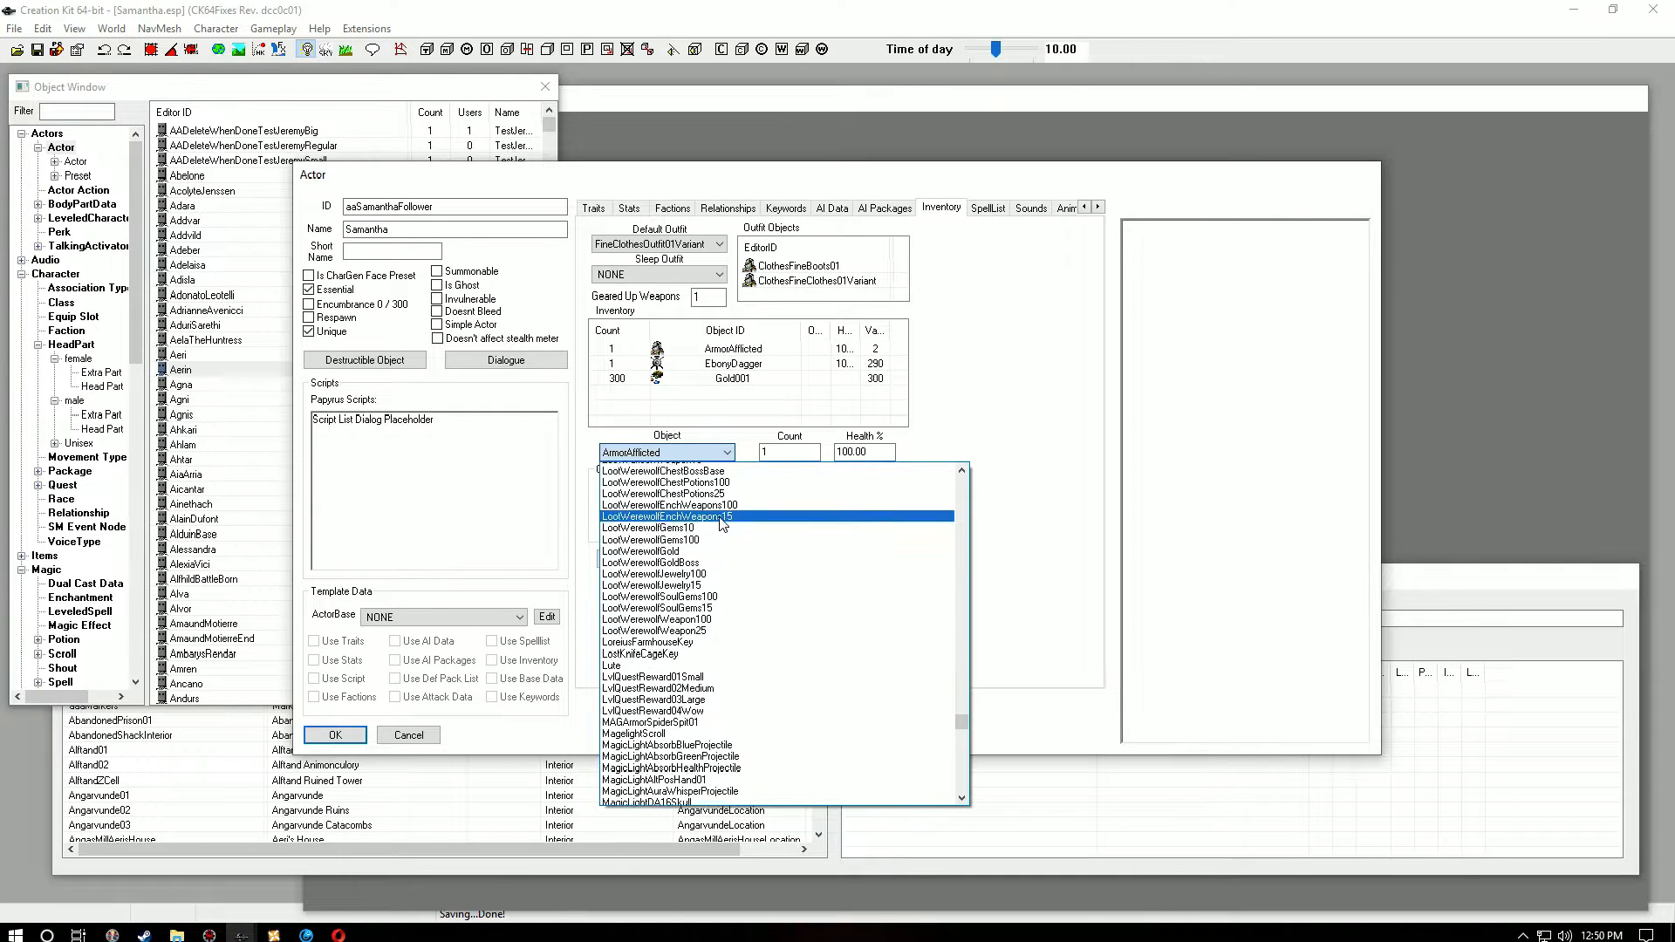
pyautogui.scroll(2, 721, 524)
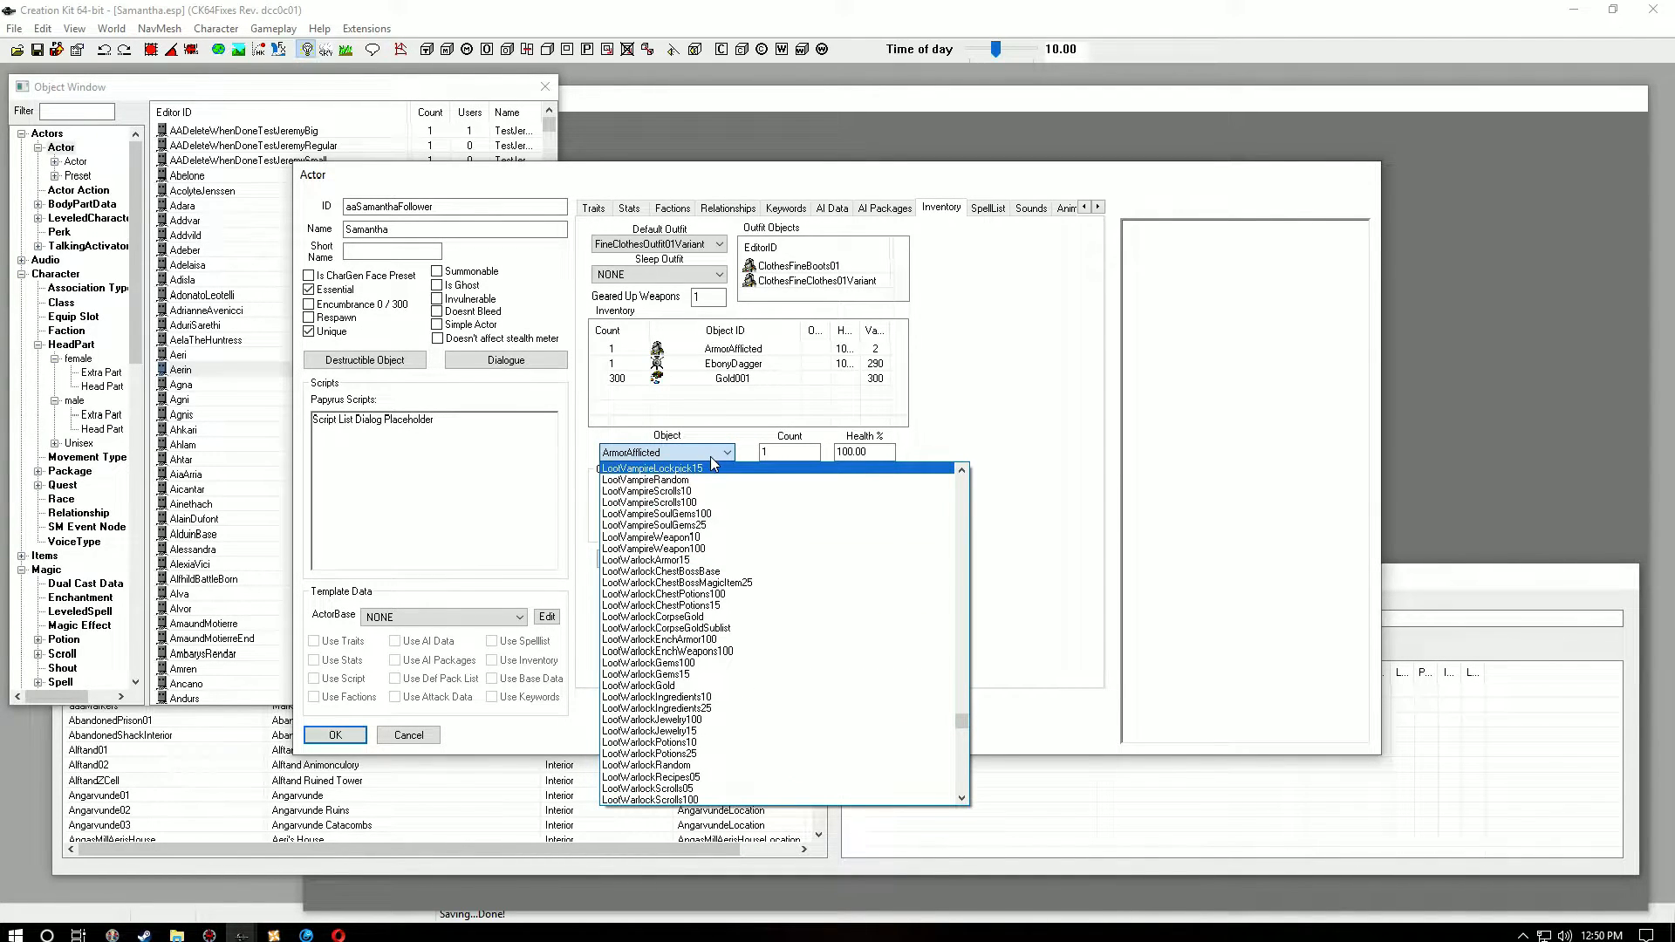
pyautogui.moveTo(964, 721); pyautogui.dragTo(959, 495)
pyautogui.scroll(-12, 819, 642)
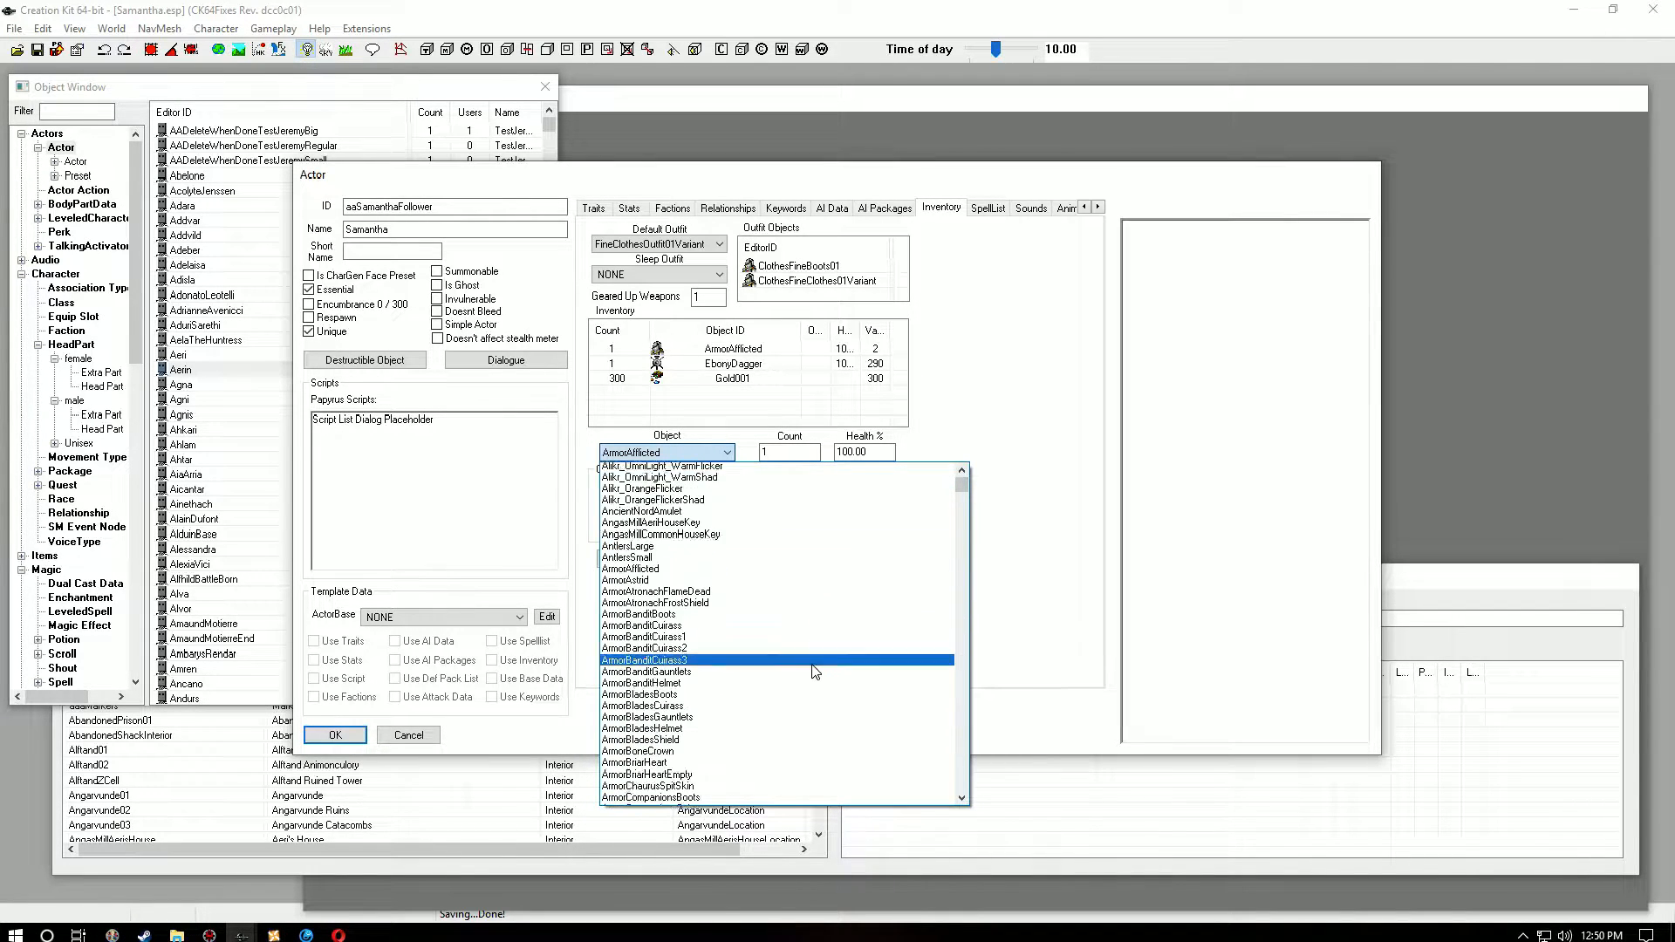
pyautogui.scroll(-20, 819, 640)
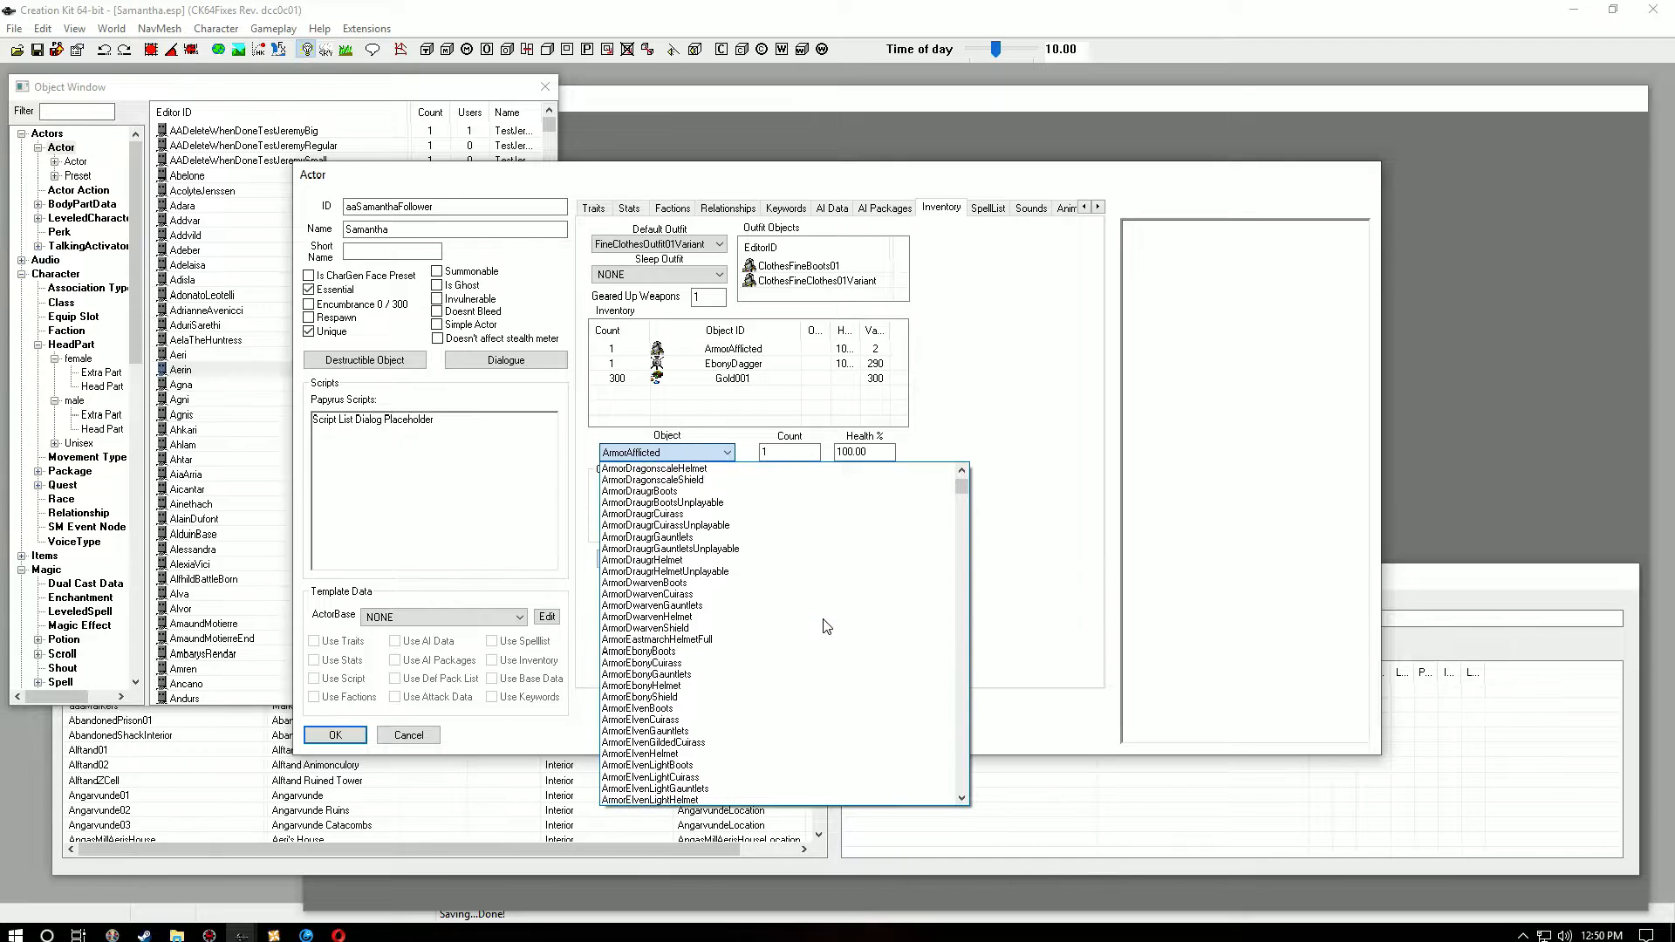
pyautogui.scroll(-12, 827, 627)
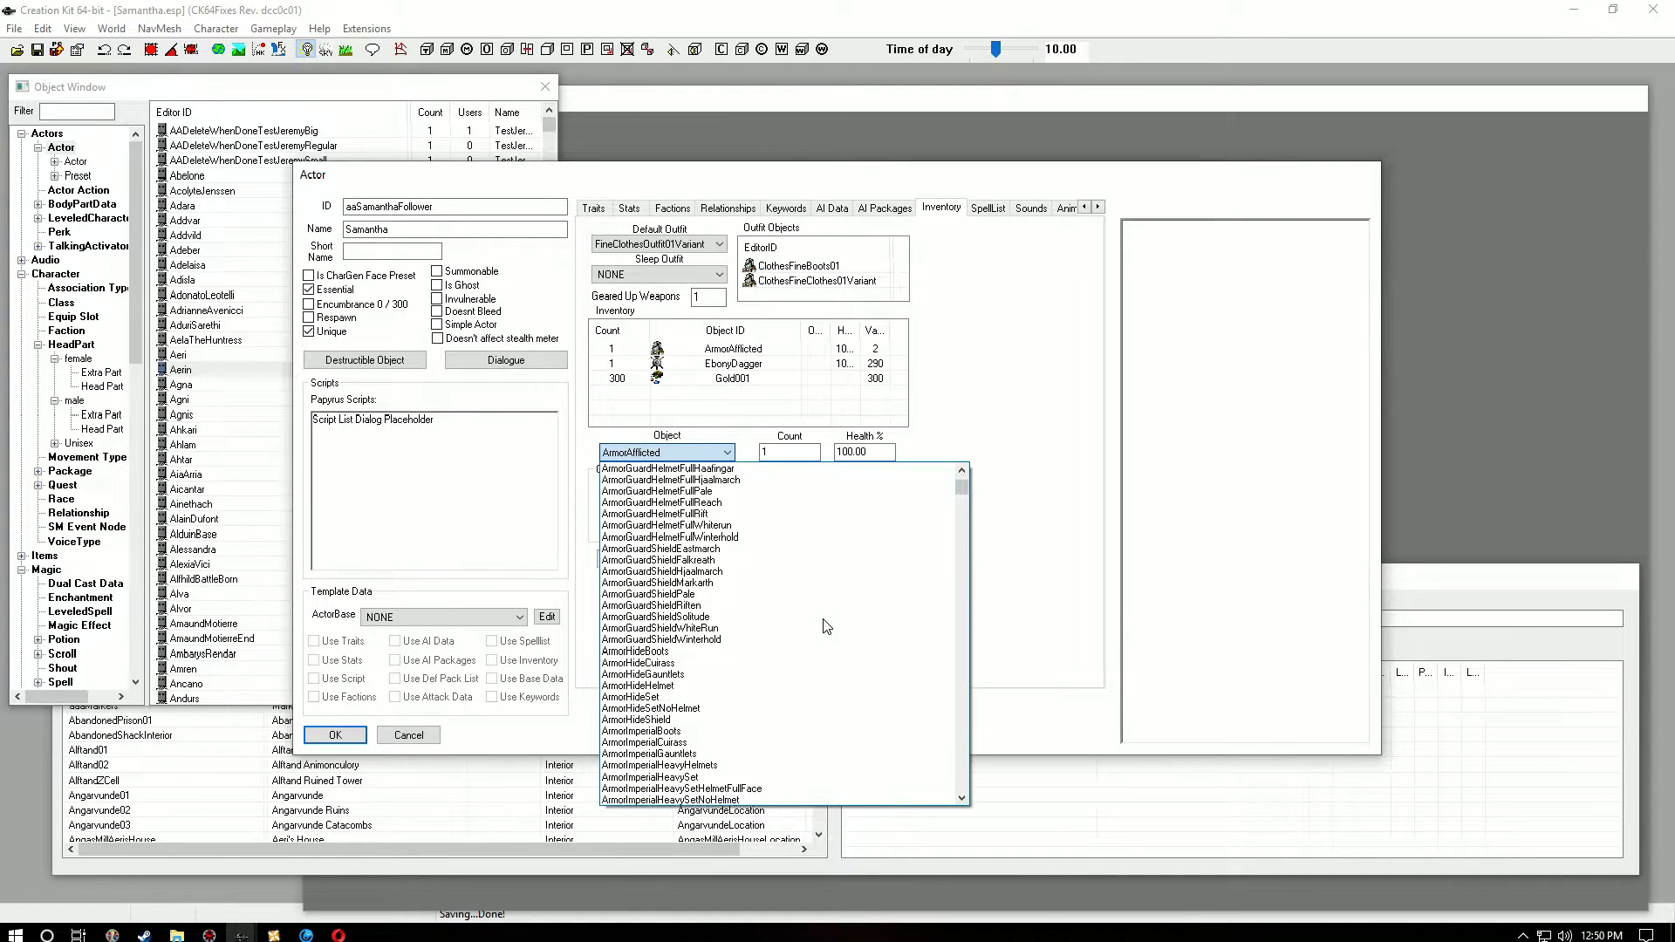
pyautogui.scroll(-5, 781, 676)
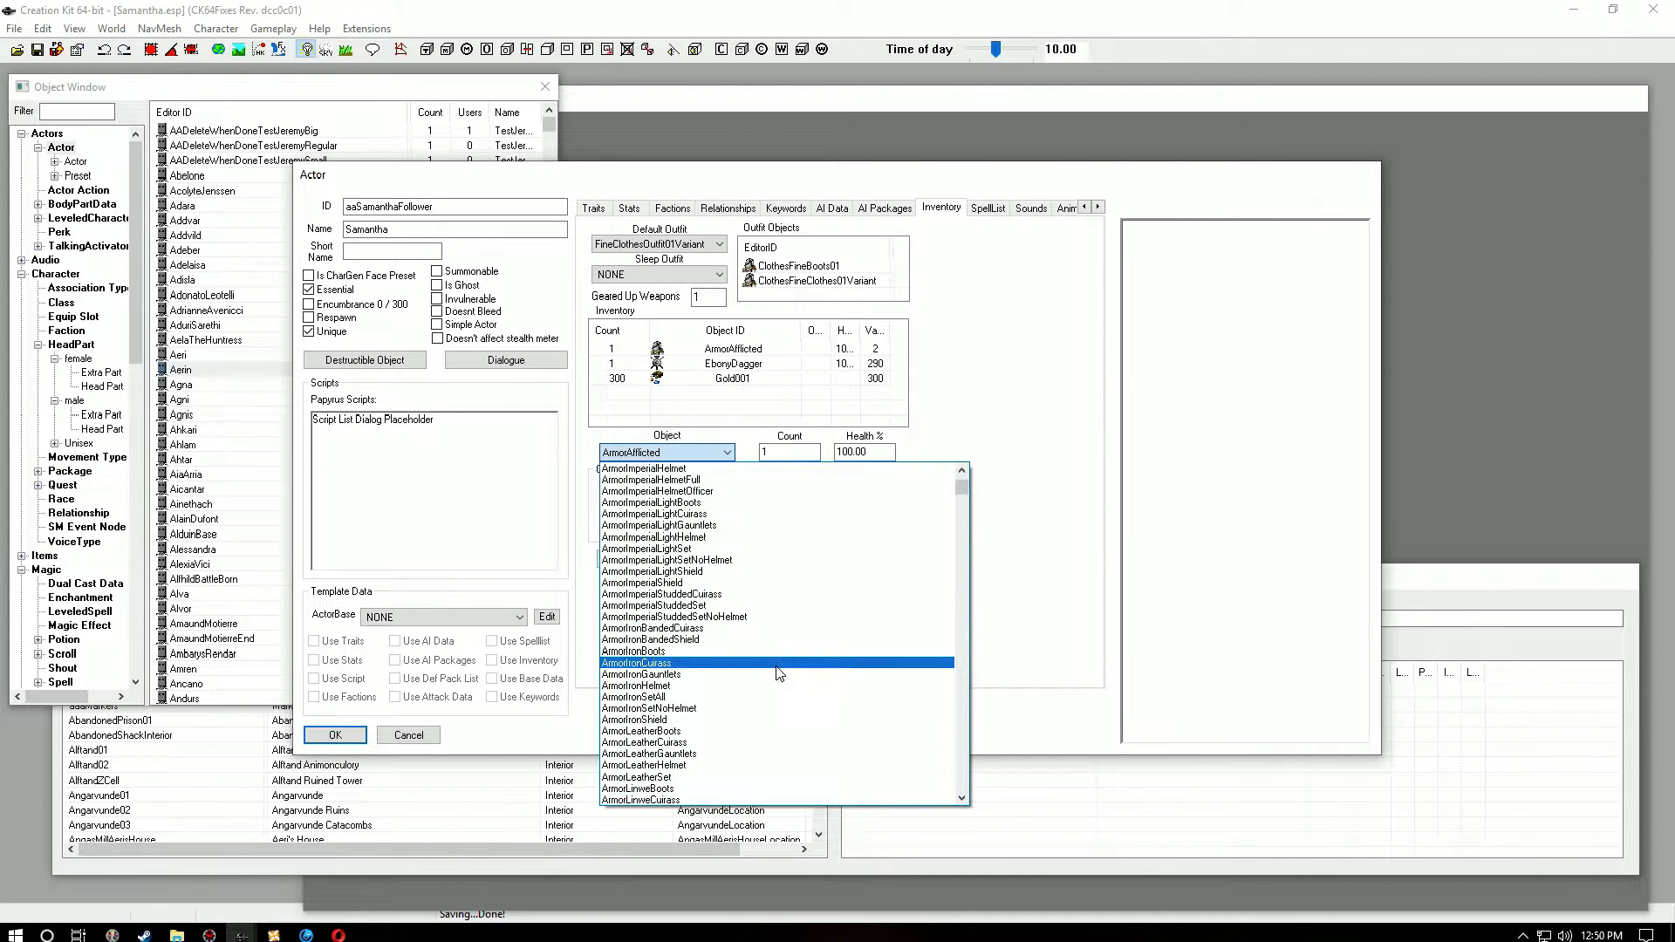
pyautogui.click(779, 665)
# Step: Add ArmorIronGauntlets to the actor's inventory as a new entry
pyautogui.rightClick(731, 352)
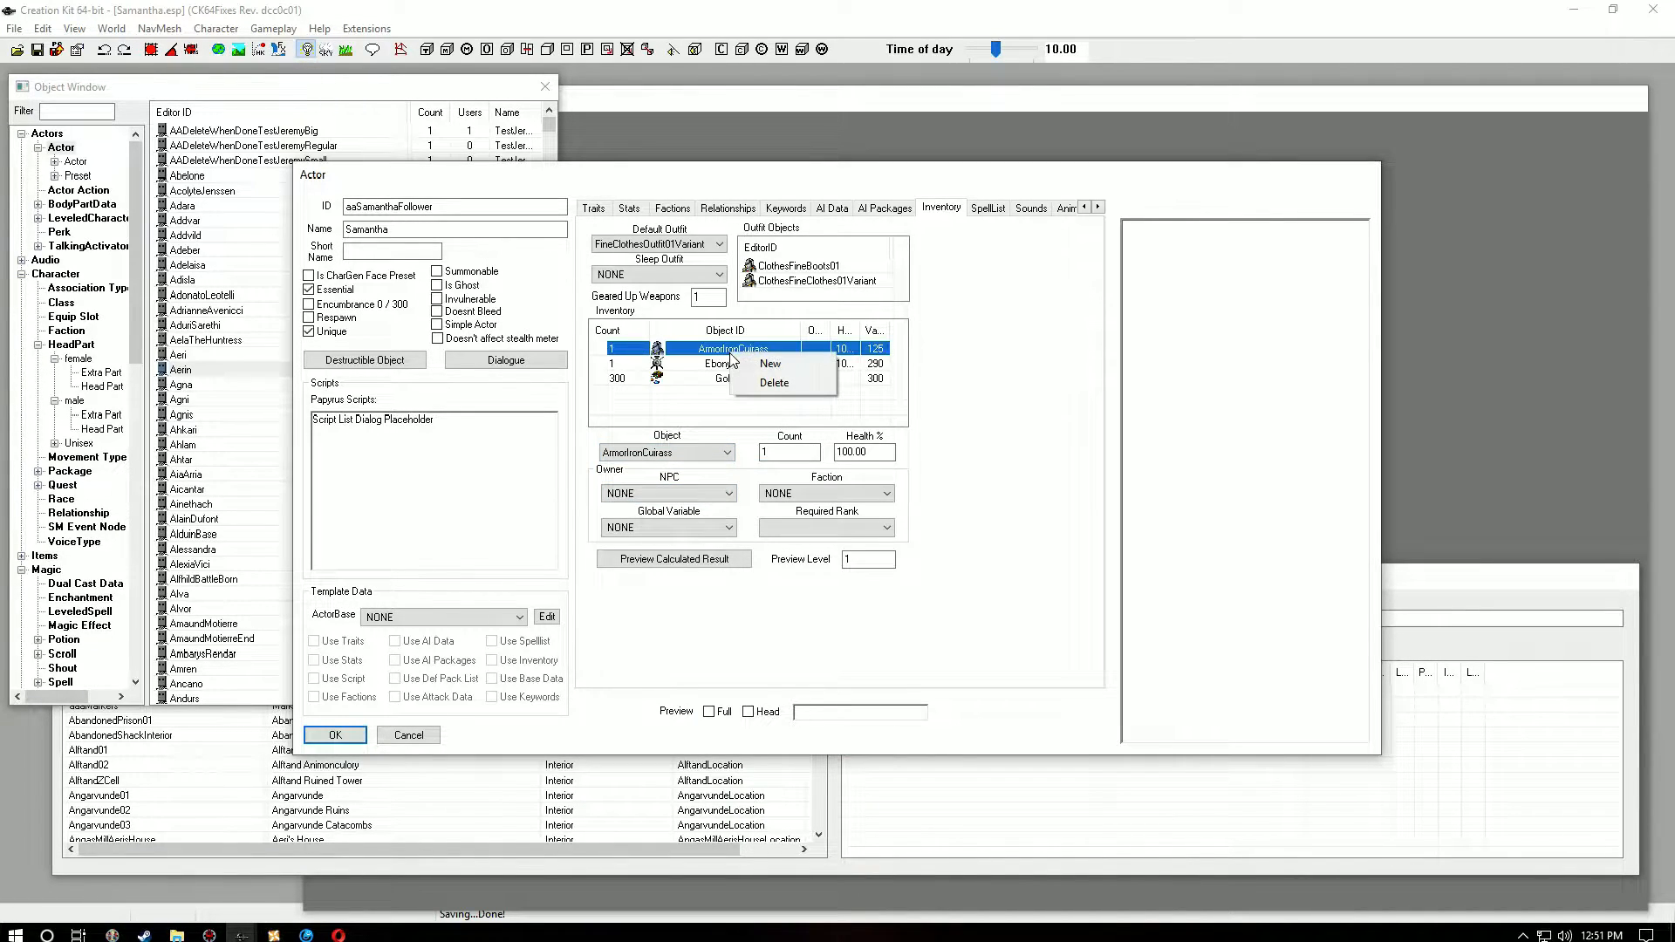
pyautogui.click(747, 363)
pyautogui.click(724, 453)
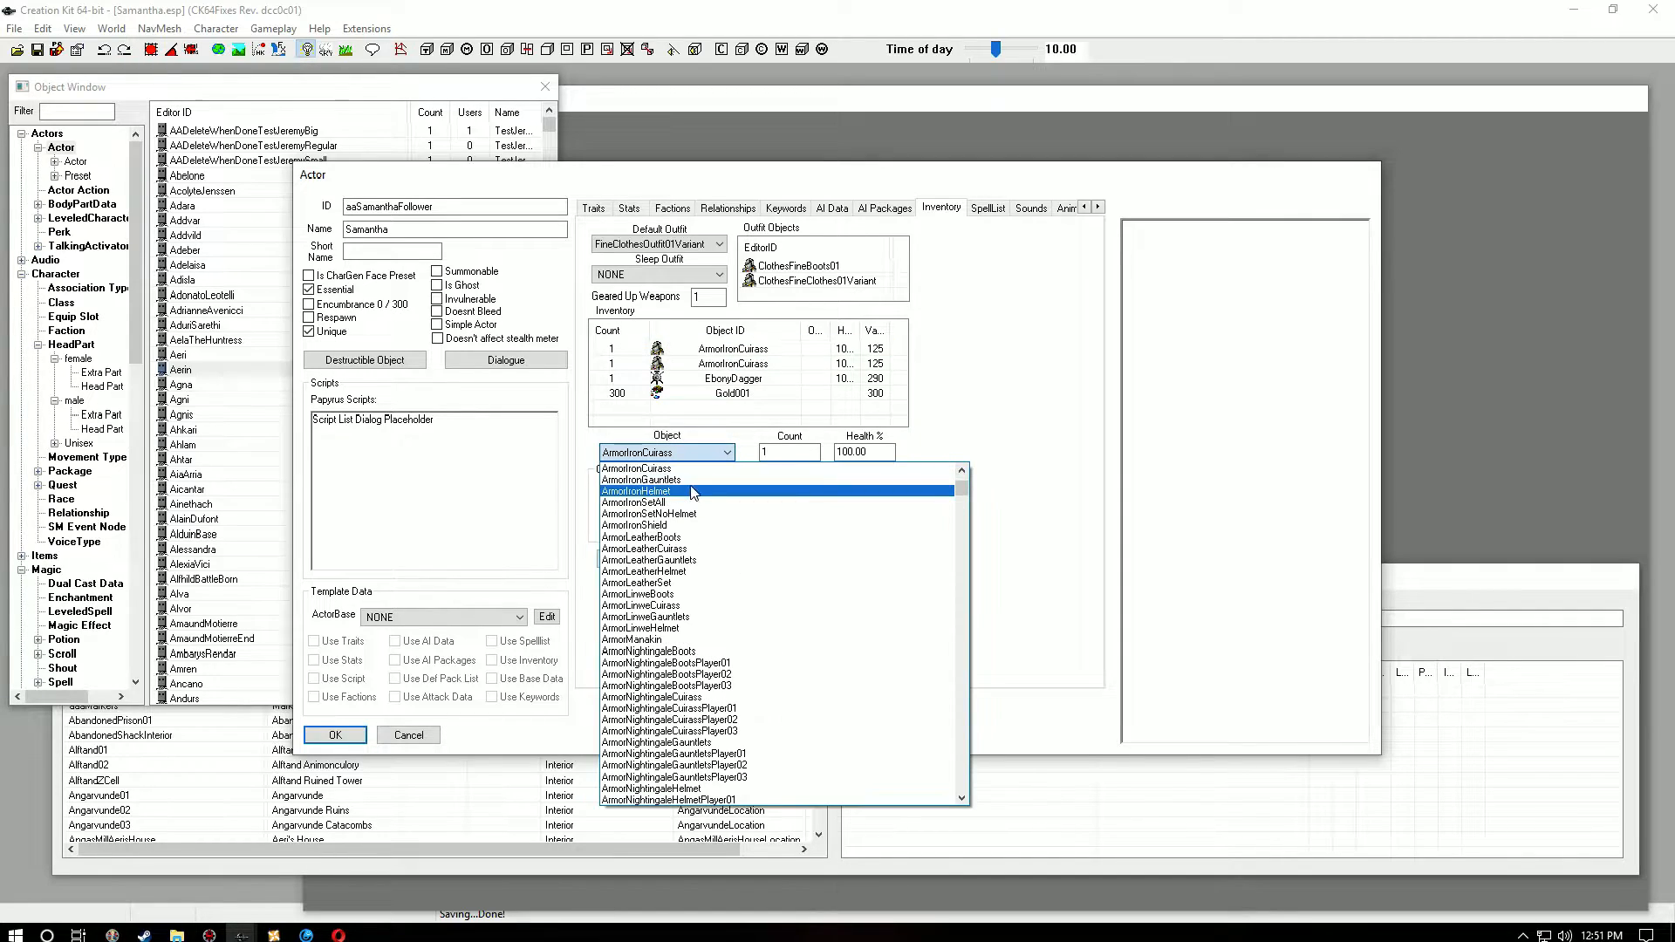
pyautogui.click(693, 480)
# Step: Add ArmorIronBoots to the actor's inventory as a new entry
pyautogui.click(746, 364)
pyautogui.rightClick(747, 364)
pyautogui.click(766, 379)
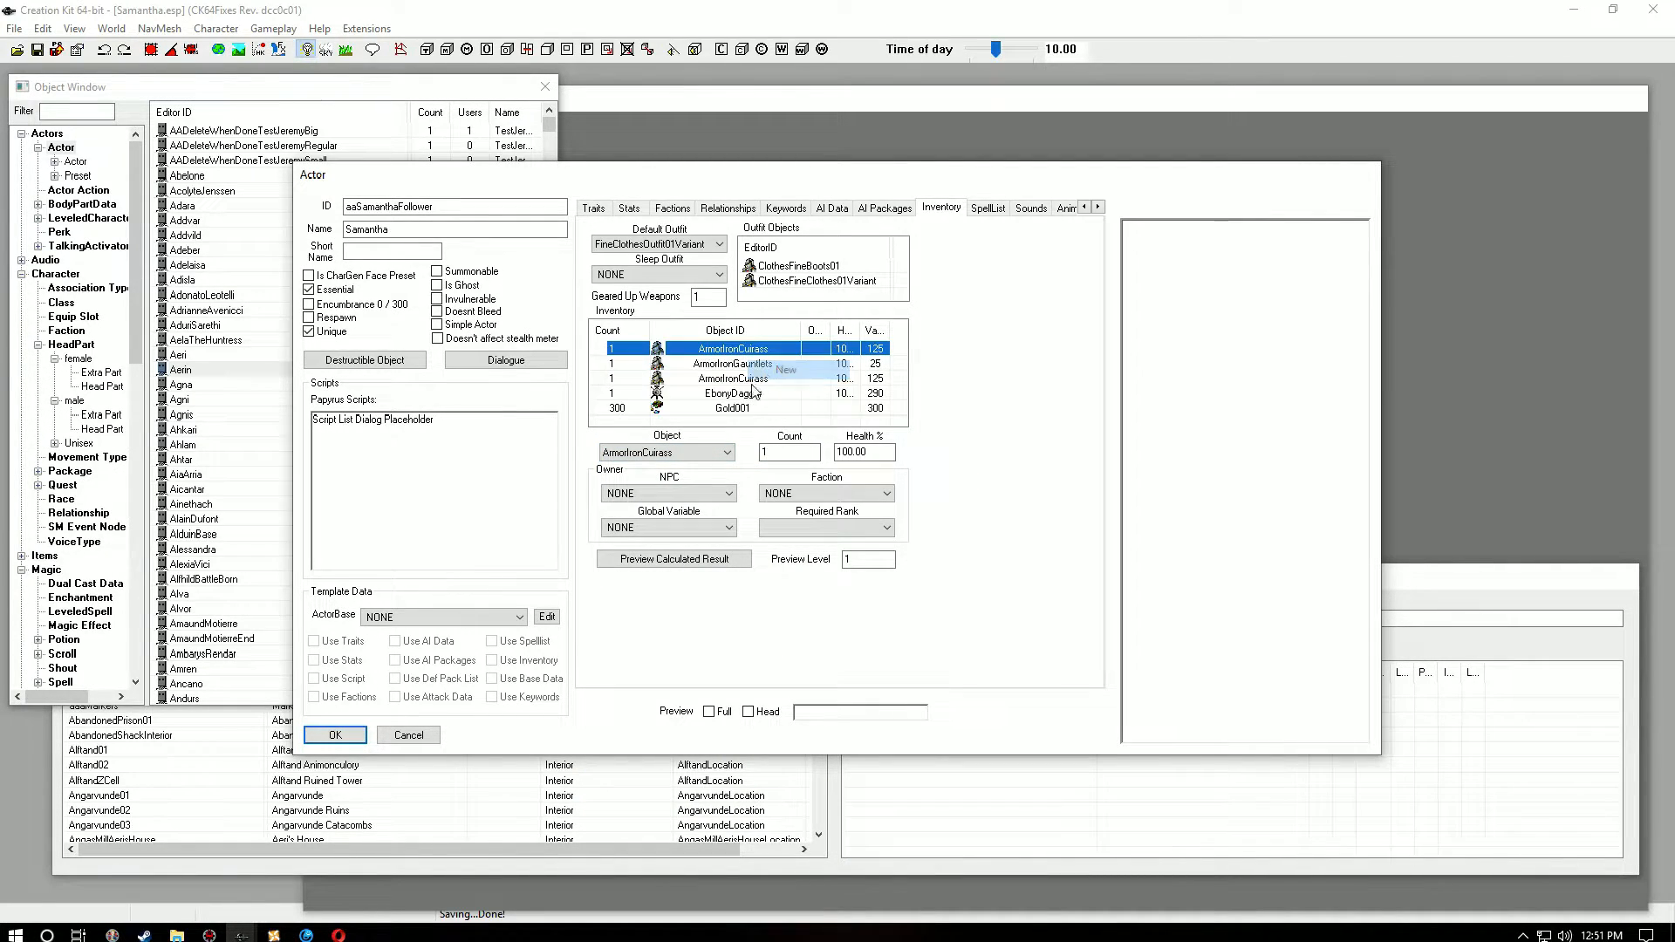
pyautogui.click(727, 452)
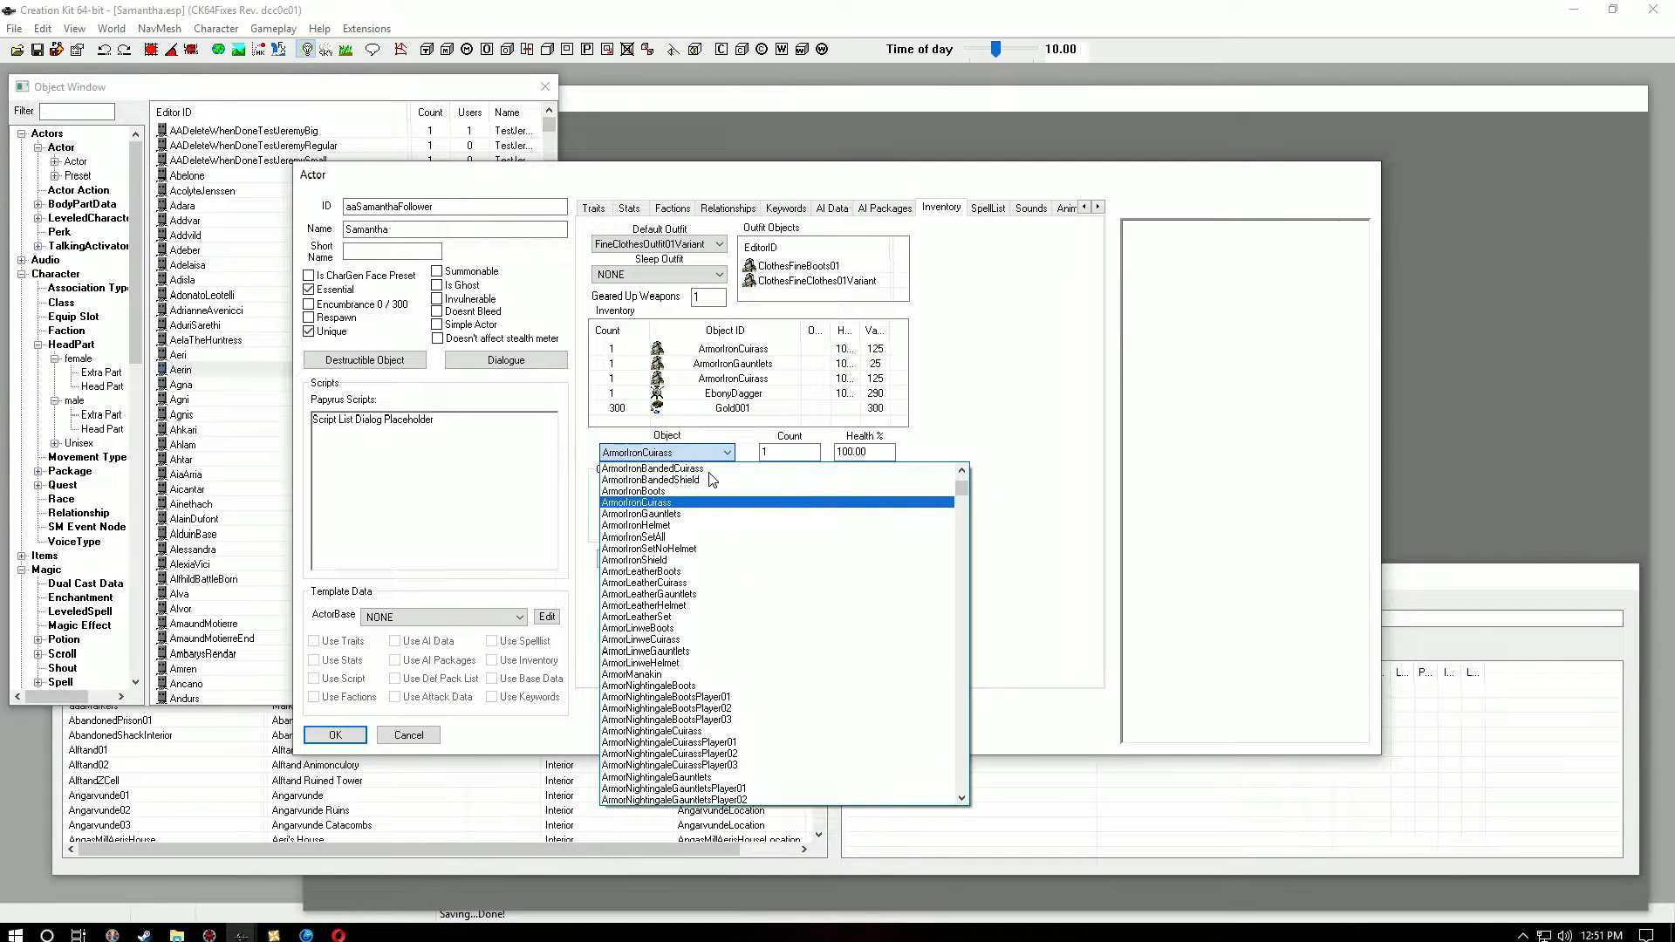
pyautogui.click(708, 491)
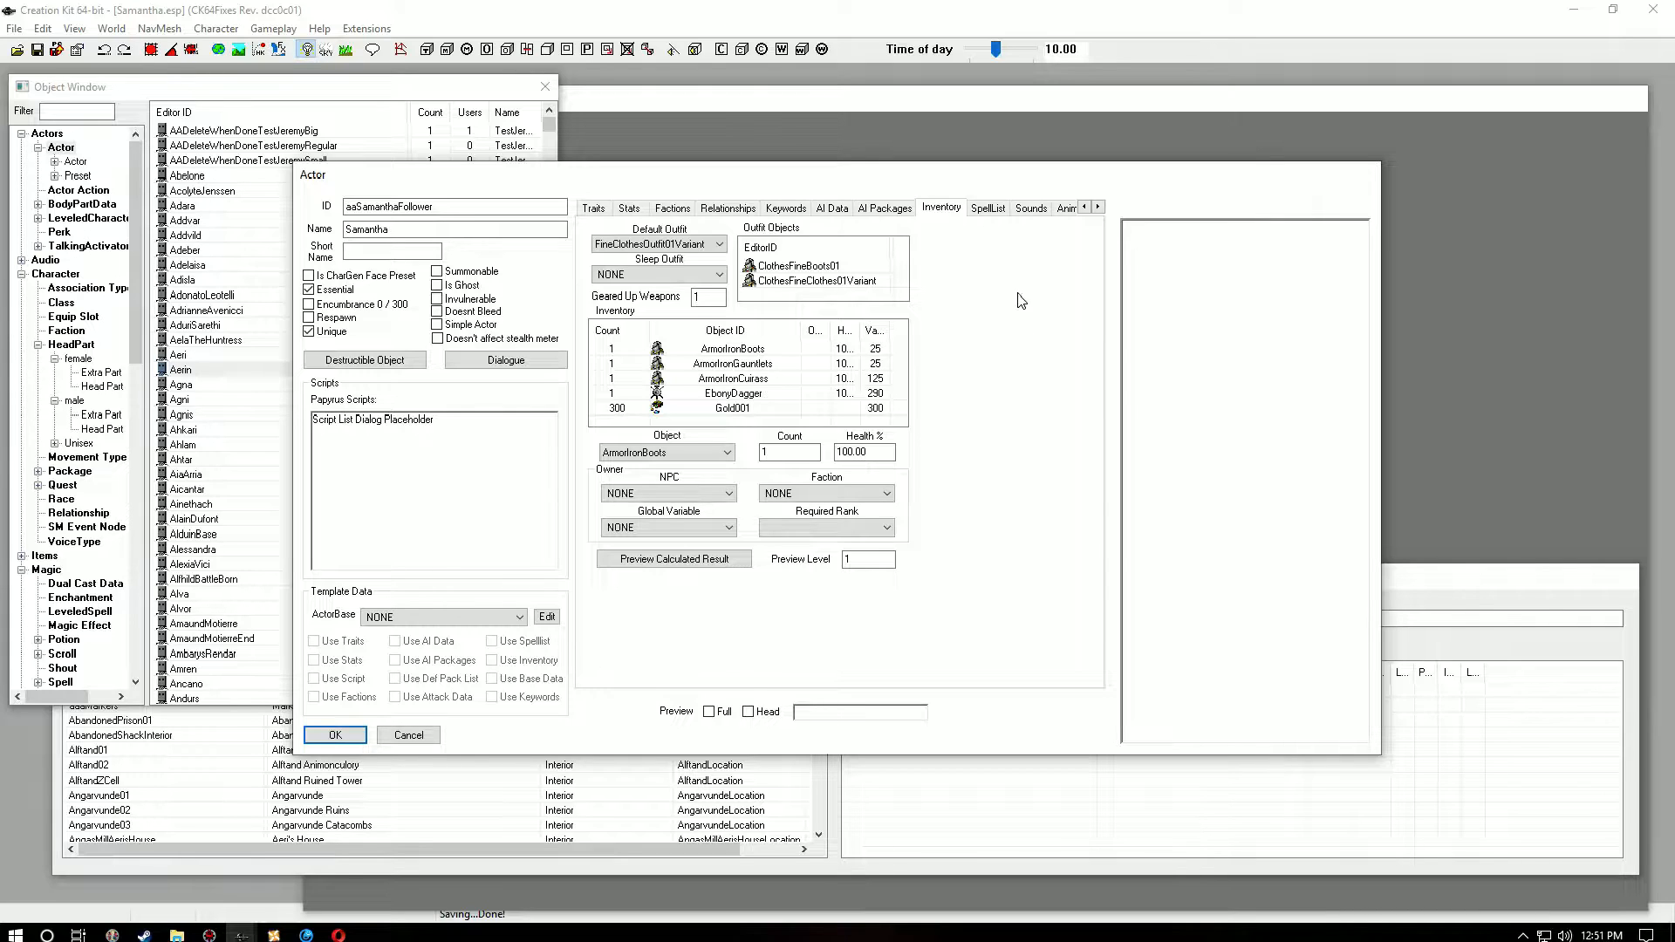
# Step: Add the C00HealthRegen spell to the actor's spell list, filtering the available forms by "c0"
pyautogui.click(989, 210)
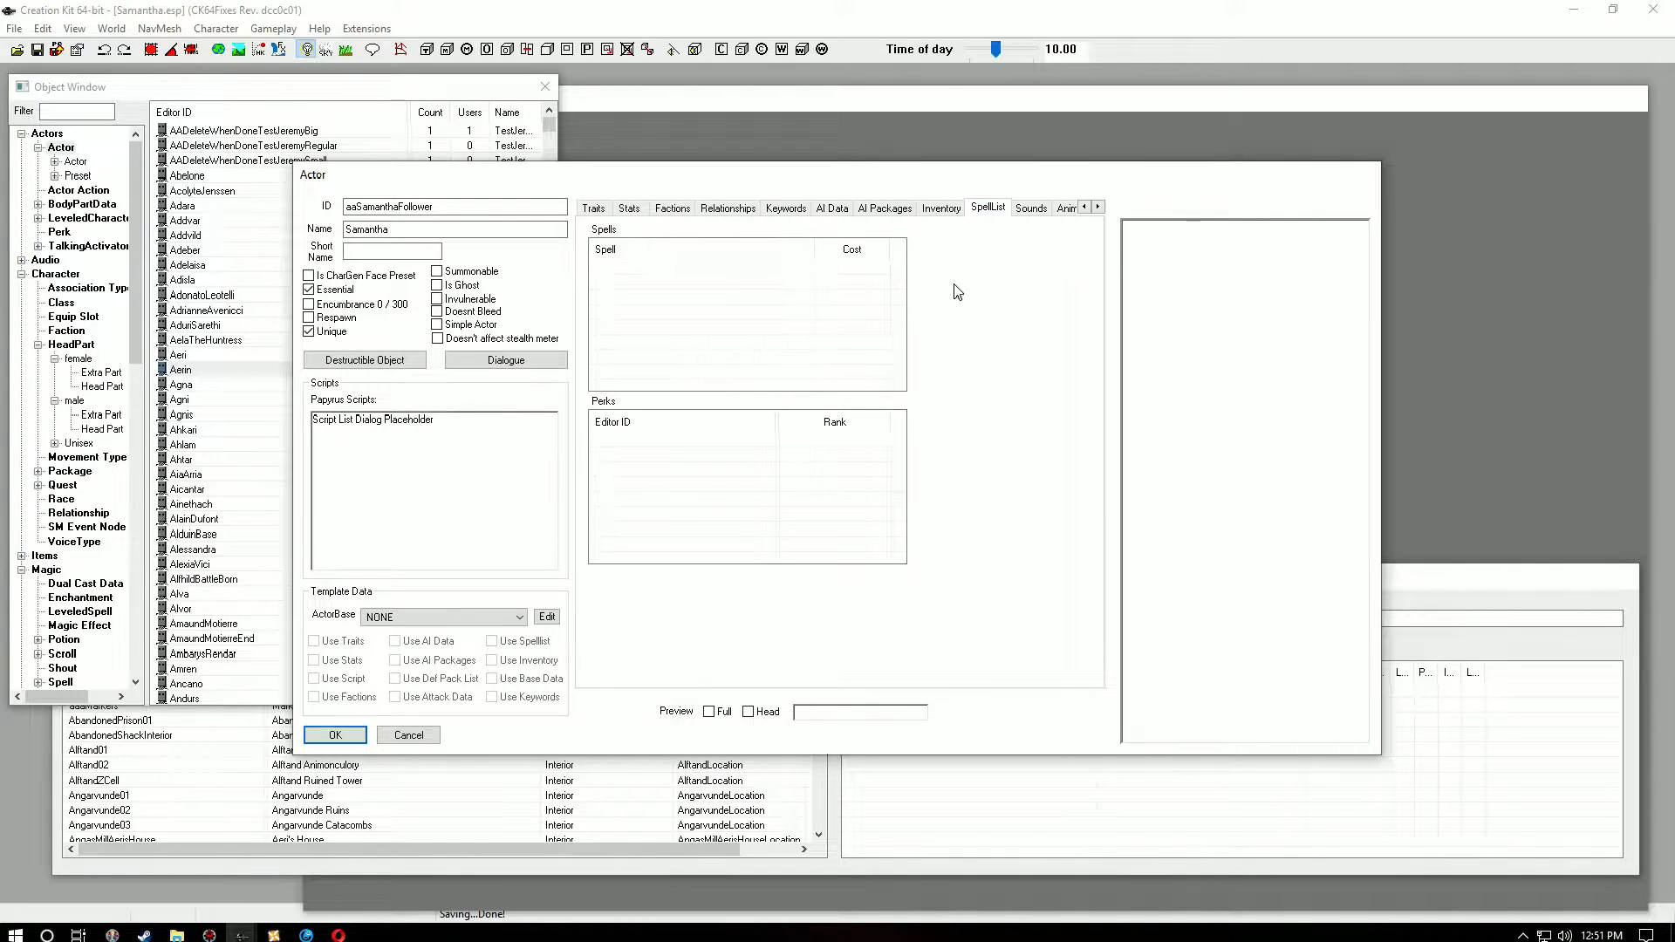
pyautogui.rightClick(684, 284)
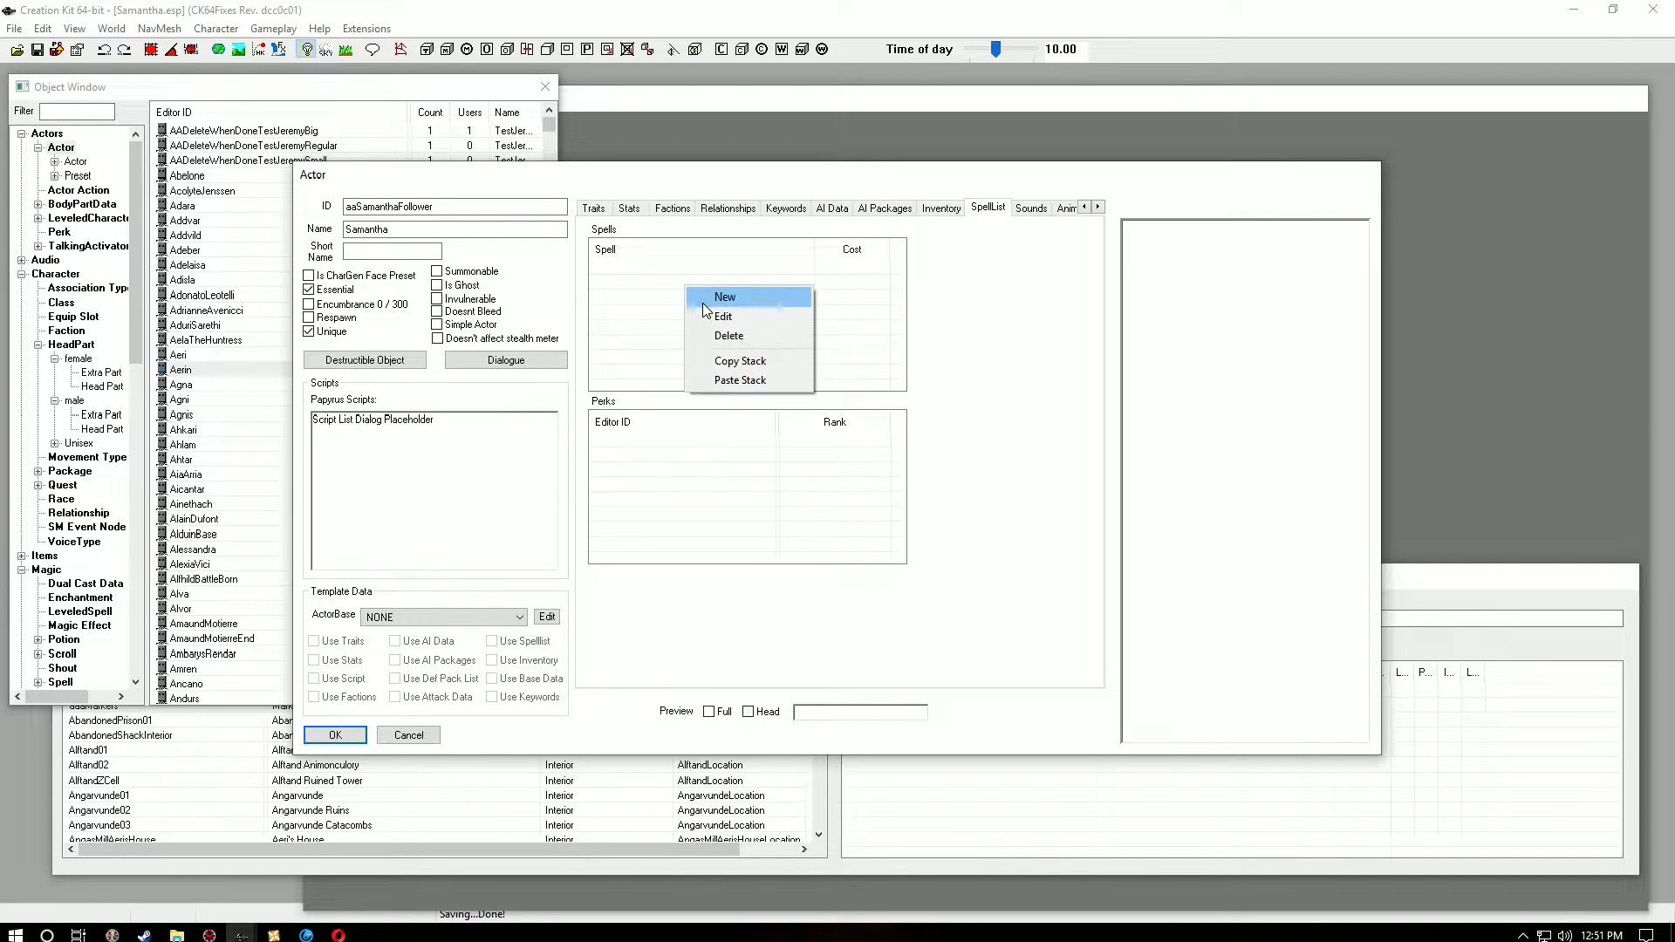
pyautogui.click(724, 298)
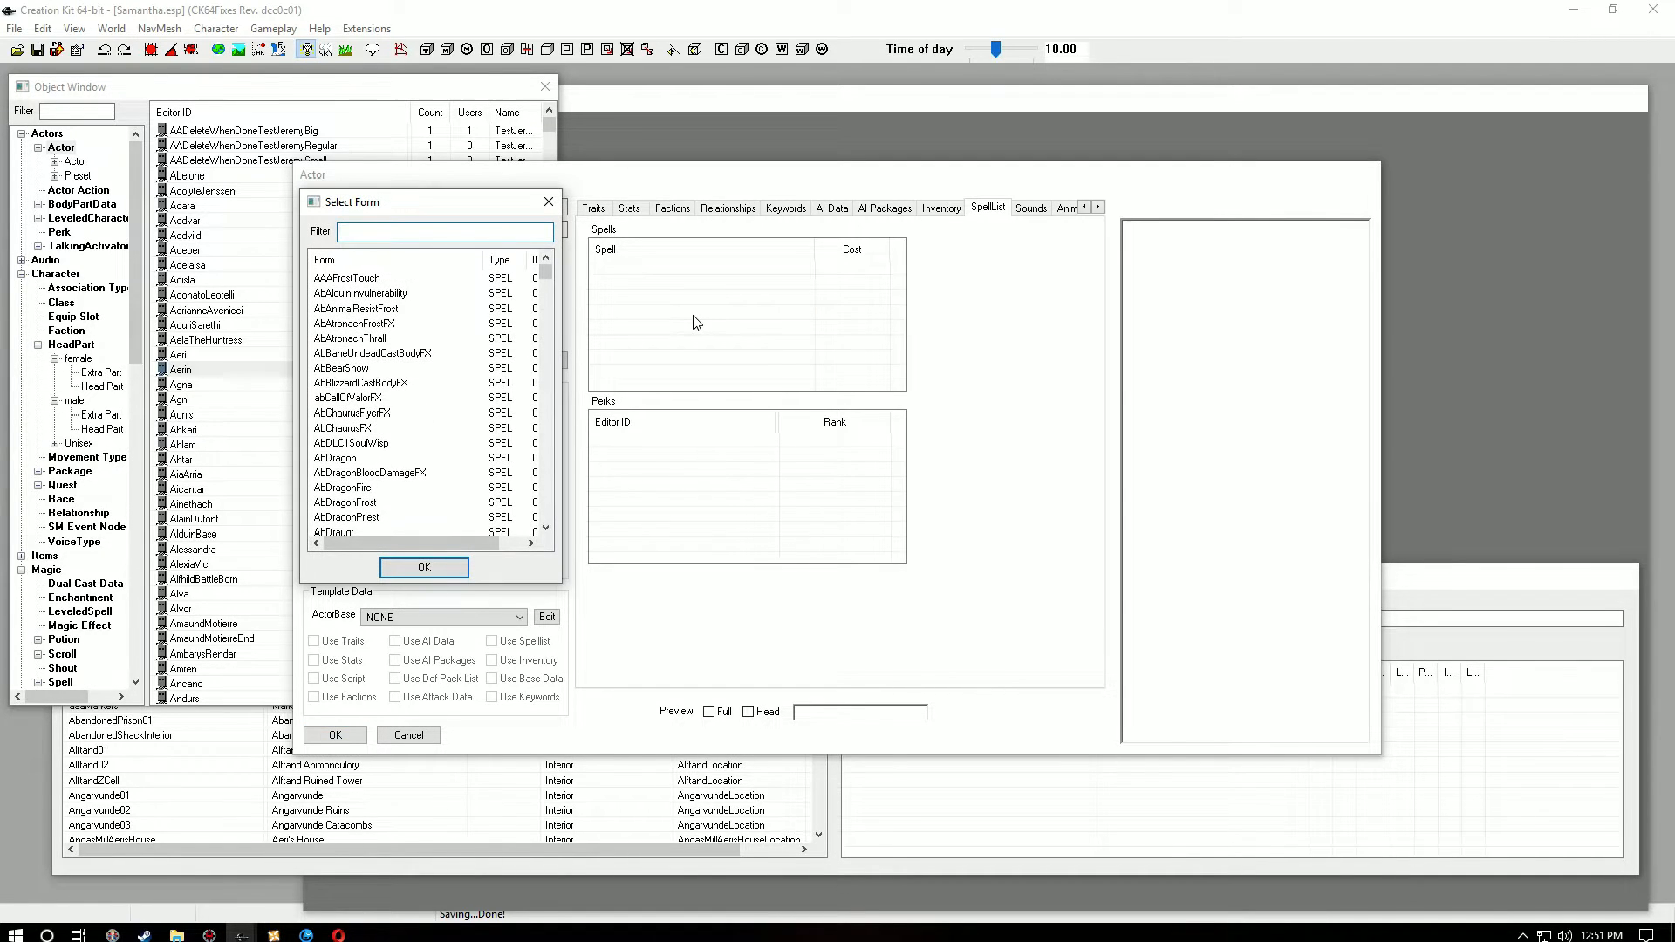
pyautogui.write('c0')
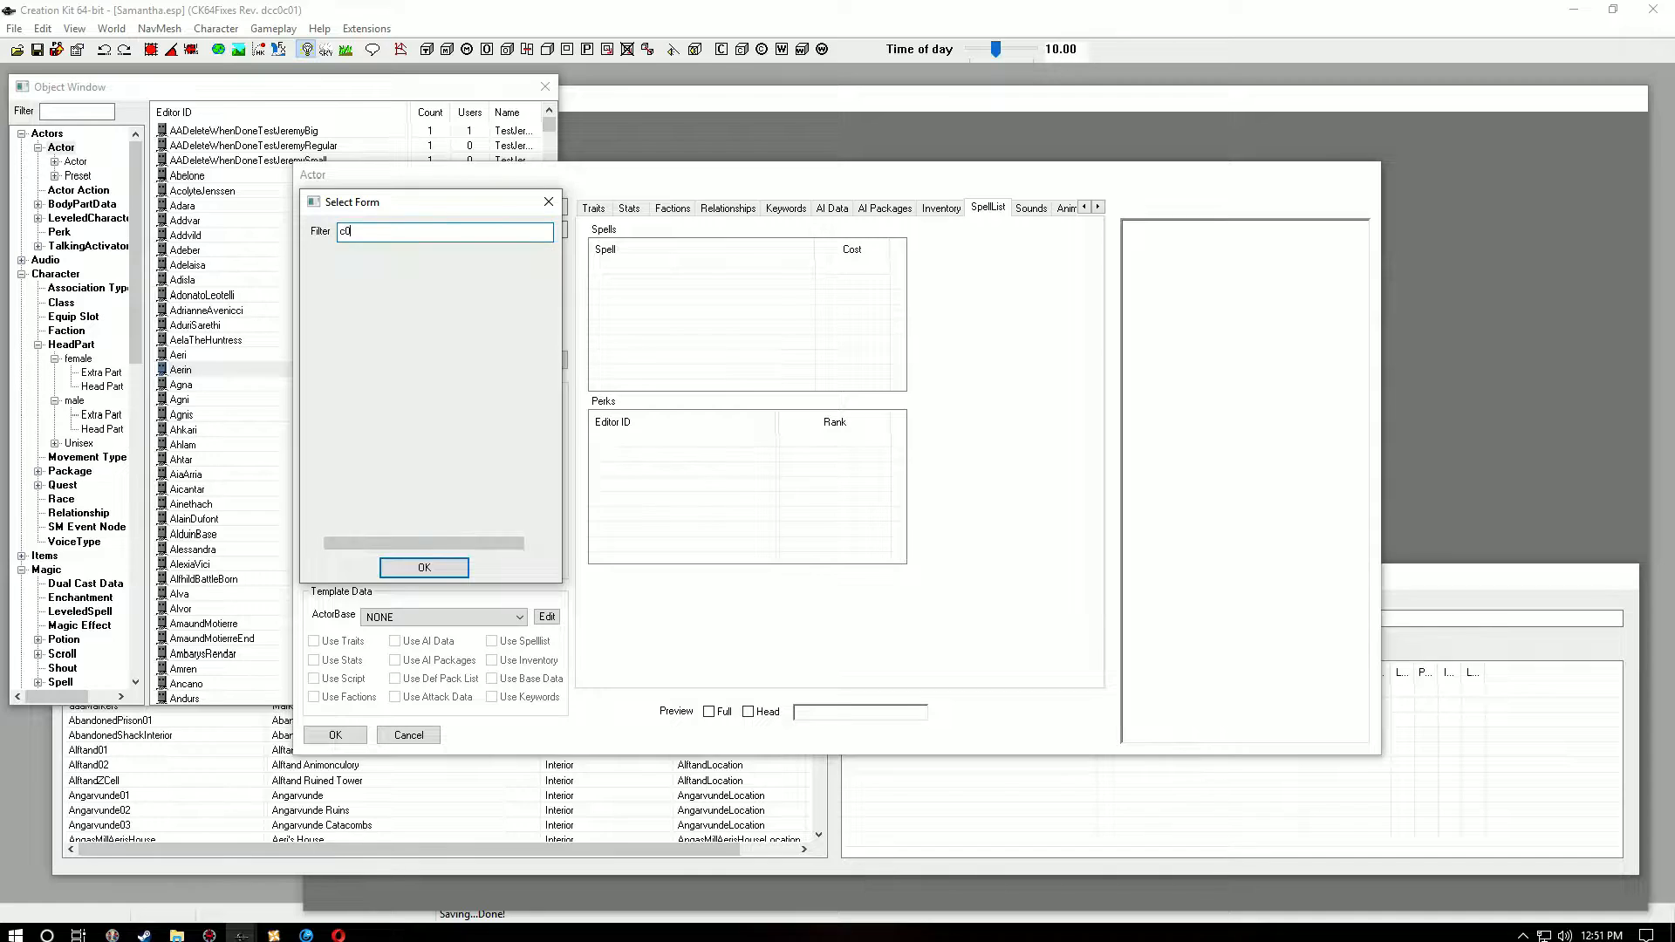
pyautogui.click(373, 369)
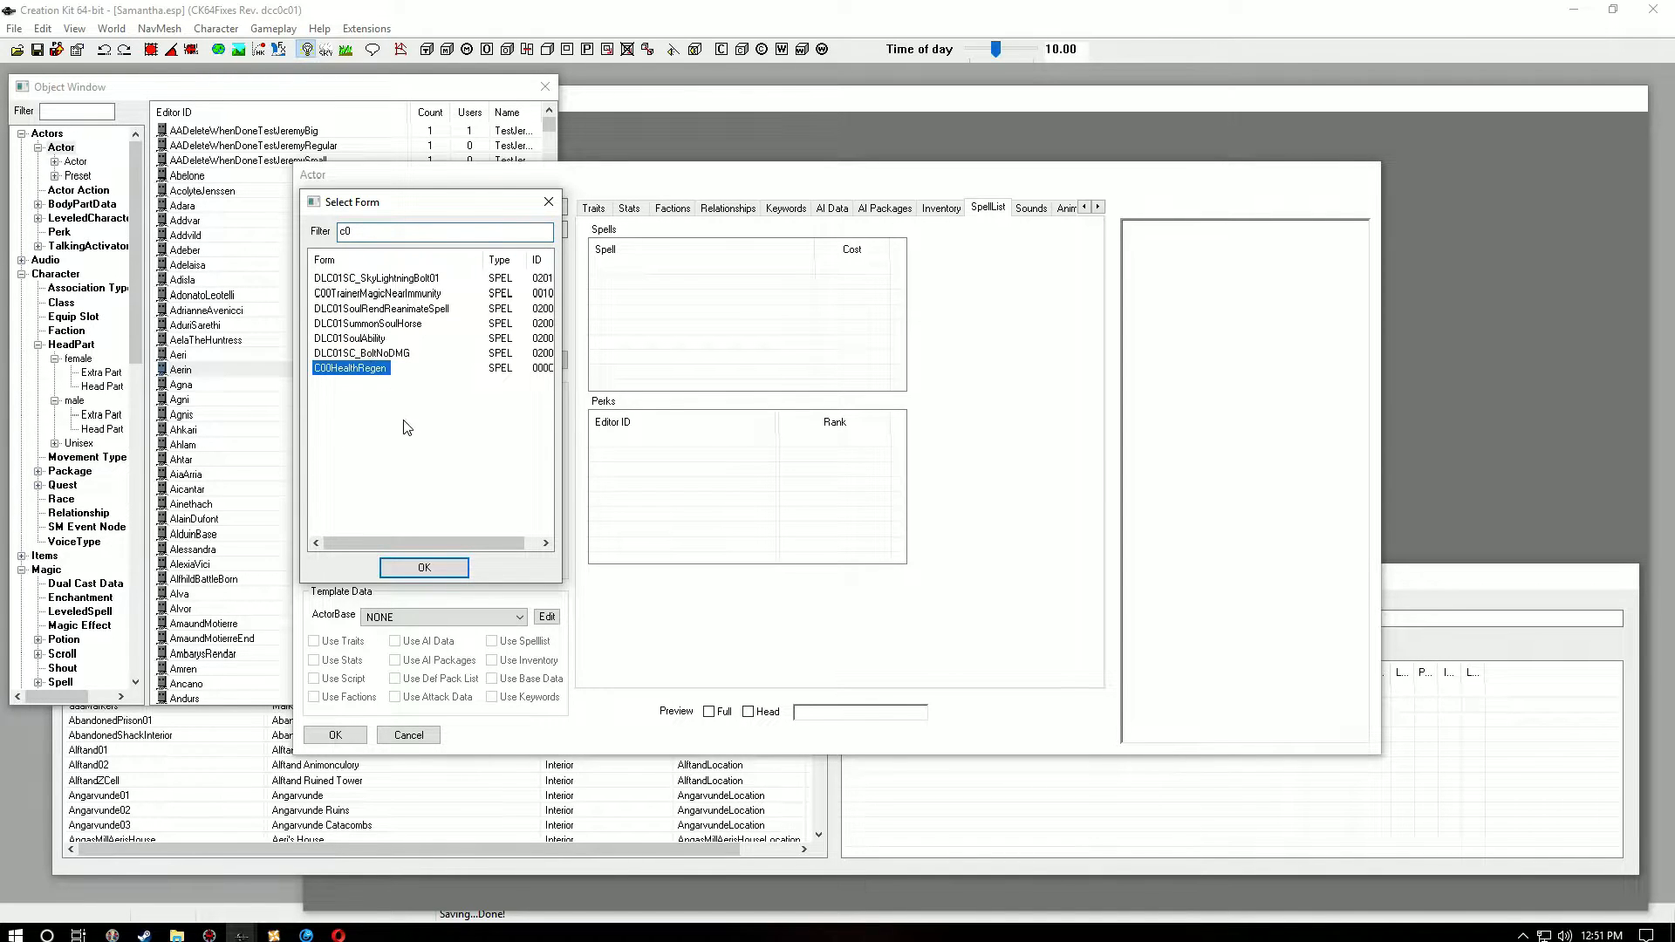
pyautogui.click(427, 568)
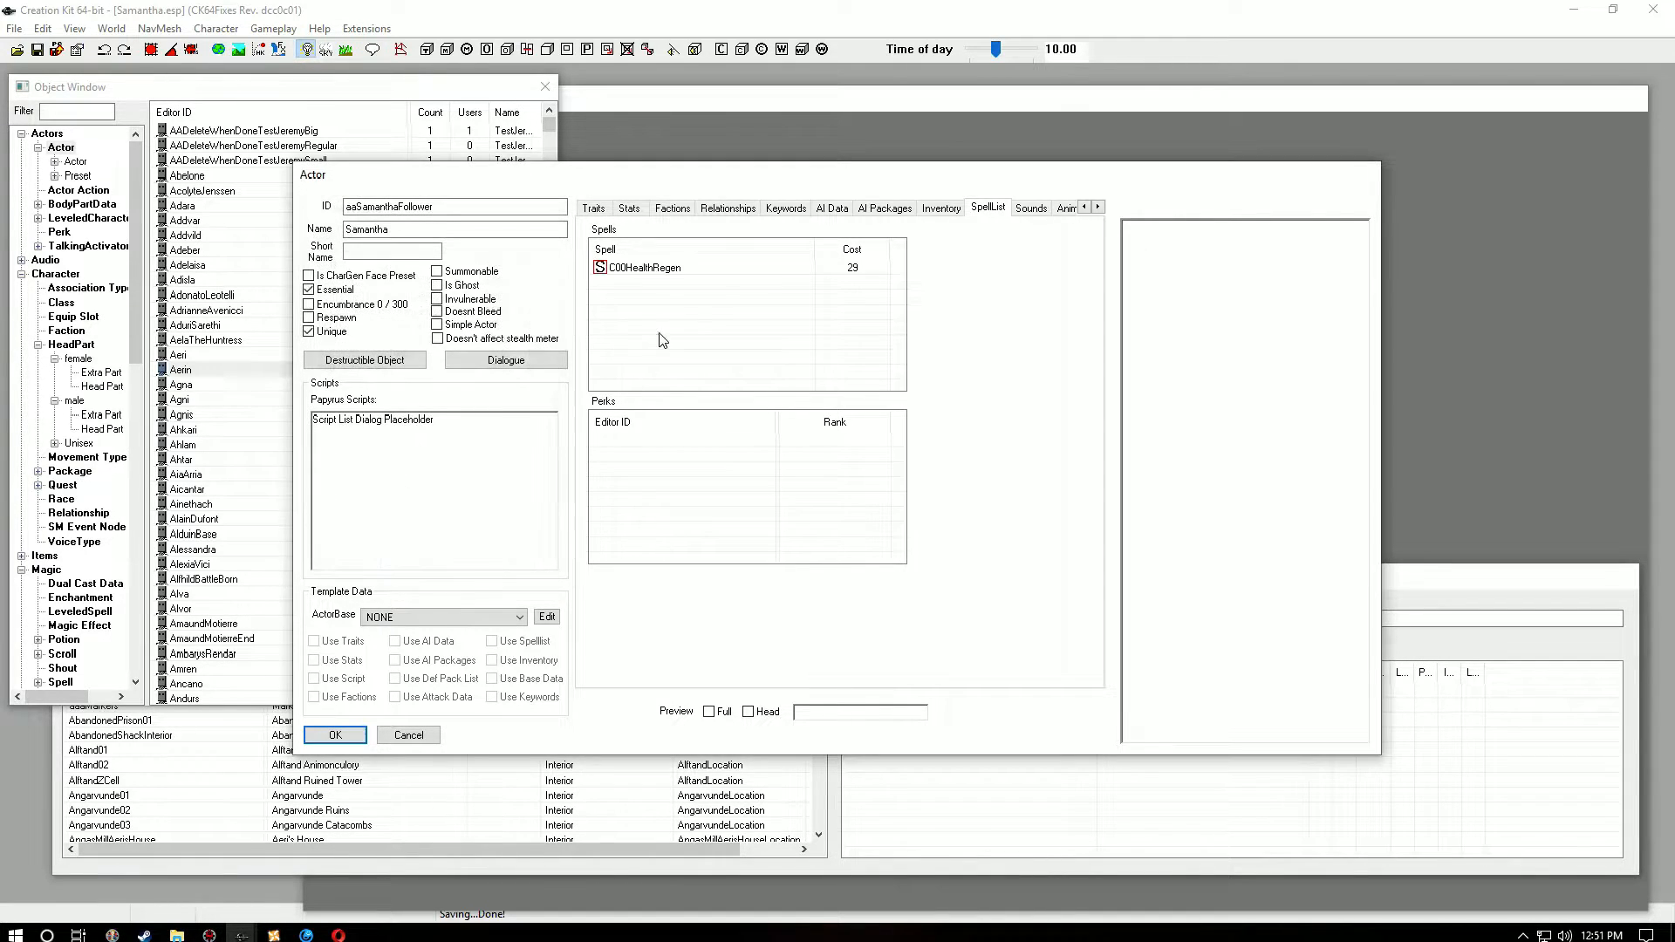
# Step: Add the Healing spell to the actor's spell list, filtering the available forms by "healing"
pyautogui.rightClick(671, 282)
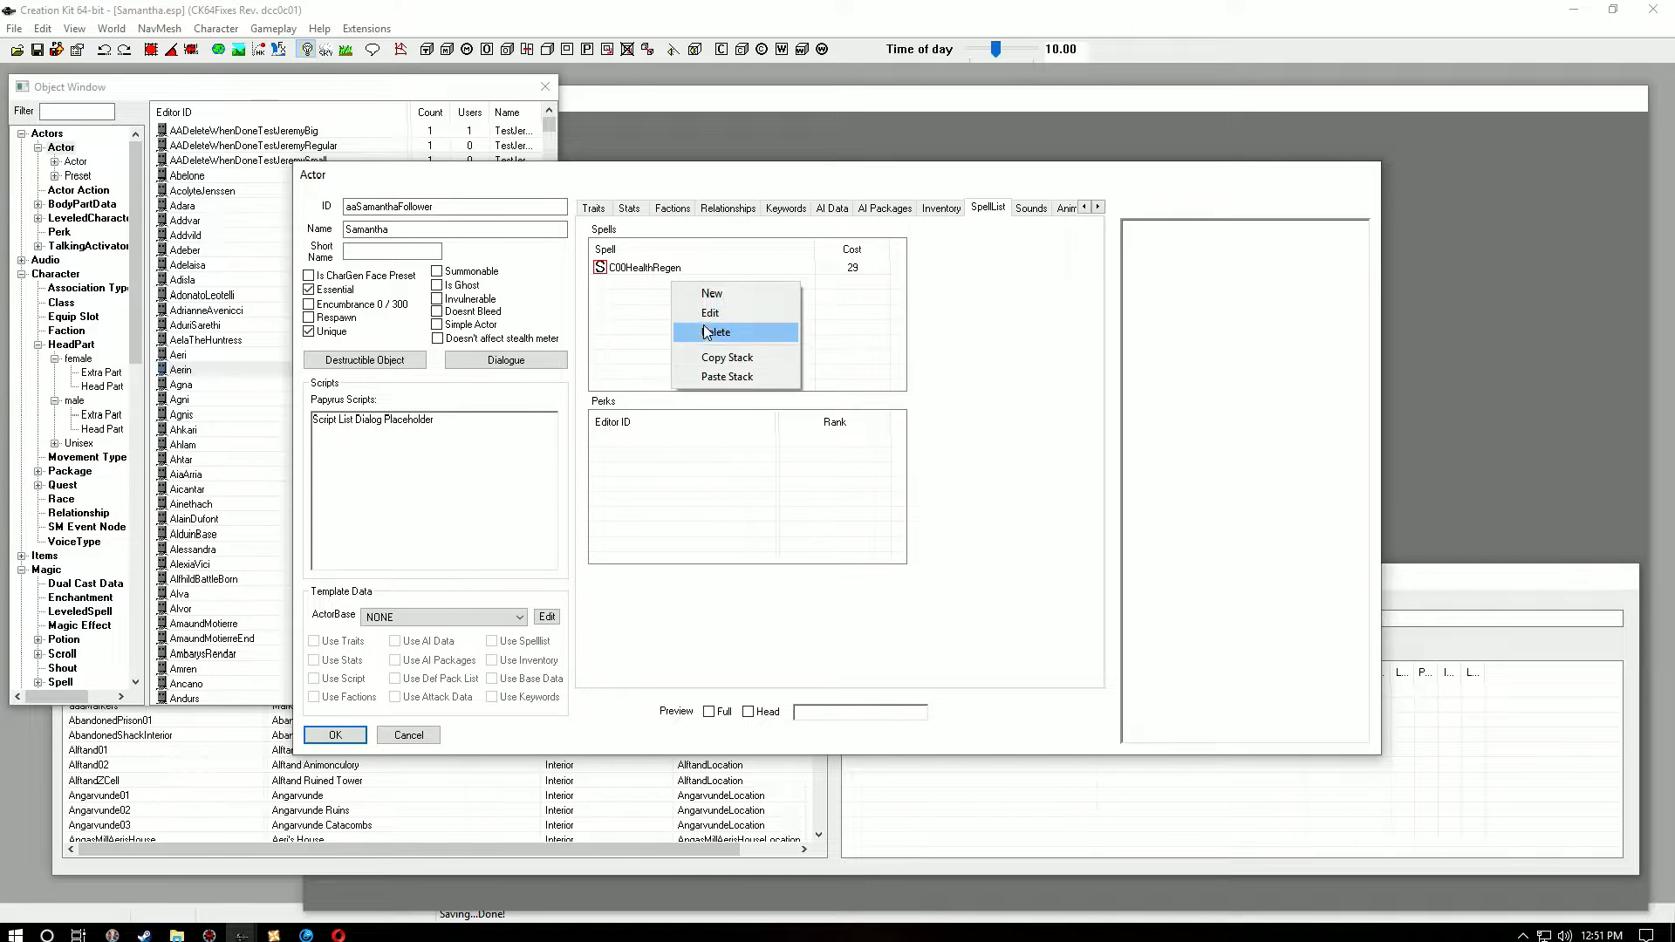
pyautogui.click(711, 297)
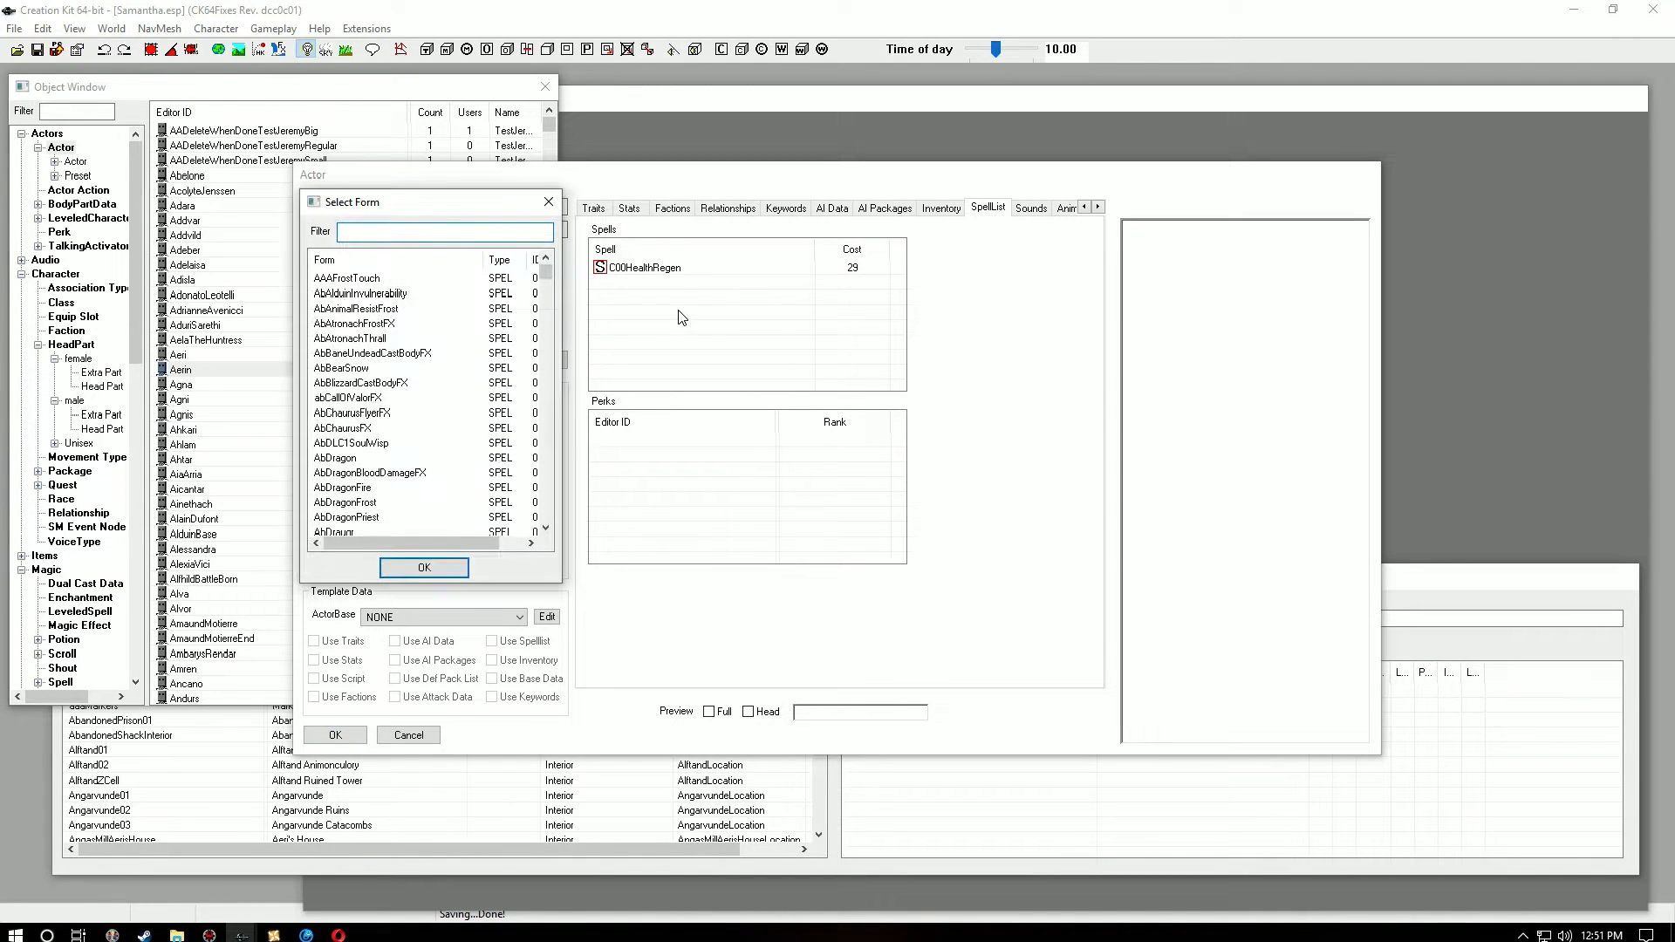
pyautogui.write('healing')
pyautogui.click(349, 353)
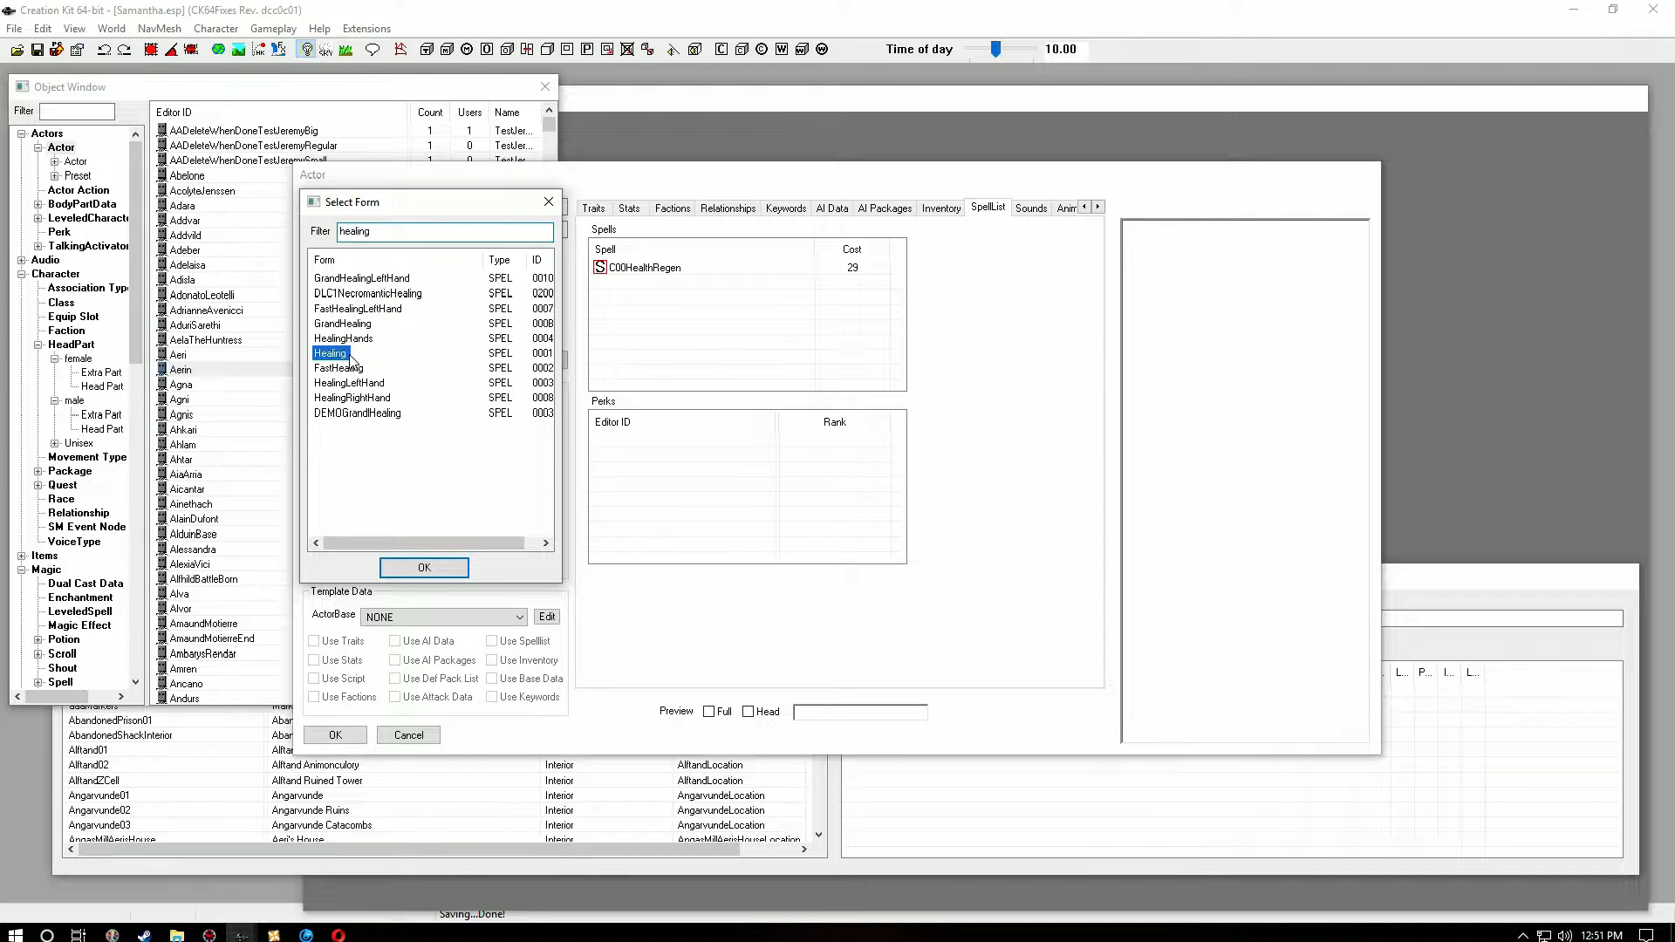
pyautogui.click(450, 569)
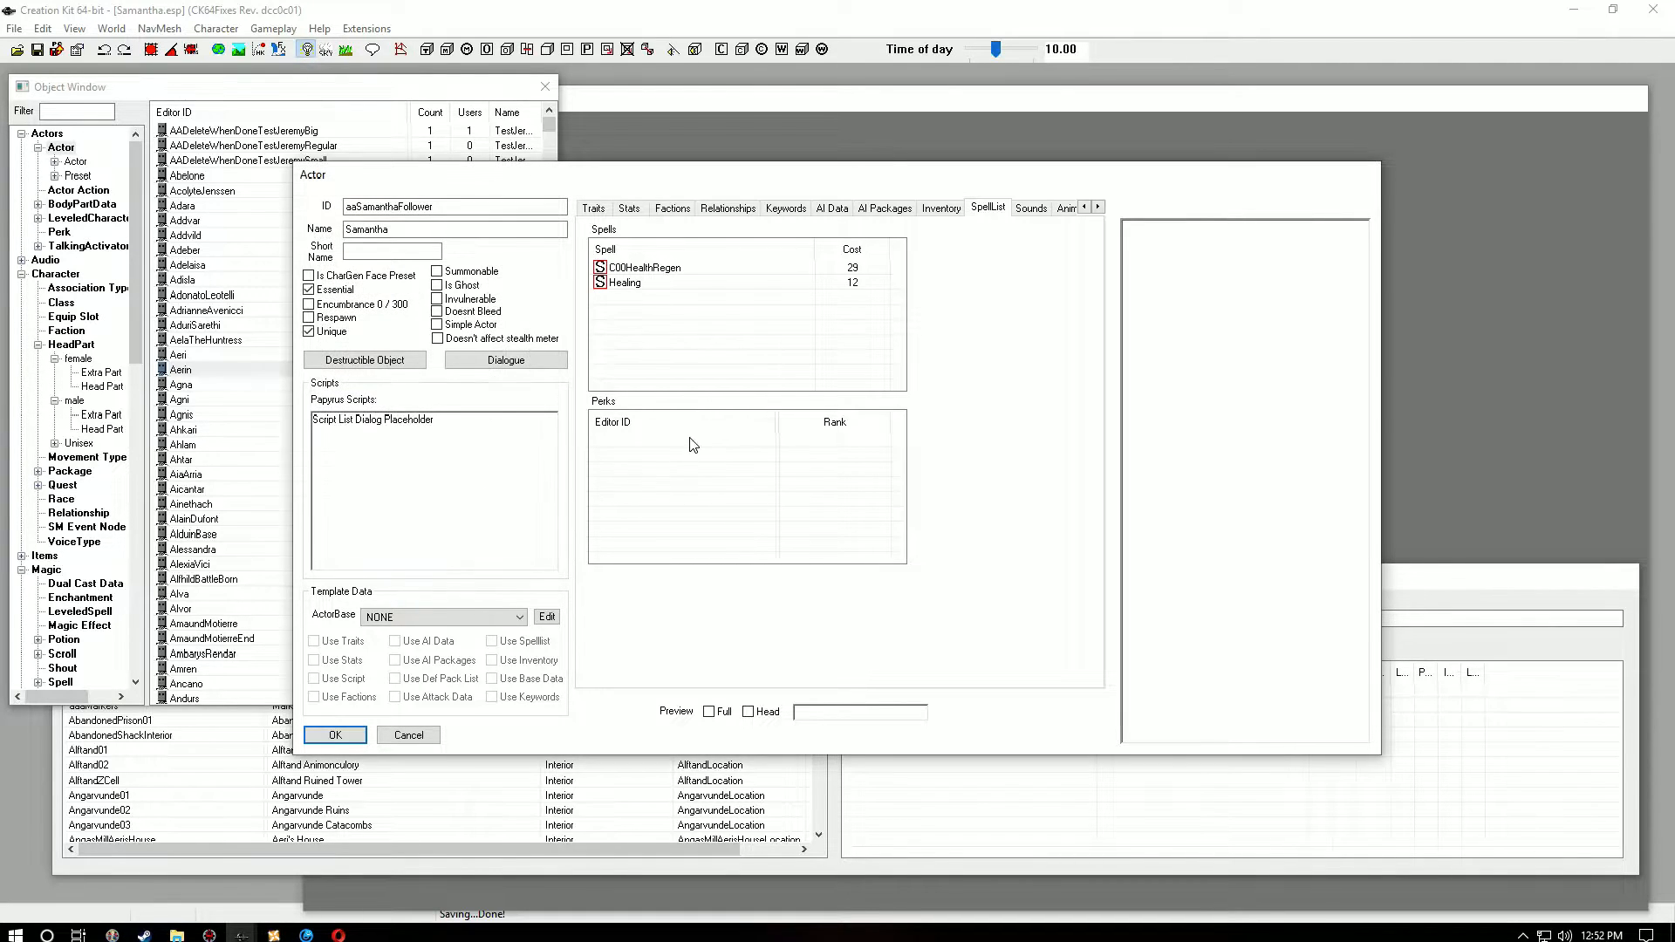
# Step: Add the Flames spell to the actor's spell list, filtering the available forms by "flames"
pyautogui.rightClick(667, 306)
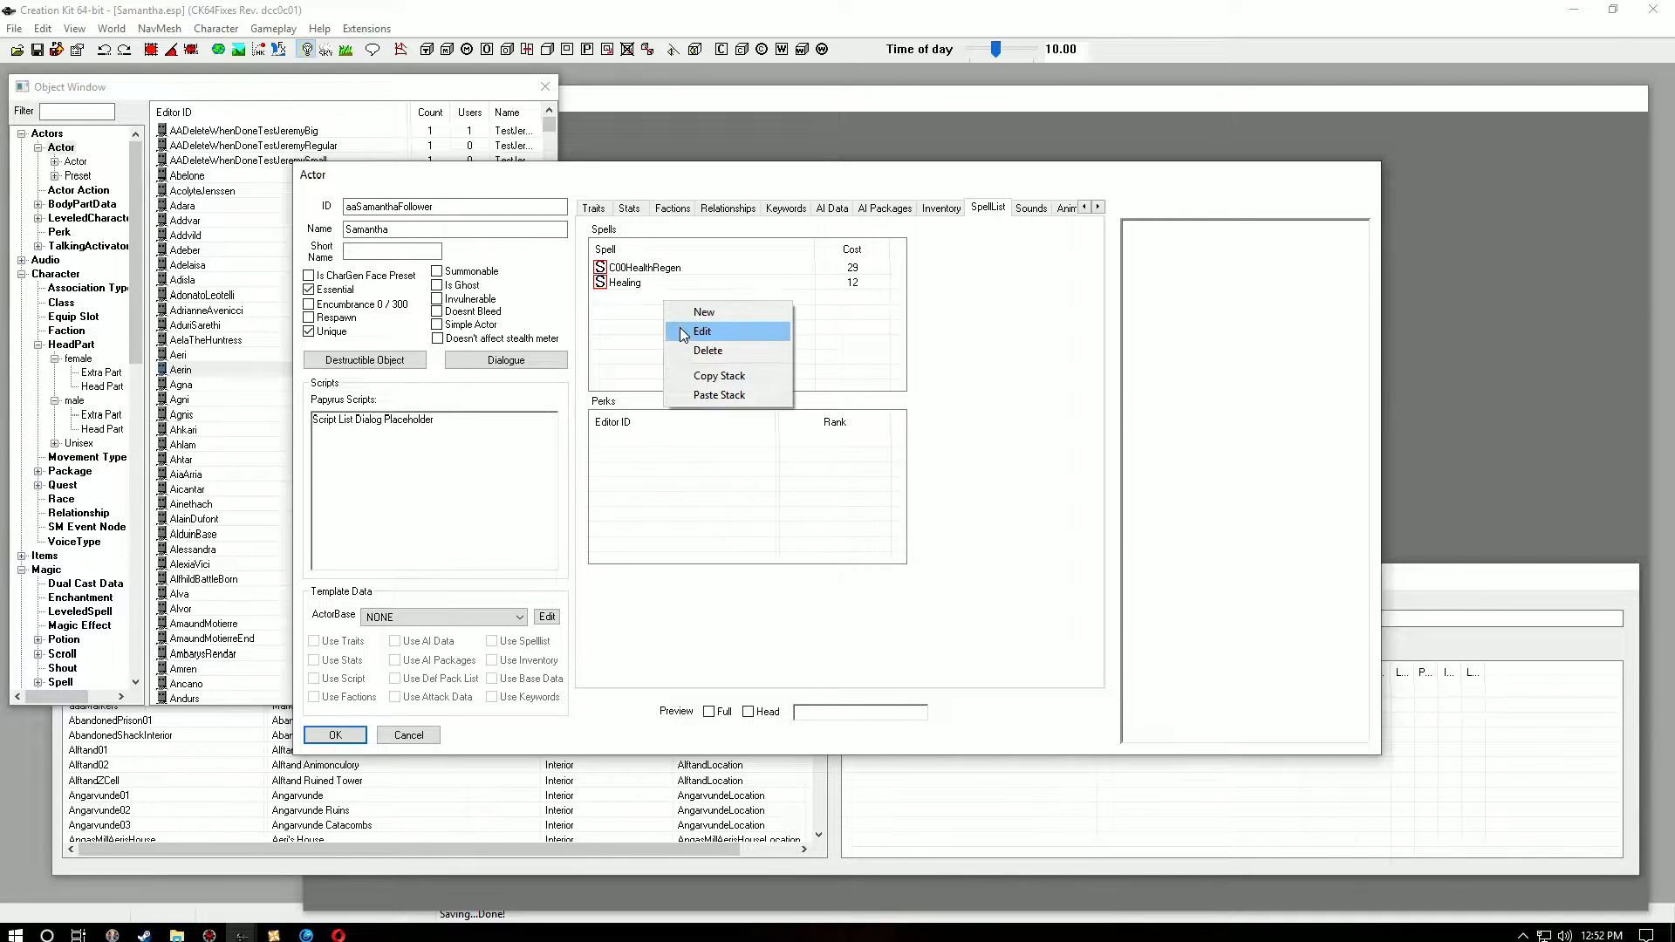
pyautogui.click(705, 311)
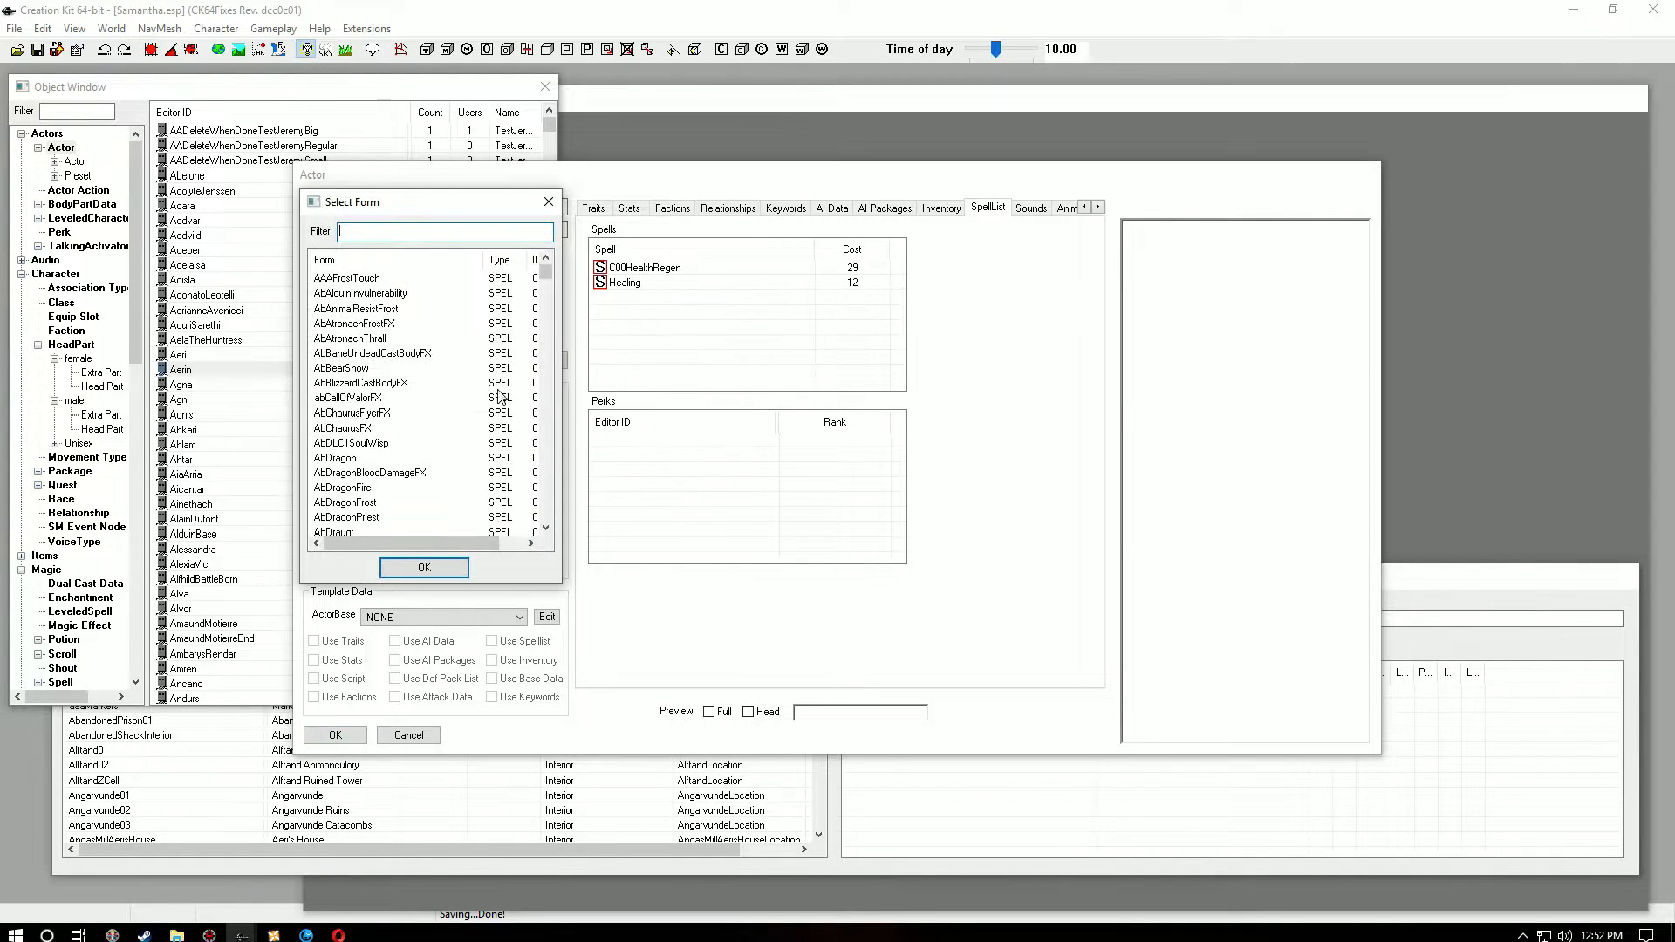
pyautogui.write('flames')
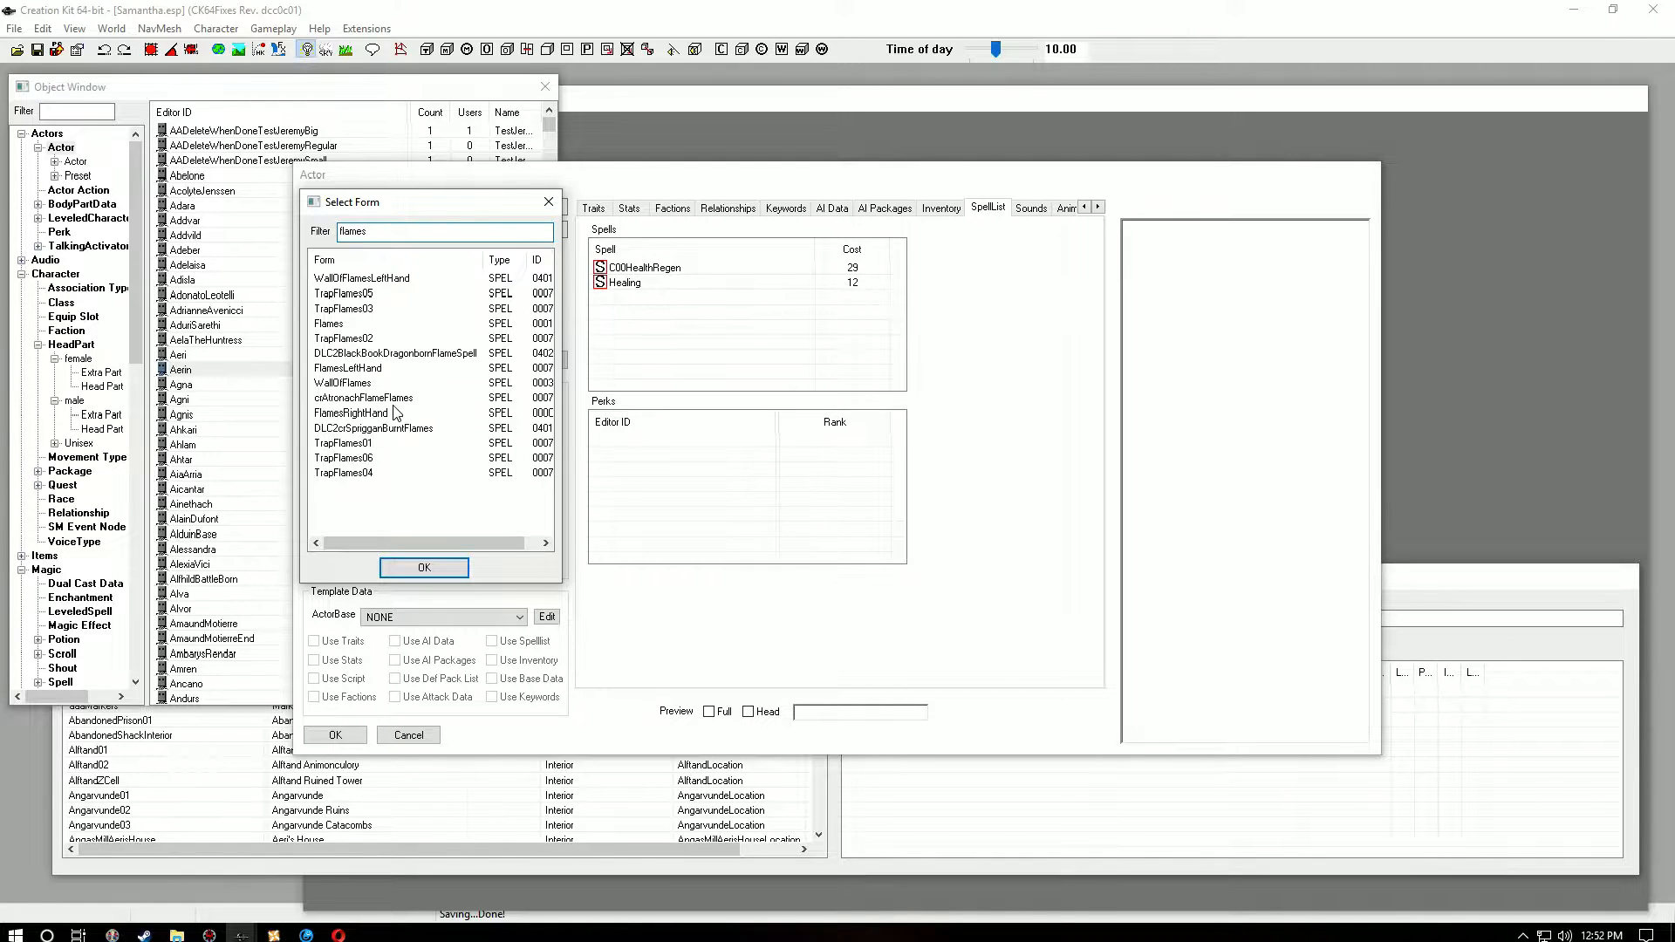
pyautogui.click(330, 324)
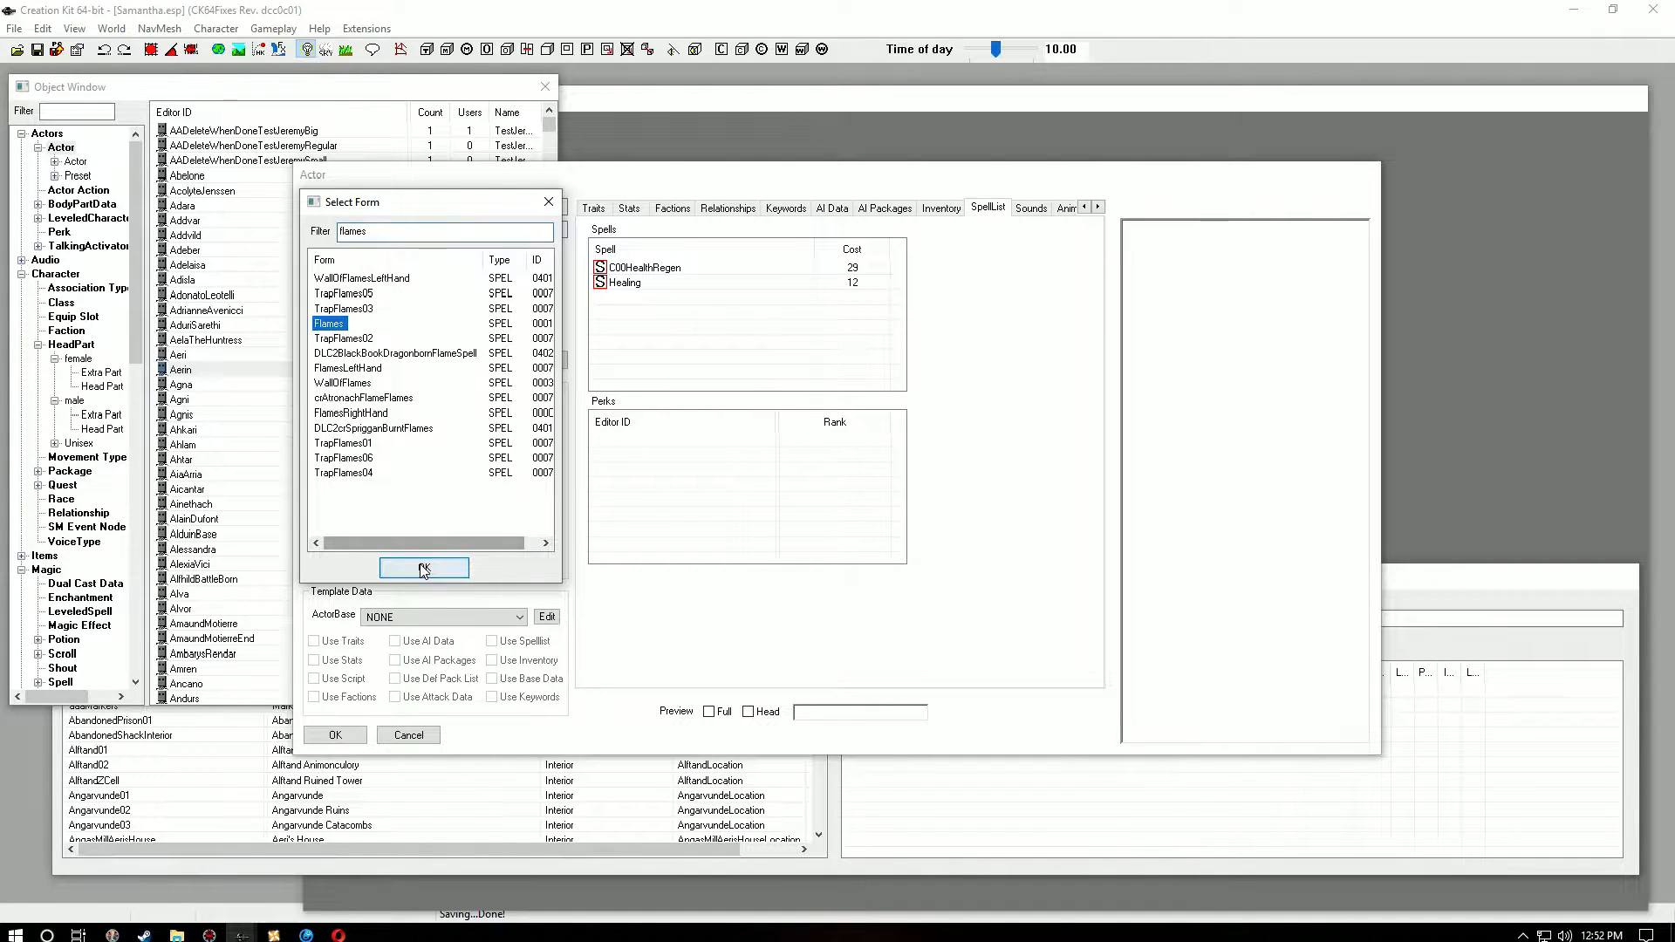
pyautogui.click(423, 567)
# Step: Add the IceSpike spell to the actor's spell list, filtering the available forms by "icespike"
pyautogui.rightClick(641, 343)
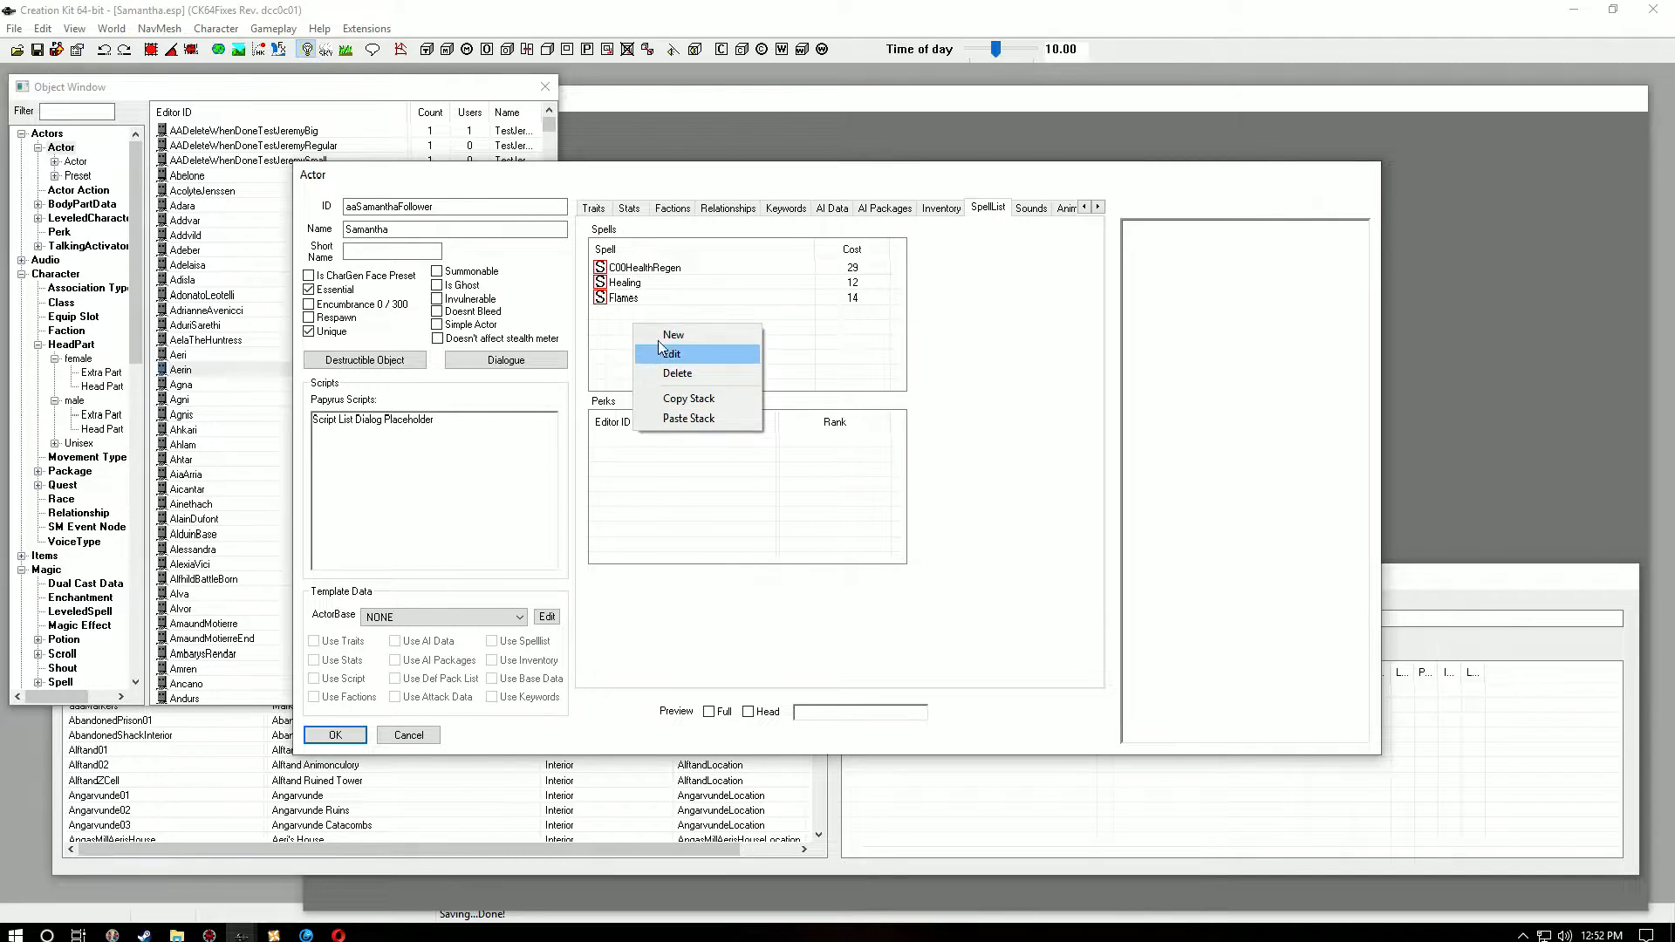
pyautogui.click(663, 336)
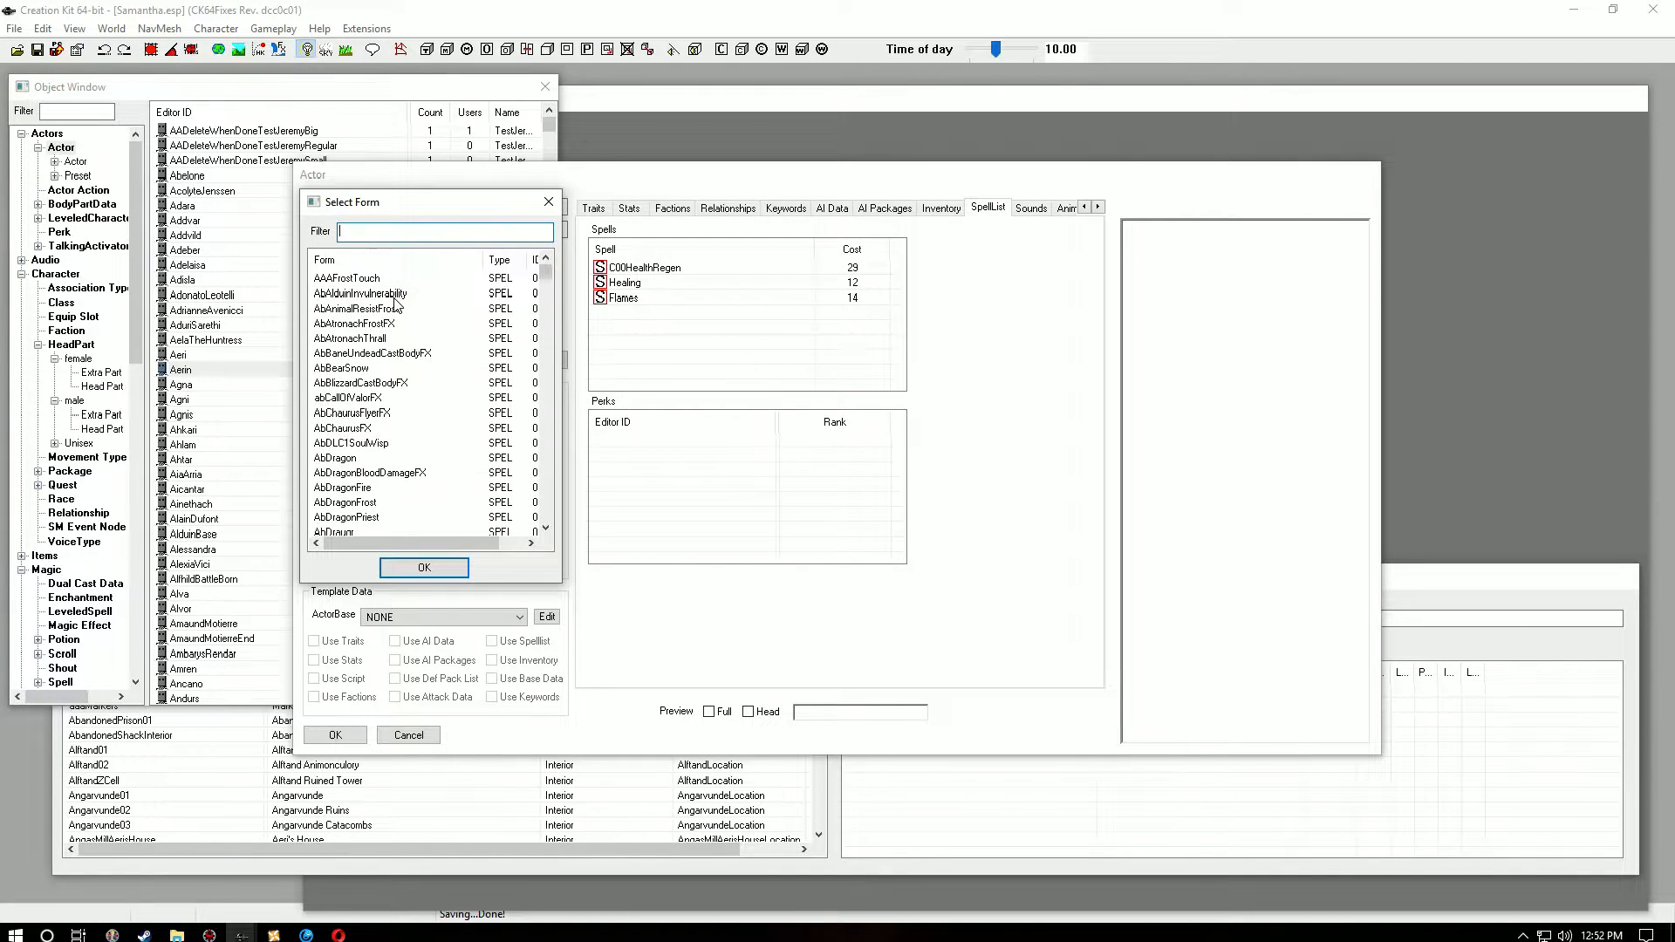
pyautogui.write('ices')
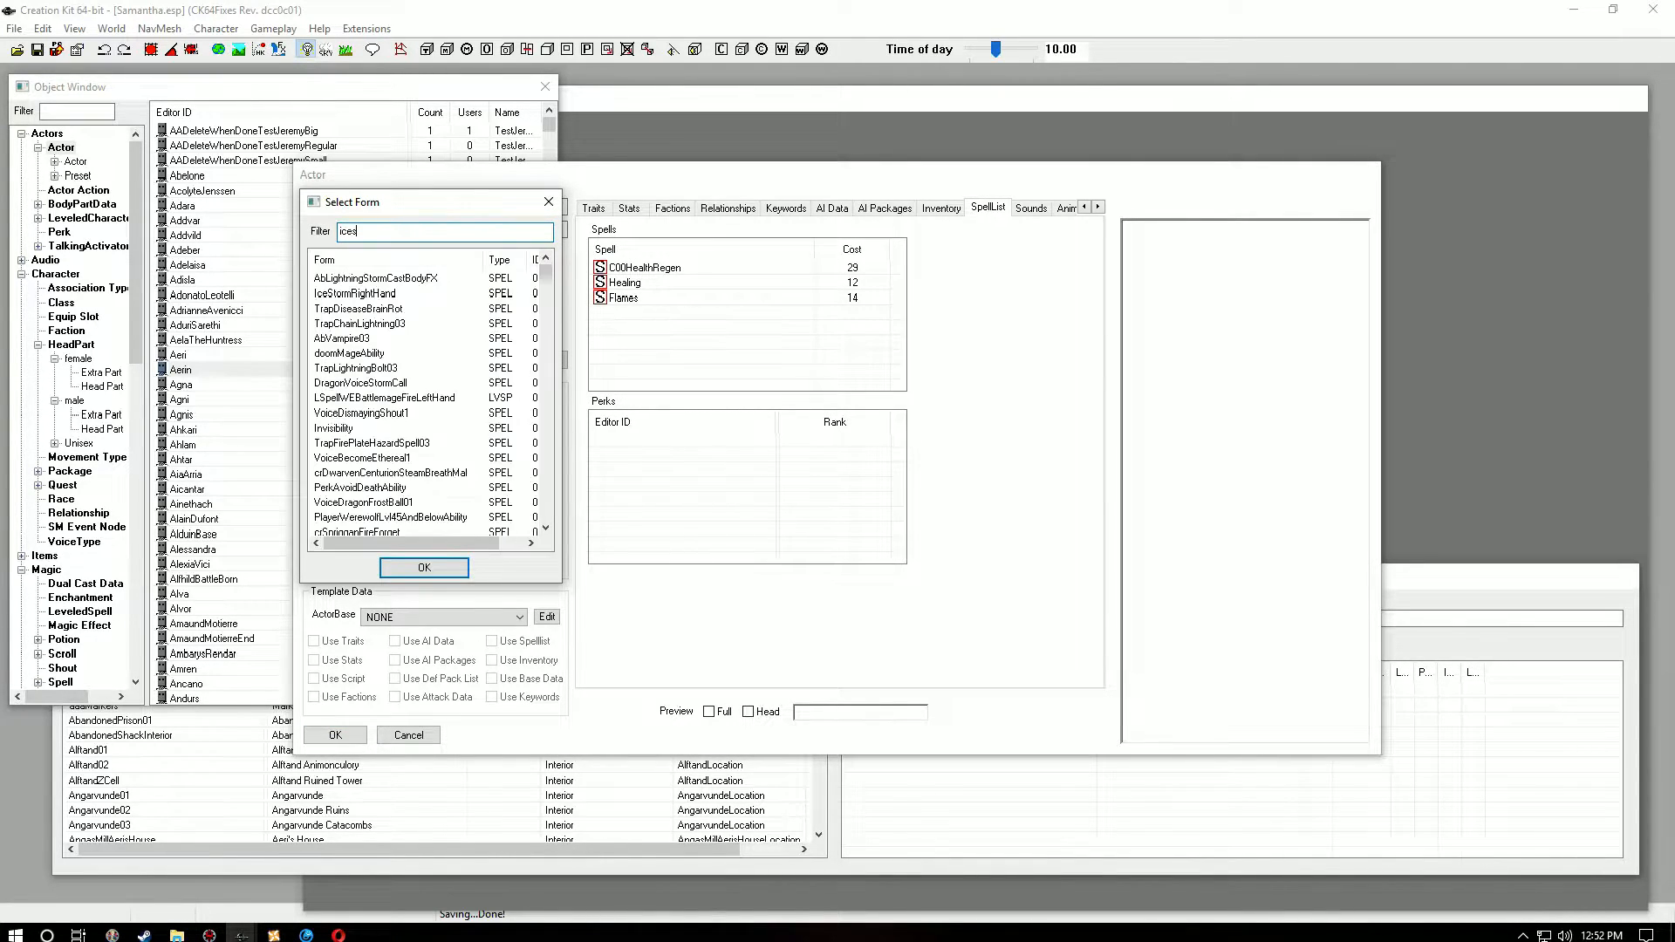
pyautogui.write('pike')
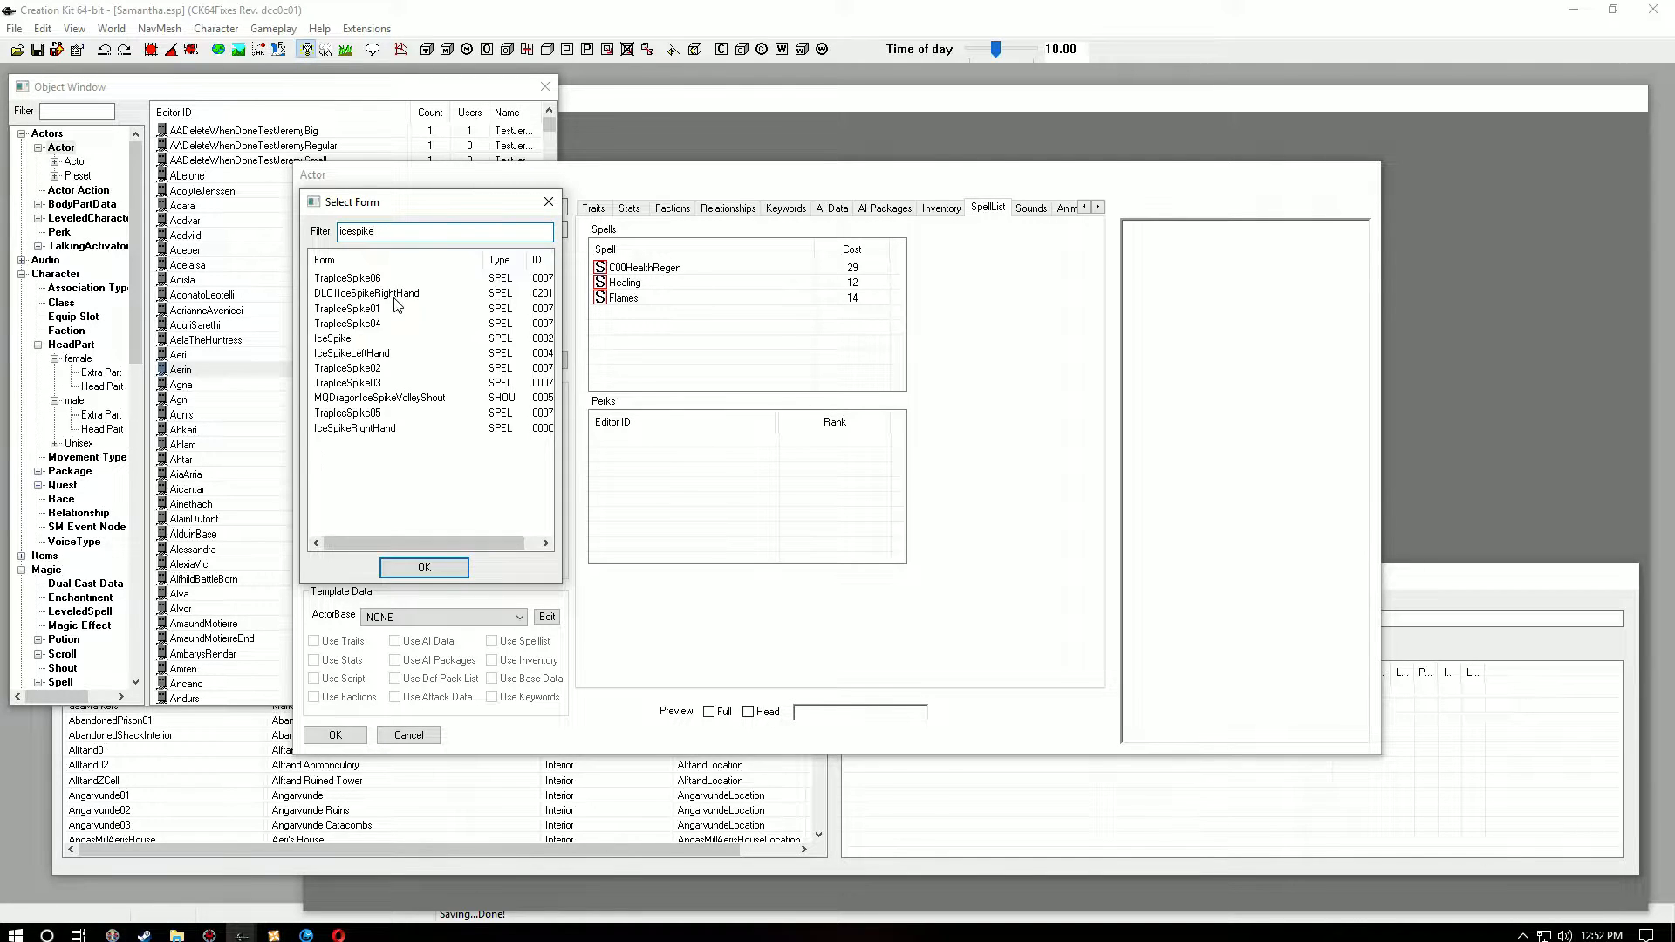
pyautogui.click(337, 340)
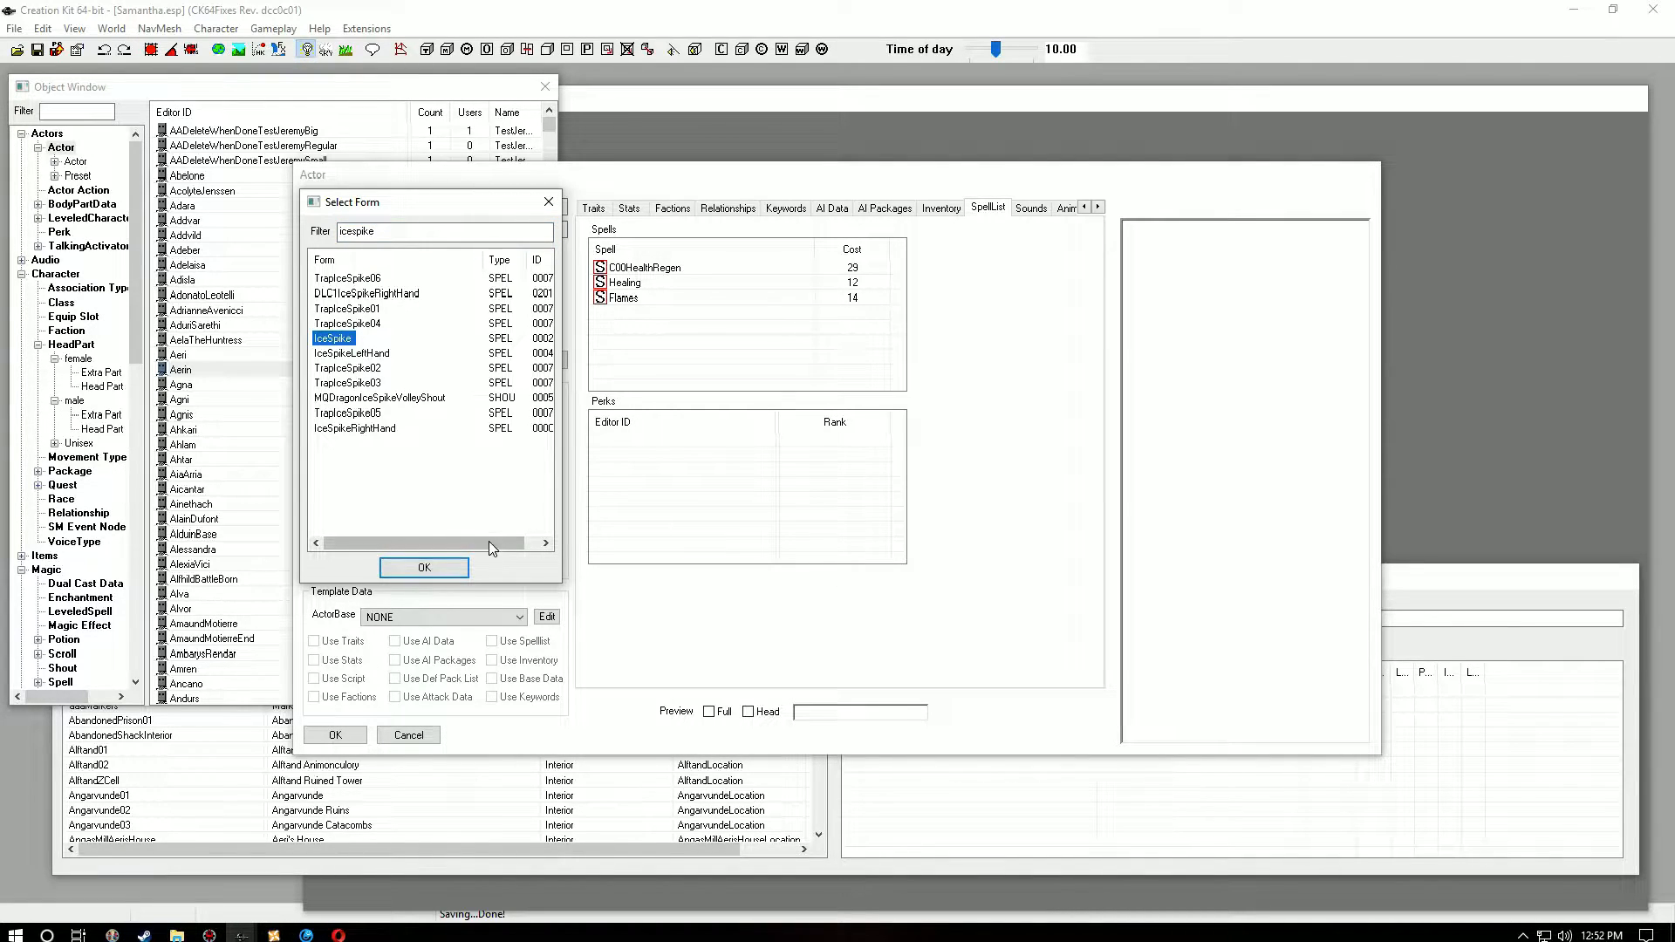
pyautogui.click(449, 568)
# Step: Add the Sparks spell to the actor's spell list, filtering the available forms by "sparks"
pyautogui.rightClick(641, 352)
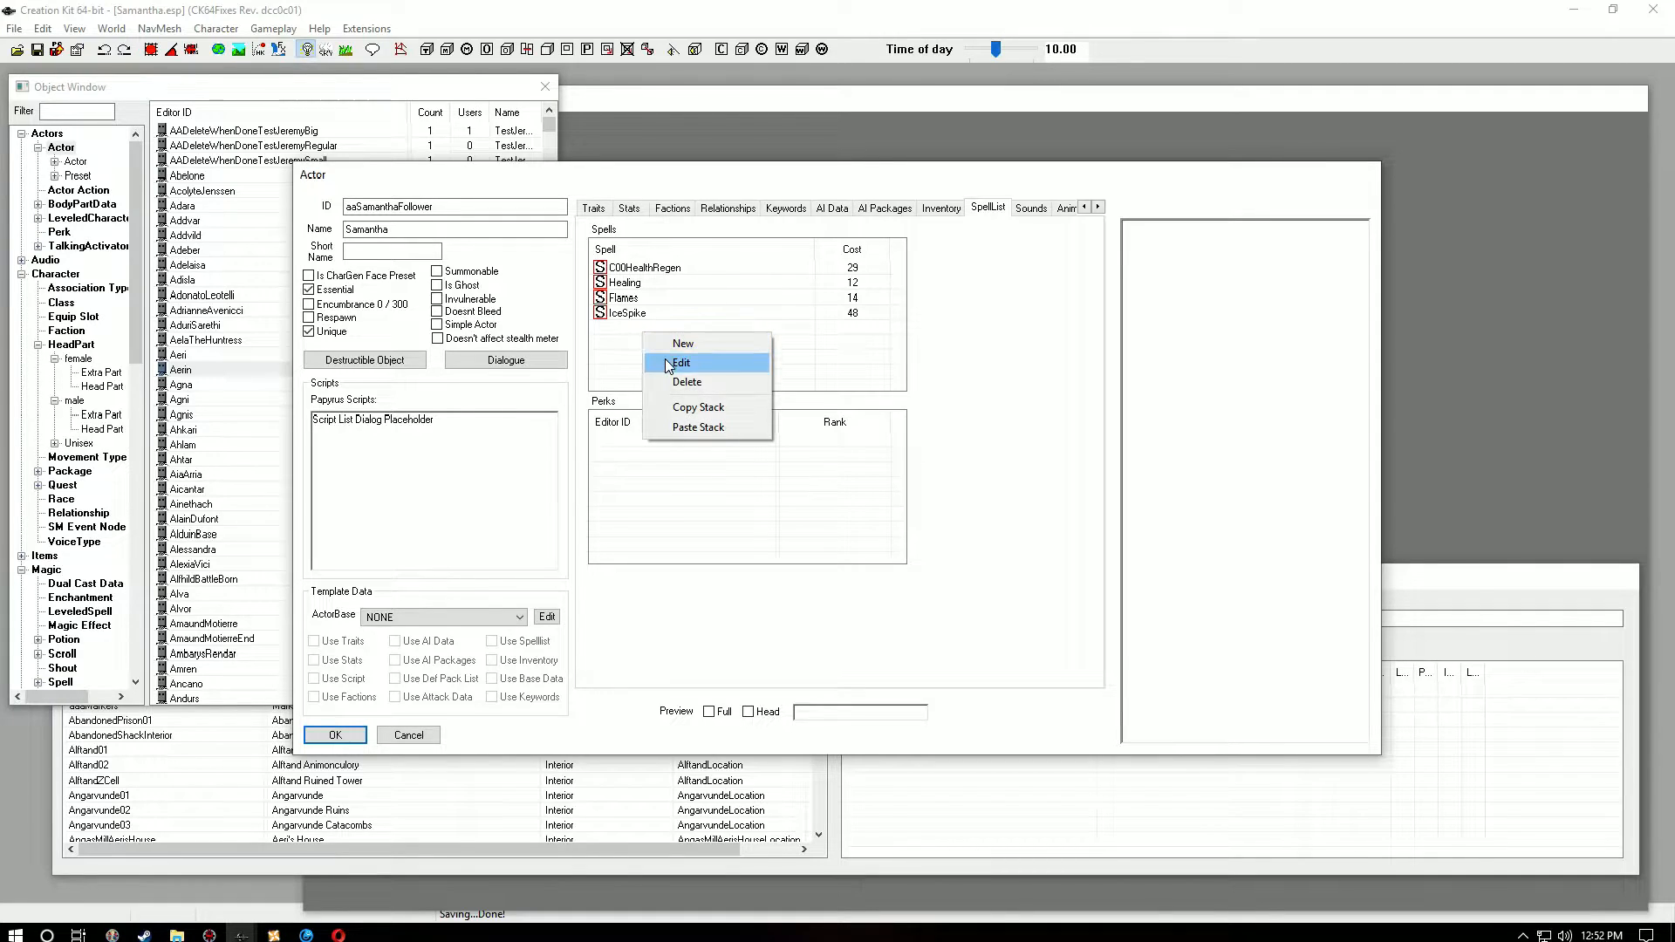
pyautogui.click(494, 371)
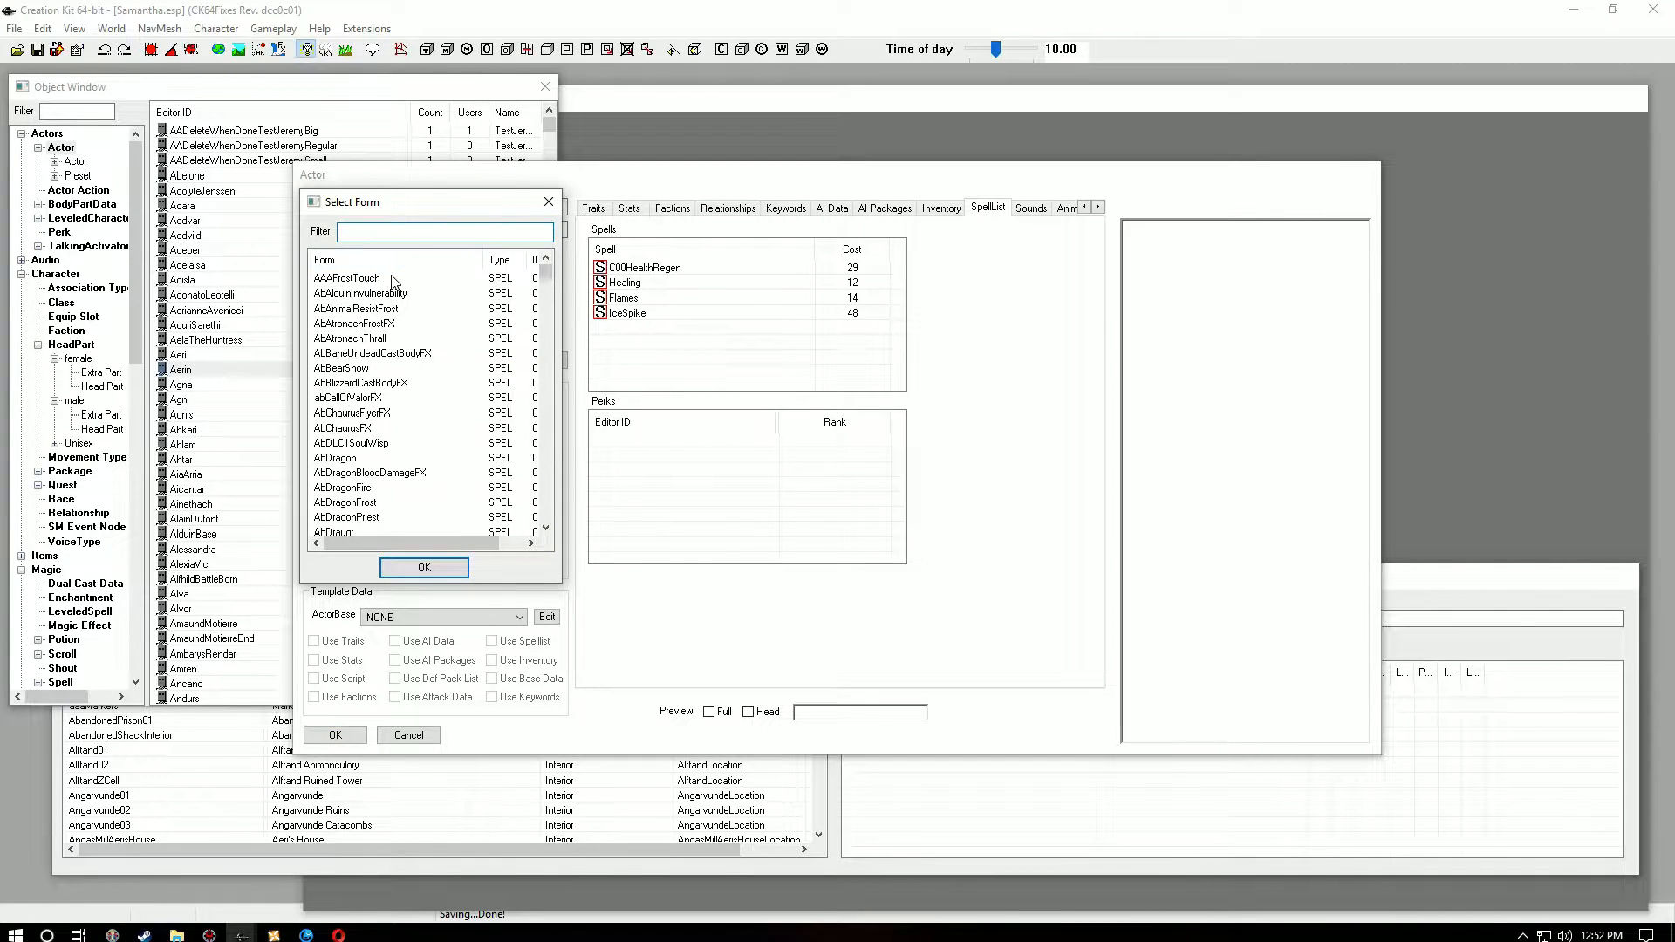
pyautogui.write('sparks')
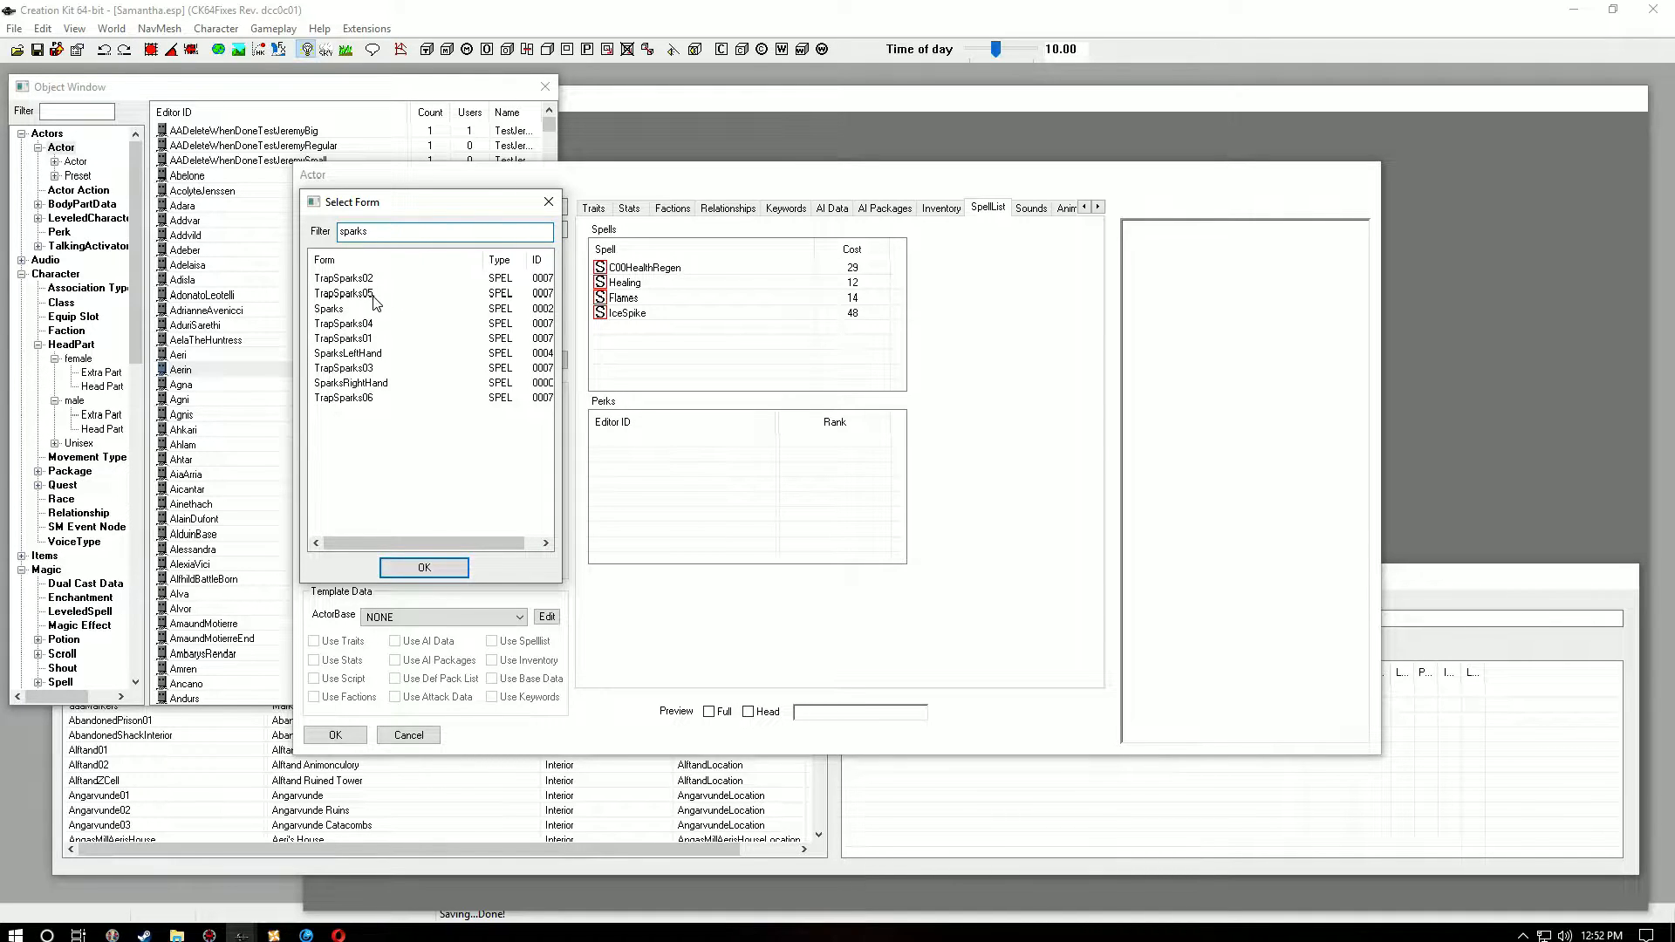
pyautogui.click(349, 309)
pyautogui.click(424, 567)
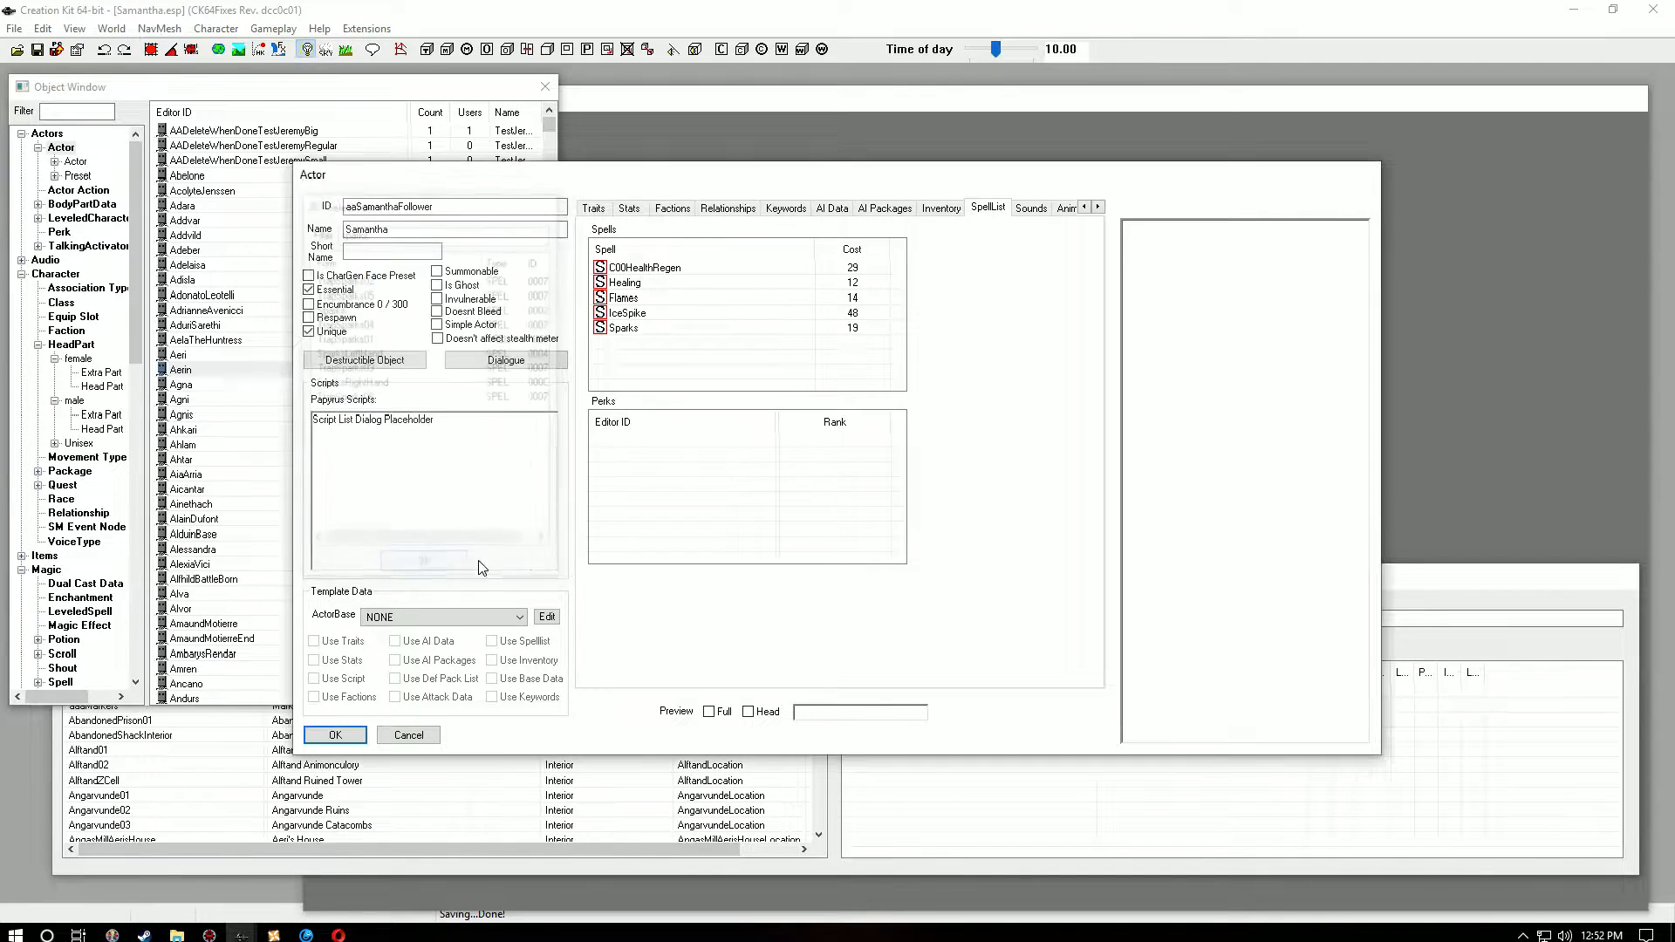
# Step: Add the Fireball spell to the actor's spell list, filtering the available forms by "fireball"
pyautogui.rightClick(641, 344)
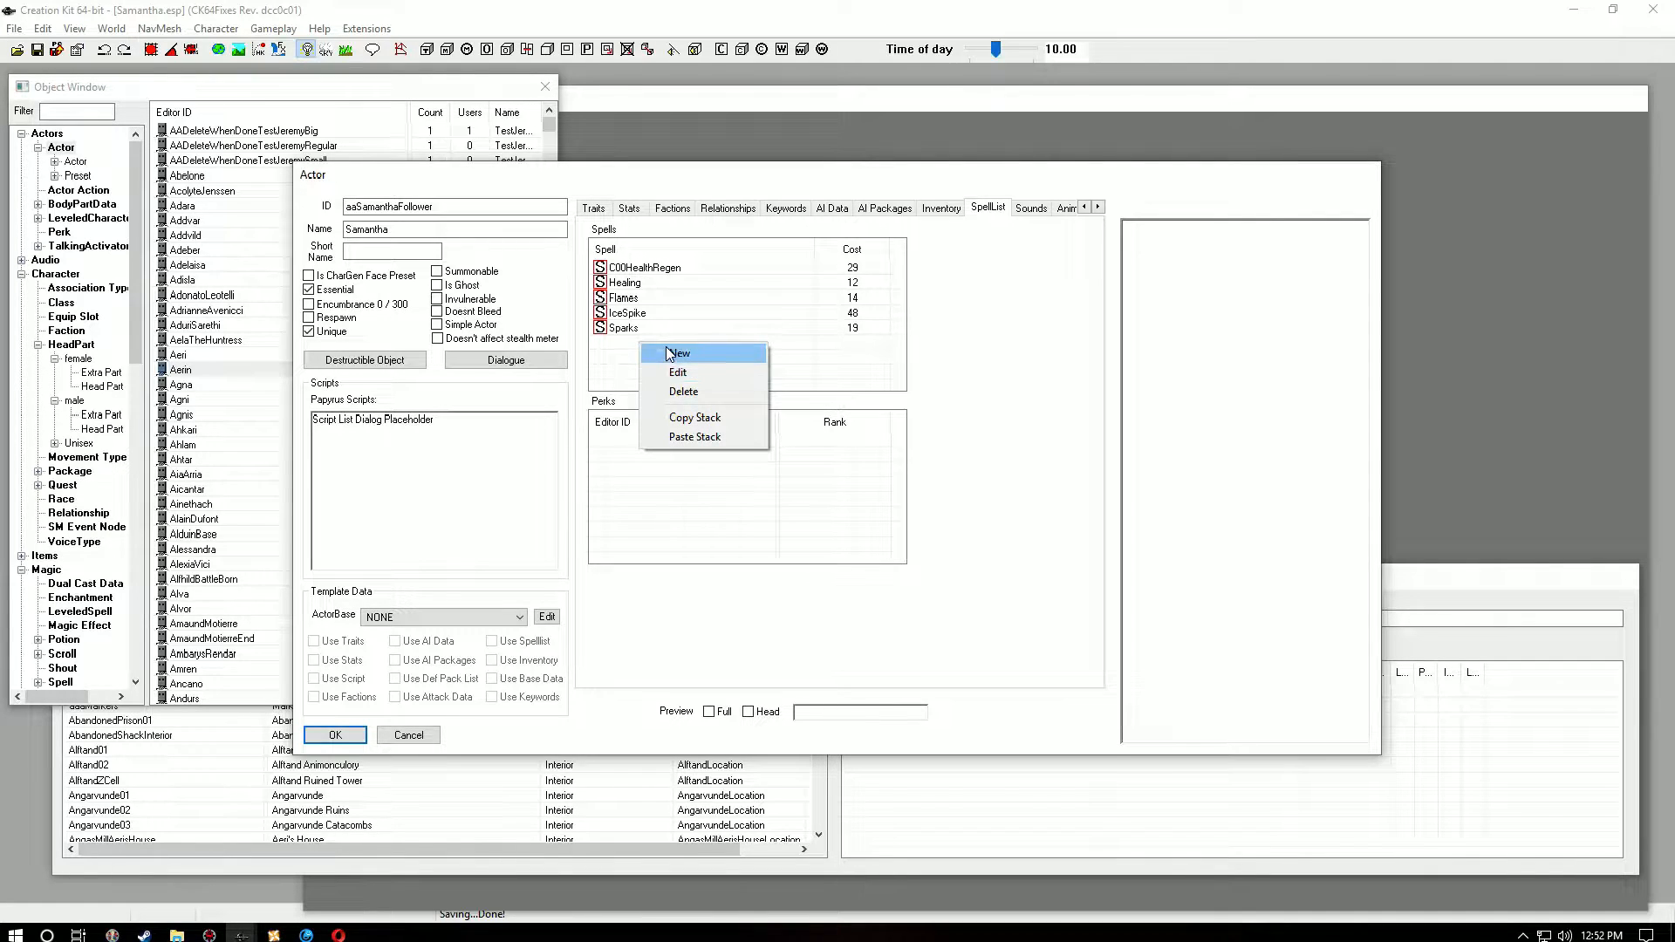
pyautogui.click(661, 357)
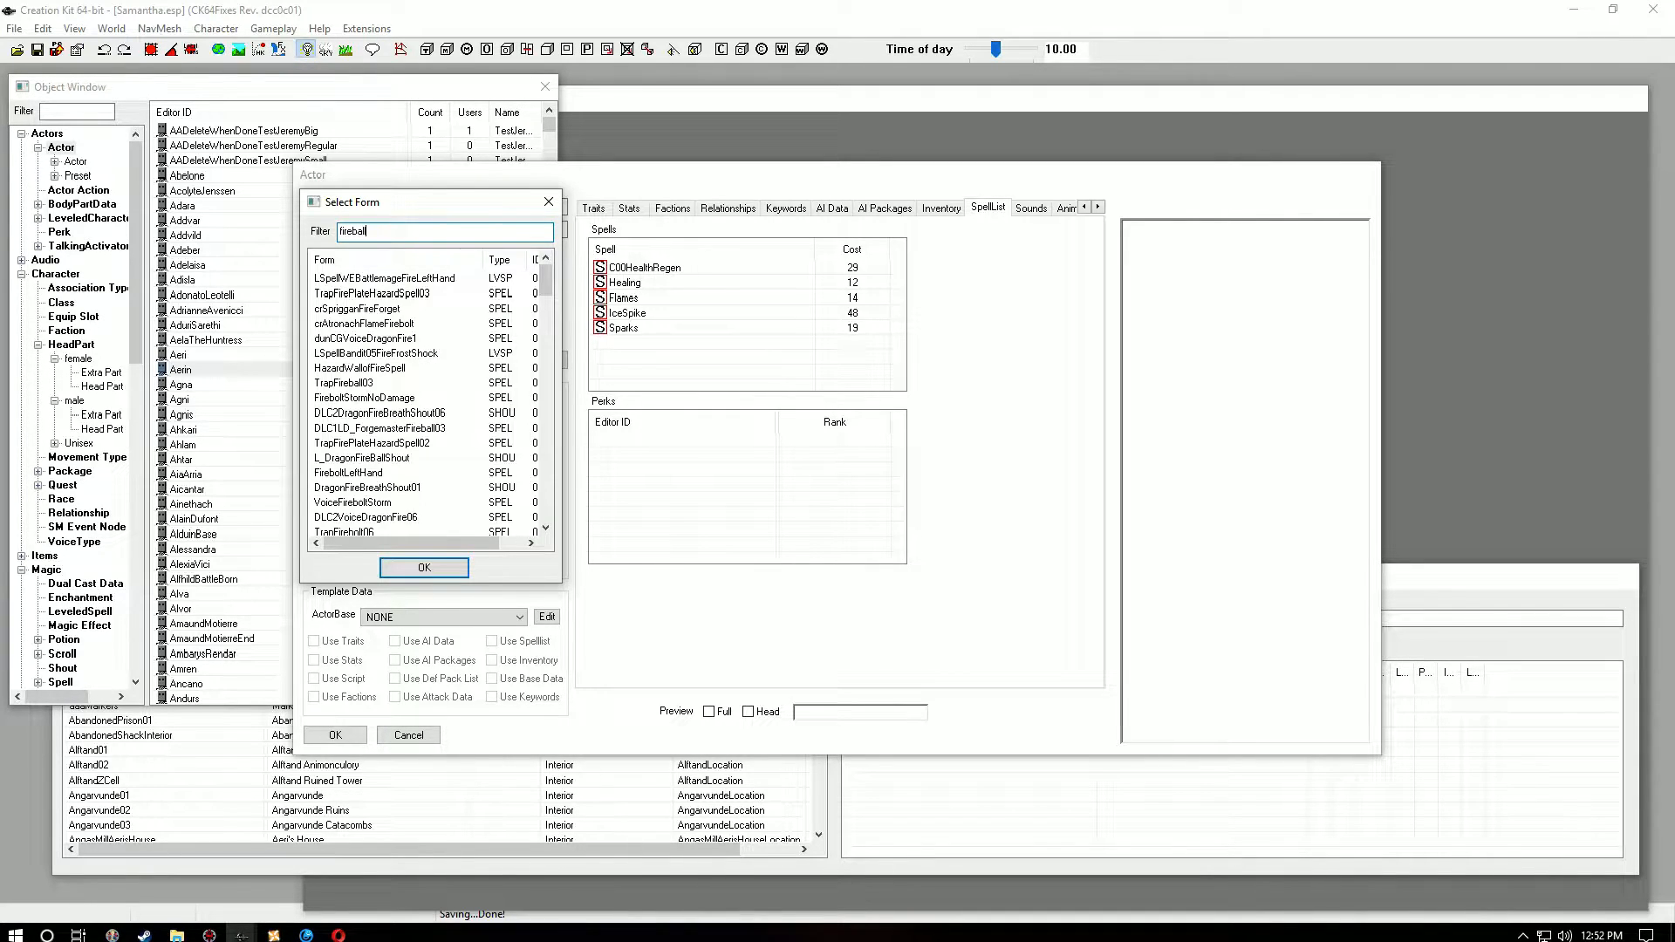
pyautogui.click(330, 427)
pyautogui.click(426, 569)
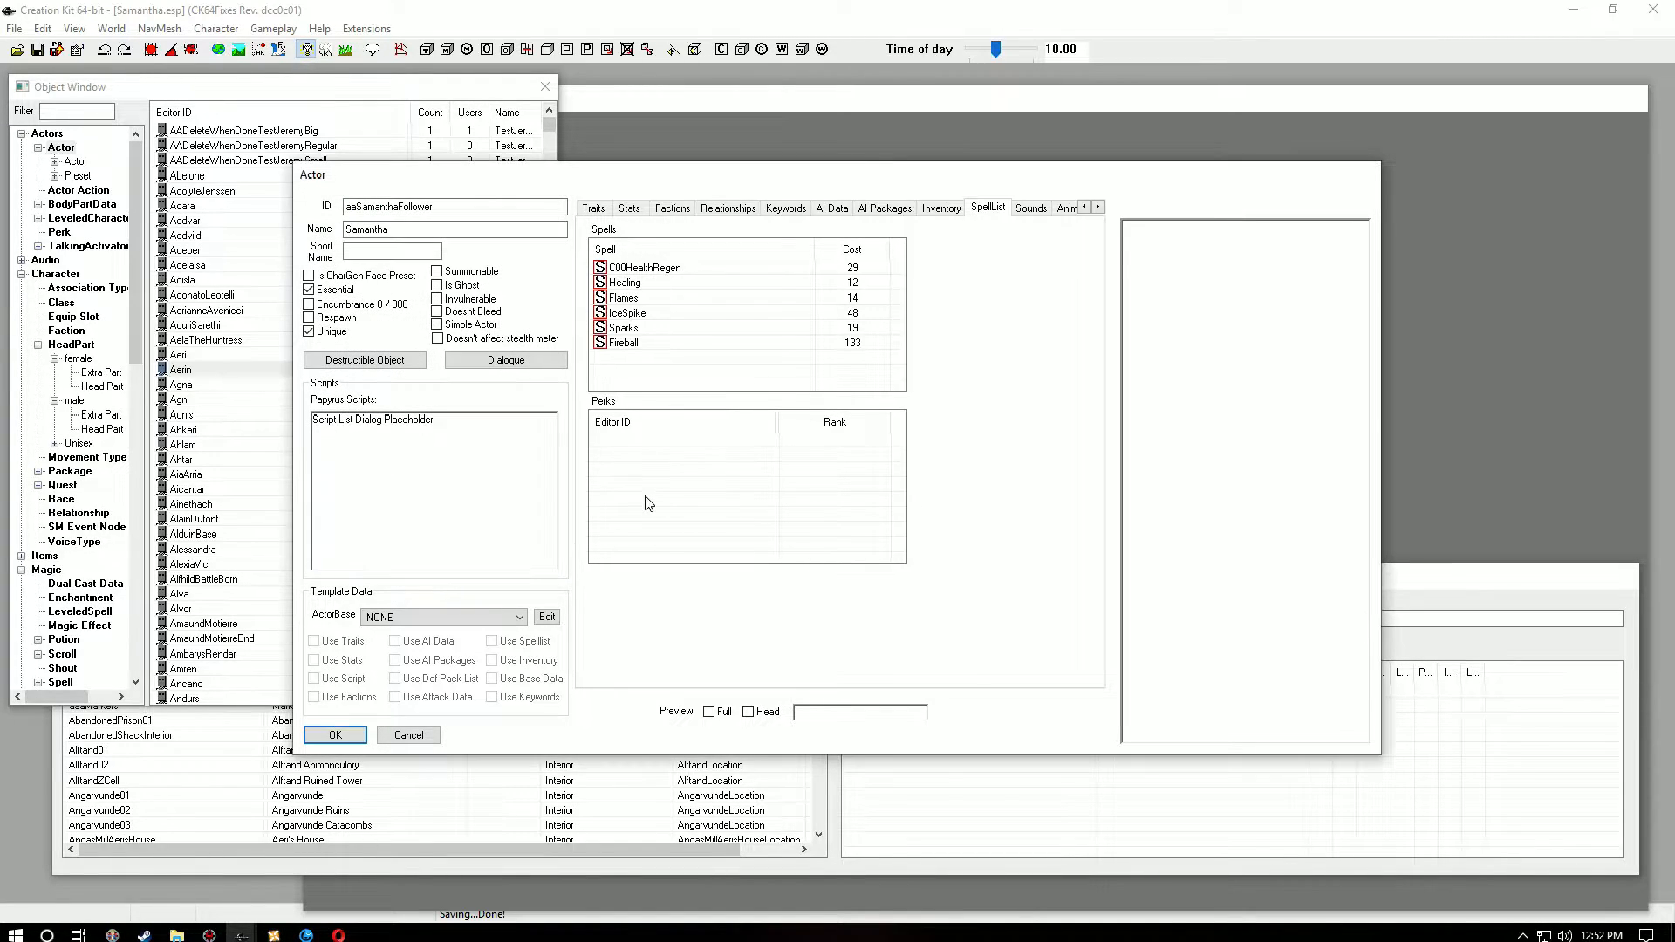
pyautogui.rightClick(643, 446)
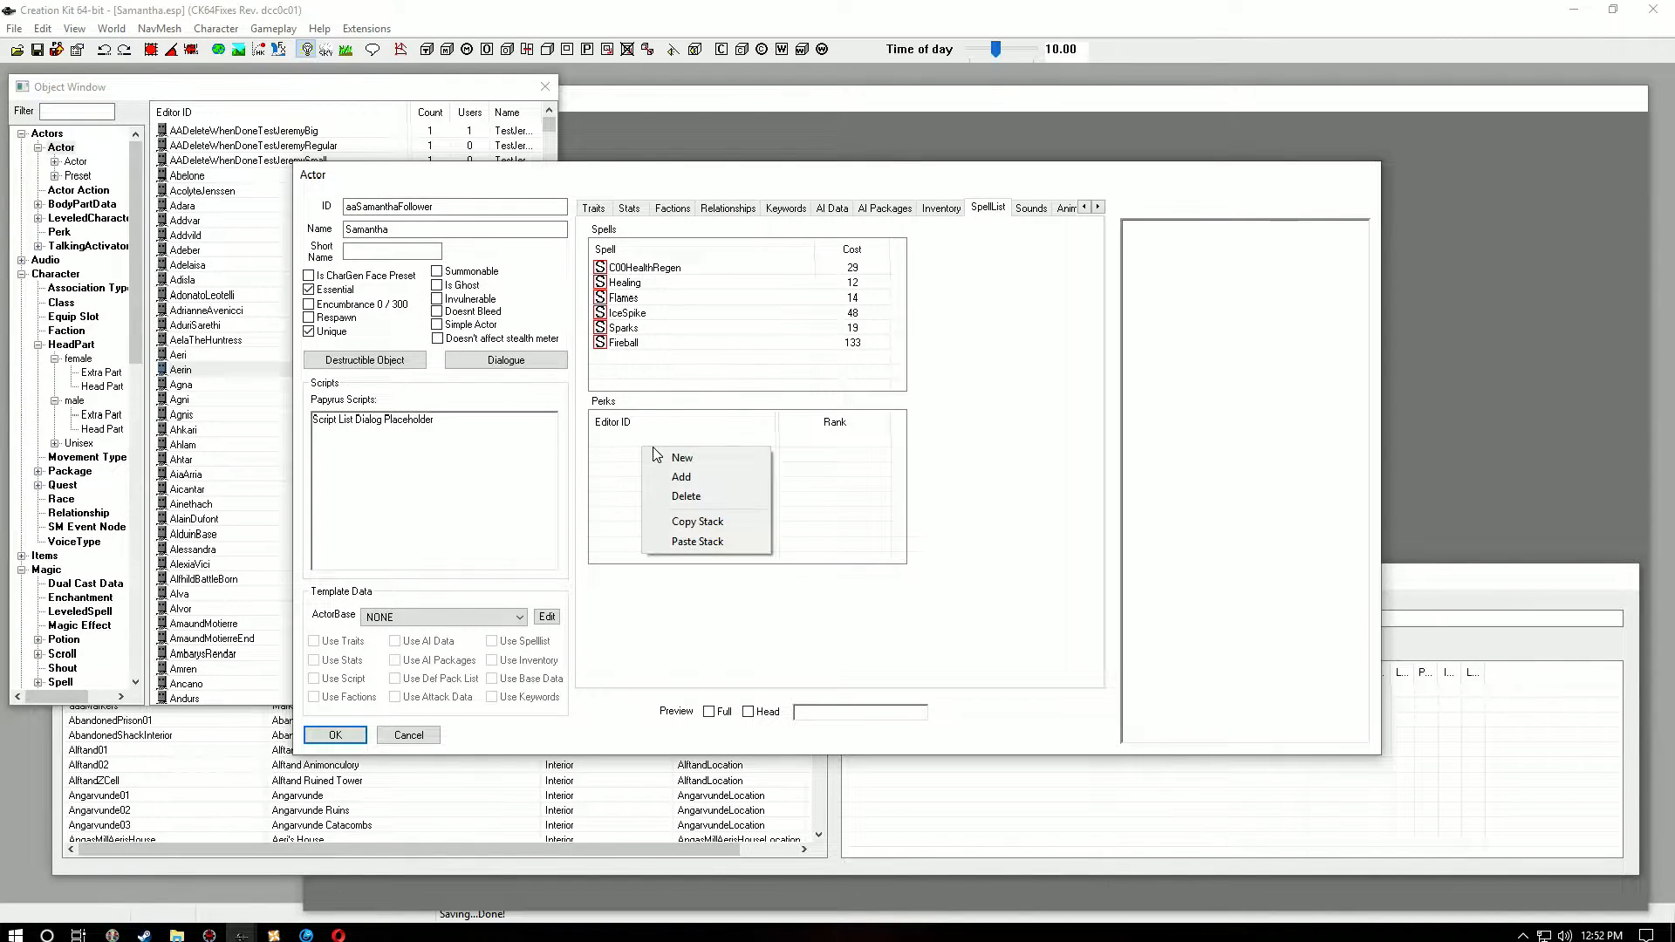
pyautogui.click(668, 479)
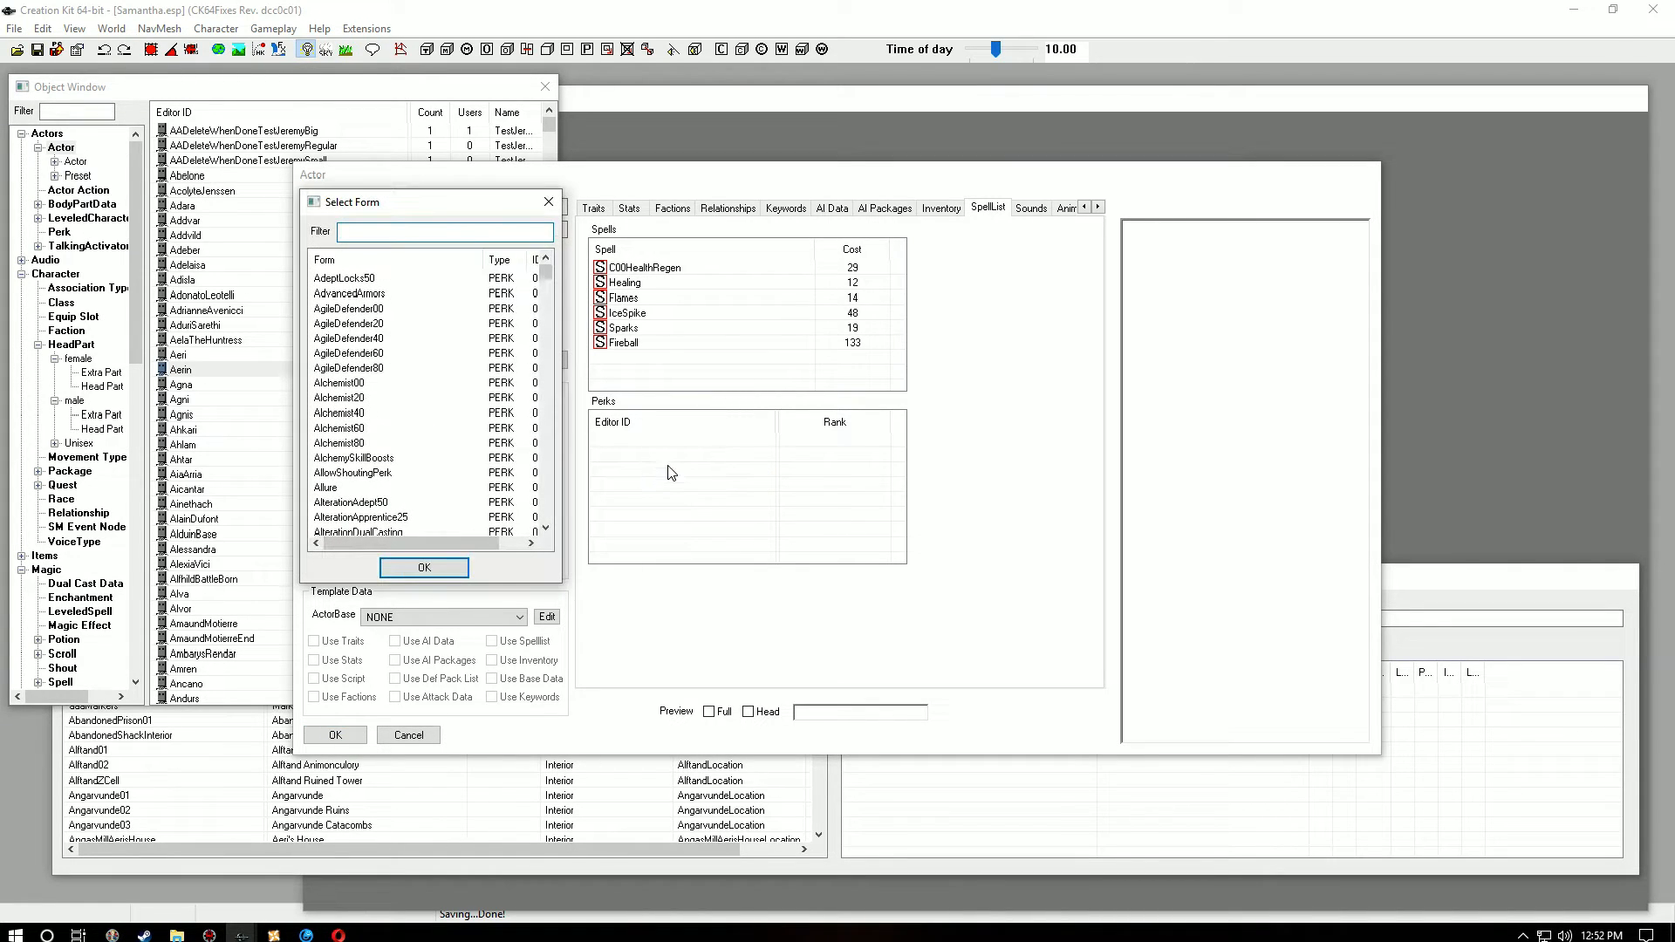
pyautogui.write('lightfoot')
pyautogui.press('Return')
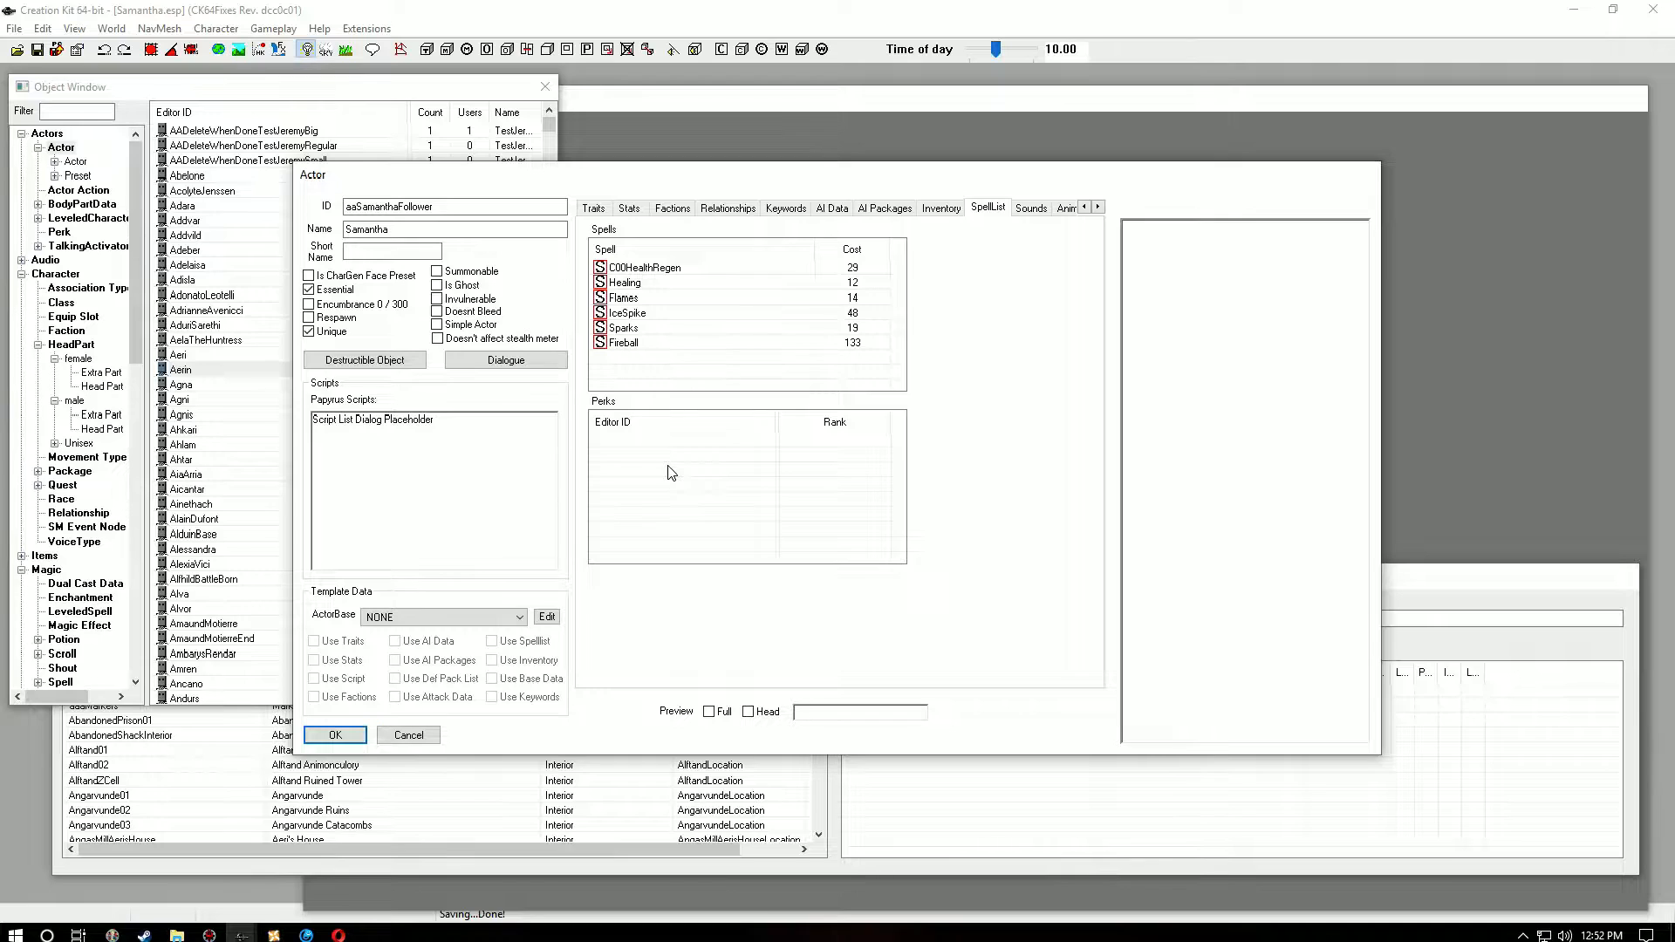
# Step: Add the LightFoot perk to the actor's perk list, filtering the available forms by "lightfoot"
pyautogui.rightClick(669, 466)
pyautogui.click(699, 500)
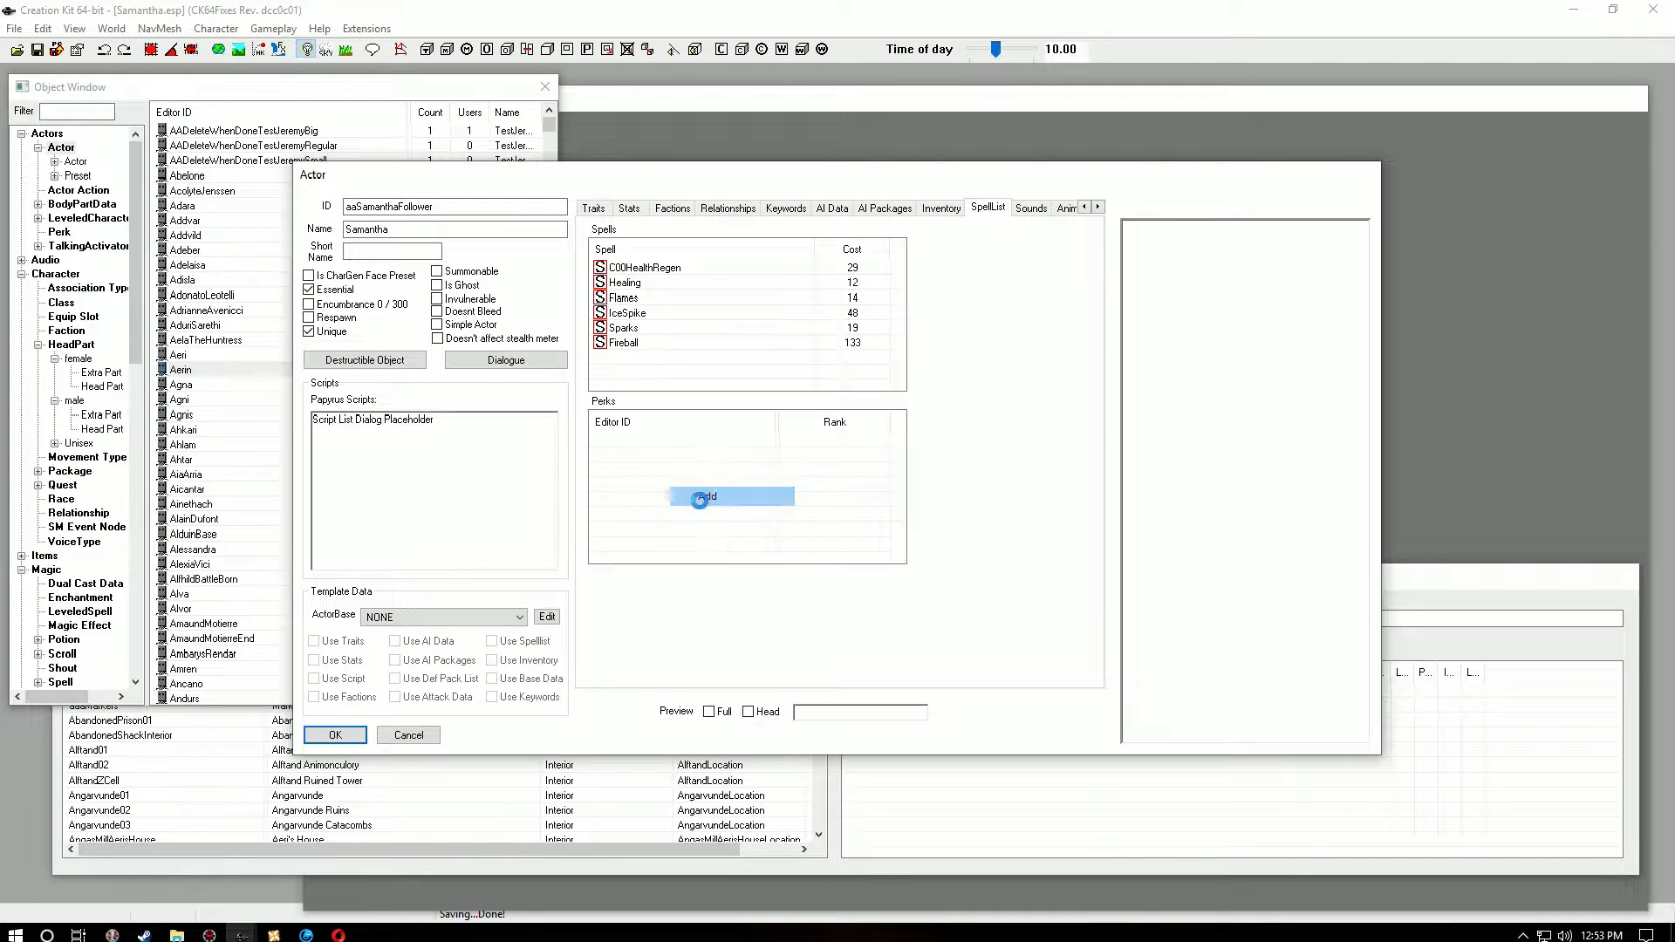
pyautogui.write('light')
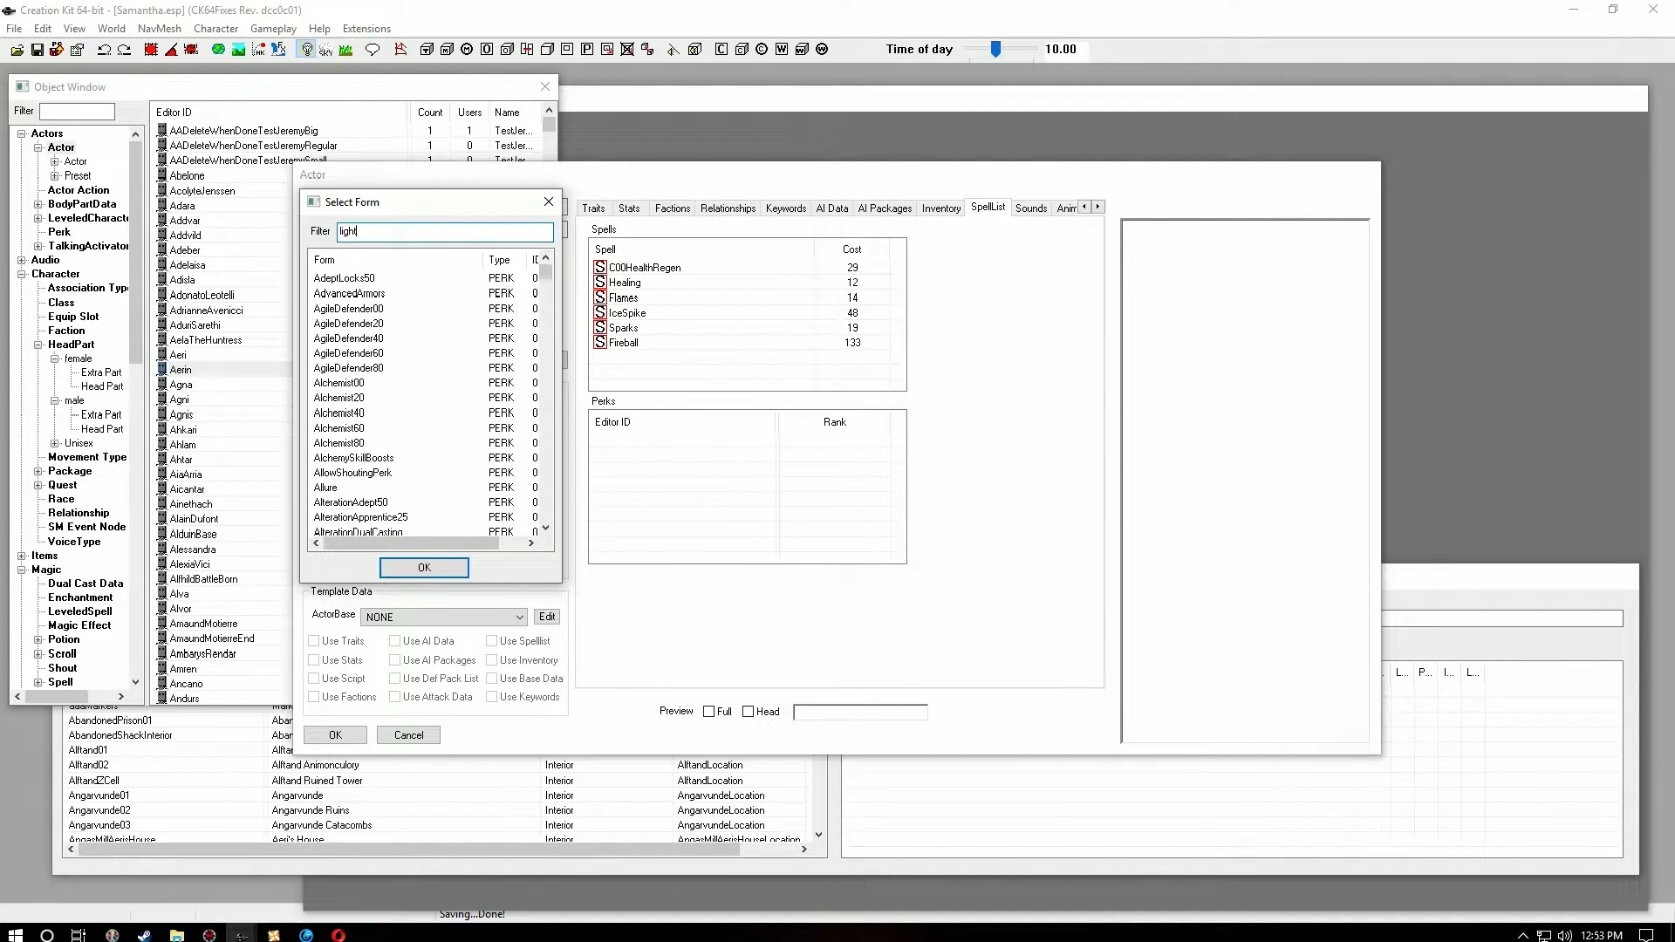
pyautogui.write('foot')
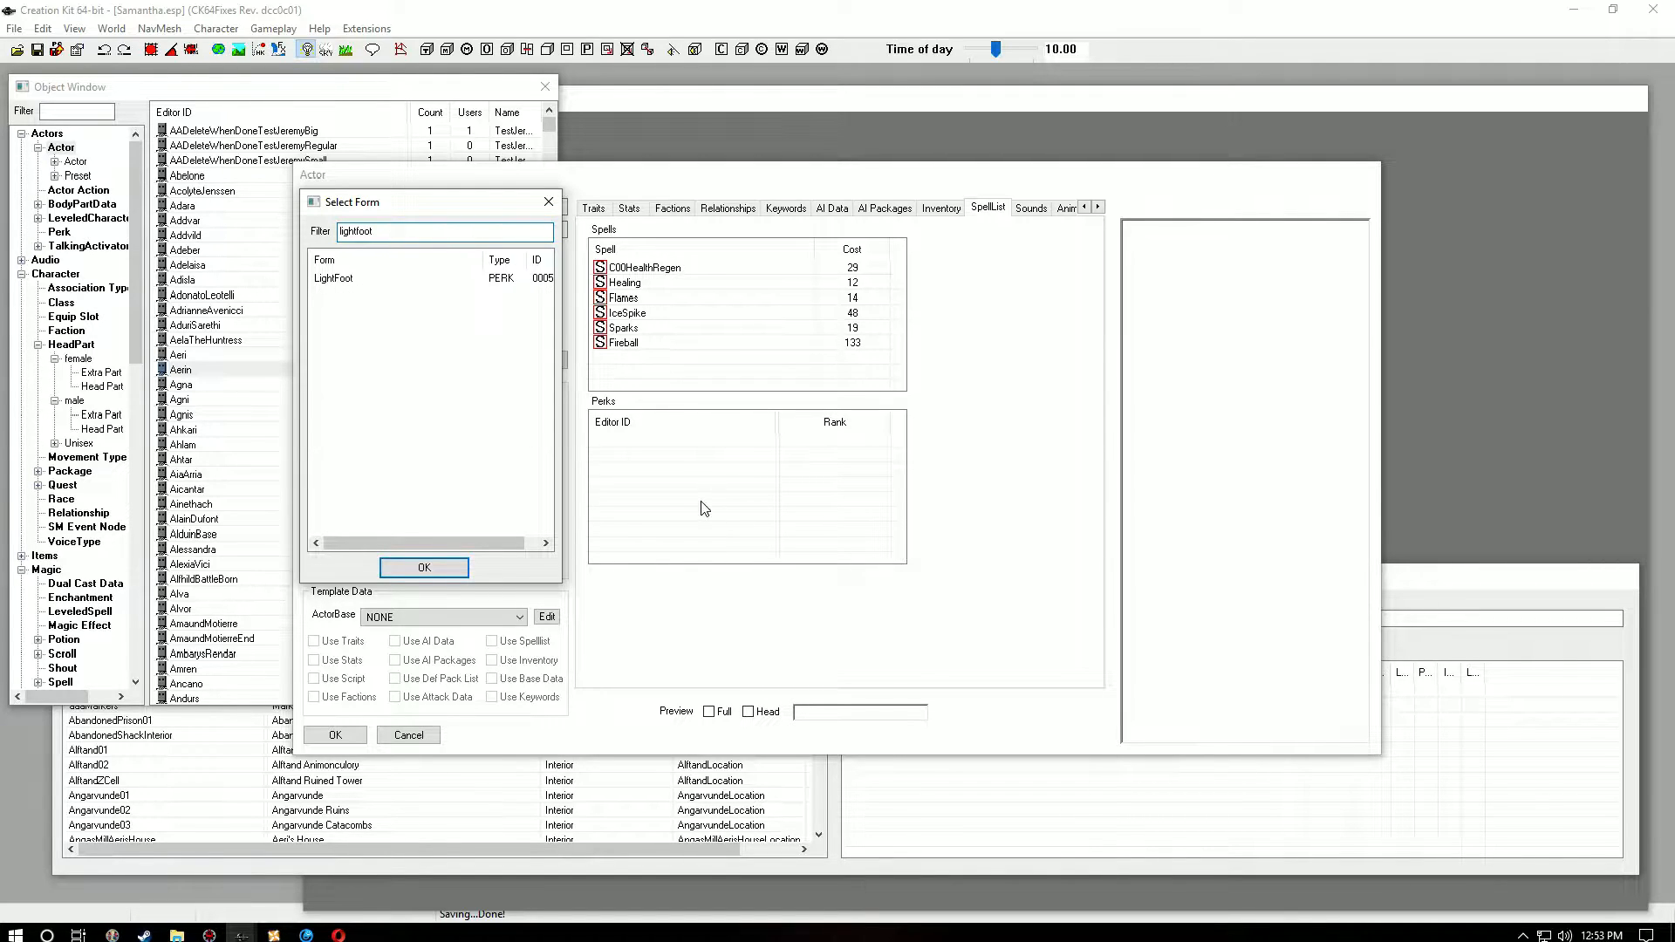
pyautogui.click(333, 277)
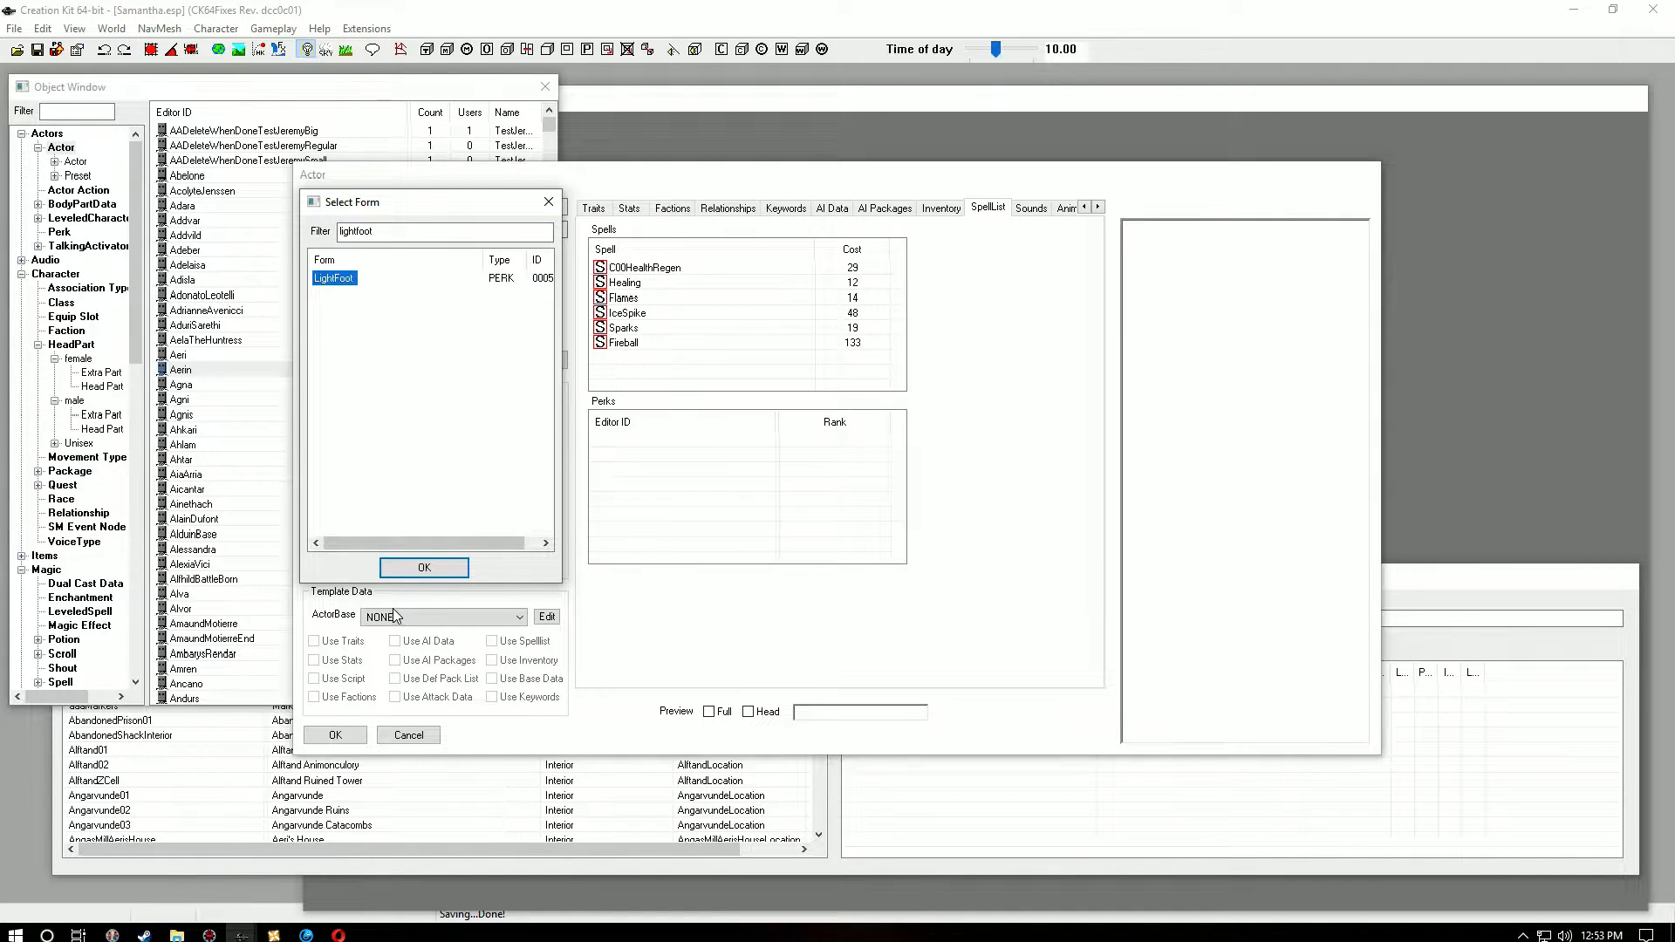
pyautogui.click(424, 568)
# Step: Add the RestorationApprentice25 perk to the actor's perk list, filtering the available forms by "restora"
pyautogui.rightClick(654, 479)
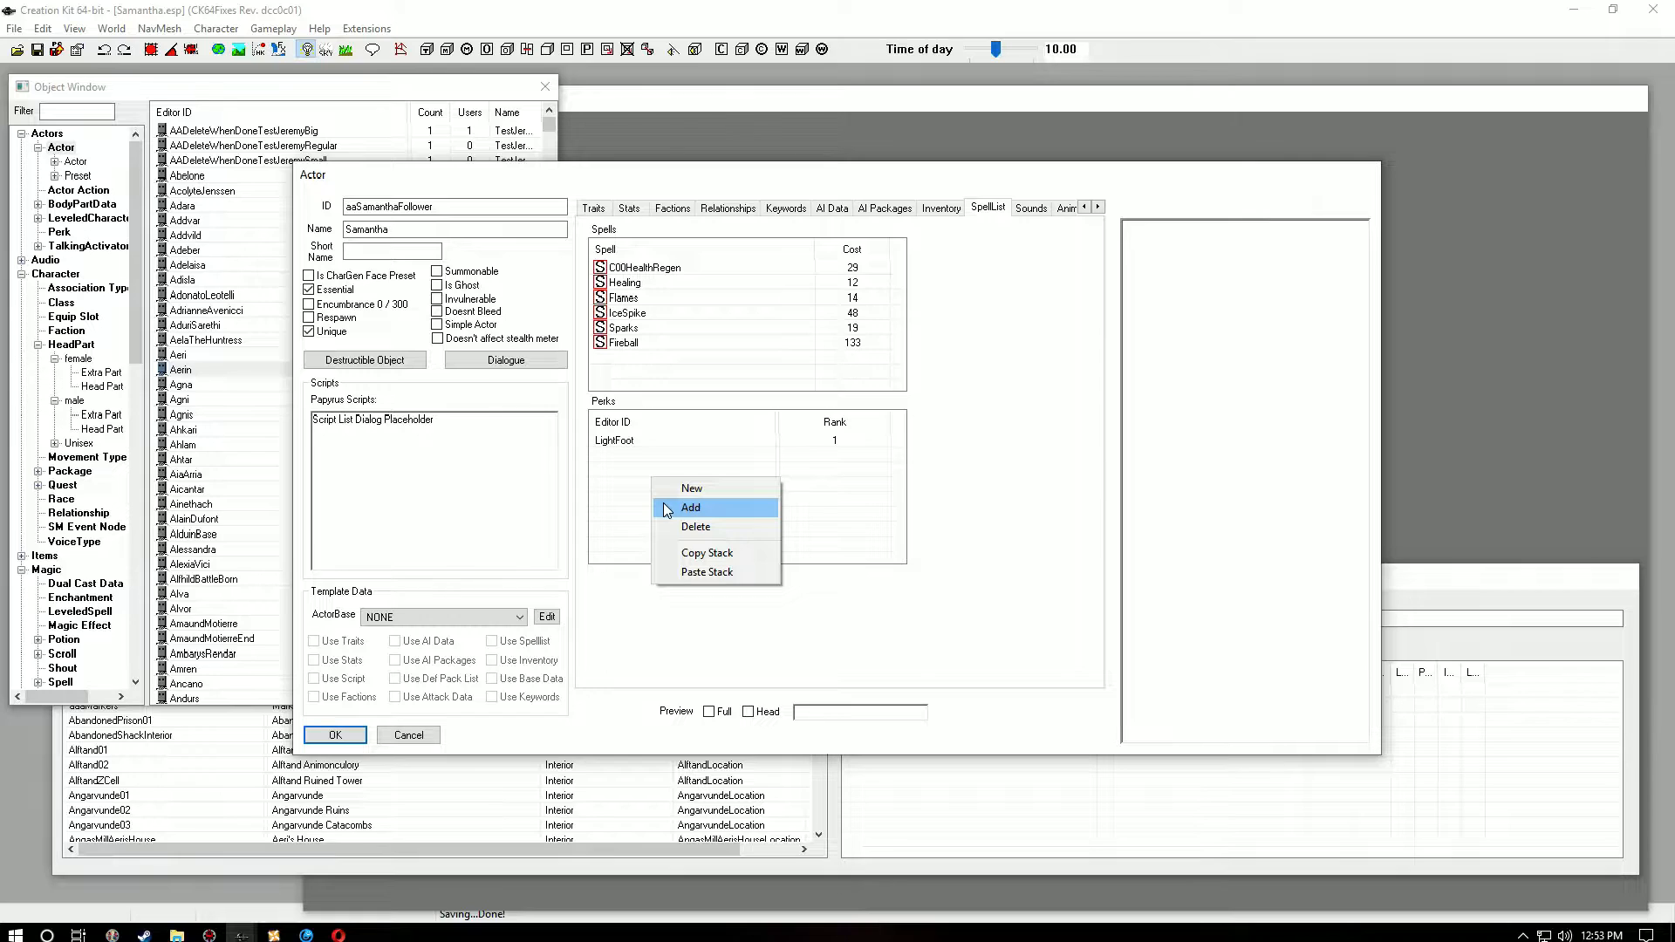
pyautogui.click(689, 508)
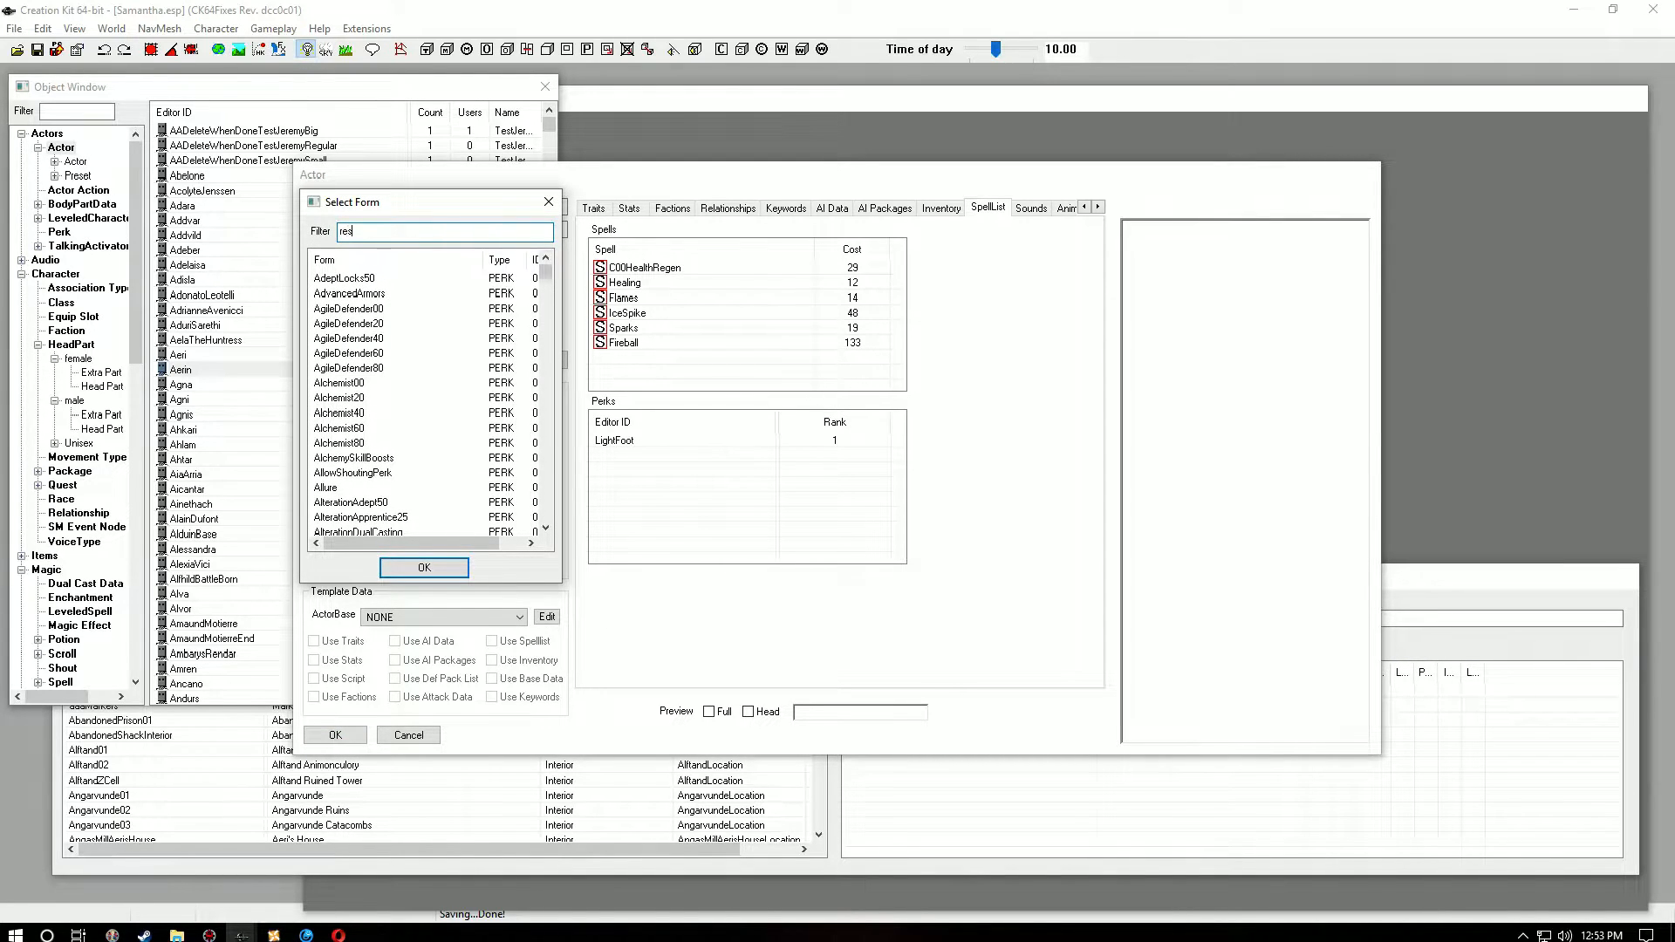
pyautogui.write('restoration')
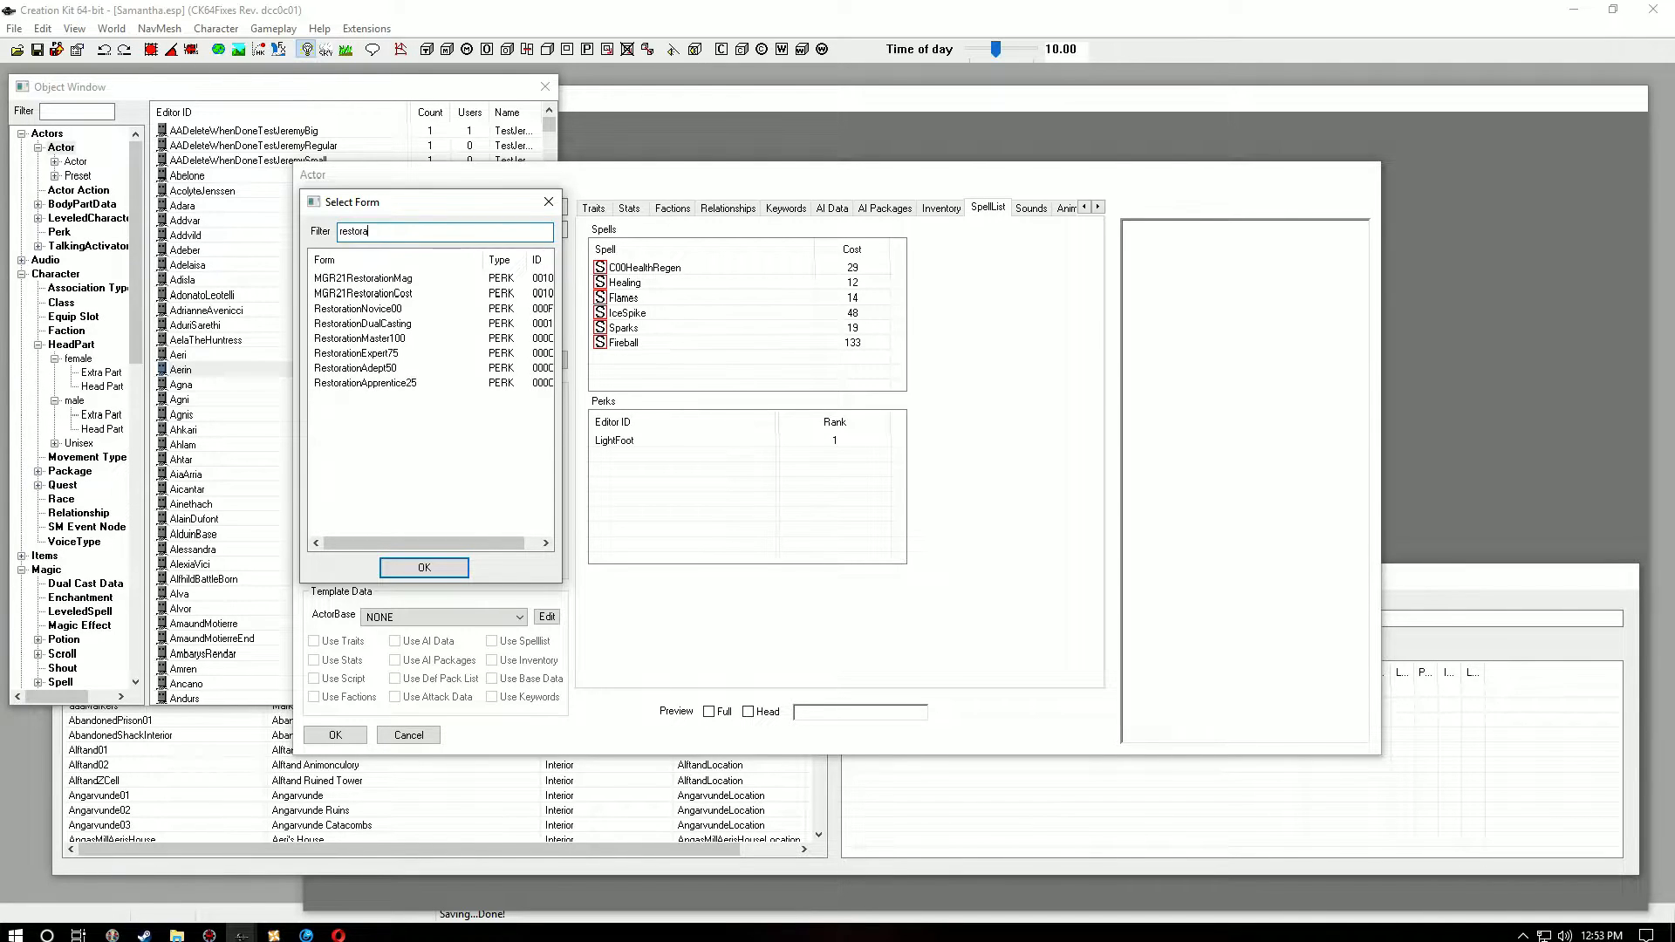
pyautogui.click(396, 384)
pyautogui.click(424, 568)
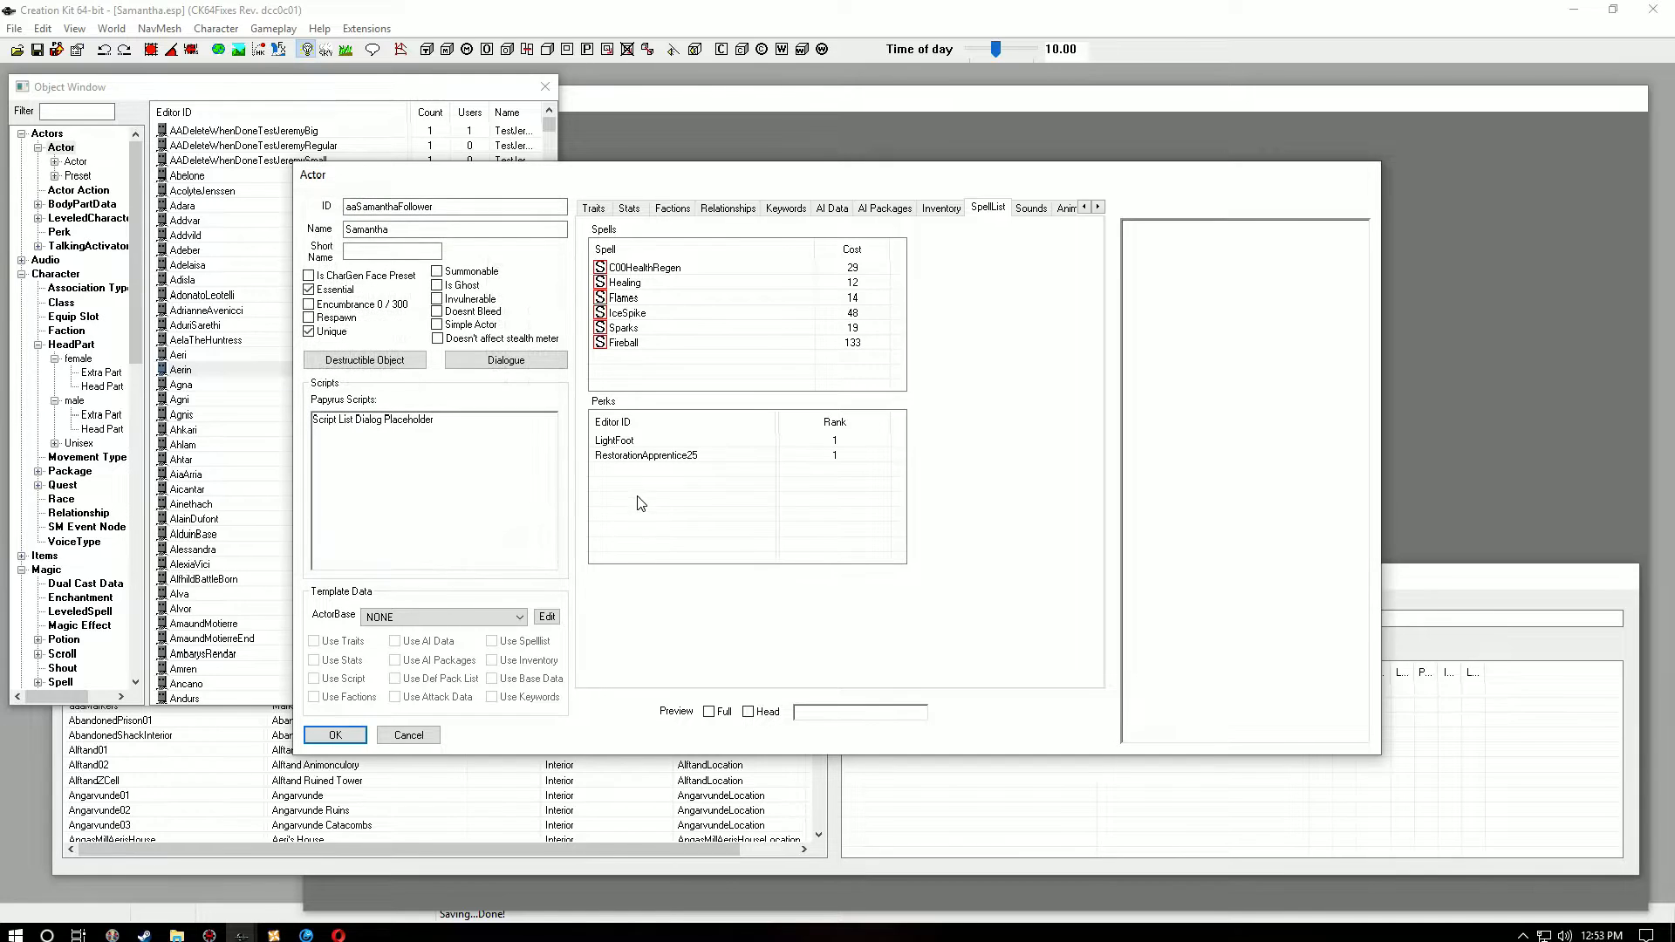
# Step: Add the DestructionExpert75 perk to the actor's perk list, filtering the available forms by "destruct"
pyautogui.rightClick(644, 480)
pyautogui.click(665, 513)
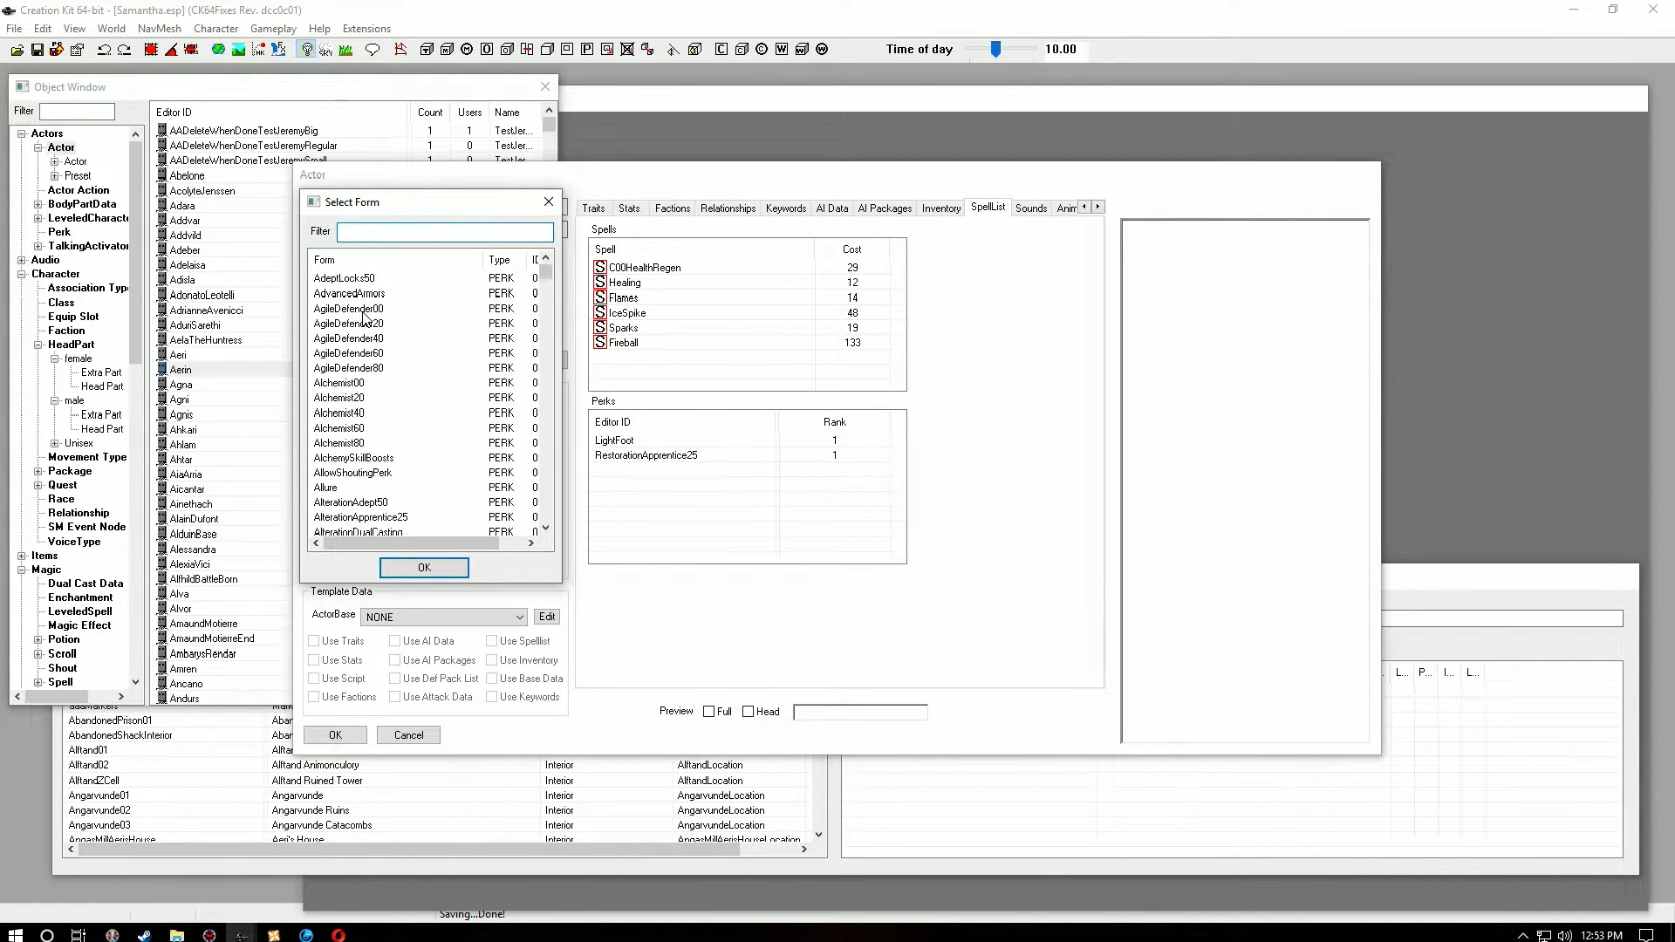
pyautogui.write('destrution')
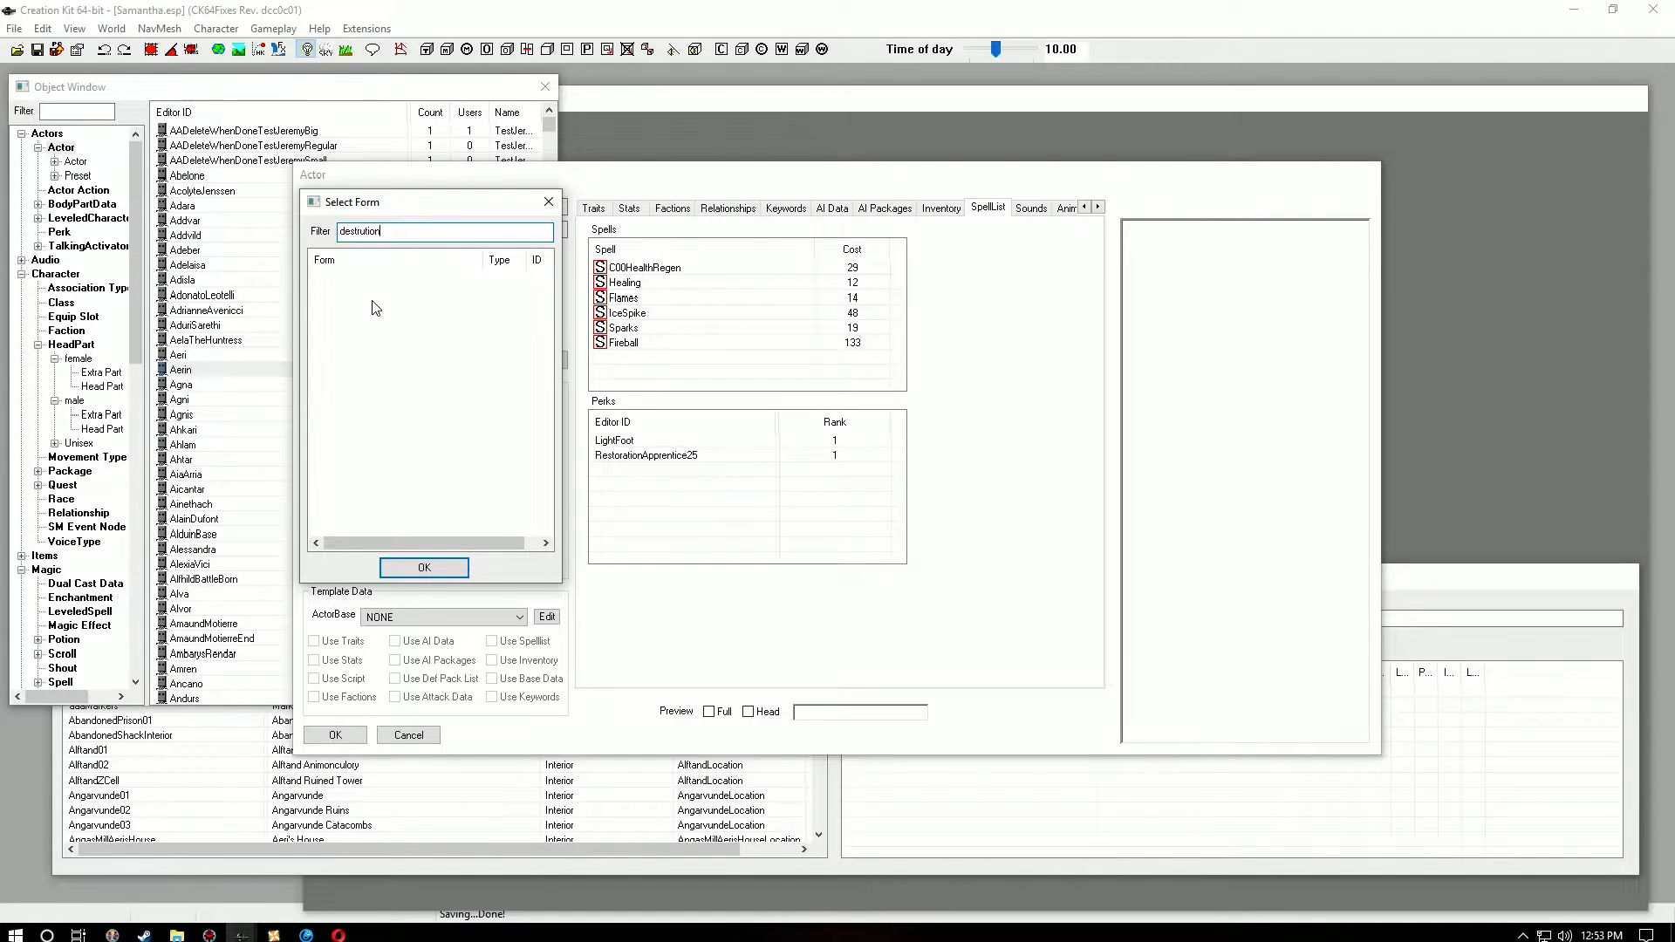
pyautogui.press('BackSpace')
pyautogui.press('BackSpace')
pyautogui.press('BackSpace')
pyautogui.press('BackSpace')
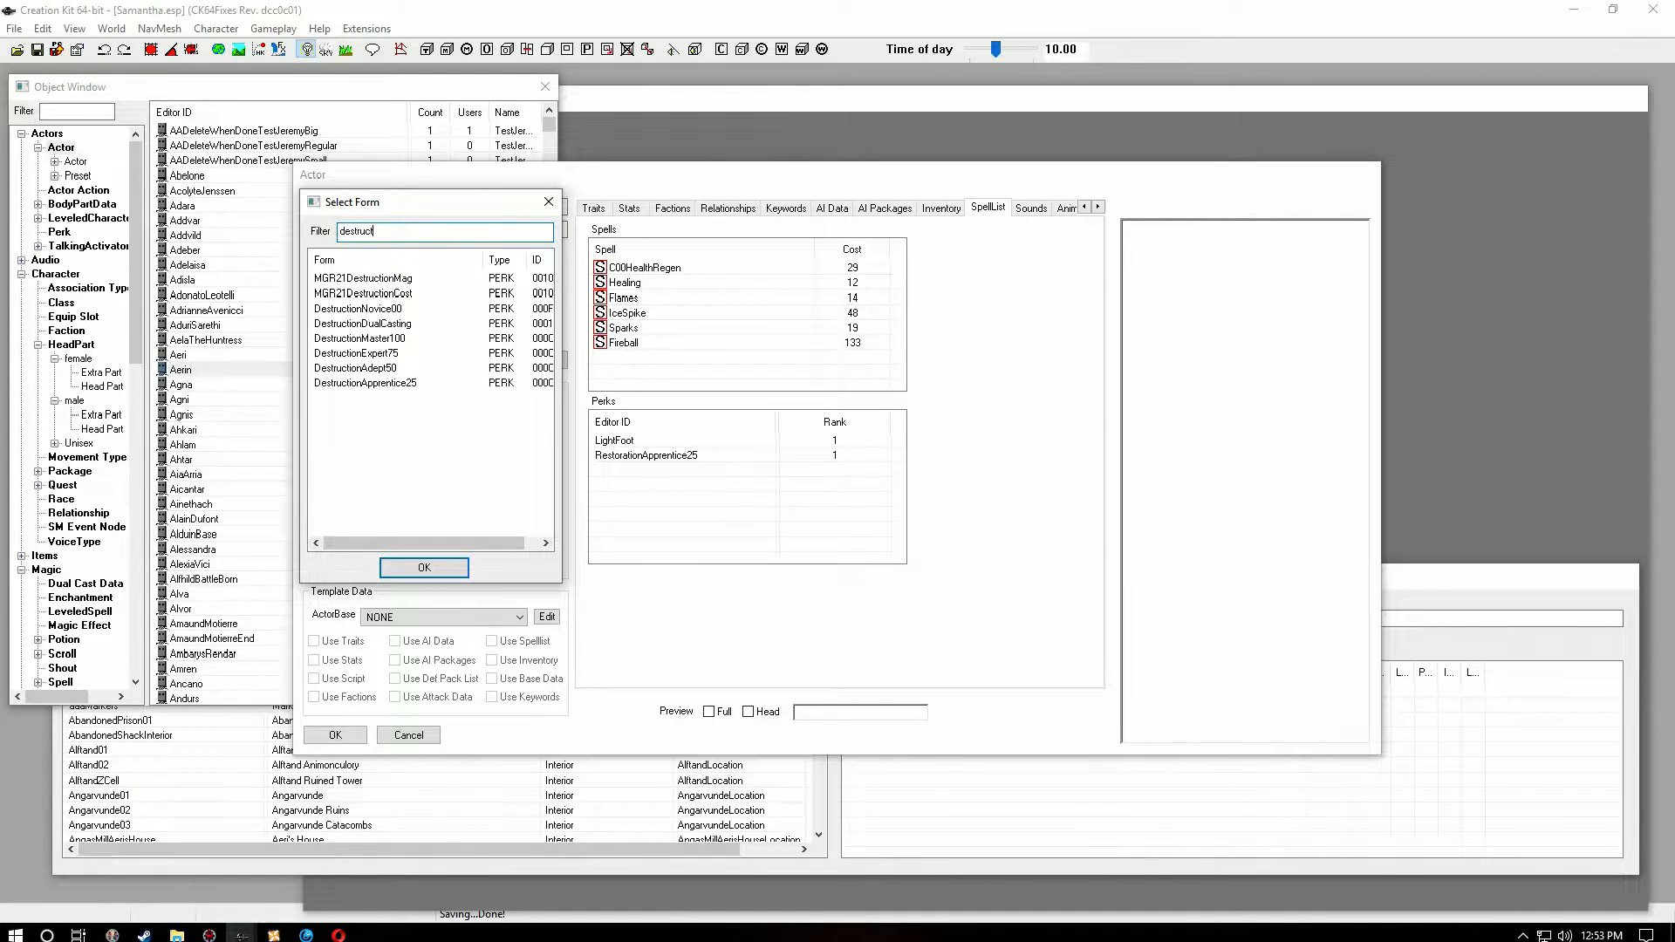
pyautogui.click(371, 352)
pyautogui.click(436, 574)
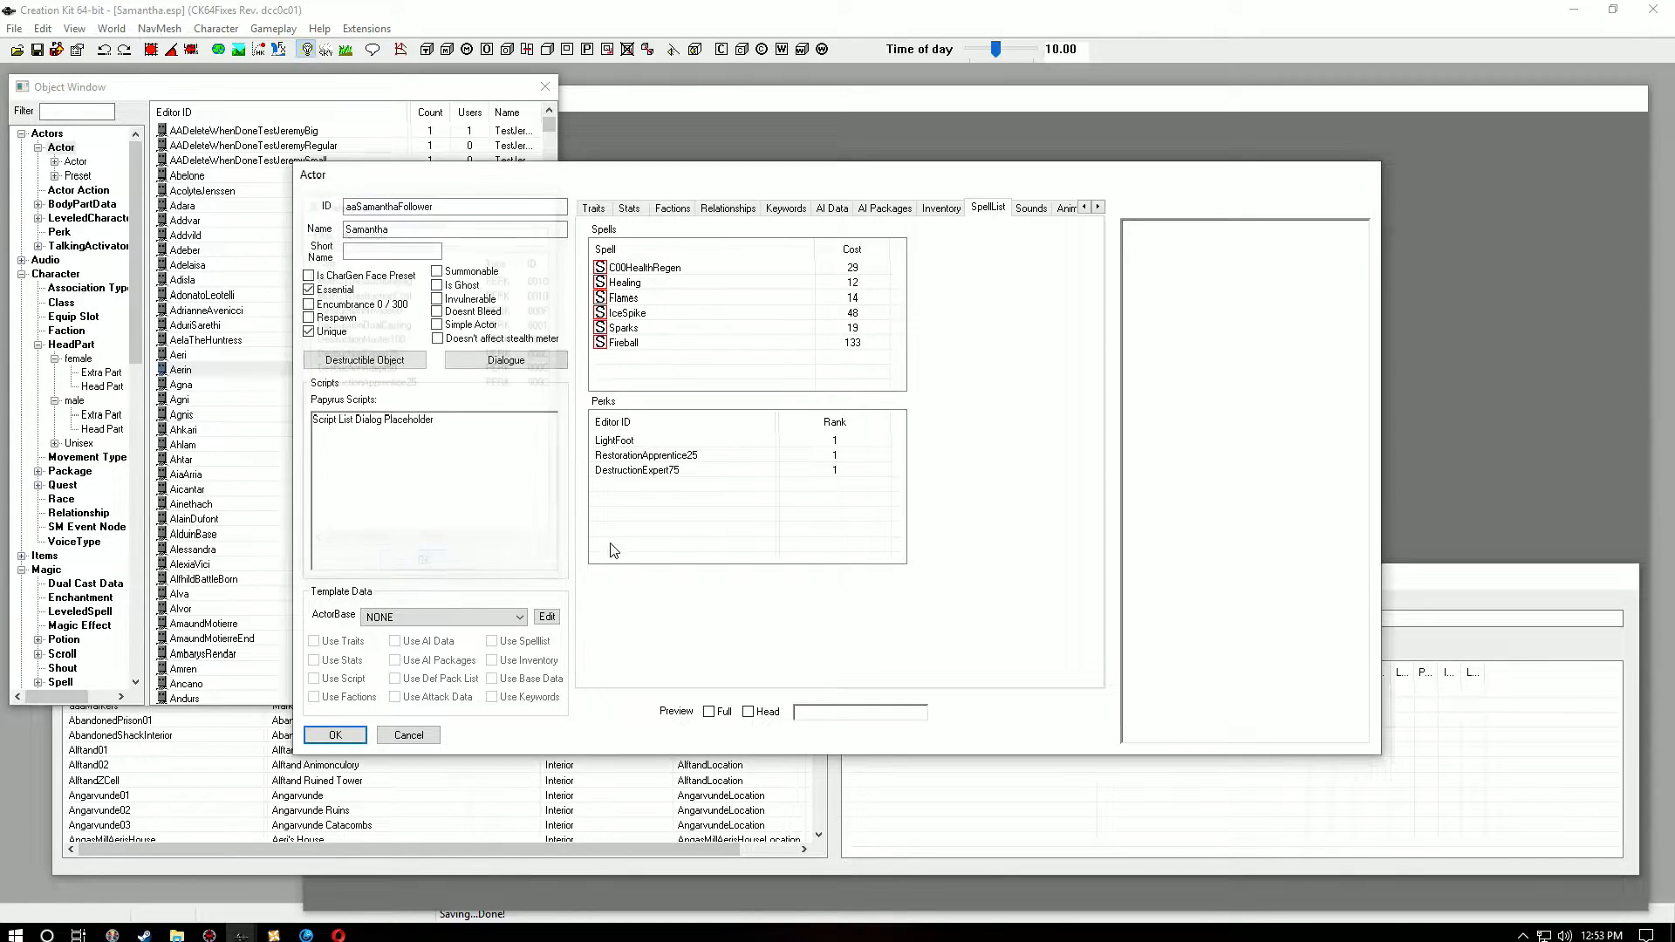
# Step: Add the Ironflesh spell to the actor's spell list, filtering the available forms by "ironflesh"
pyautogui.rightClick(659, 489)
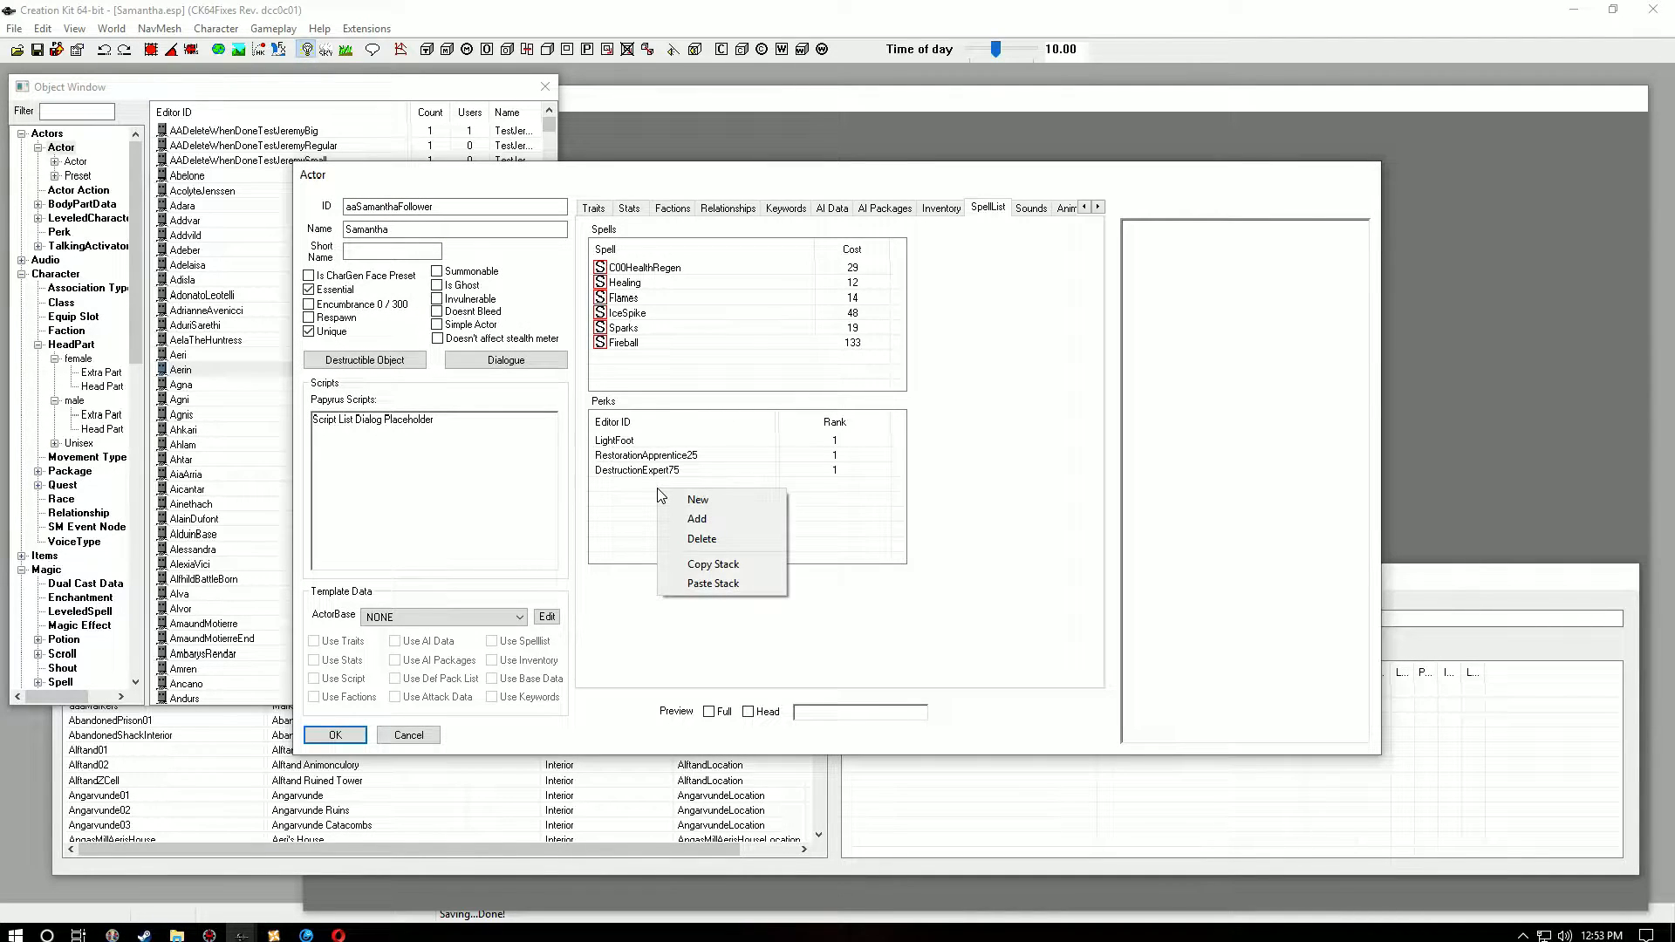
pyautogui.rightClick(639, 360)
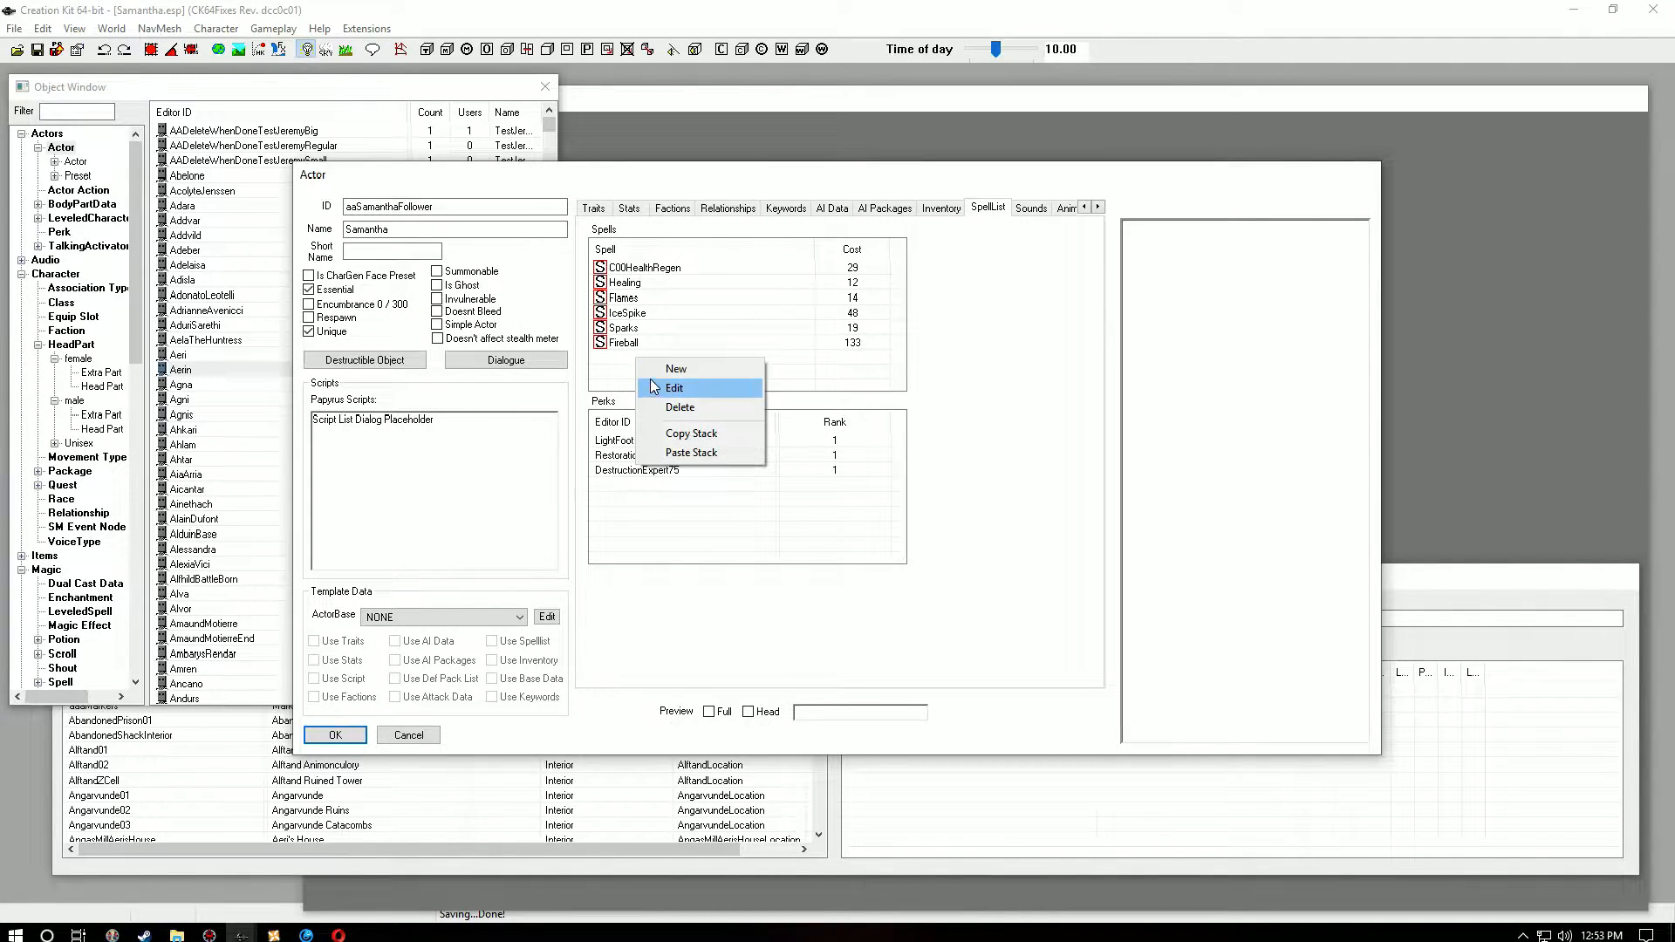
pyautogui.click(652, 368)
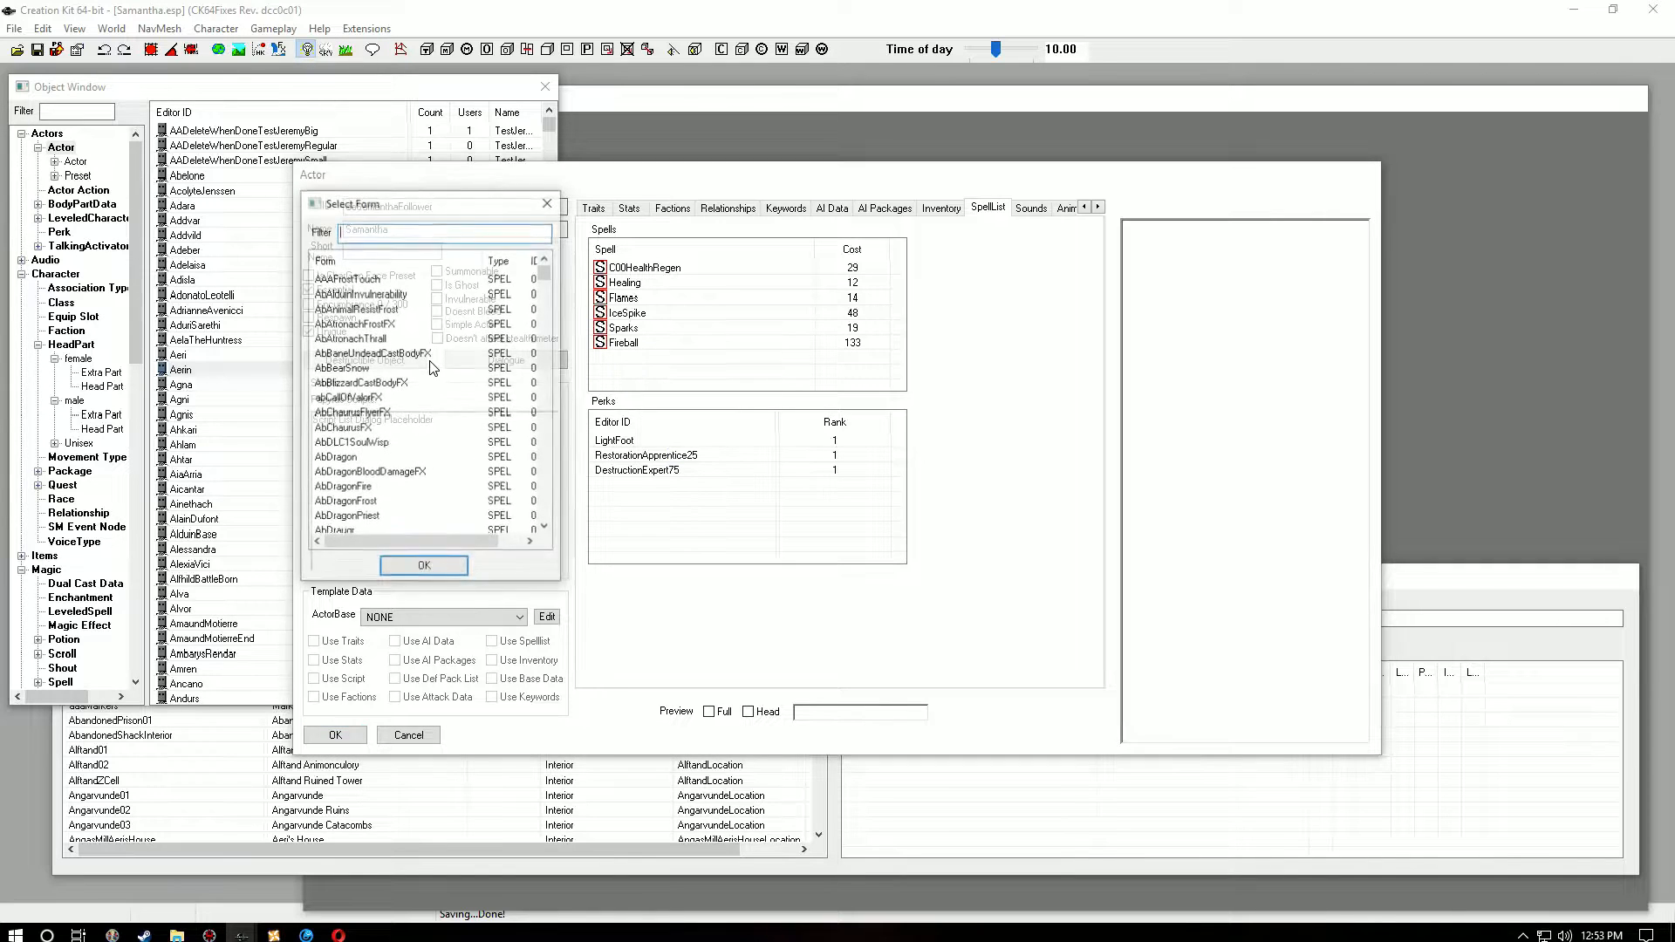
pyautogui.scroll(-10, 389, 472)
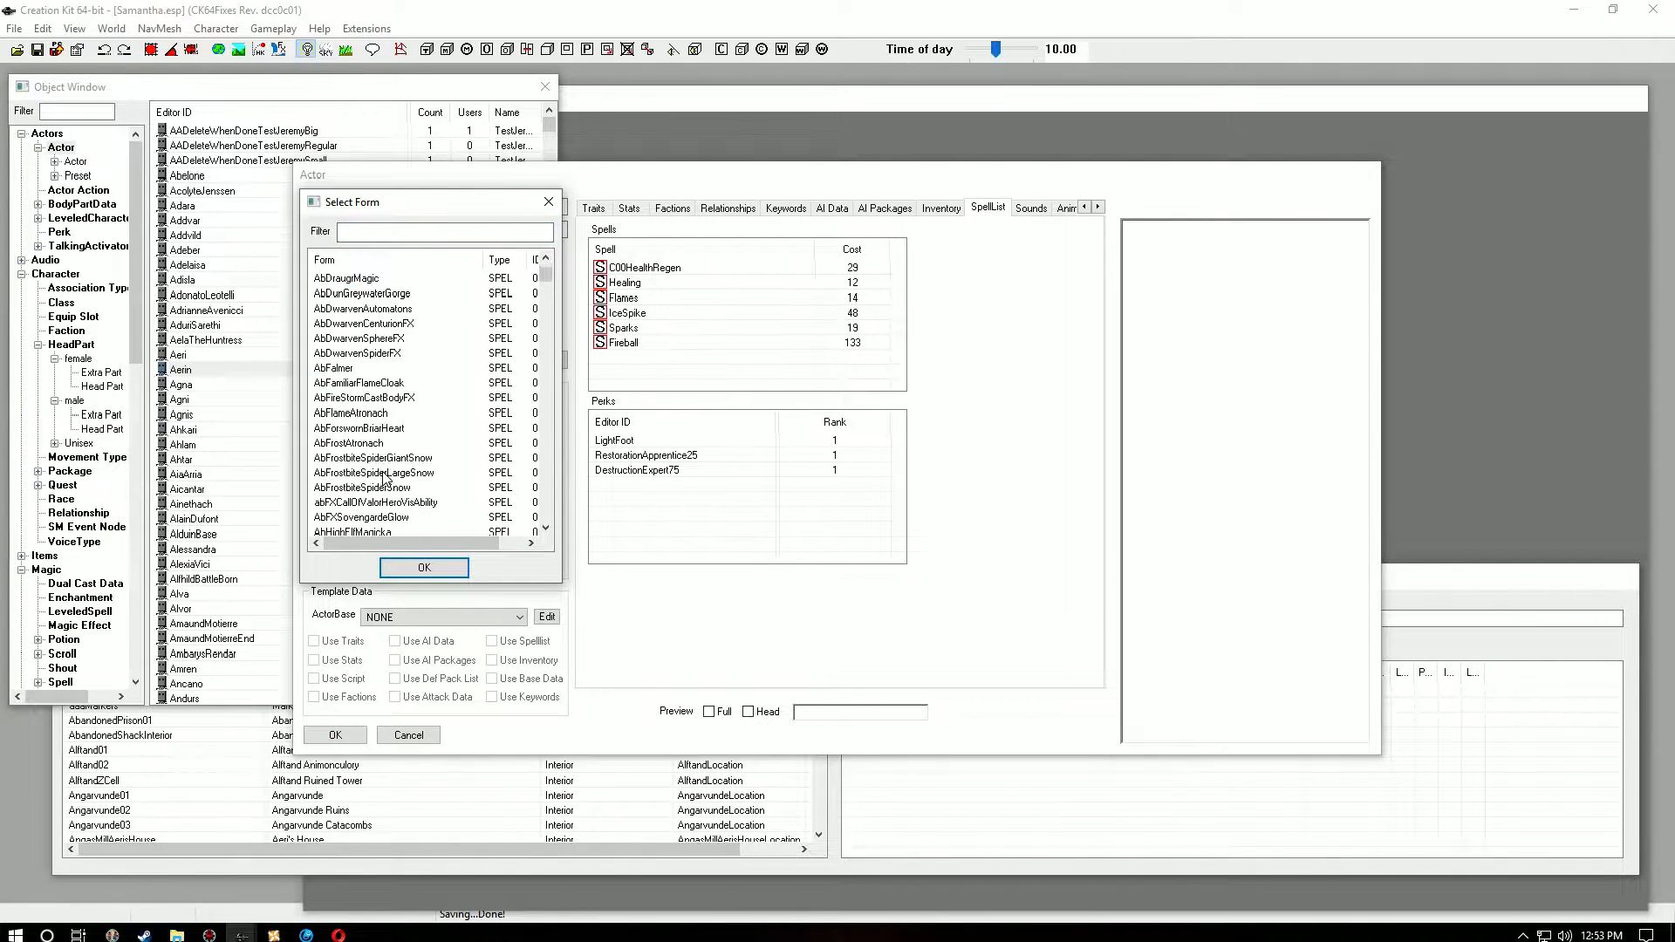
pyautogui.scroll(-15, 386, 475)
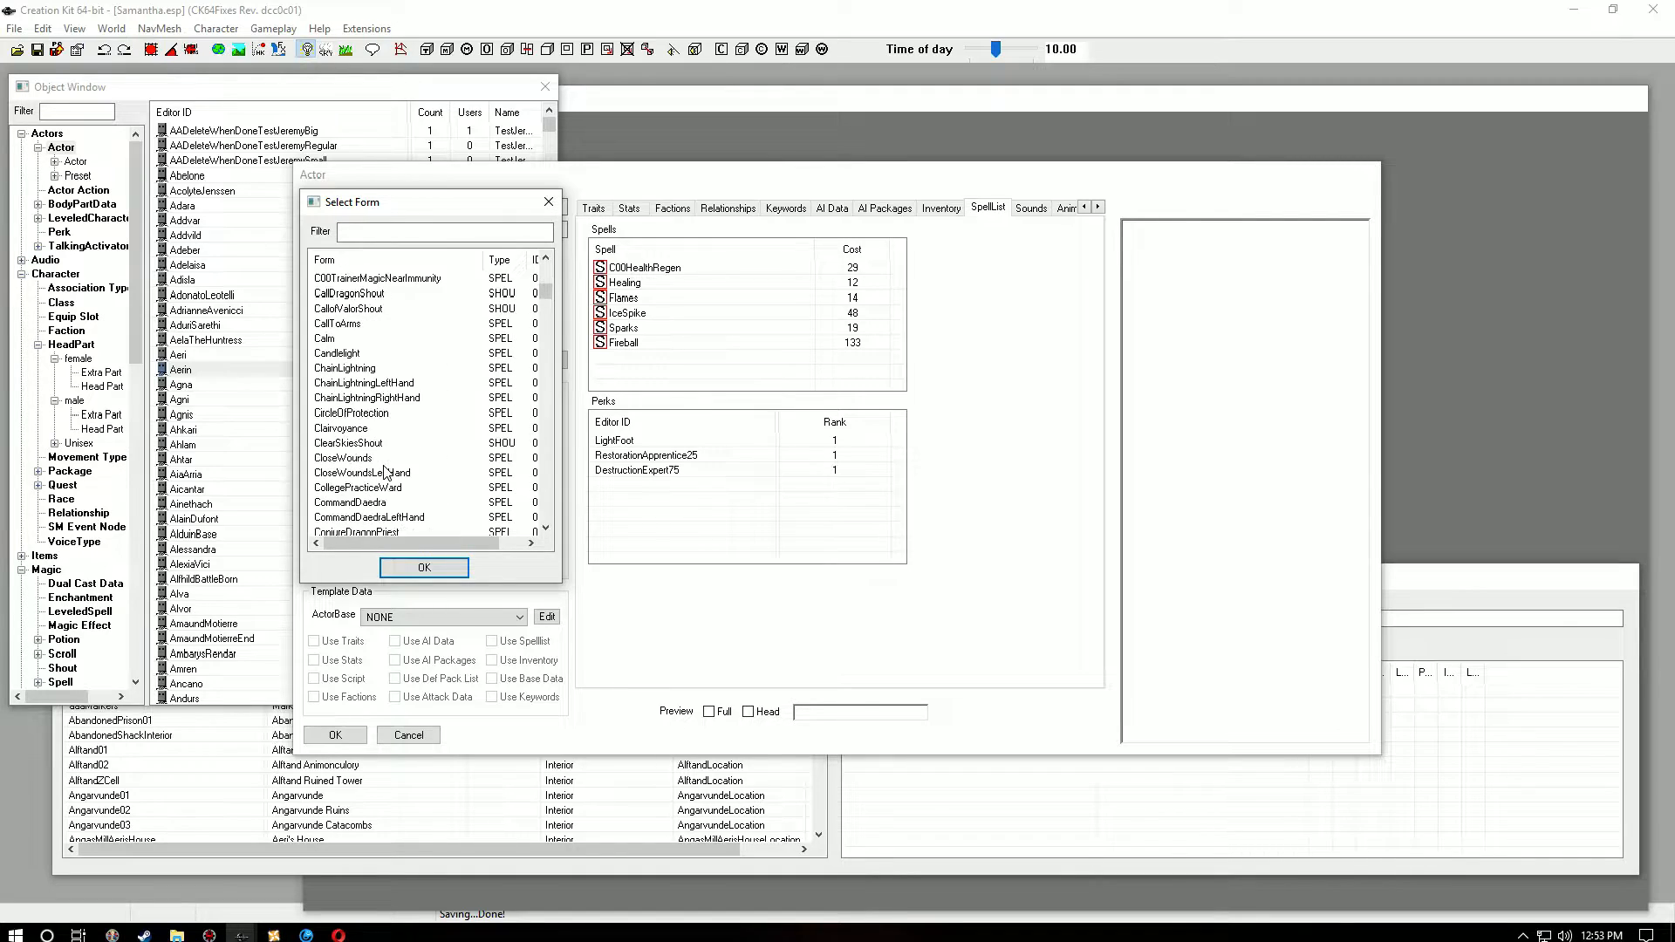
pyautogui.scroll(-1, 386, 472)
pyautogui.click(389, 231)
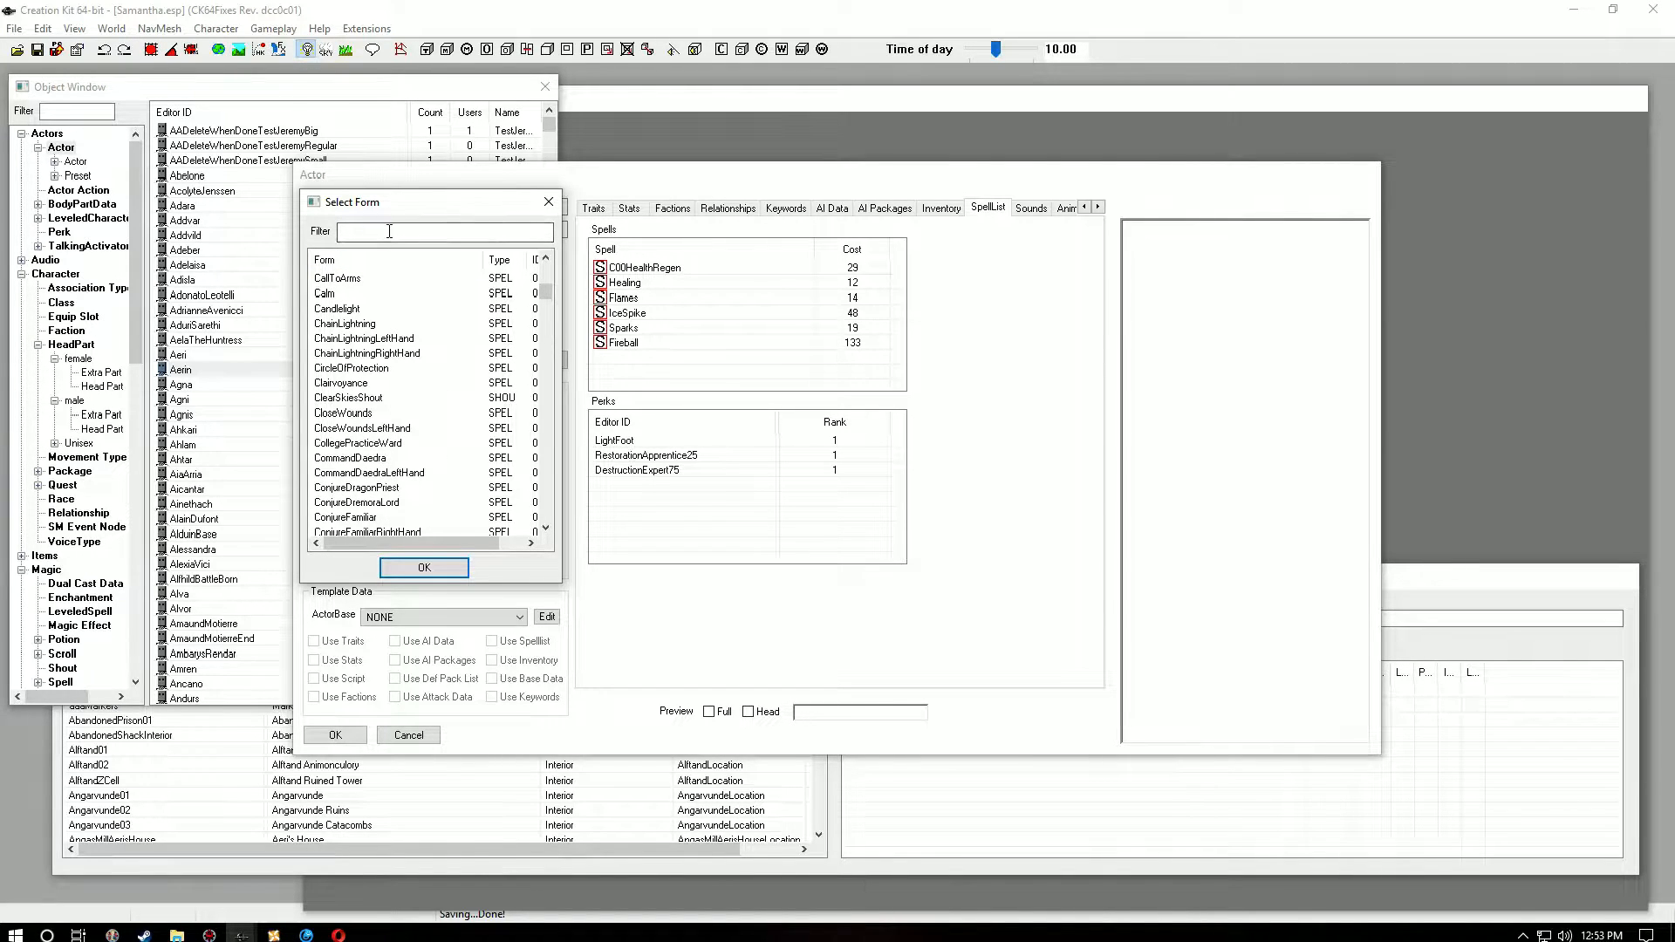
pyautogui.write('ironflesh')
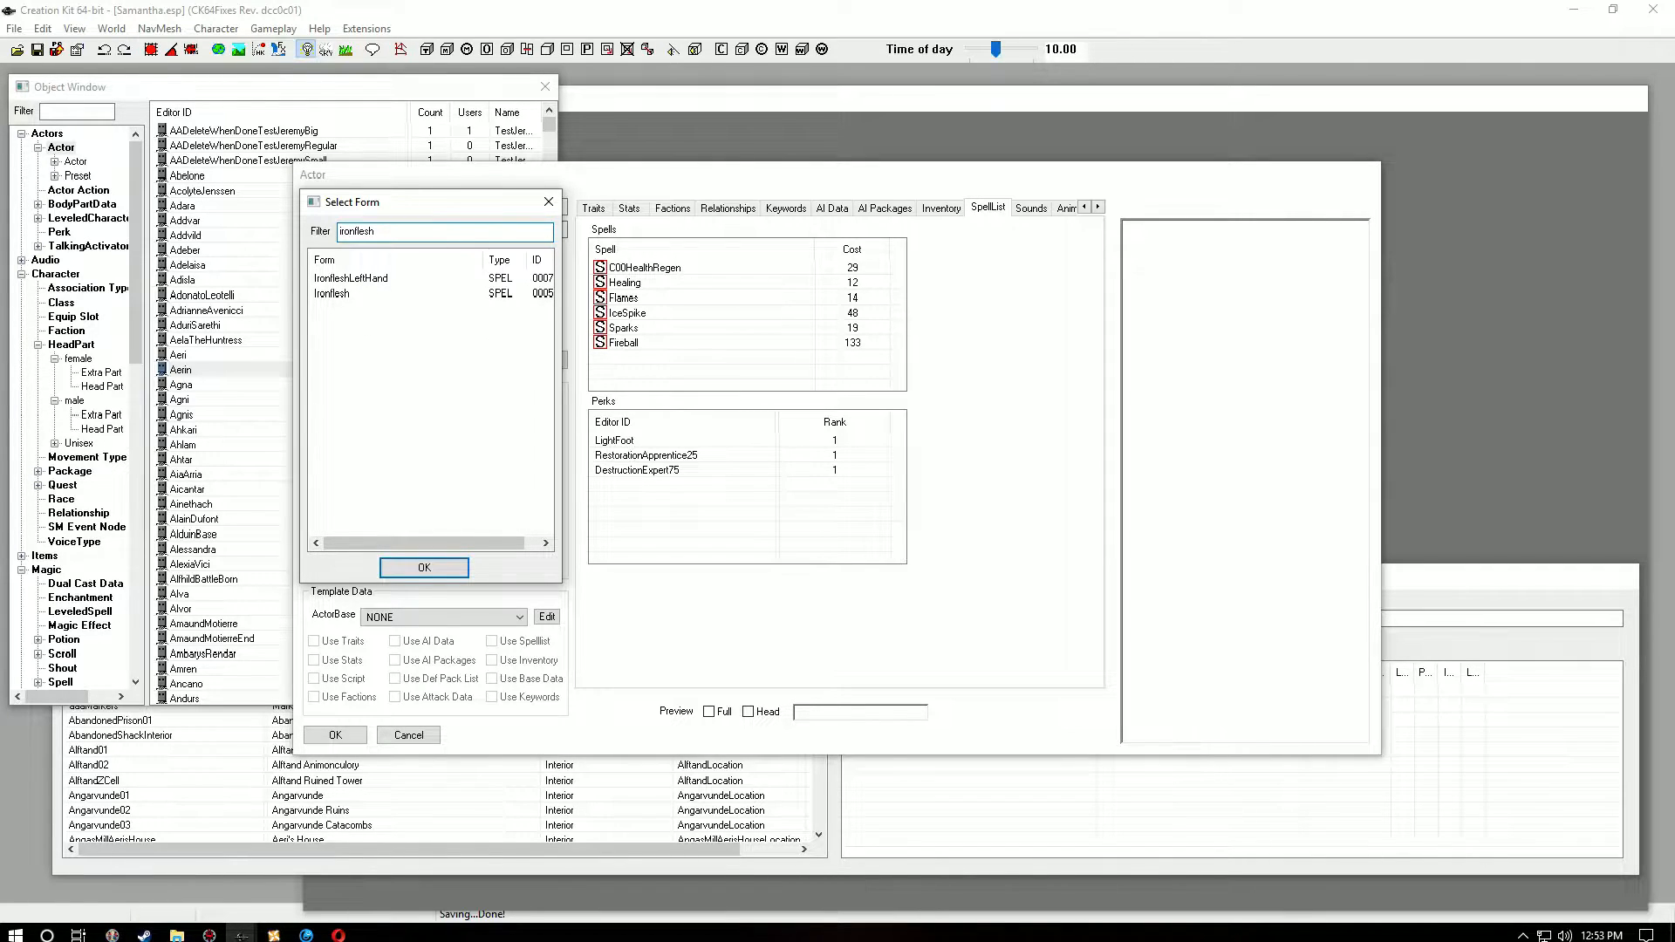
pyautogui.click(336, 294)
pyautogui.click(424, 567)
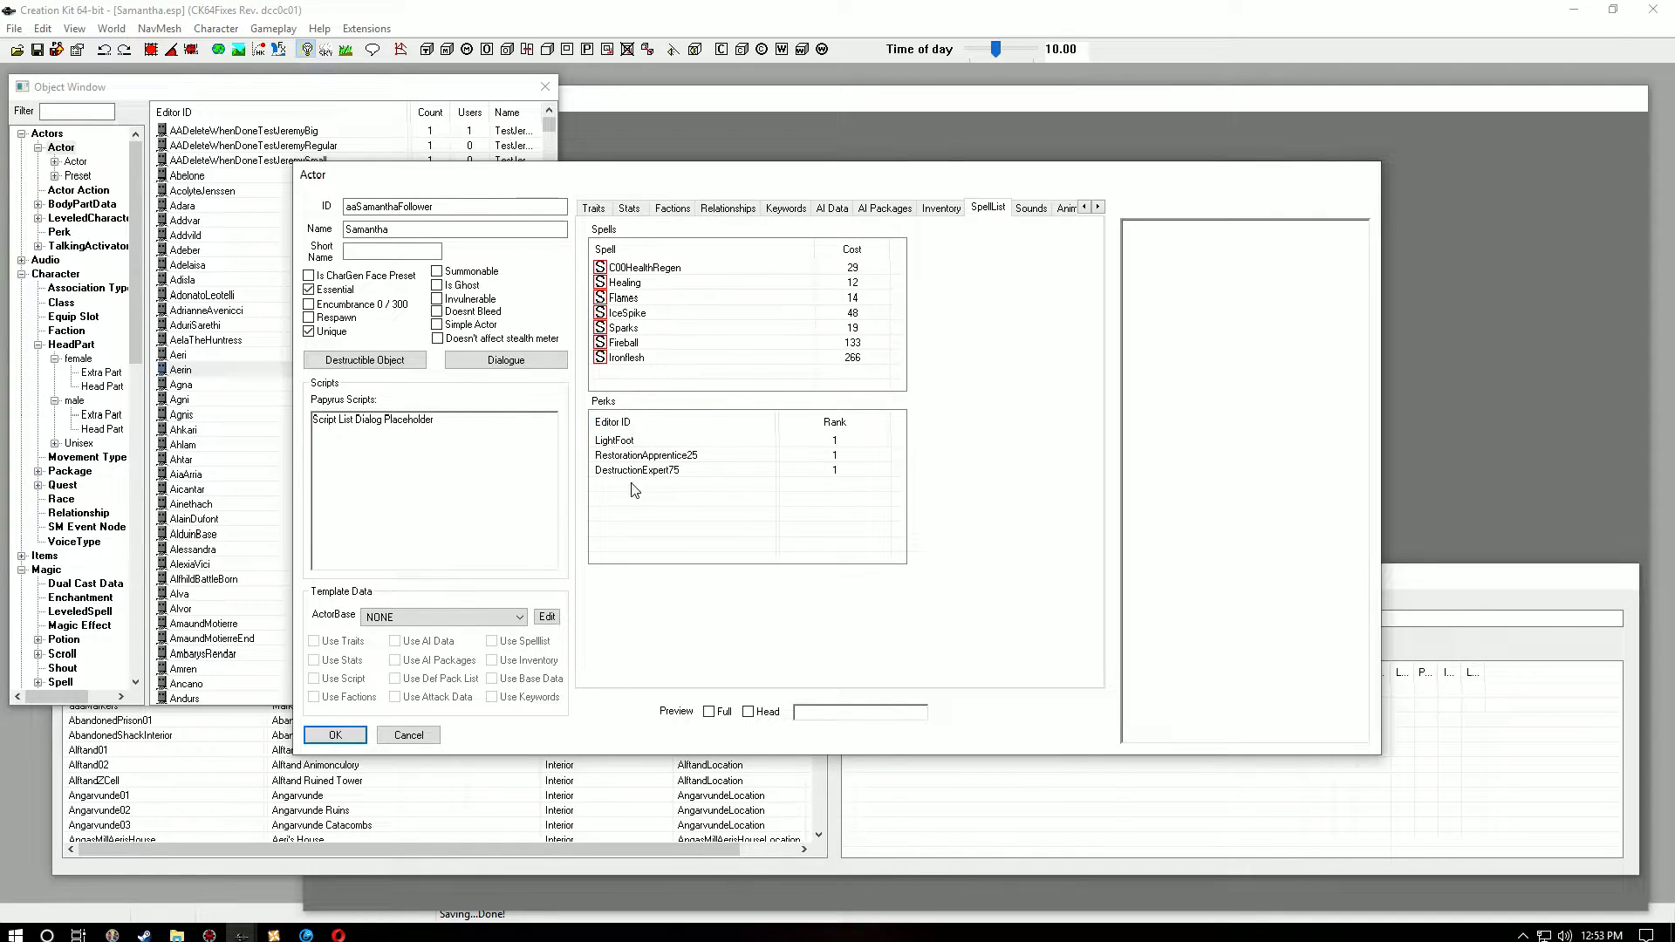
# Step: Add the AlterationAdept50 perk to the actor's perk list, filtering the available forms by "altera"
pyautogui.rightClick(636, 492)
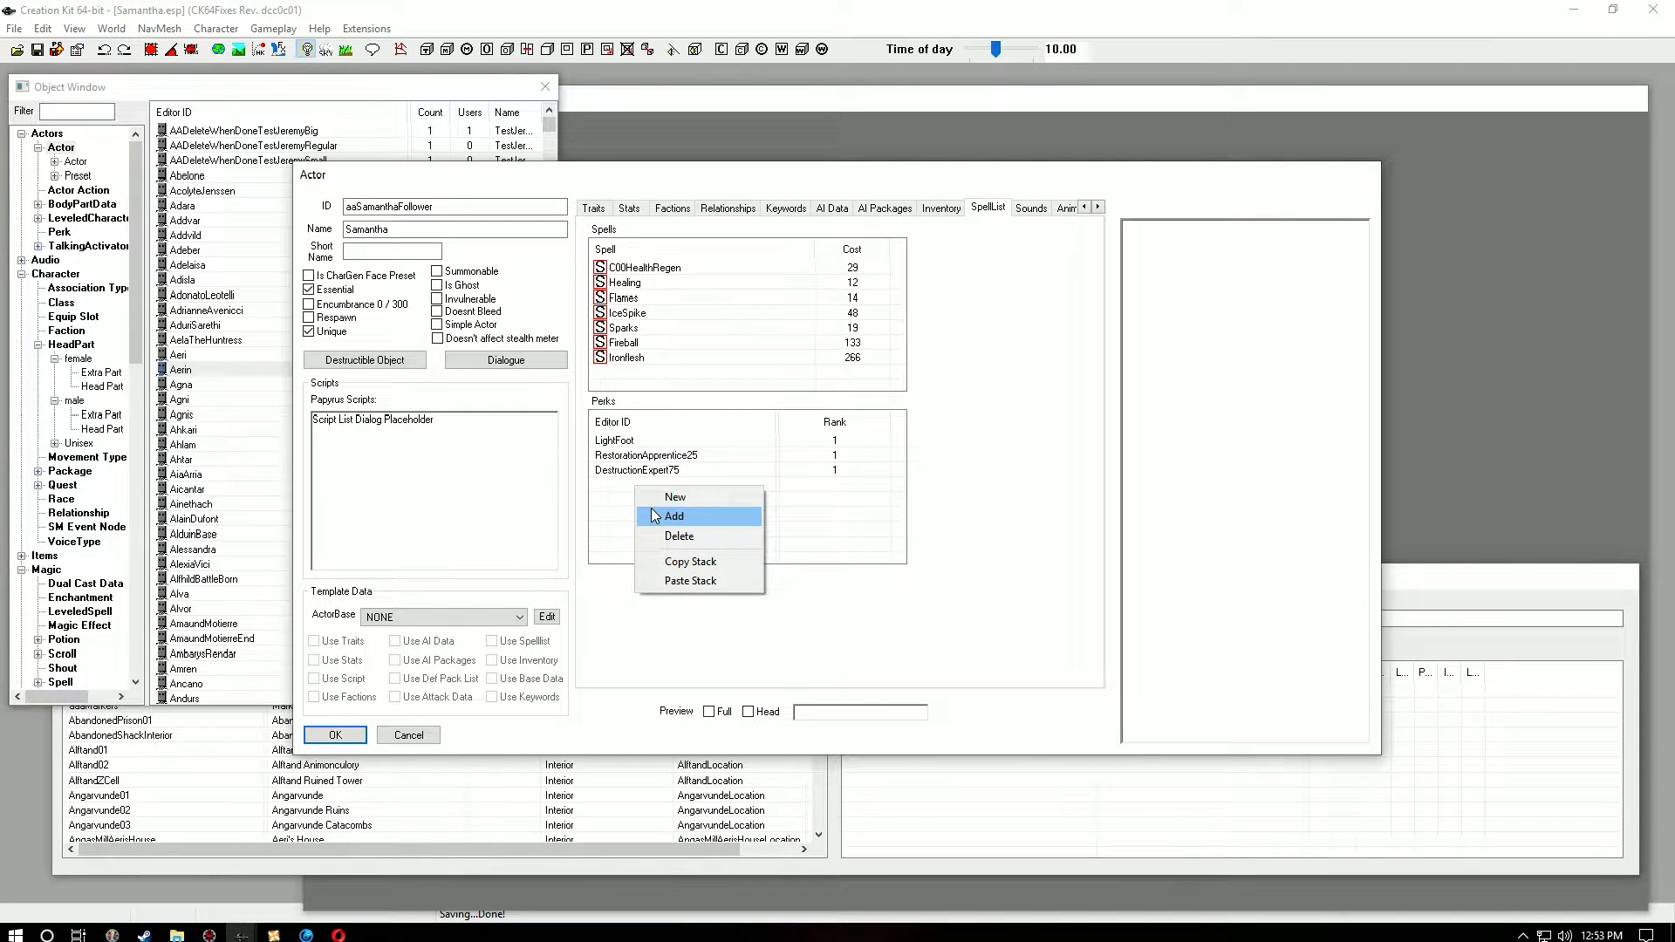
pyautogui.click(655, 516)
pyautogui.write('altera')
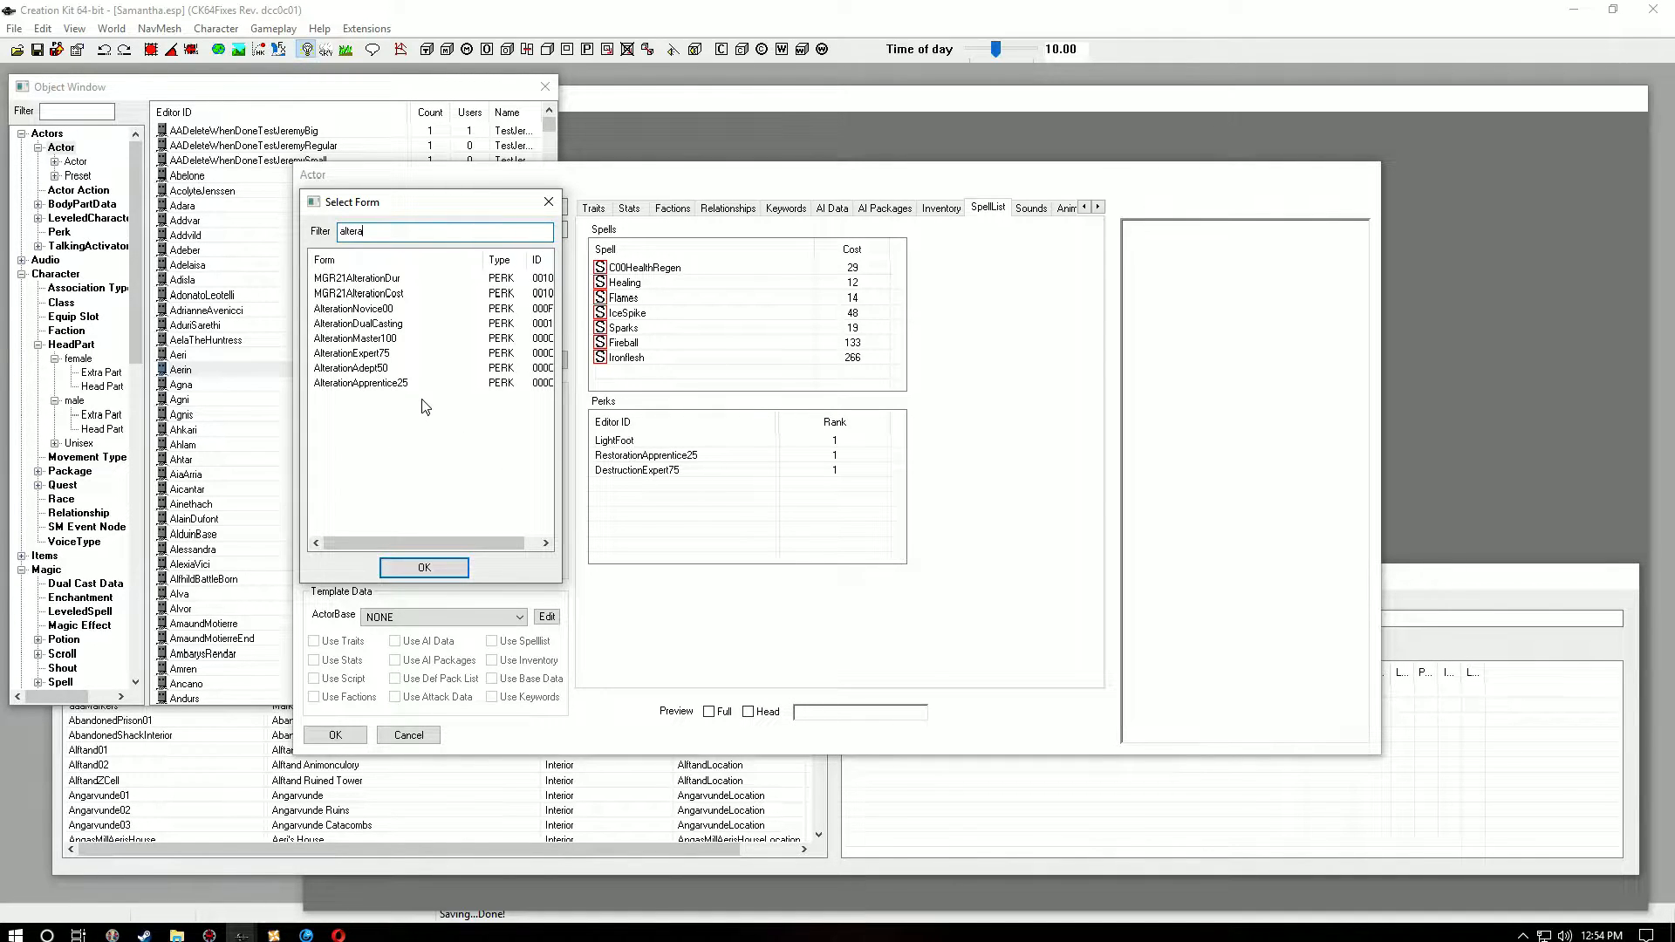
pyautogui.click(384, 384)
pyautogui.click(382, 368)
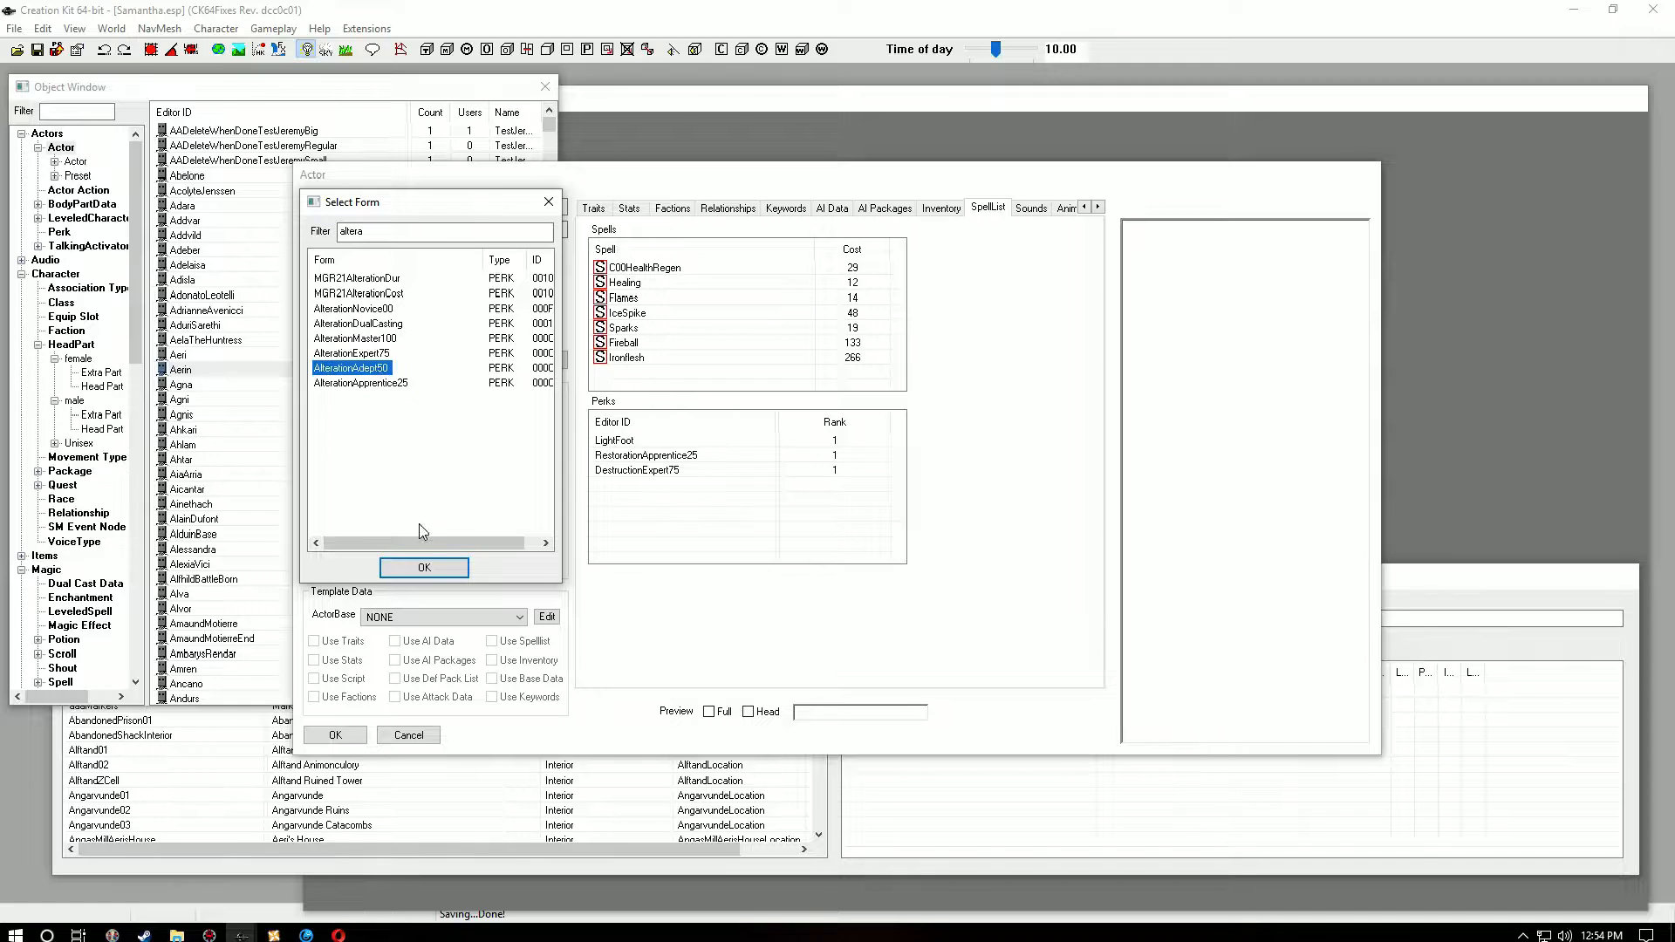
pyautogui.click(427, 569)
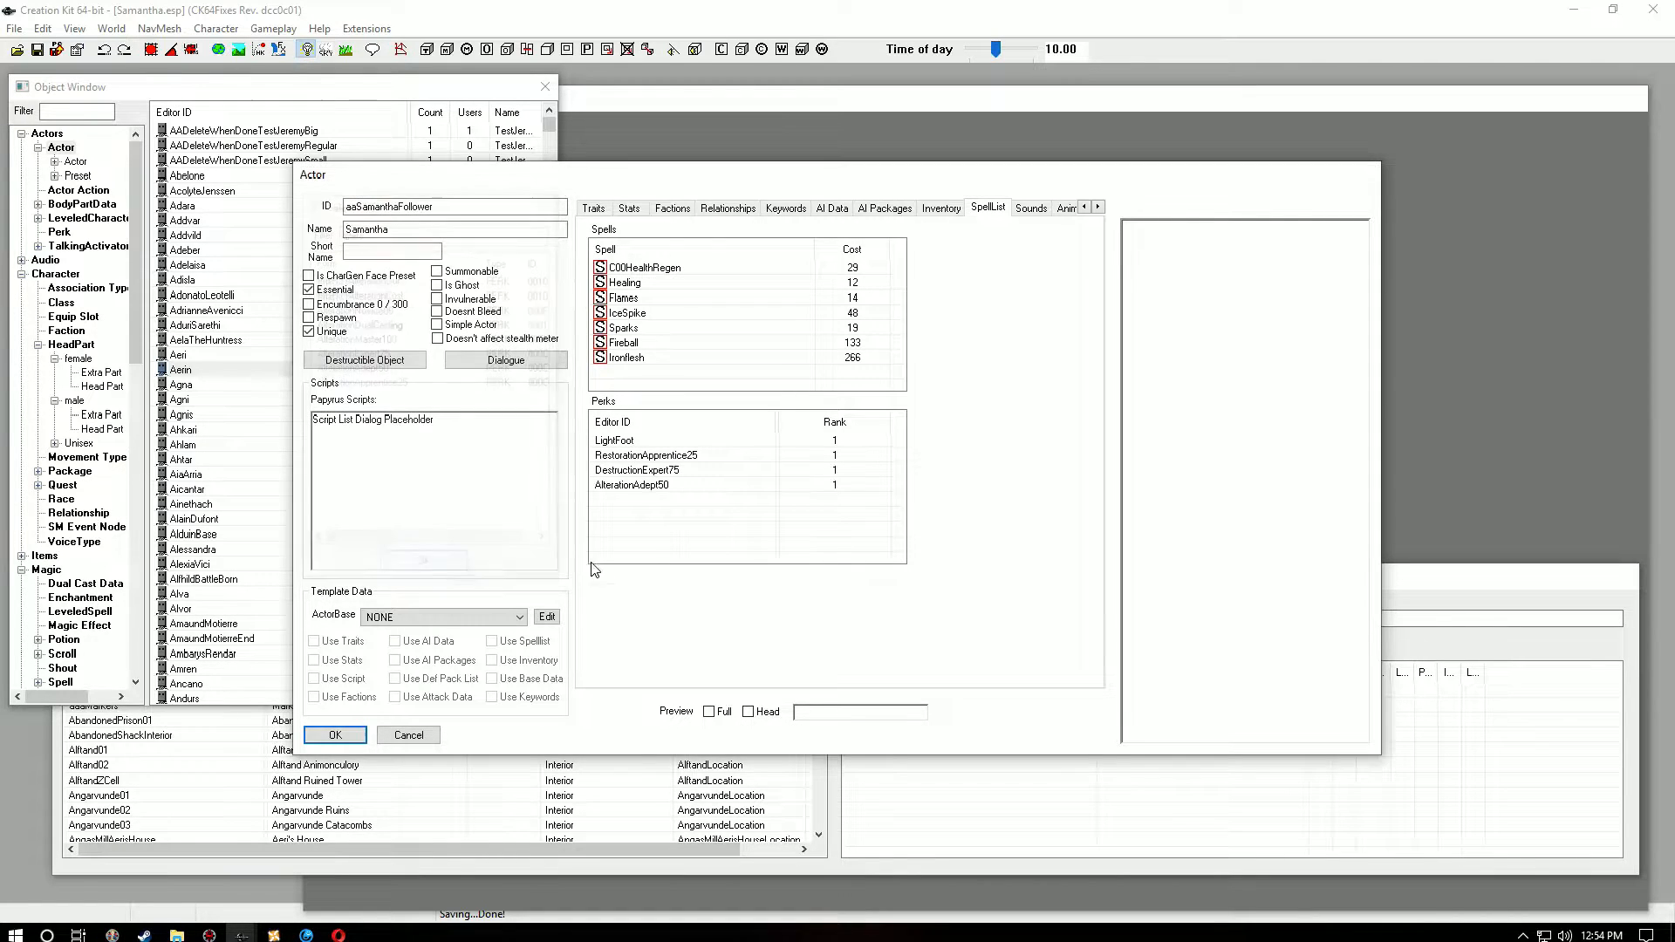
# Step: Add the Armsman20 perk to the actor's perk list, filtering the available forms by "arms"
pyautogui.rightClick(657, 513)
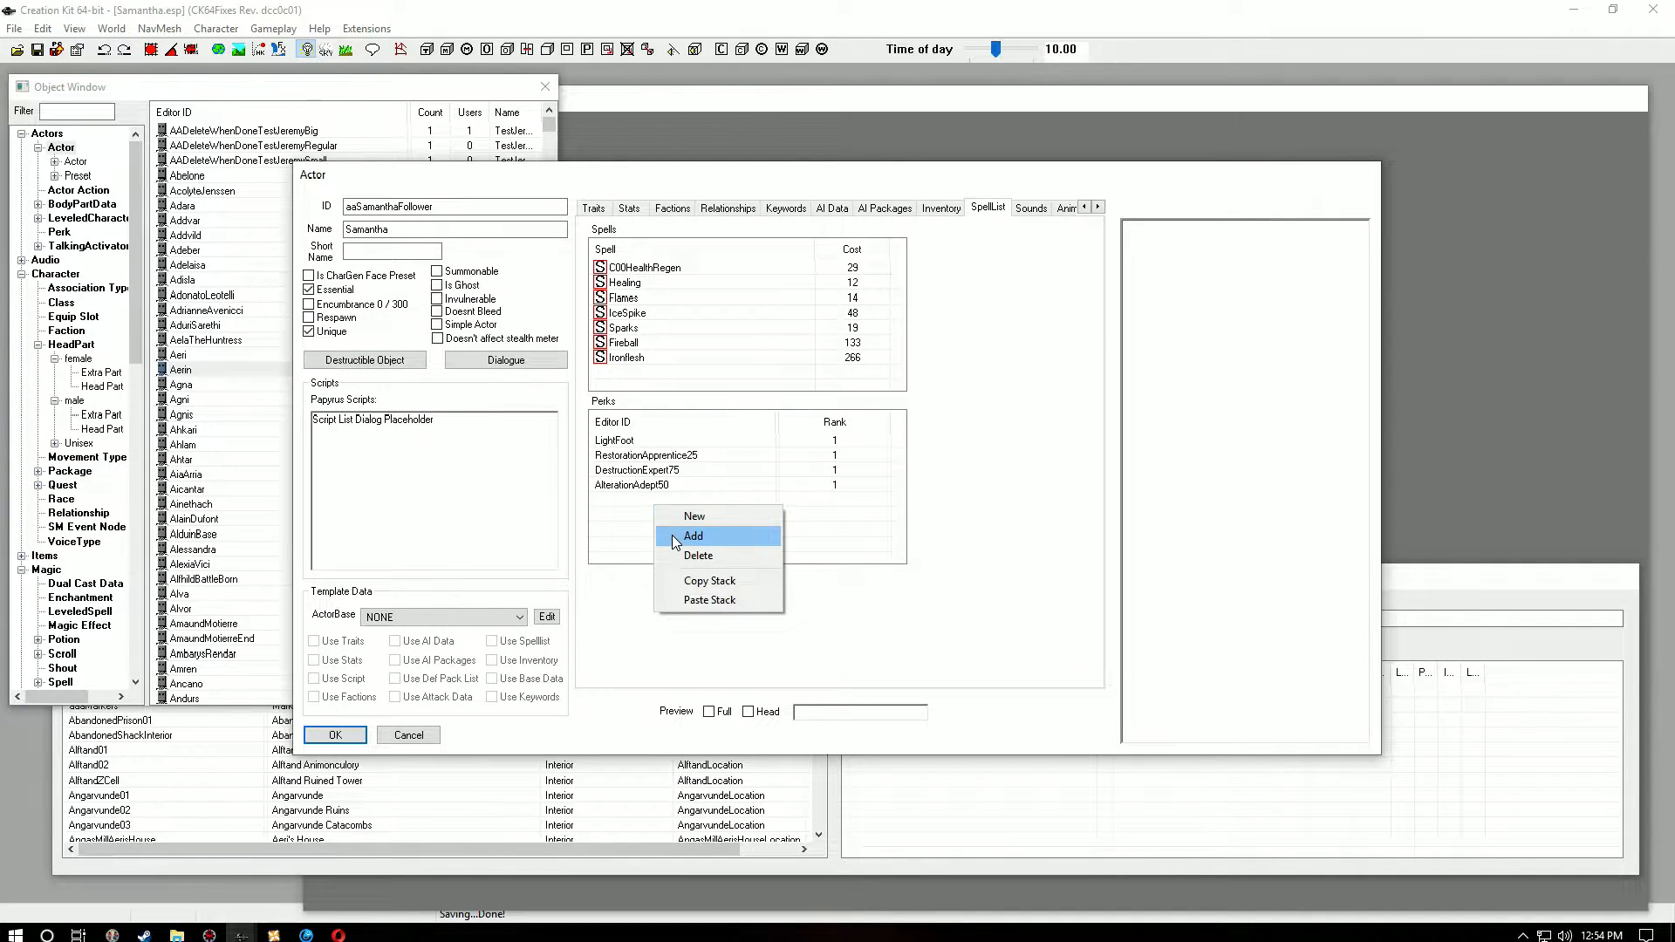
pyautogui.click(672, 536)
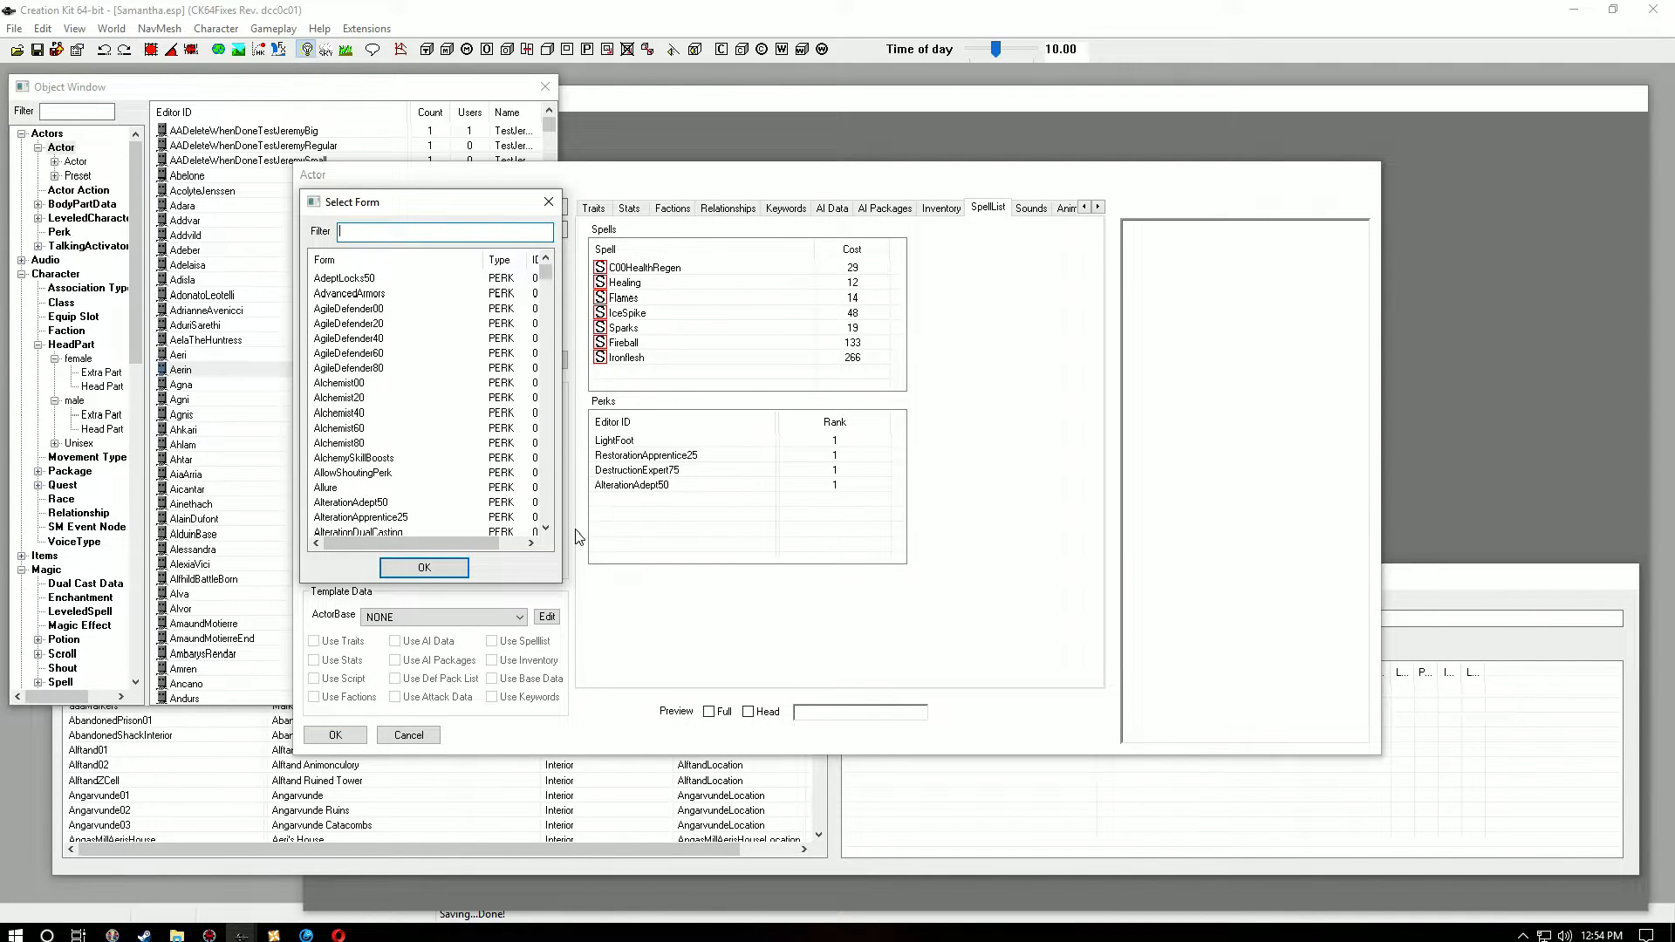
pyautogui.write('arms')
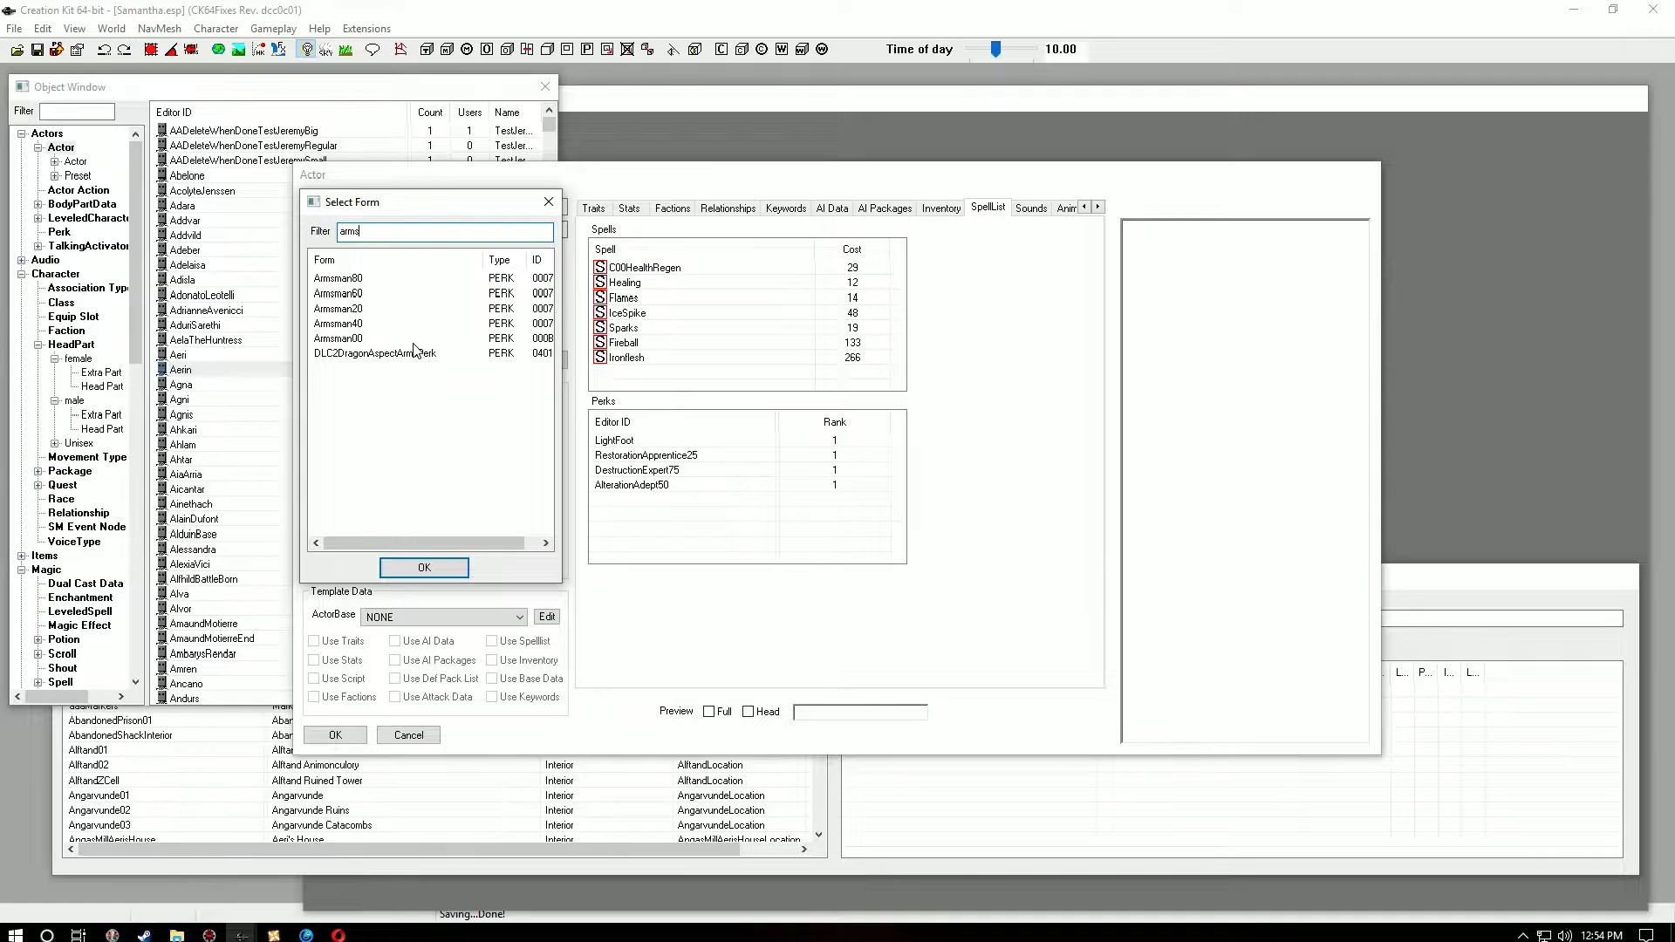
pyautogui.click(361, 310)
pyautogui.click(422, 567)
# Step: Add the Juggernaut20 perk to the actor's perk list, filtering the available forms by "j"
pyautogui.rightClick(636, 520)
pyautogui.click(655, 551)
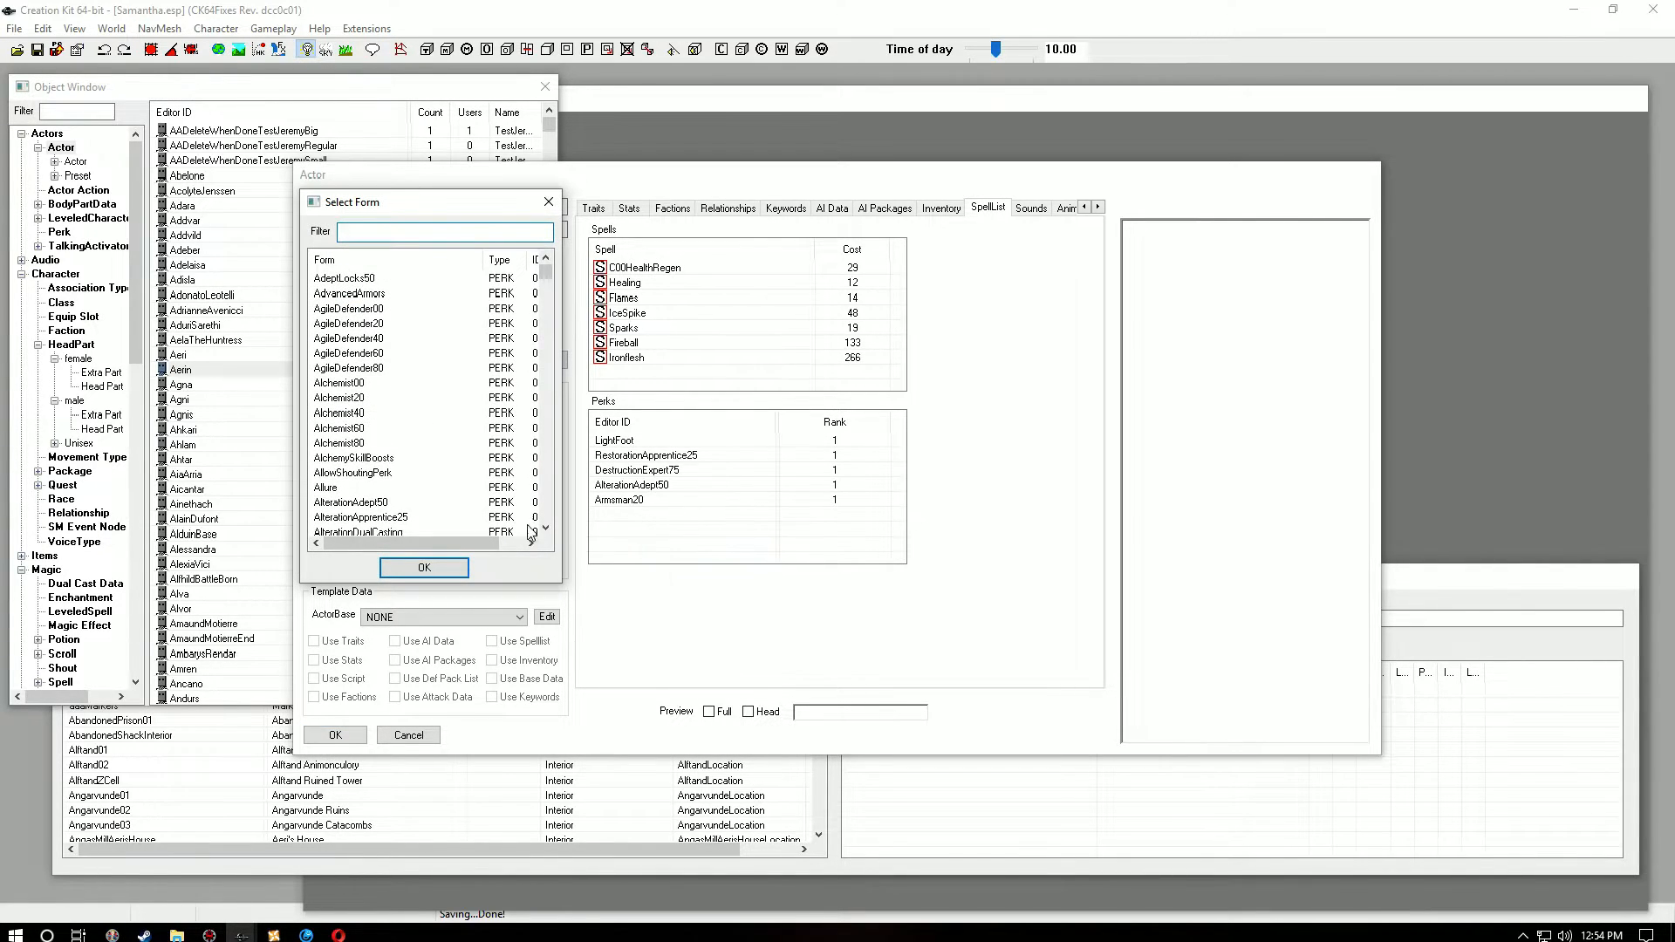
pyautogui.write('j')
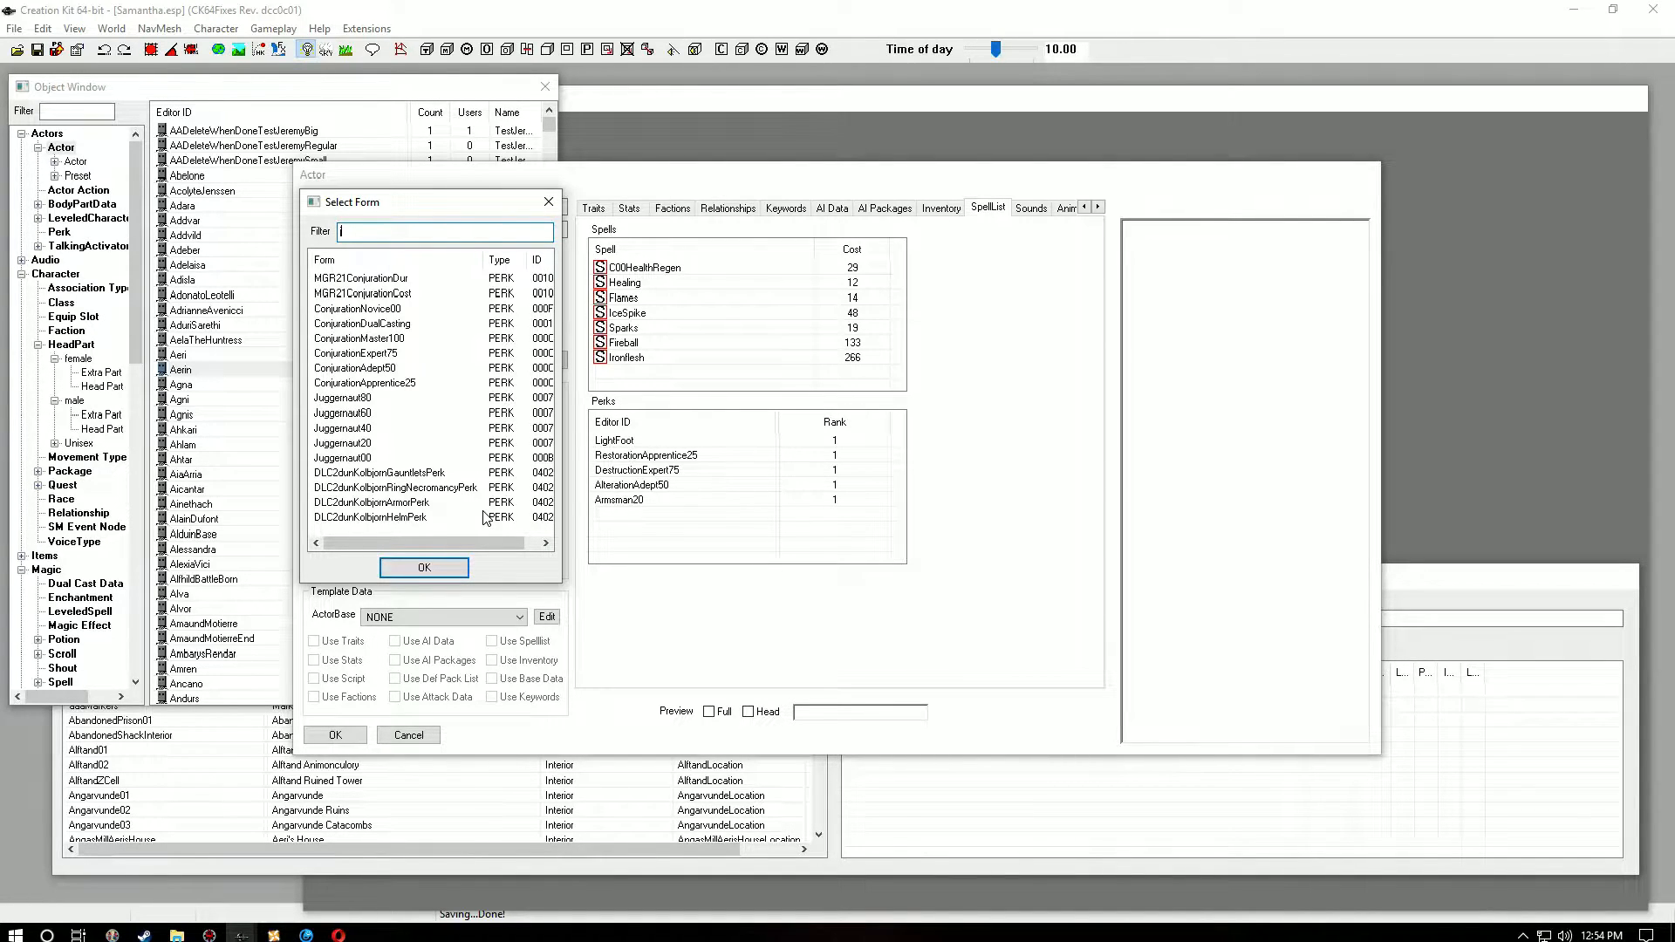
pyautogui.click(345, 443)
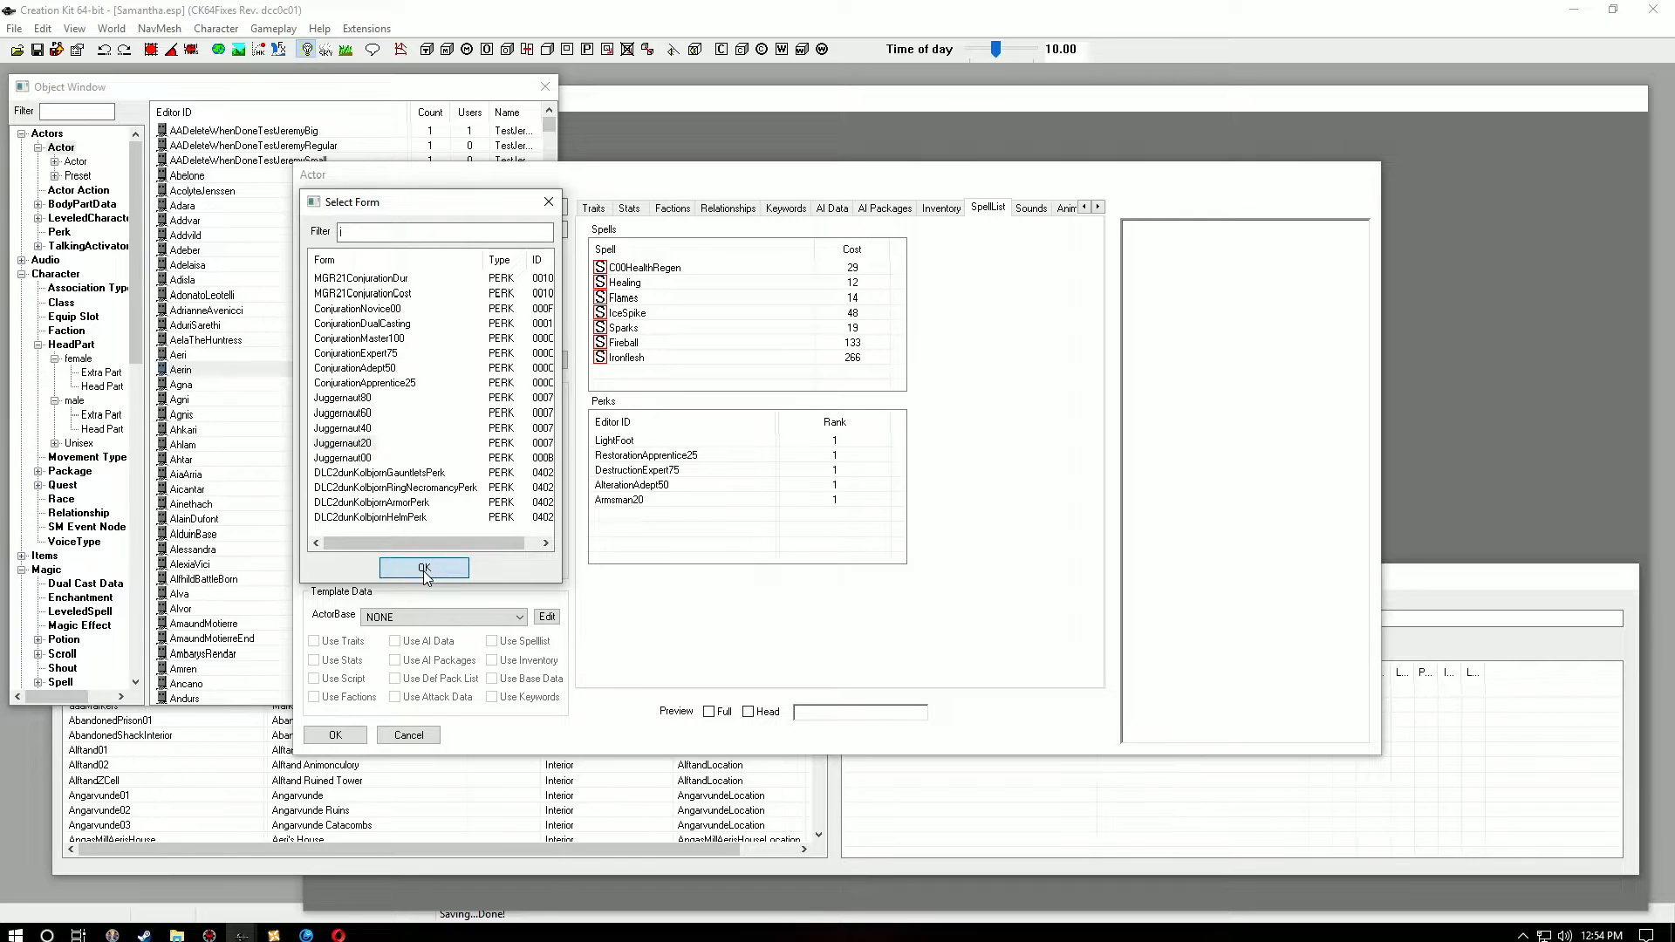
pyautogui.click(425, 569)
# Step: Add the Stealth20 perk to the actor's perk list, filtering the available forms by "stealth"
pyautogui.rightClick(628, 532)
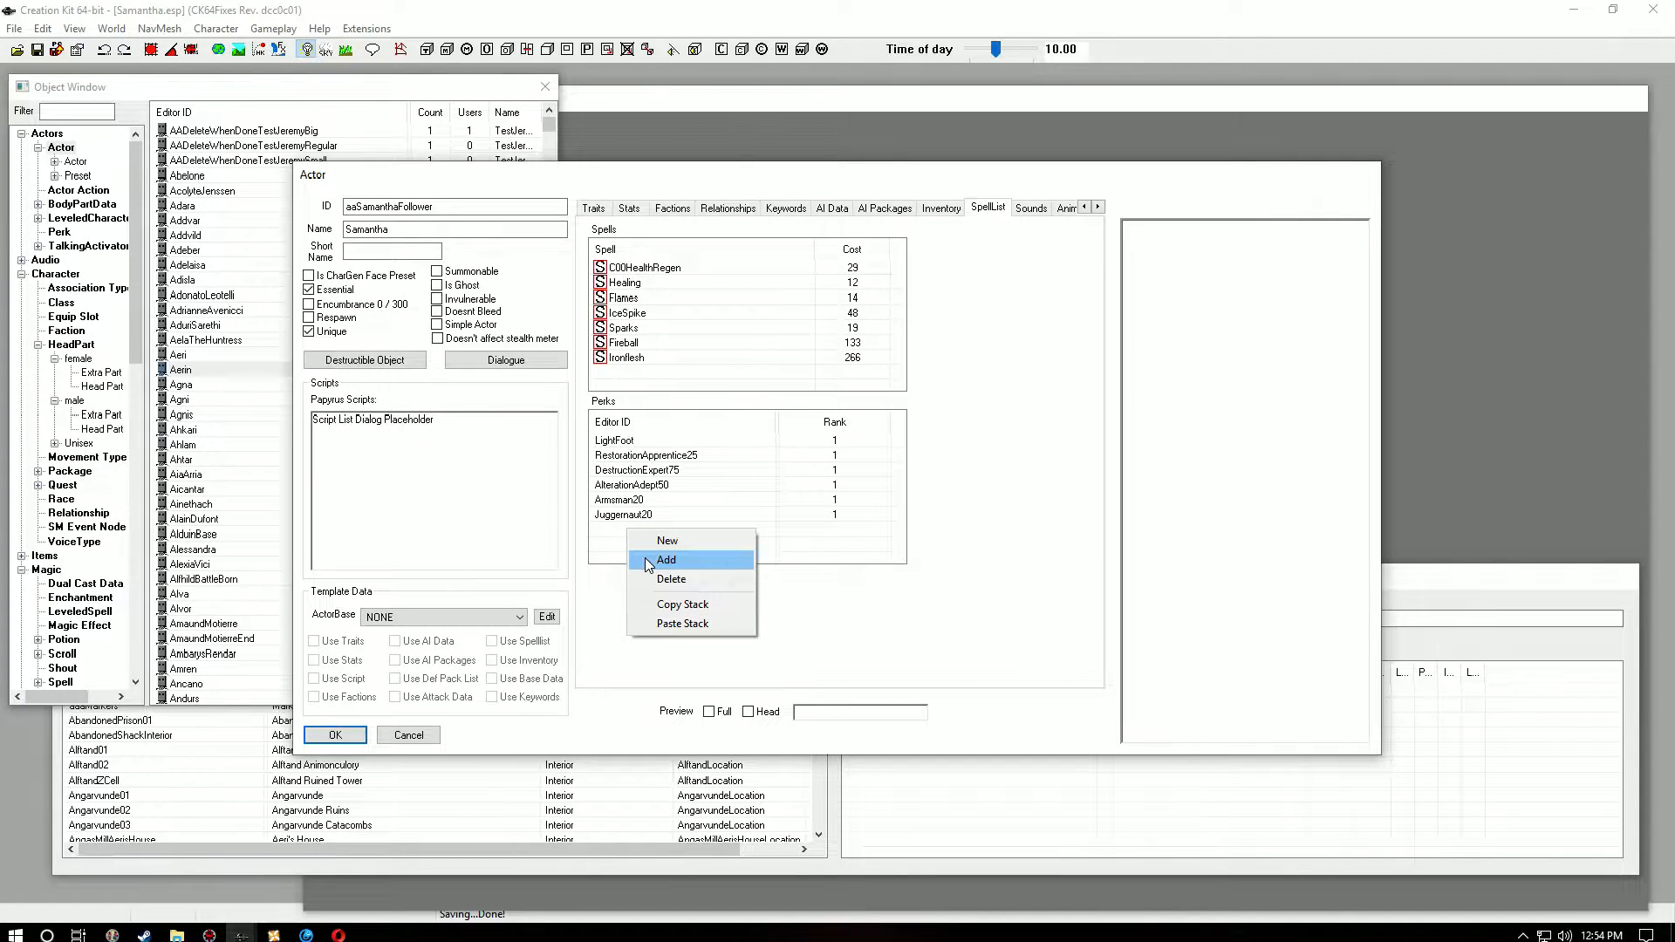
pyautogui.click(647, 563)
pyautogui.write('stealth')
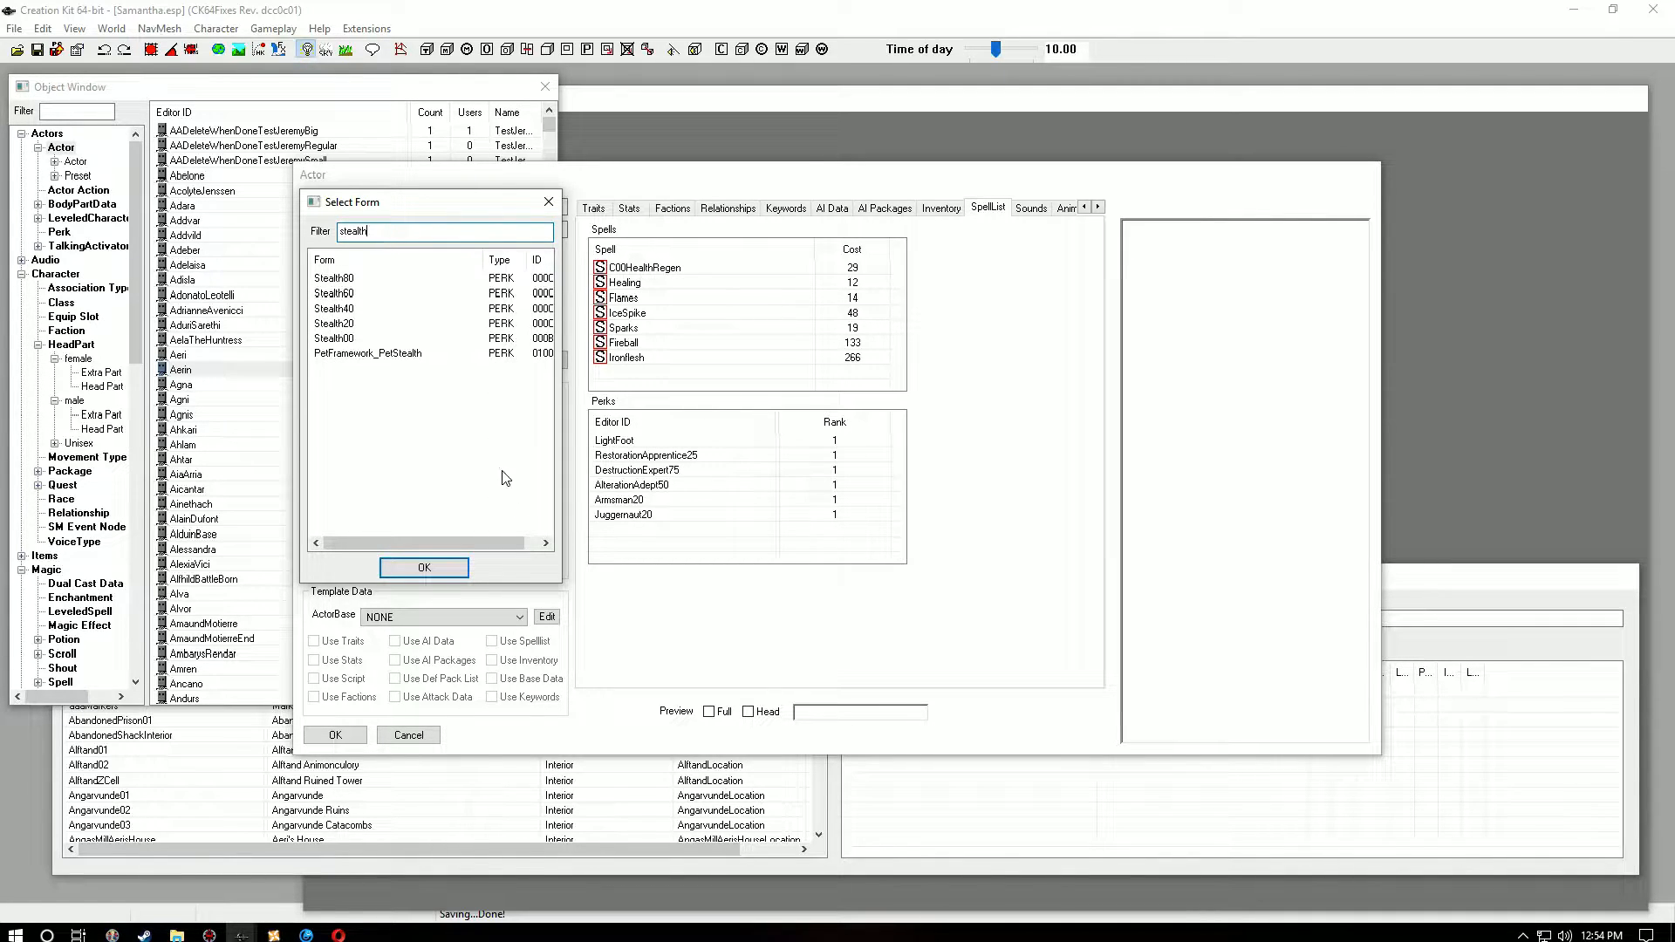
pyautogui.click(334, 324)
pyautogui.click(424, 568)
# Step: Add the SilentRoll perk to the actor's perk list, filtering the available forms by "silentroll"
pyautogui.rightClick(632, 547)
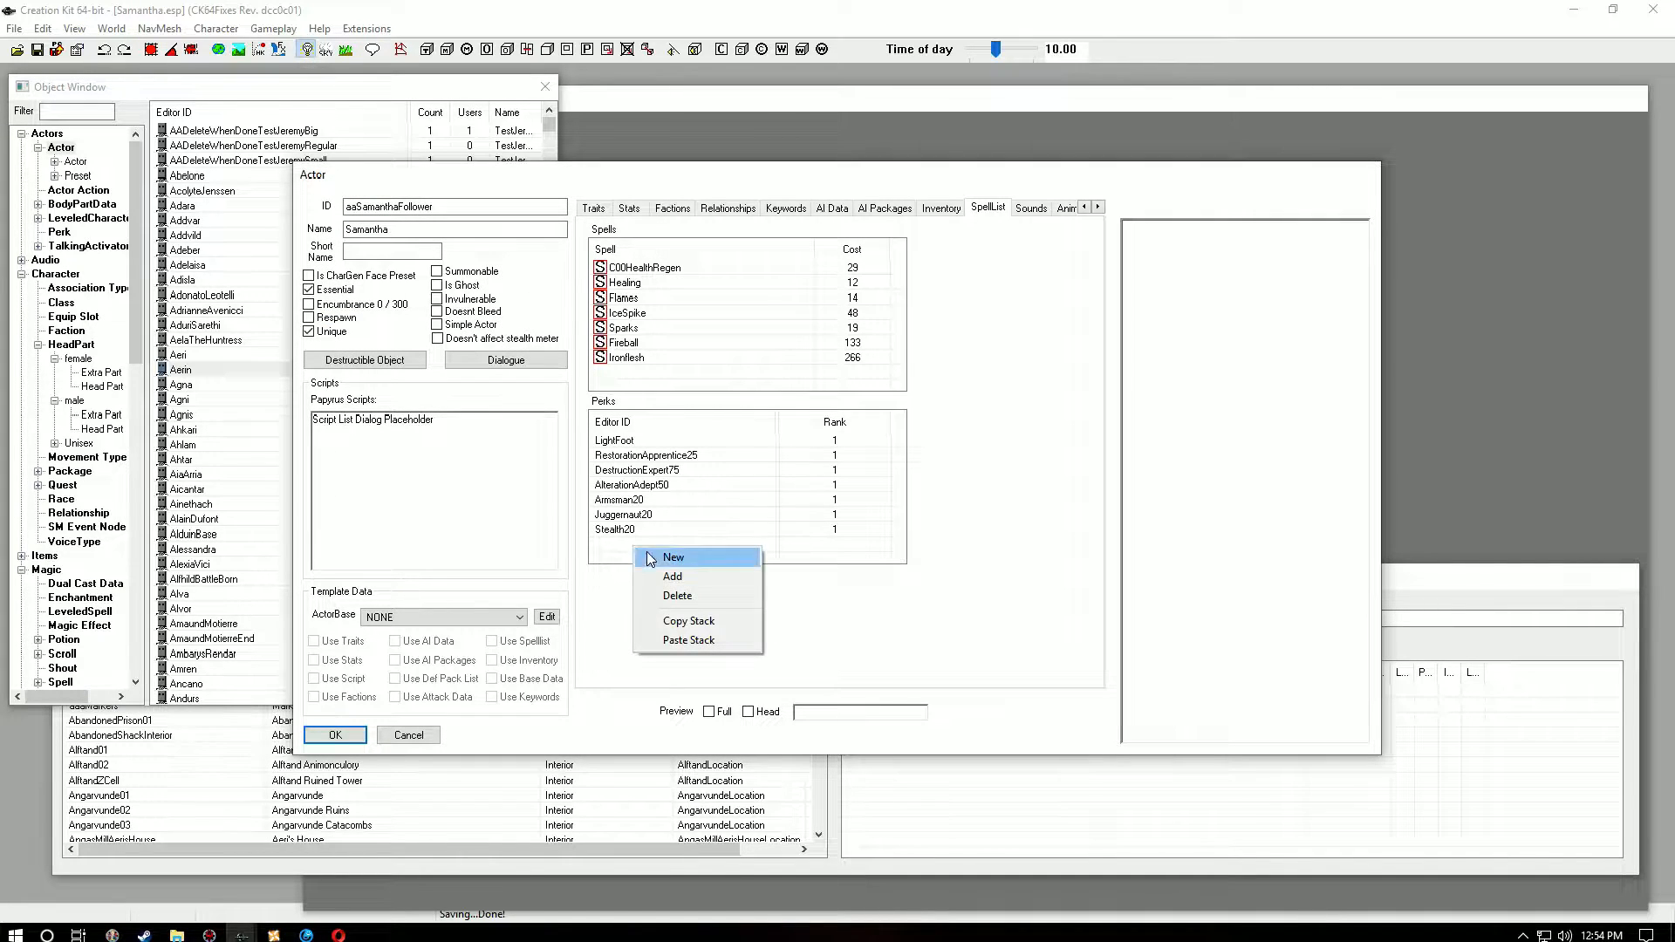
pyautogui.click(665, 577)
pyautogui.write('sl')
pyautogui.write('lent')
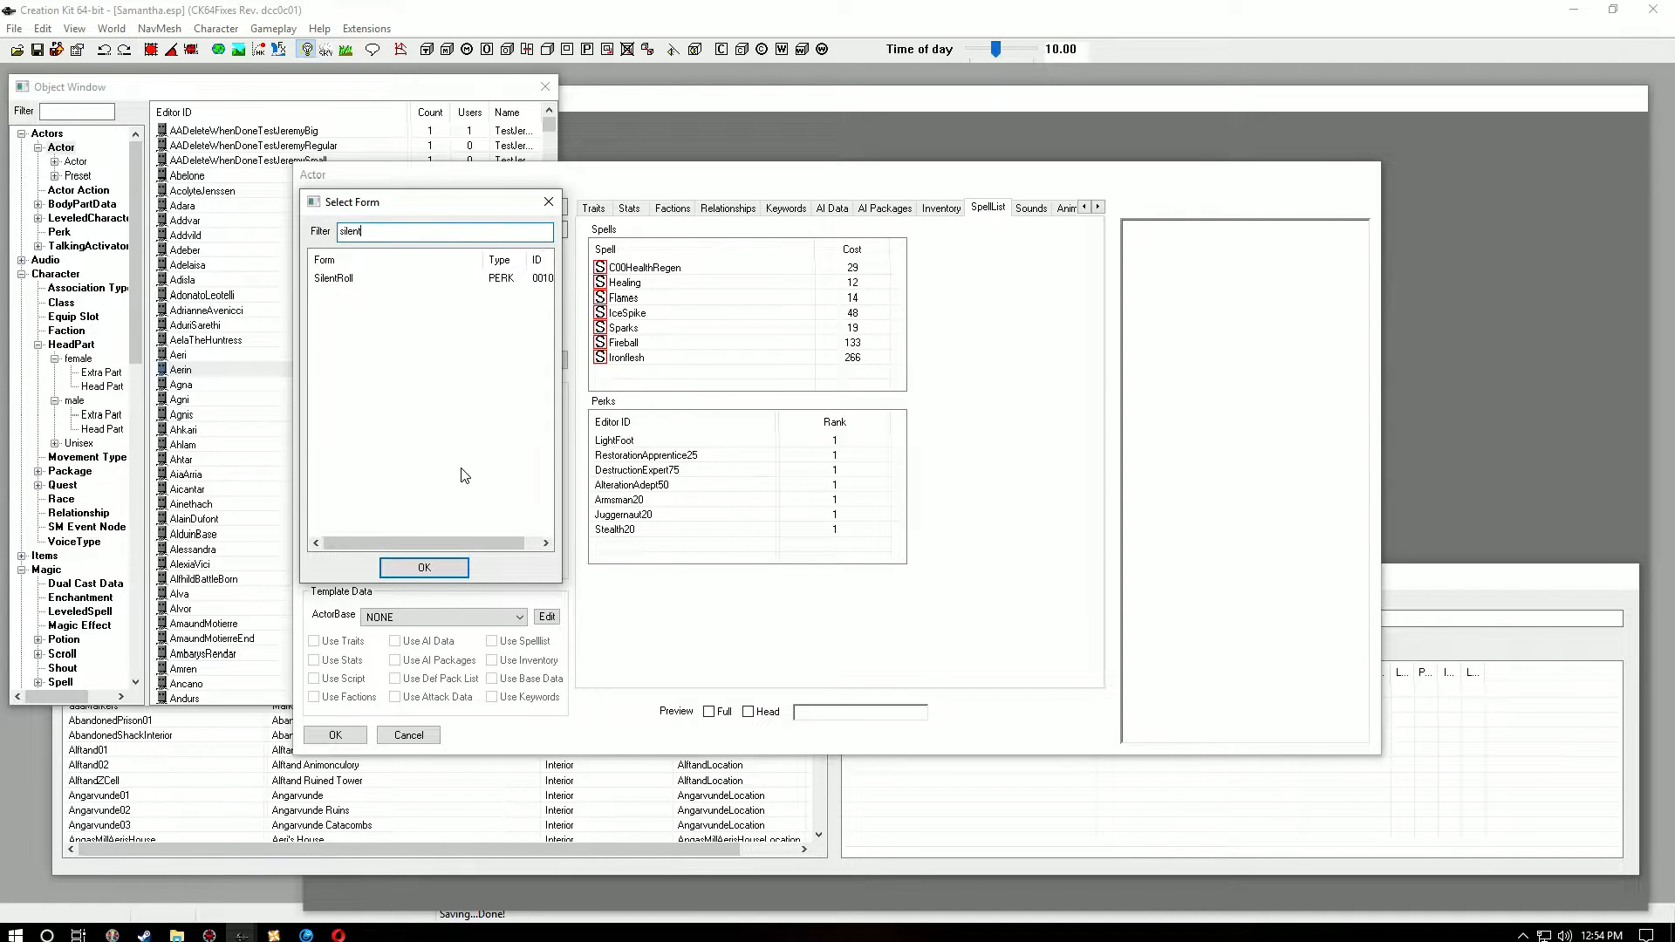
pyautogui.write('roll')
pyautogui.click(332, 278)
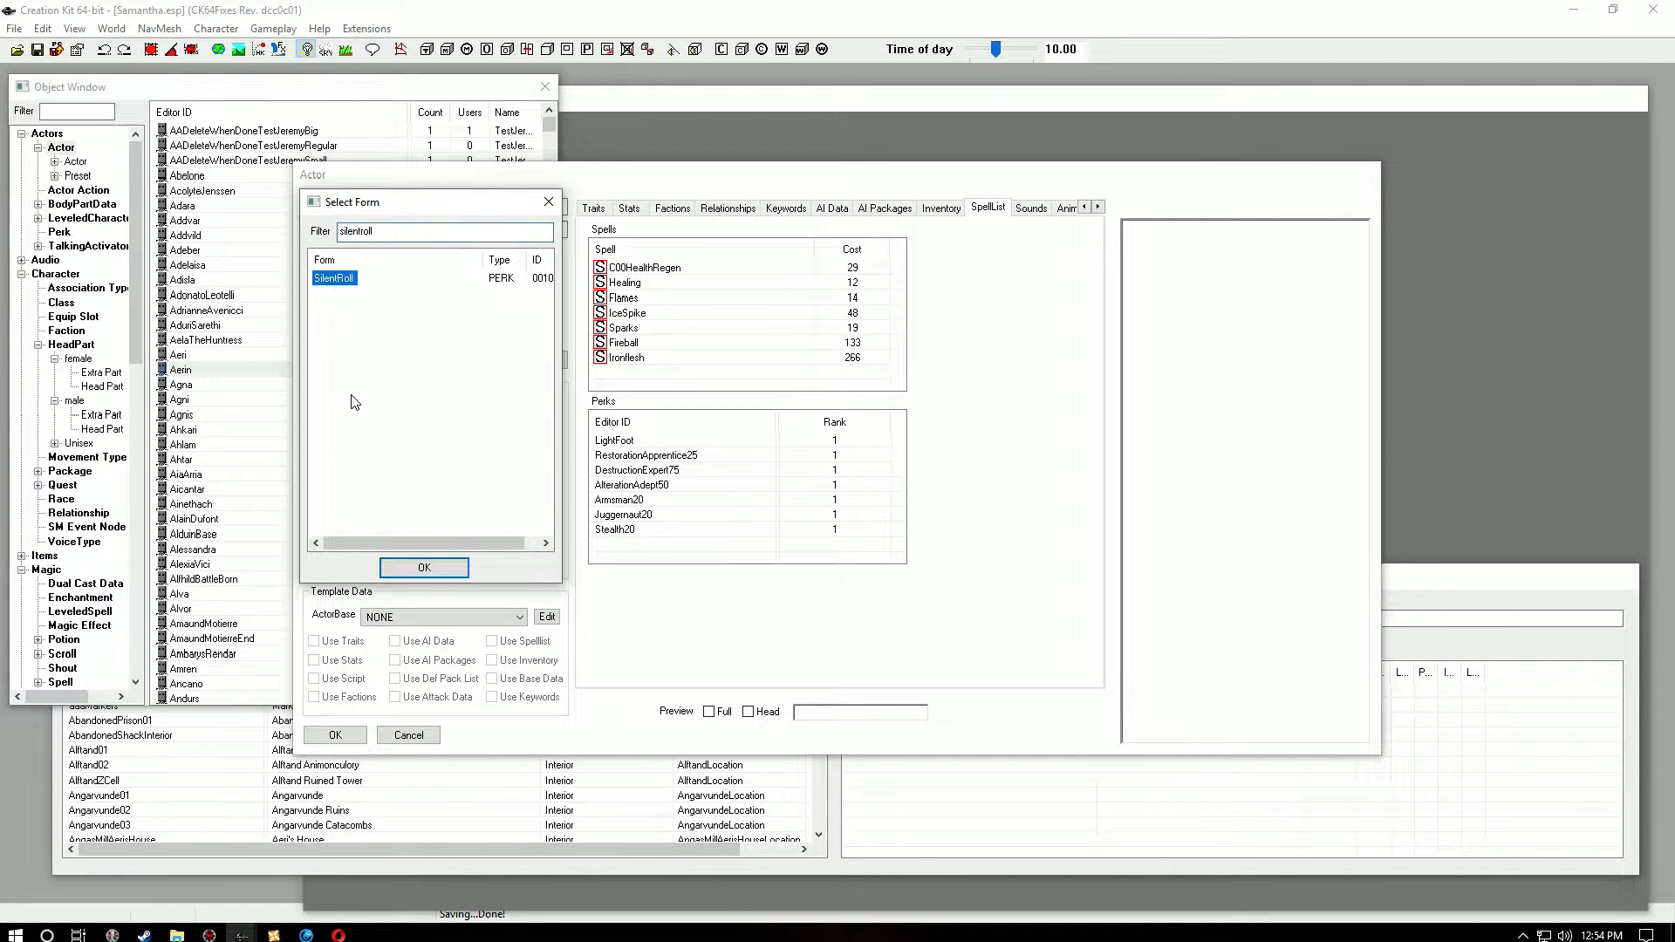
pyautogui.click(411, 569)
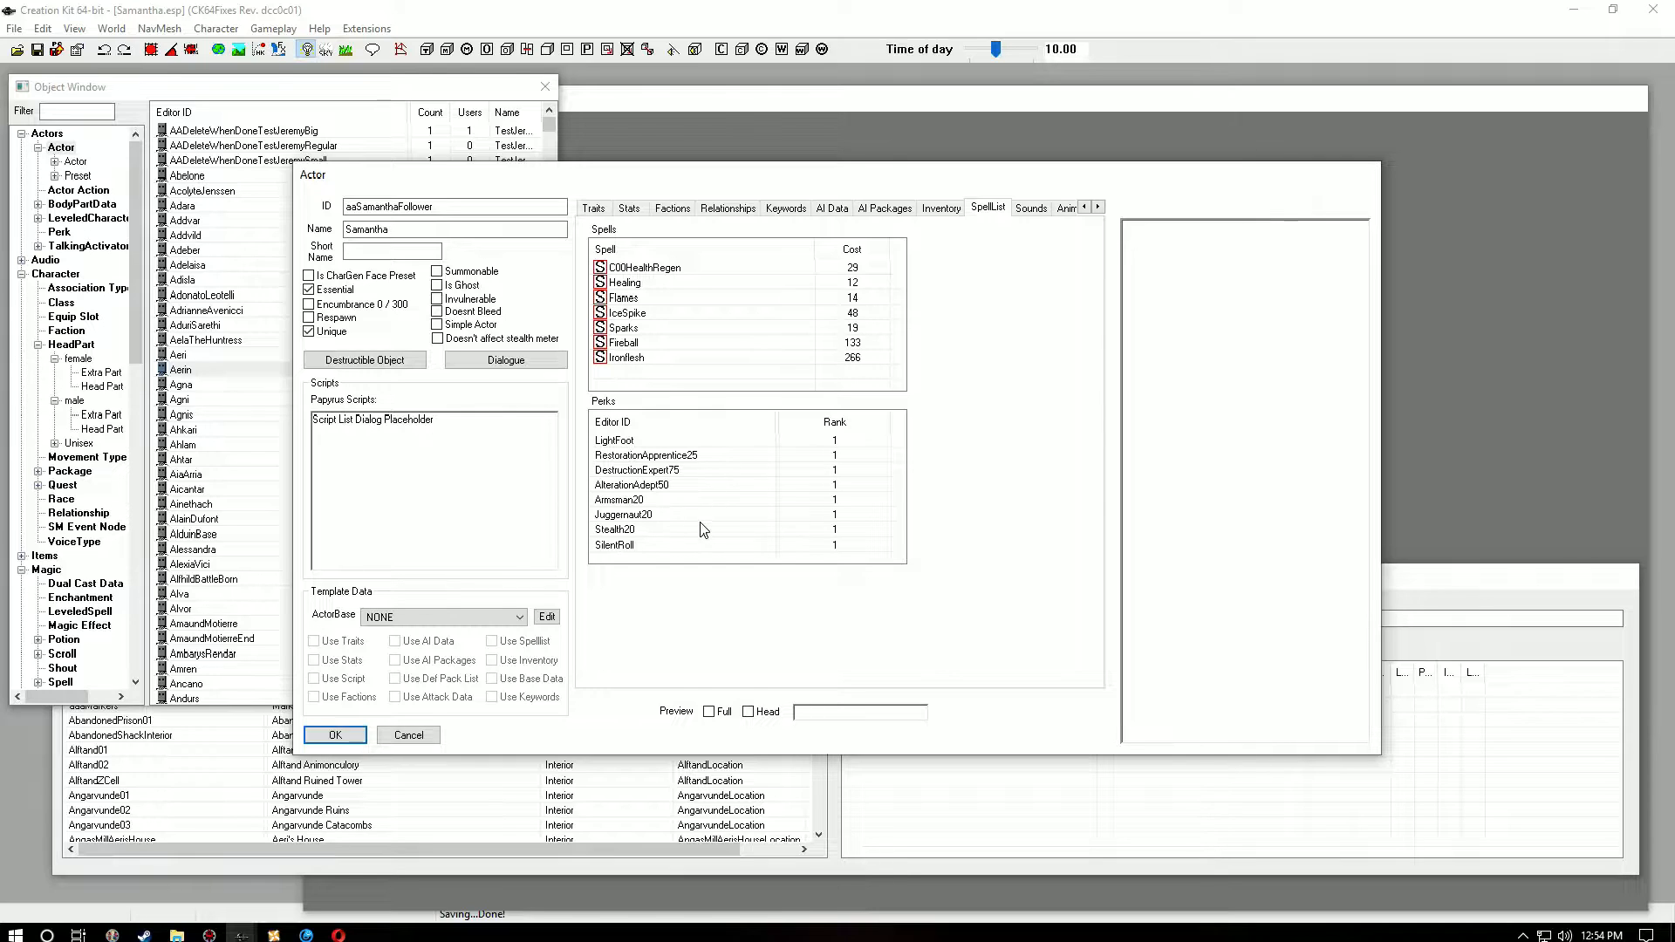
# Step: Open the actor's Fireball spell and inspect the details of its Perk Impact Stagger effect
pyautogui.rightClick(629, 342)
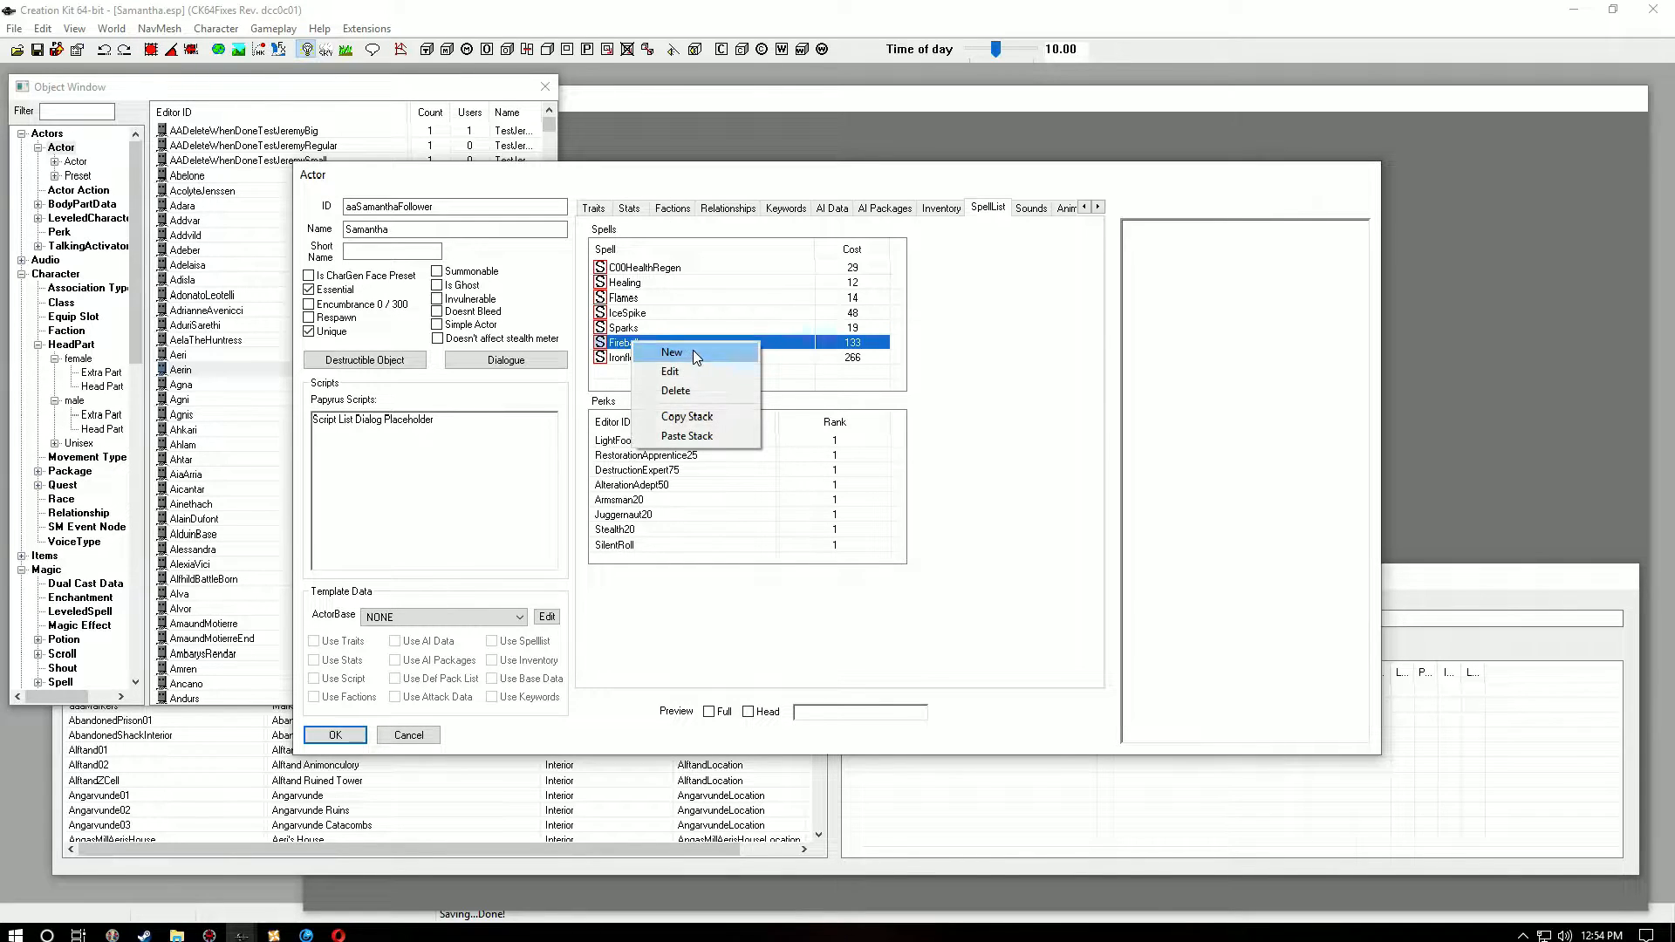
pyautogui.click(694, 373)
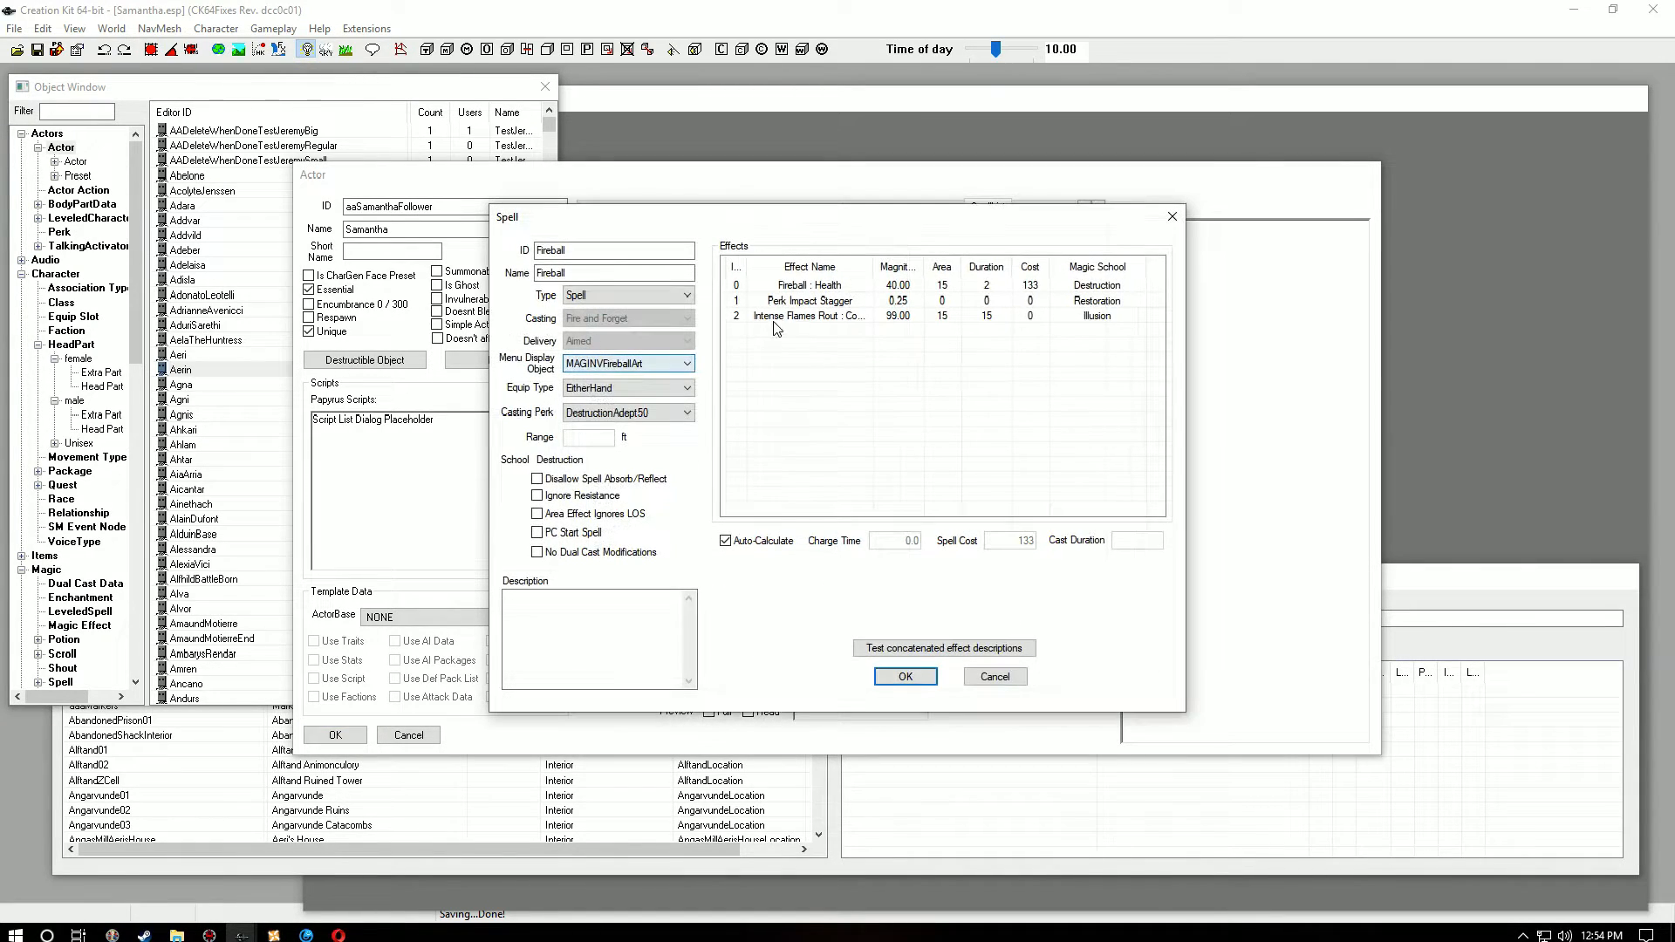
pyautogui.rightClick(828, 303)
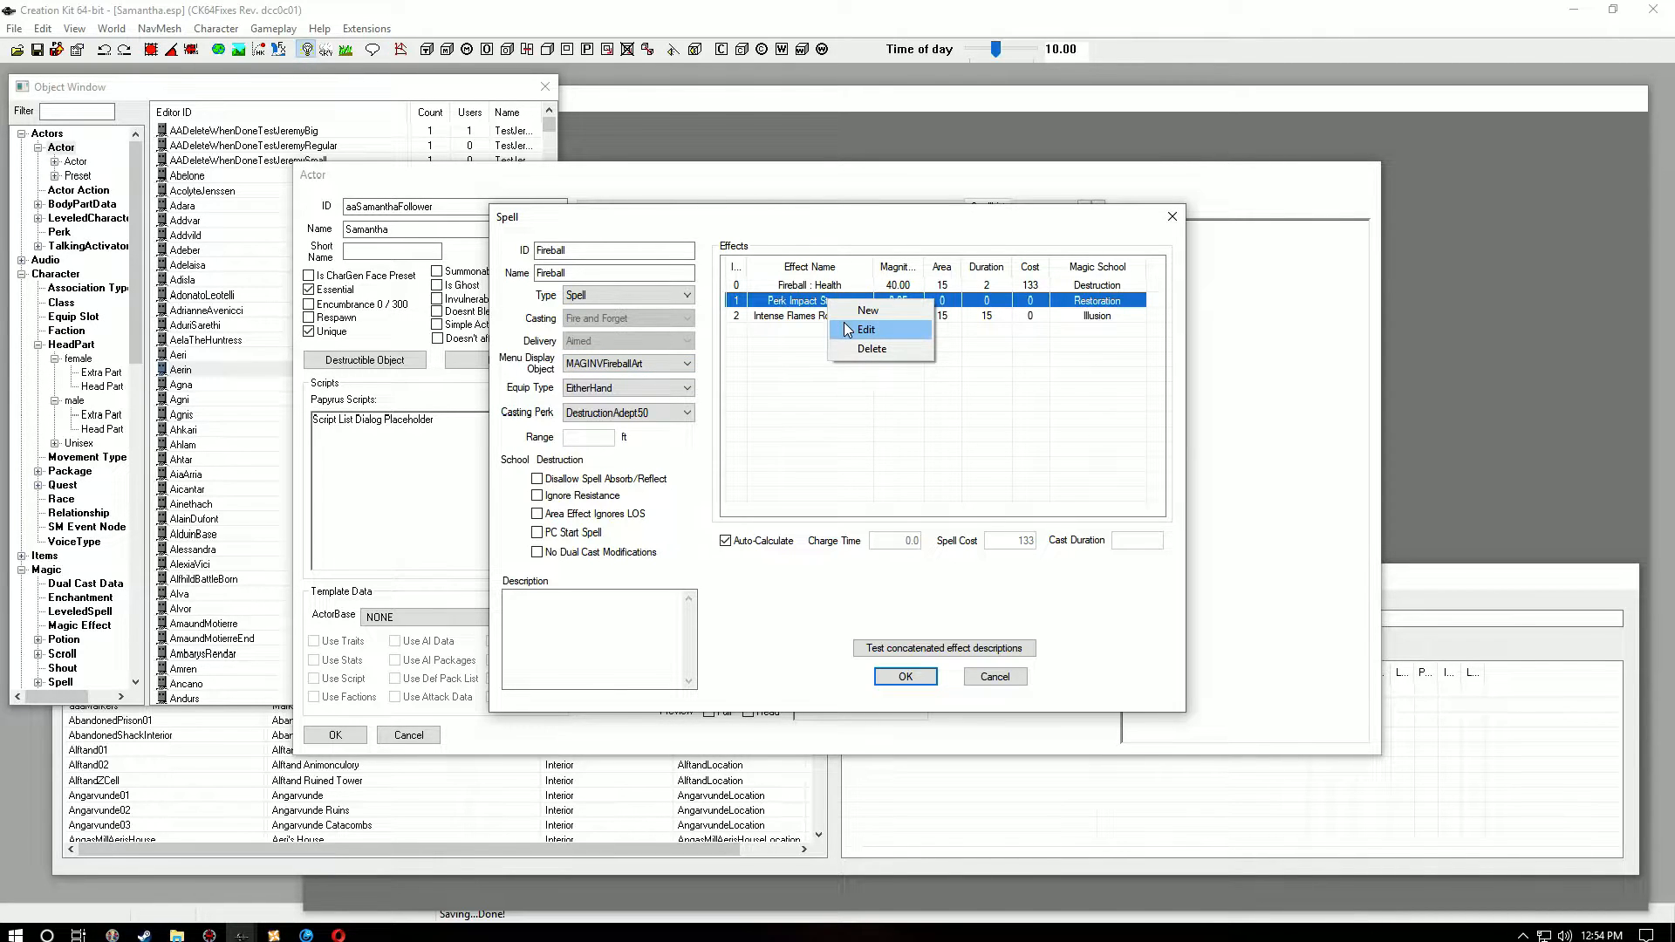
pyautogui.click(847, 329)
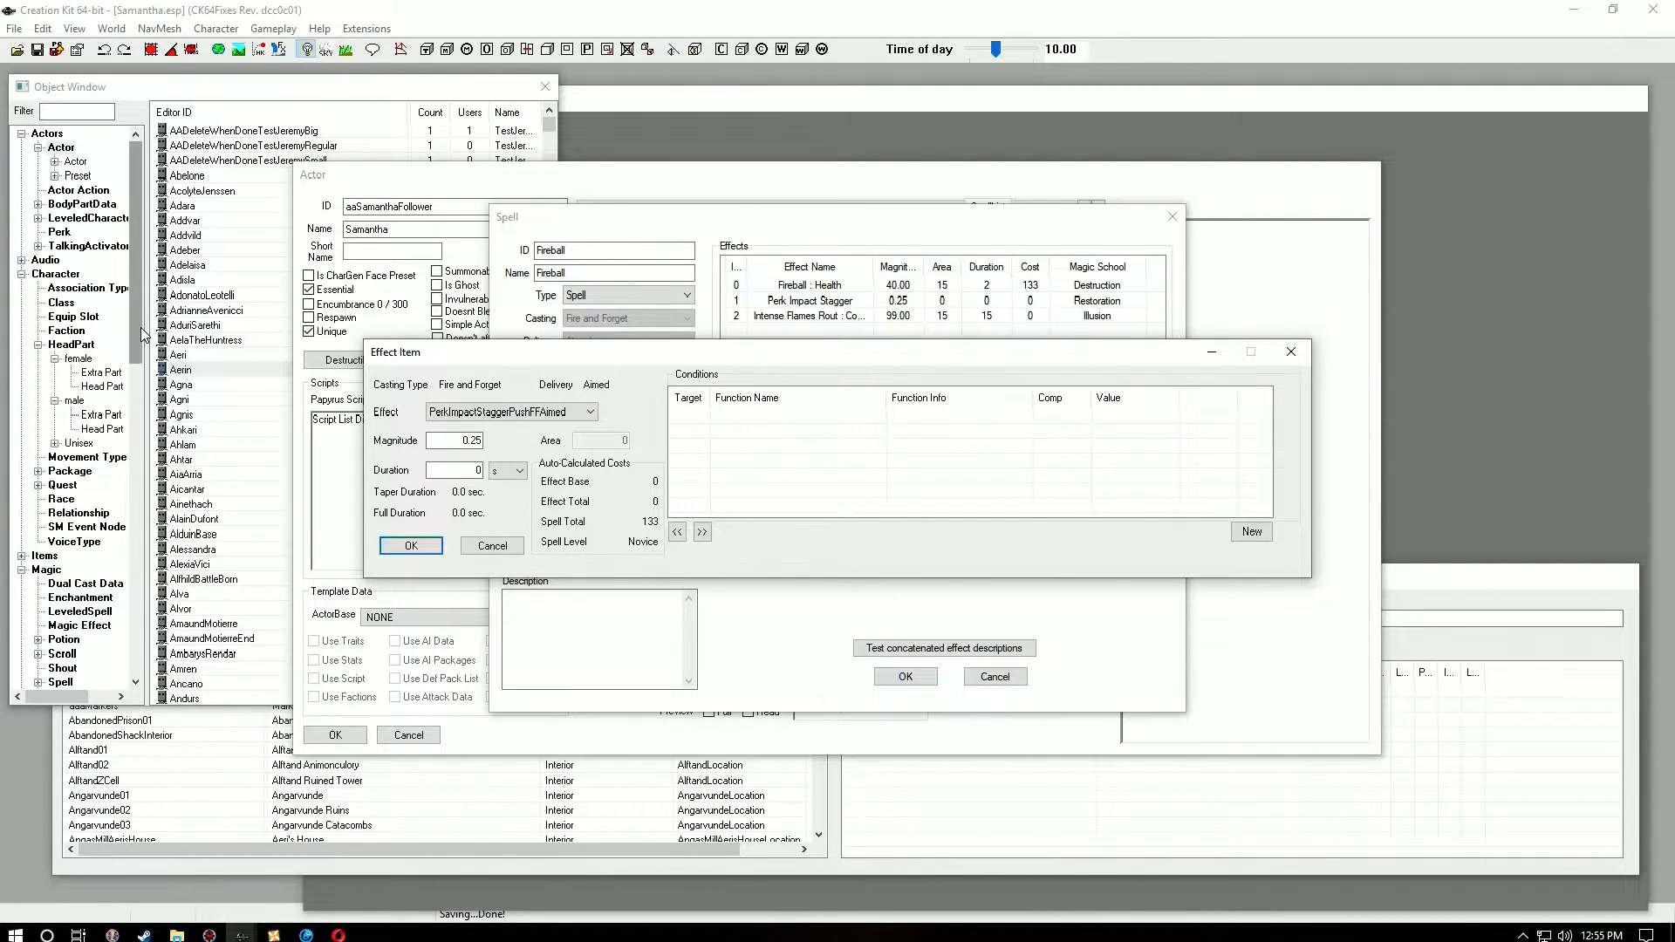
# Step: Find the PerkImpactStaggerPushFFAimed magic effect by filtering for "perkimpactstagger", examine its target conditions, and close the effect and spell windows unchanged
pyautogui.moveTo(136, 331); pyautogui.dragTo(133, 427)
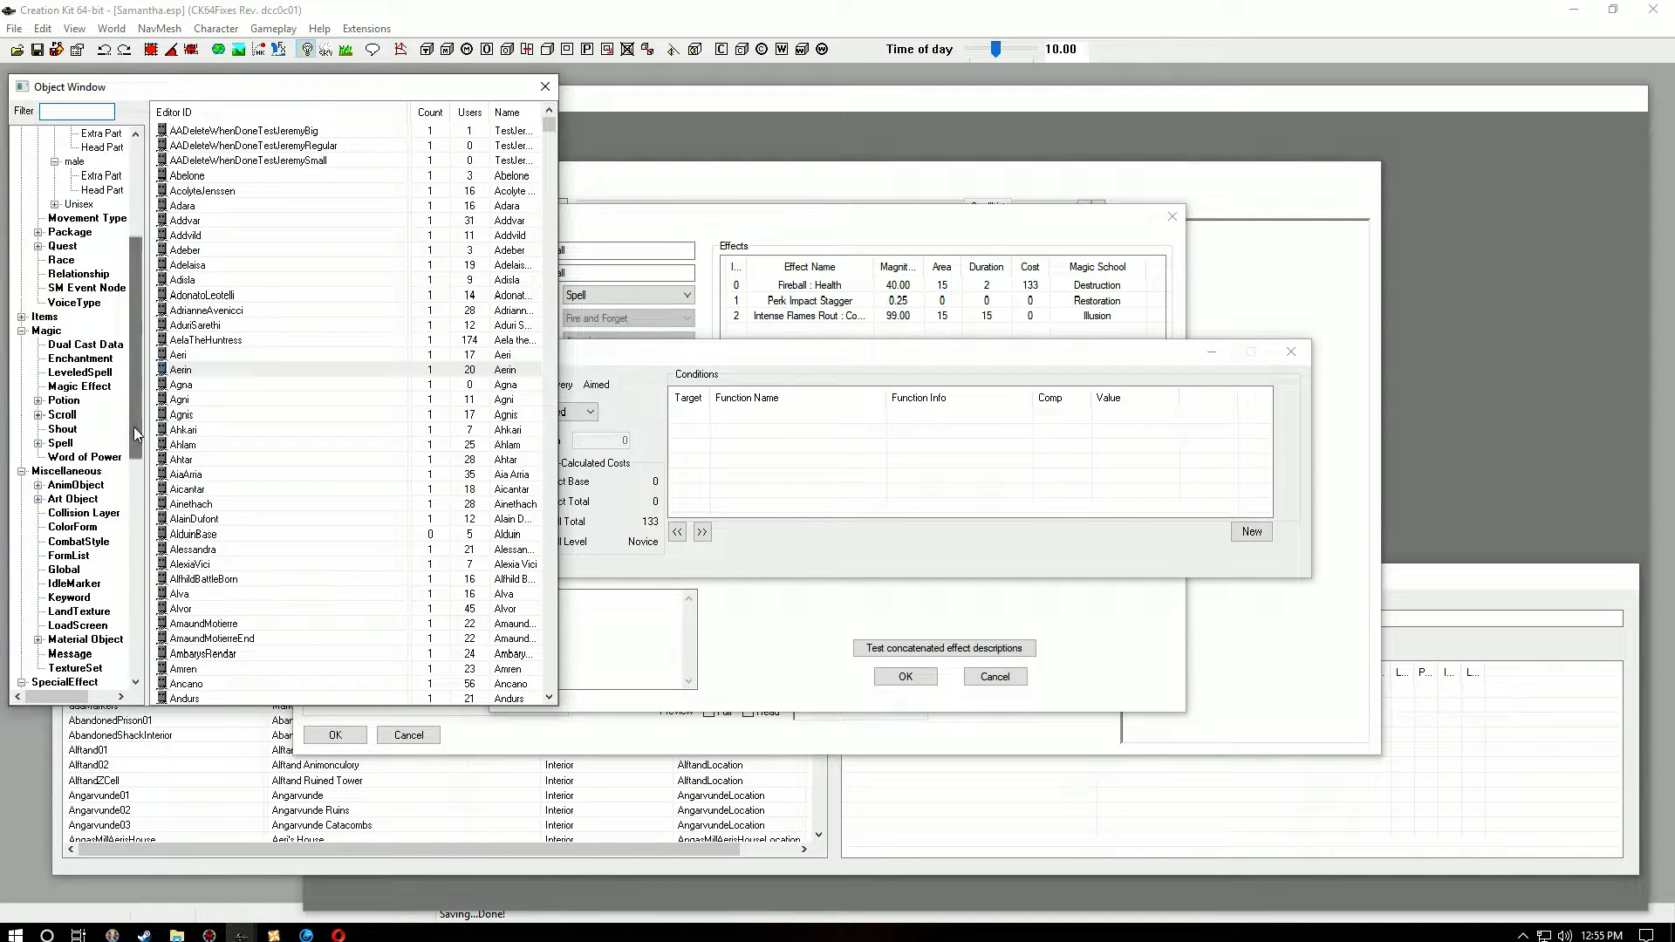
pyautogui.click(100, 387)
pyautogui.click(112, 111)
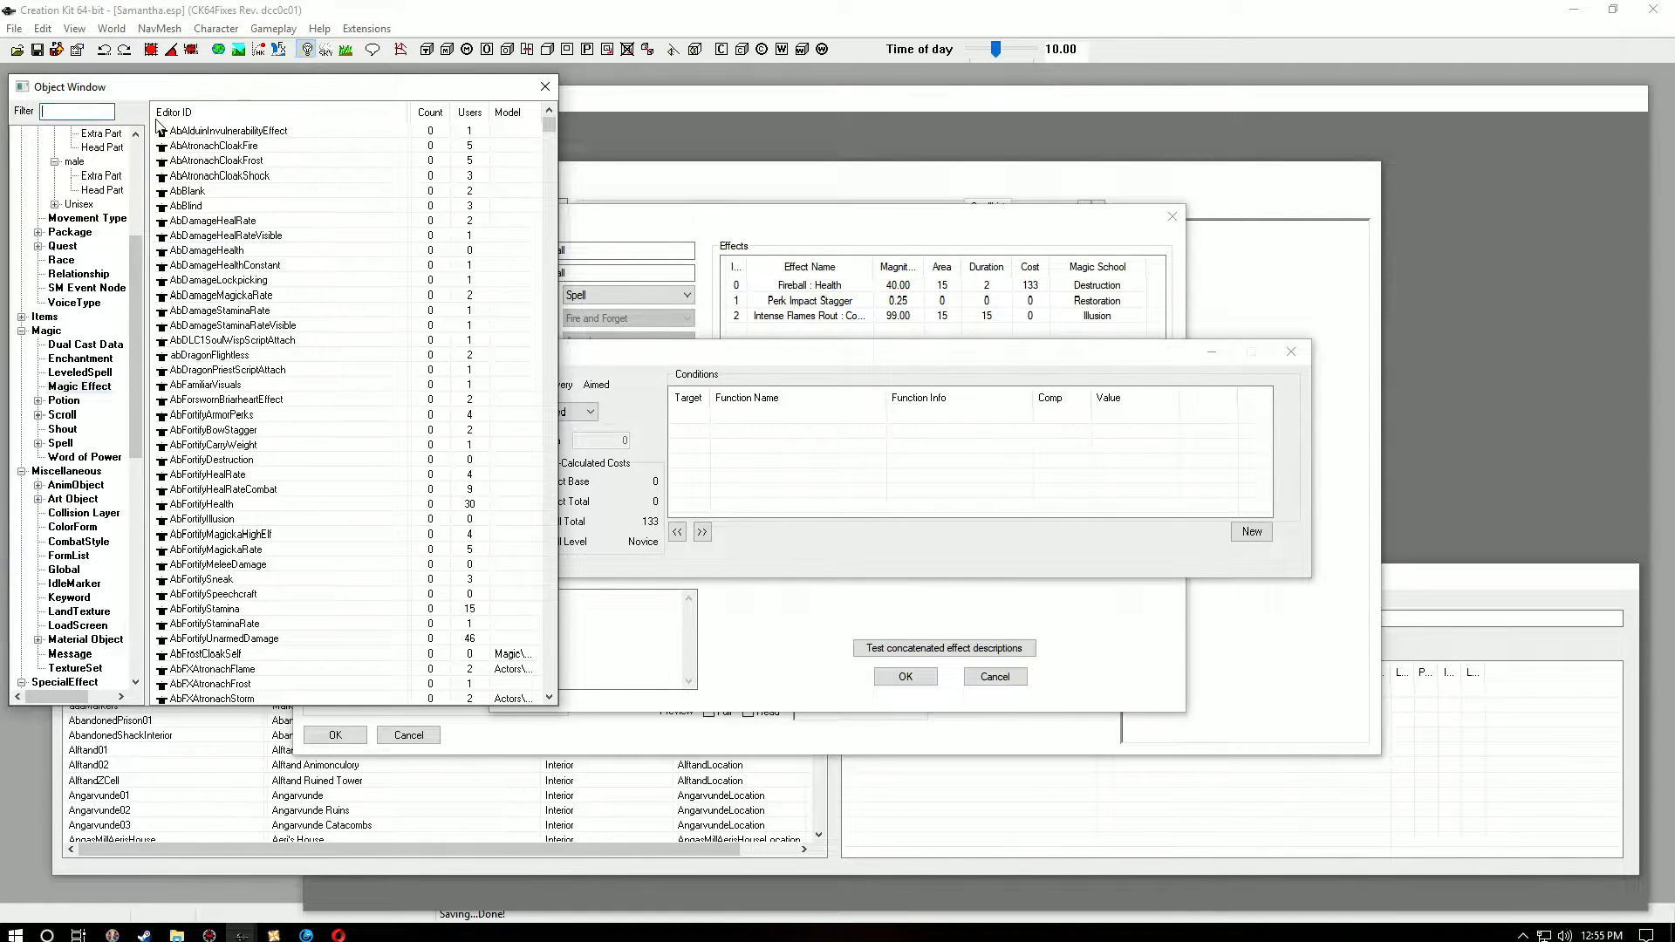
pyautogui.write('perkimpactstagger')
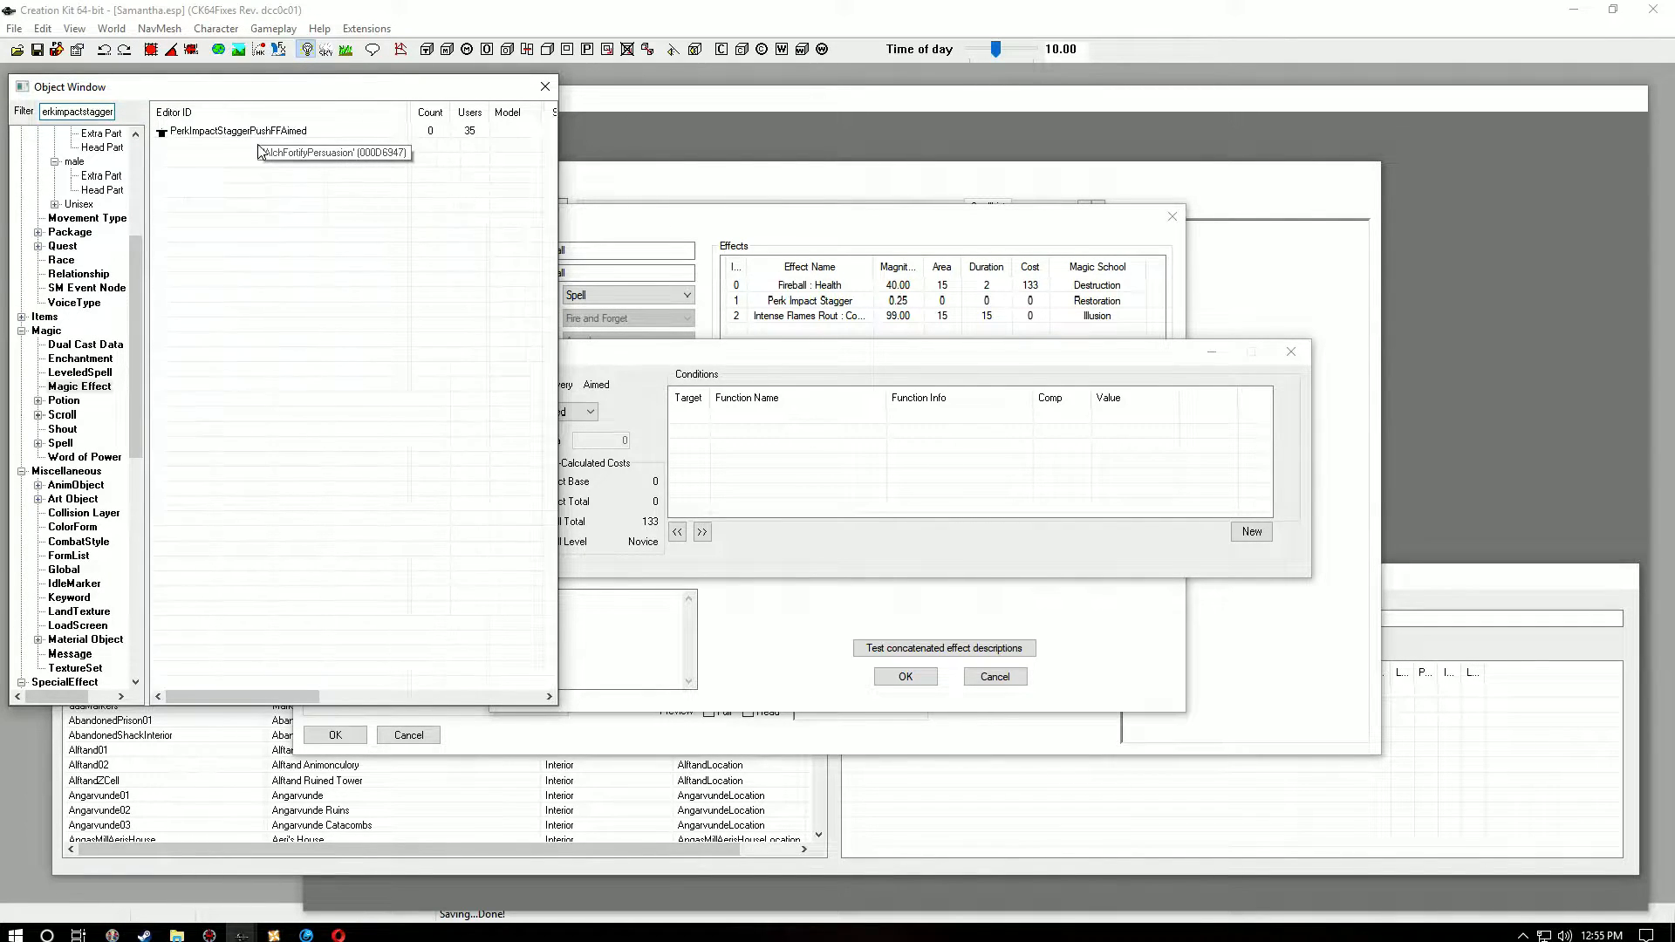
pyautogui.rightClick(261, 133)
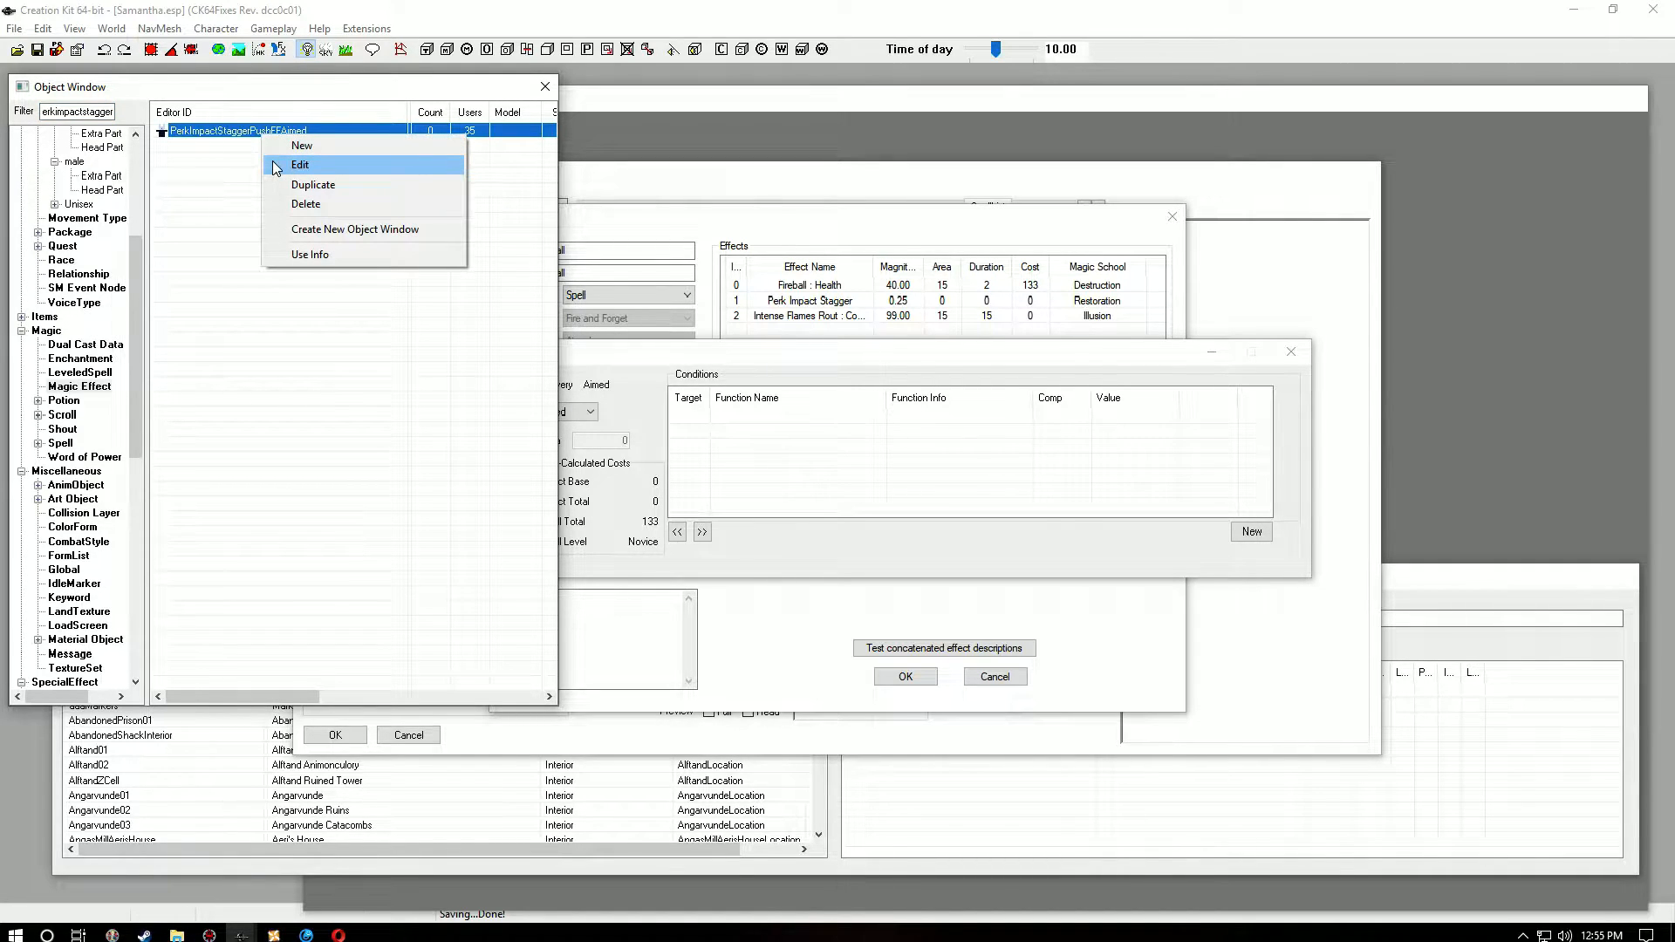
pyautogui.click(300, 164)
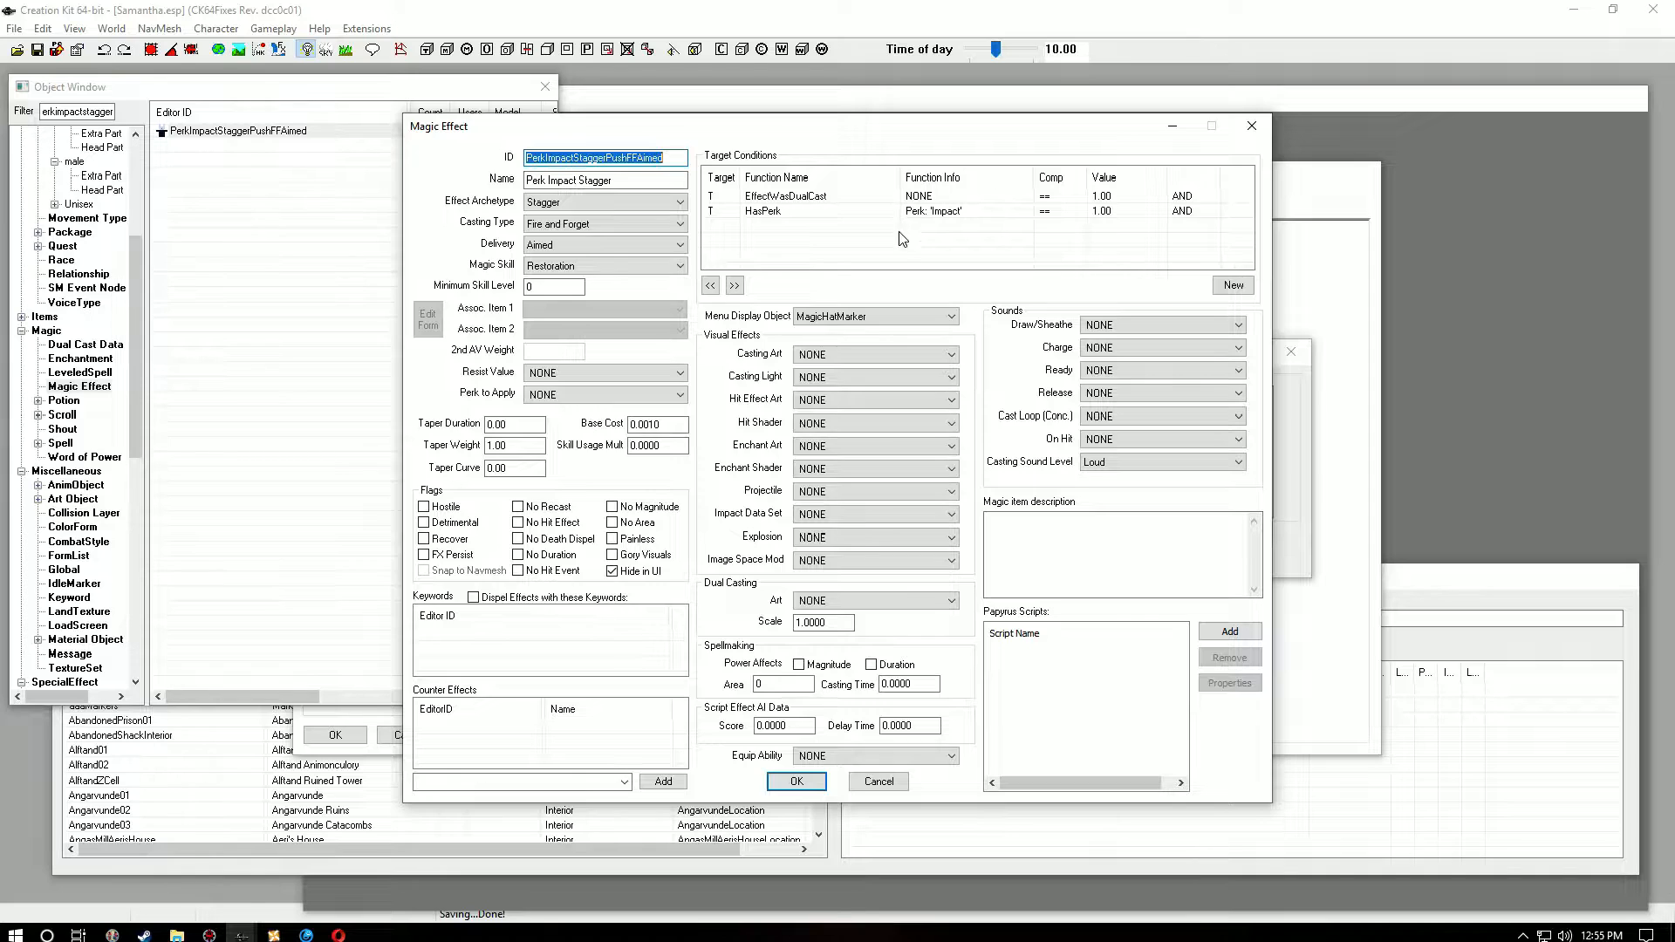
pyautogui.click(1252, 128)
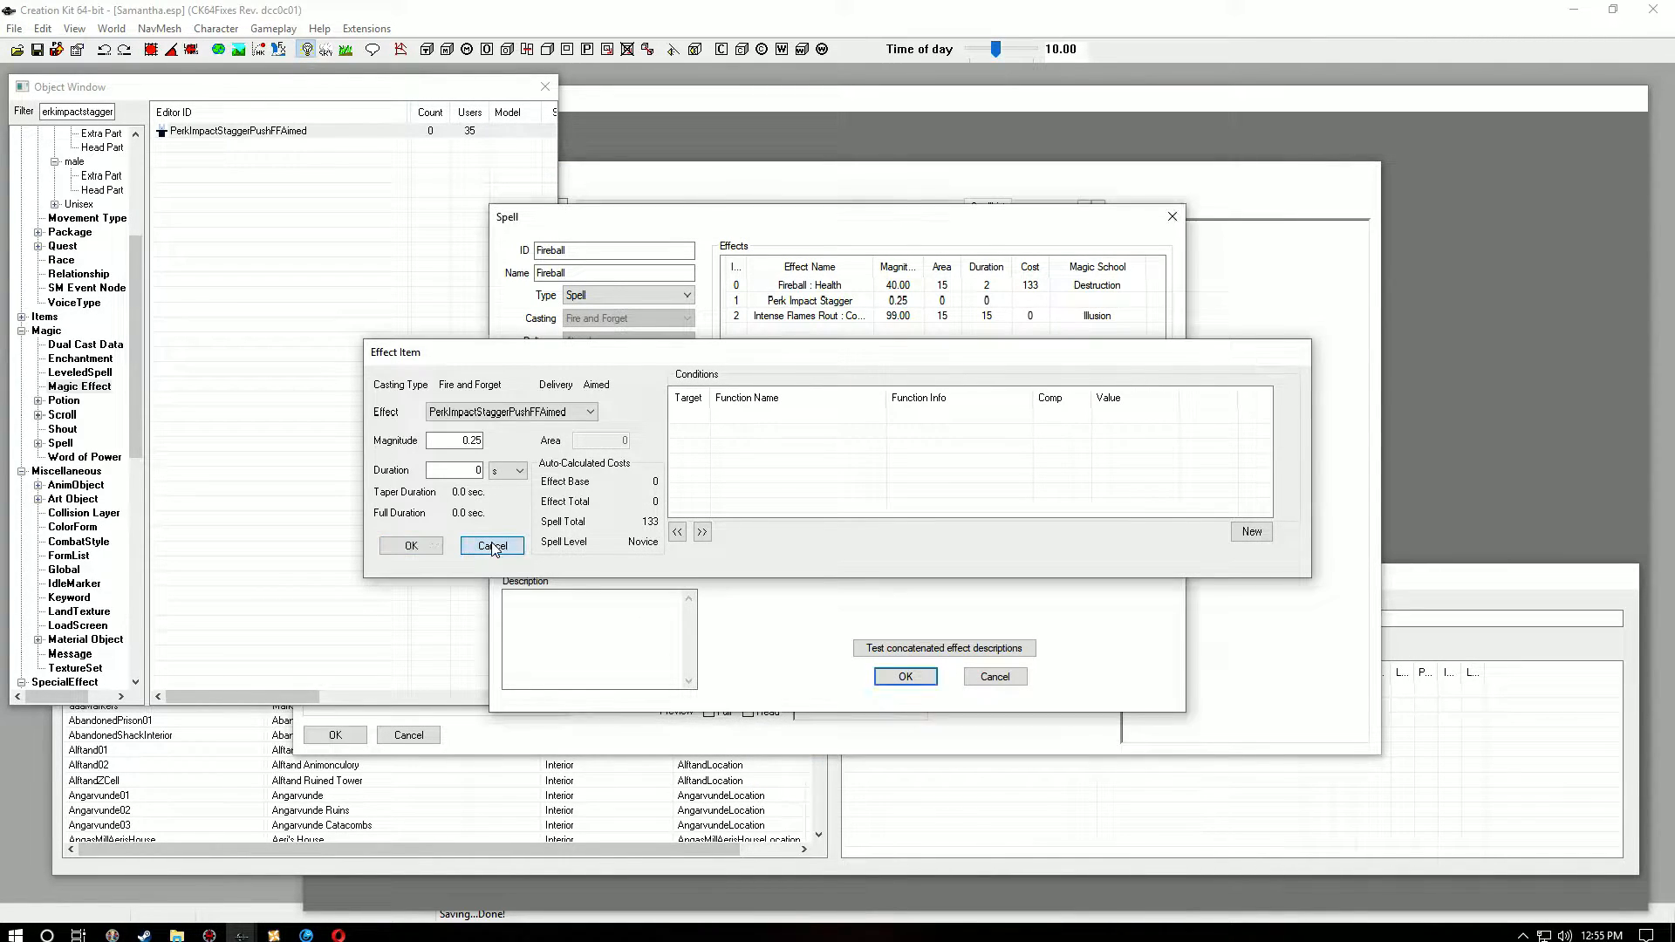
pyautogui.click(491, 555)
pyautogui.click(994, 677)
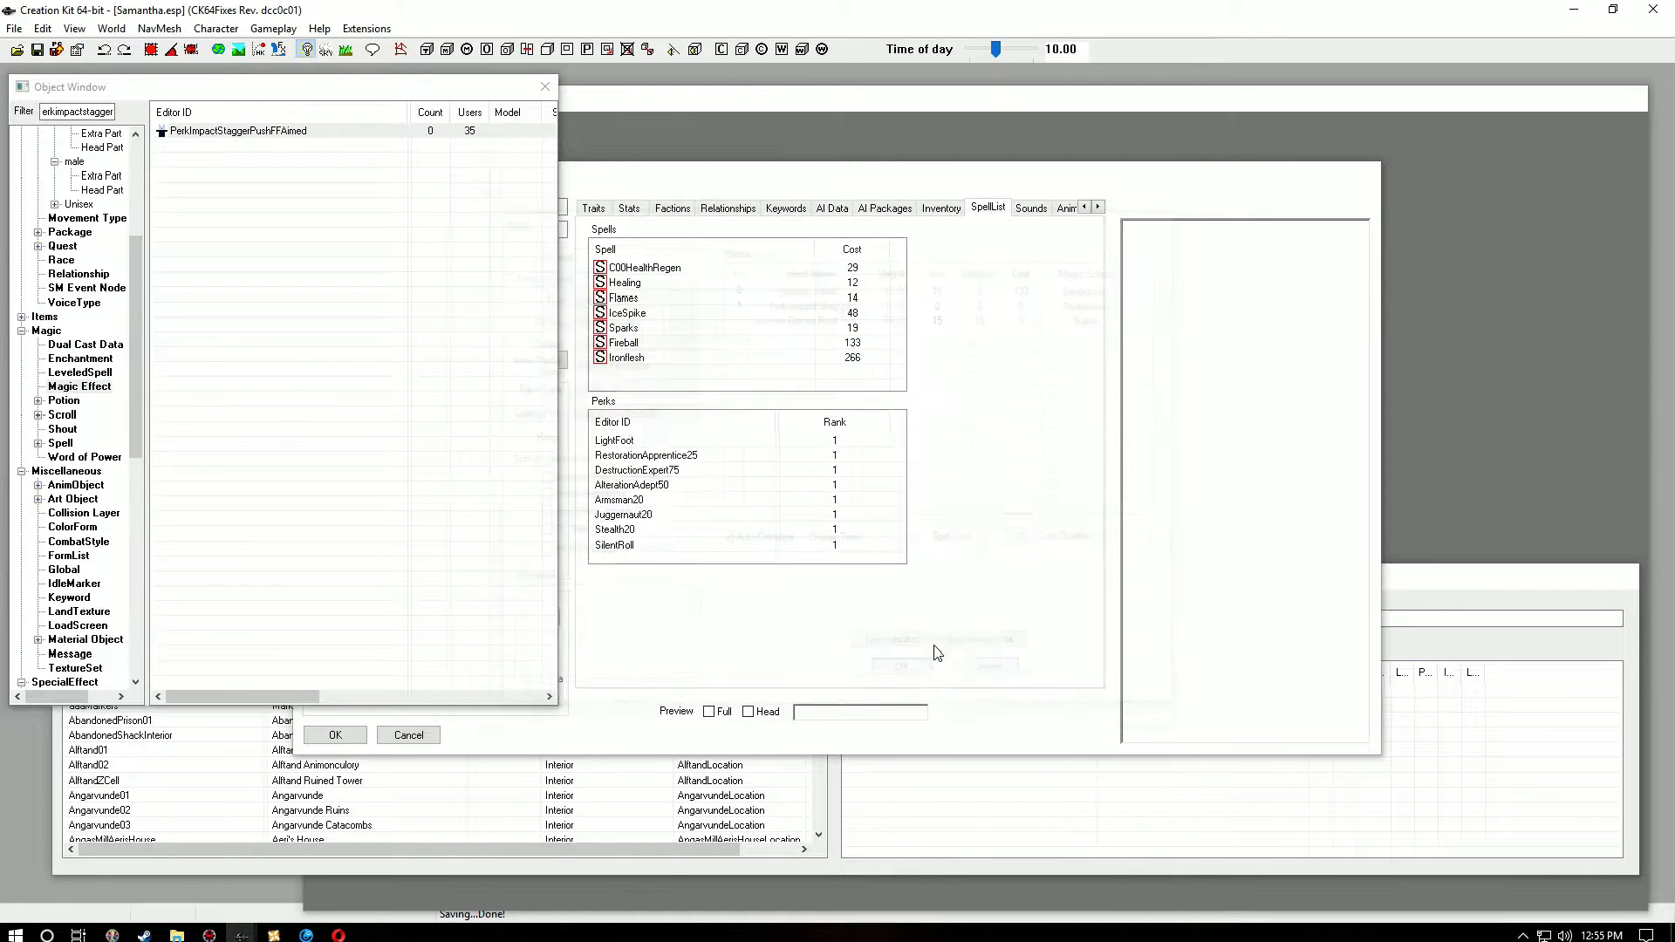
# Step: Add the Impact perk to the actor's perk list, filtering the available forms by "impact"
pyautogui.rightClick(709, 556)
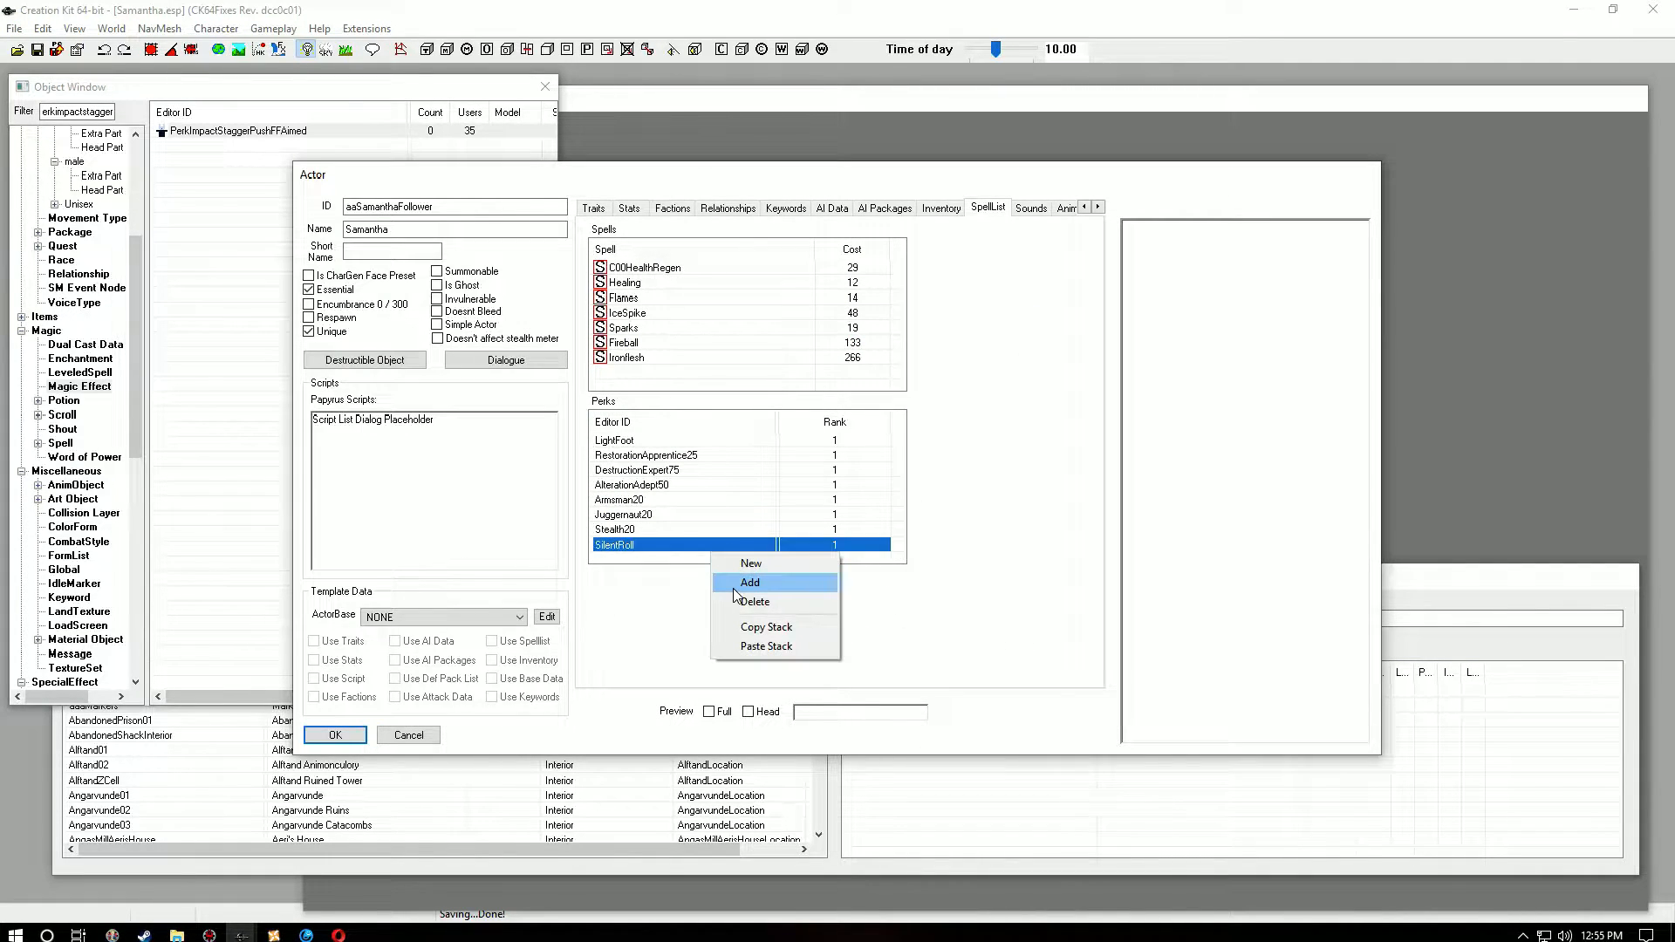
pyautogui.click(723, 584)
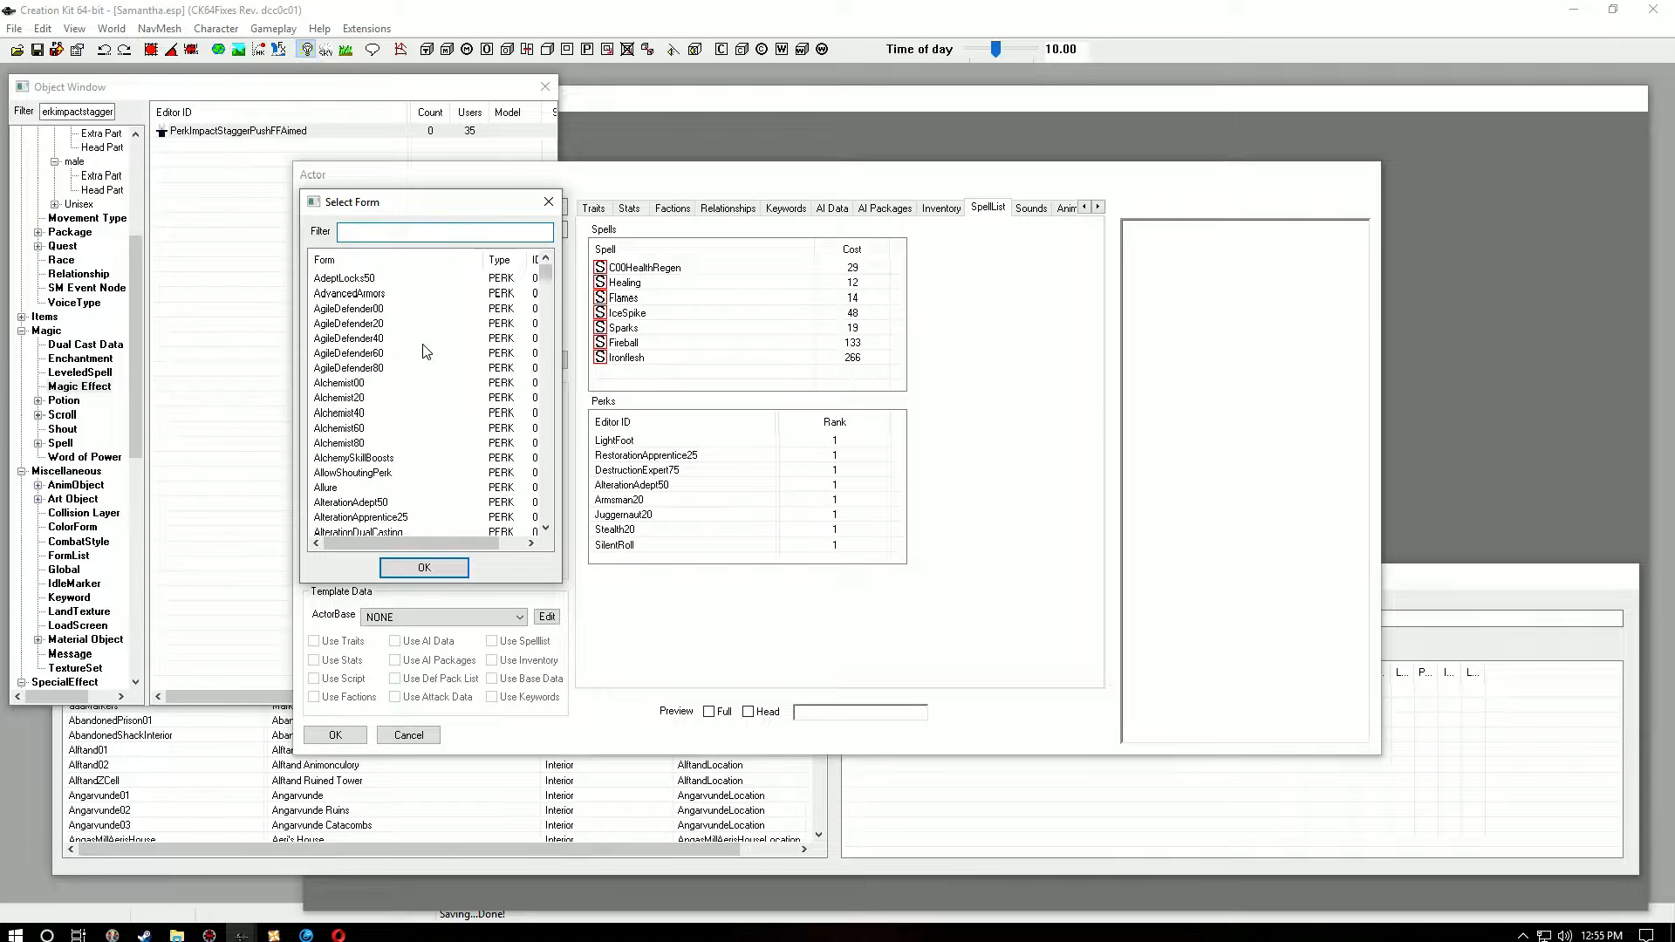
pyautogui.write('impact')
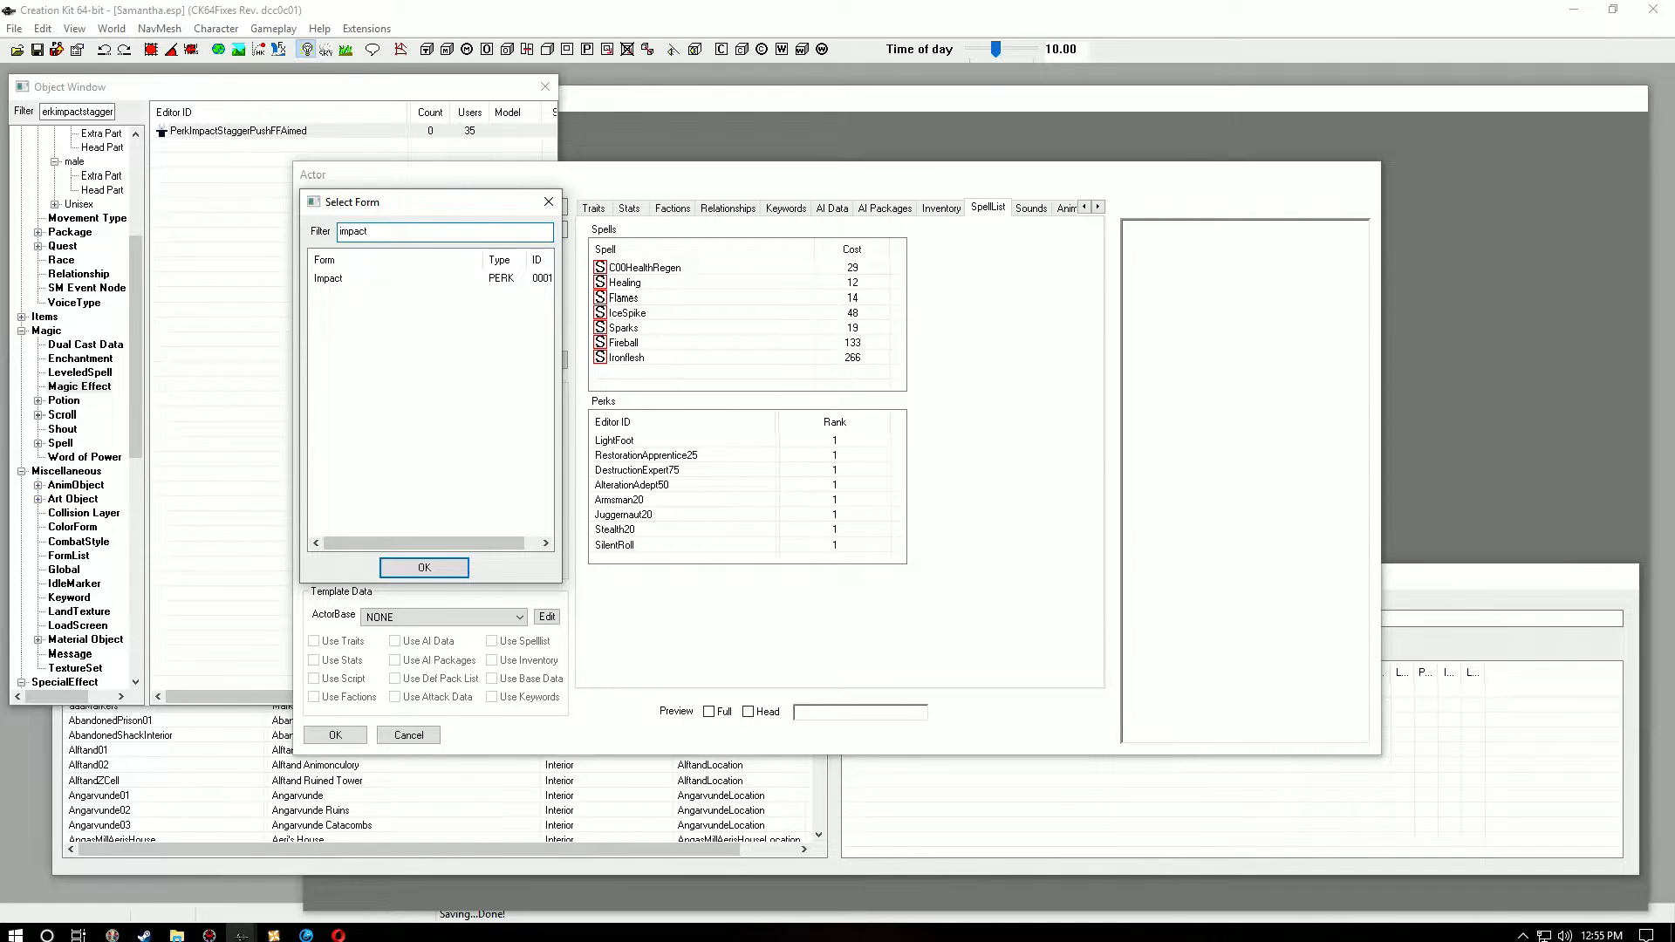
pyautogui.click(324, 279)
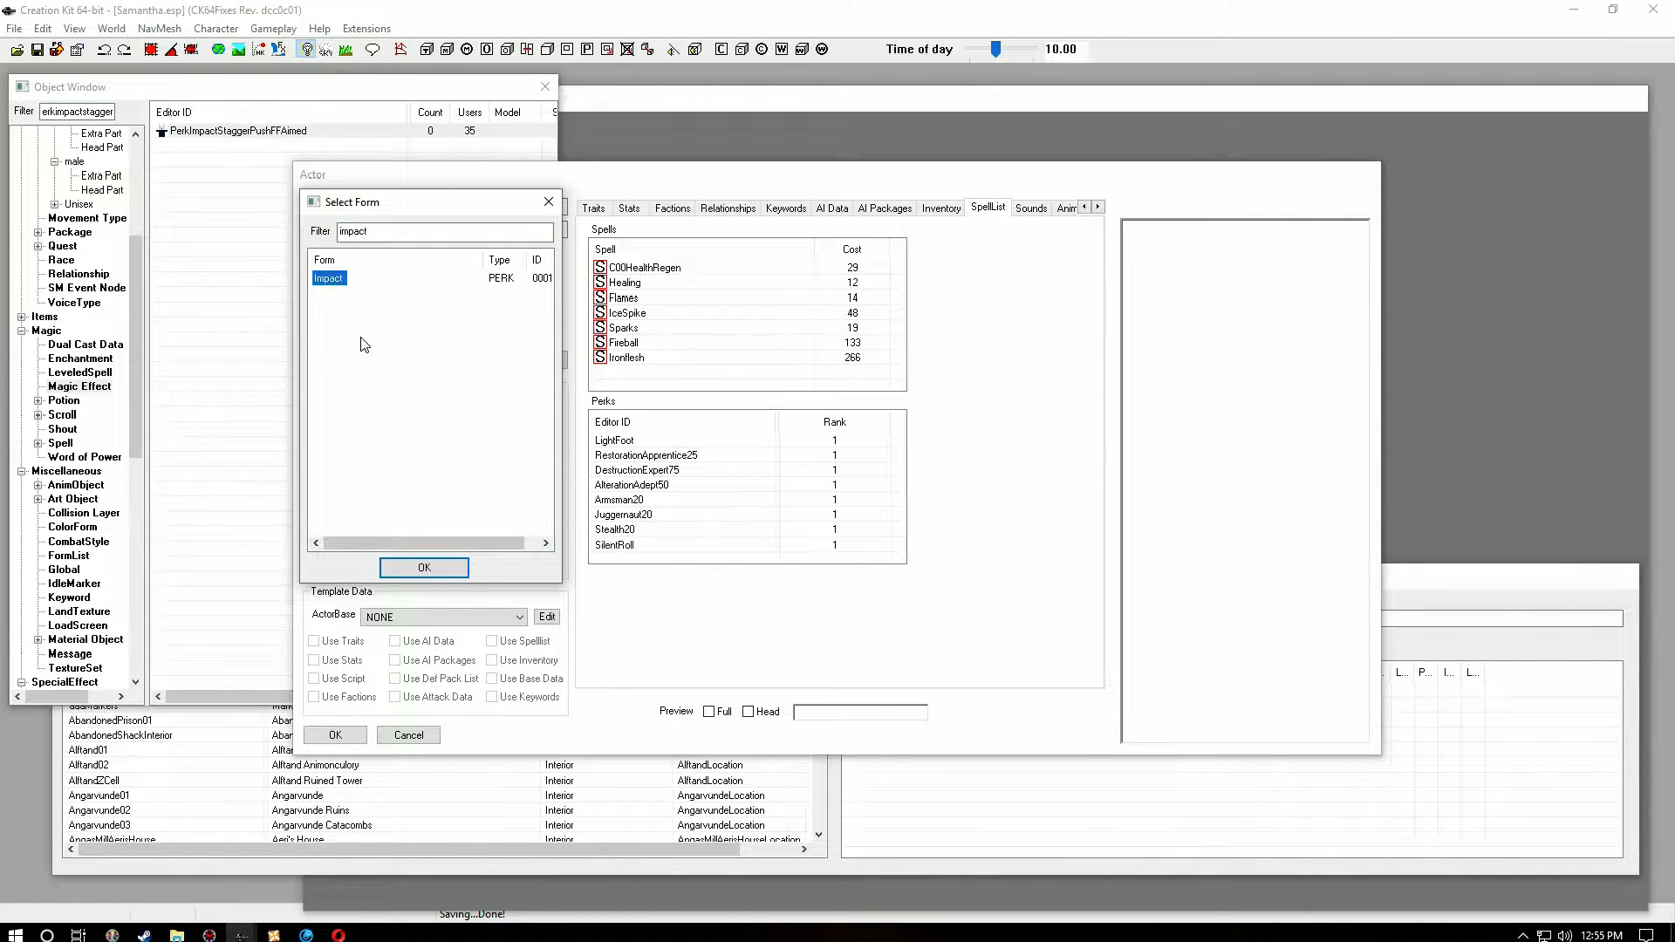
pyautogui.click(407, 574)
# Step: Add the DestructionDualCasting perk to the actor's perk list, filtering the available forms by "dualcast"
pyautogui.rightClick(708, 528)
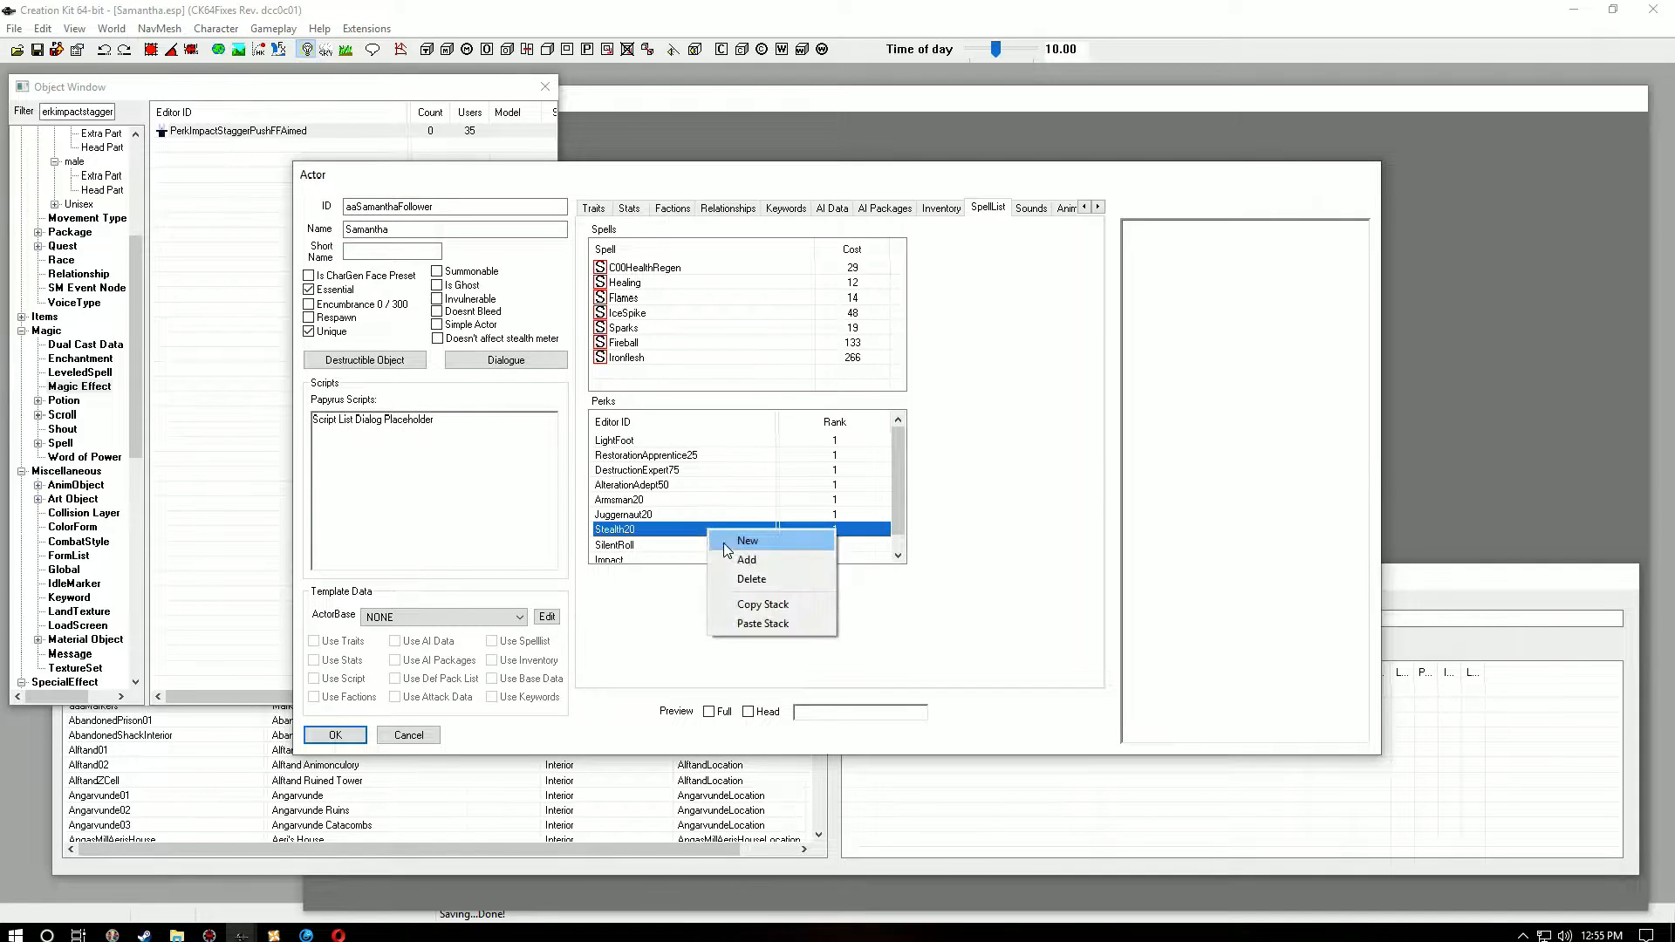
pyautogui.click(740, 562)
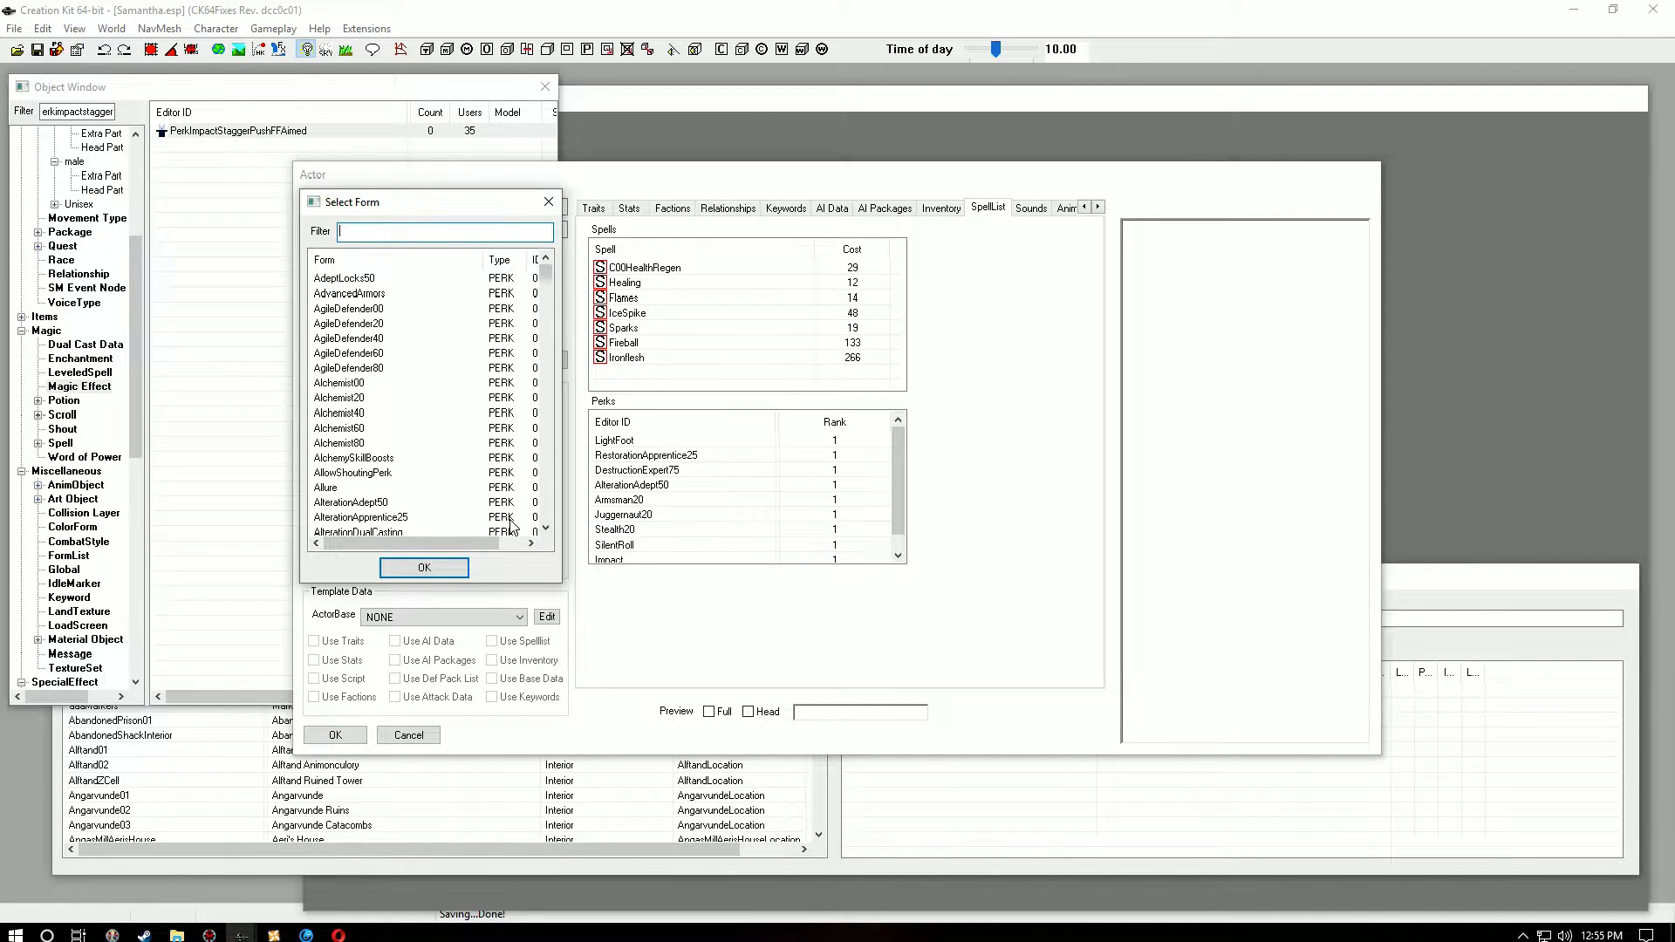
pyautogui.write('dualcast')
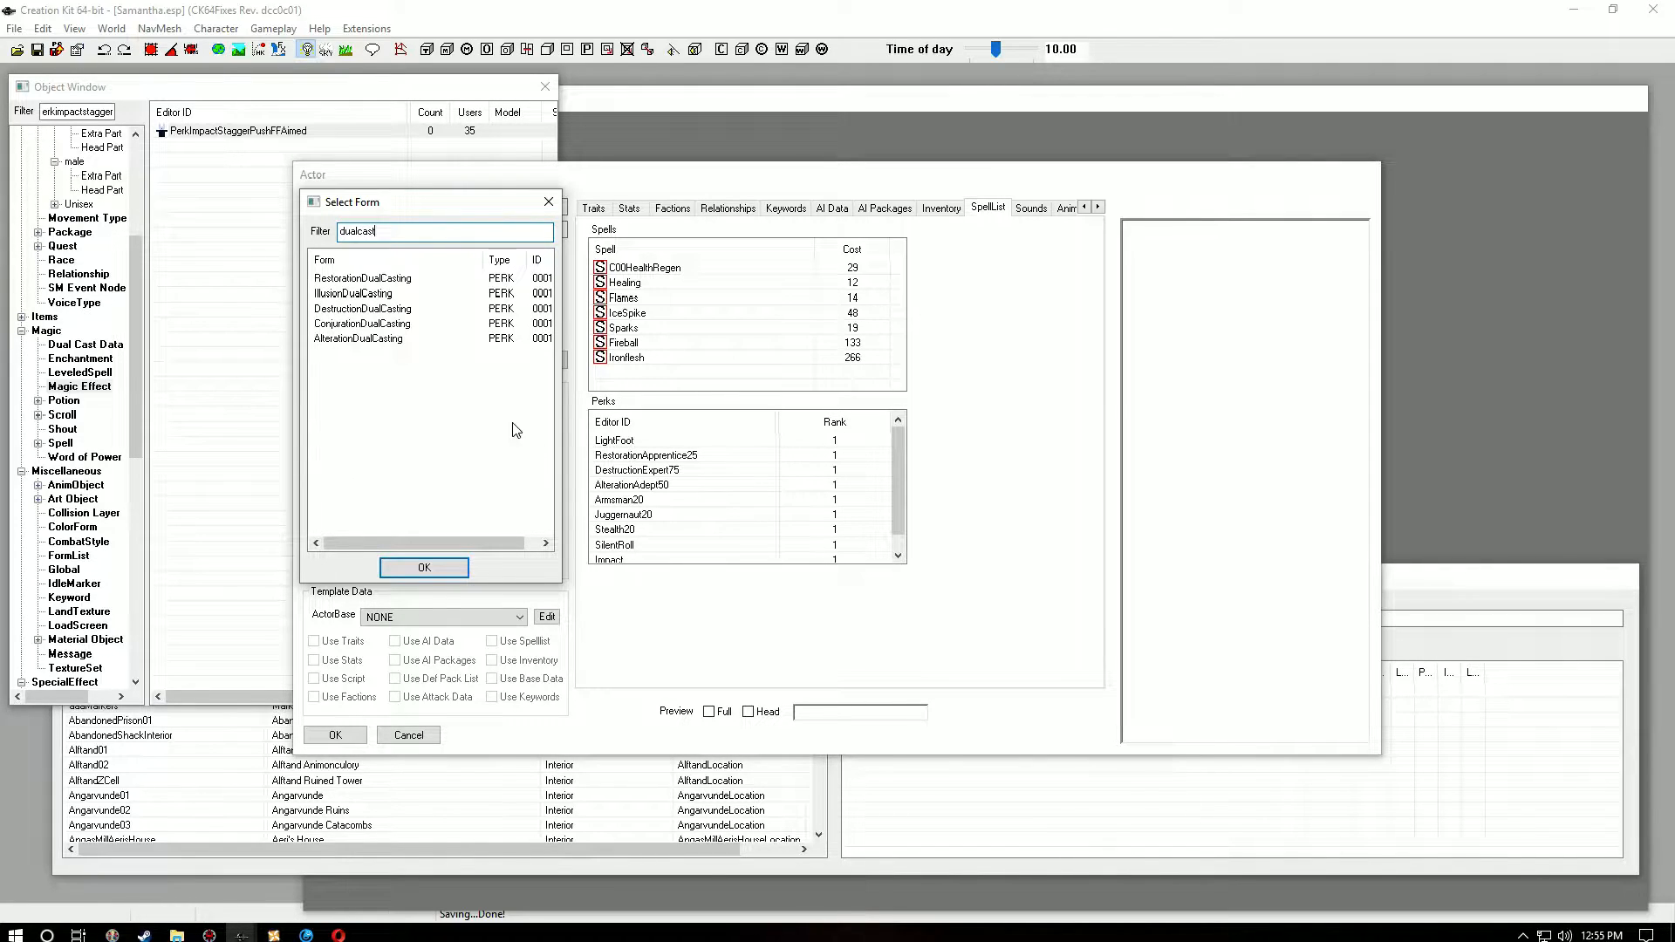
pyautogui.click(408, 309)
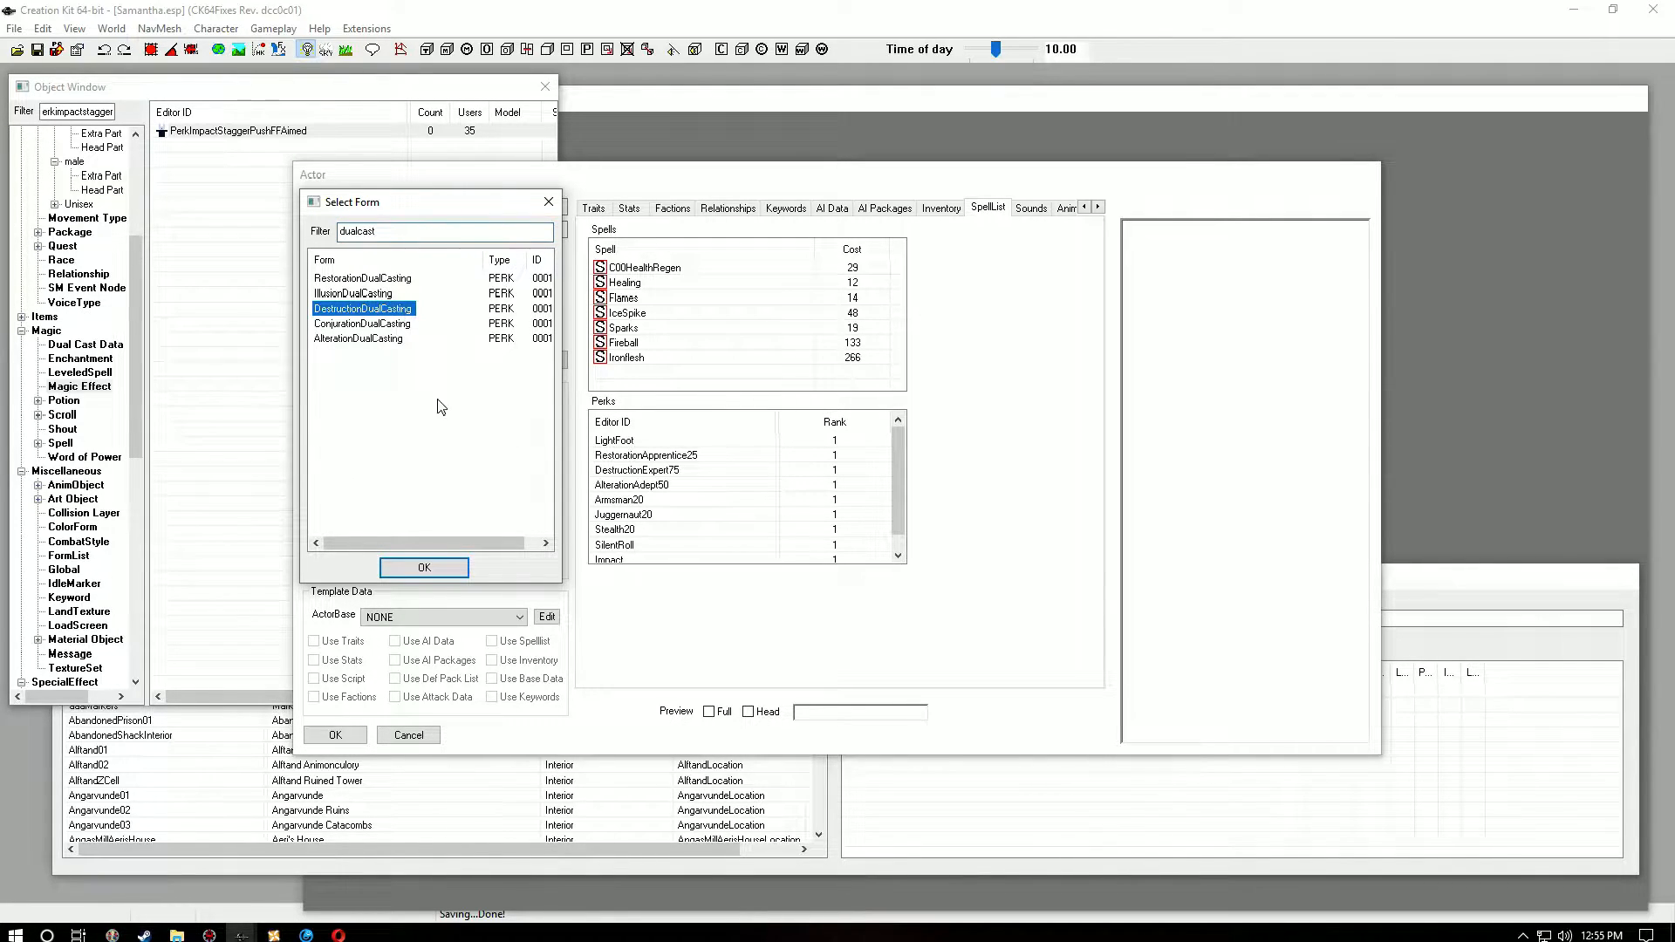
pyautogui.click(417, 568)
pyautogui.click(735, 560)
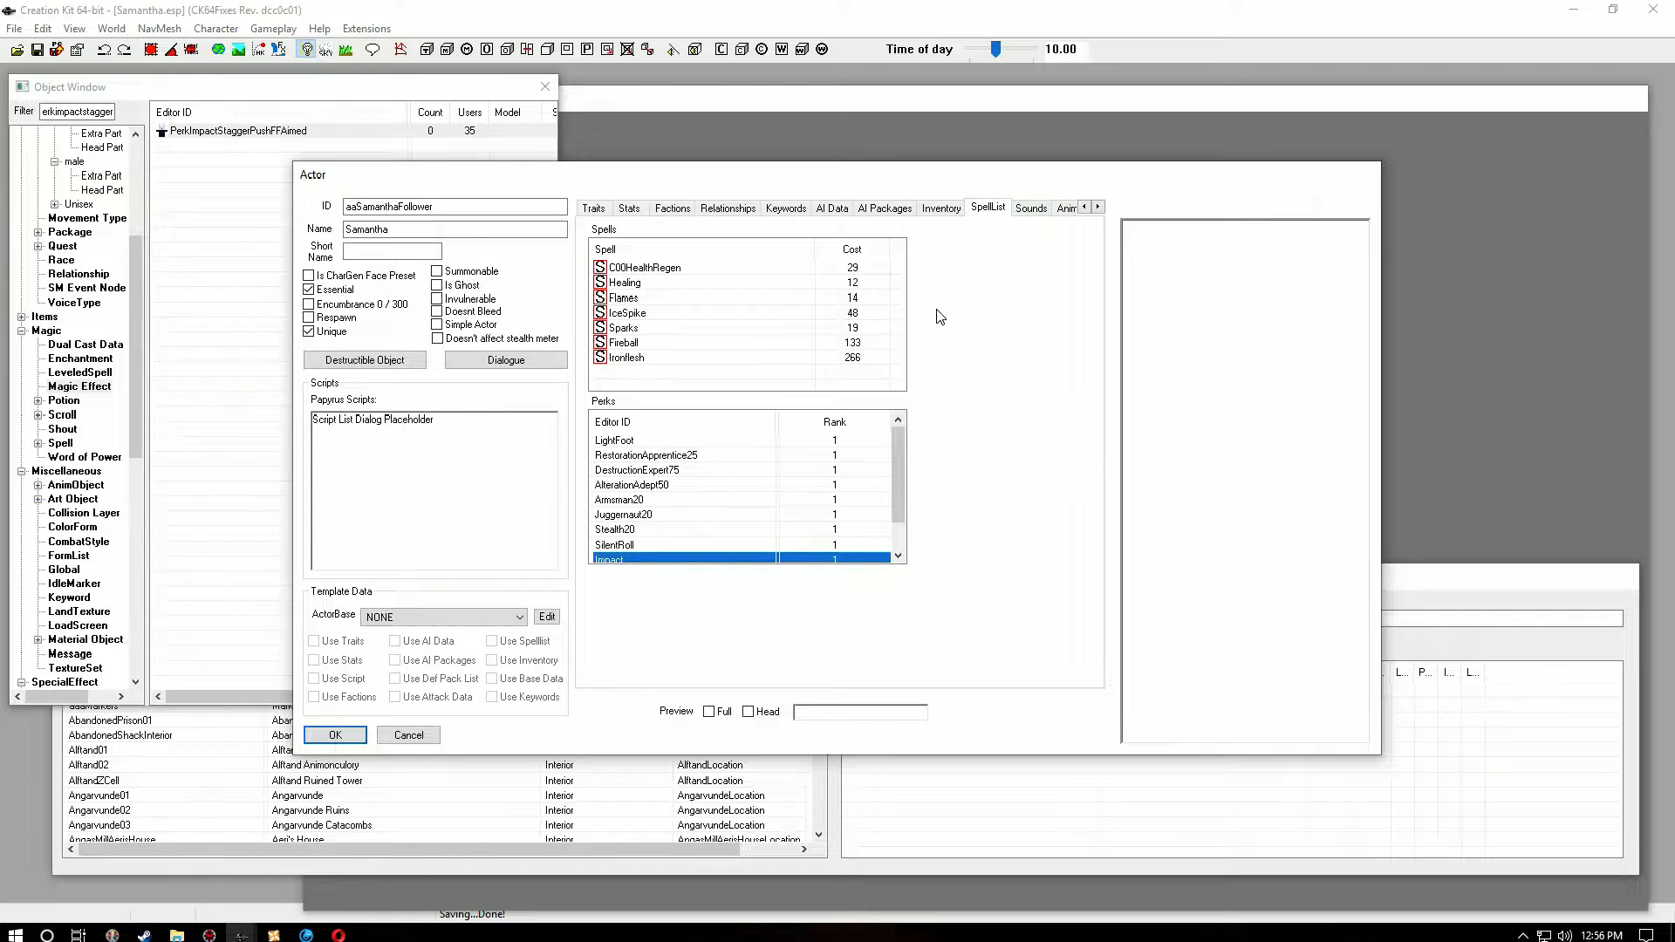
# Step: Review the actor's inventory, AI packages, AI data, keywords, relationships, factions, stats and traits, and save the actor
pyautogui.click(939, 209)
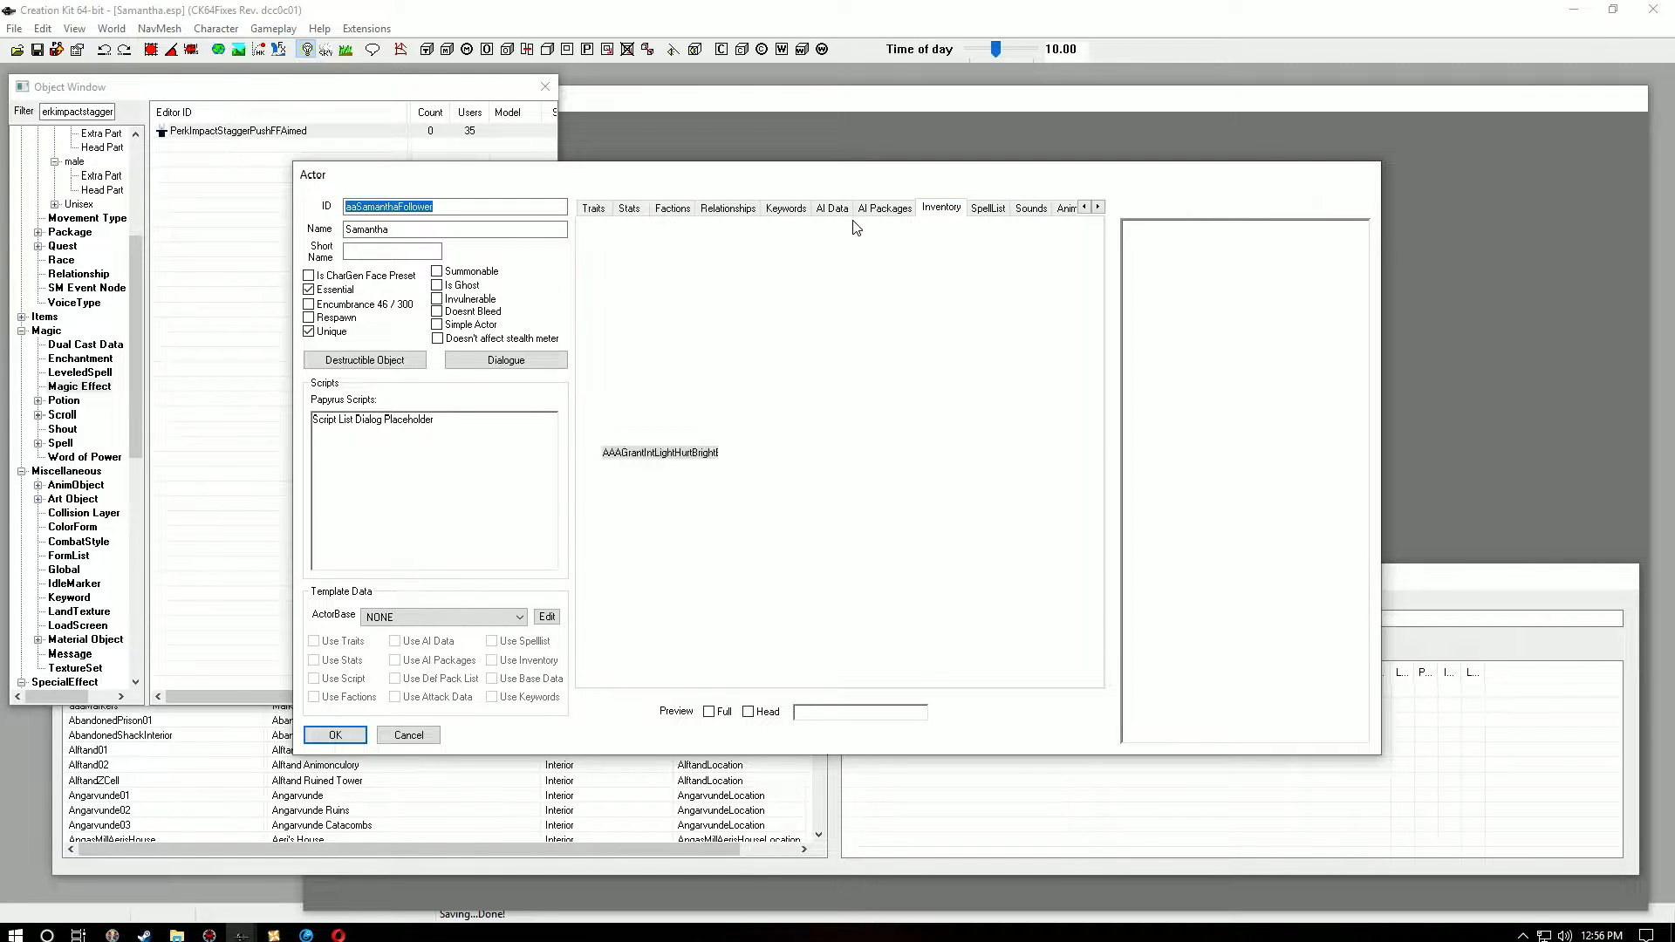
pyautogui.click(881, 210)
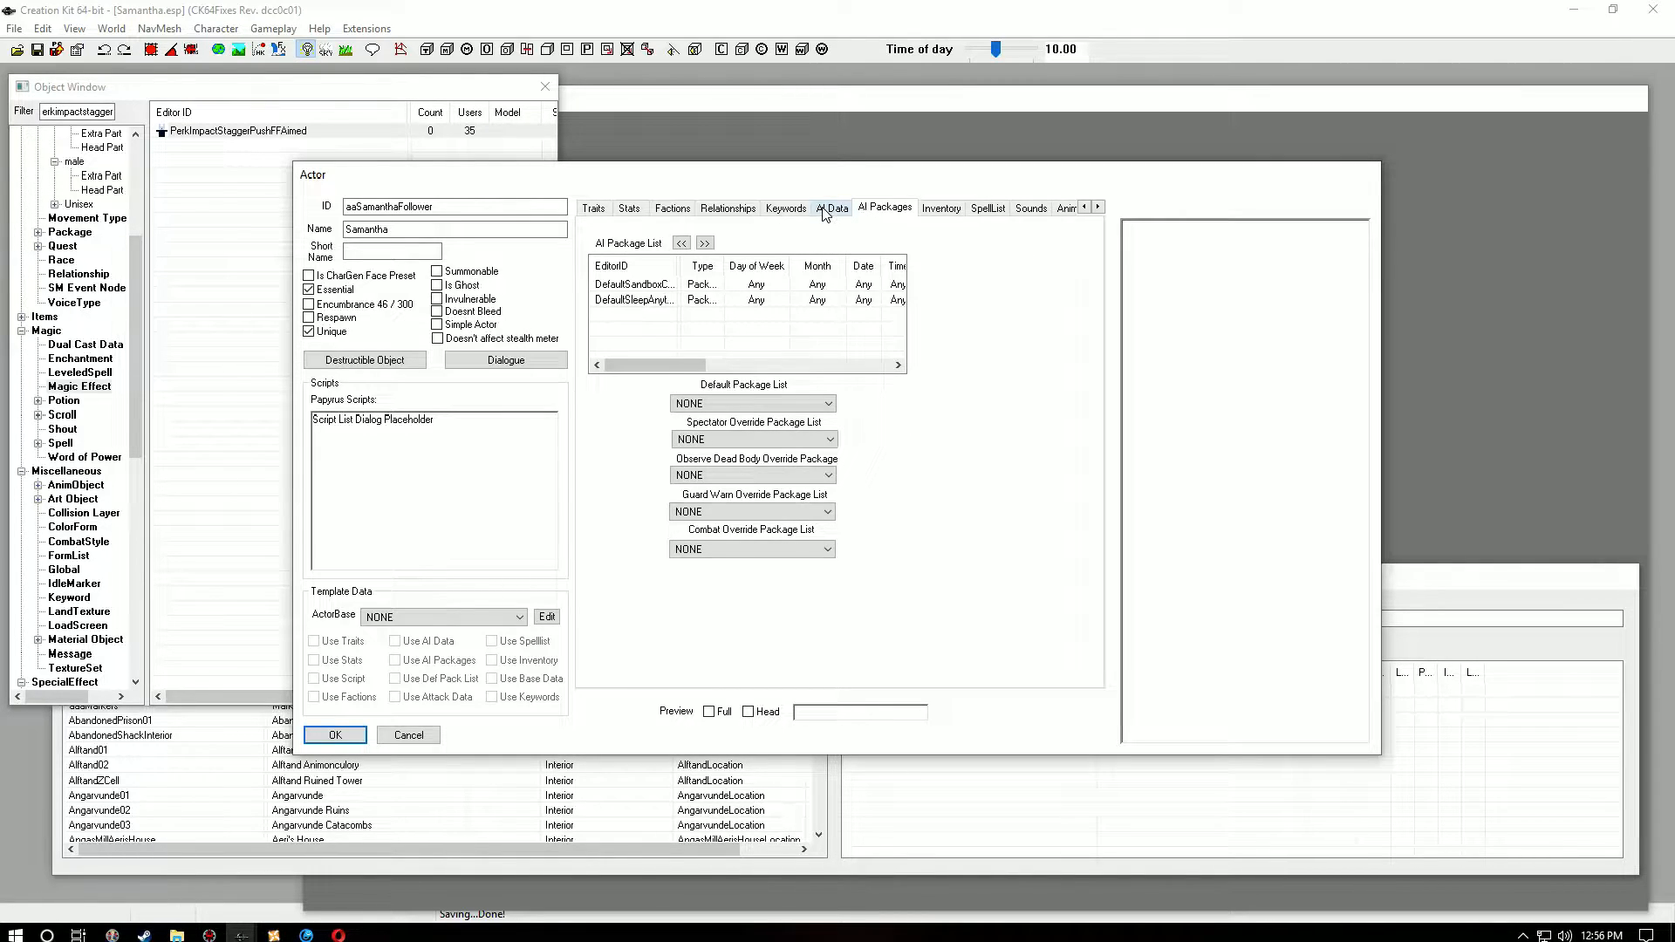
pyautogui.click(825, 211)
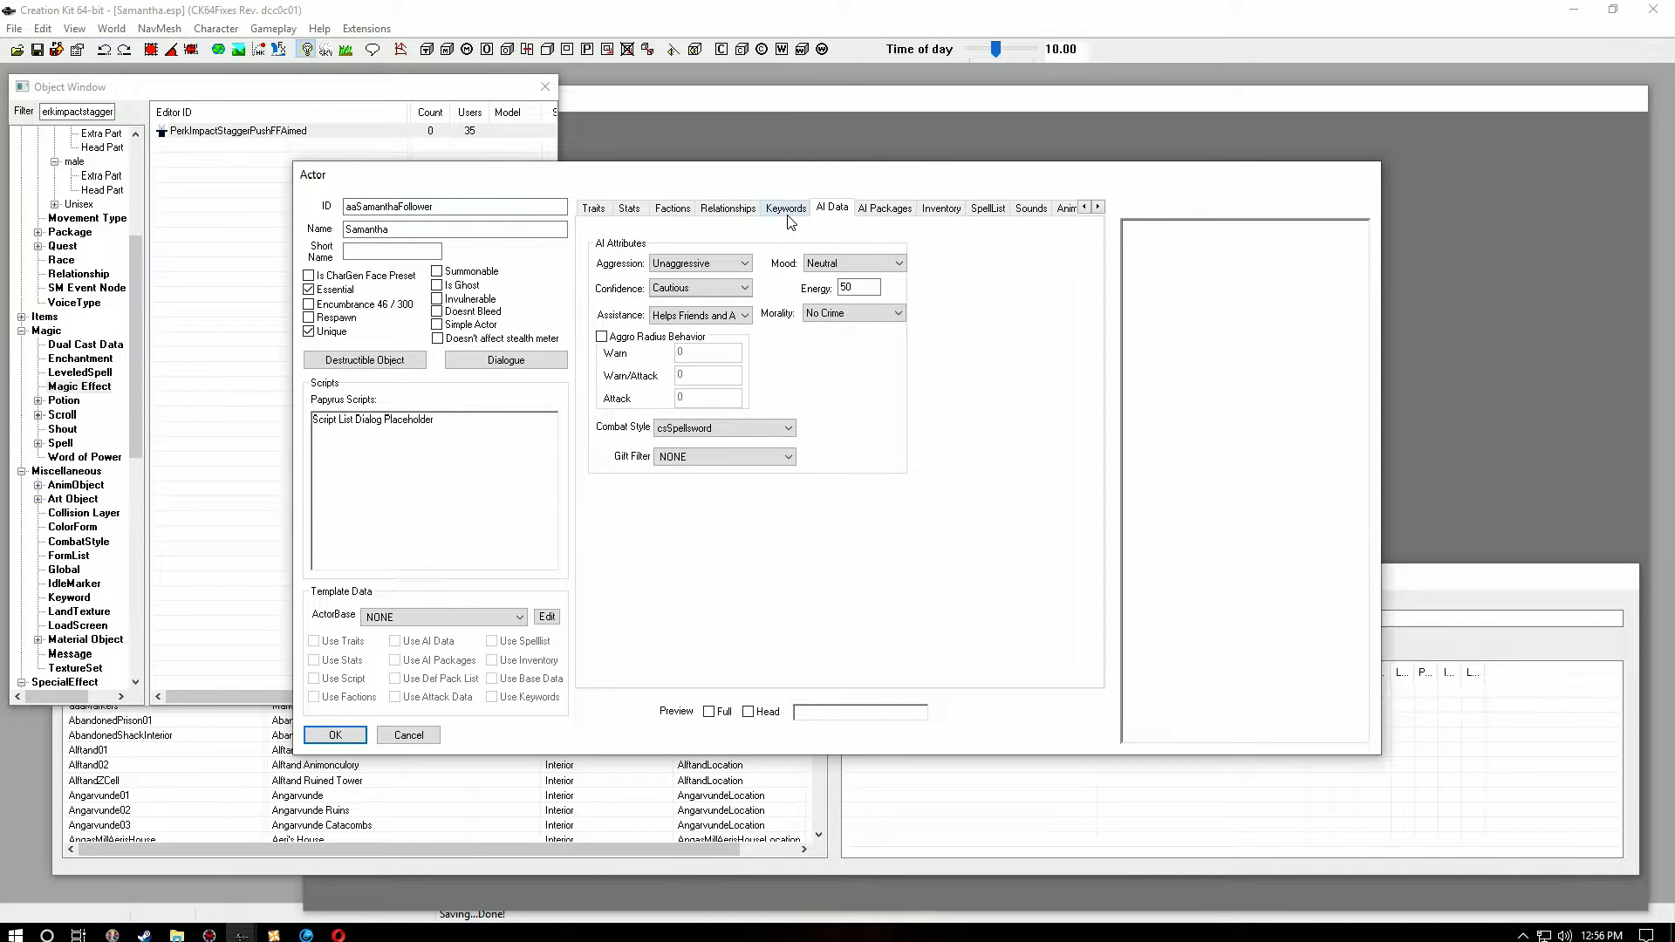
pyautogui.click(787, 212)
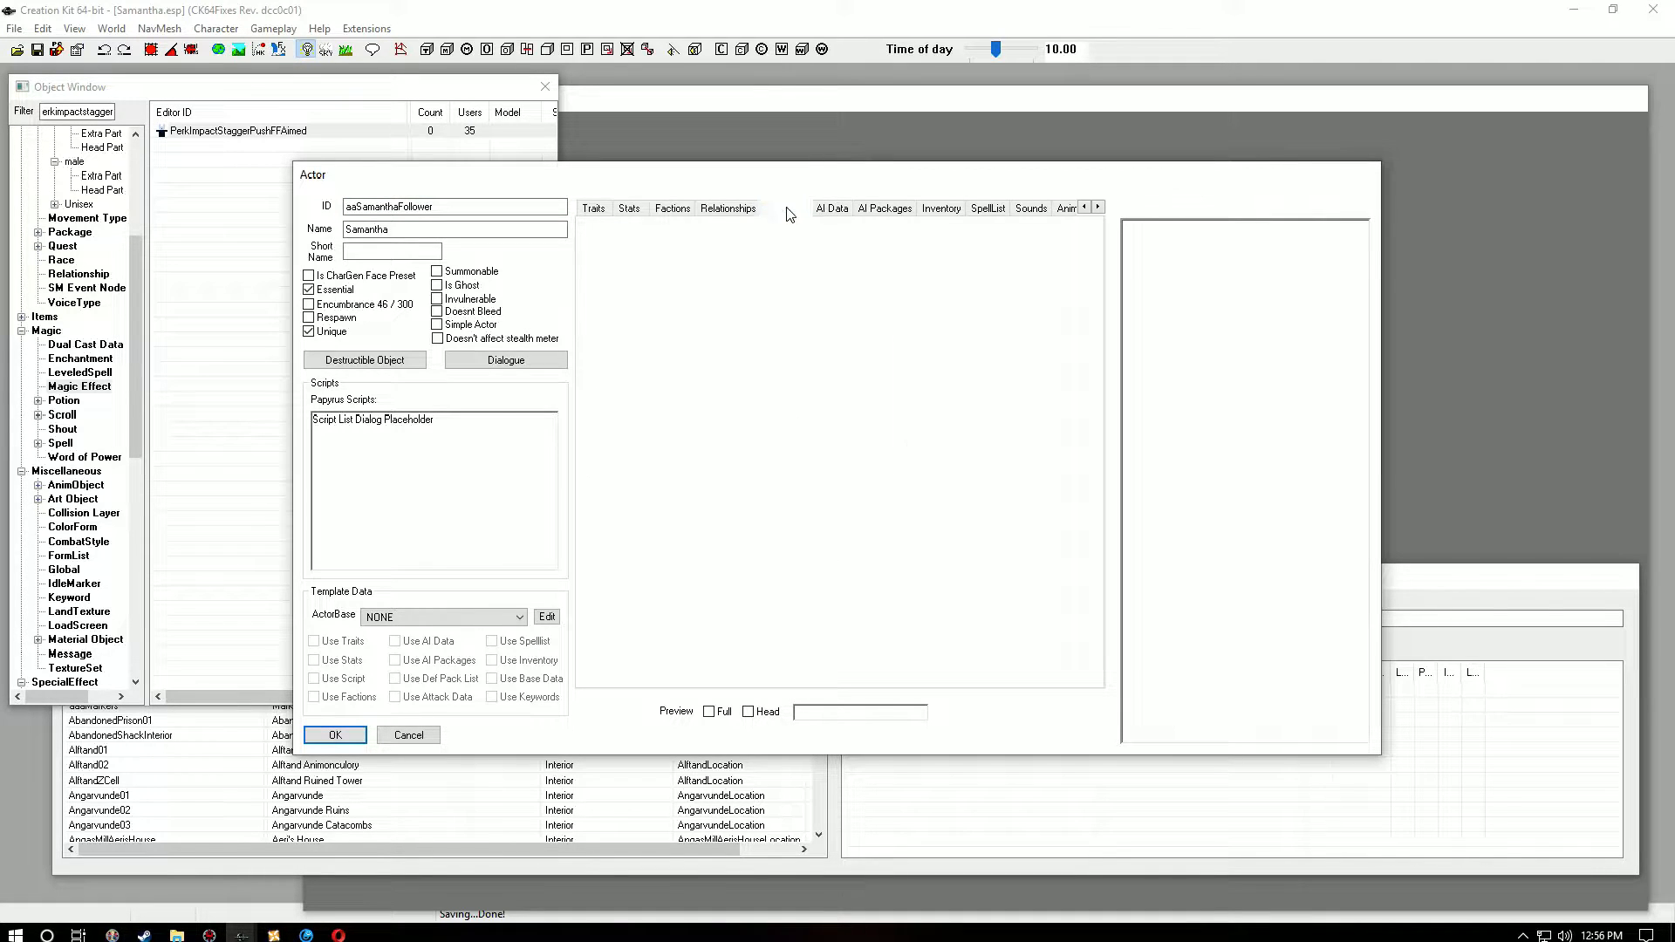
pyautogui.click(728, 212)
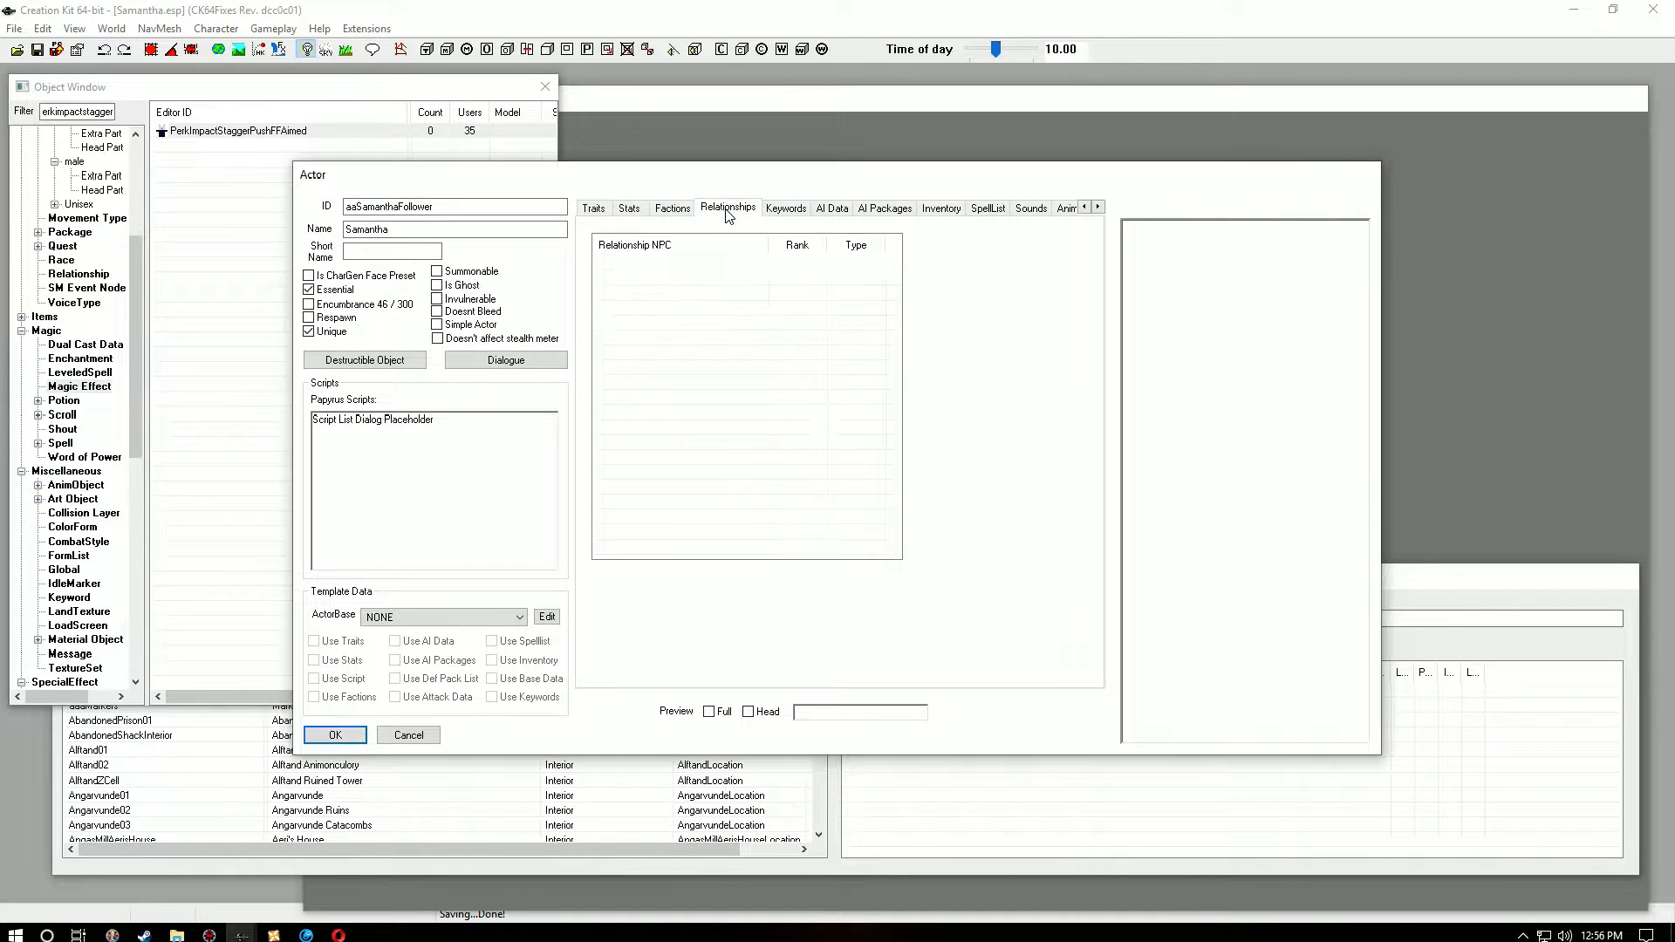
pyautogui.click(668, 212)
pyautogui.click(630, 210)
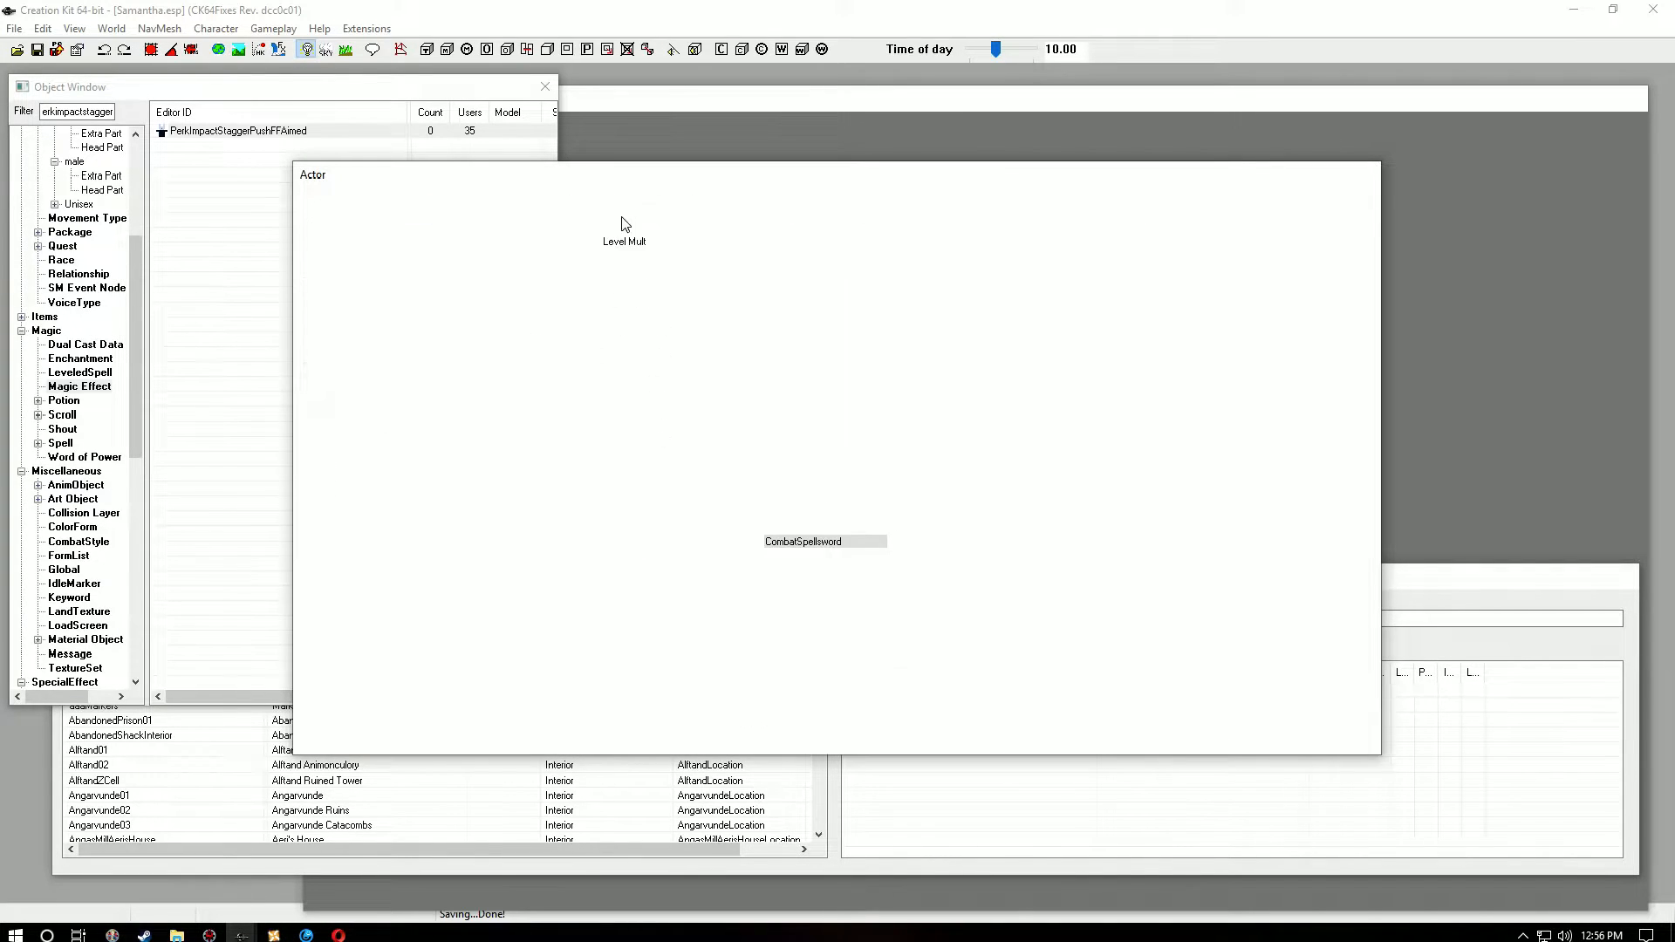
pyautogui.click(593, 211)
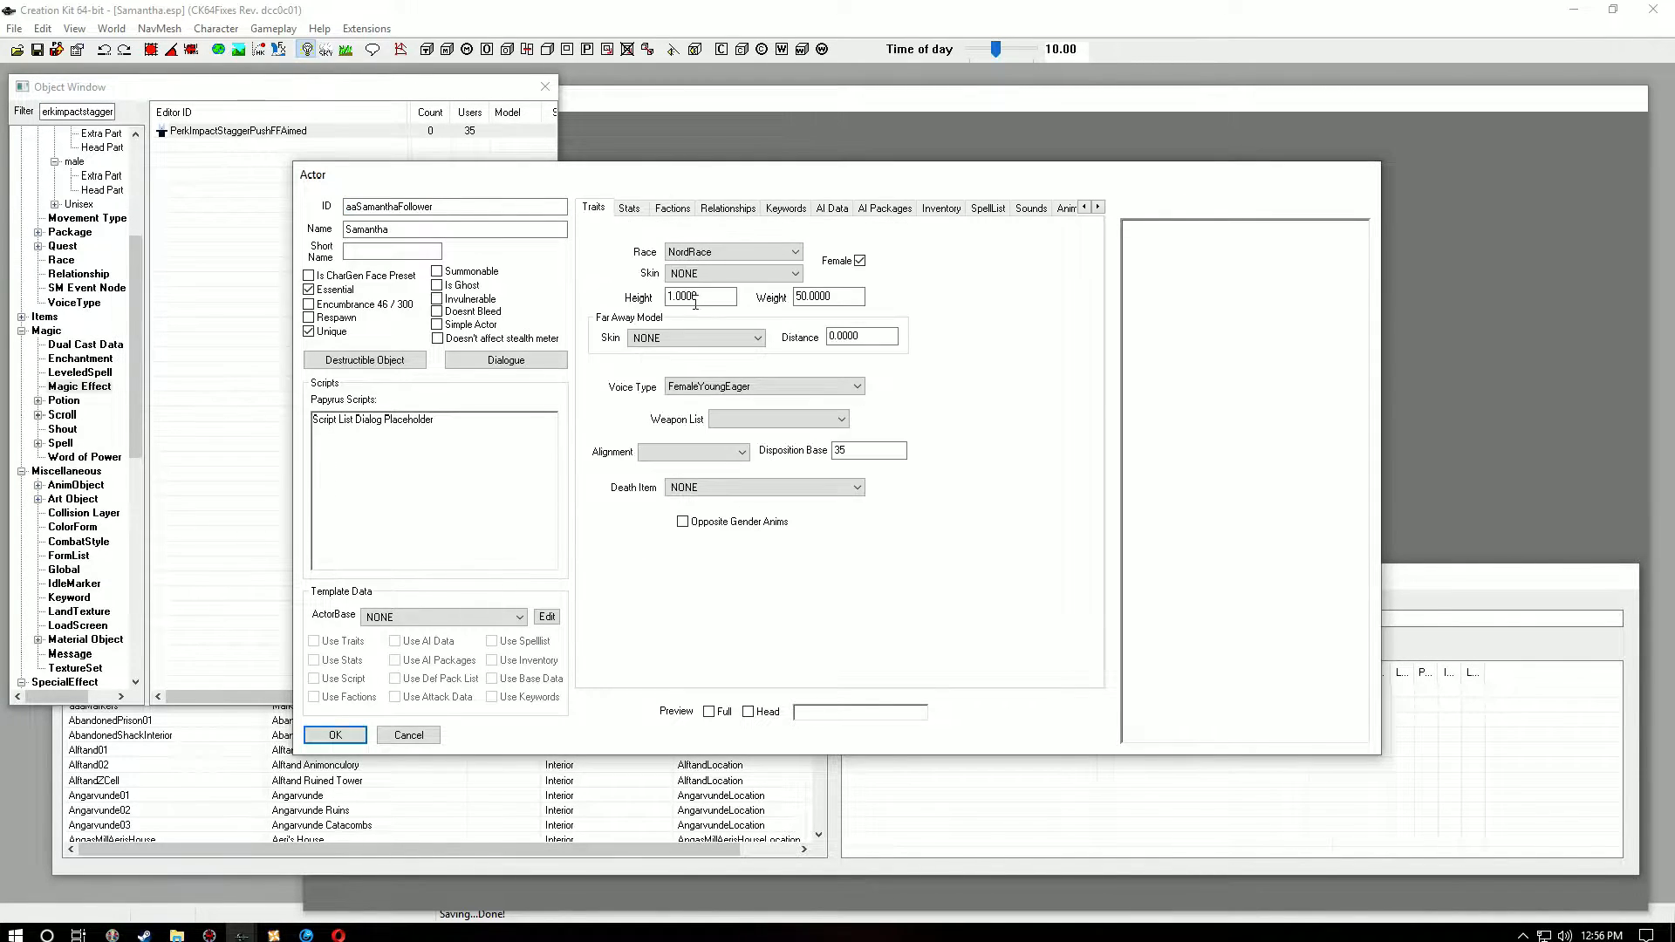
pyautogui.click(335, 734)
# Step: Find the aaSamanthaFollower actor by filtering the actor records by "aaSamantha" and reopen it for editing
pyautogui.click(137, 298)
pyautogui.moveTo(137, 298); pyautogui.dragTo(137, 204)
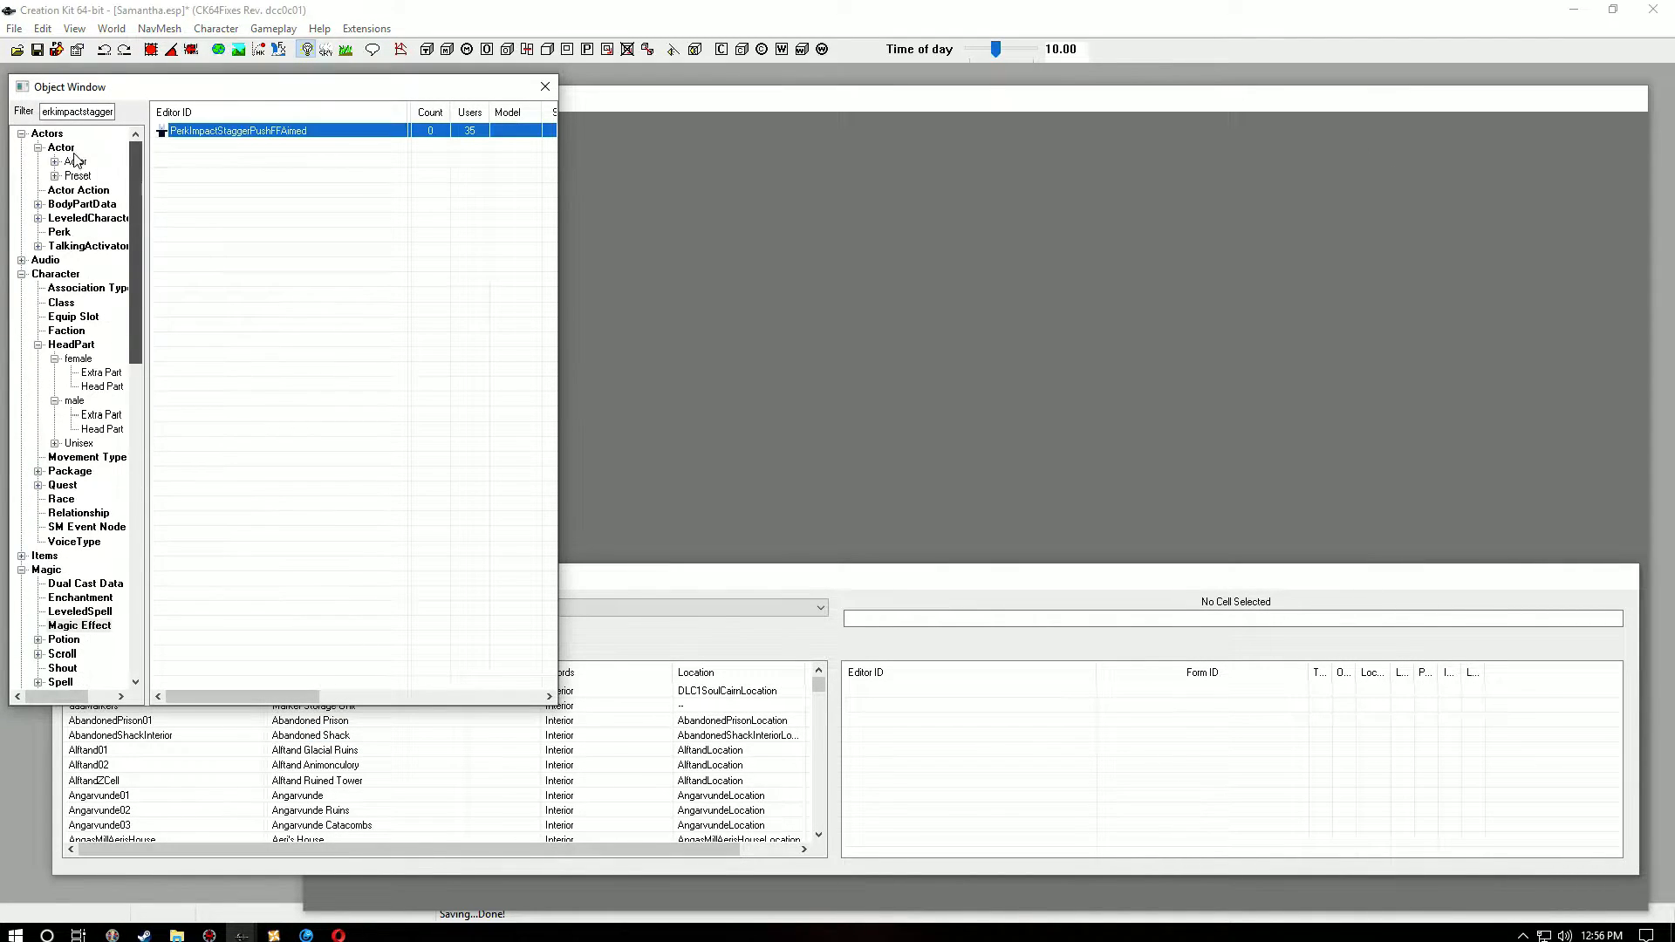
pyautogui.doubleClick(112, 107)
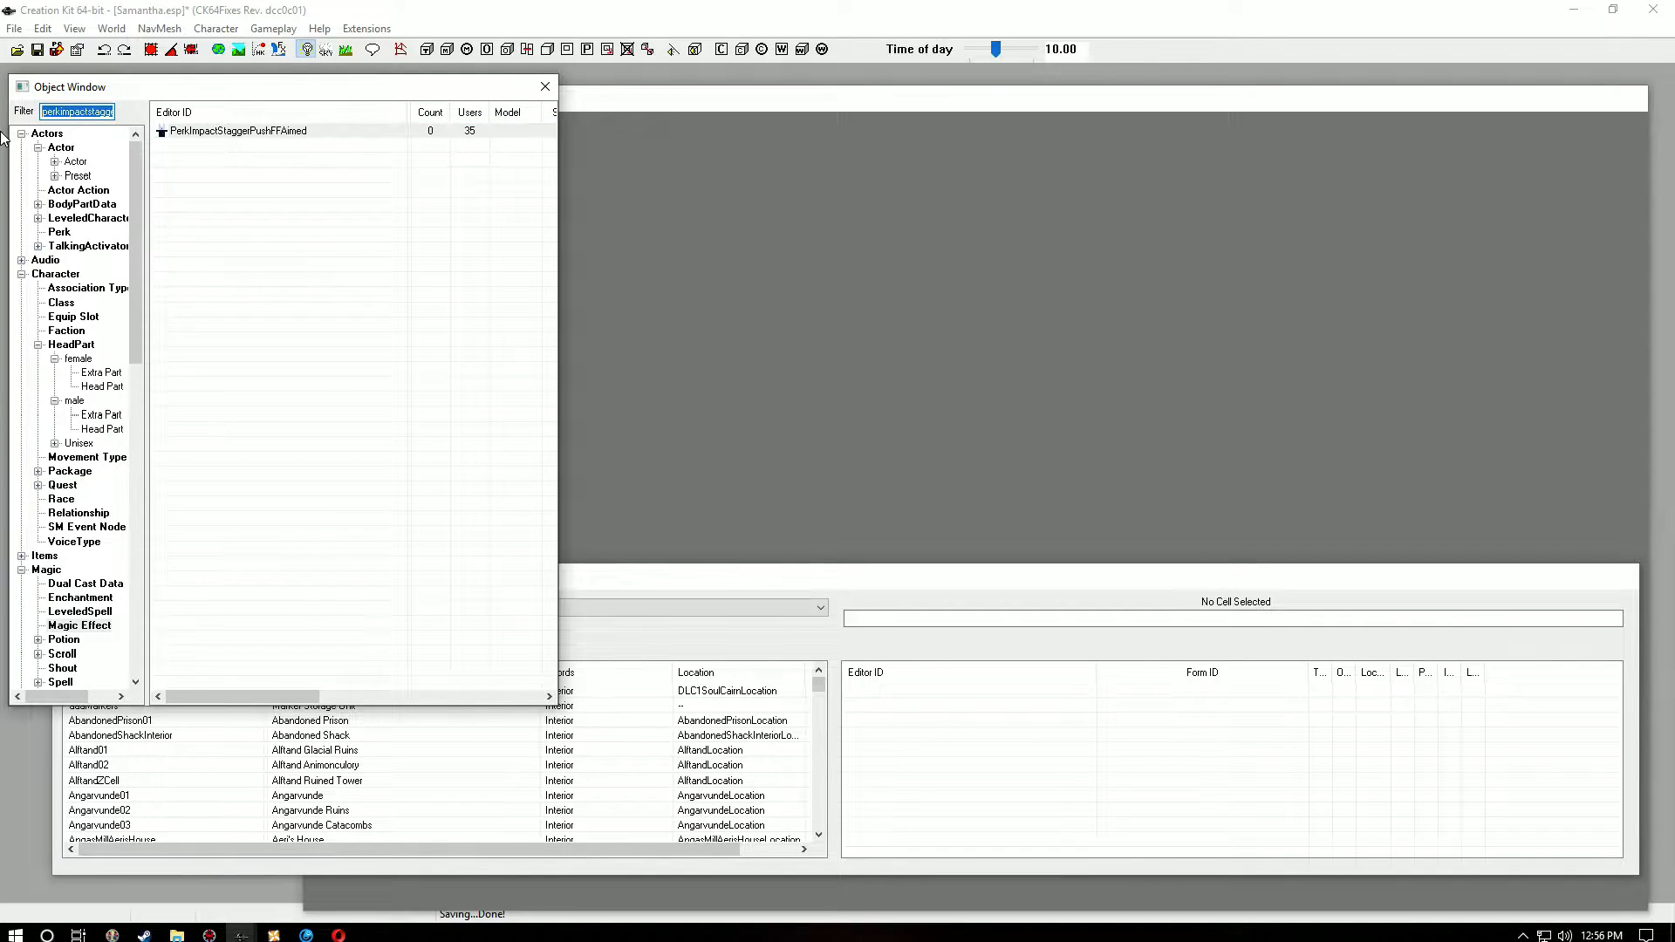
pyautogui.write('samantha')
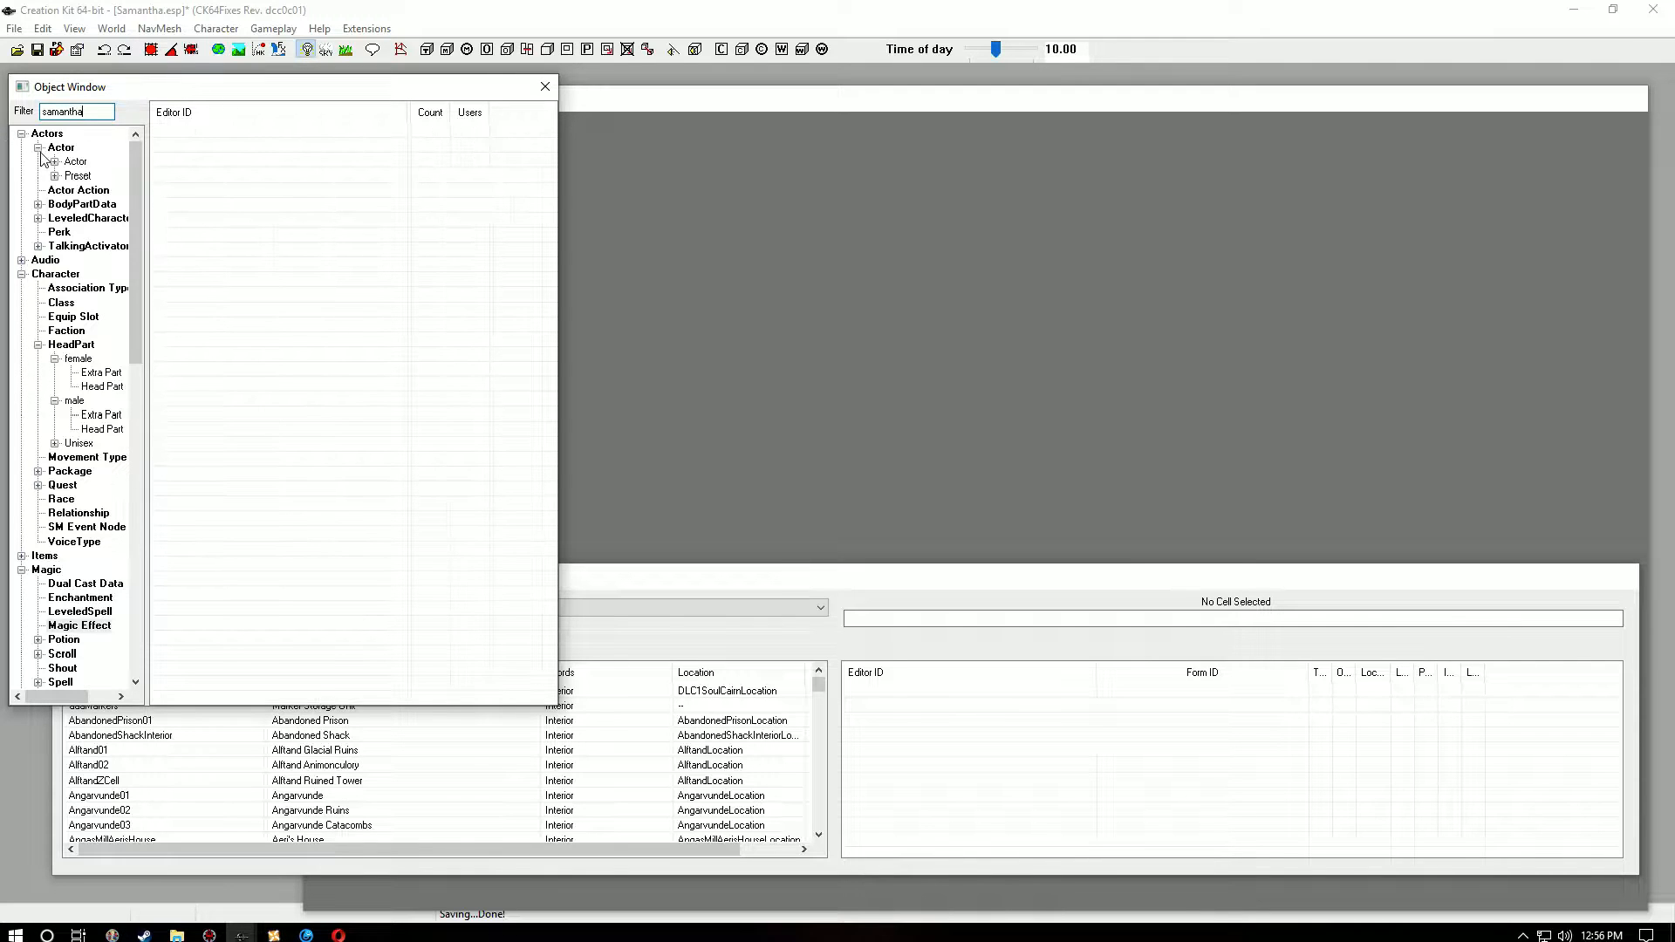
pyautogui.doubleClick(90, 112)
pyautogui.write('aa')
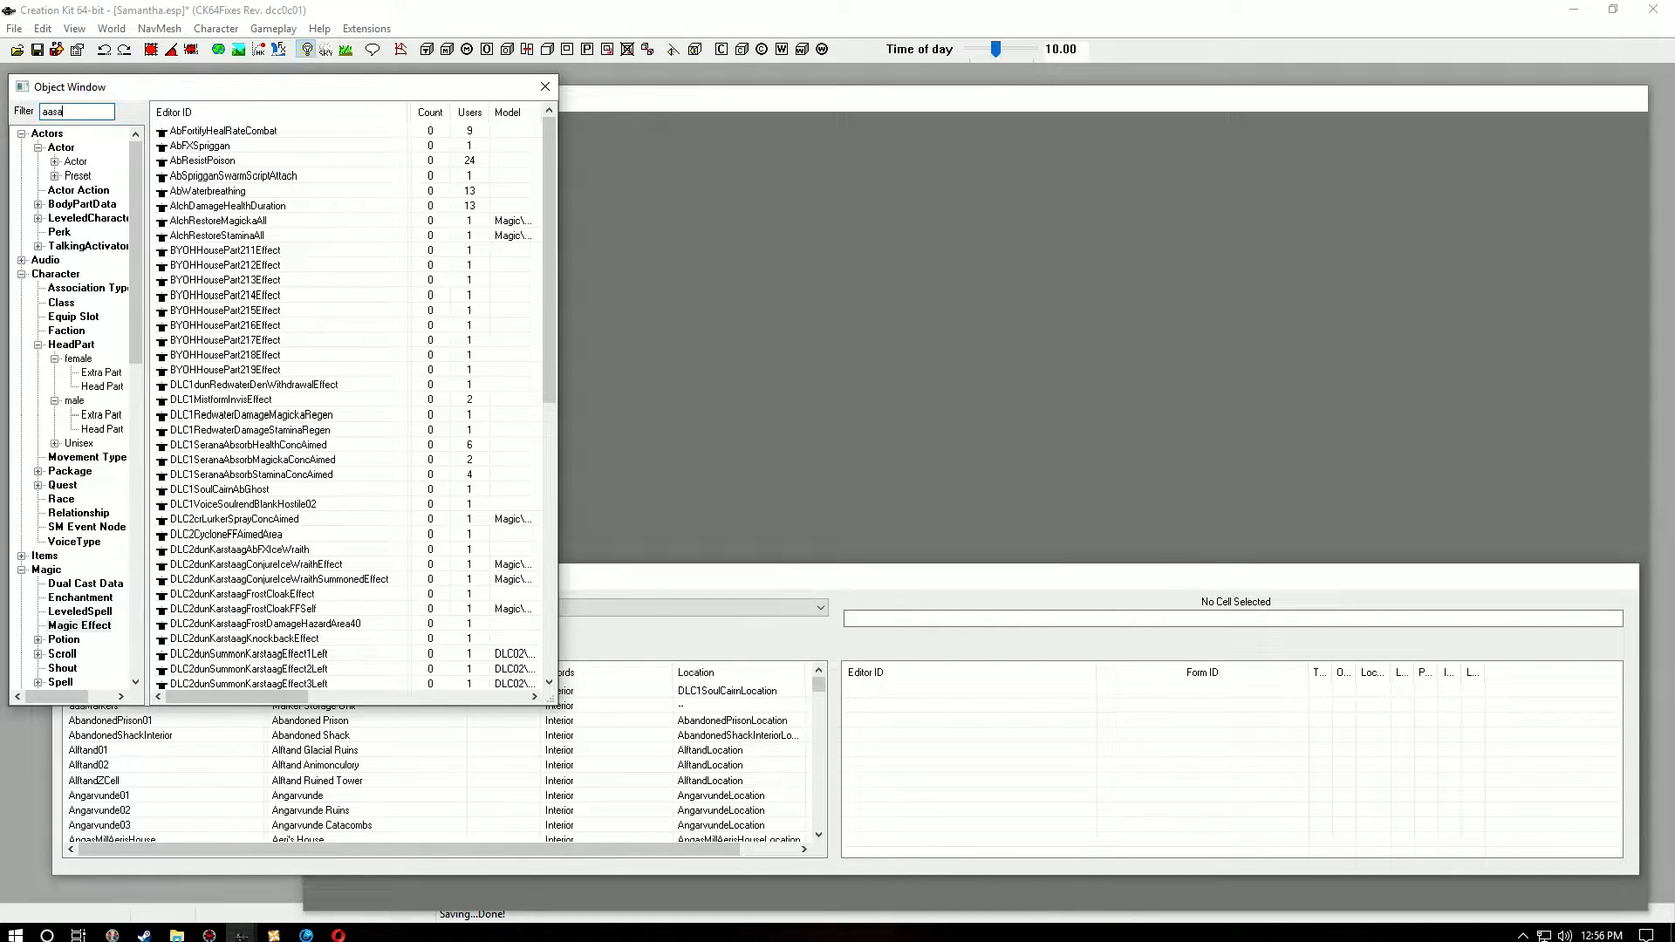
pyautogui.write('Samantha')
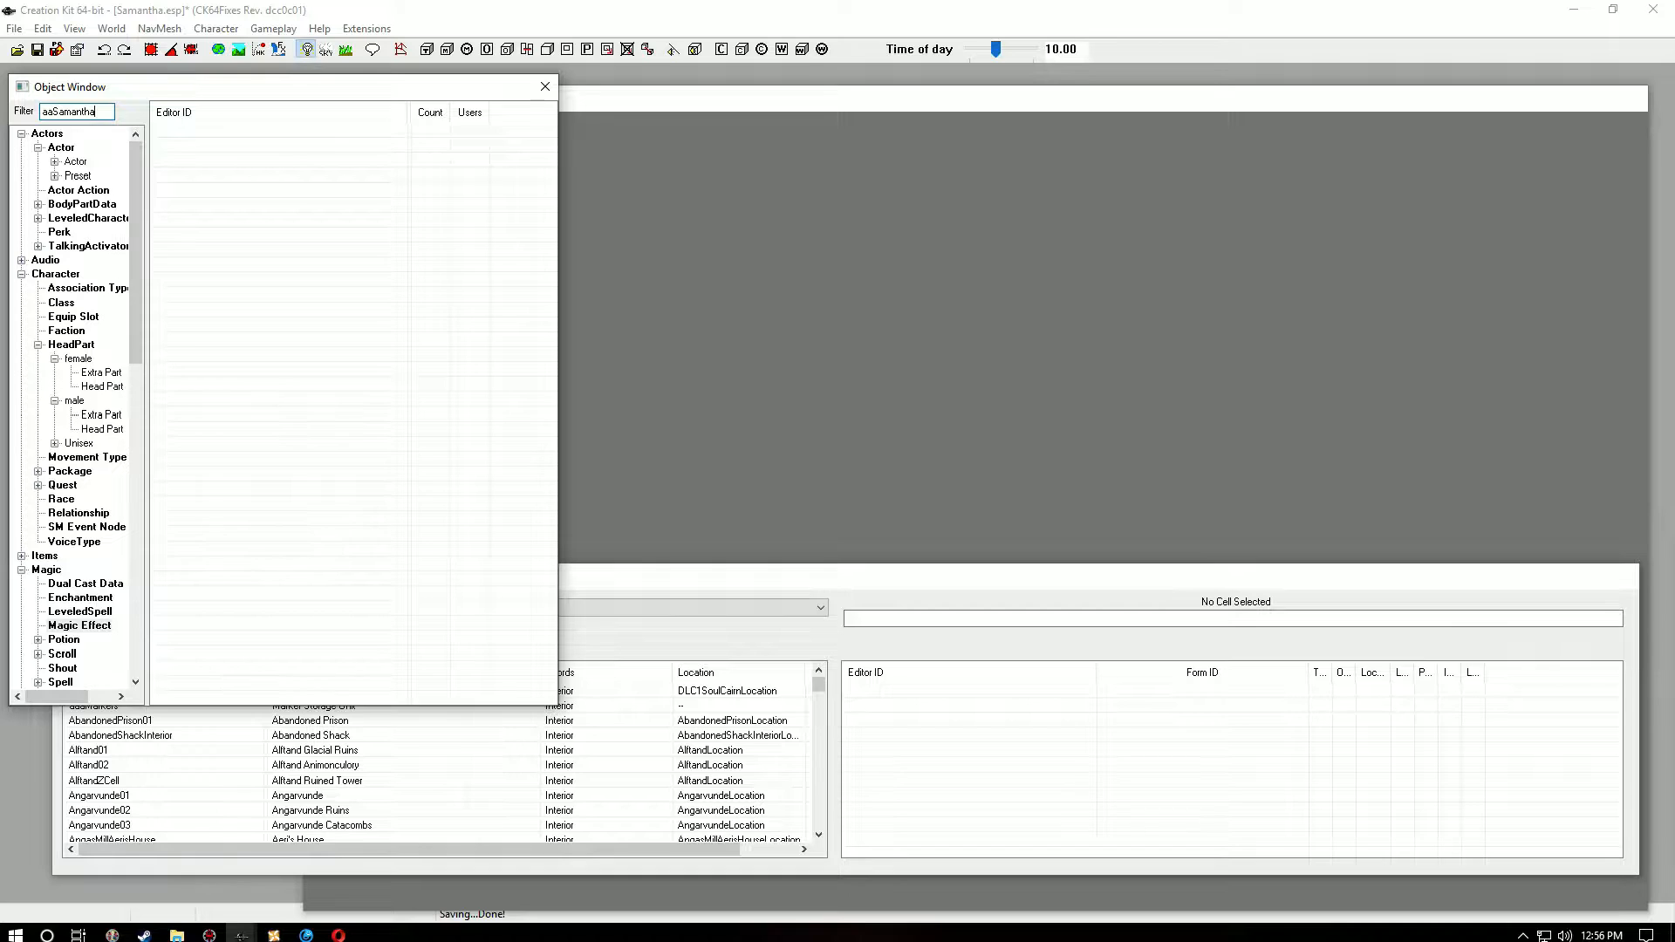
pyautogui.click(62, 147)
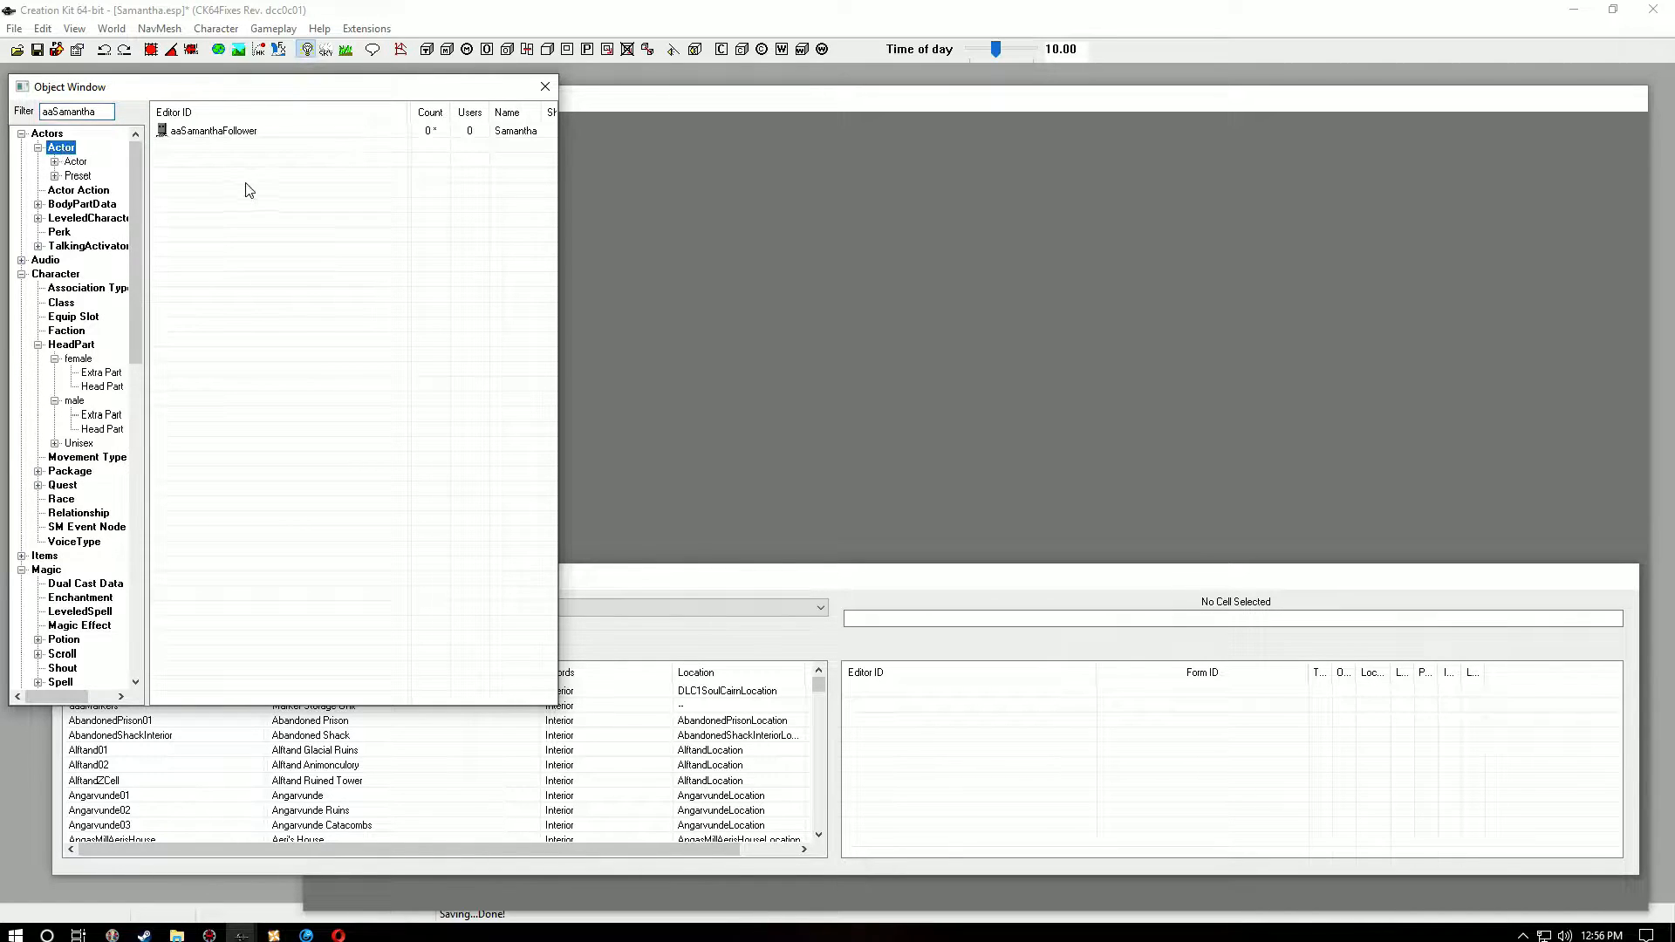
pyautogui.rightClick(227, 133)
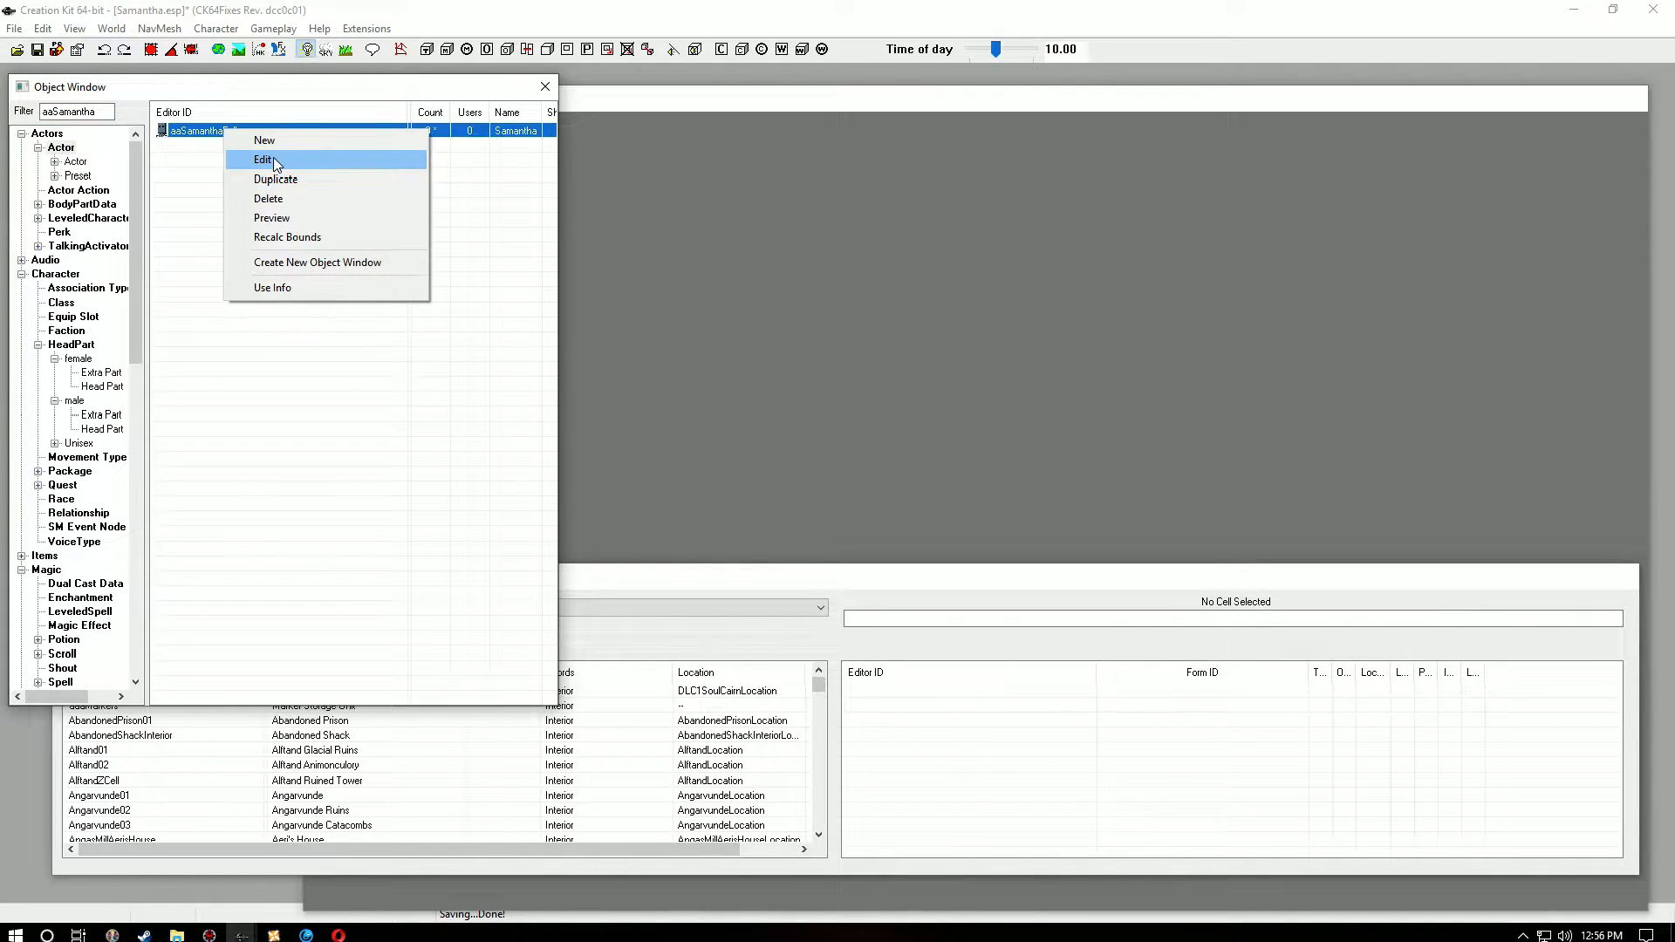
pyautogui.click(271, 161)
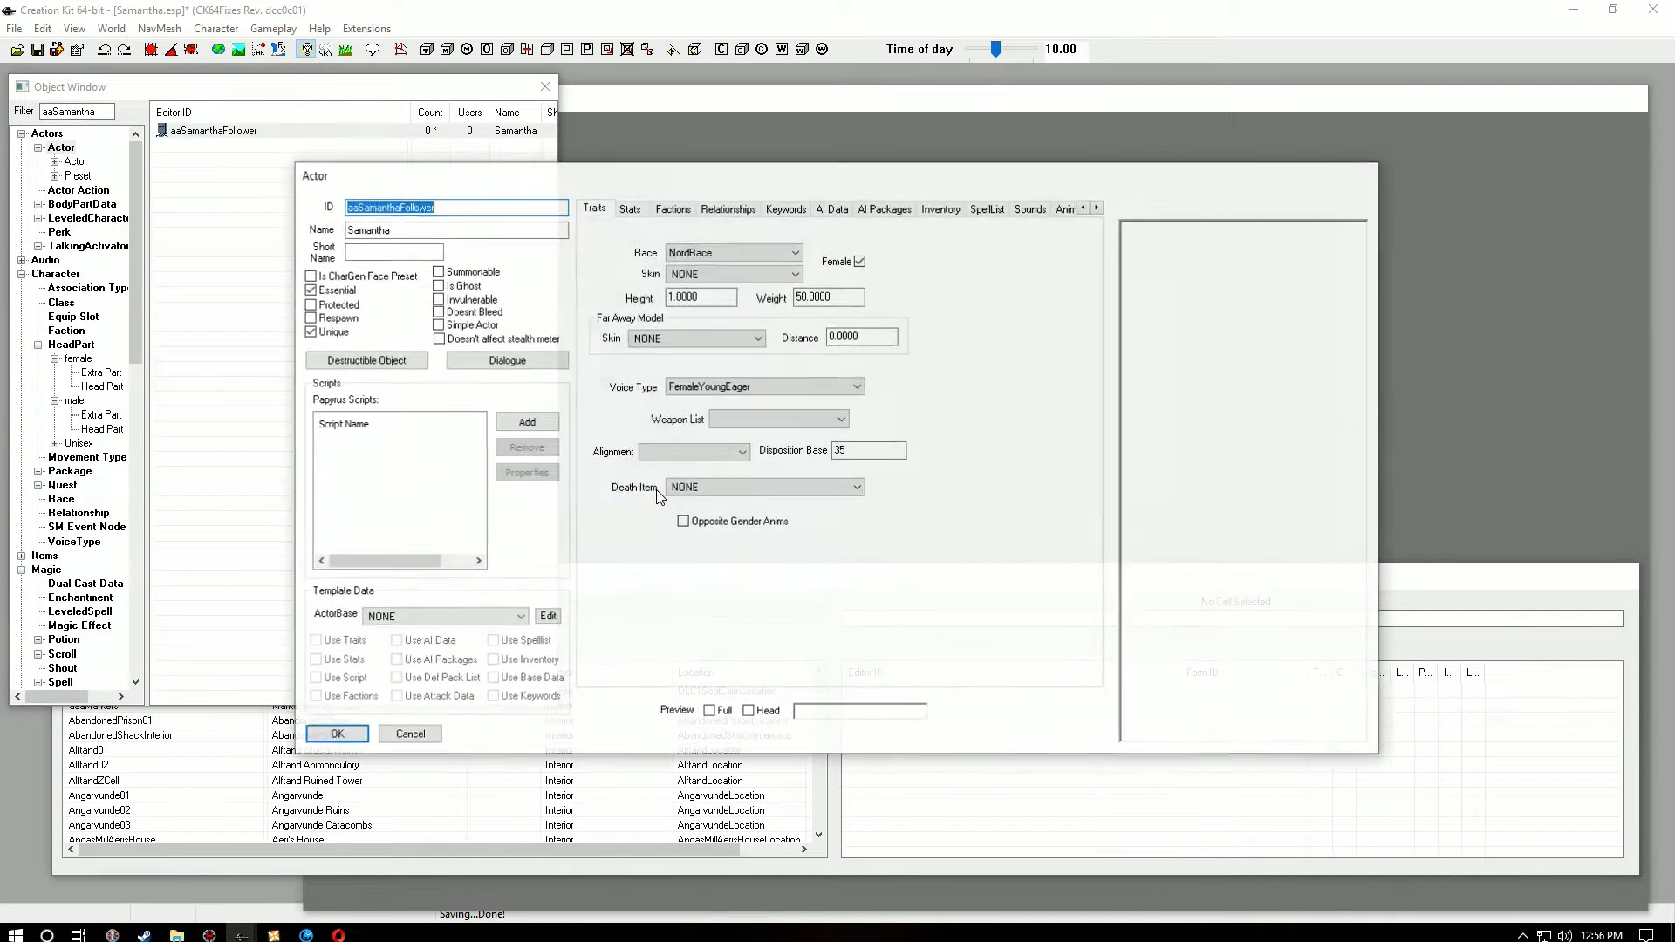
# Step: Add a relationship with the ID aaSamanthaPlusPlayer to the actor, with Player as child NPC and Ally as relationship level
pyautogui.click(729, 209)
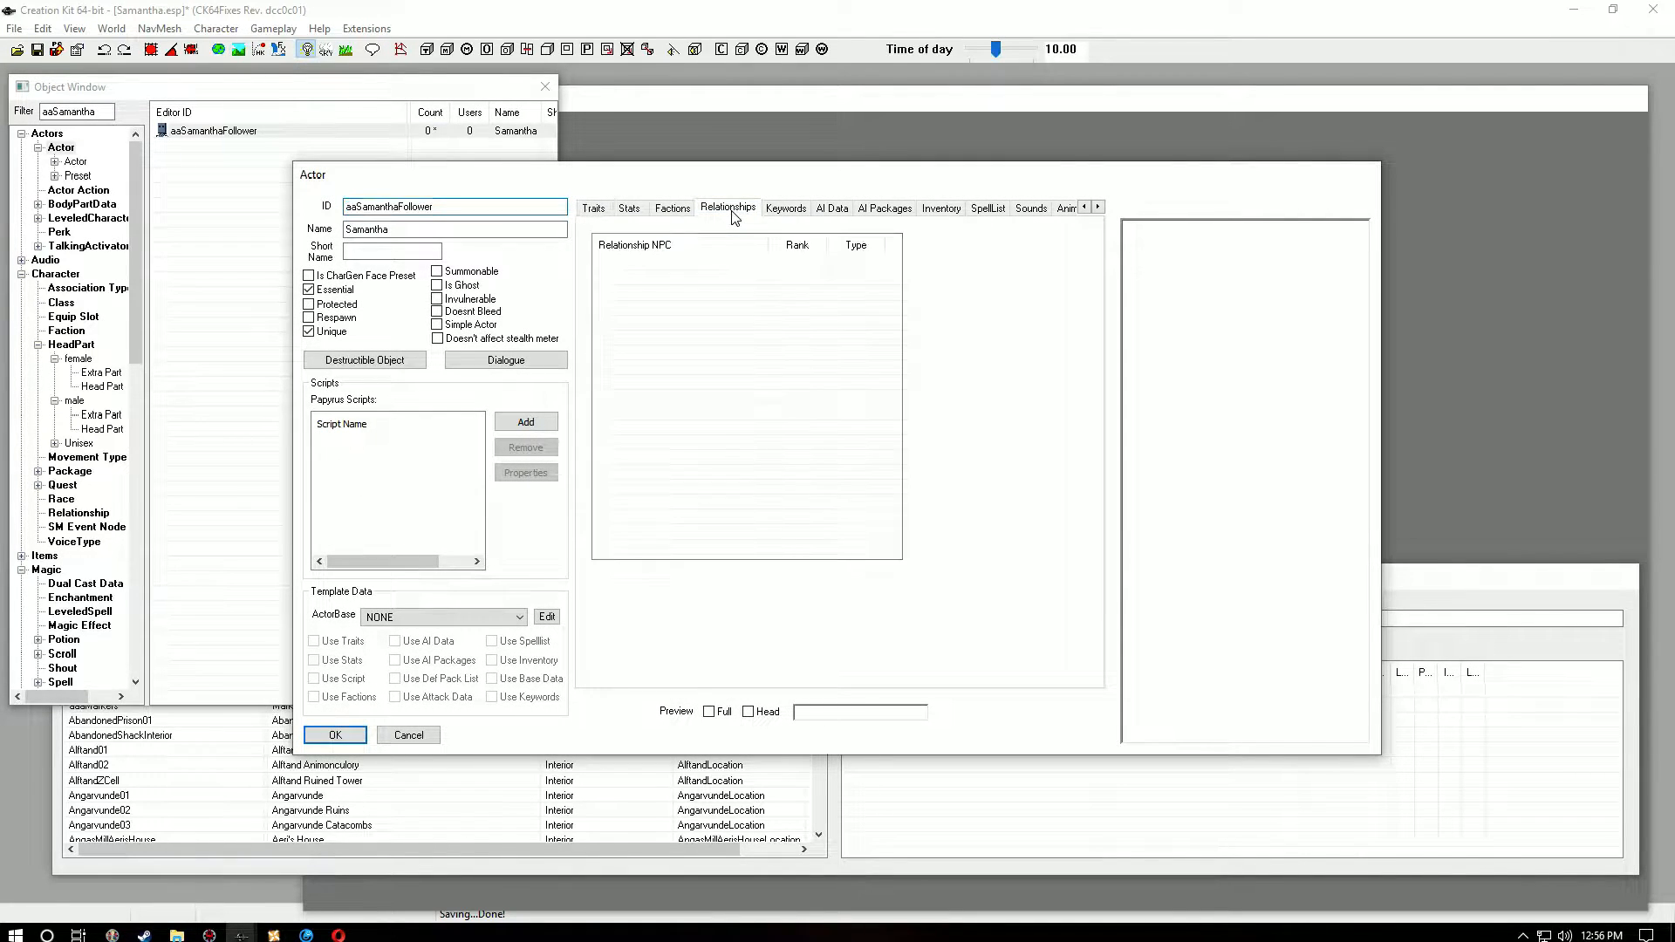
pyautogui.rightClick(717, 317)
pyautogui.click(729, 327)
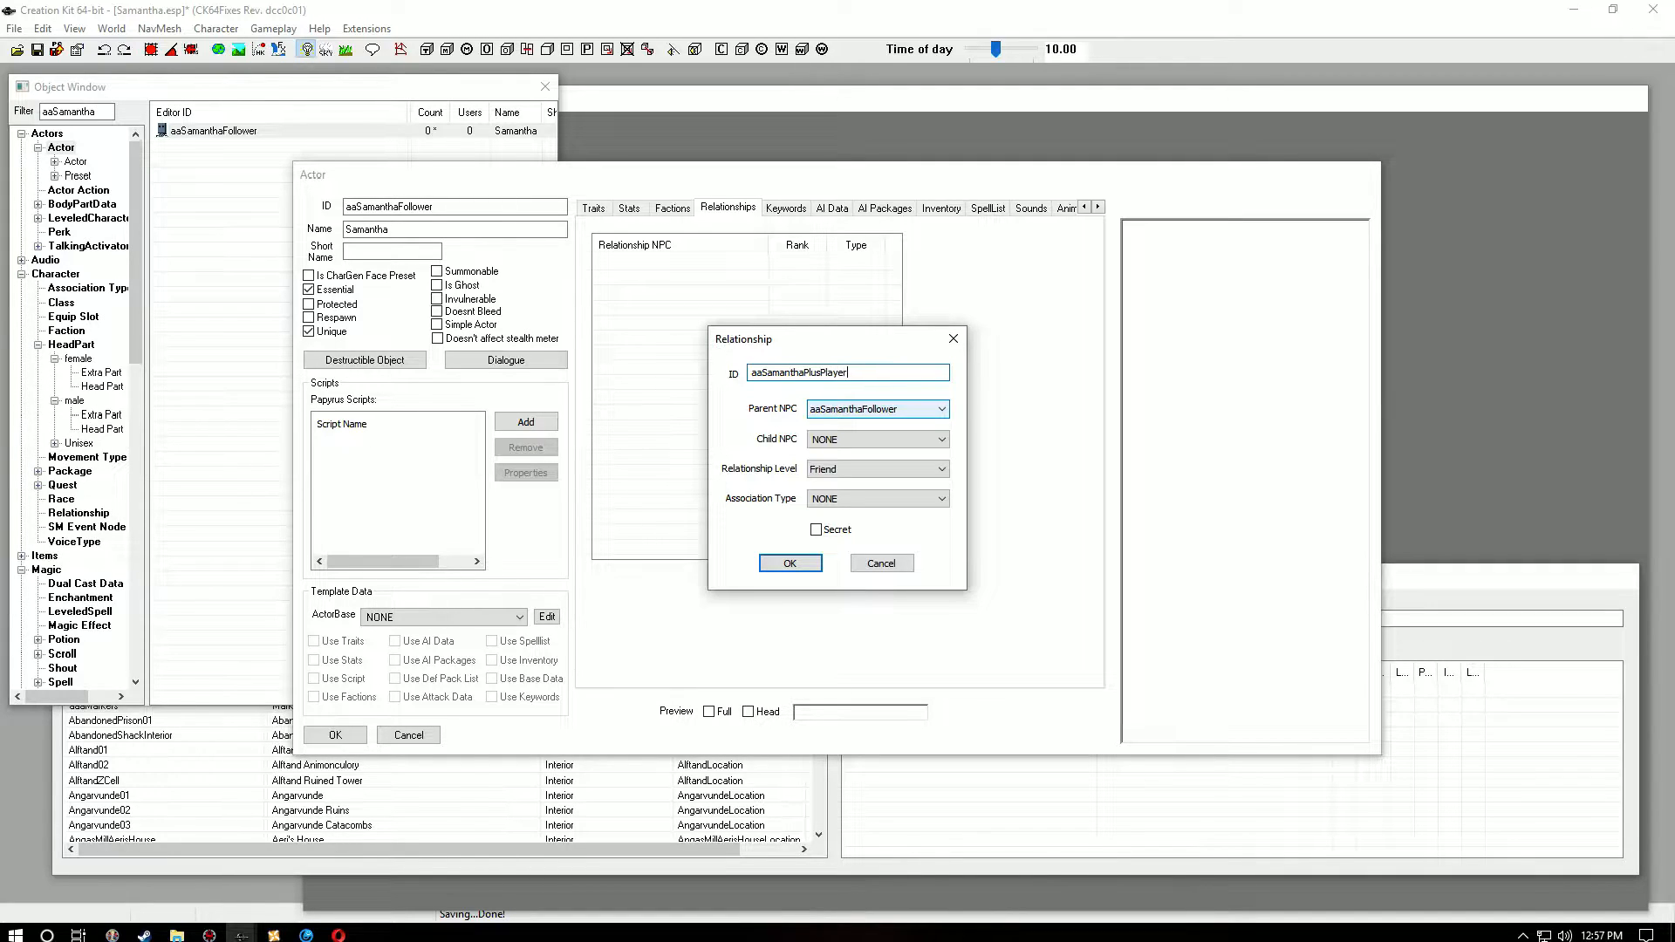
pyautogui.click(866, 449)
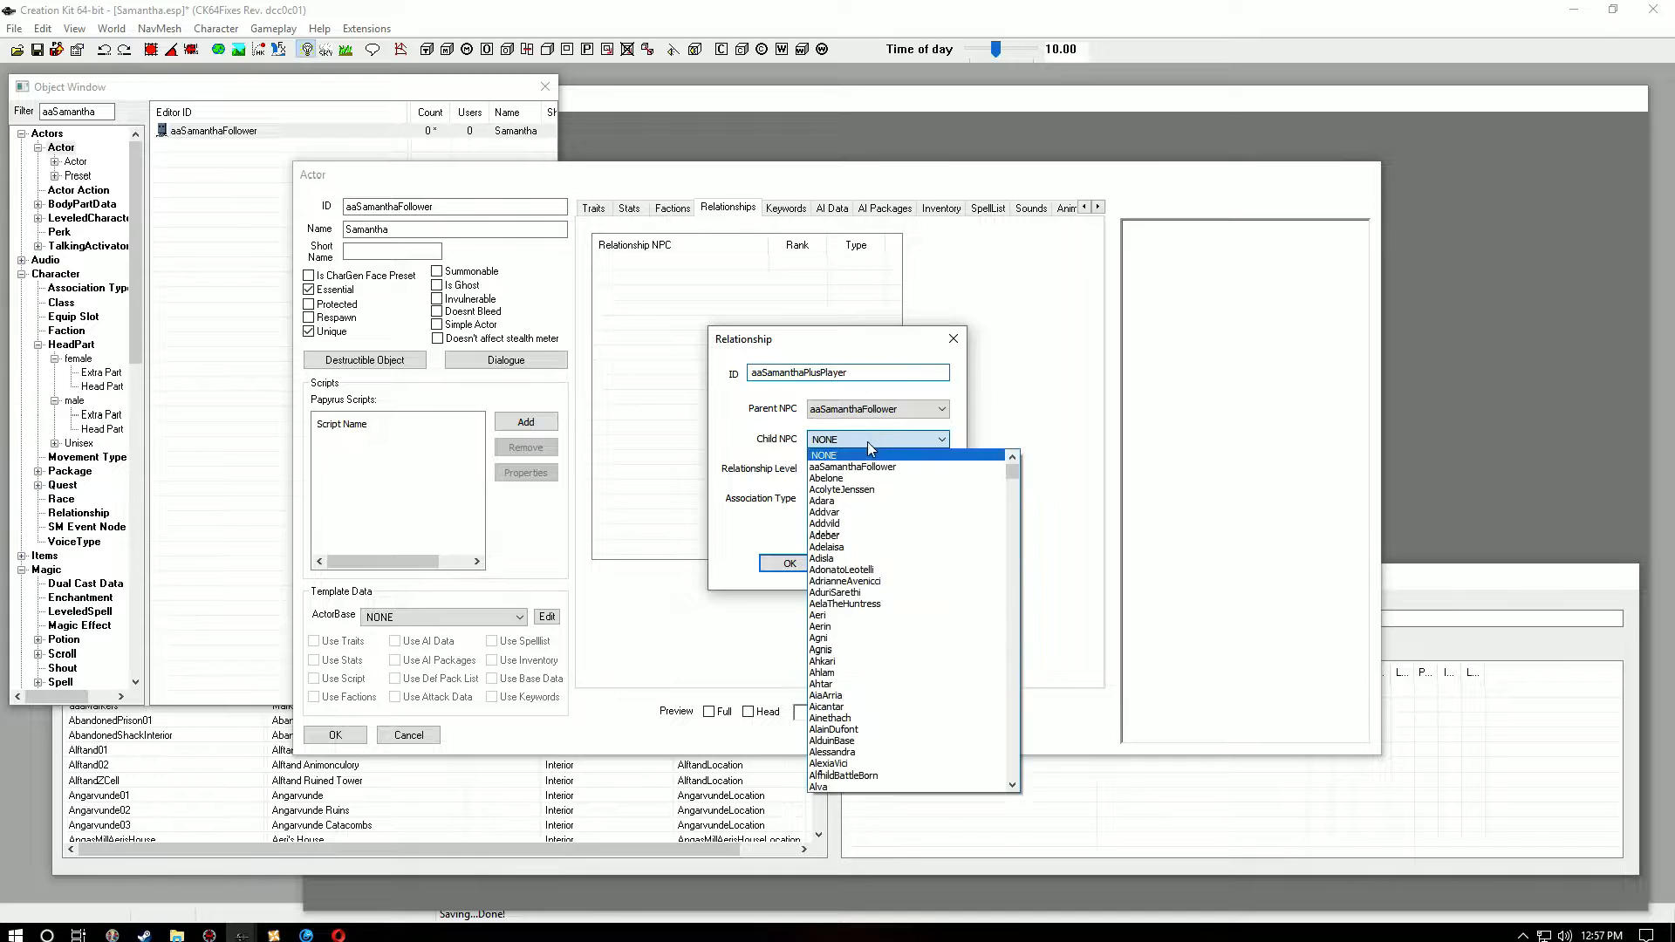
pyautogui.moveTo(1017, 464); pyautogui.dragTo(954, 627)
pyautogui.scroll(-4, 947, 716)
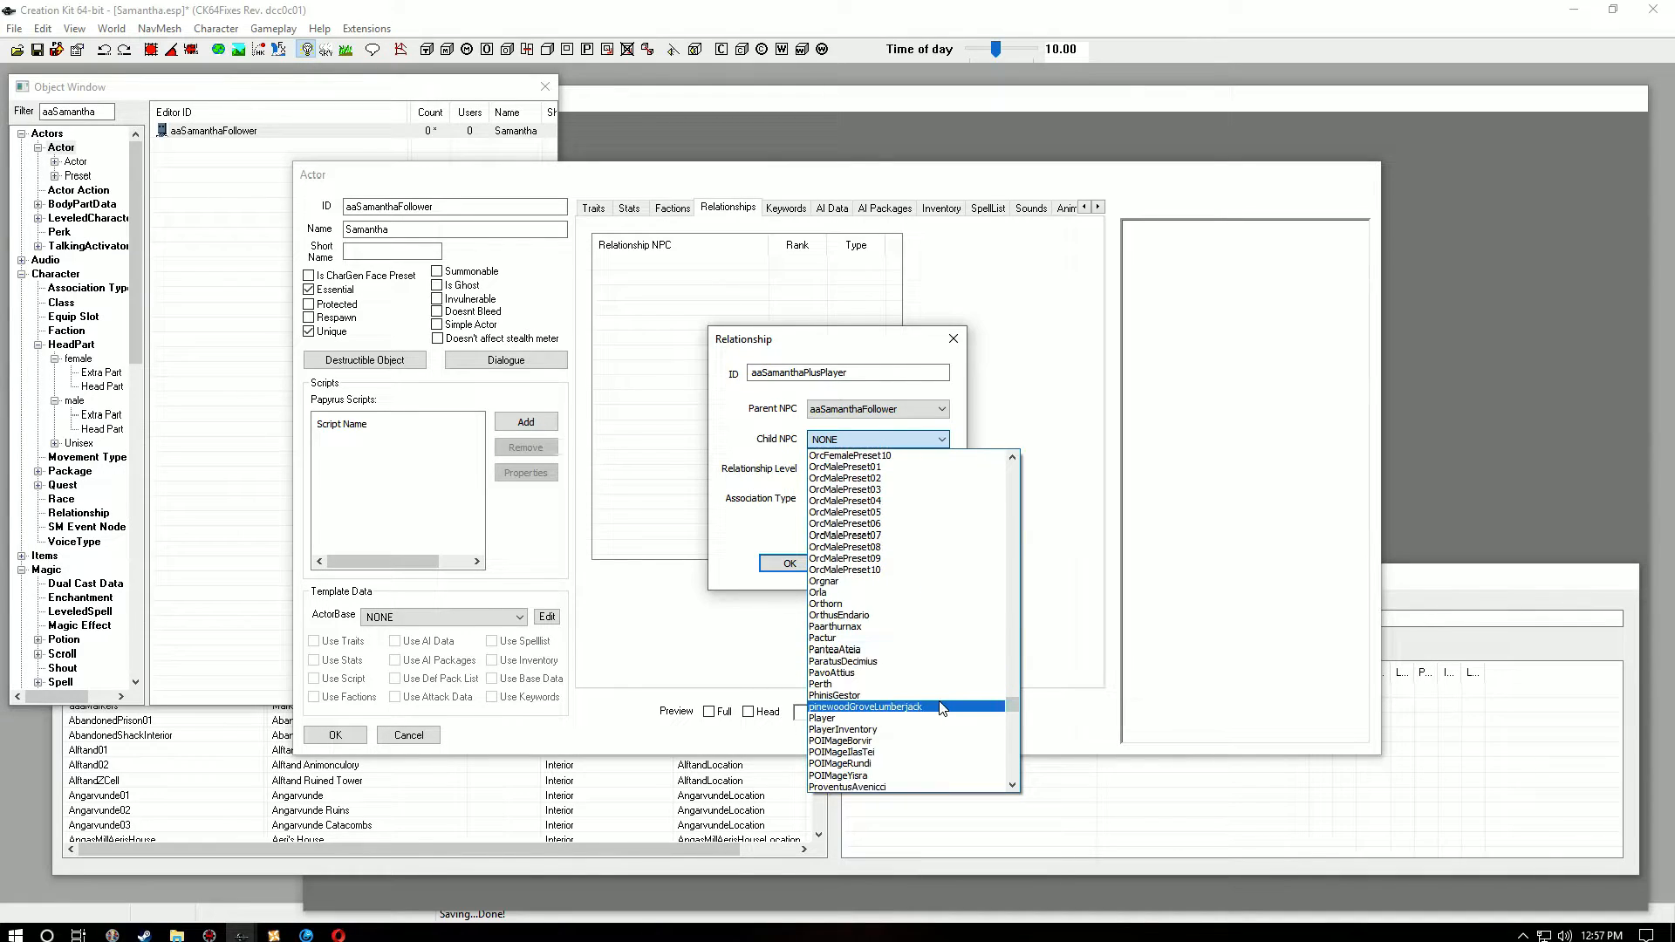
pyautogui.click(922, 721)
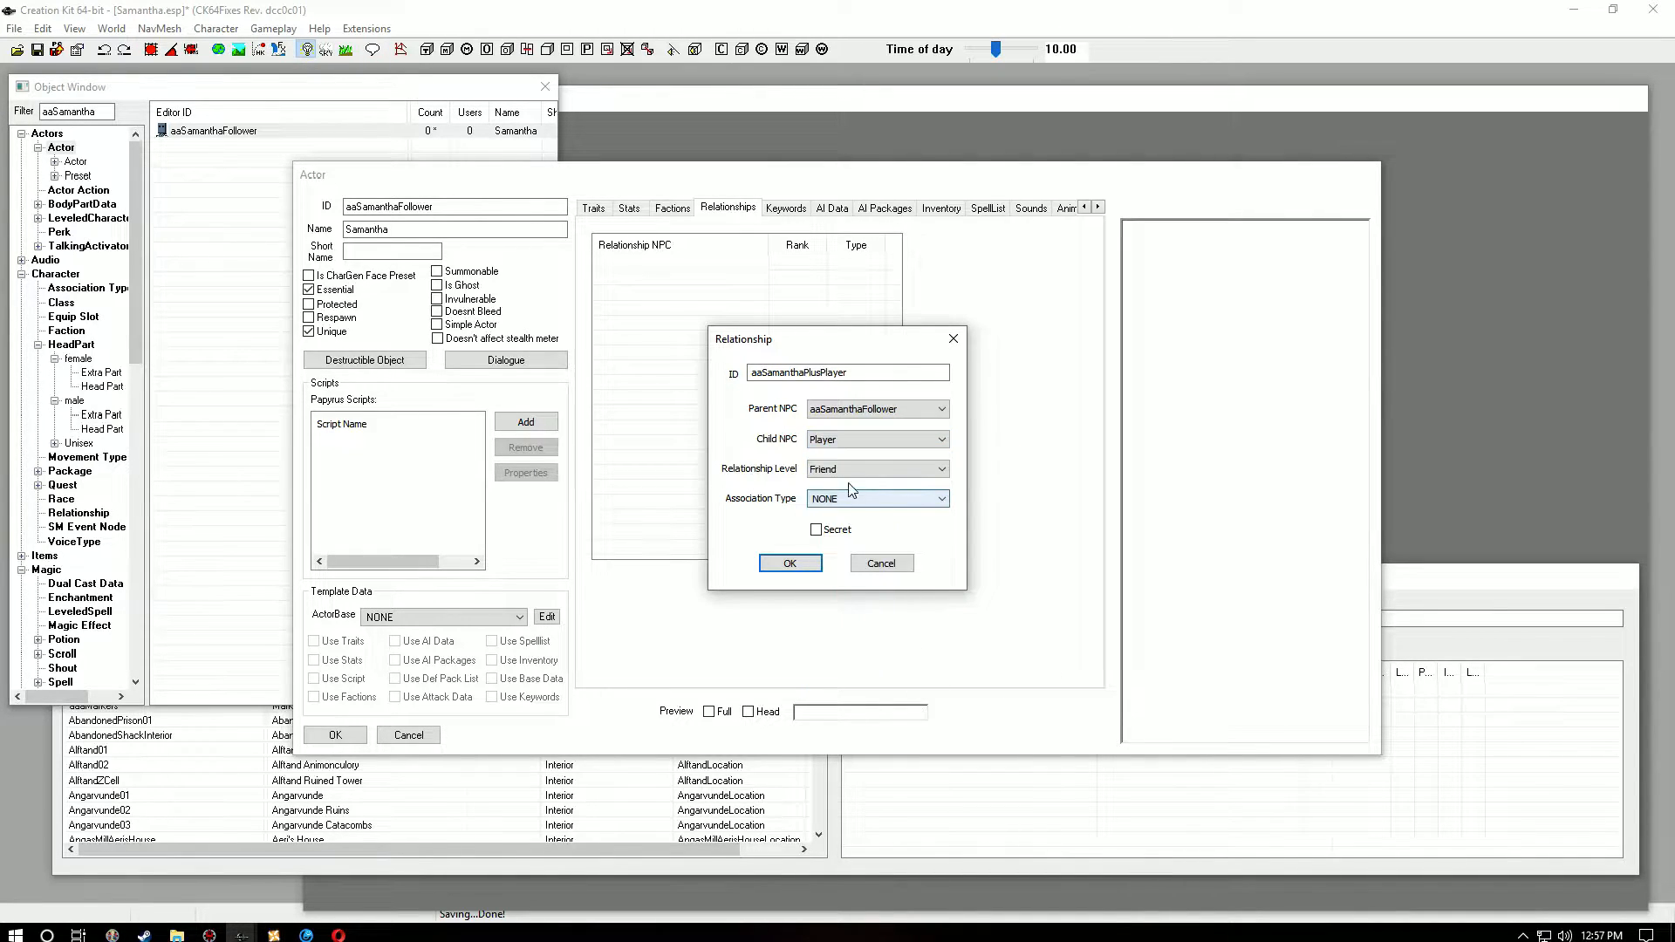
pyautogui.click(945, 469)
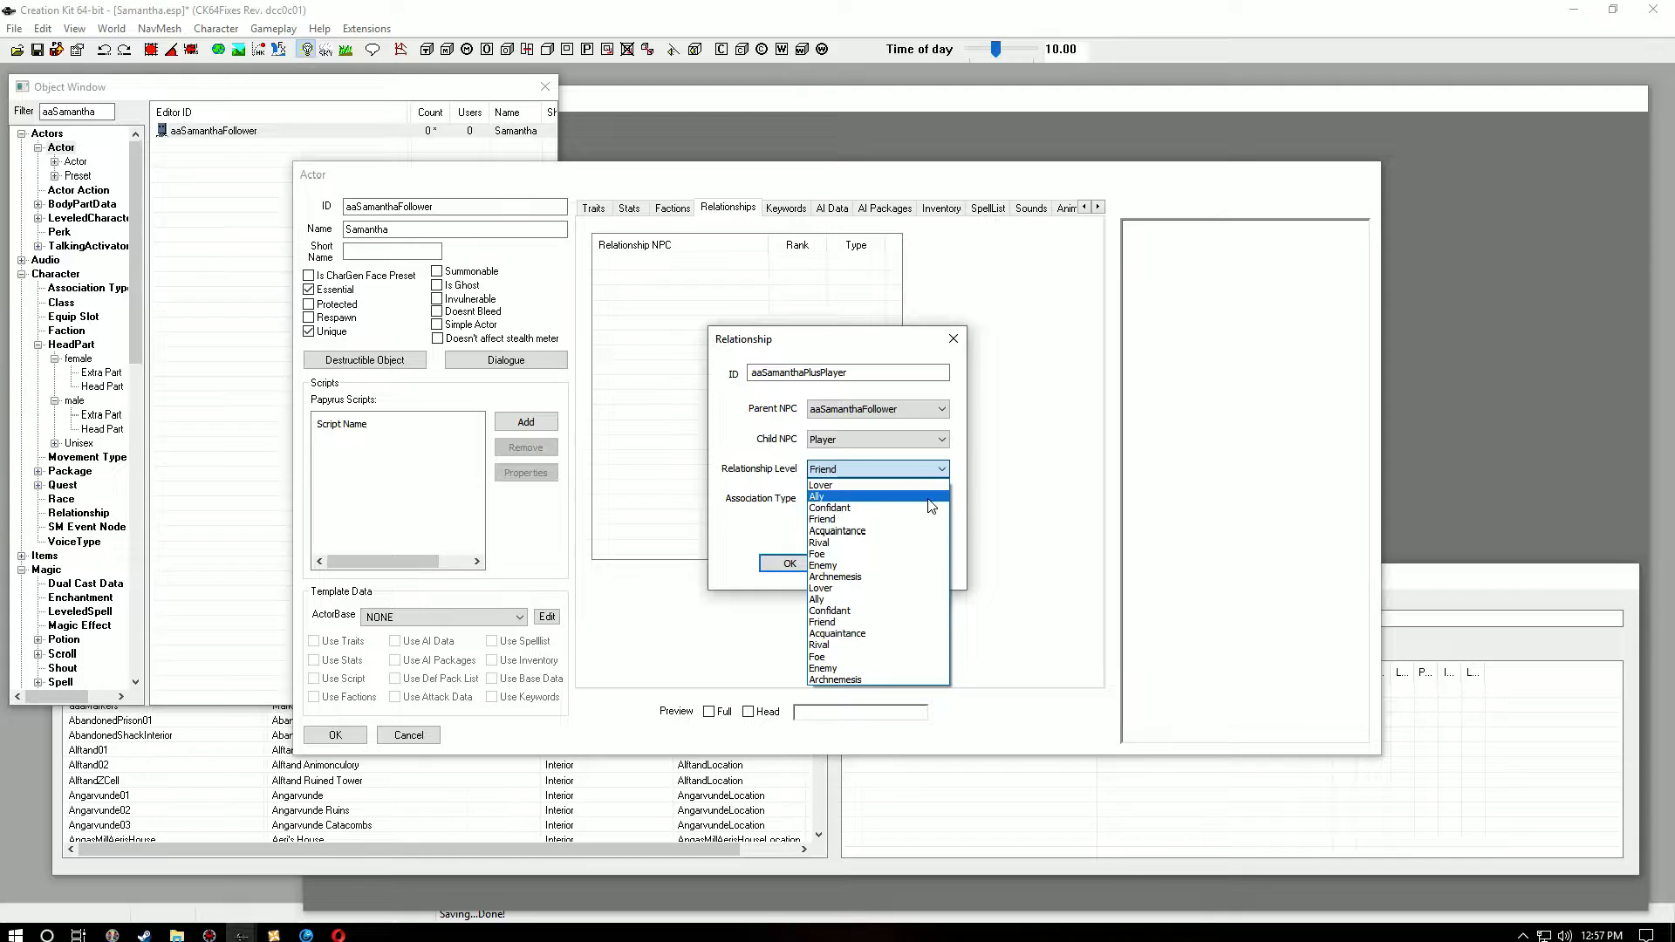
pyautogui.click(873, 493)
pyautogui.click(807, 567)
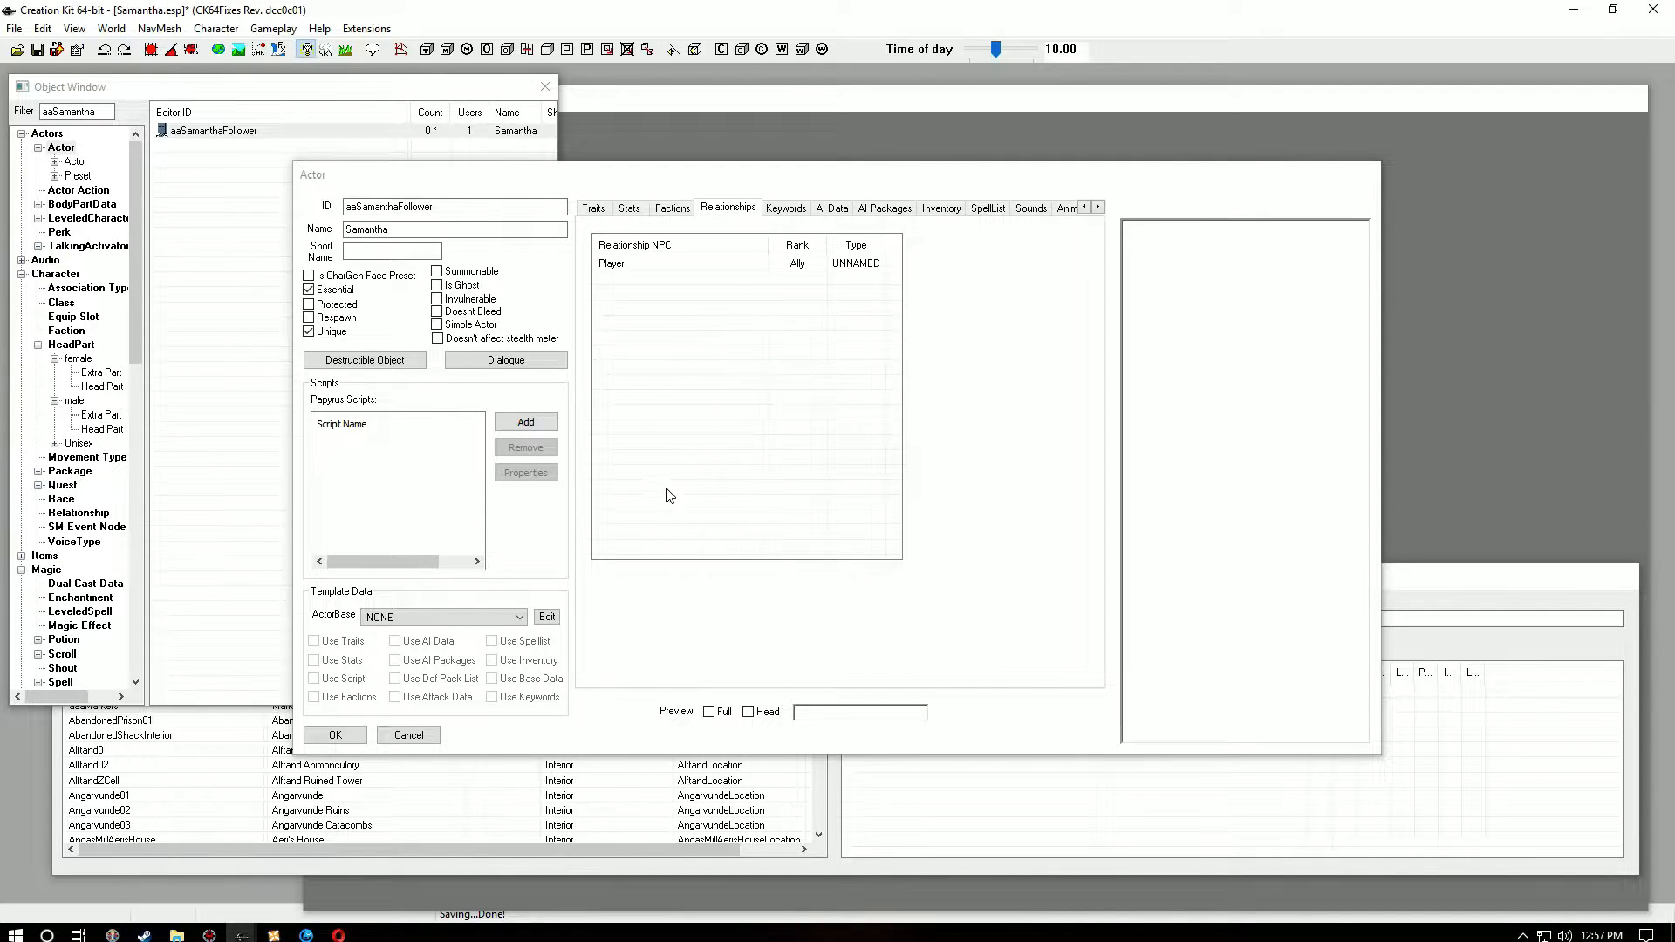
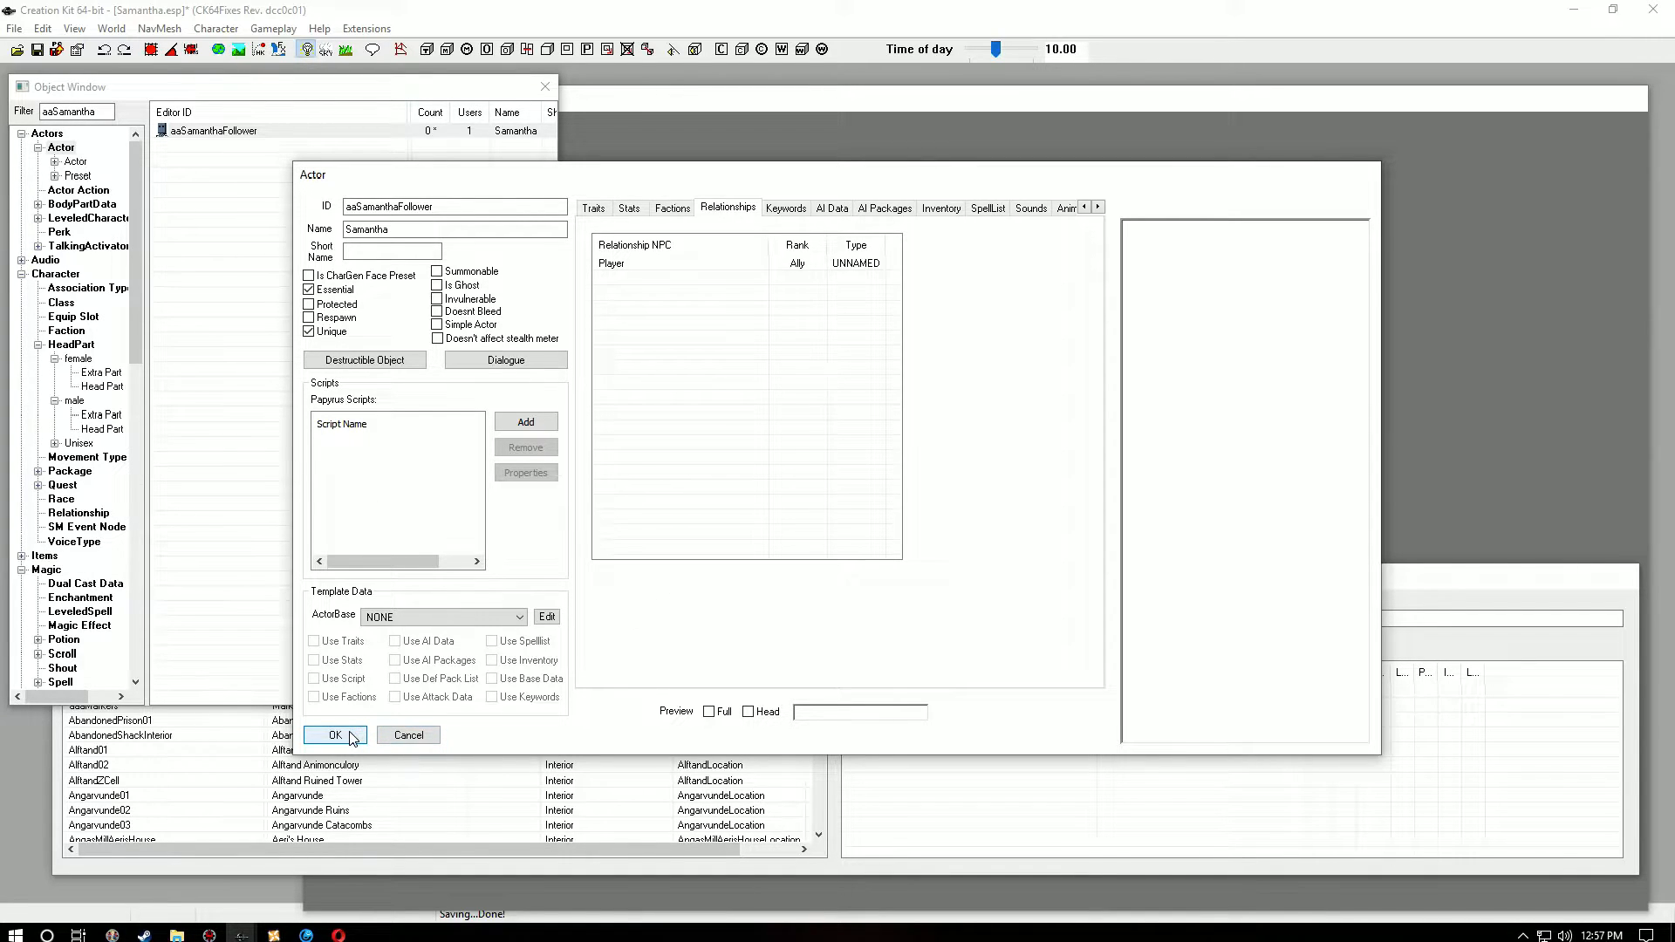
# Step: Examine the actor's character generation parts, browse the NPC files available for import, and close the file selection without importing
pyautogui.click(1098, 207)
pyautogui.click(1098, 207)
pyautogui.click(1098, 207)
pyautogui.click(1098, 208)
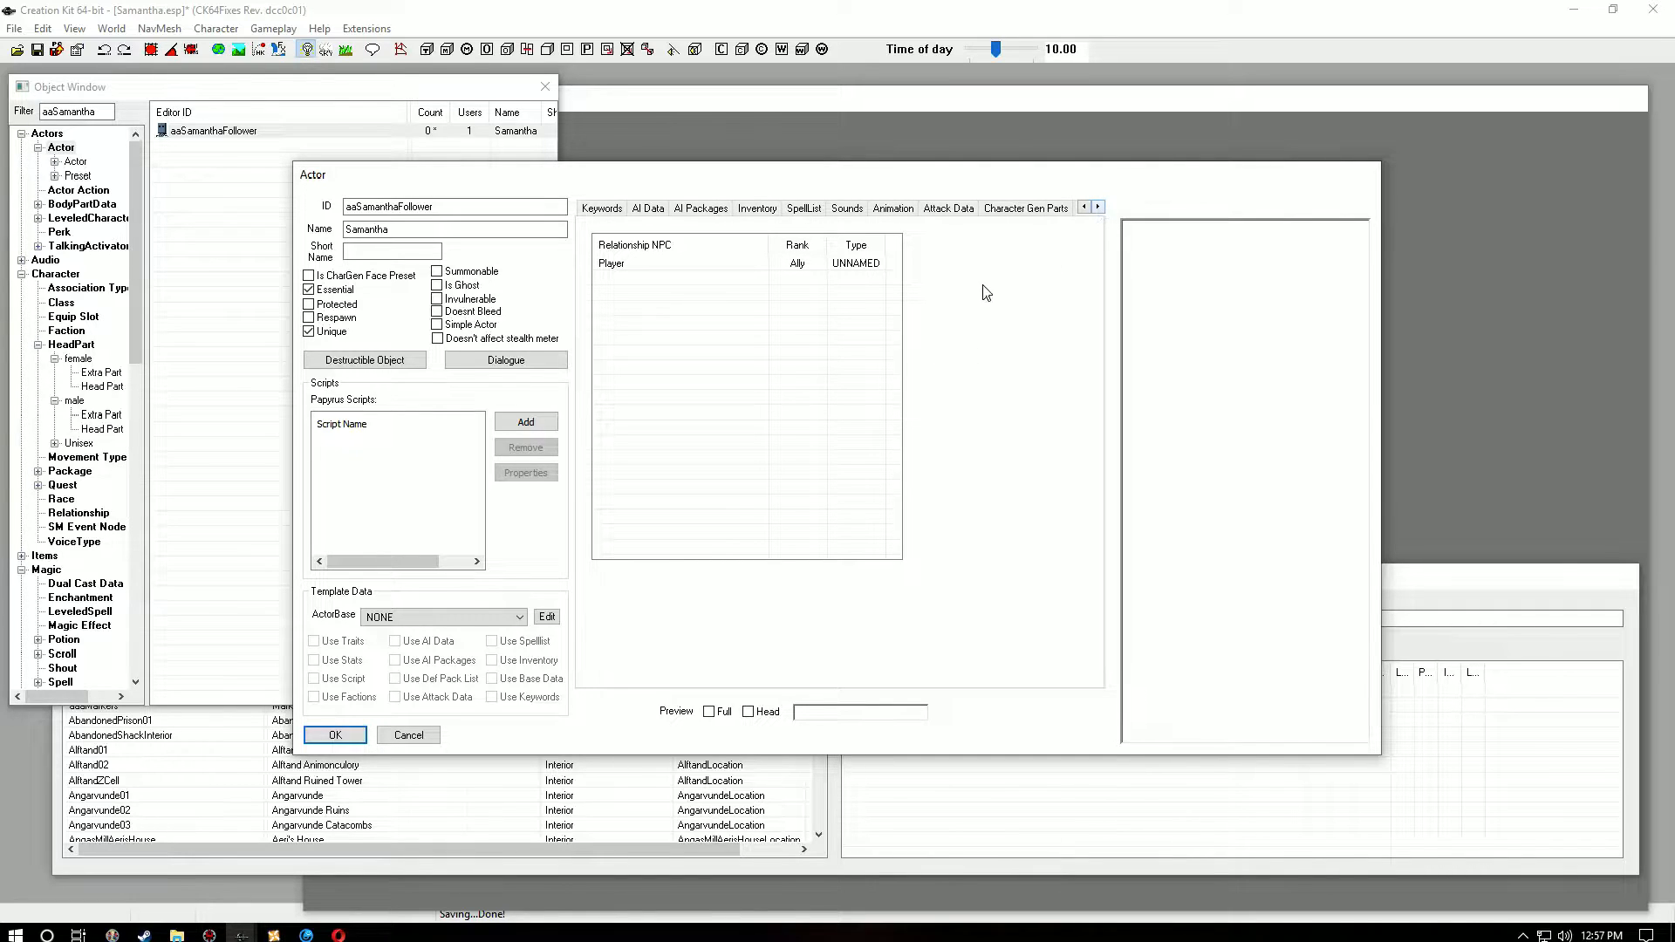
pyautogui.click(1019, 210)
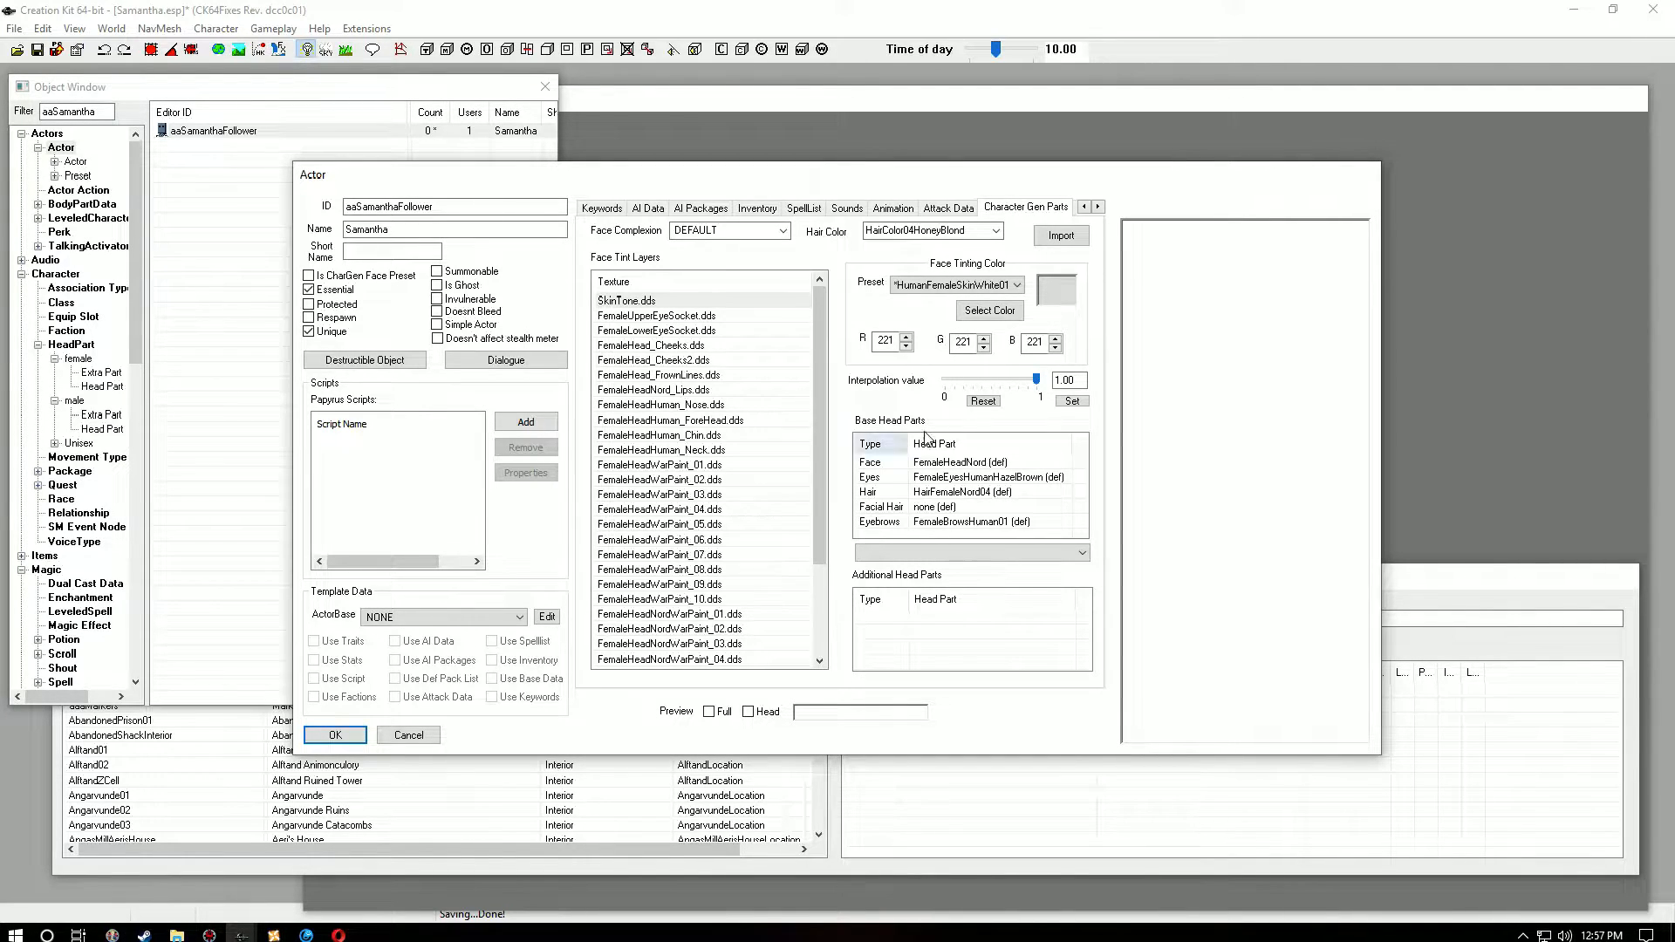
pyautogui.click(1069, 238)
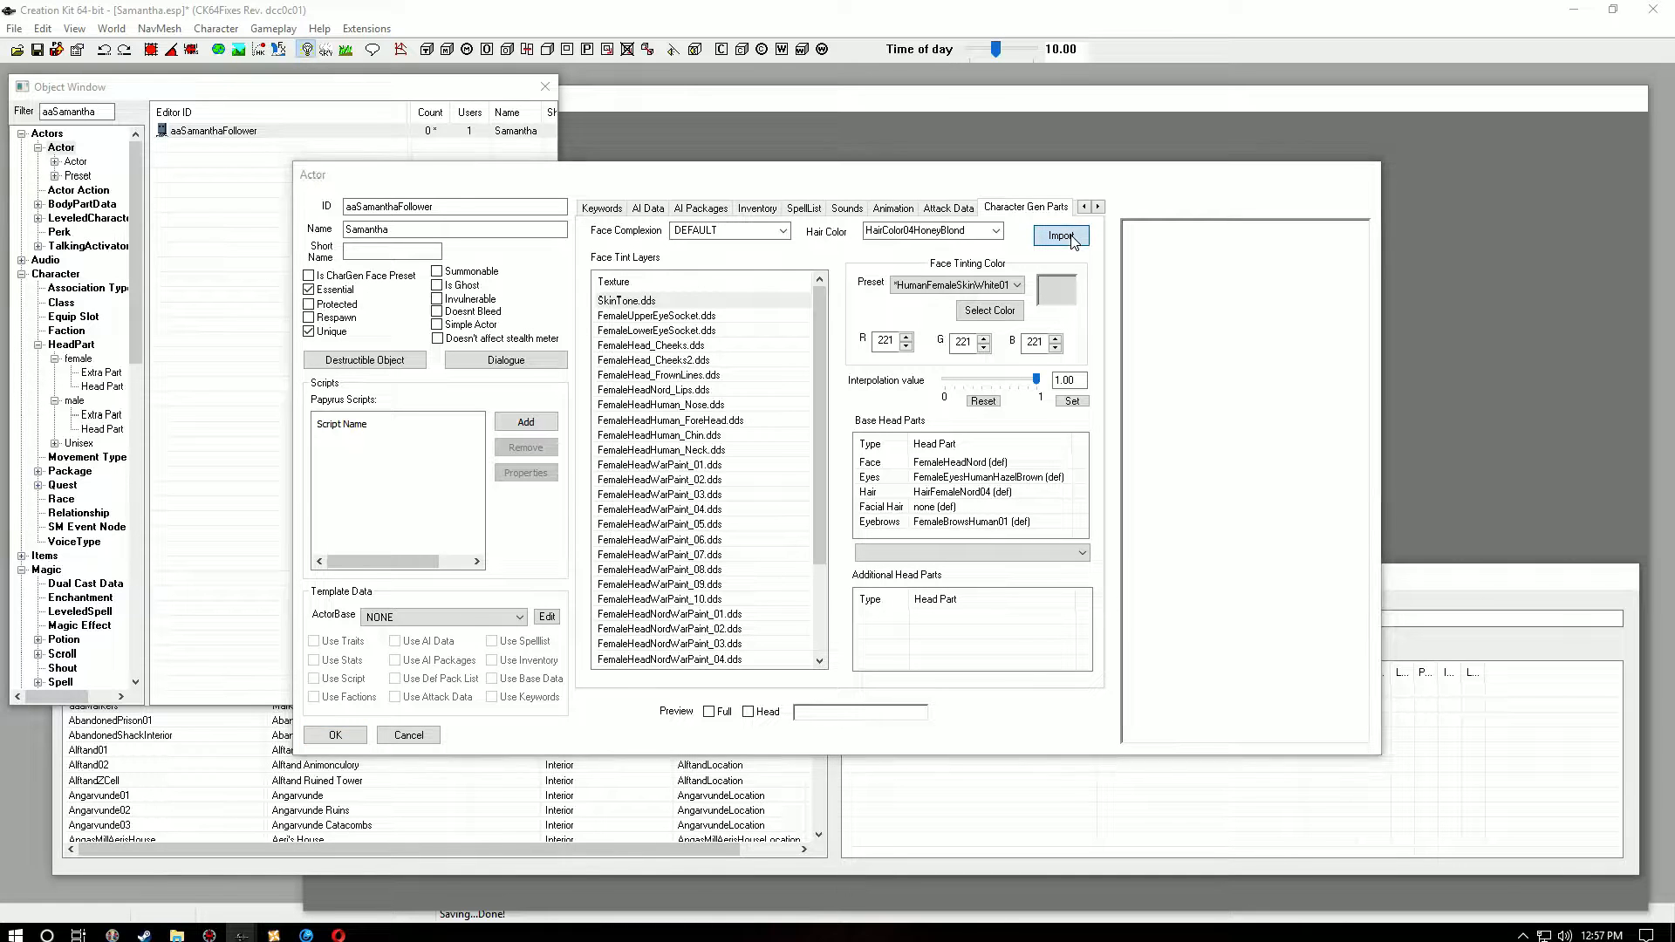
pyautogui.click(594, 559)
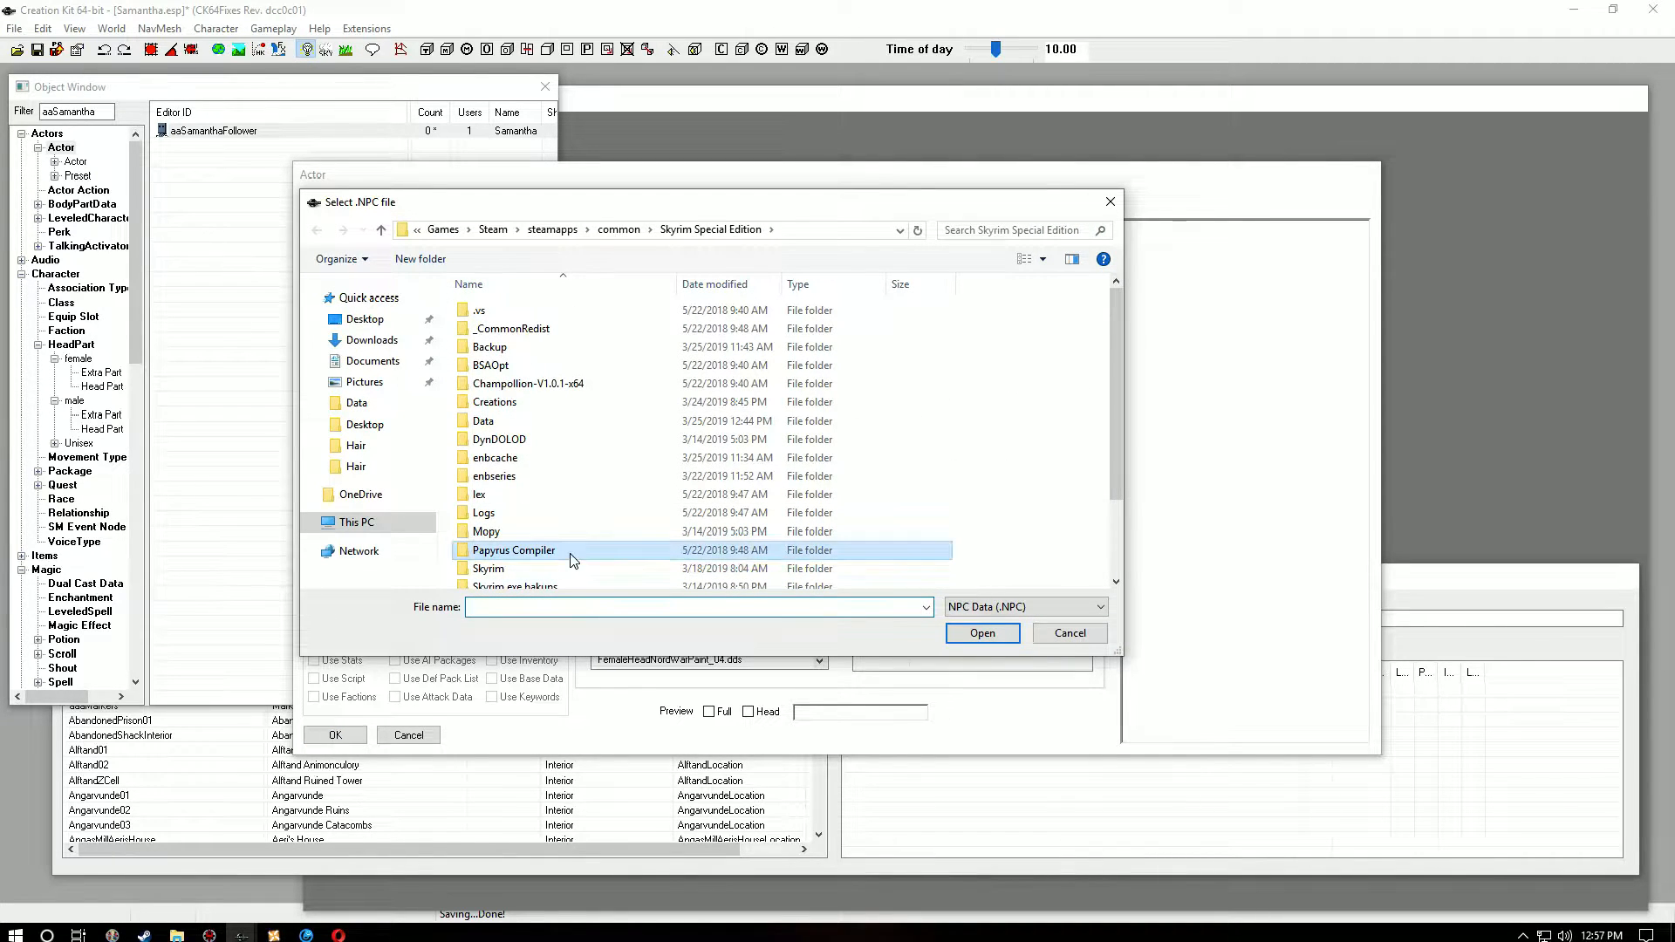
pyautogui.scroll(-2, 559, 563)
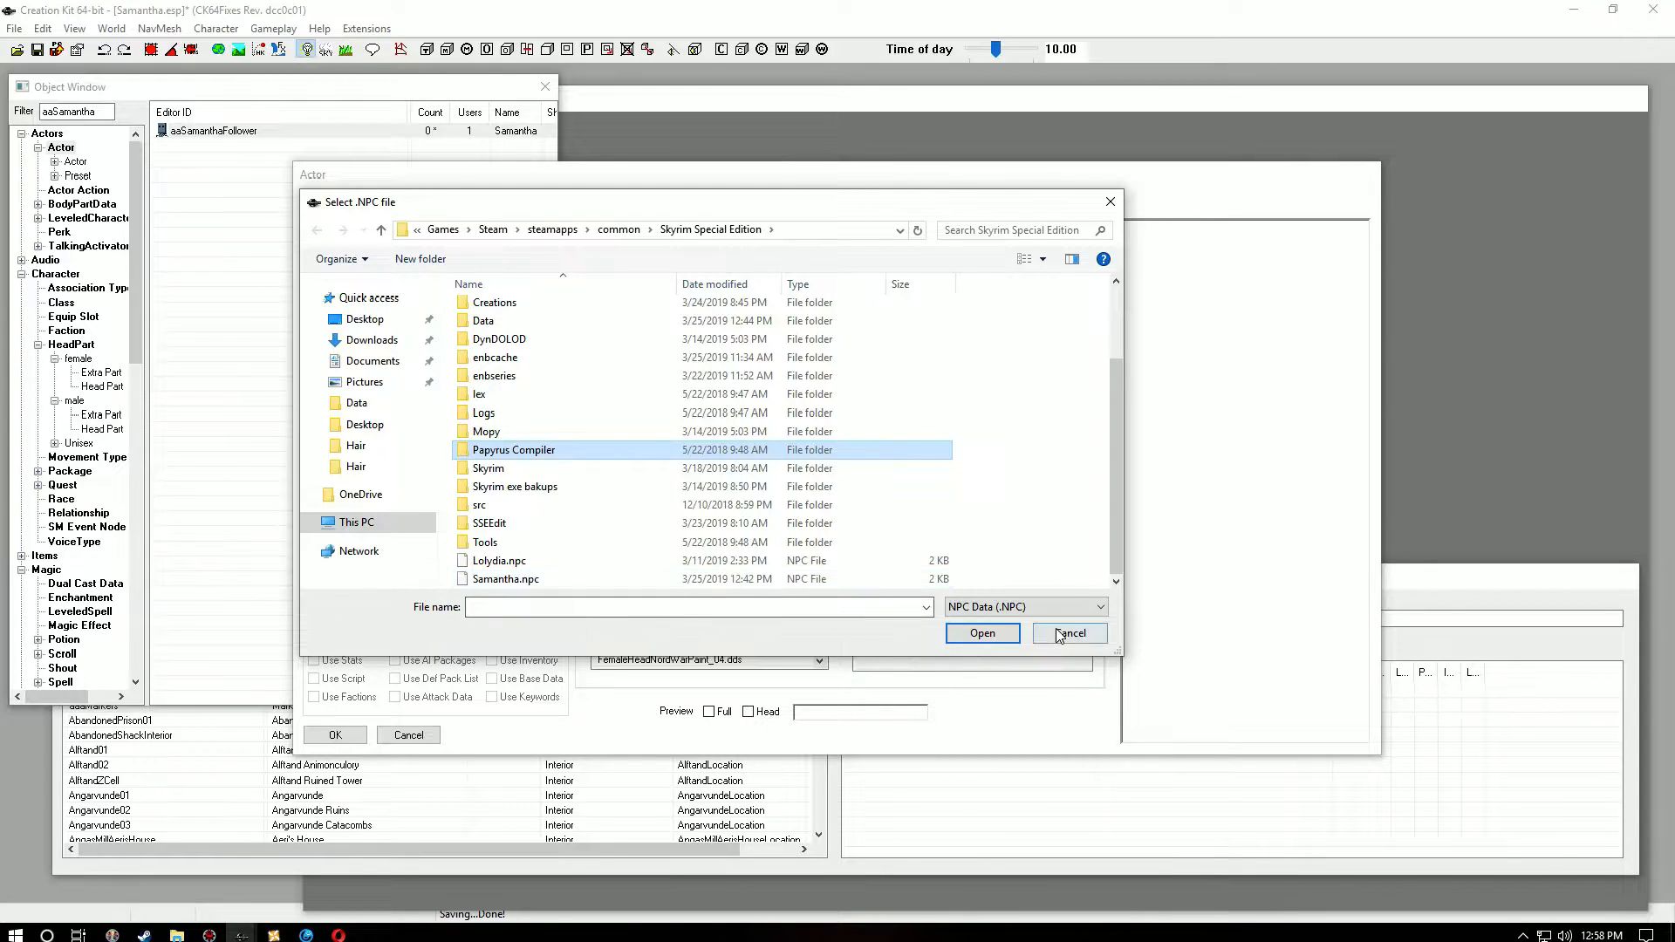
pyautogui.click(501, 580)
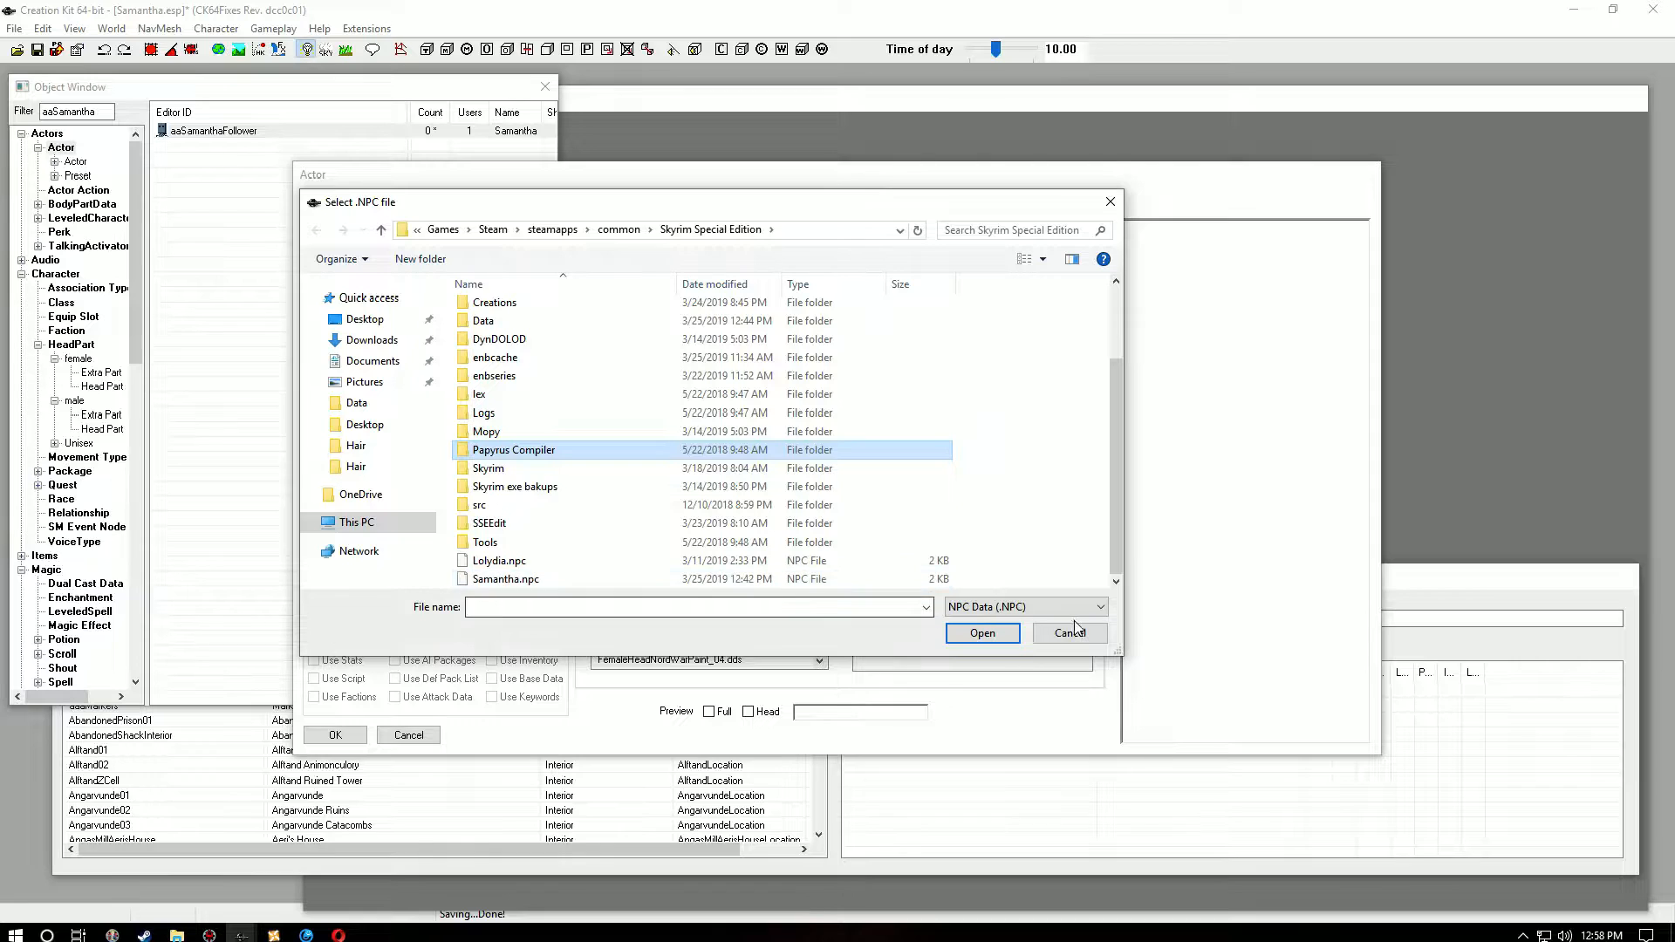
pyautogui.click(983, 632)
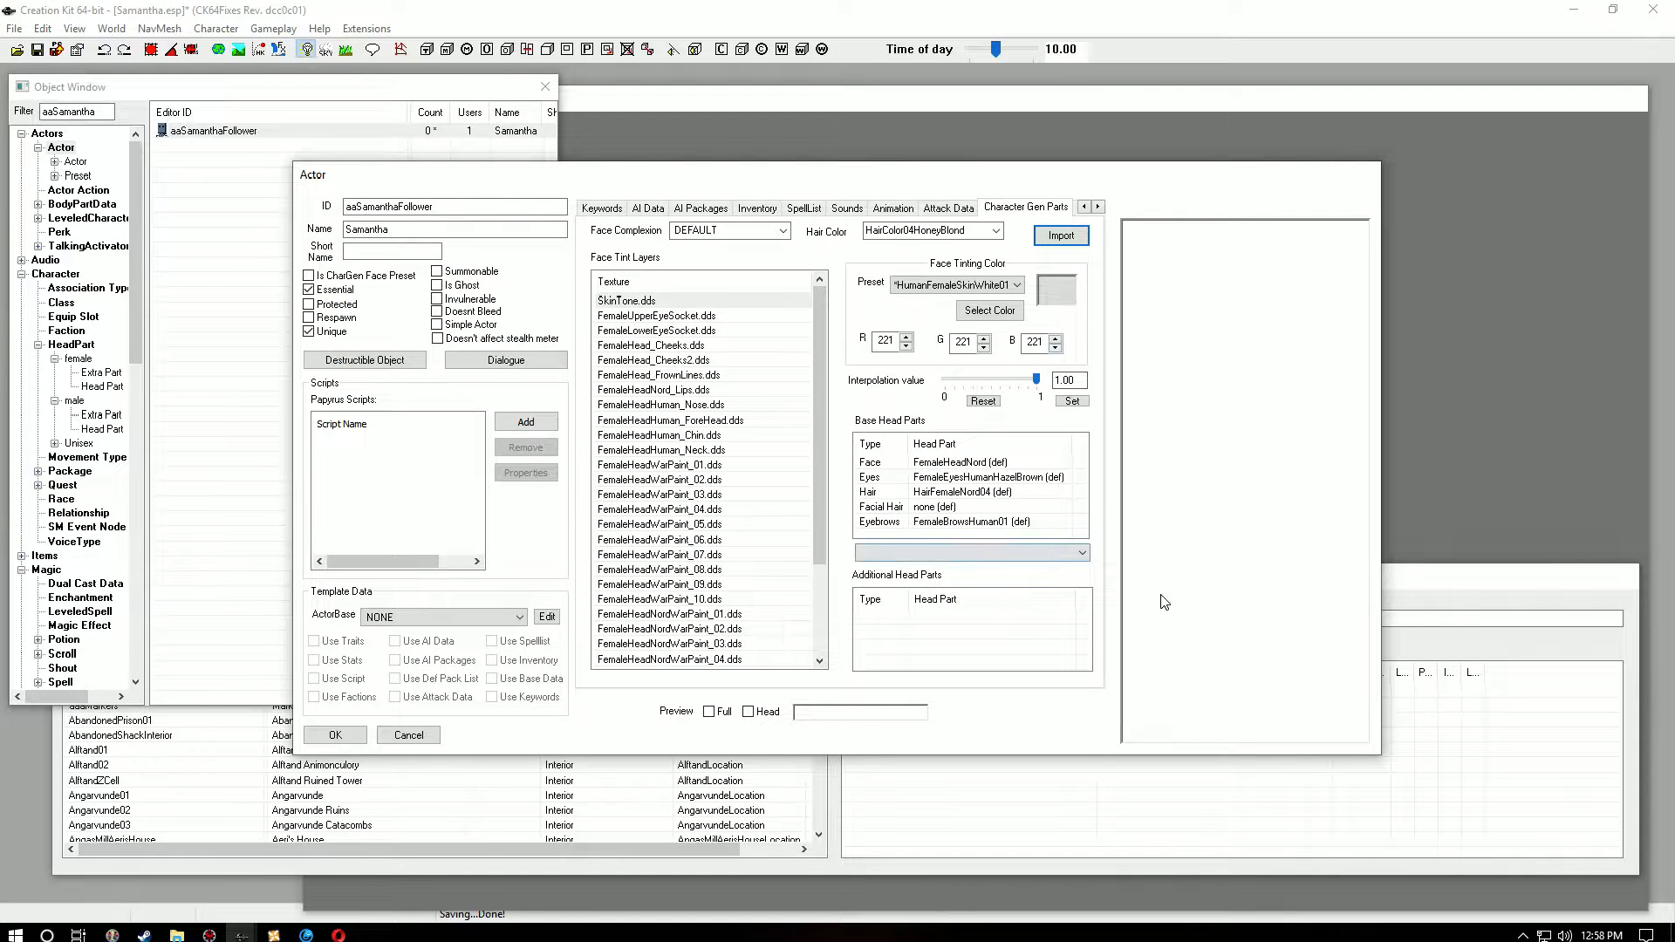
# Step: Reset all of the actor's character generation morphs and set the nose type to NoseType32
pyautogui.click(1098, 207)
pyautogui.click(1098, 206)
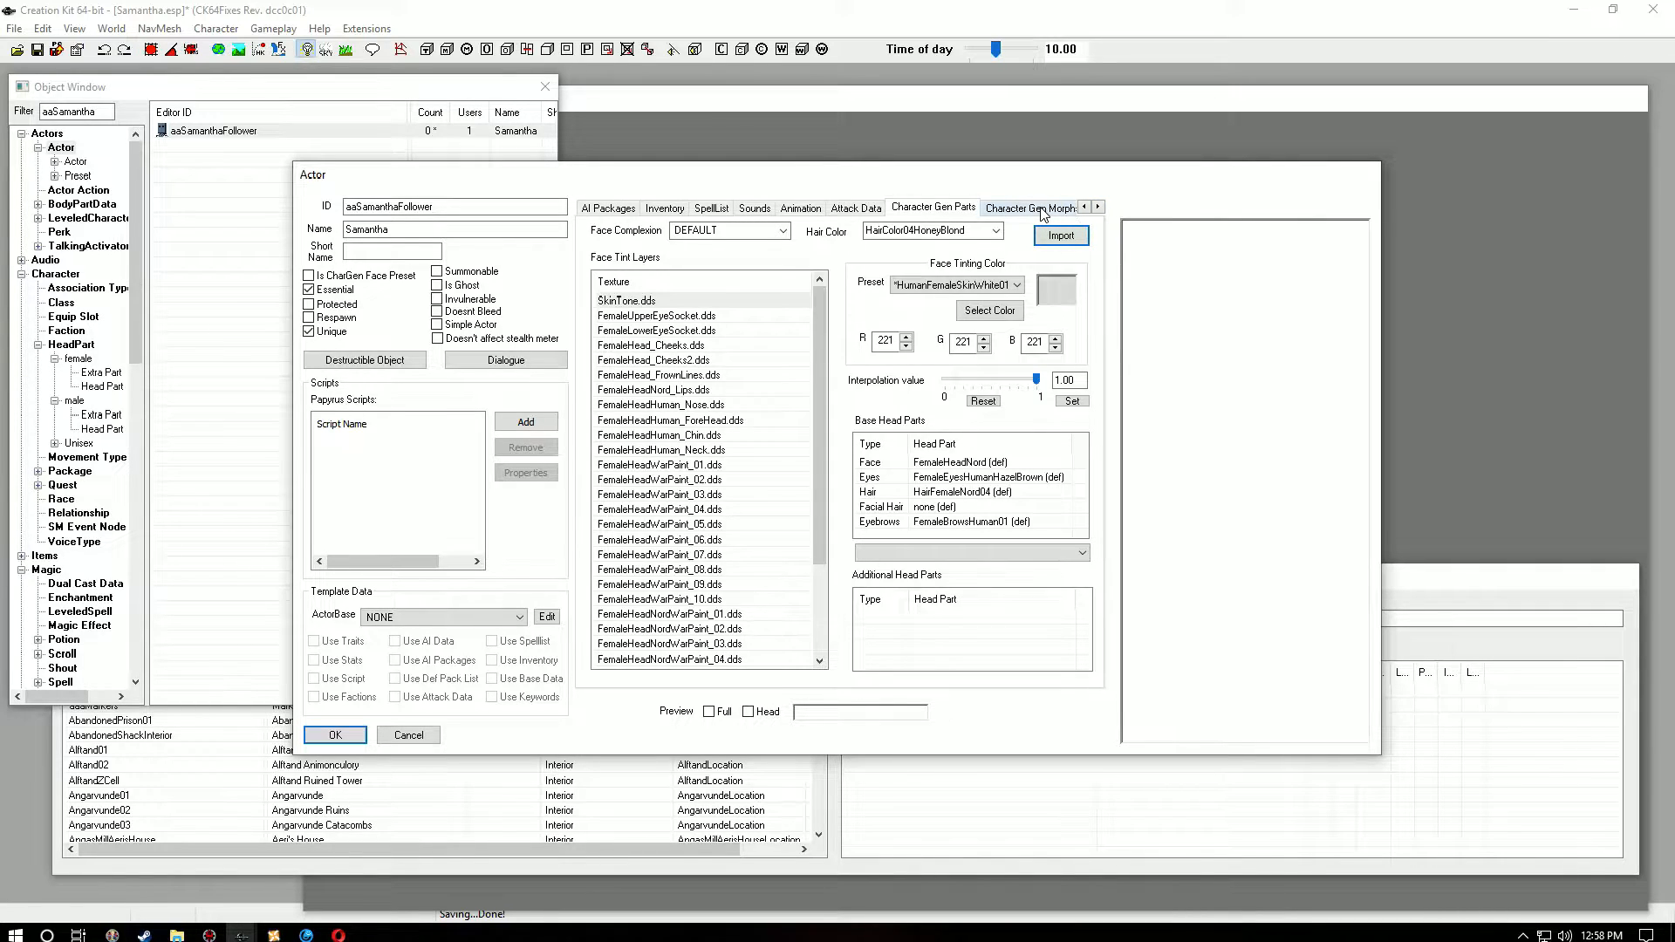
pyautogui.click(1038, 208)
pyautogui.click(973, 545)
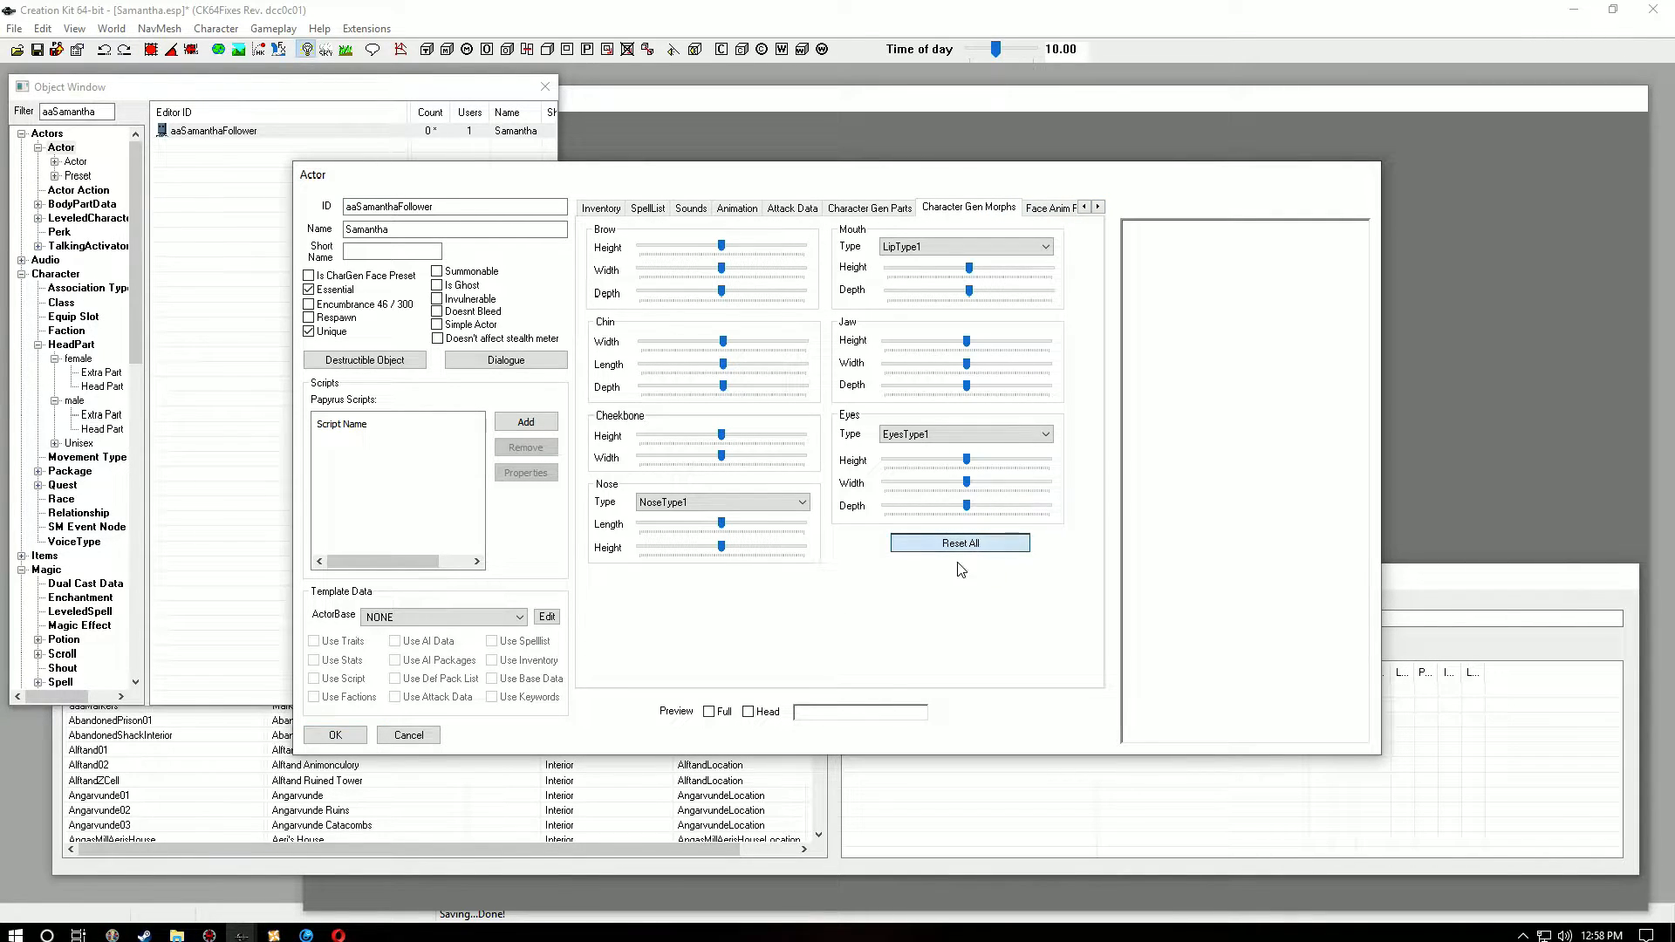
pyautogui.click(800, 502)
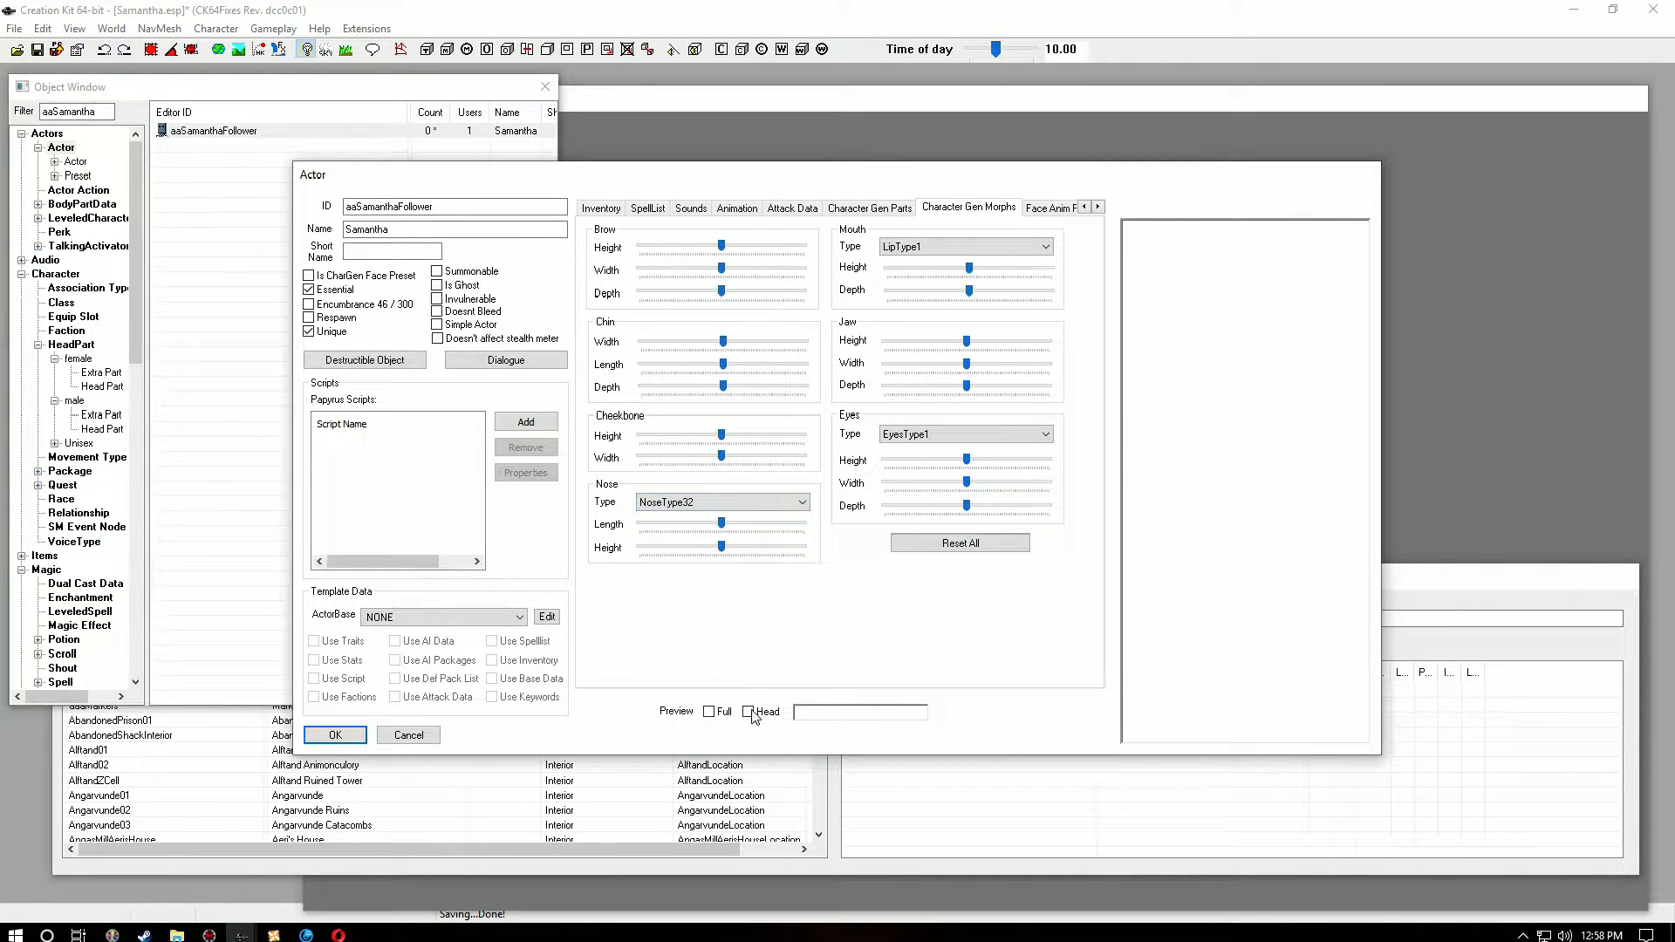
# Step: Preview the actor's head and examine the Hair entry among its base head parts
pyautogui.moveTo(1269, 506)
pyautogui.mouseDown()
pyautogui.moveTo(1155, 515)
pyautogui.moveTo(1268, 509)
pyautogui.mouseUp()
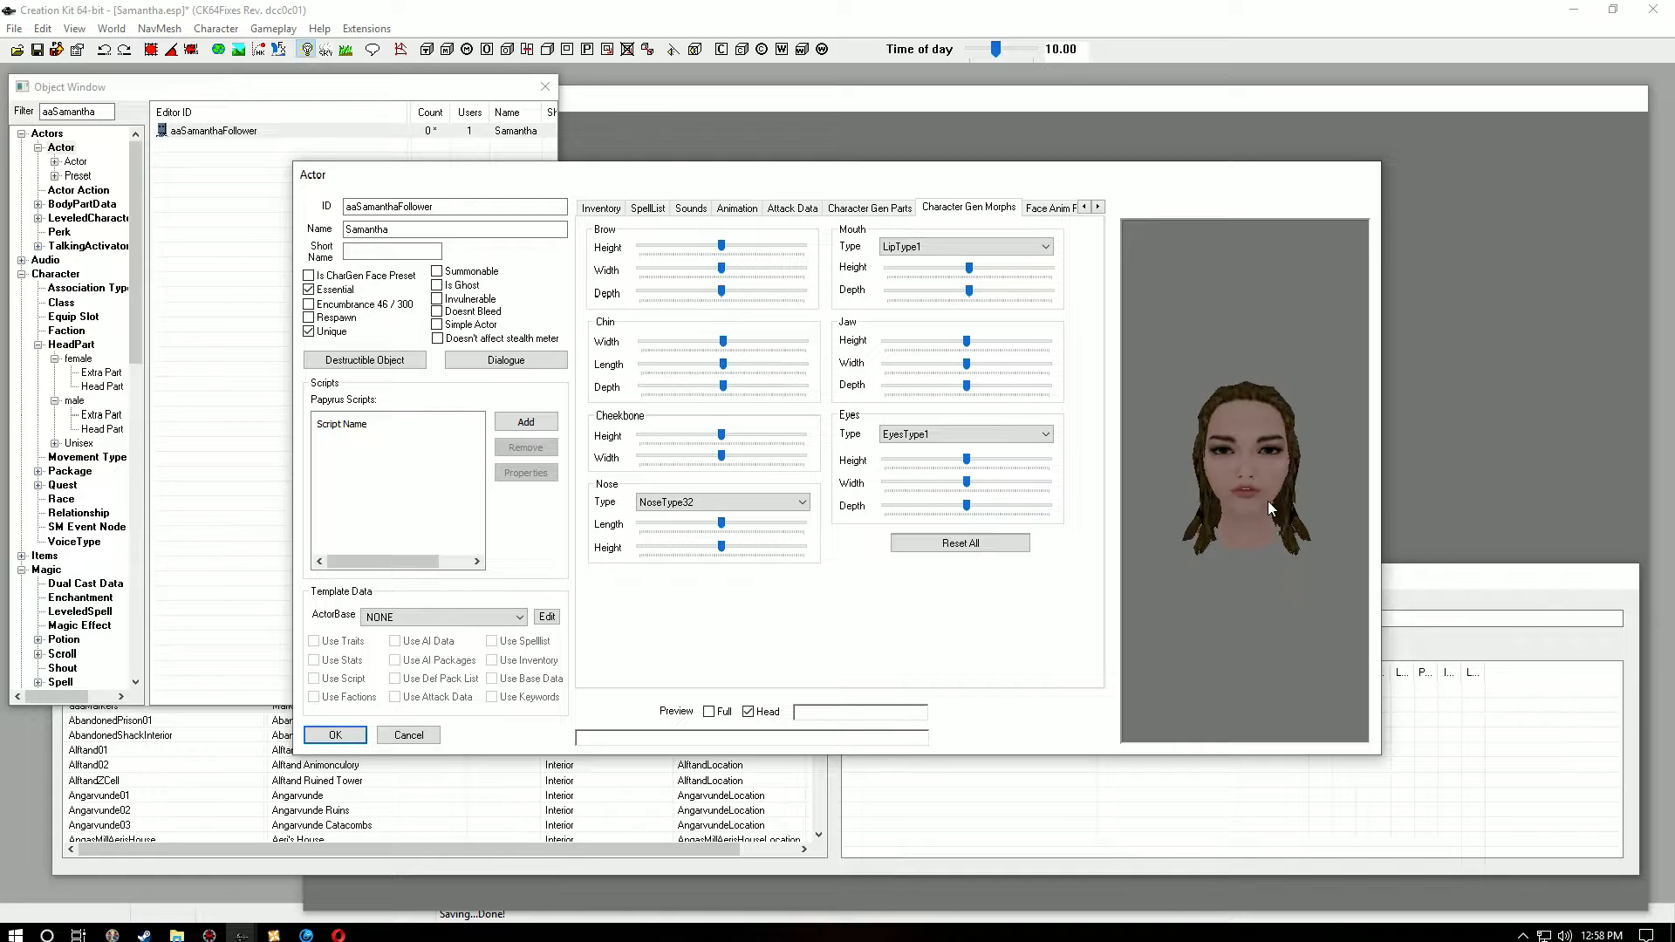
pyautogui.click(889, 210)
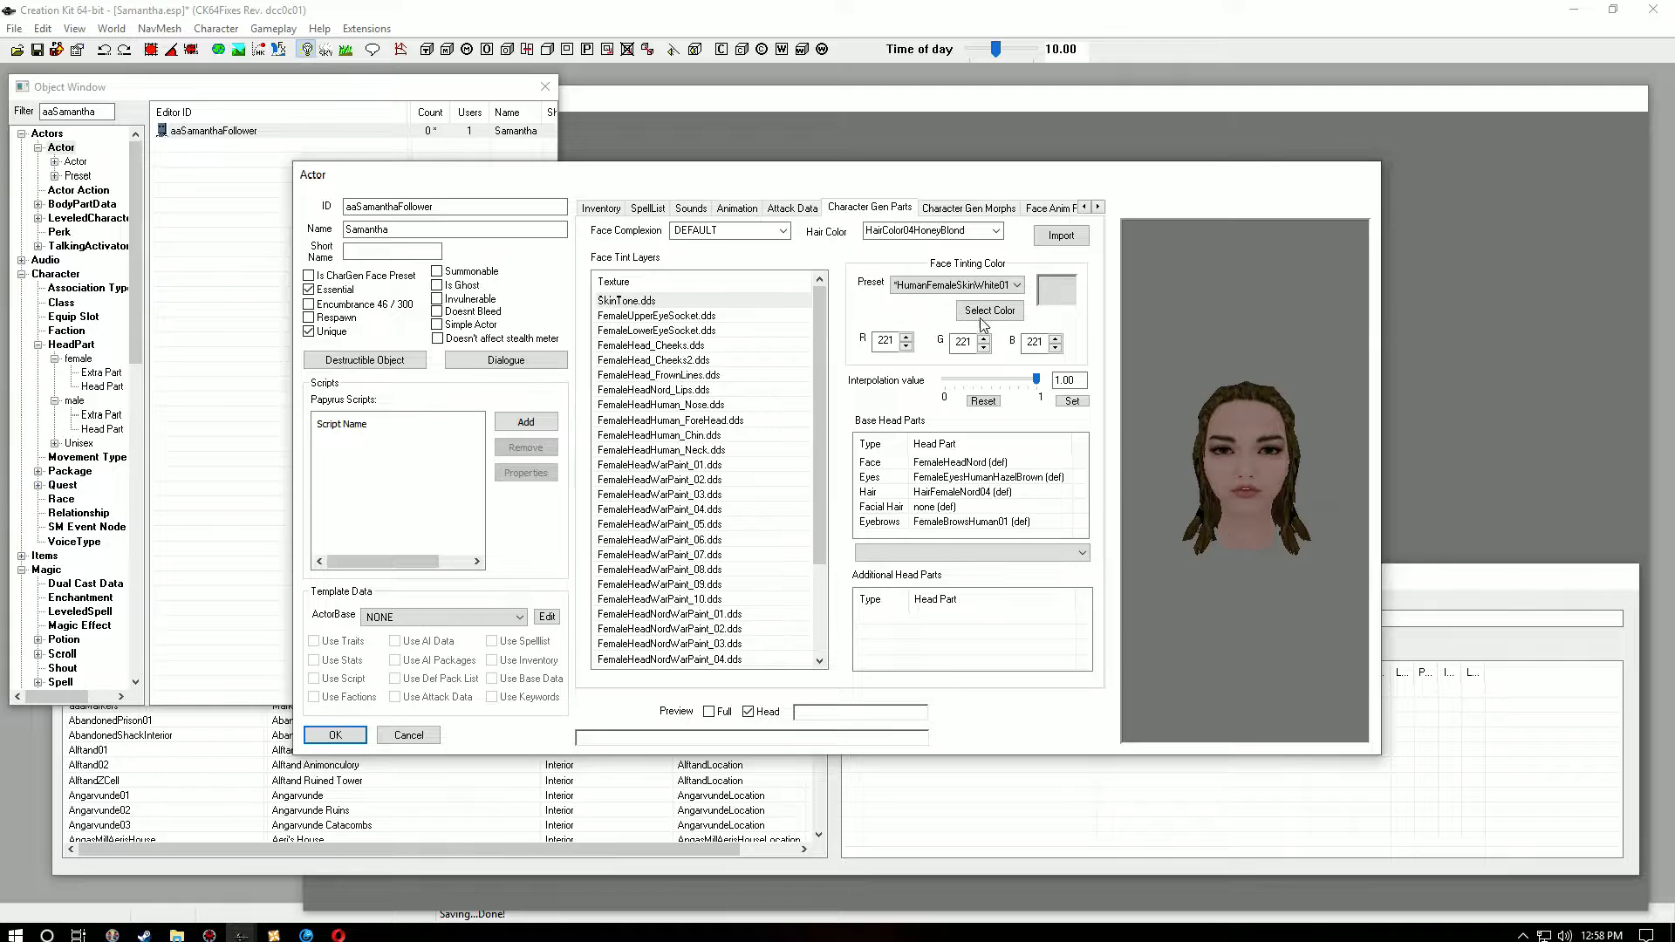
pyautogui.click(975, 494)
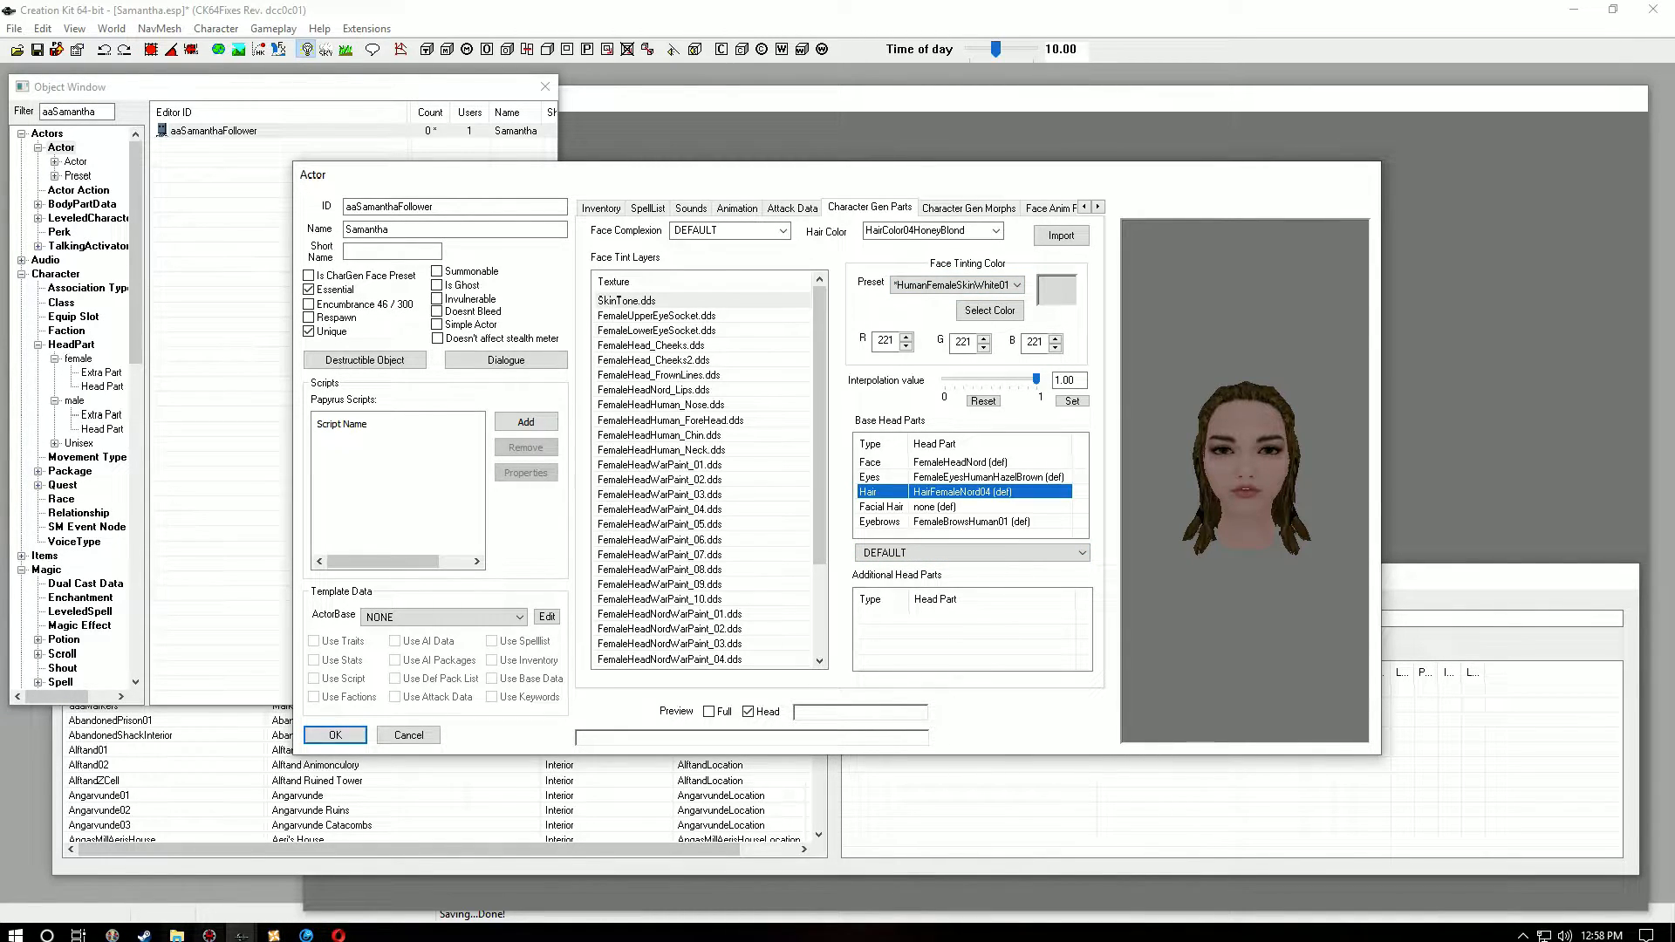
# Step: Switch to File Explorer and examine the hair meshes in Samantha v0.0.1\Data\meshes\actors\character\Samantha\Hair
pyautogui.moveTo(176, 934)
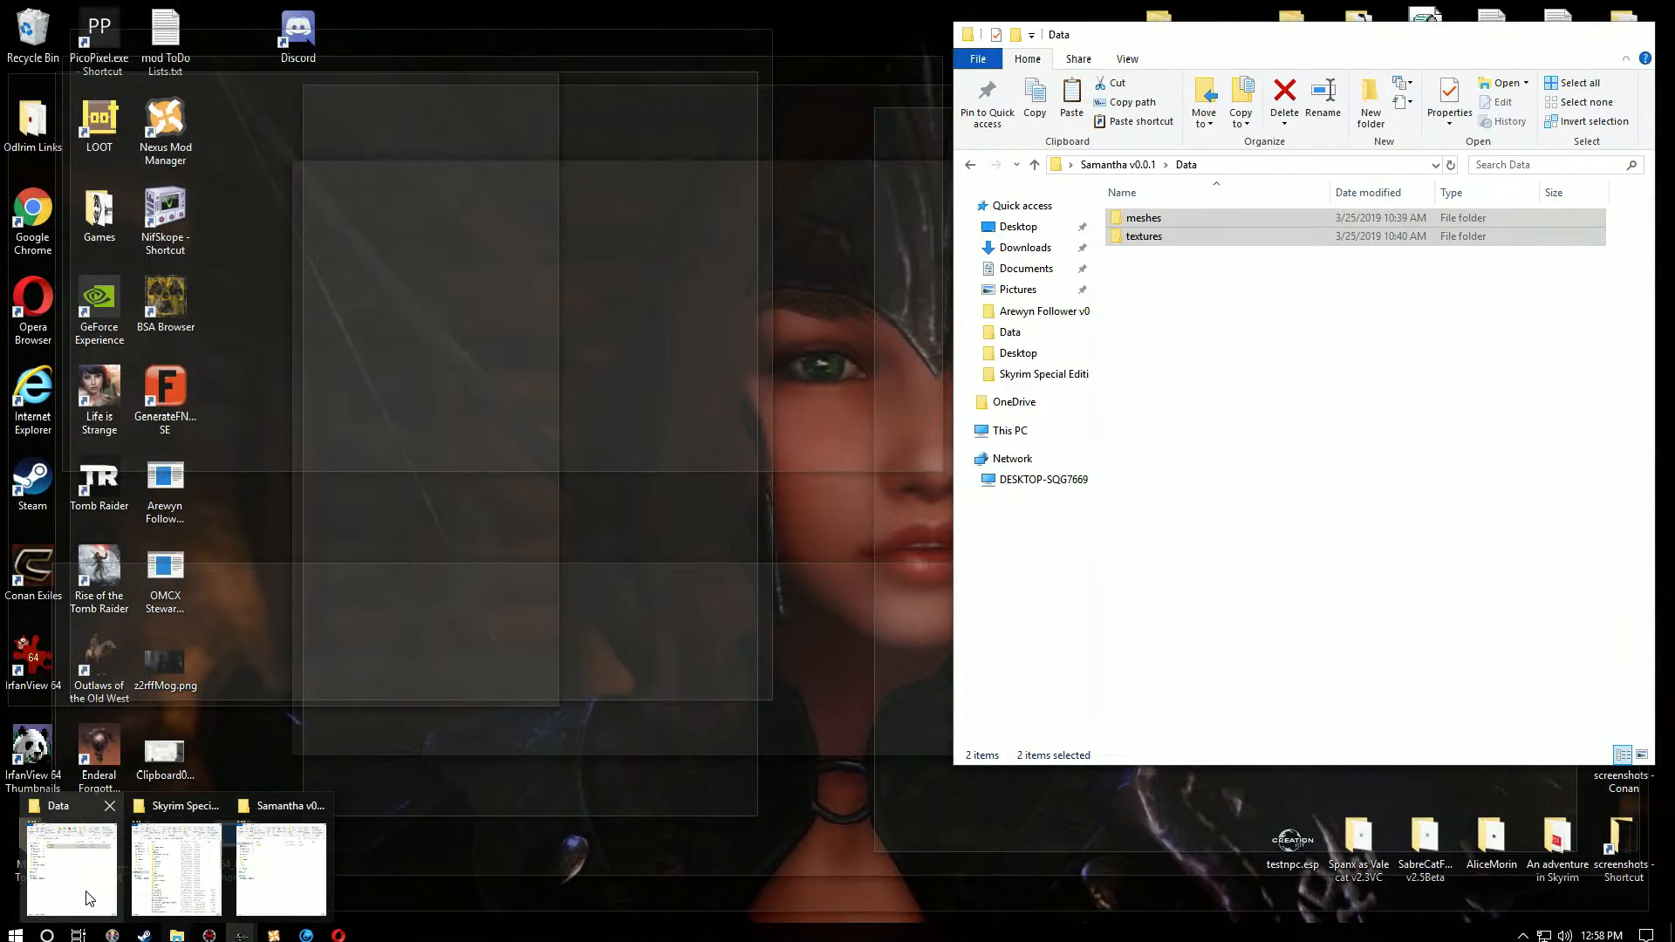
pyautogui.click(86, 899)
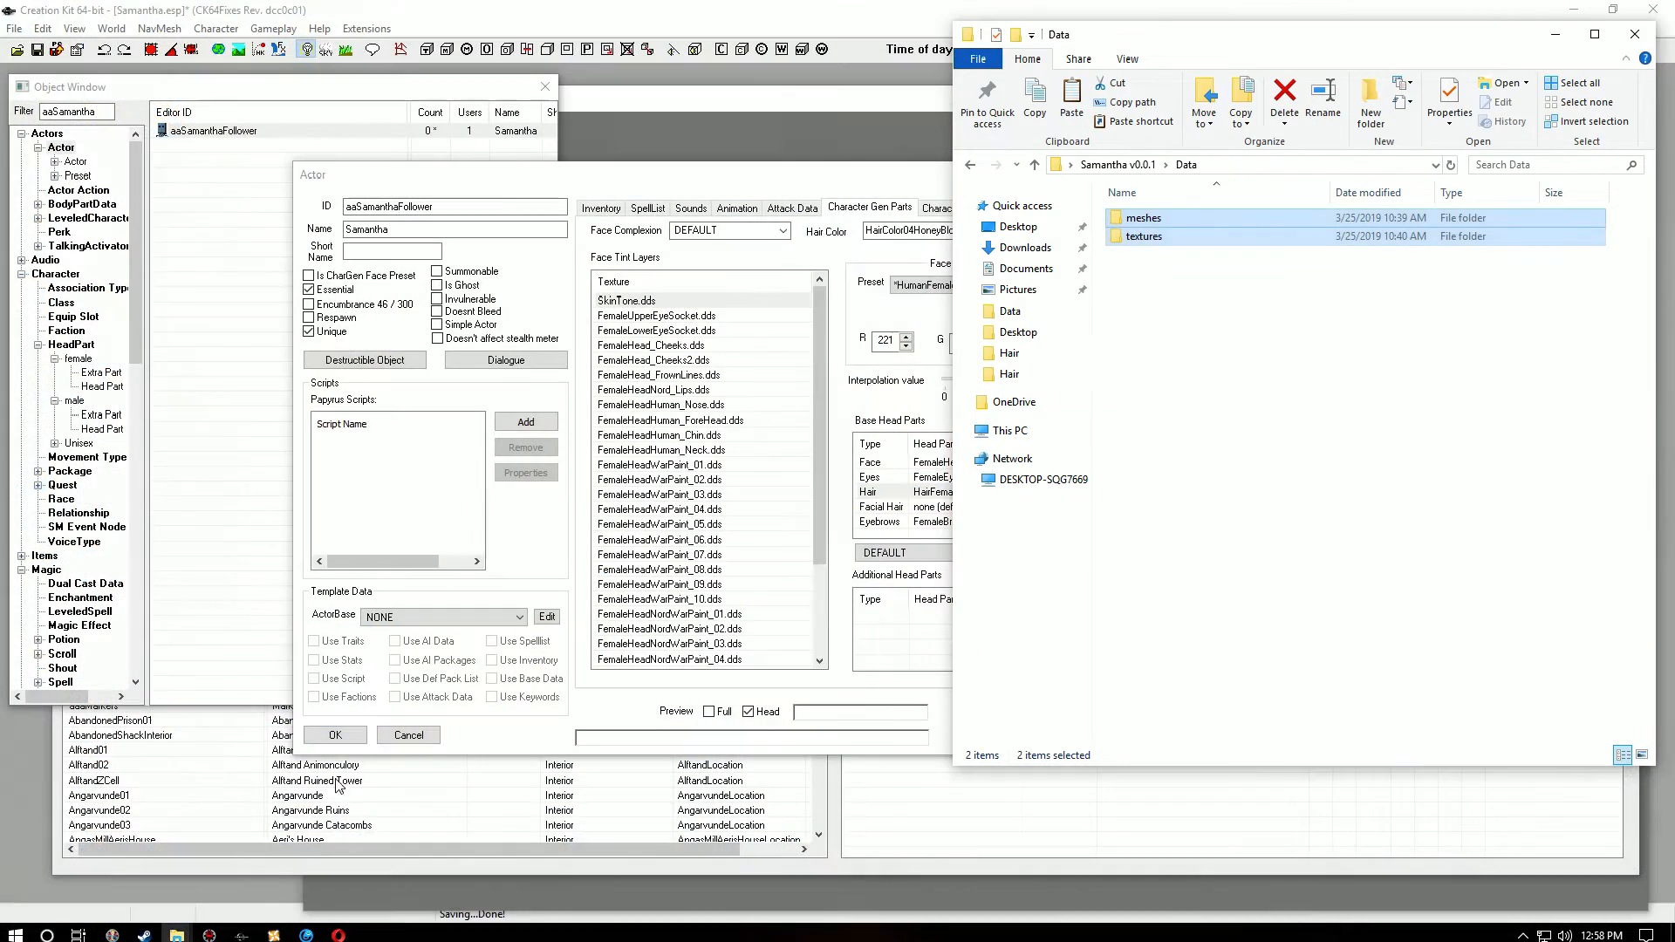
pyautogui.click(1036, 165)
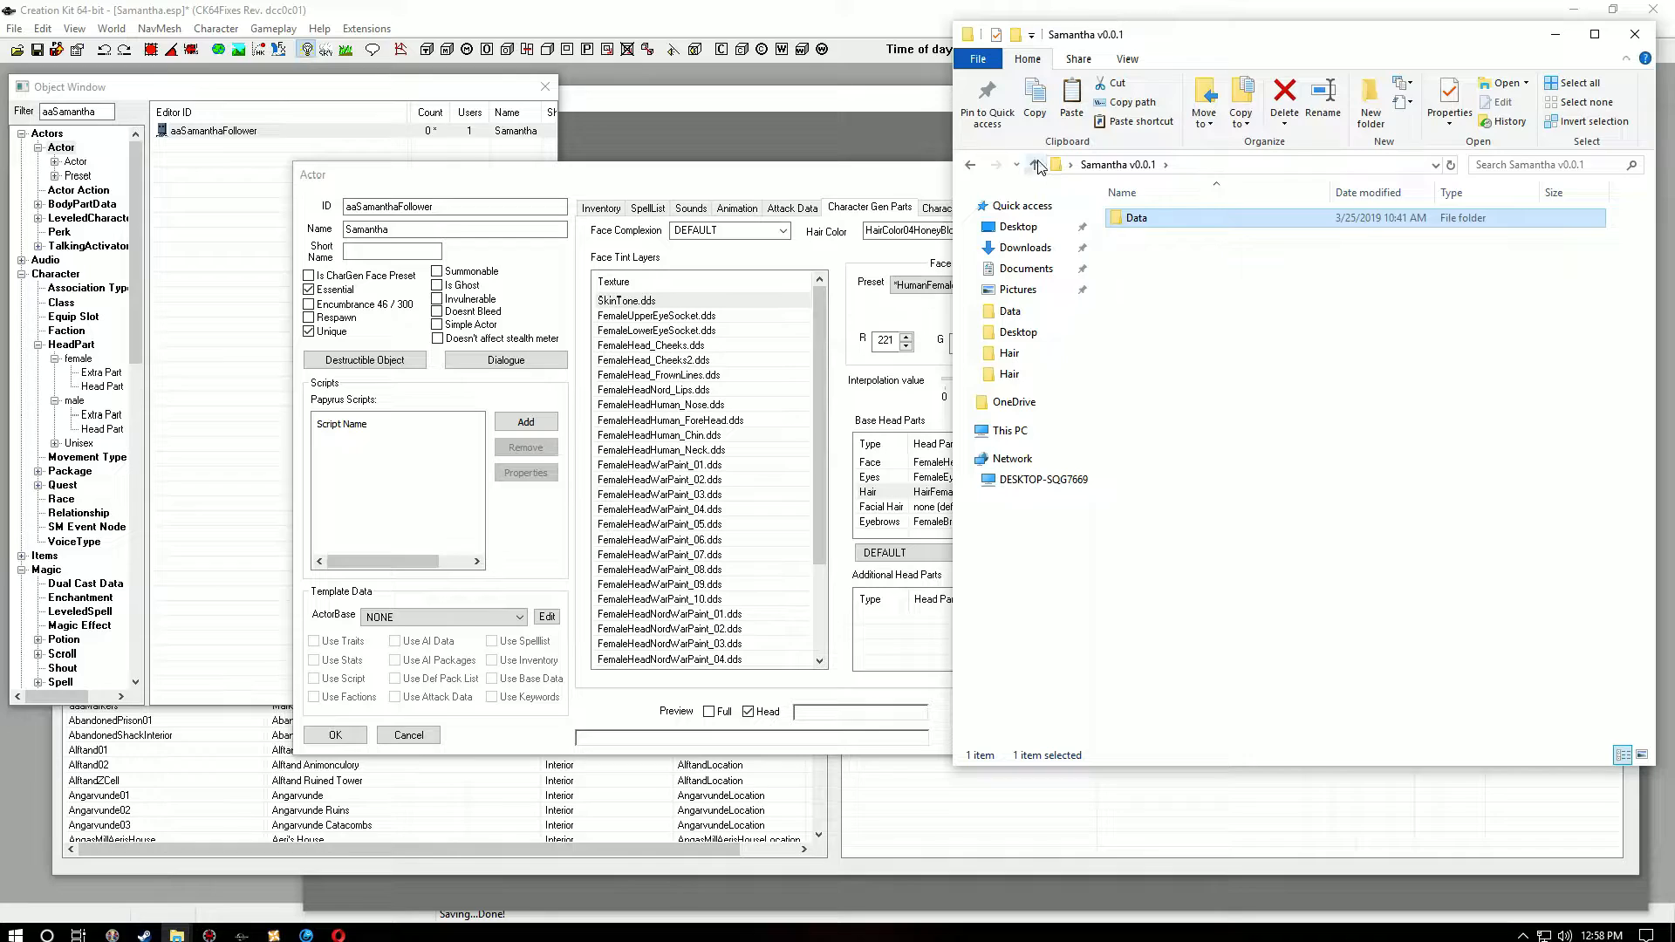
pyautogui.click(1036, 165)
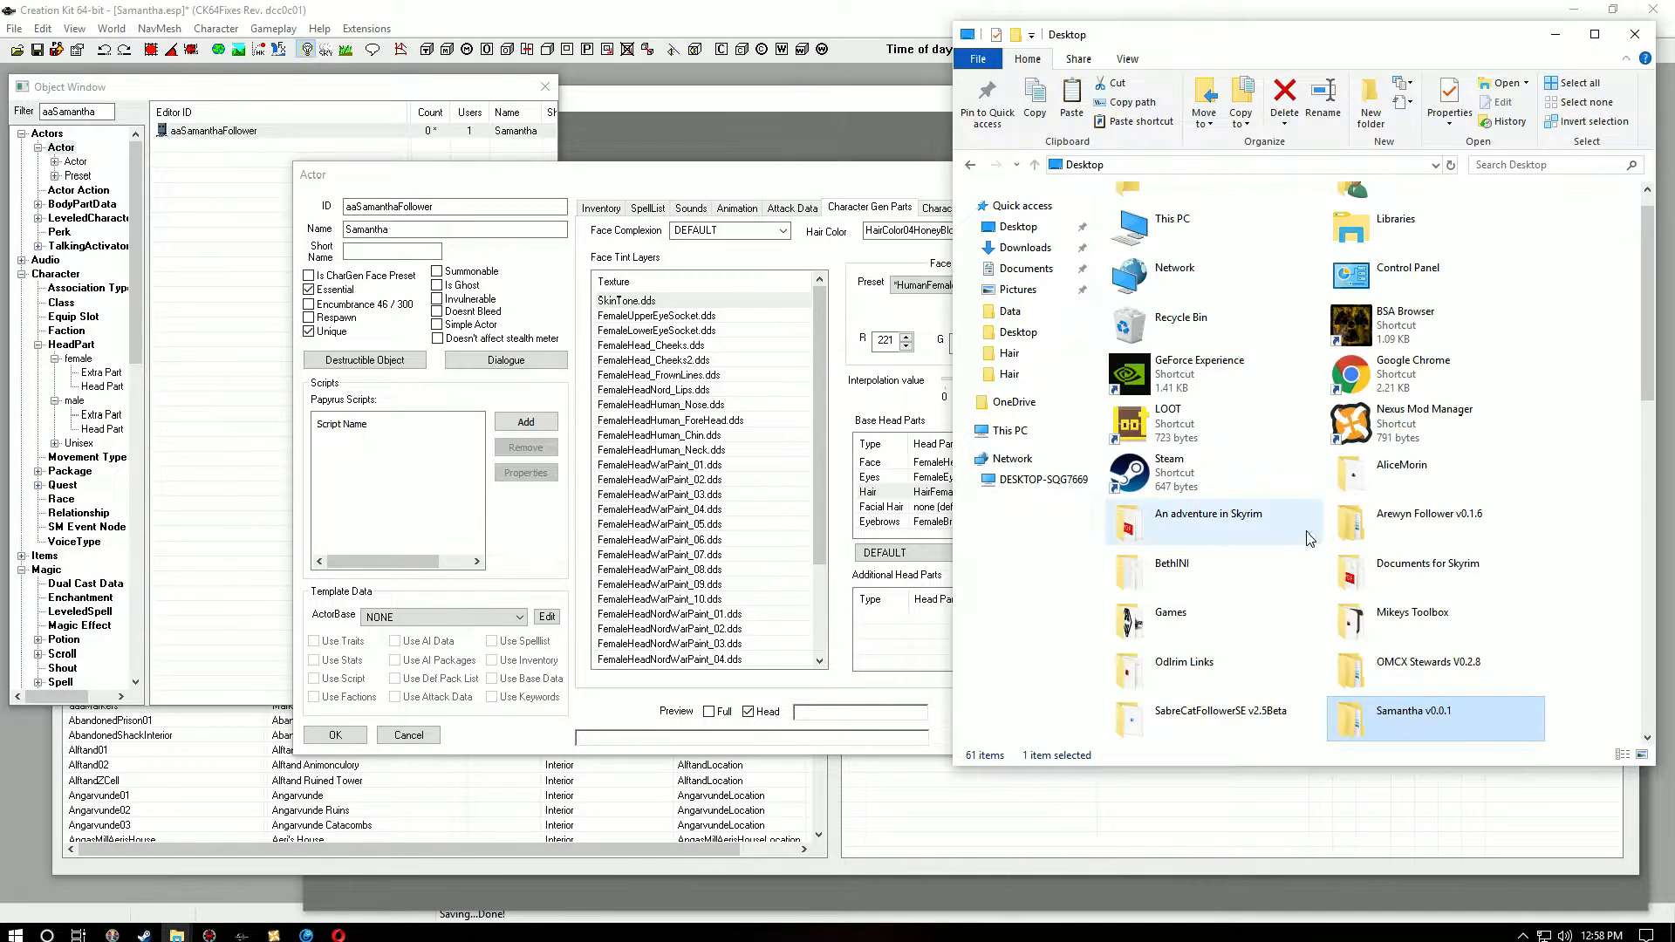
pyautogui.doubleClick(1439, 714)
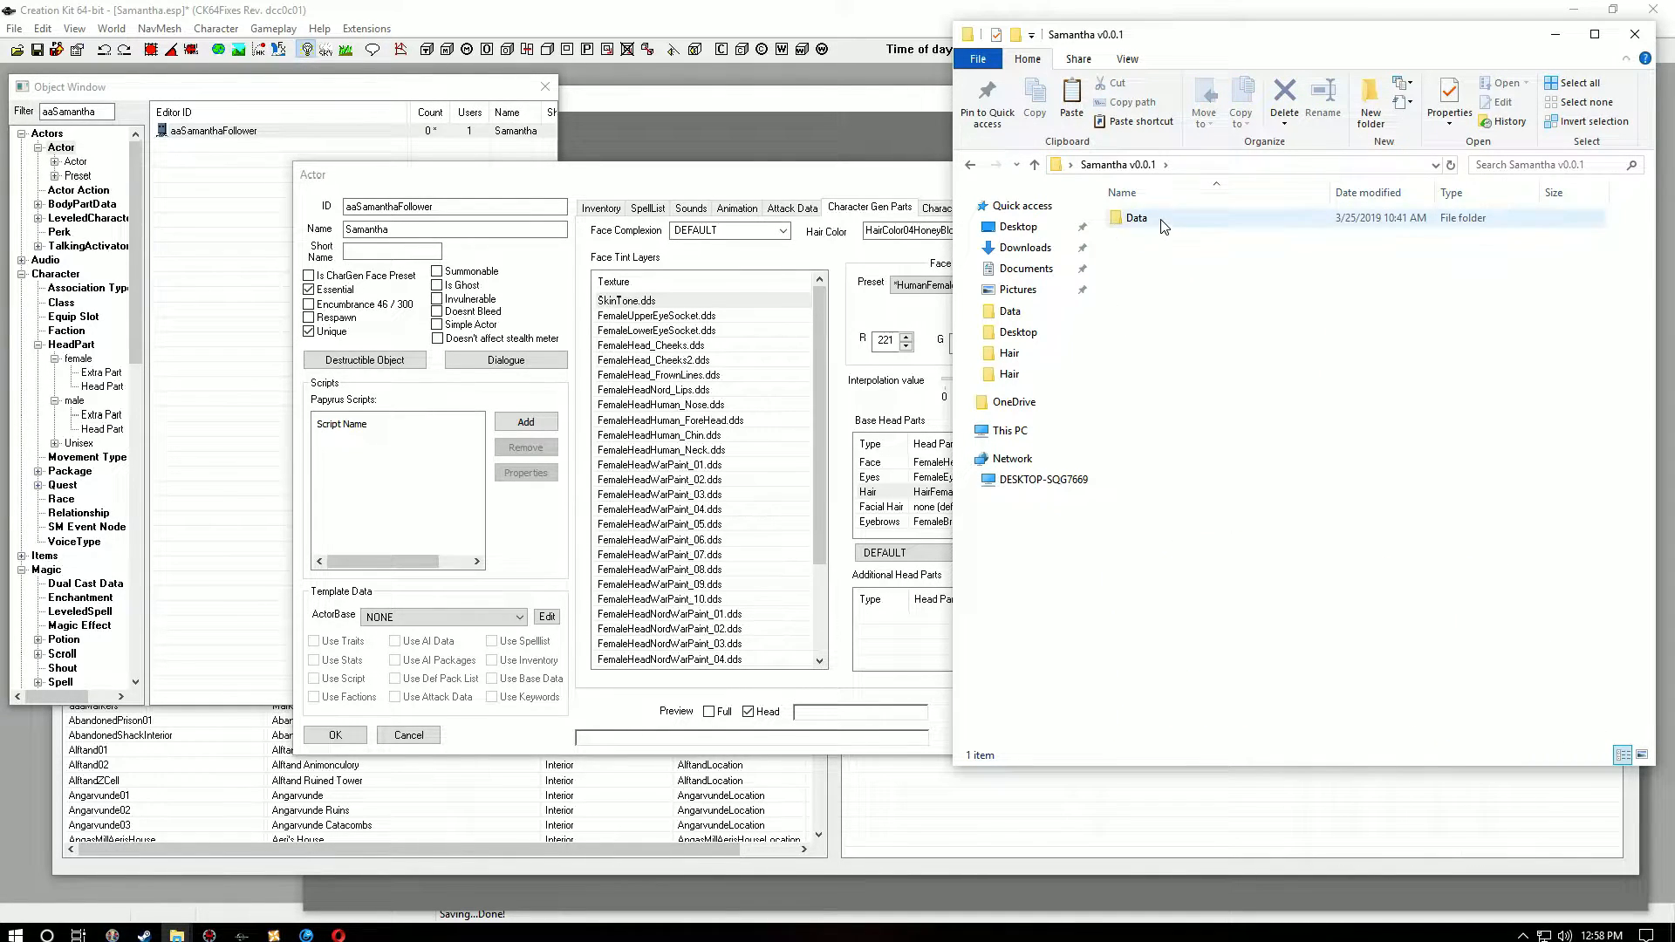
pyautogui.doubleClick(1136, 219)
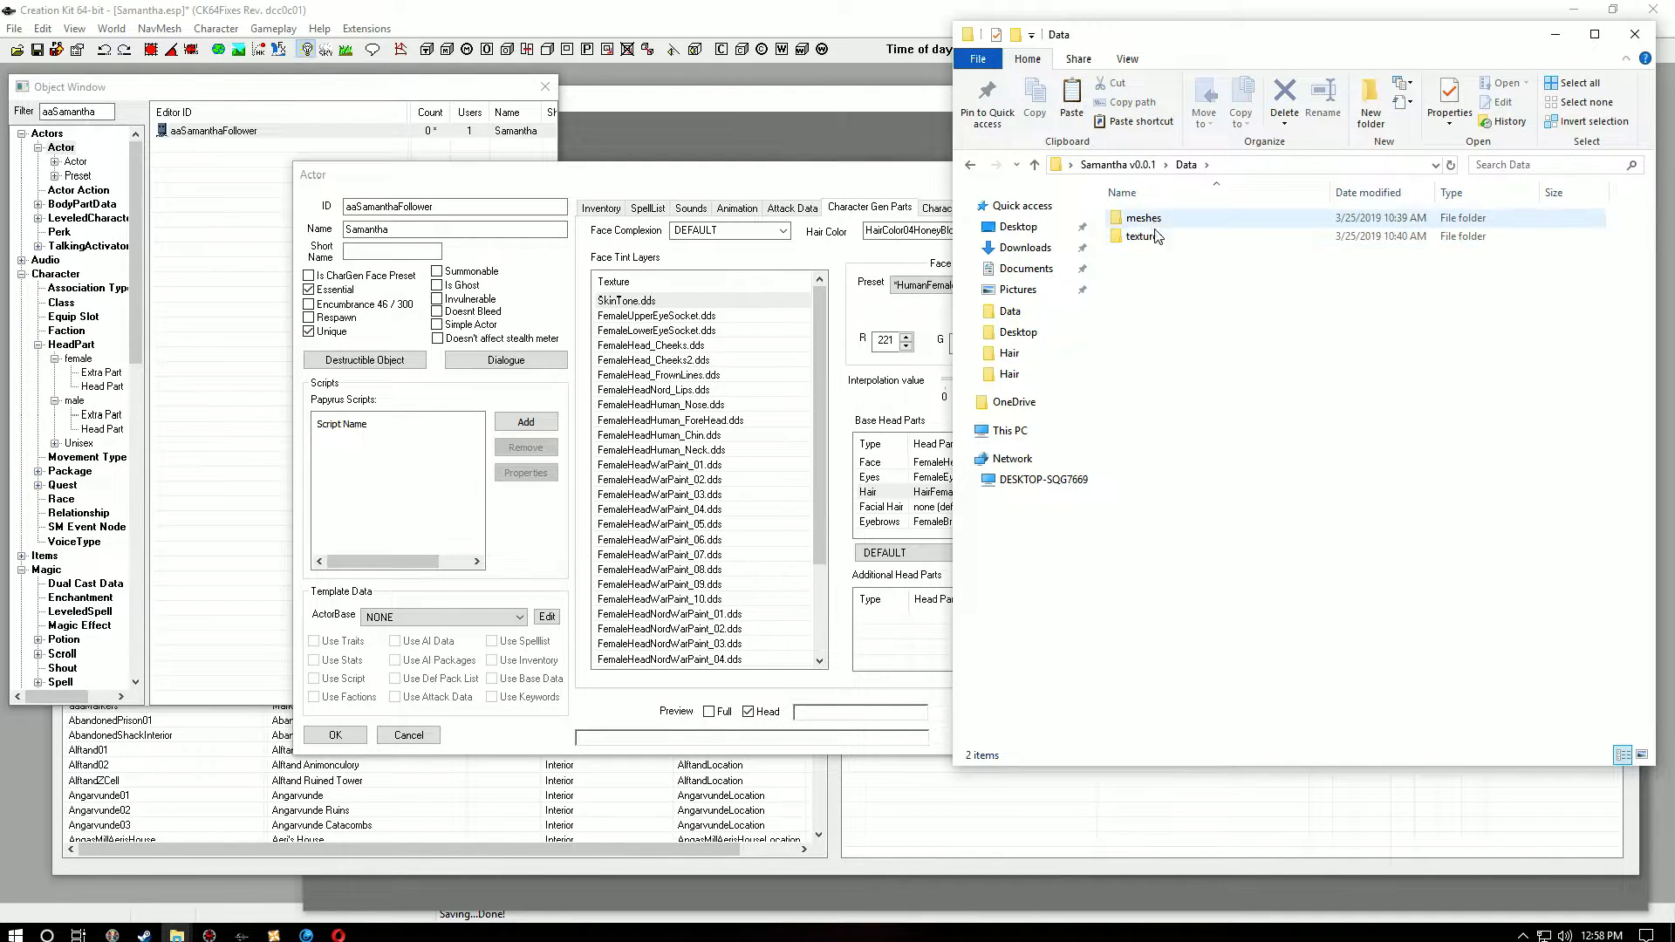
pyautogui.doubleClick(1138, 218)
pyautogui.doubleClick(1143, 219)
pyautogui.doubleClick(1148, 220)
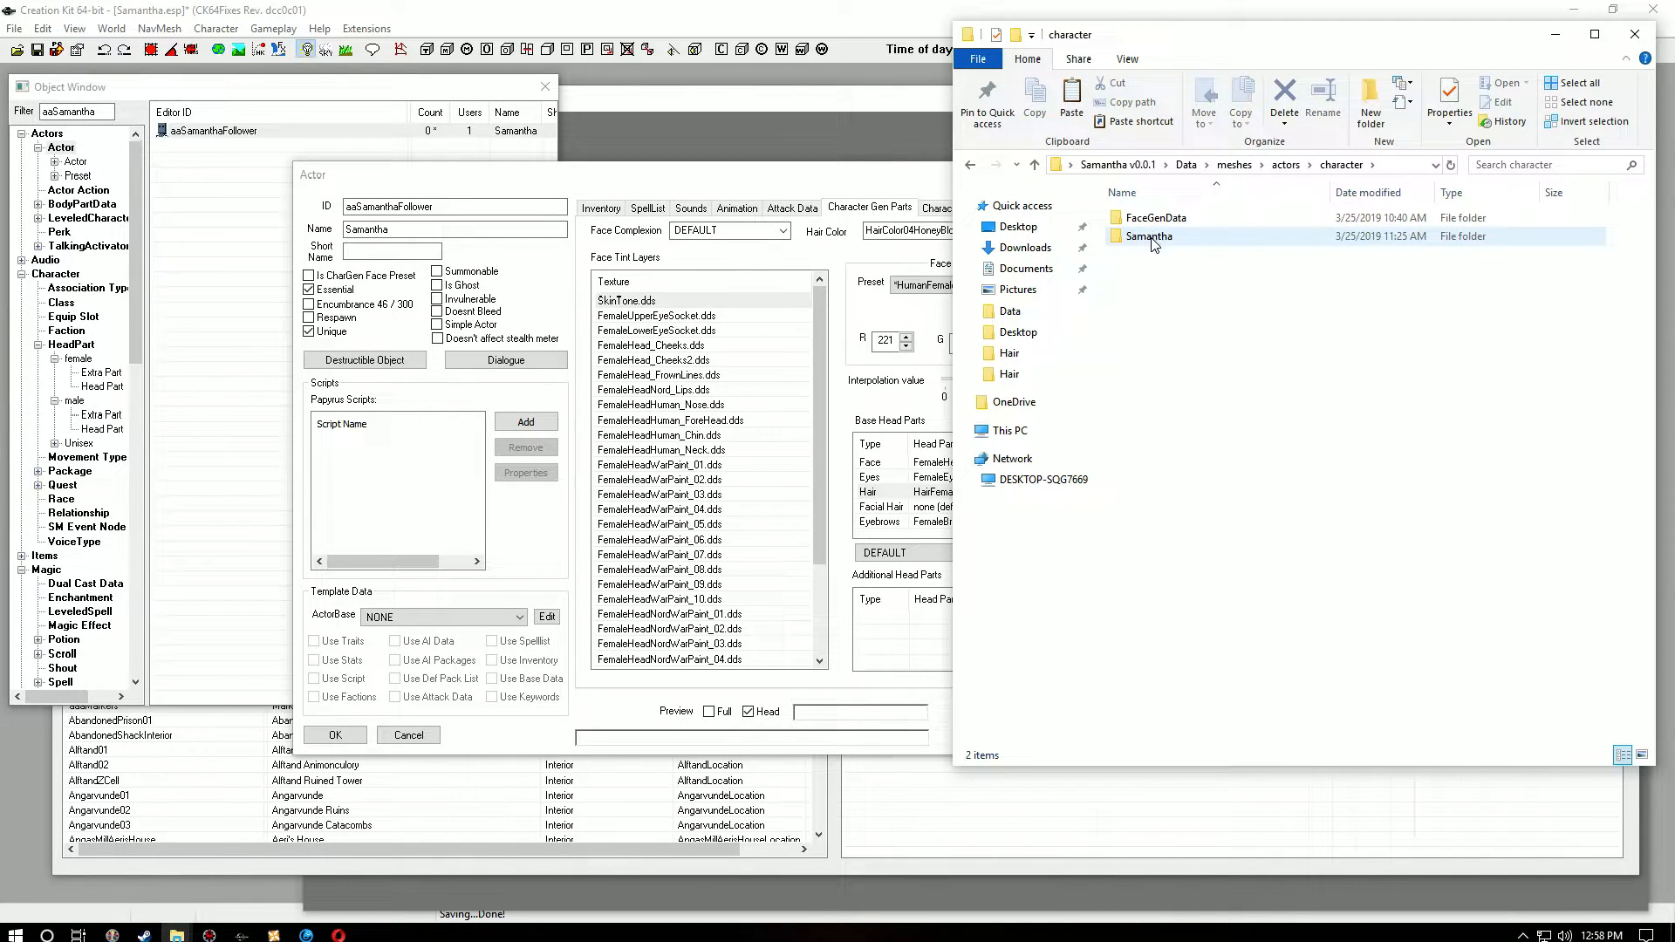
pyautogui.doubleClick(1152, 241)
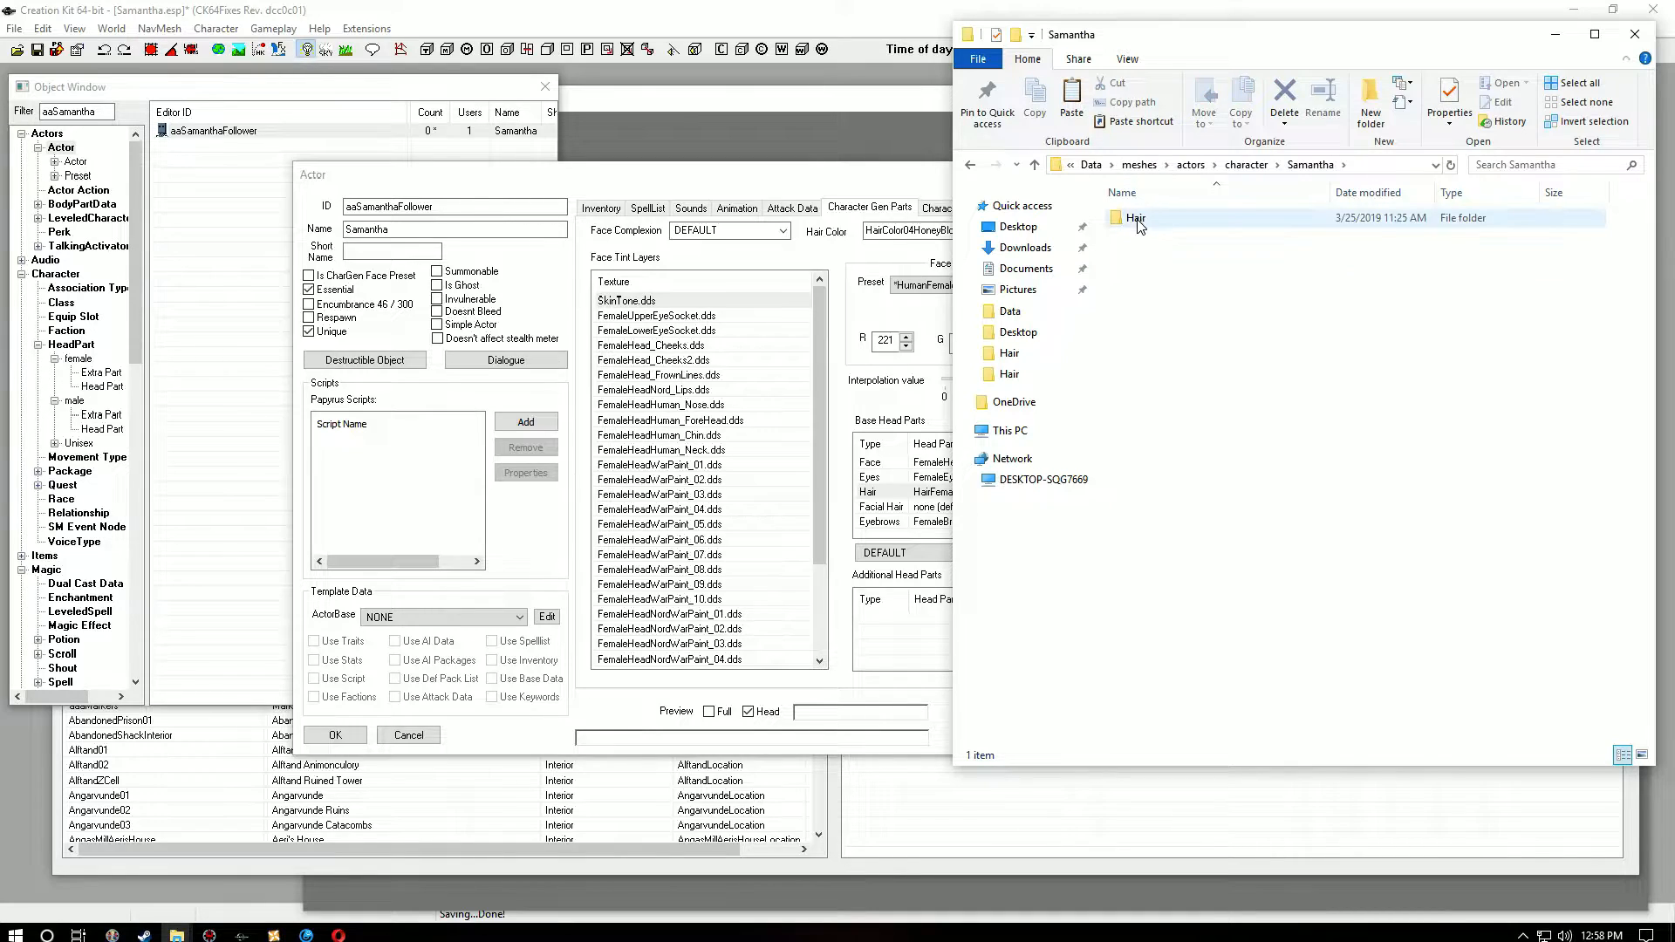
pyautogui.doubleClick(1137, 220)
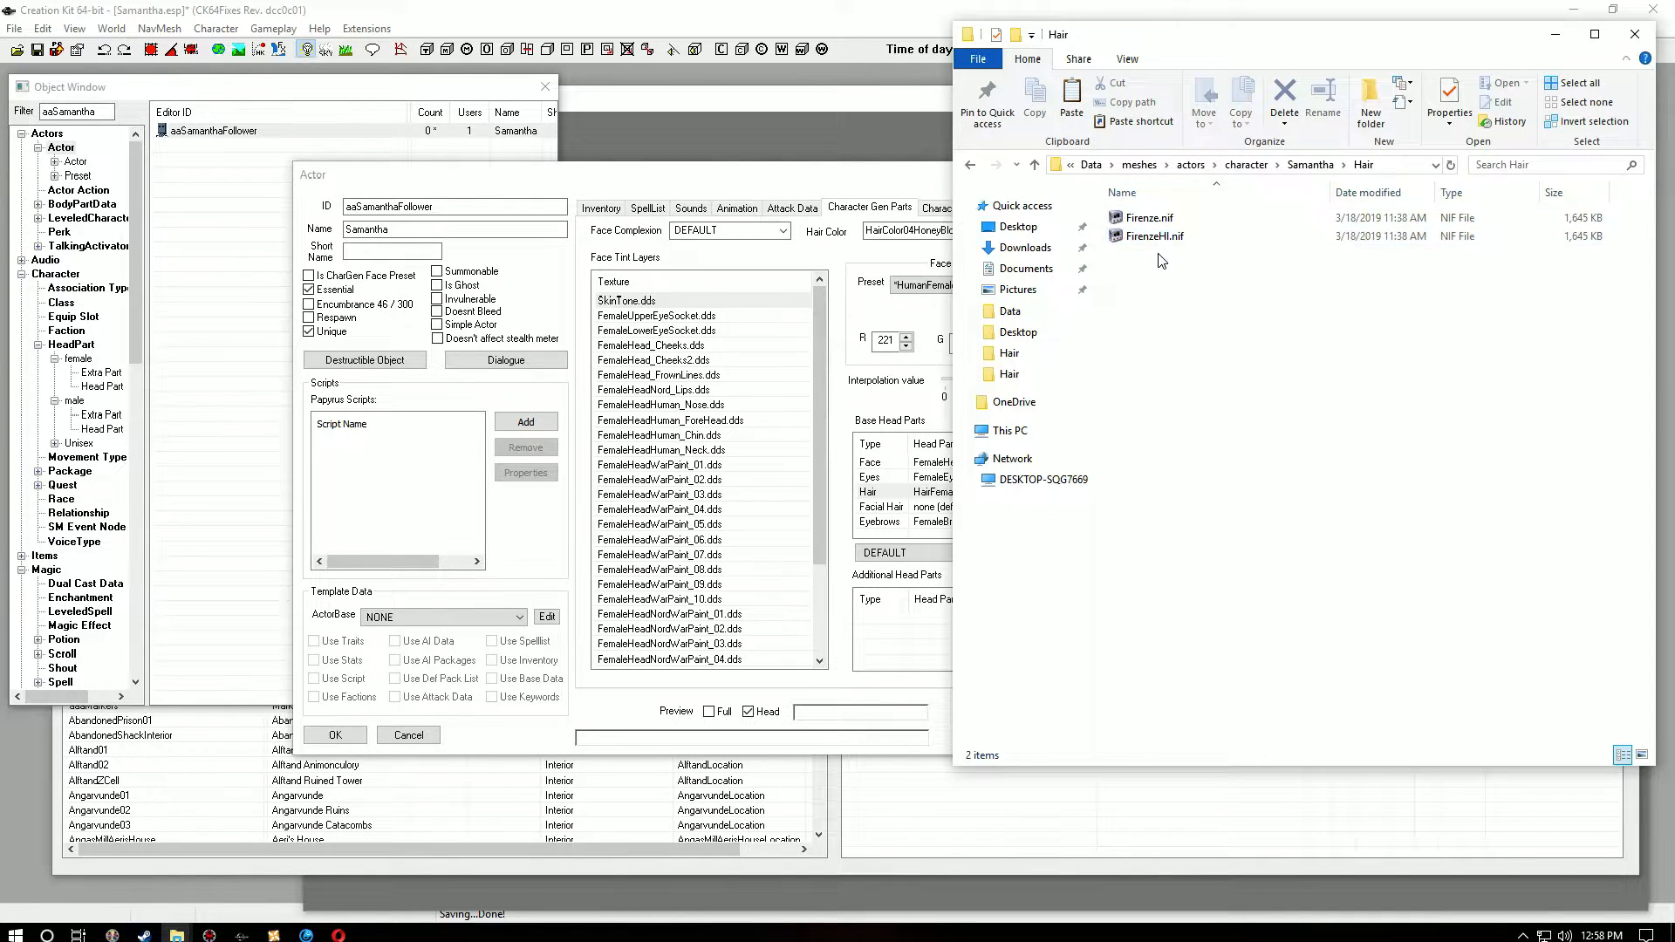
# Step: Examine the hair textures in Samantha v0.0.1\Data\textures\actors\character\Samantha\Hair
pyautogui.click(1035, 165)
pyautogui.click(1034, 165)
pyautogui.click(1034, 165)
pyautogui.click(1035, 164)
pyautogui.click(1034, 165)
pyautogui.click(1134, 237)
pyautogui.doubleClick(1134, 236)
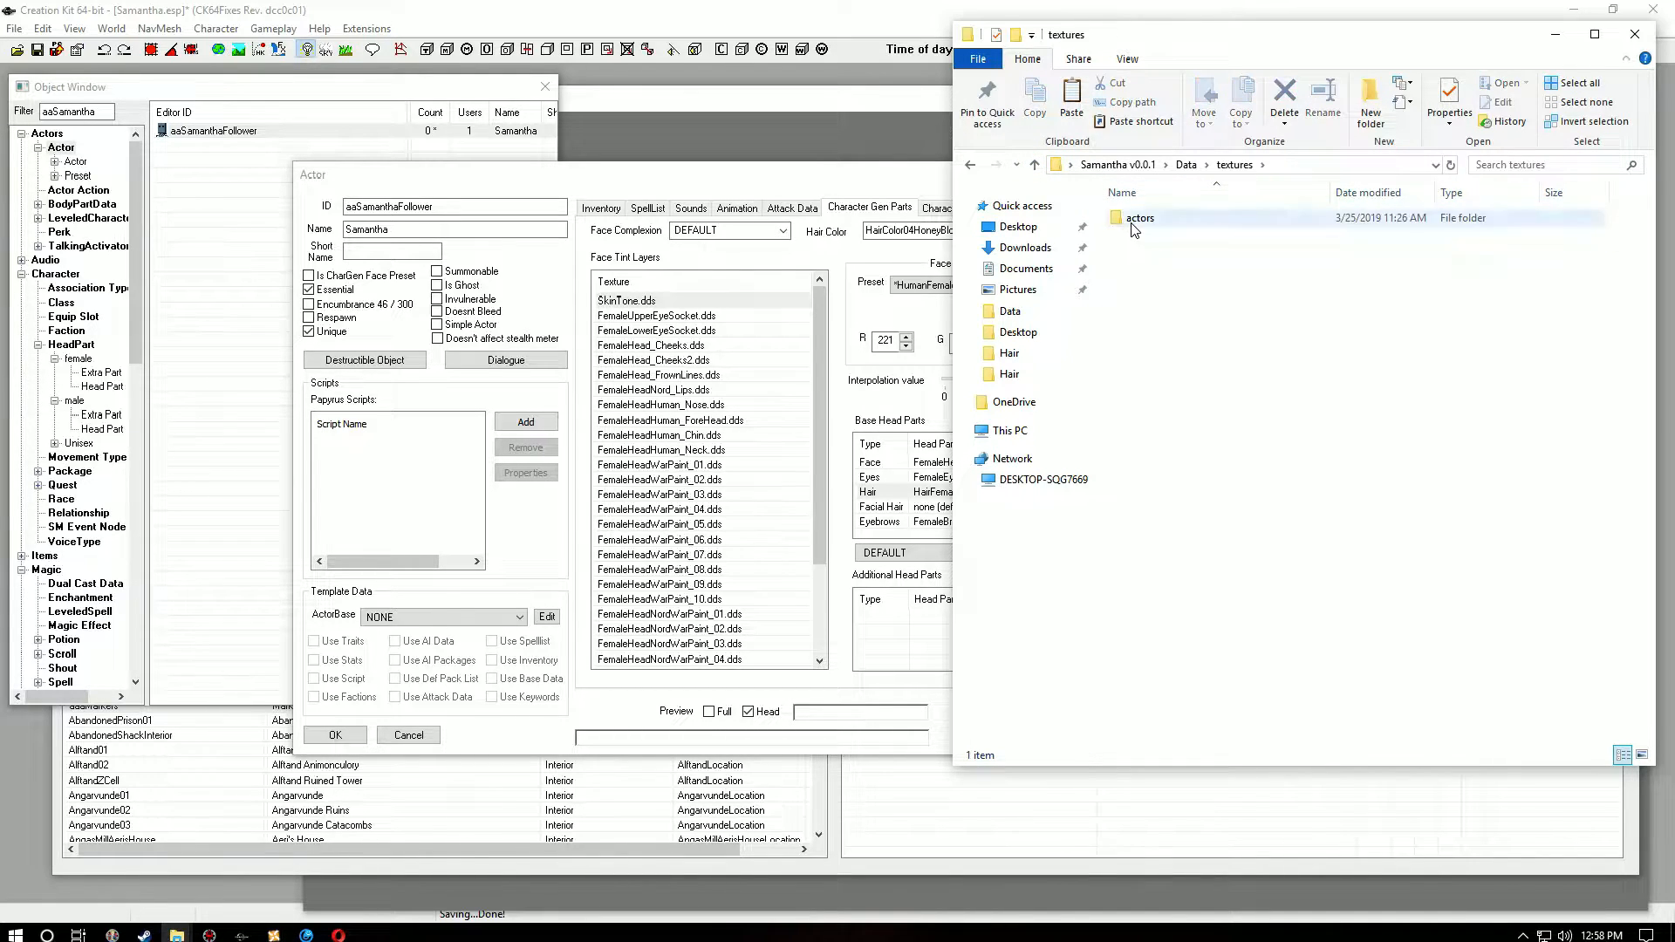
pyautogui.doubleClick(1132, 218)
pyautogui.doubleClick(1135, 218)
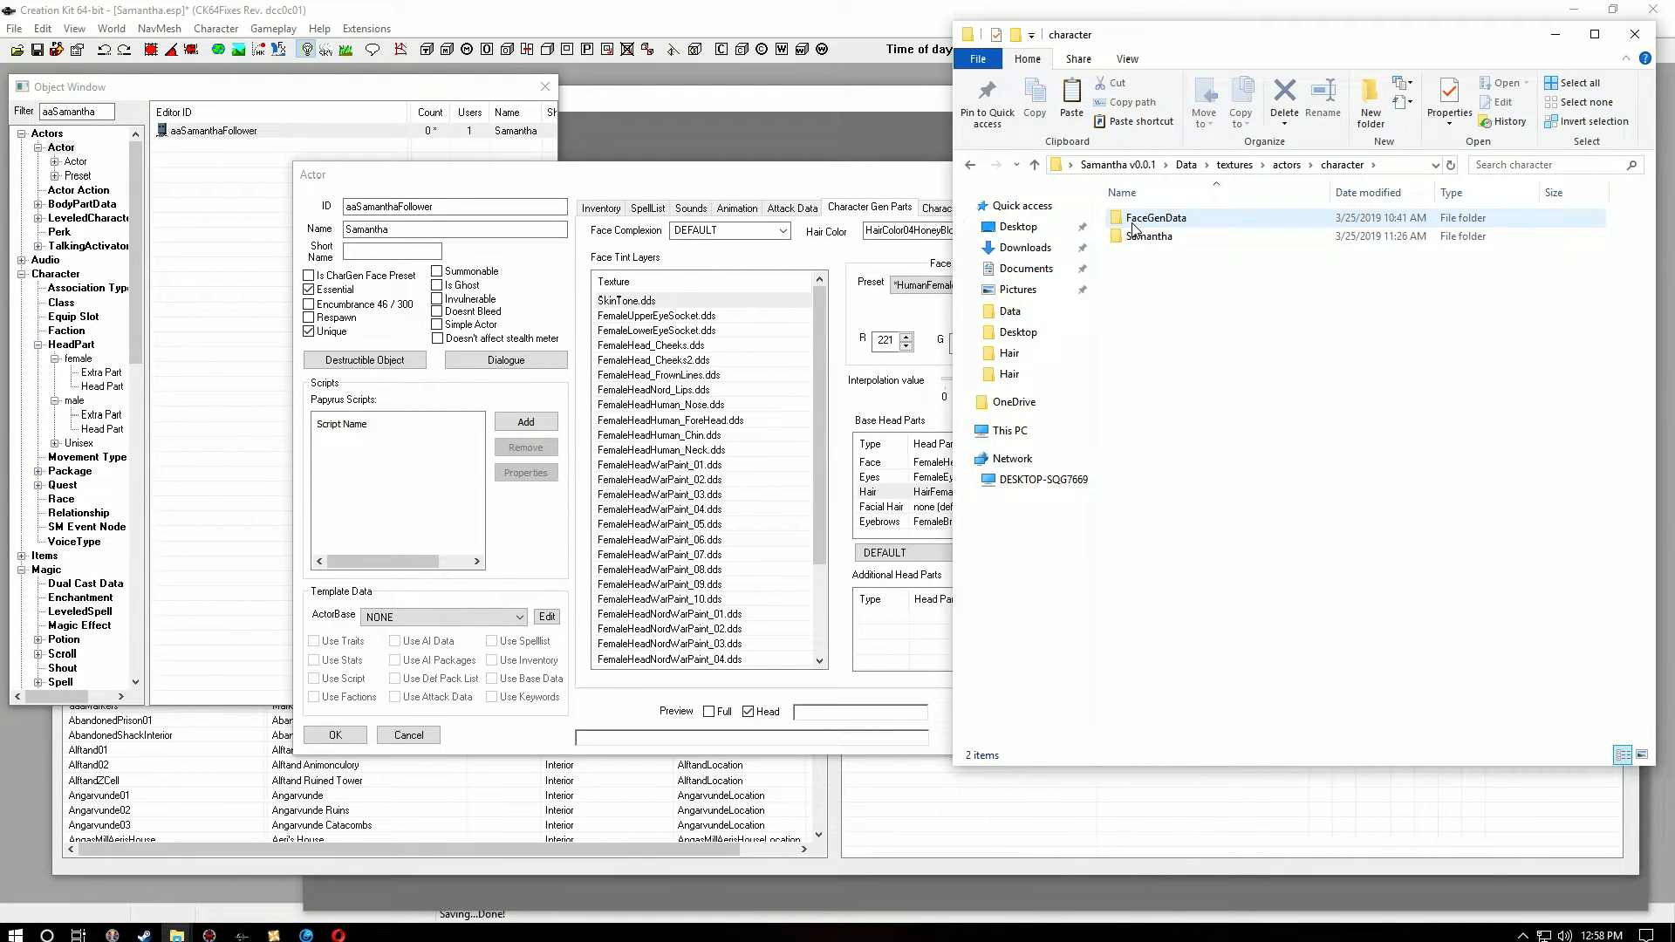
pyautogui.doubleClick(1134, 234)
pyautogui.click(1135, 220)
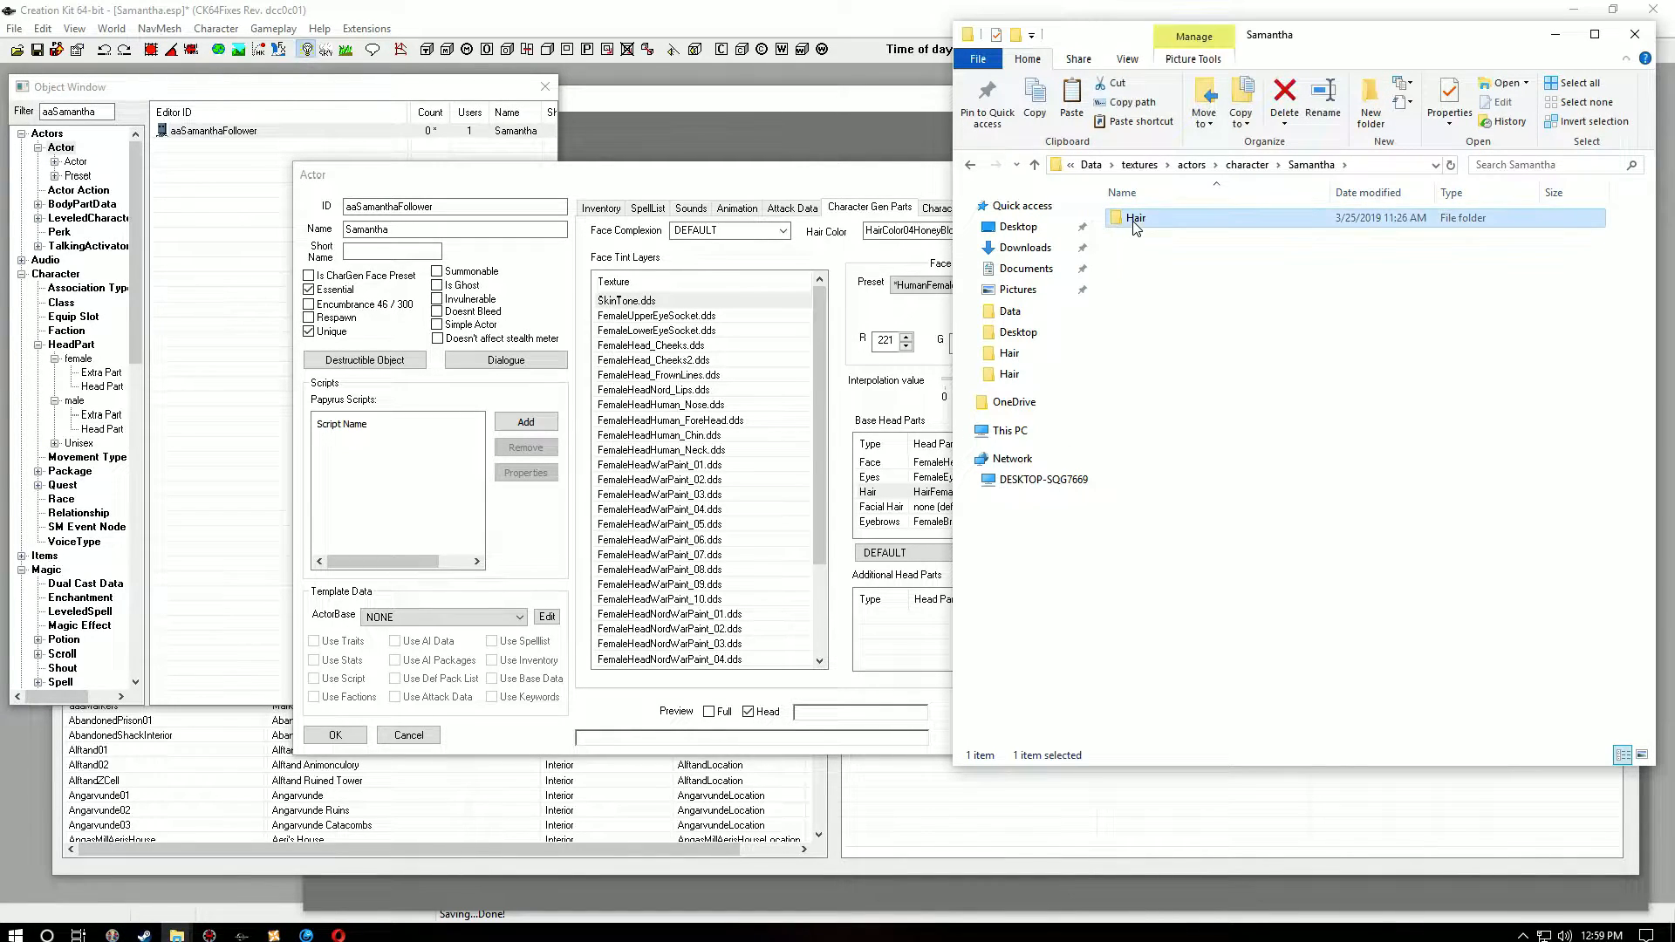
pyautogui.doubleClick(1135, 220)
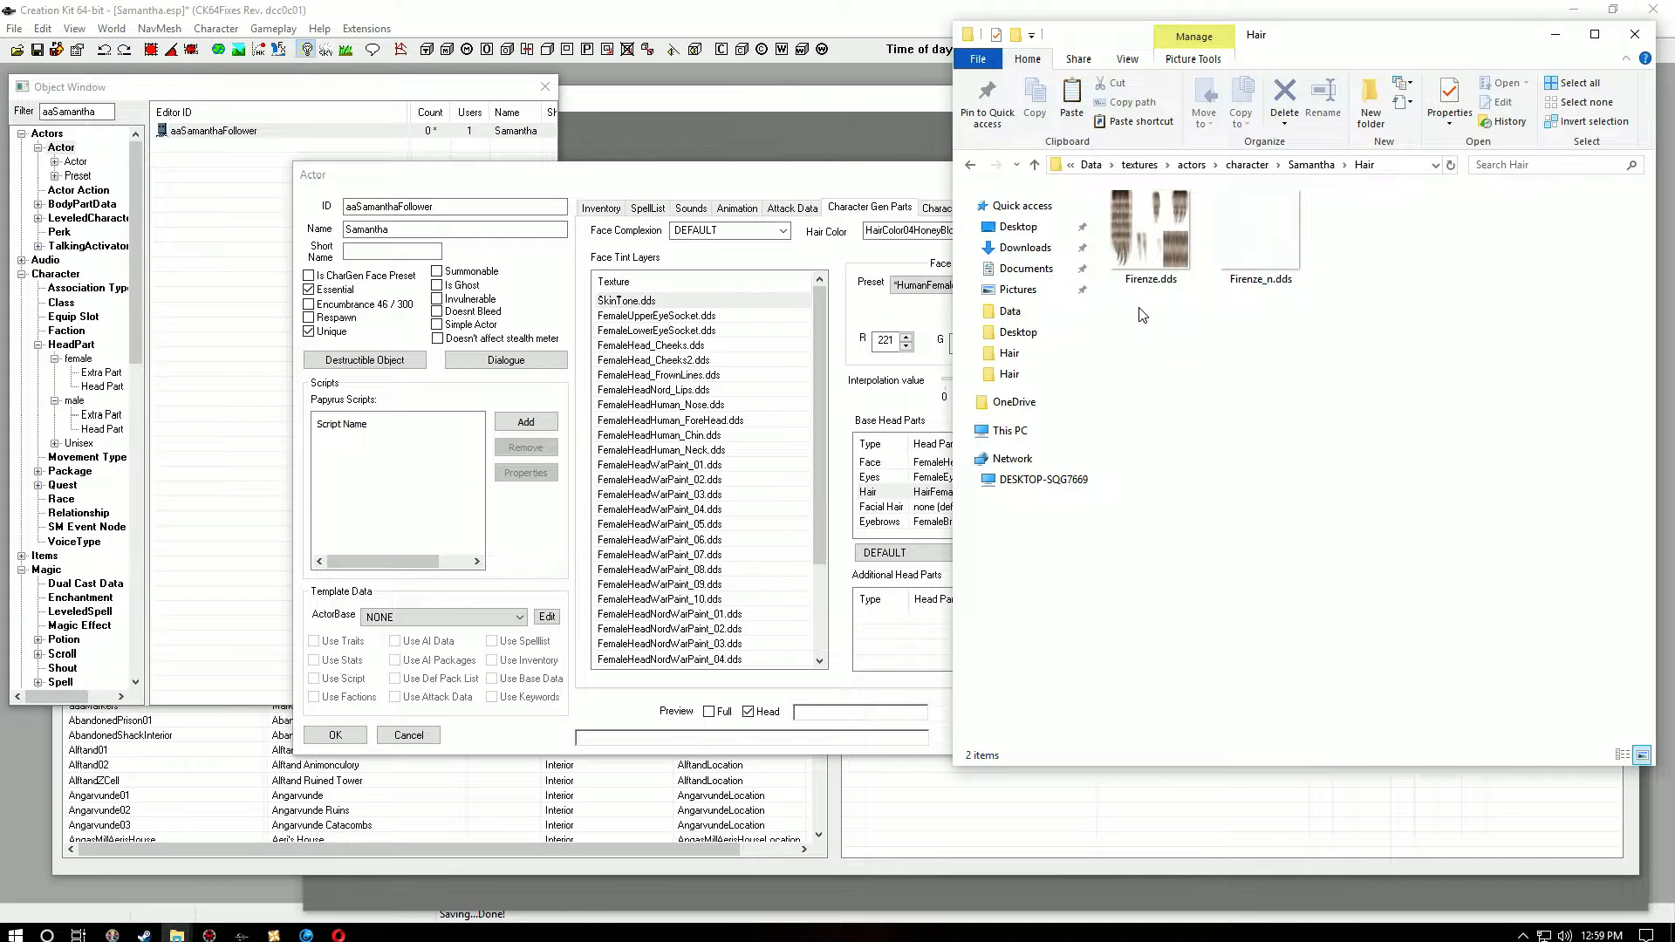
# Step: Return to the Samantha v0.0.1\Data folder and copy its meshes and textures folders
pyautogui.click(1034, 166)
pyautogui.click(1035, 166)
pyautogui.click(1034, 166)
pyautogui.click(1035, 165)
pyautogui.click(1034, 166)
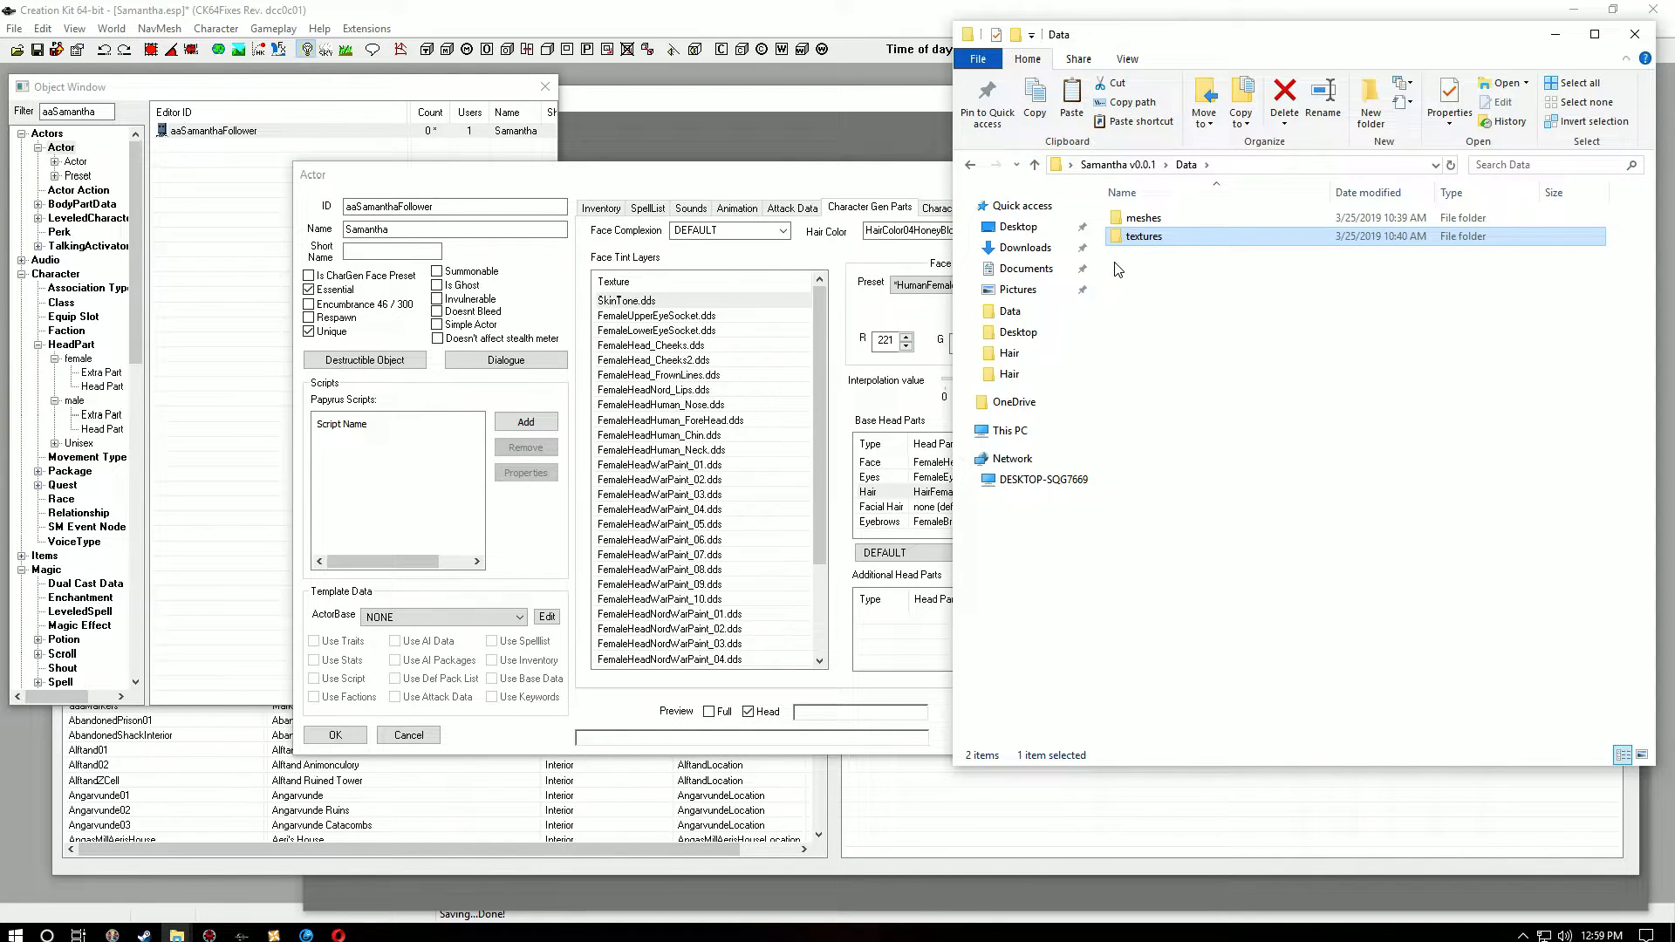
pyautogui.moveTo(1118, 270); pyautogui.dragTo(1165, 212)
pyautogui.rightClick(1169, 222)
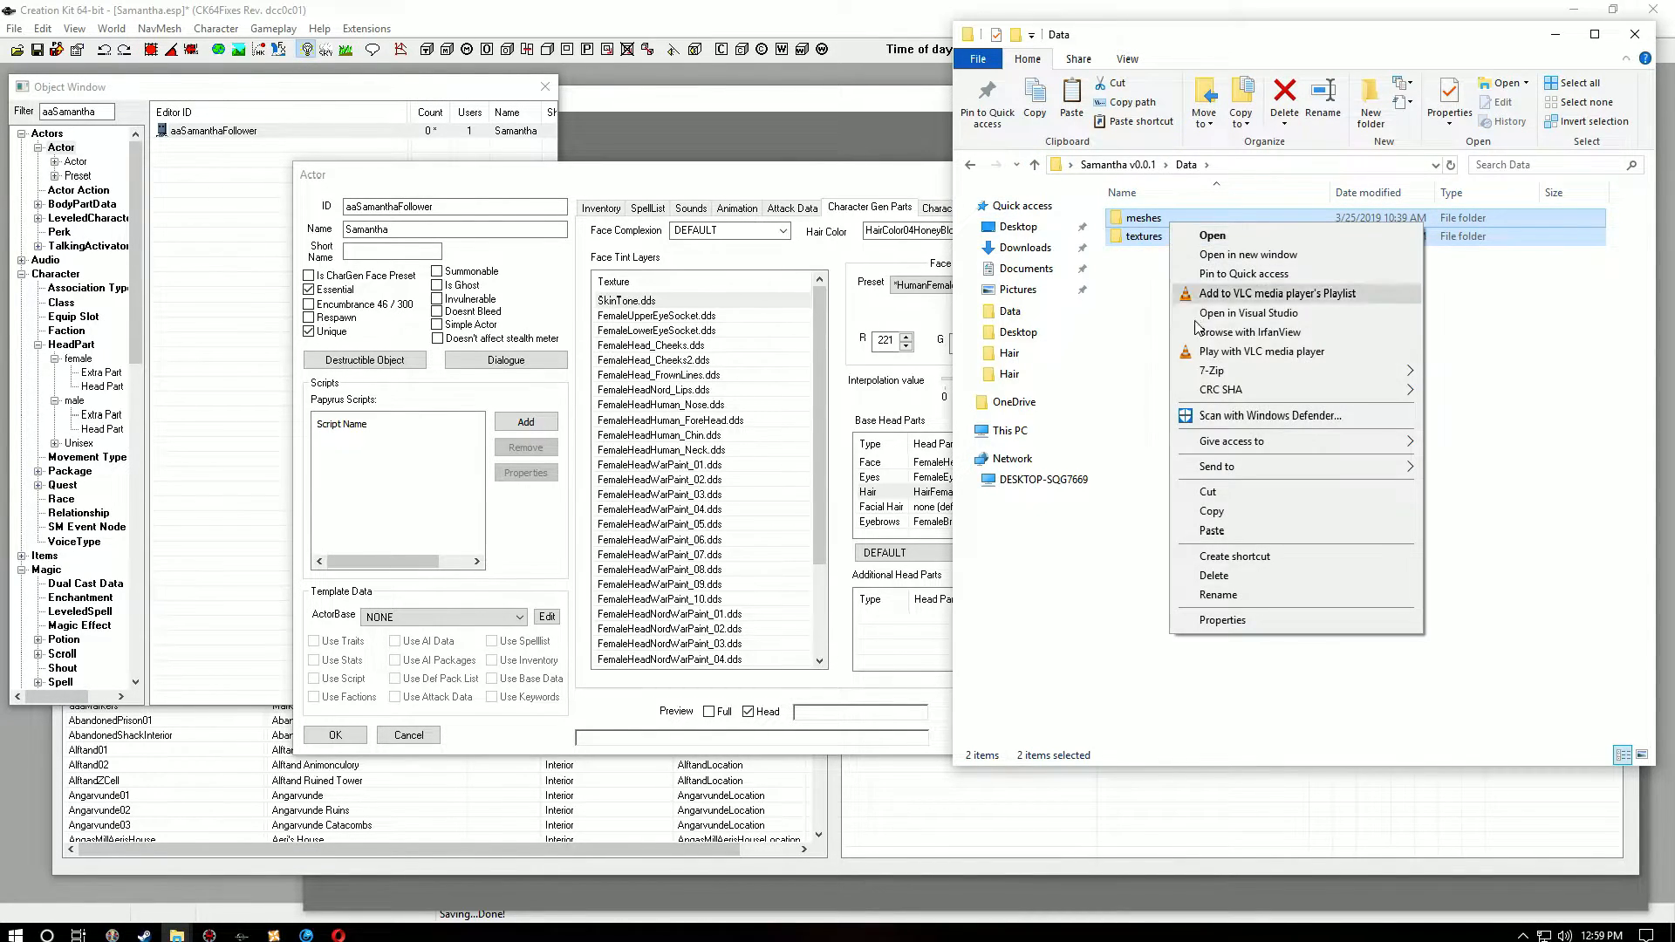
pyautogui.click(1205, 512)
# Step: Paste the copied folders into the Skyrim Special Edition\Data folder, replacing existing files, and minimize the source folder window
pyautogui.moveTo(177, 934)
pyautogui.click(176, 887)
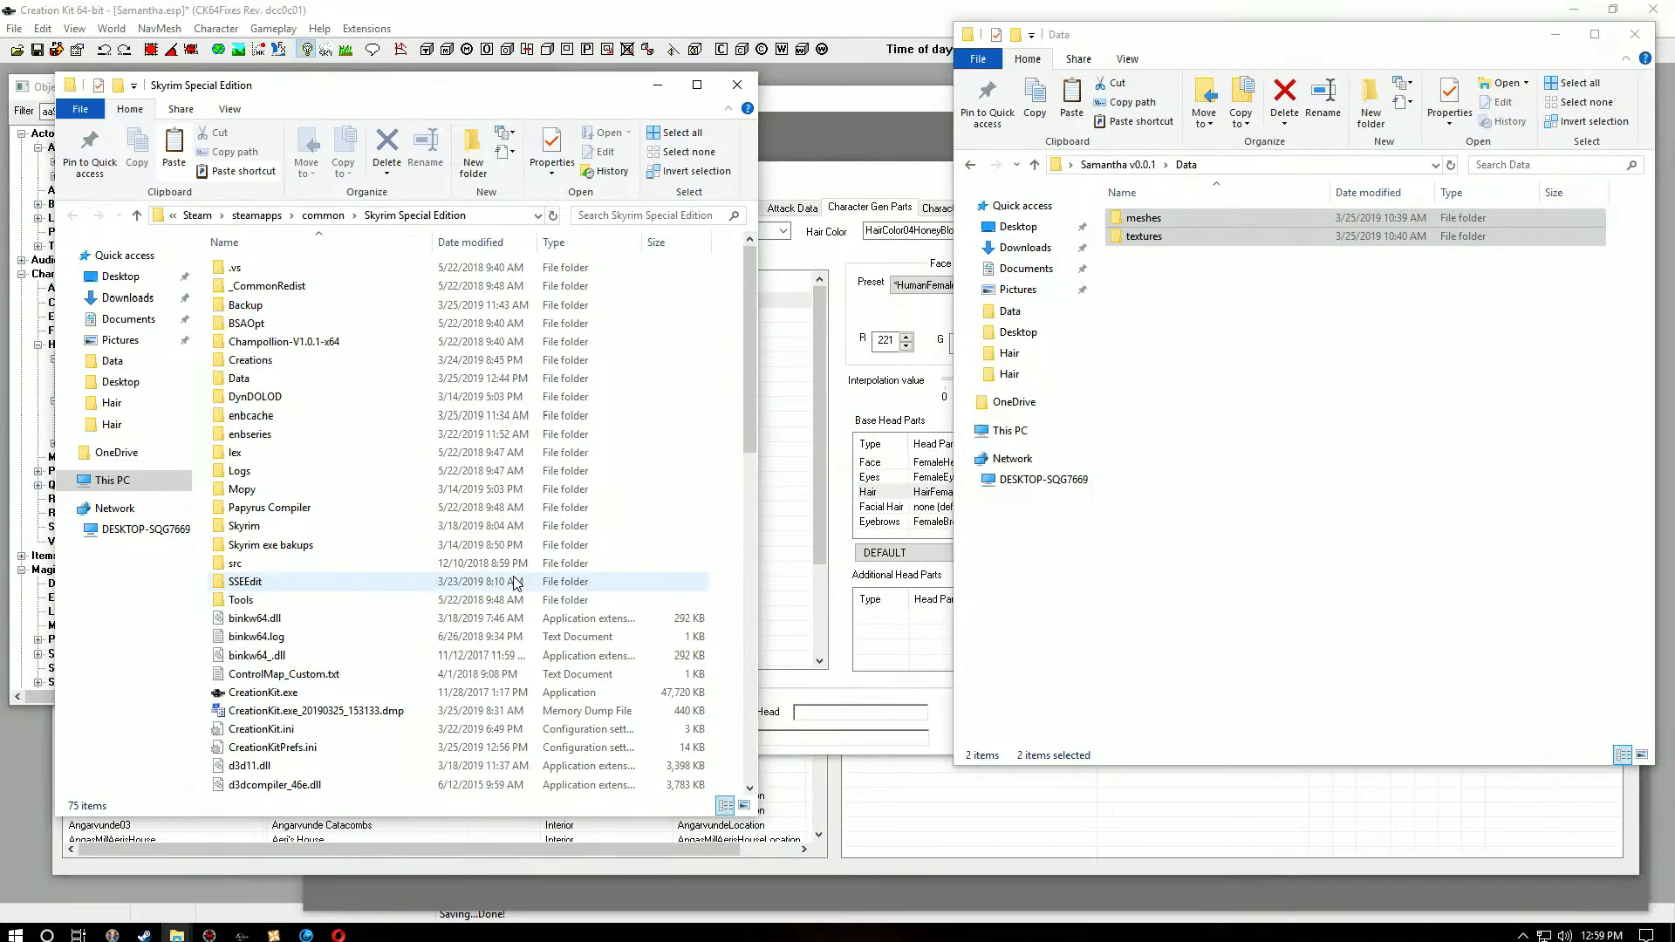
pyautogui.doubleClick(243, 381)
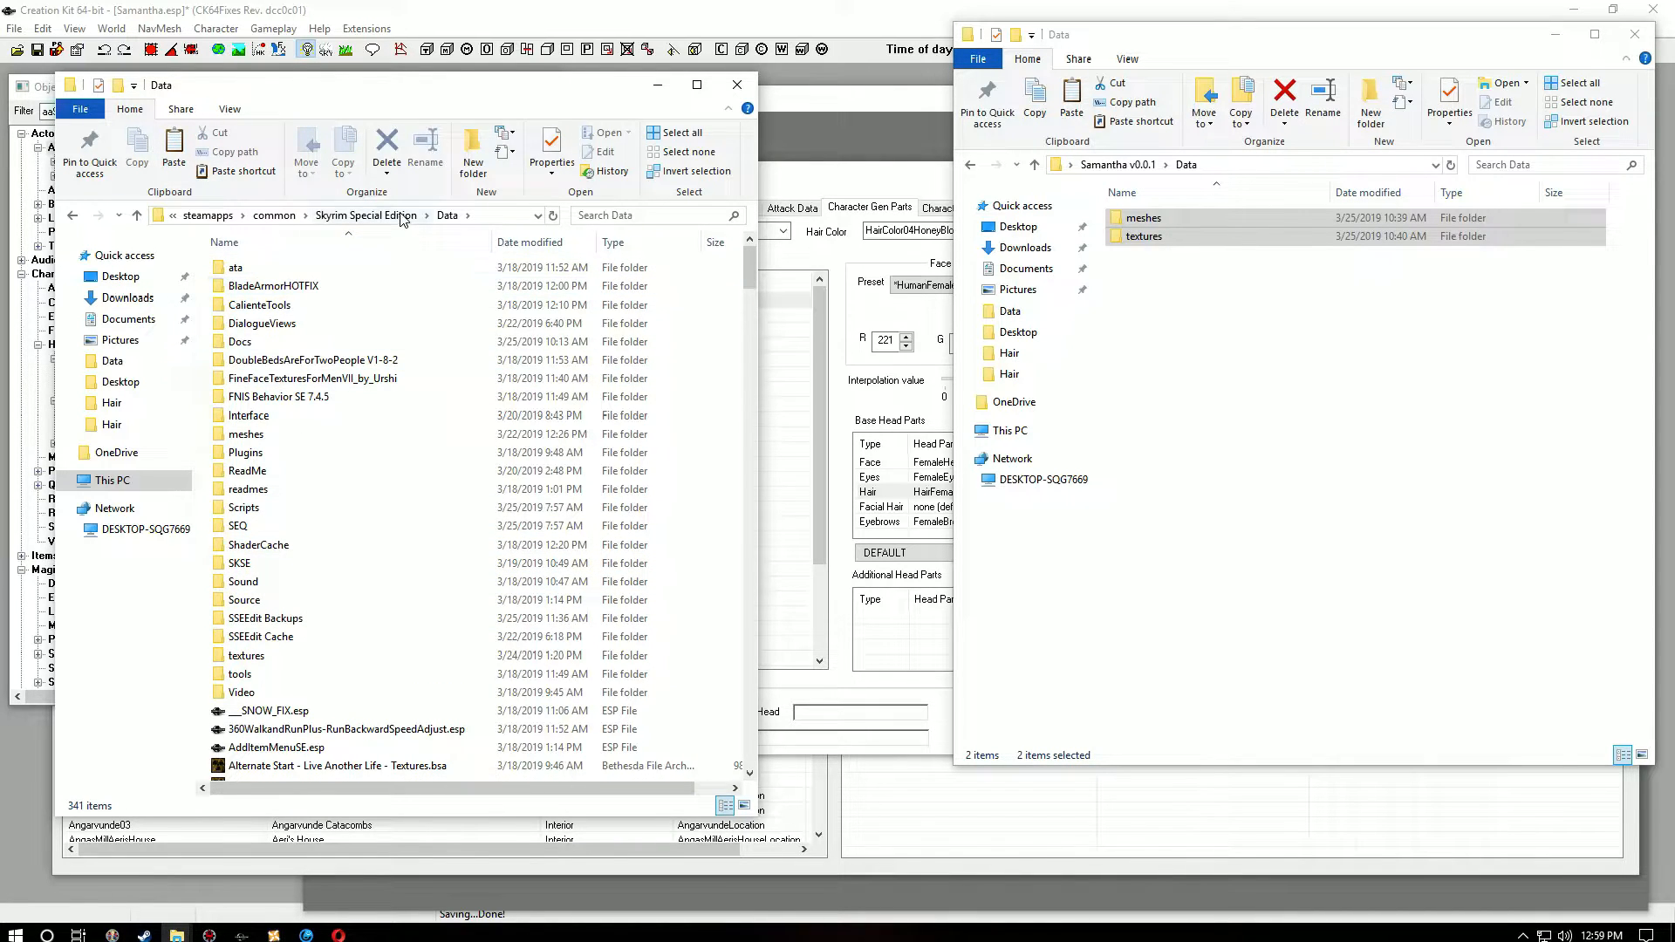
pyautogui.rightClick(434, 757)
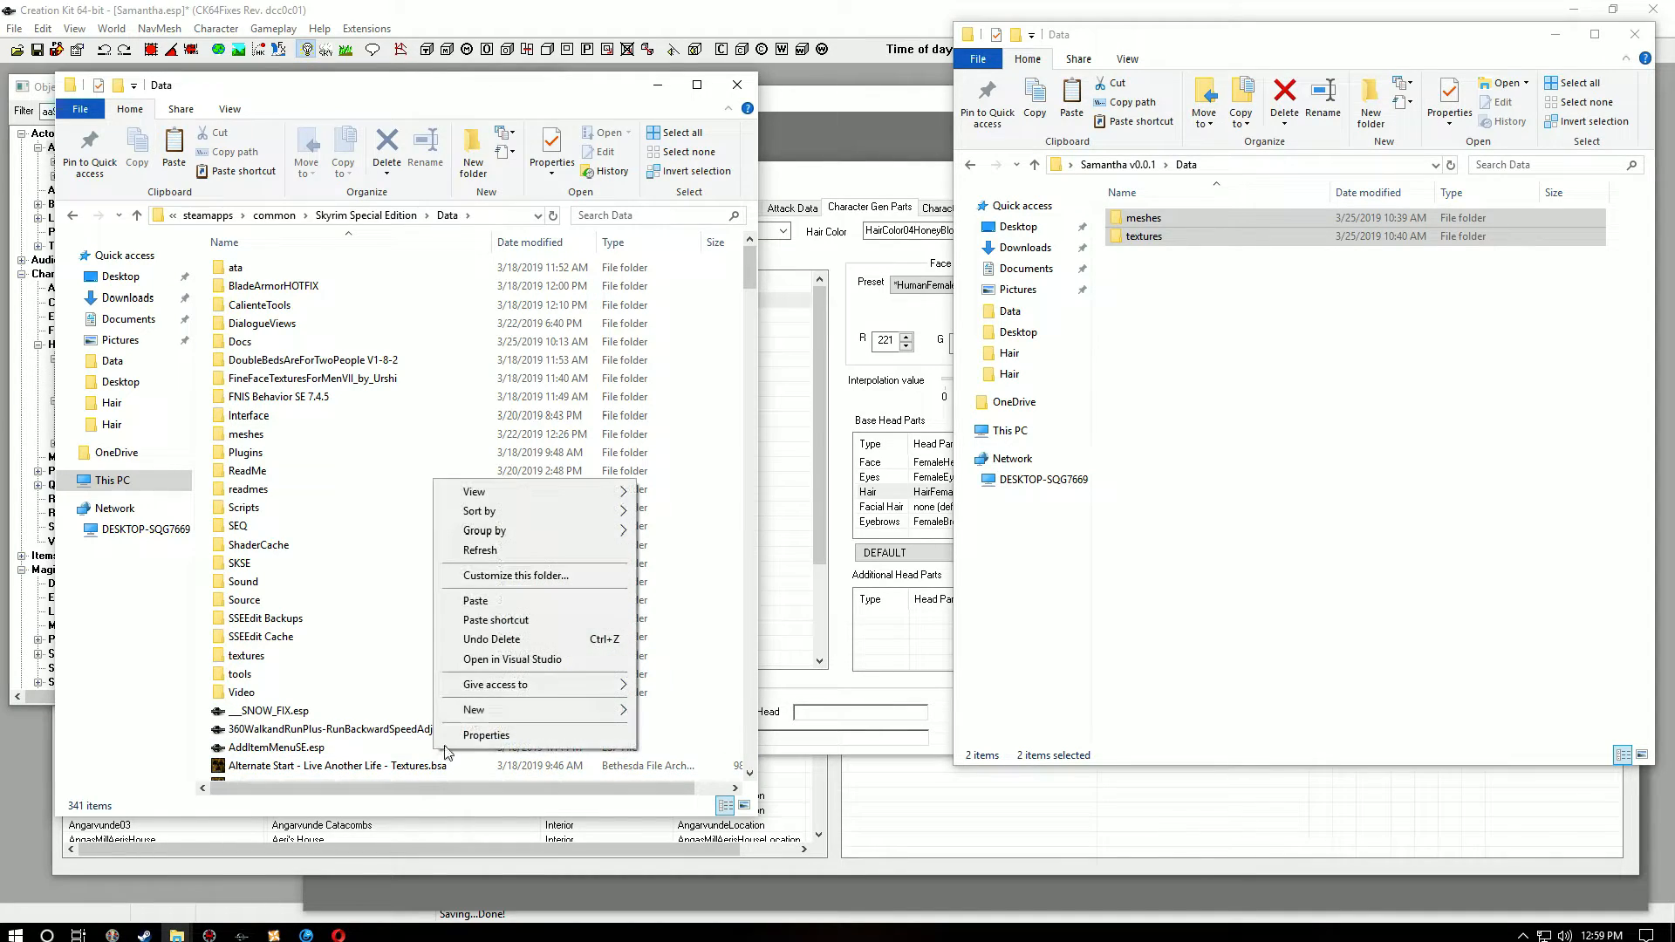
pyautogui.click(491, 600)
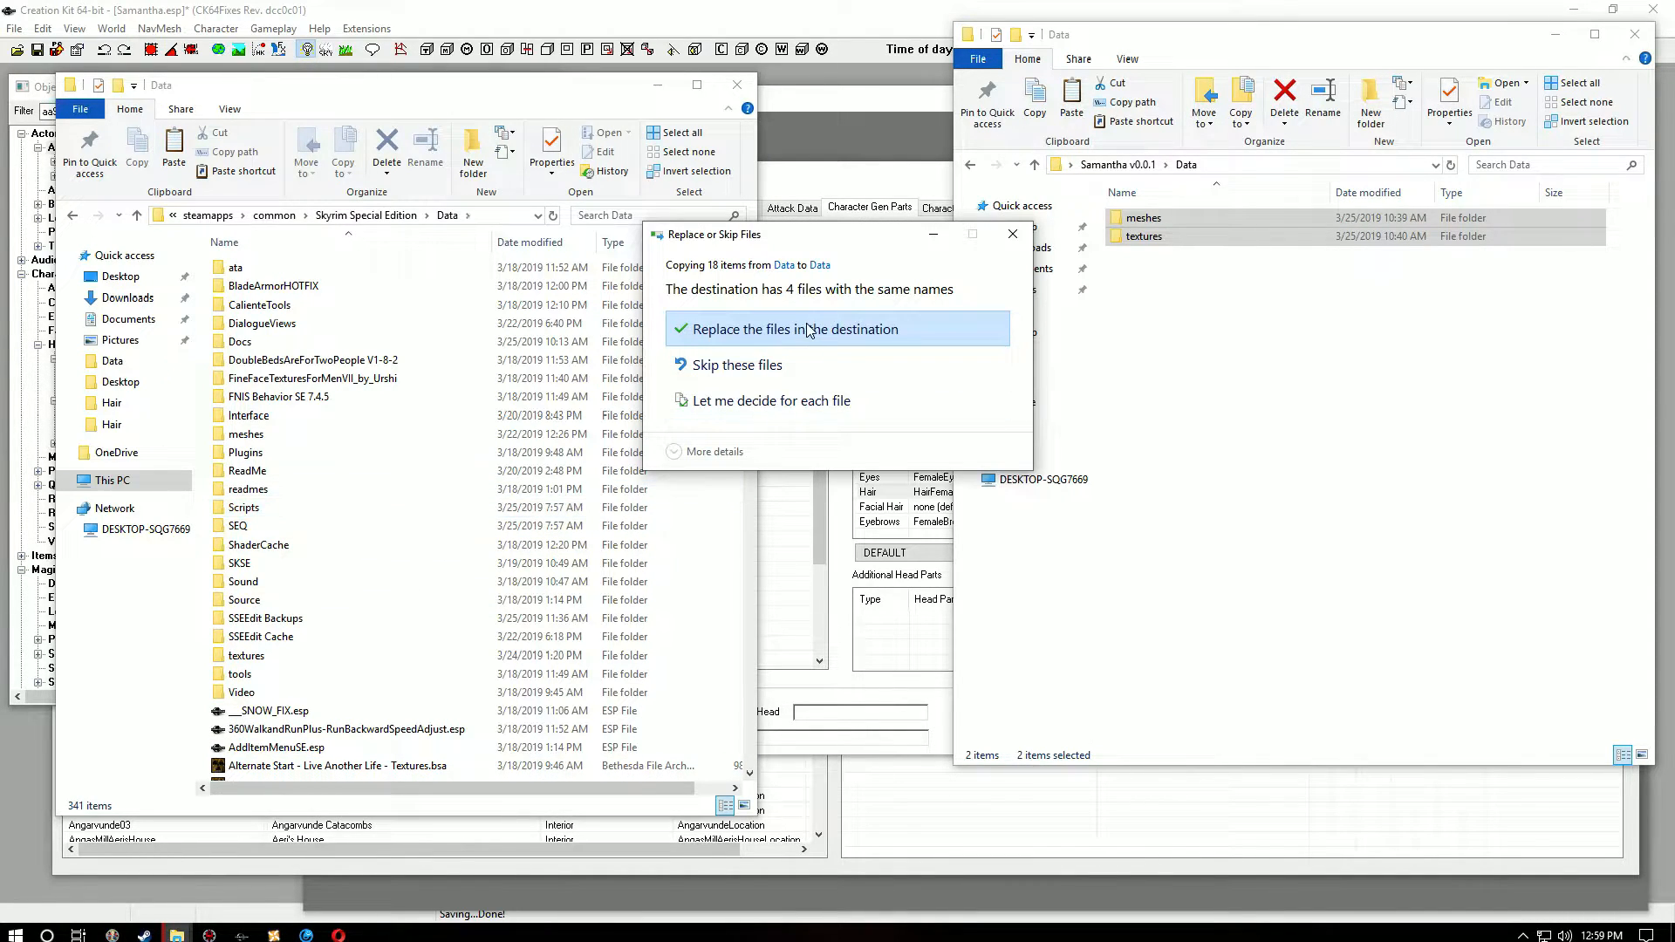
pyautogui.click(808, 329)
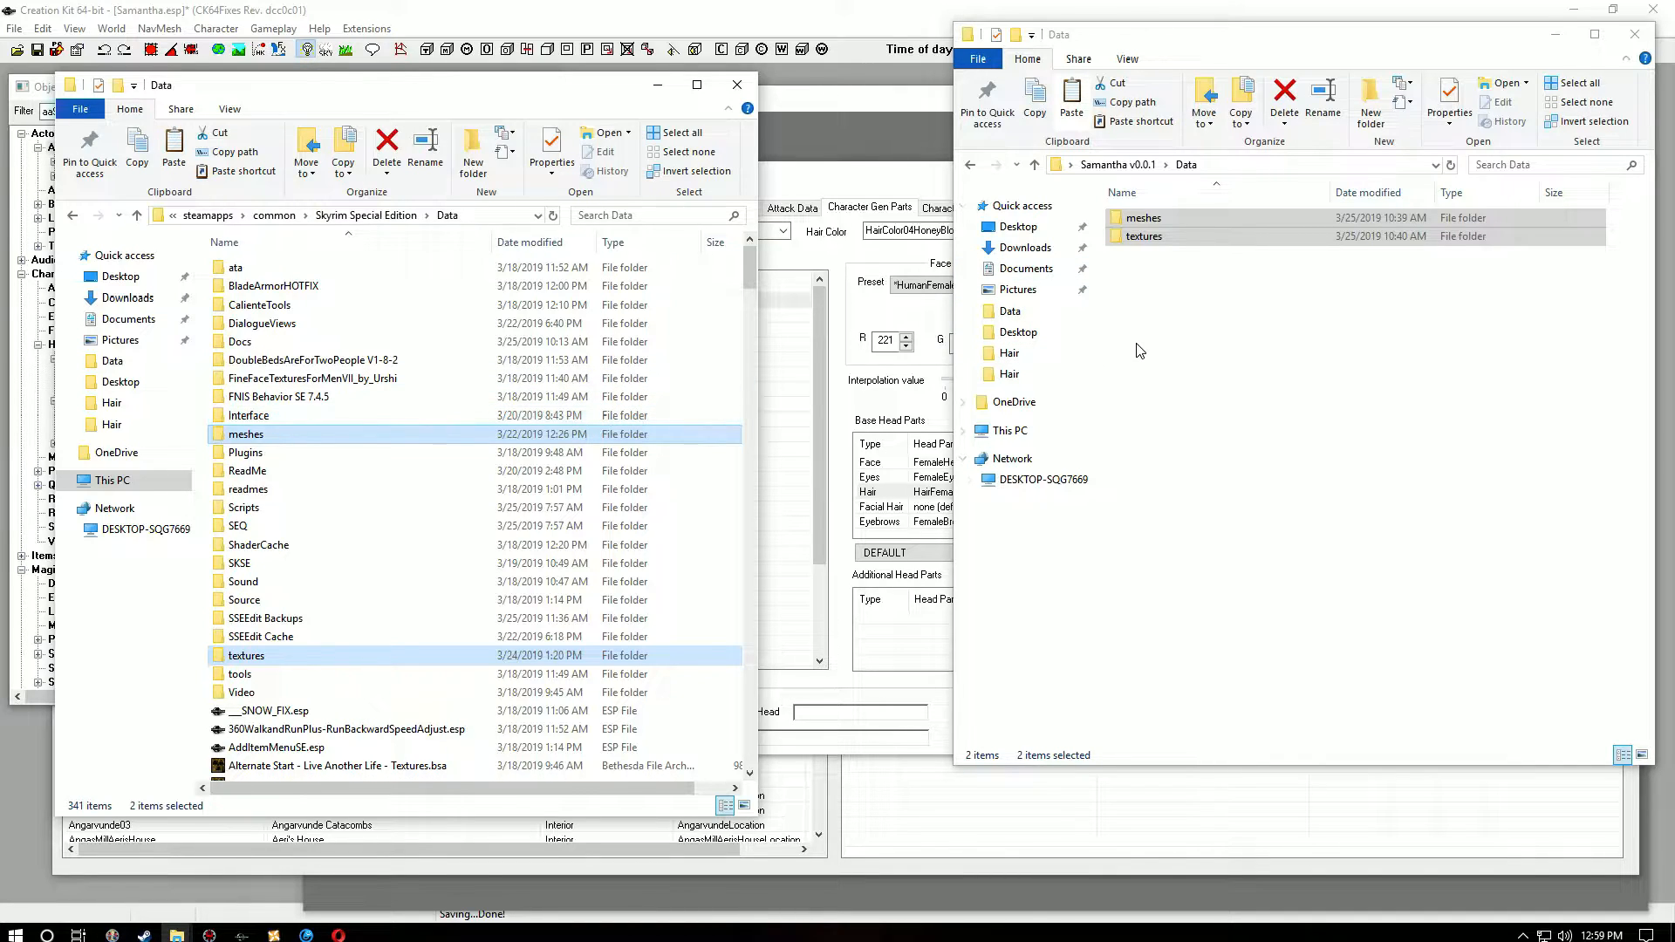
pyautogui.click(1556, 37)
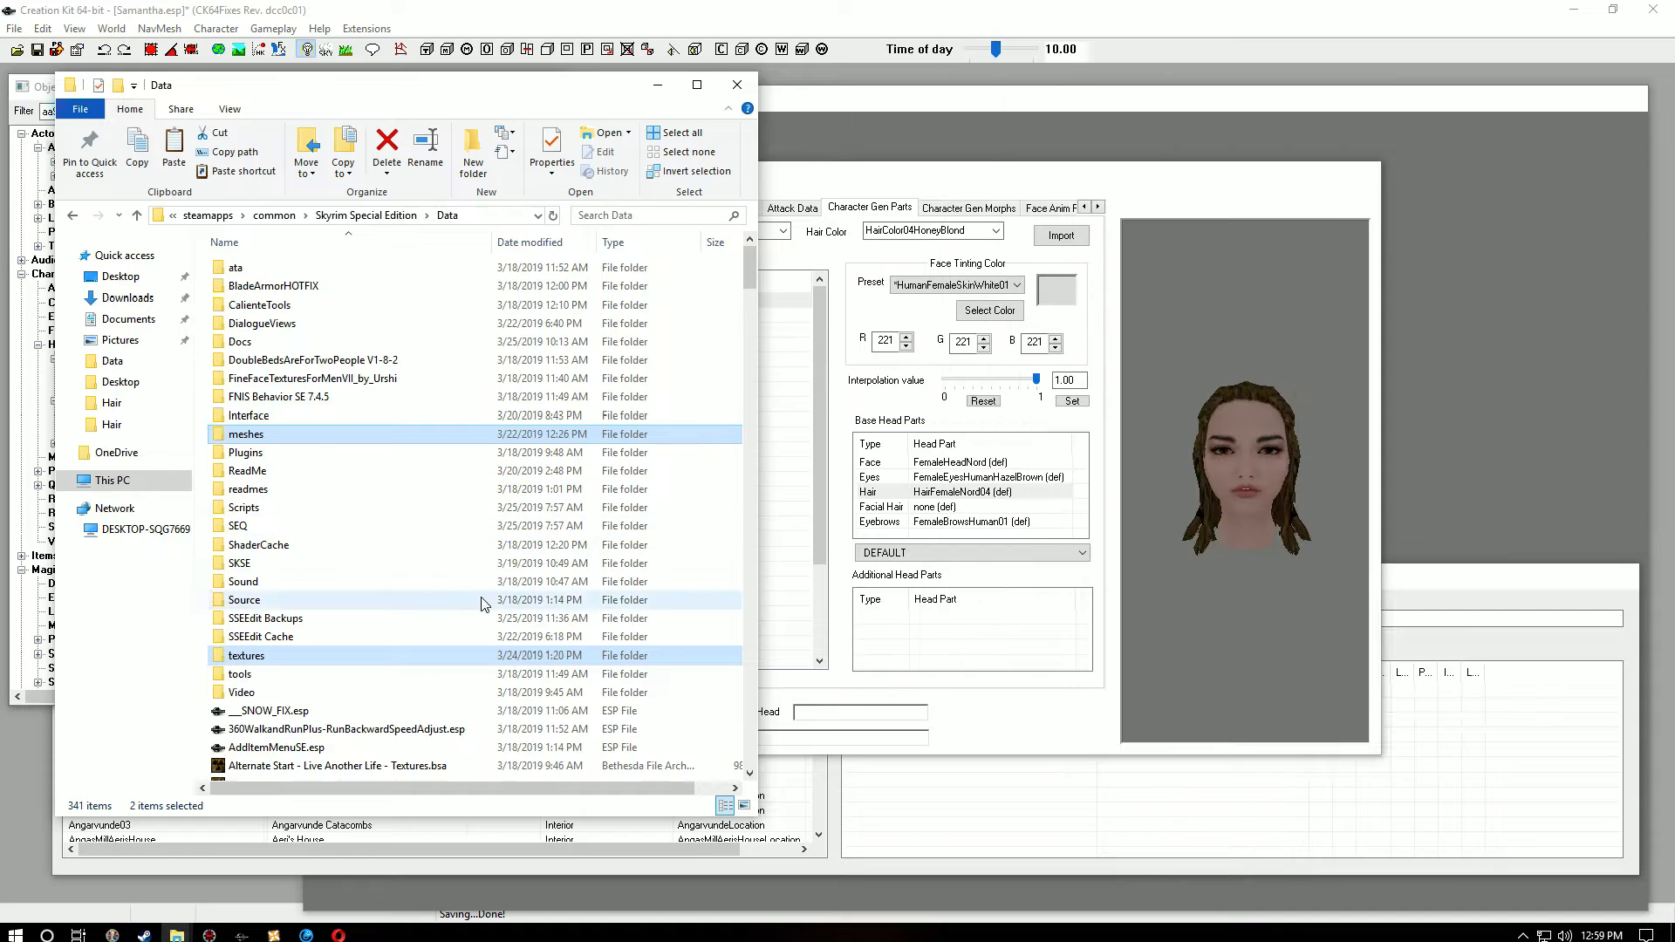
# Step: Open Firenze.nif from the game's Data\meshes\actors\character\Samantha\Hair folder in NifSkope
pyautogui.doubleClick(306, 441)
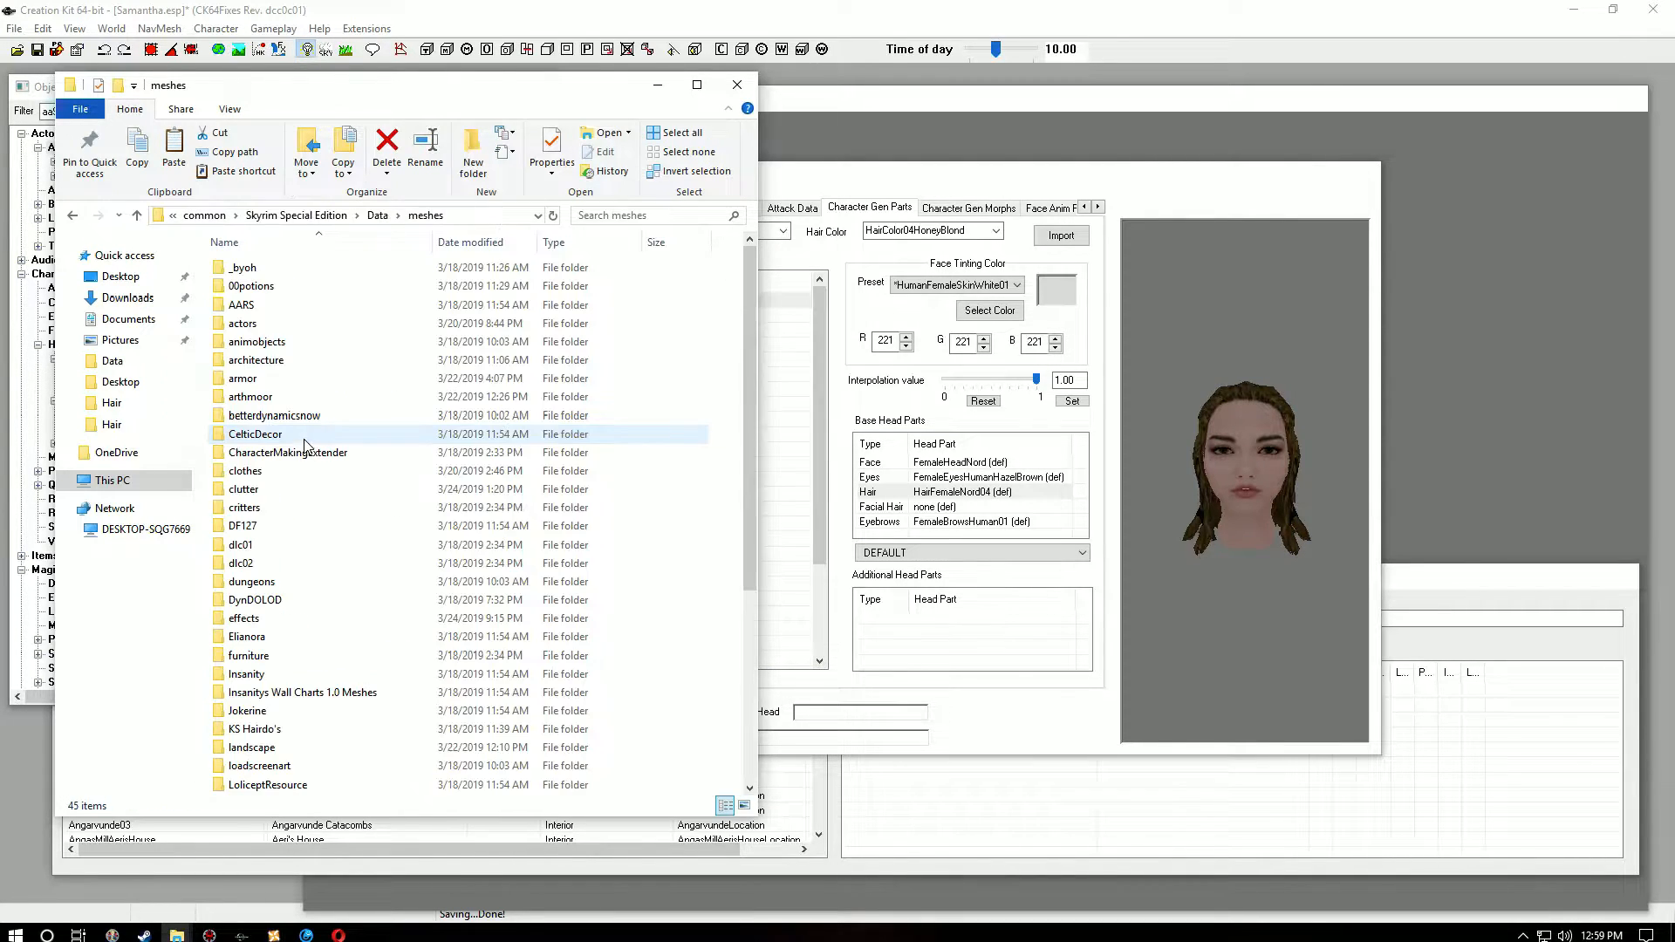
pyautogui.doubleClick(248, 325)
pyautogui.doubleClick(261, 365)
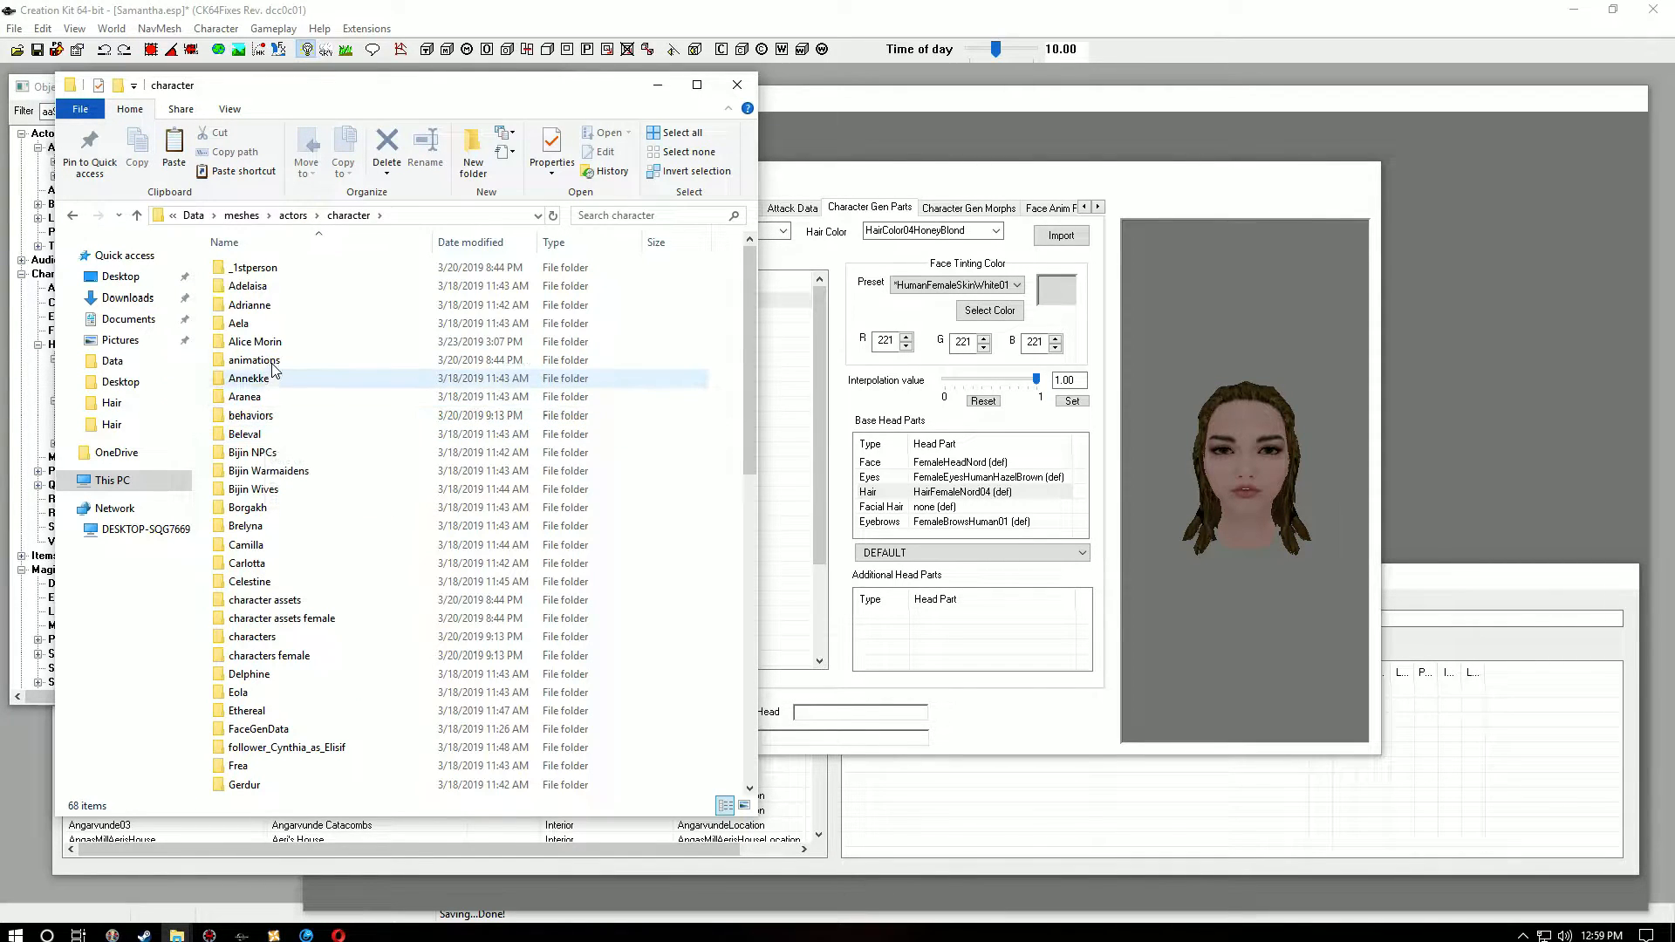
pyautogui.scroll(-5, 261, 732)
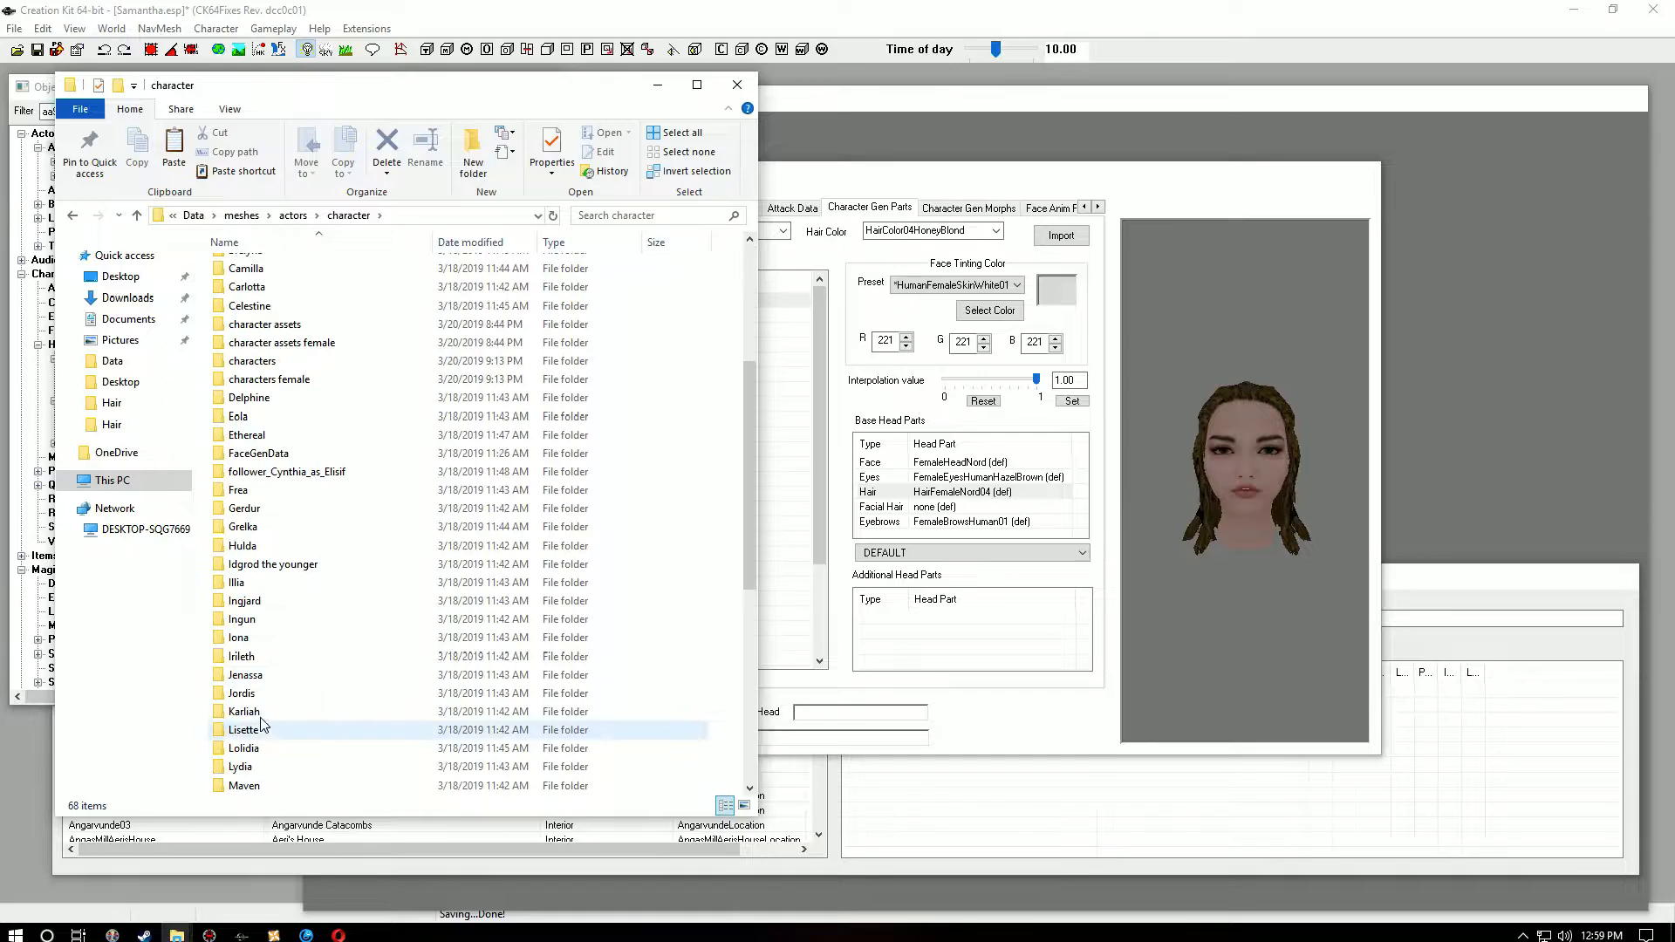
pyautogui.scroll(-5, 262, 726)
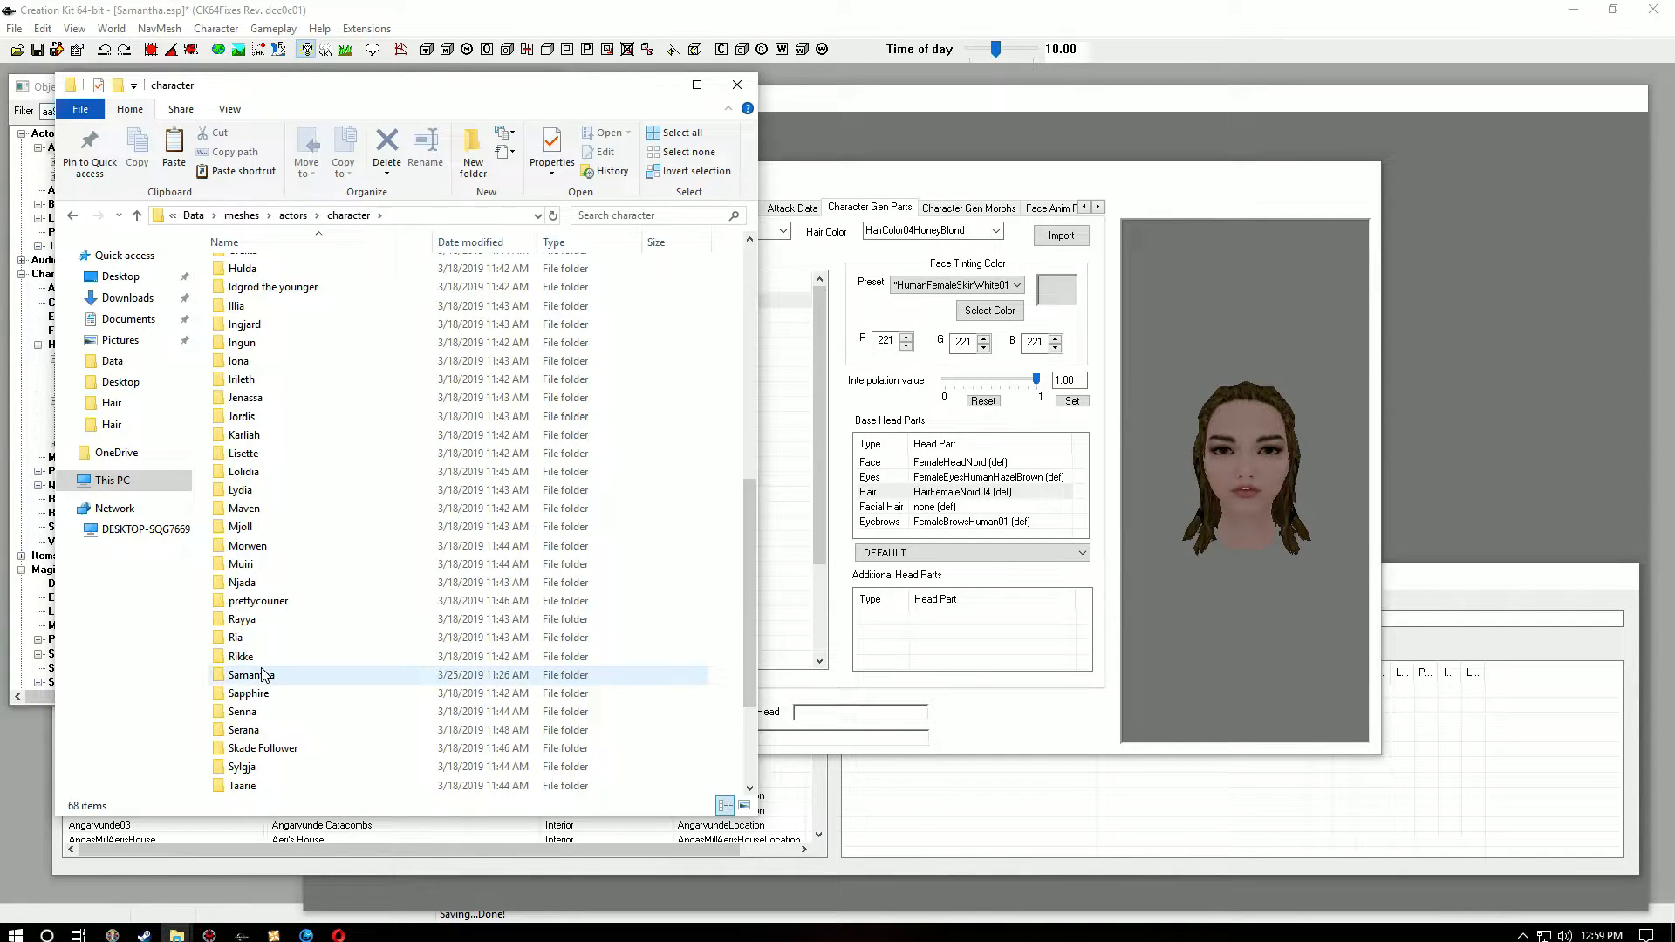
pyautogui.doubleClick(263, 674)
pyautogui.doubleClick(237, 268)
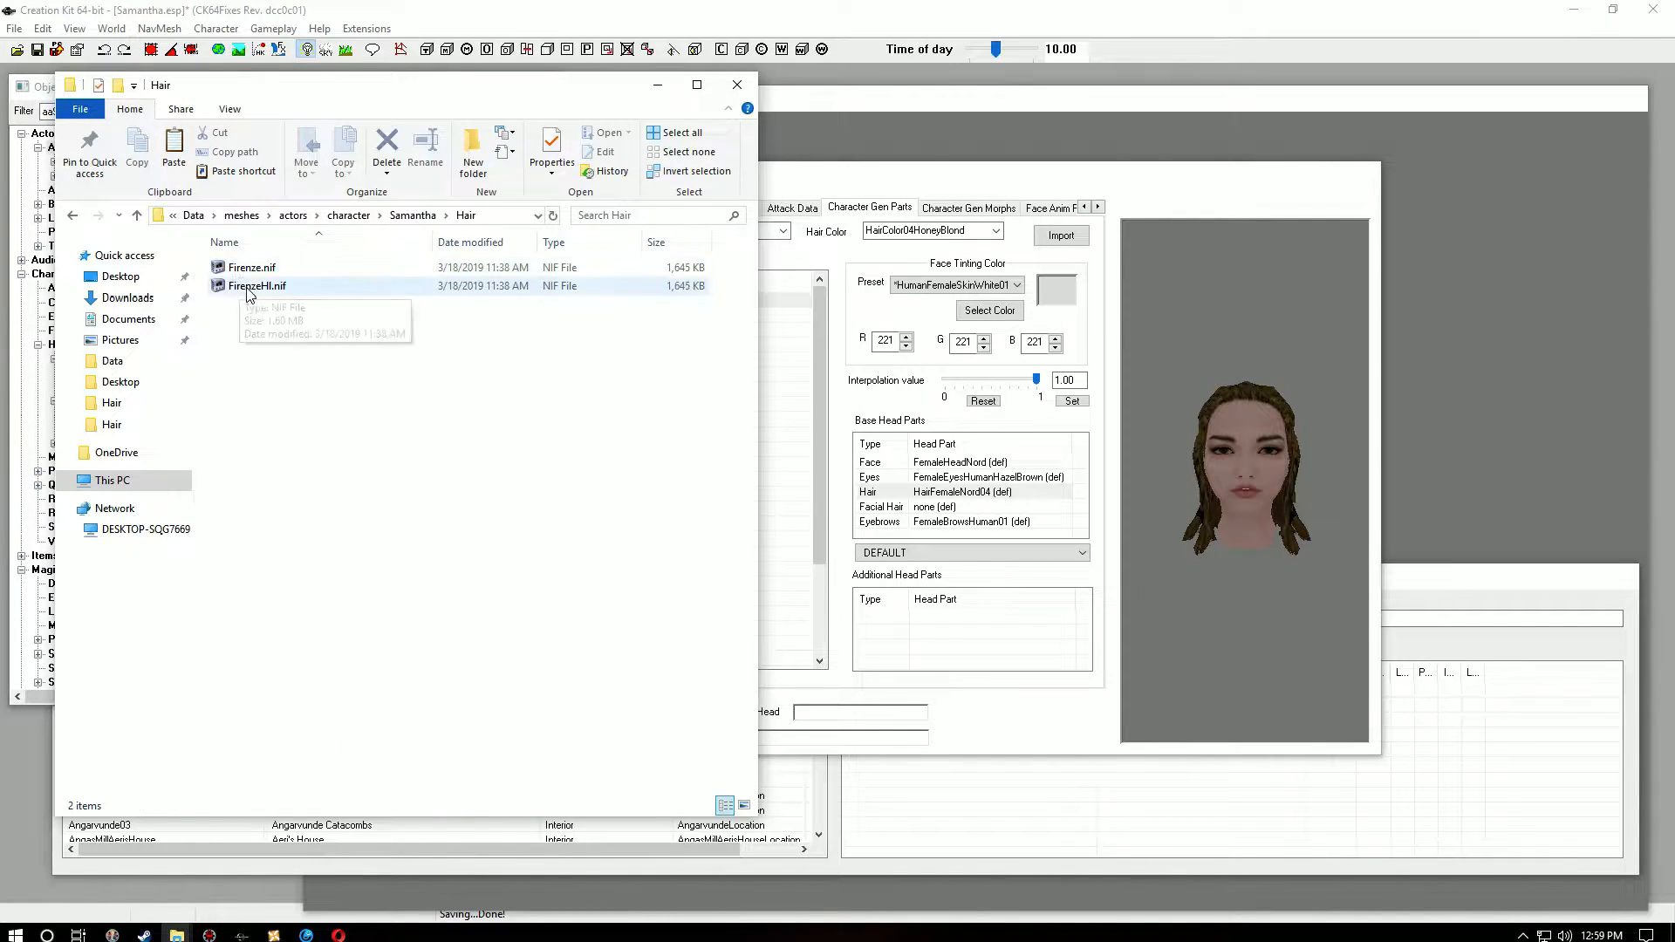
pyautogui.click(255, 268)
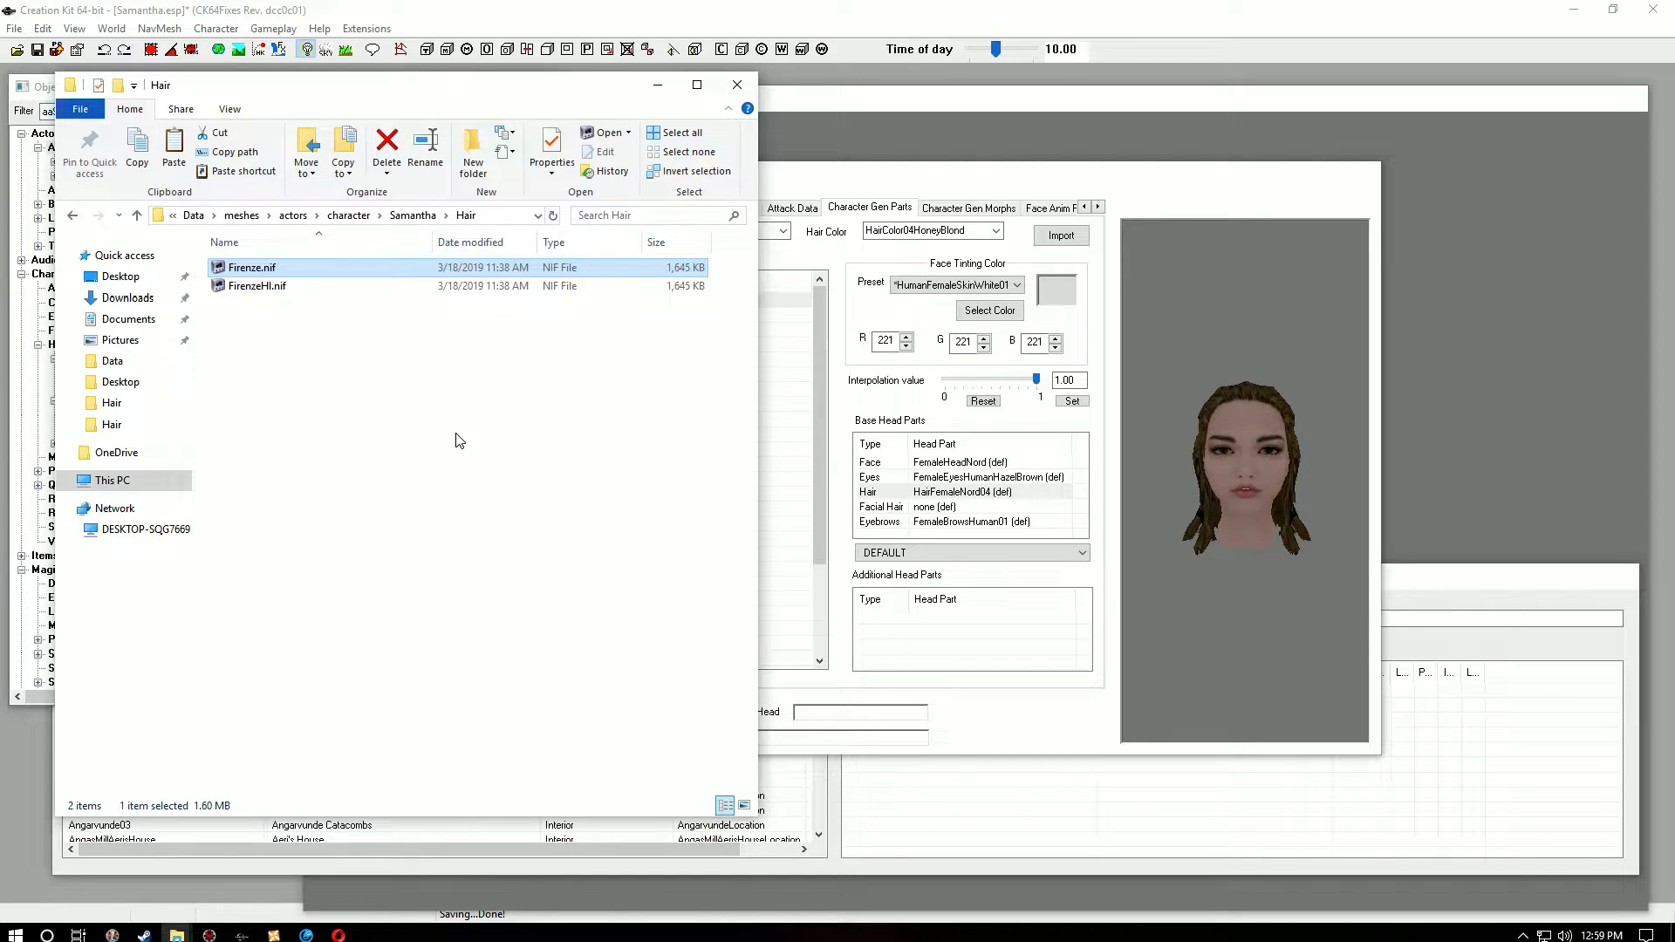
pyautogui.press('Return')
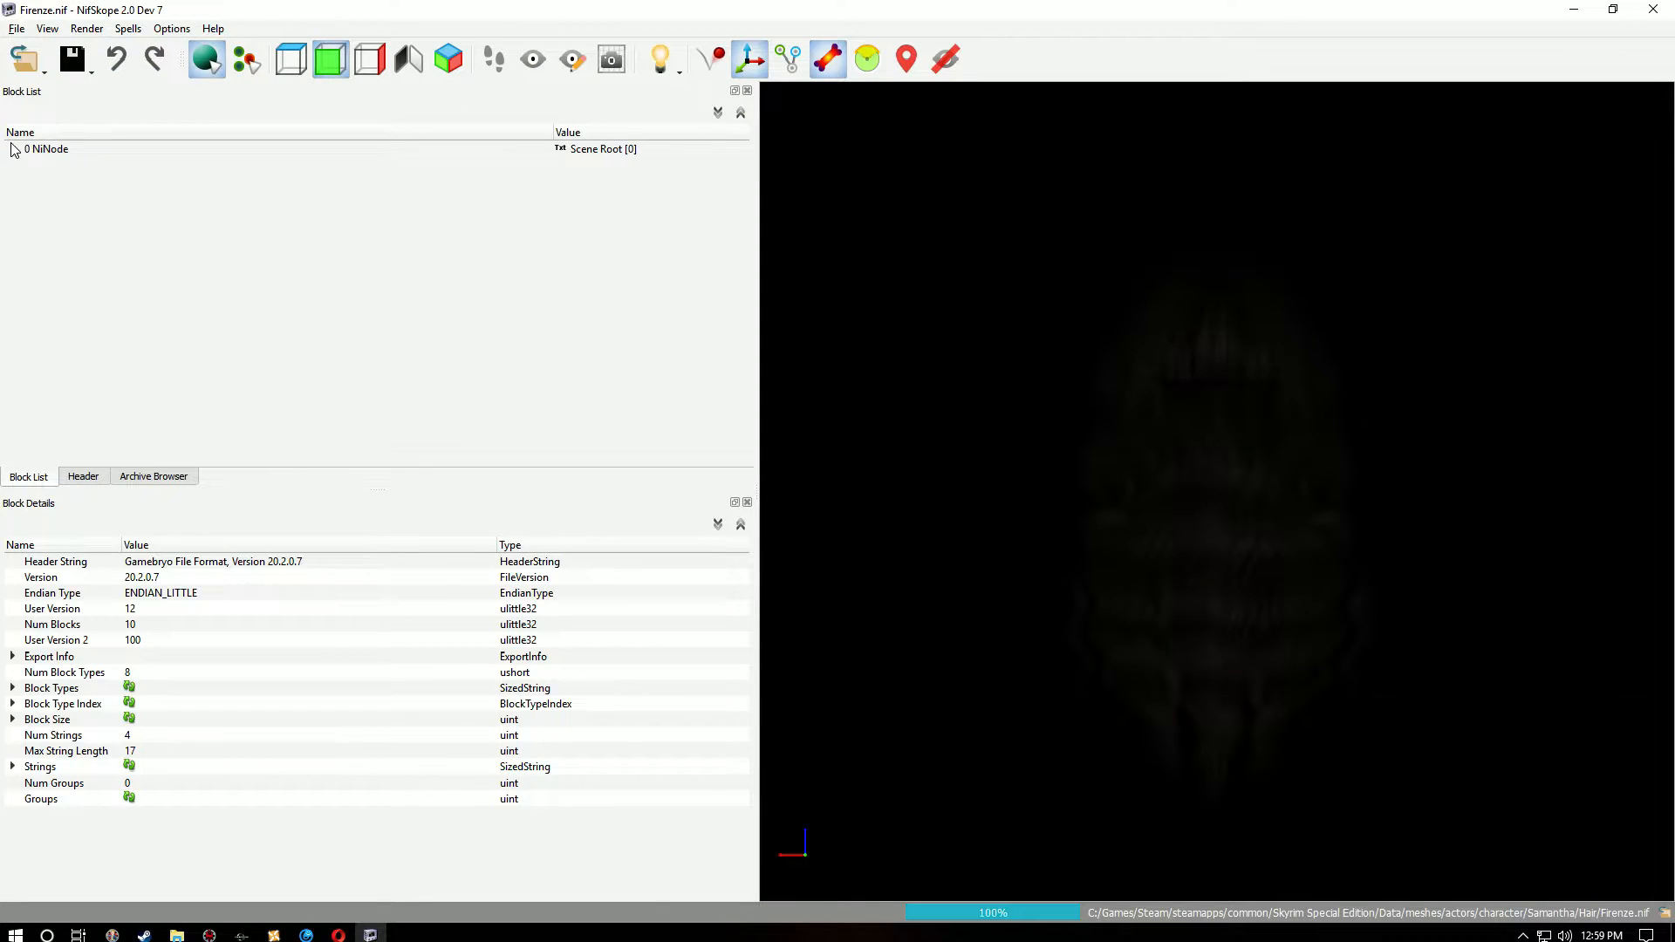
# Step: Expand the hair mesh's BSDynamicTriShape and BSLightingShaderProperty blocks and select the BSShaderTextureSet to show its texture paths
pyautogui.click(13, 149)
pyautogui.click(30, 165)
pyautogui.click(48, 196)
pyautogui.click(102, 214)
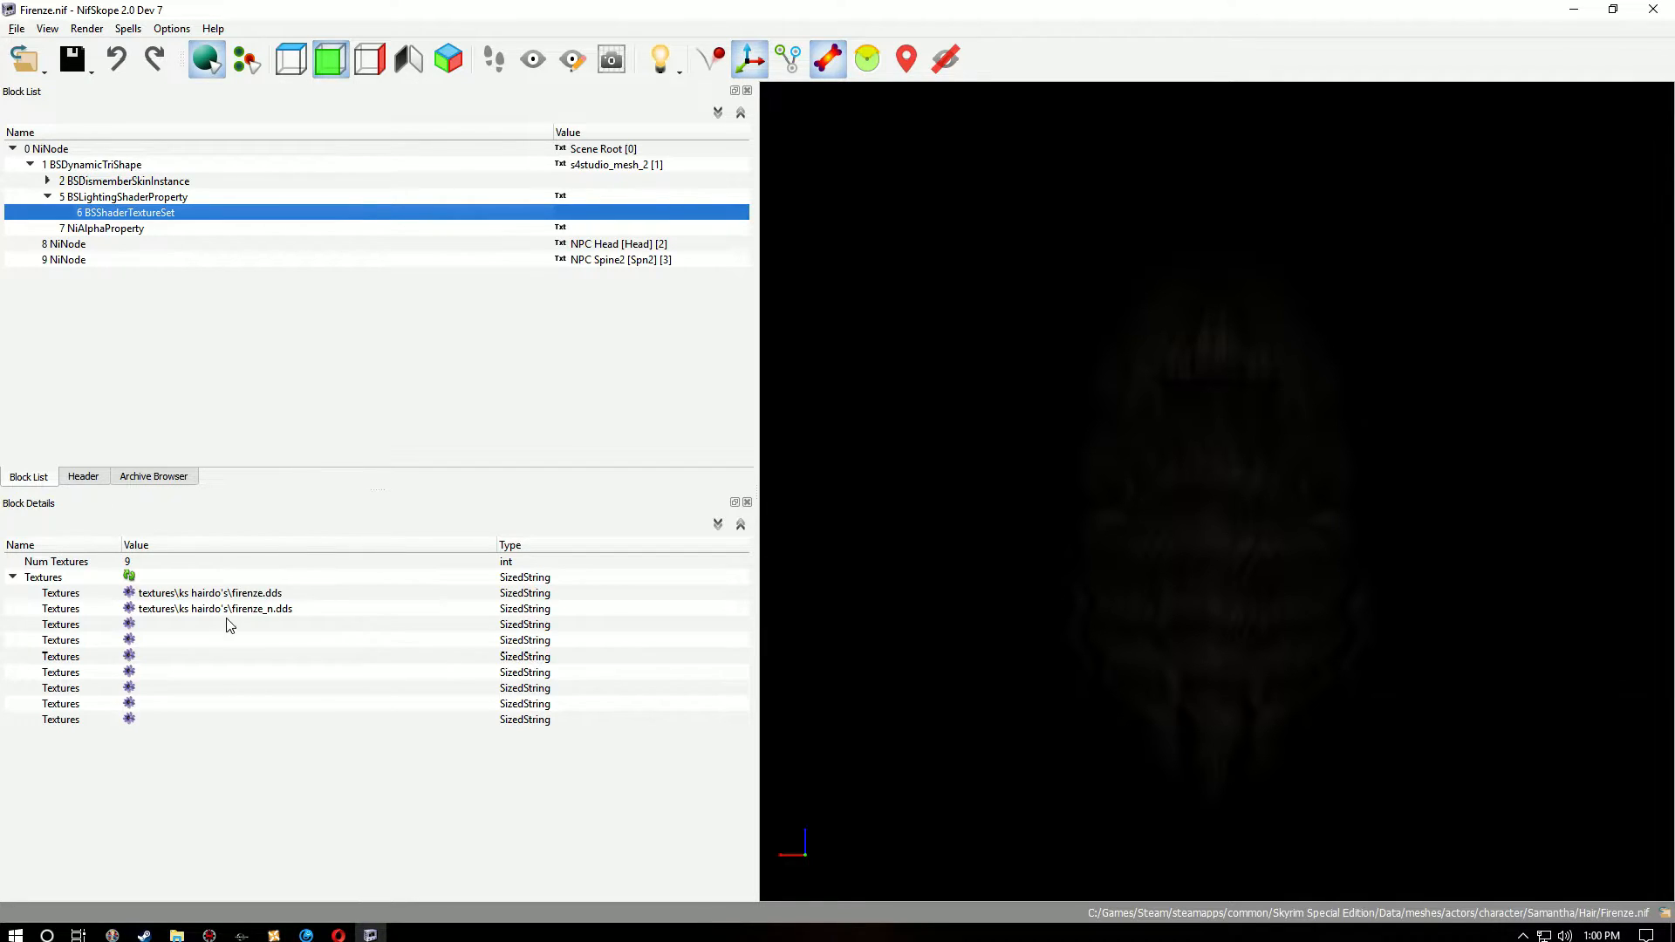
# Step: Start replacing the texture set's firenze.dds path by browsing the game's Data\textures folder for the texture file
pyautogui.click(129, 595)
pyautogui.click(88, 63)
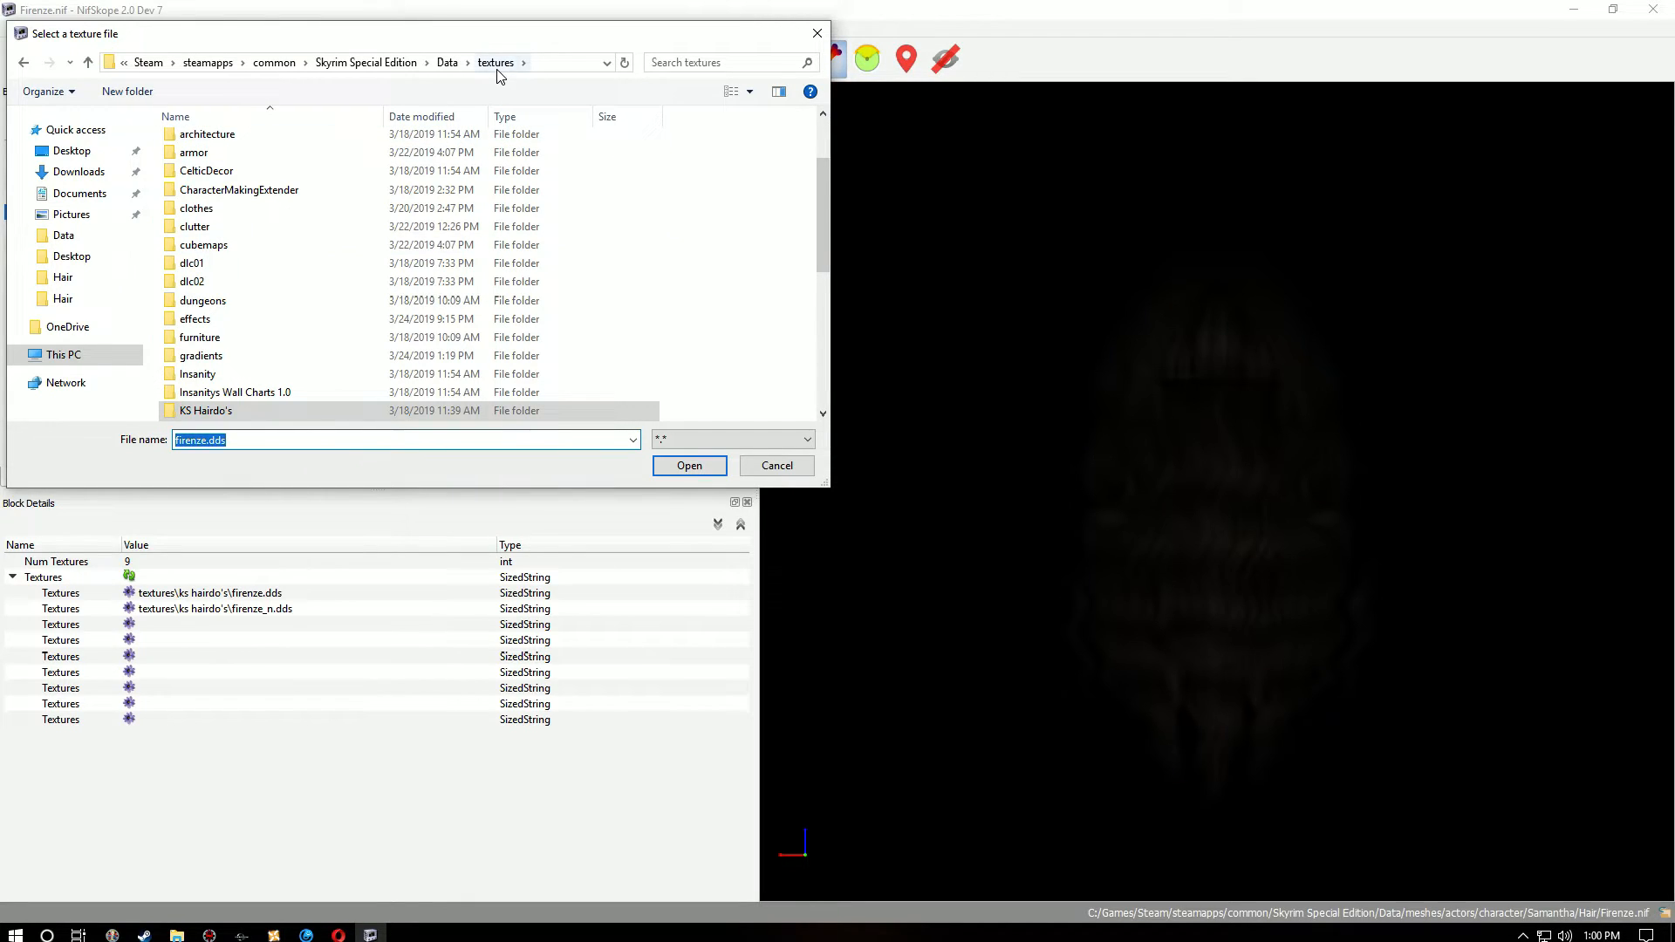
pyautogui.click(211, 338)
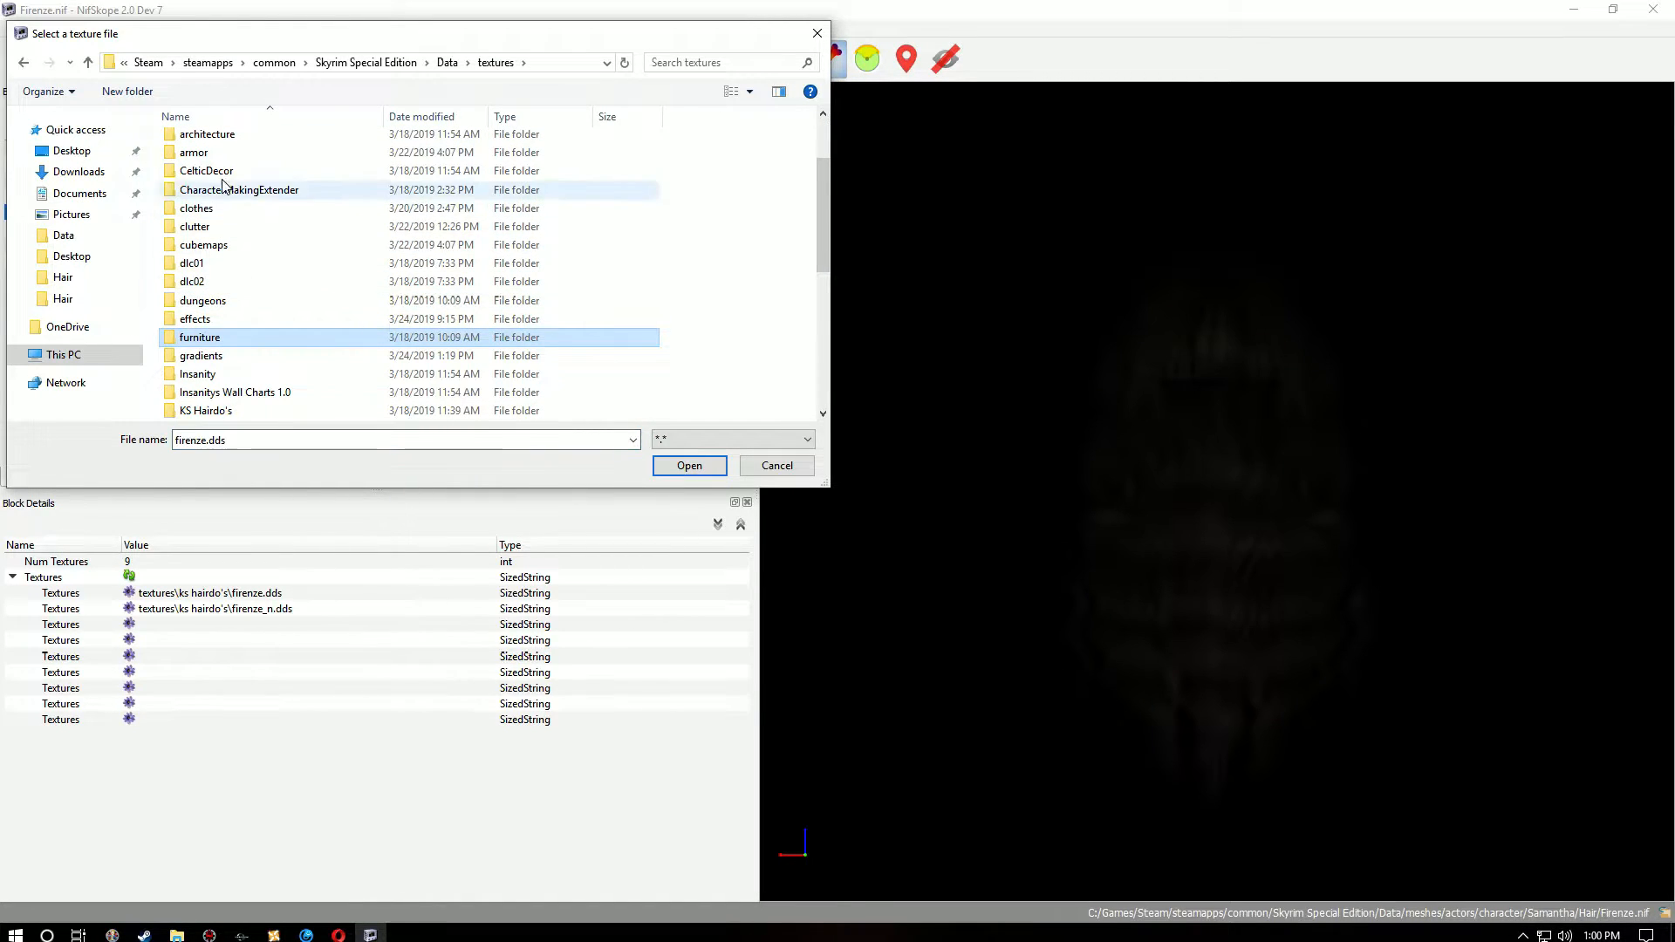
pyautogui.scroll(2, 207, 155)
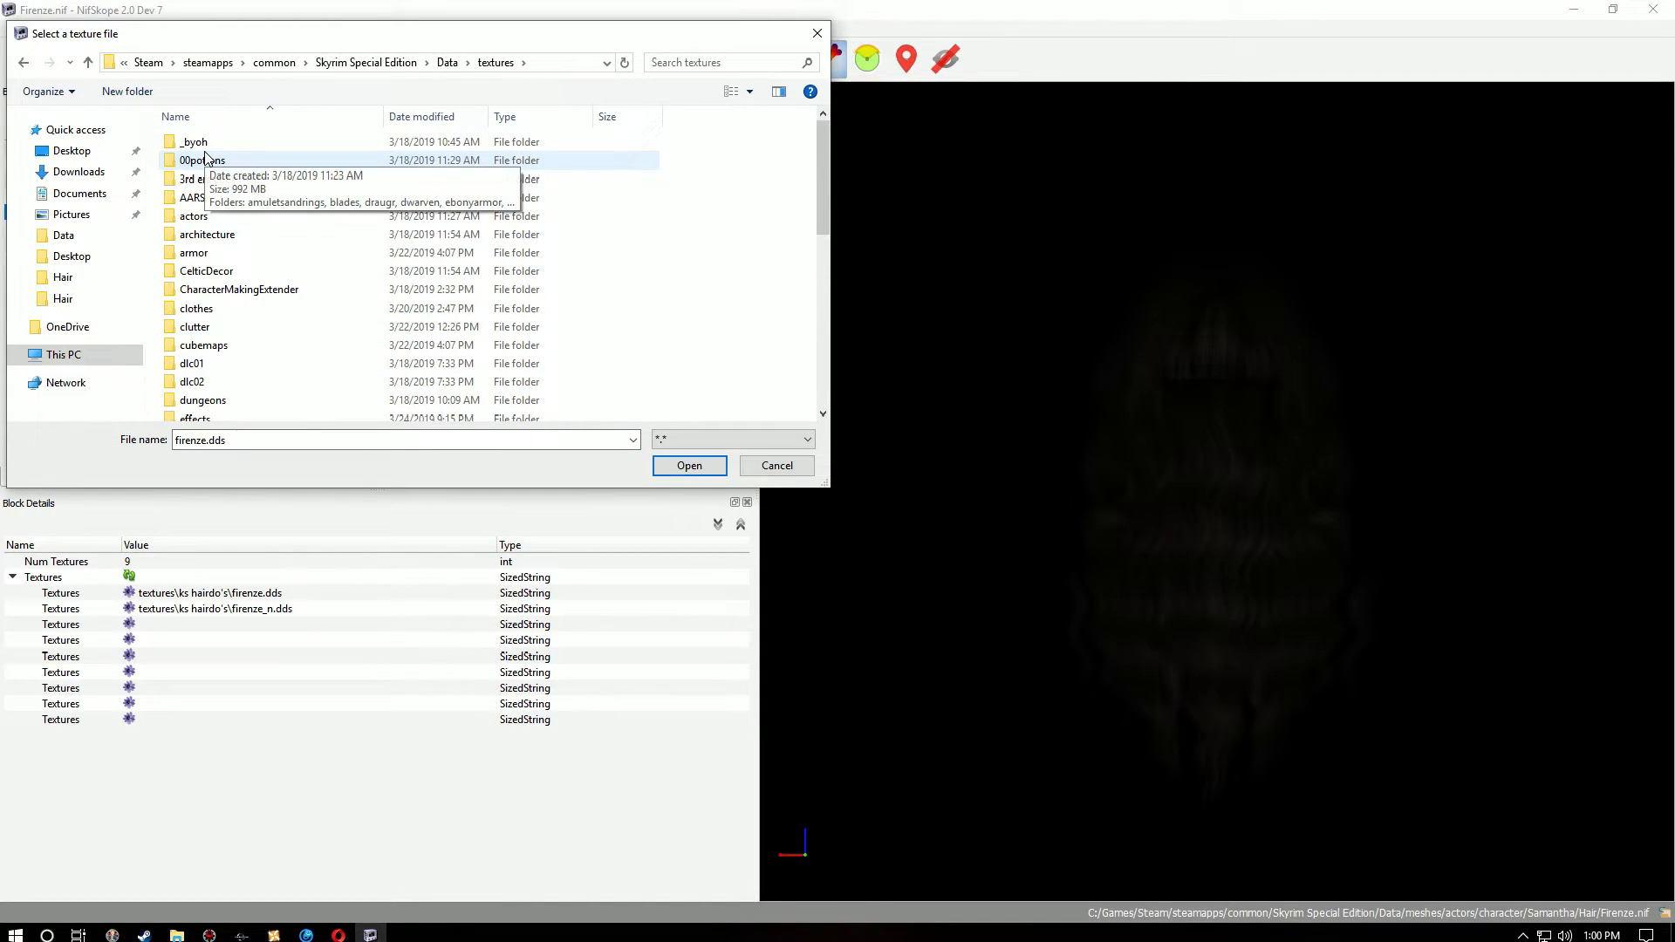
# Step: Set the first texture path of Firenze.nif's BSShaderTextureSet to Firenze.dds in textures\actors\character\Samantha\Hair
pyautogui.doubleClick(205, 219)
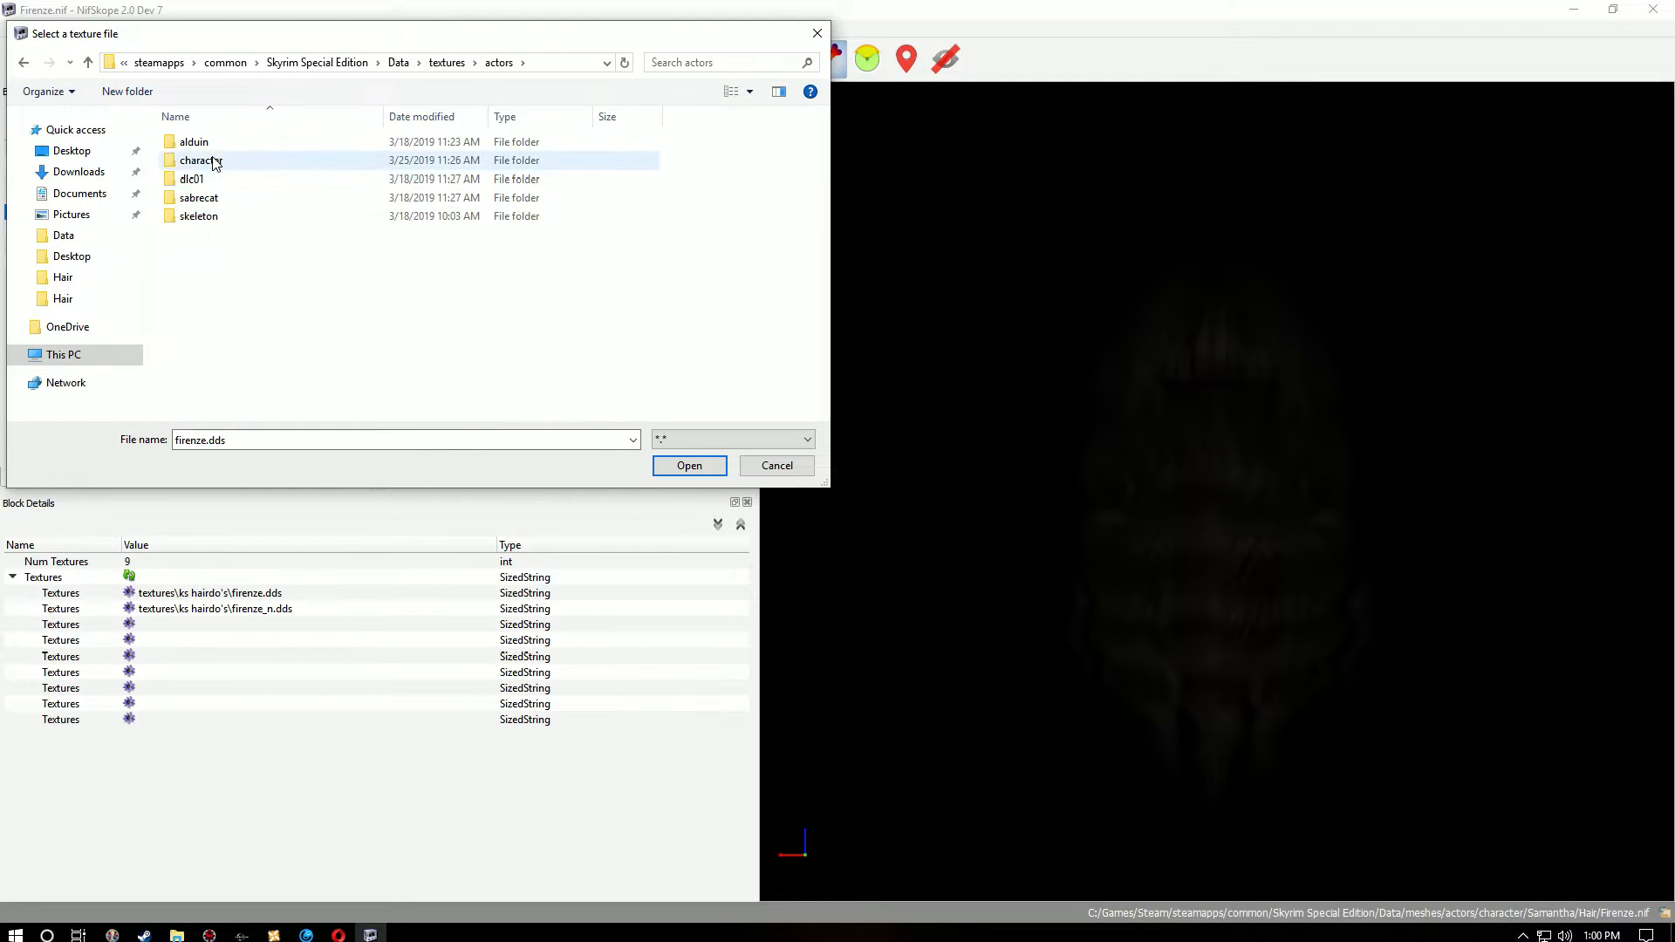
pyautogui.doubleClick(213, 162)
pyautogui.scroll(-18, 208, 323)
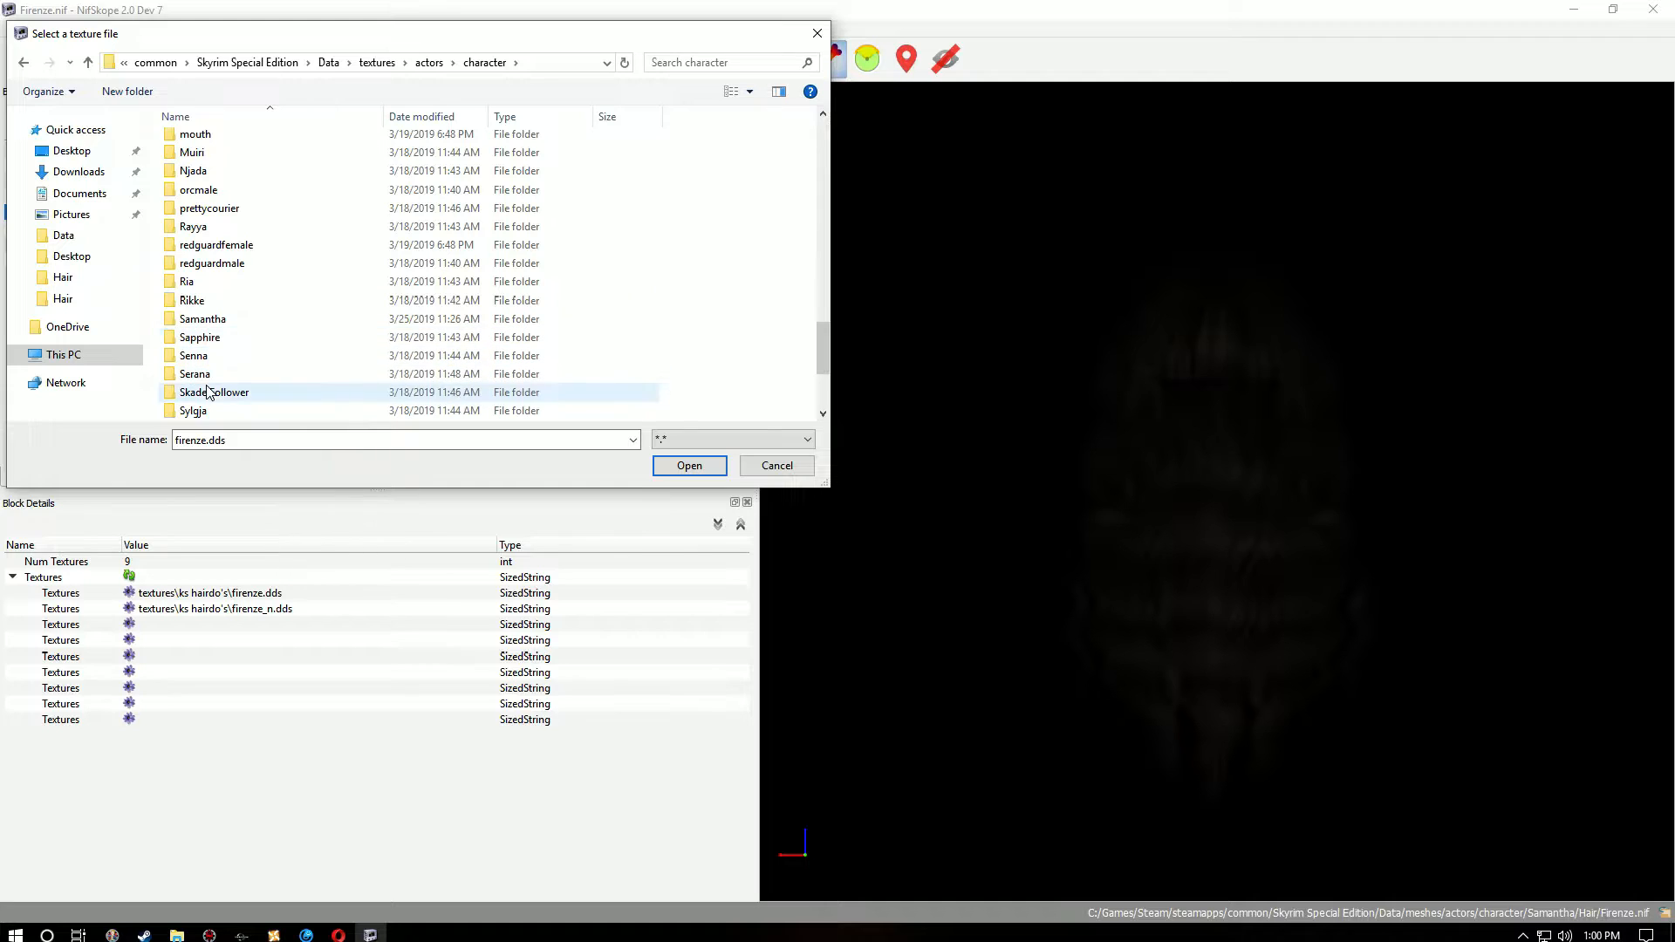
pyautogui.scroll(-3, 212, 347)
pyautogui.scroll(2, 226, 270)
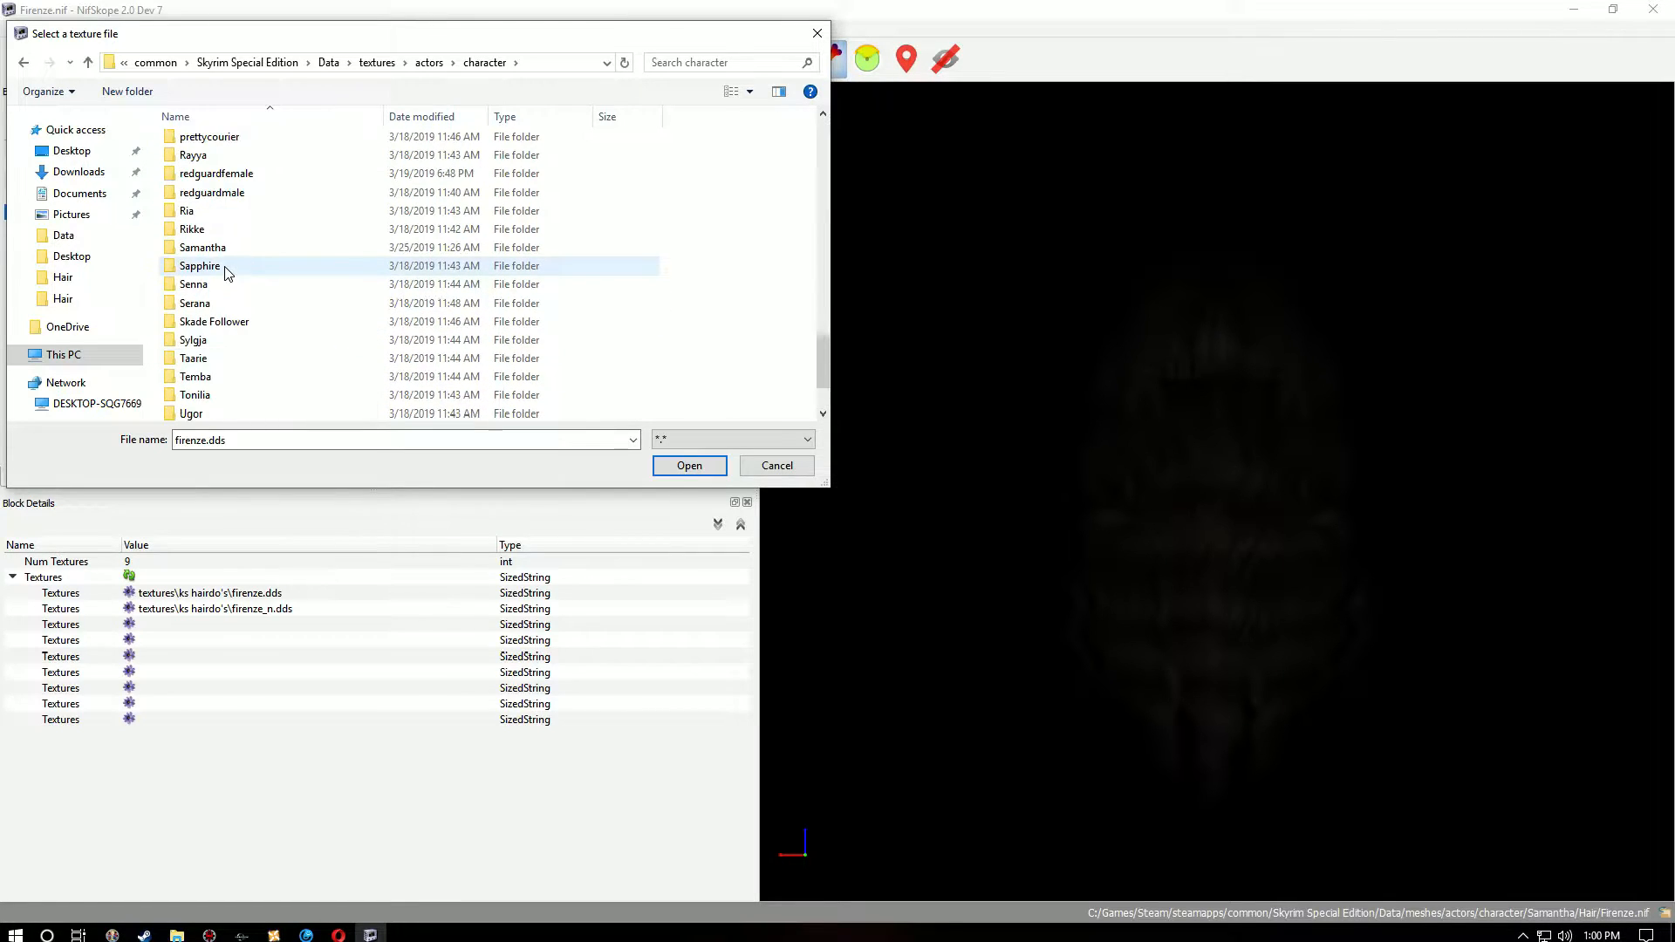
pyautogui.doubleClick(228, 252)
pyautogui.doubleClick(197, 144)
pyautogui.click(214, 174)
pyautogui.click(688, 465)
# Step: Point the second texture path of Firenze.nif to Firenze_n.dds in textures\actors\character\Samantha\Hair
pyautogui.click(251, 610)
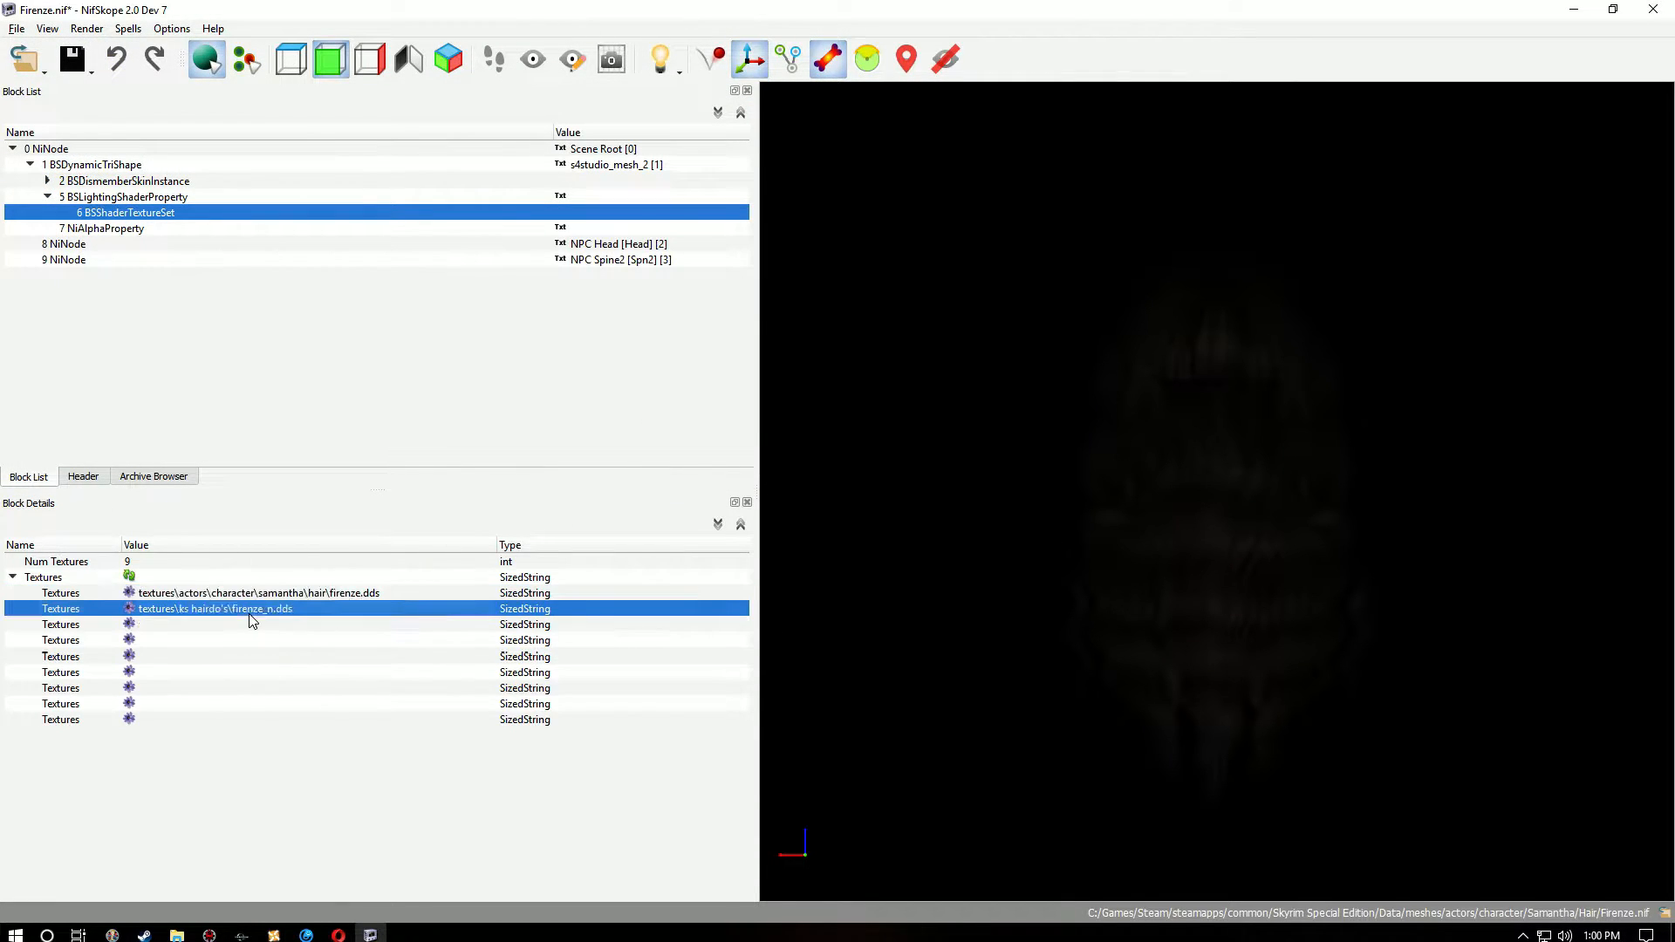
pyautogui.click(130, 611)
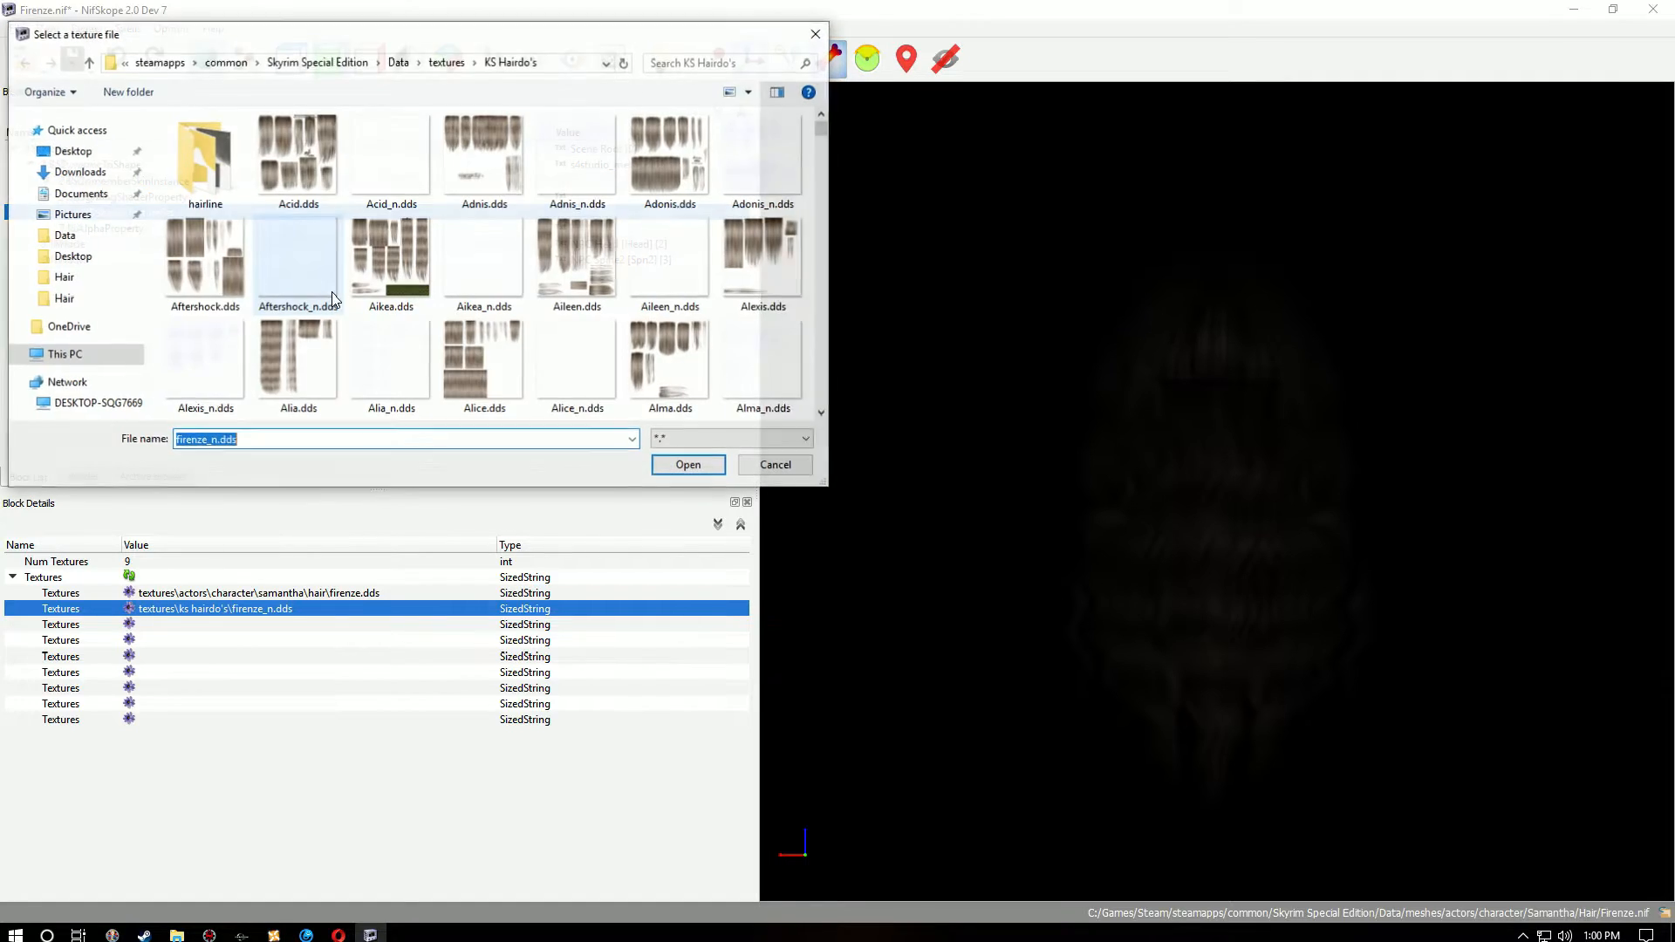
pyautogui.click(88, 63)
pyautogui.scroll(2, 224, 201)
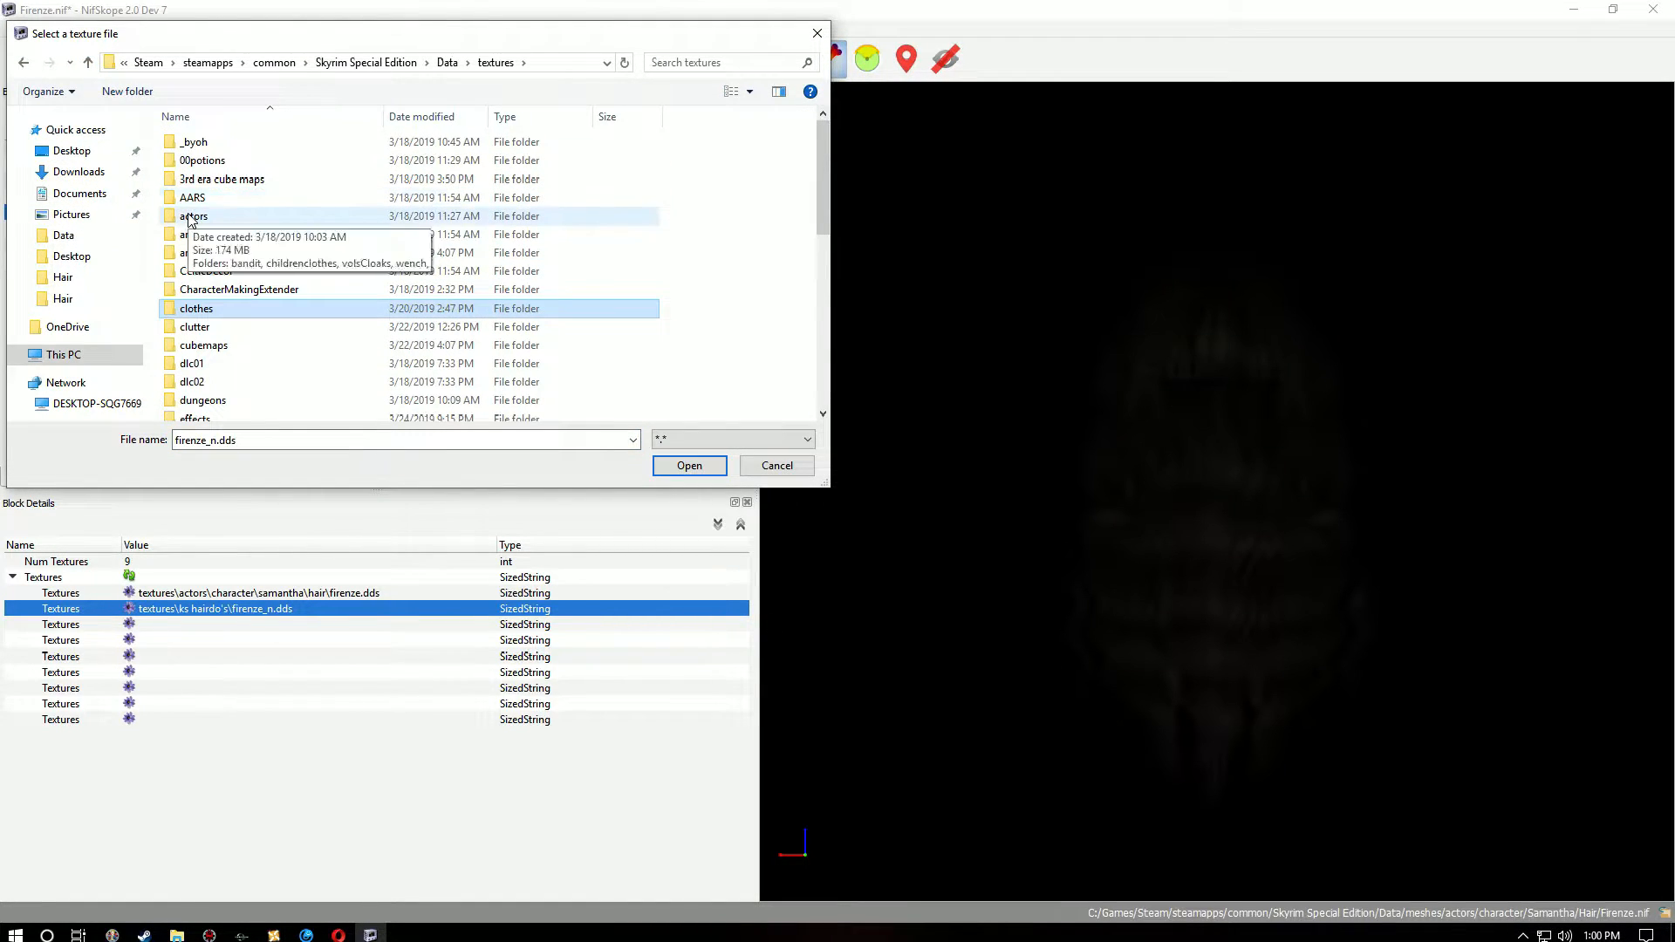
pyautogui.doubleClick(191, 218)
pyautogui.doubleClick(203, 160)
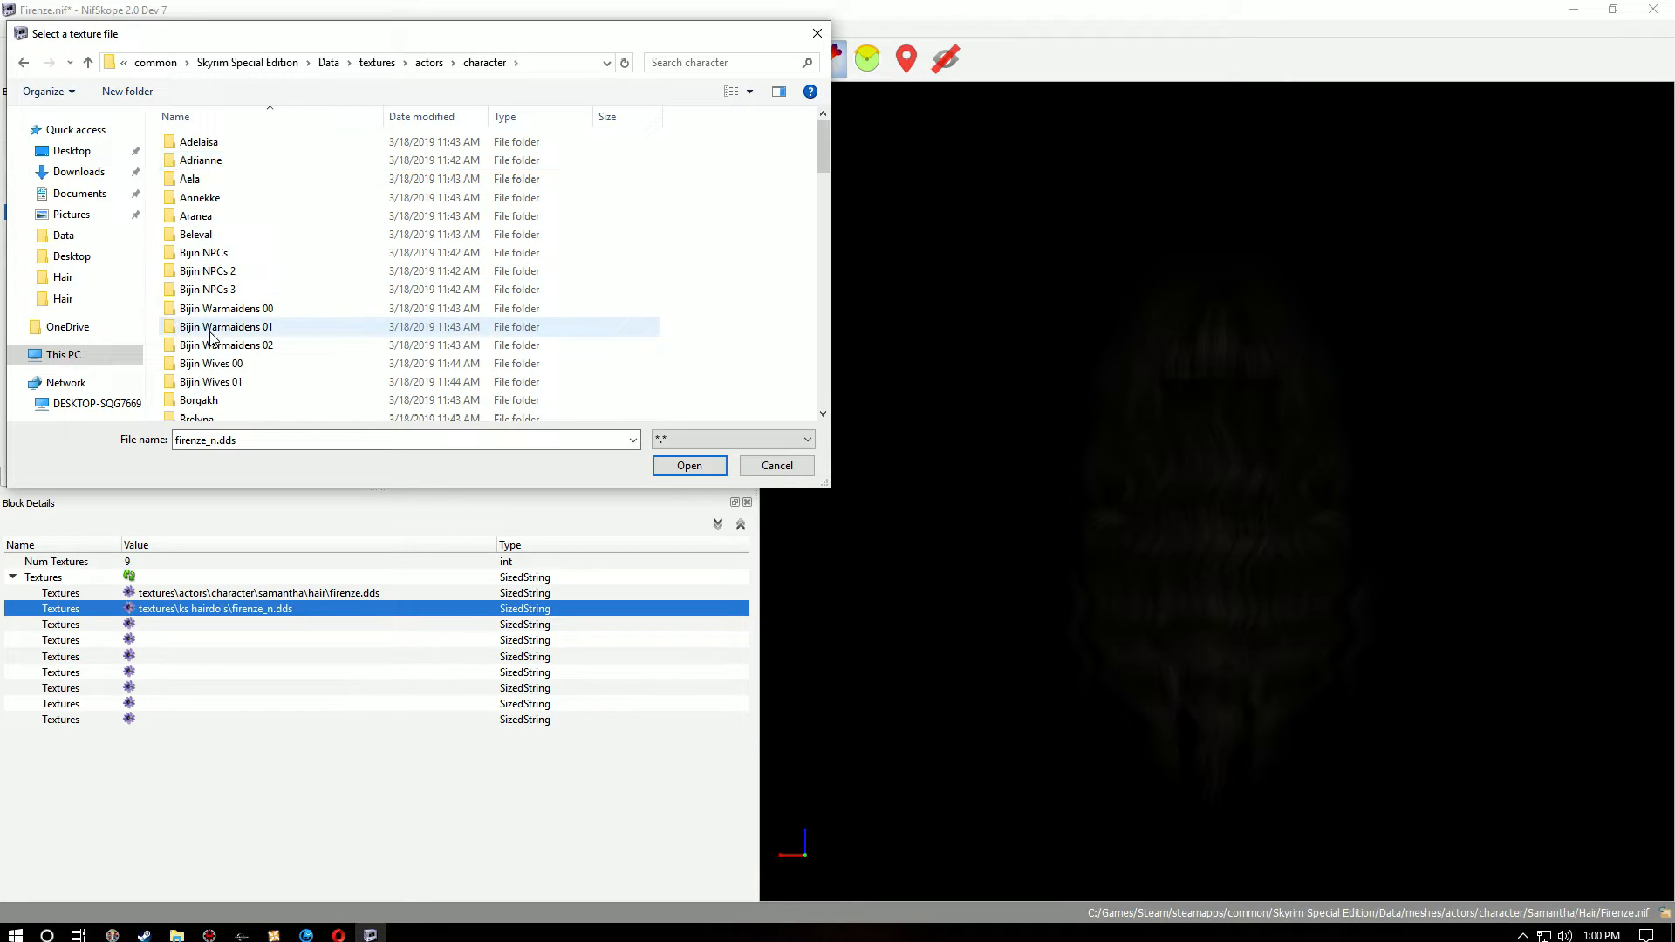
pyautogui.scroll(-20, 210, 338)
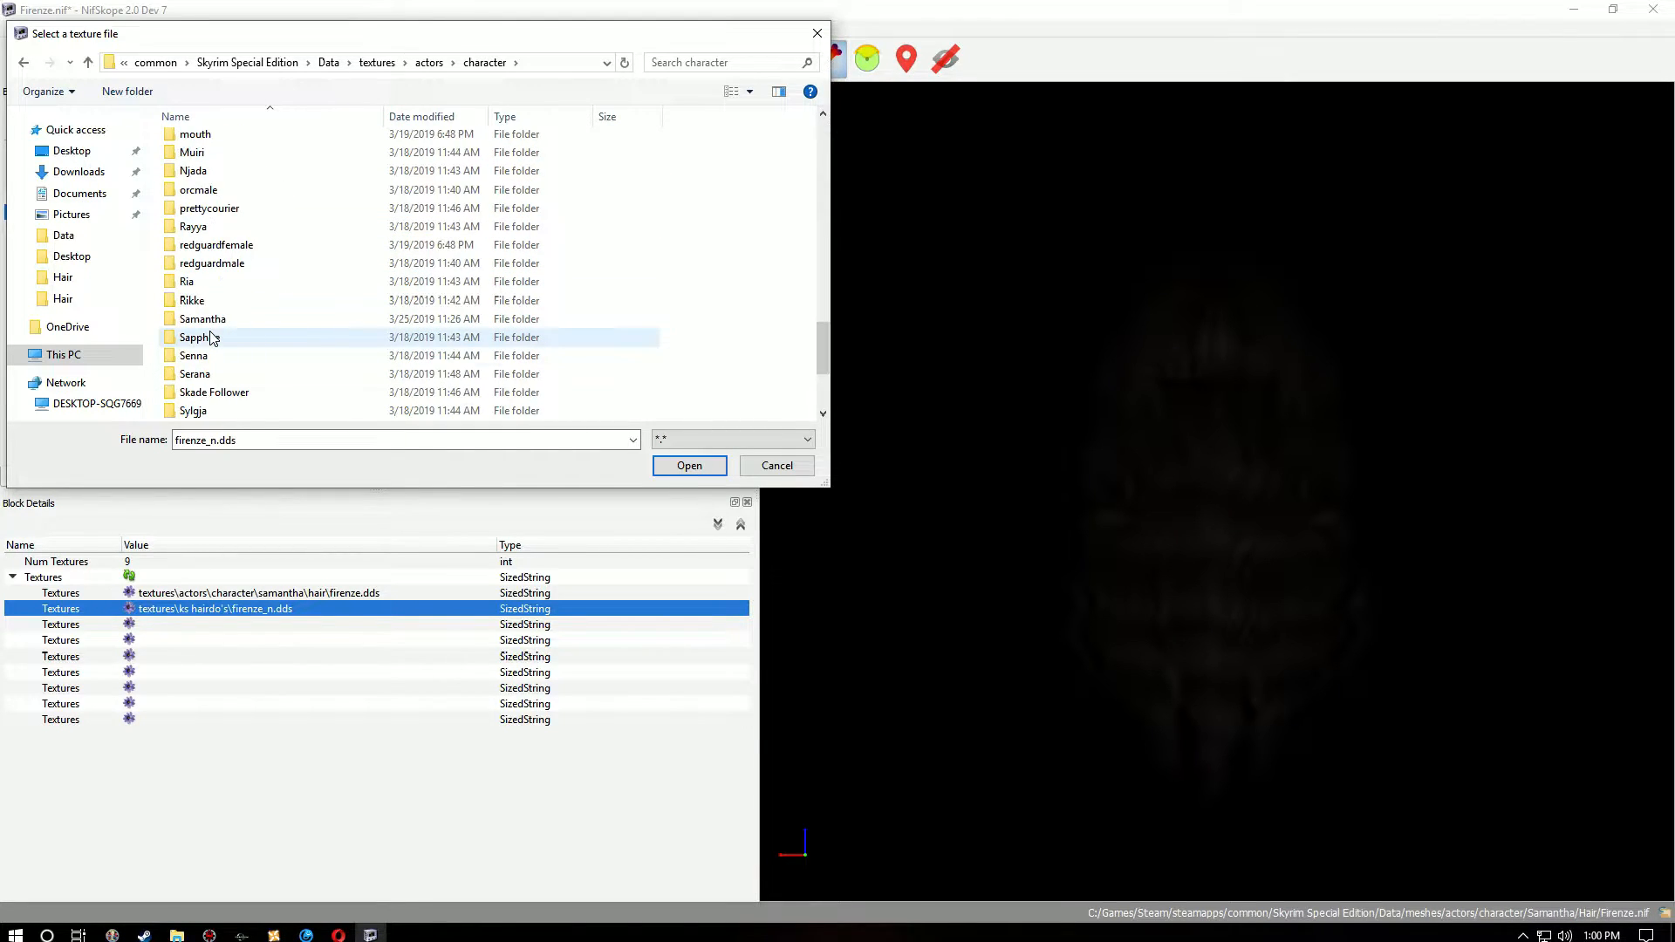
pyautogui.doubleClick(209, 319)
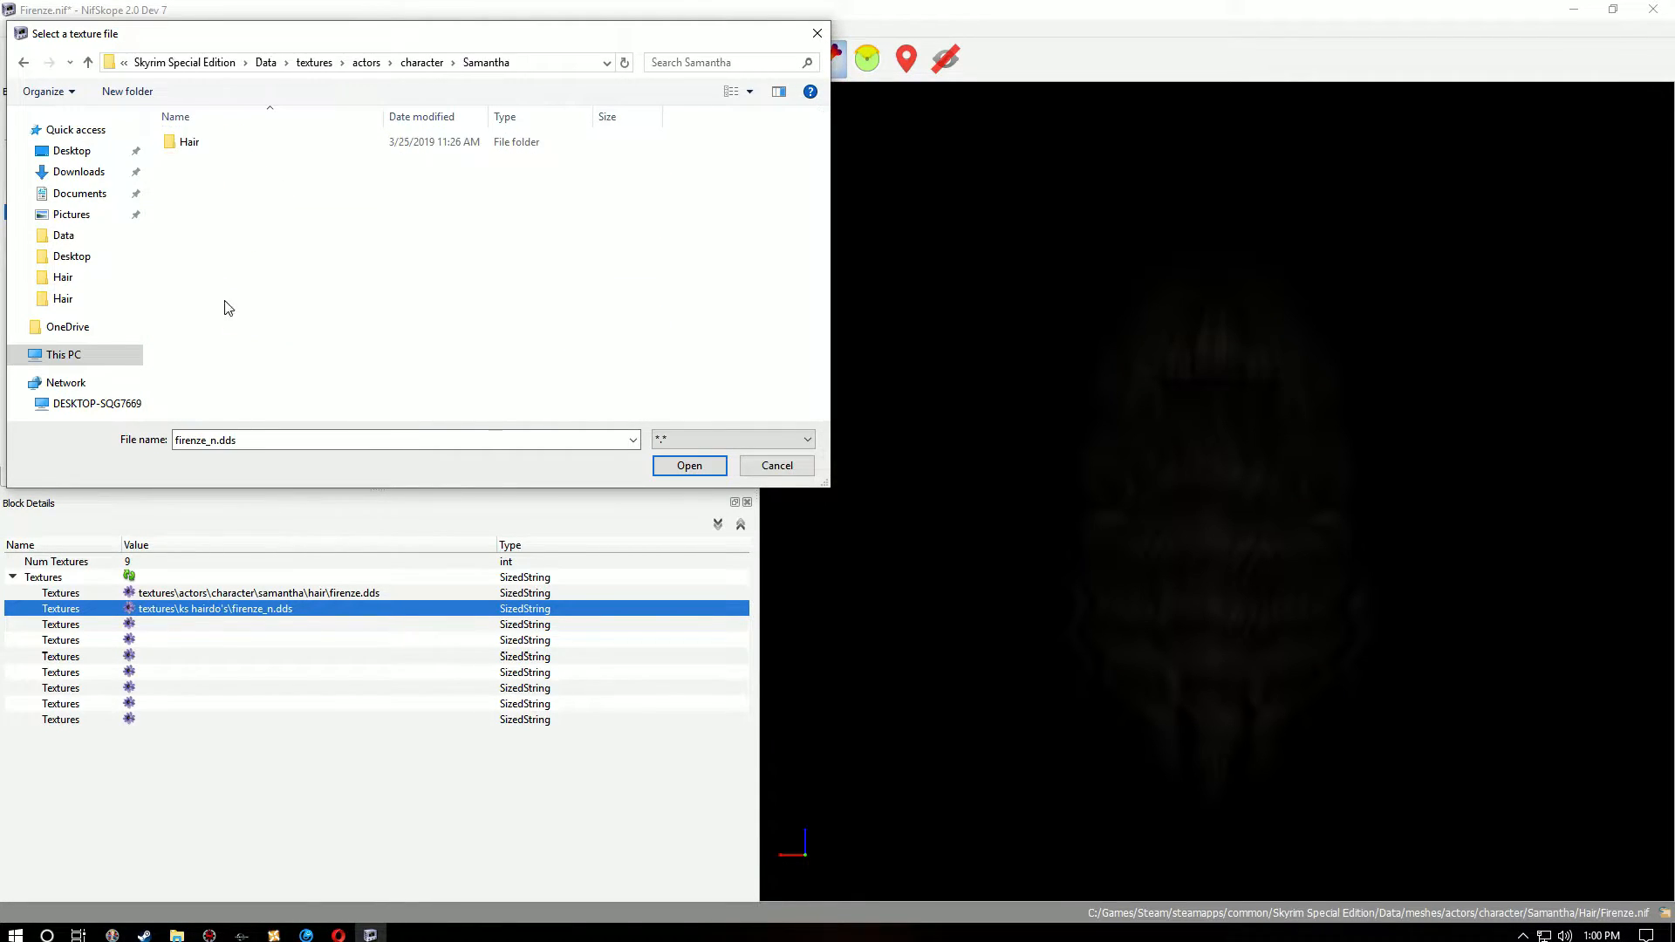
pyautogui.doubleClick(199, 142)
pyautogui.click(323, 167)
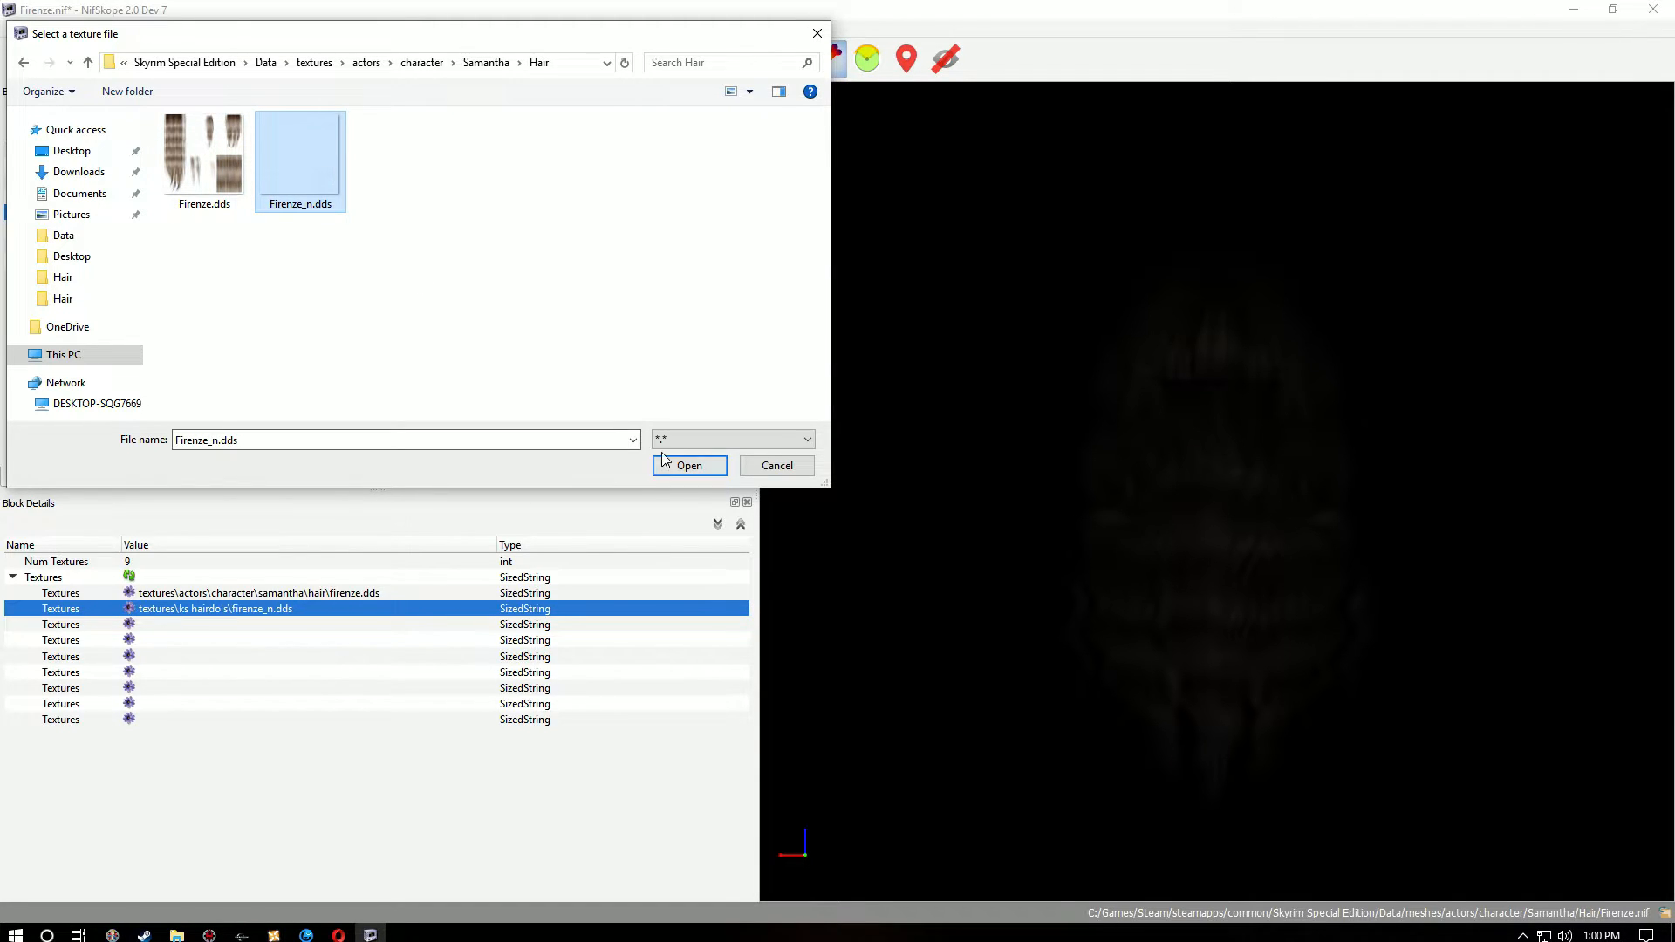
pyautogui.click(688, 465)
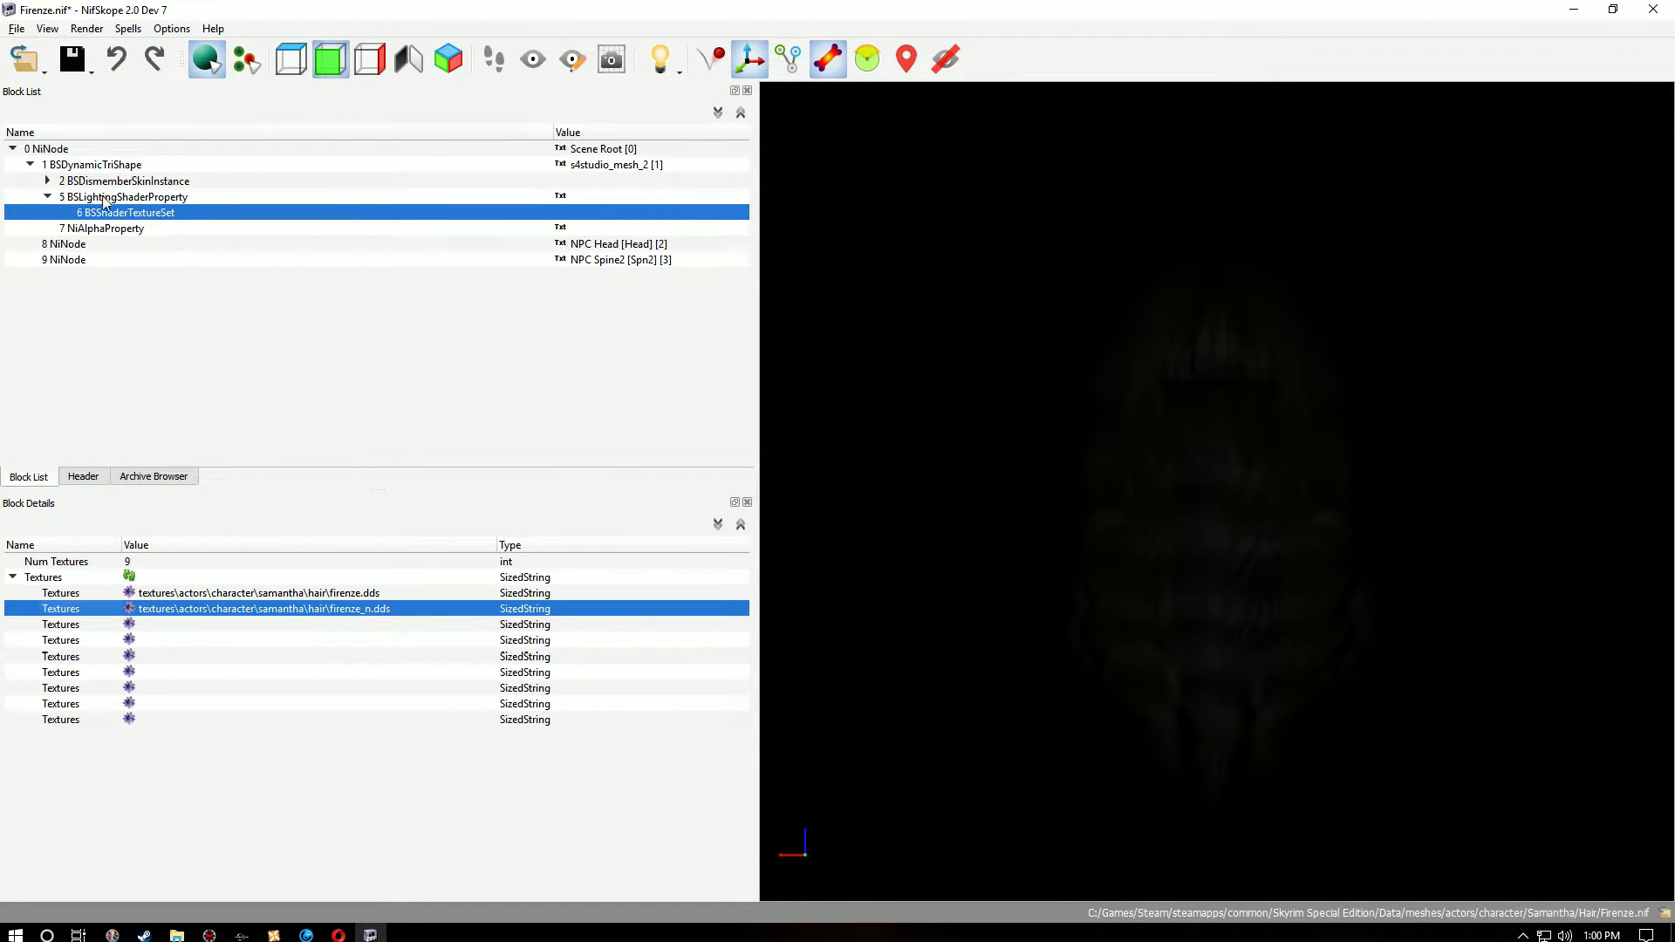
# Step: Save Firenze.nif with its new texture paths and close it
pyautogui.click(73, 65)
pyautogui.click(89, 88)
pyautogui.click(1655, 10)
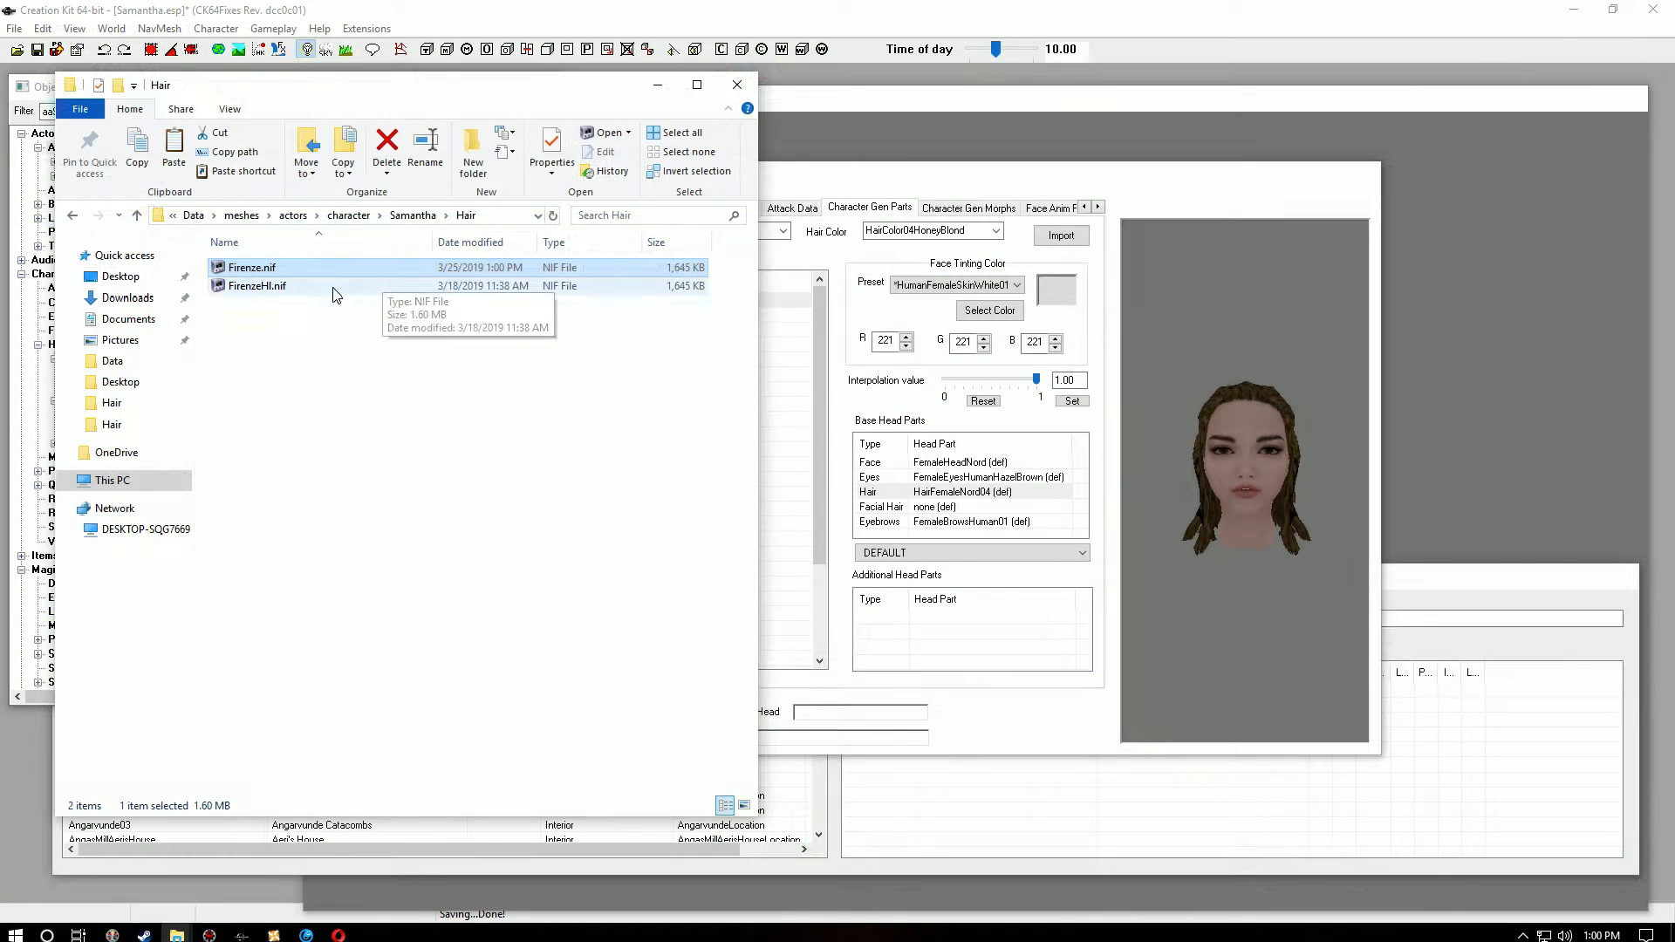
# Step: Open FirenzeHI.nif from the Samantha Hair meshes folder and select the BSShaderTextureSet under its BSLightingShaderProperty
pyautogui.doubleClick(262, 285)
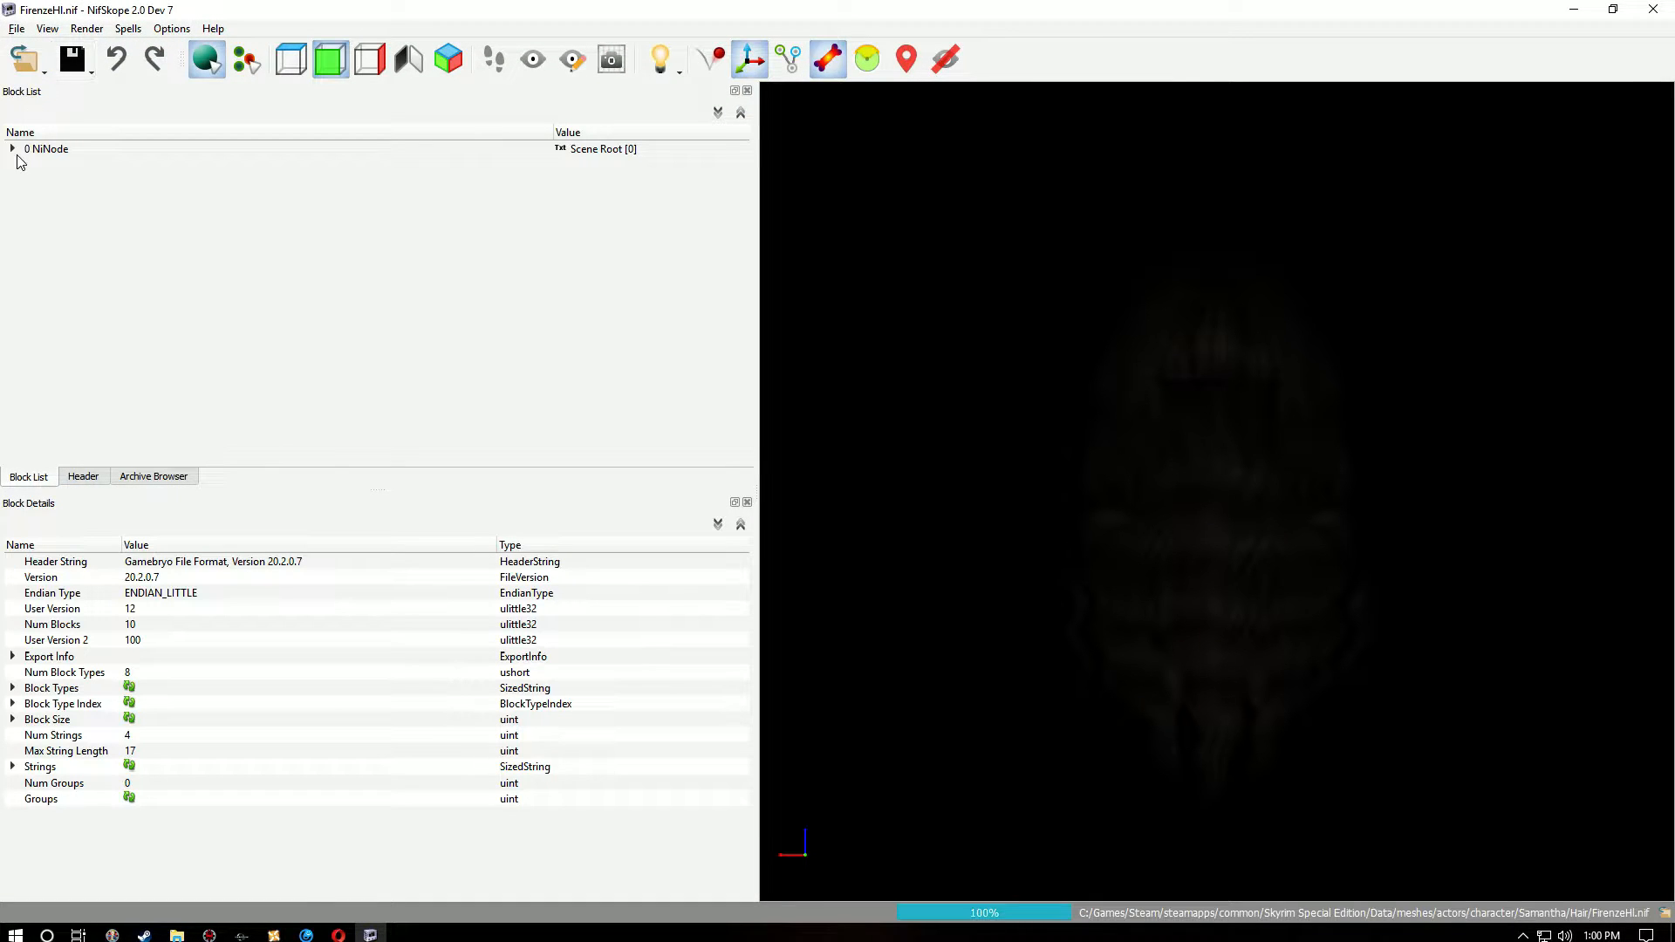
pyautogui.click(14, 149)
pyautogui.click(32, 165)
pyautogui.click(47, 197)
pyautogui.click(93, 217)
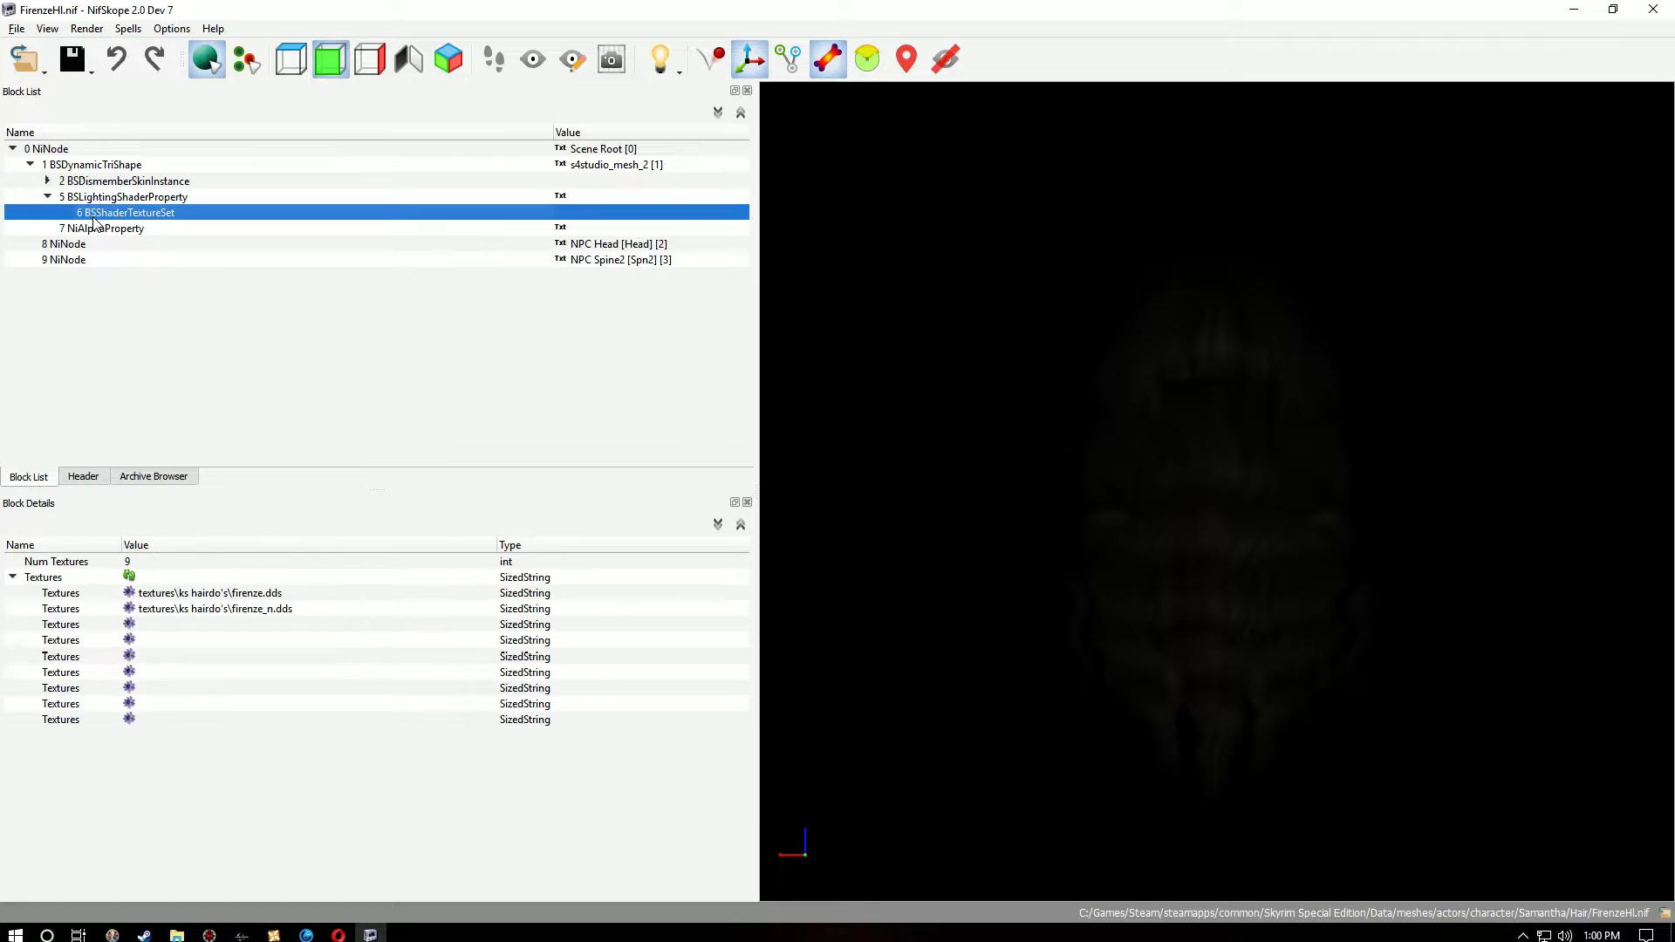
# Step: Set the first texture path of FirenzeHI.nif to Firenze.dds in textures\actors\character\Samantha\Hair
pyautogui.click(131, 594)
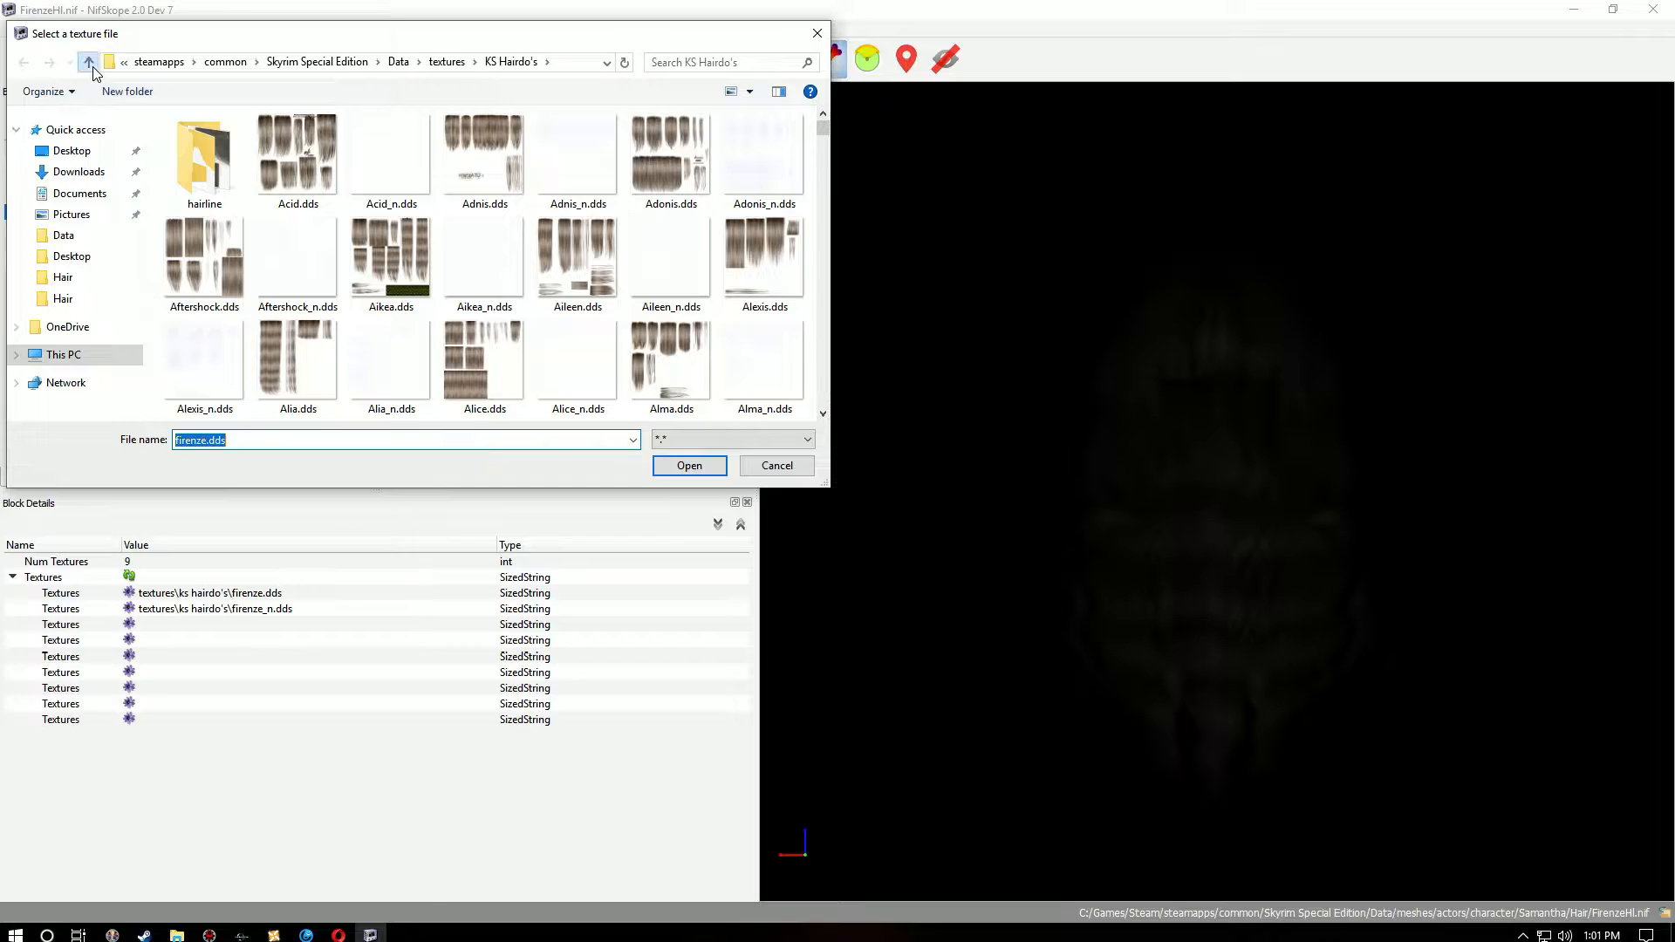
pyautogui.click(88, 62)
pyautogui.scroll(2, 205, 228)
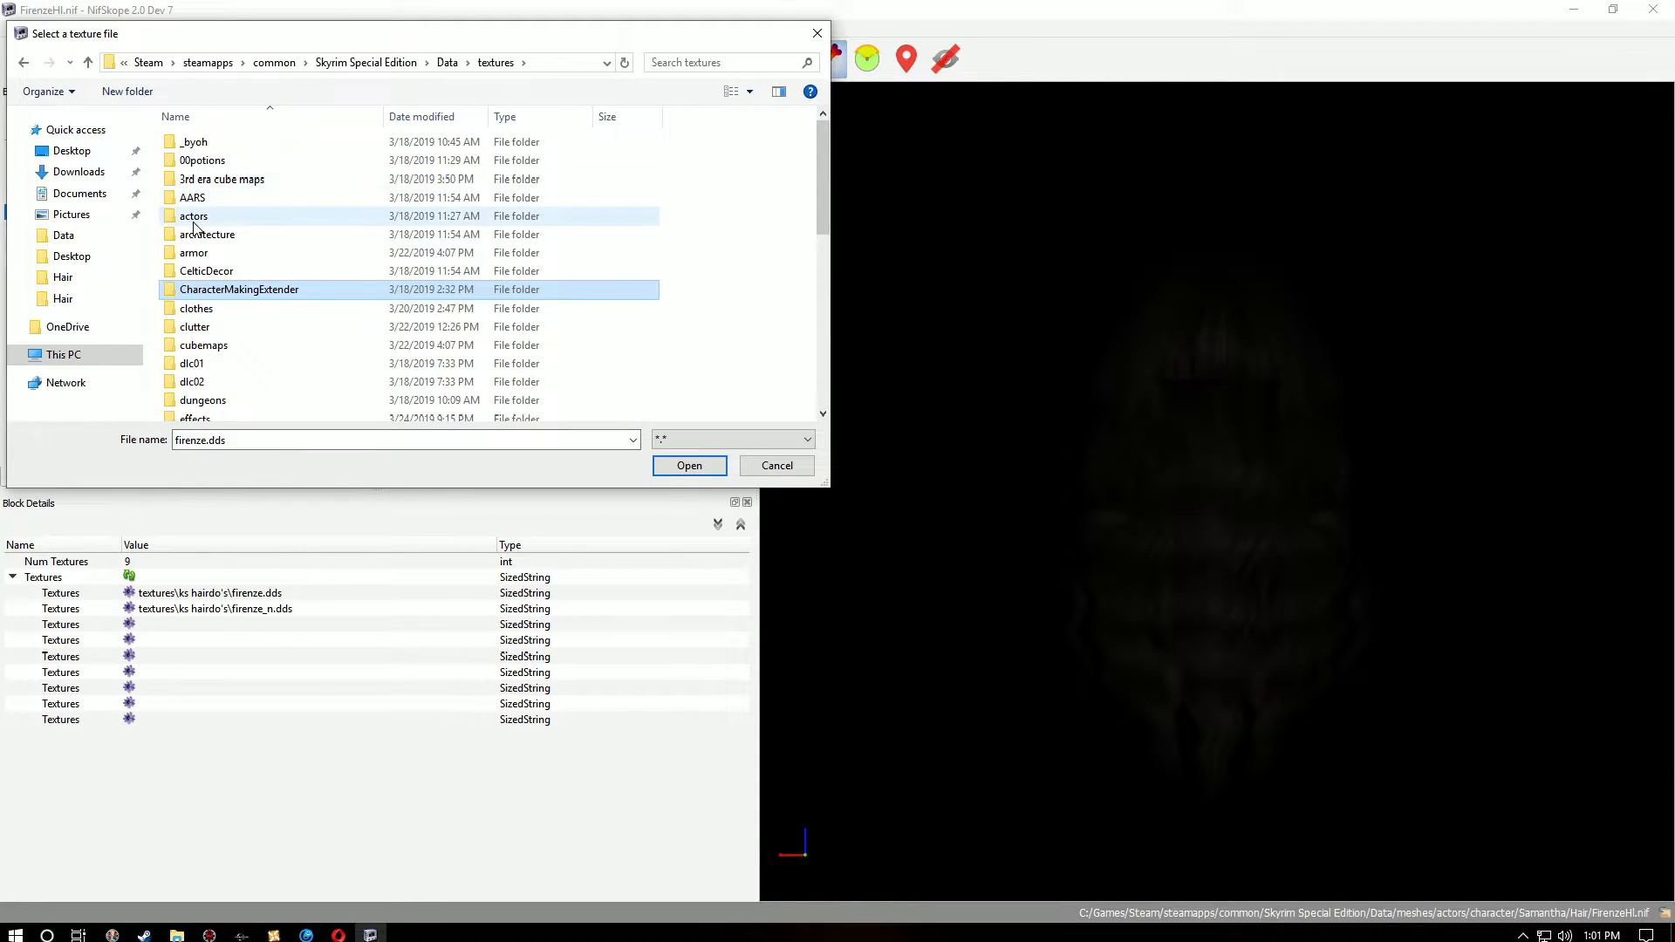
pyautogui.doubleClick(194, 219)
pyautogui.doubleClick(209, 163)
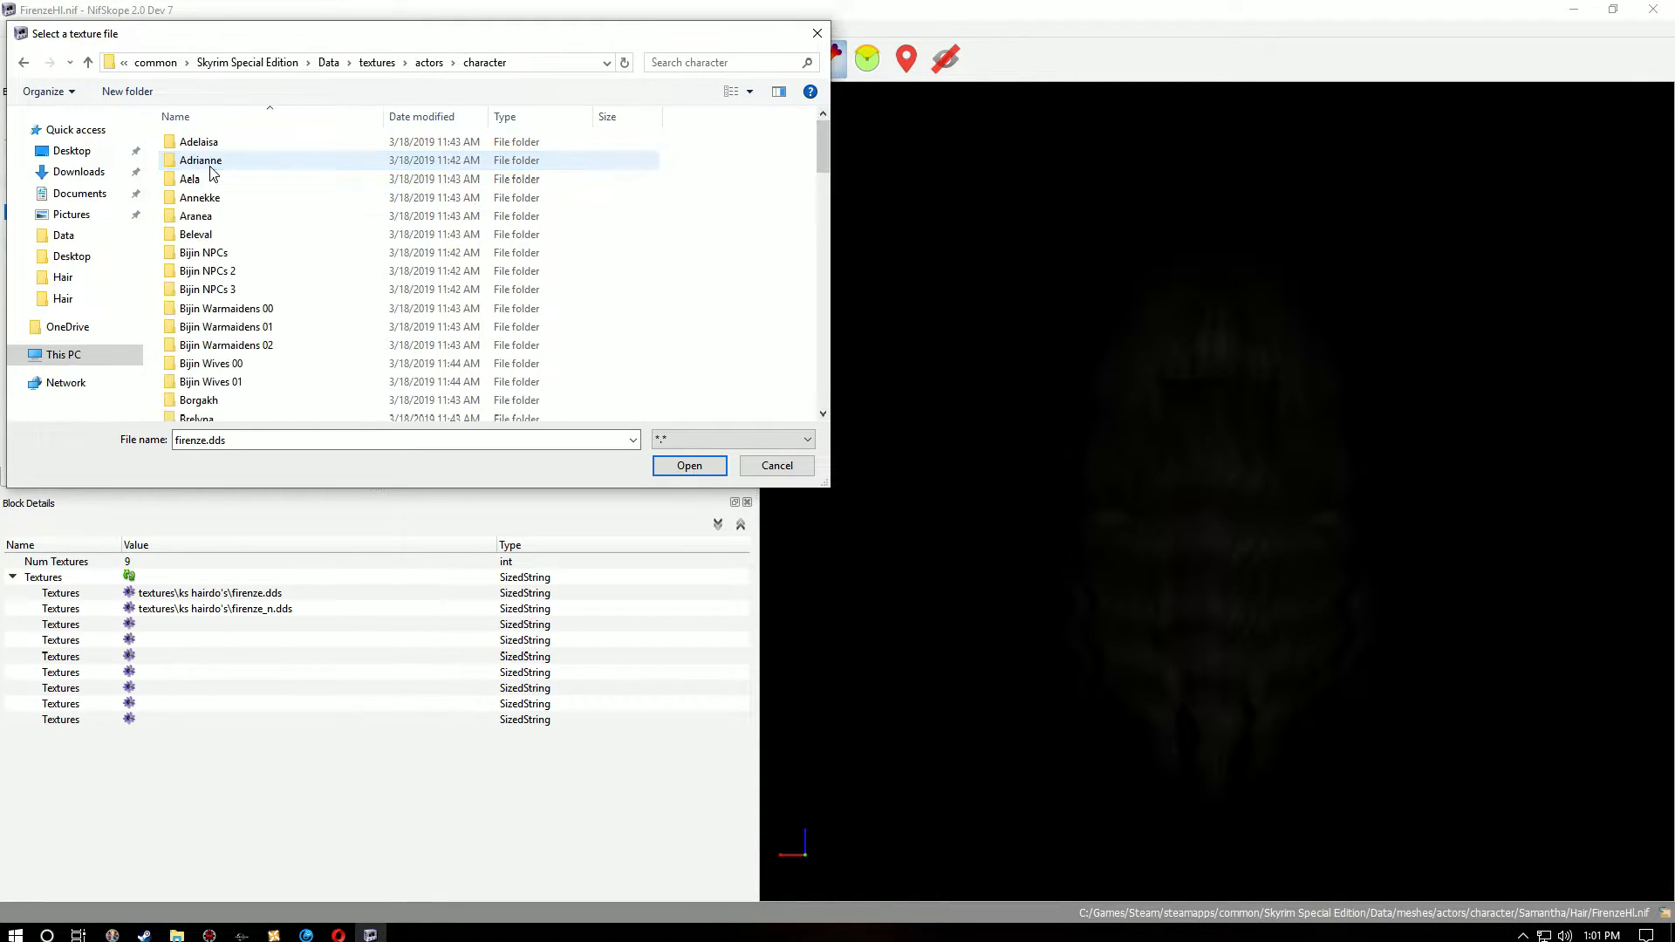
pyautogui.scroll(-10, 231, 348)
pyautogui.scroll(-7, 232, 348)
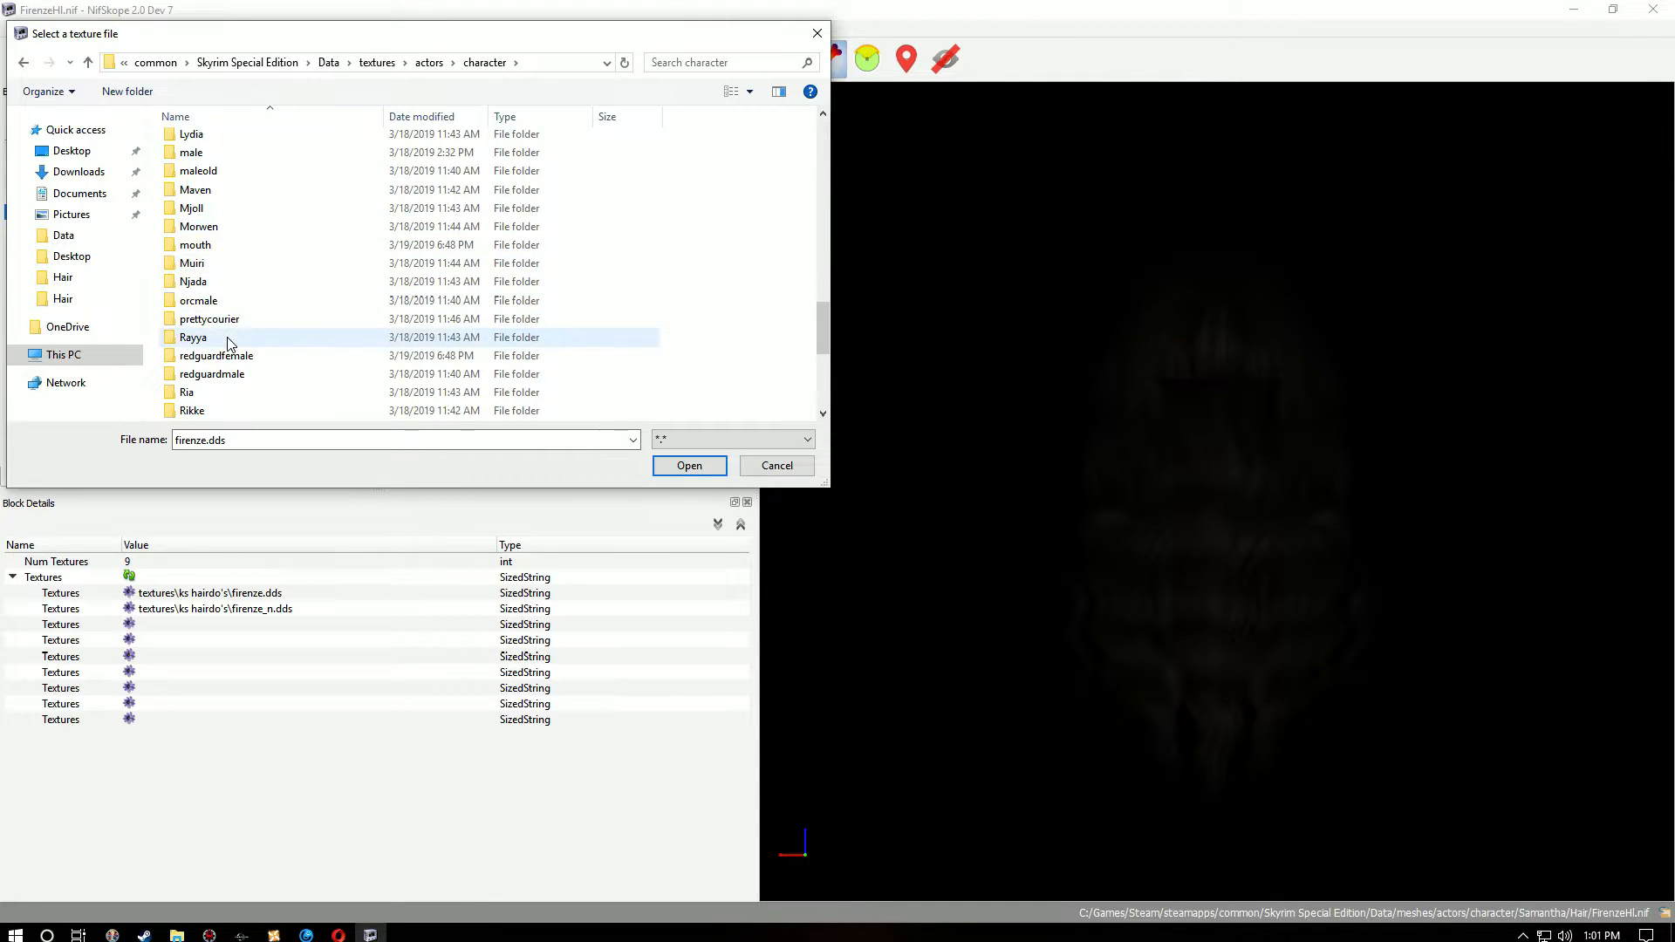
pyautogui.scroll(-4, 229, 341)
pyautogui.doubleClick(237, 213)
pyautogui.doubleClick(201, 139)
pyautogui.click(218, 198)
pyautogui.click(689, 465)
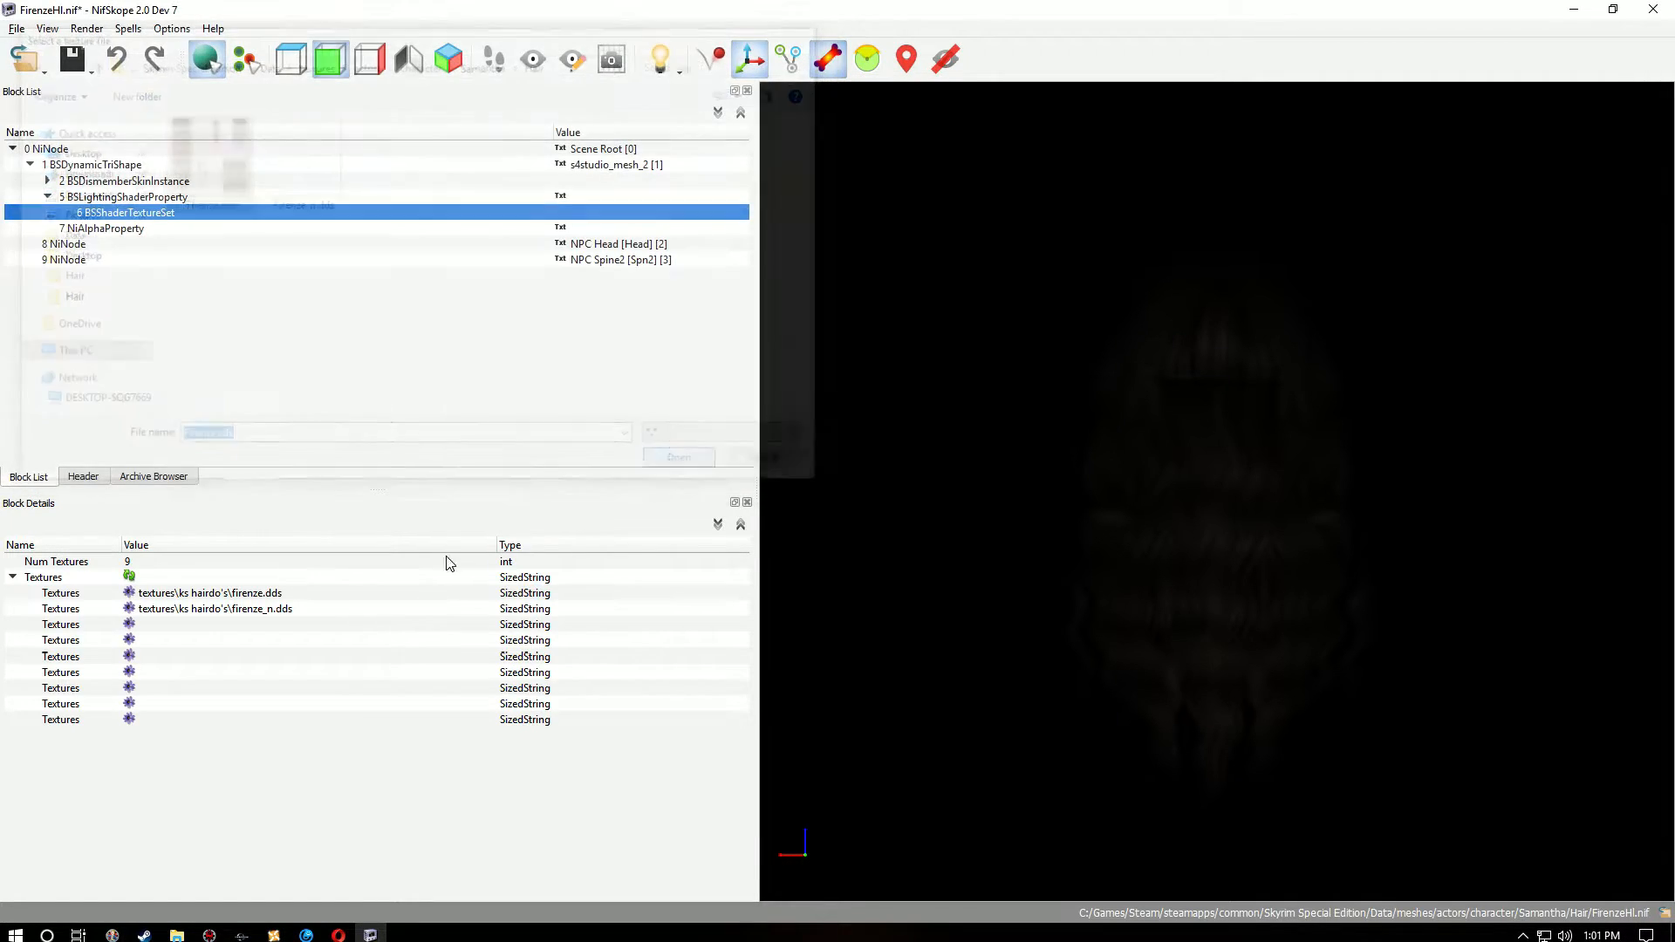
# Step: Point the second texture path of FirenzeHI.nif to Firenze_n.dds in textures\actors\character\Samantha\Hair
pyautogui.click(237, 609)
pyautogui.click(129, 609)
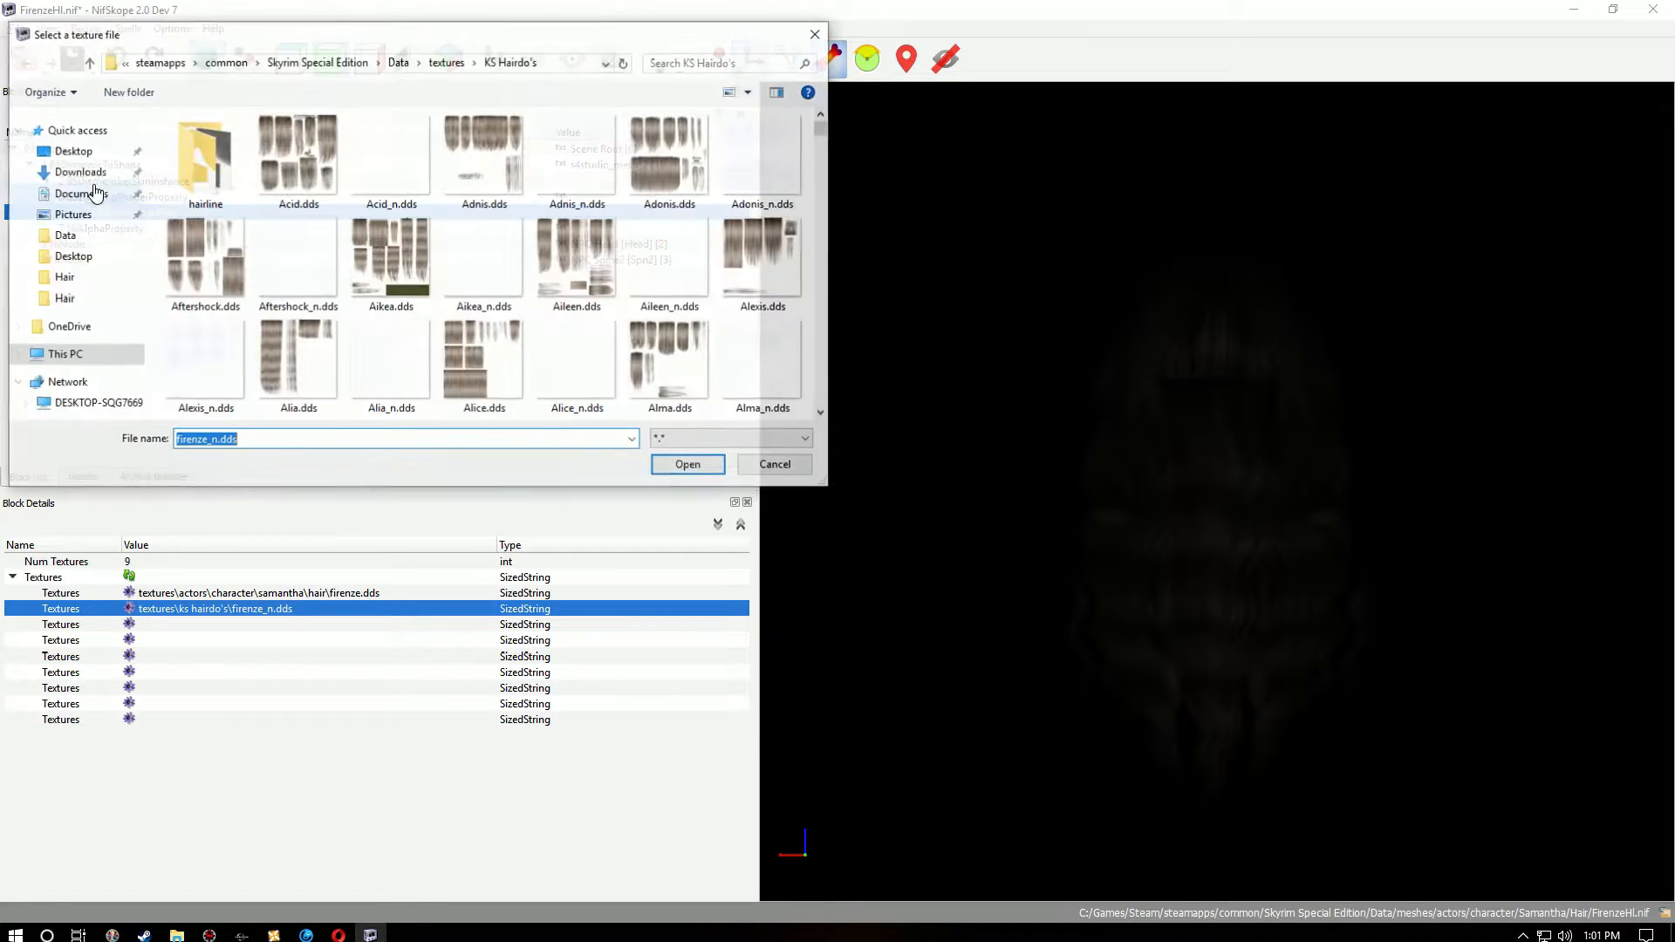
pyautogui.click(88, 61)
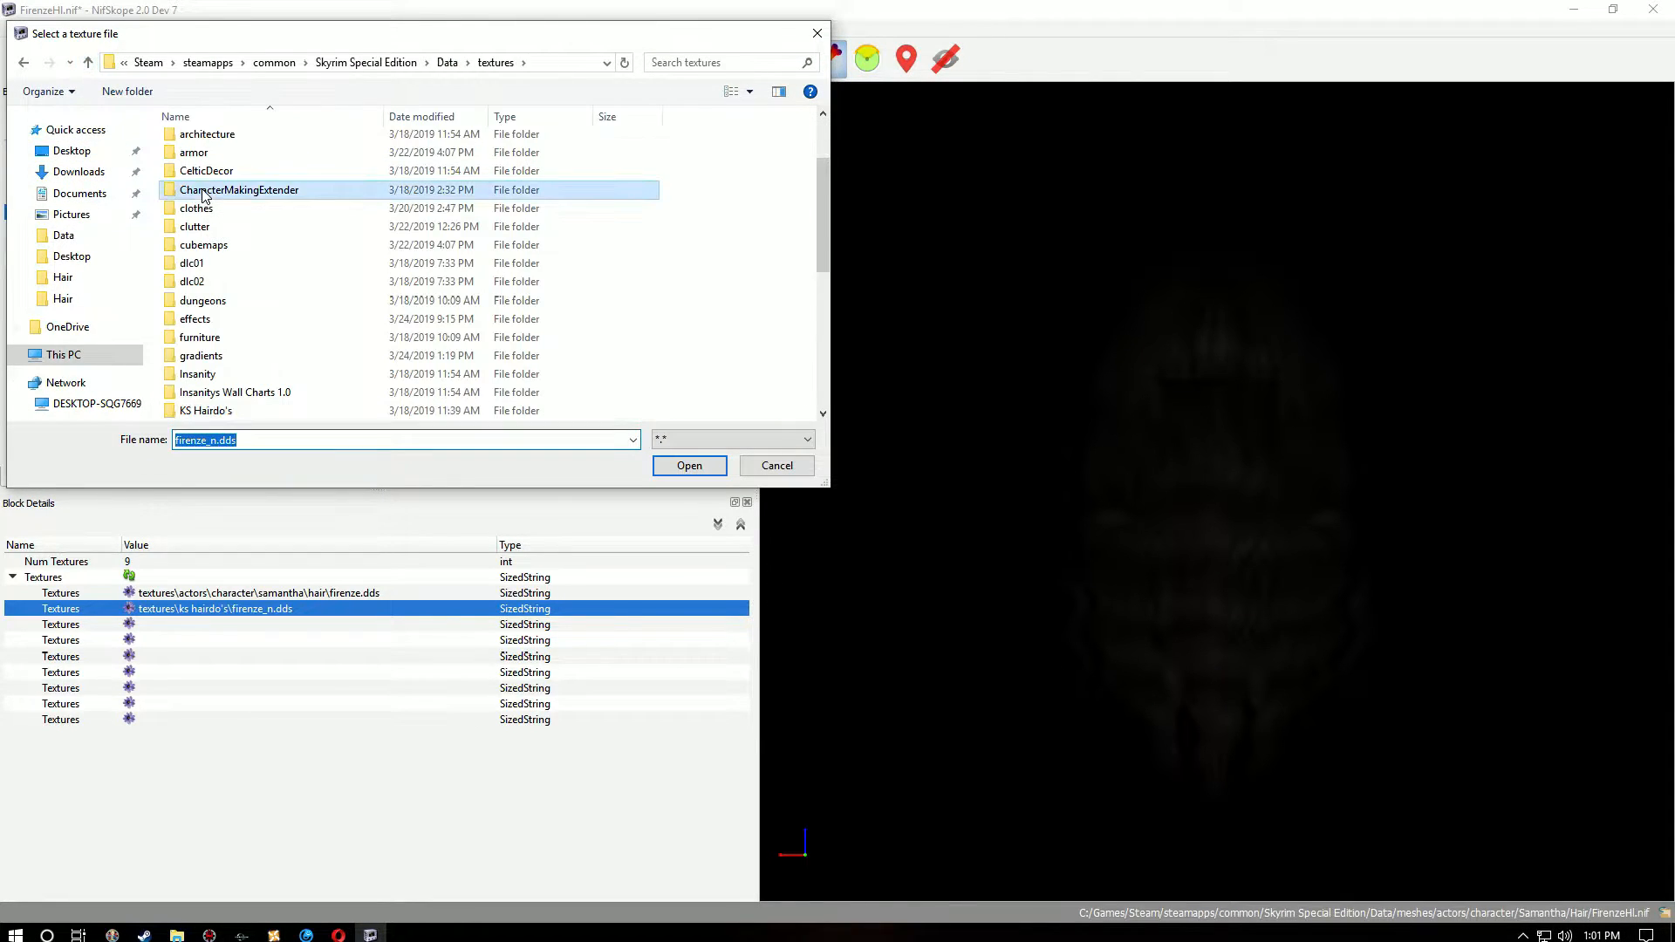
pyautogui.click(200, 218)
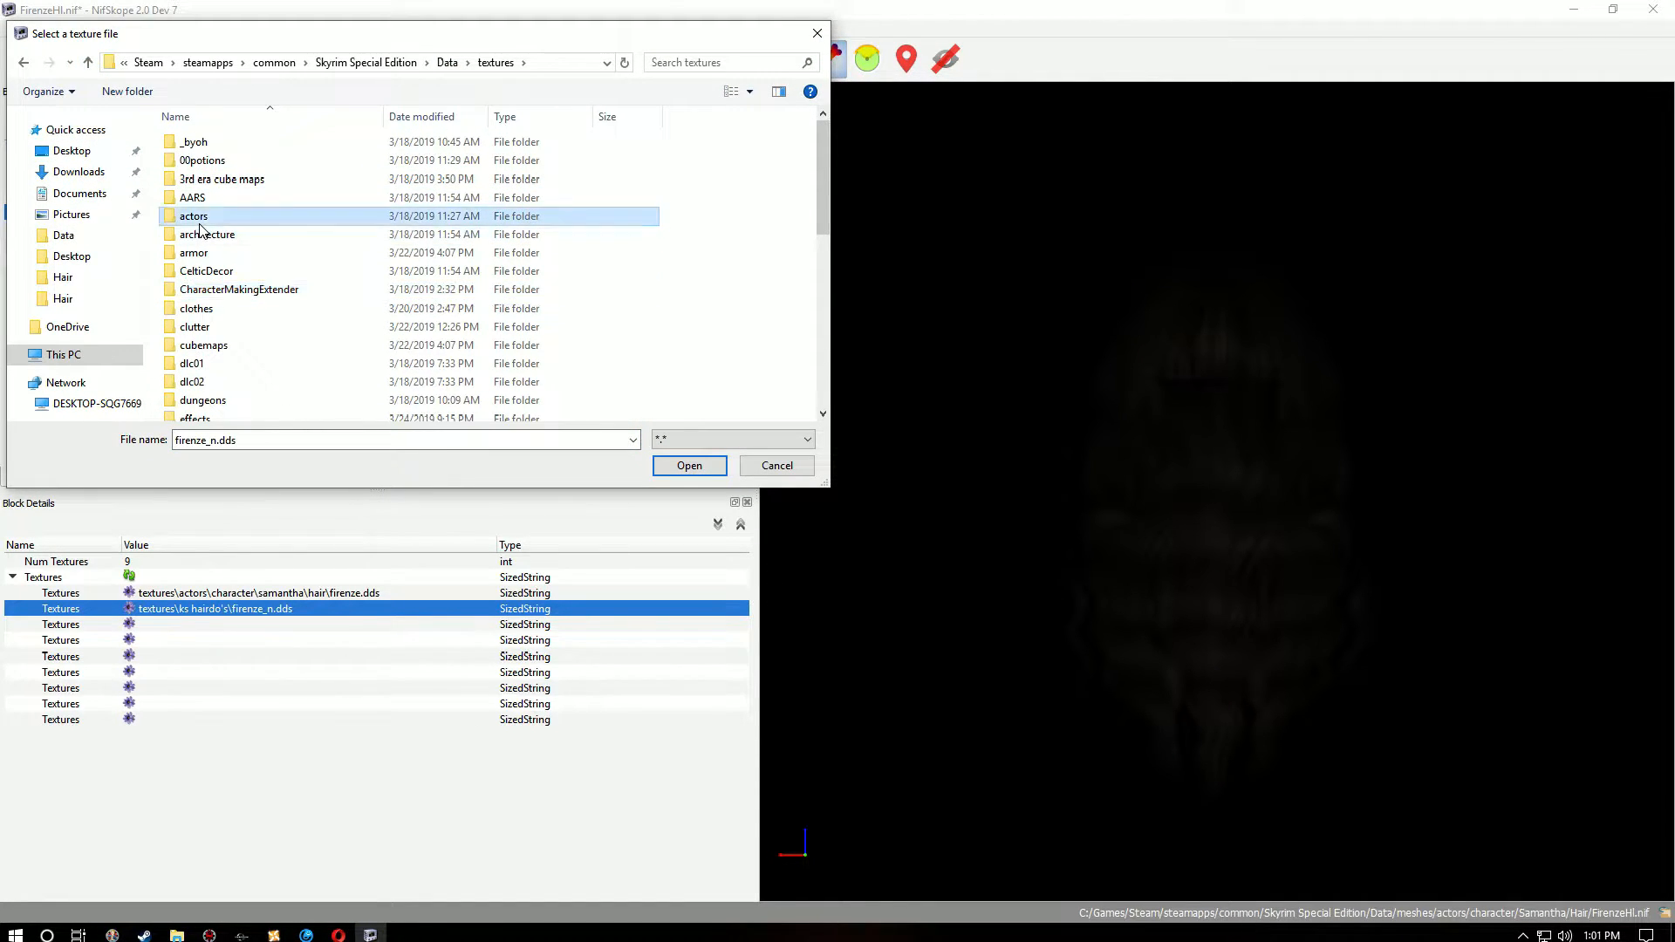
pyautogui.doubleClick(199, 229)
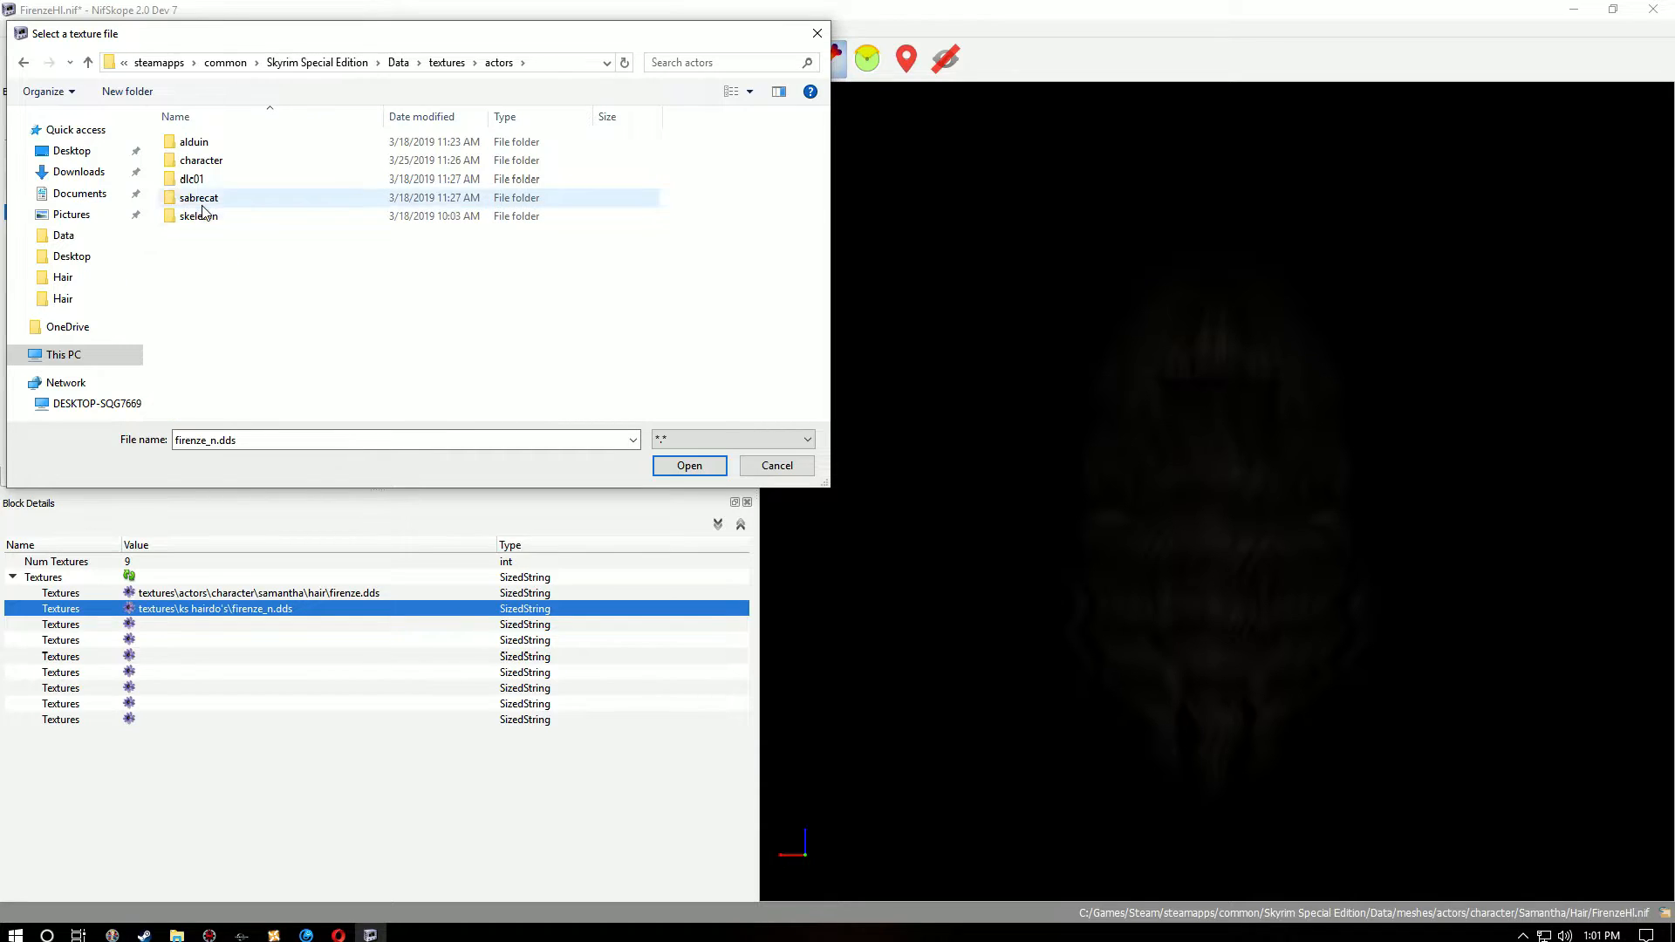
pyautogui.doubleClick(199, 160)
pyautogui.scroll(-15, 191, 262)
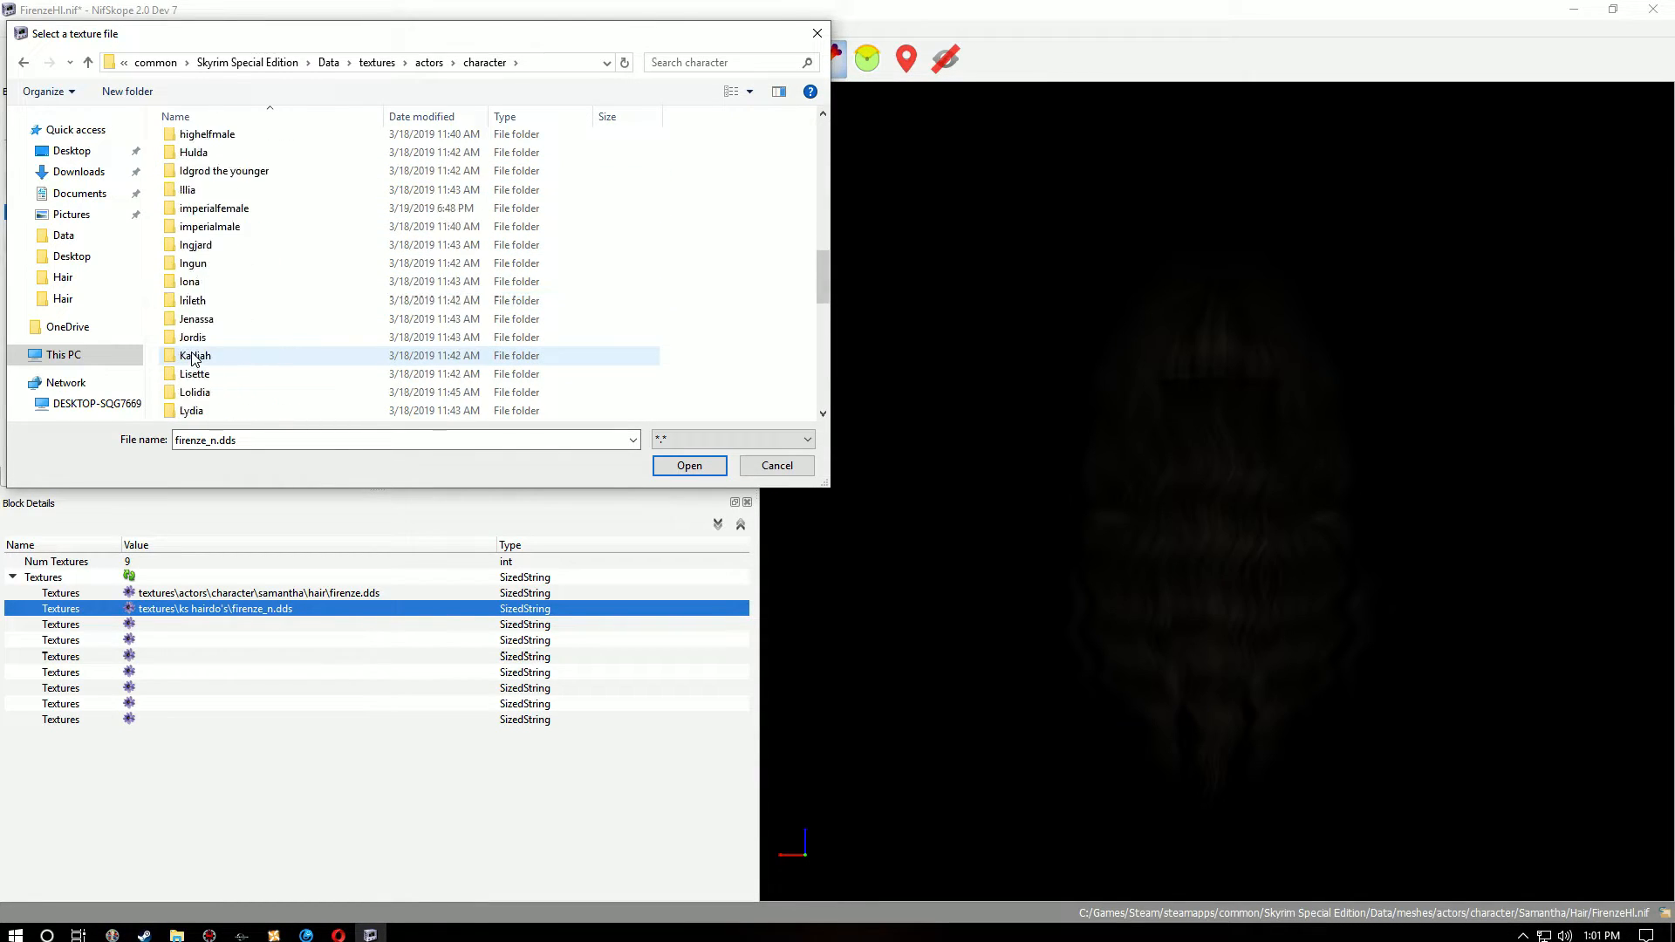
pyautogui.scroll(-3, 194, 359)
pyautogui.click(205, 377)
pyautogui.doubleClick(206, 382)
pyautogui.doubleClick(193, 140)
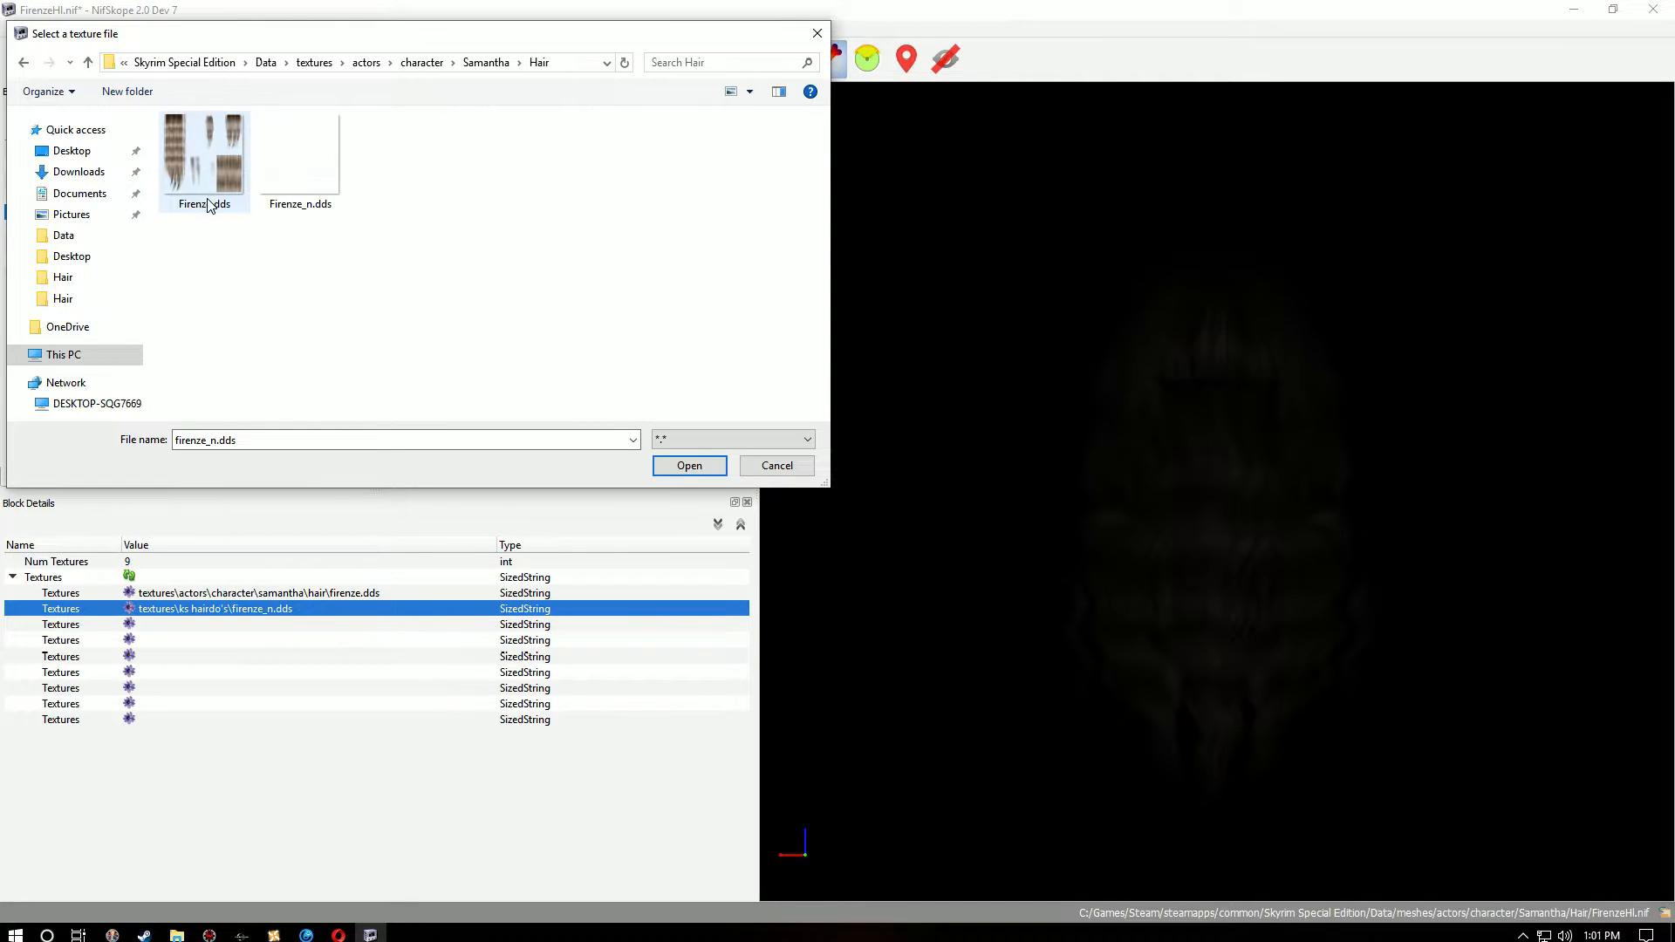
pyautogui.click(325, 193)
pyautogui.click(713, 468)
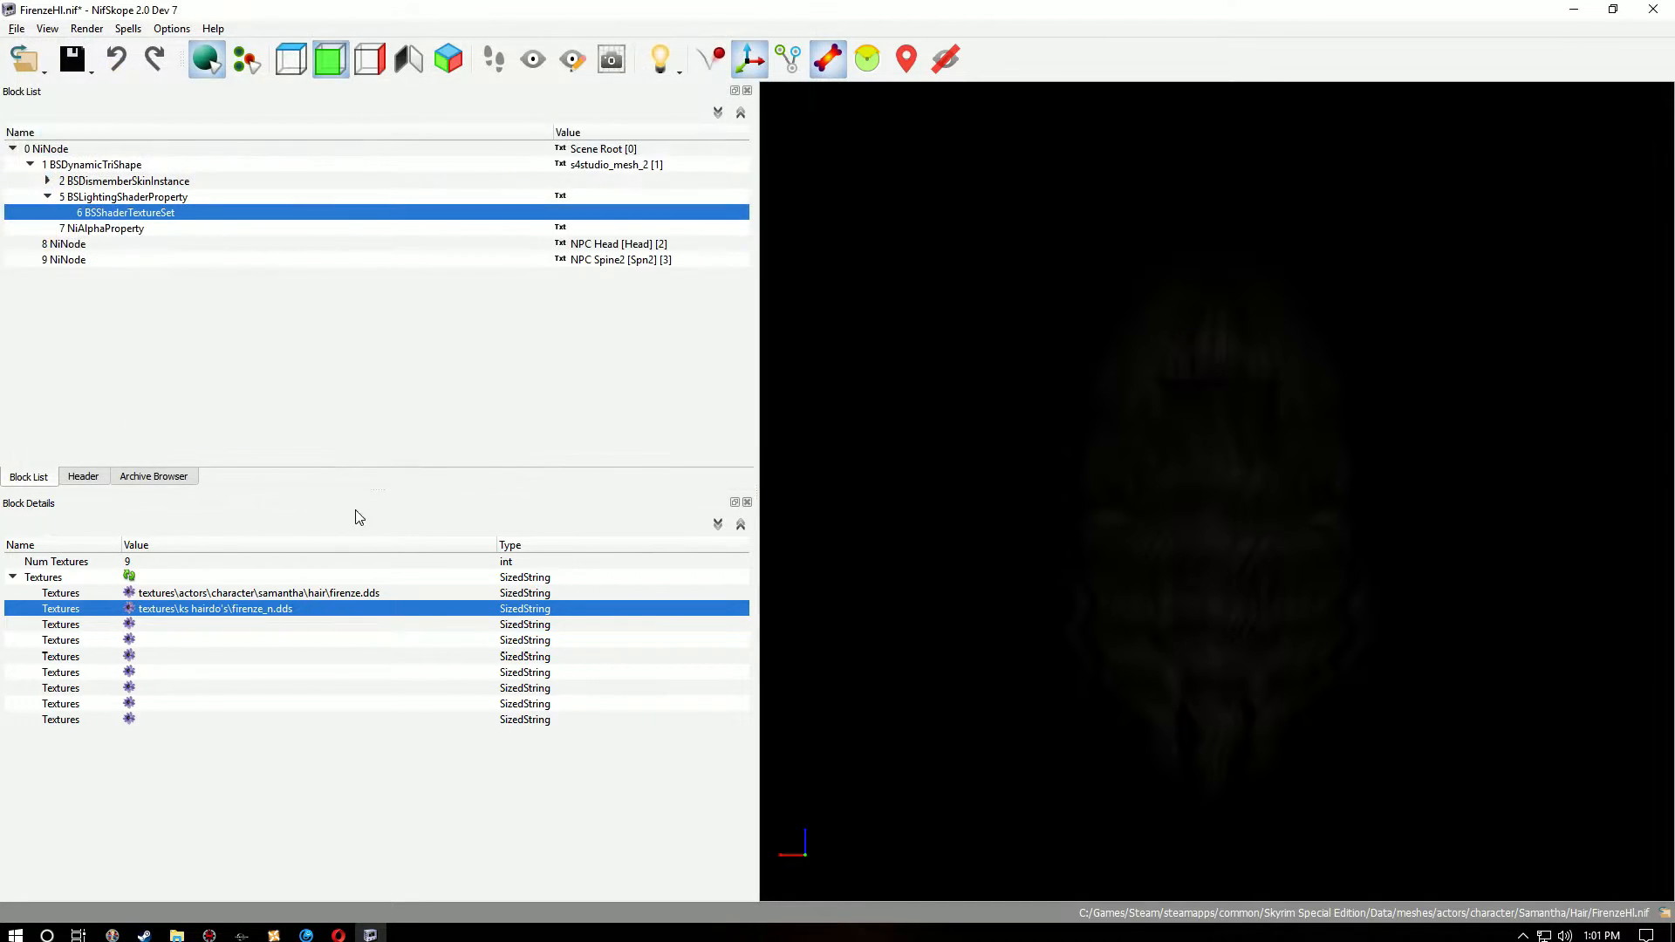
# Step: Save FirenzeHI.nif with its new texture paths and close it
pyautogui.click(87, 74)
pyautogui.click(83, 88)
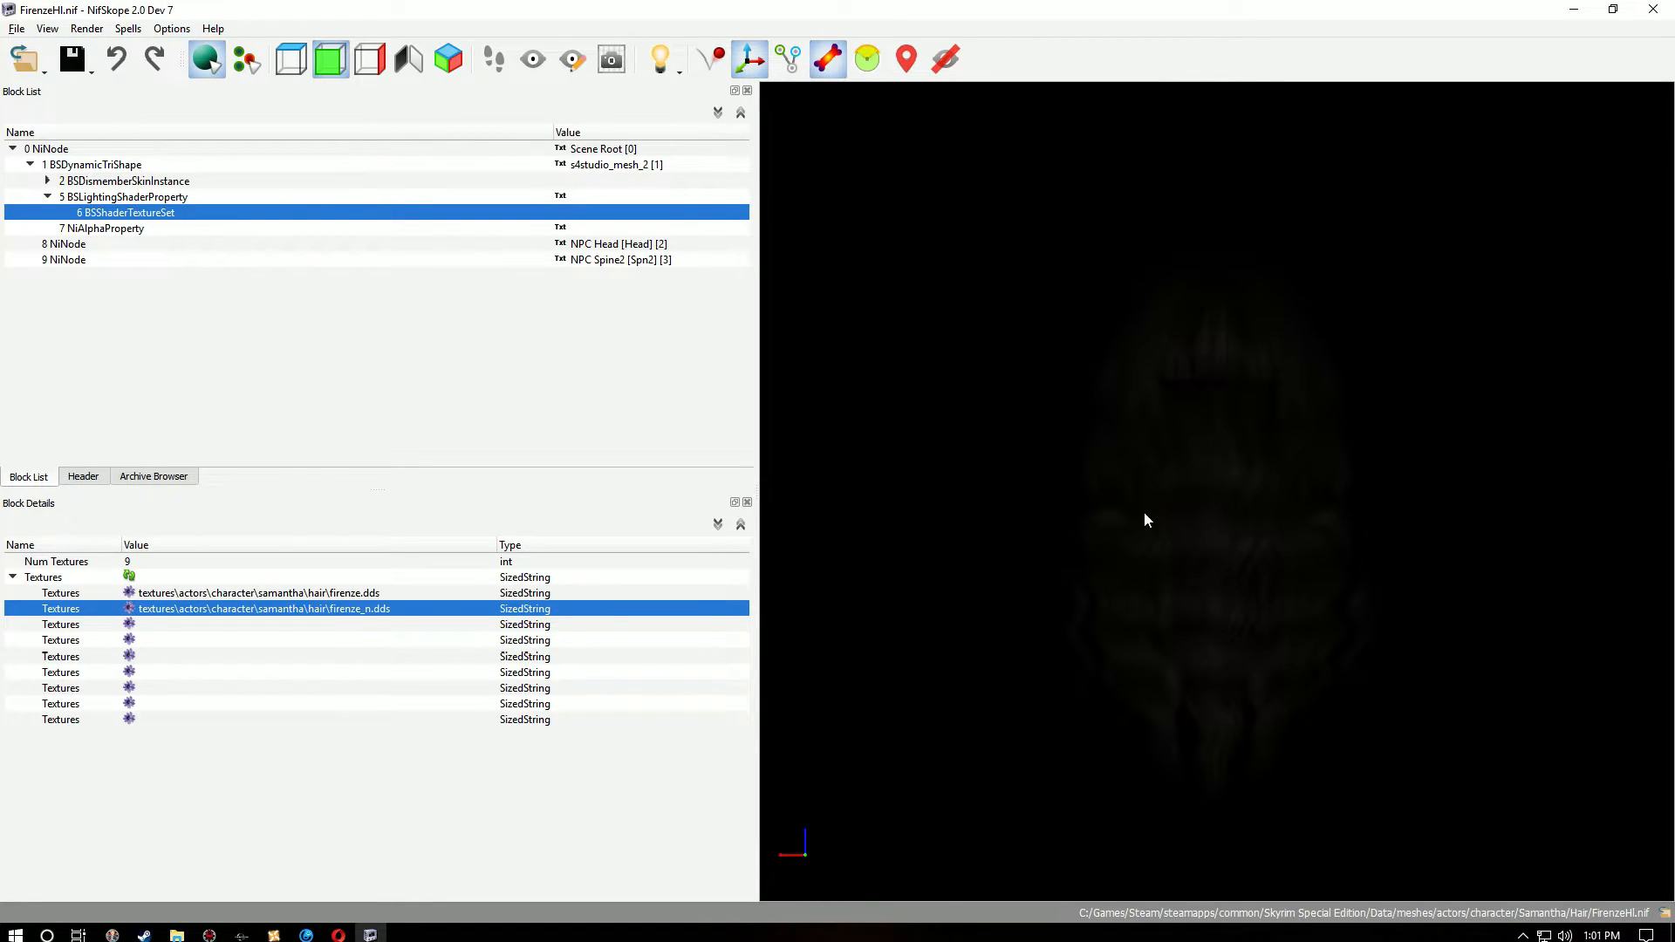
pyautogui.click(1653, 9)
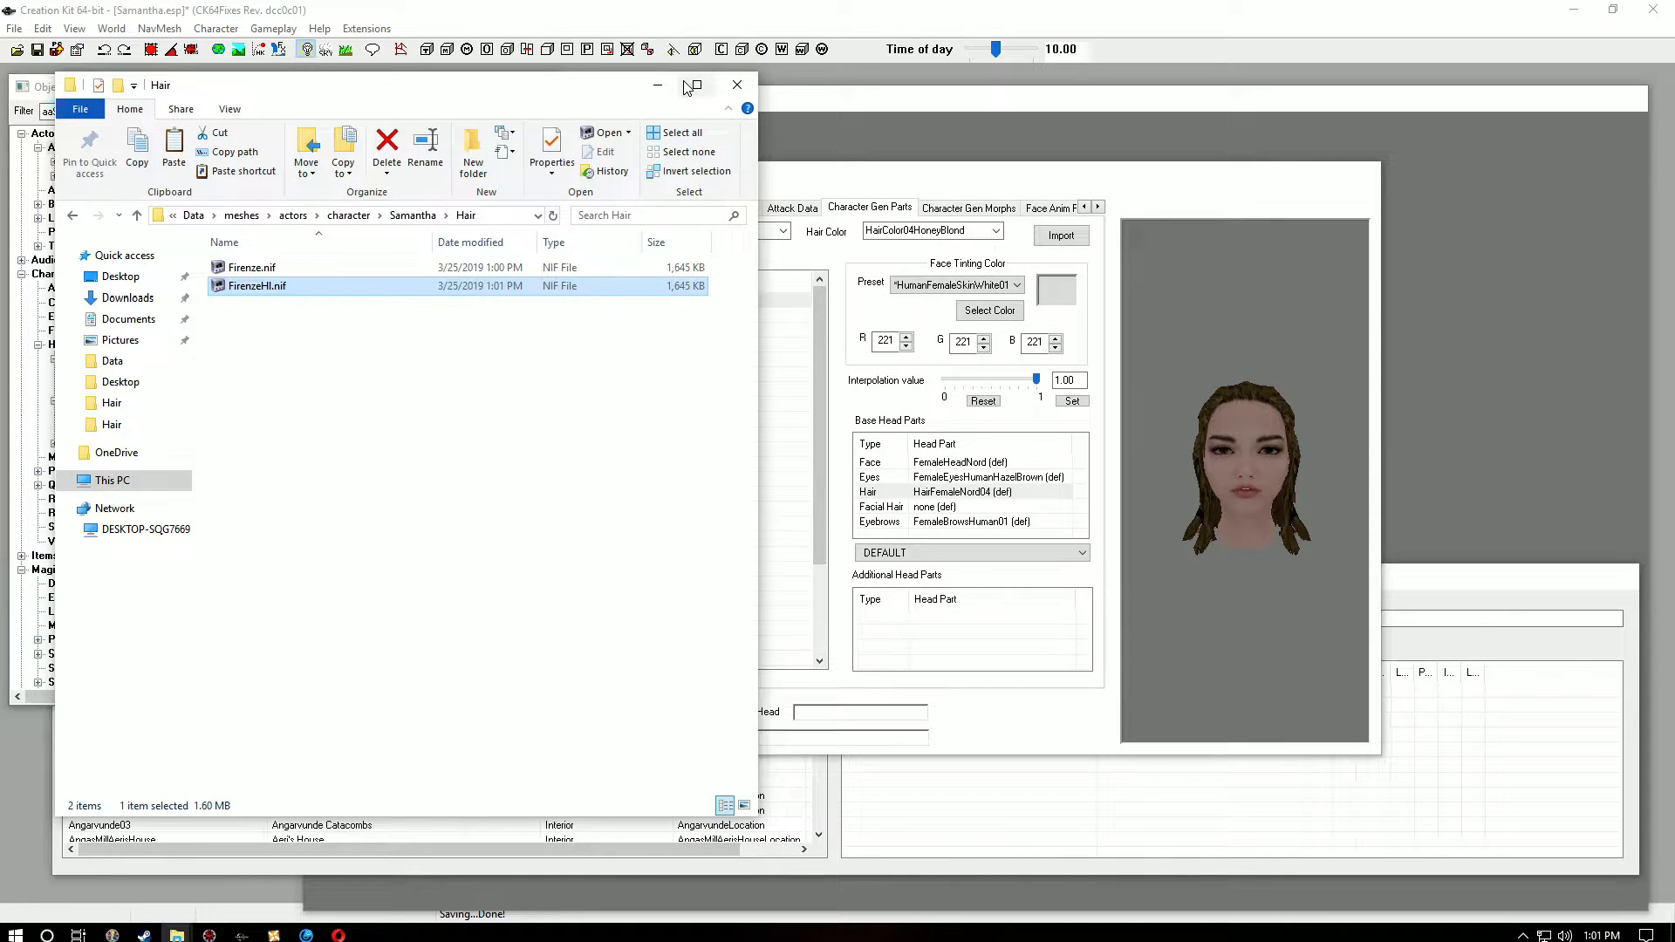
# Step: Switch to the Creation Kit, accept the aaSamanthaFollower actor settings and show the TextureSet objects under Miscellaneous
pyautogui.click(657, 84)
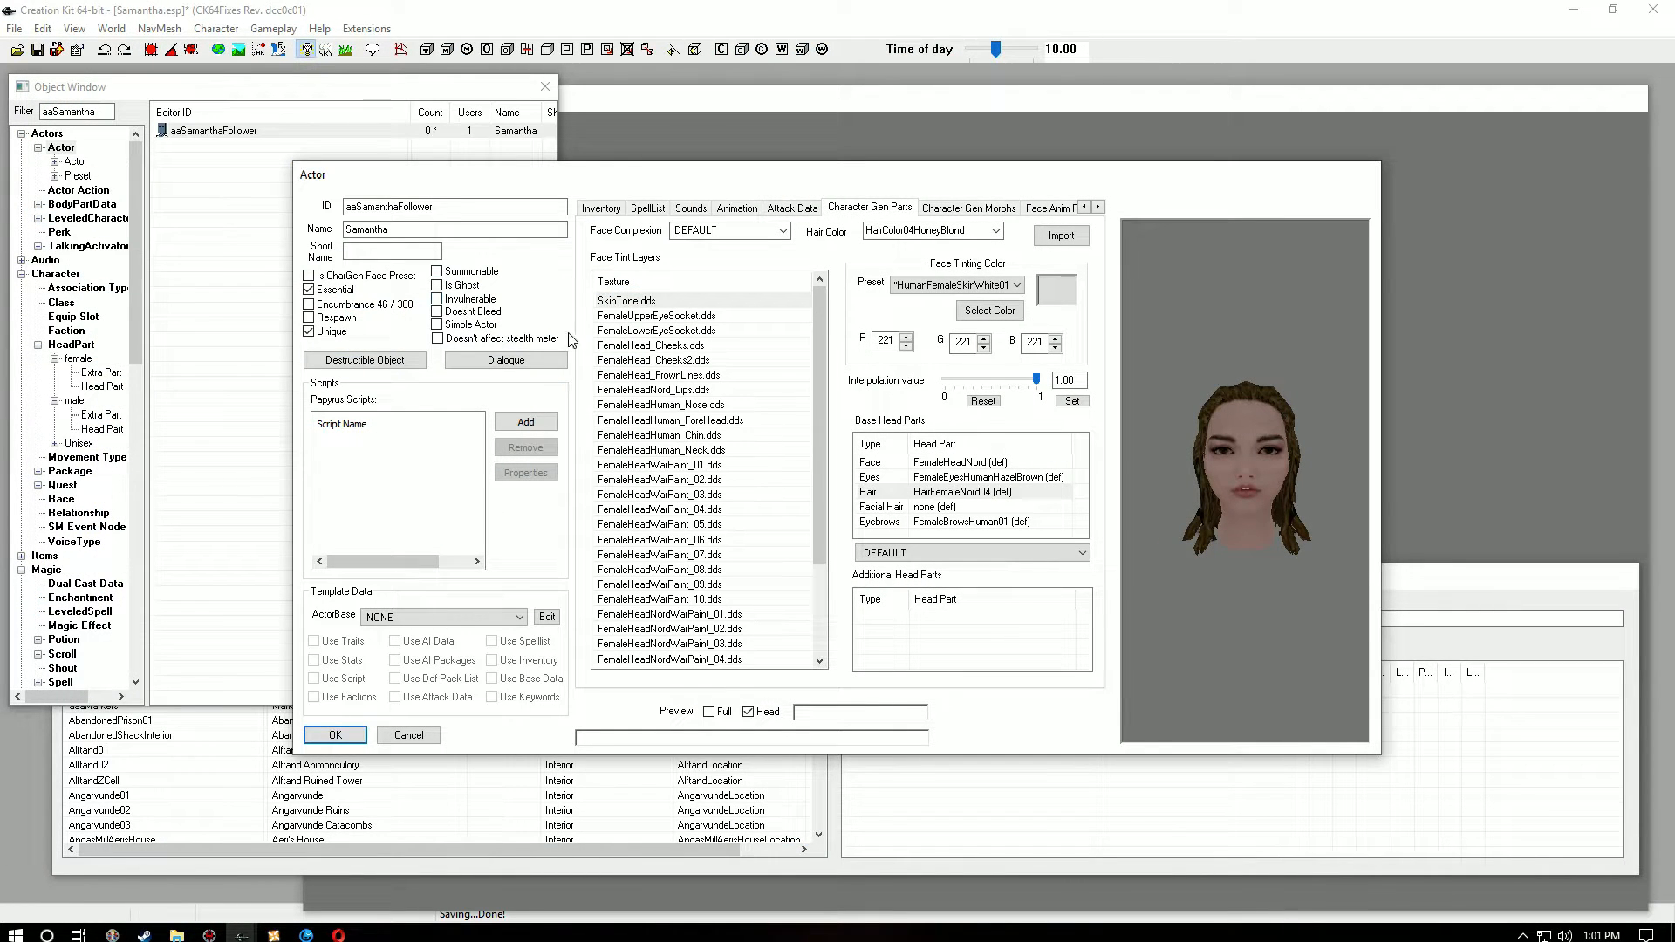
pyautogui.click(335, 736)
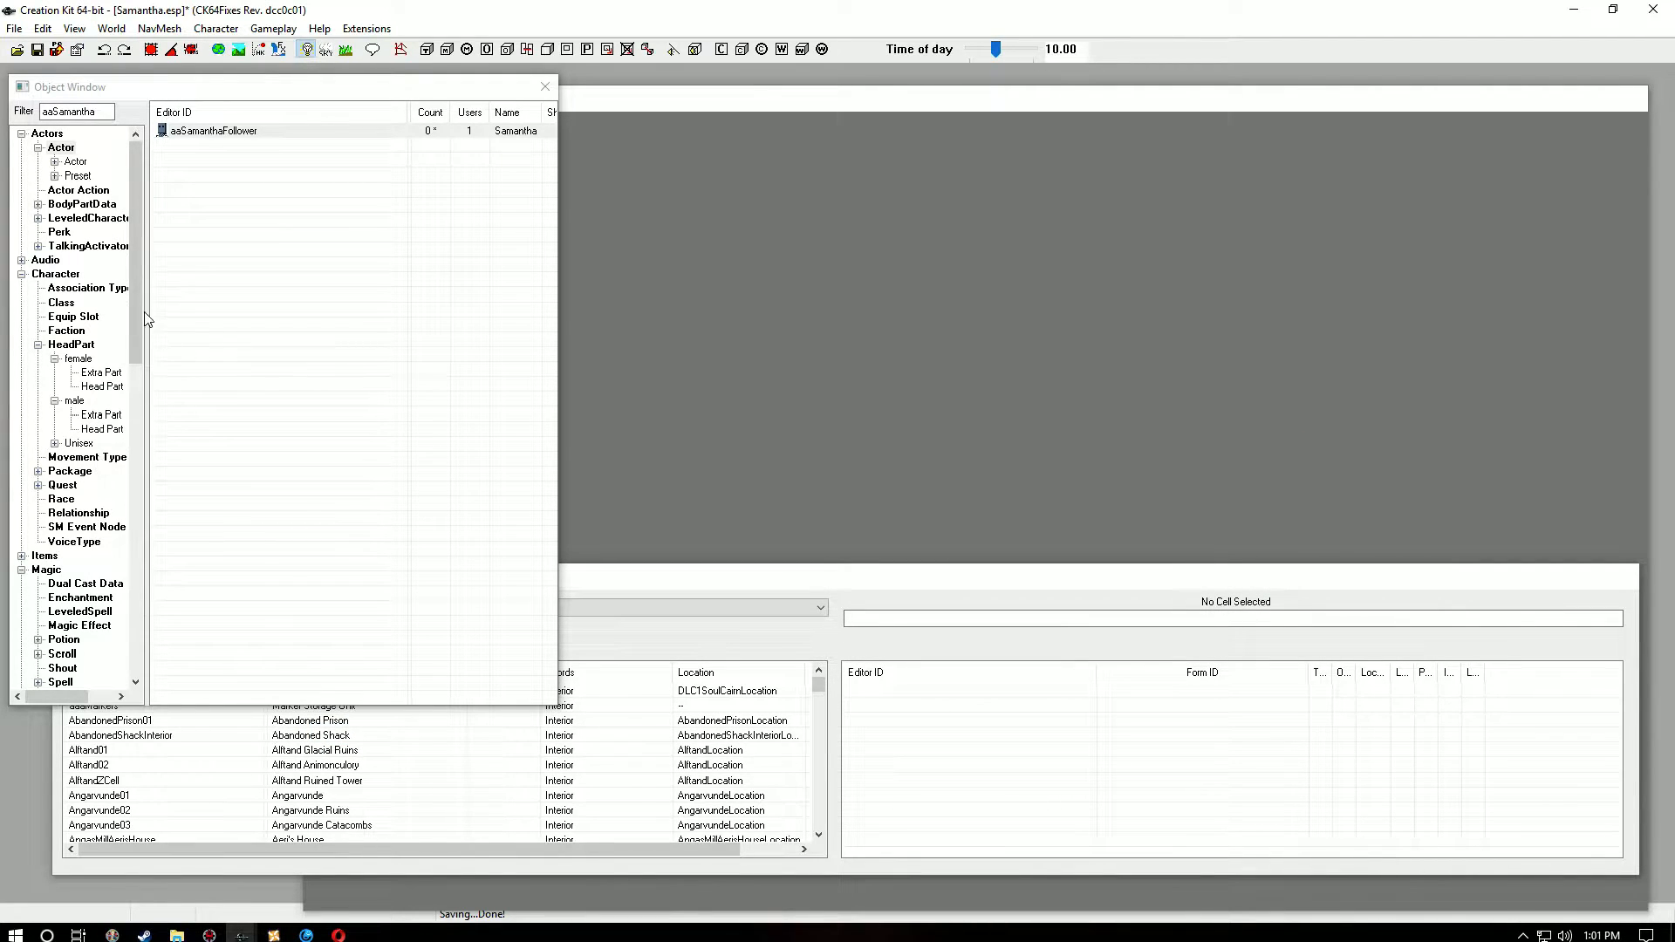
pyautogui.moveTo(133, 296); pyautogui.dragTo(117, 400)
pyautogui.scroll(-5, 117, 399)
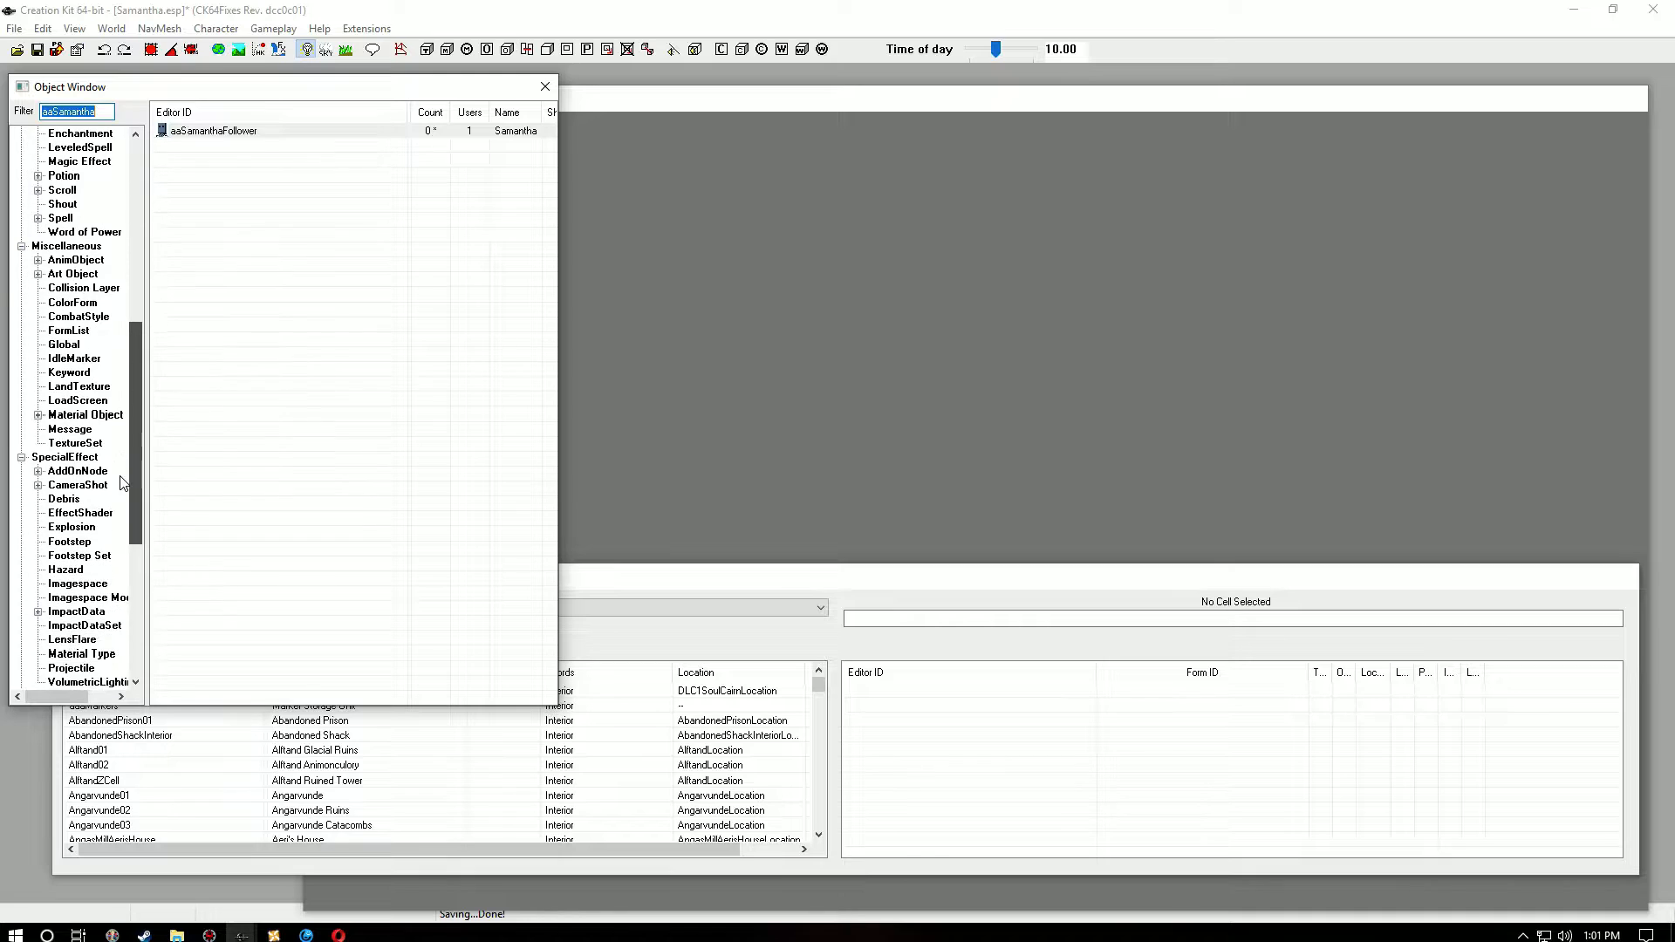
pyautogui.click(76, 472)
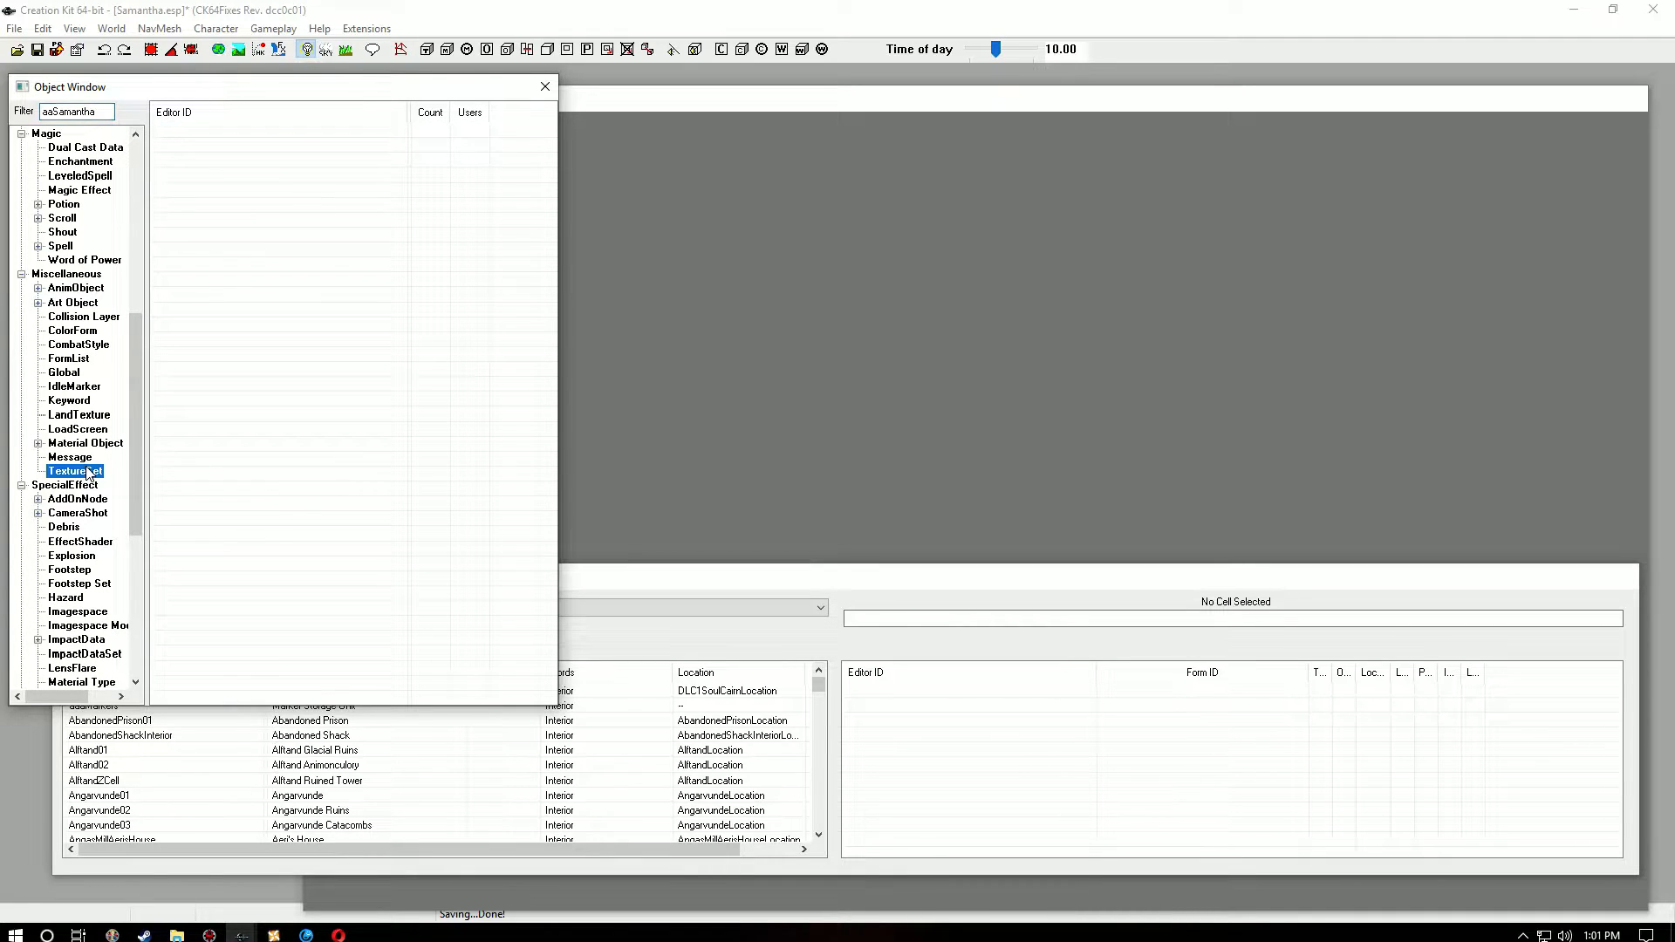
# Step: Create a new texture set with the ID aaSamanthaHairTexture and enable Facegen Textures for it
pyautogui.rightClick(307, 339)
pyautogui.click(370, 347)
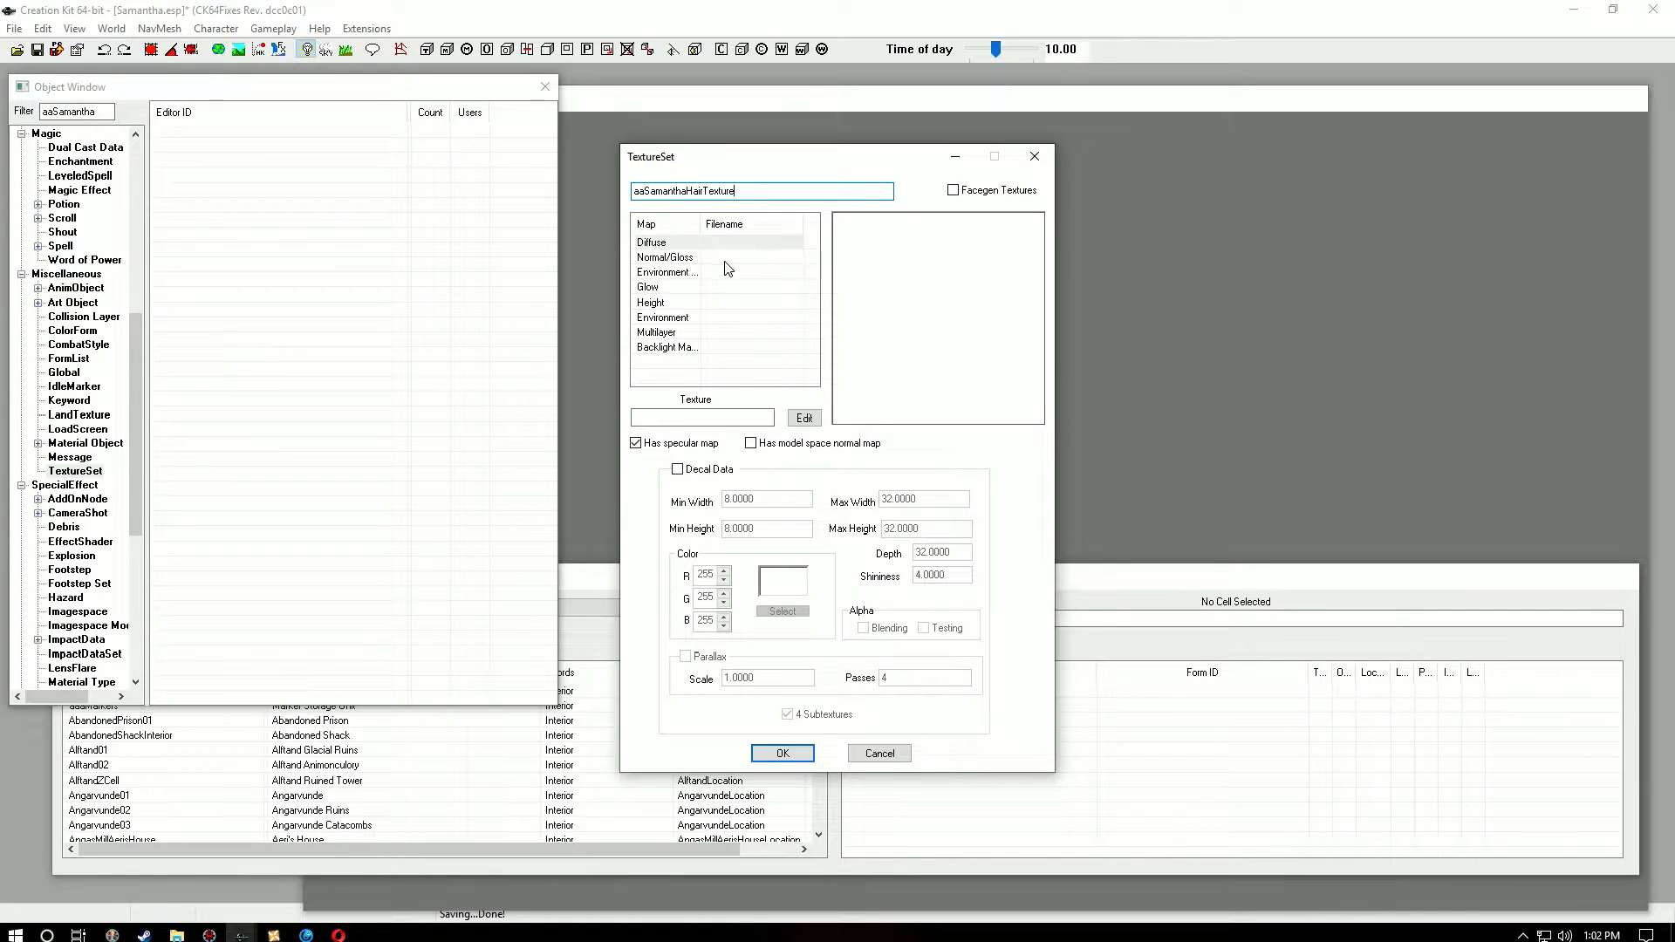
pyautogui.click(953, 190)
# Step: Assign Firenze.dds from the Samantha Hair textures folder as the Diffuse map of aaSamanthaHairTexture
pyautogui.click(759, 243)
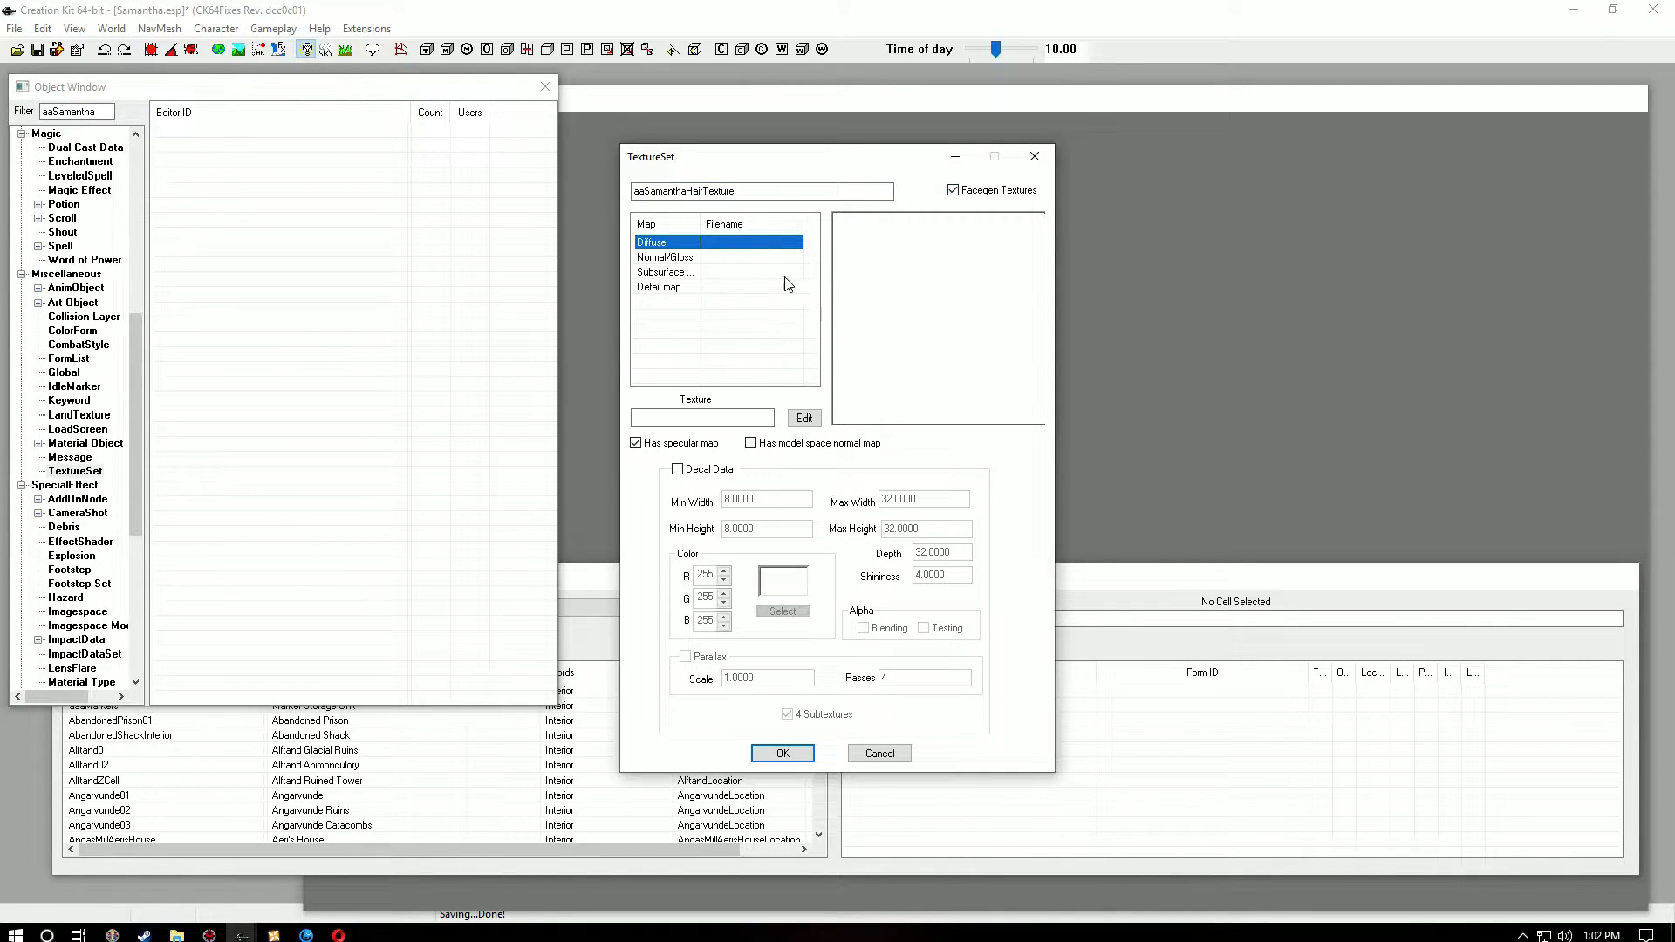
pyautogui.click(804, 421)
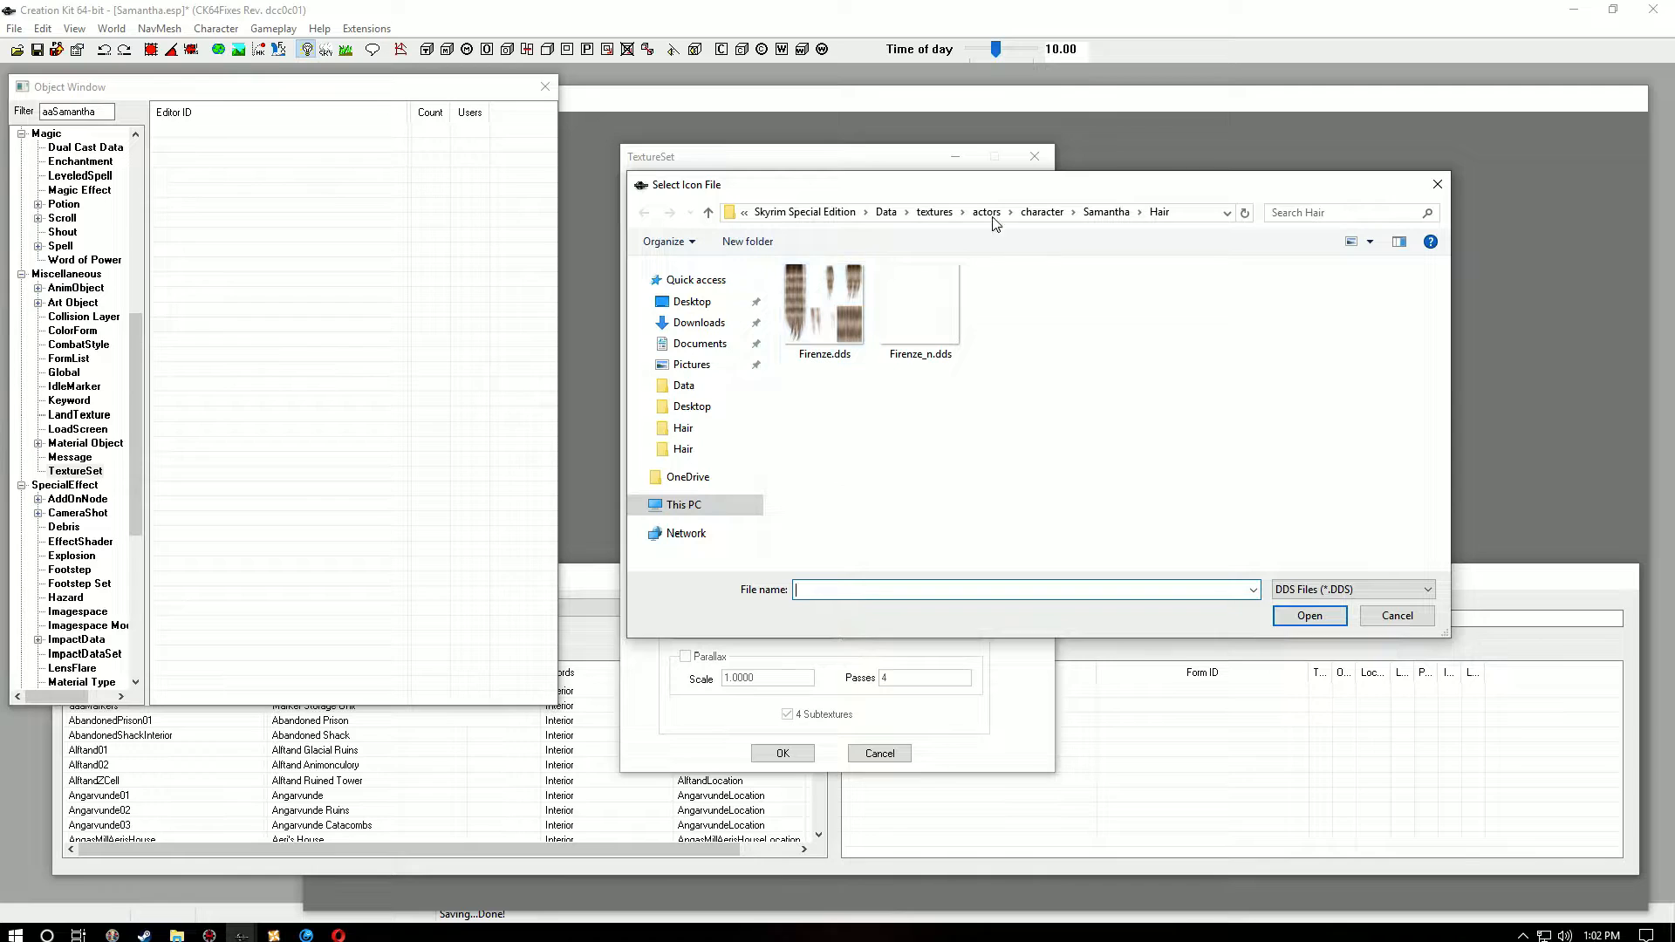
pyautogui.click(824, 305)
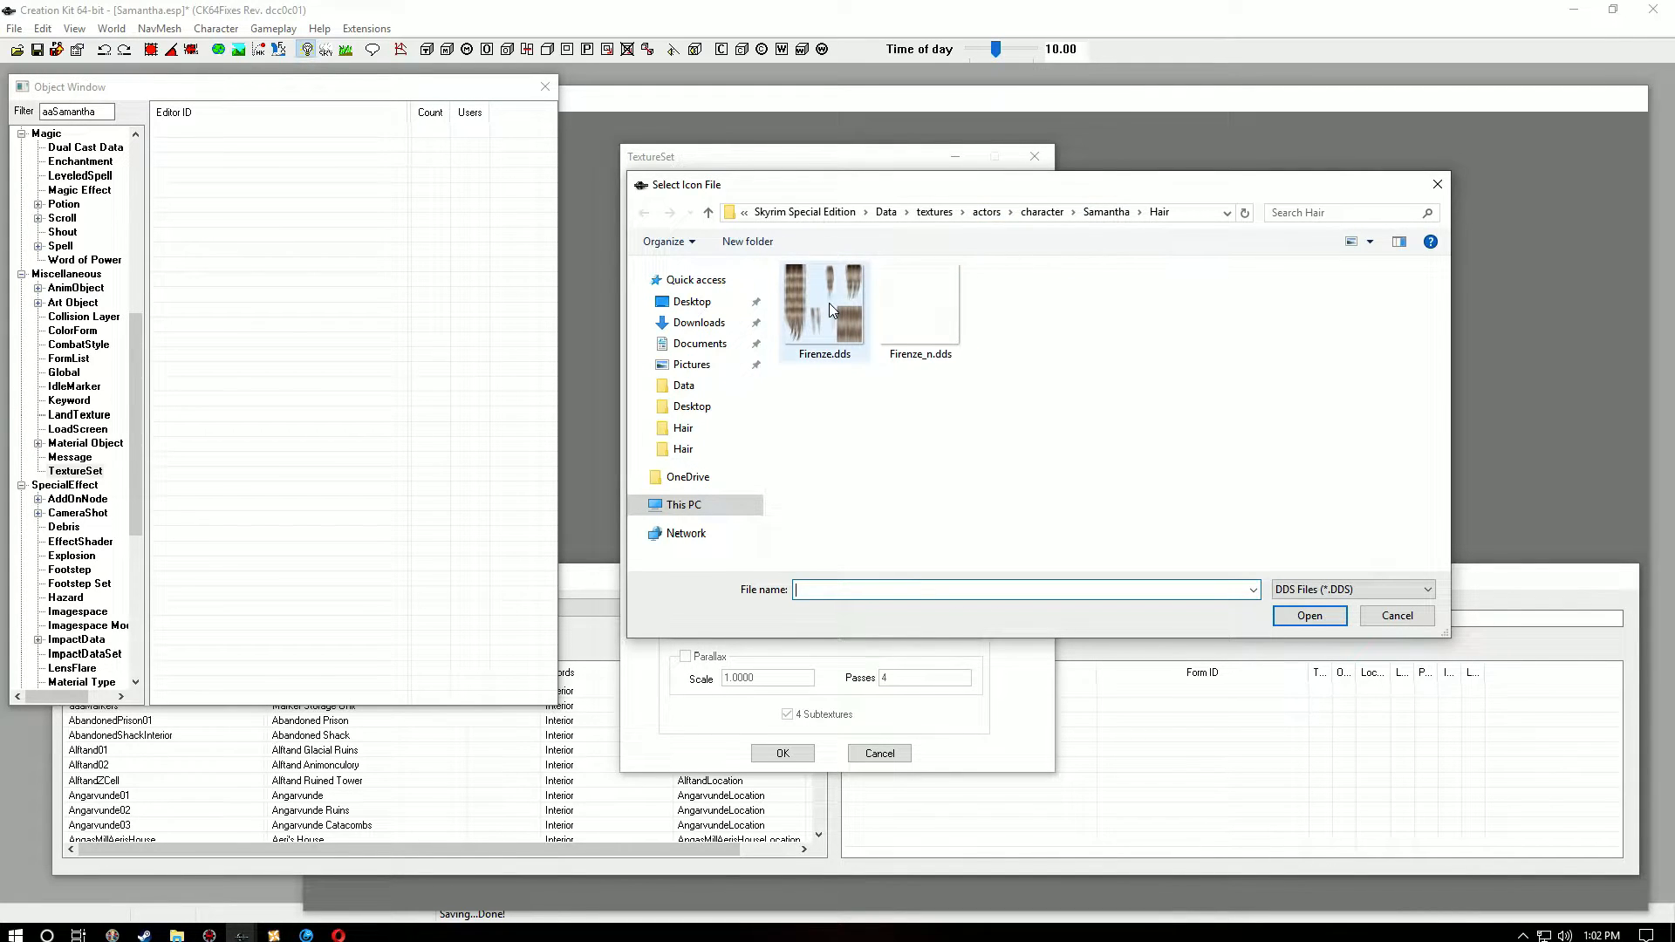
pyautogui.click(1318, 618)
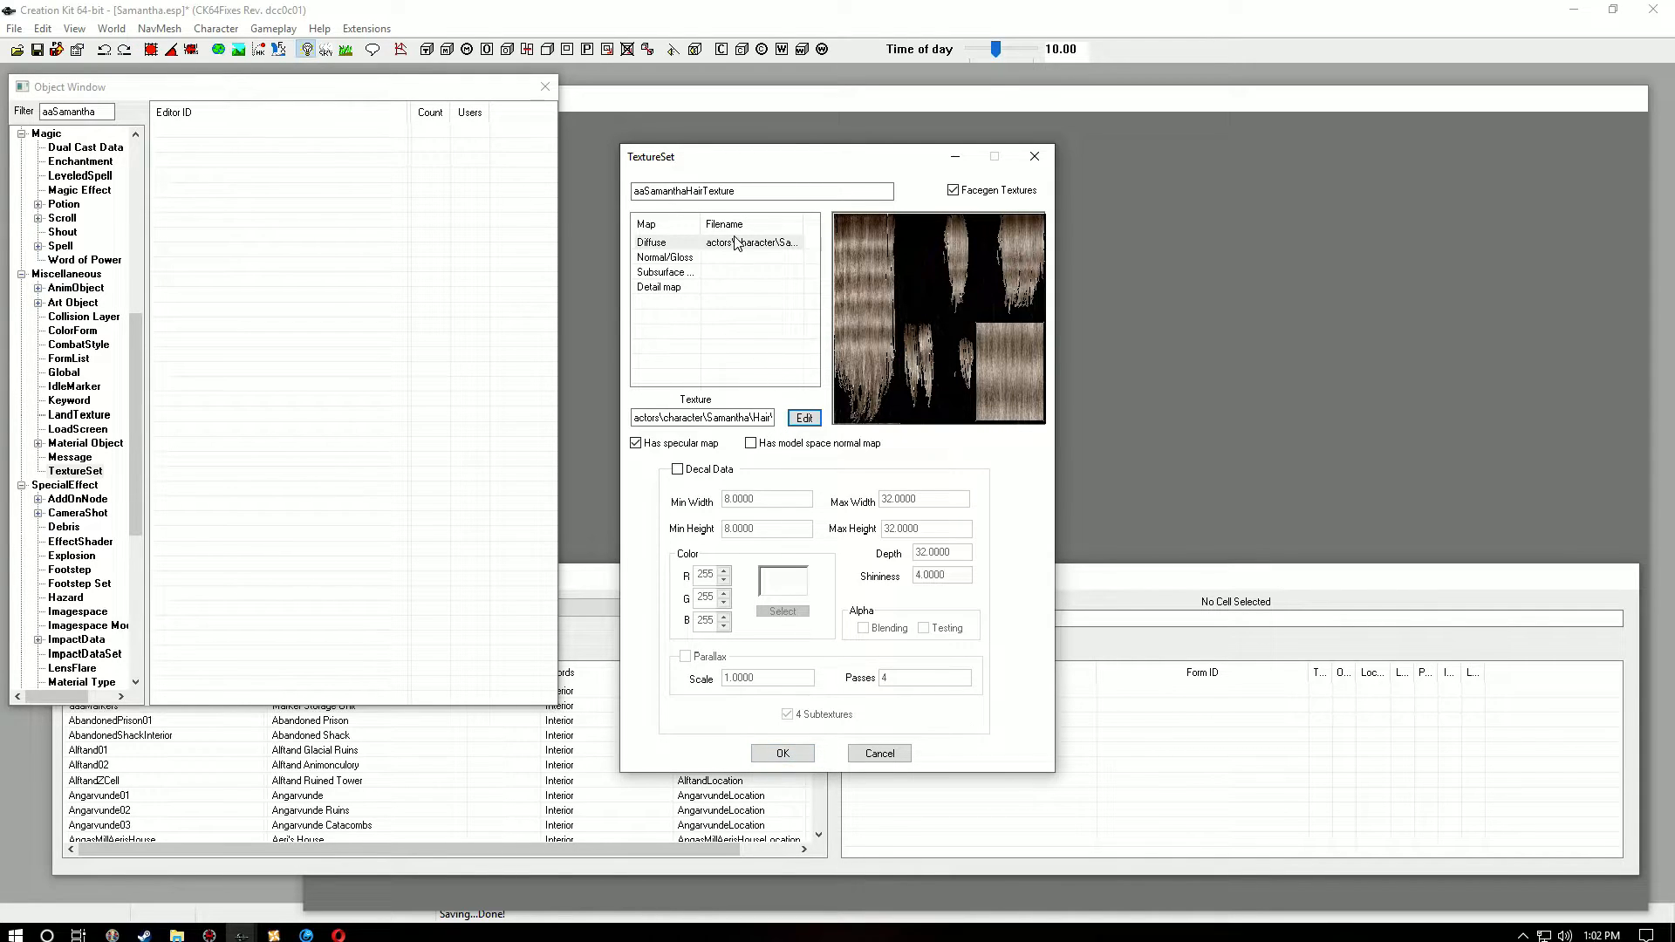
# Step: Assign Firenze_n.dds as the Normal/Gloss map of aaSamanthaHairTexture and accept the texture set
pyautogui.click(732, 258)
pyautogui.click(804, 418)
pyautogui.click(915, 347)
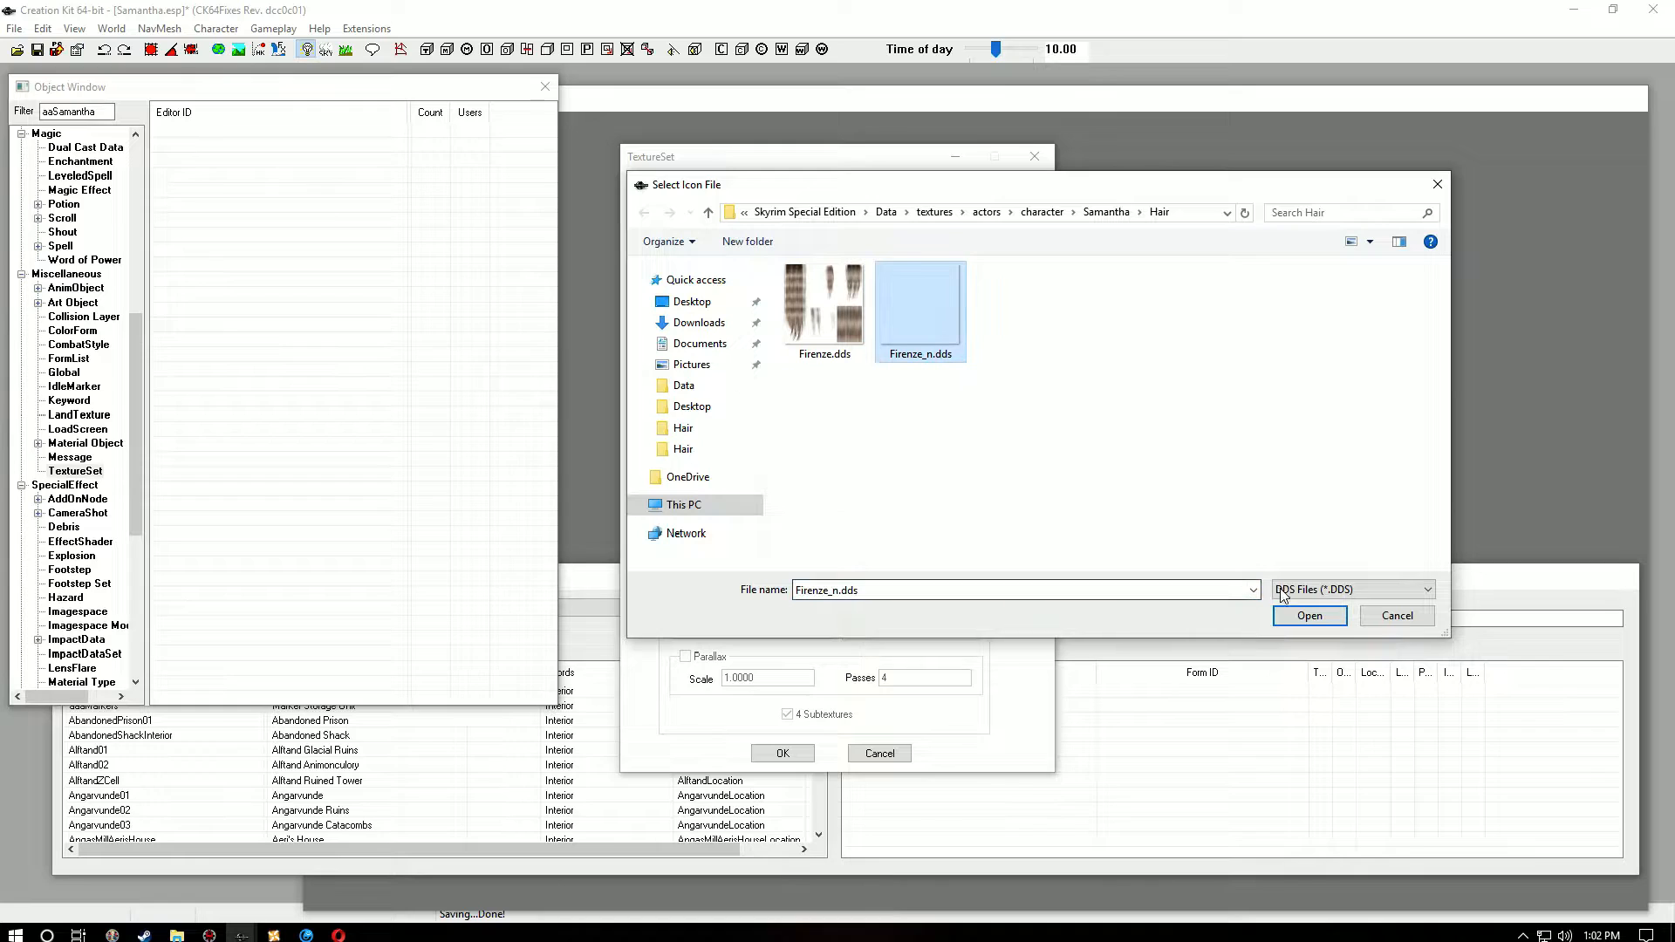
pyautogui.click(1310, 616)
pyautogui.click(796, 753)
# Step: Create another texture set with the ID aaSamanthaHairlineTexture and enable Facegen Textures for it
pyautogui.rightClick(193, 177)
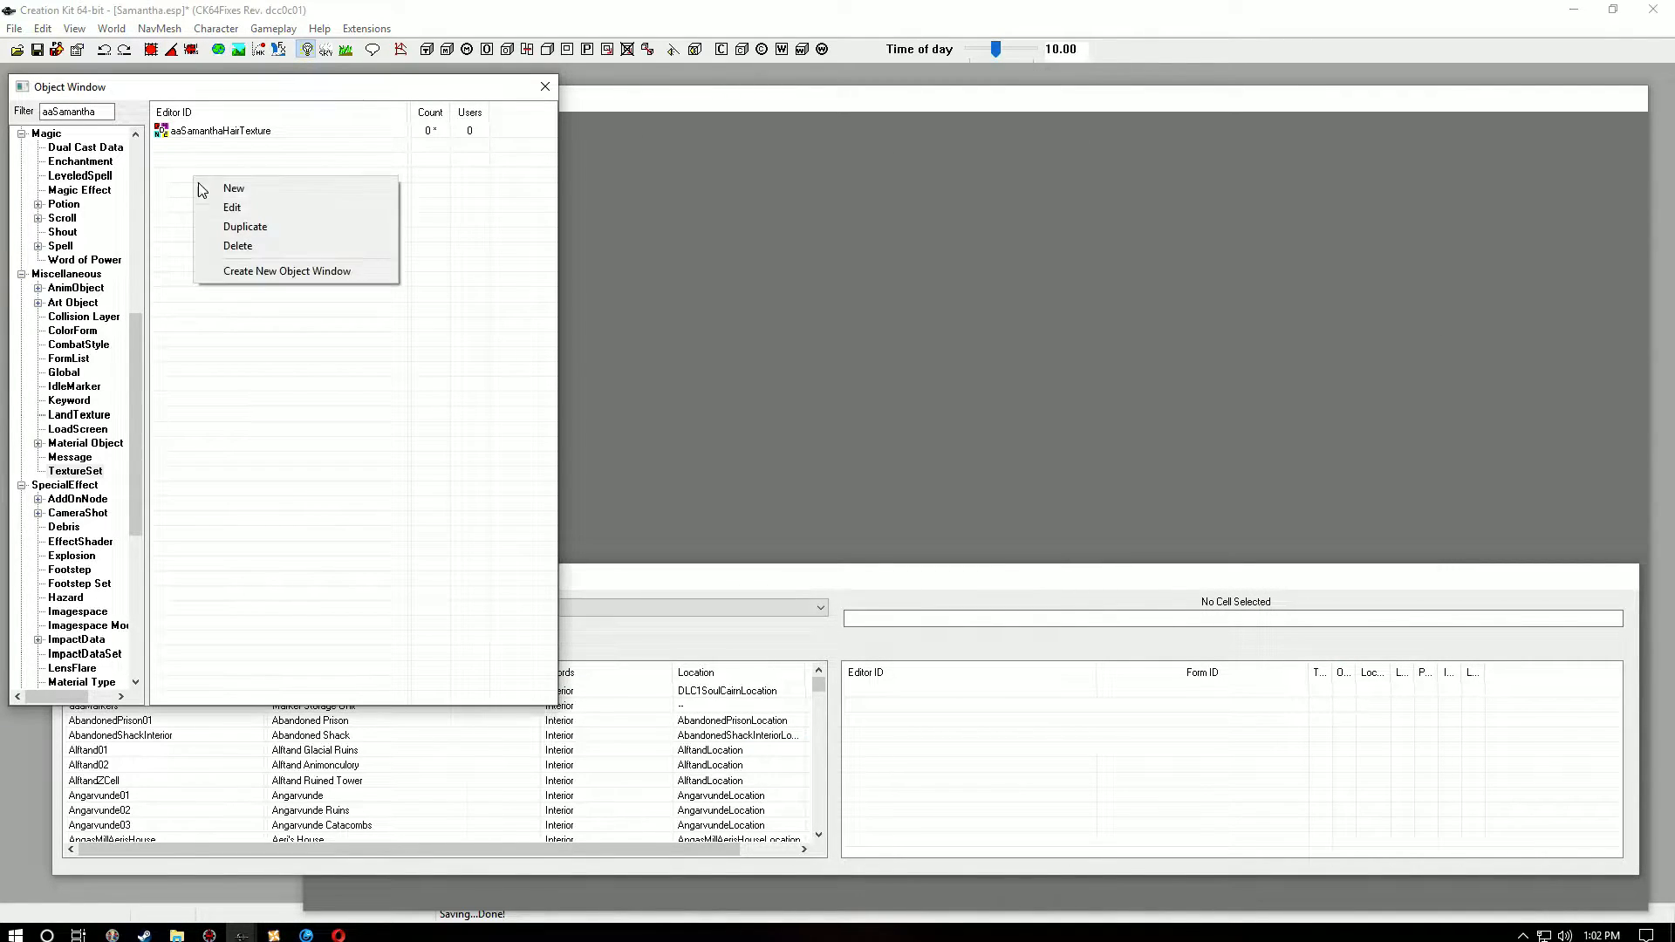
pyautogui.click(227, 188)
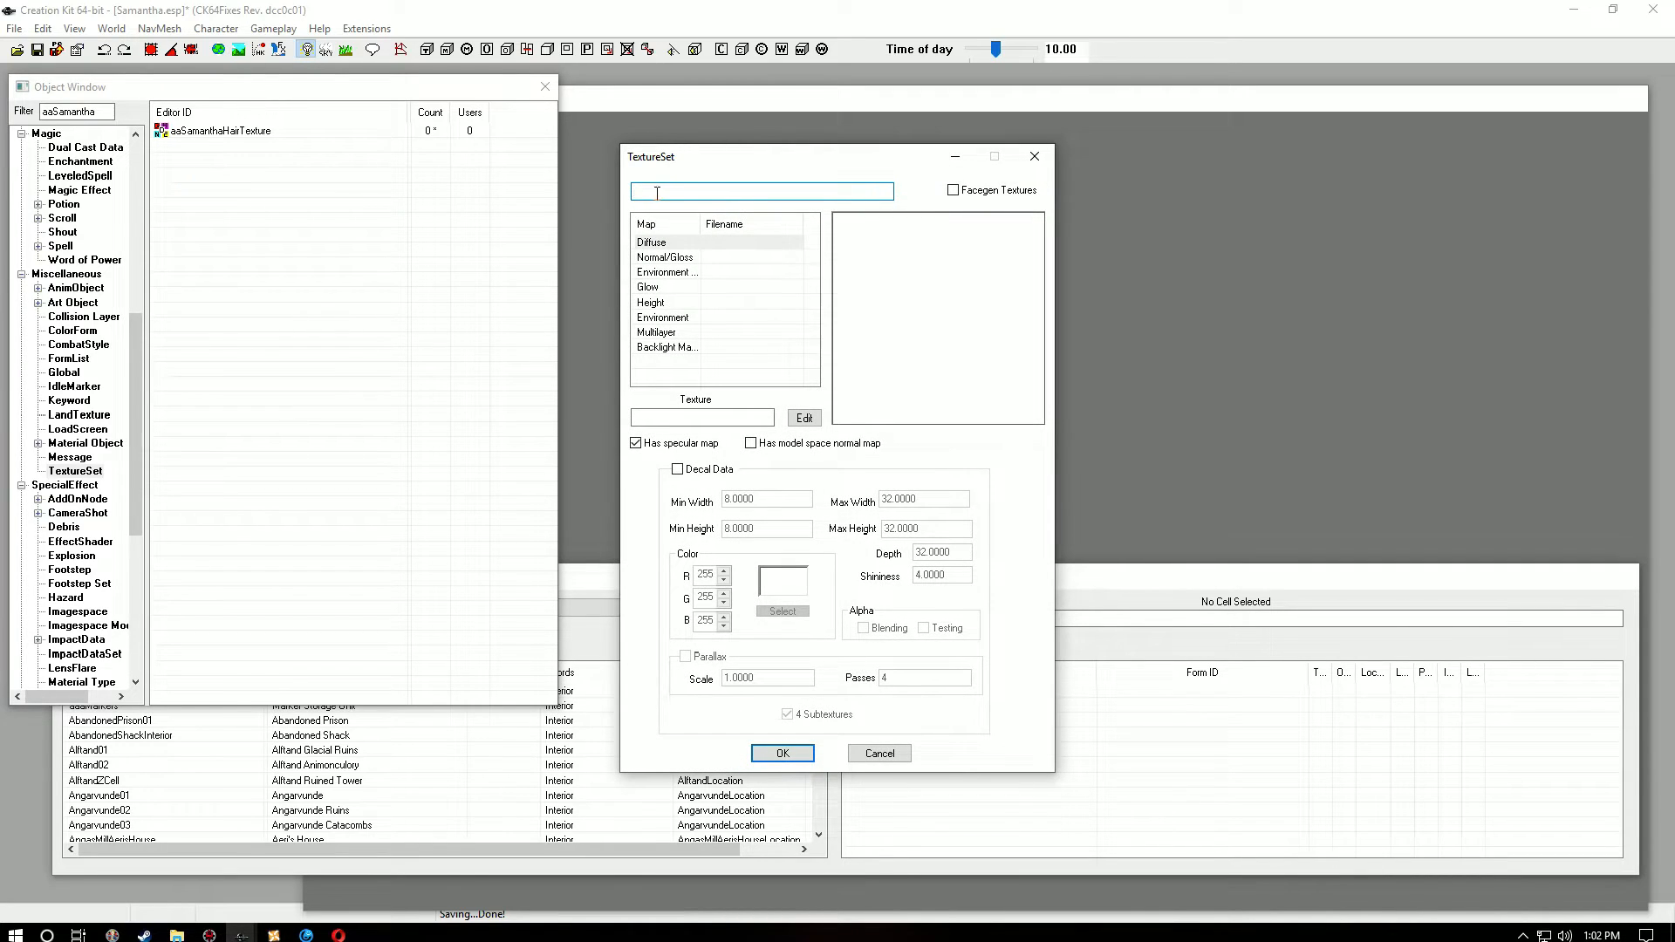
pyautogui.write('aaSamanthaHairlineTexture')
pyautogui.click(953, 190)
# Step: Assign Firenze.dds from the Samantha Hair textures folder as the Diffuse map of aaSamanthaHairlineTexture
pyautogui.click(748, 242)
pyautogui.click(798, 418)
pyautogui.click(820, 316)
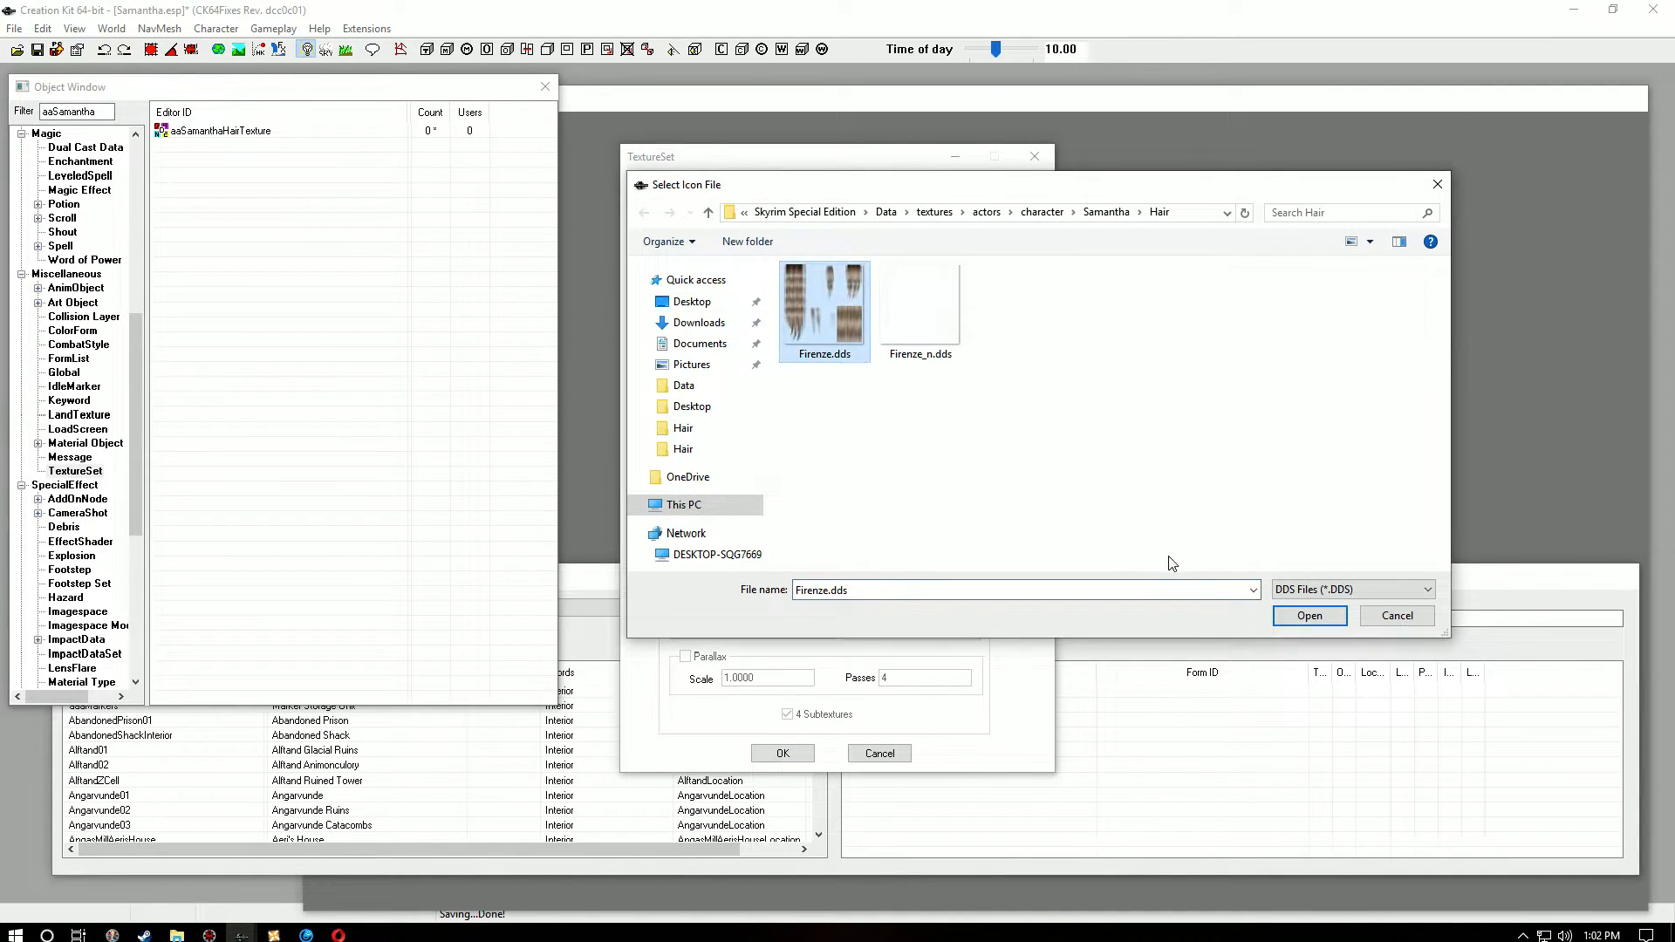
pyautogui.click(1298, 619)
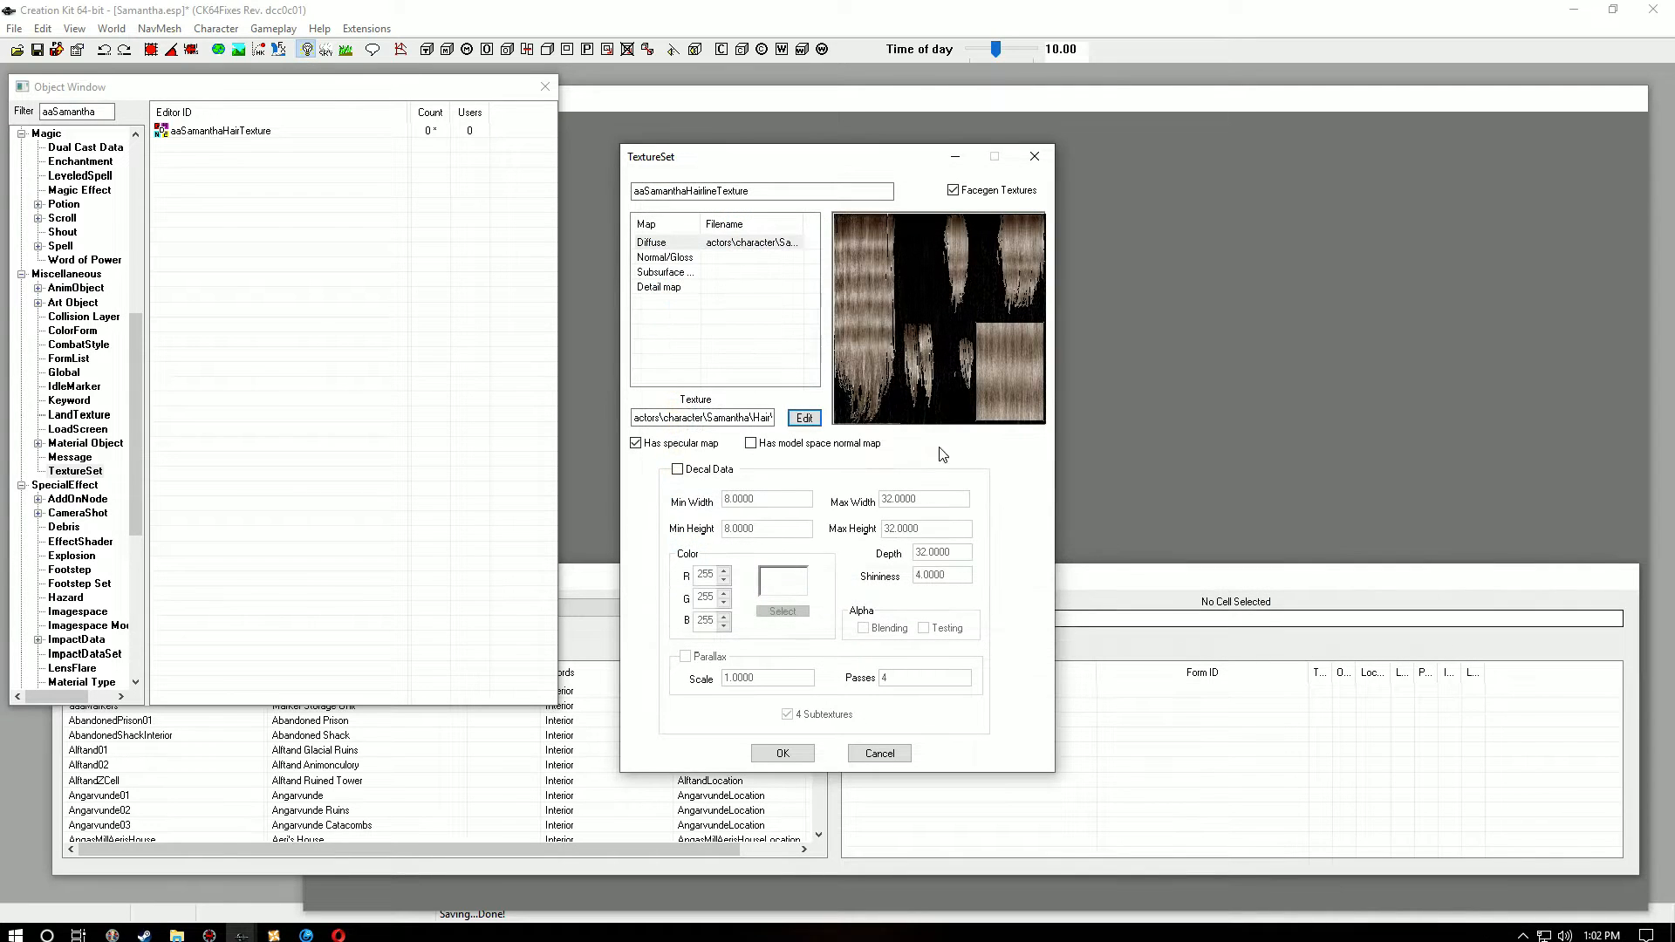
# Step: Assign Firenze_n.dds as the Normal/Gloss map of aaSamanthaHairlineTexture and accept the texture set
pyautogui.click(772, 259)
pyautogui.click(804, 417)
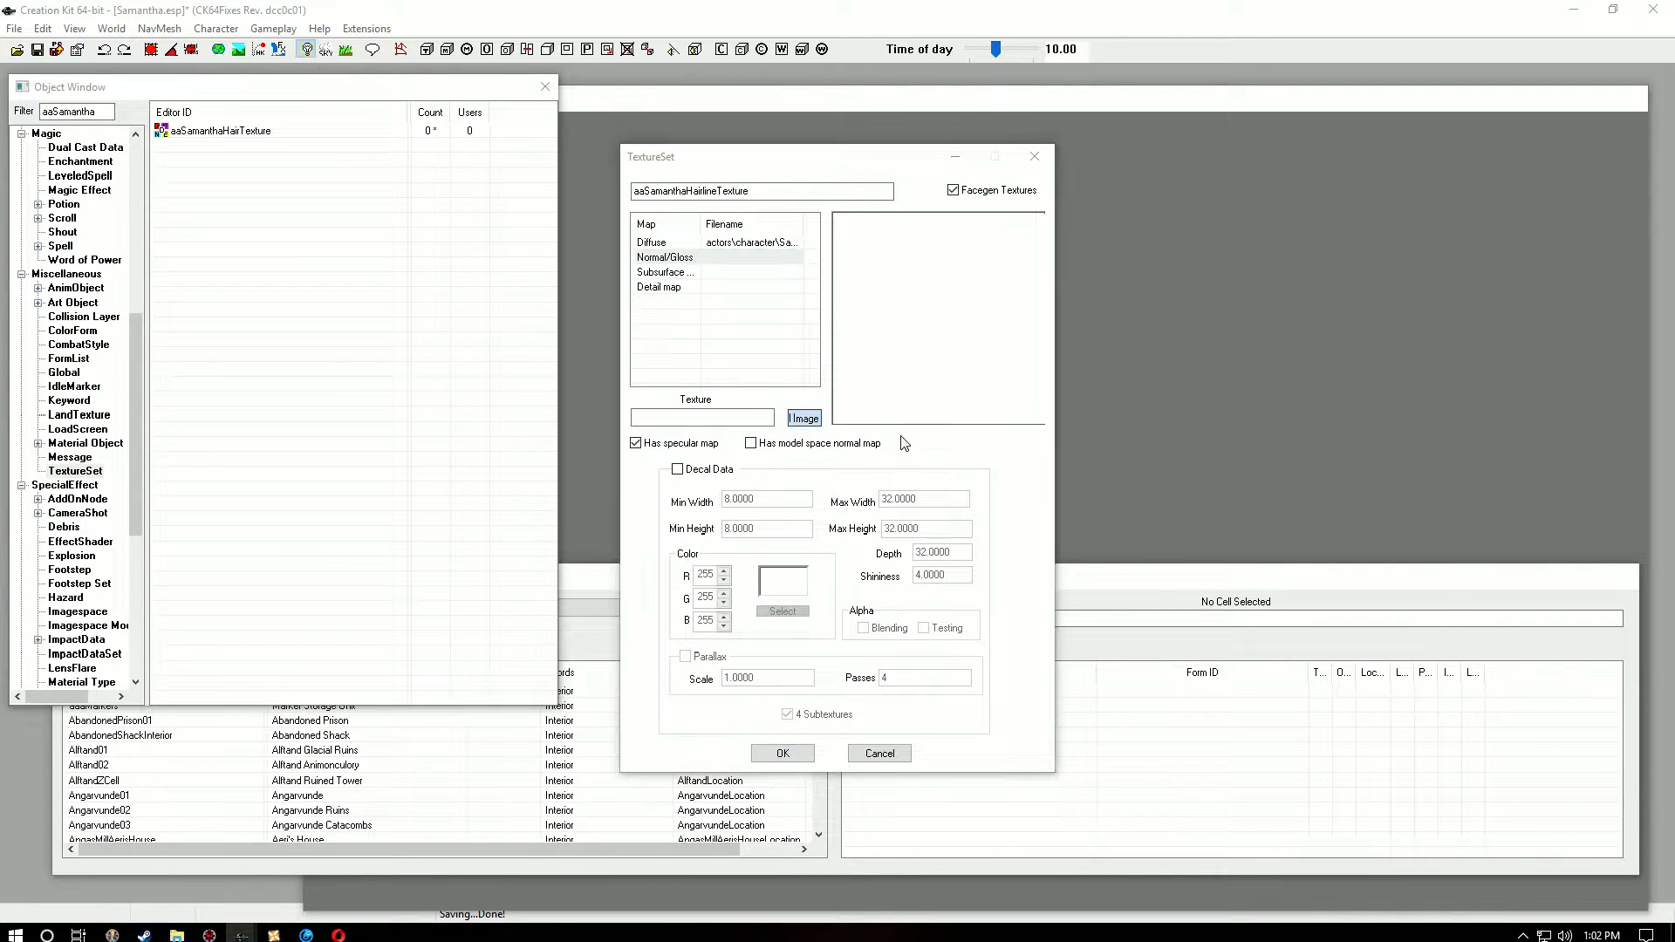
pyautogui.click(916, 323)
pyautogui.click(1309, 616)
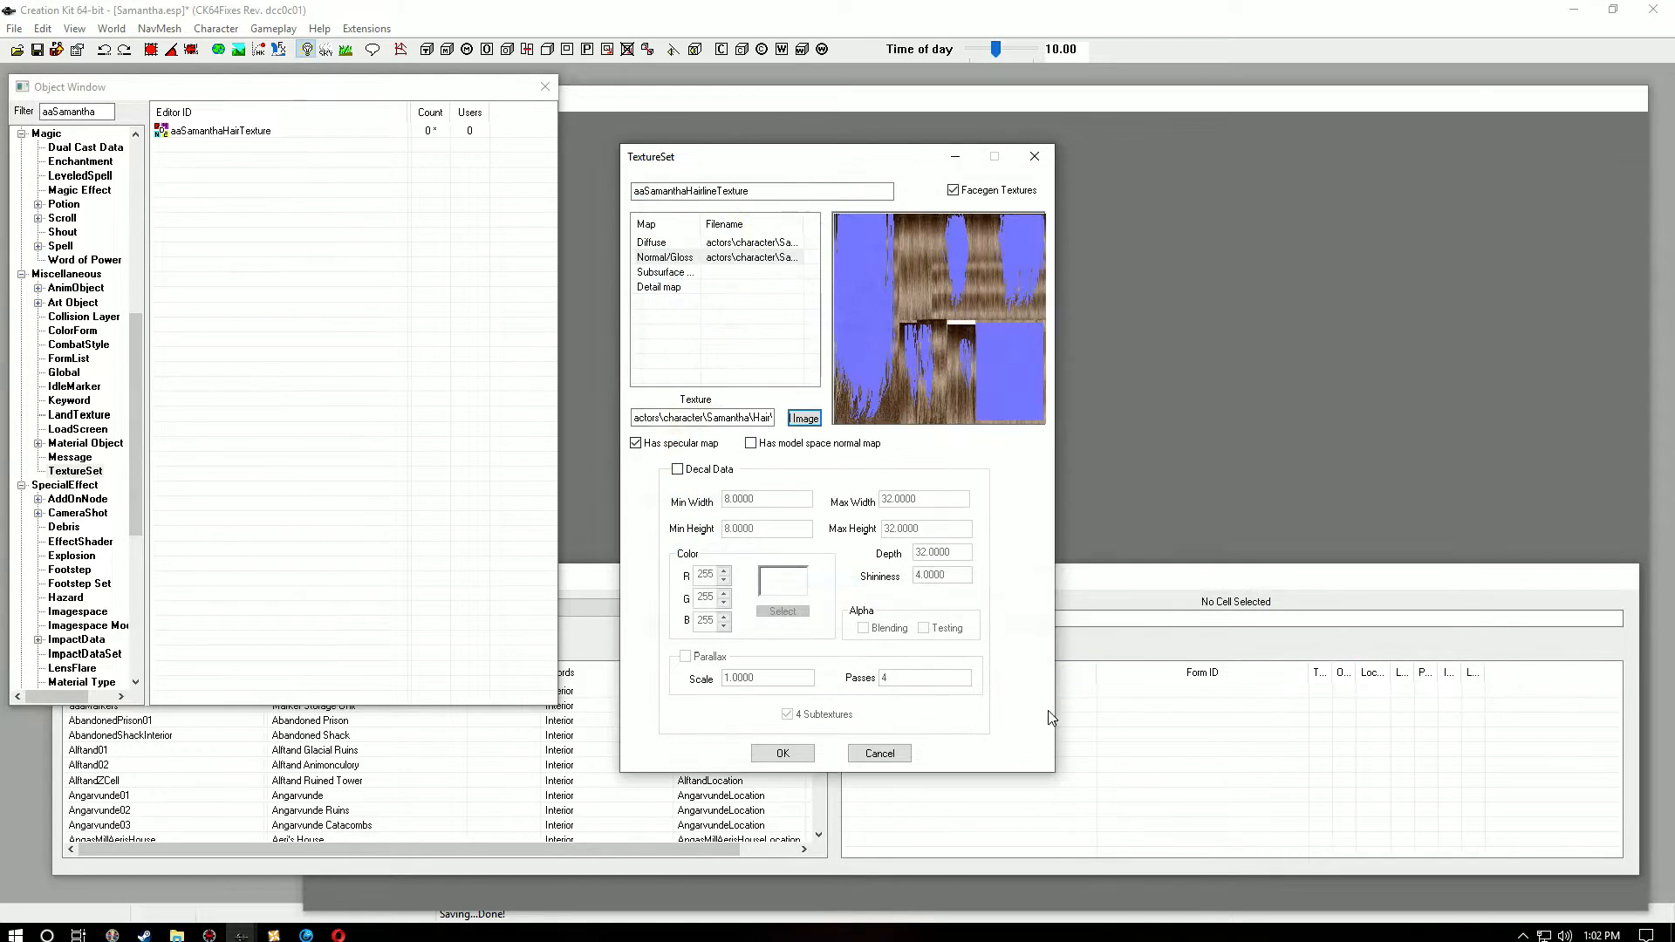
pyautogui.click(783, 753)
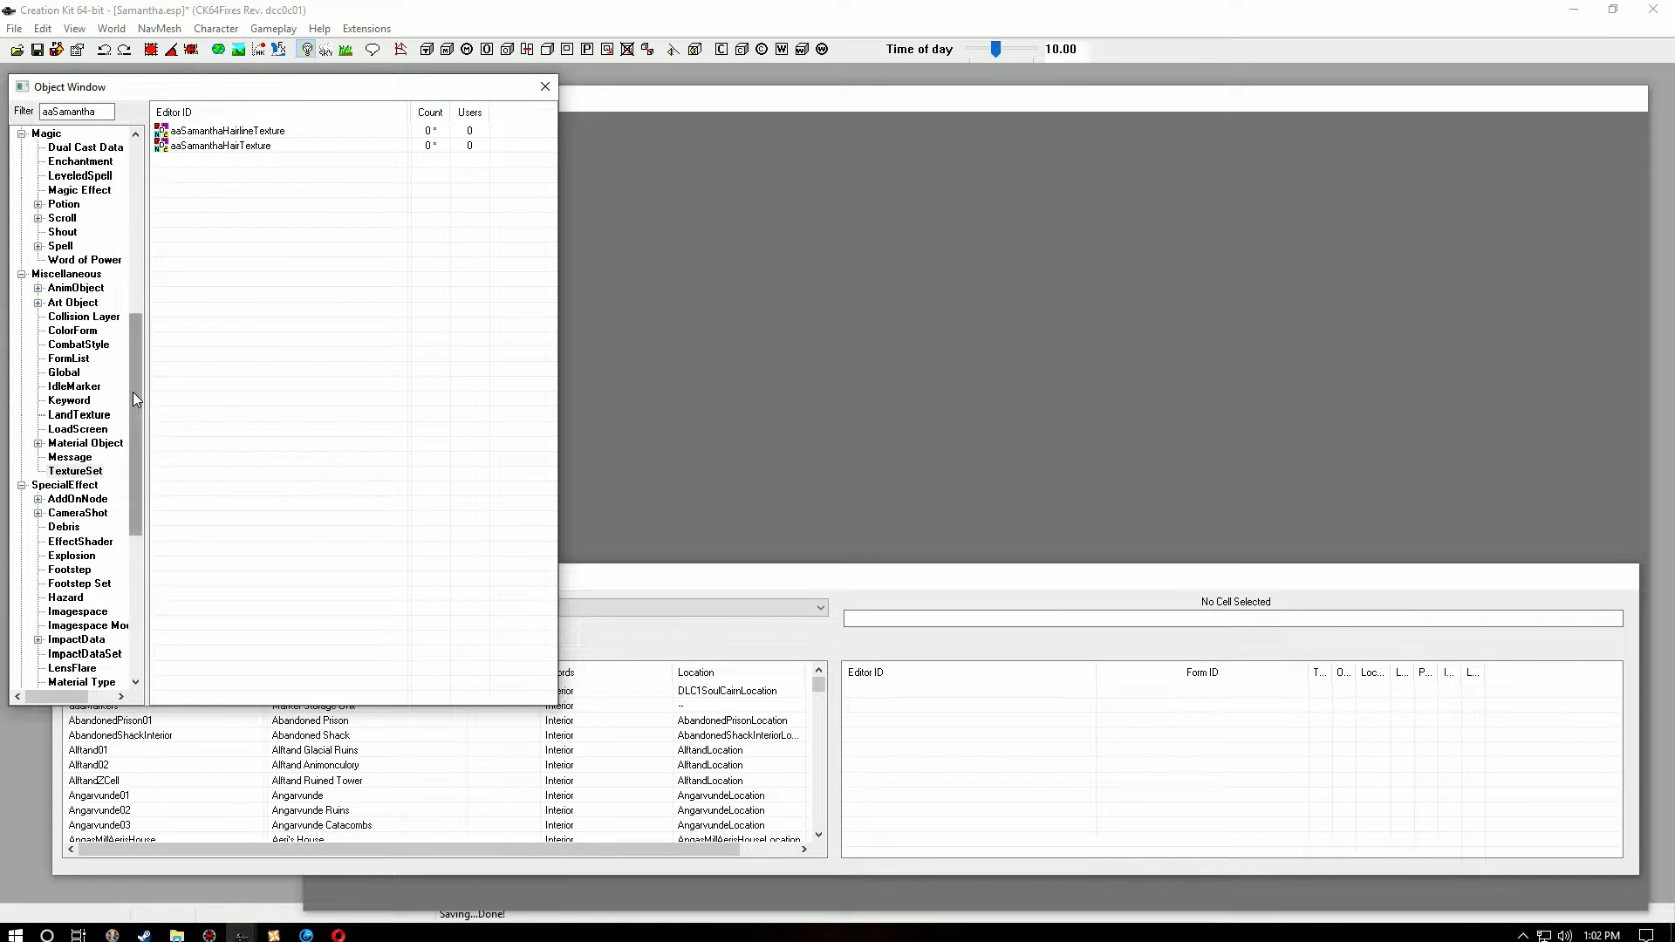
# Step: Create a non-playable female extra head part with the ID aaSamanthaHairline and the name Samantha hairline
pyautogui.moveTo(132, 390); pyautogui.dragTo(134, 202)
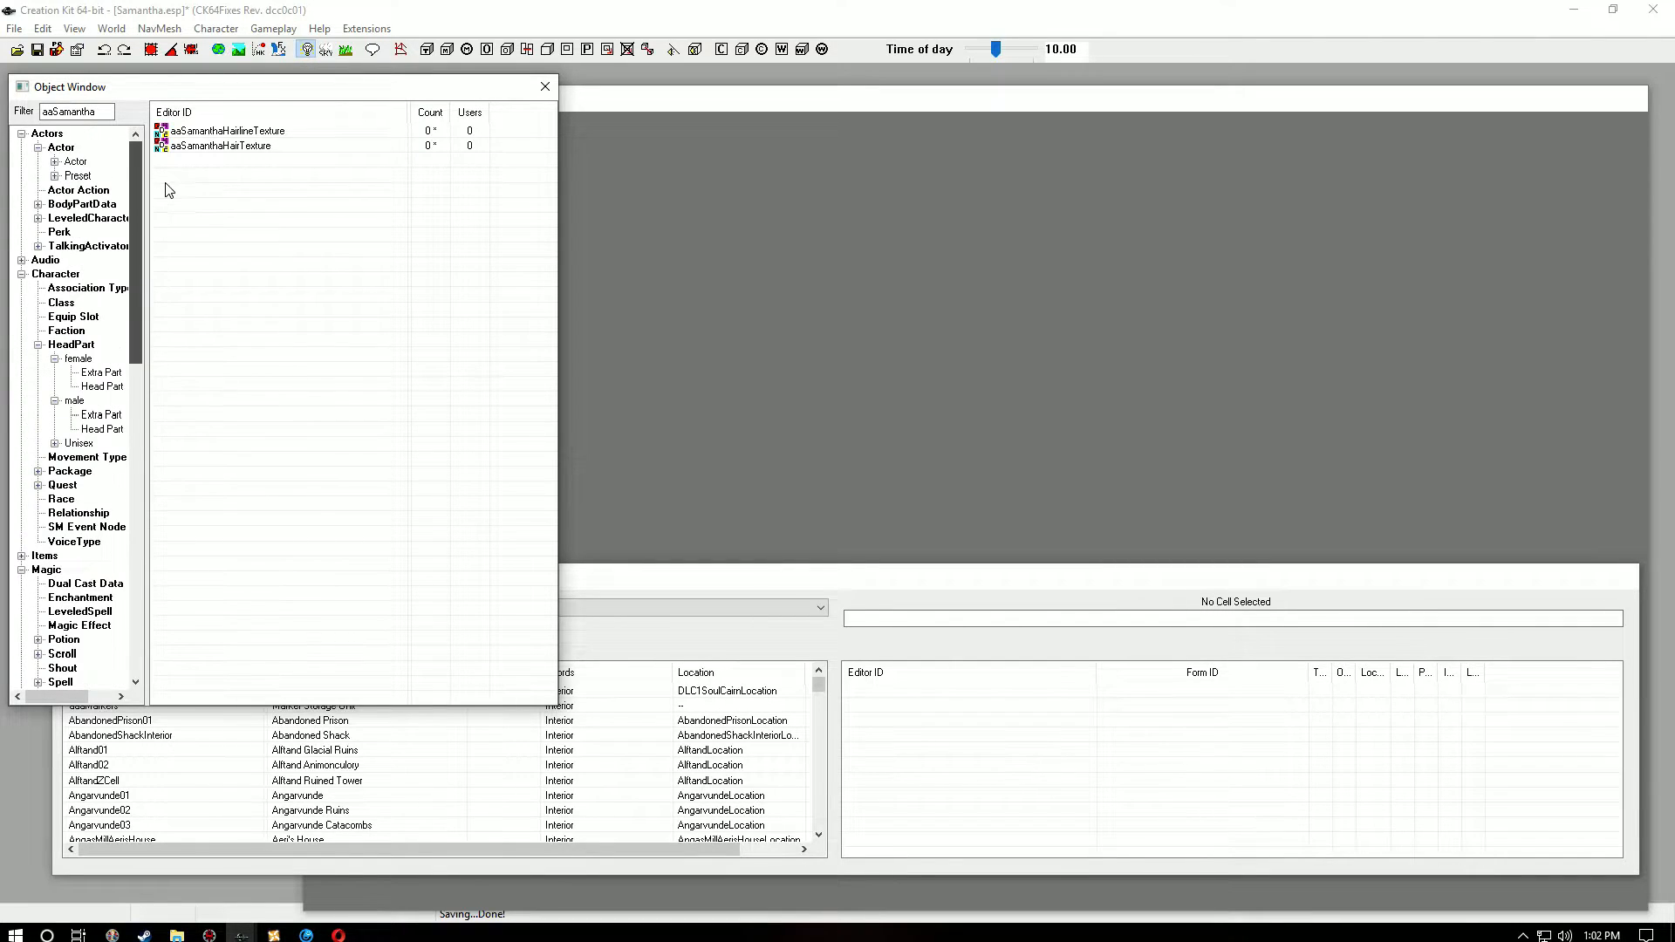
pyautogui.click(101, 373)
pyautogui.rightClick(252, 287)
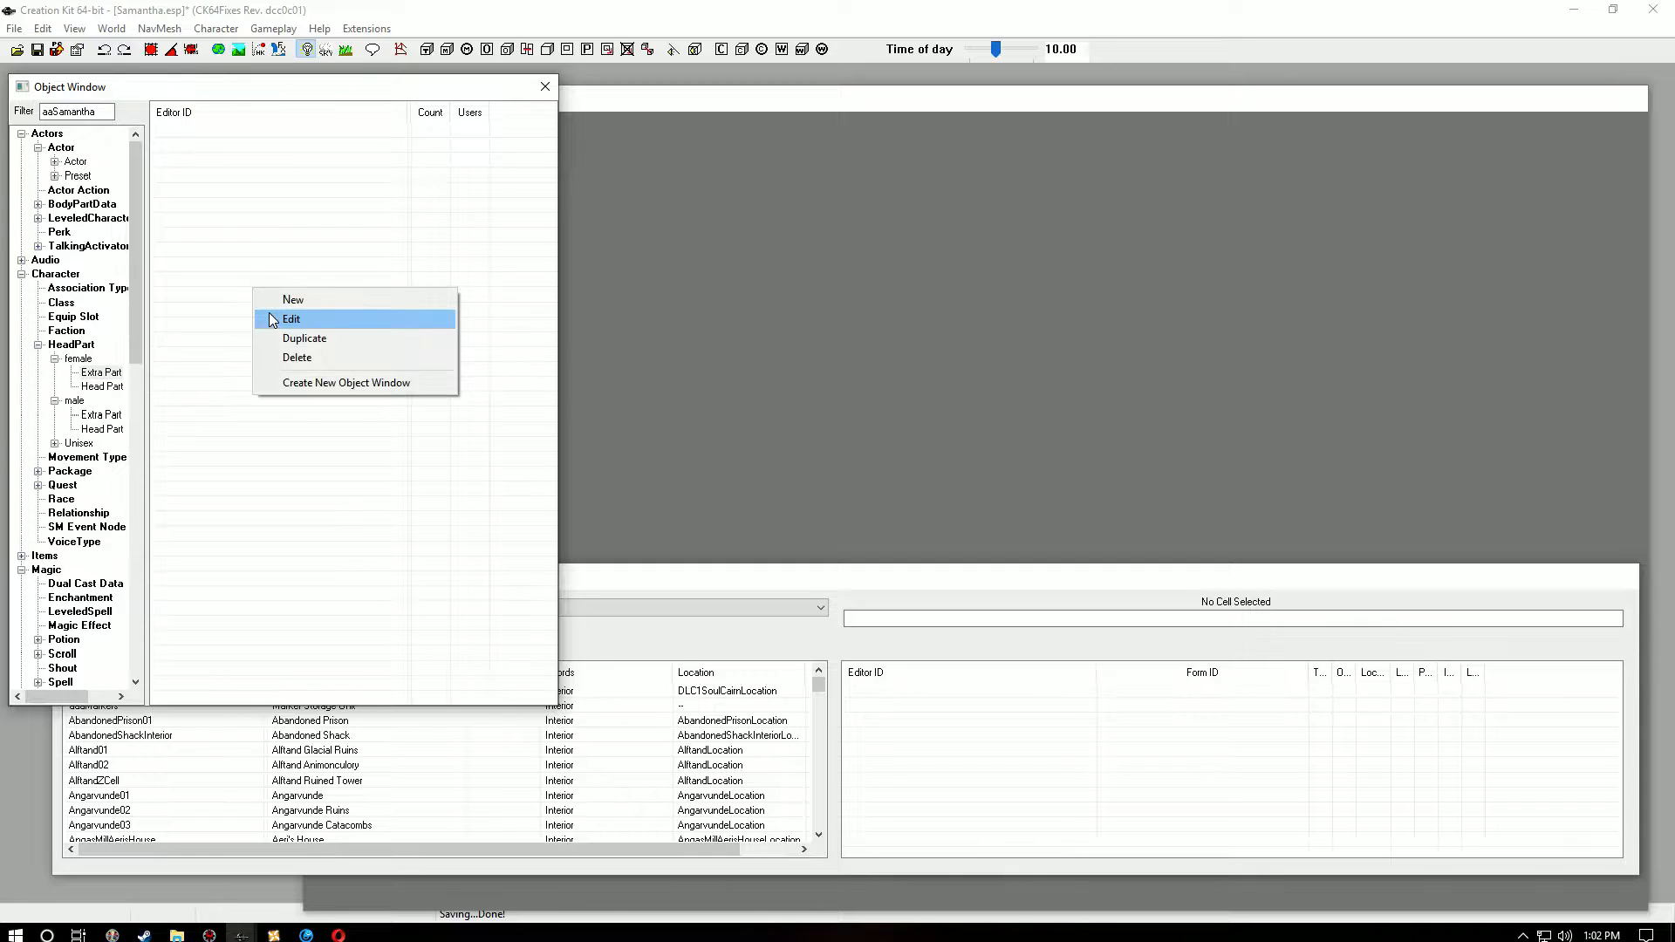
pyautogui.click(276, 304)
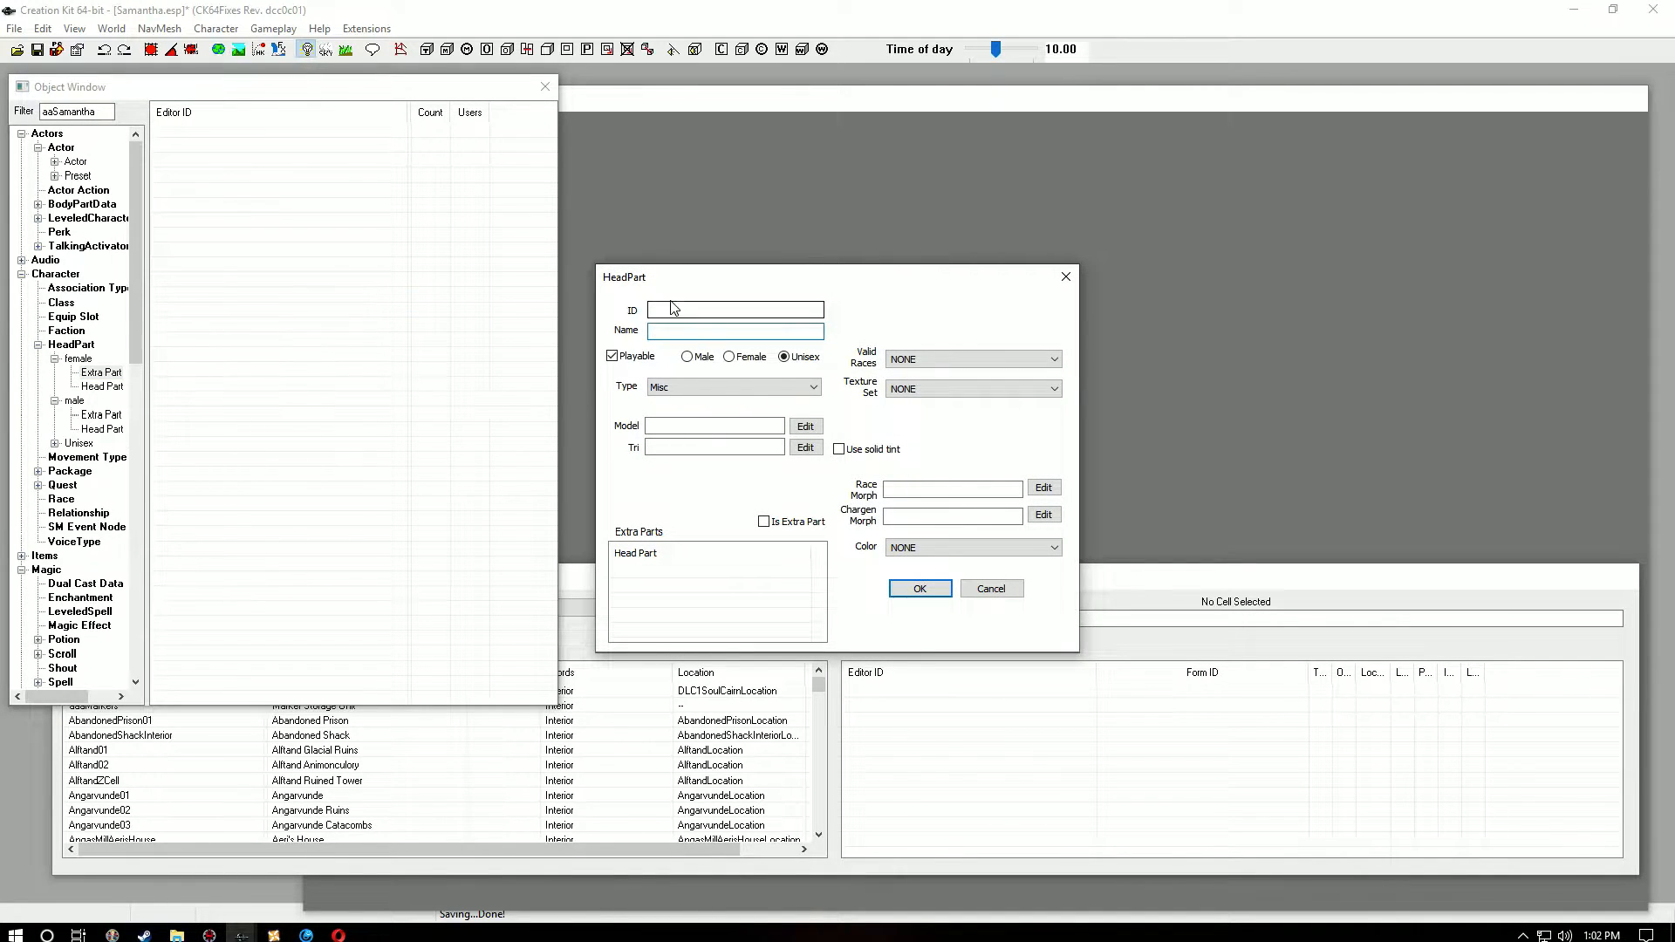
pyautogui.click(667, 310)
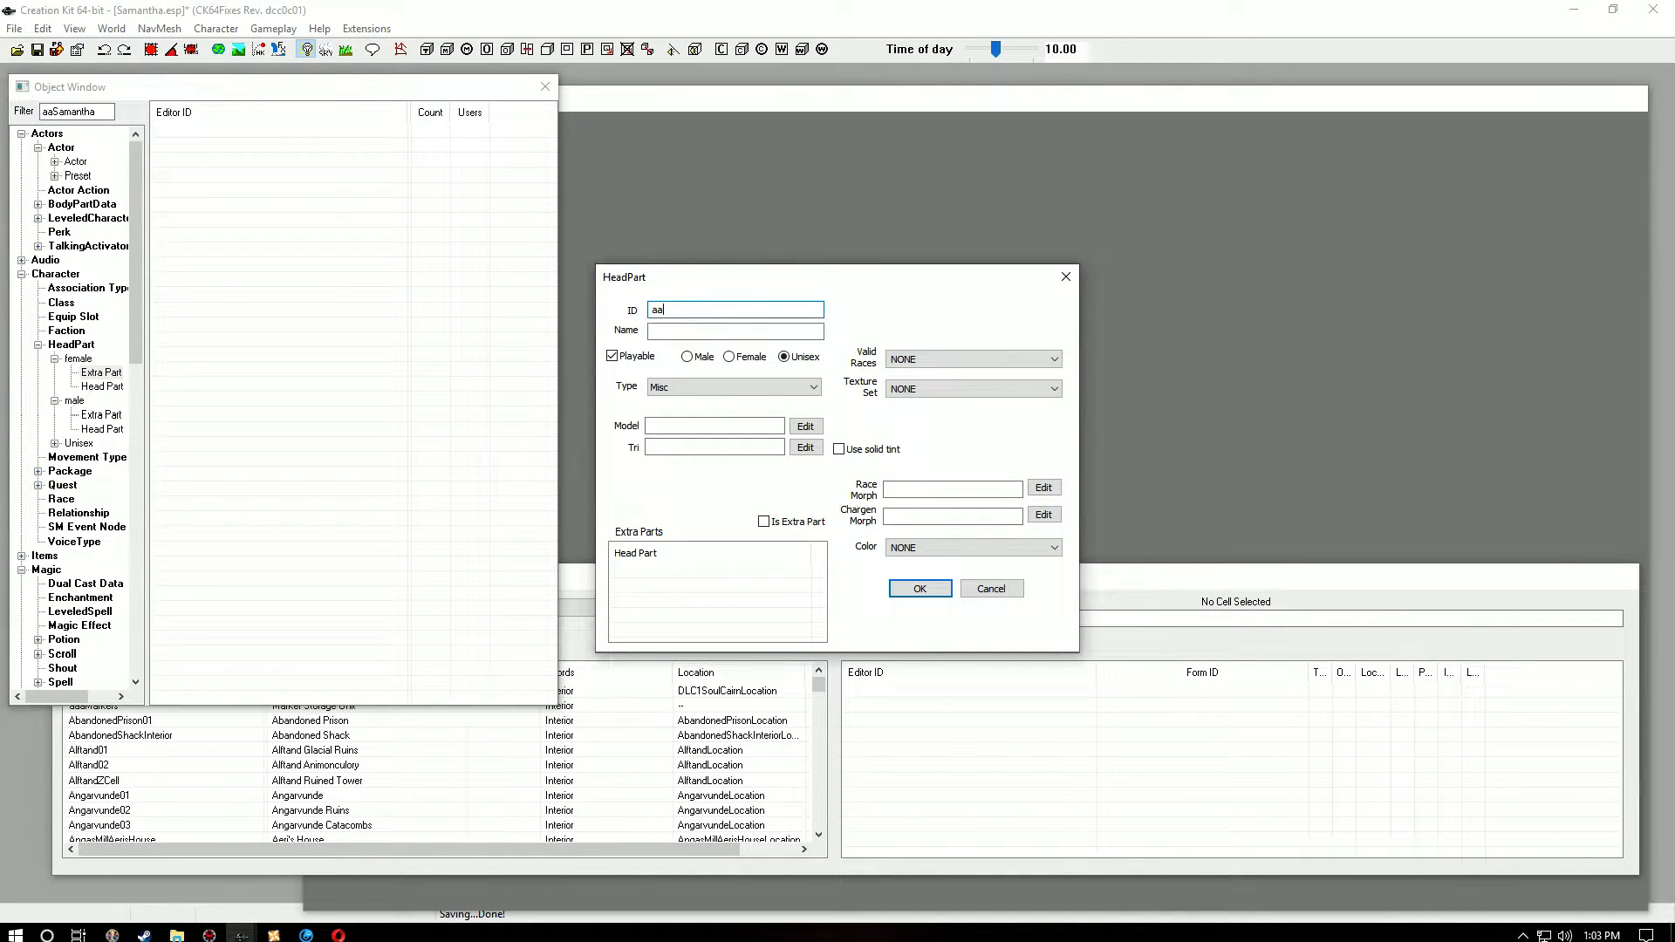
pyautogui.write('aaSamanthaHairline')
pyautogui.click(719, 330)
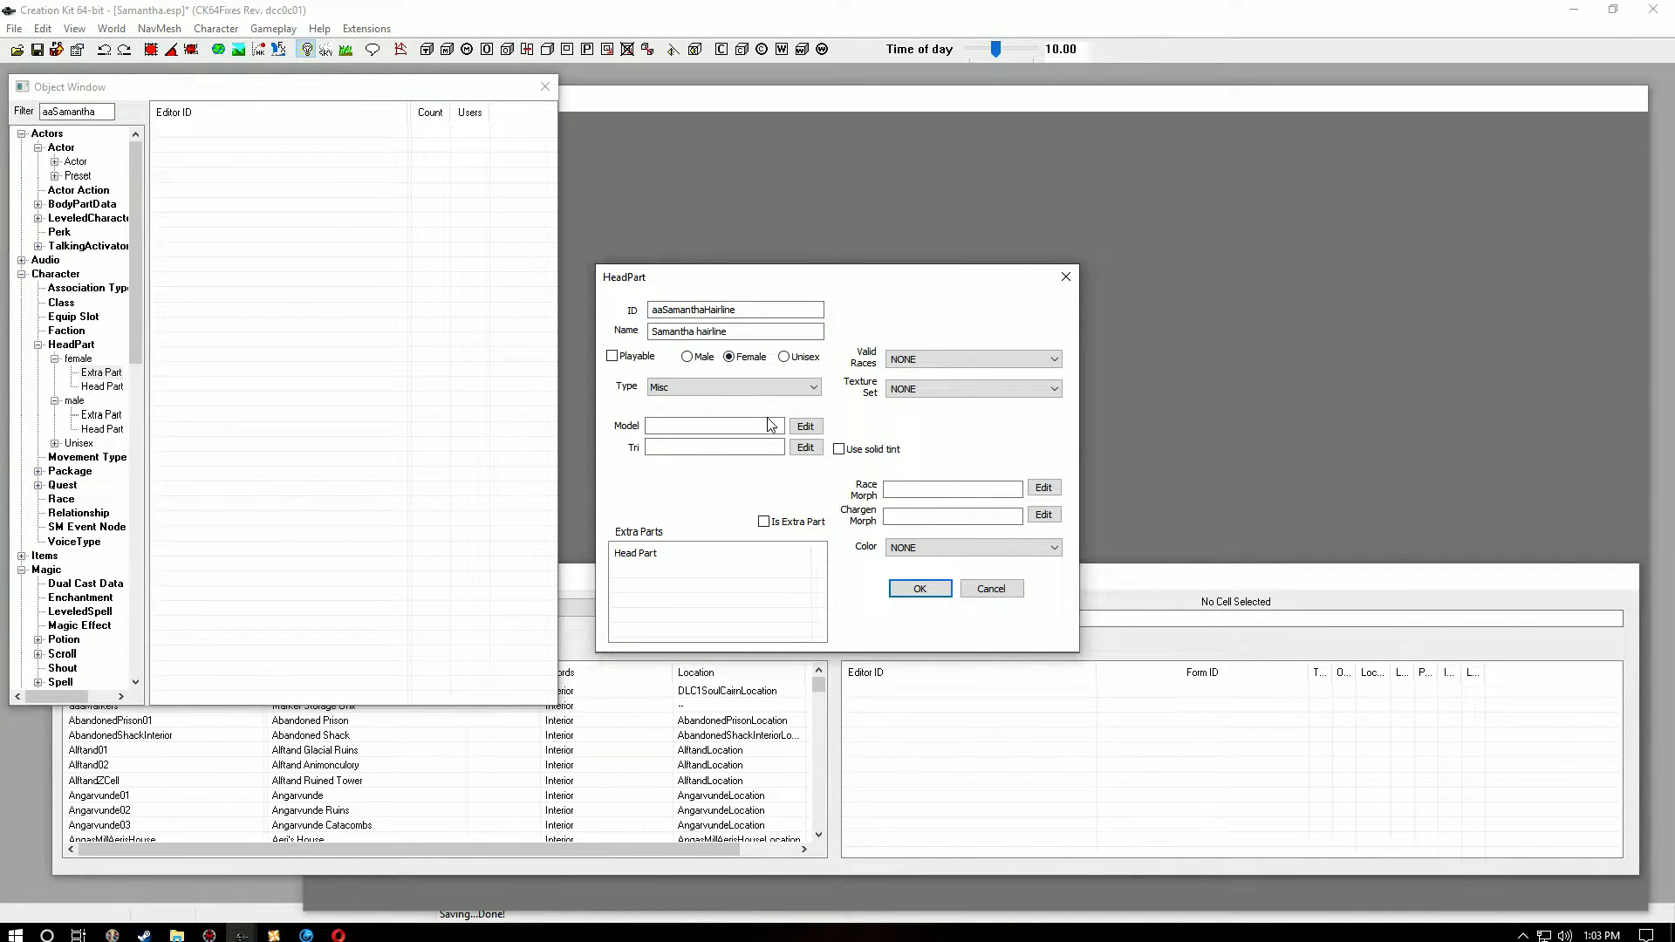
# Step: Set the model of the aaSamanthaHairline head part to FirenzeHI.nif from the Samantha Hair folder
pyautogui.click(804, 447)
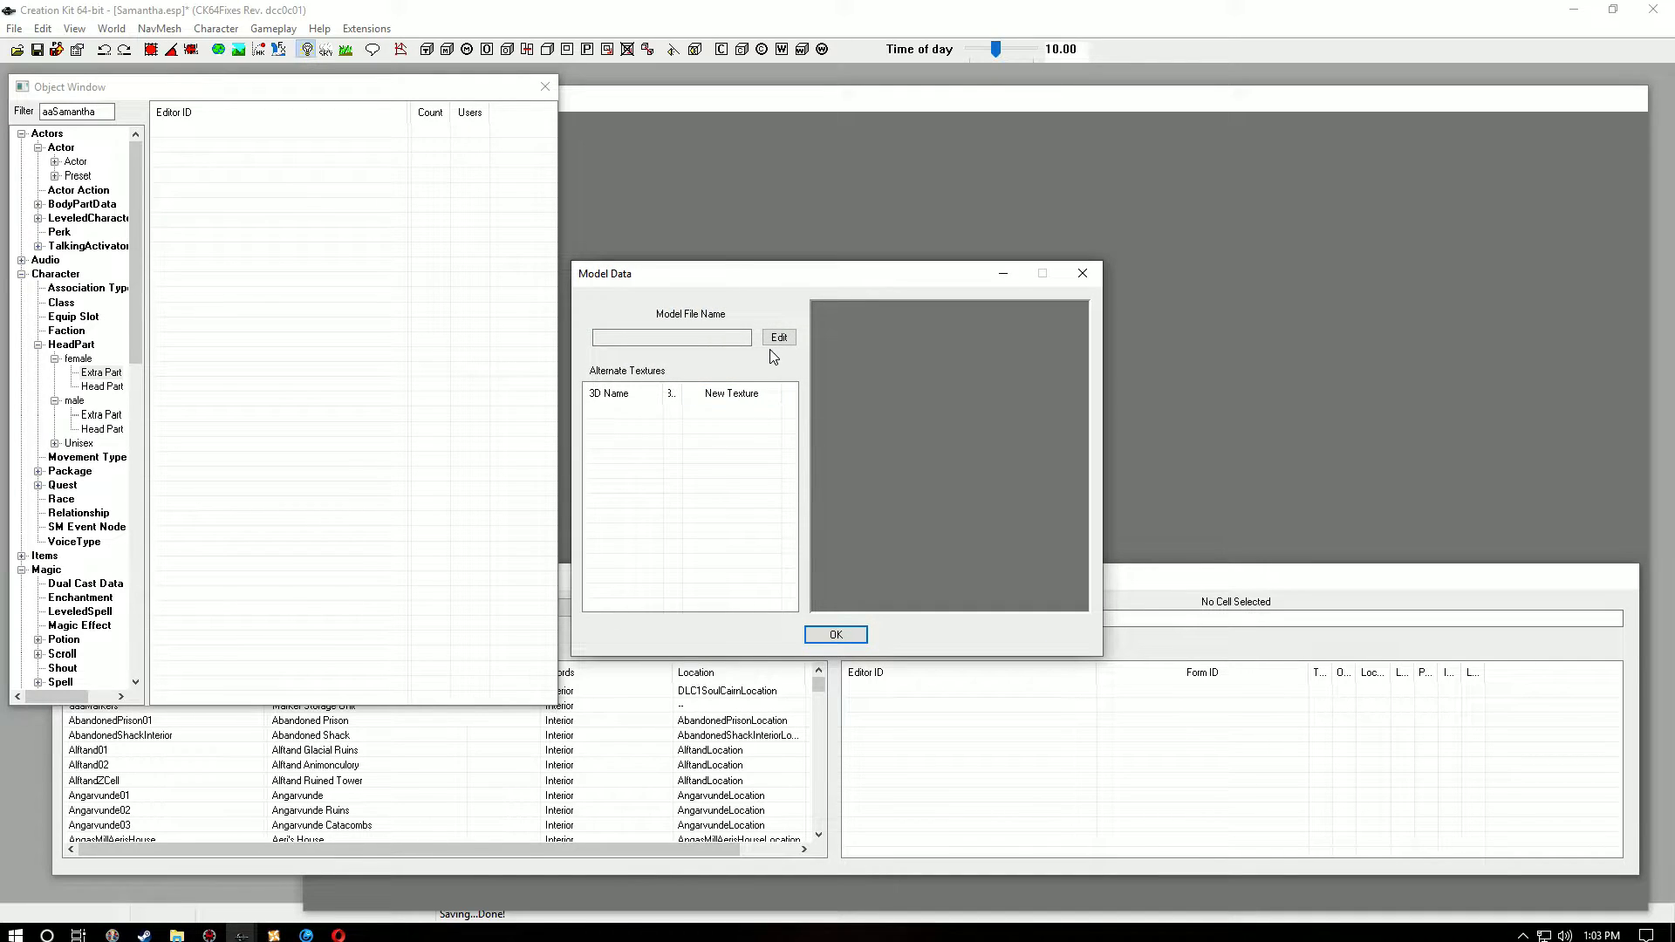
pyautogui.click(777, 338)
pyautogui.click(717, 392)
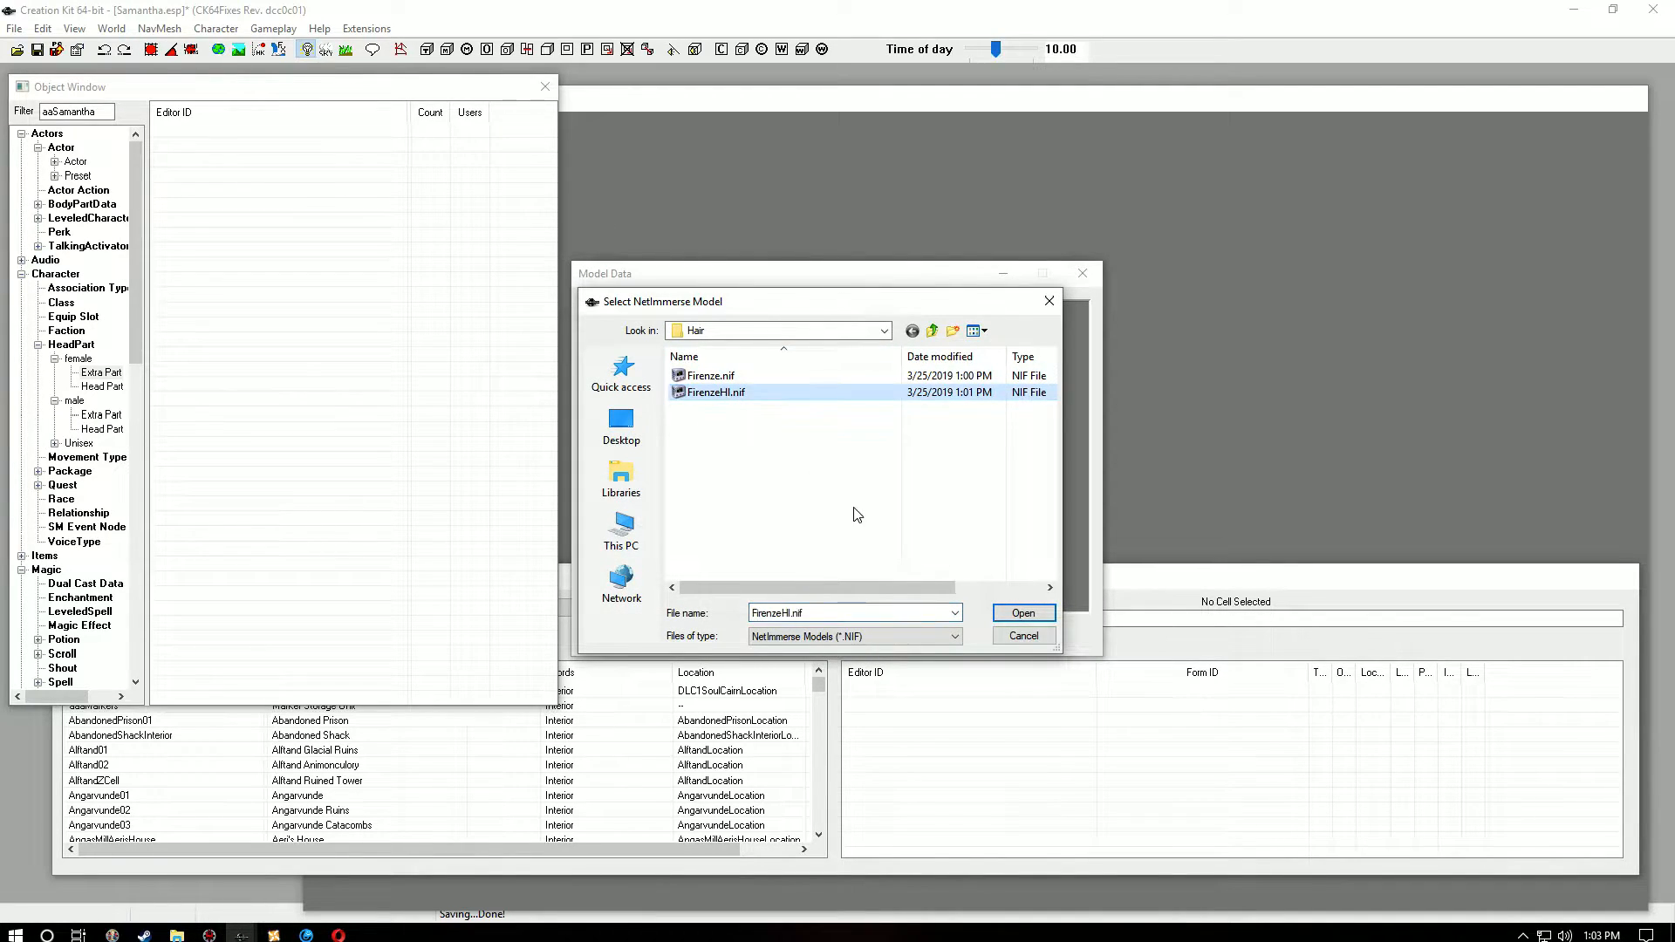
pyautogui.click(1026, 616)
pyautogui.click(843, 641)
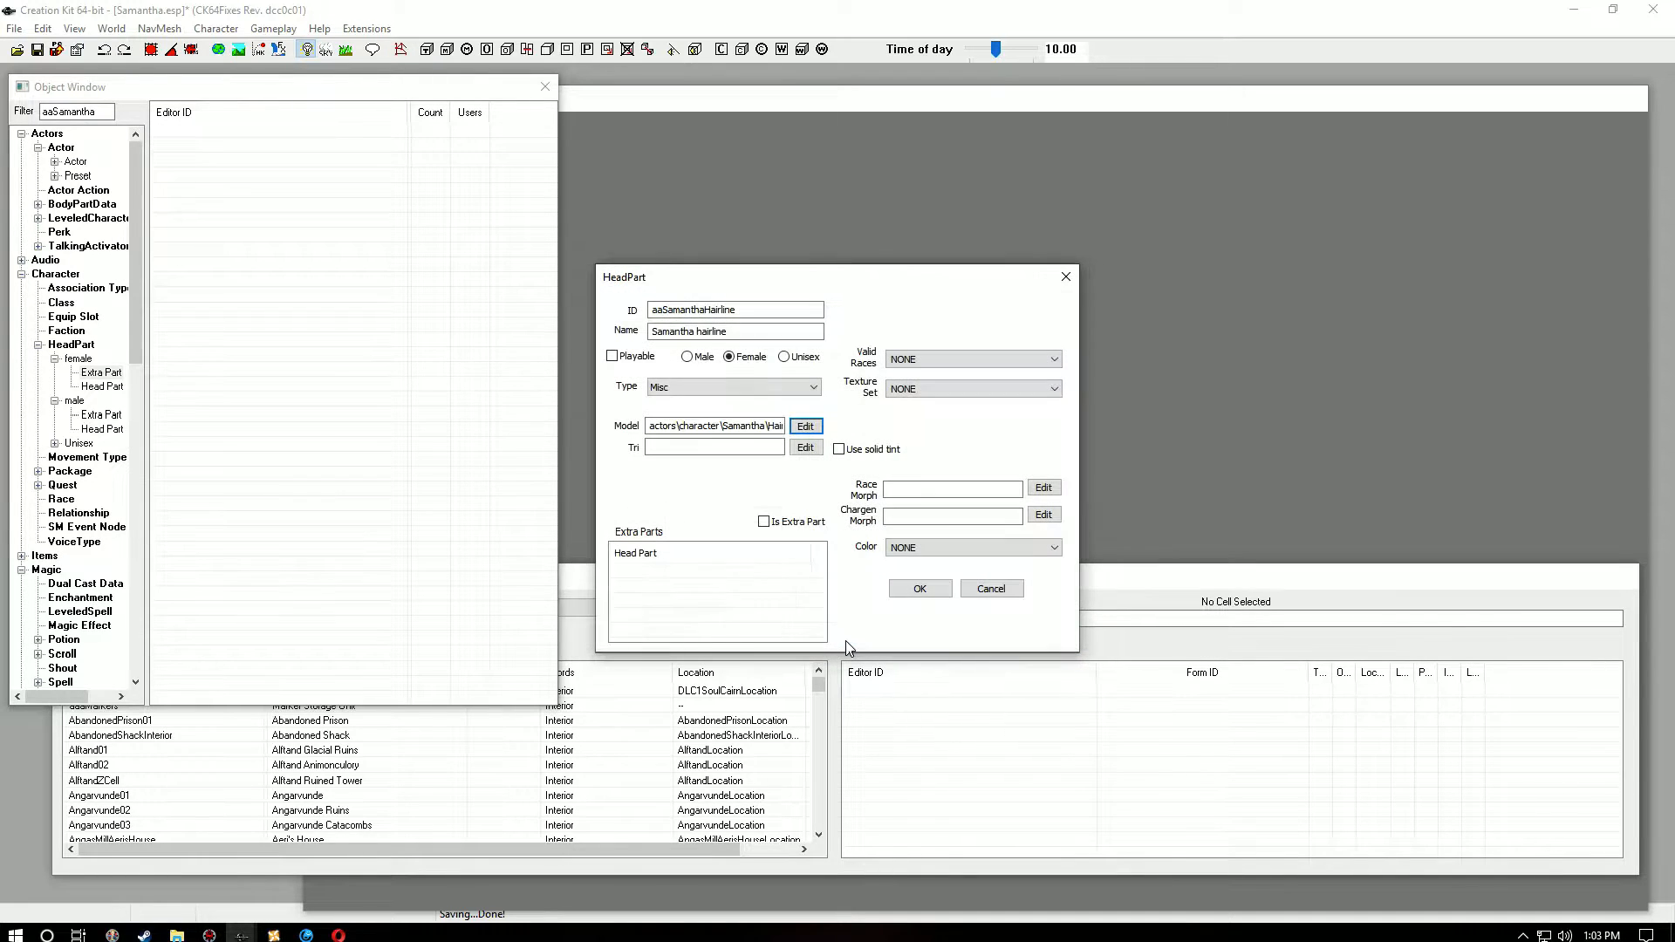
# Step: Set the valid races of the aaSamanthaHairline head part to HeadPartsHumansandVampires
pyautogui.click(1040, 364)
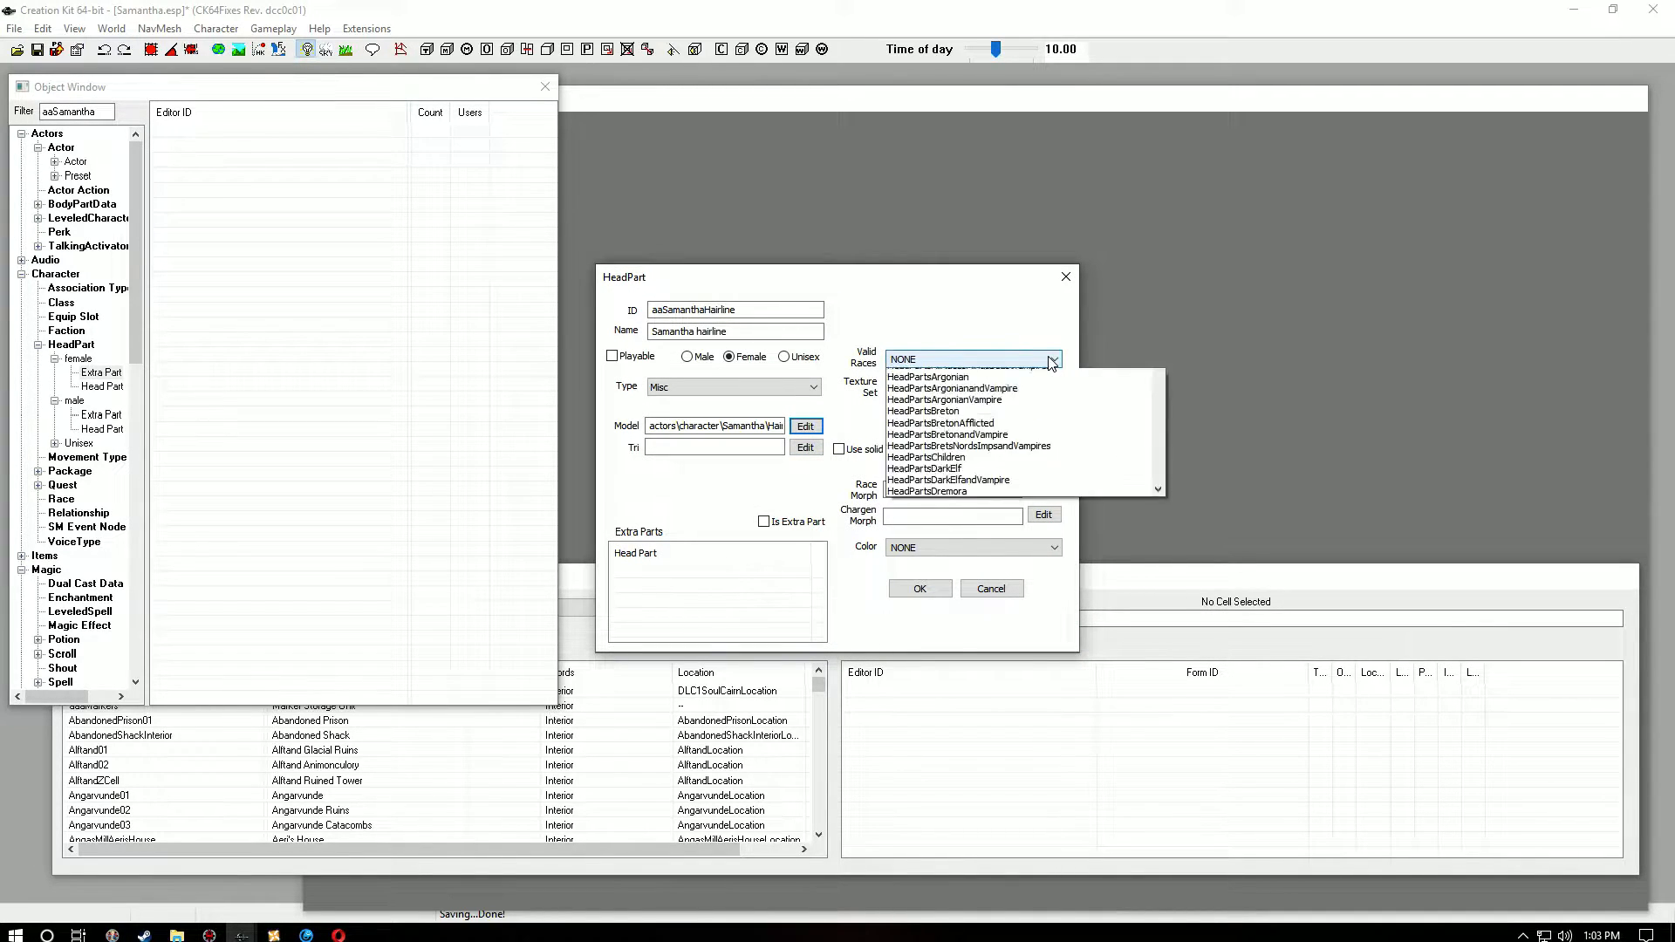
pyautogui.scroll(-5, 1059, 590)
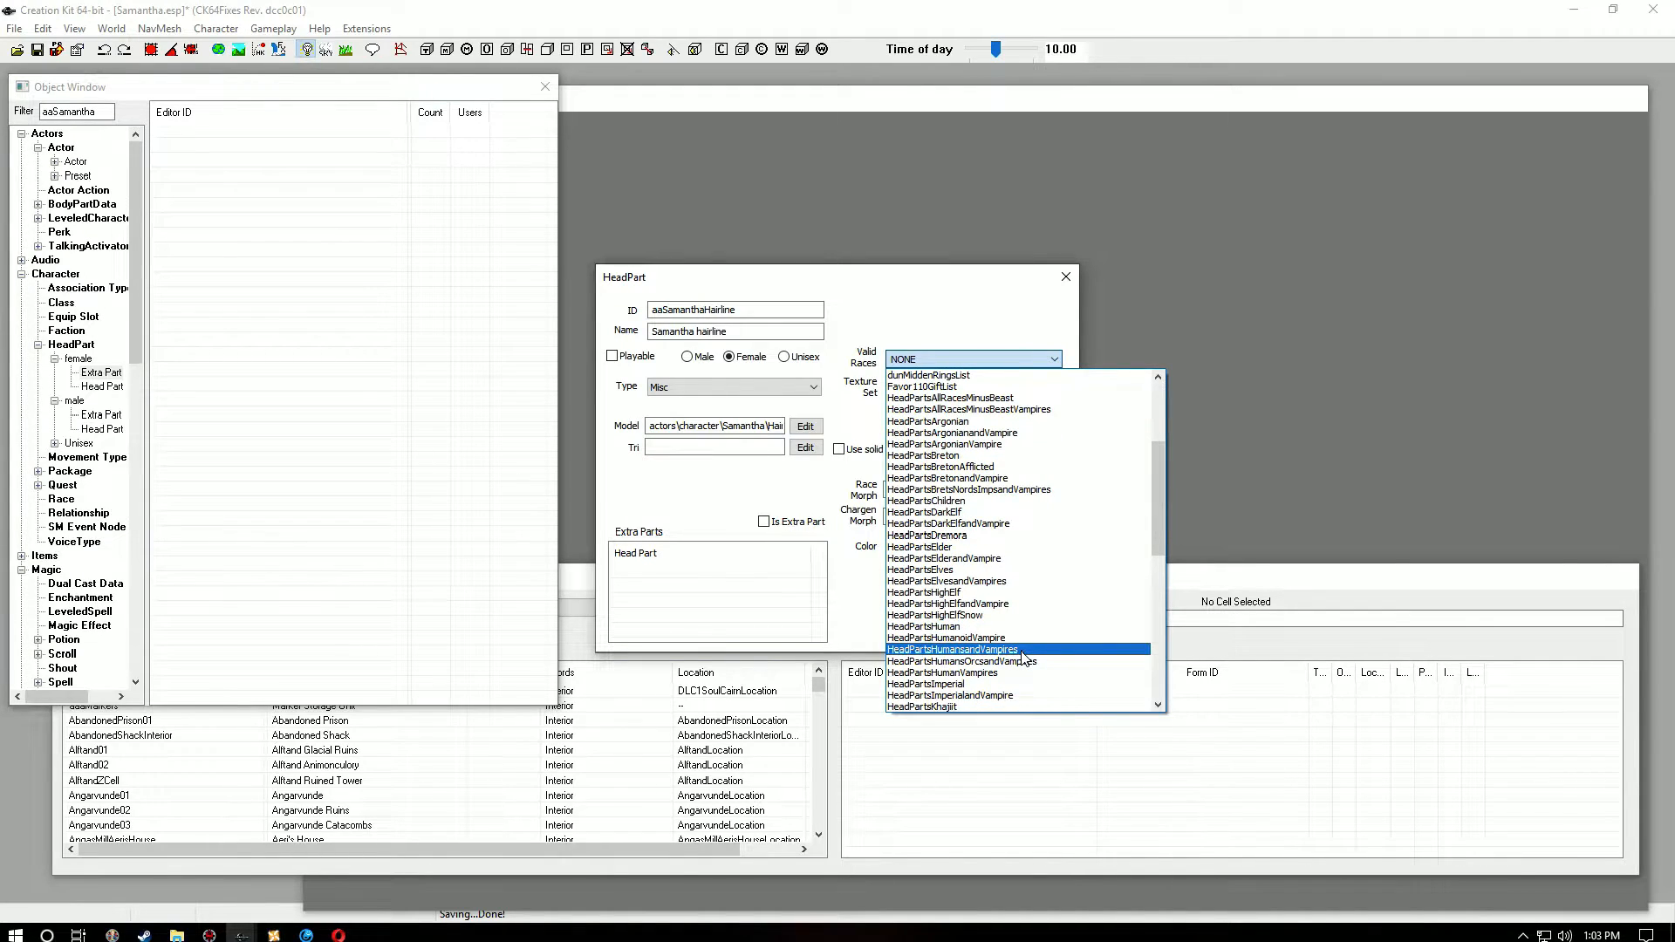
pyautogui.click(1024, 650)
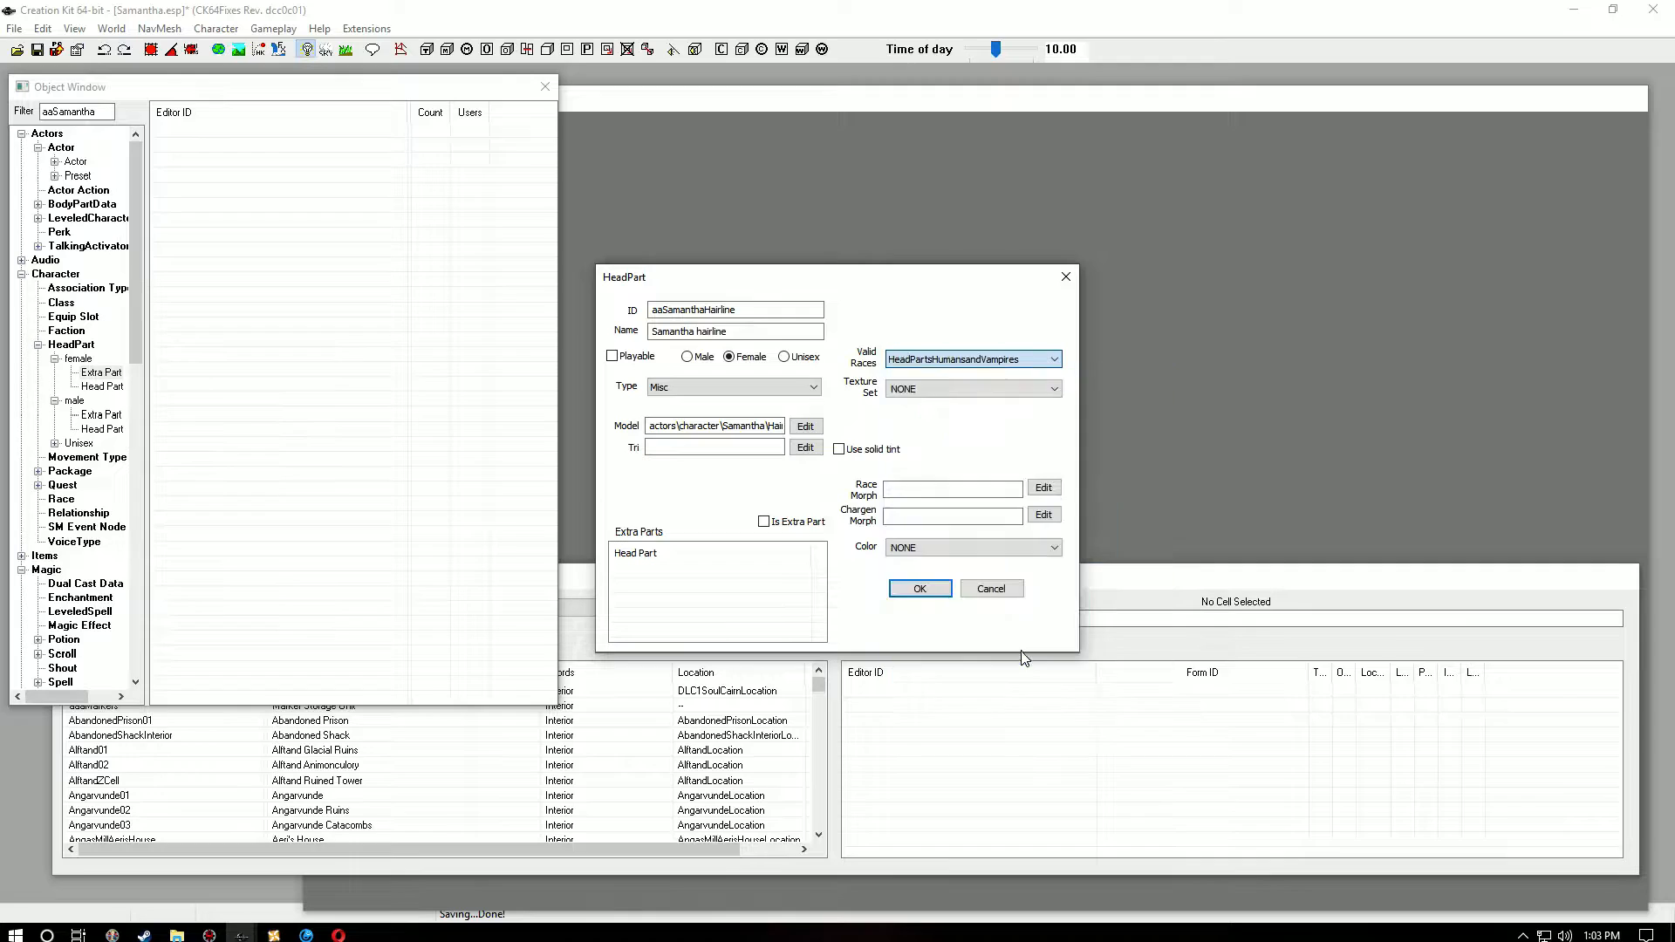
# Step: Give the hairline head part the texture set aaSamanthaHairlineTexture, mark it as an extra part and accept it
pyautogui.click(1053, 389)
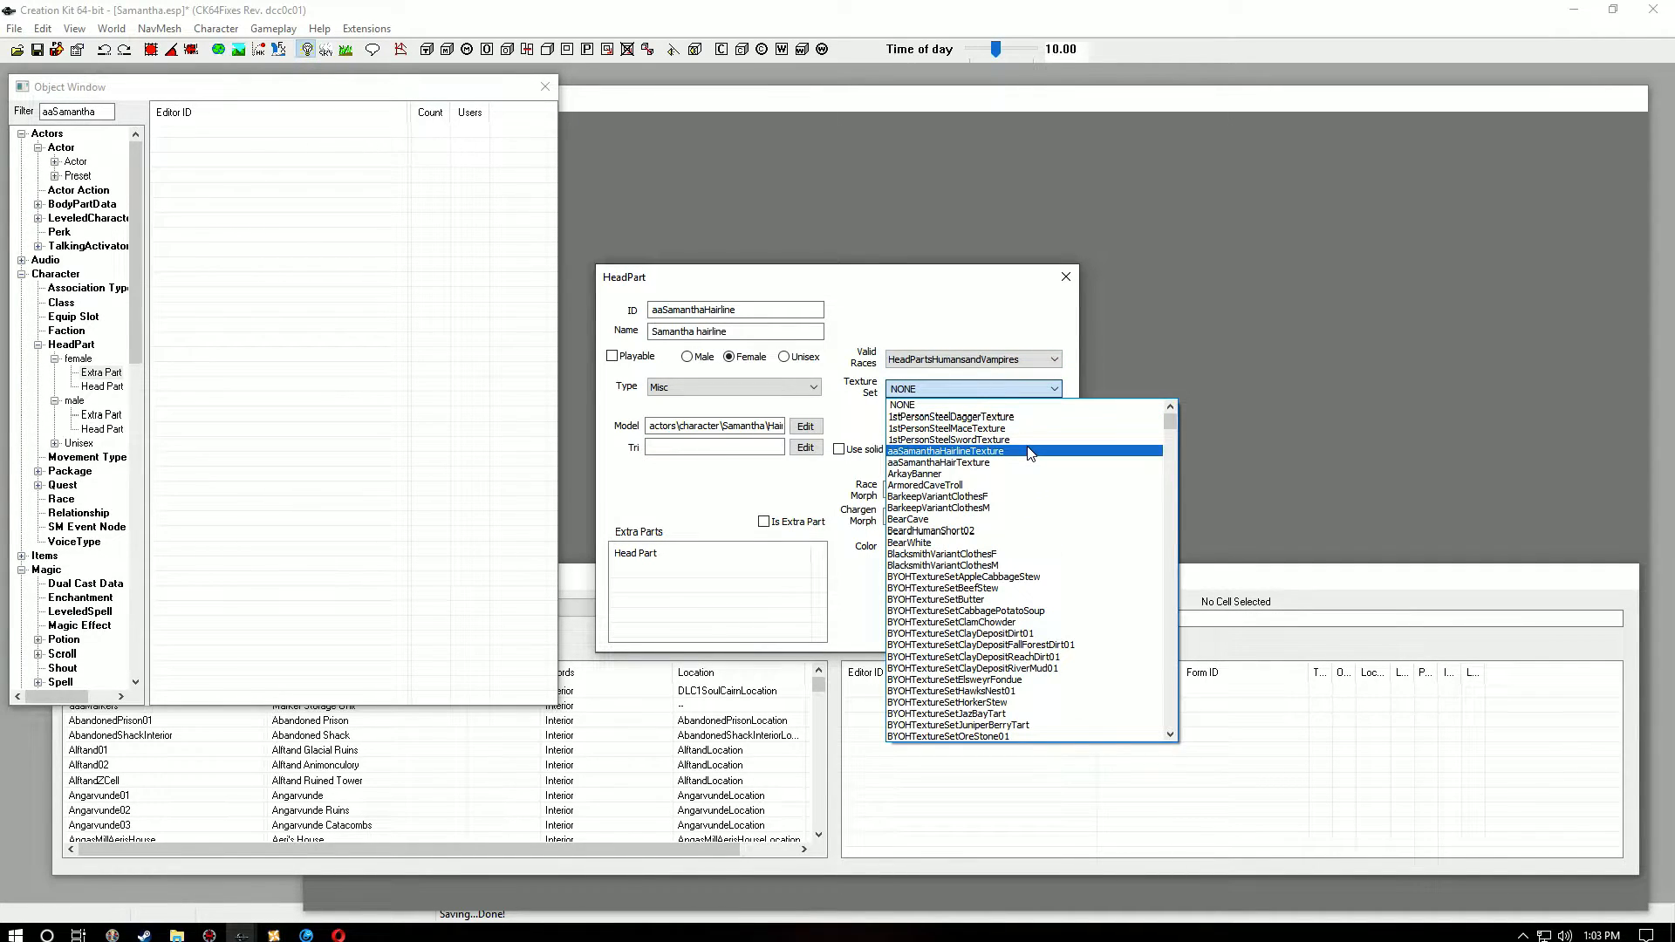
pyautogui.click(1029, 451)
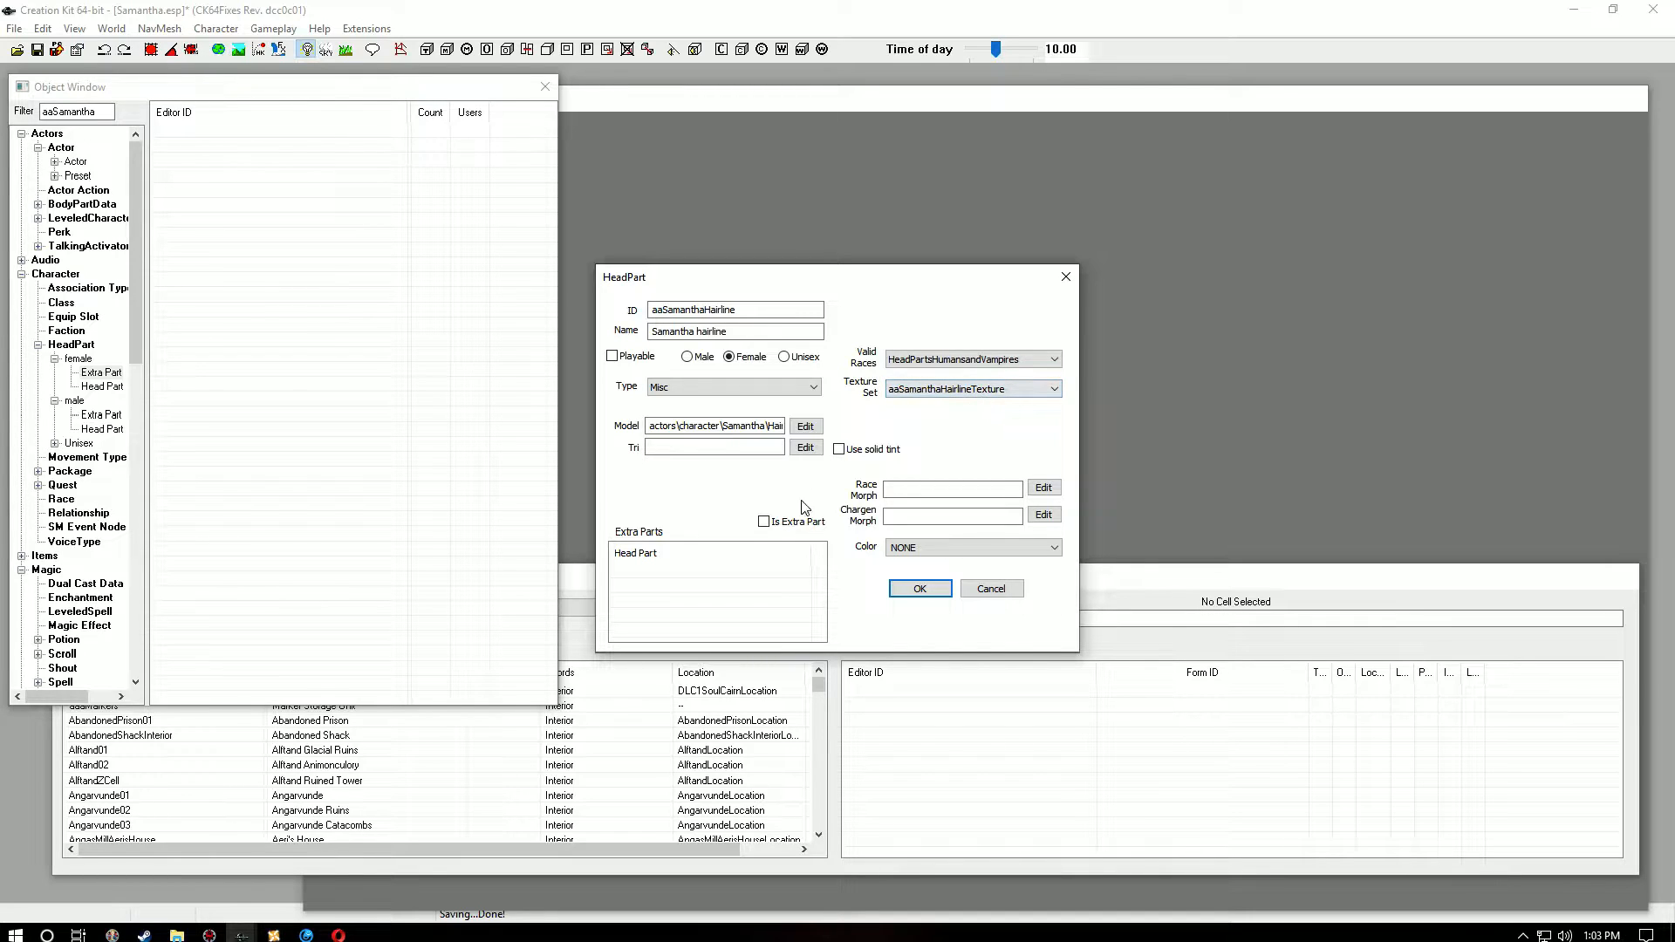
pyautogui.click(764, 522)
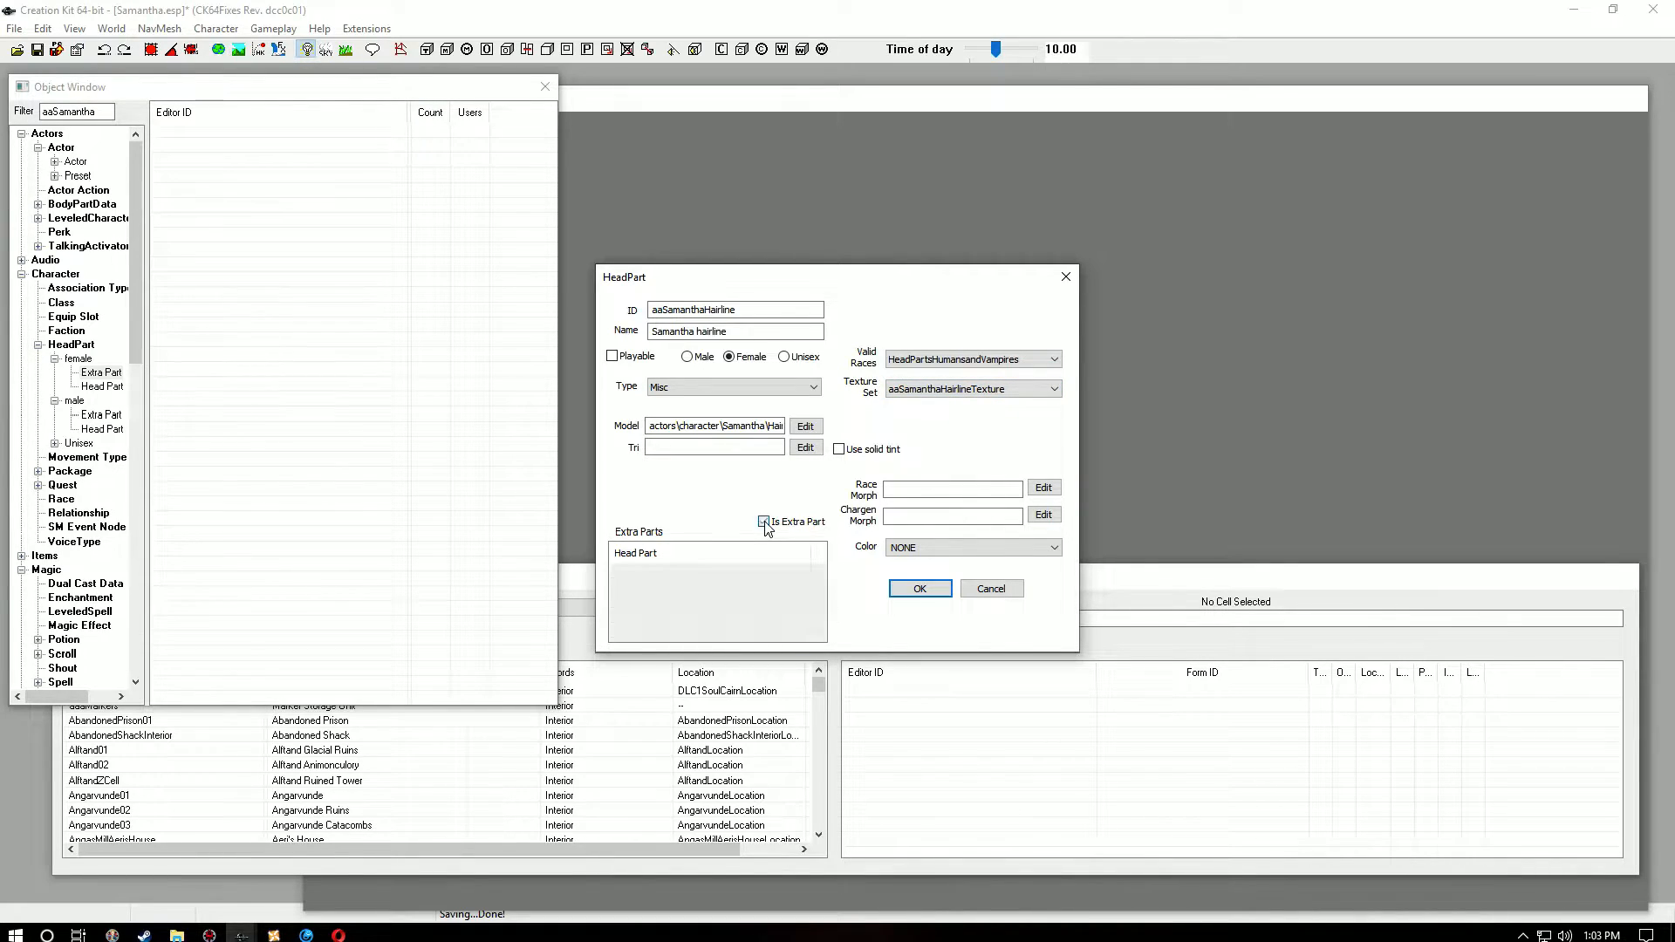
pyautogui.click(919, 589)
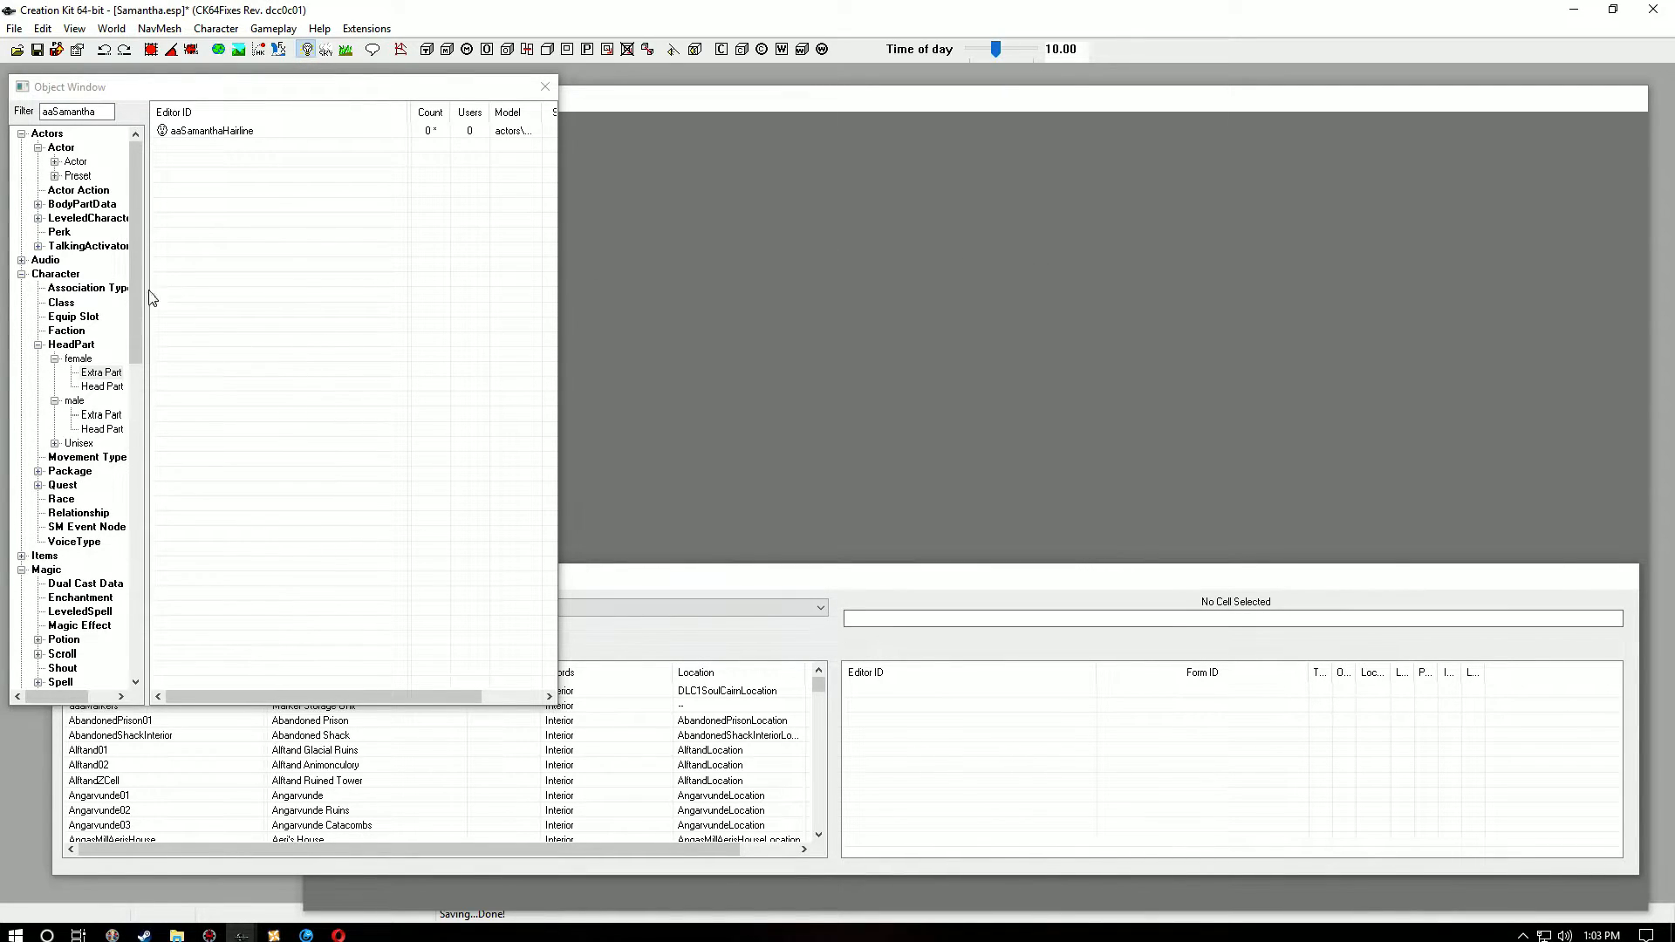
# Step: Create a new head part in the female Head Part category with the ID aaSamanthaHair and the name Samantha Hair
pyautogui.click(106, 386)
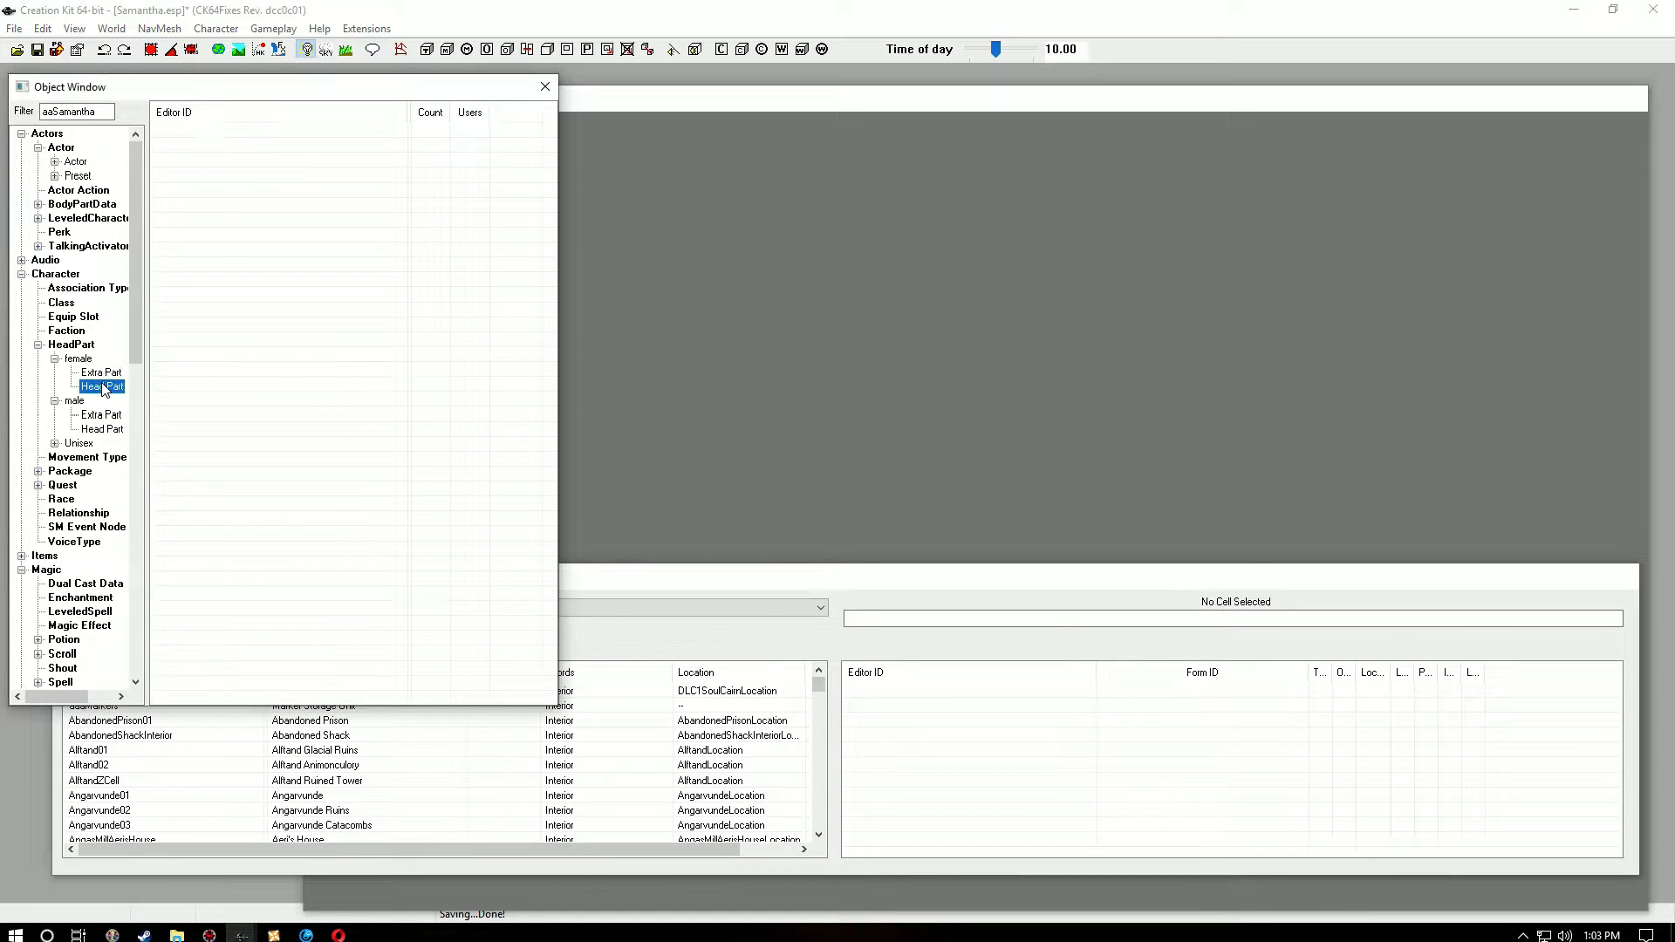
pyautogui.rightClick(222, 283)
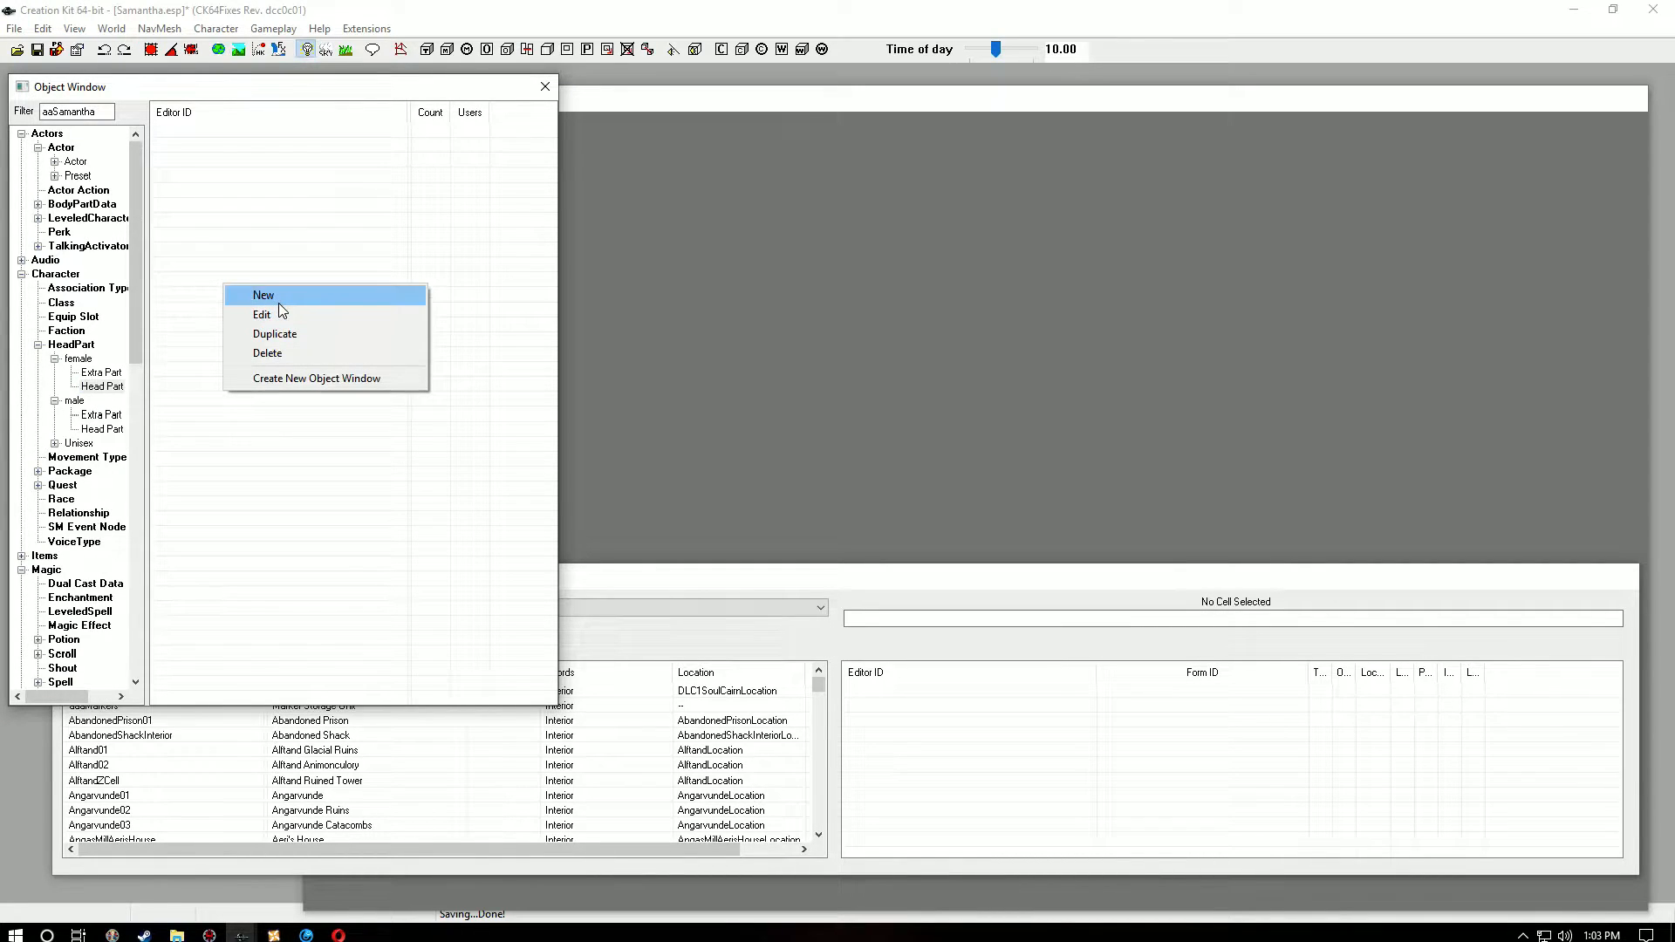
pyautogui.click(264, 295)
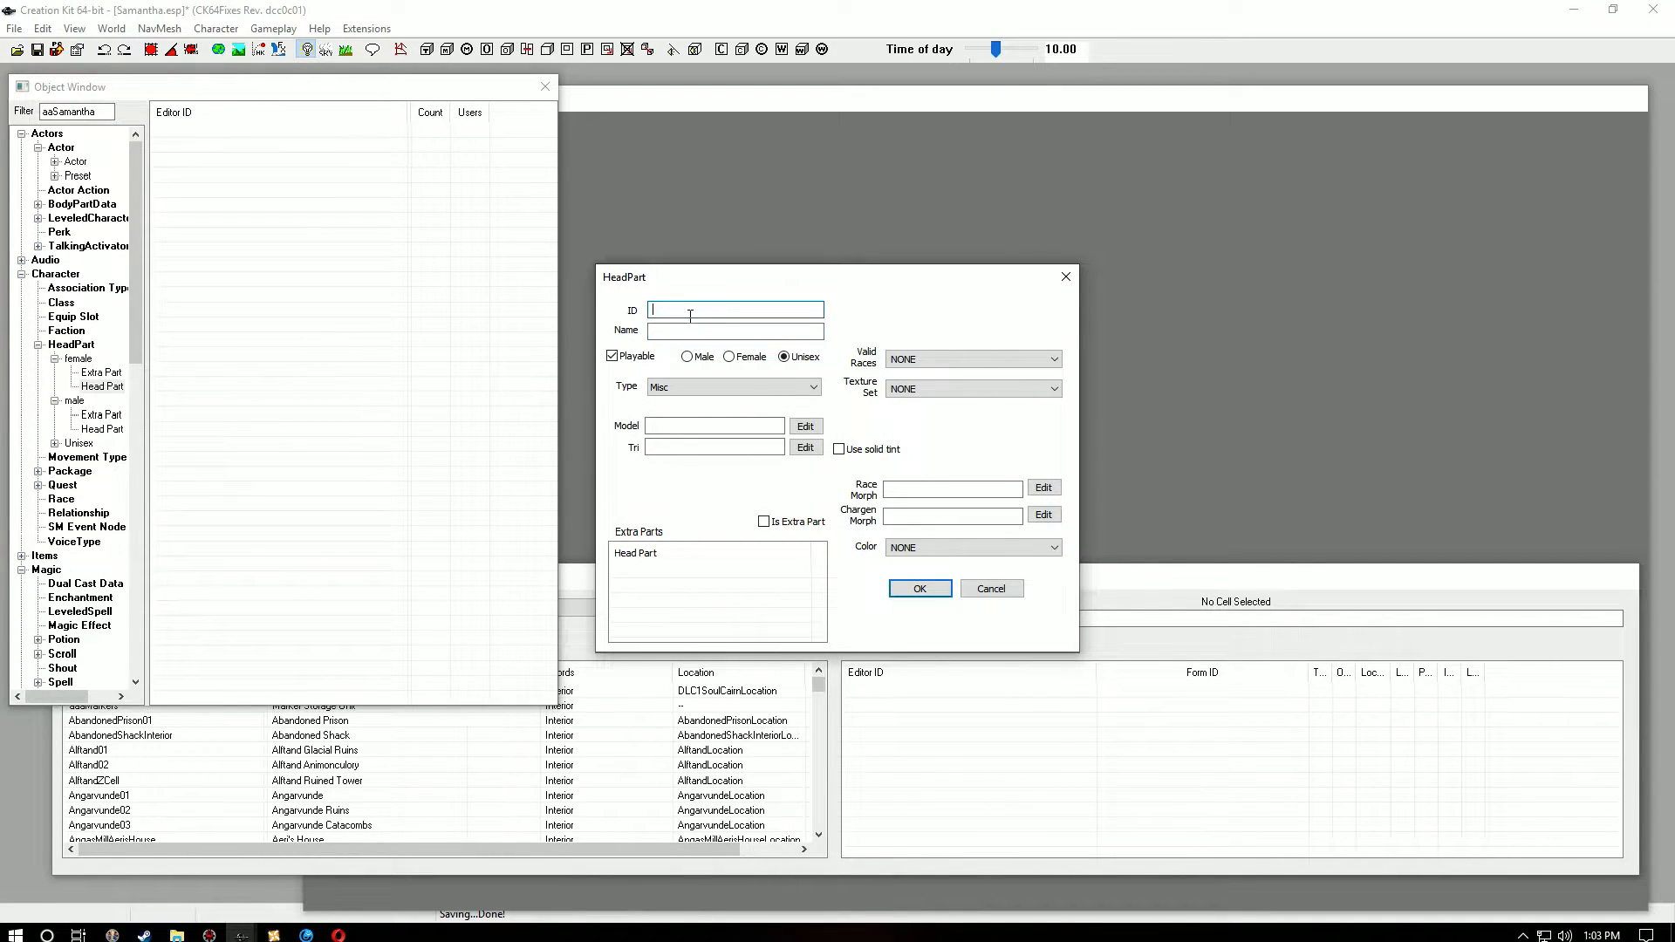
pyautogui.write('aaSamanthaHair')
pyautogui.click(716, 332)
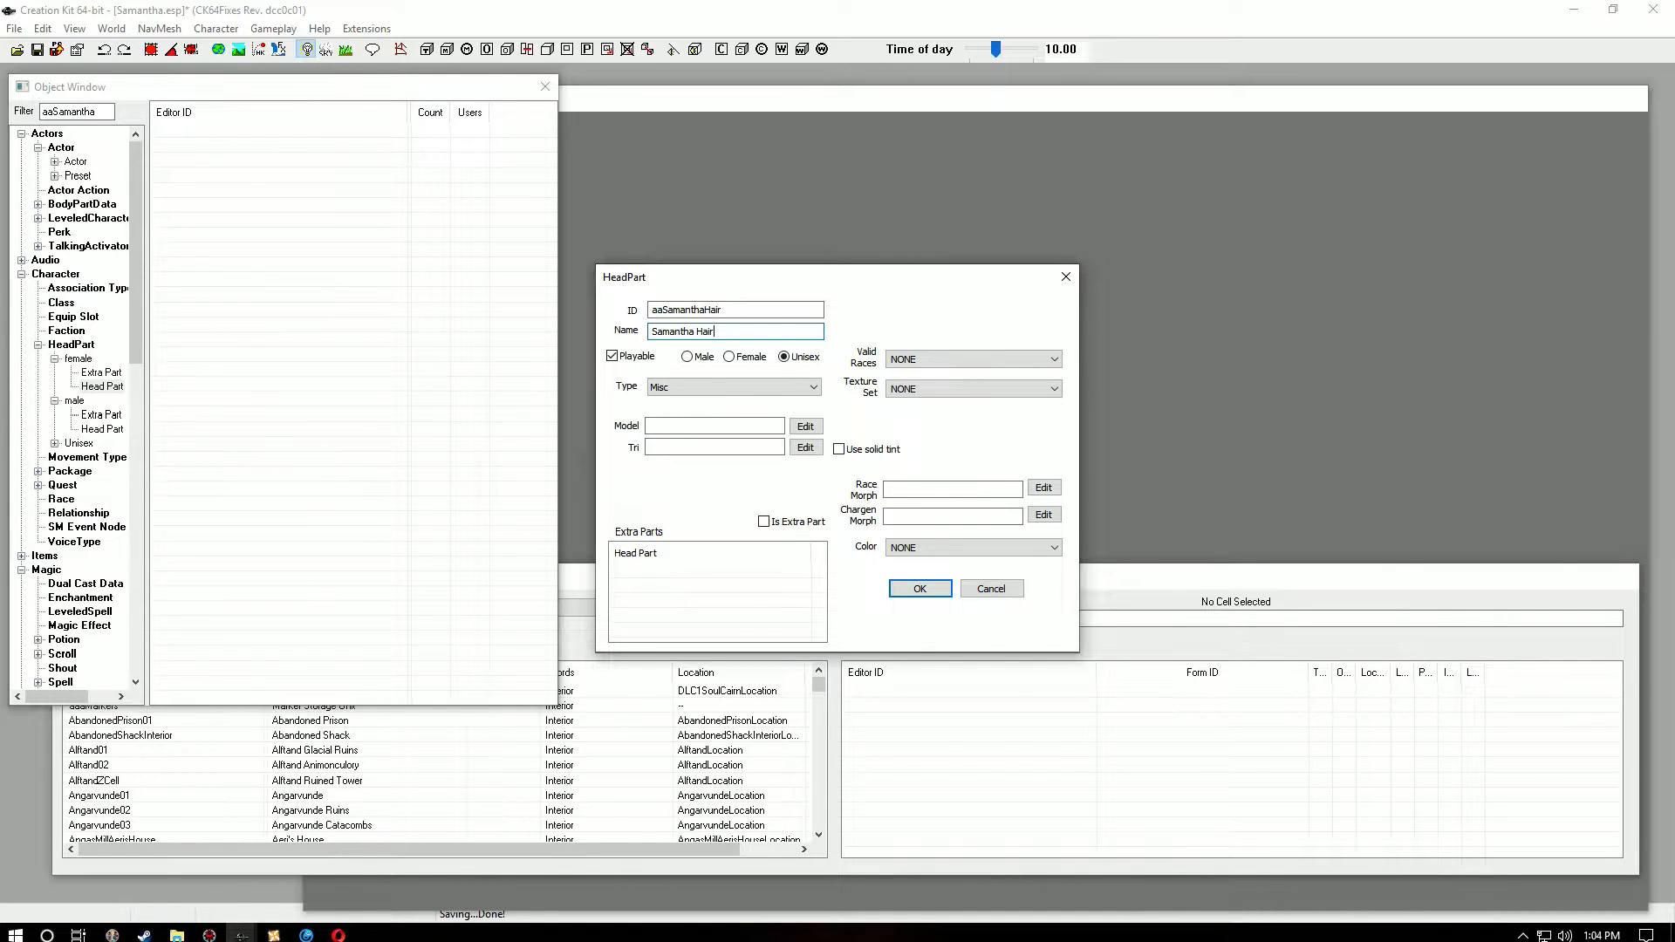
# Step: Make the aaSamanthaHair head part non-playable and female, with the type Hair
pyautogui.click(612, 356)
pyautogui.click(730, 359)
pyautogui.click(785, 388)
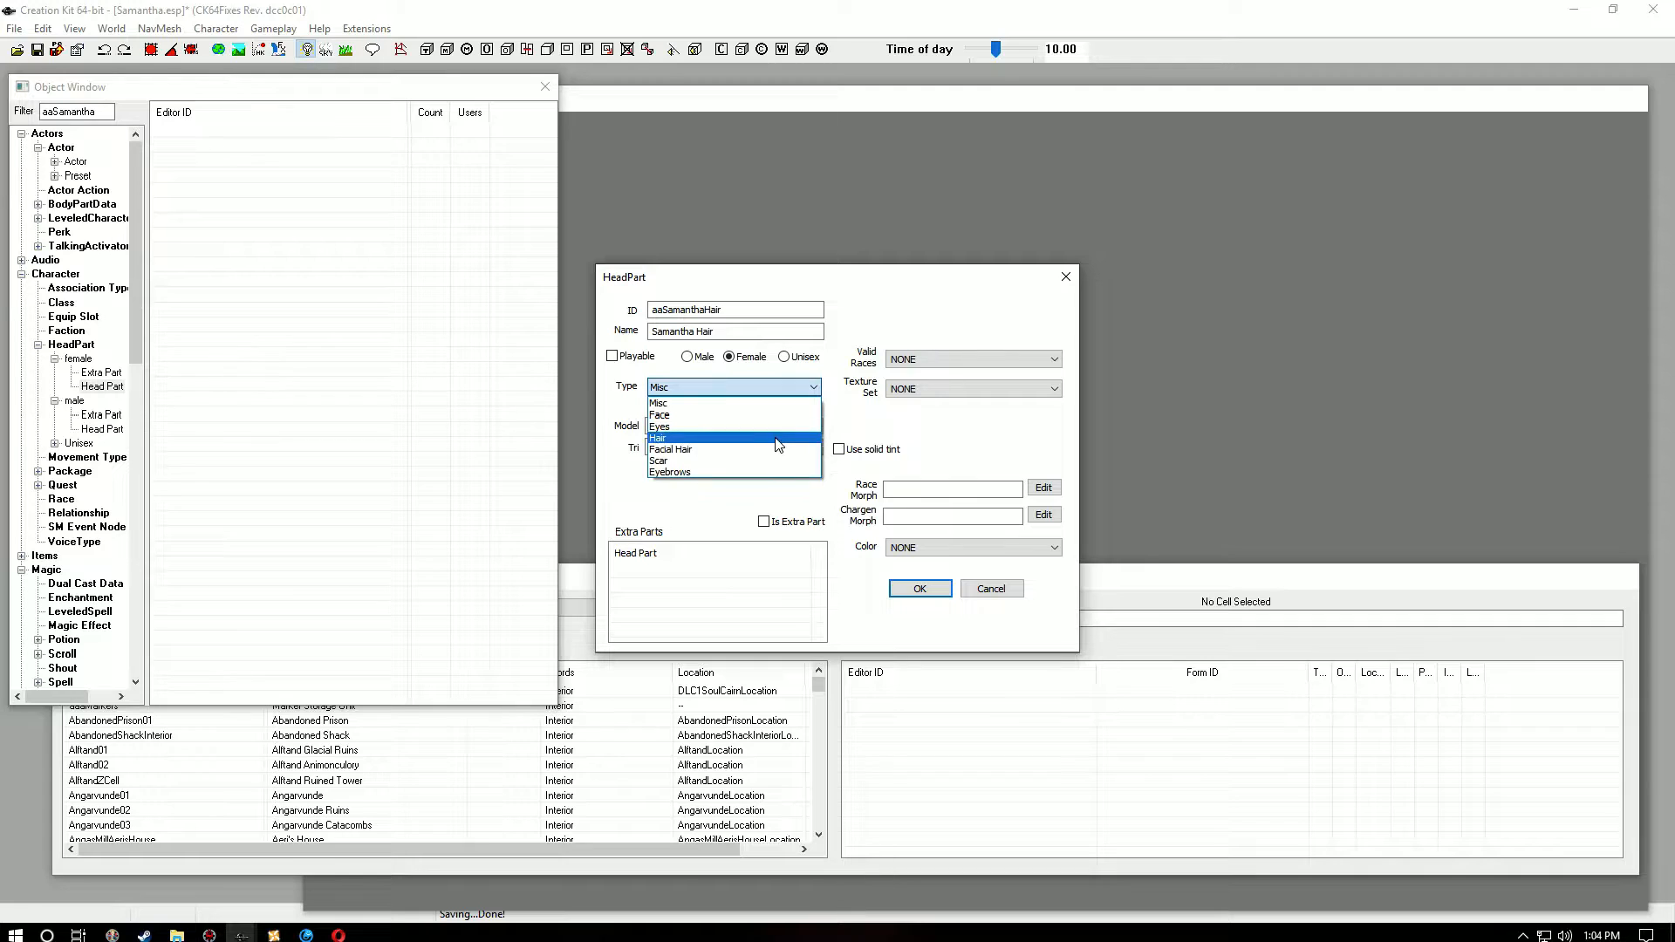
pyautogui.click(778, 444)
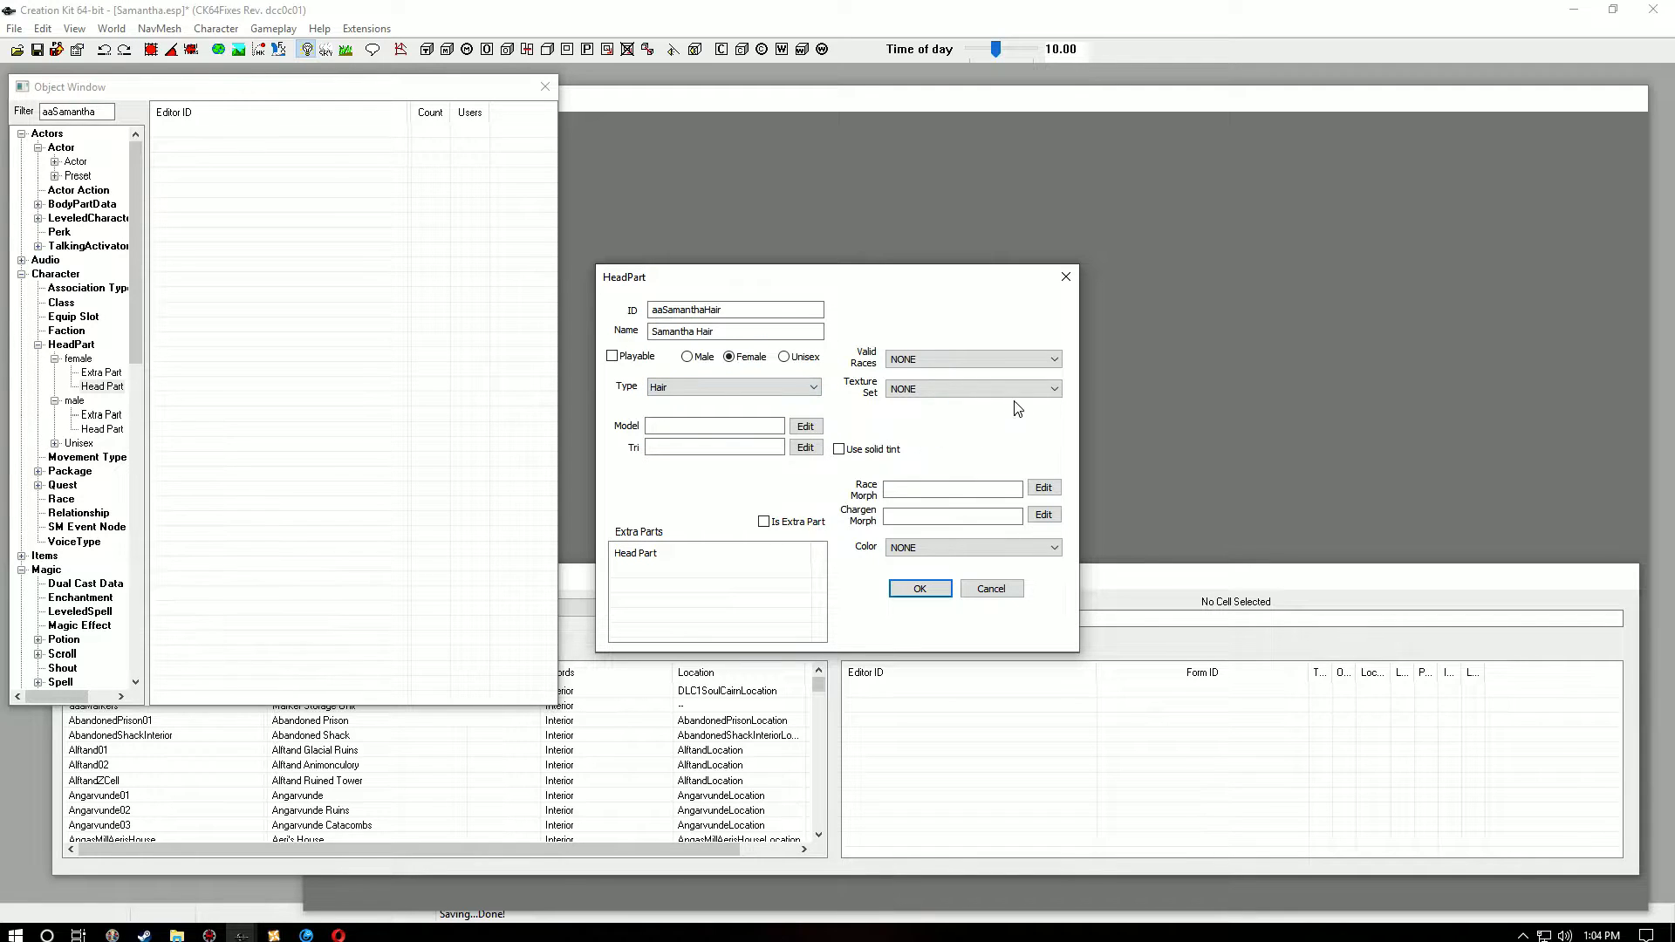
# Step: Set the aaSamanthaHair head part's valid races to HeadPartsHumansandVampires and its texture set to aaSamanthaHairTexture
pyautogui.click(1051, 361)
pyautogui.scroll(-1, 1032, 672)
pyautogui.scroll(-3, 1032, 672)
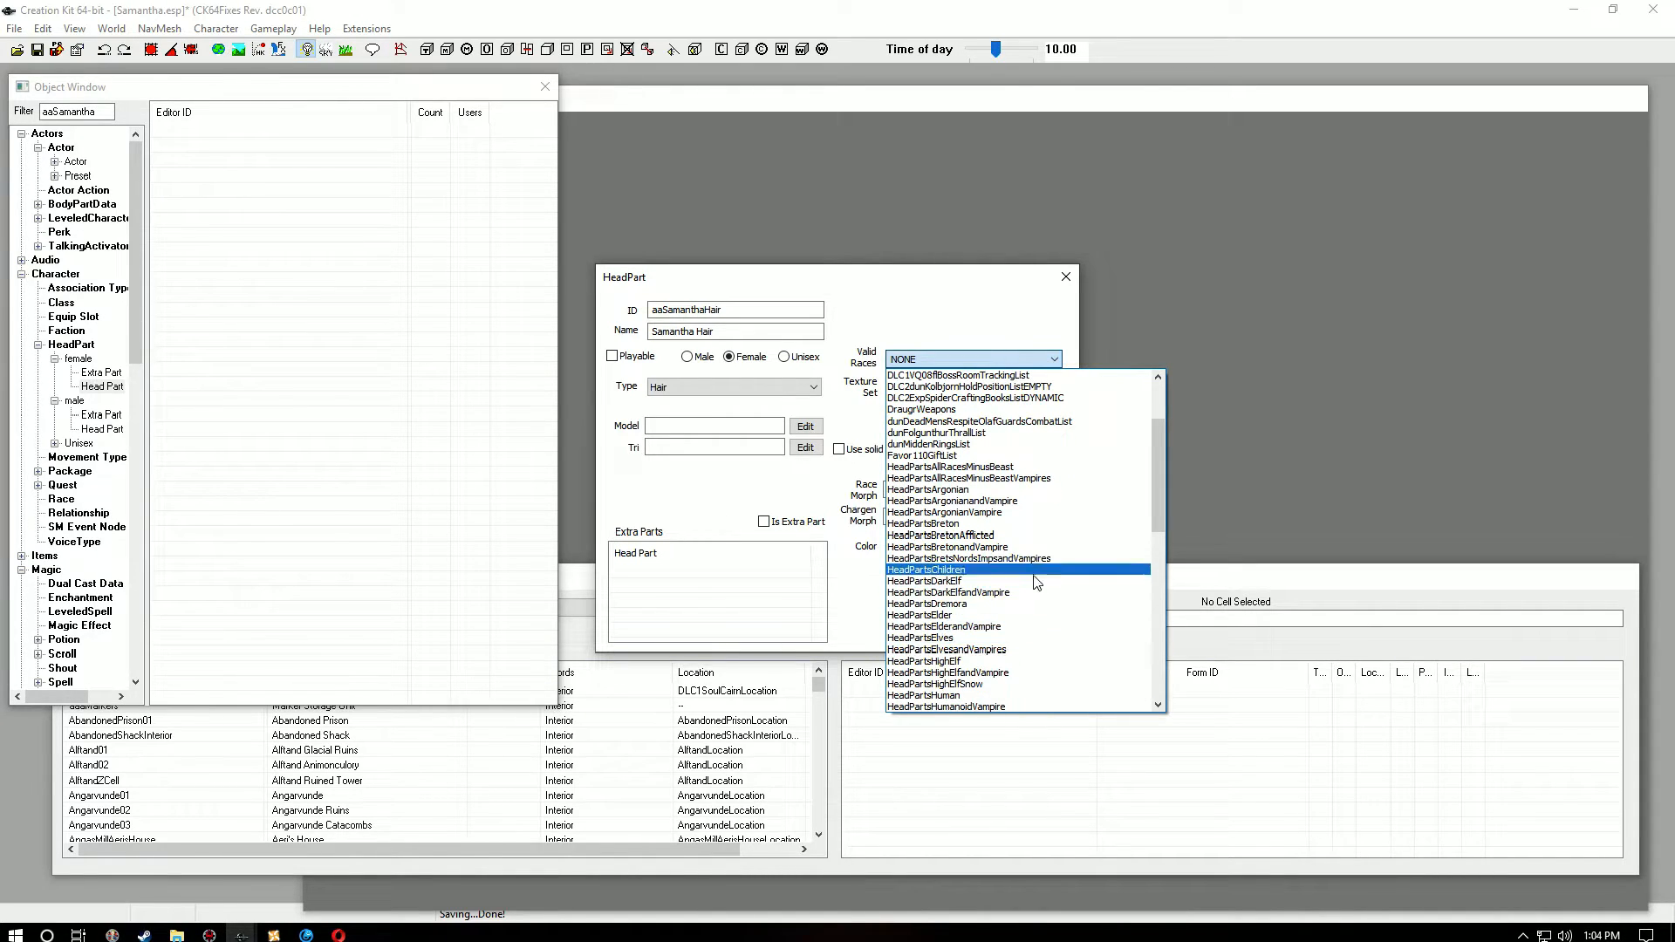
pyautogui.scroll(-2, 1033, 625)
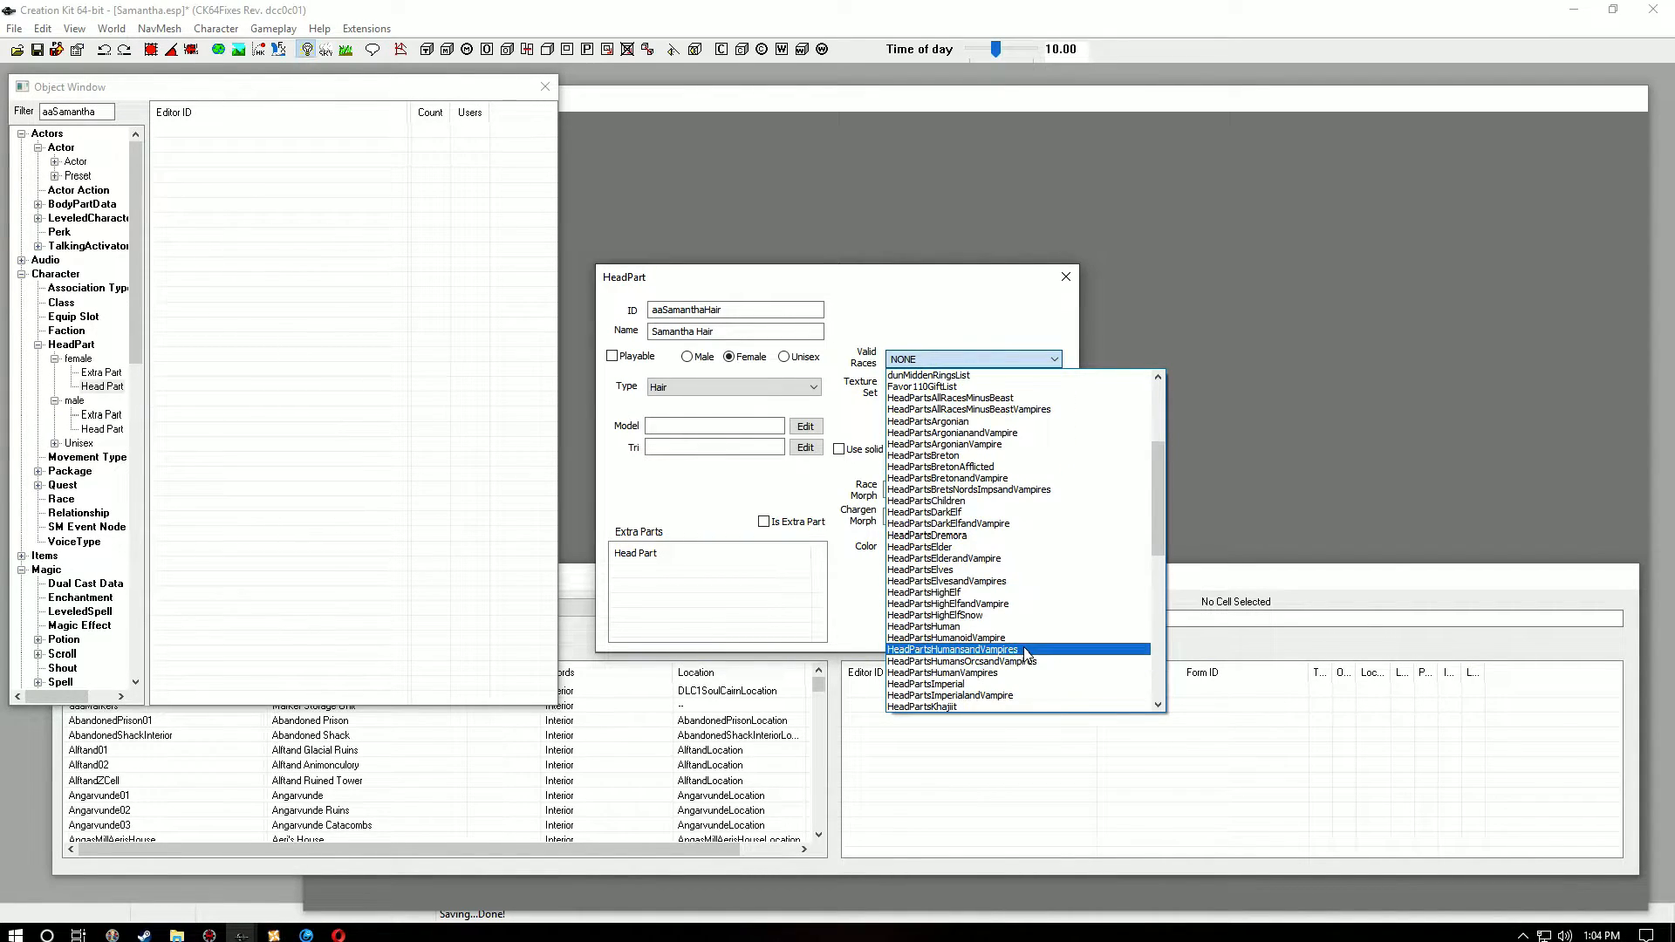
pyautogui.click(1026, 649)
pyautogui.click(1054, 389)
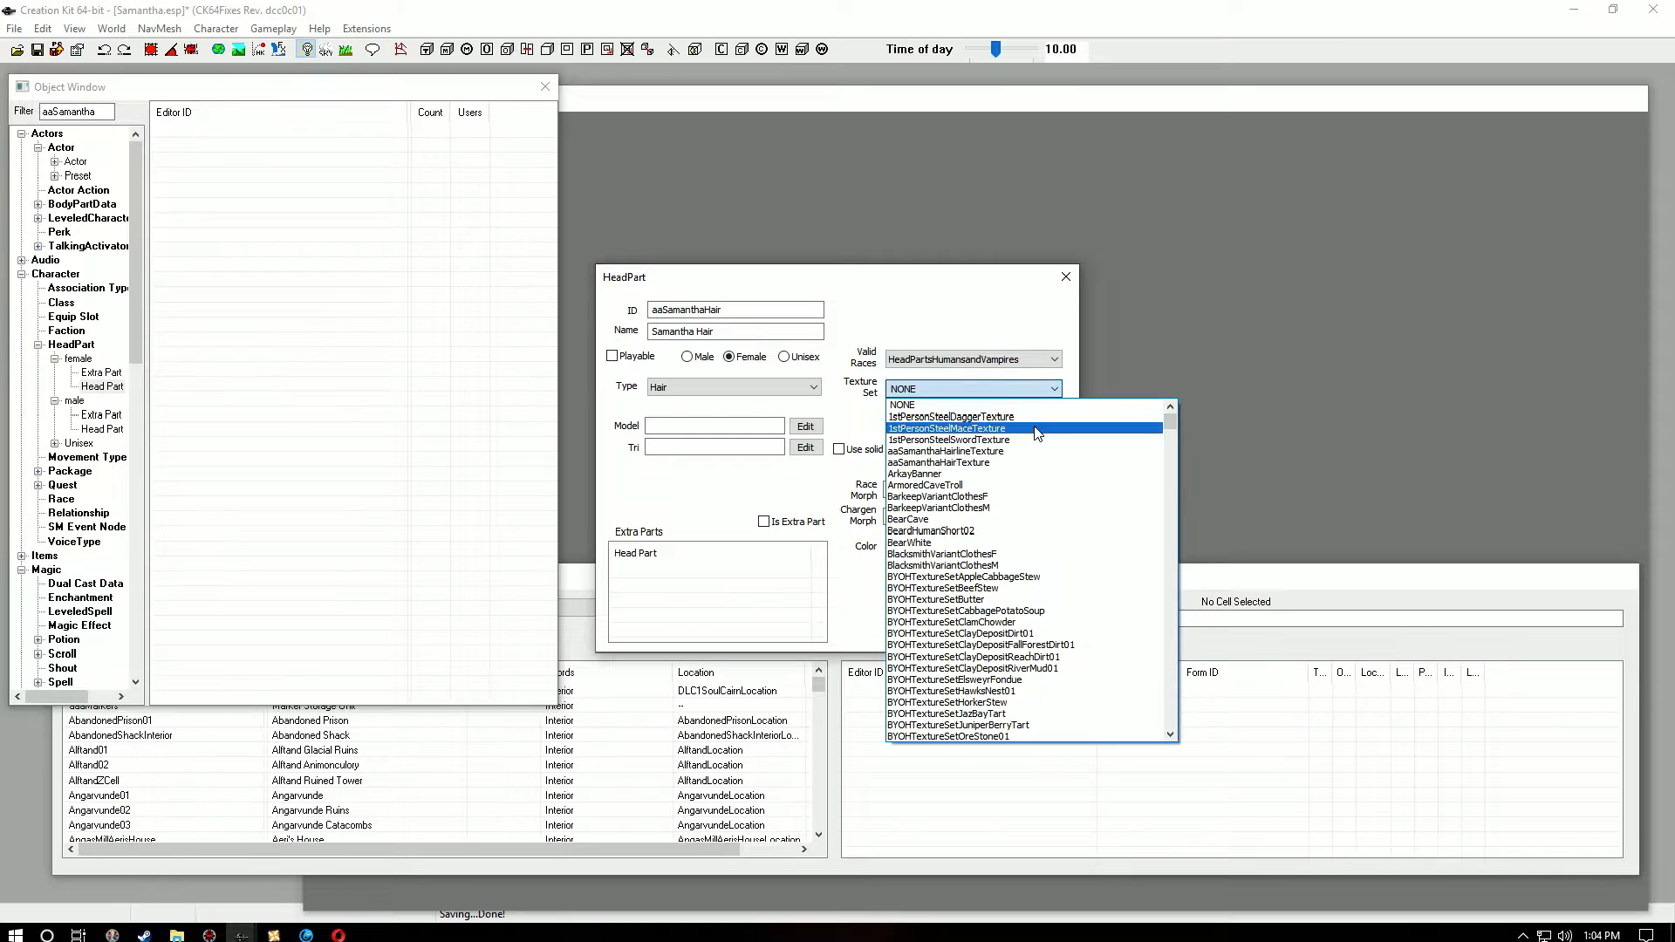
pyautogui.click(1020, 463)
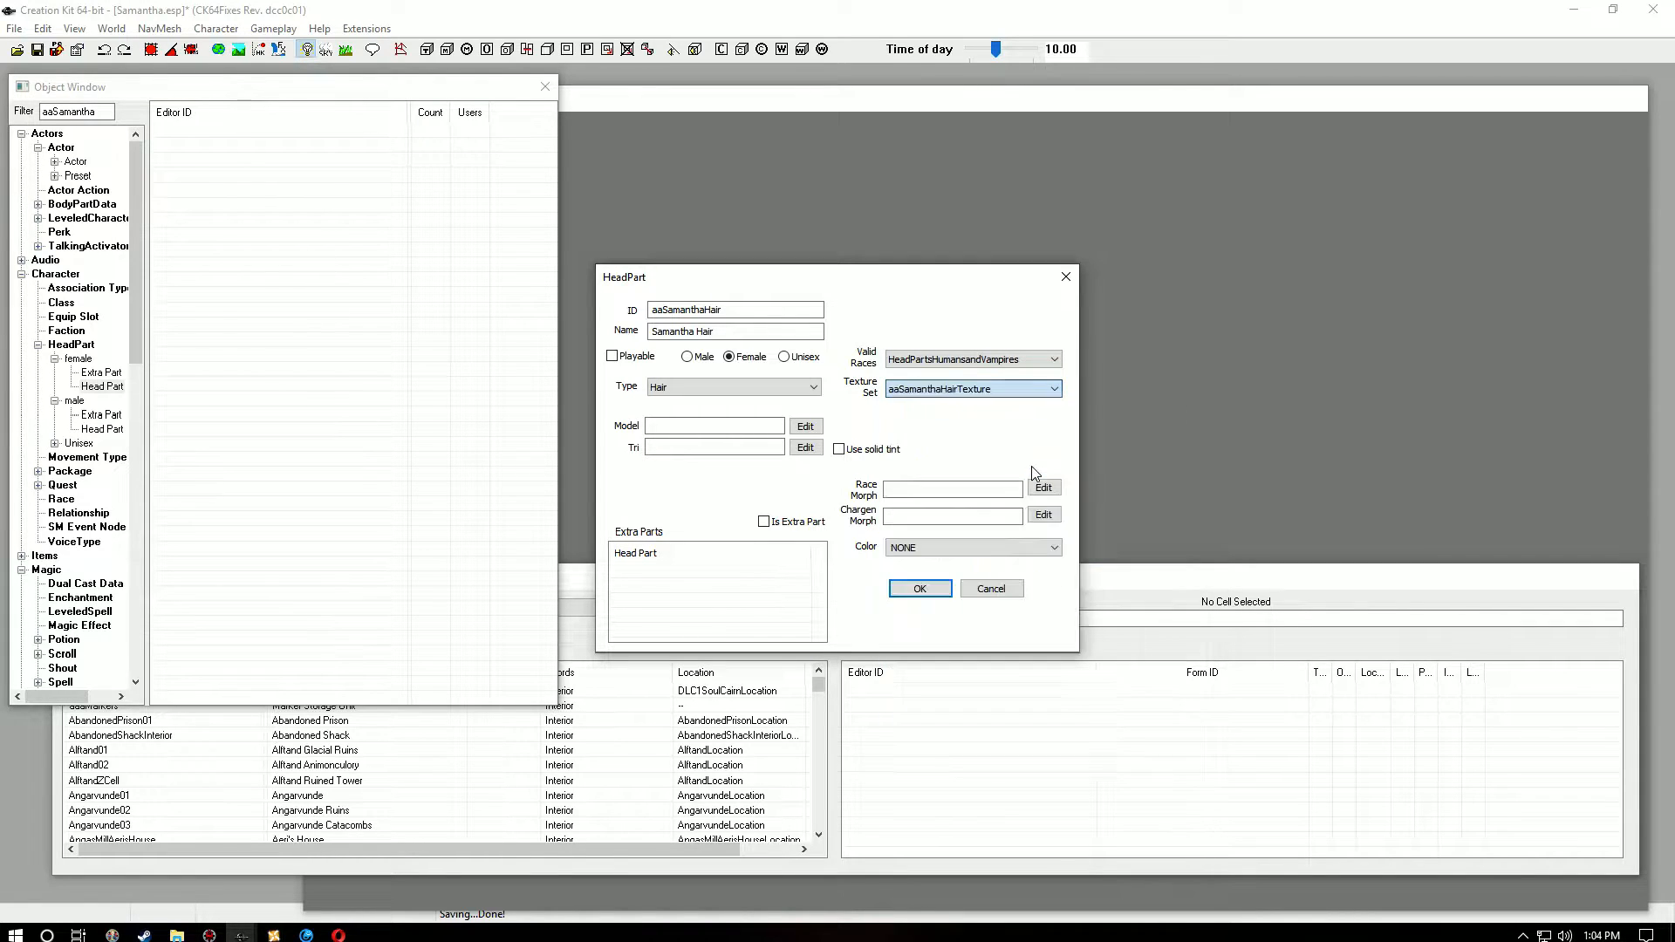
# Step: Assign the Firenze.nif file from the Hair folder as the model of the aaSamanthaHair head part
pyautogui.click(806, 426)
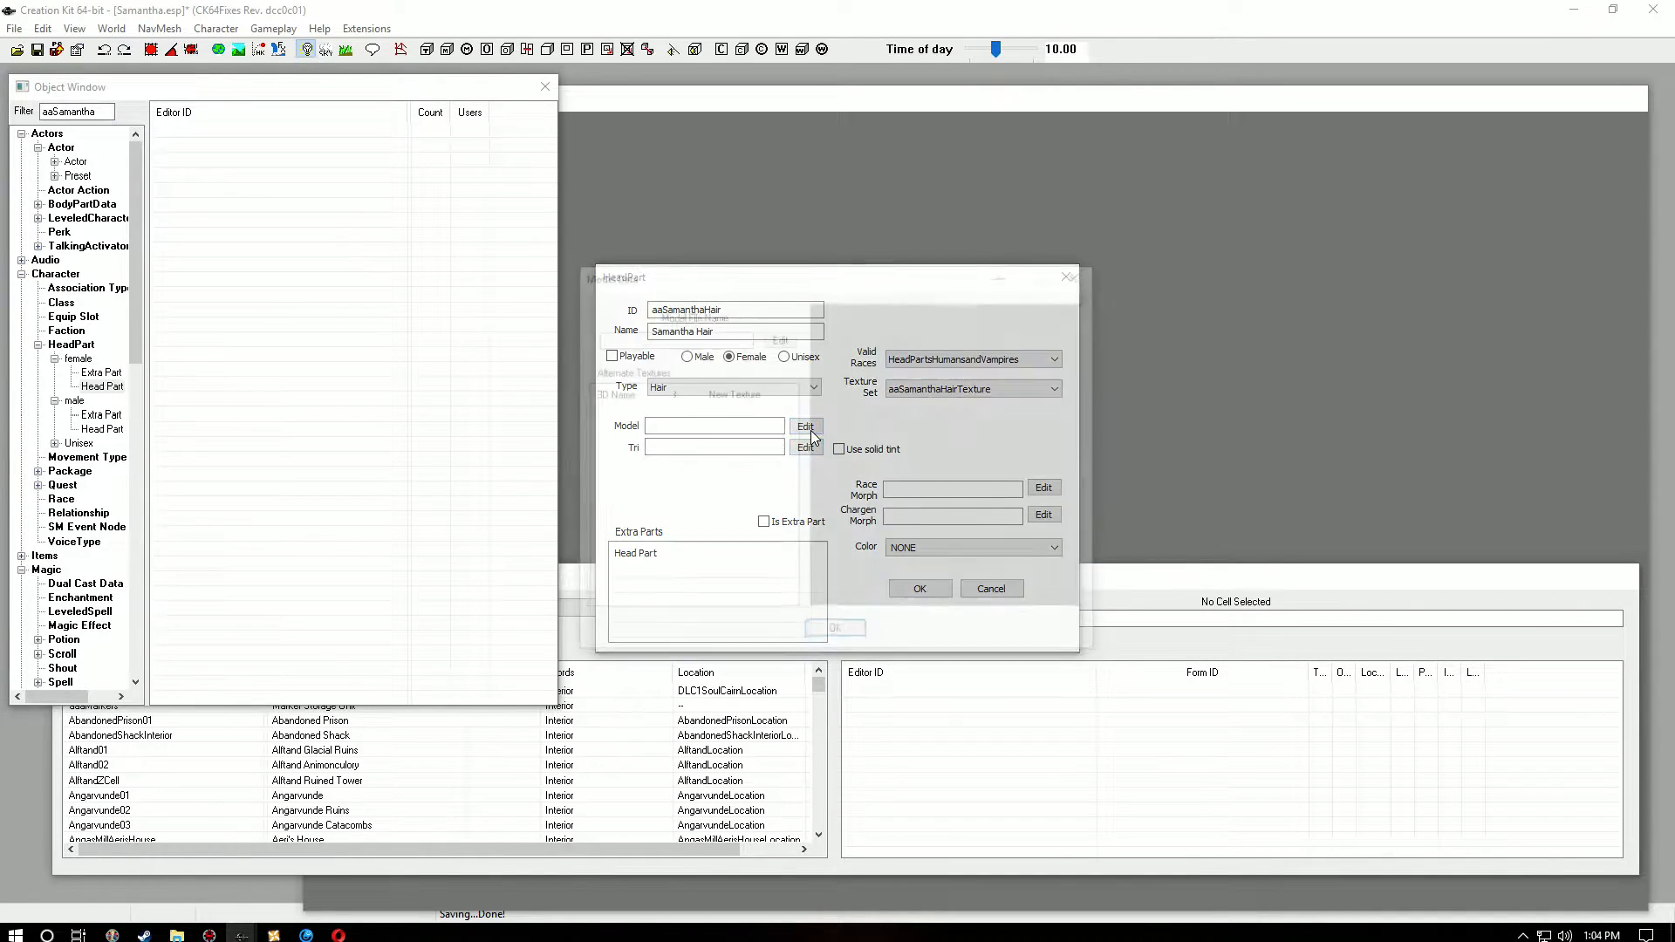
pyautogui.click(785, 342)
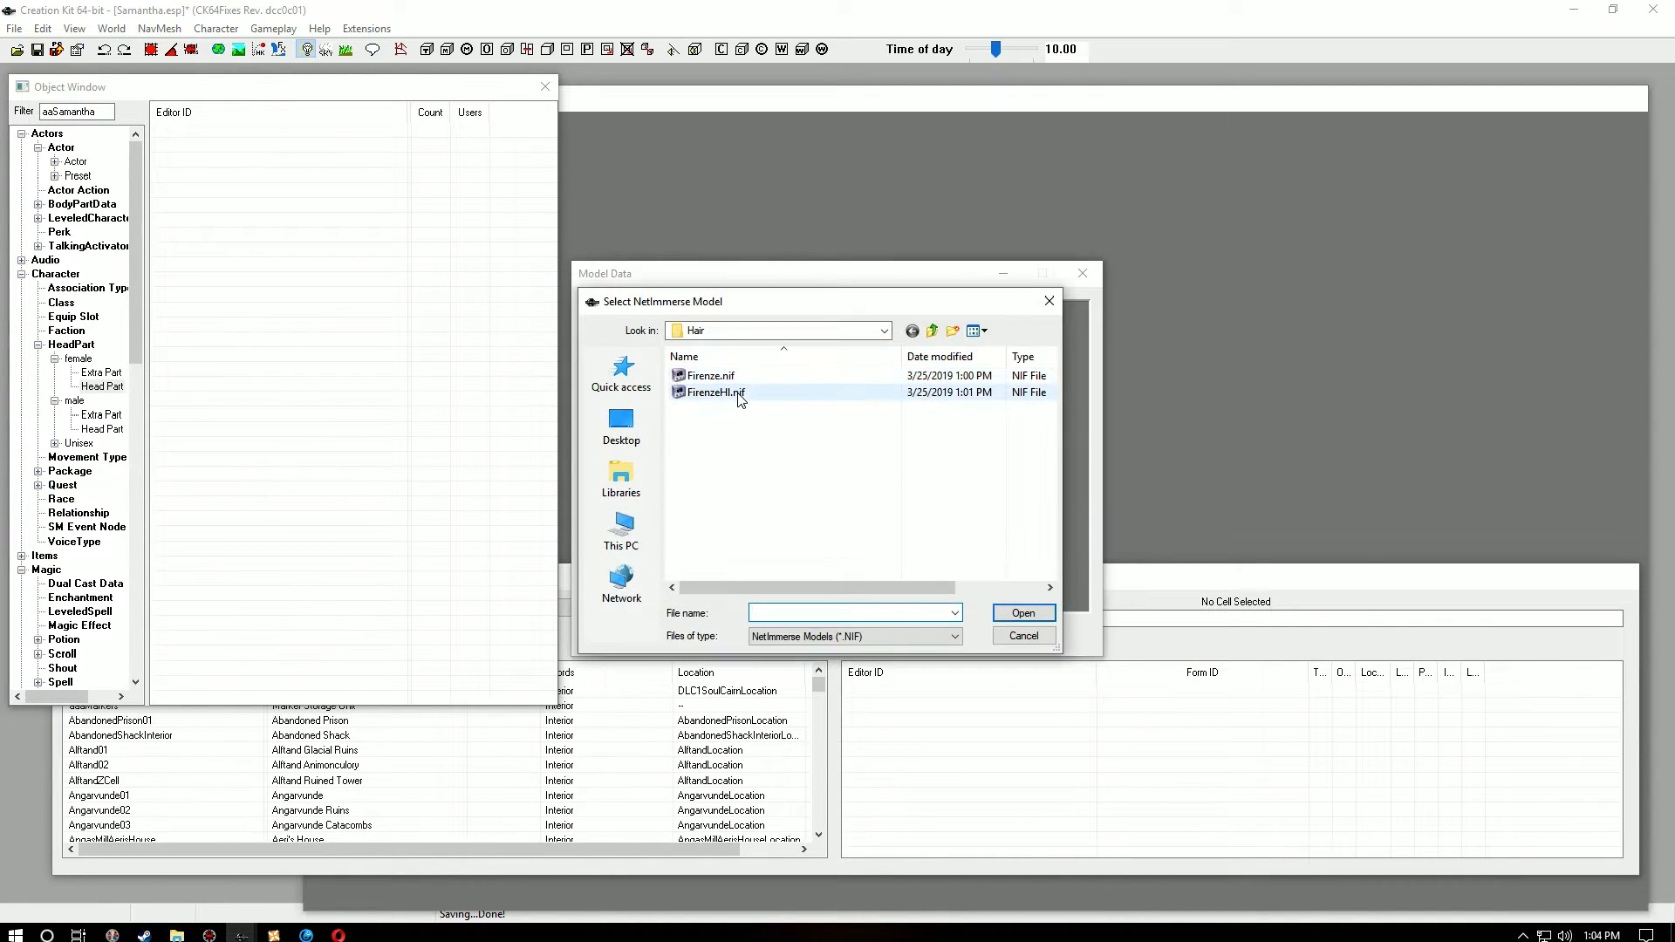
pyautogui.click(731, 378)
pyautogui.click(1023, 613)
pyautogui.click(834, 635)
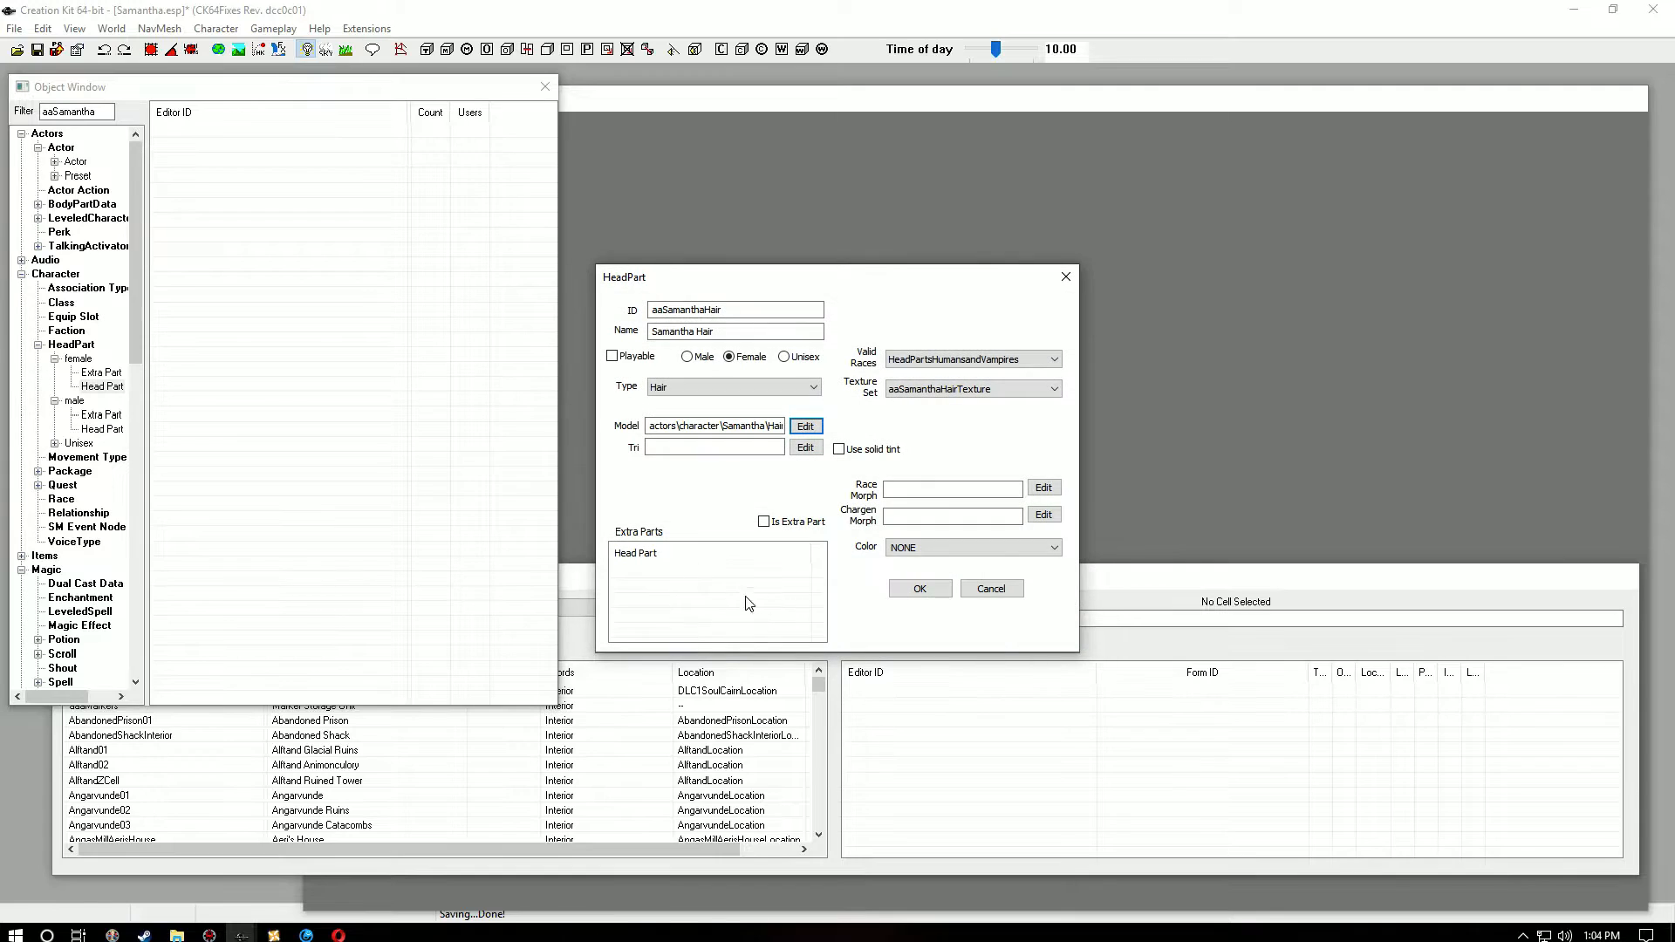
# Step: Add aaSamanthaHairline as an extra part of the aaSamanthaHair head part and accept the head part
pyautogui.rightClick(685, 593)
pyautogui.click(686, 591)
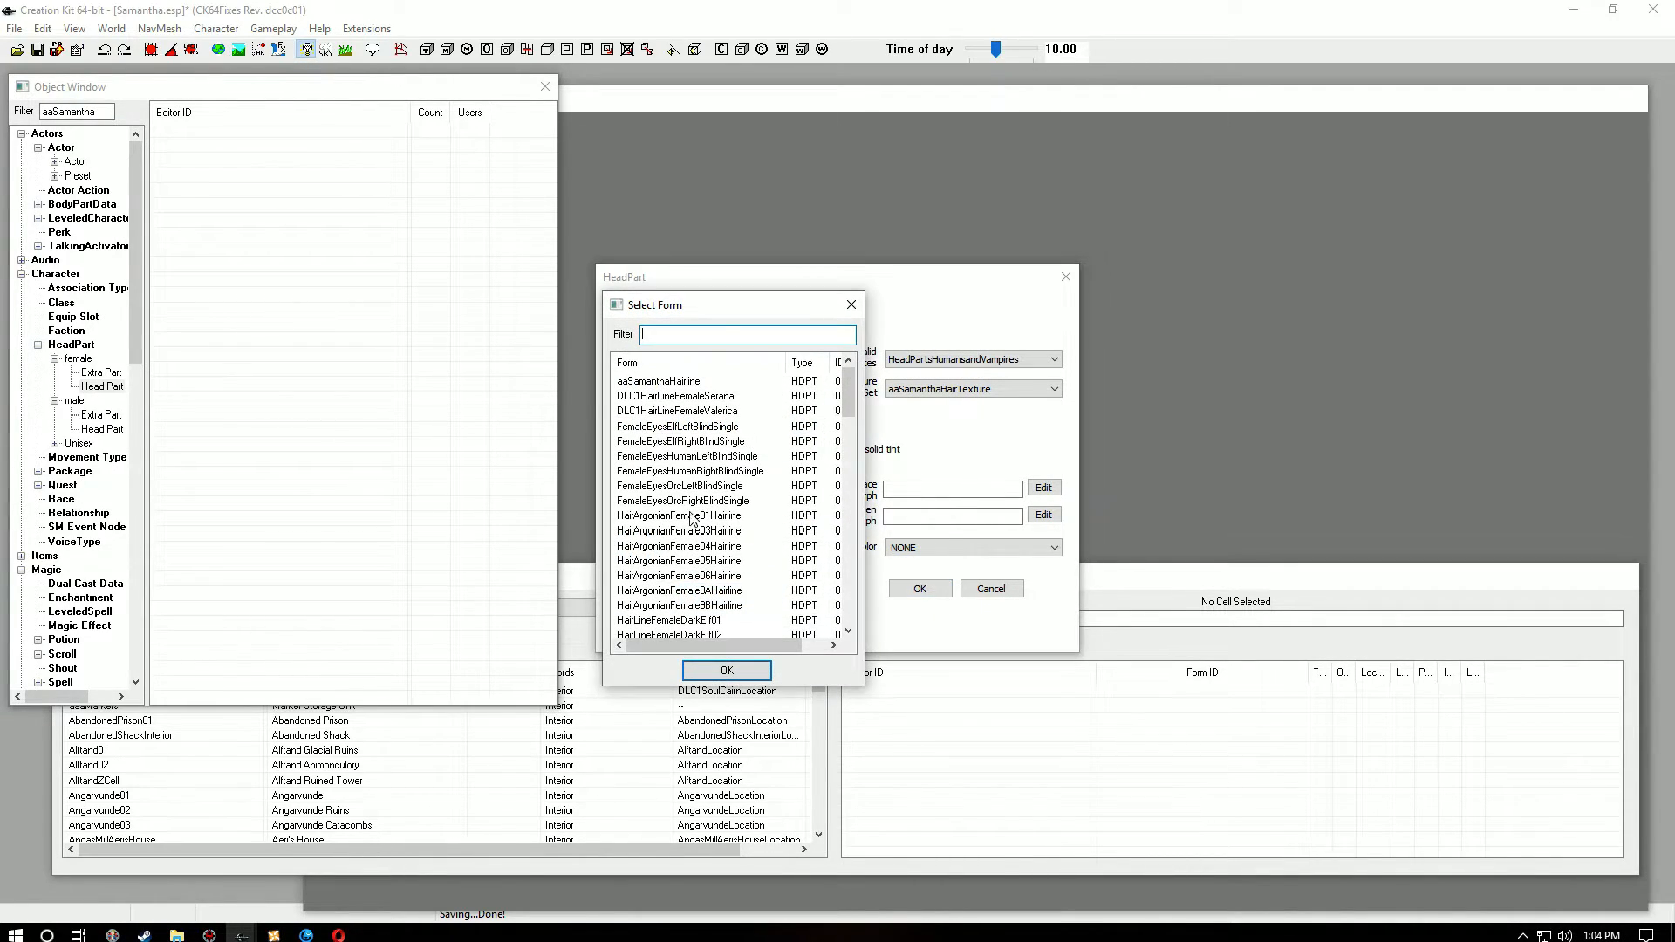
pyautogui.click(669, 384)
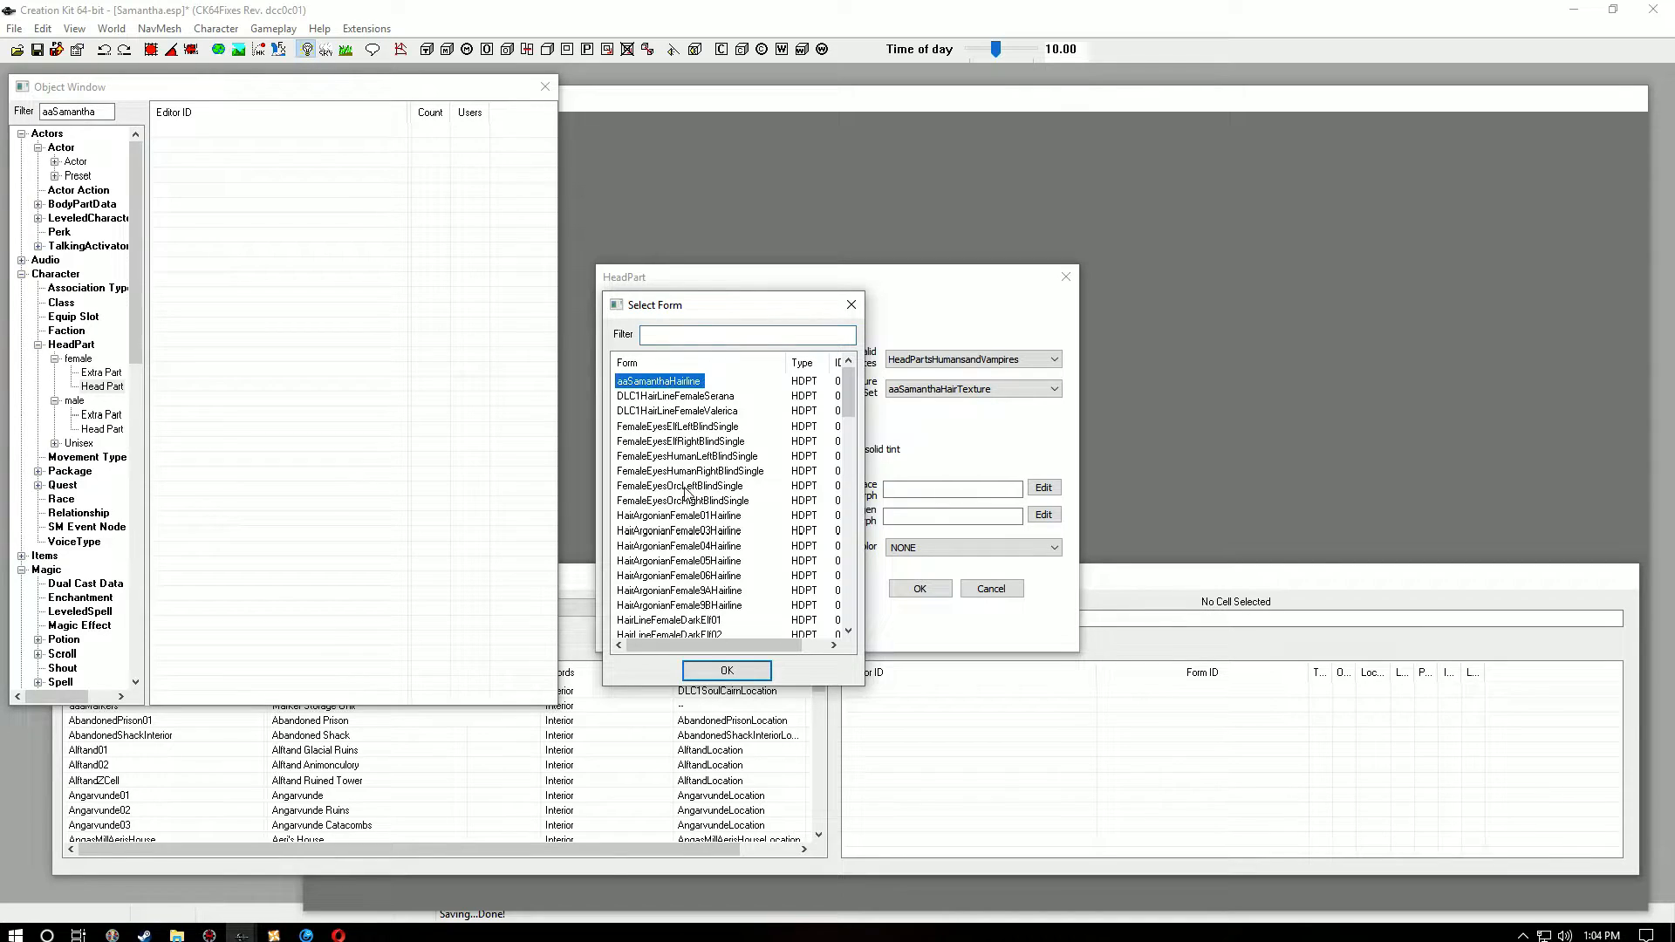
pyautogui.click(738, 670)
pyautogui.click(918, 588)
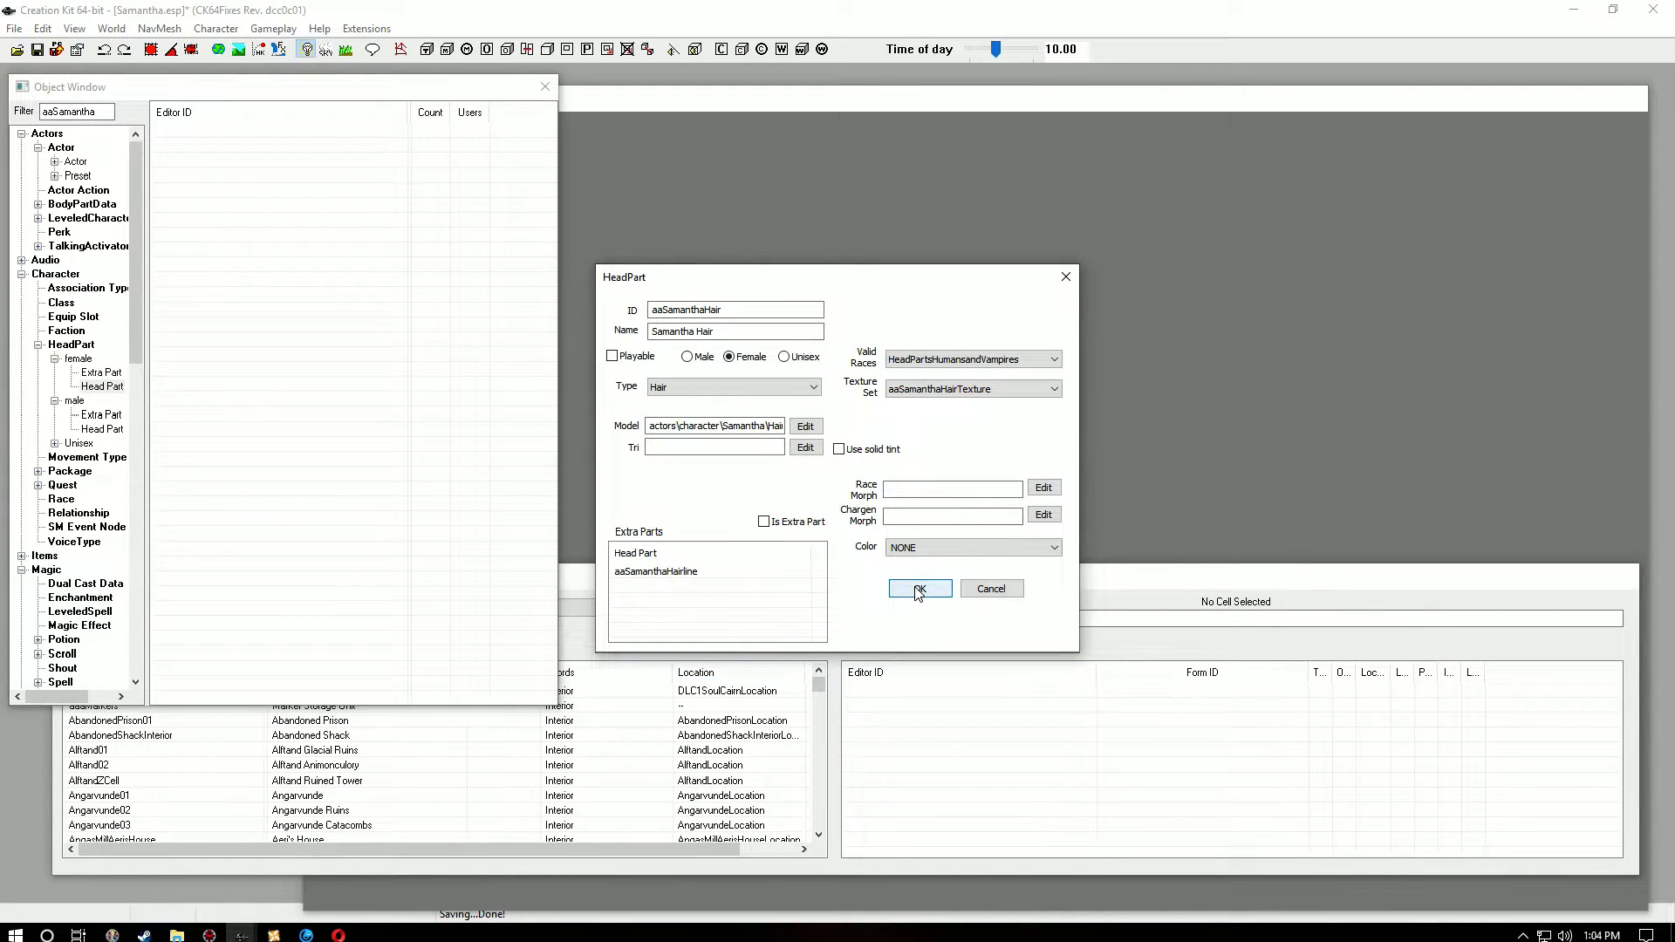
# Step: Edit the aaSamanthaFollower actor and set its base hair head part to aaSamanthaHair
pyautogui.click(77, 163)
pyautogui.rightClick(199, 131)
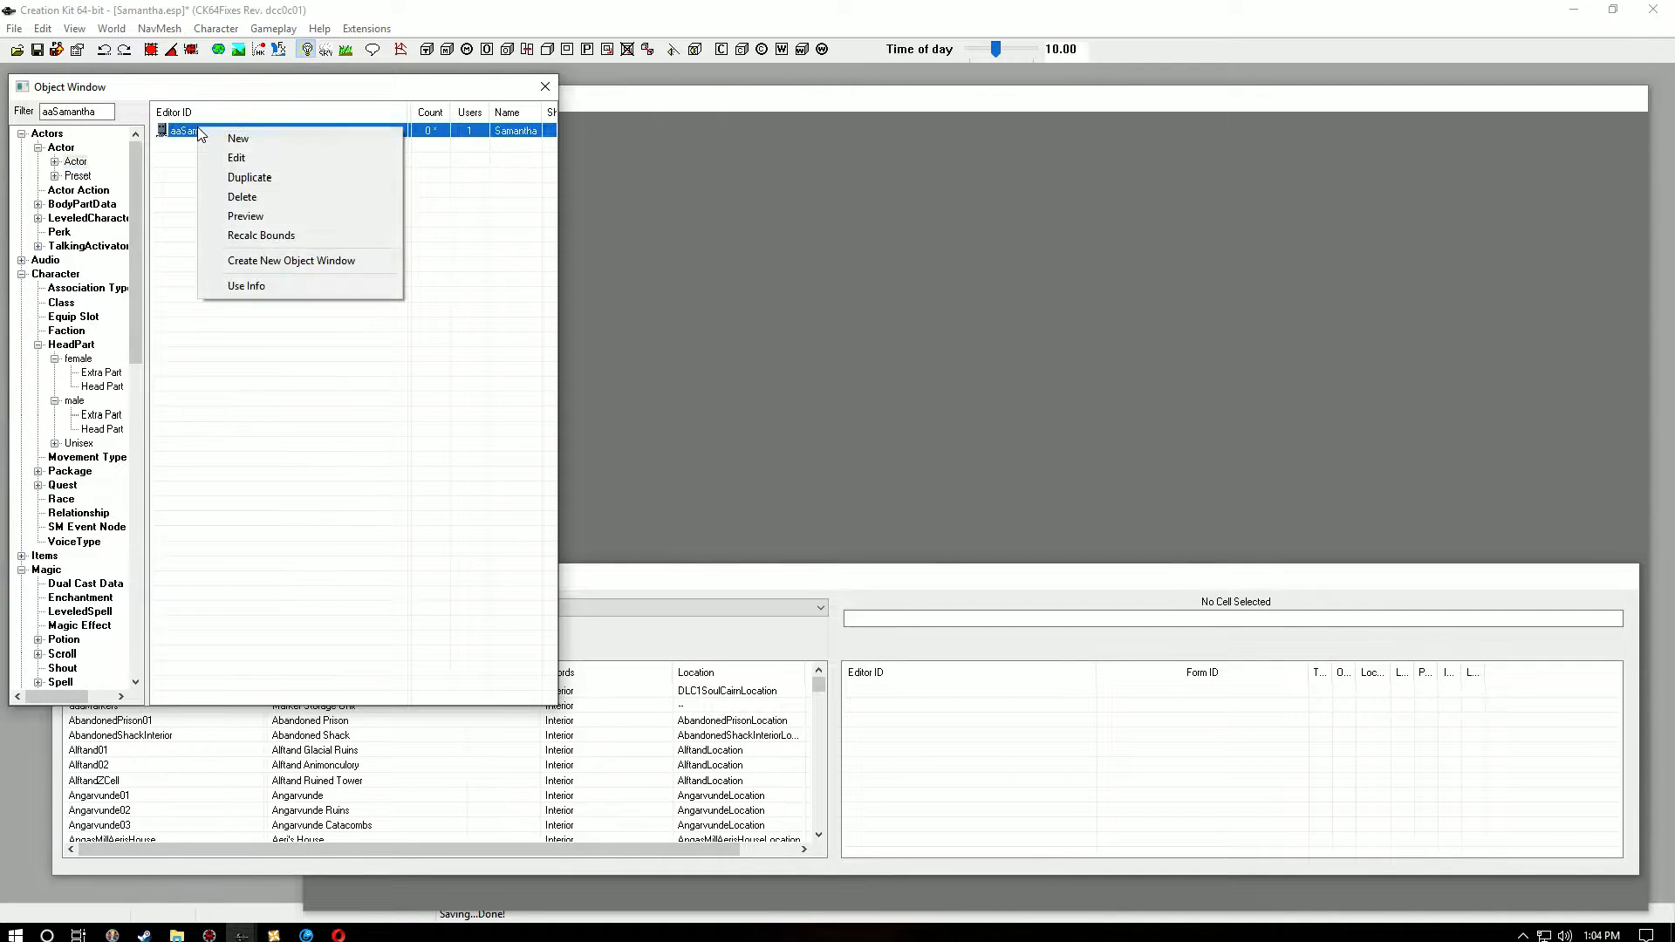
pyautogui.click(237, 158)
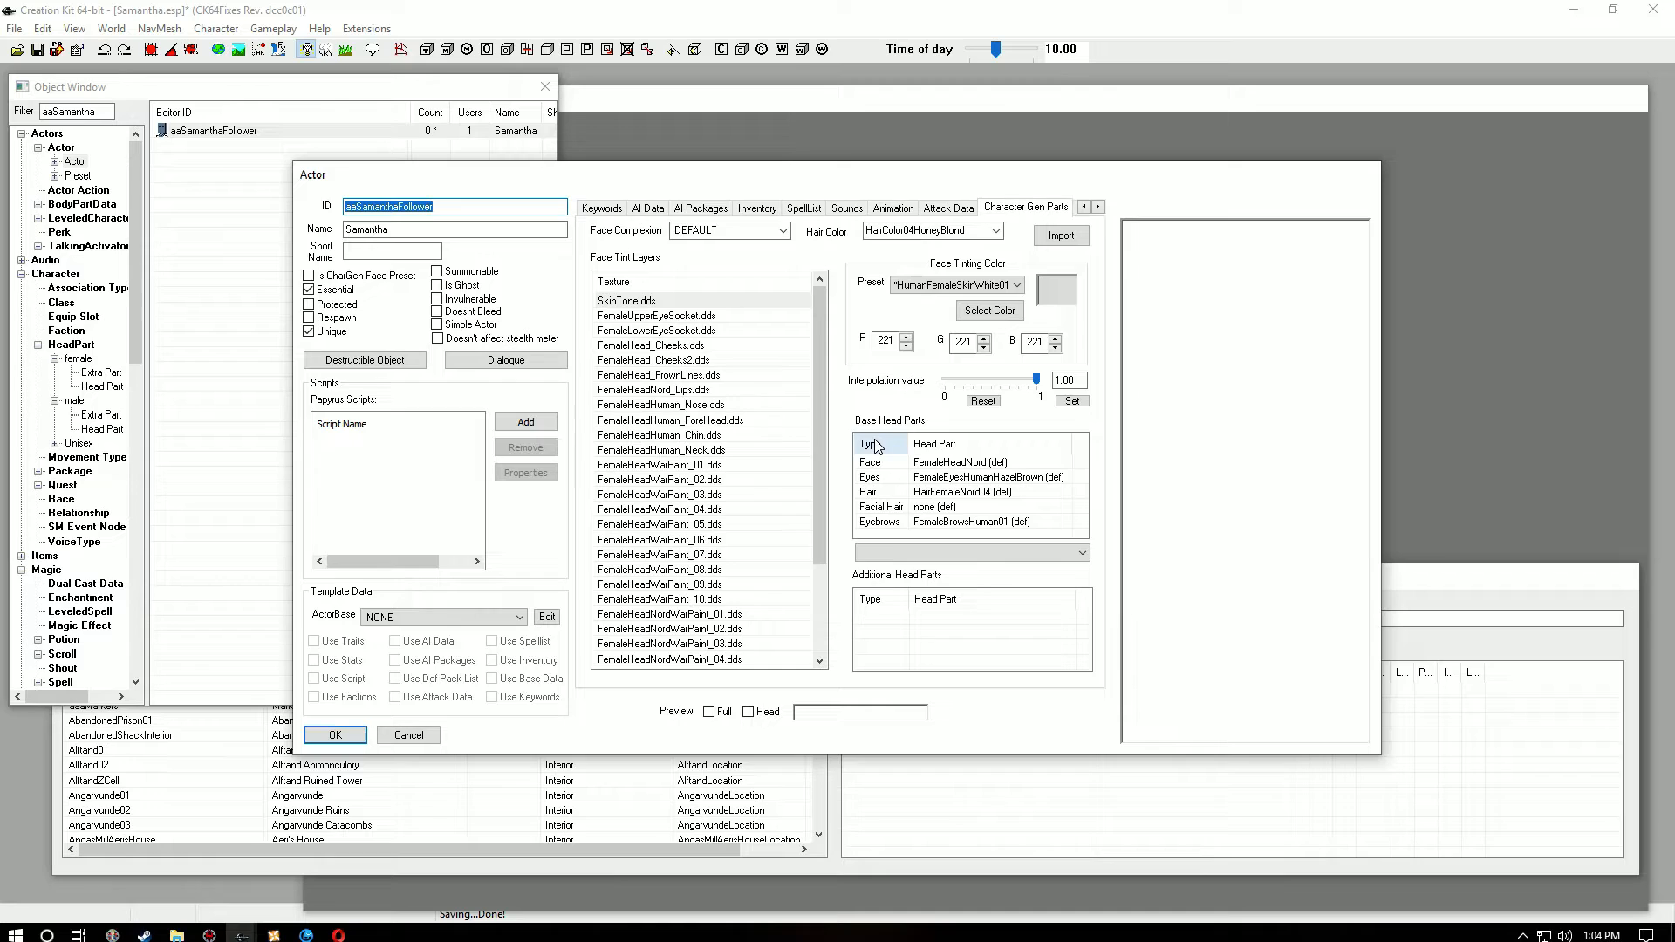
pyautogui.click(985, 493)
pyautogui.click(1085, 551)
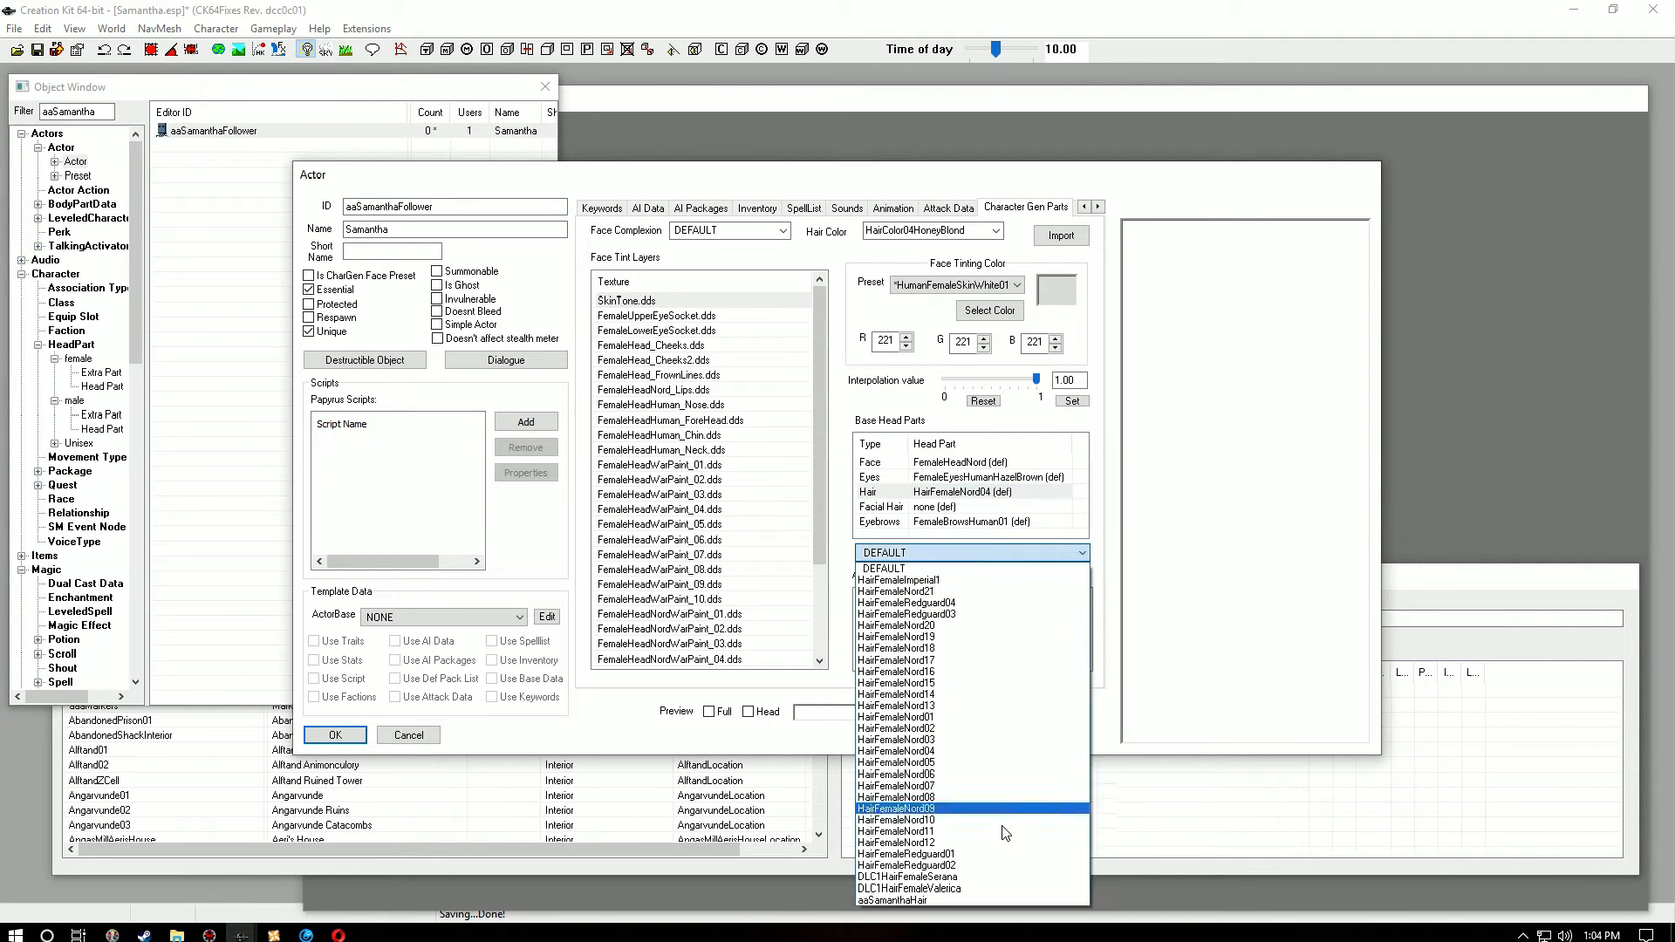
pyautogui.click(988, 901)
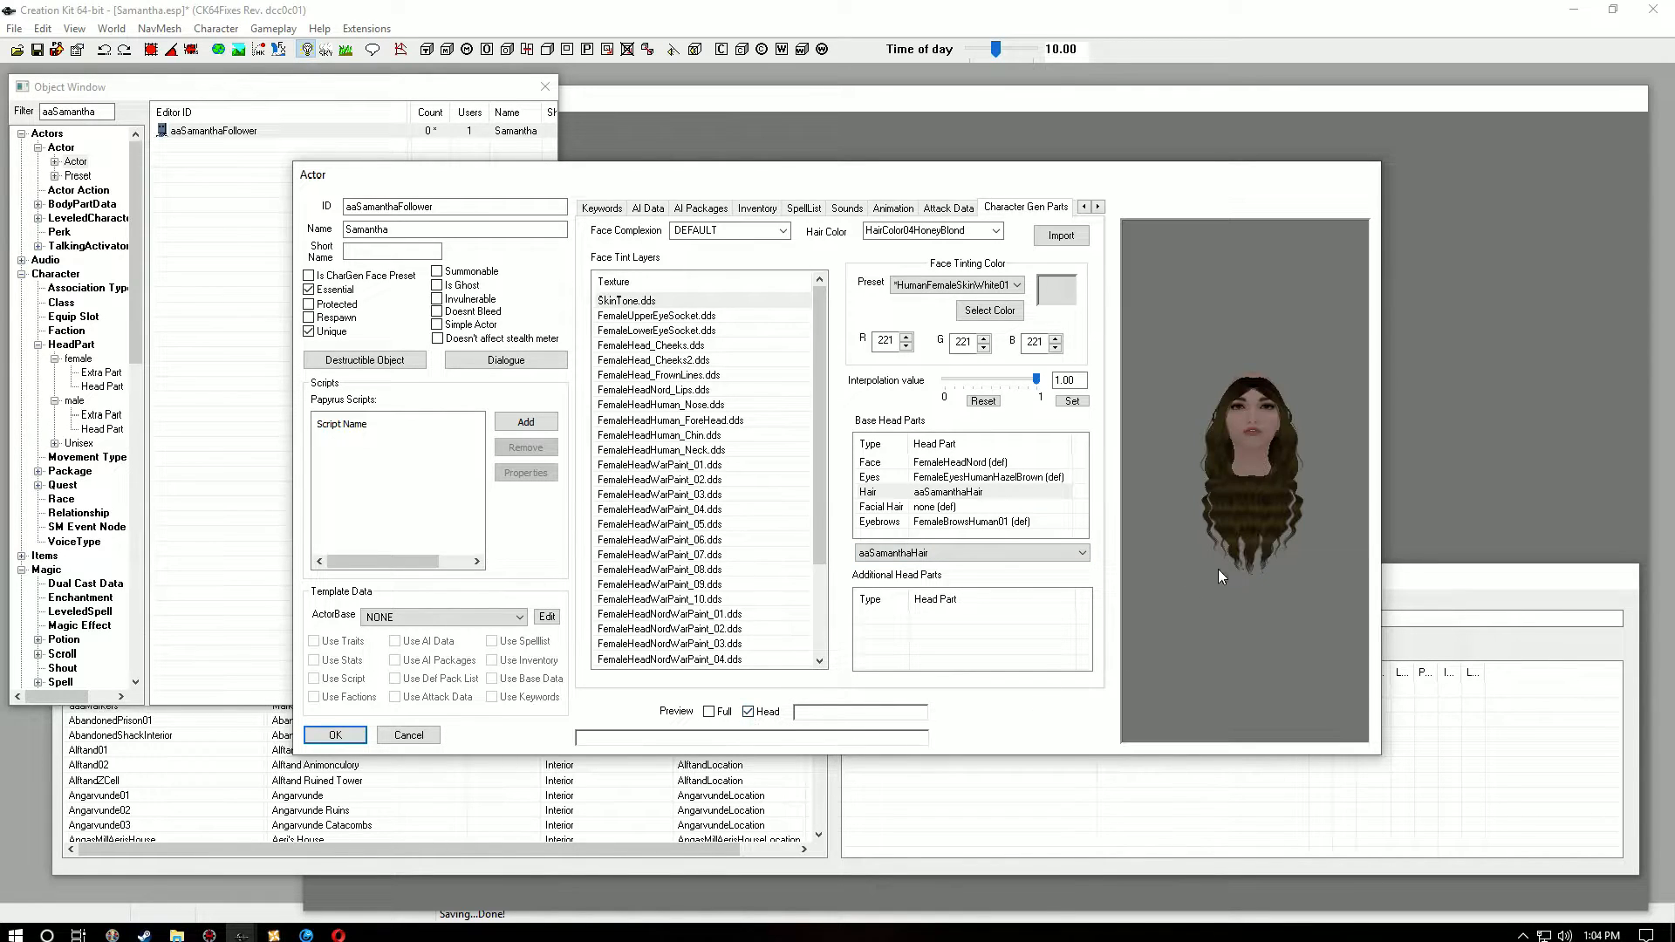
# Step: Check the new hair on the head preview, set the hair color to HairColor09DarkBrown and accept the actor
pyautogui.moveTo(1279, 522); pyautogui.dragTo(1237, 426)
pyautogui.moveTo(1274, 484); pyautogui.dragTo(1625, 489)
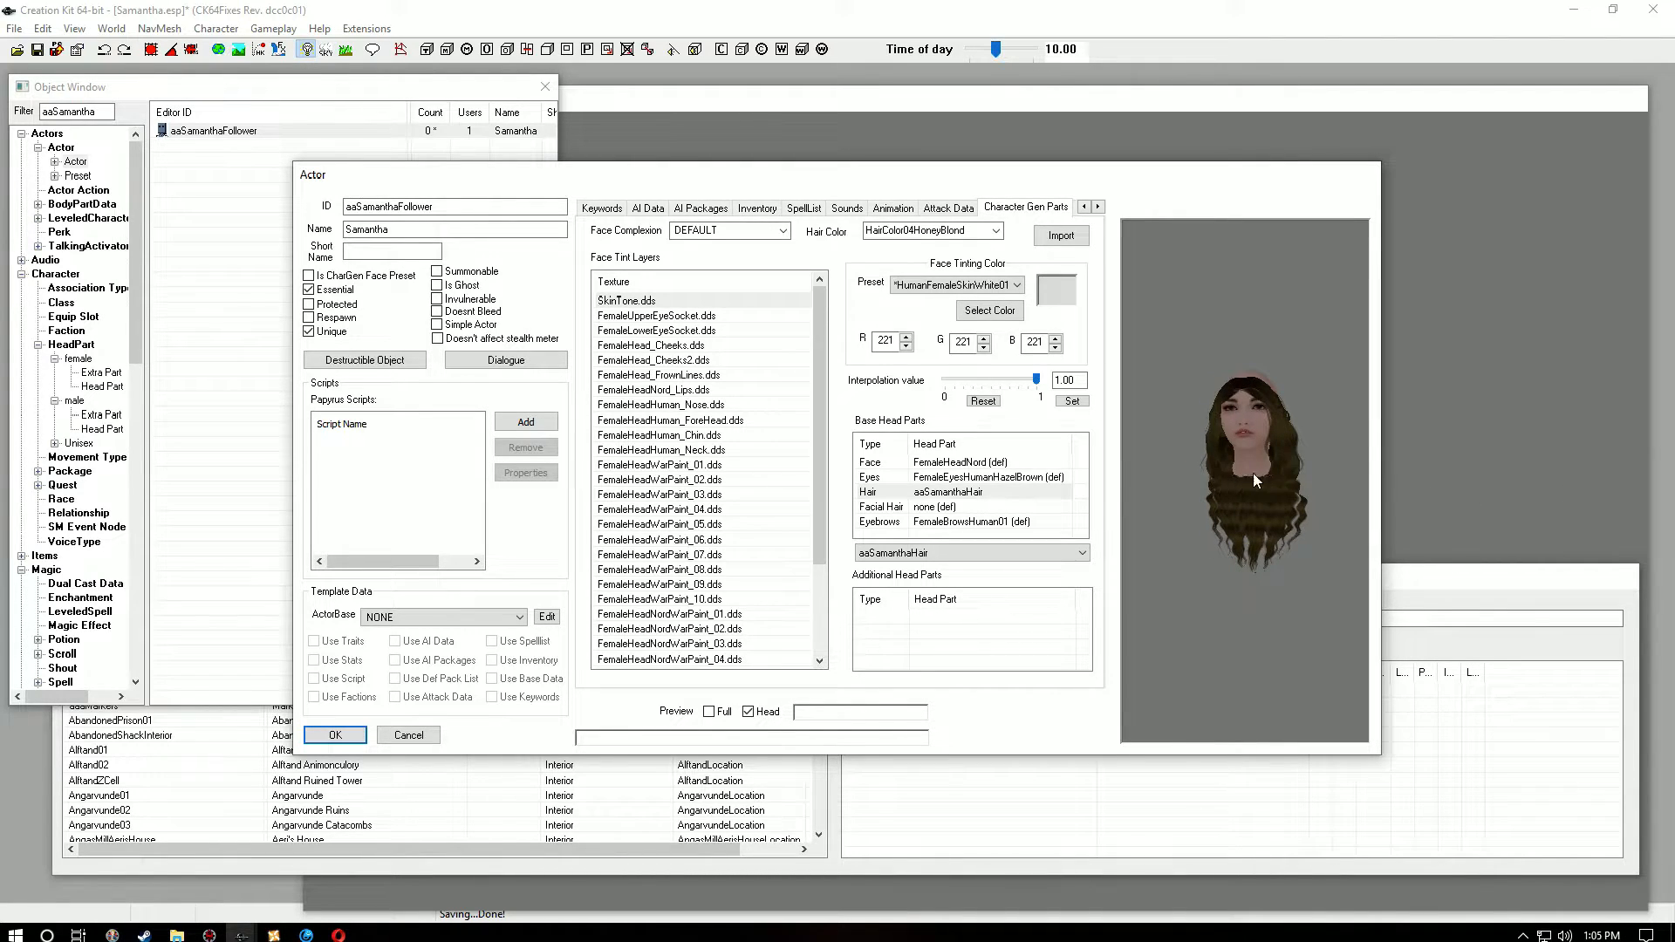
pyautogui.moveTo(1244, 473); pyautogui.dragTo(1310, 473)
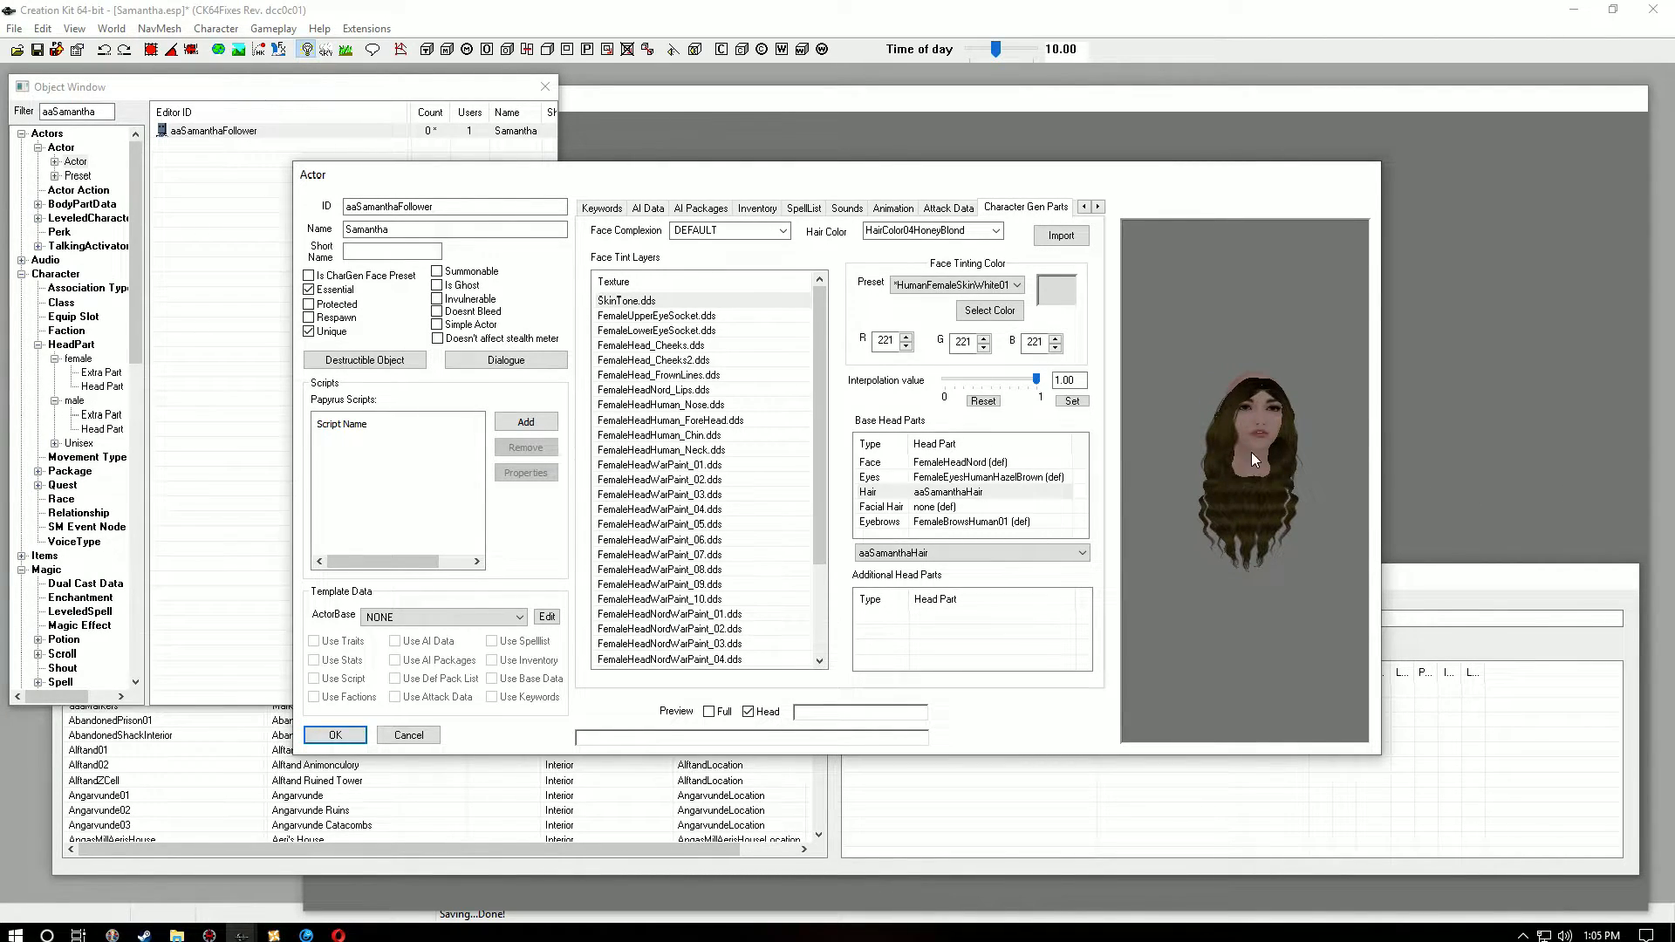
pyautogui.moveTo(1274, 450); pyautogui.dragTo(1224, 454)
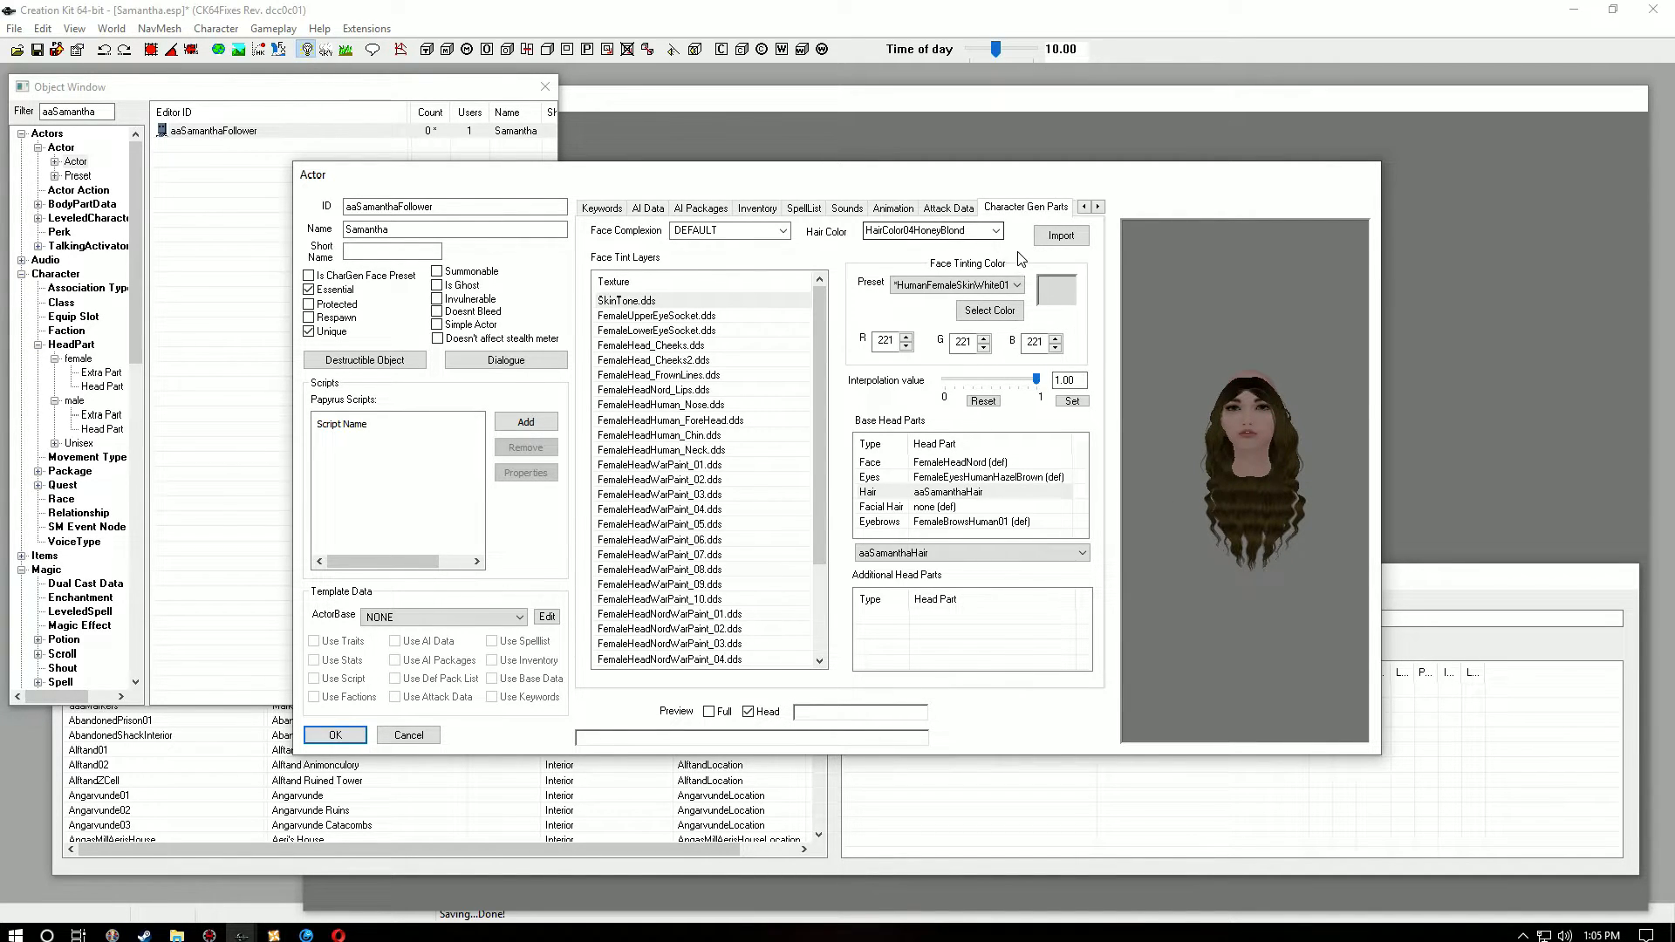
pyautogui.click(995, 231)
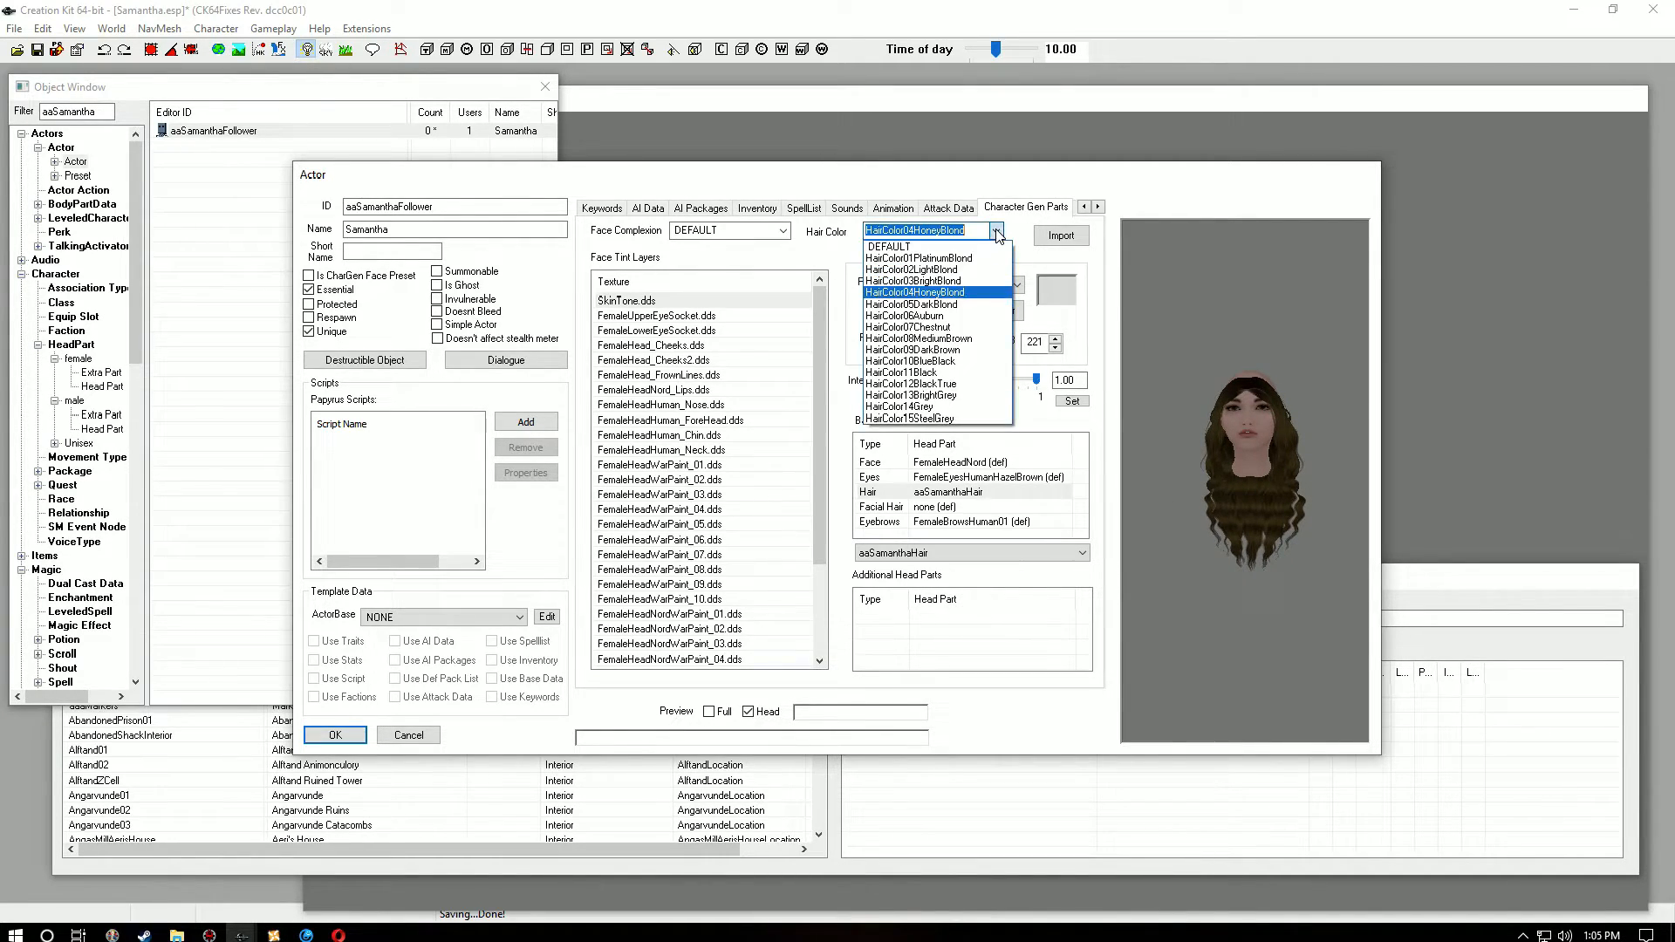
pyautogui.click(976, 350)
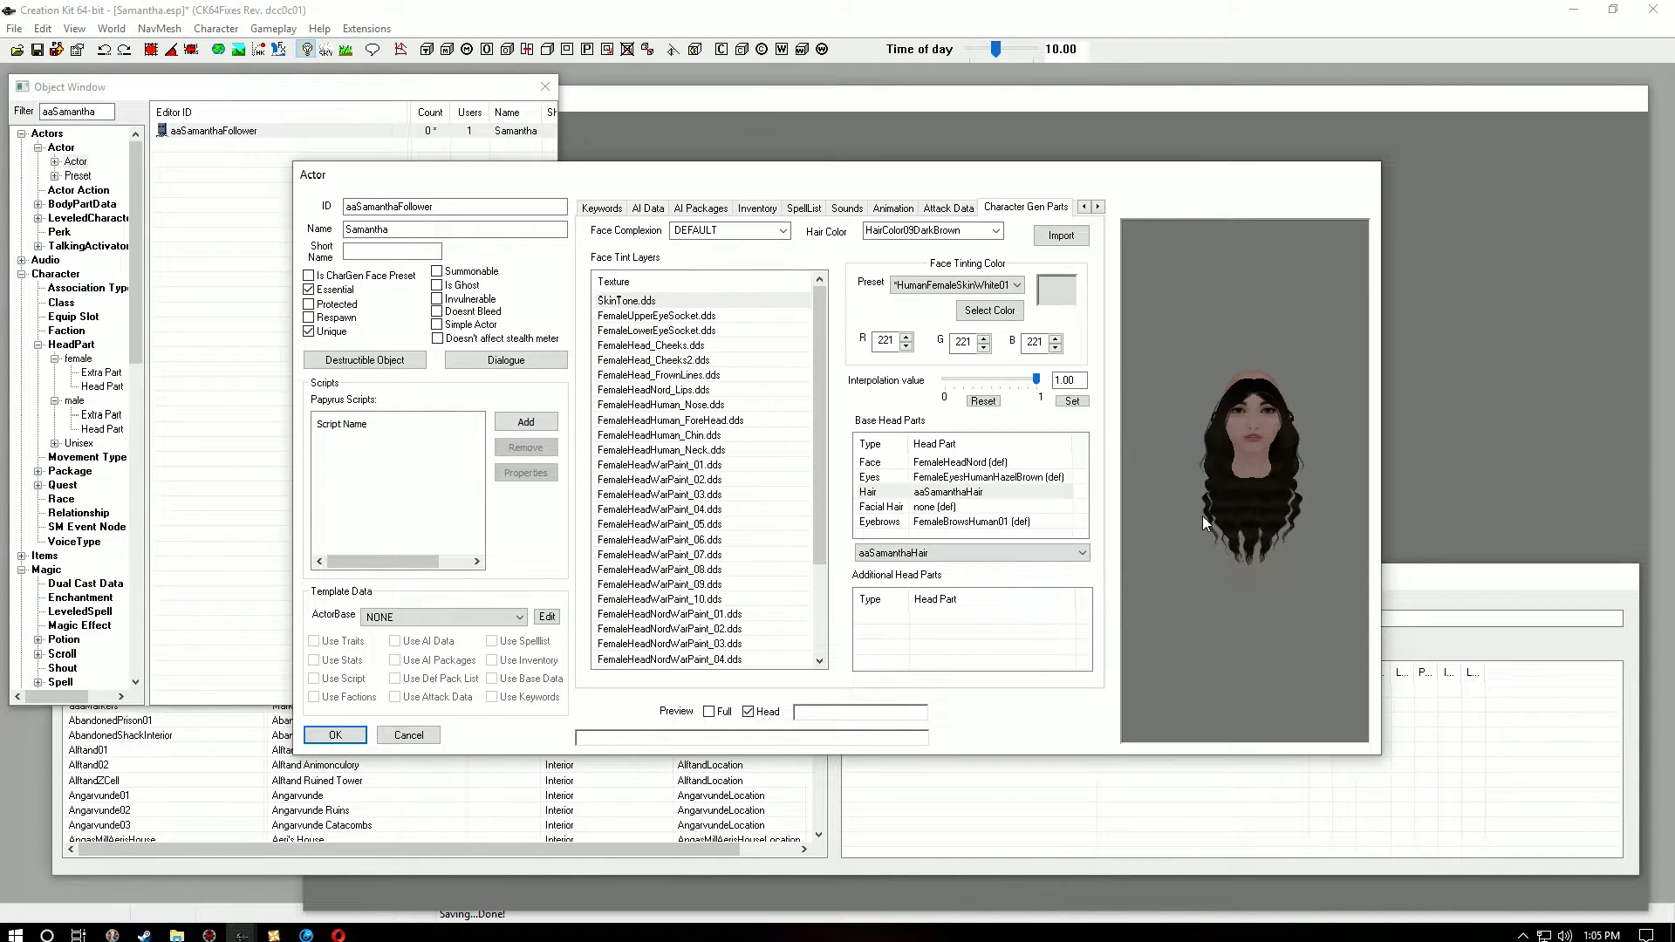
pyautogui.click(336, 736)
# Step: Find the WhiterunWarmaidens interior cell and load it in the render window
pyautogui.click(707, 591)
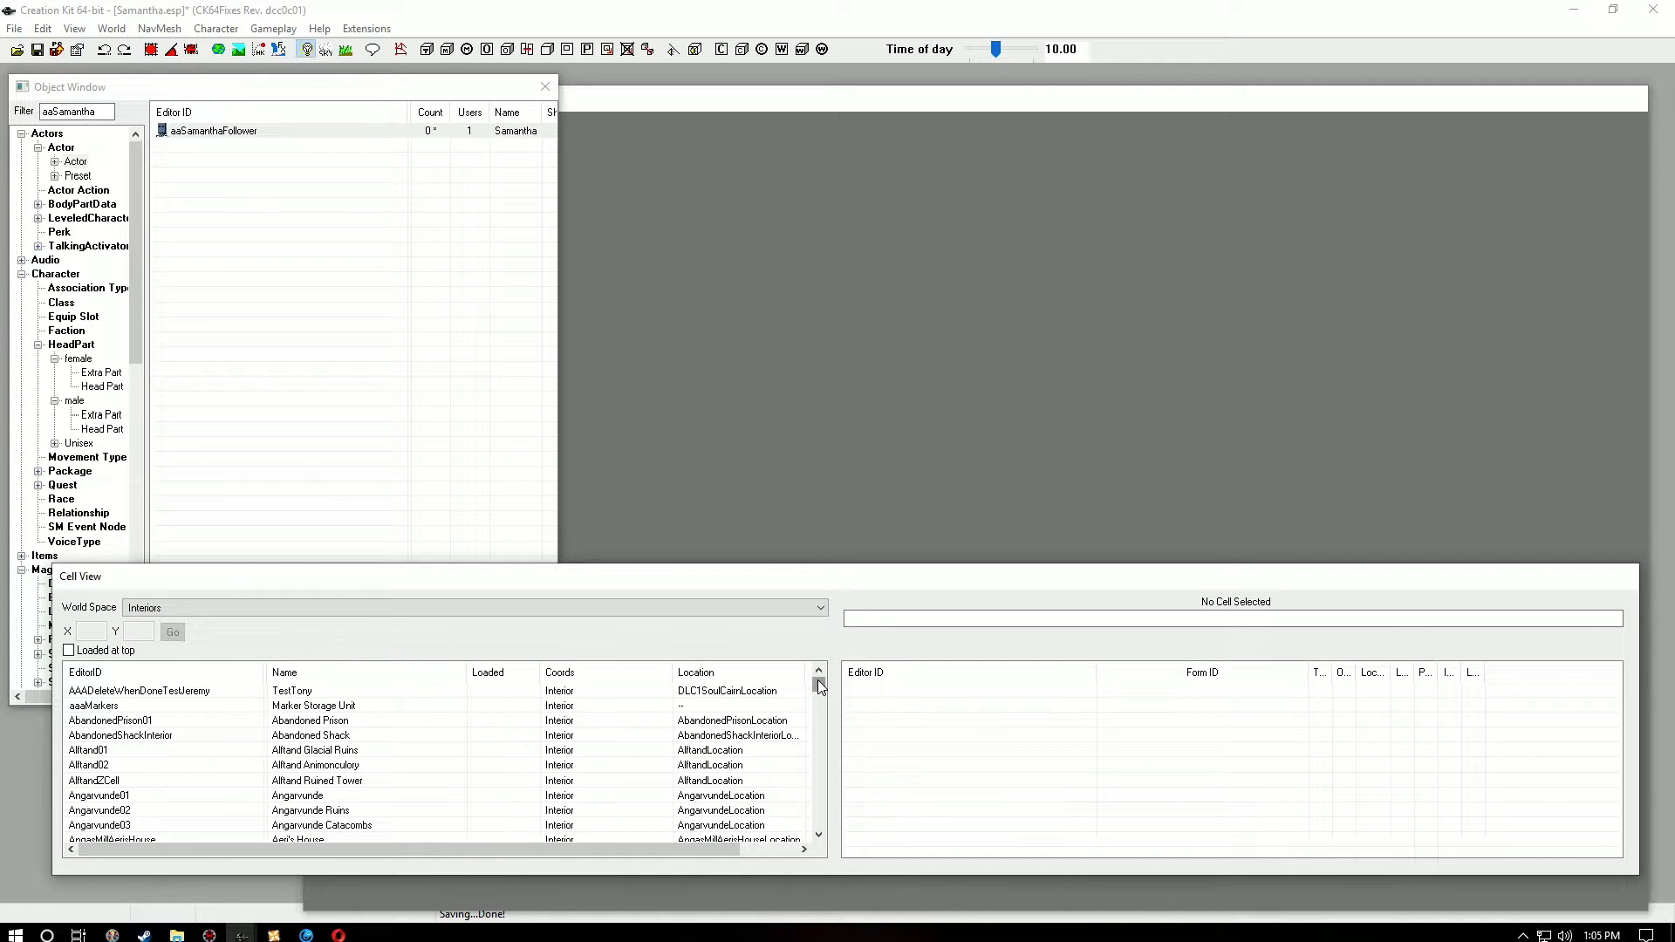
pyautogui.moveTo(818, 683); pyautogui.dragTo(761, 841)
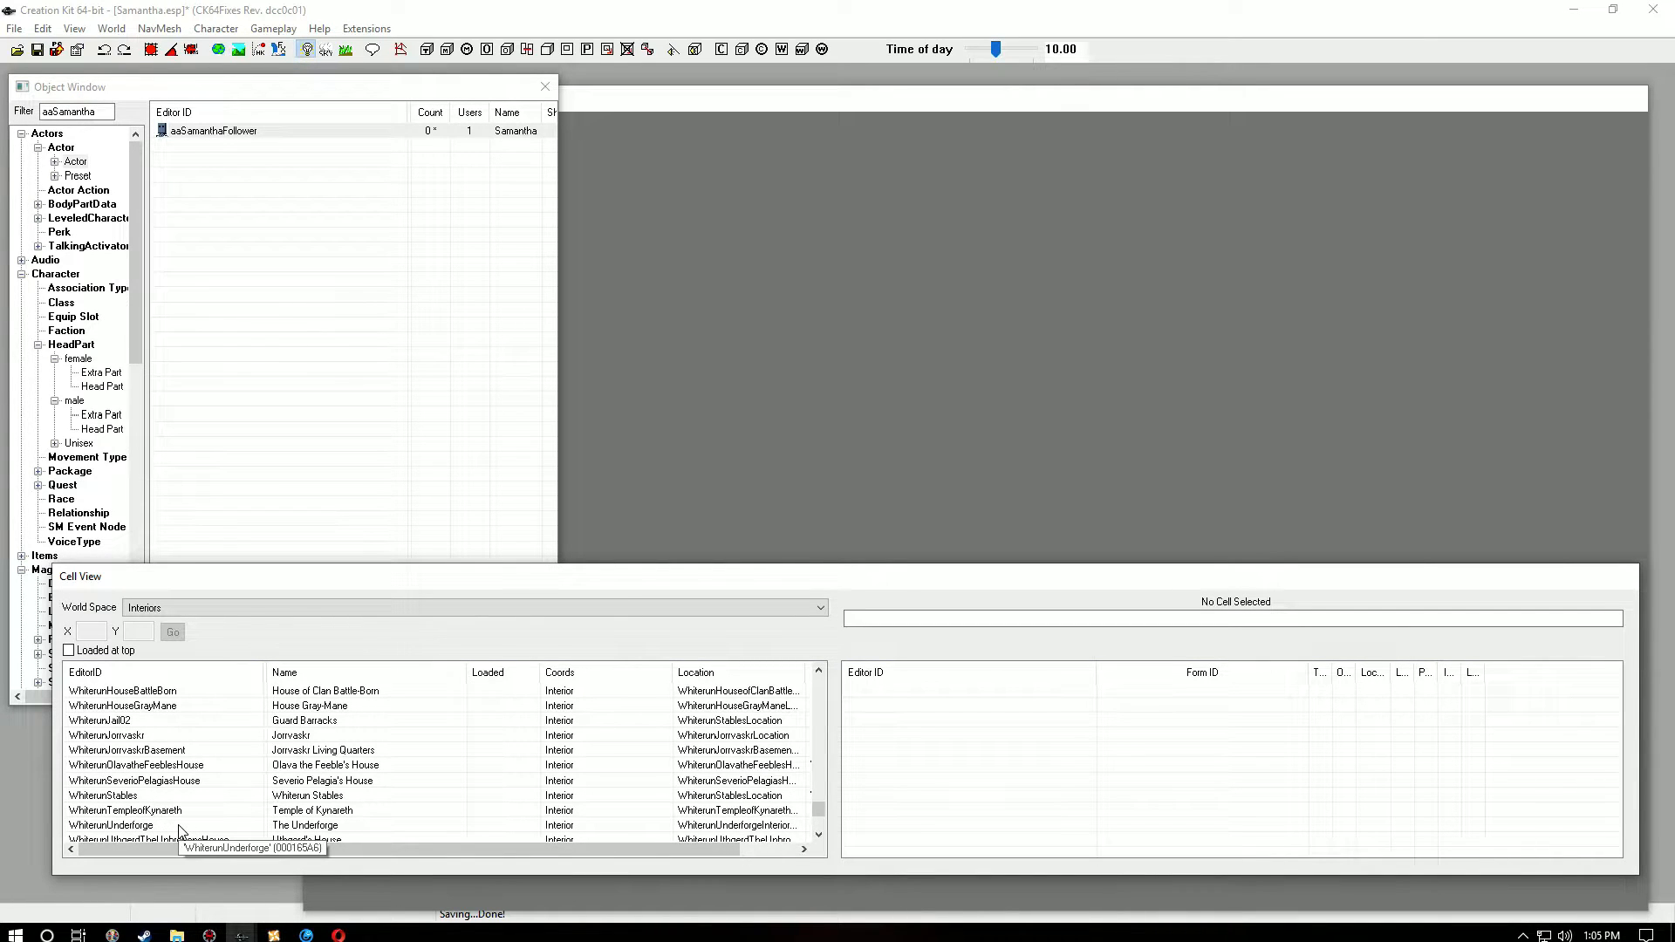
pyautogui.click(179, 811)
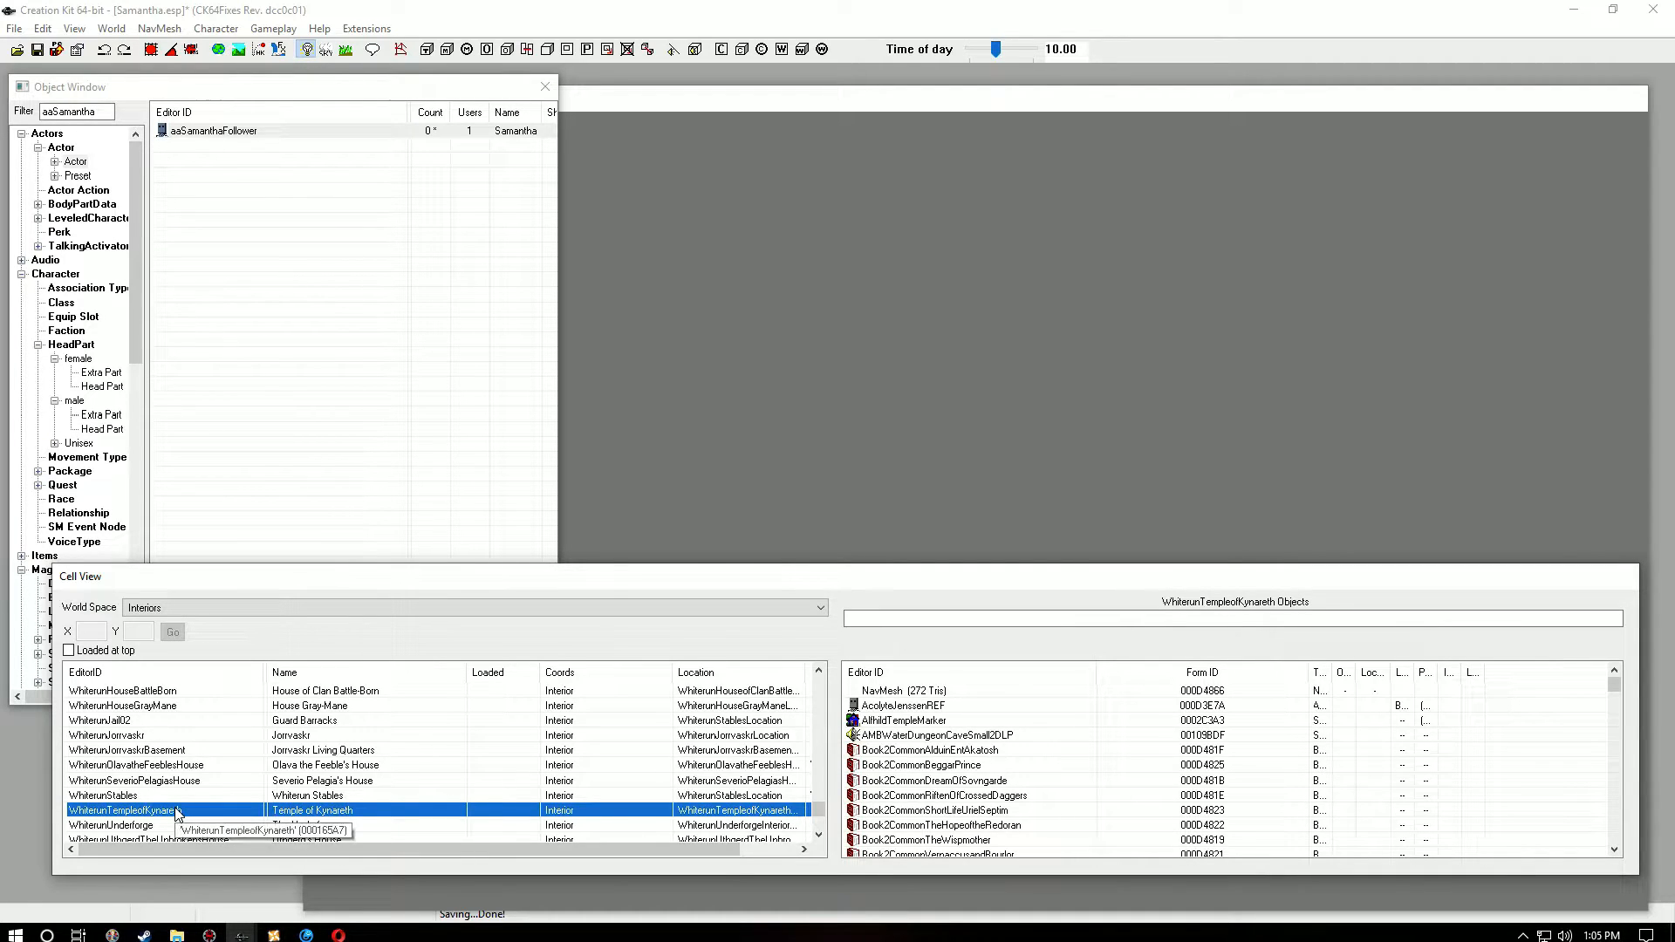
pyautogui.scroll(-4, 177, 813)
pyautogui.scroll(-4, 178, 815)
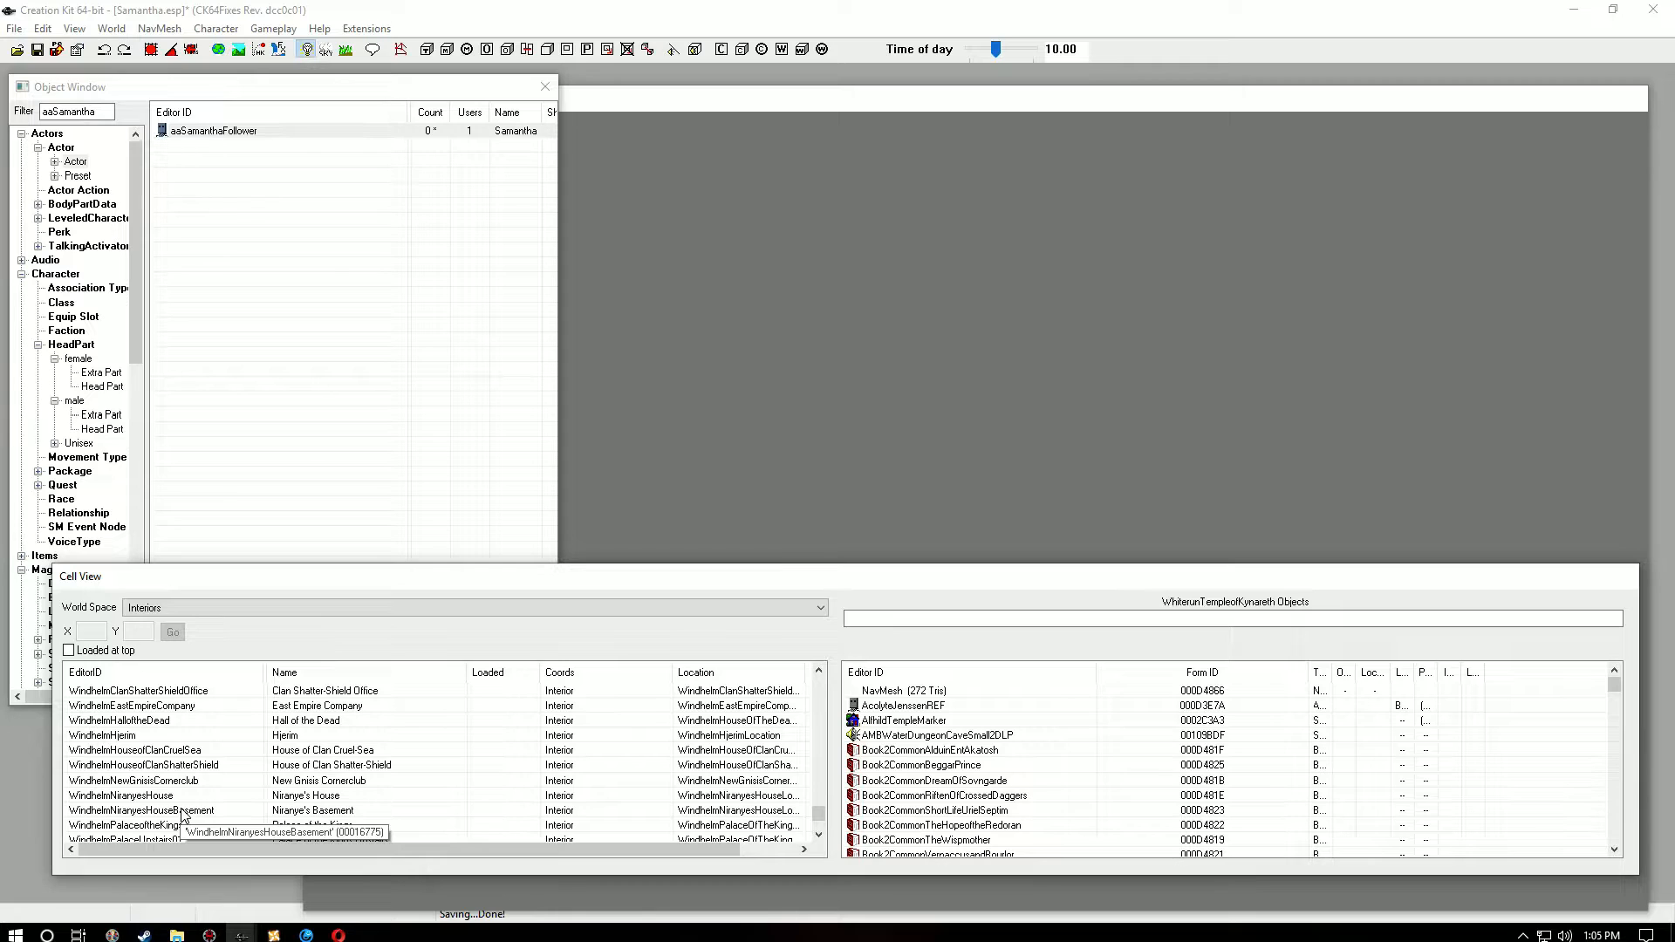
pyautogui.scroll(8, 183, 814)
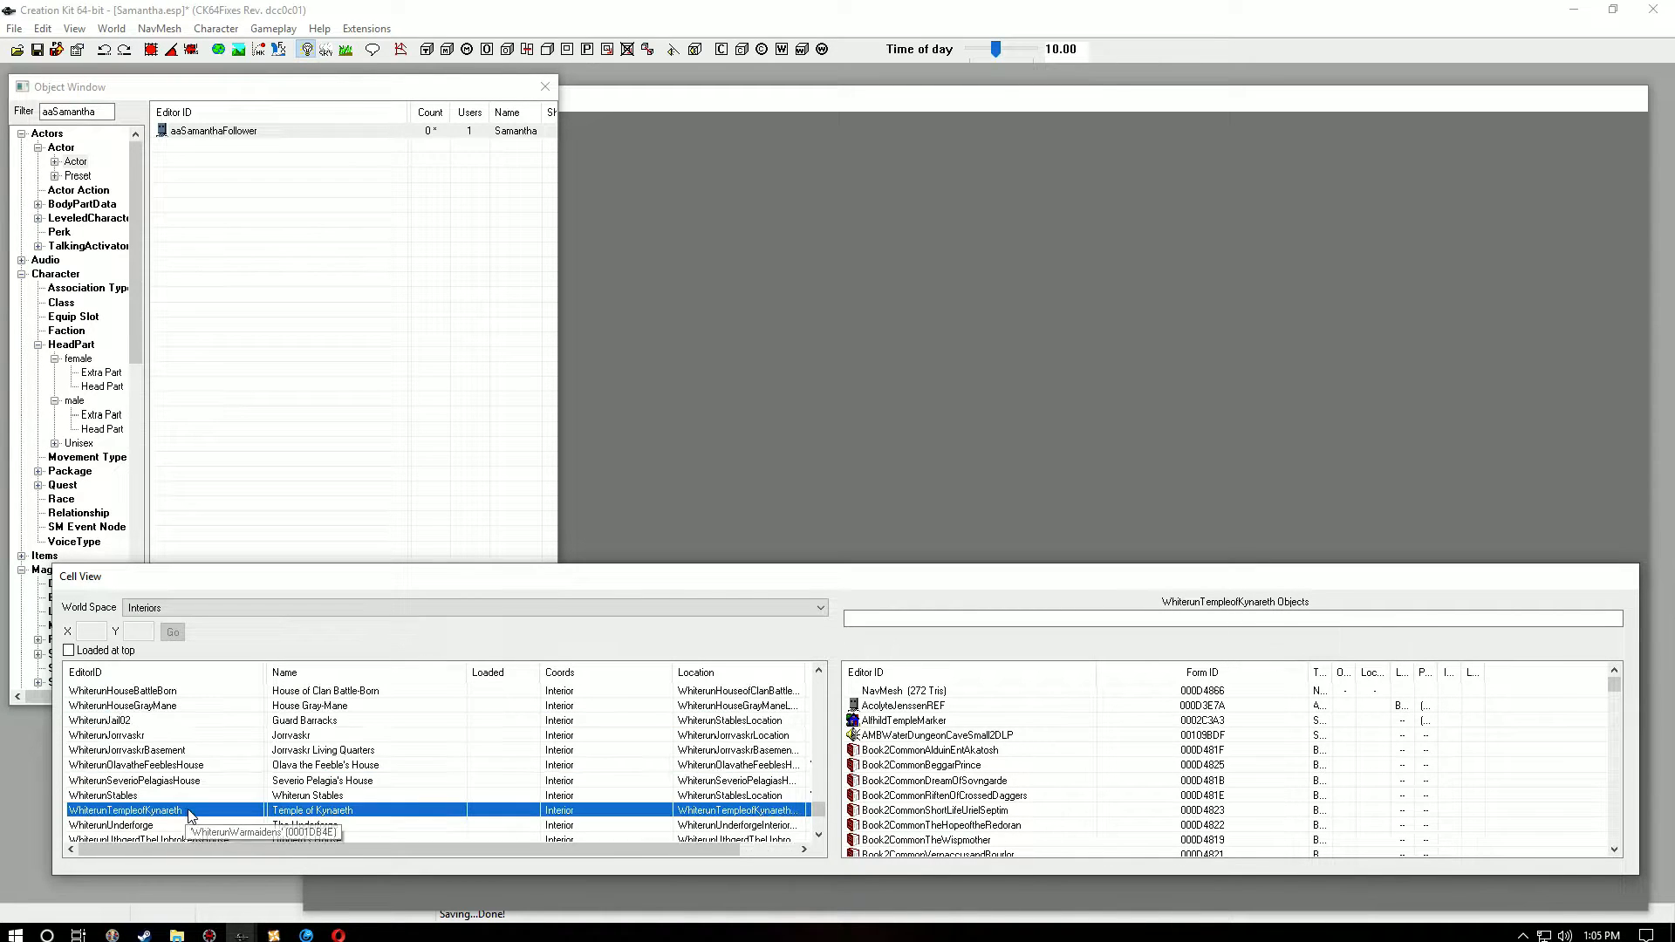
pyautogui.scroll(-1, 187, 814)
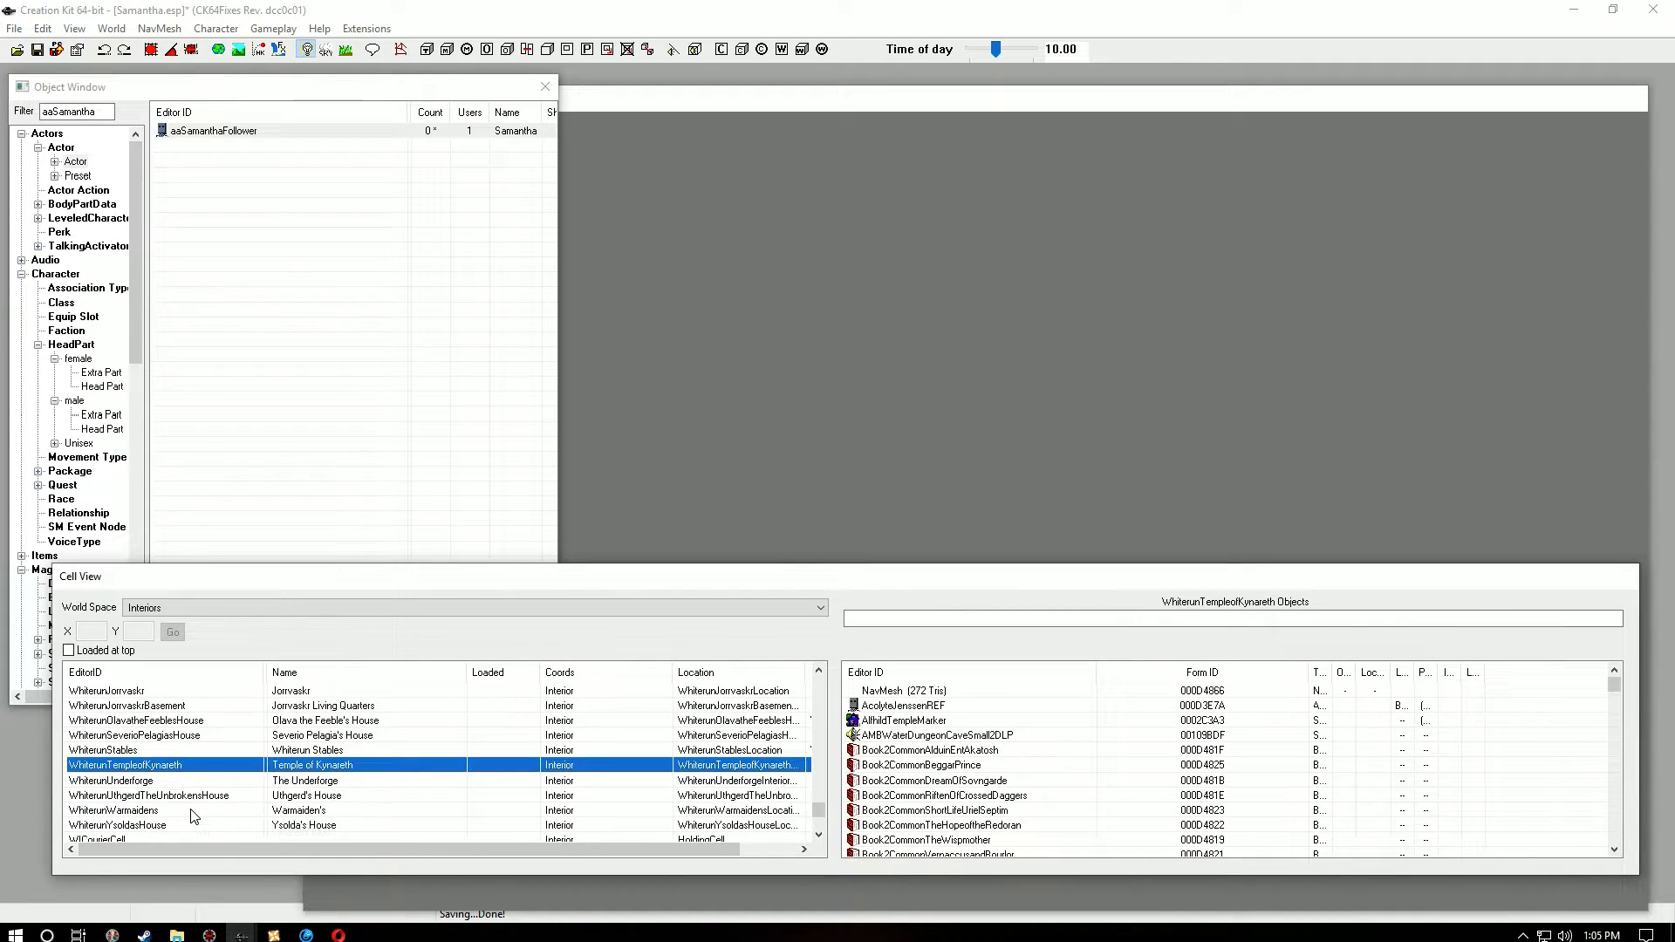
pyautogui.doubleClick(113, 811)
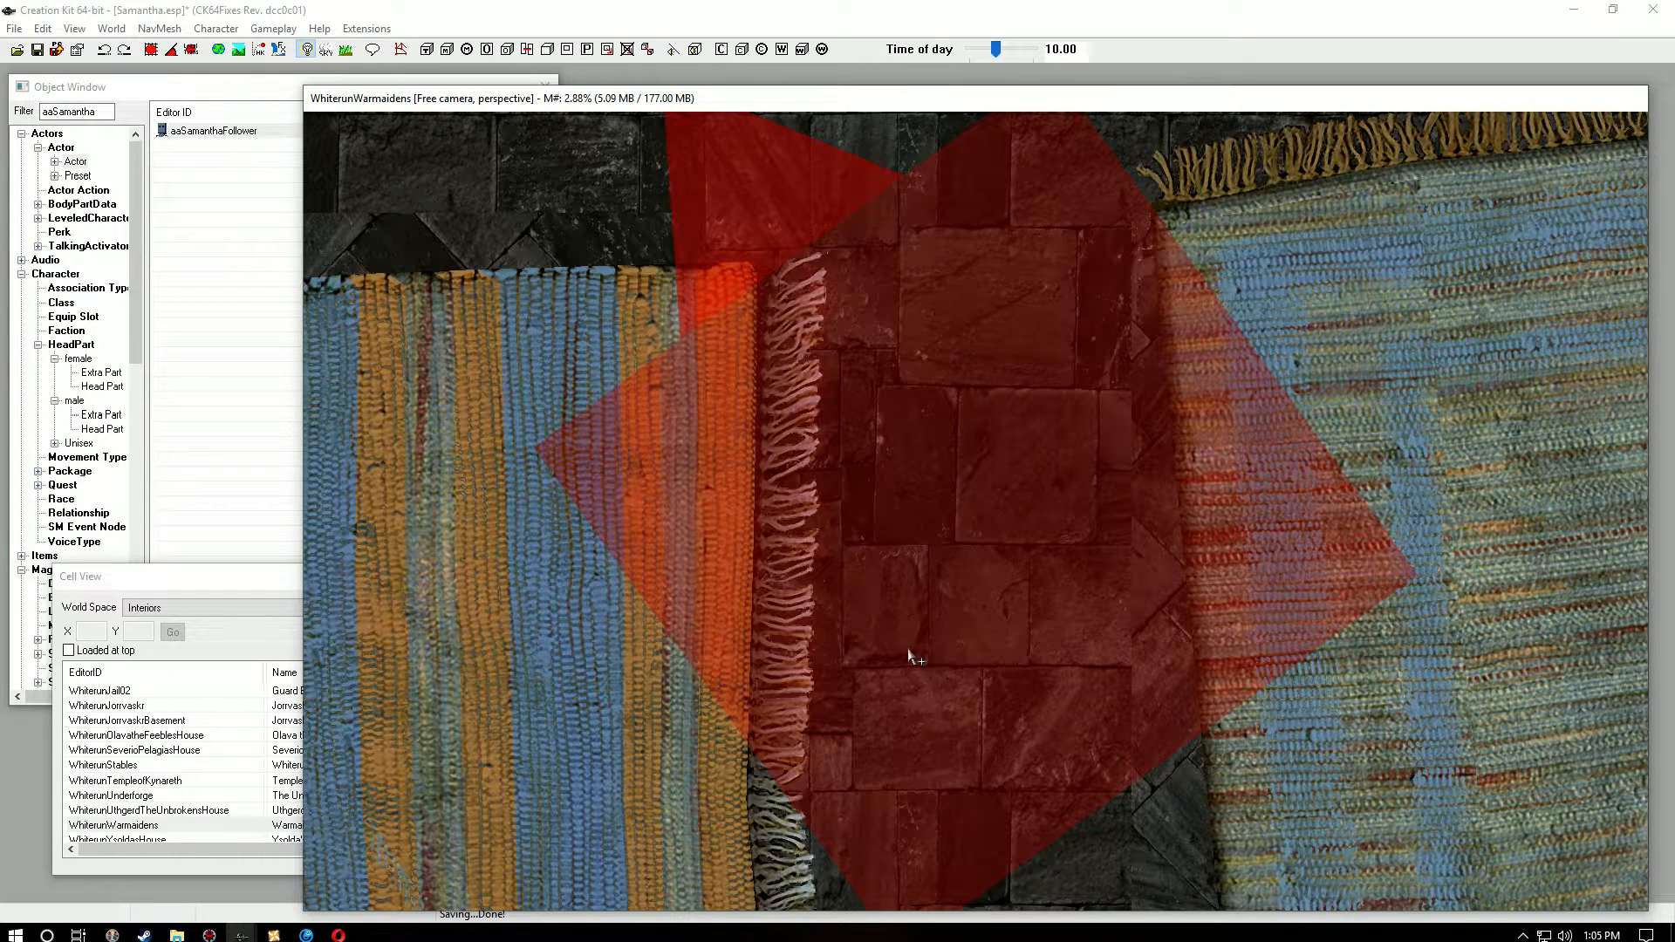
# Step: Place the aaSamanthaFollower actor on the green striped rug beside the wooden table in WhiterunWarmaidens
pyautogui.keyDown('shift'); pyautogui.moveTo(909, 649); pyautogui.dragTo(1331, 586, button='middle'); pyautogui.keyUp('shift')
pyautogui.scroll(5, 1256, 552)
pyautogui.scroll(2, 1331, 586)
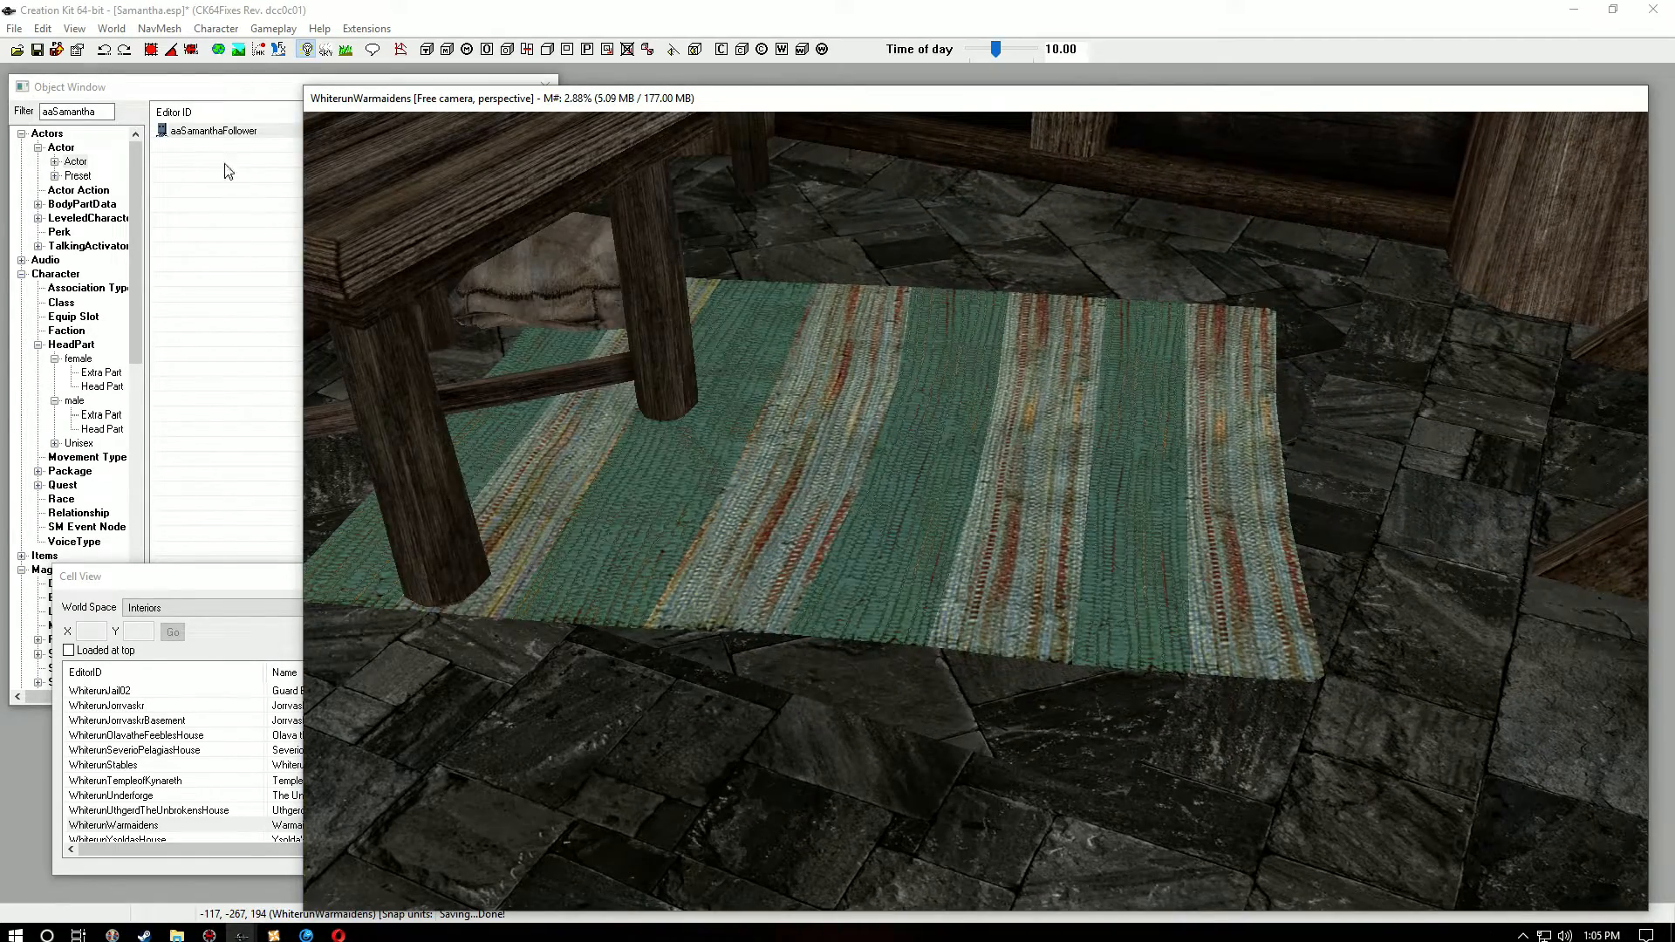
pyautogui.moveTo(212, 130); pyautogui.dragTo(782, 412)
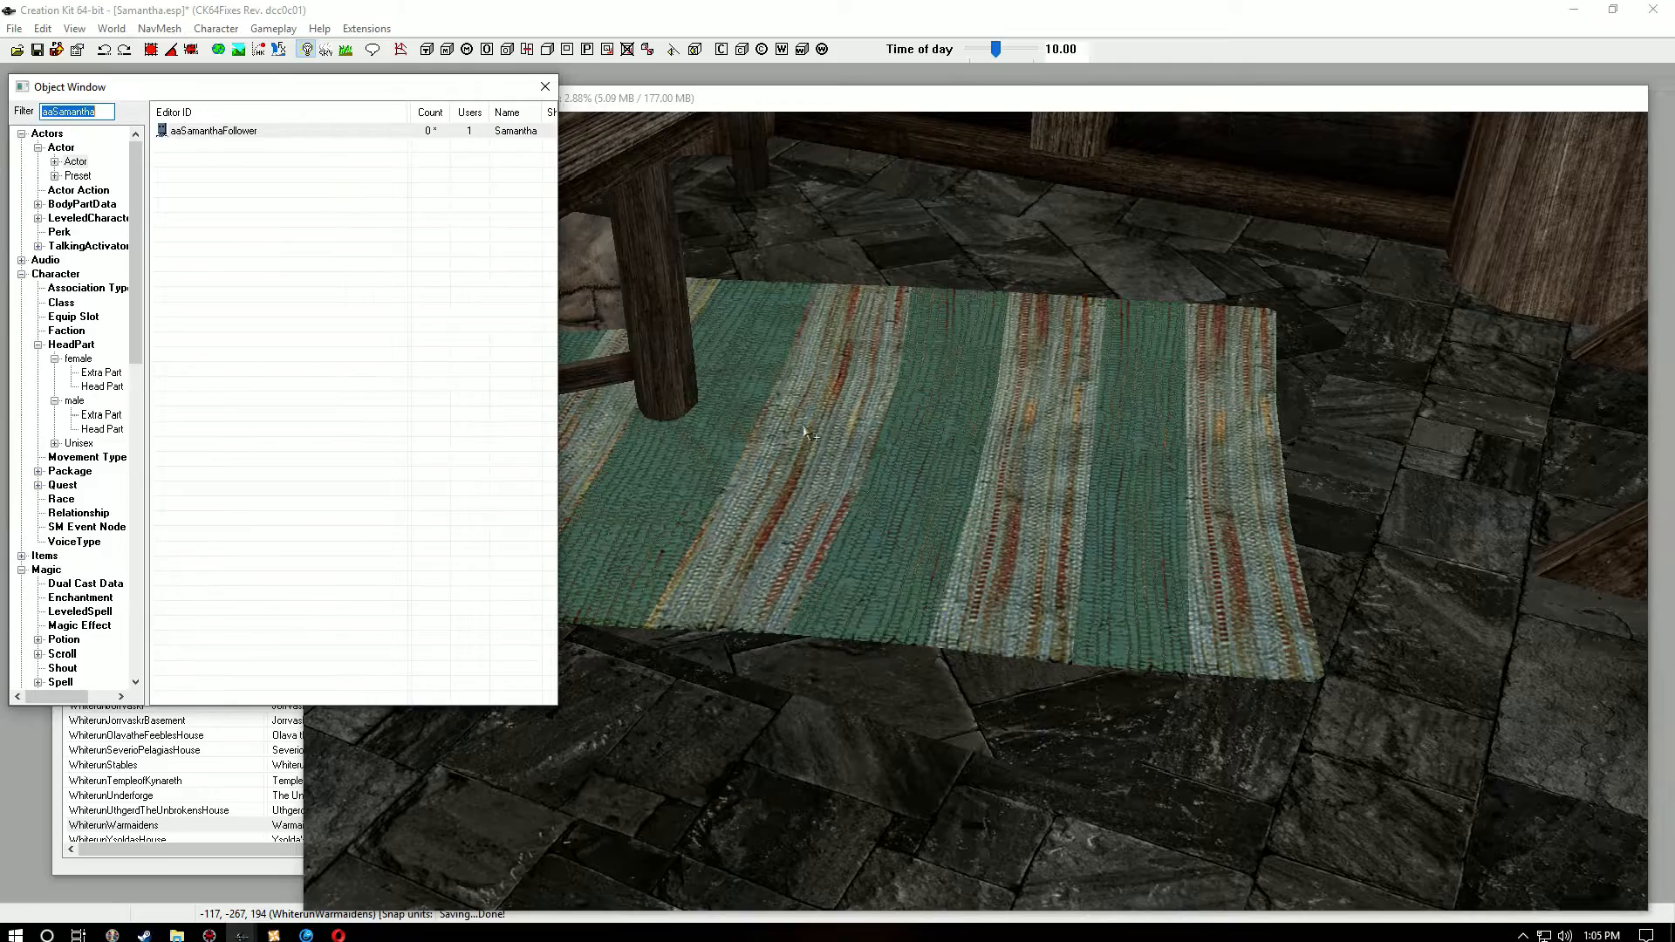
pyautogui.moveTo(901, 516); pyautogui.dragTo(901, 515)
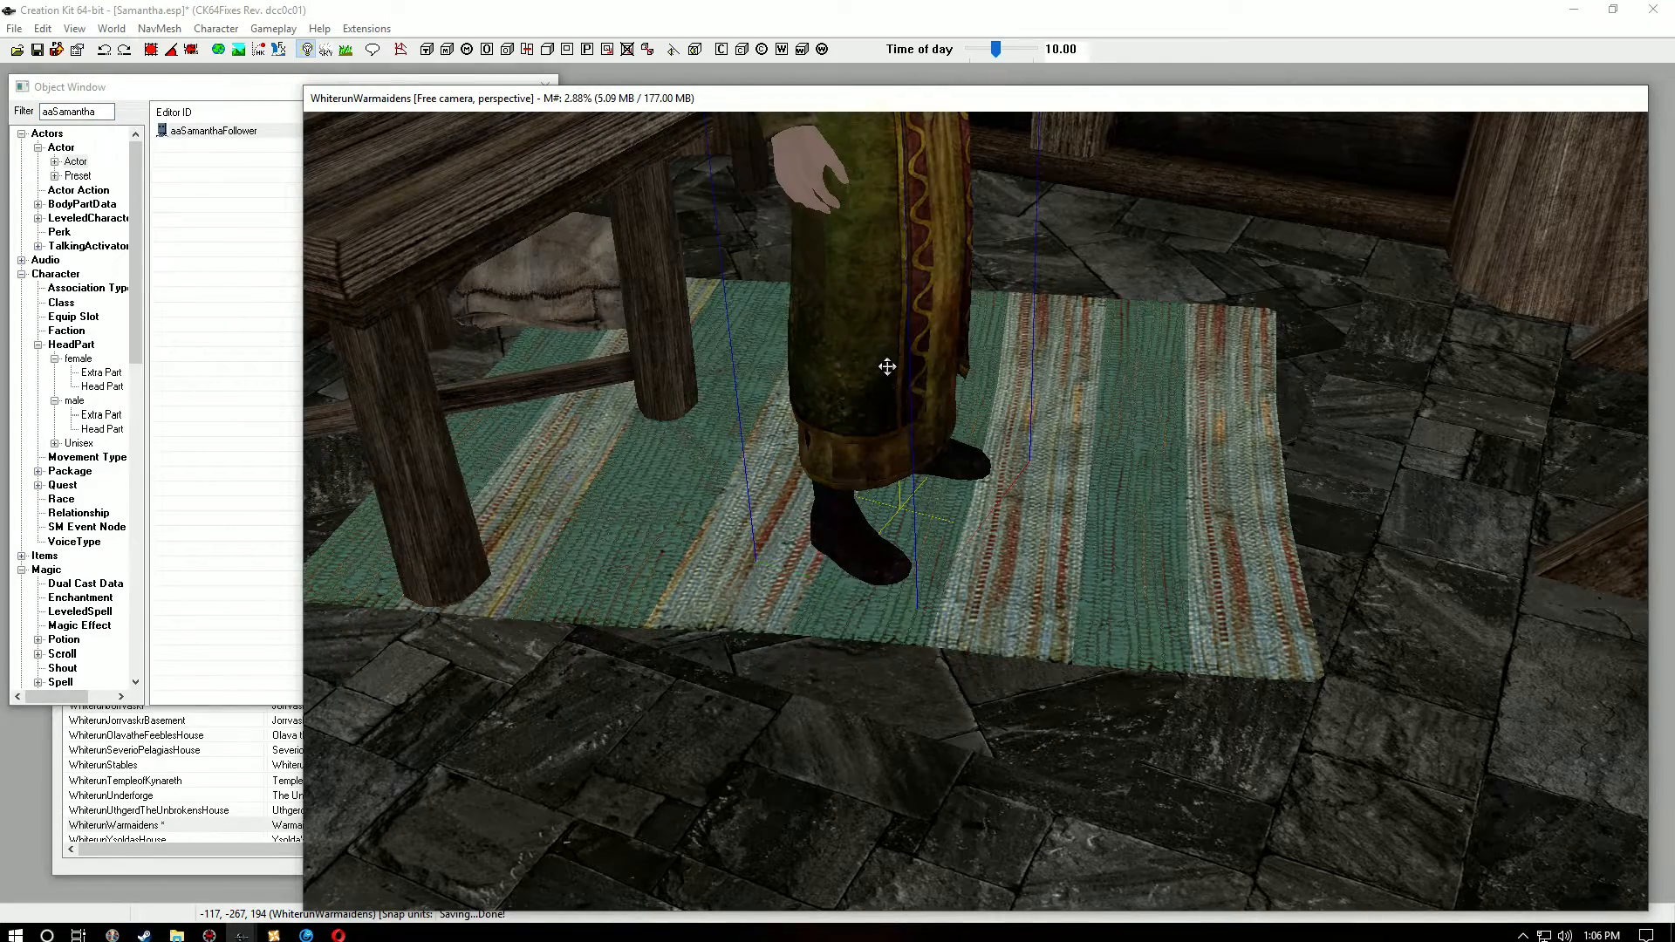
pyautogui.scroll(-5, 890, 346)
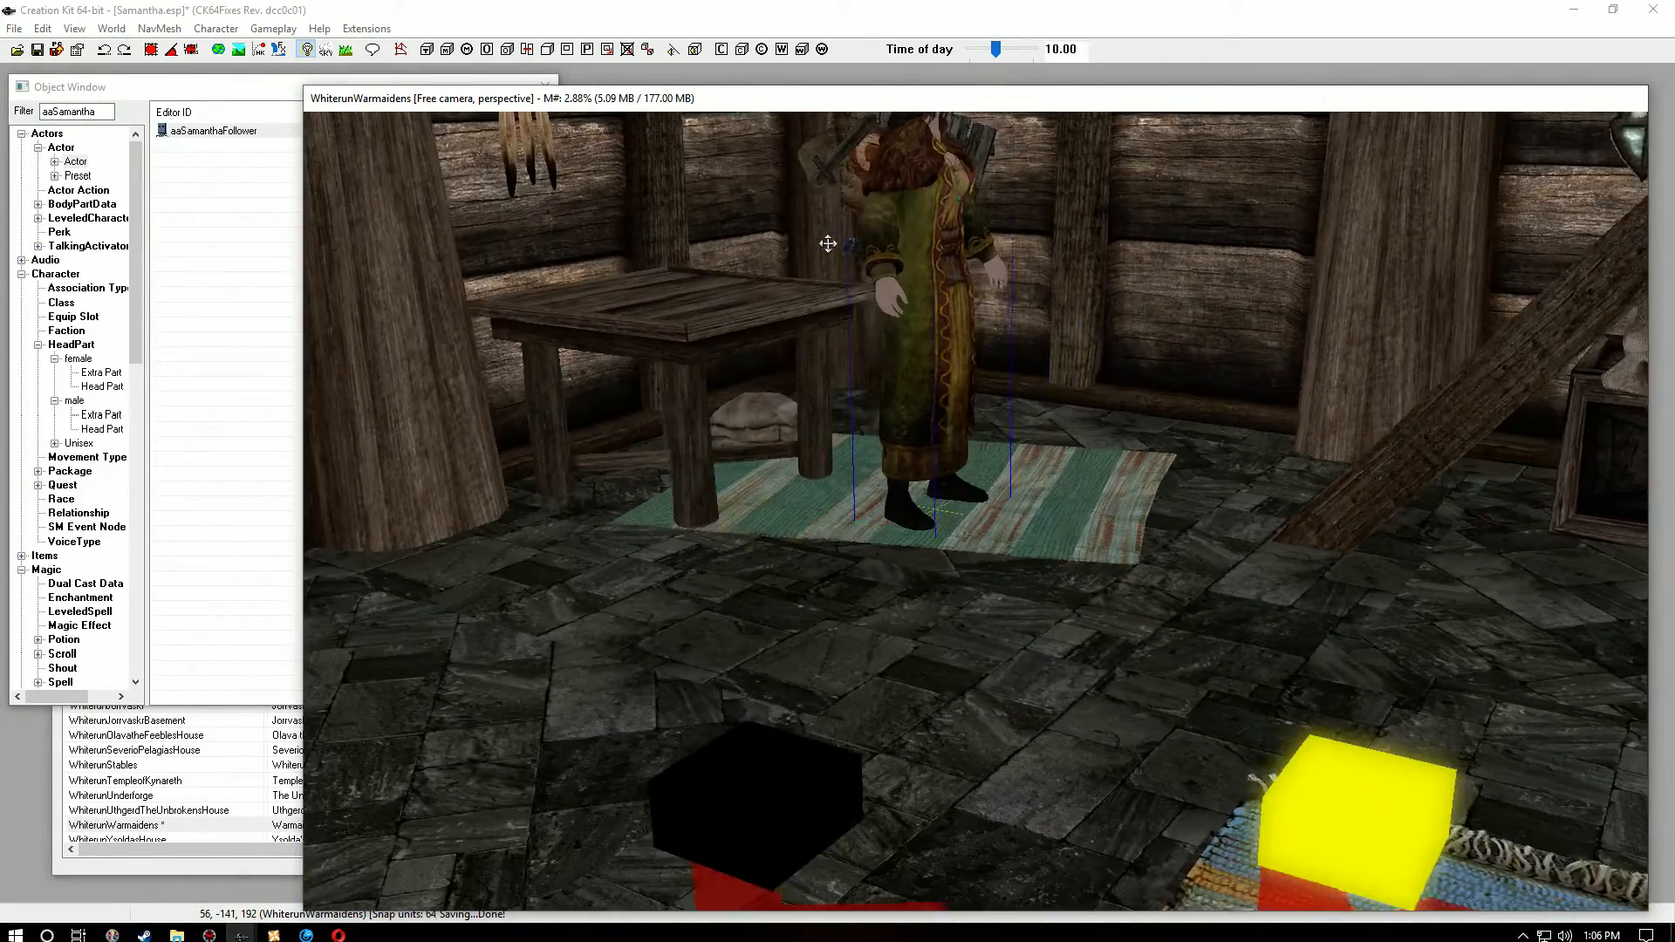
pyautogui.keyDown('shift'); pyautogui.moveTo(828, 243); pyautogui.dragTo(748, 288, button='middle'); pyautogui.keyUp('shift')
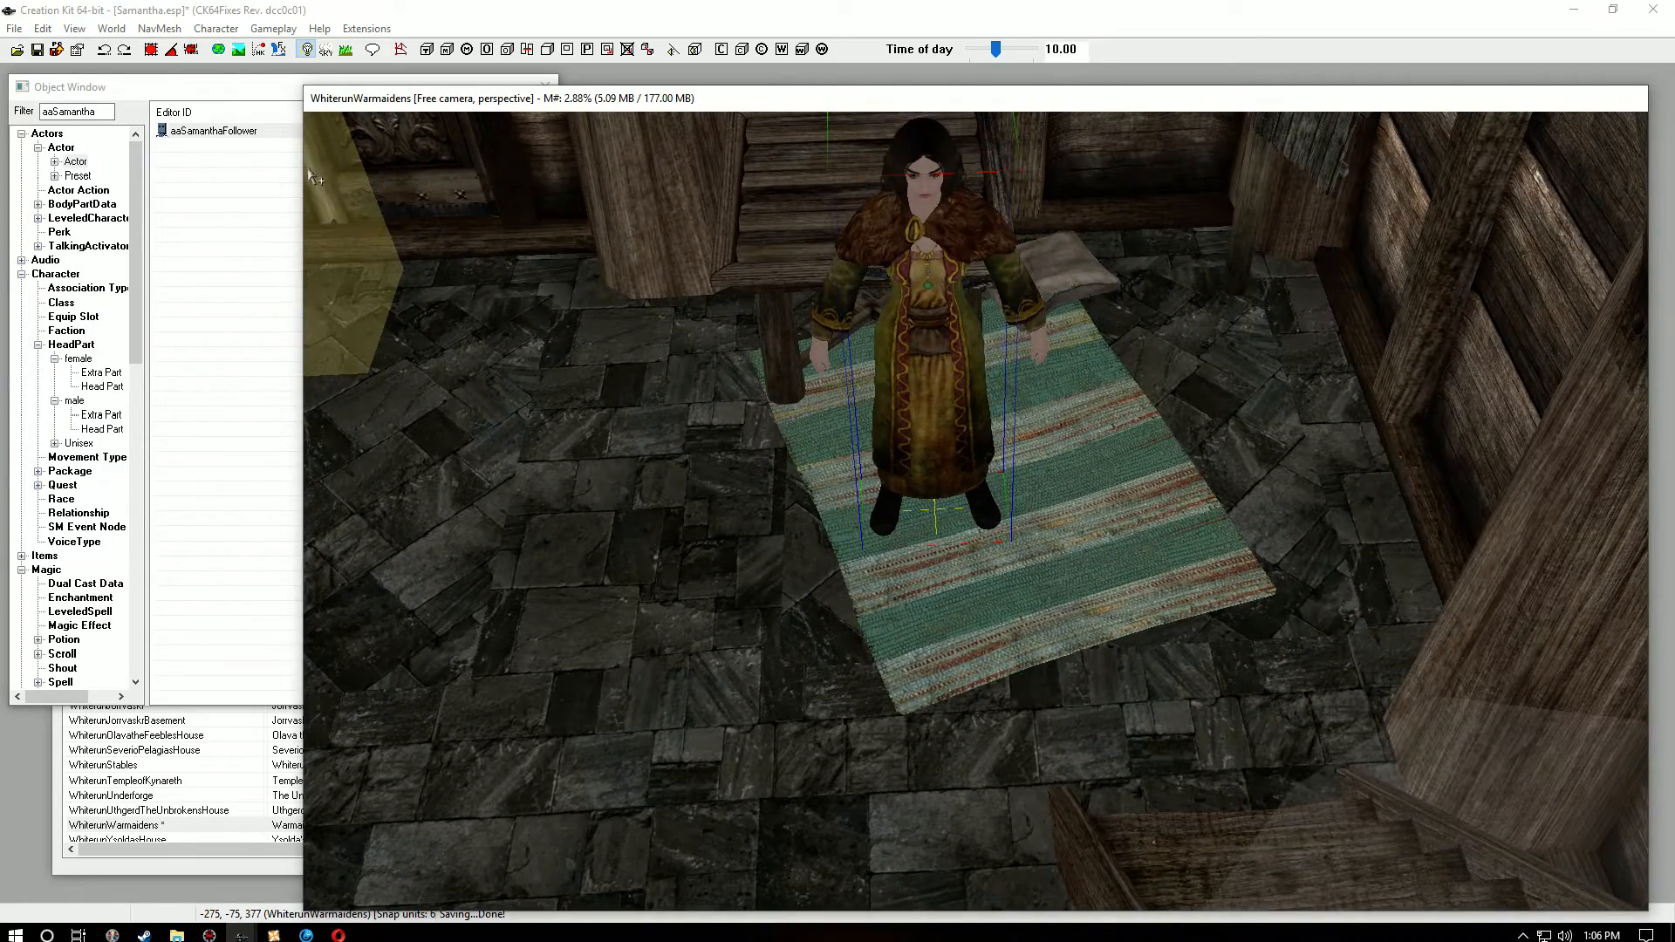
# Step: Edit the aaSamanthaFollower actor, set its default outfit to FarmClothesOutfit03Variant and accept the actor
pyautogui.rightClick(212, 135)
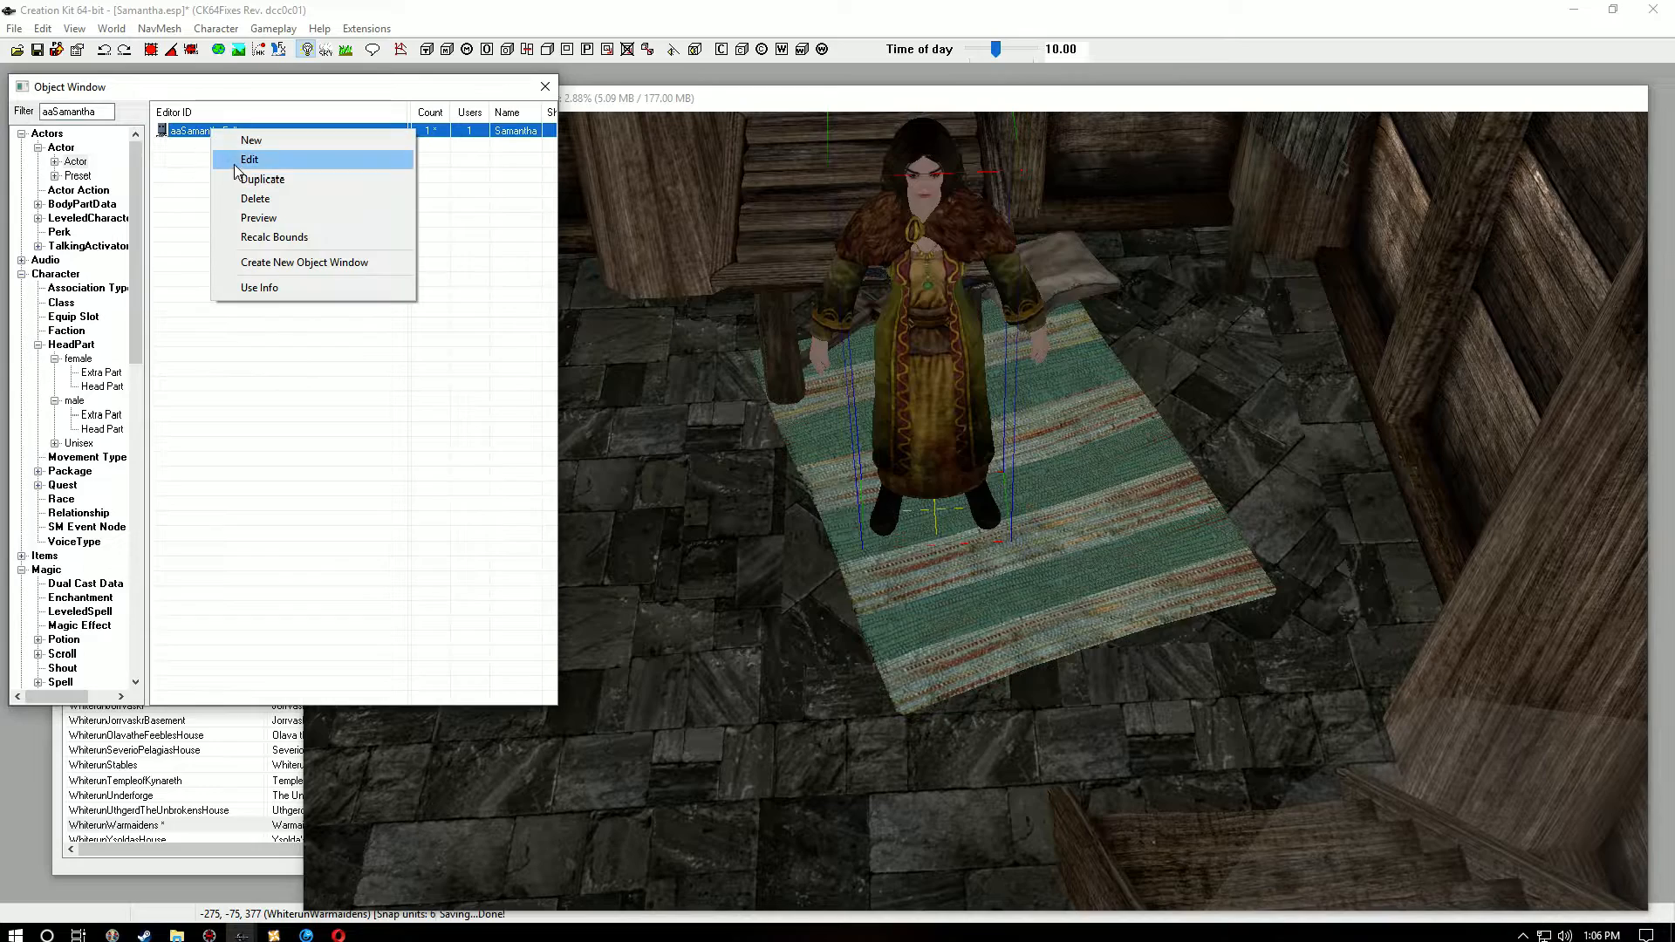
pyautogui.click(384, 260)
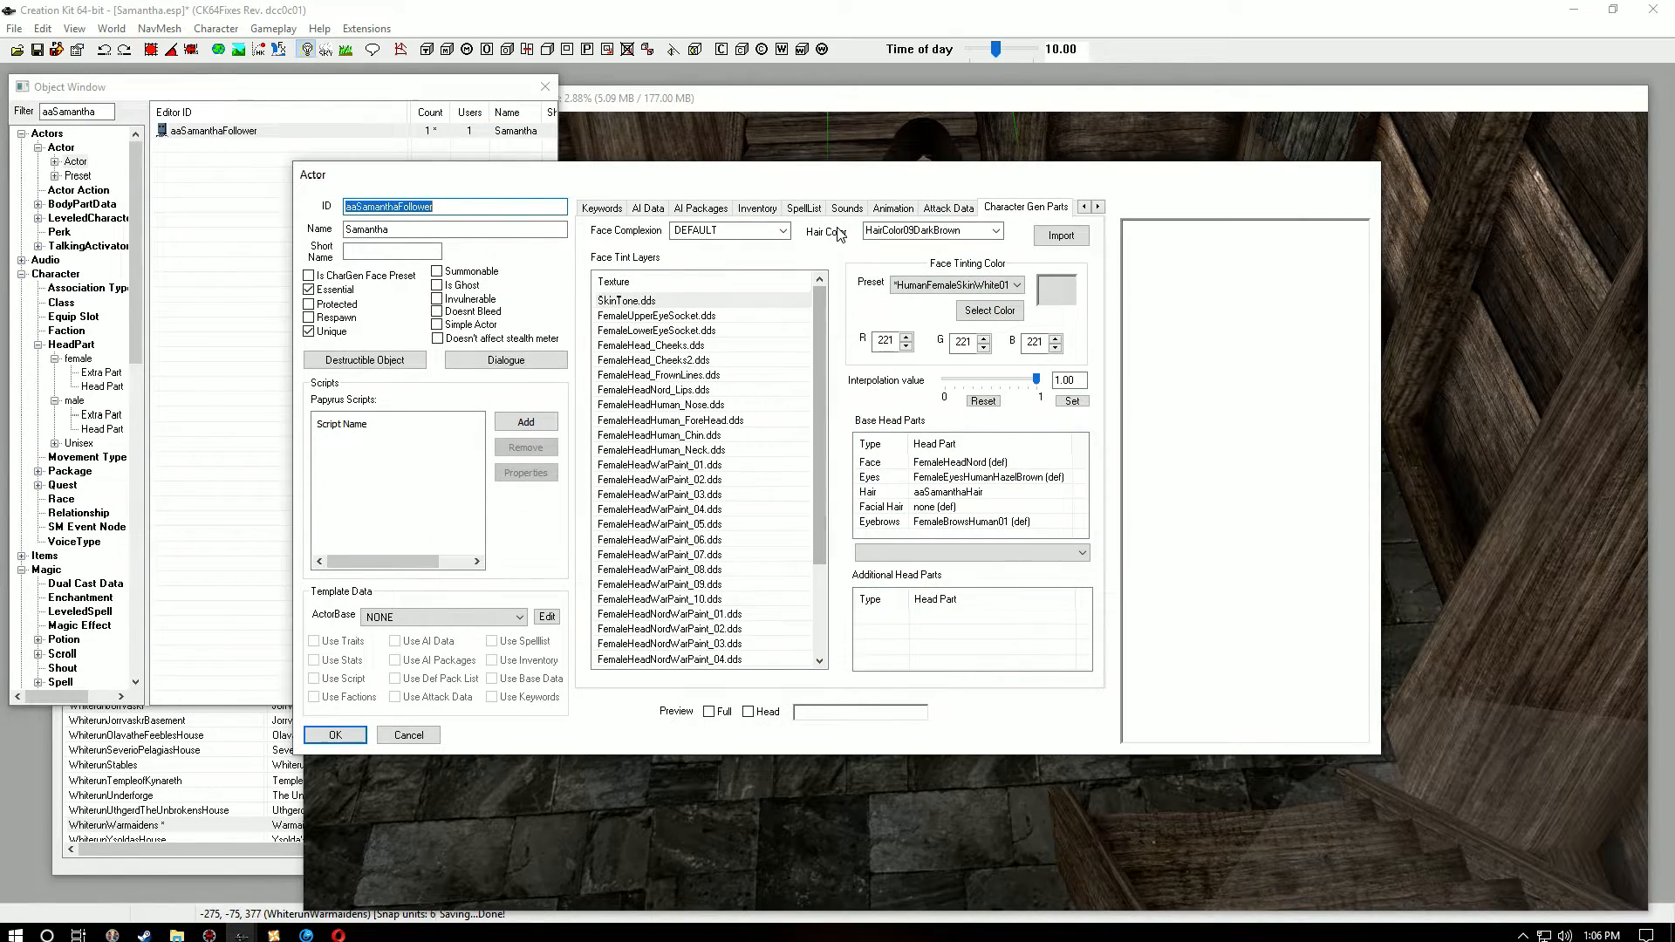
pyautogui.click(756, 207)
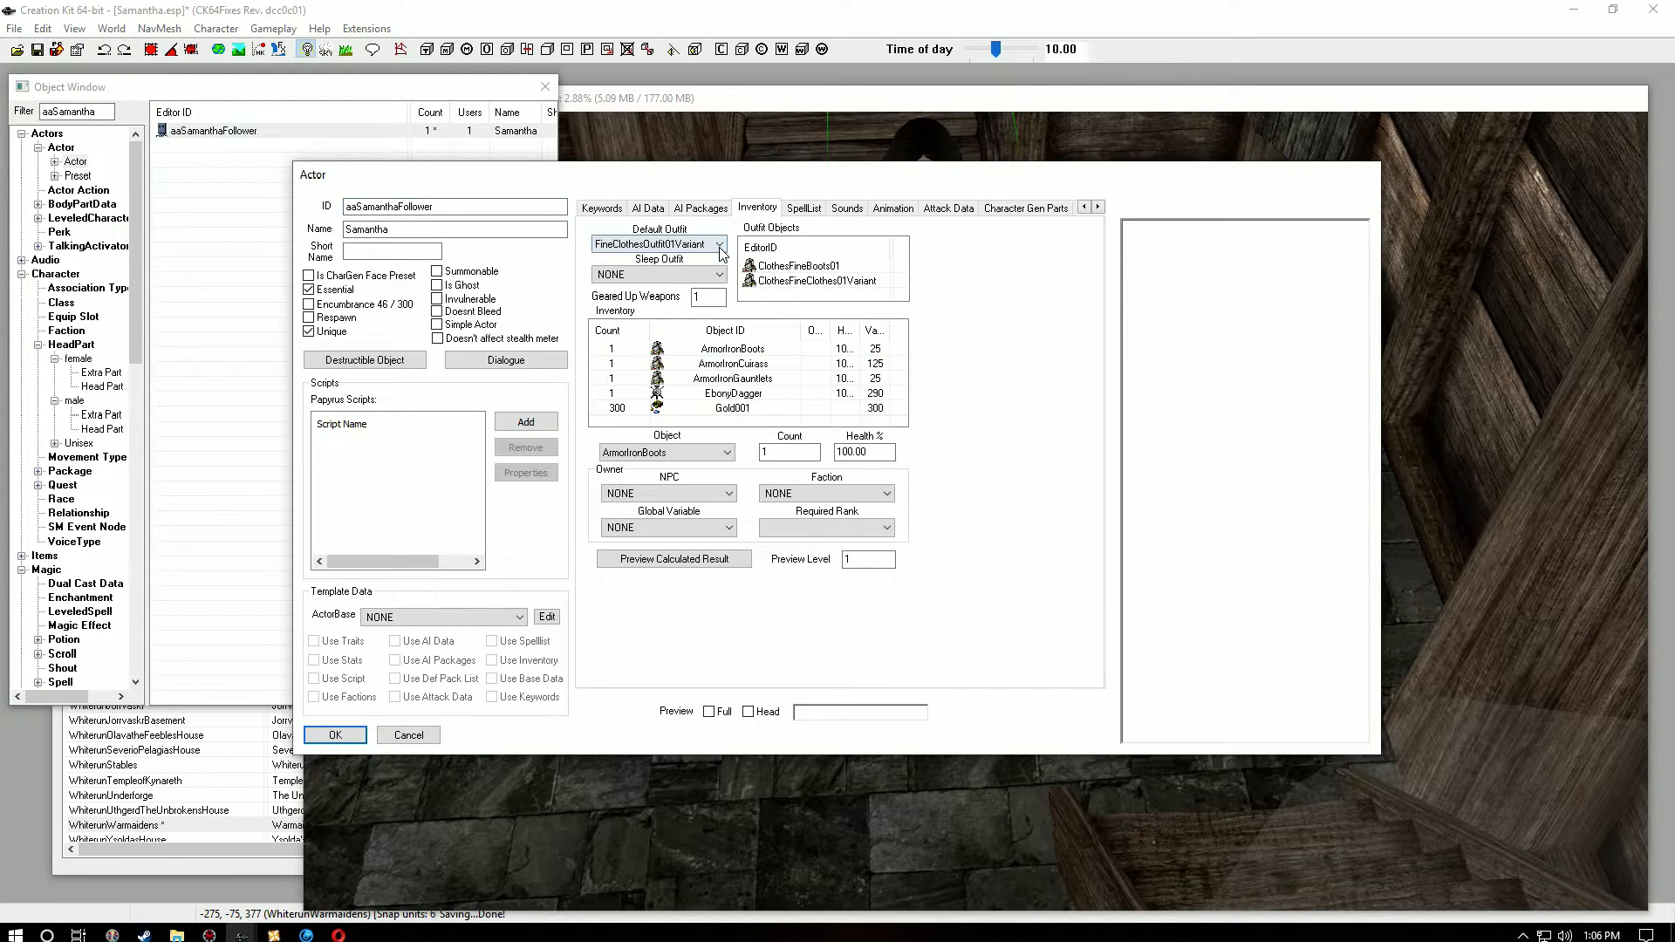
pyautogui.click(720, 246)
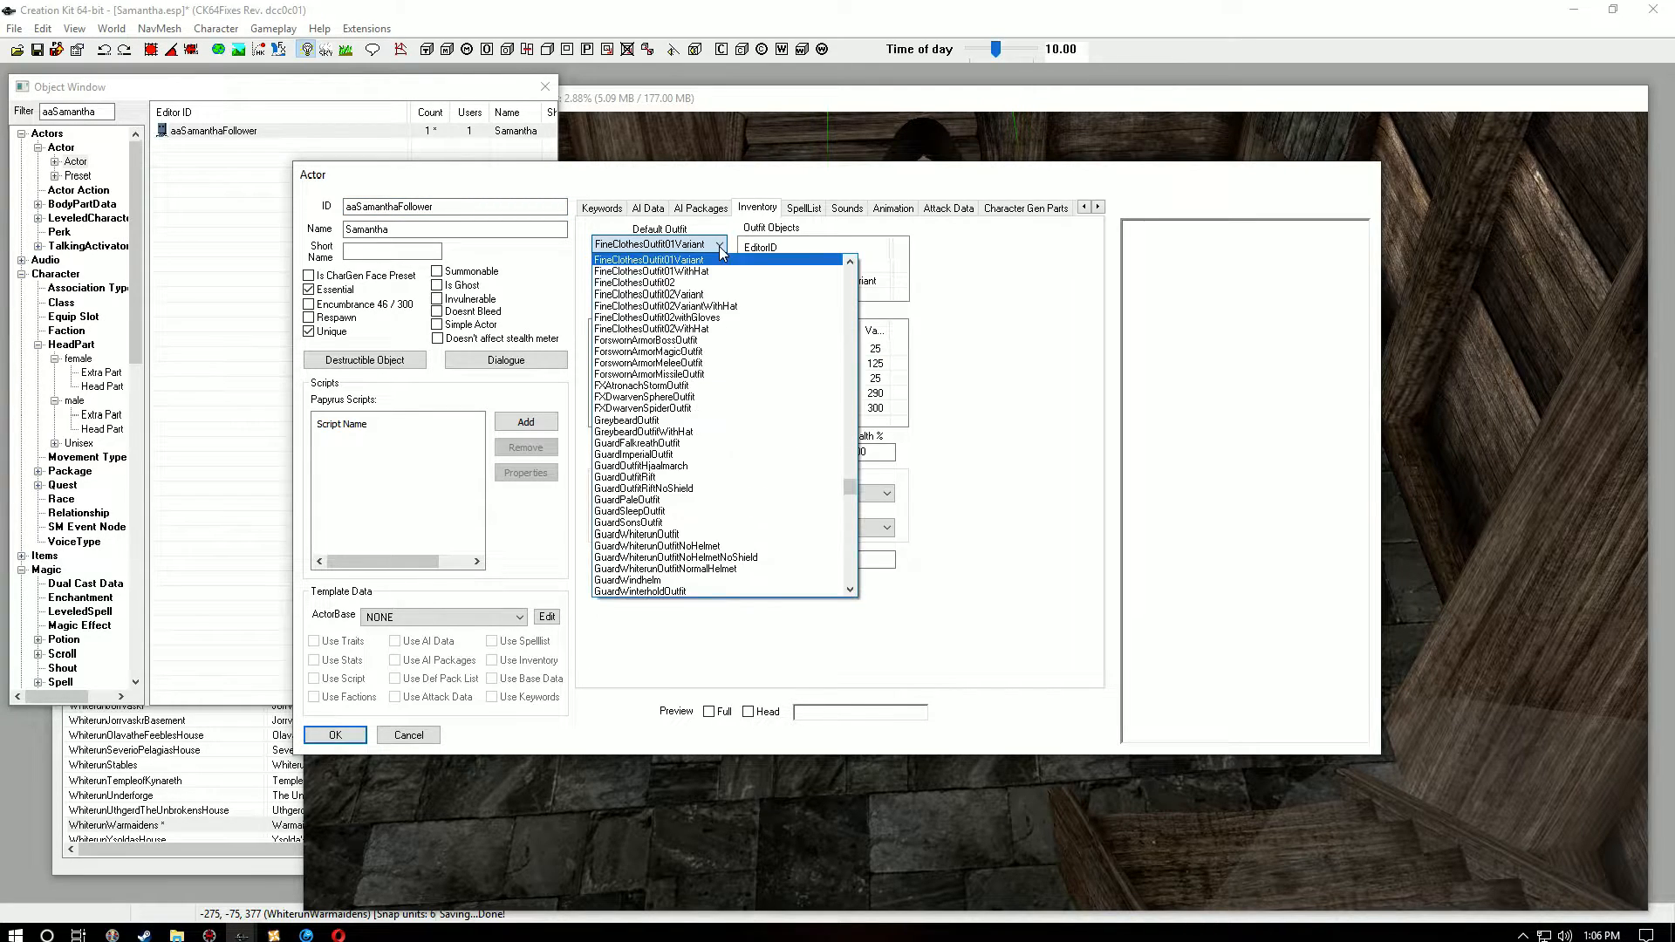
pyautogui.scroll(7, 713, 286)
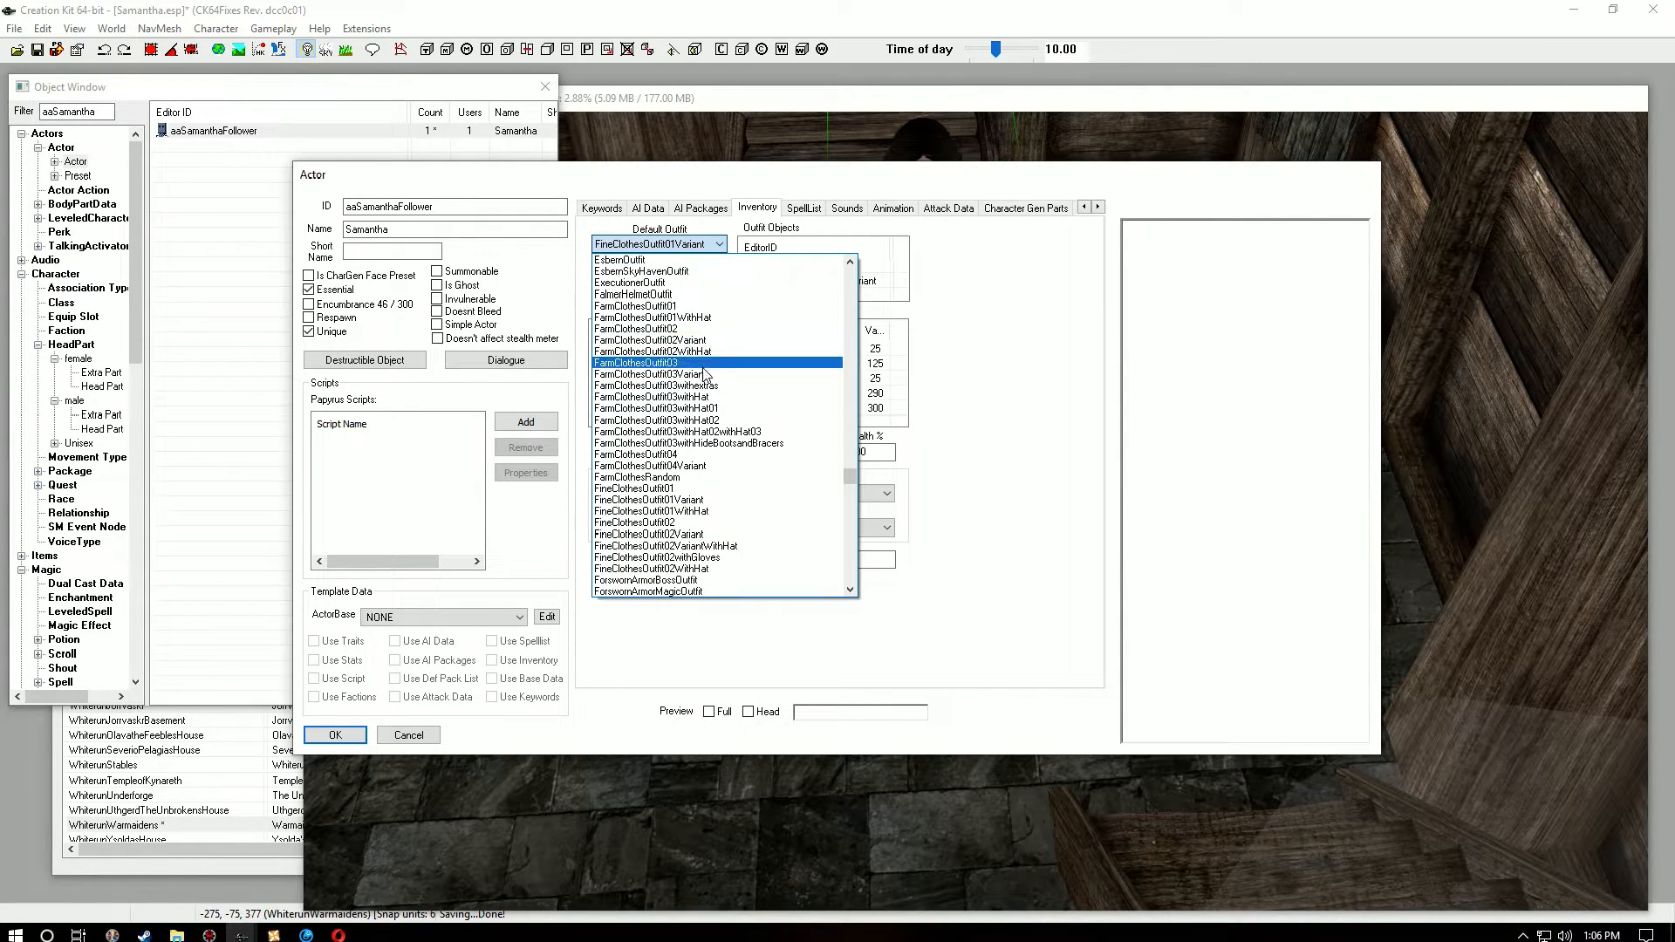
pyautogui.click(711, 374)
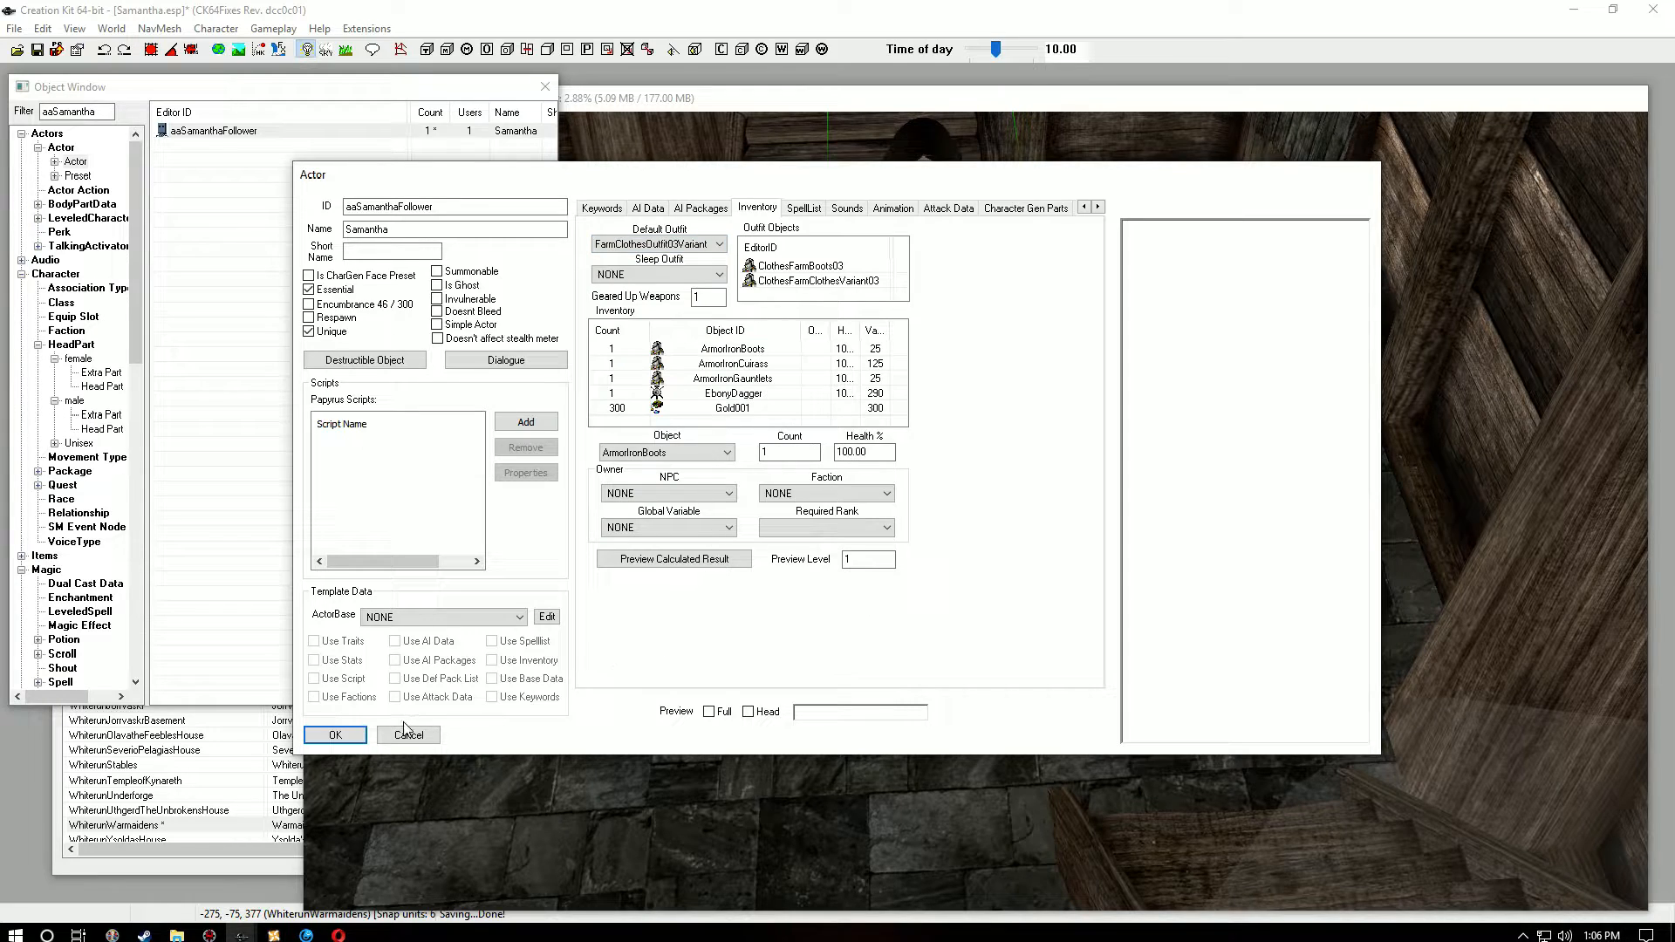
pyautogui.click(342, 735)
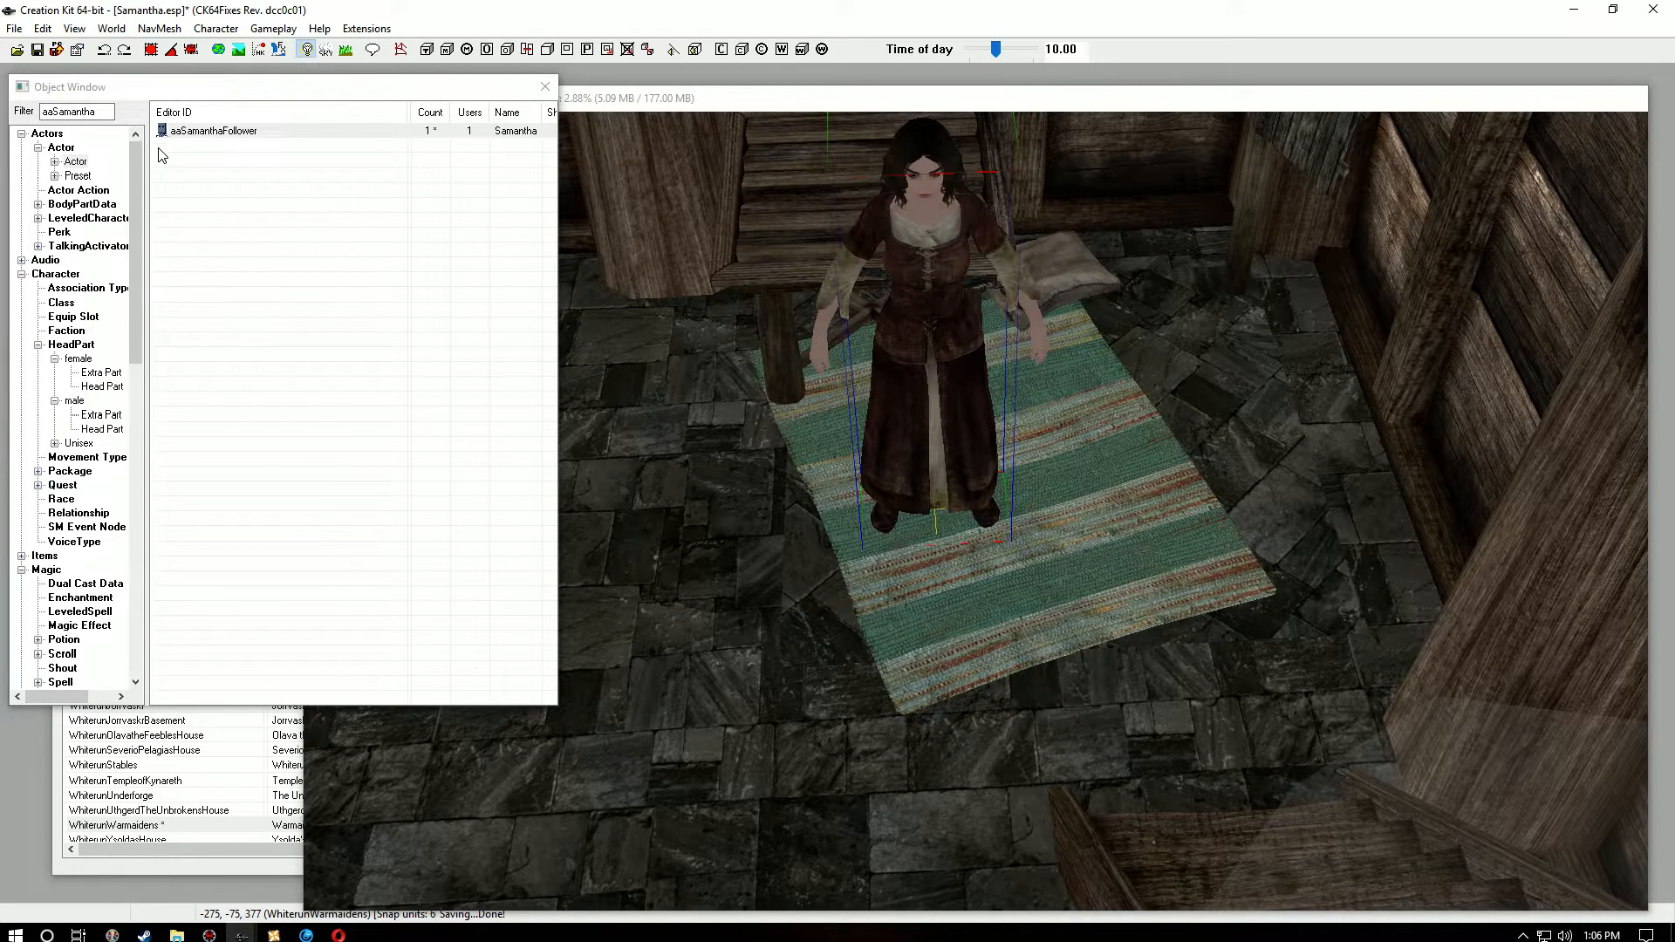
# Step: Save the Samantha.esp plugin with the changed outfit and check the placed follower in the render window
pyautogui.click(32, 51)
pyautogui.keyDown('shift'); pyautogui.moveTo(935, 276); pyautogui.dragTo(972, 265, button='middle'); pyautogui.keyUp('shift')
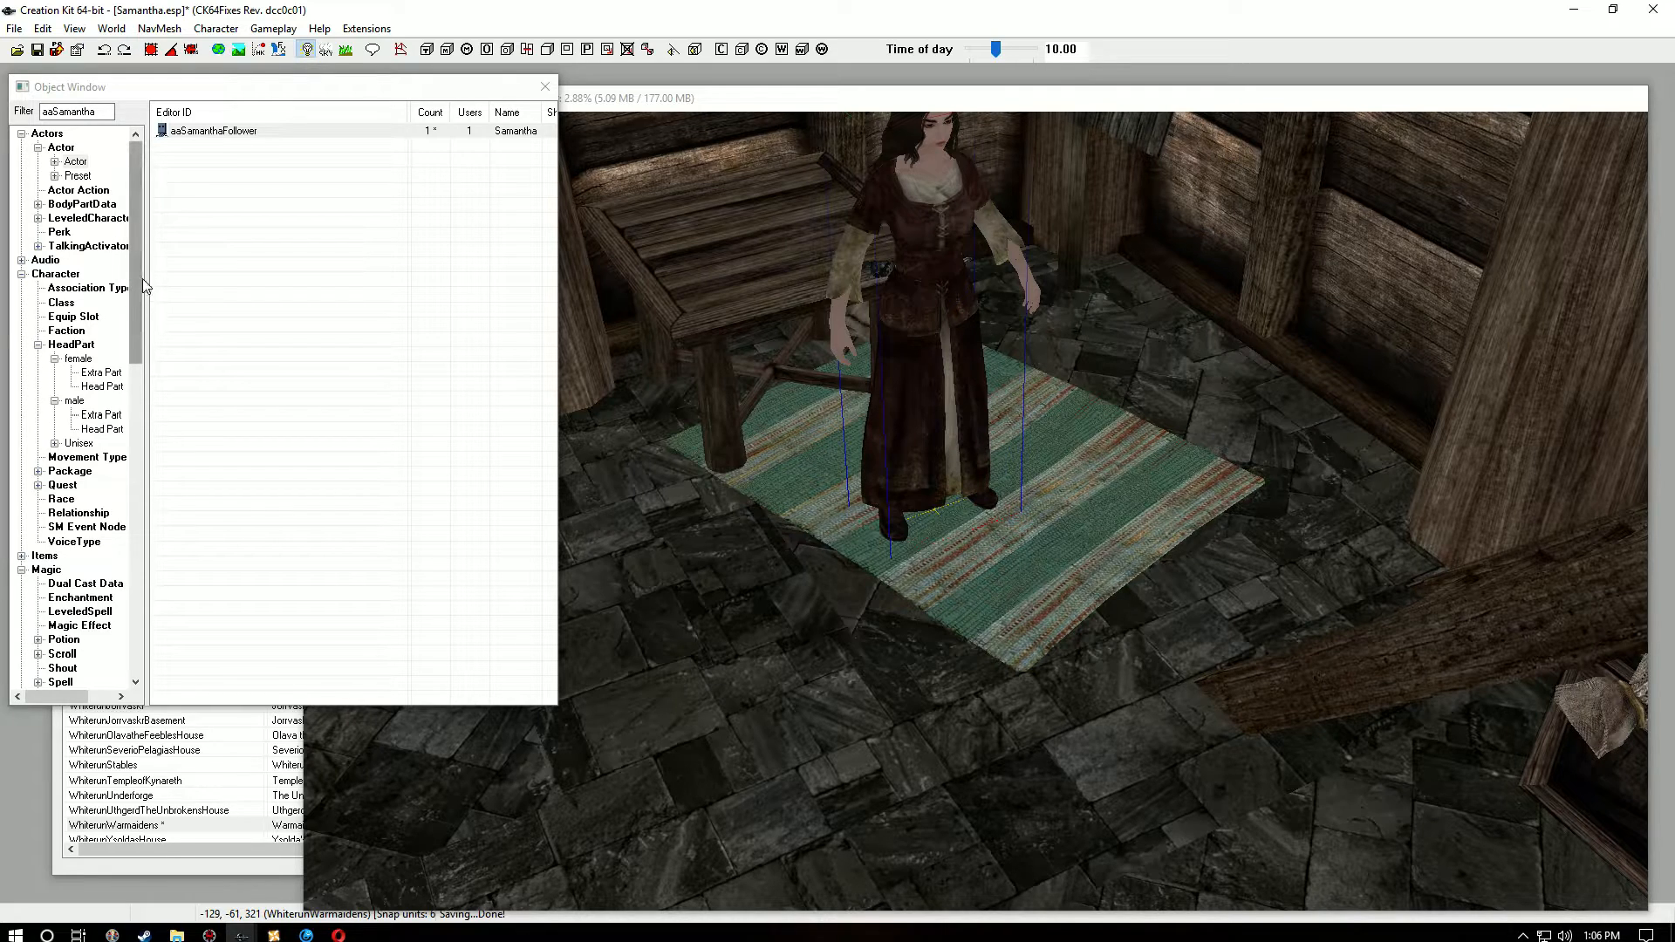
pyautogui.click(134, 89)
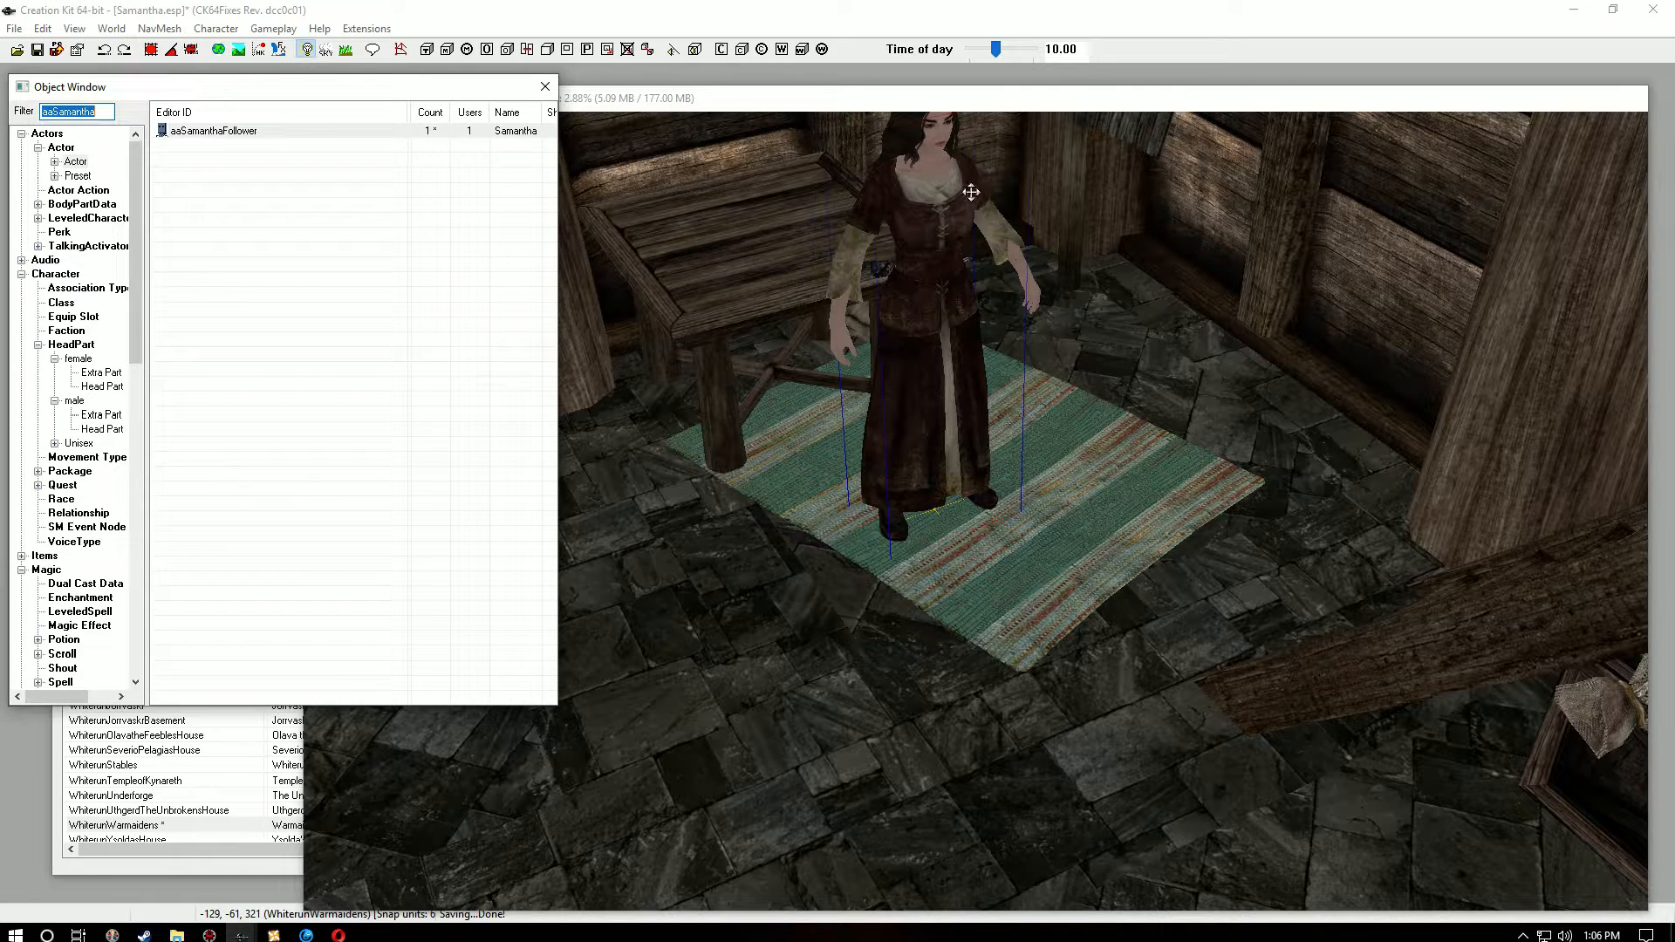
pyautogui.click(76, 162)
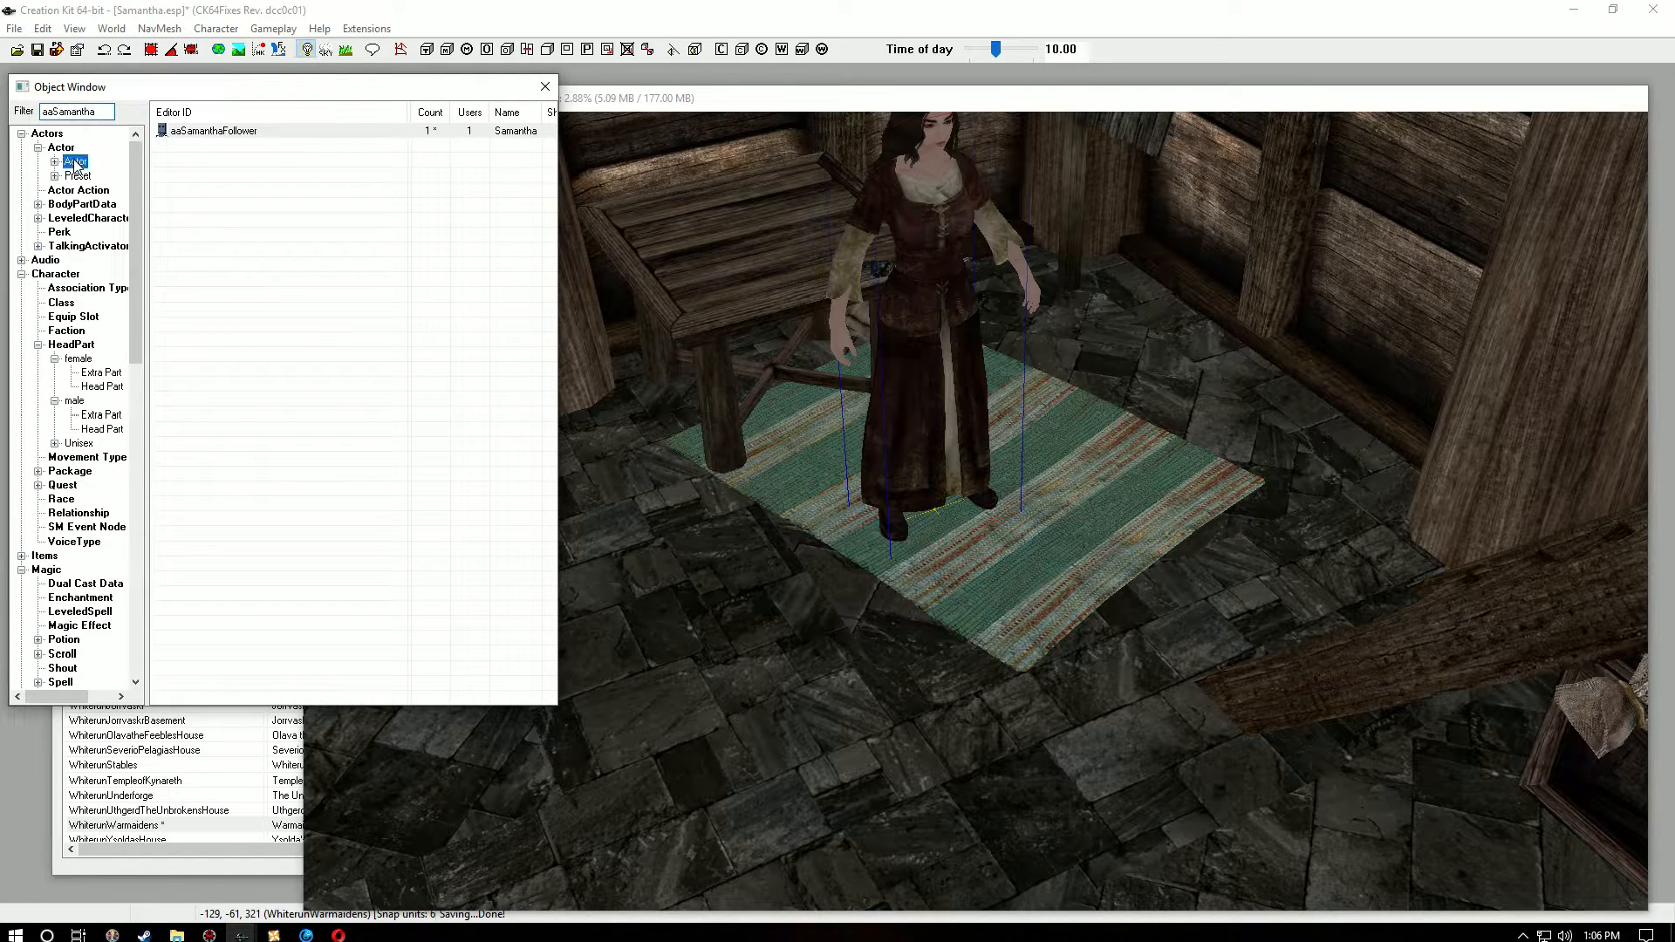
pyautogui.click(39, 52)
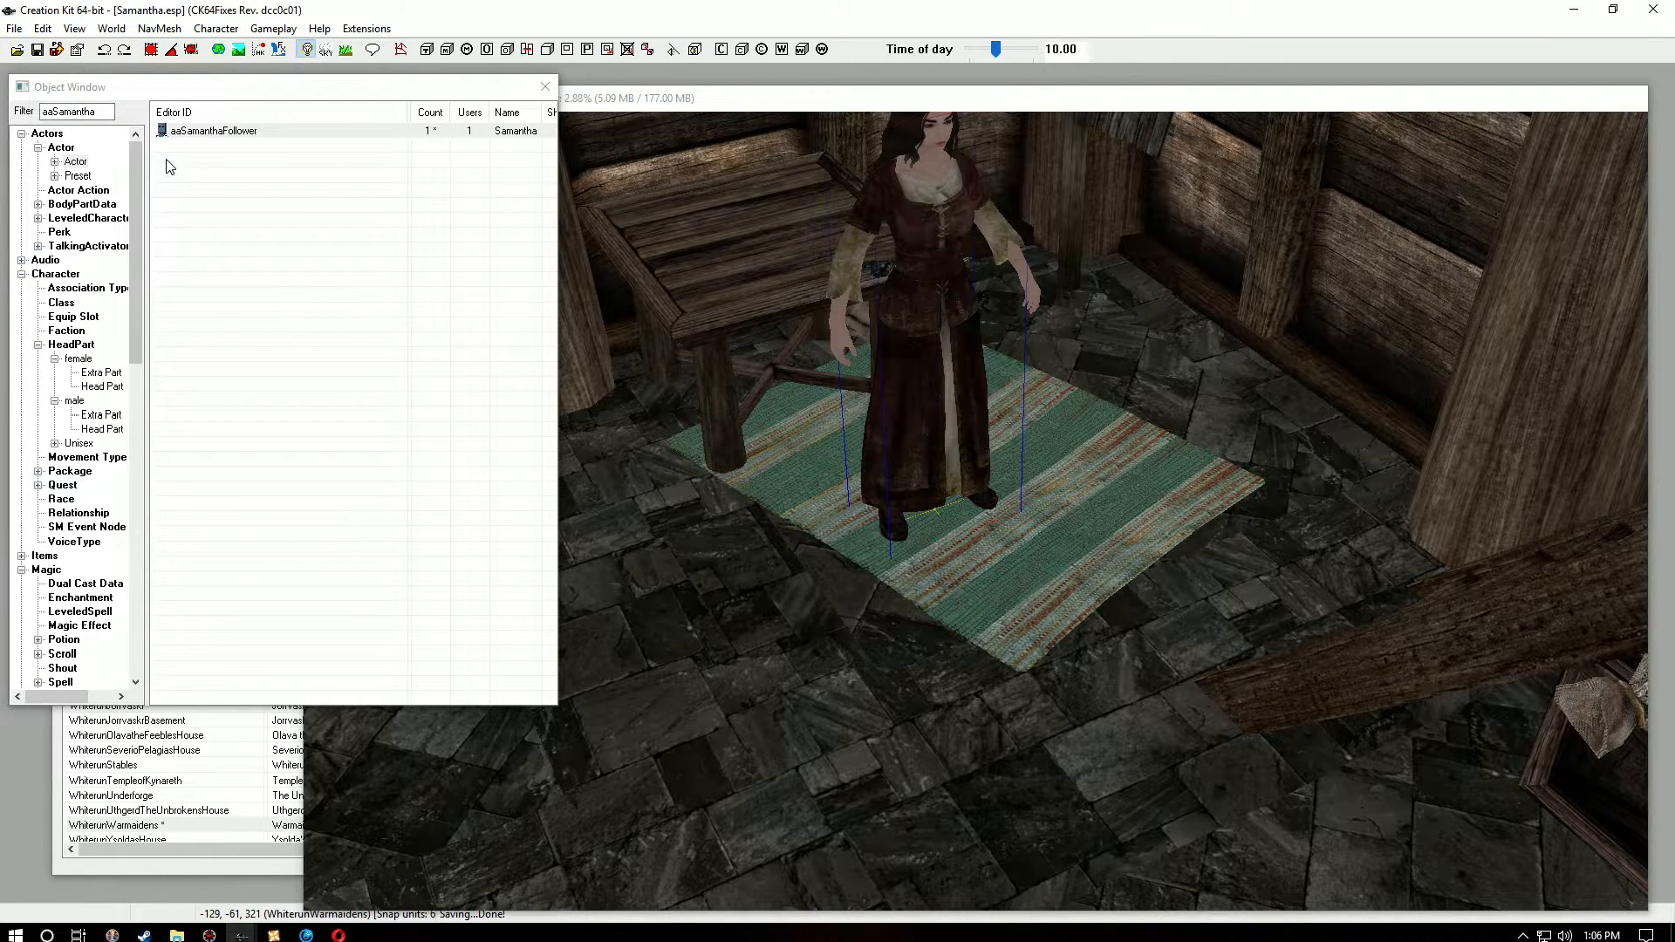
# Step: Export the face gen data for the aaSamanthaFollower actor
pyautogui.click(213, 132)
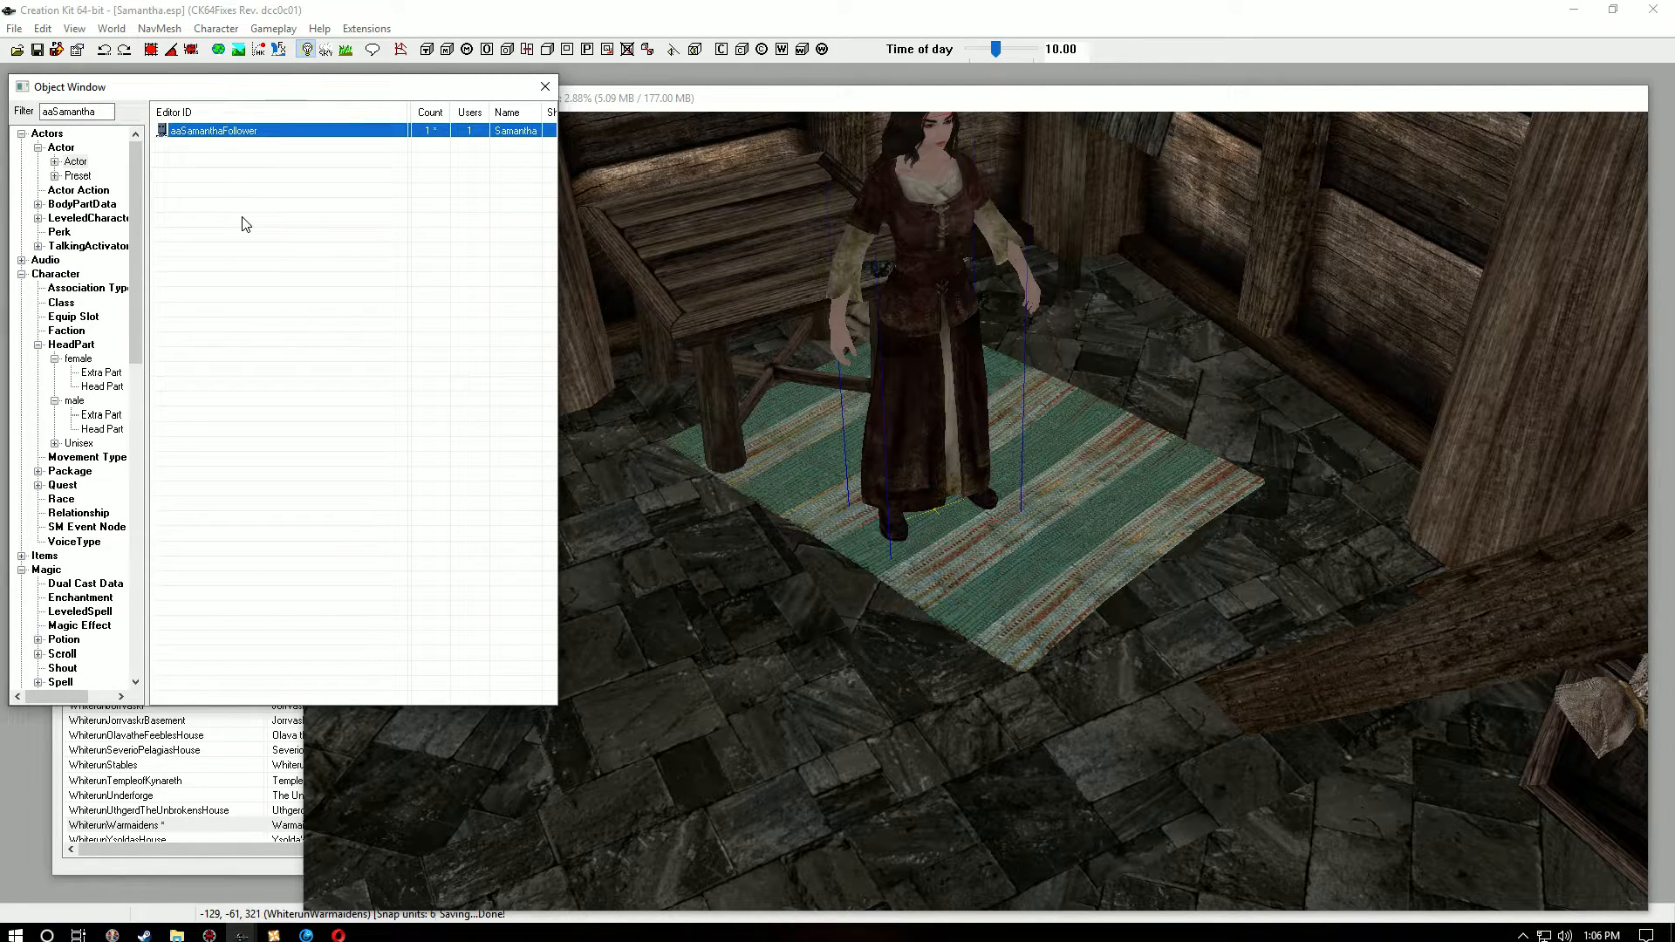
pyautogui.hotkey('ctrl', 'F4')
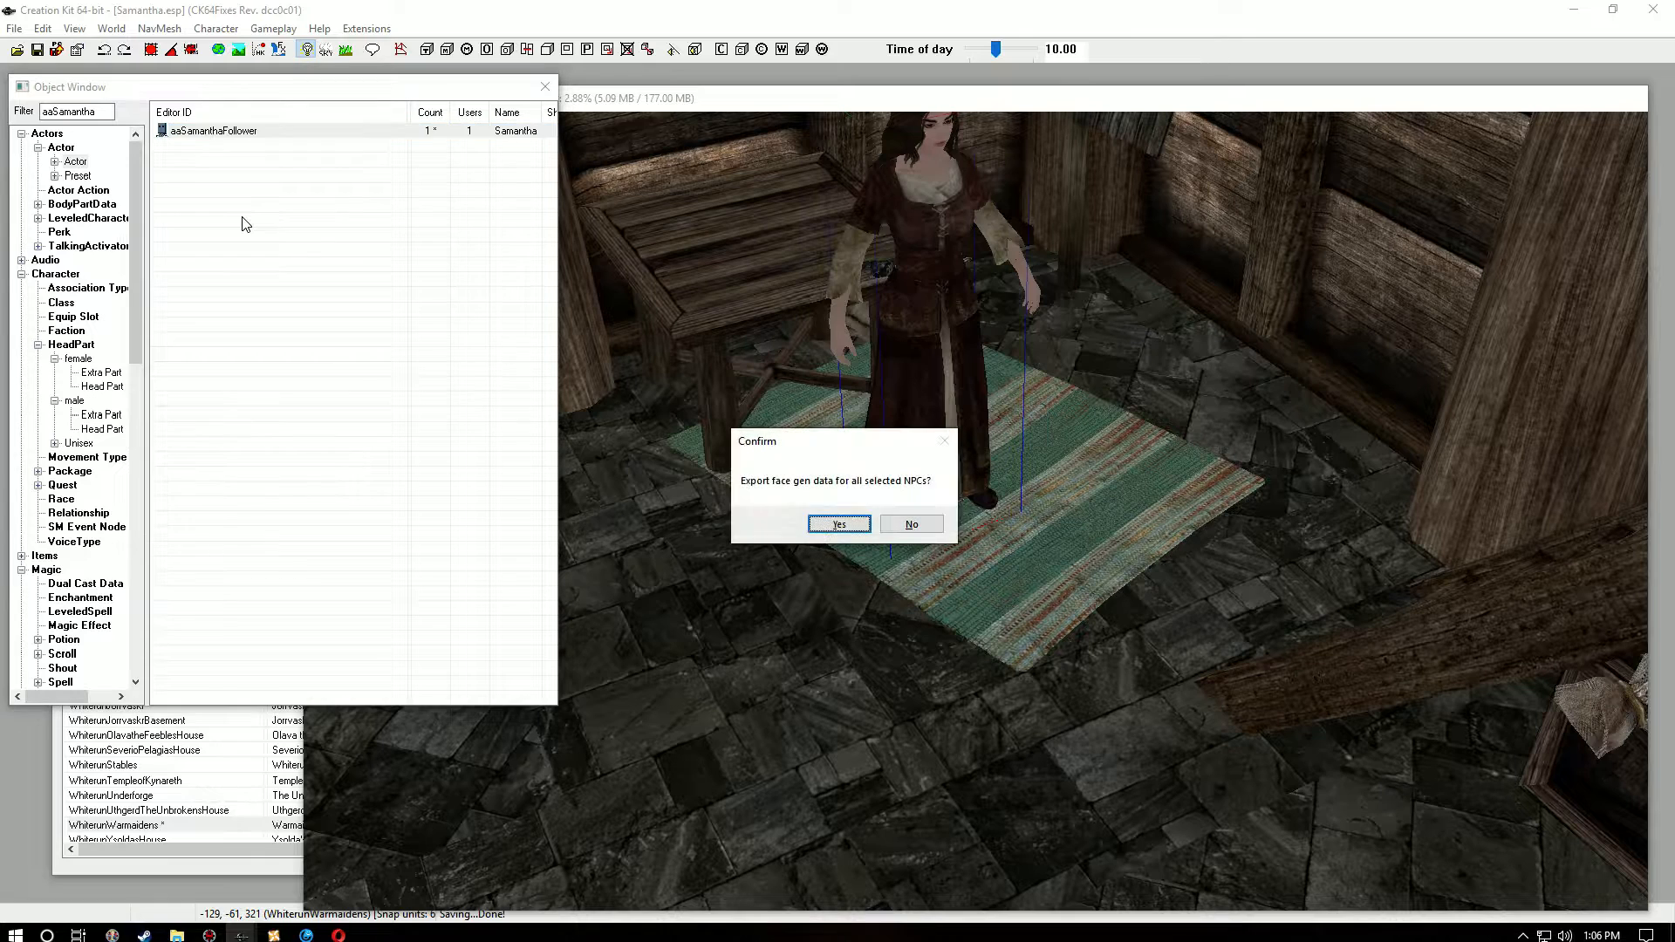
pyautogui.click(824, 520)
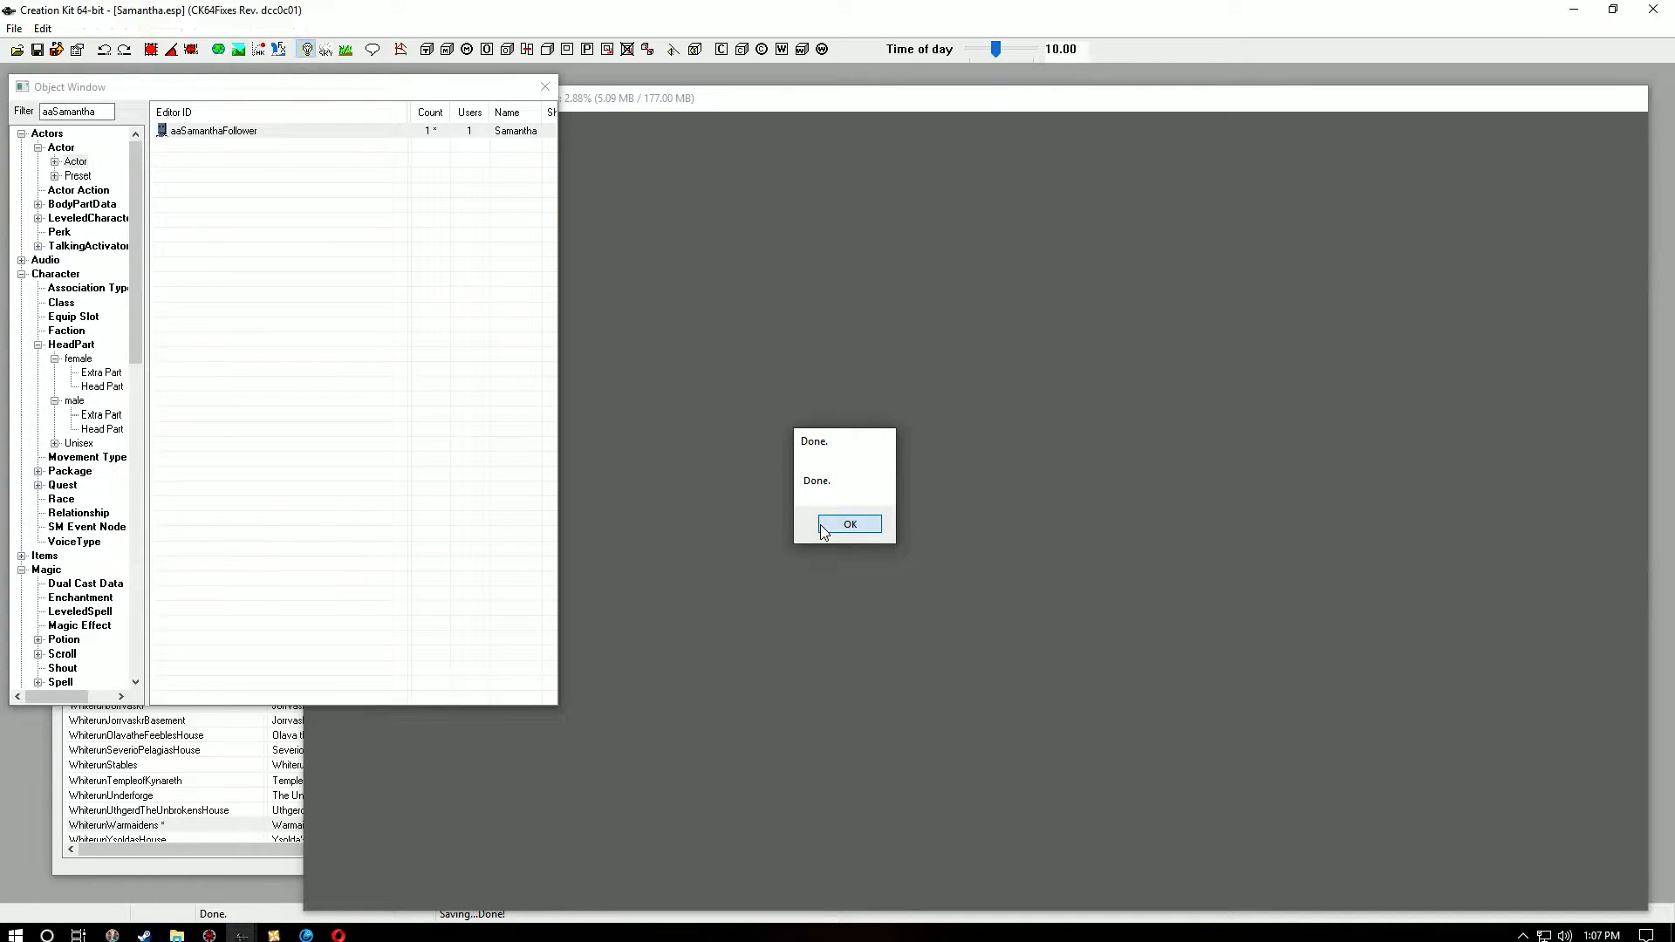
pyautogui.click(820, 526)
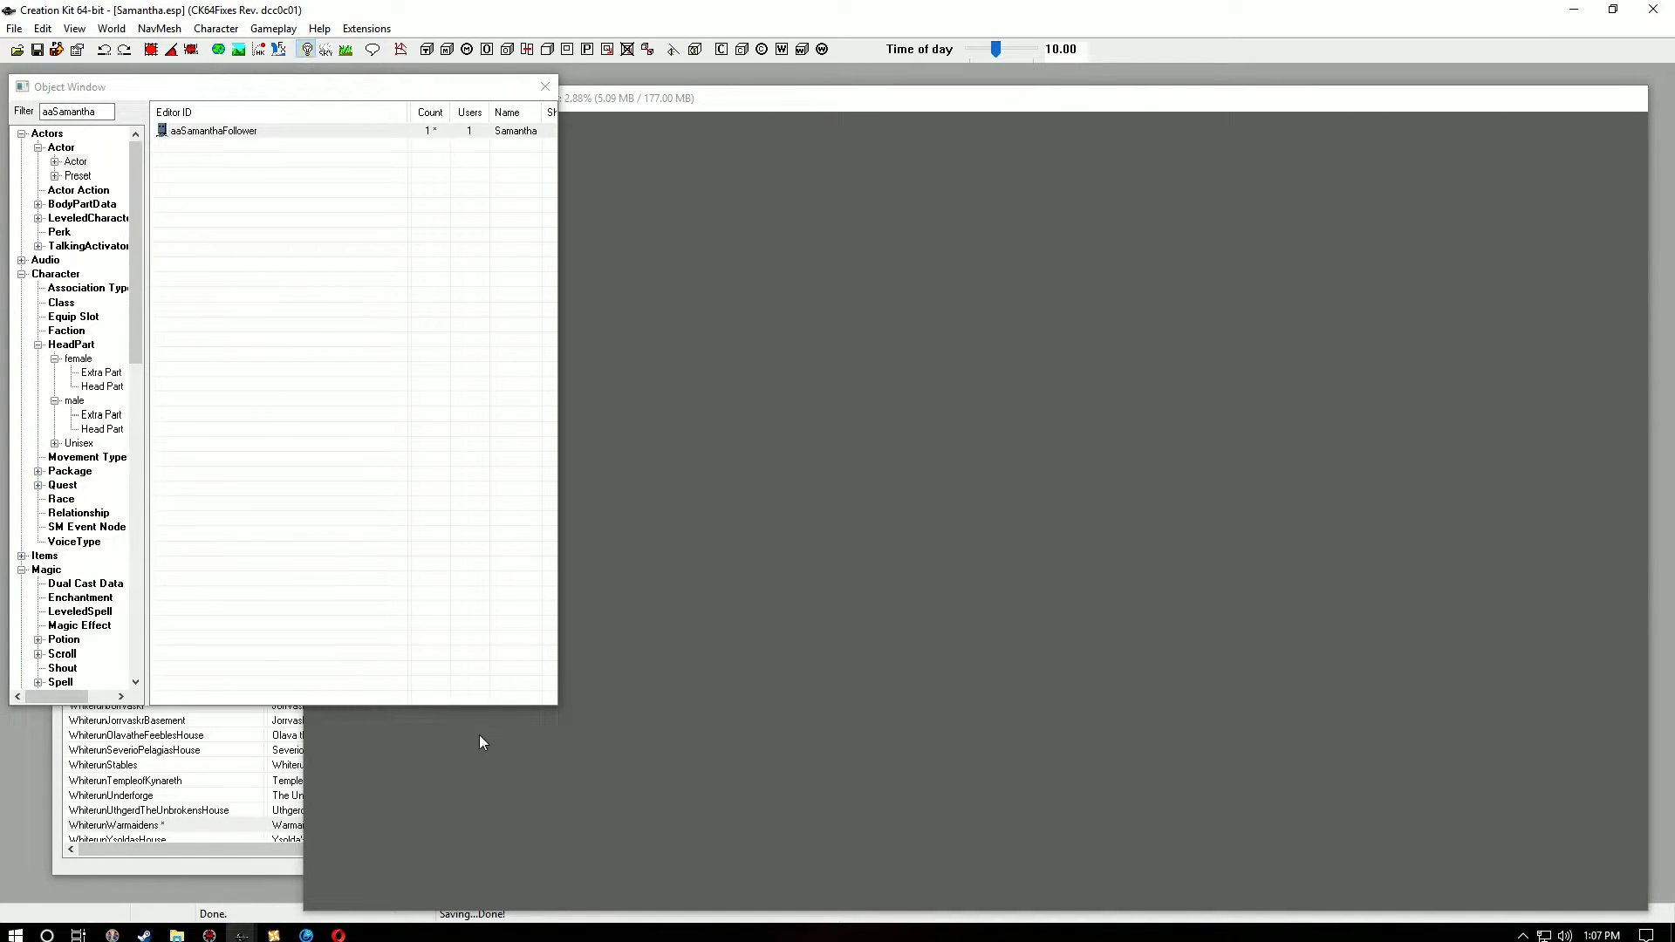
# Step: Switch to File Explorer and open meshes\actors\character\FaceGenData\FaceGeom\Samantha.esp in the Skyrim Special Edition Data folder
pyautogui.moveTo(176, 935)
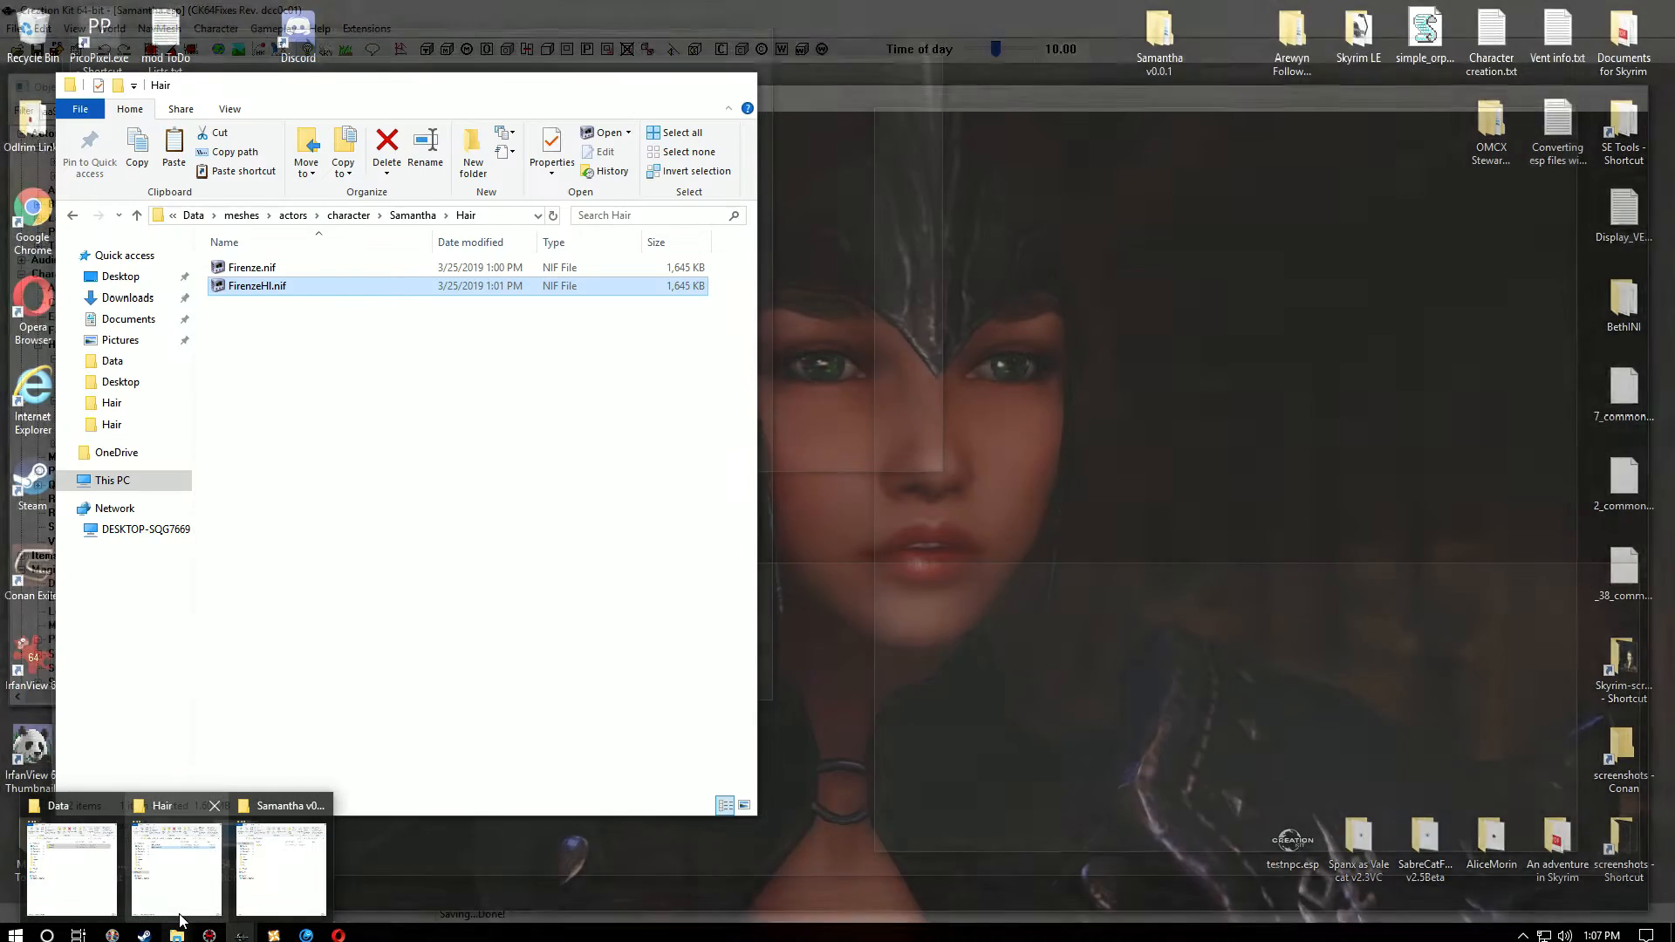
pyautogui.click(223, 845)
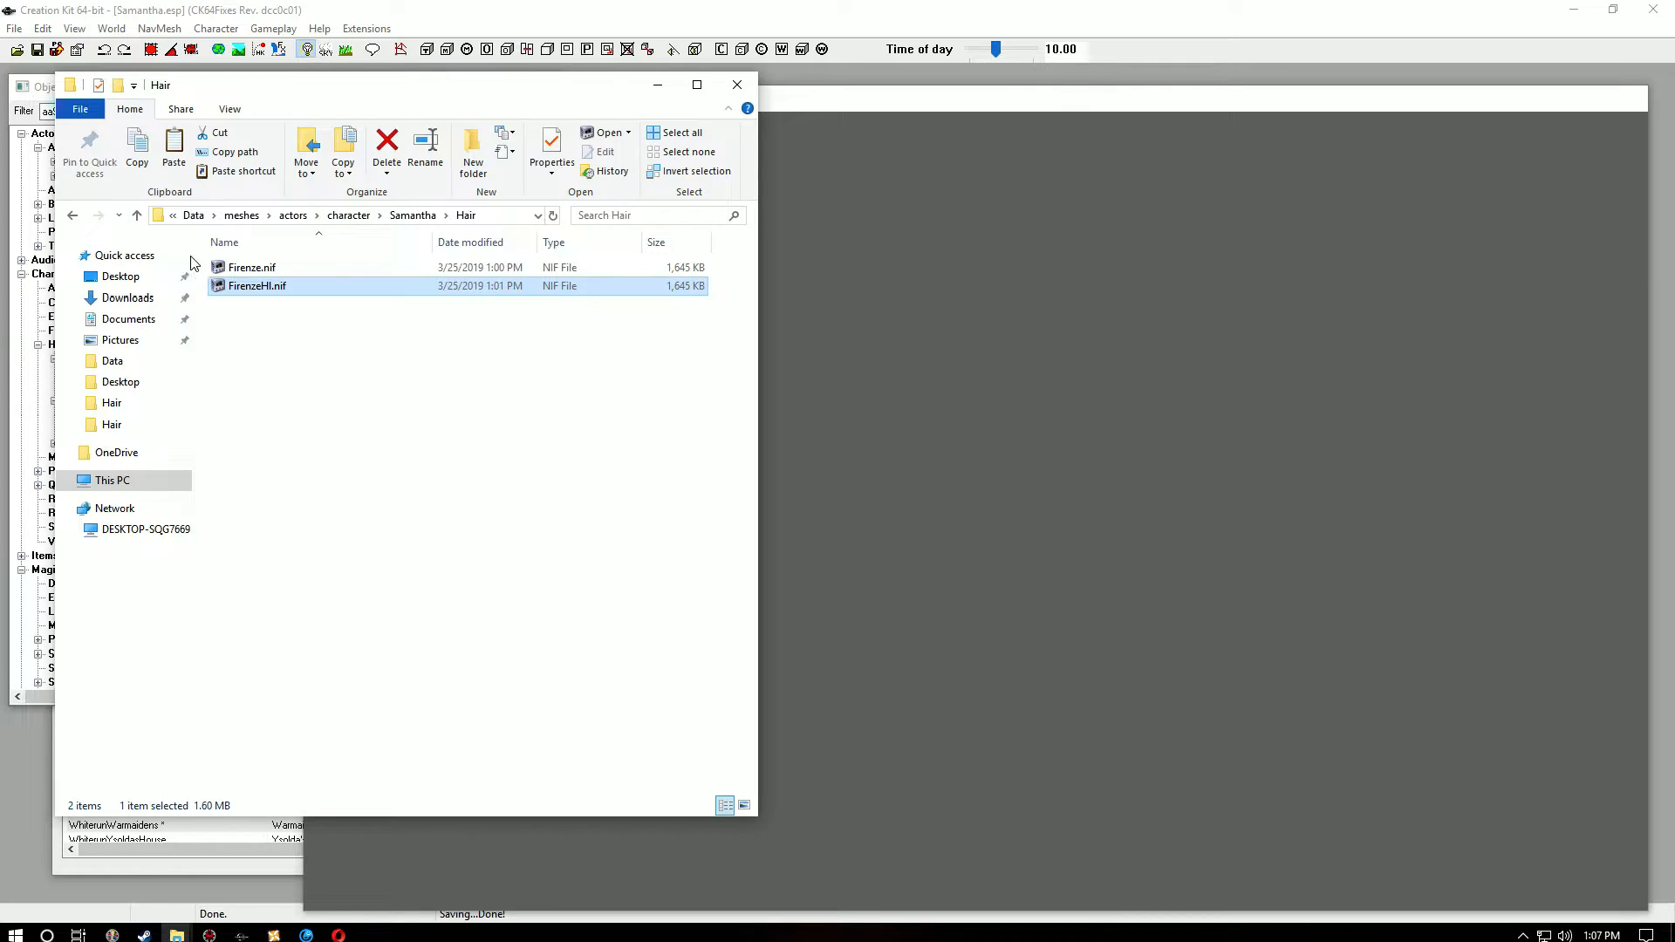
pyautogui.click(137, 215)
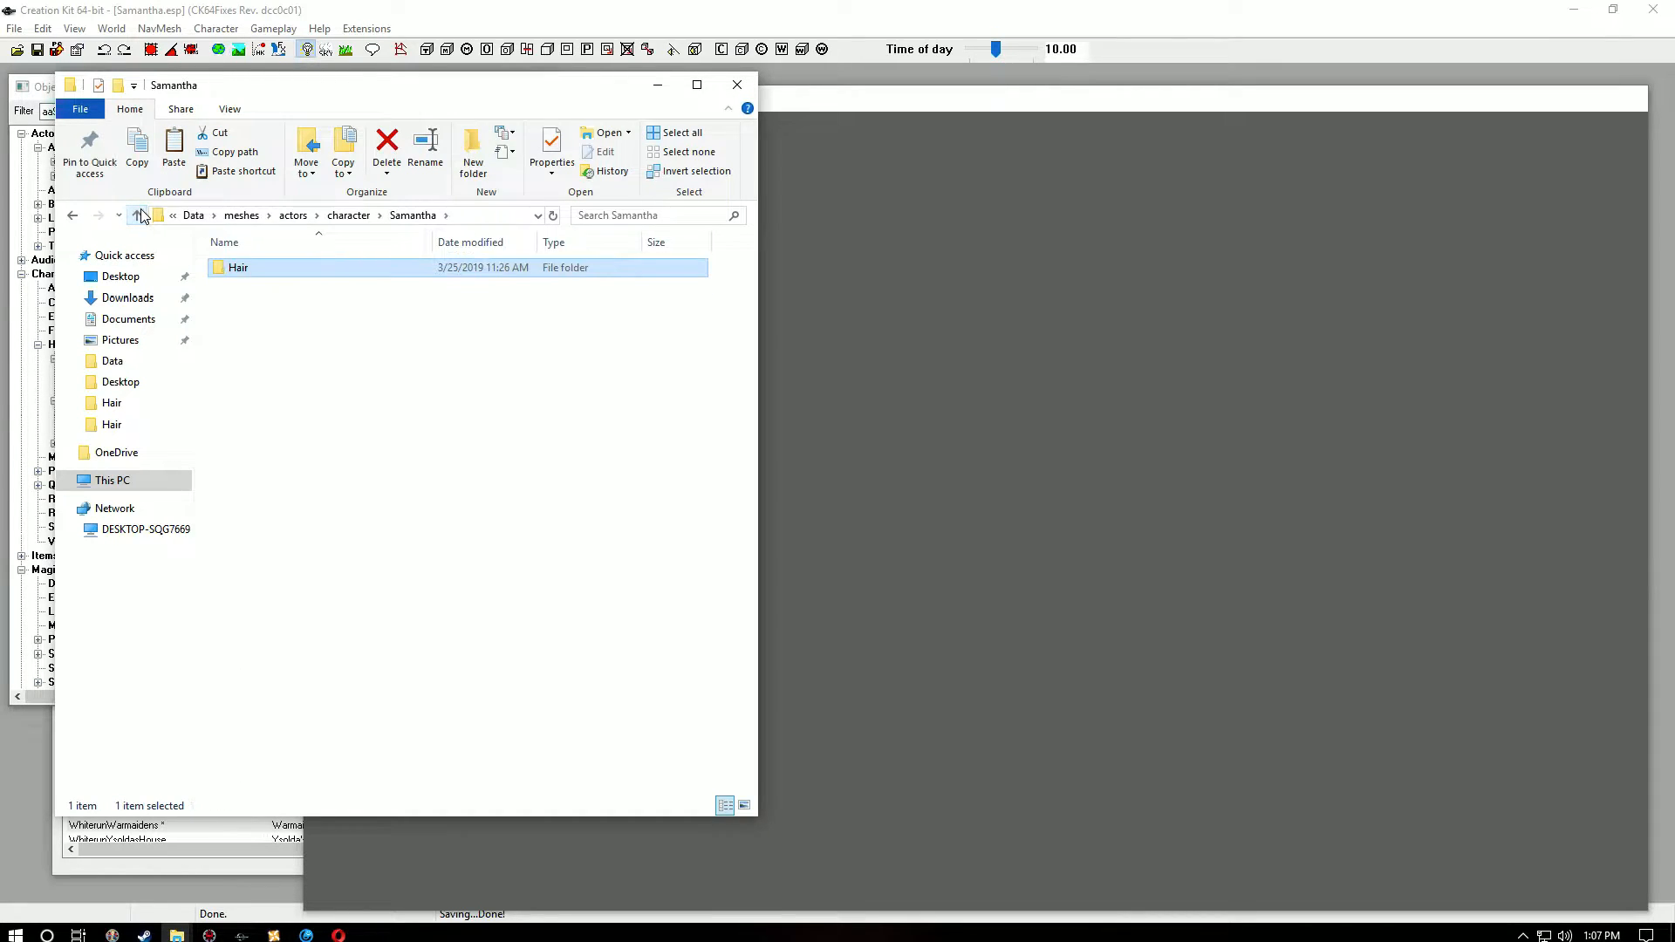
pyautogui.click(138, 215)
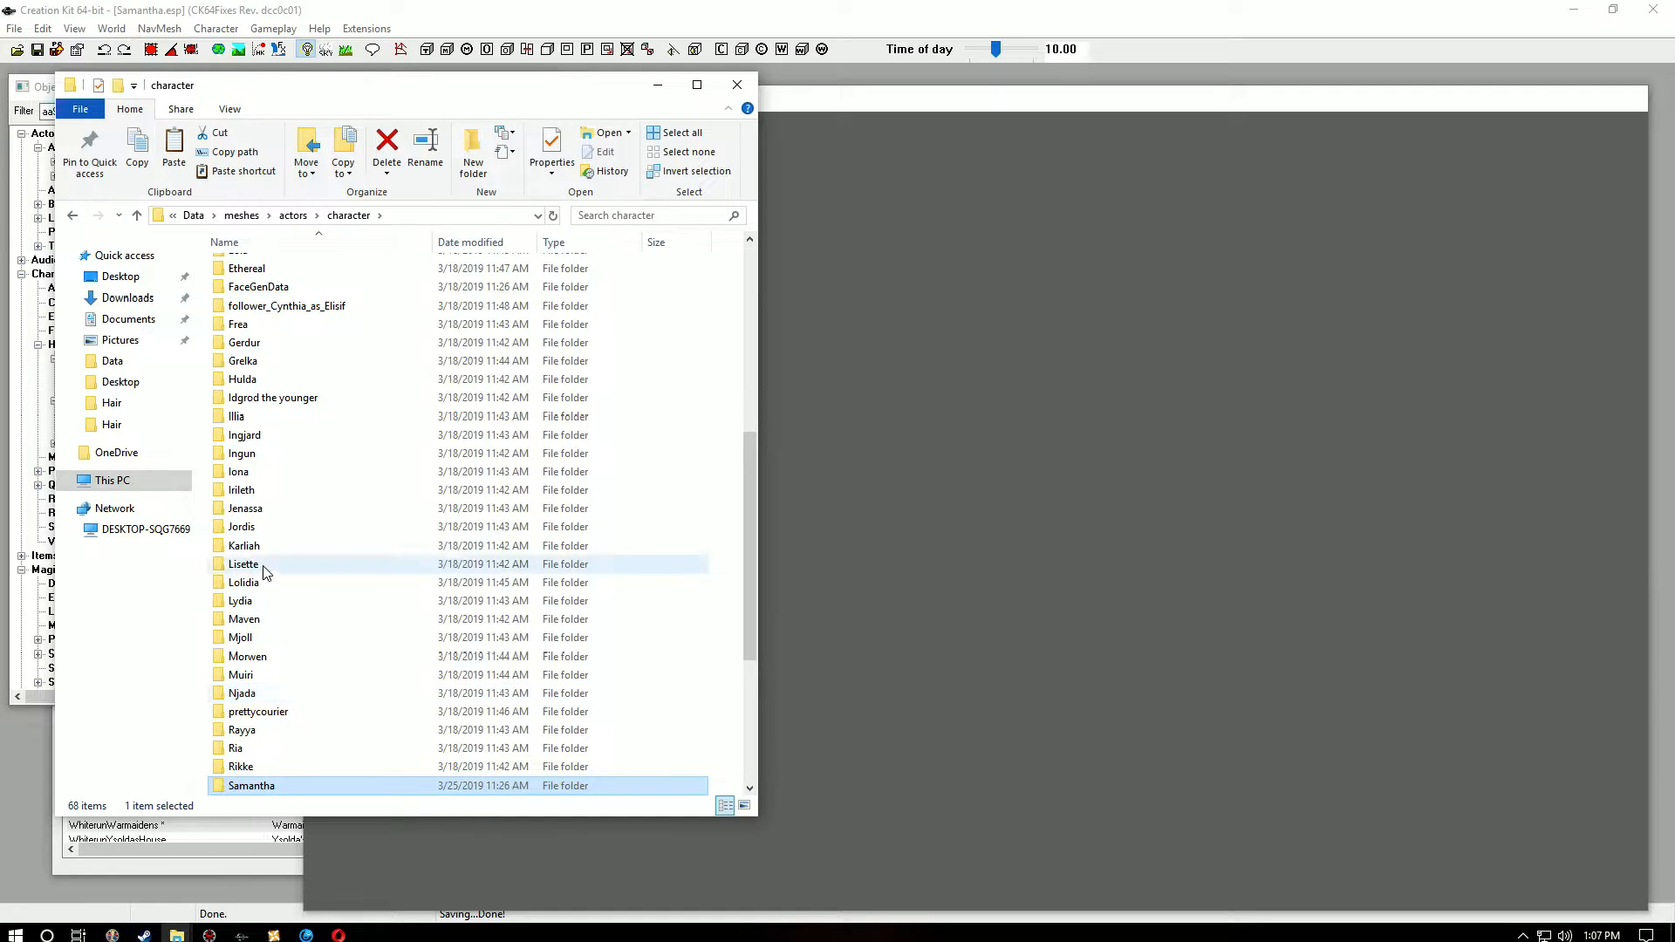
pyautogui.click(138, 215)
pyautogui.click(138, 215)
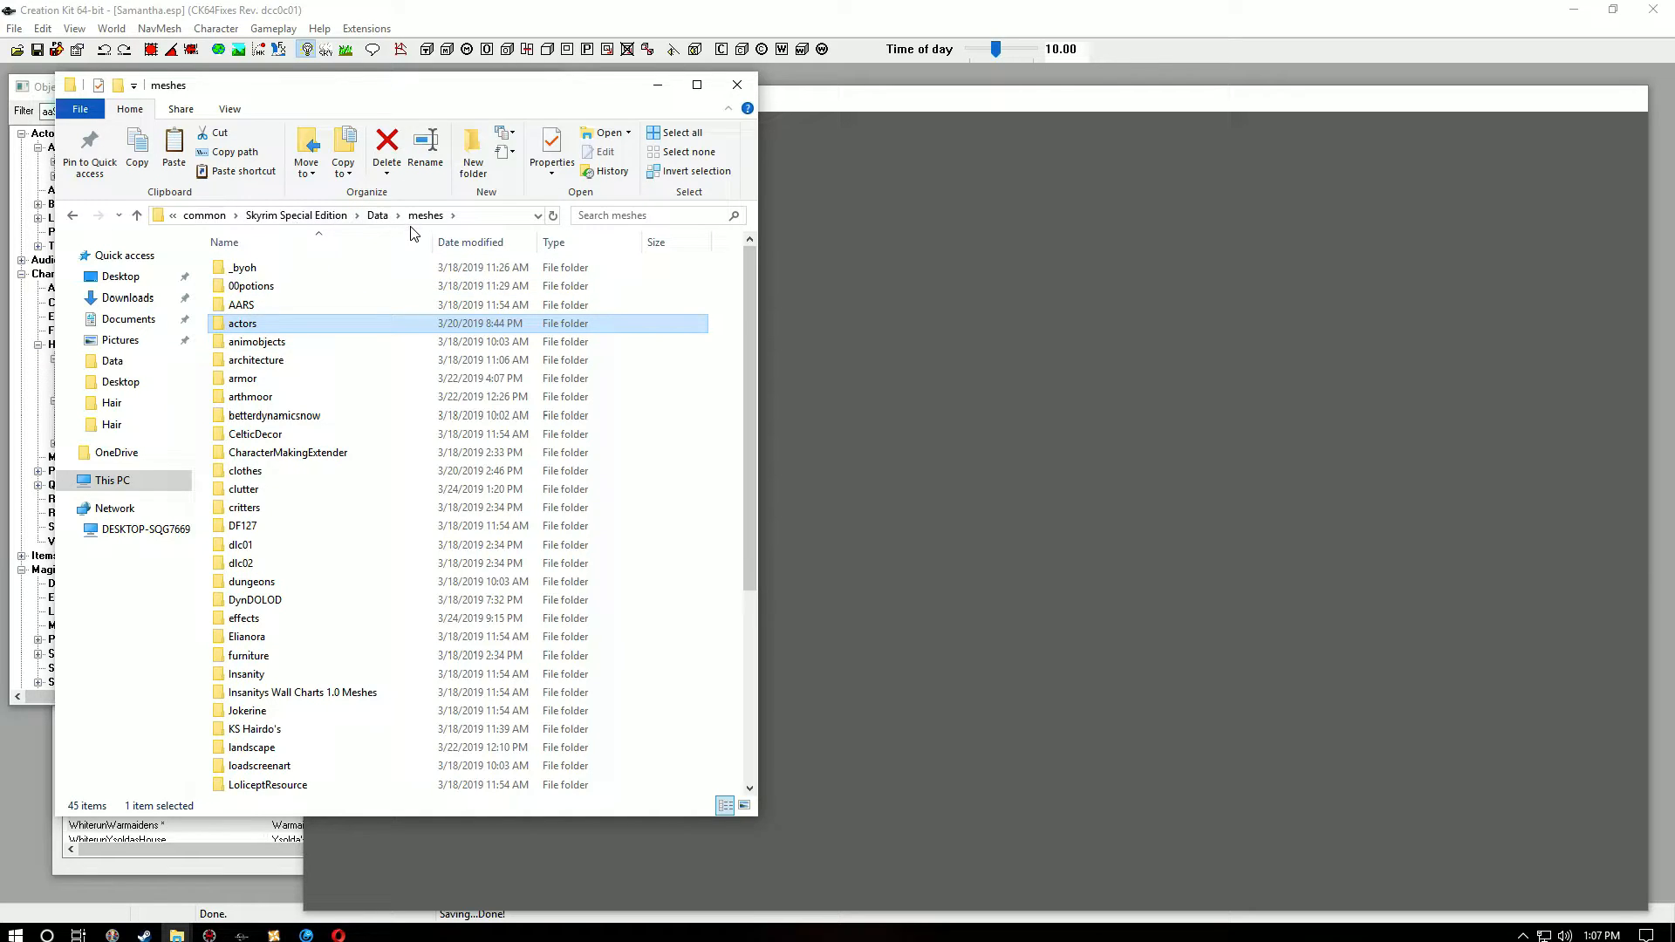
pyautogui.doubleClick(267, 332)
pyautogui.doubleClick(261, 361)
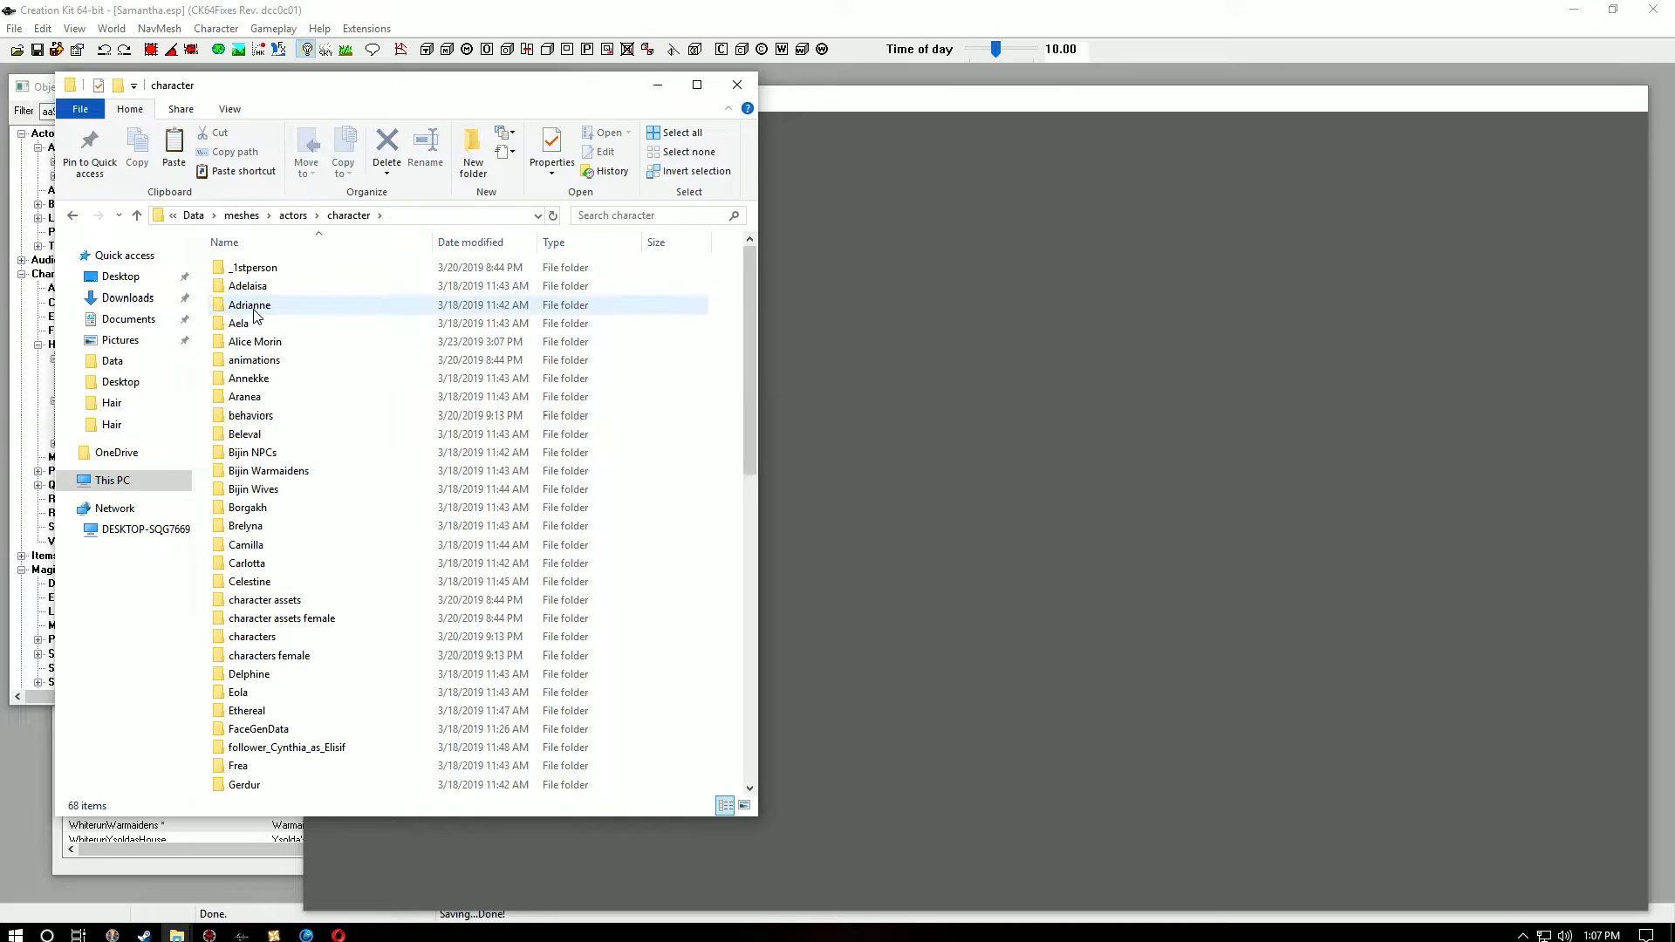
pyautogui.doubleClick(245, 738)
pyautogui.doubleClick(248, 274)
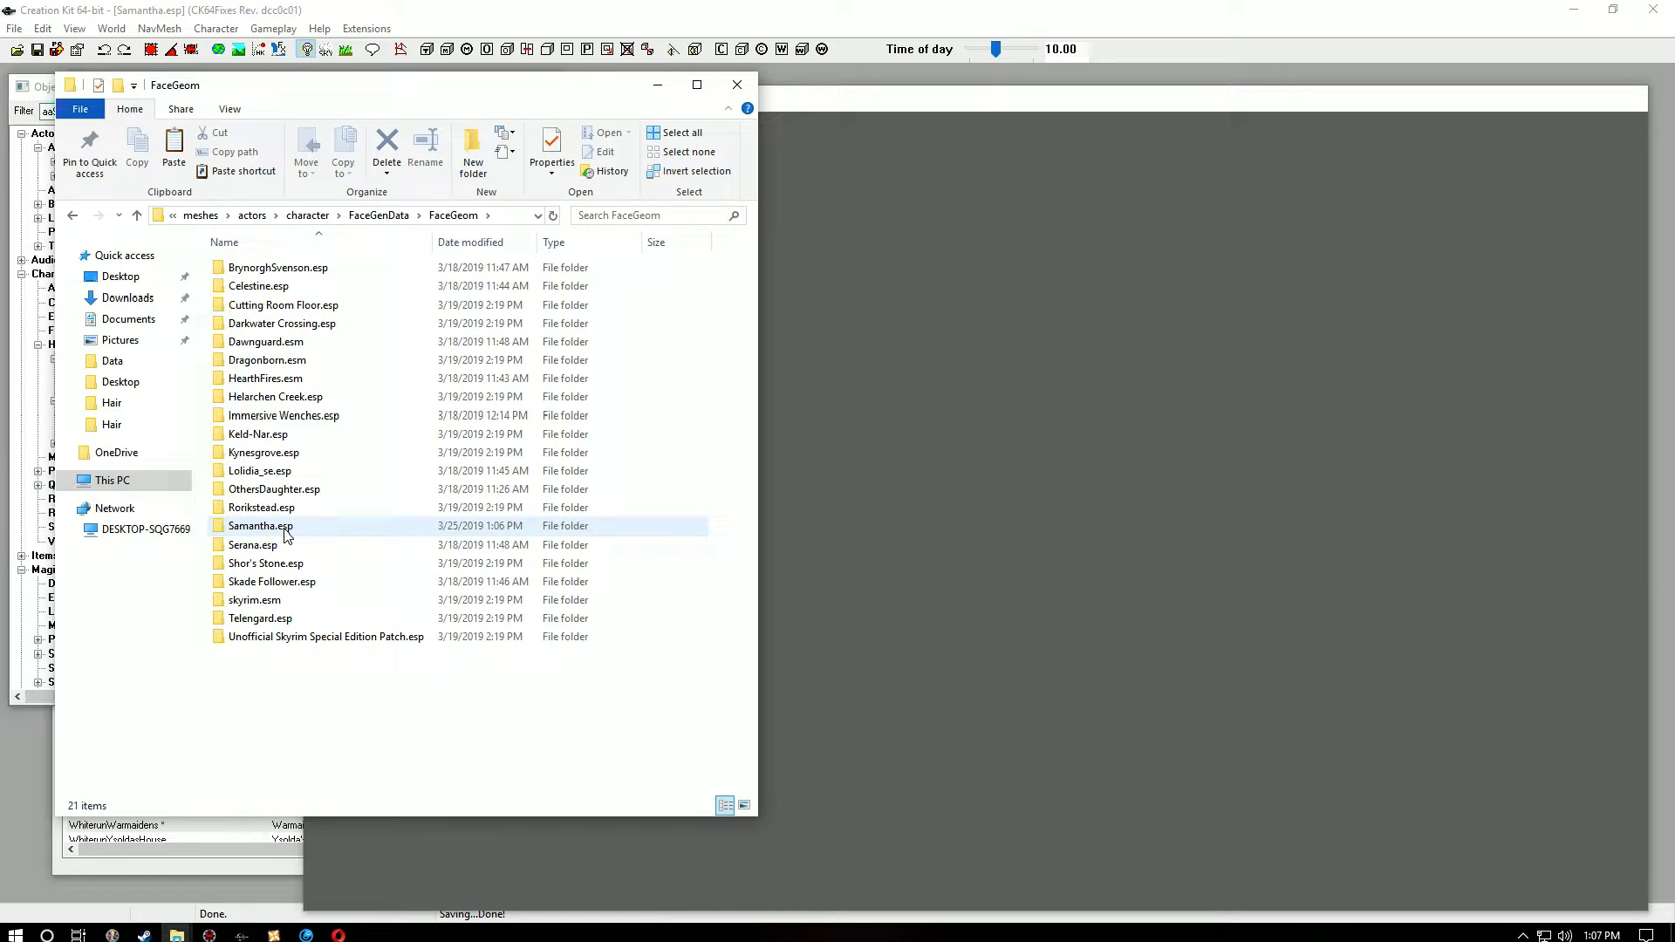
pyautogui.moveTo(275, 536)
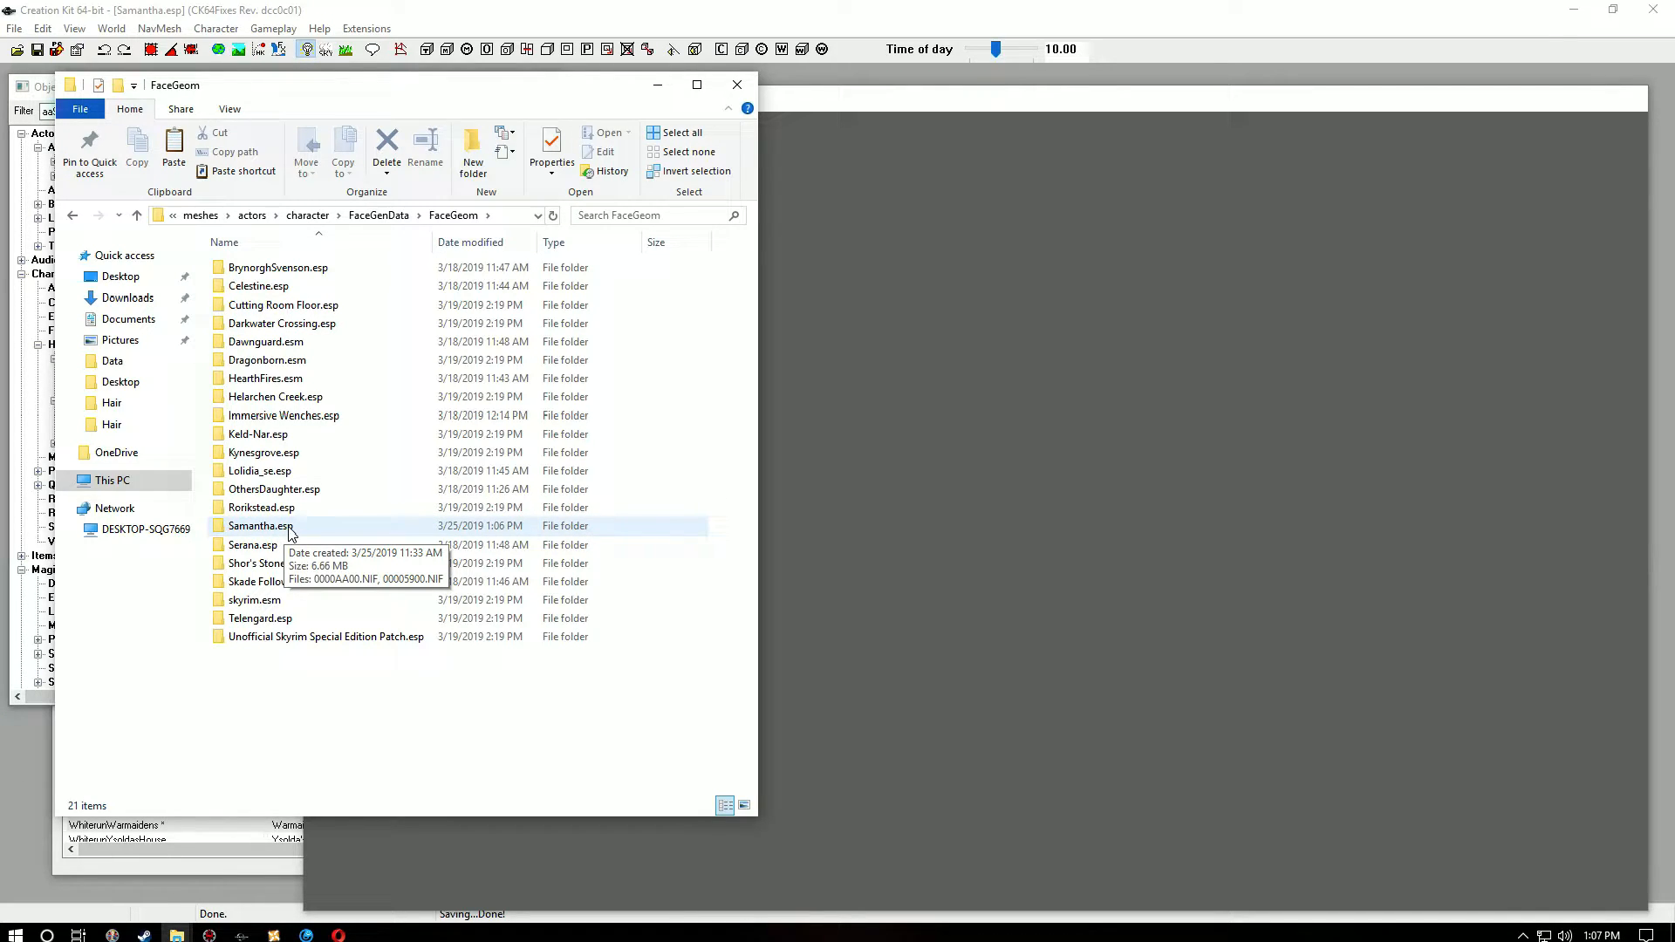
pyautogui.doubleClick(262, 527)
pyautogui.click(262, 286)
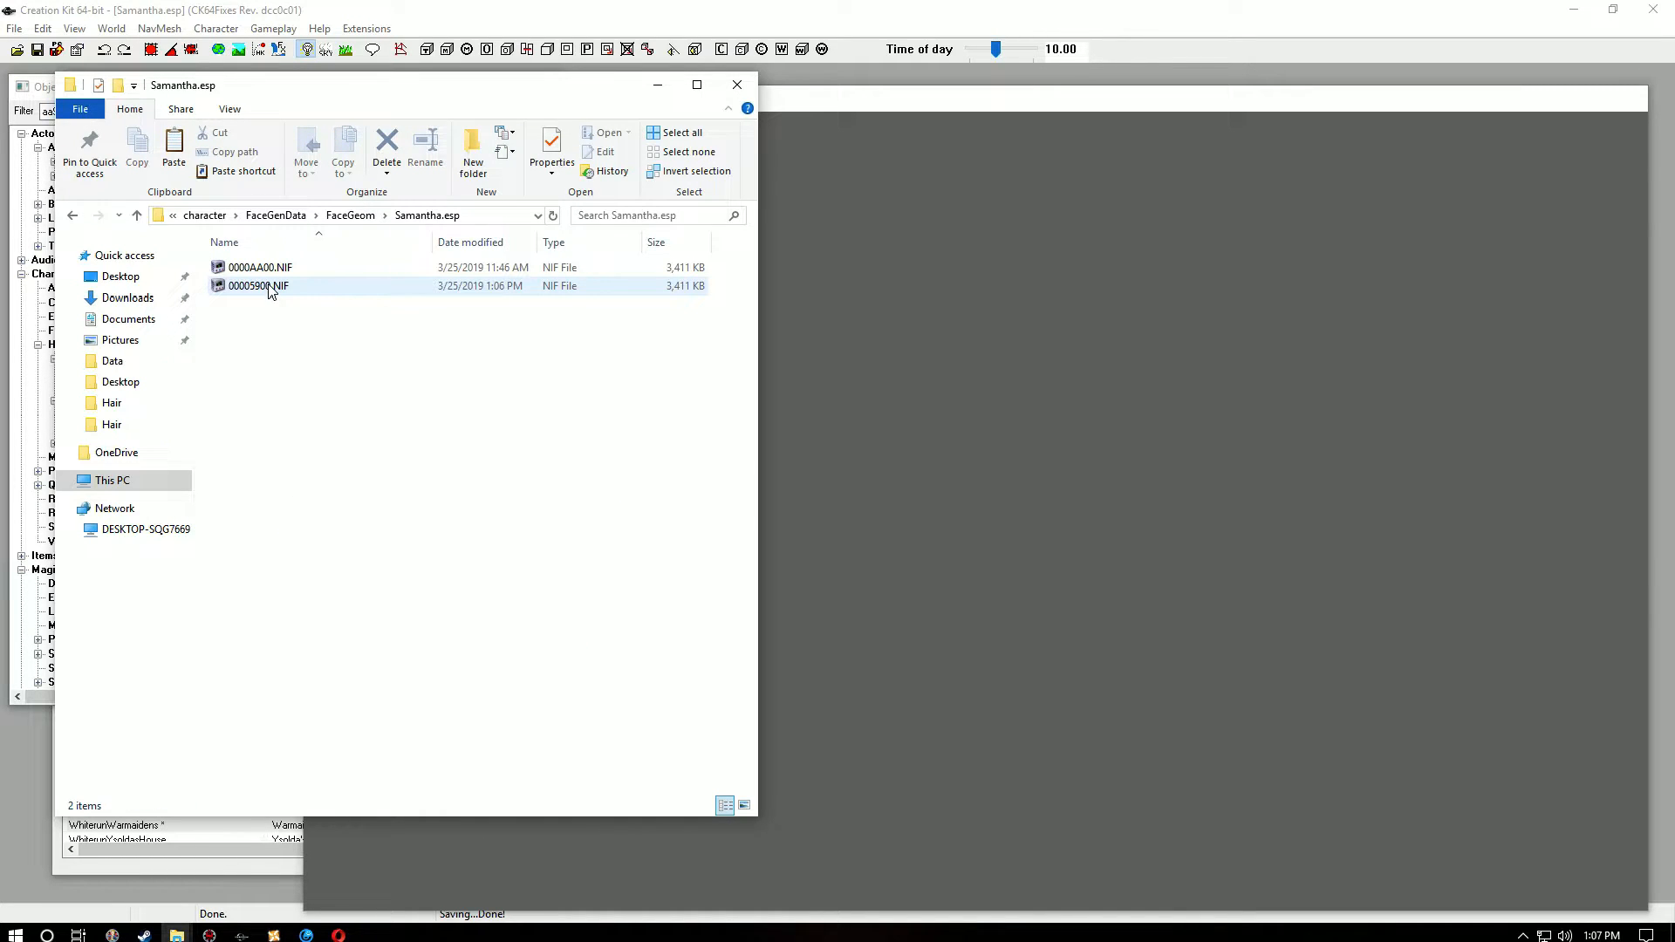
# Step: Inspect the exported head mesh 00005900.NIF in NifSkope, then close it
pyautogui.moveTo(258, 290)
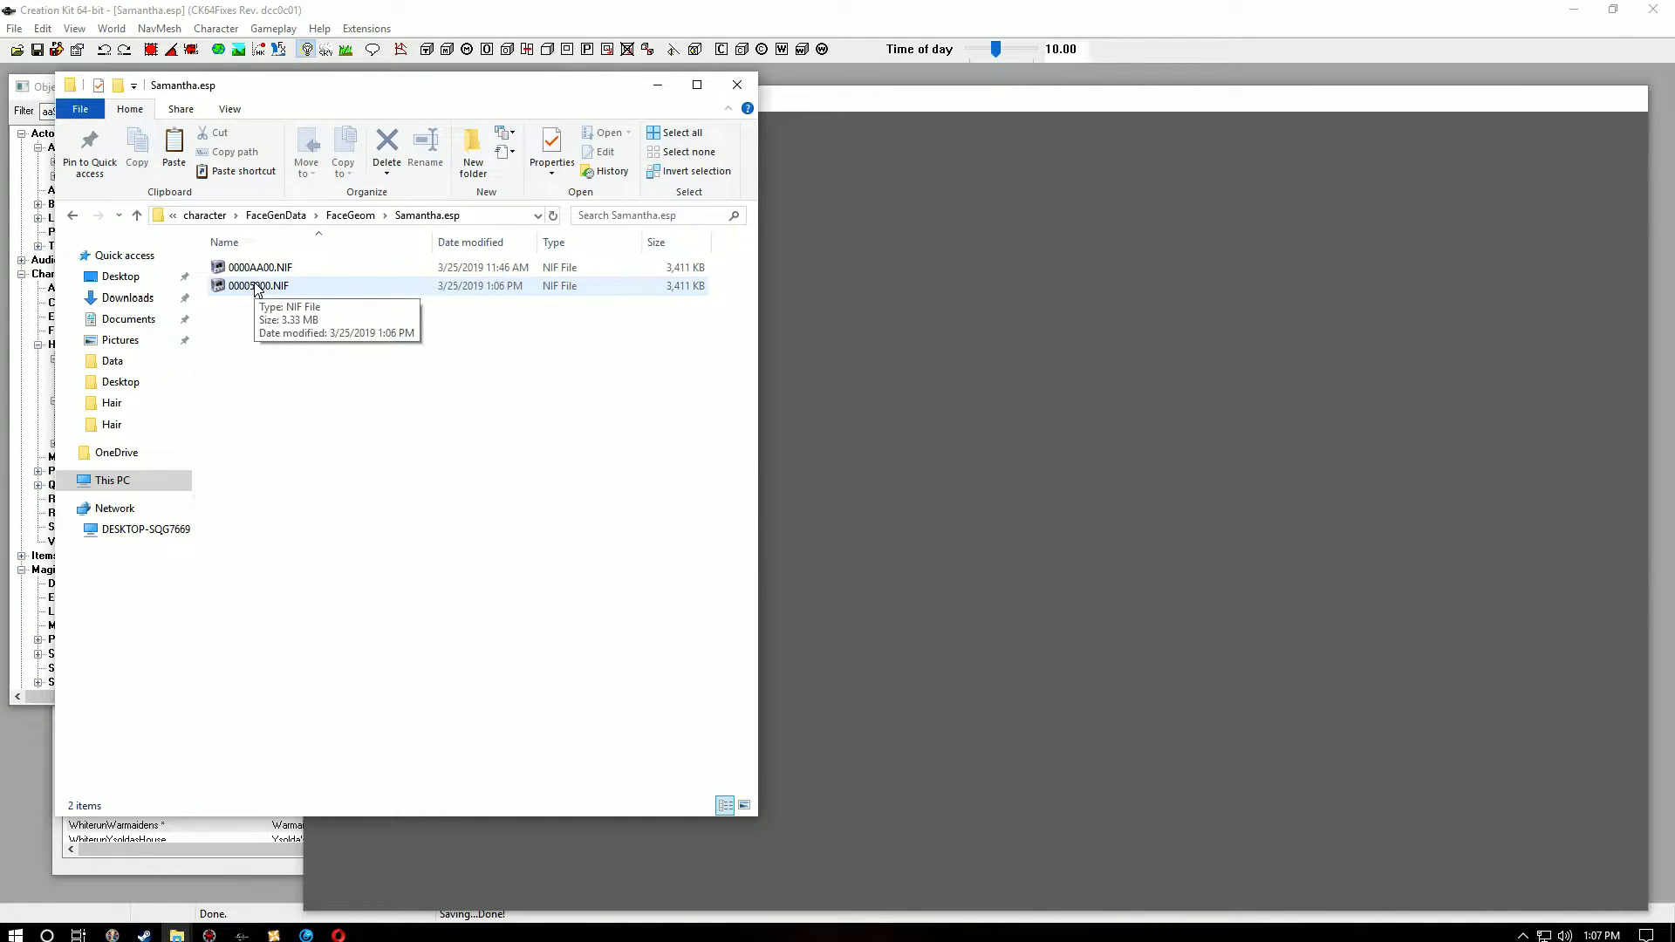
pyautogui.doubleClick(254, 282)
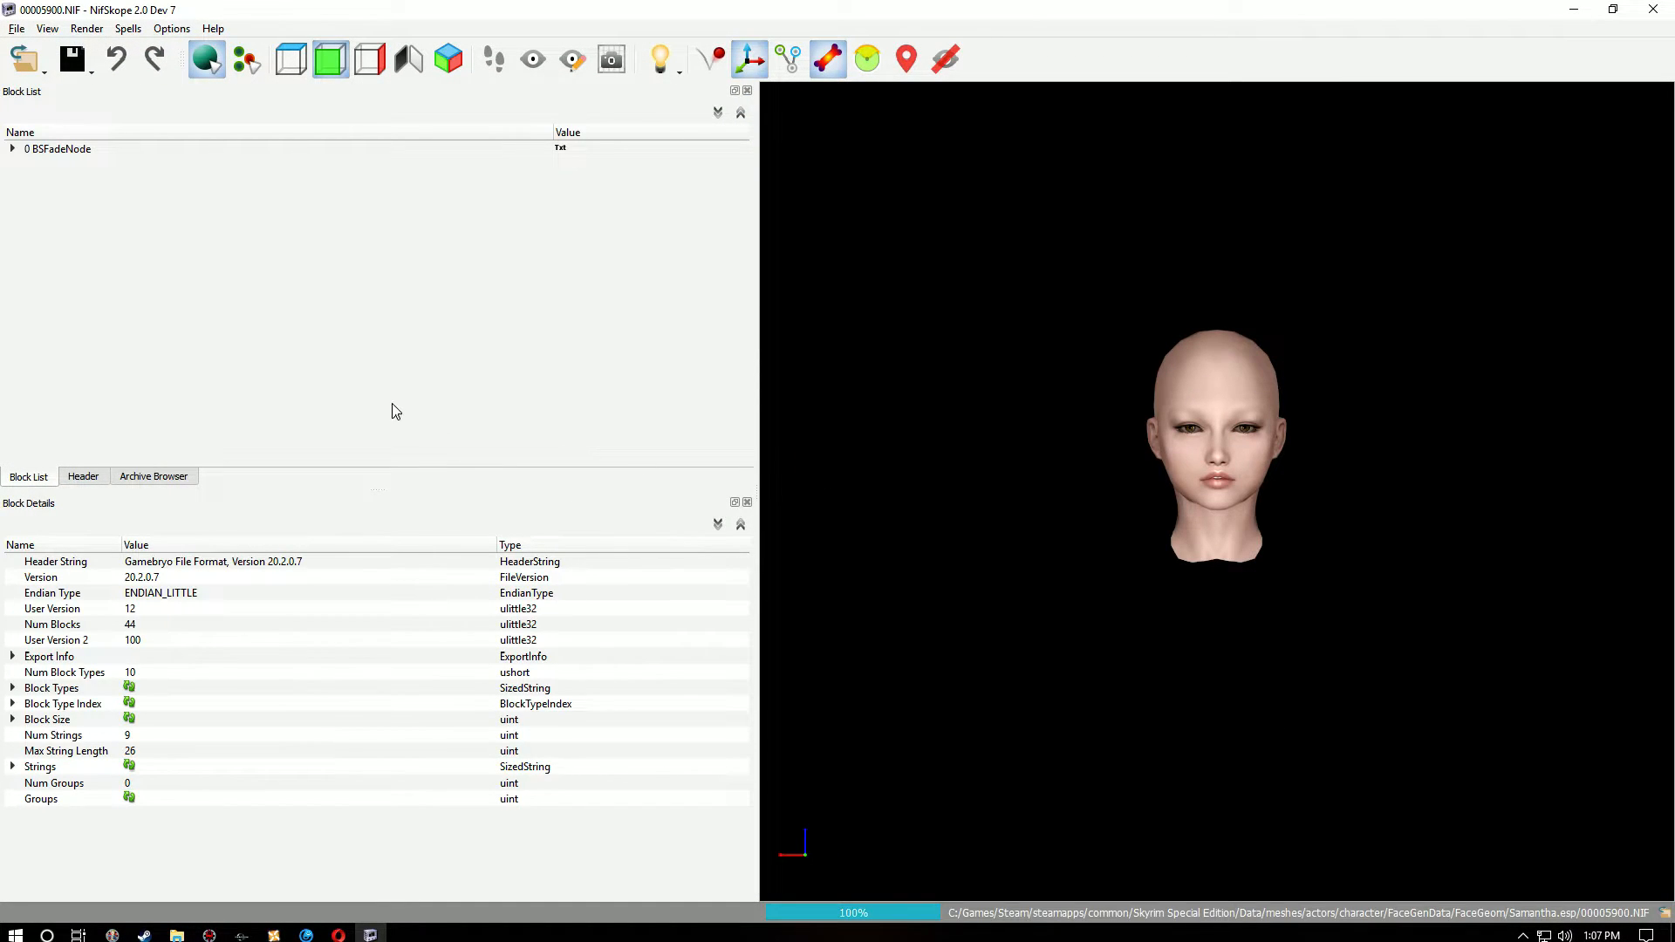
pyautogui.click(1653, 8)
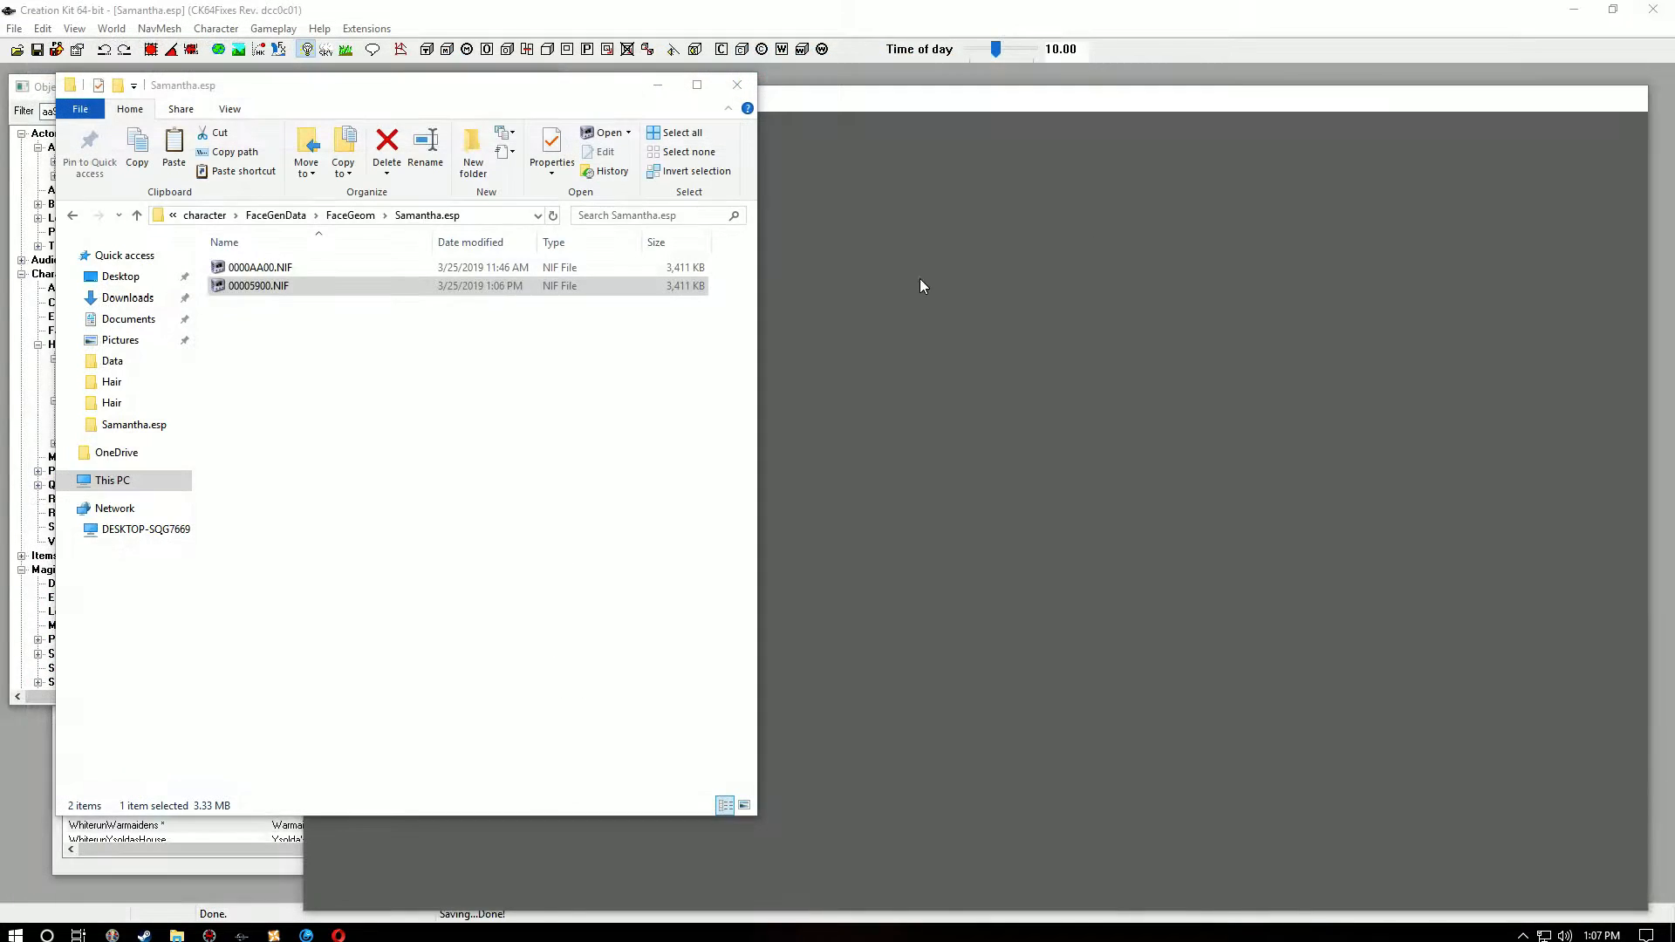
# Step: Delete both NIF files, 0000AA00.NIF and 00005900.NIF, from the Samantha.esp FaceGeom folder
pyautogui.moveTo(241, 323); pyautogui.dragTo(313, 248)
pyautogui.rightClick(295, 282)
pyautogui.click(356, 569)
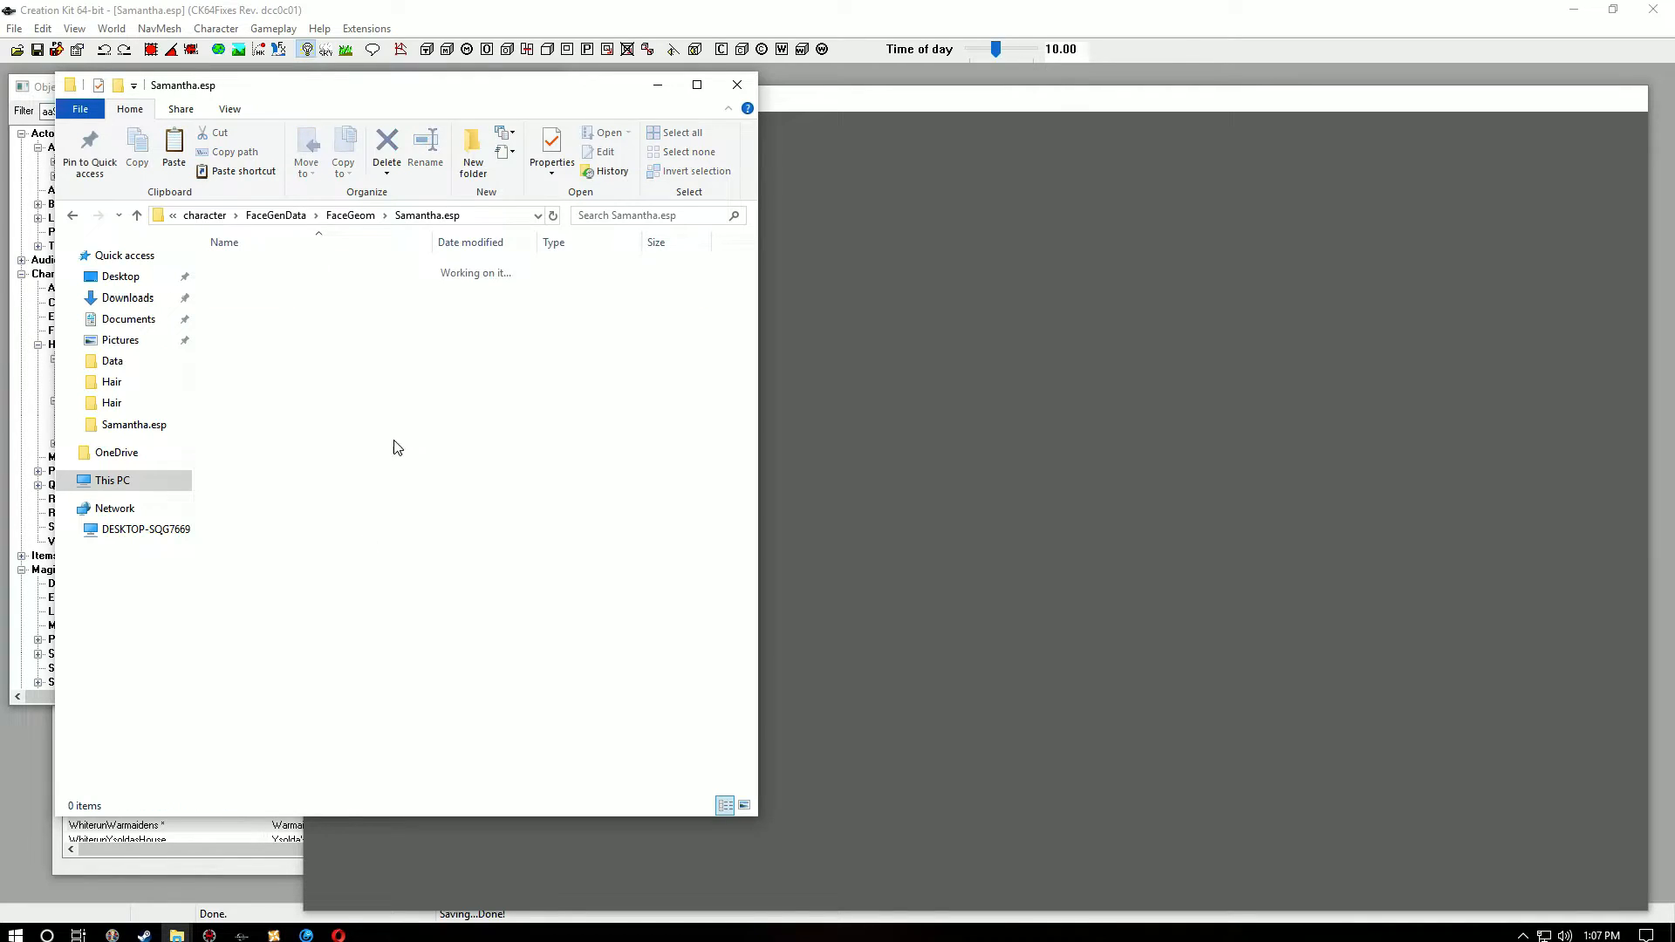
# Step: Return to the Creation Kit and export fresh face gen data for the aaSamanthaFollower actor
pyautogui.click(658, 83)
pyautogui.click(76, 162)
pyautogui.click(239, 131)
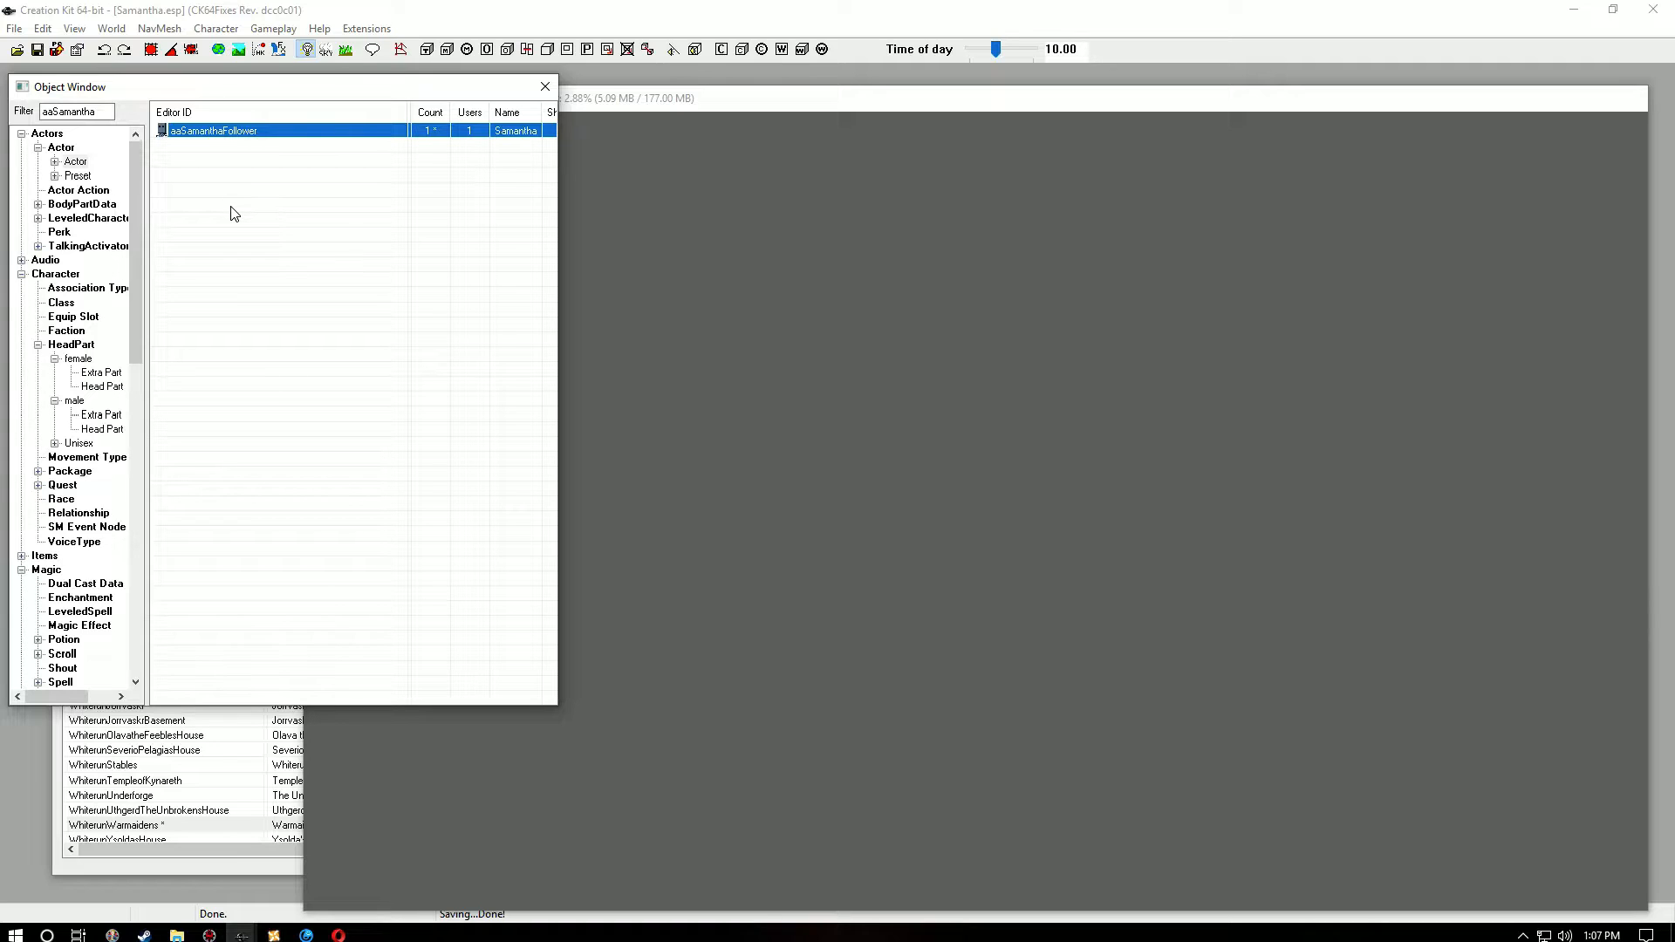
pyautogui.hotkey('ctrl', 'F4')
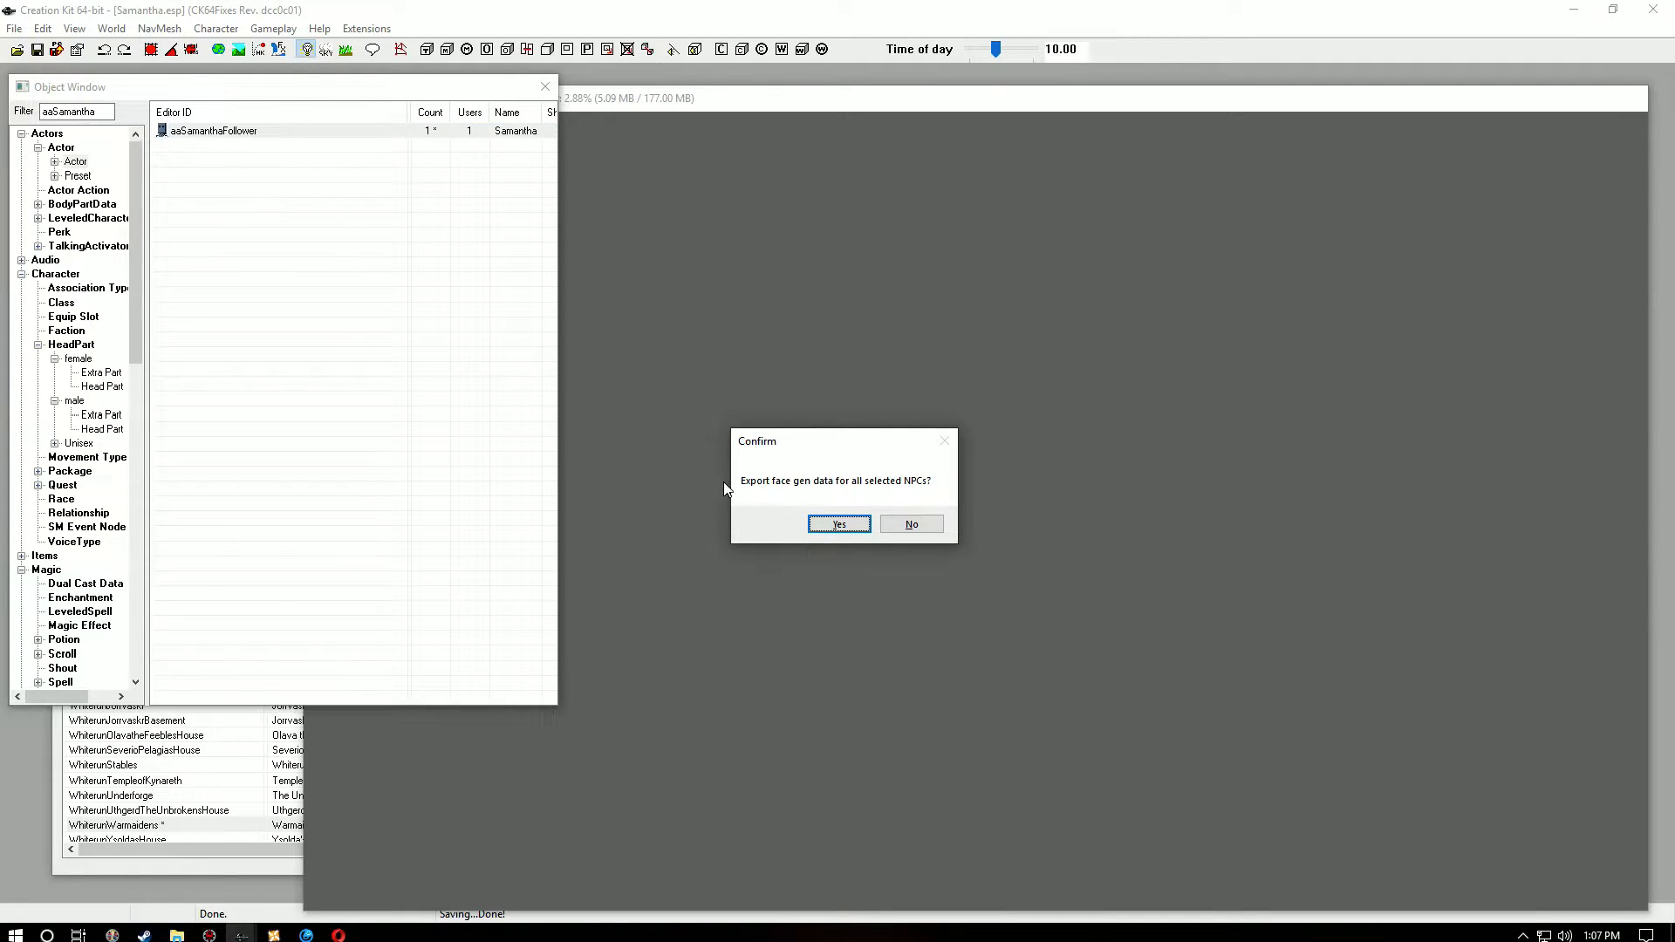
pyautogui.click(836, 526)
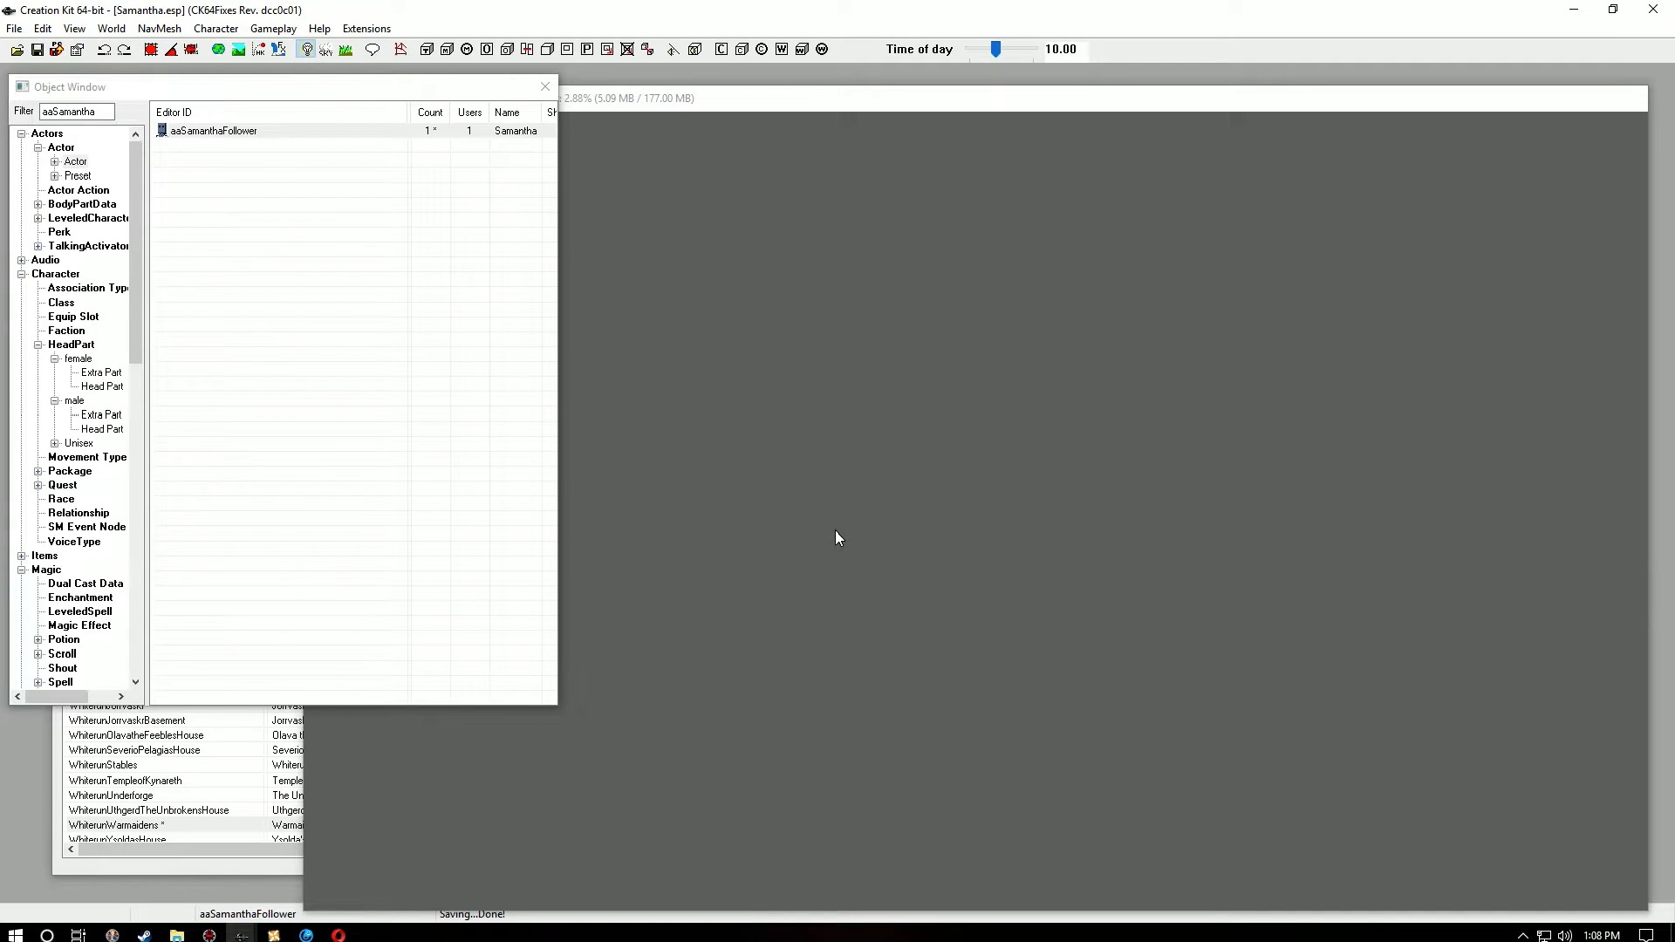
pyautogui.click(835, 528)
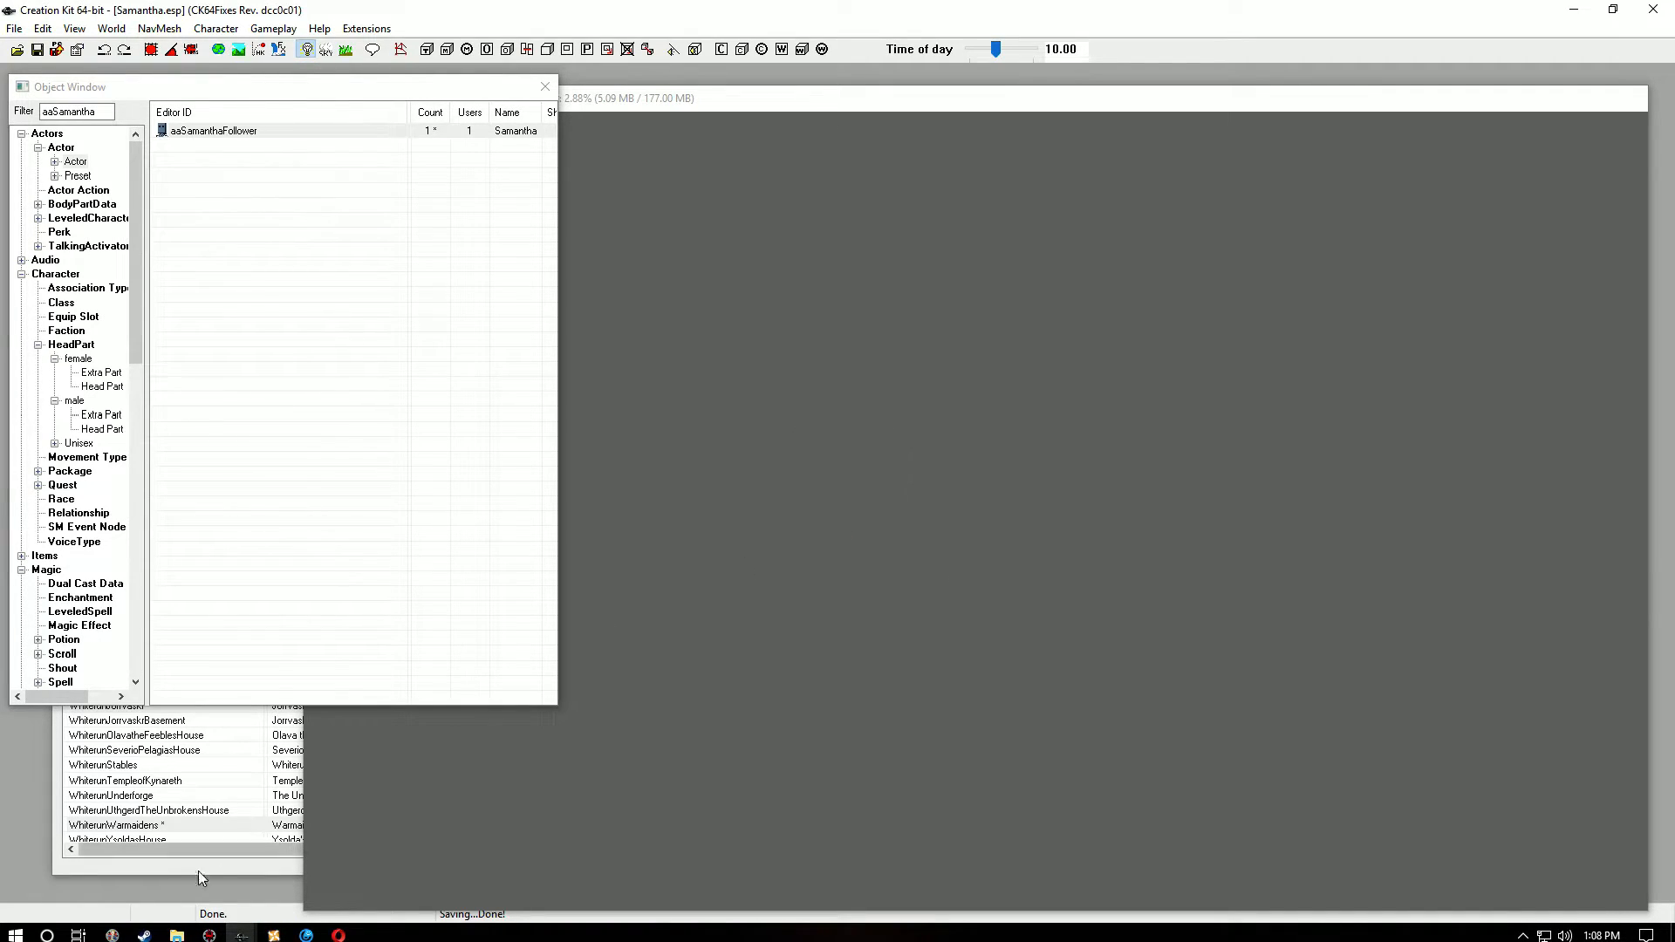
# Step: Bring up the Samantha v0.0.1 Data folder in File Explorer together with the Samantha.esp FaceGeom folder
pyautogui.moveTo(176, 935)
pyautogui.moveTo(193, 879)
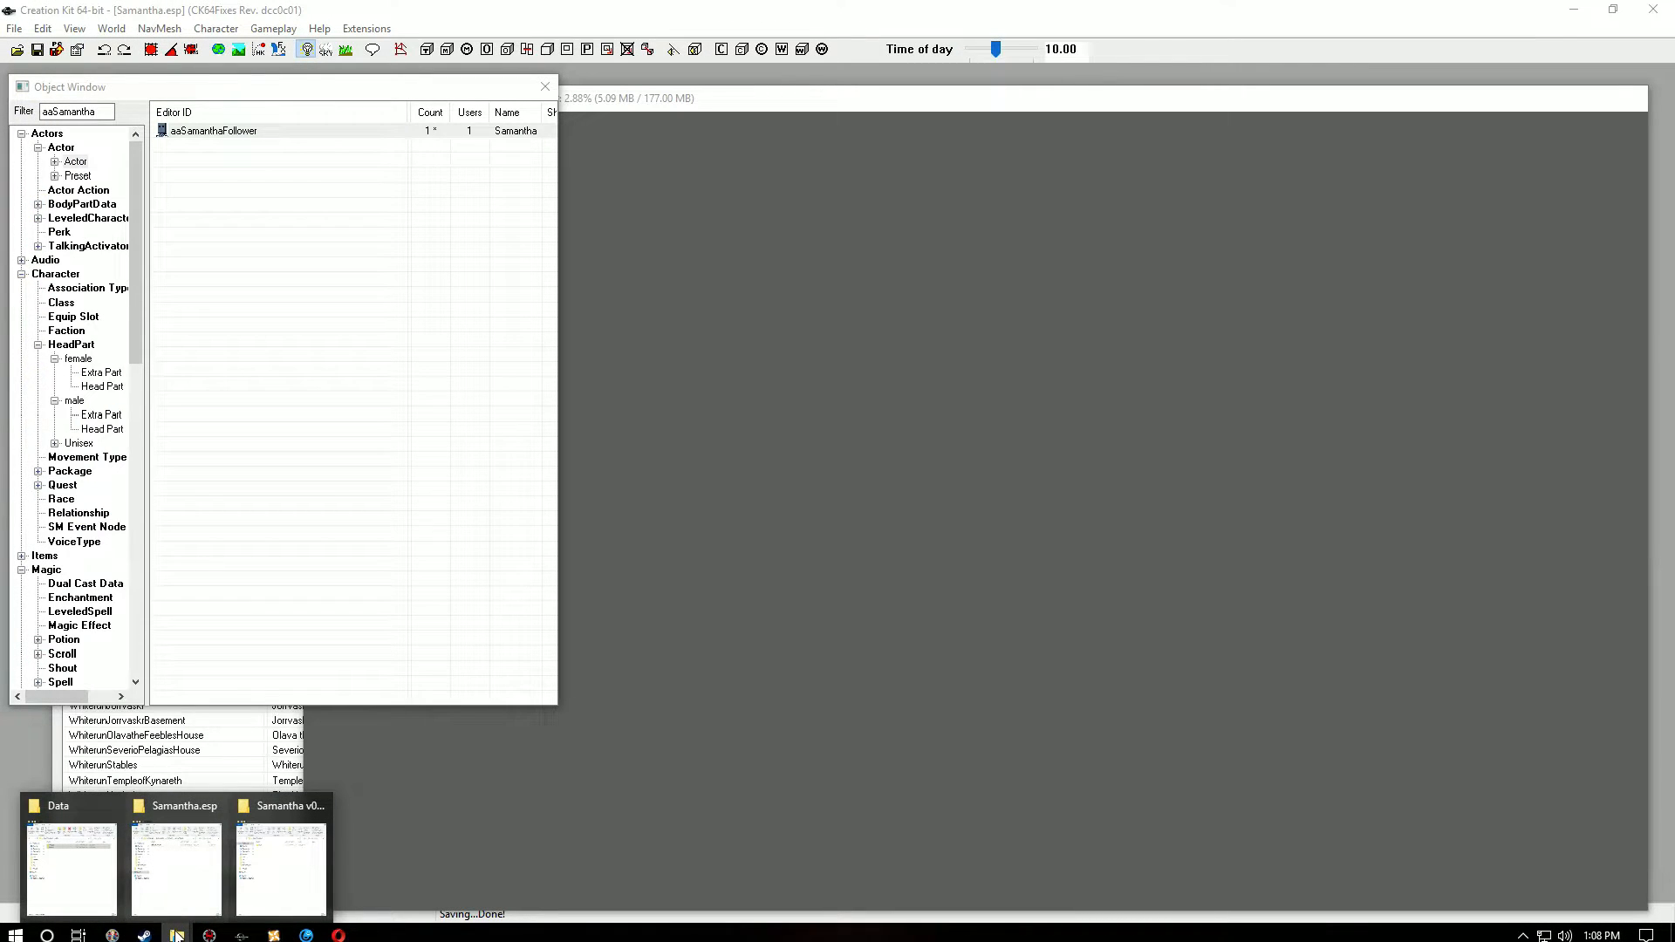
pyautogui.click(101, 882)
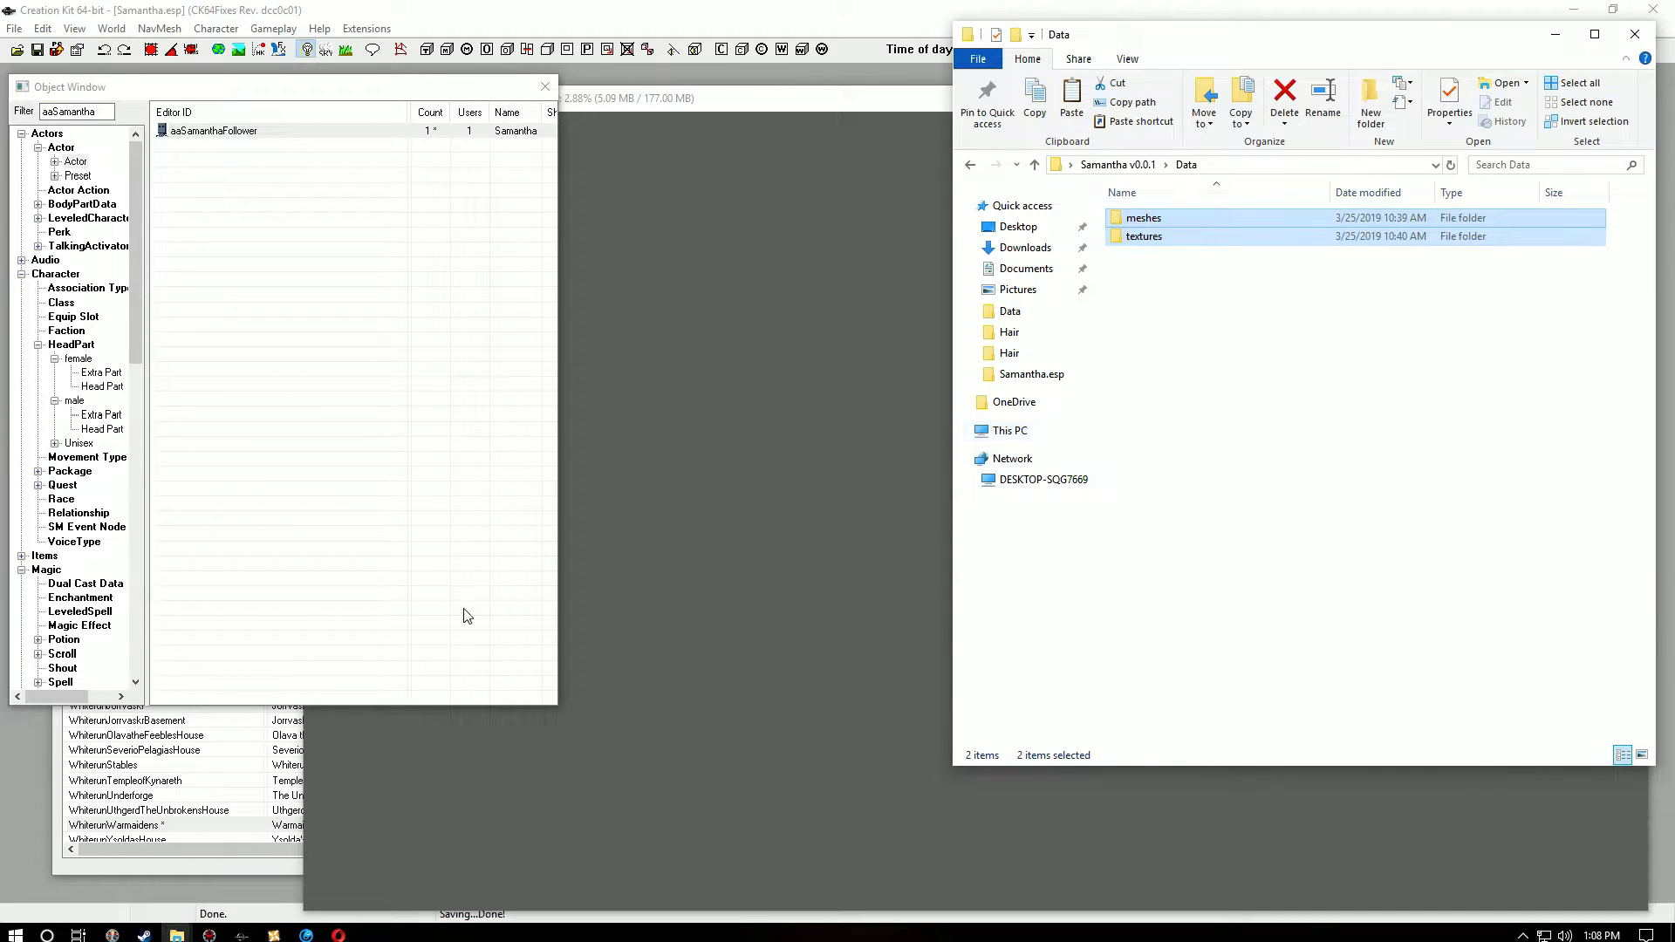
pyautogui.click(177, 914)
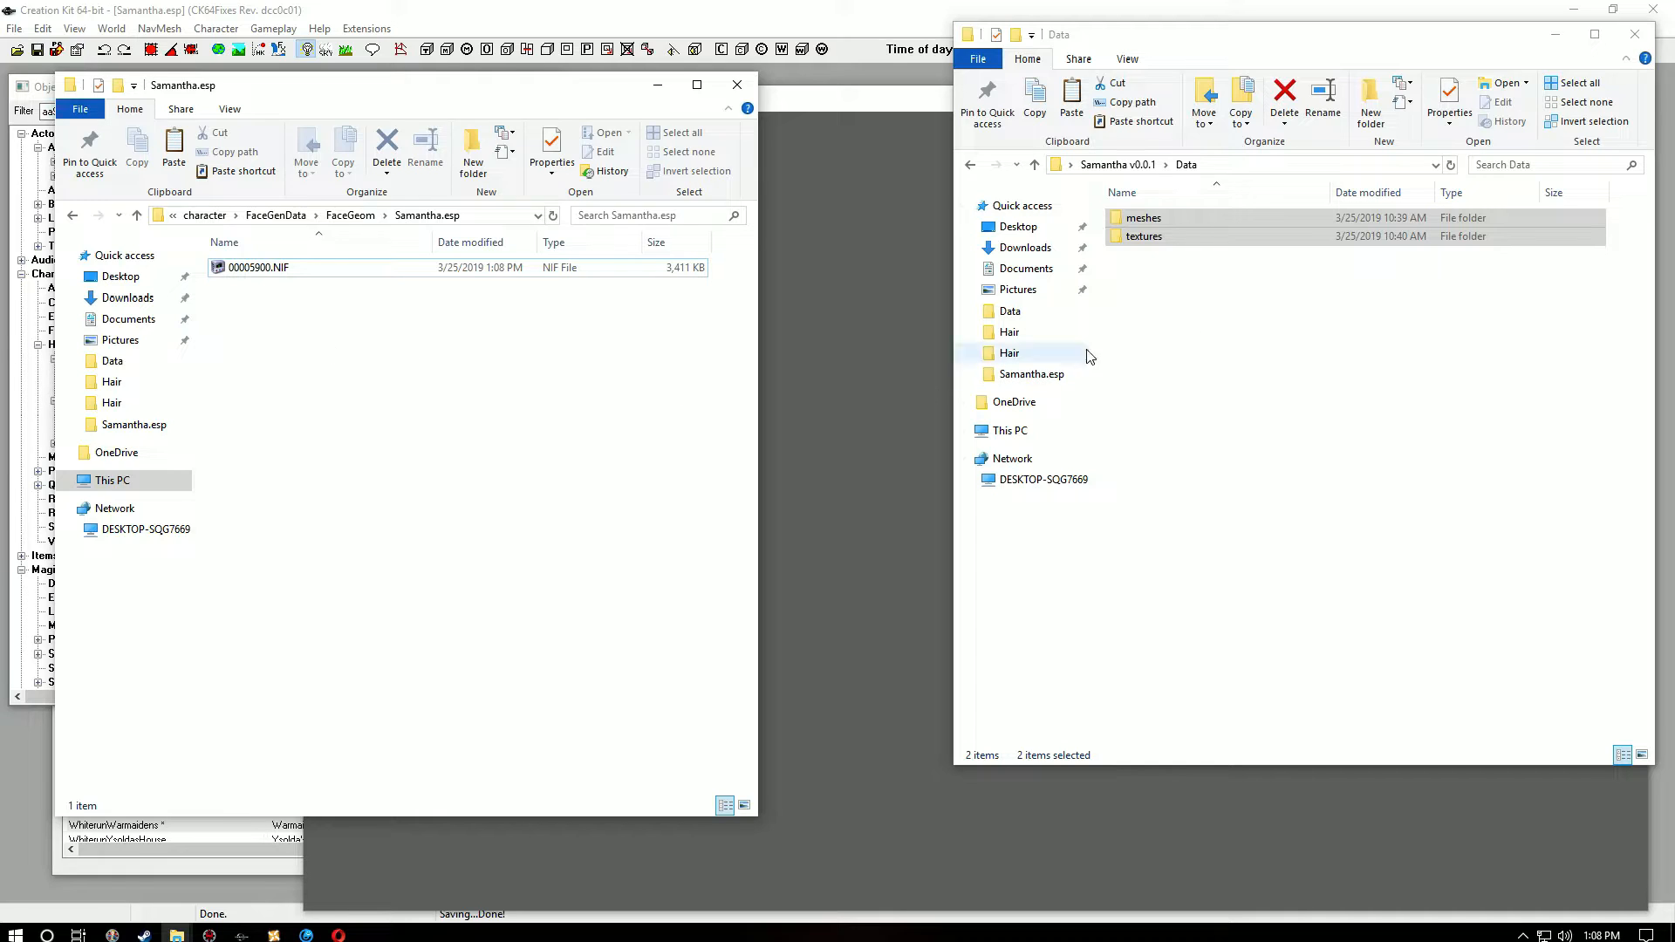
# Step: Open the newly exported 00005900.NIF in NifSkope and examine the aaSamanthaHair shape's shader texture set
pyautogui.click(1559, 35)
pyautogui.click(1559, 34)
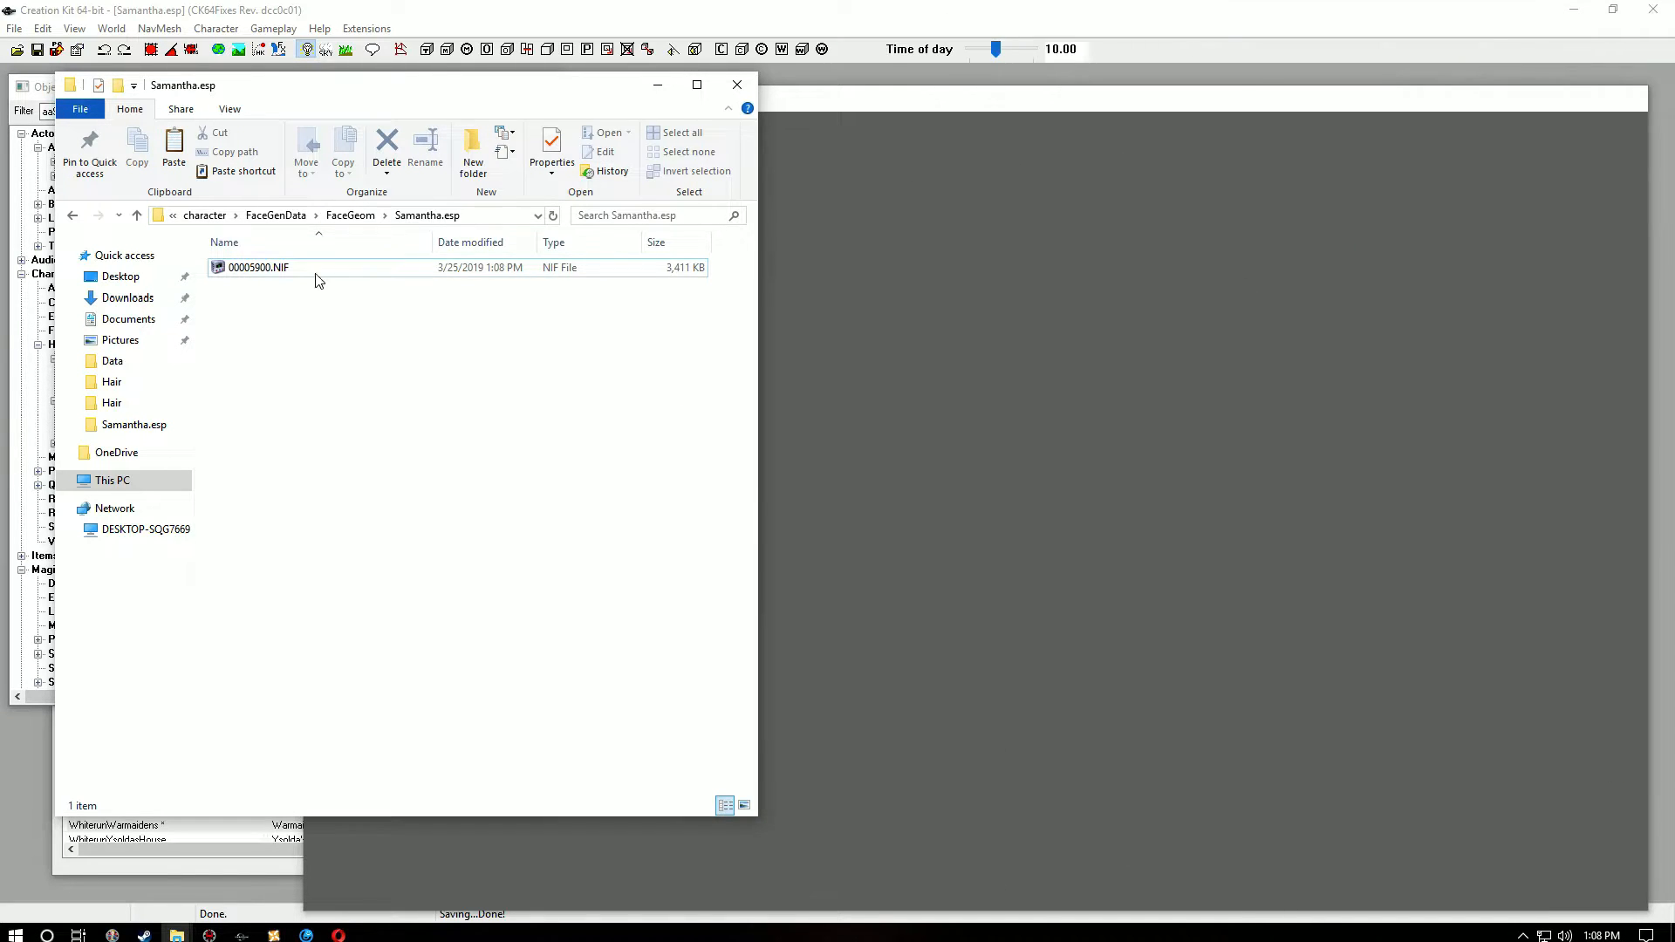
pyautogui.click(259, 270)
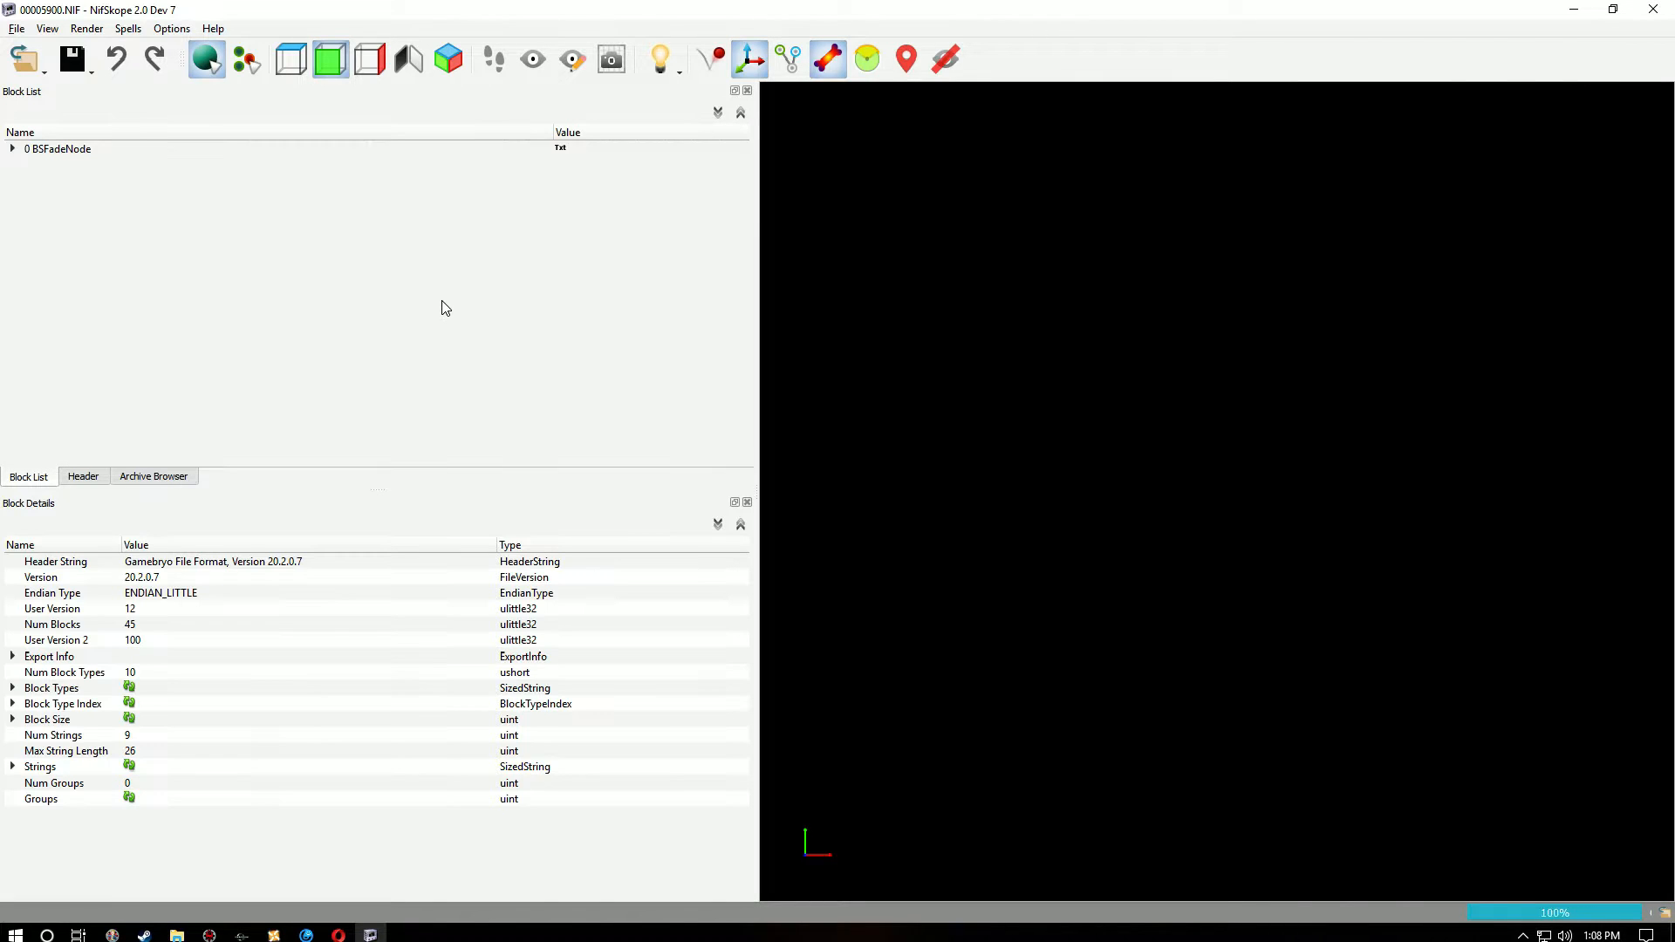
pyautogui.moveTo(1221, 392); pyautogui.dragTo(1272, 386)
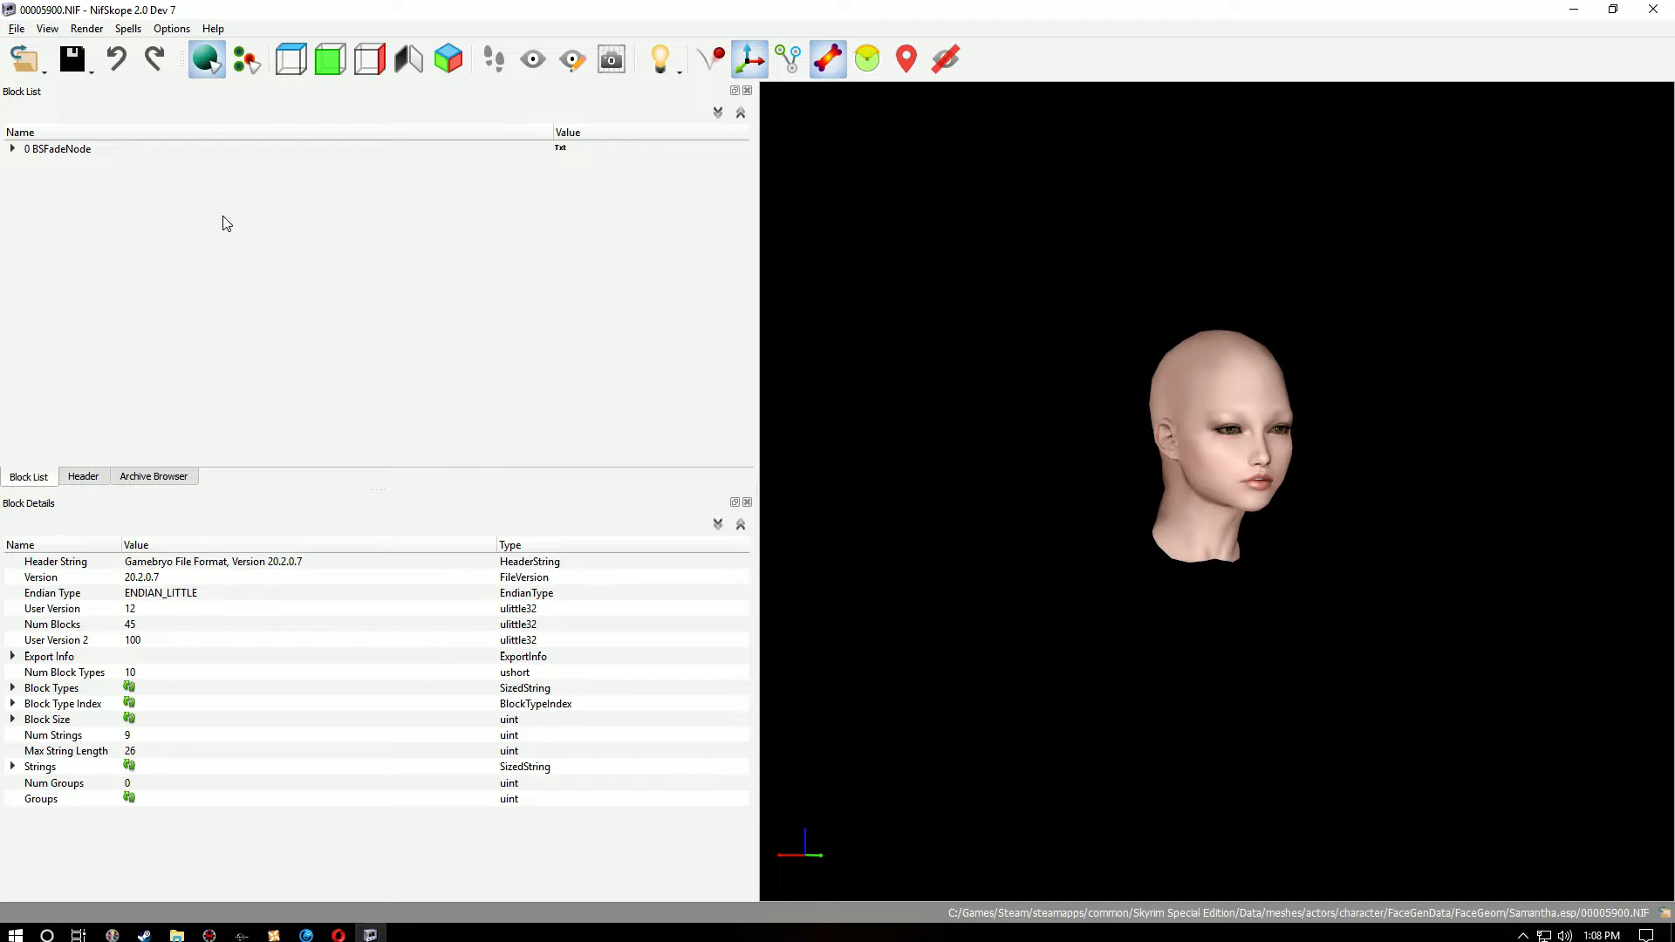
pyautogui.click(12, 149)
pyautogui.click(29, 197)
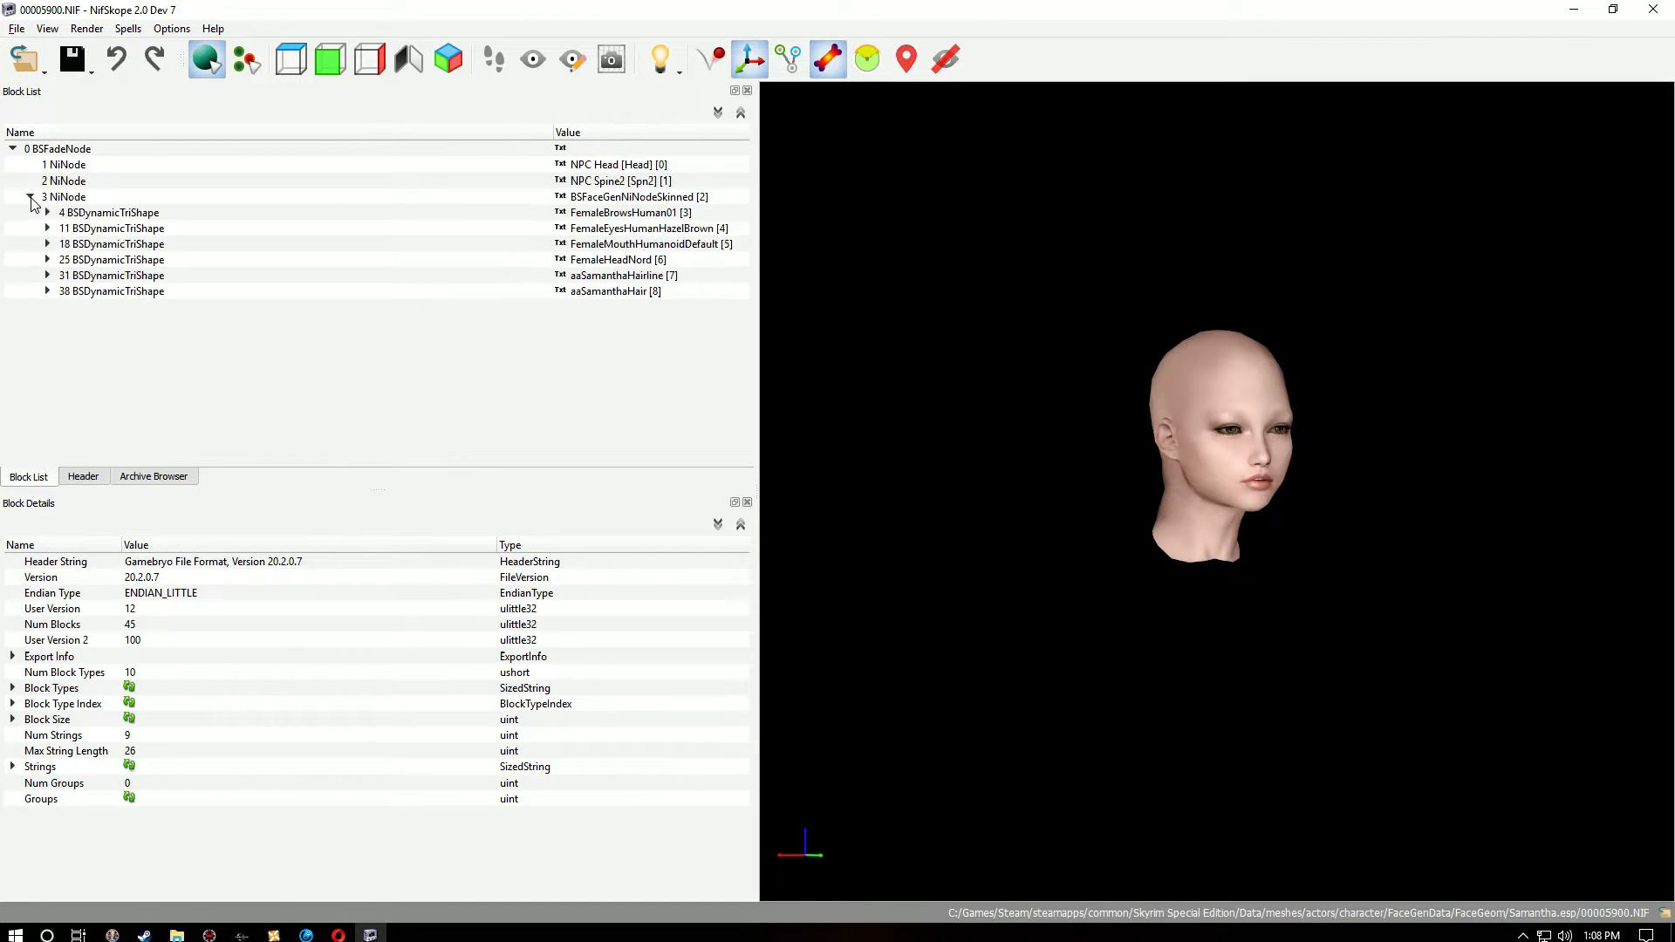
pyautogui.click(47, 291)
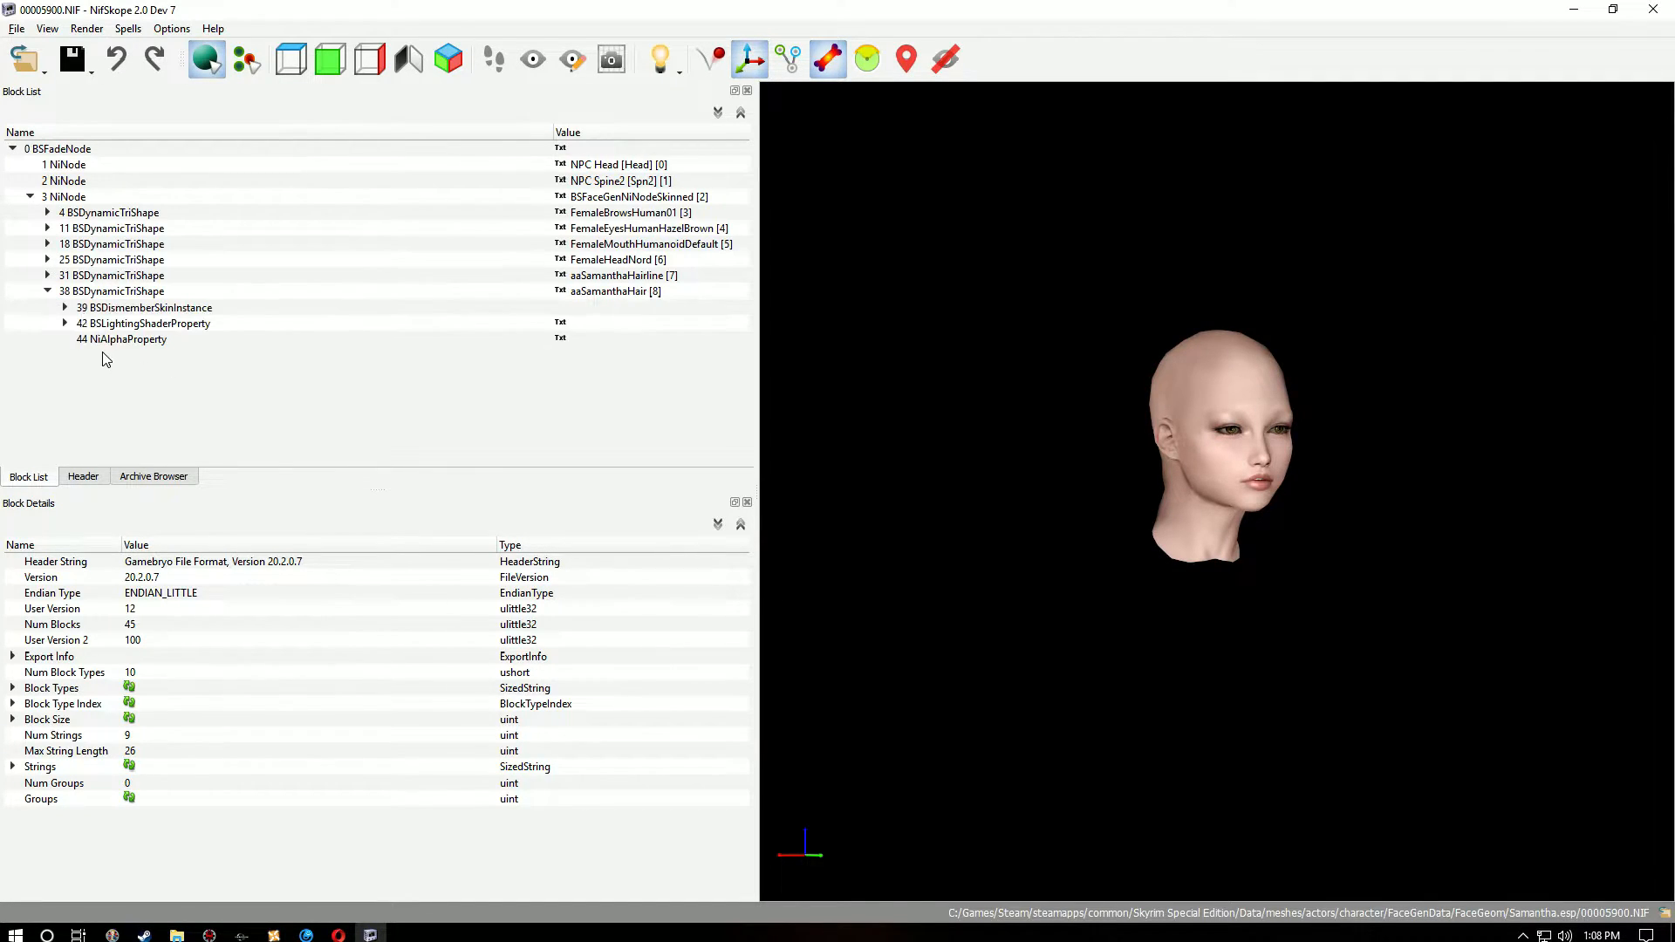
pyautogui.click(64, 324)
pyautogui.click(140, 339)
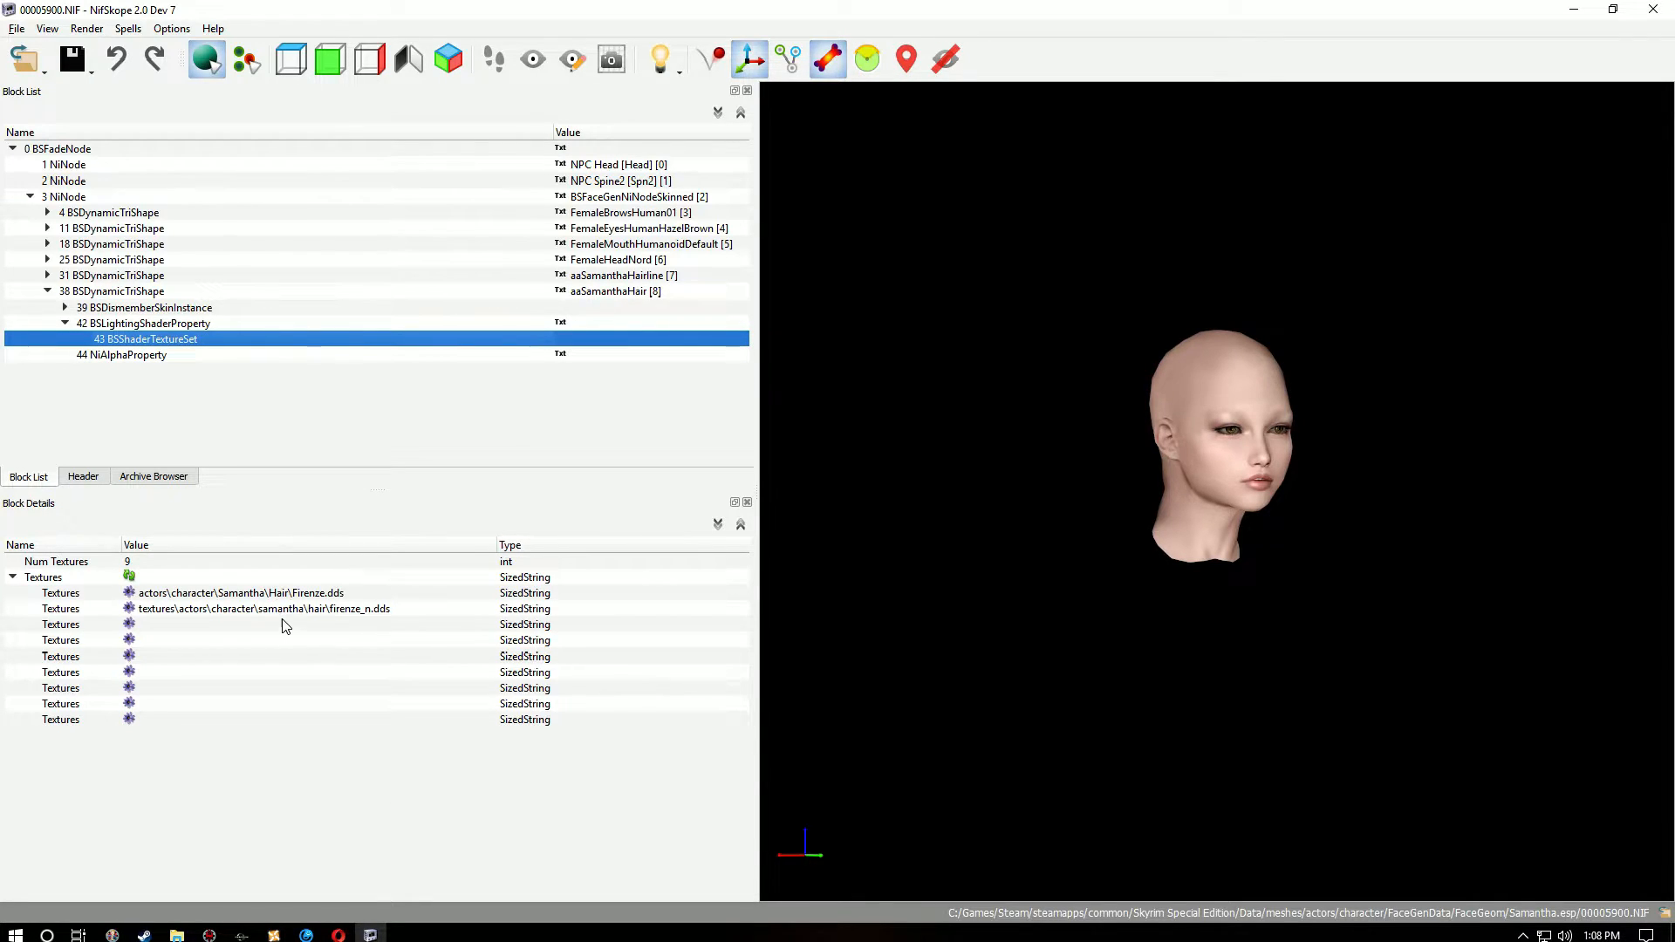
# Step: Check the texture paths in the aaSamanthaHairline shape's shader texture set, then close the head mesh
pyautogui.click(48, 274)
pyautogui.click(65, 307)
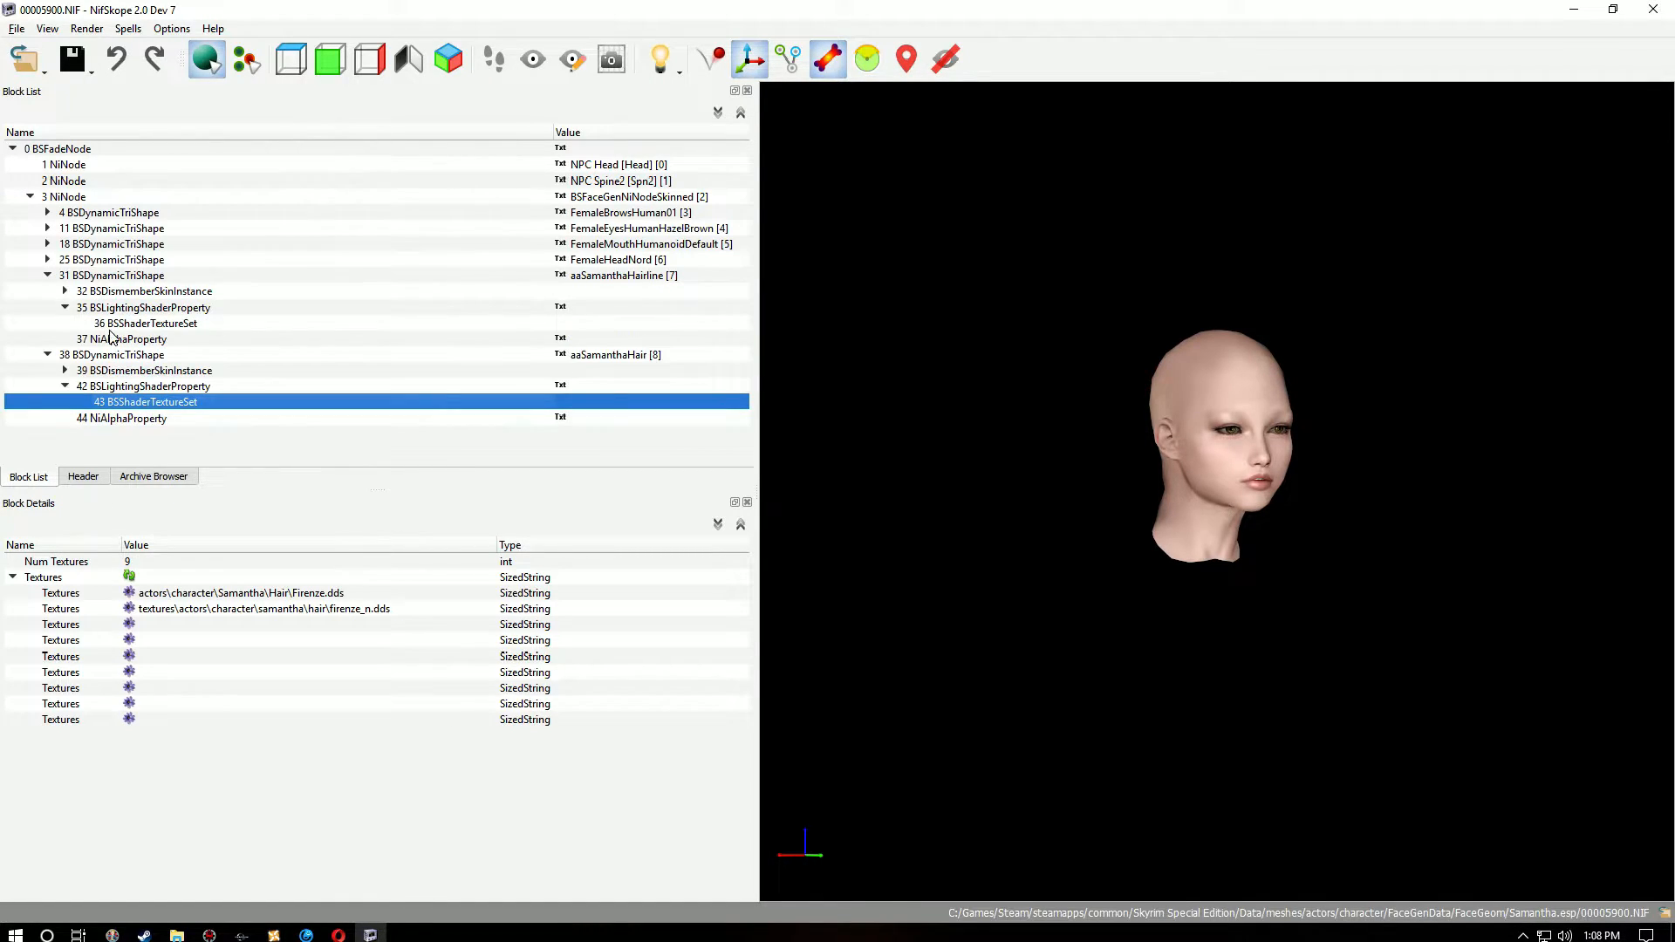
pyautogui.click(133, 324)
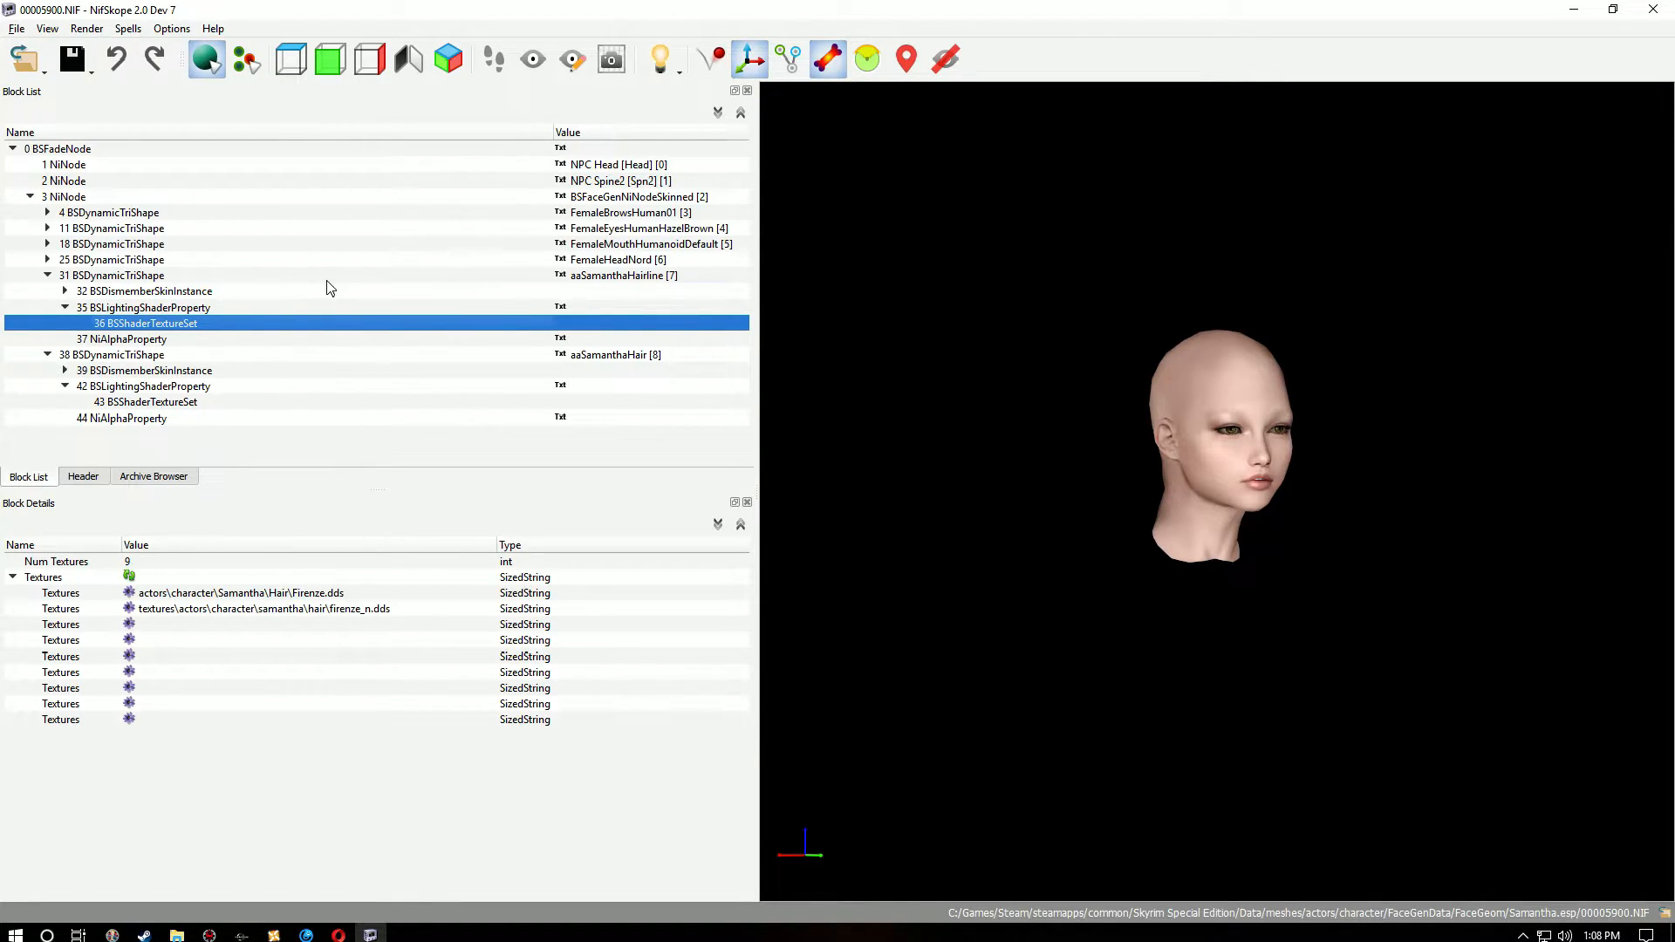
pyautogui.click(91, 72)
pyautogui.click(96, 82)
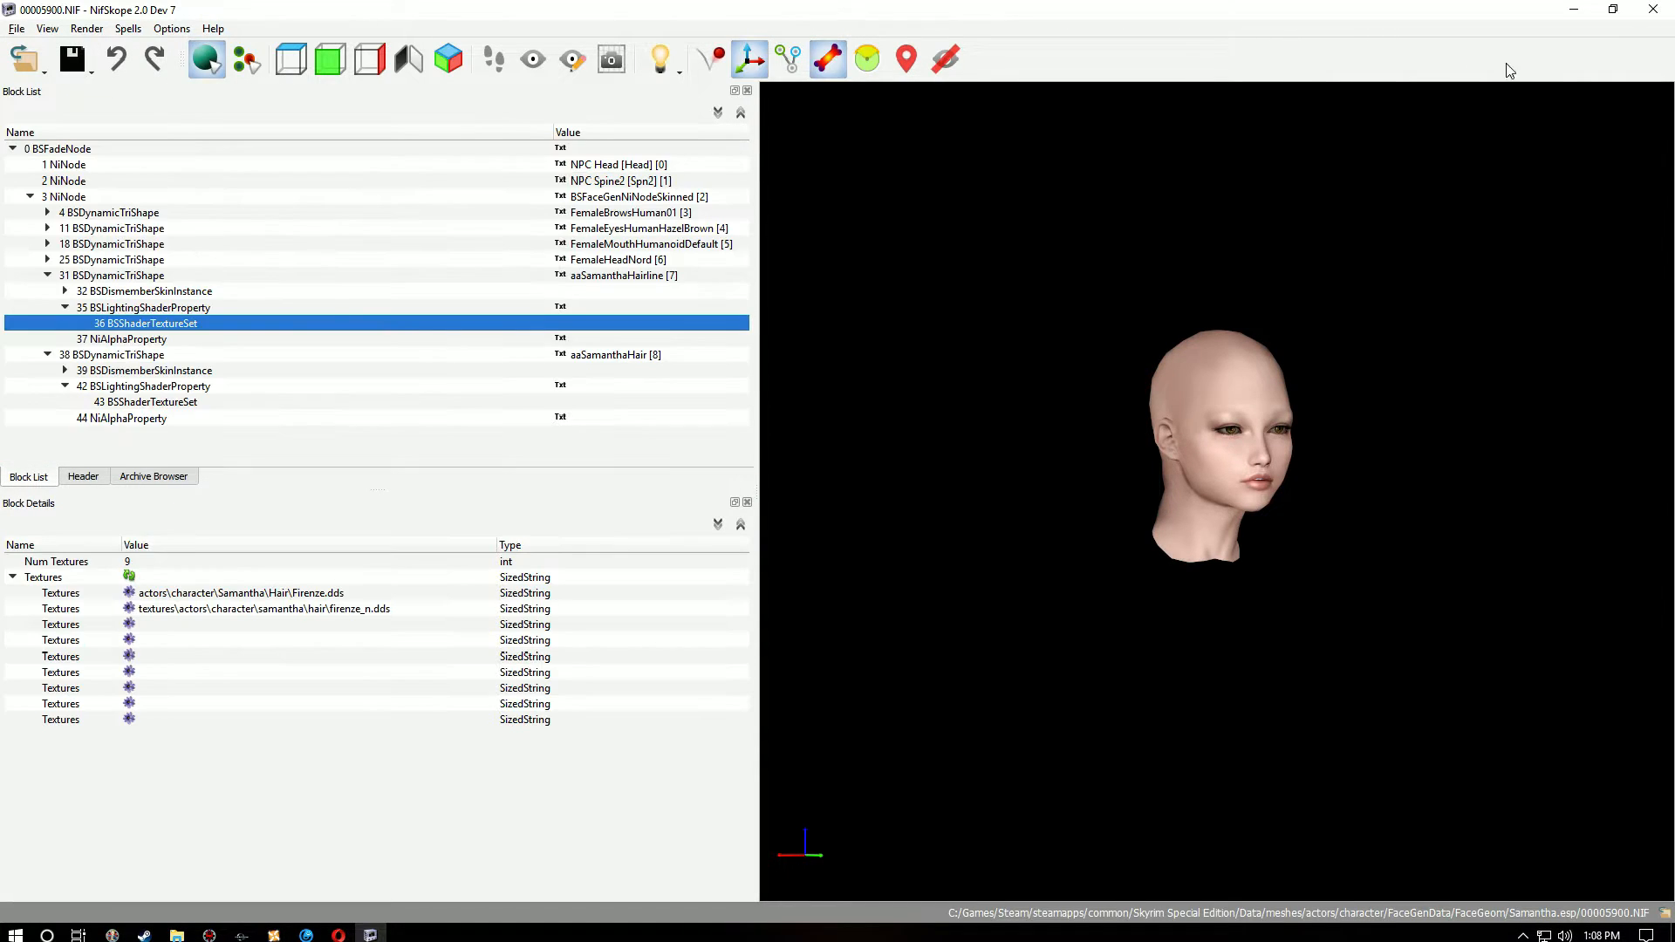
pyautogui.click(1653, 9)
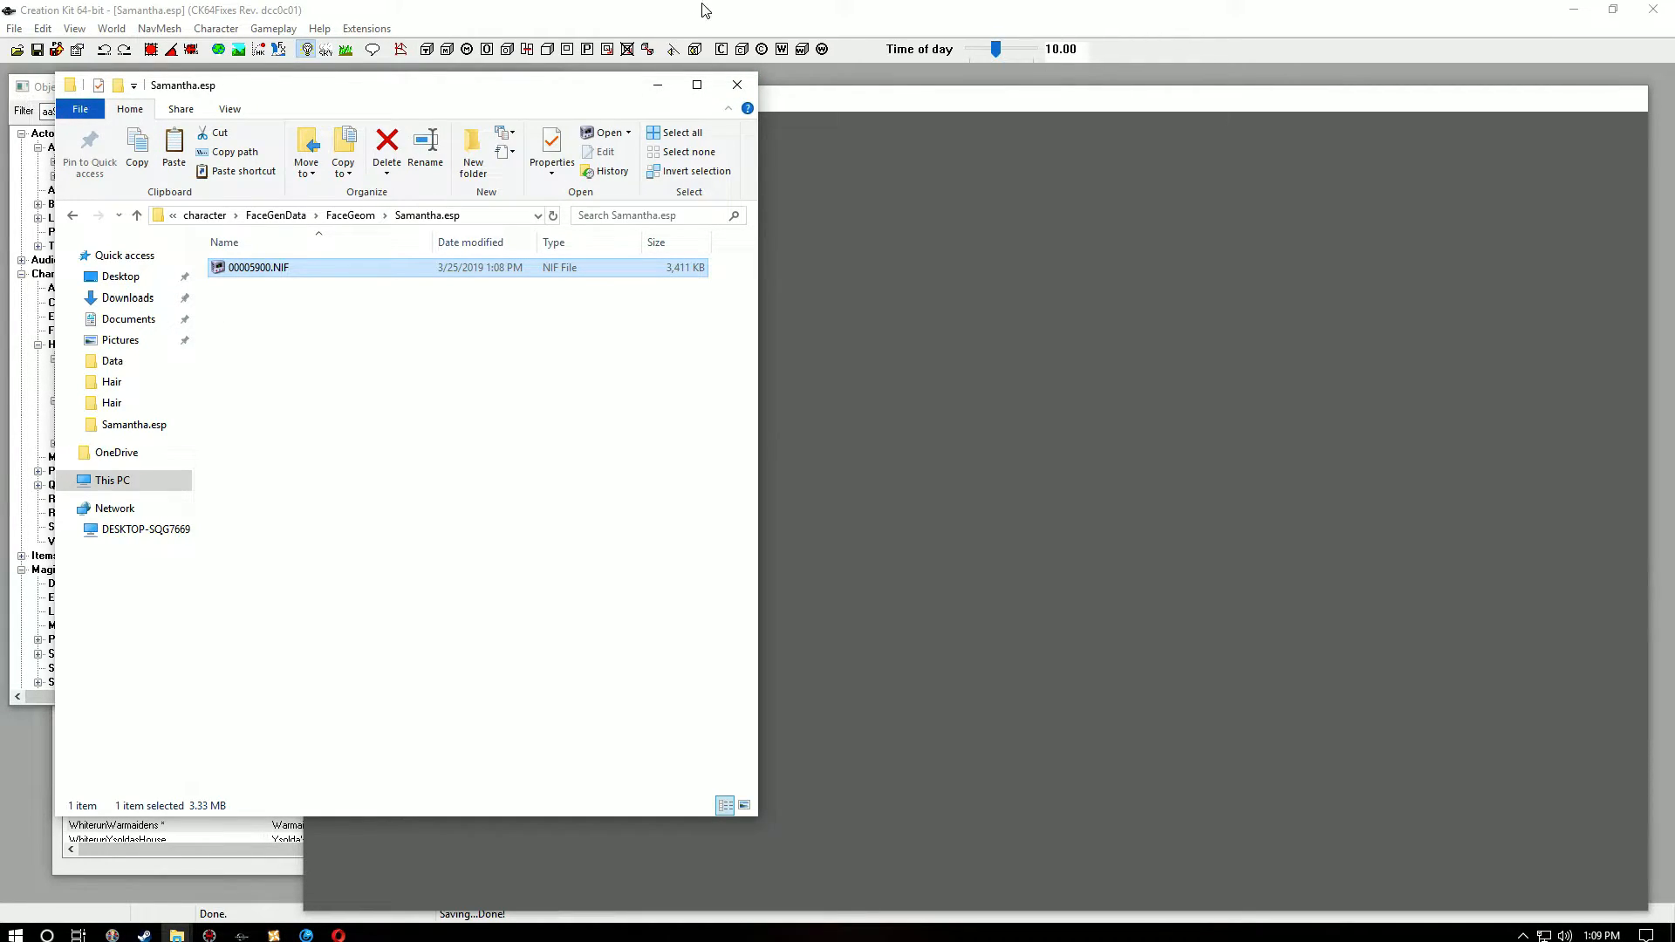
# Step: Switch to Nexus Mod Manager, activate Samantha.esp, then sort the load order with LOOT and apply it
pyautogui.click(274, 935)
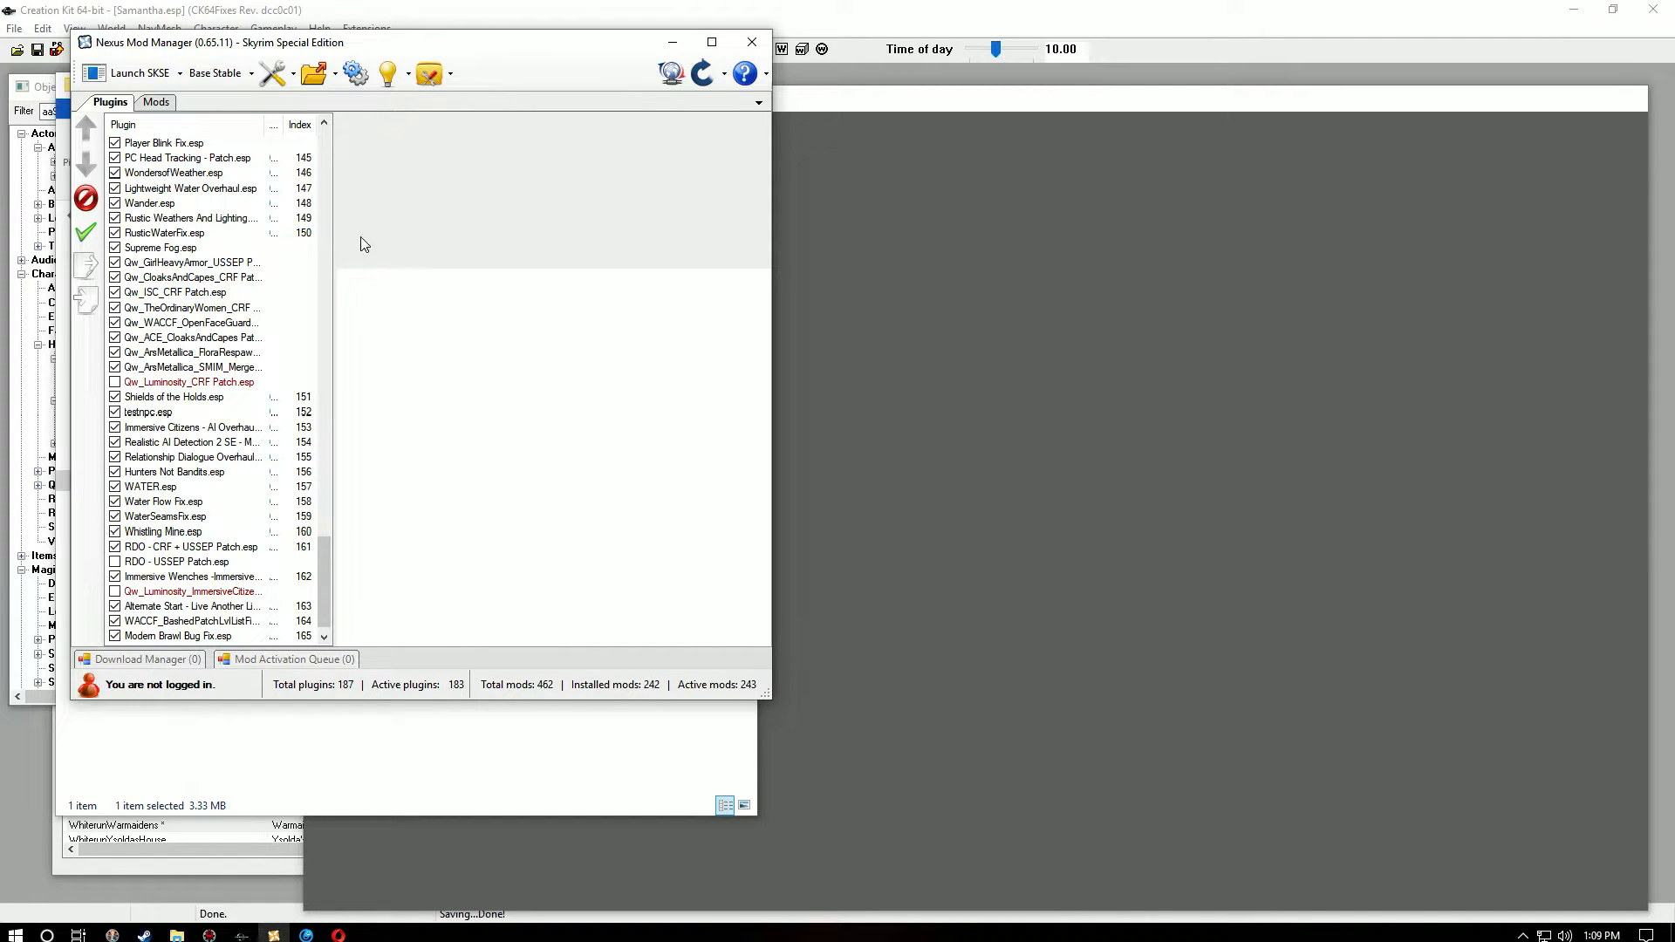
pyautogui.scroll(-1, 322, 568)
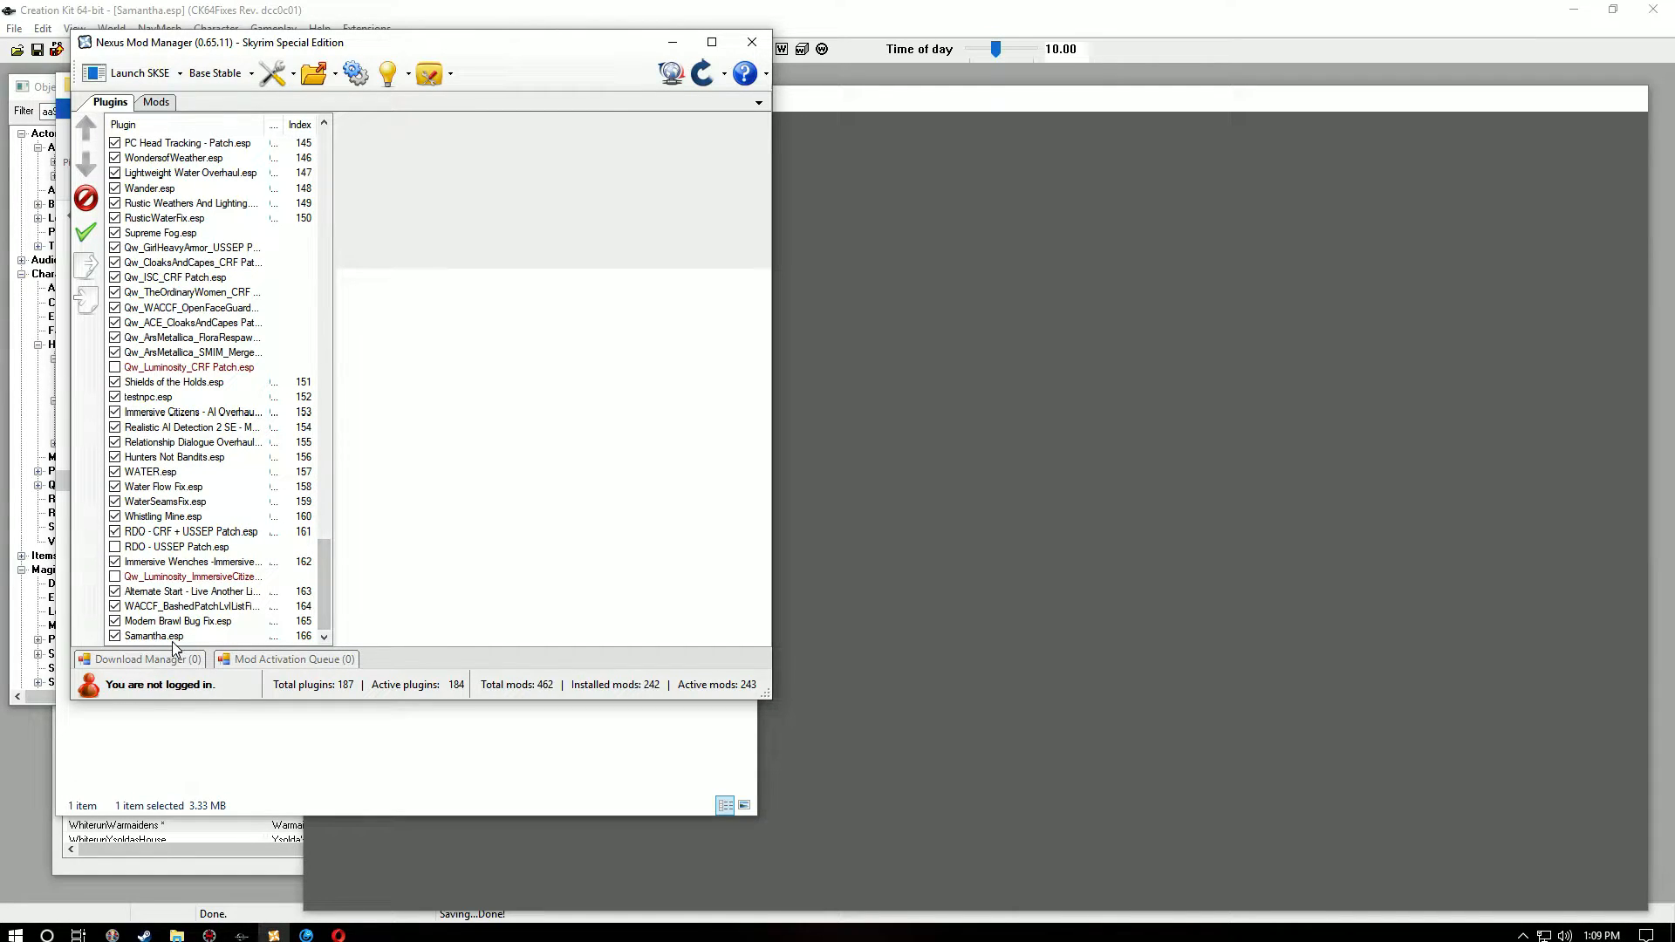
pyautogui.click(455, 84)
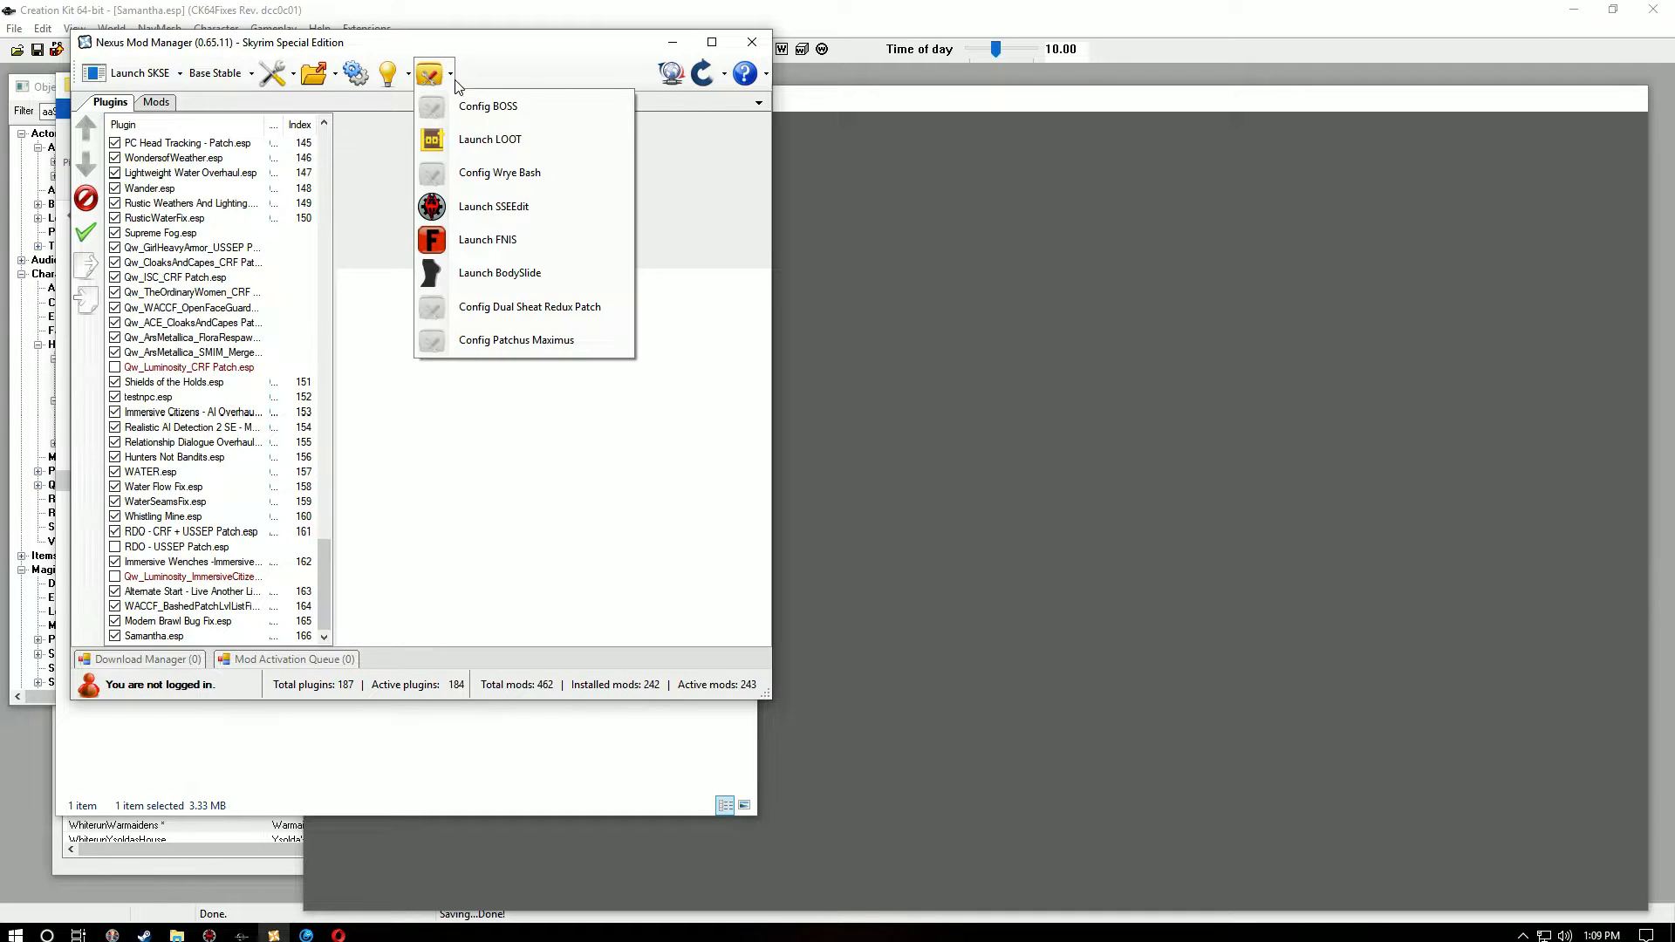
pyautogui.click(468, 149)
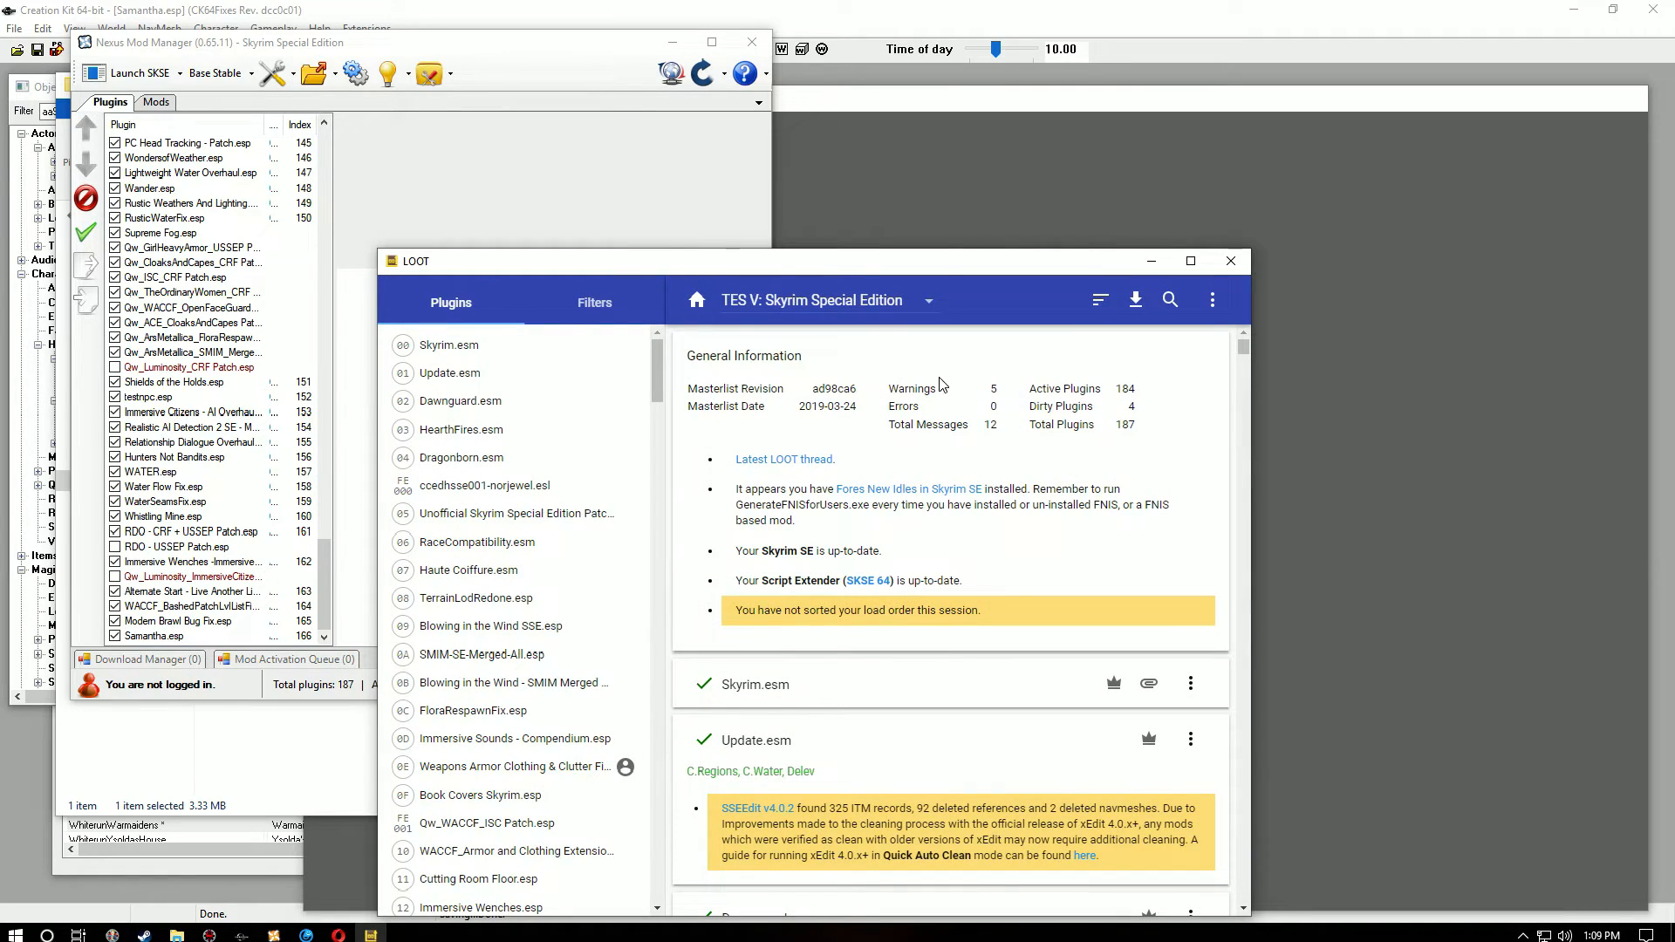
pyautogui.click(1102, 300)
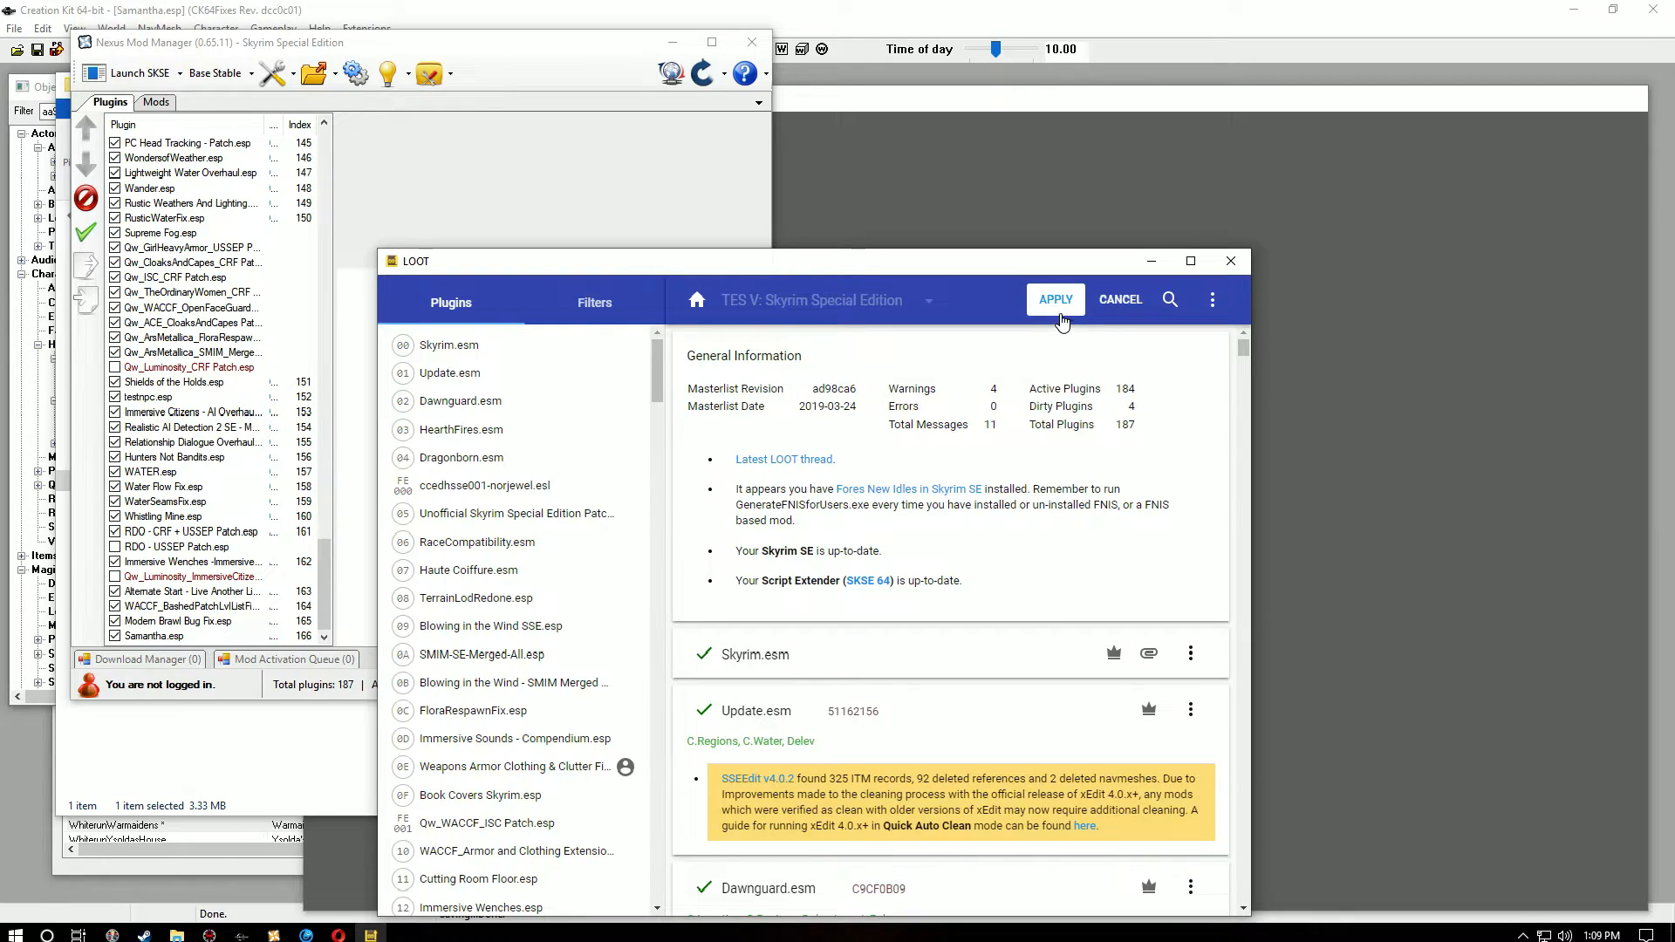
pyautogui.click(1058, 301)
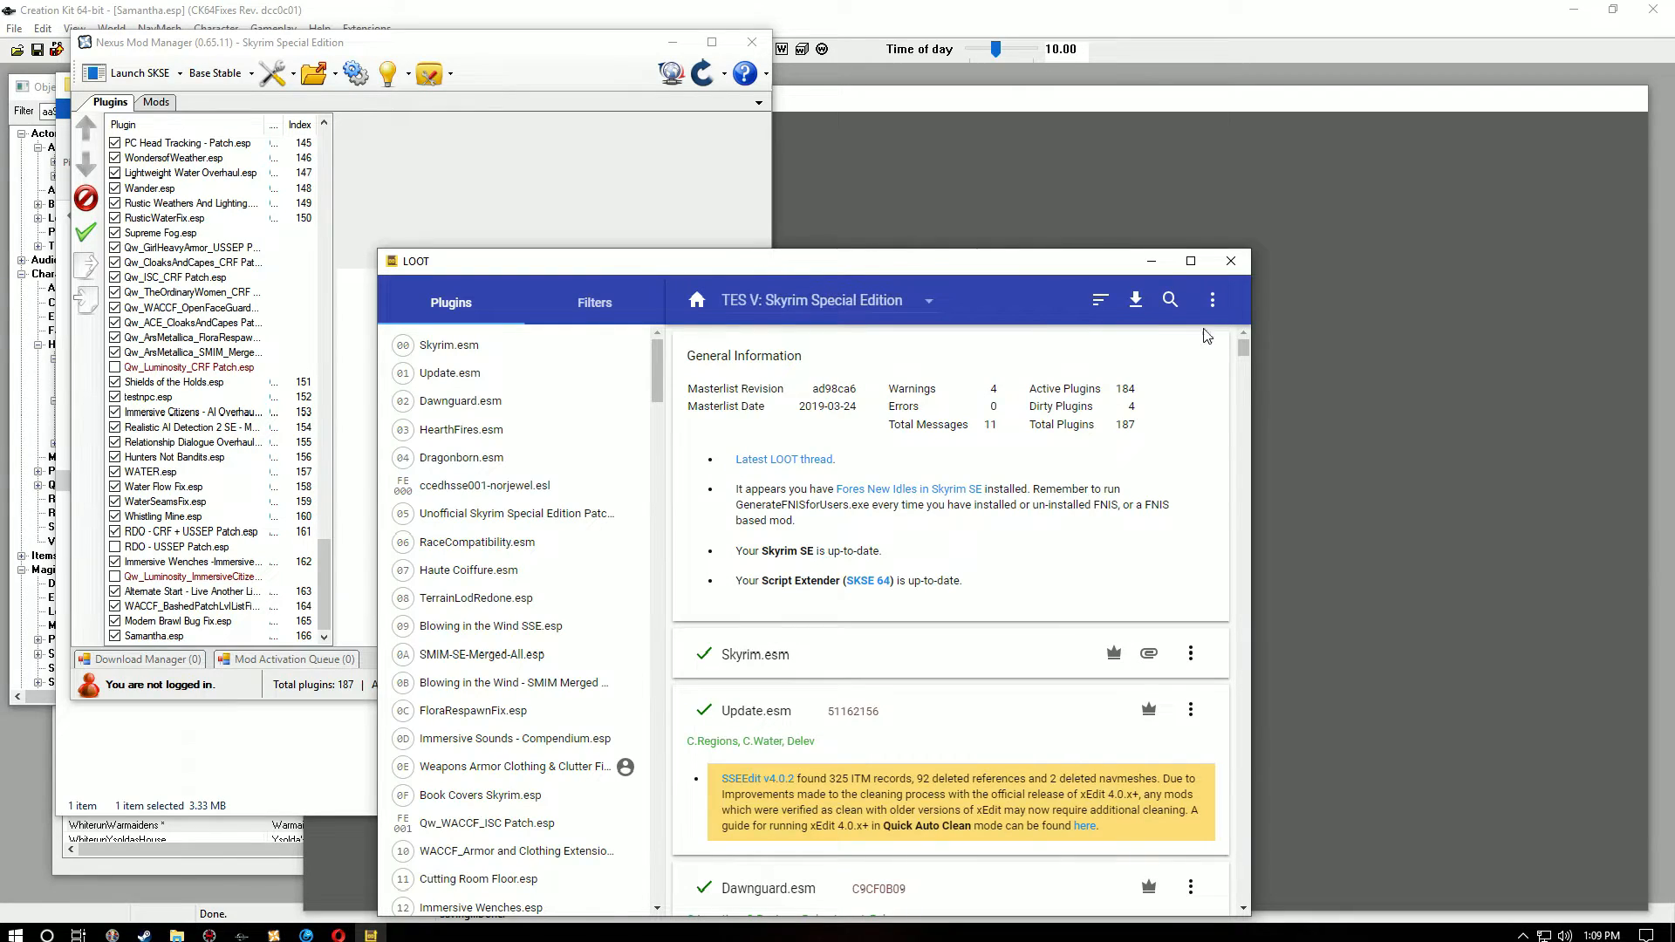
pyautogui.click(1230, 261)
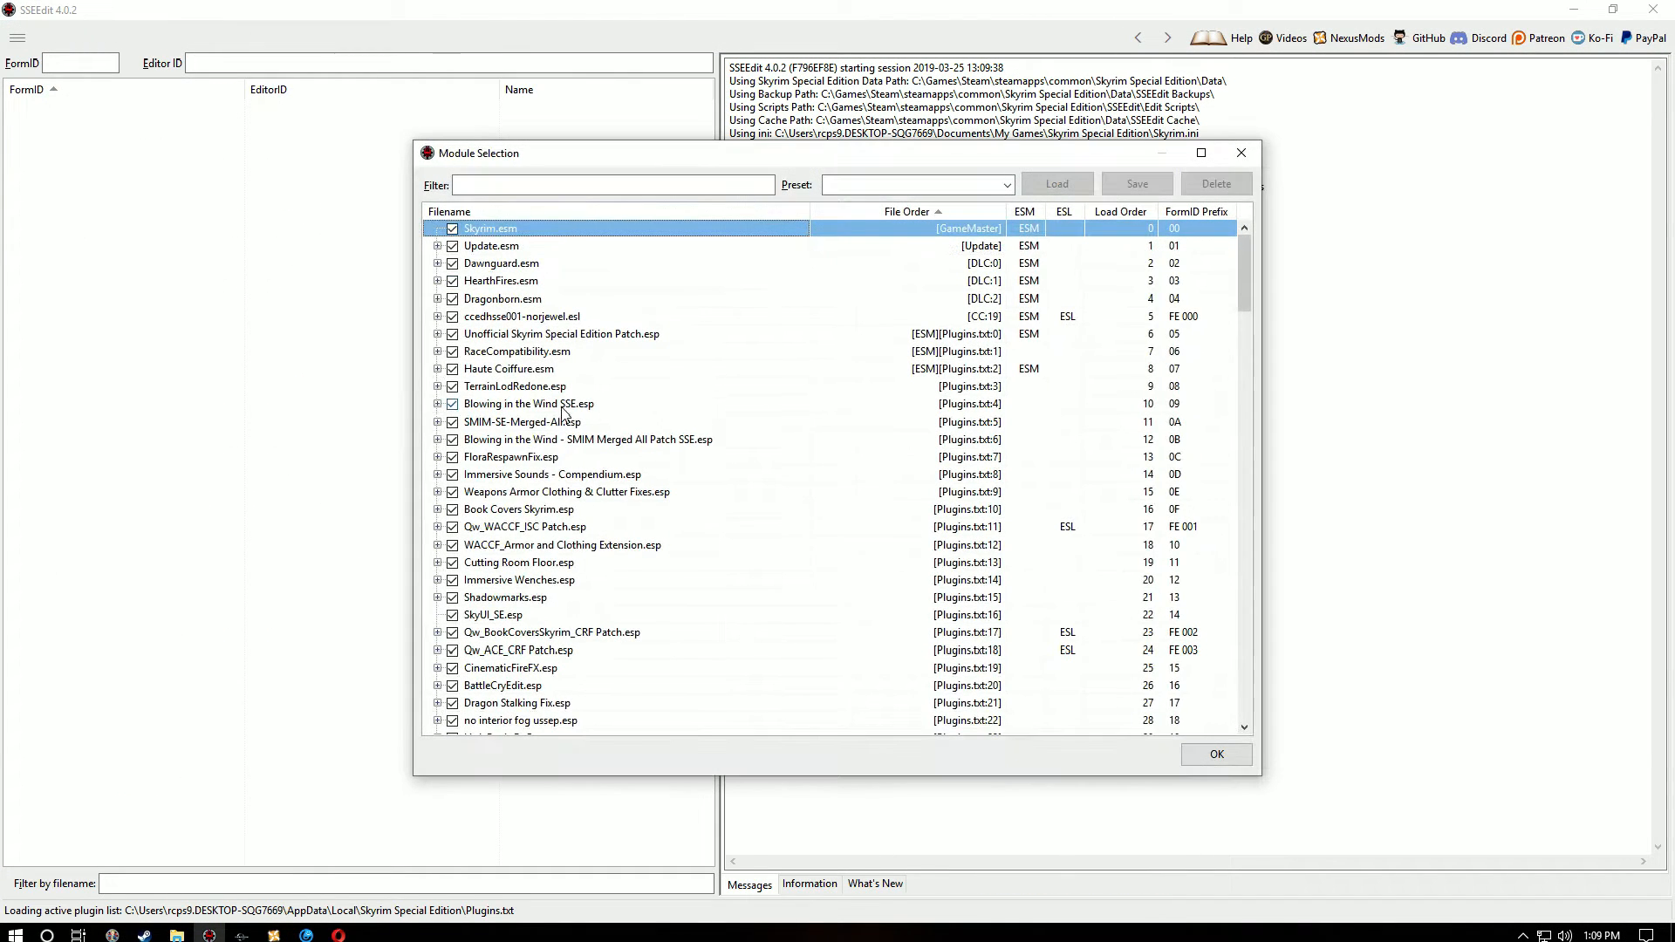
# Step: In SSEEdit, deselect all modules, filter for "samantha" and load only Samantha.esp with its masters
pyautogui.rightClick(532, 459)
pyautogui.click(569, 492)
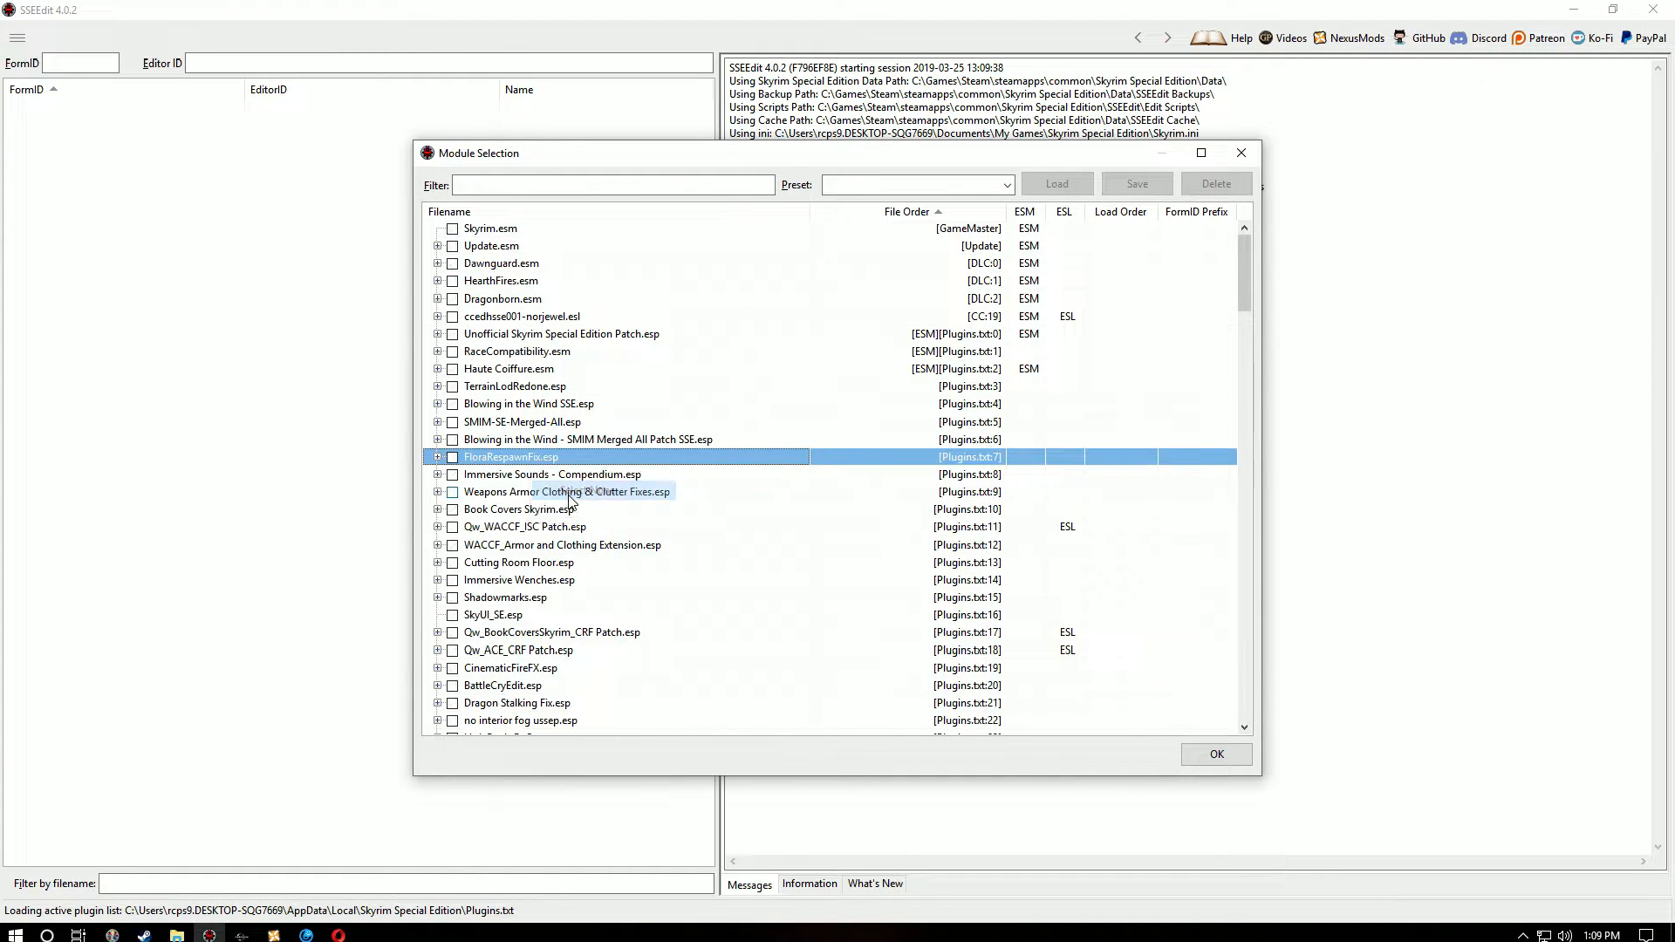
pyautogui.click(520, 182)
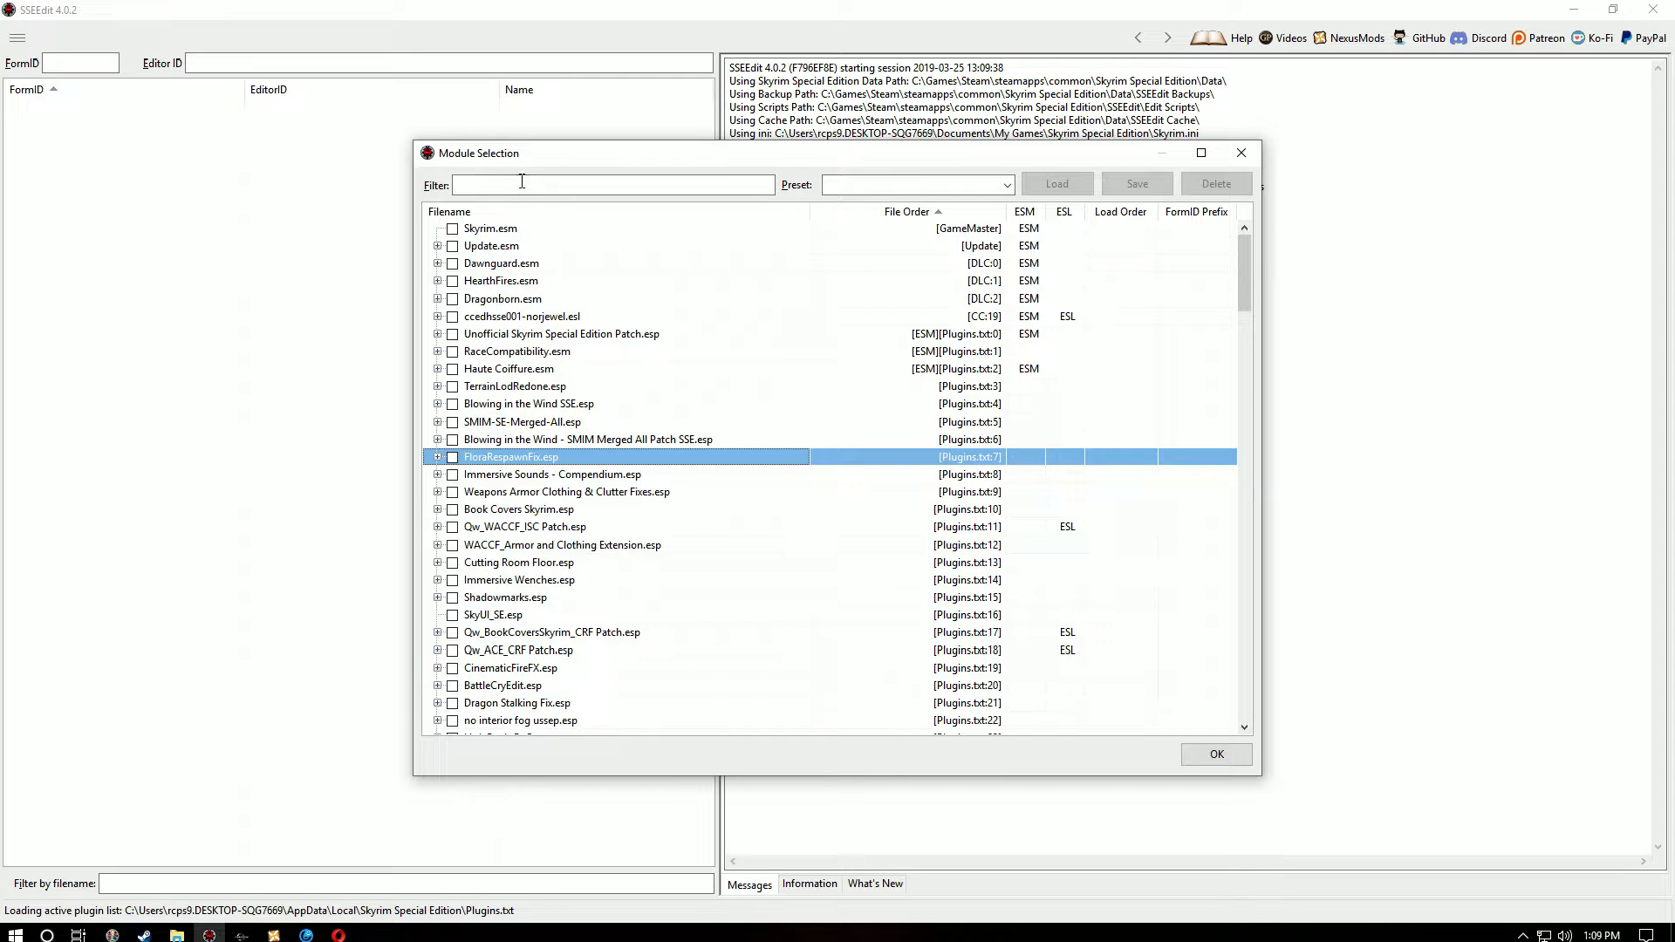
pyautogui.write('samantha')
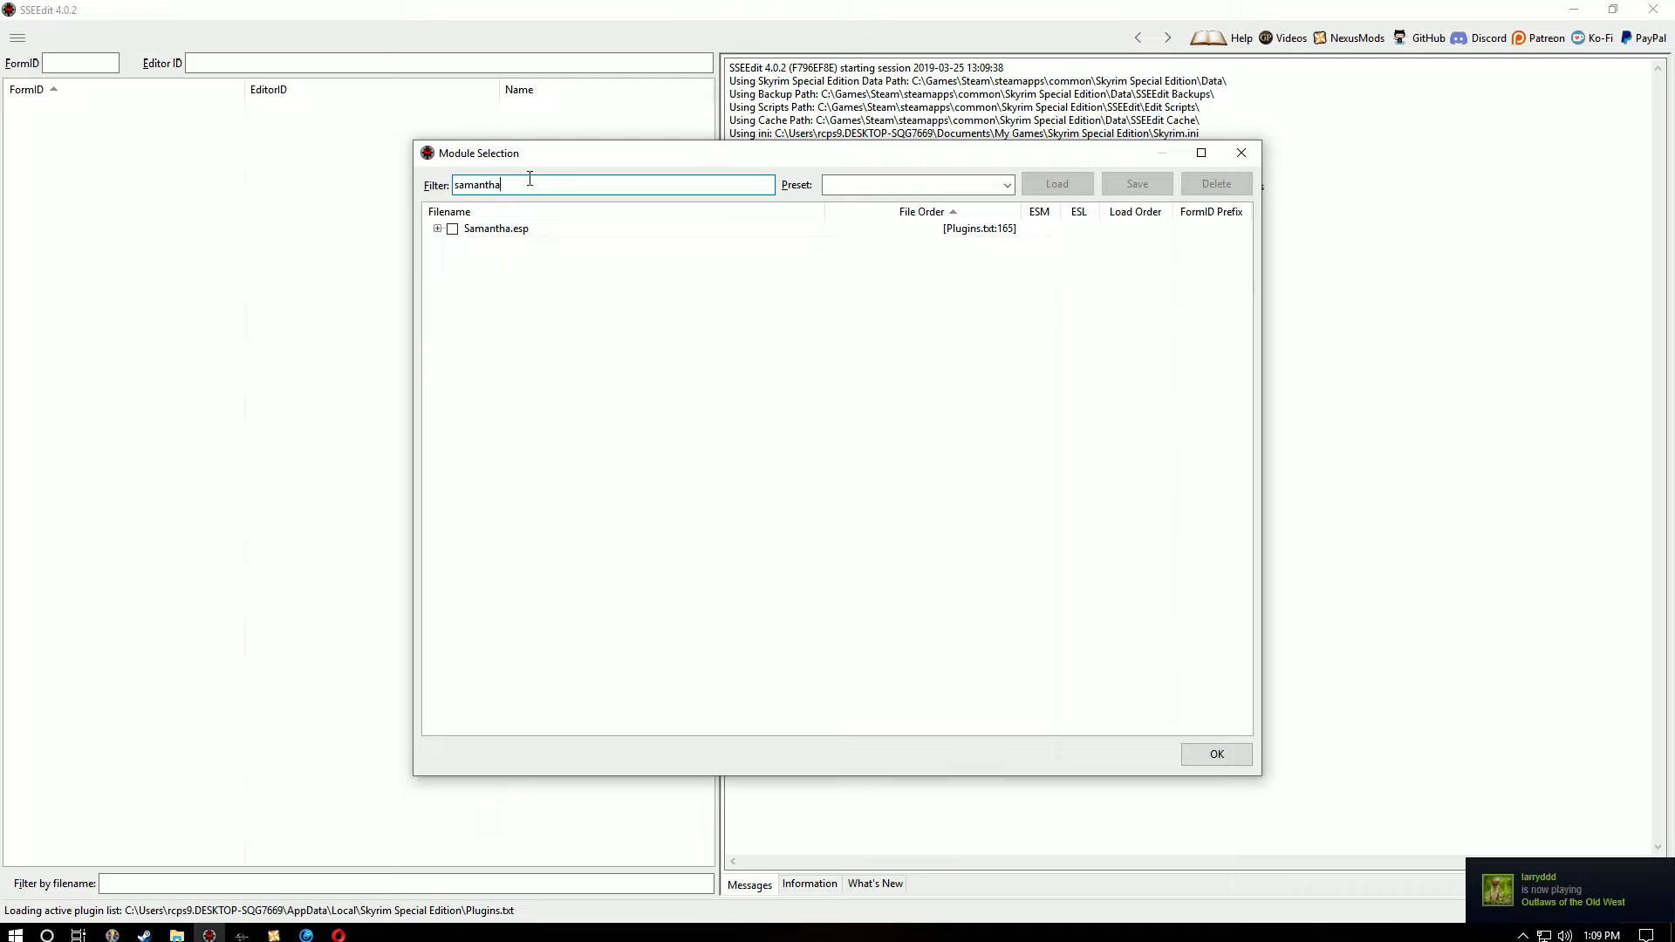
pyautogui.click(437, 229)
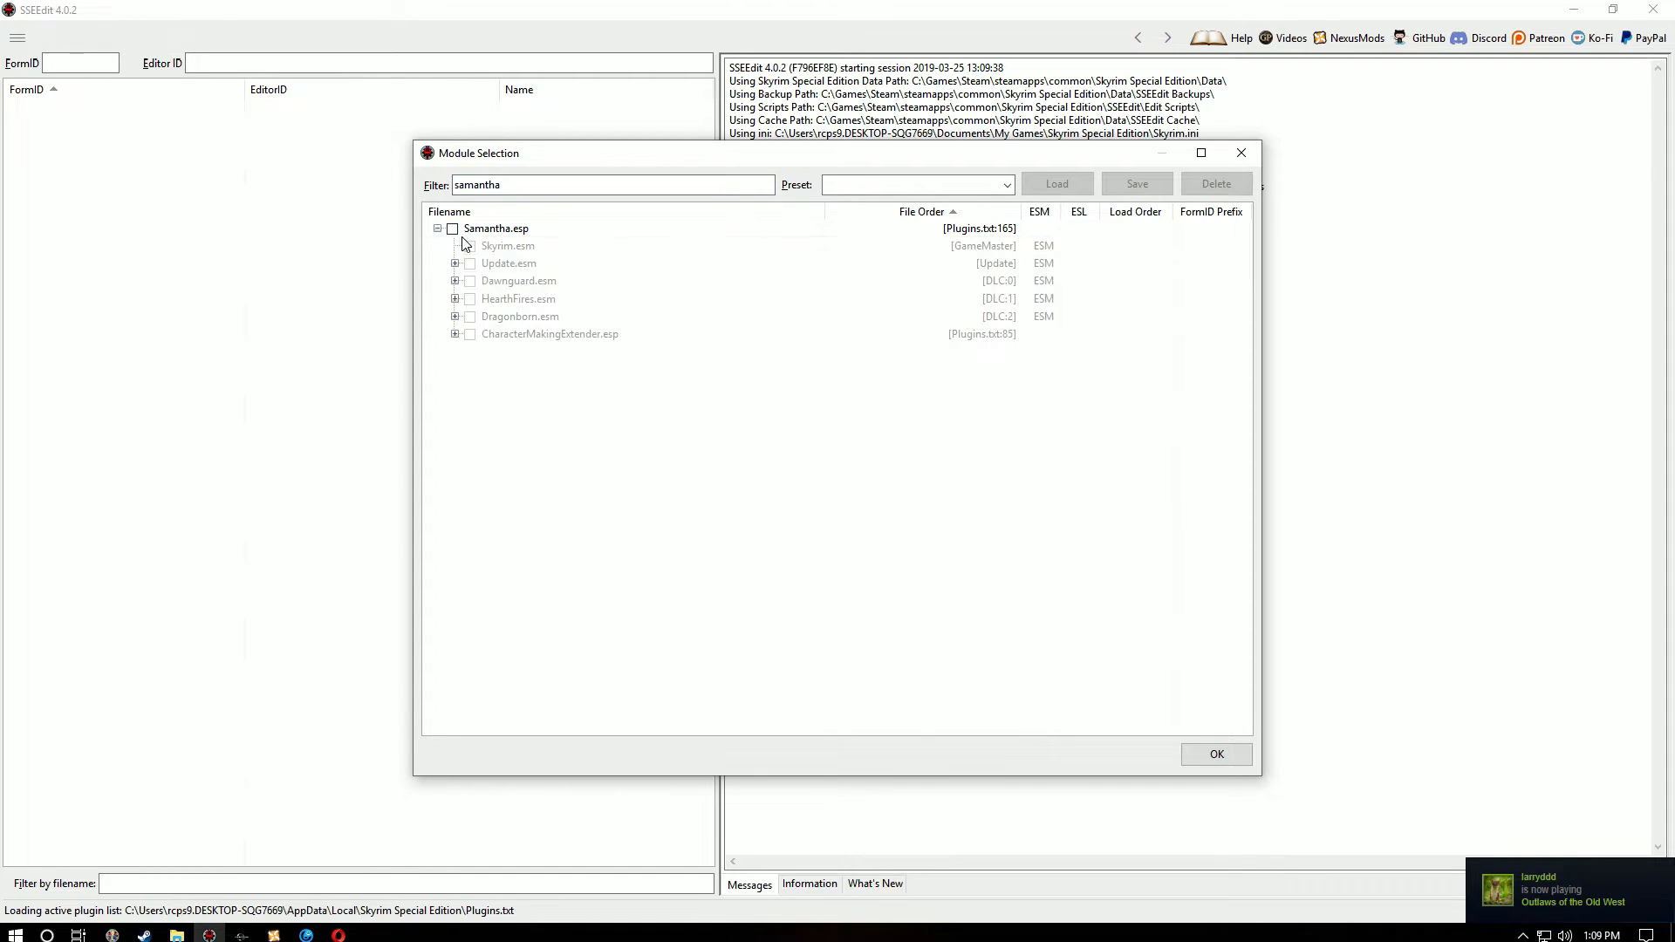
pyautogui.click(455, 230)
pyautogui.click(1217, 753)
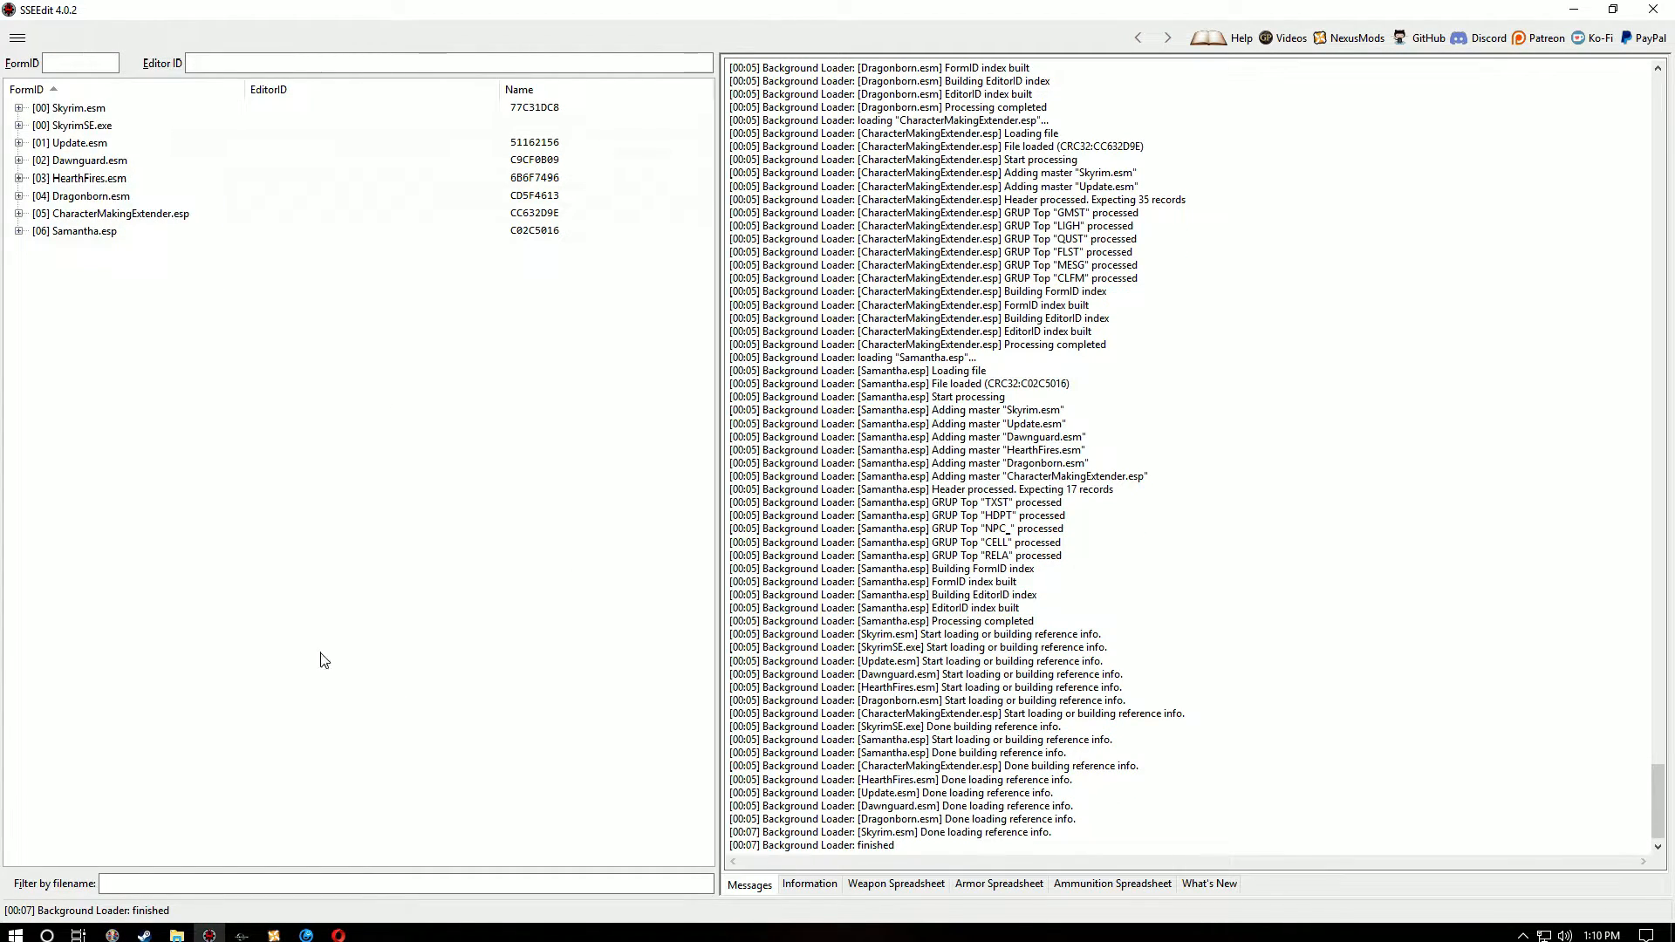
# Step: Check Samantha.esp for errors and review its Cell, Head Part, Non-Player Character, Relationship and Texture Set records
pyautogui.rightClick(86, 234)
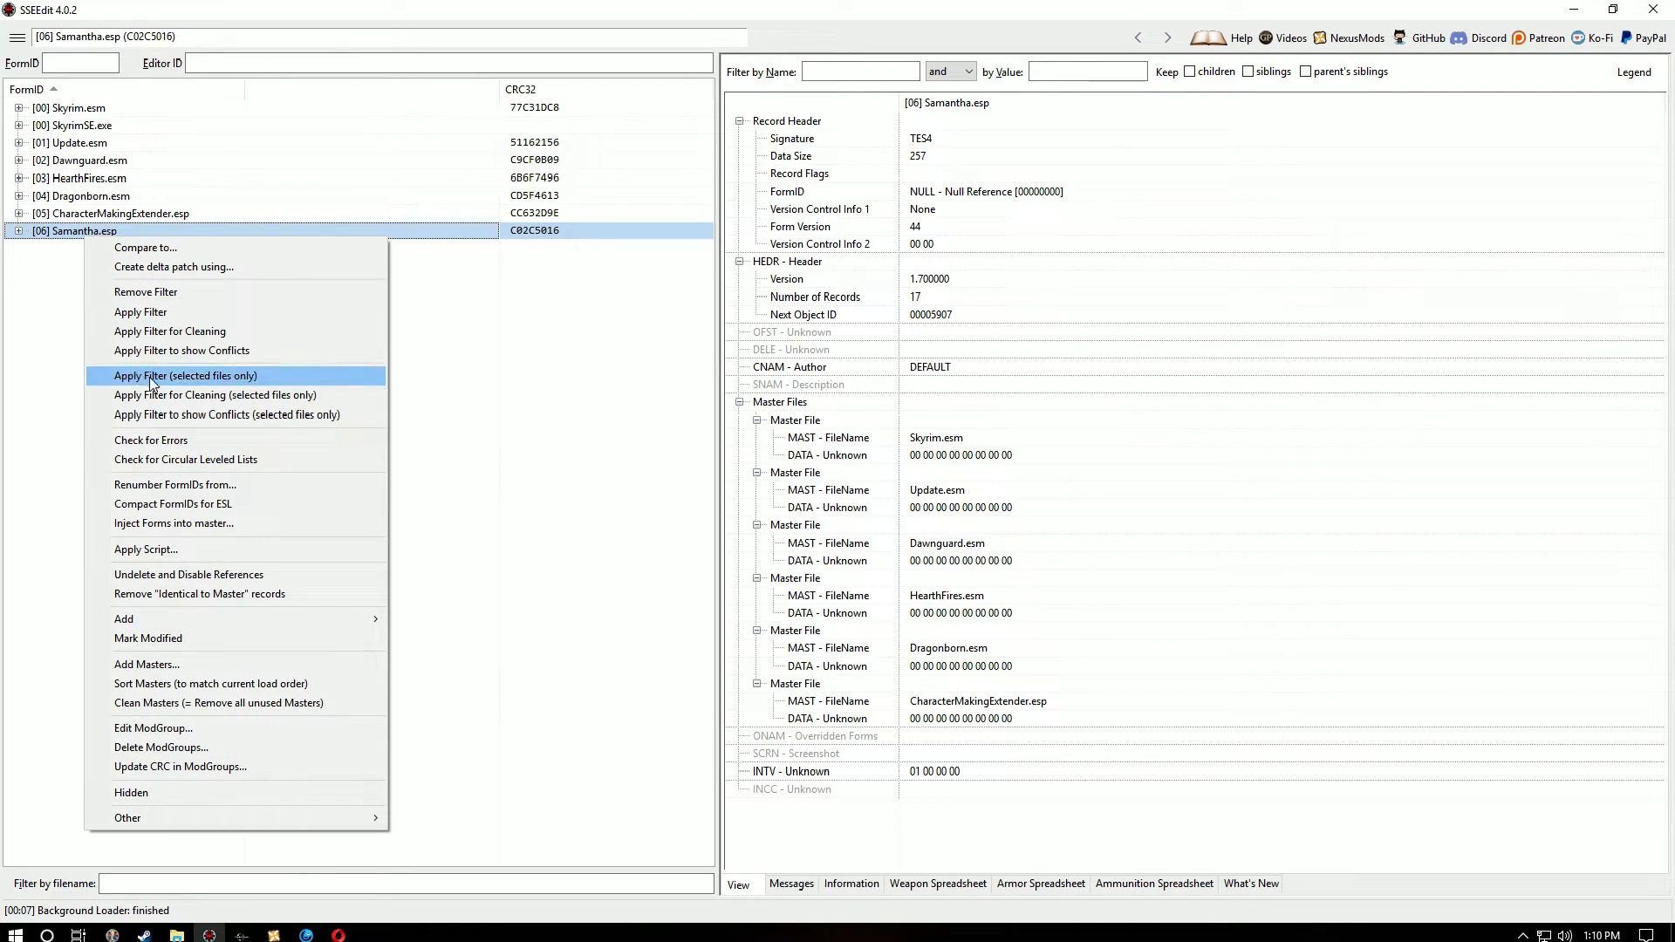
pyautogui.click(262, 439)
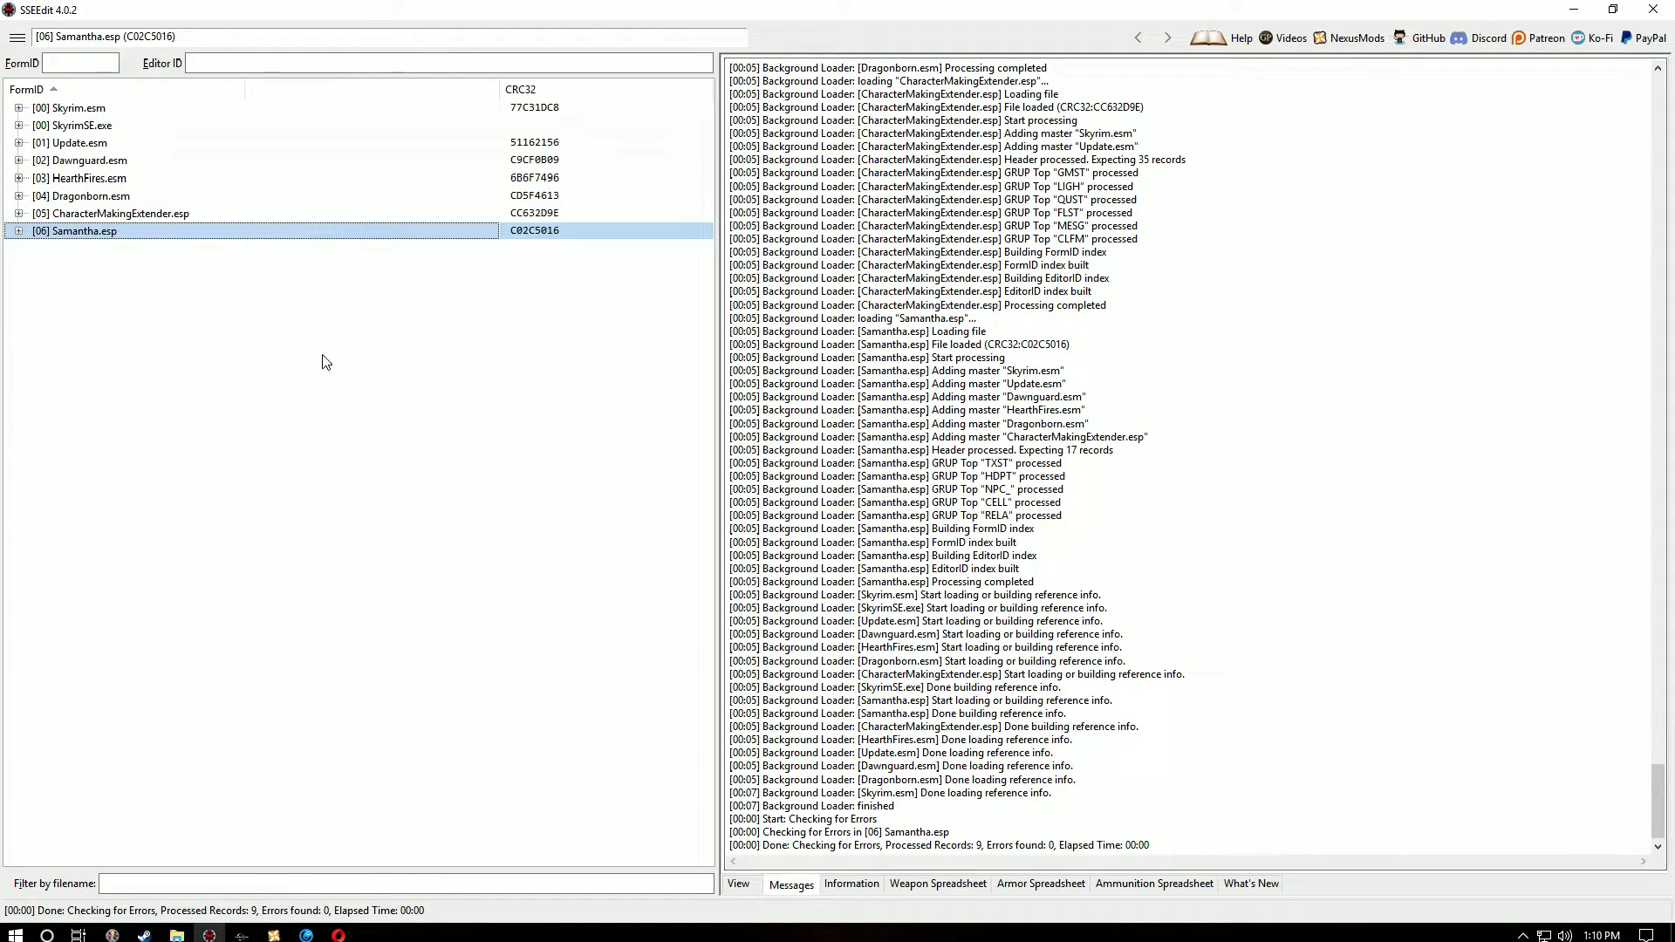
pyautogui.click(18, 231)
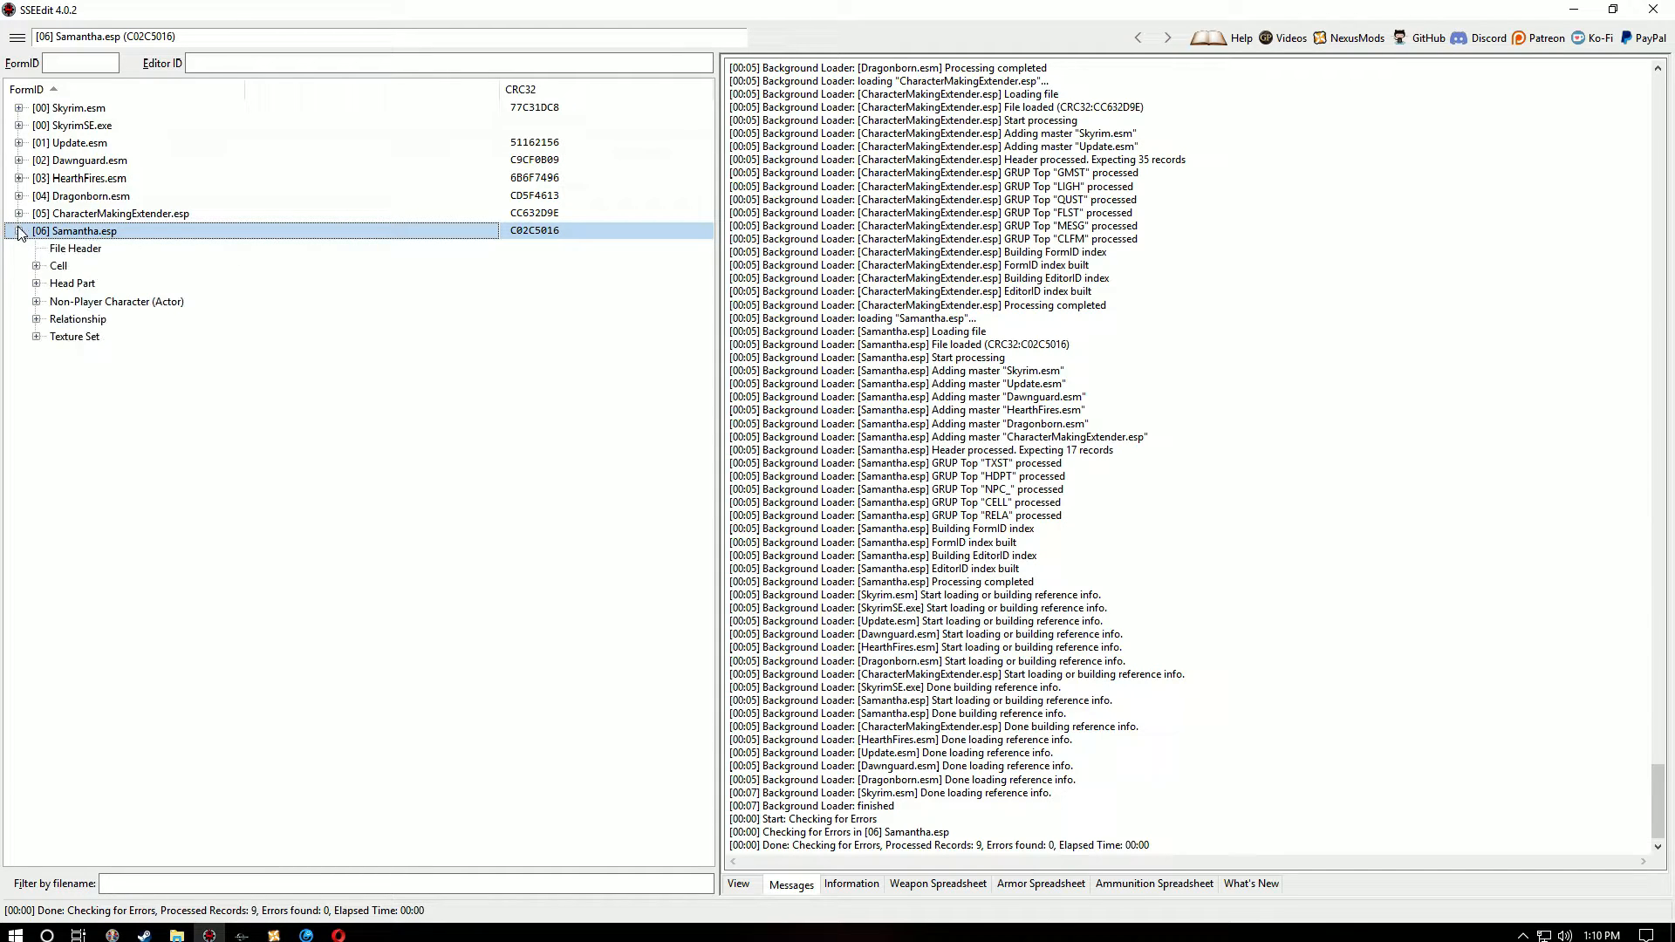
pyautogui.click(36, 266)
pyautogui.click(53, 283)
pyautogui.click(71, 302)
pyautogui.click(88, 320)
pyautogui.click(106, 336)
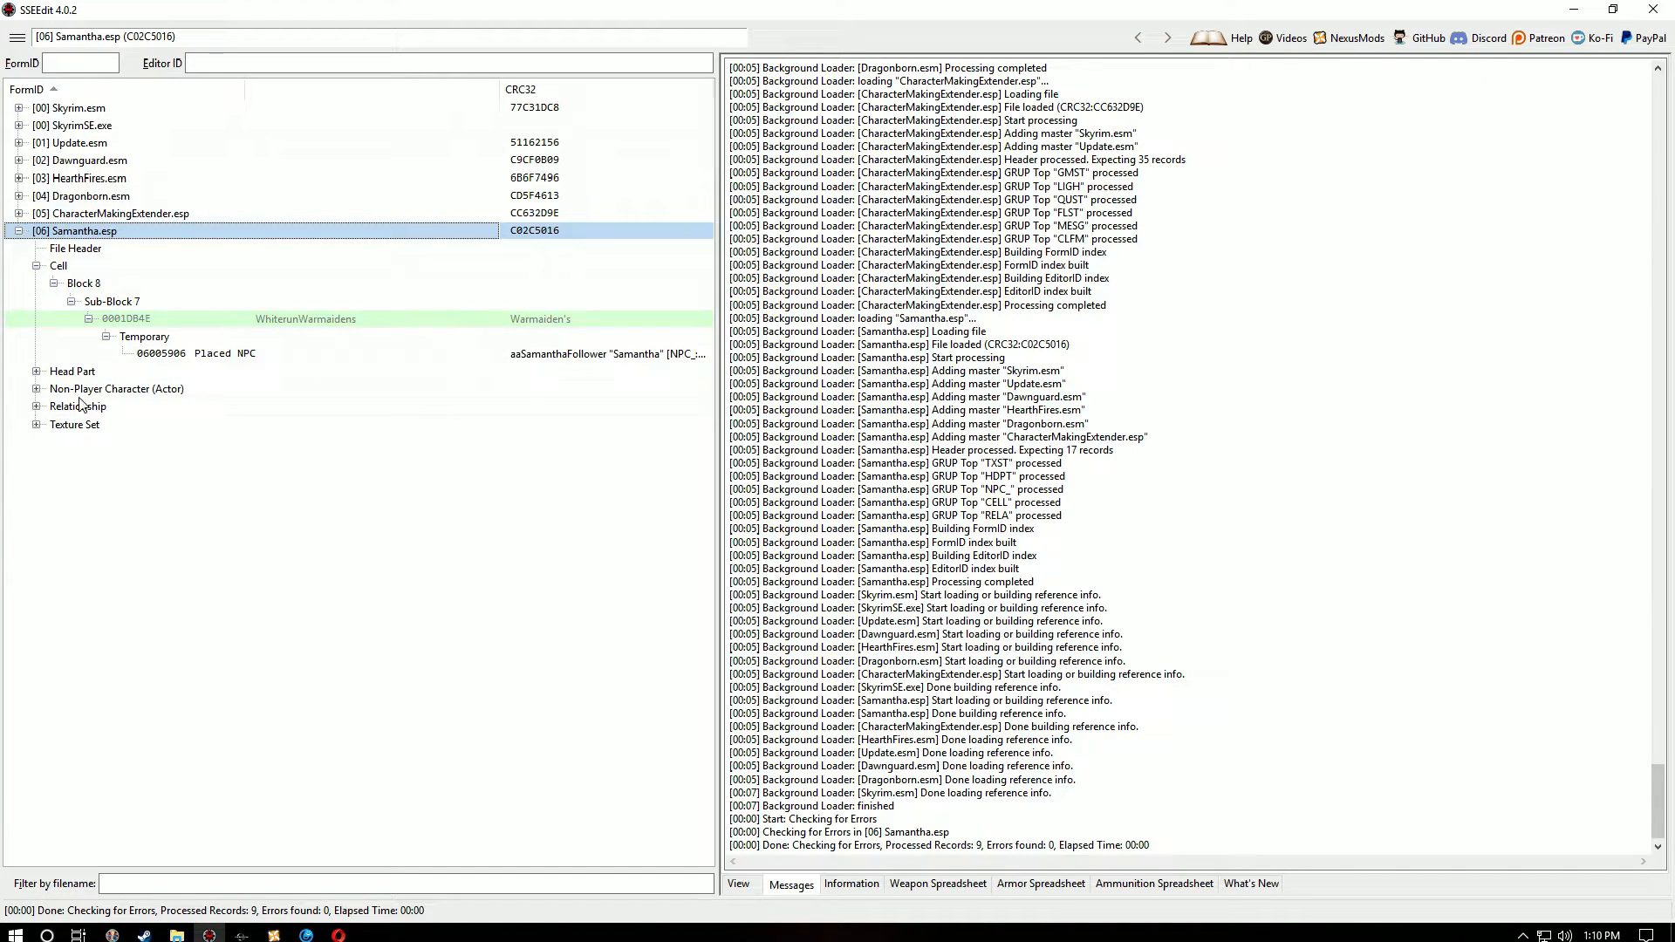
pyautogui.click(36, 371)
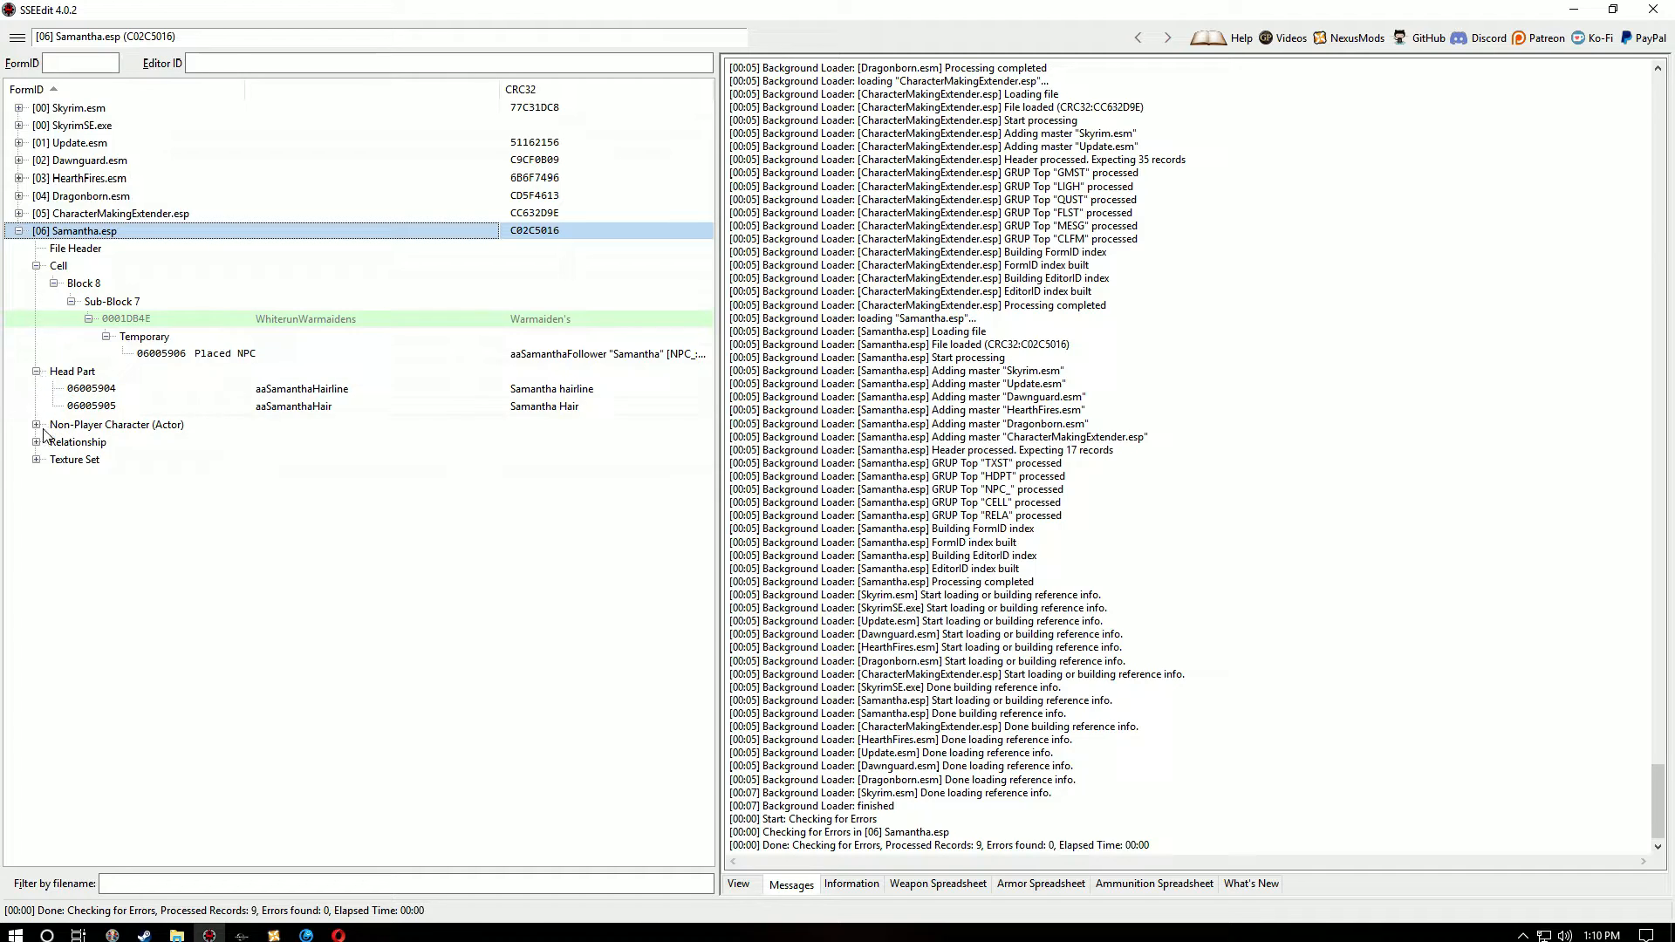
pyautogui.click(35, 425)
pyautogui.click(36, 460)
pyautogui.click(36, 495)
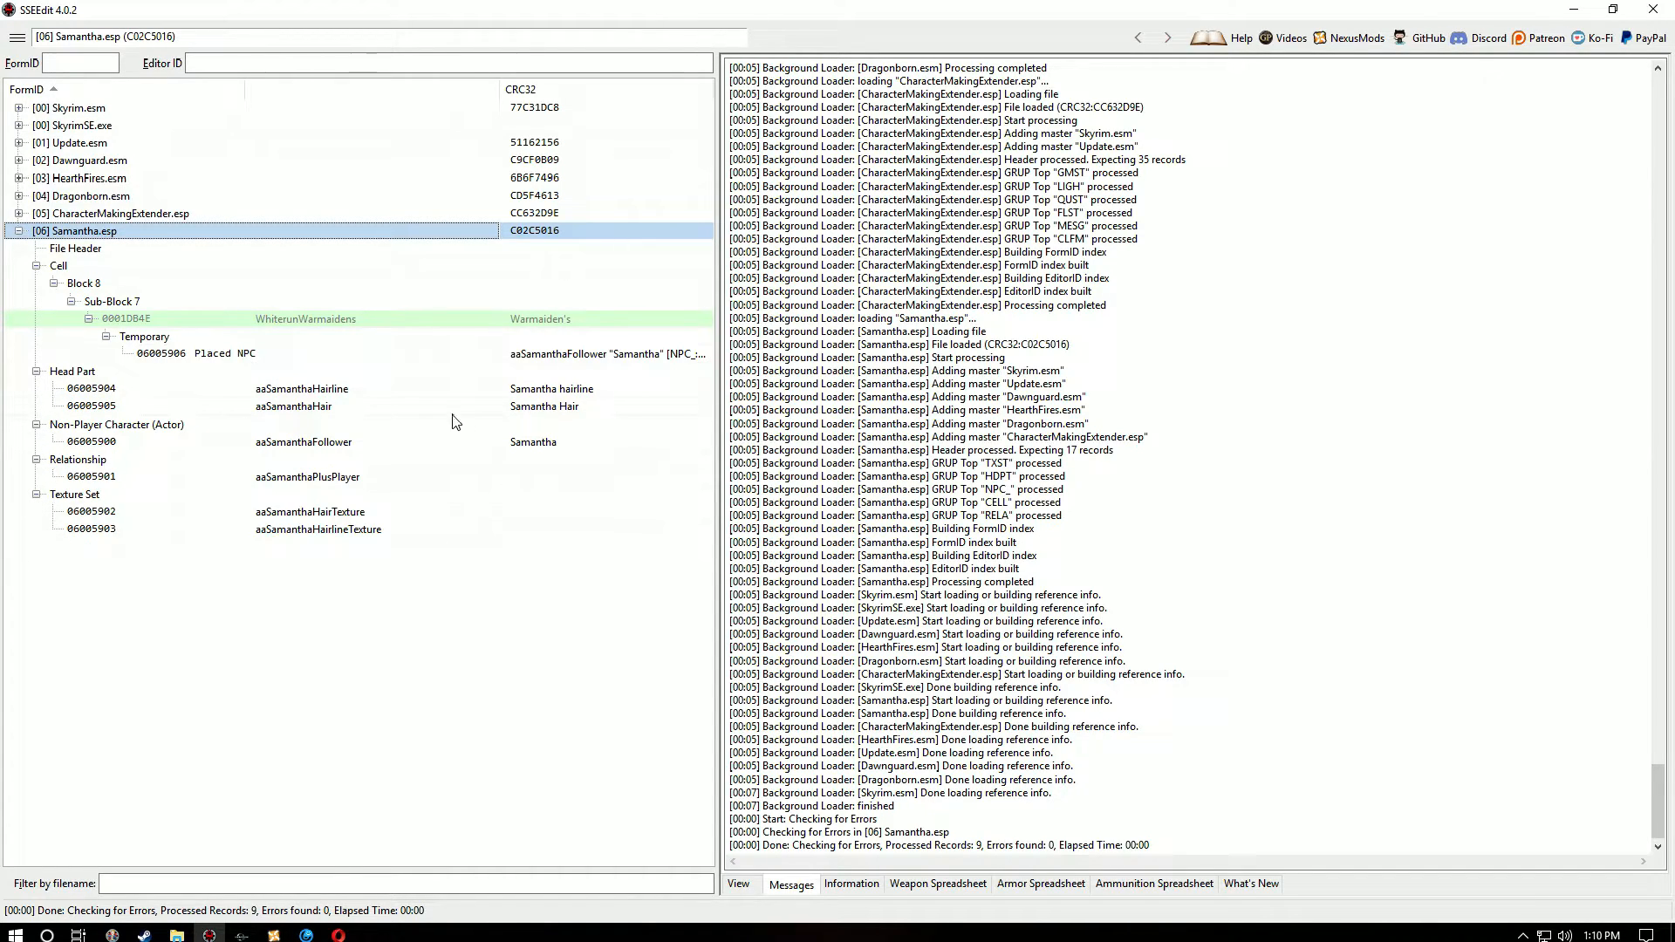
# Step: Clean the unused masters from Samantha.esp, then exit SSEEdit, saving the plugin with a backup
pyautogui.rightClick(59, 236)
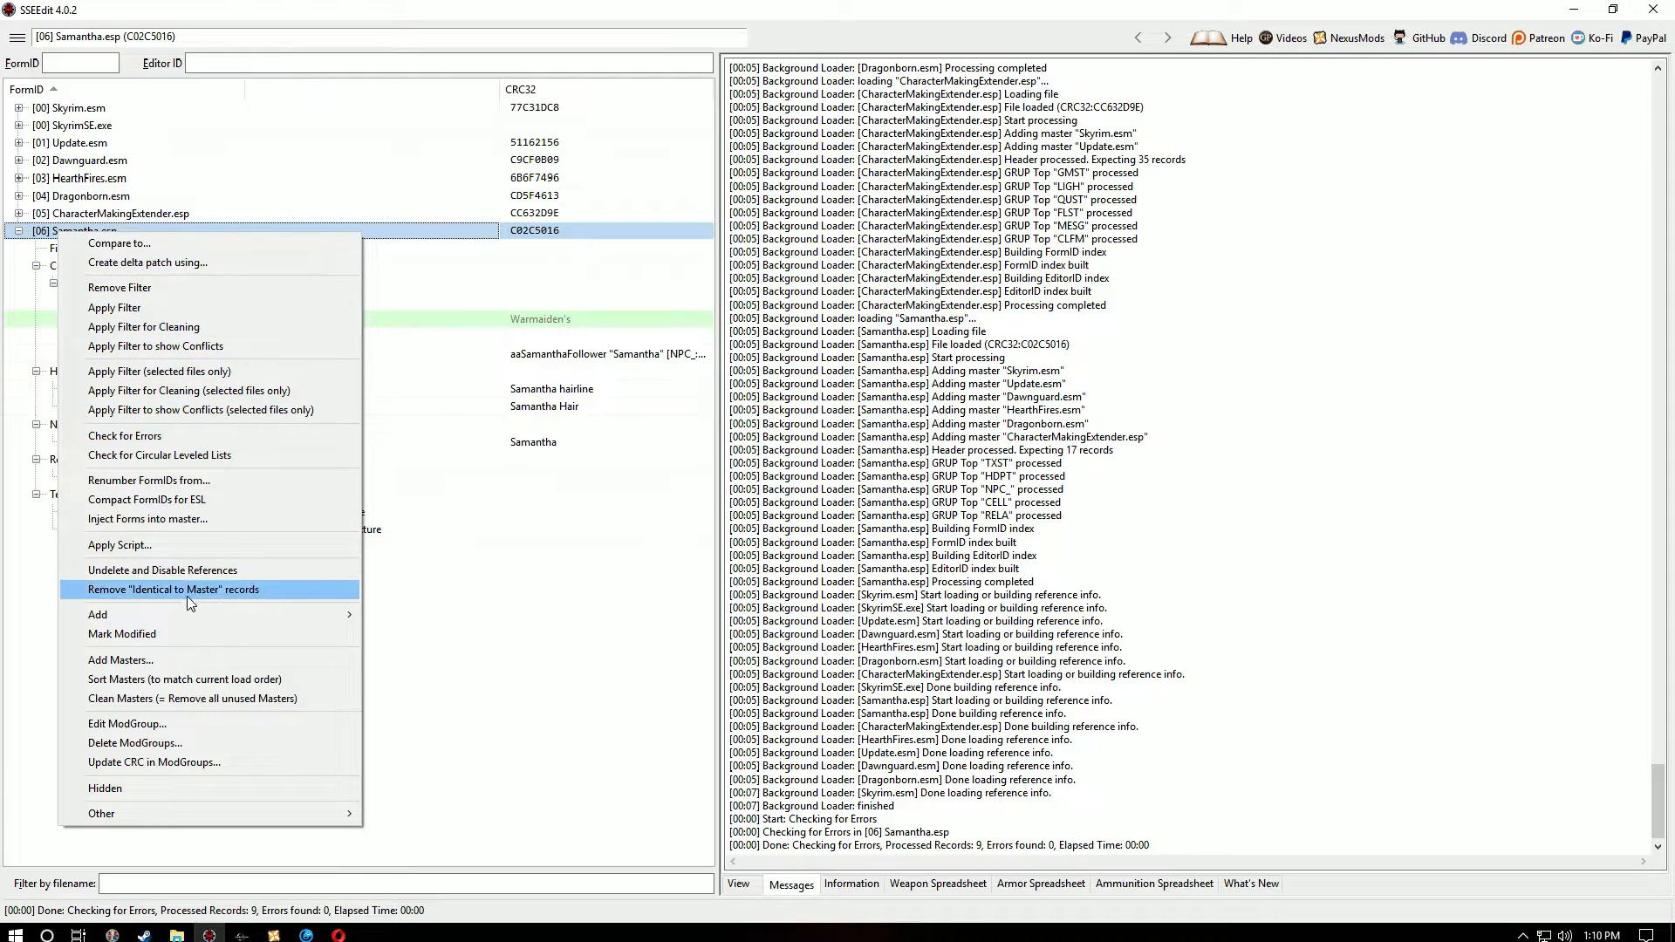
pyautogui.click(211, 699)
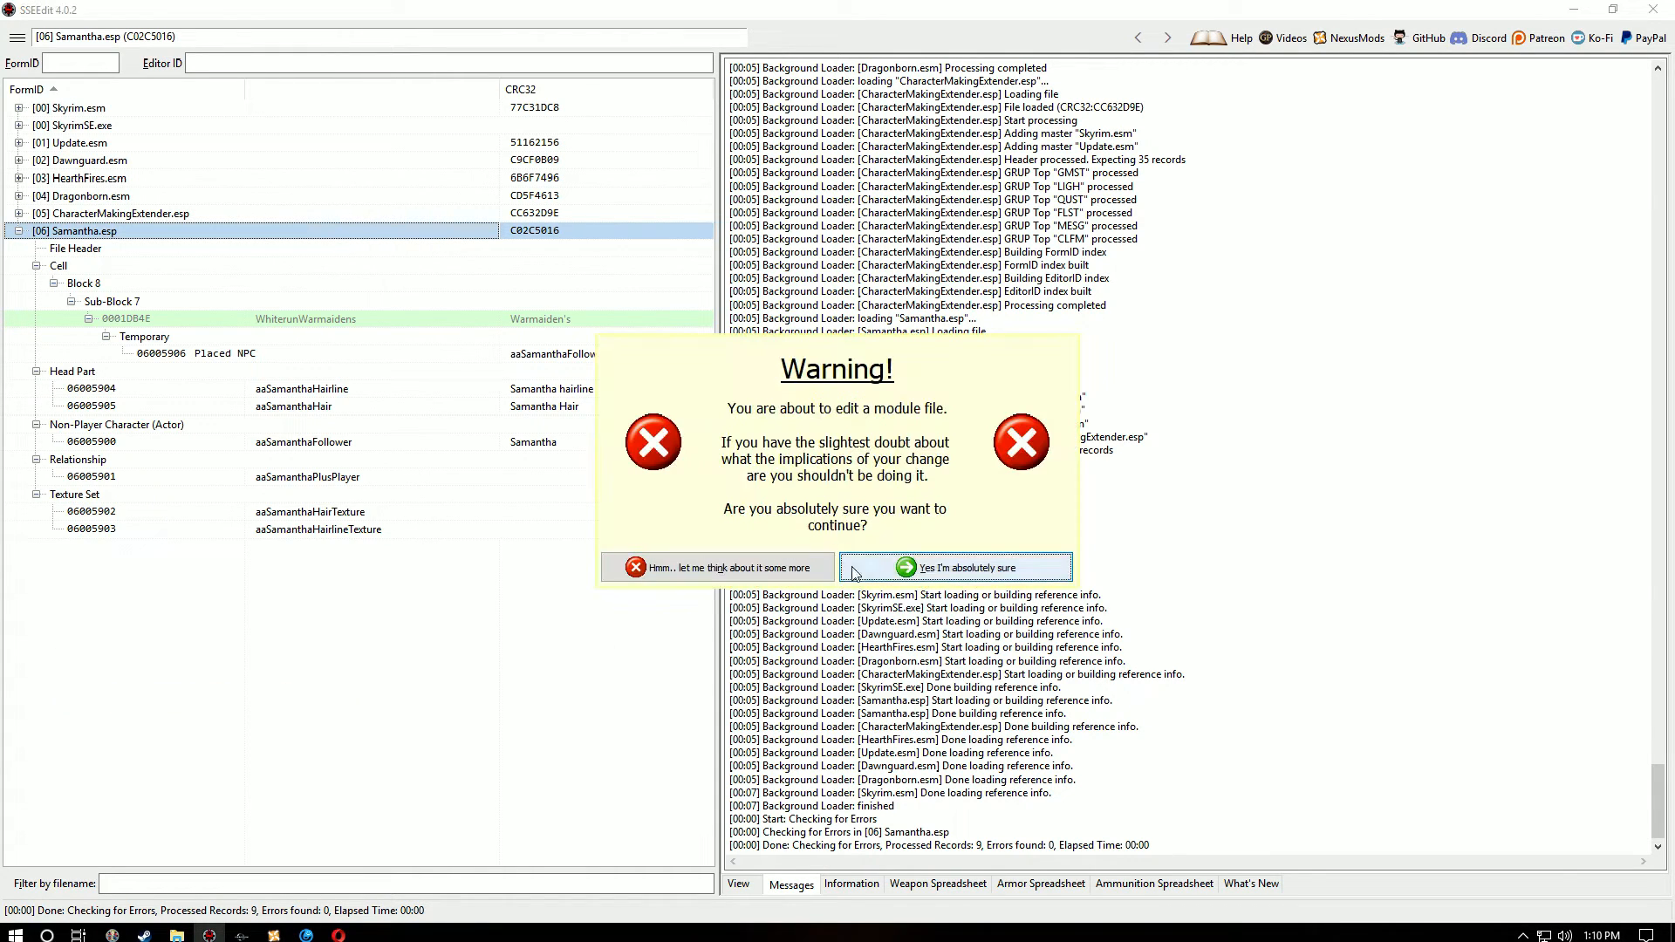
pyautogui.click(898, 573)
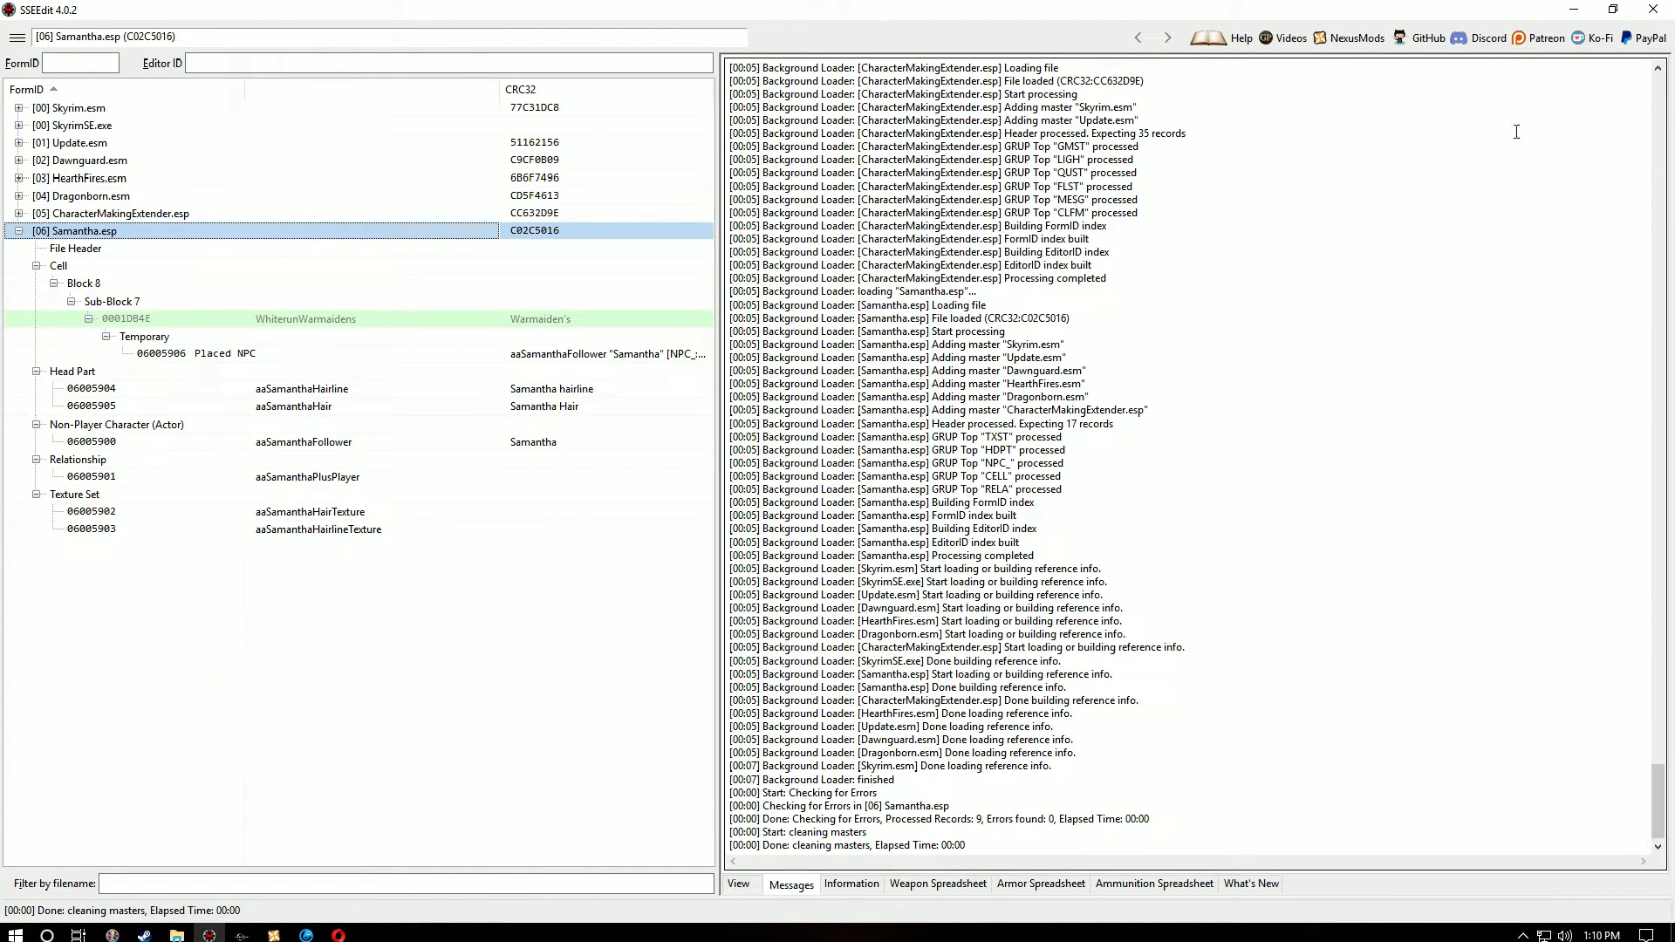
pyautogui.click(1653, 10)
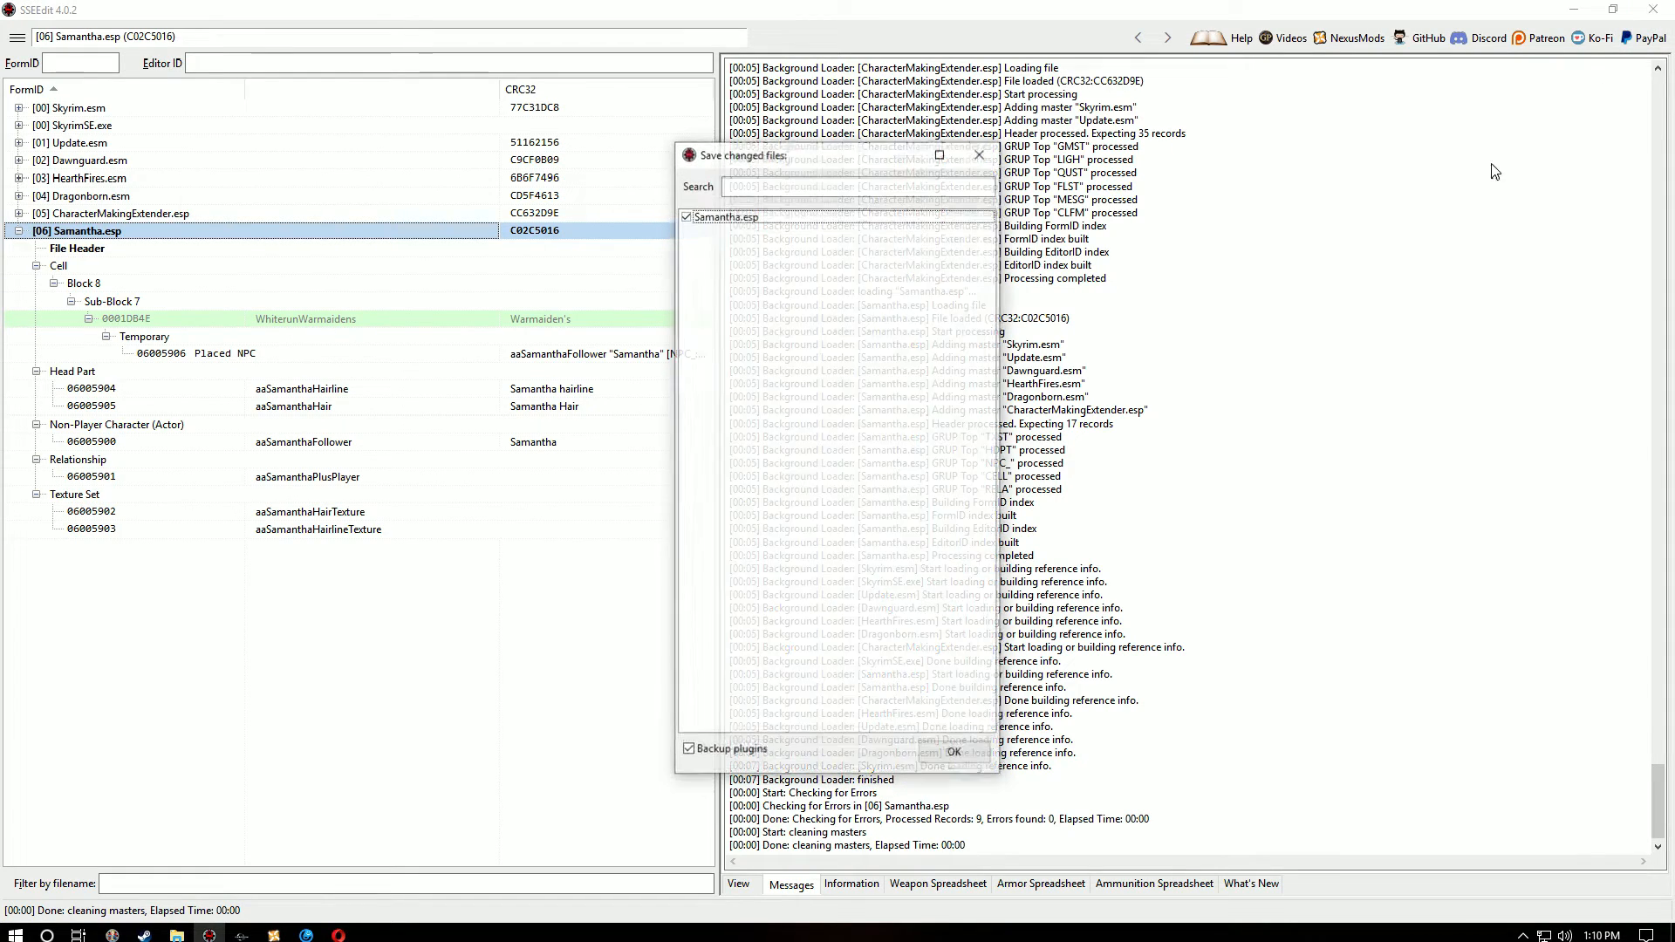
pyautogui.click(970, 754)
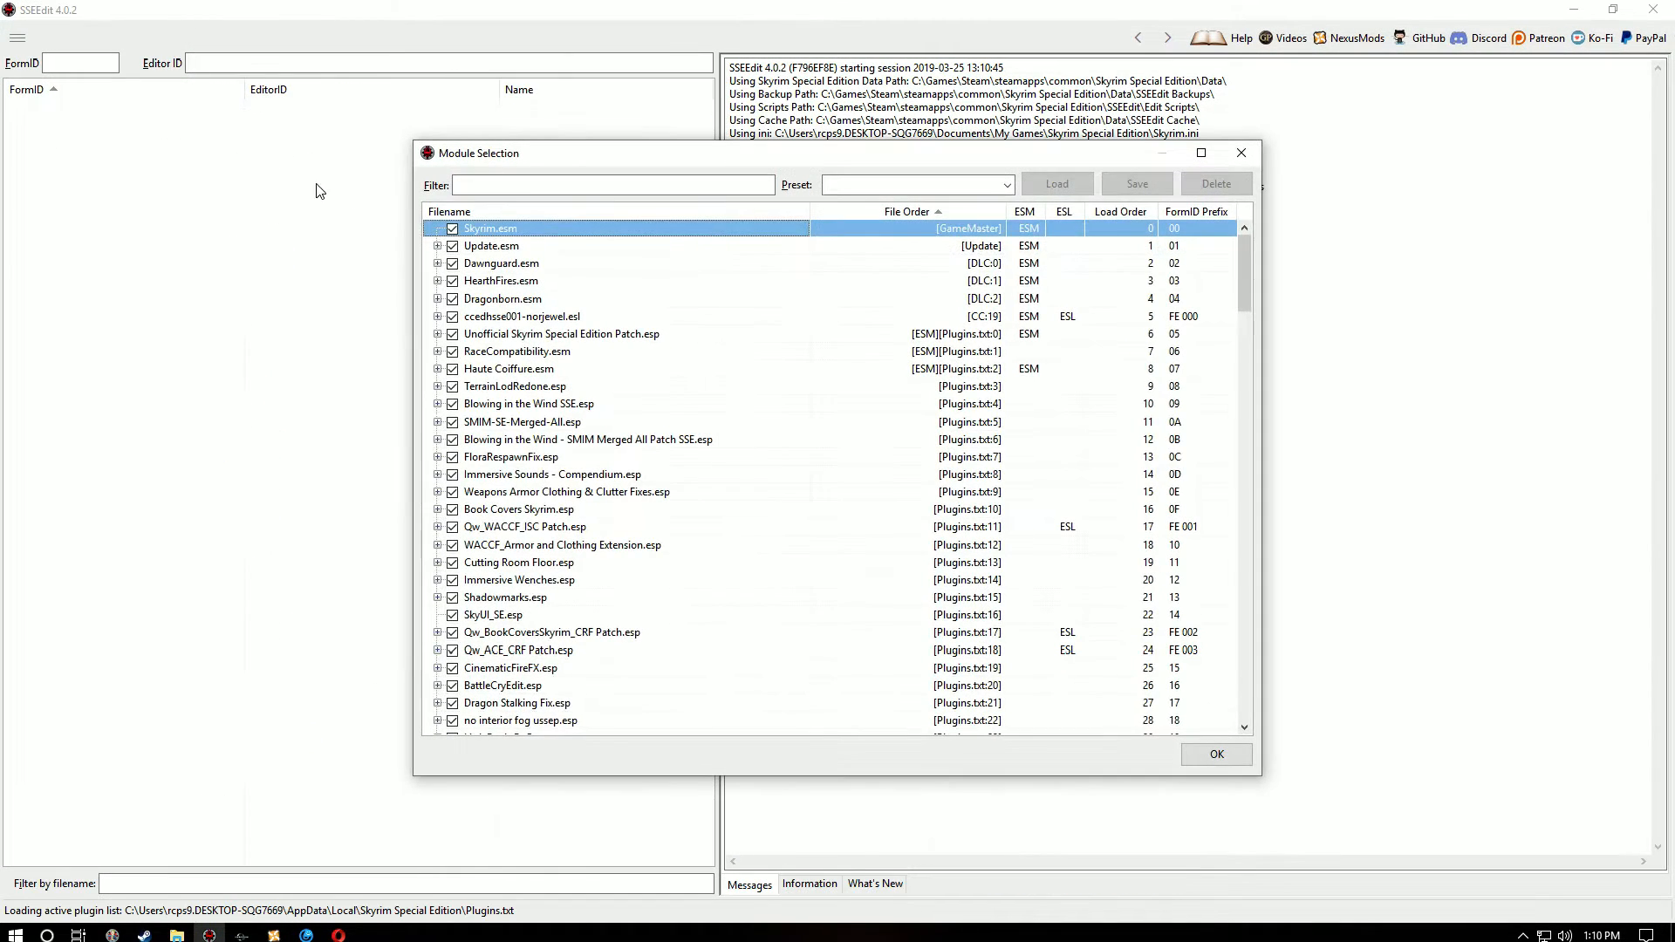
# Step: Reopen SSEEdit's module selection with everything deselected, filter for "samanth" and load only the cleaned Samantha.esp
pyautogui.rightClick(541, 407)
pyautogui.click(562, 437)
pyautogui.click(477, 184)
pyautogui.write('samanth')
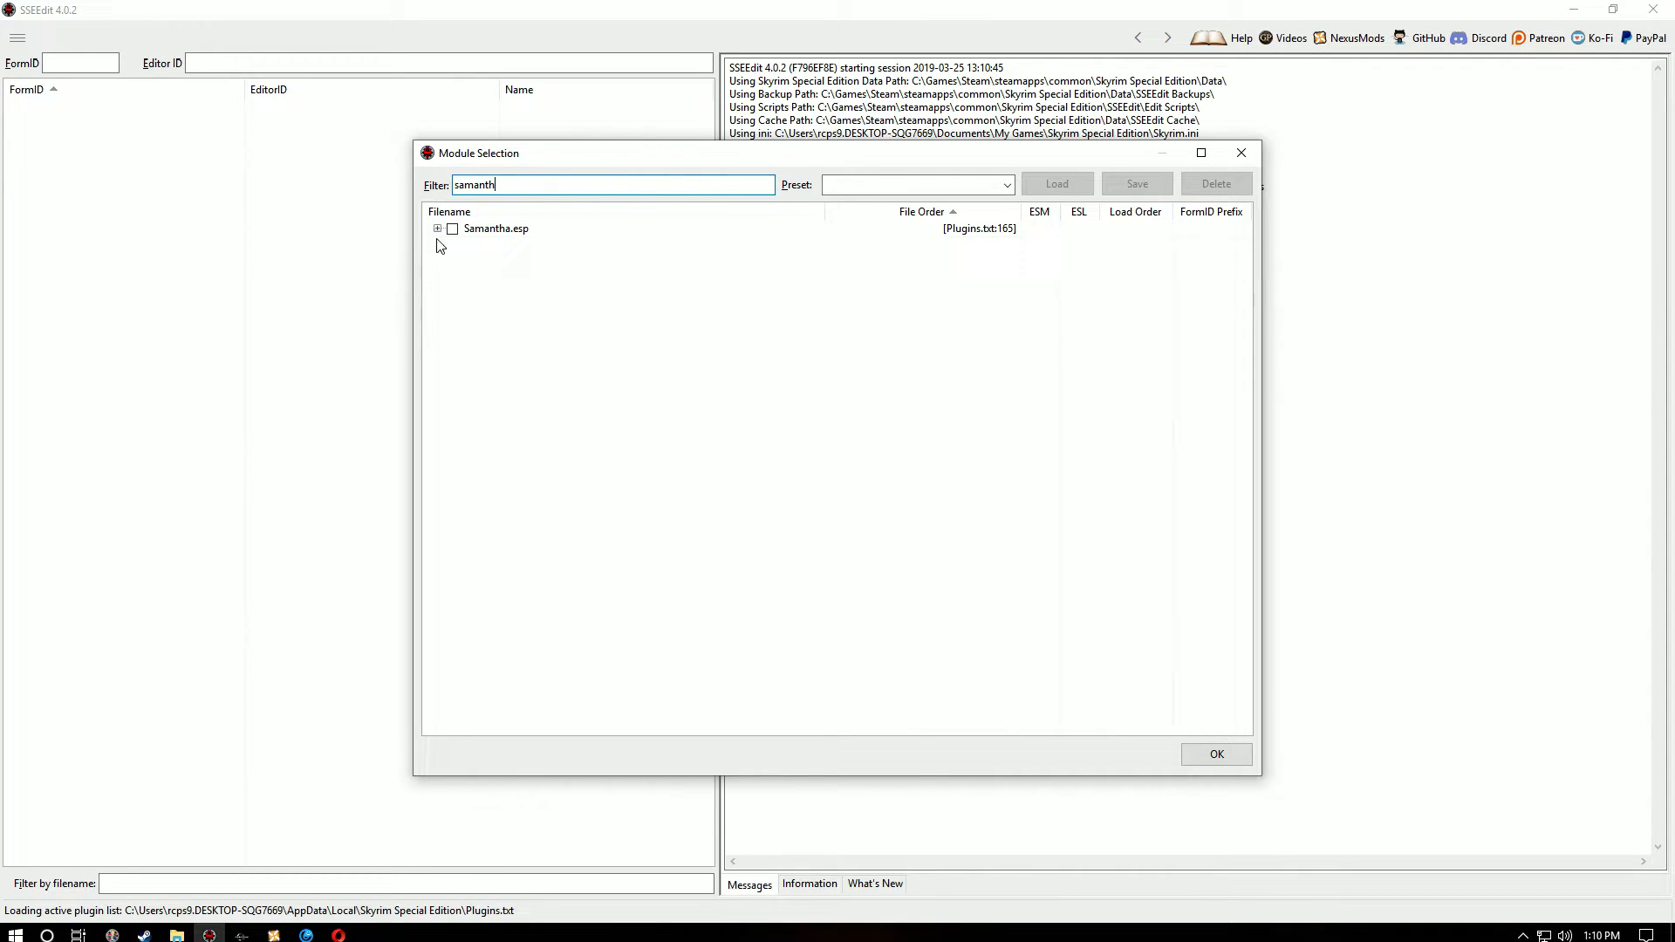
pyautogui.click(452, 229)
pyautogui.click(1208, 761)
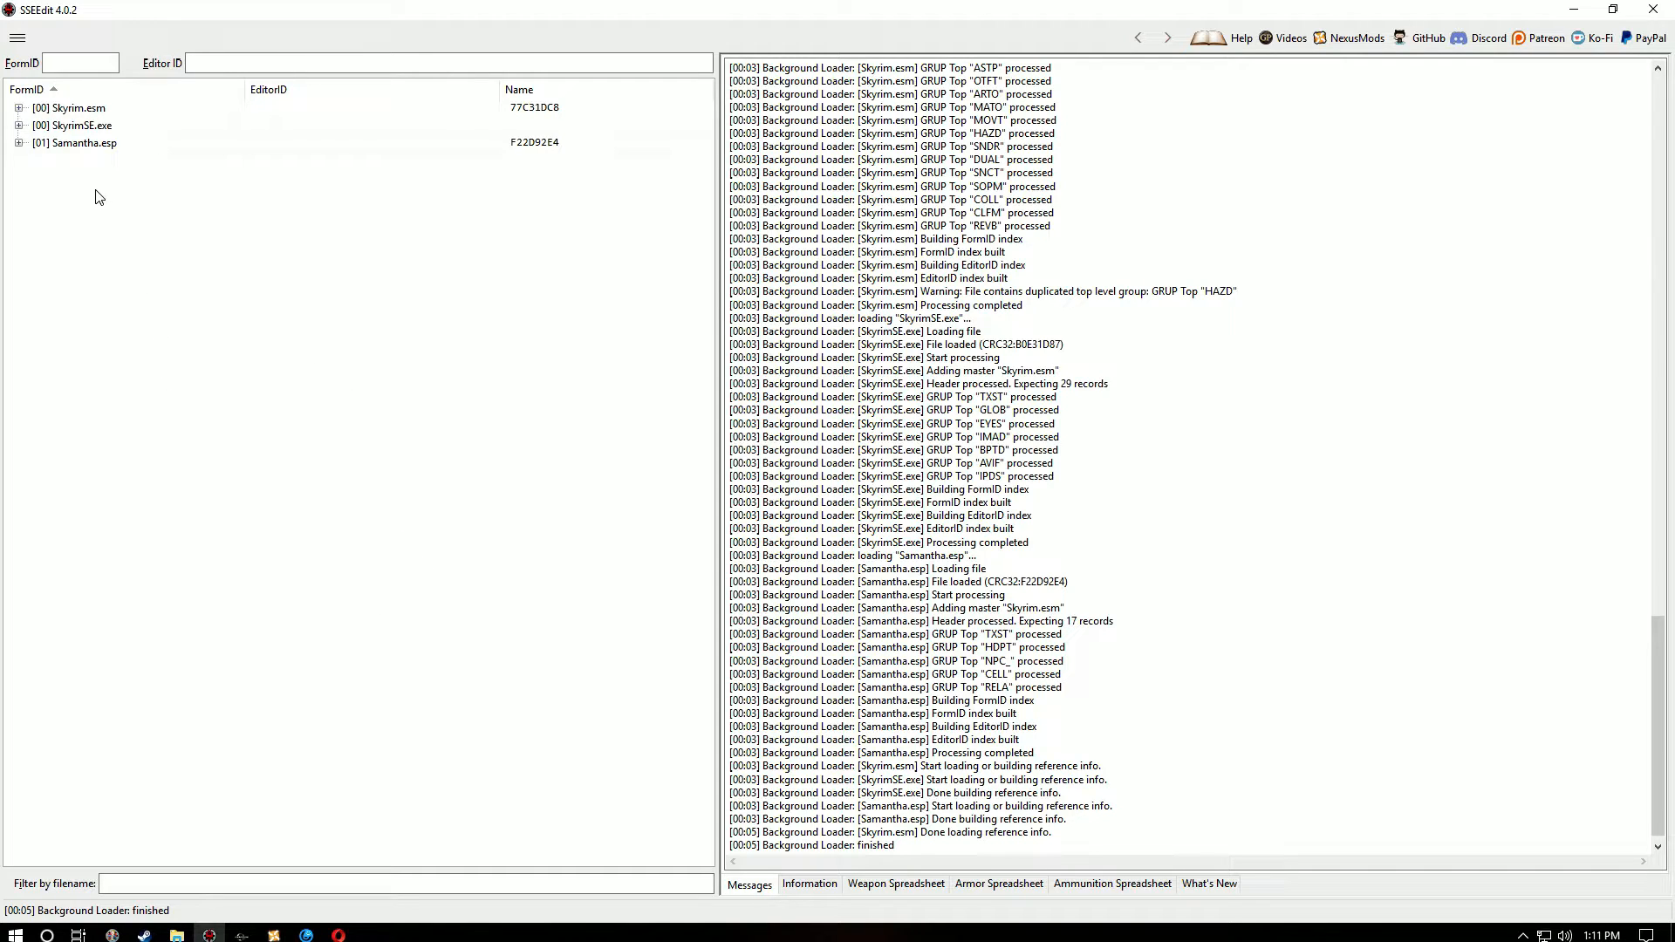
# Step: Close SSEEdit and launch Skyrim through SKSE from Nexus Mod Manager
pyautogui.click(1652, 13)
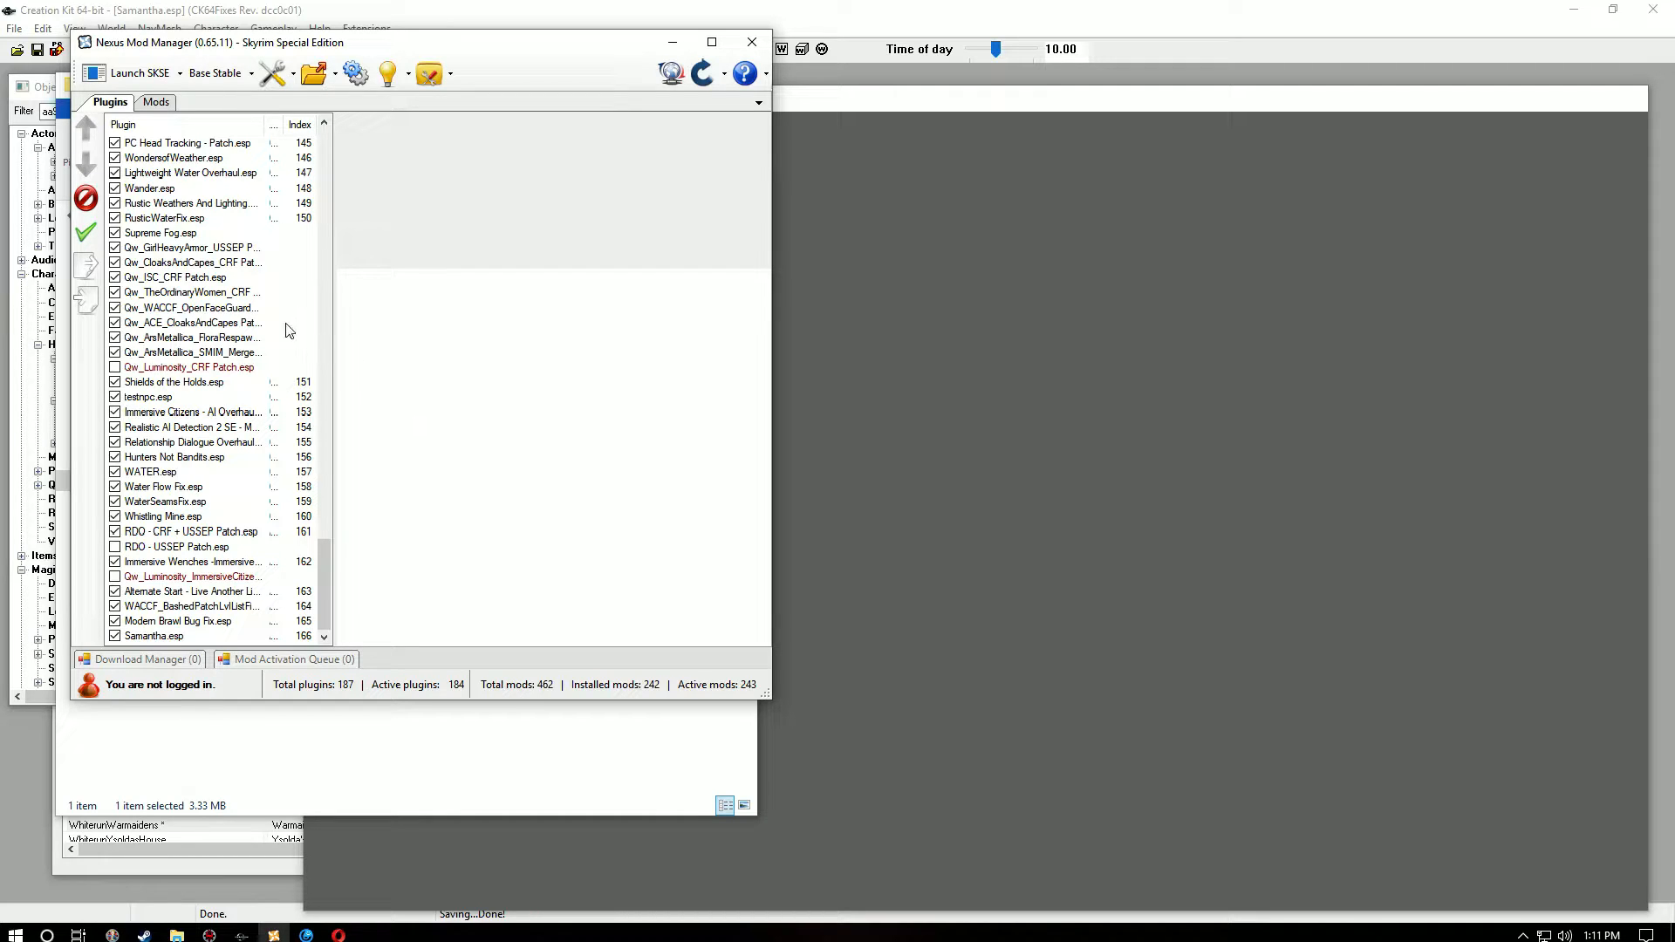
pyautogui.click(145, 72)
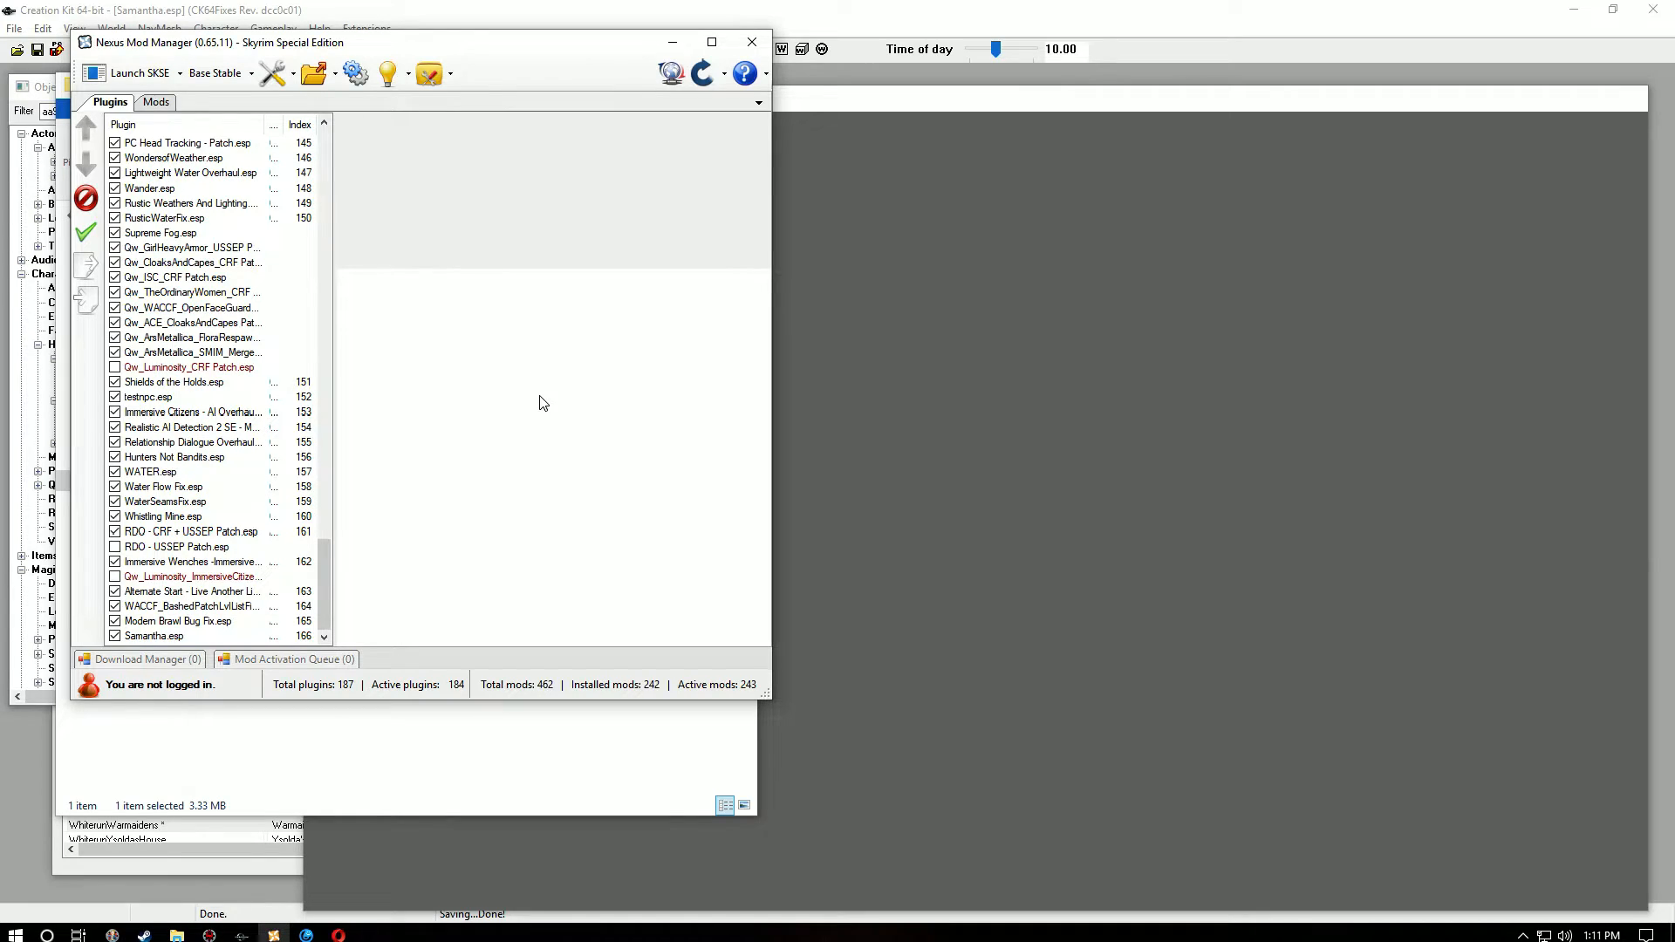
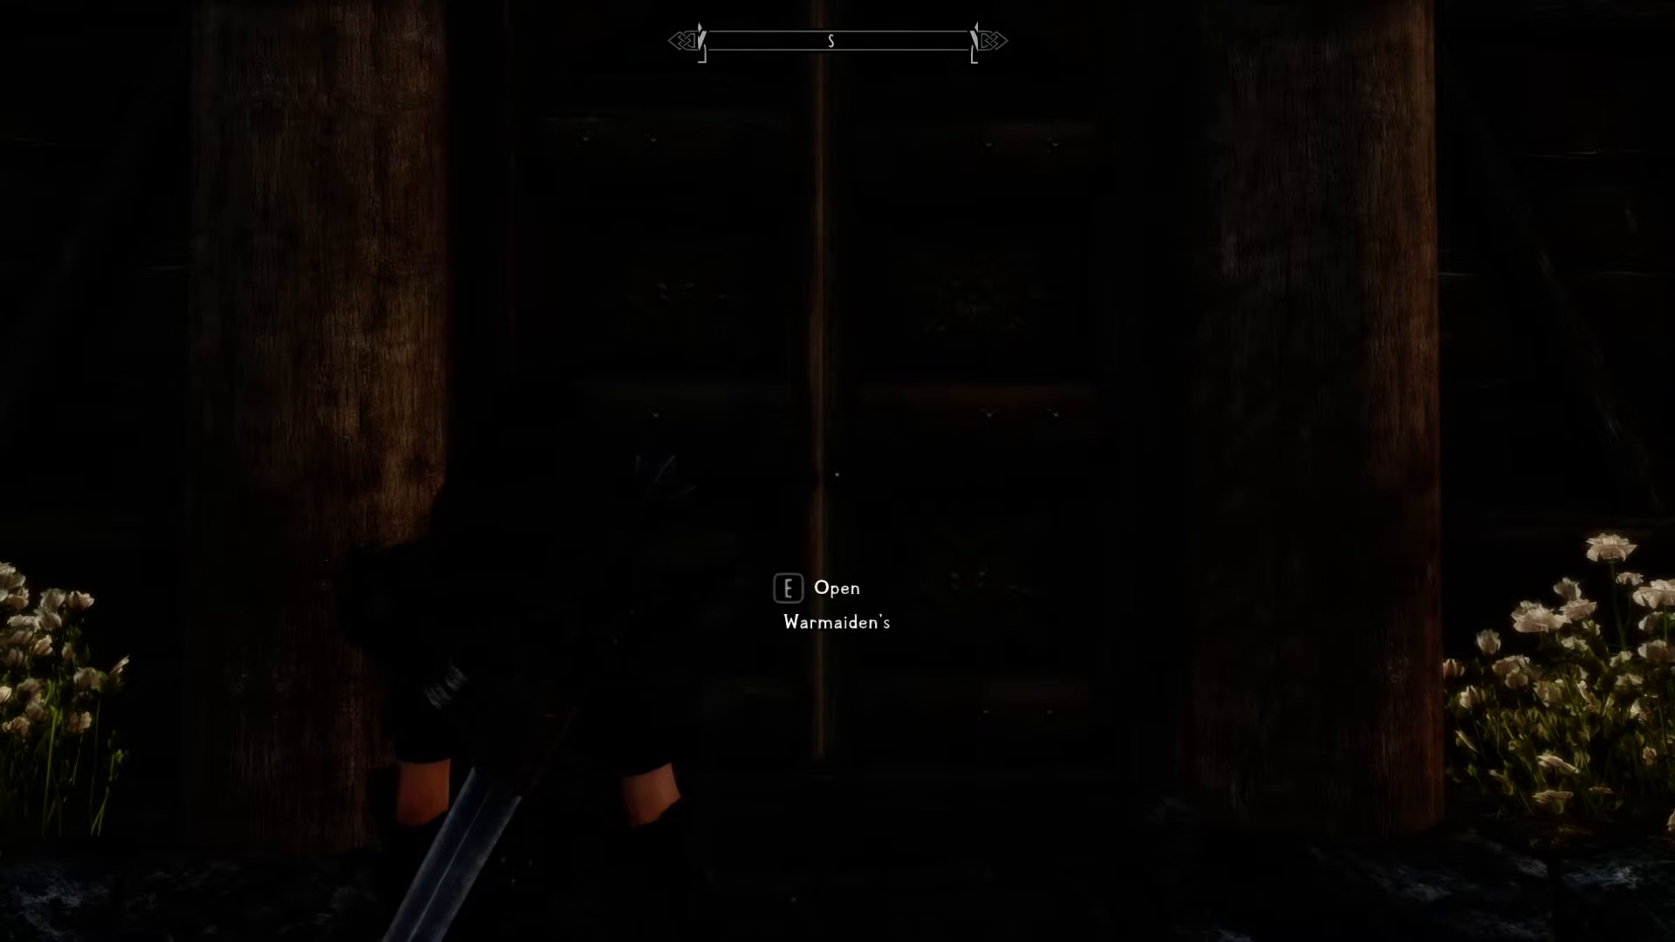
# Step: Enter Warmaiden's in Whiterun, walk to Samantha at the fireplace and try to talk to her
pyautogui.press('e')
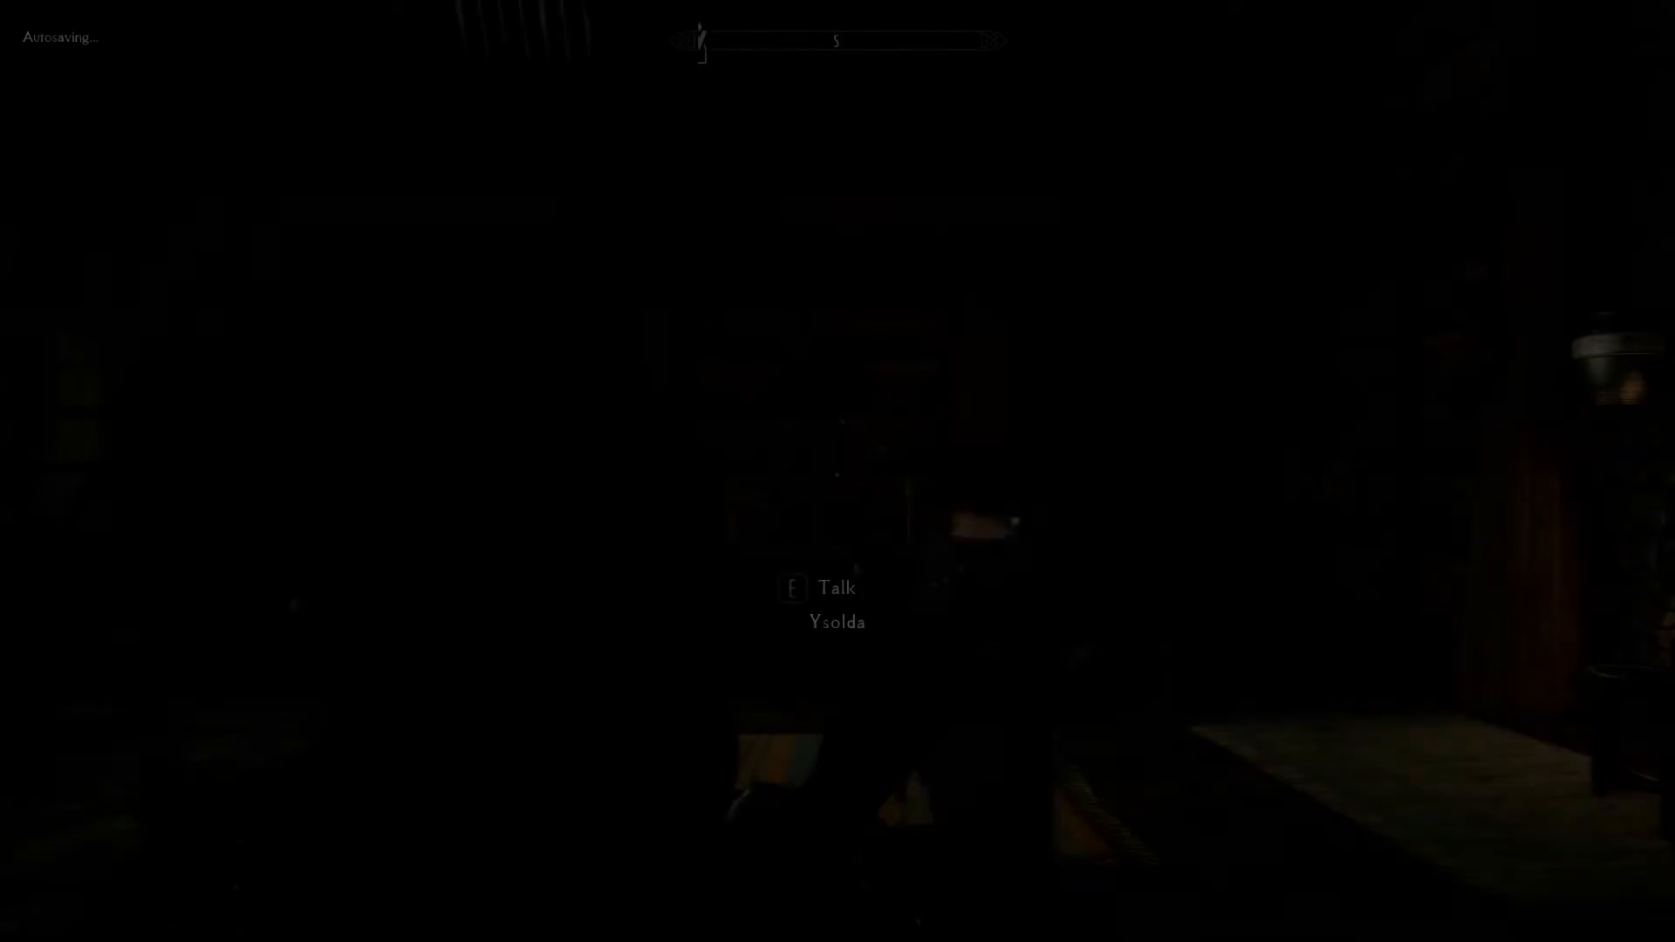
pyautogui.press('w')
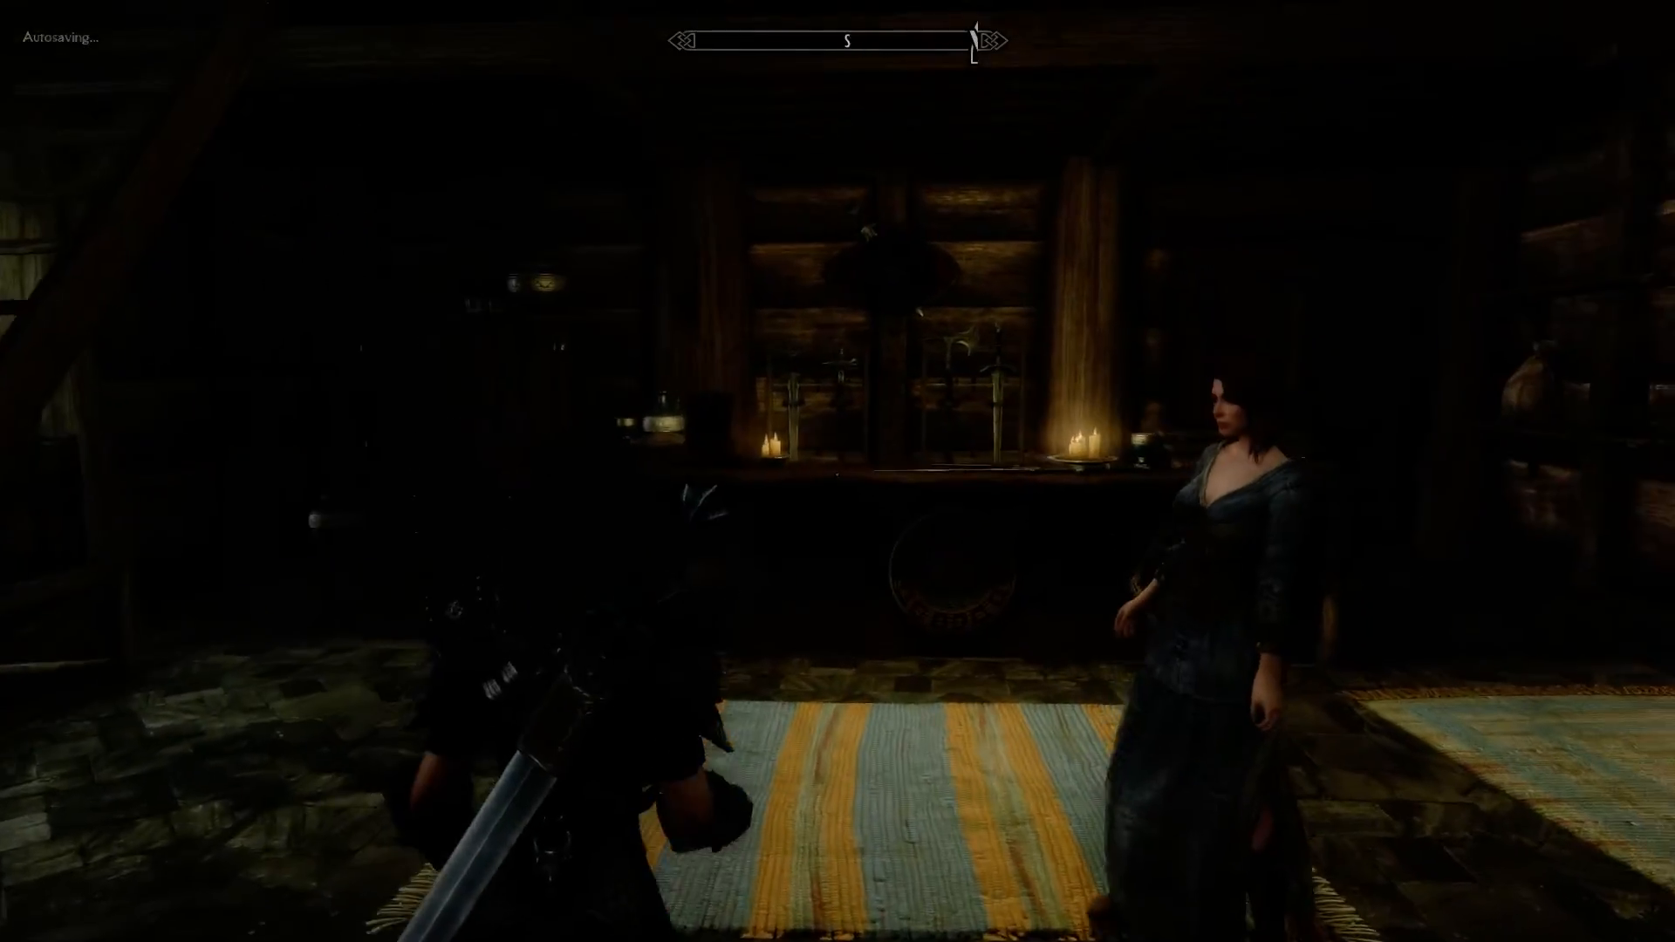
pyautogui.press('w')
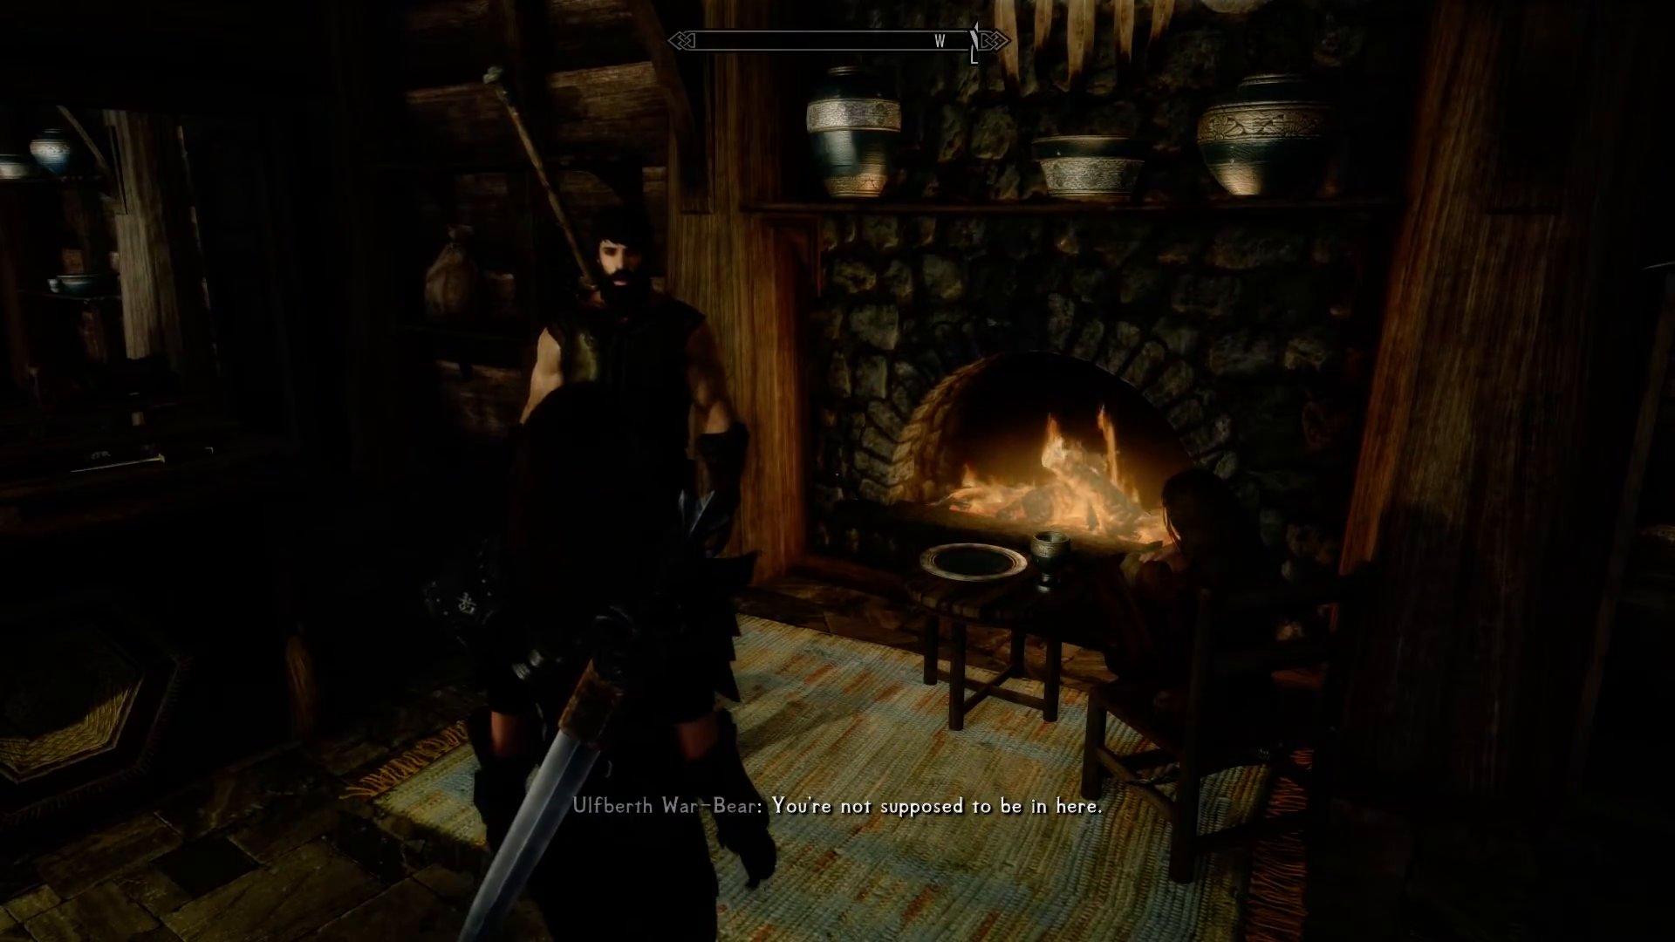
pyautogui.press('w')
pyautogui.press('w')
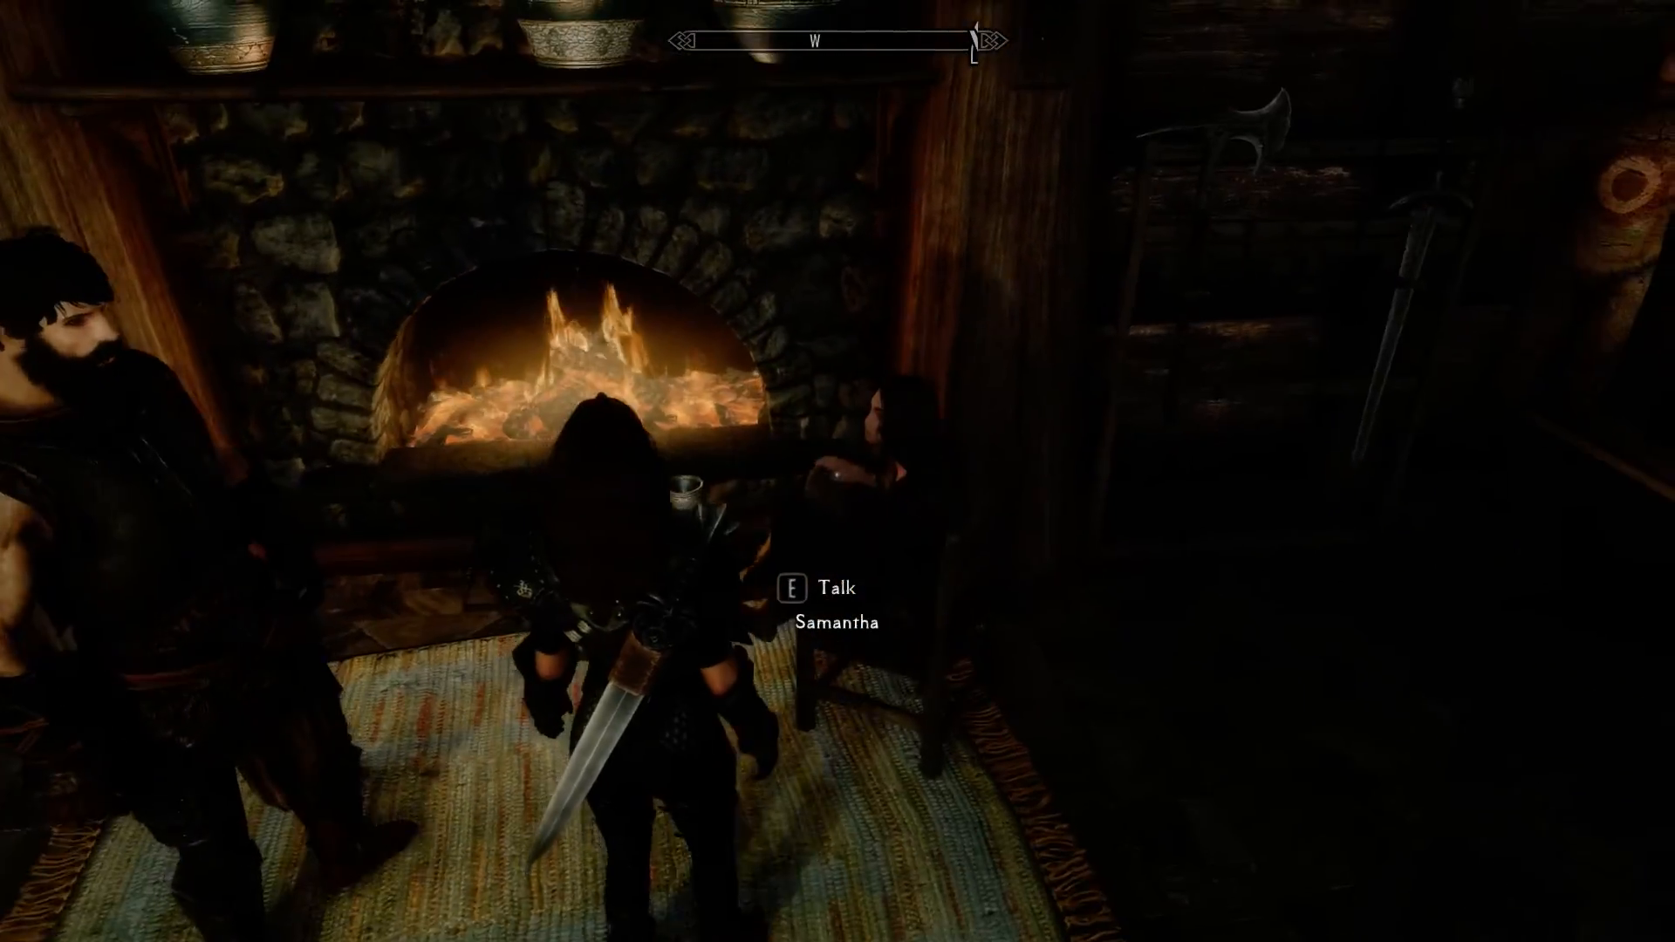
pyautogui.press('e')
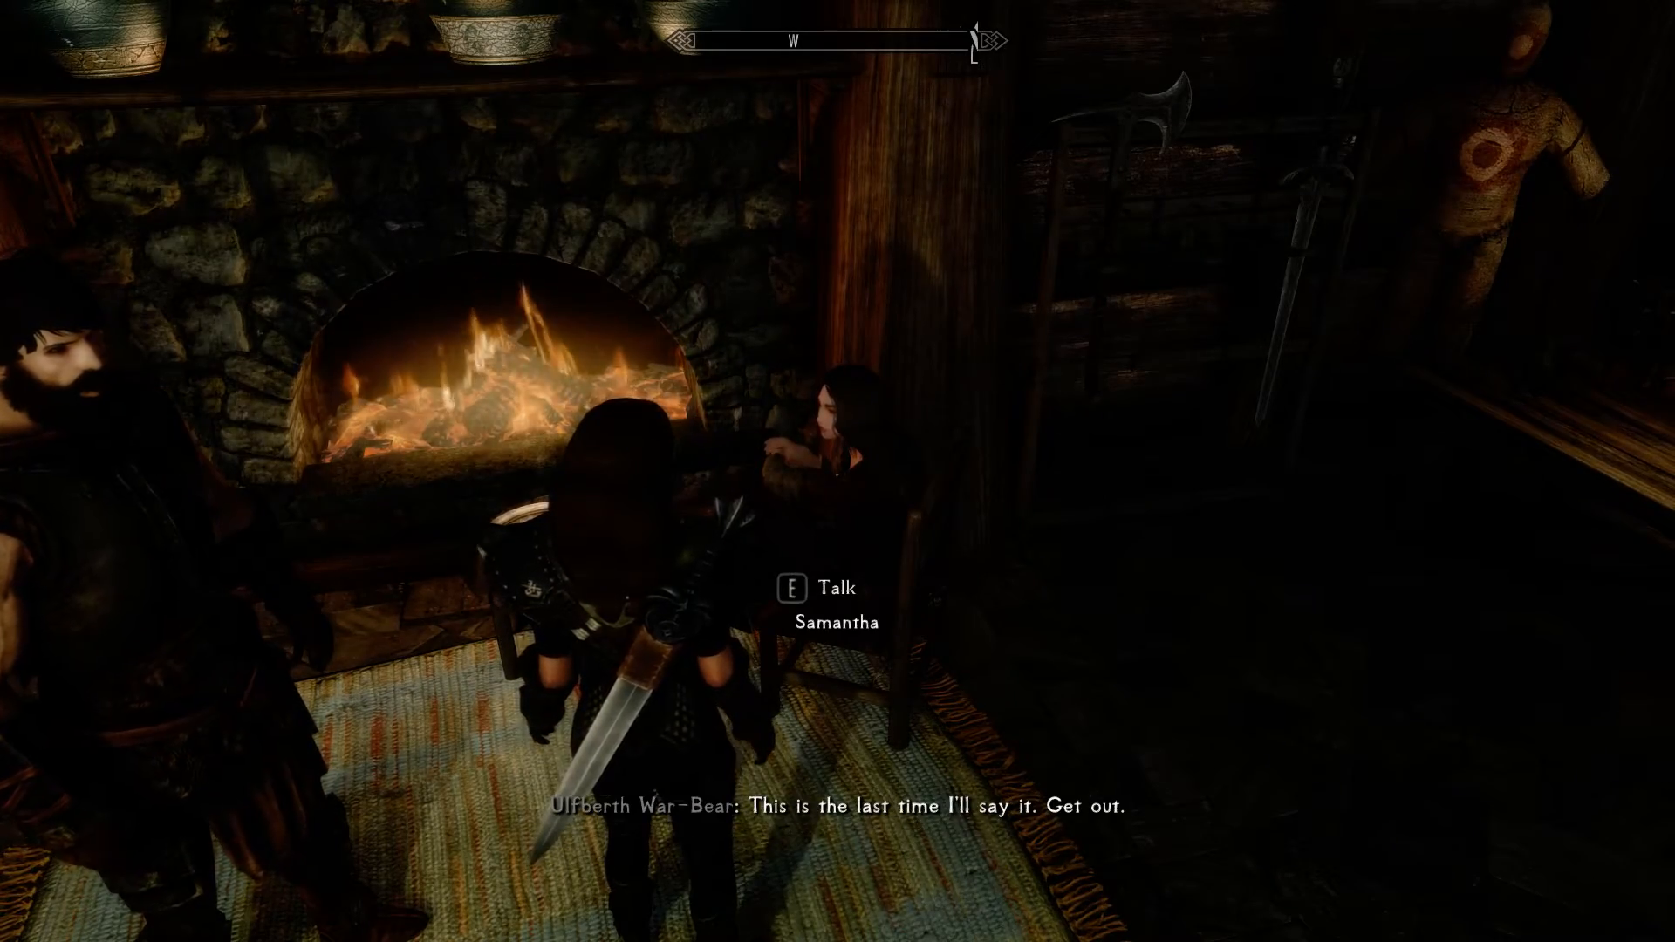
# Step: Leave Warmaiden's for Whiterun and wait 1 hour outside its door
pyautogui.press('w')
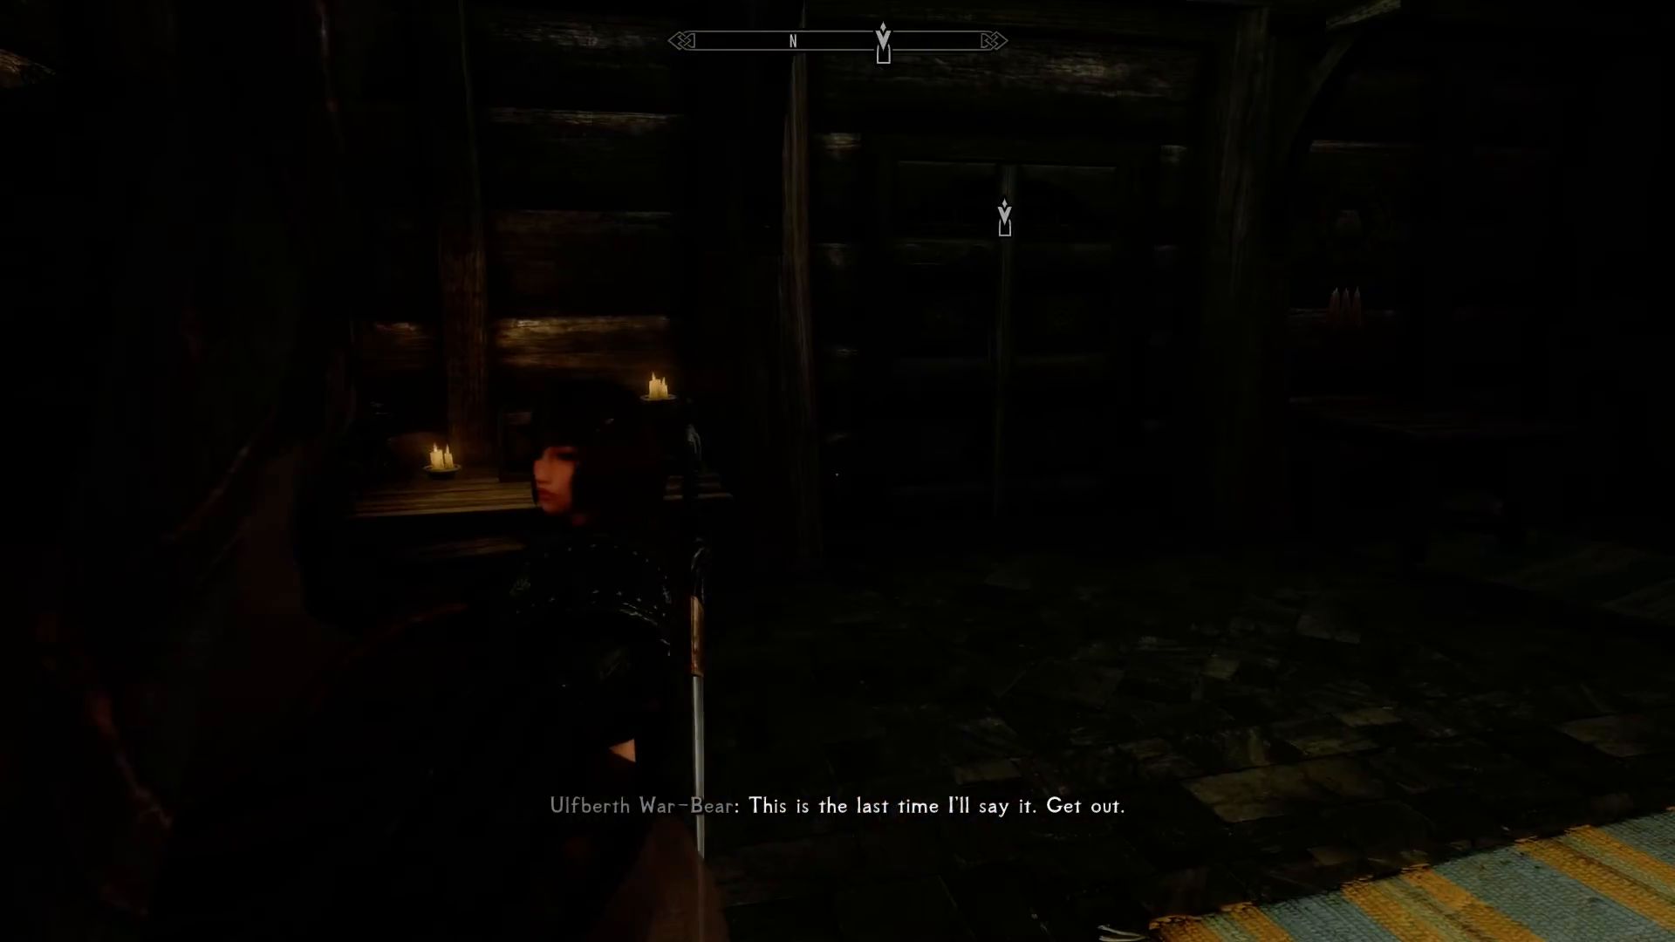
pyautogui.press('Tab')
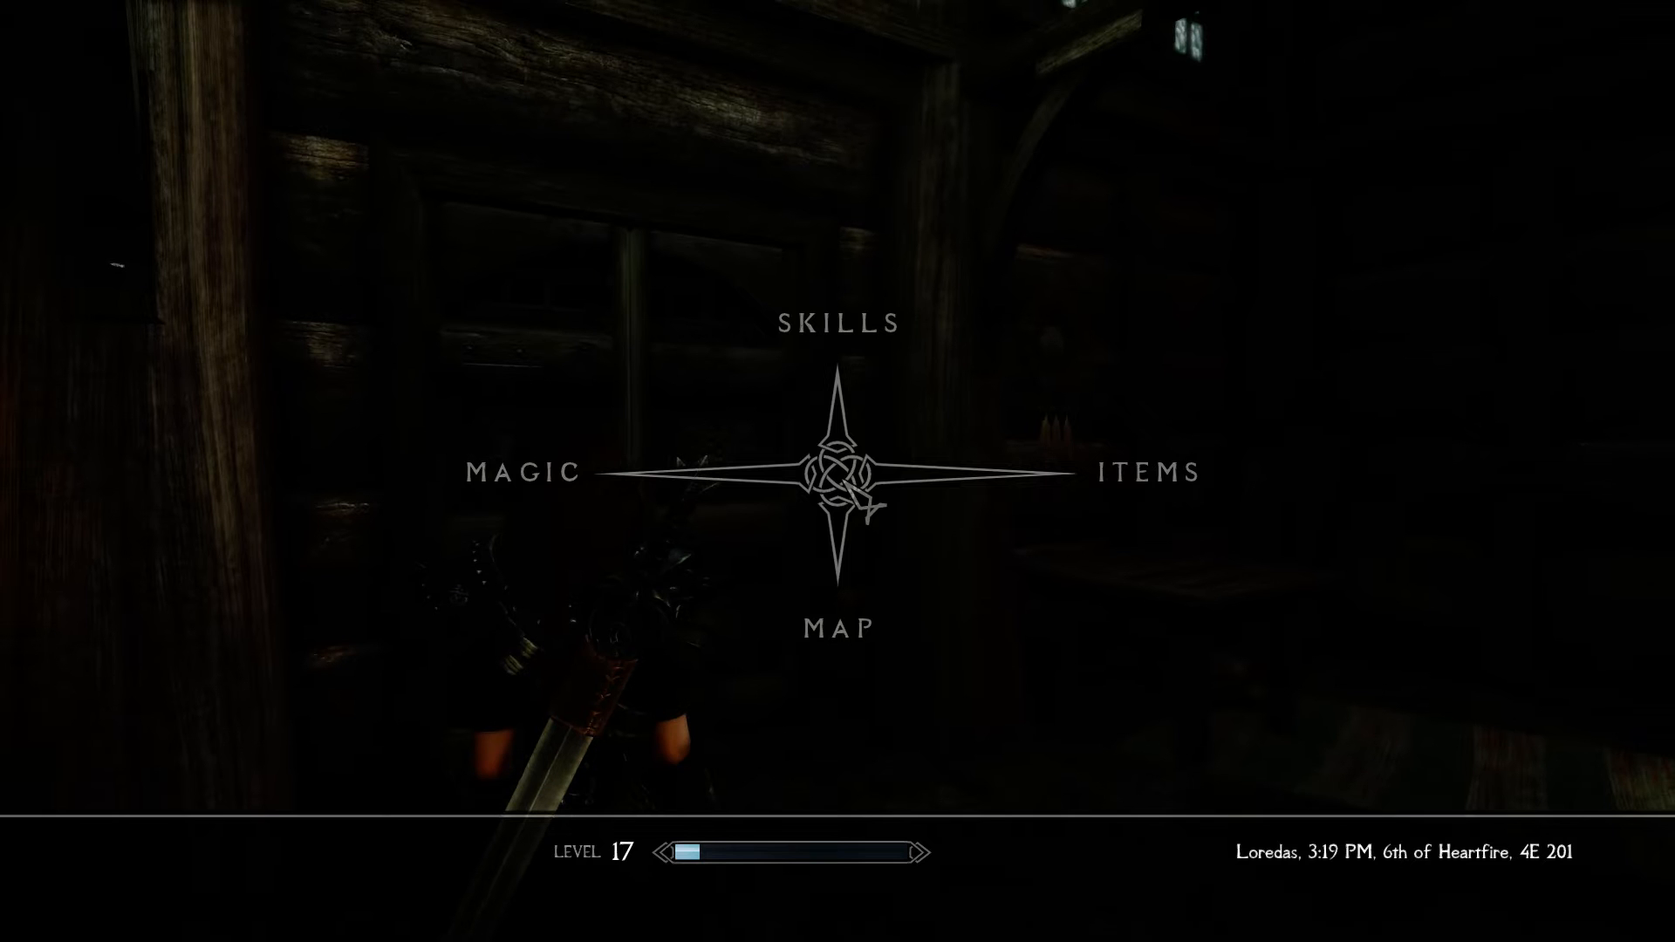
pyautogui.press('Tab')
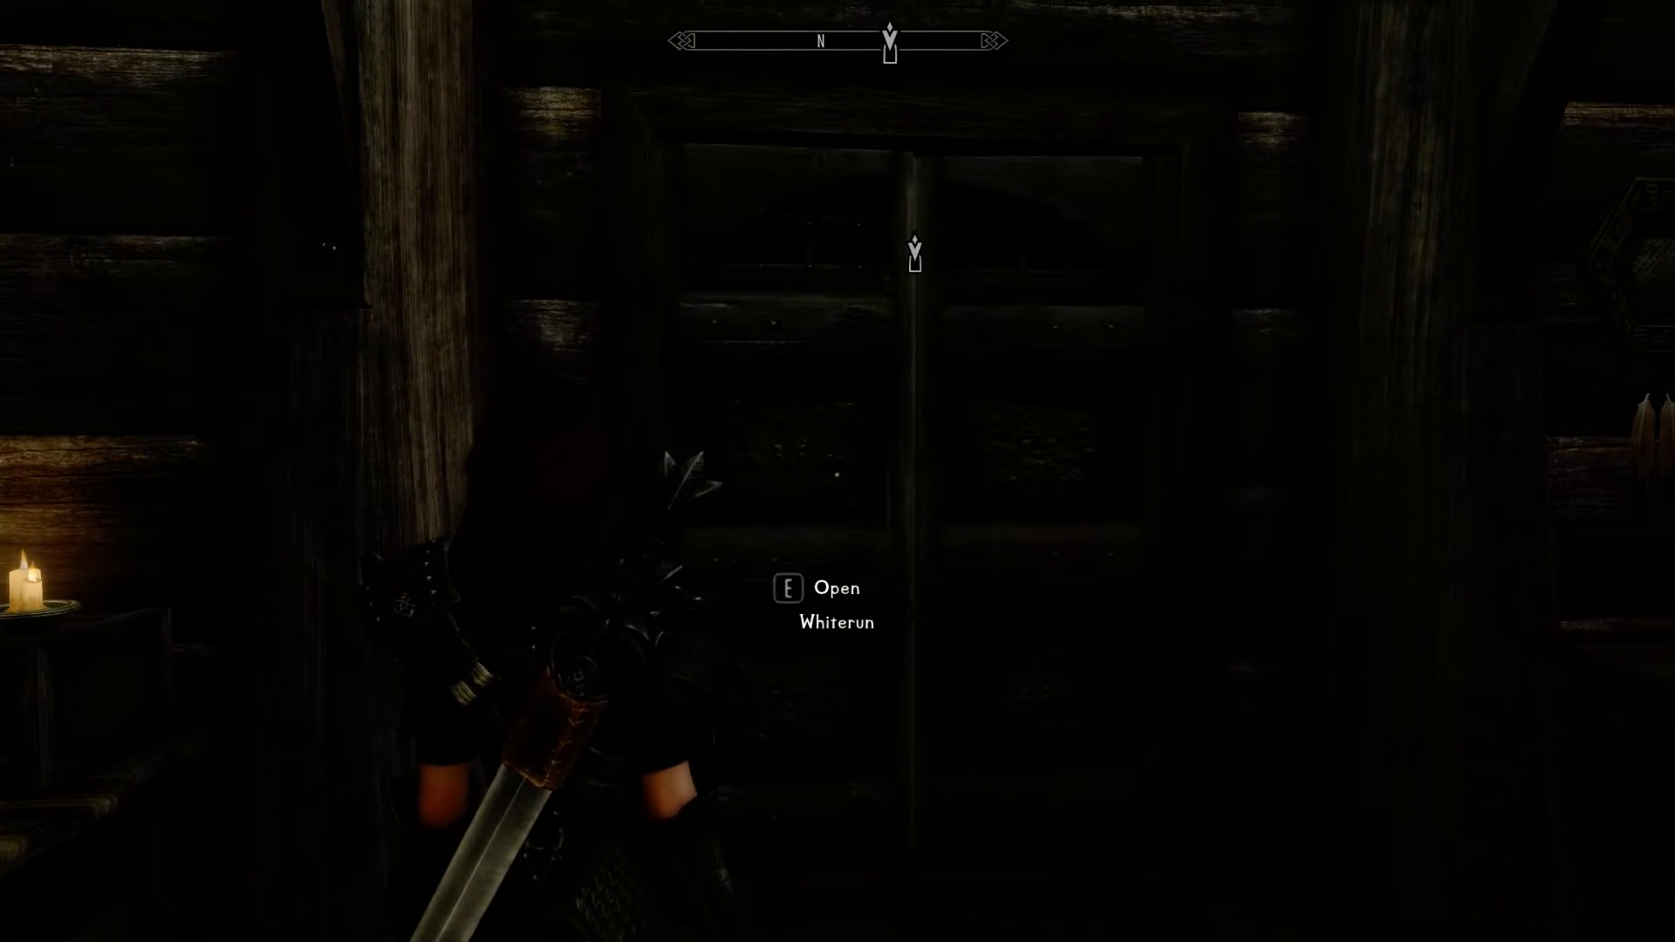
pyautogui.press('e')
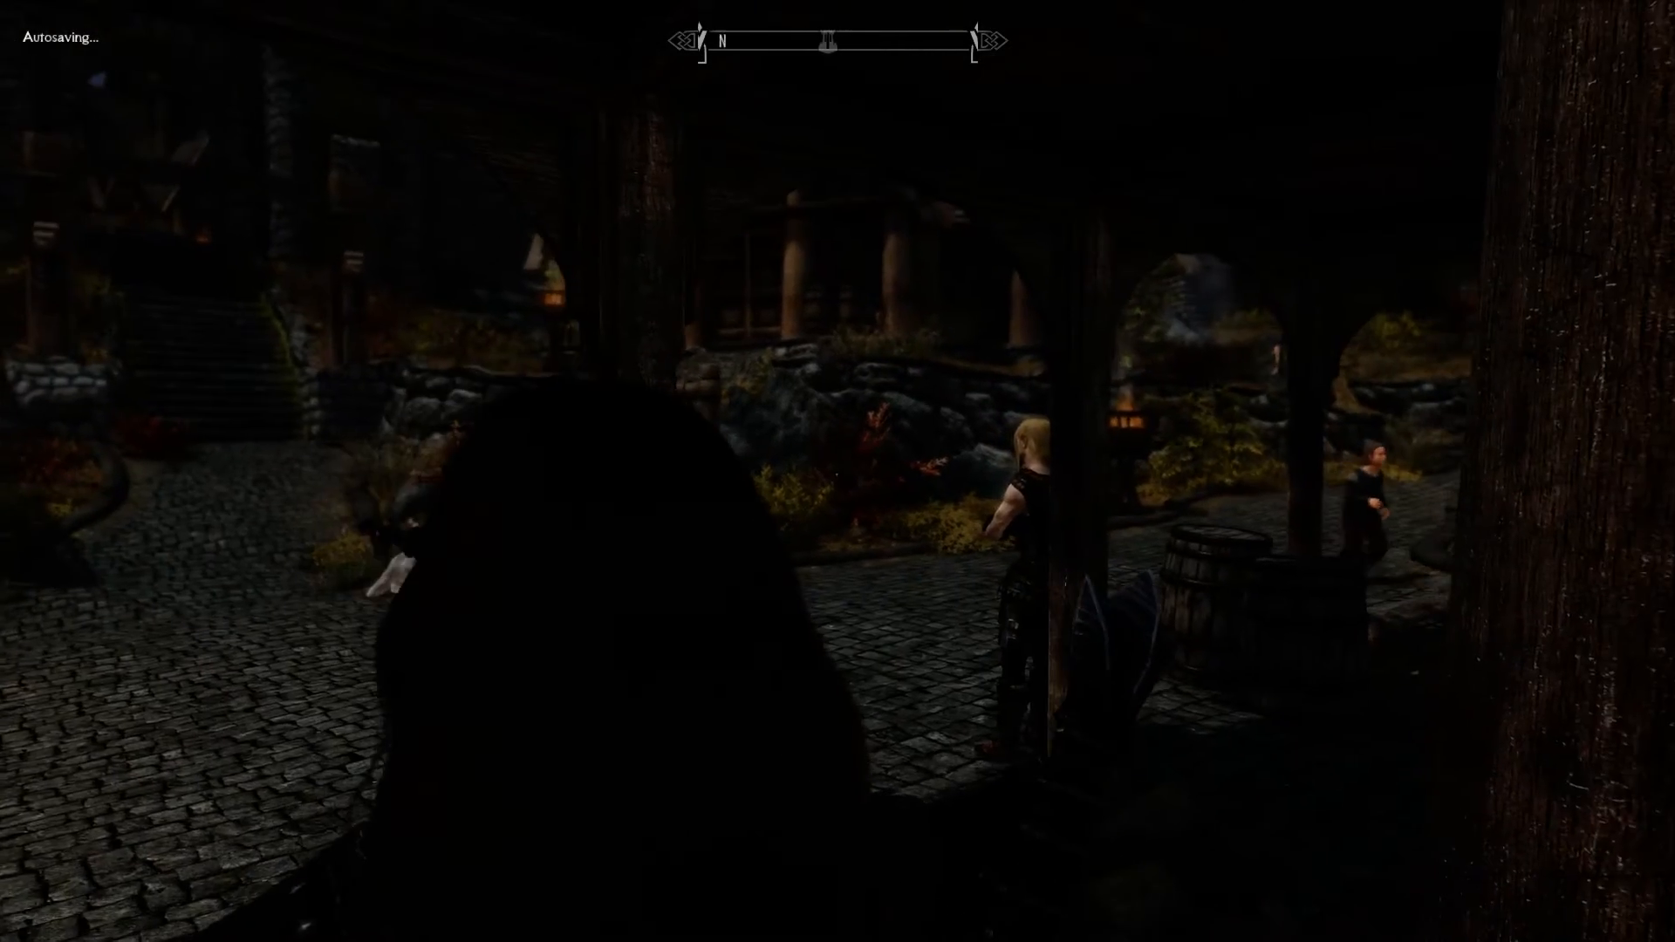
pyautogui.press('t')
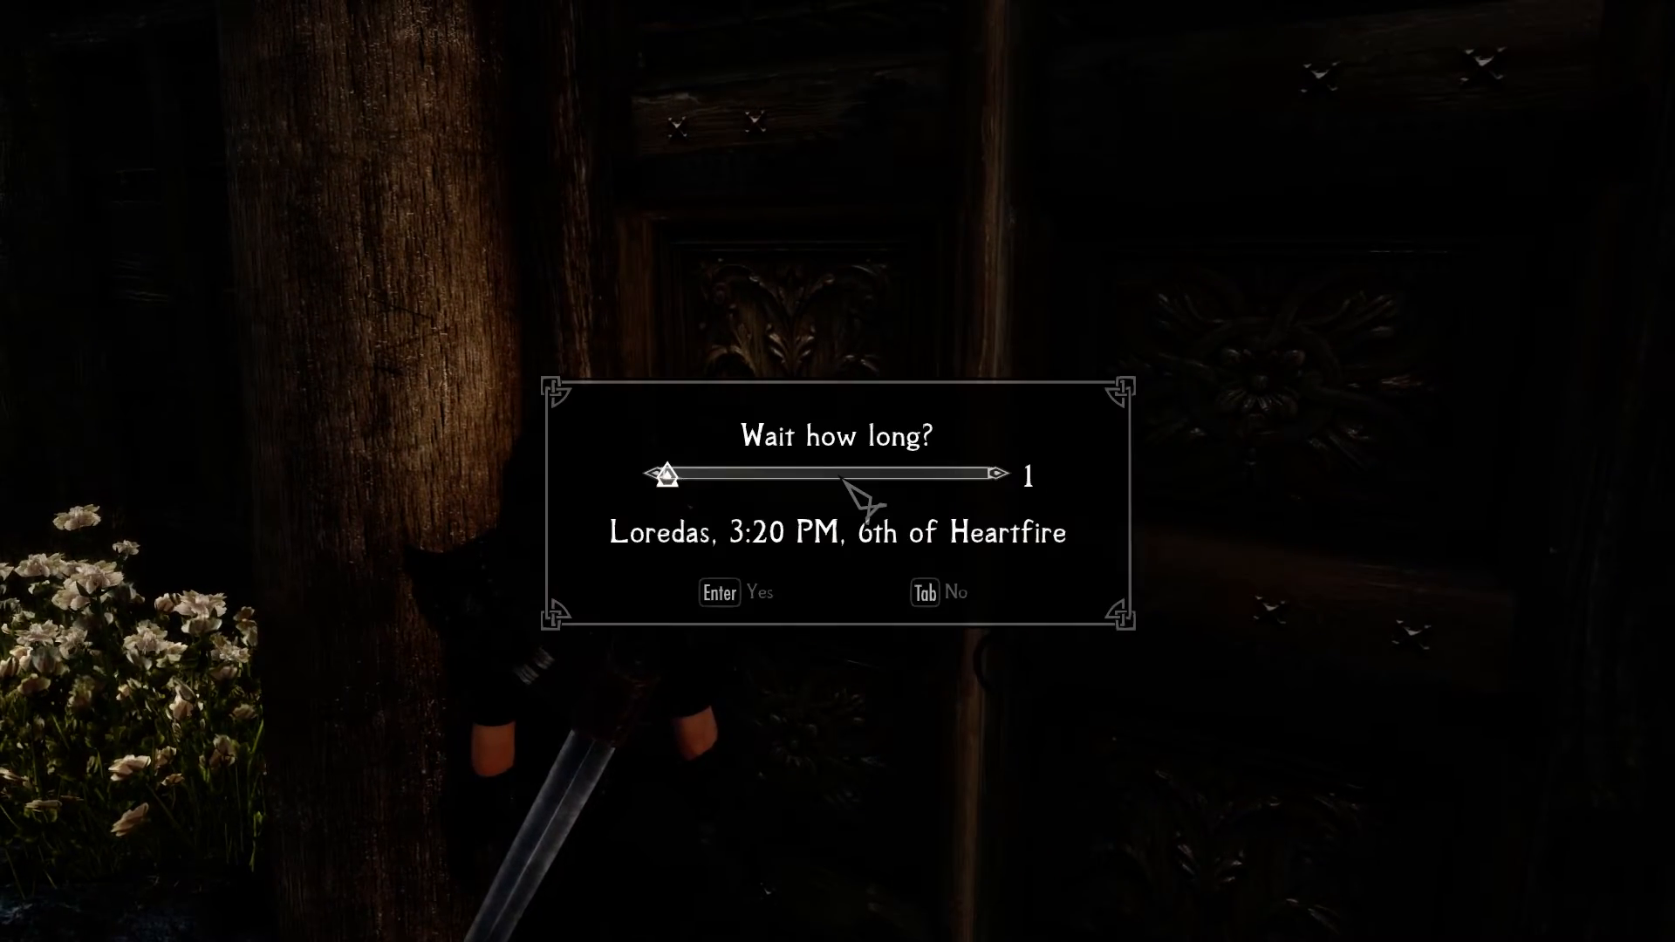
pyautogui.press('Tab')
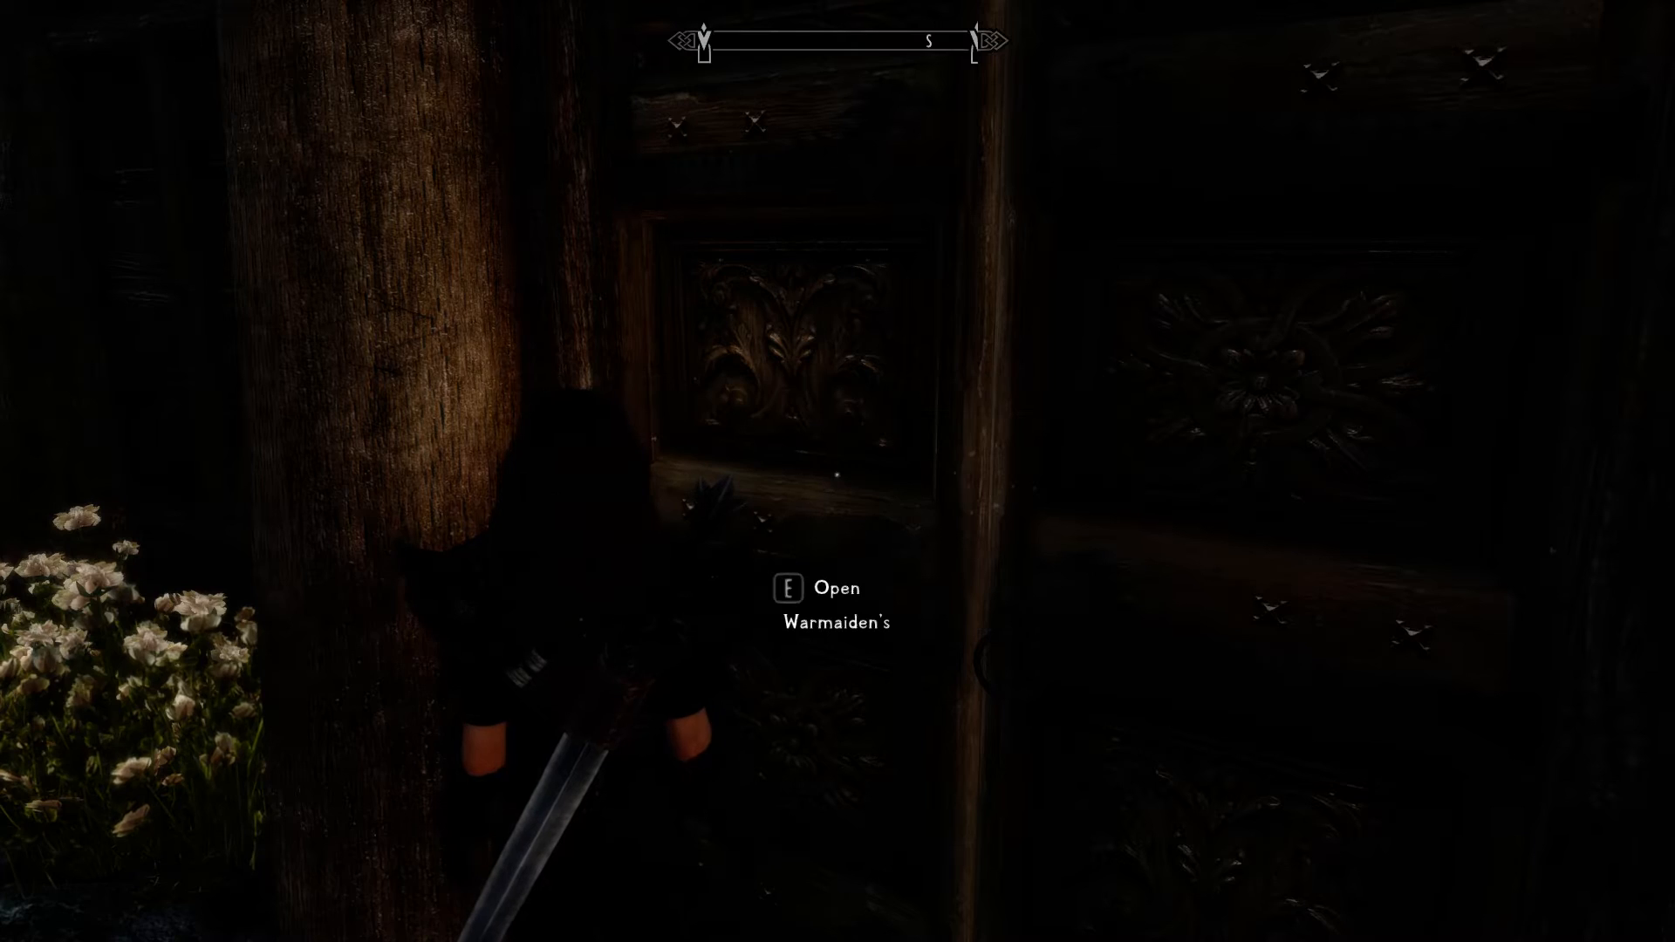
# Step: Go back into Warmaiden's and recruit Samantha with the dialogue line "Follow me. I need your help."
pyautogui.press('e')
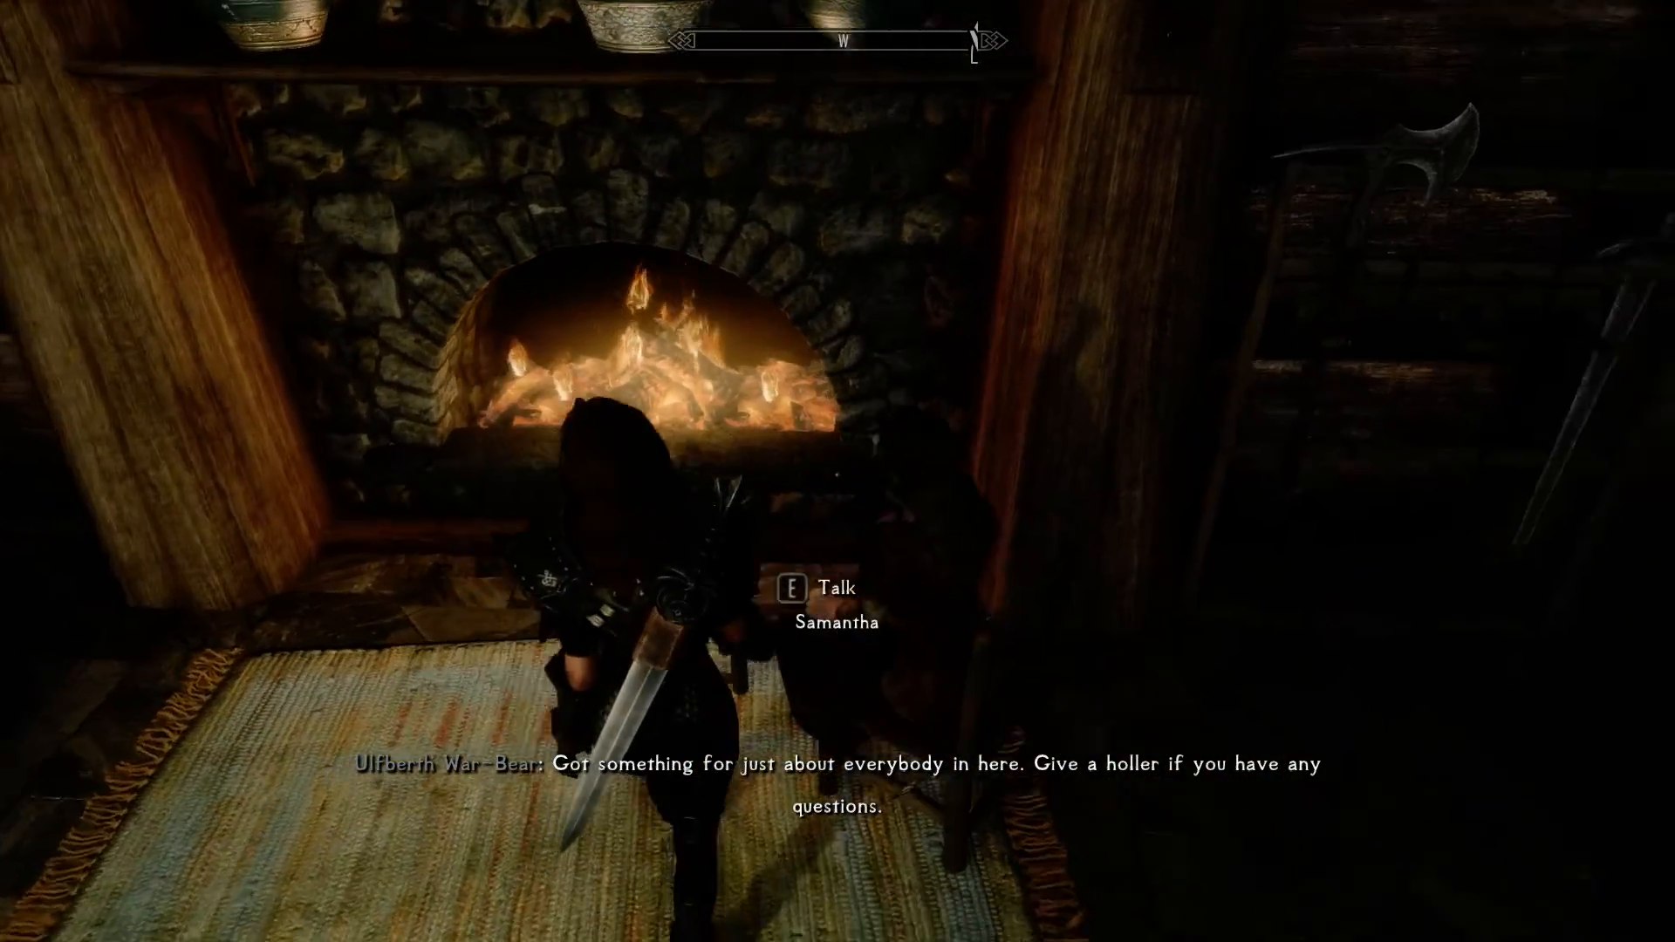
pyautogui.press('e')
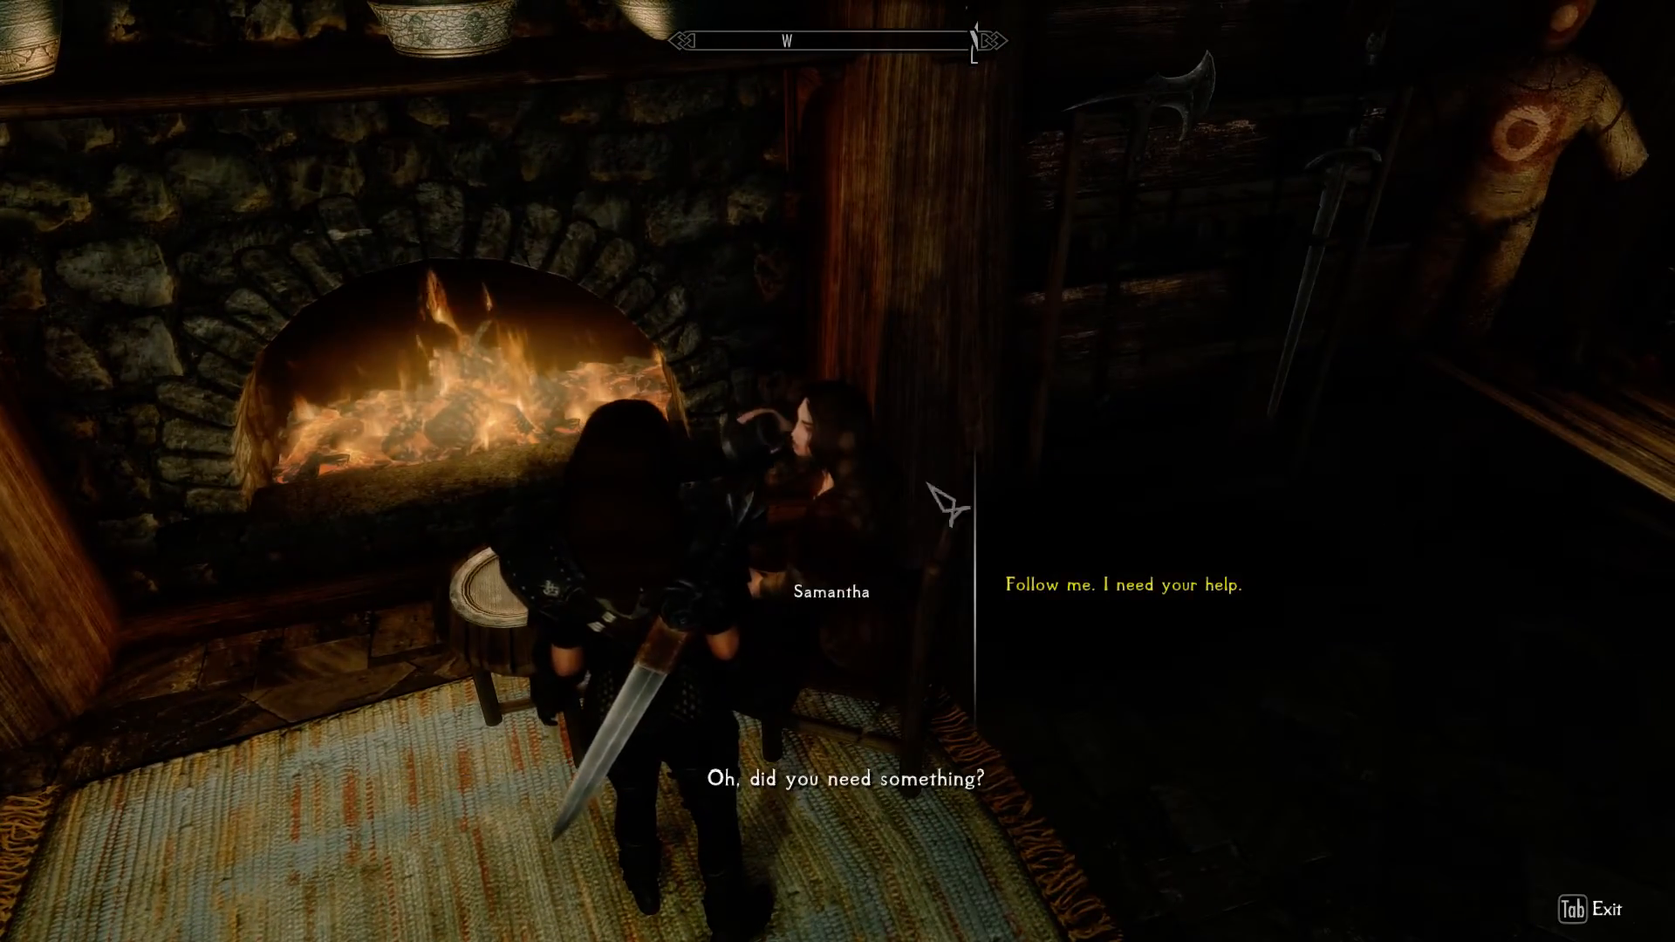
pyautogui.click(1114, 587)
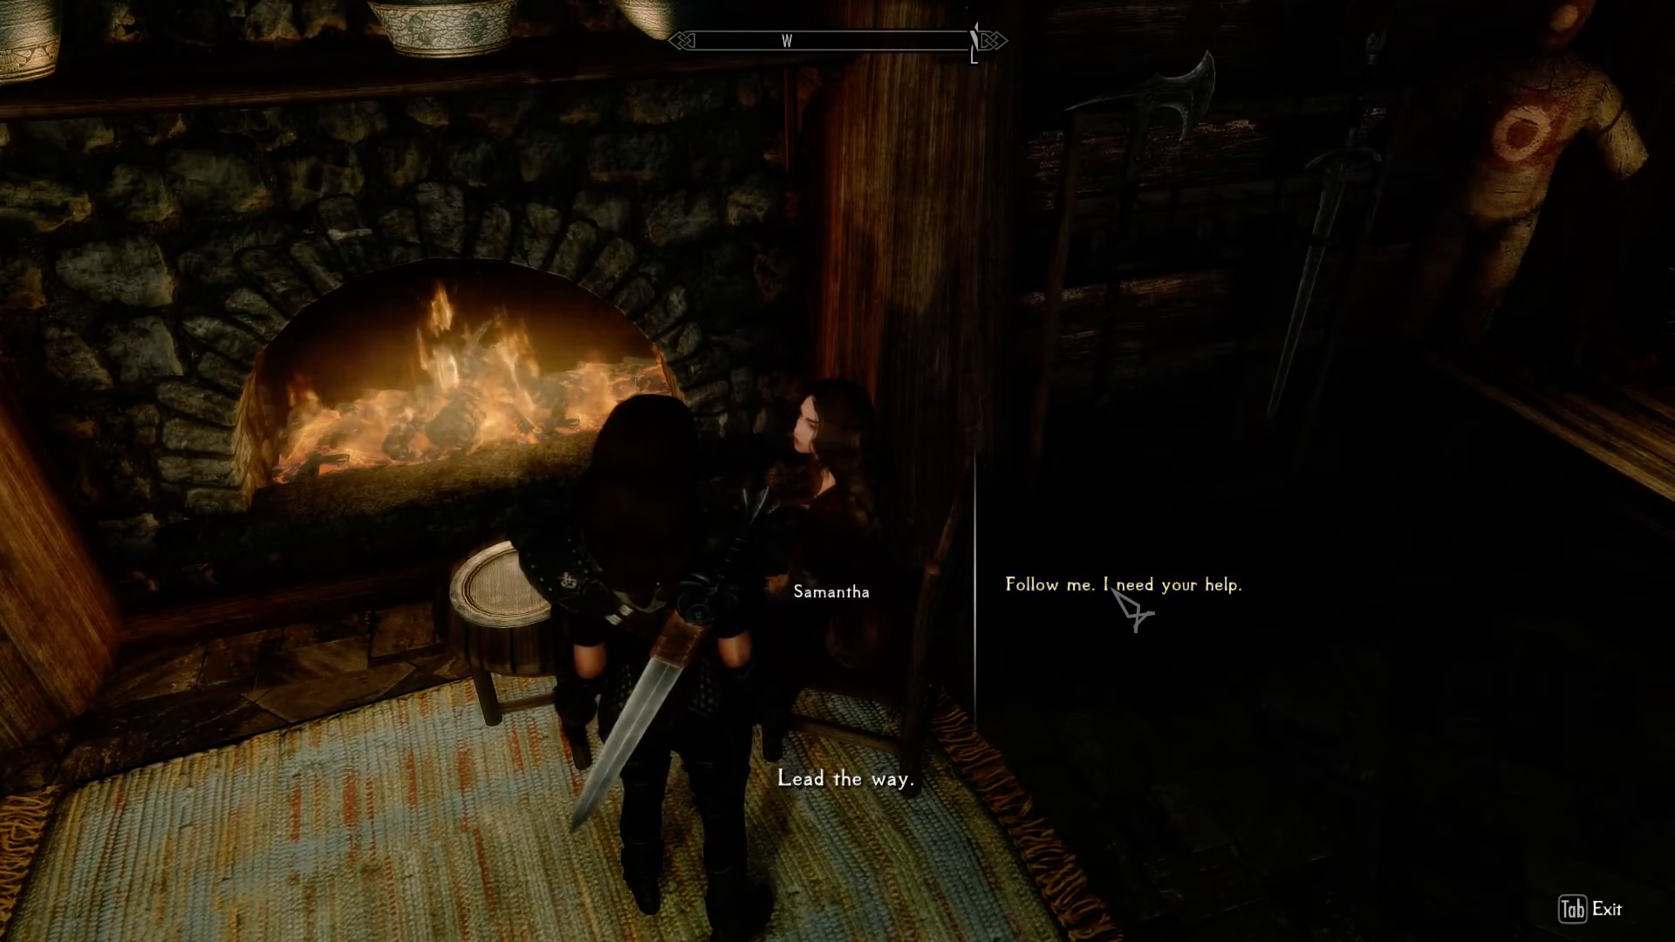
# Step: Lead Samantha out of Warmaiden's into Whiterun, checking her face, hair, outfit and following behaviour
pyautogui.press('w')
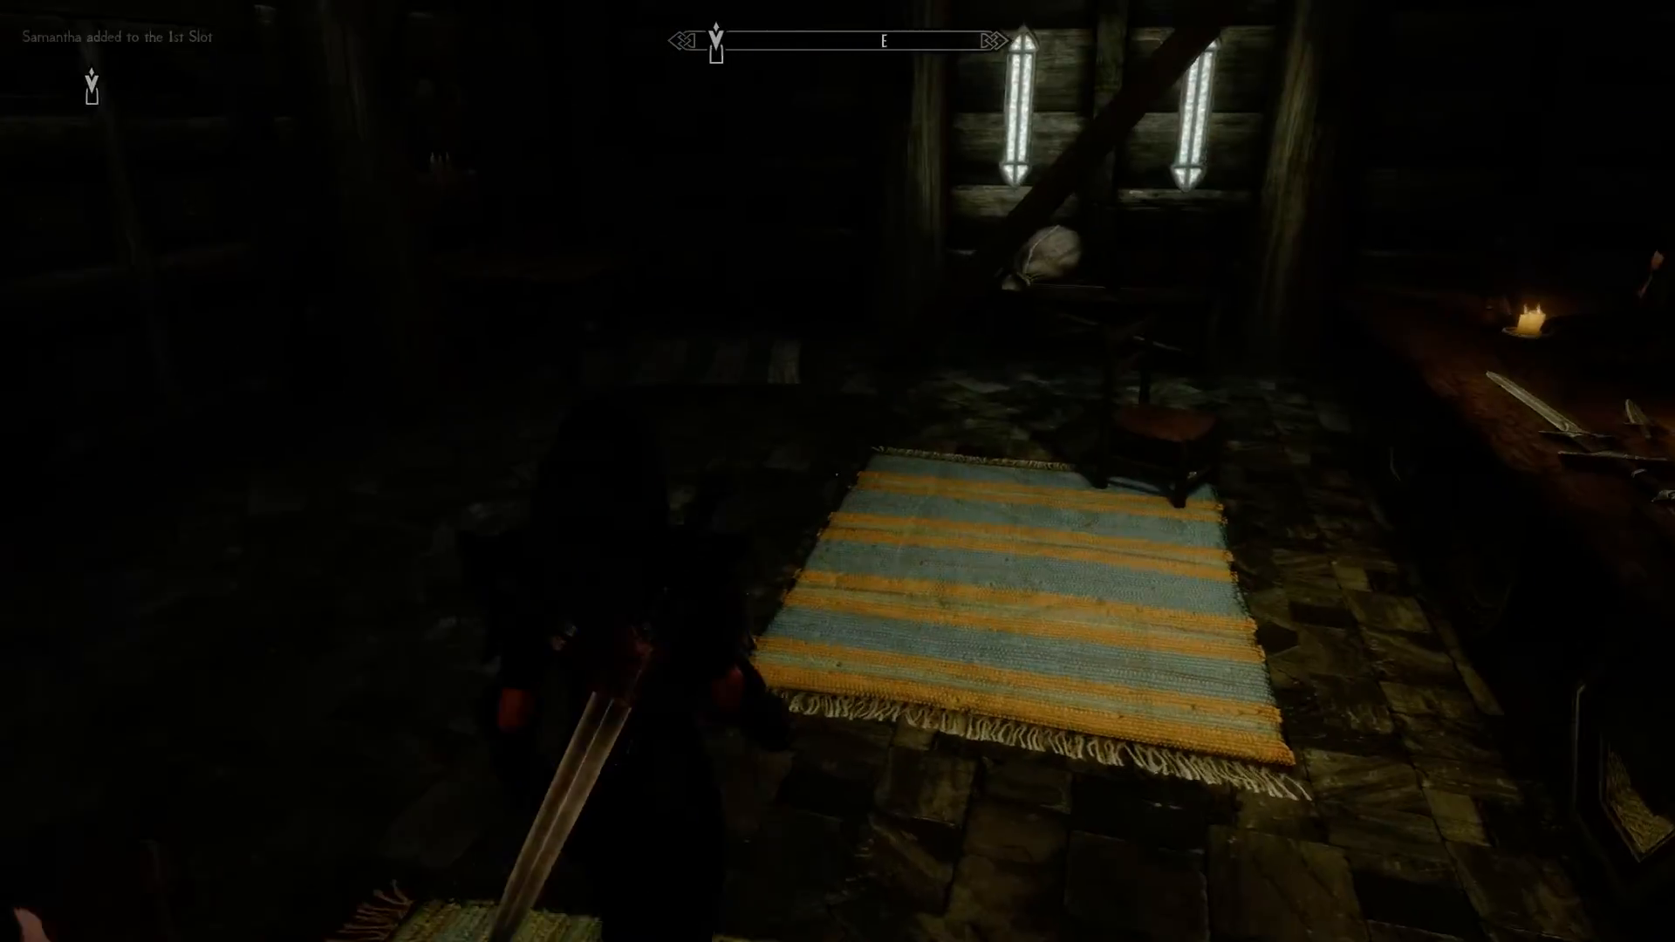
pyautogui.press('s')
pyautogui.press('w')
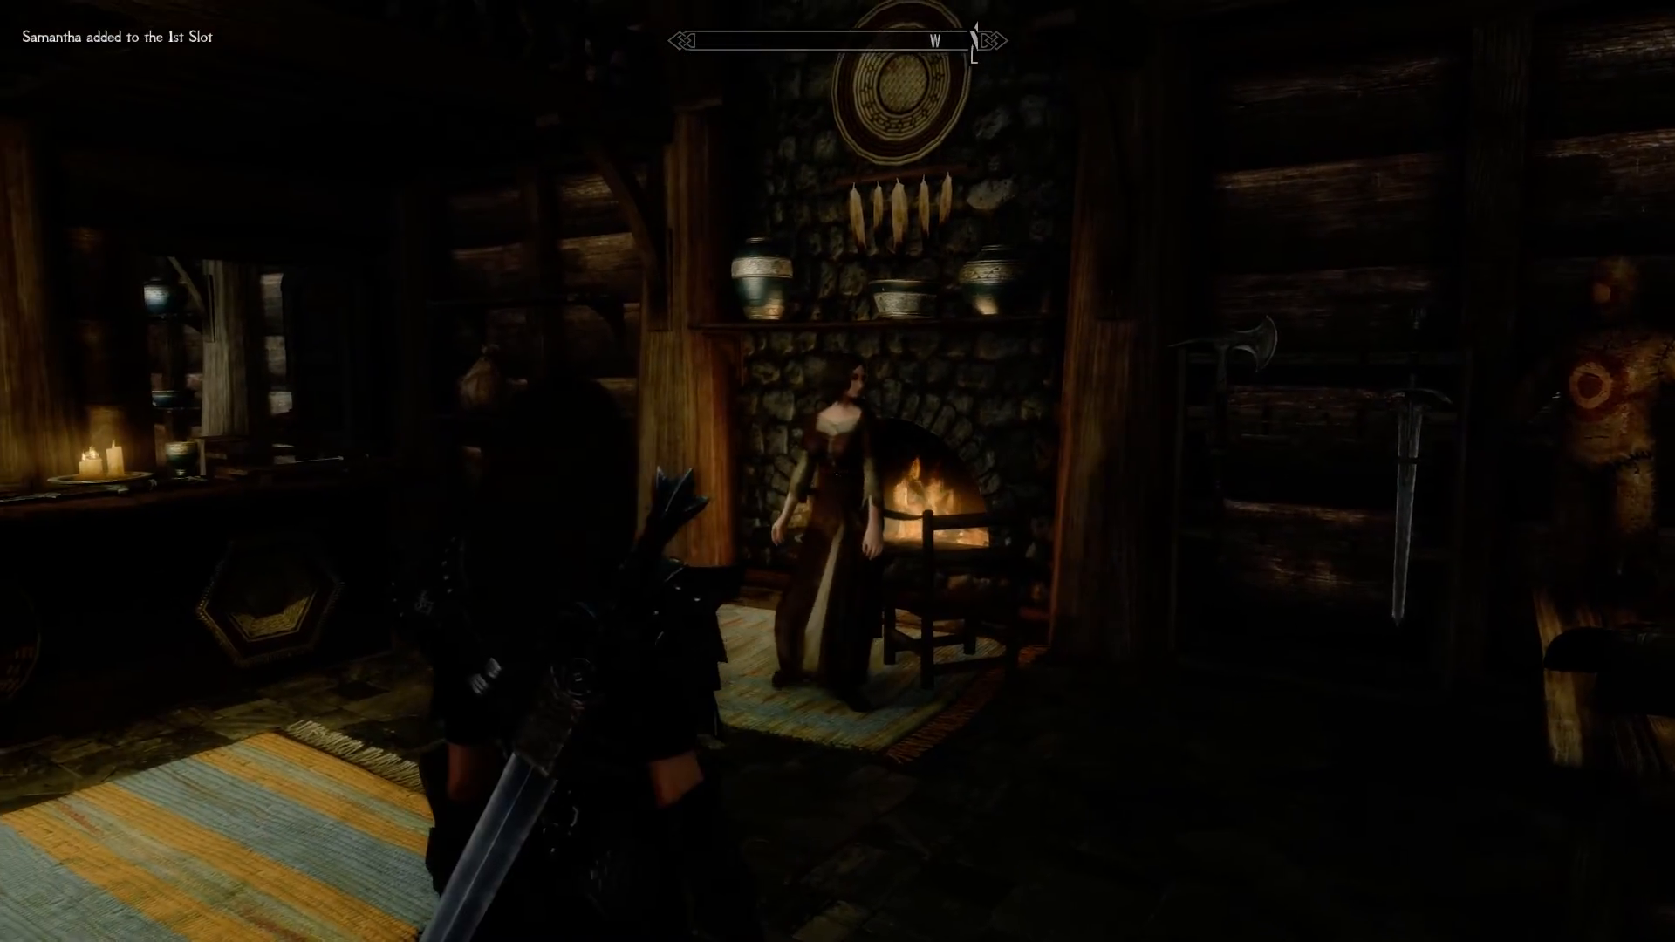
pyautogui.press('w')
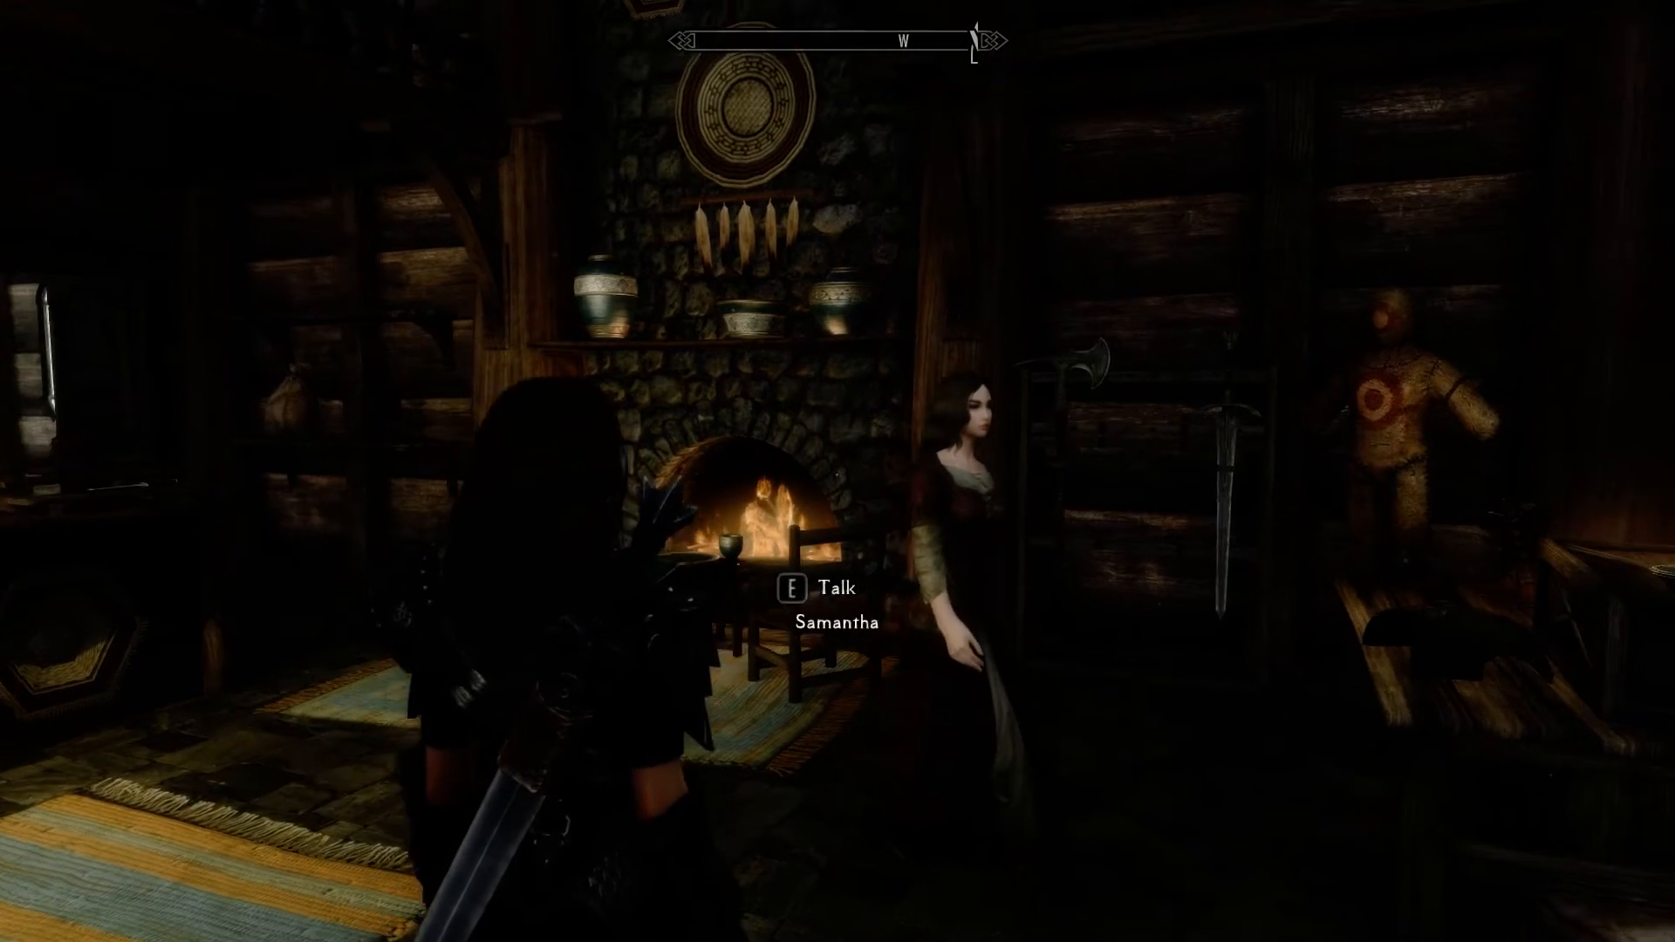
pyautogui.press('w')
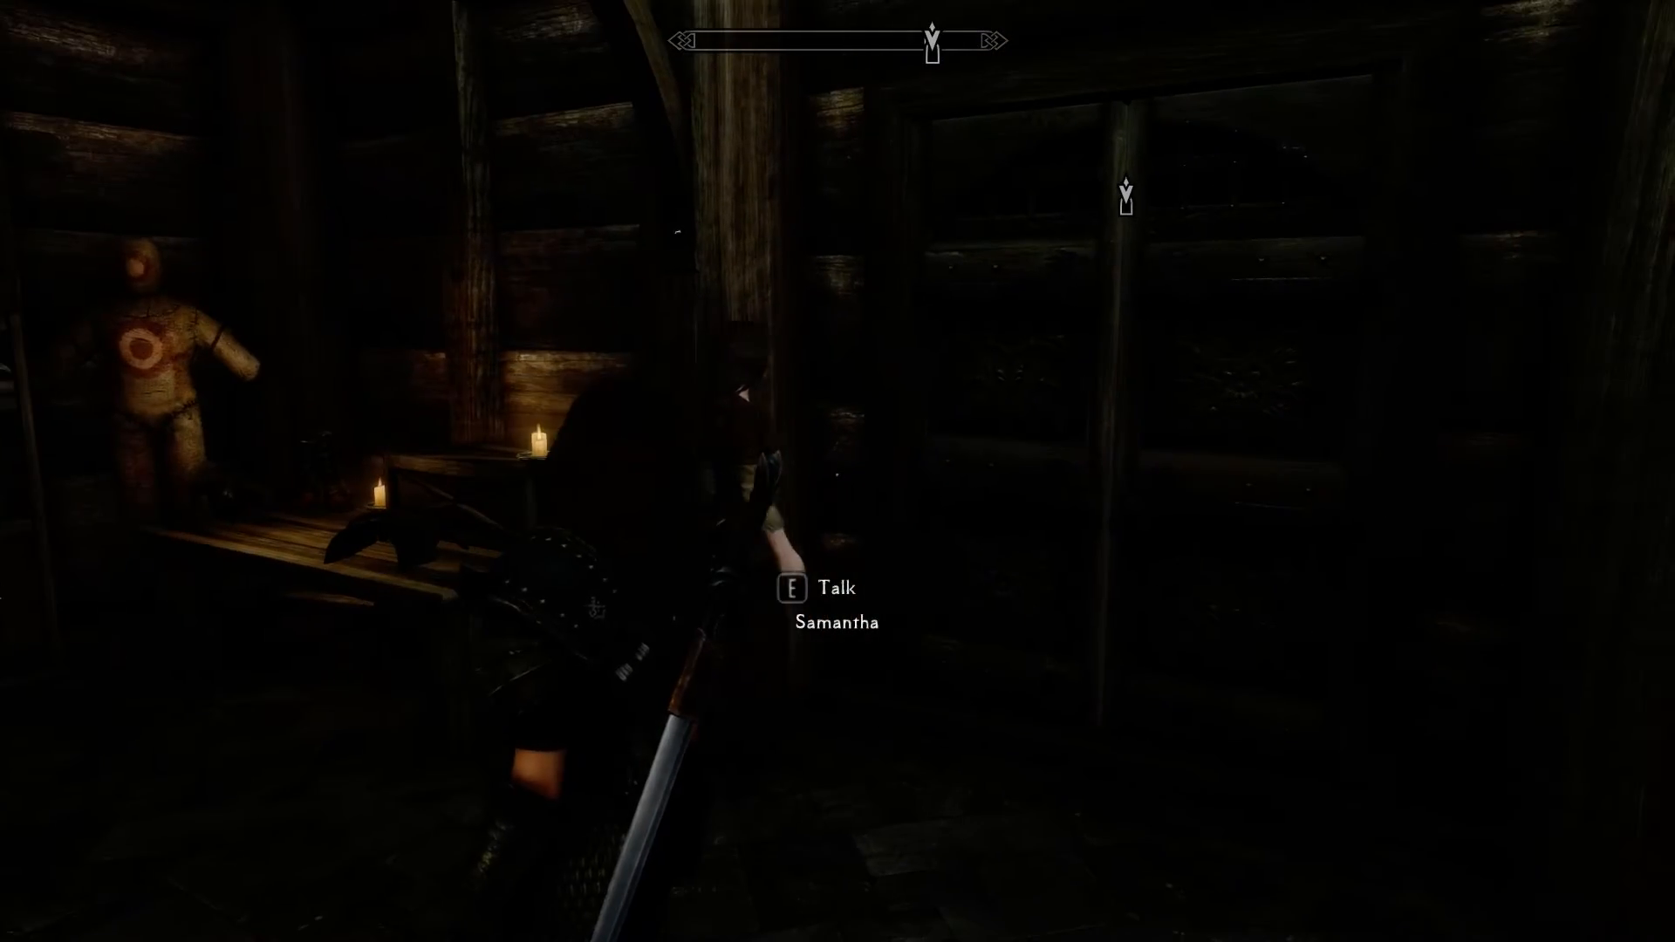
pyautogui.press('w')
pyautogui.press('w')
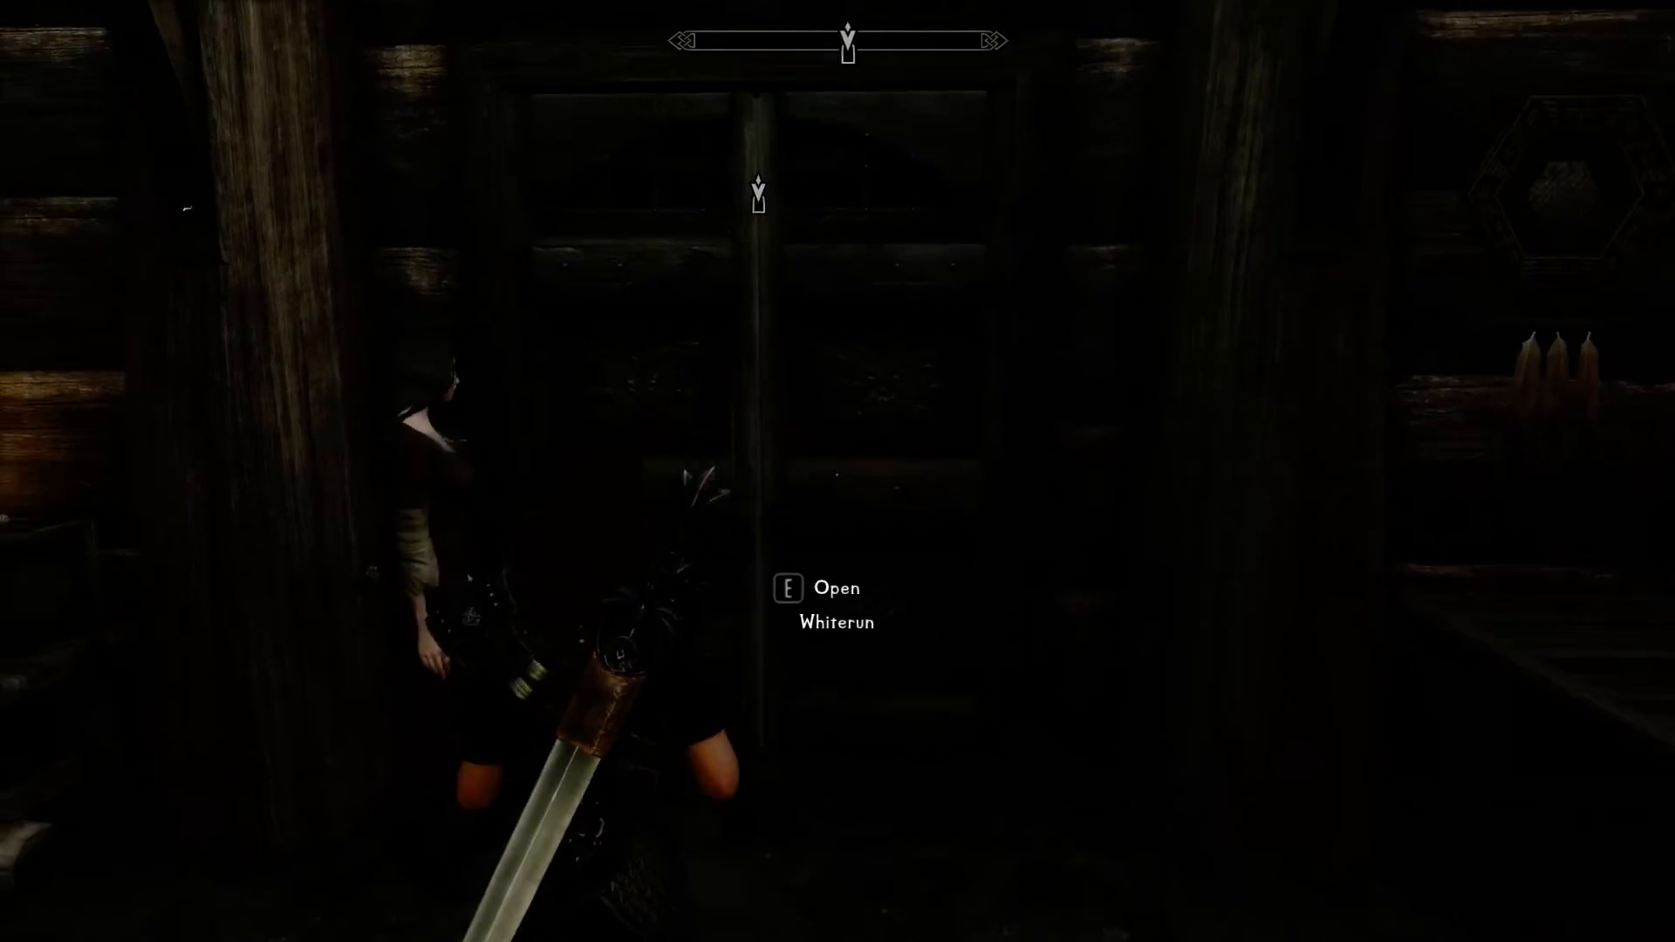
pyautogui.press('e')
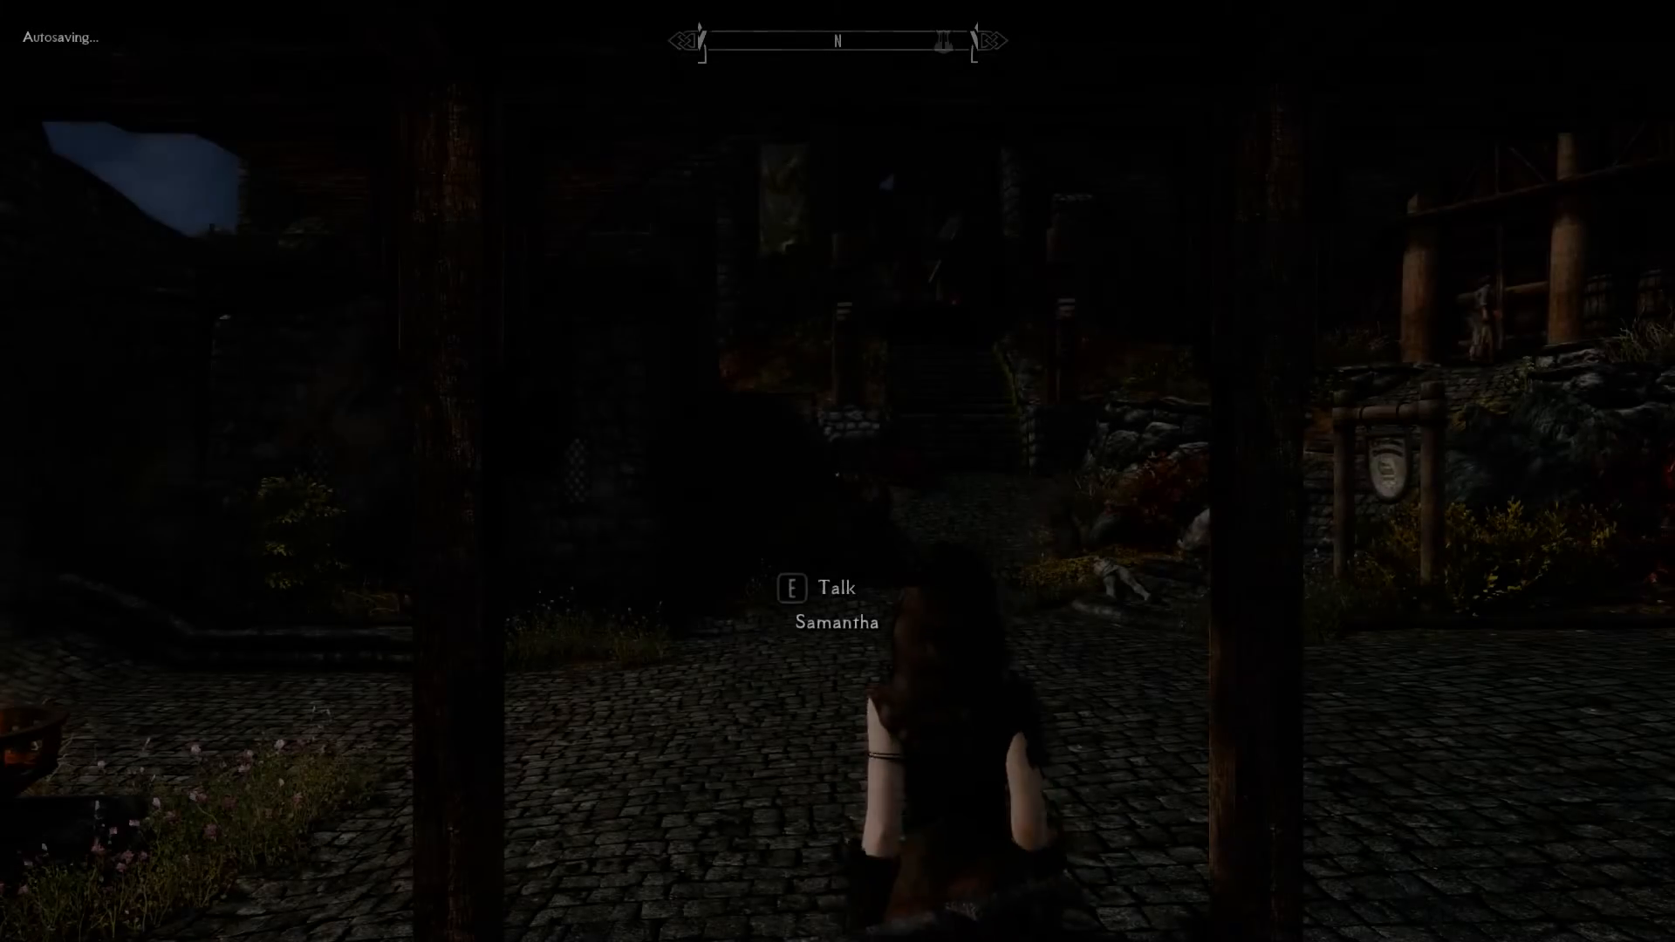
pyautogui.press('w')
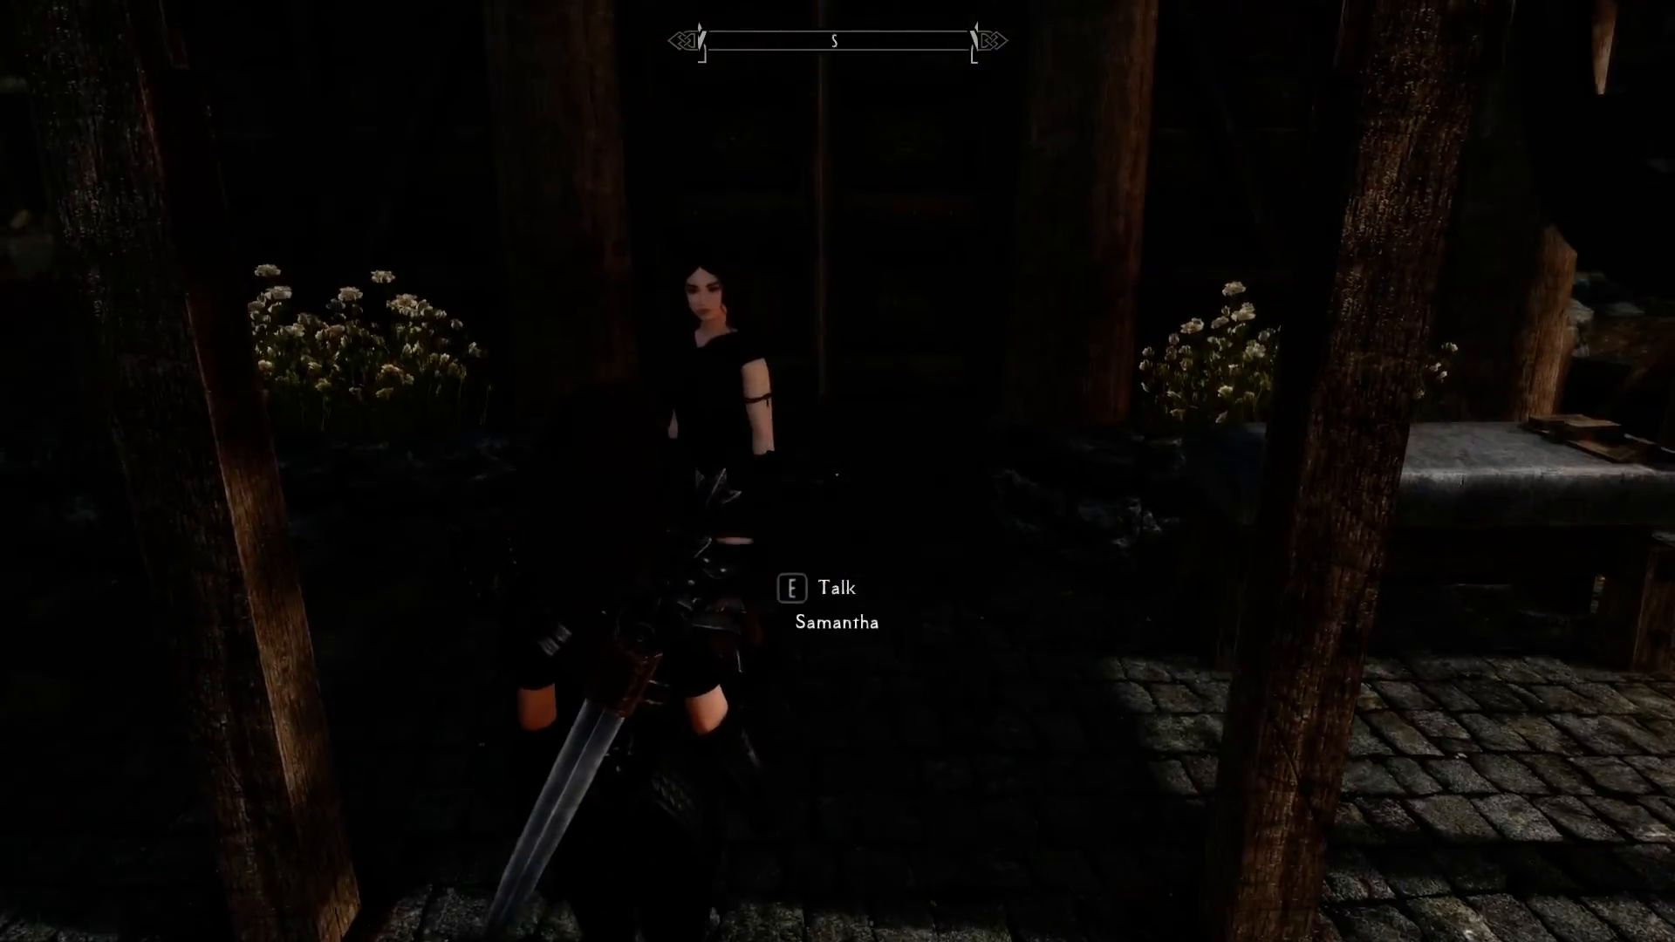
pyautogui.press('s')
pyautogui.press('w')
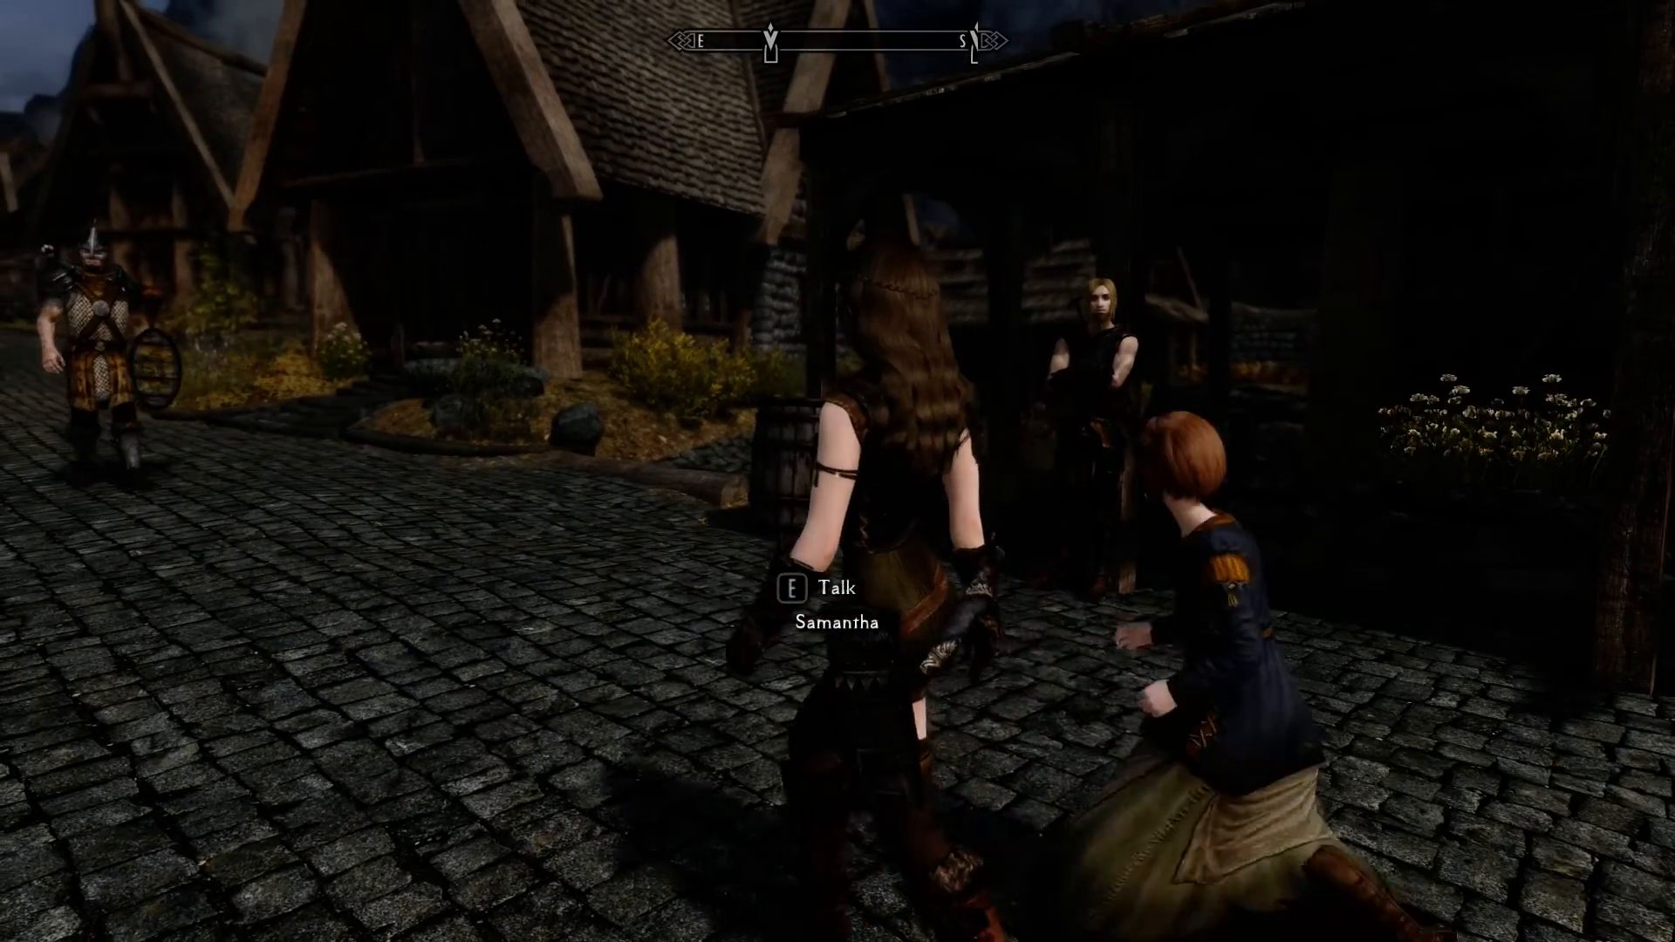
# Step: Quit Skyrim to the desktop
pyautogui.press('Escape')
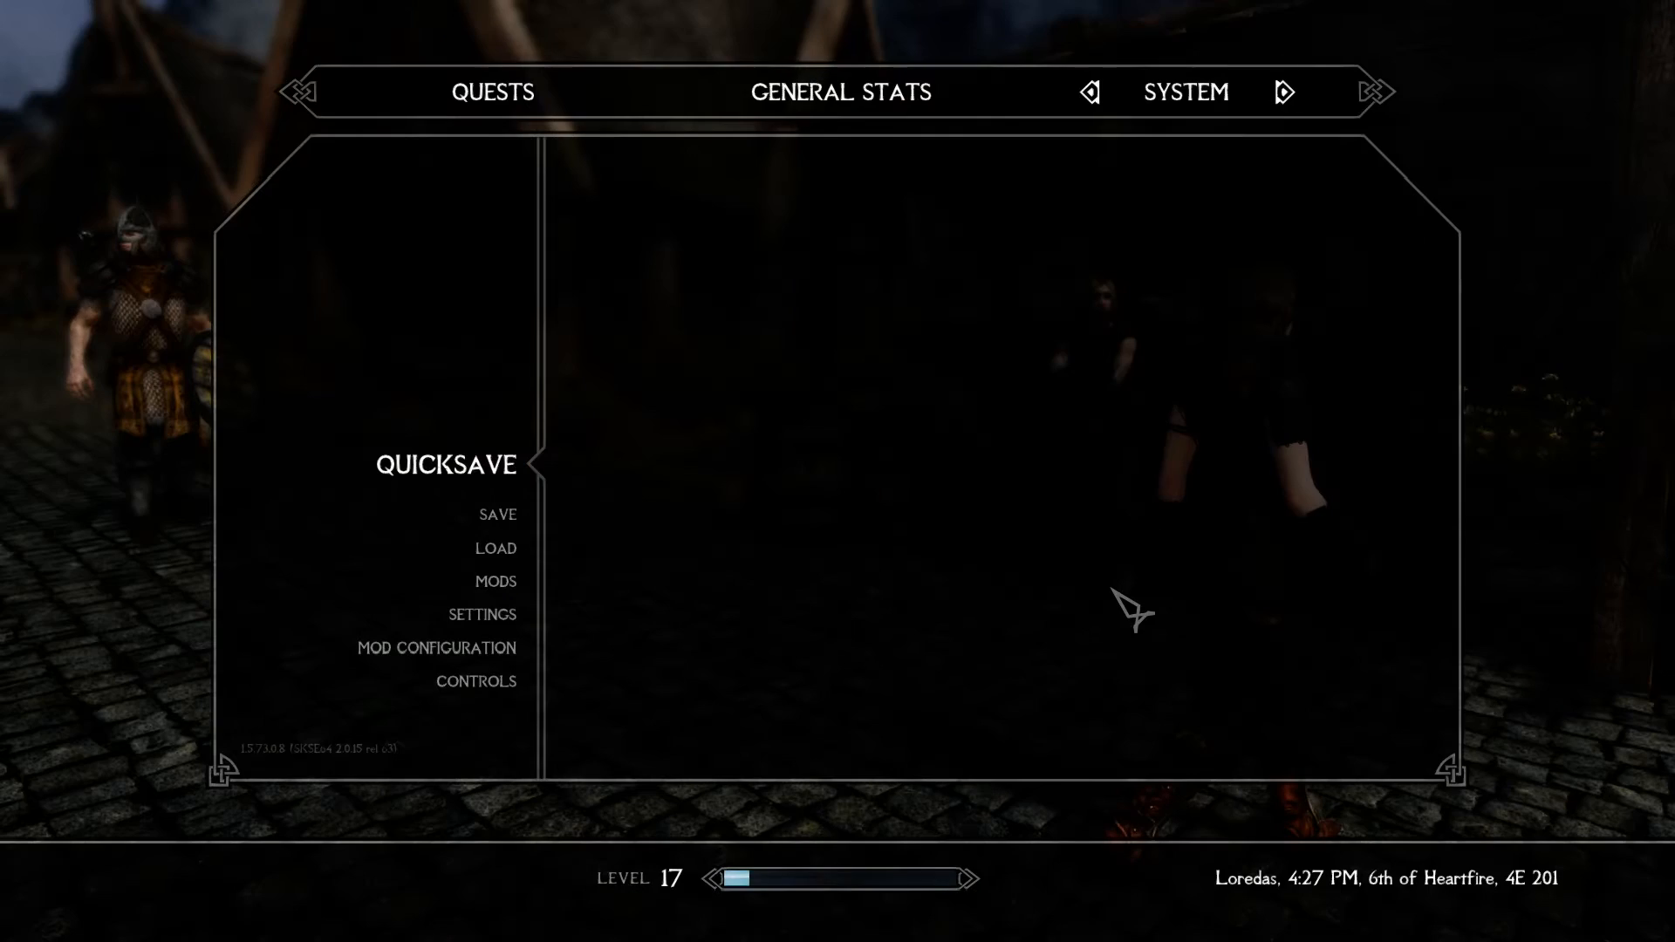
pyautogui.click(501, 516)
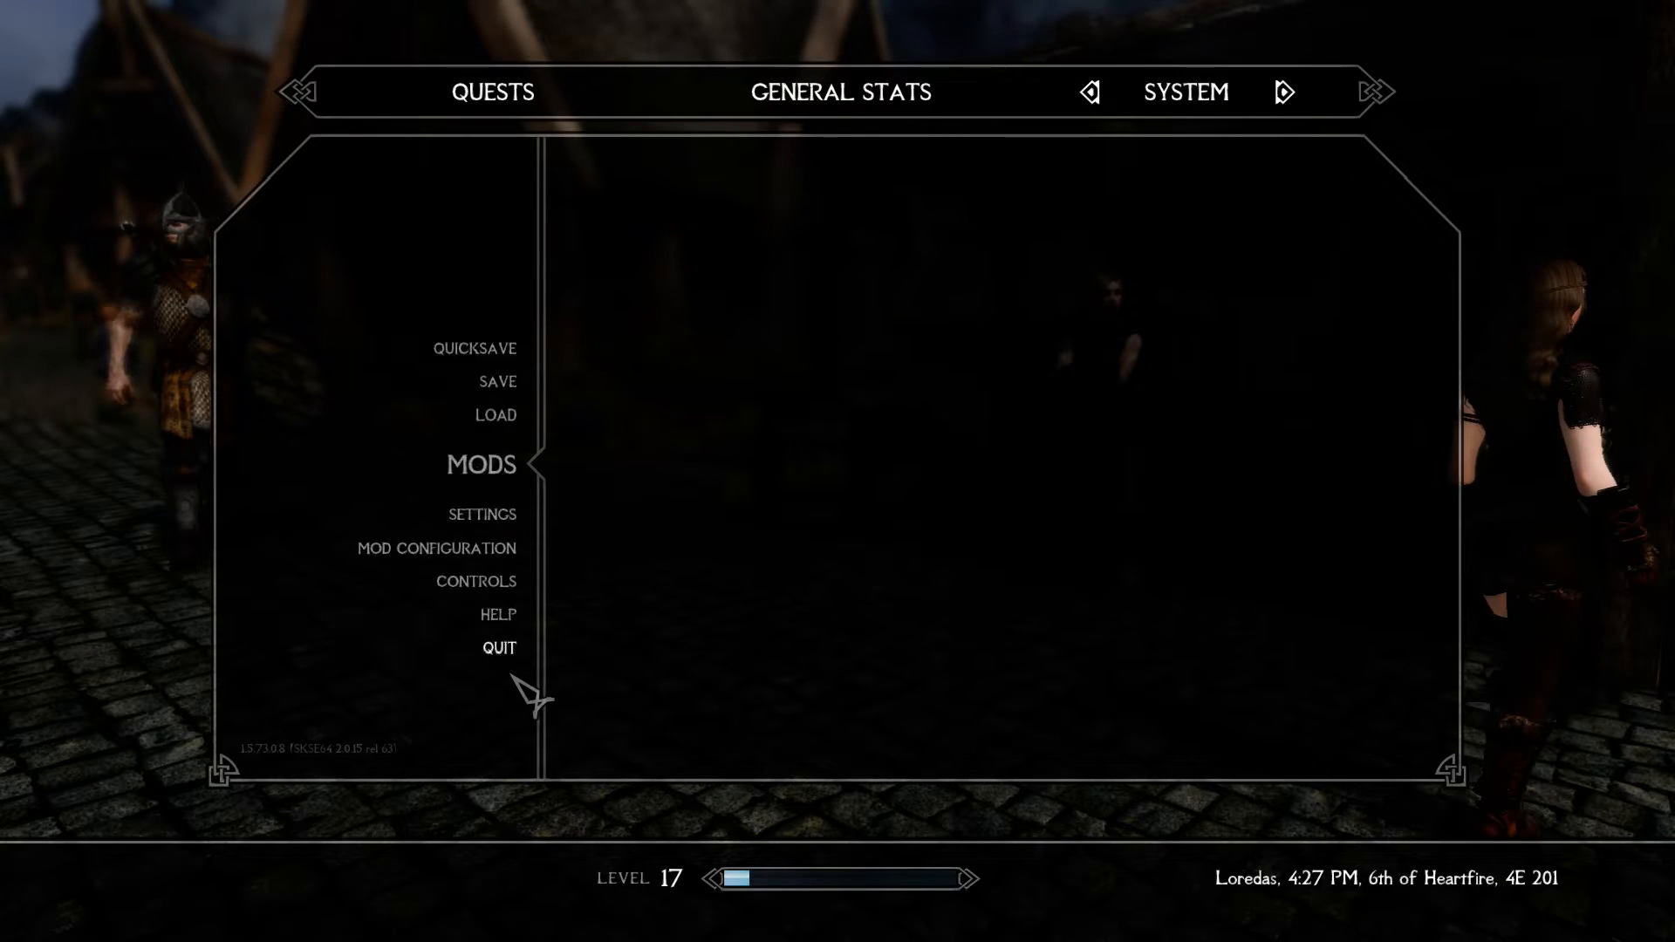
pyautogui.click(621, 493)
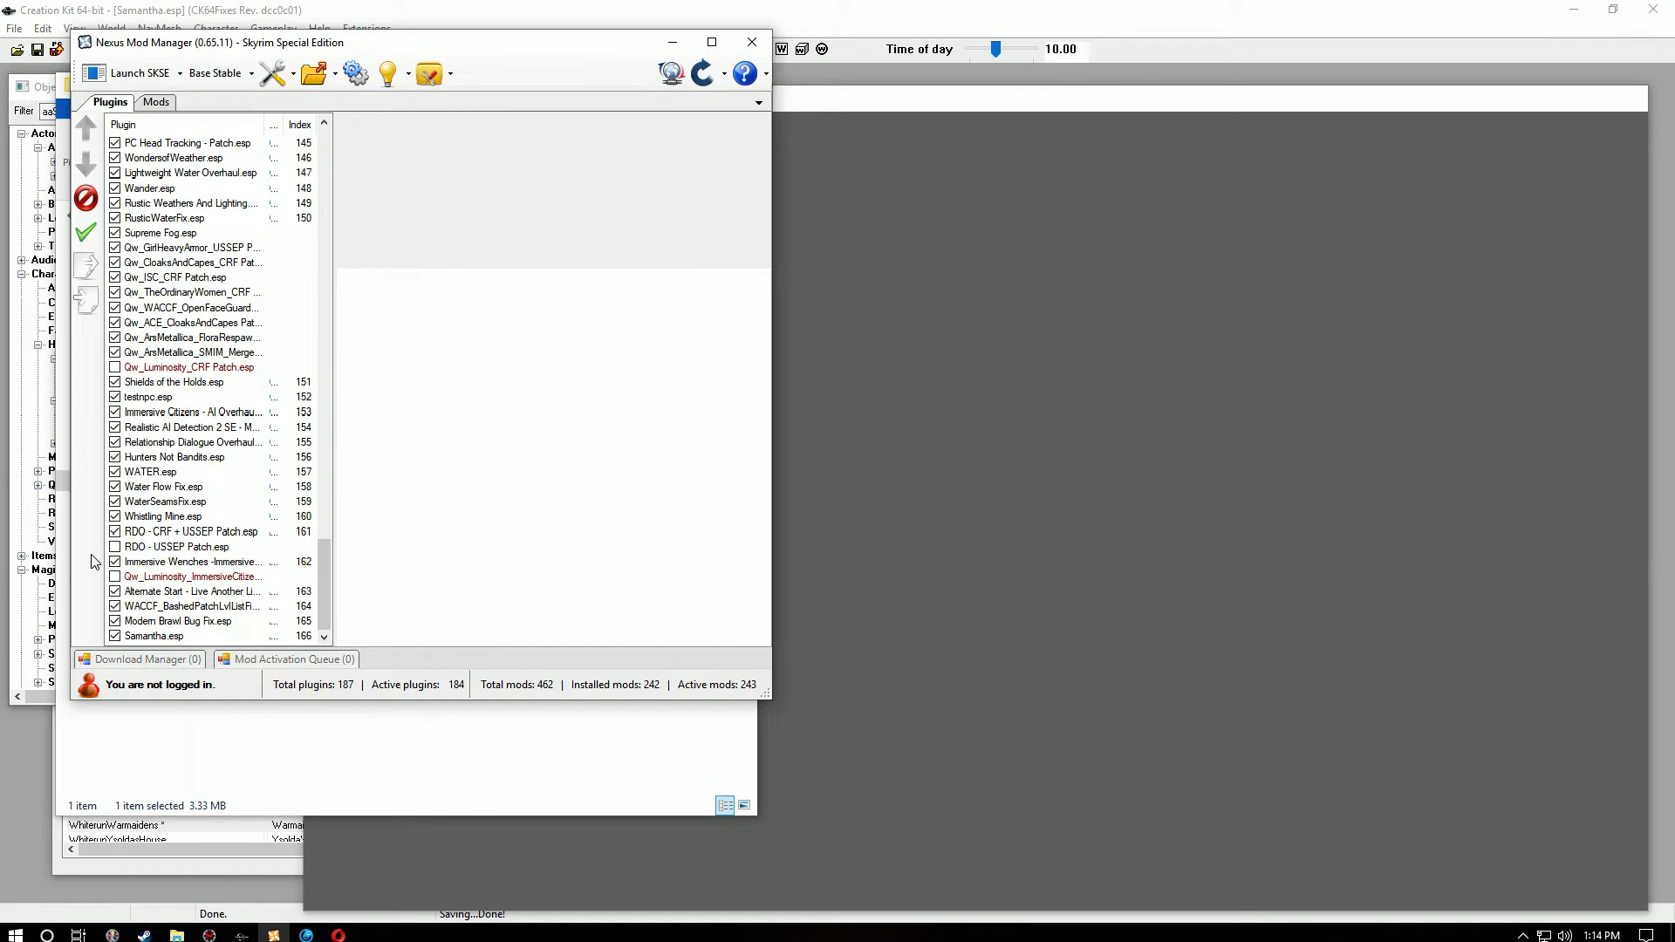
# Step: Open the Skyrim Special Edition game folder from Nexus Mod Manager and place its window over the mod manager
pyautogui.click(337, 73)
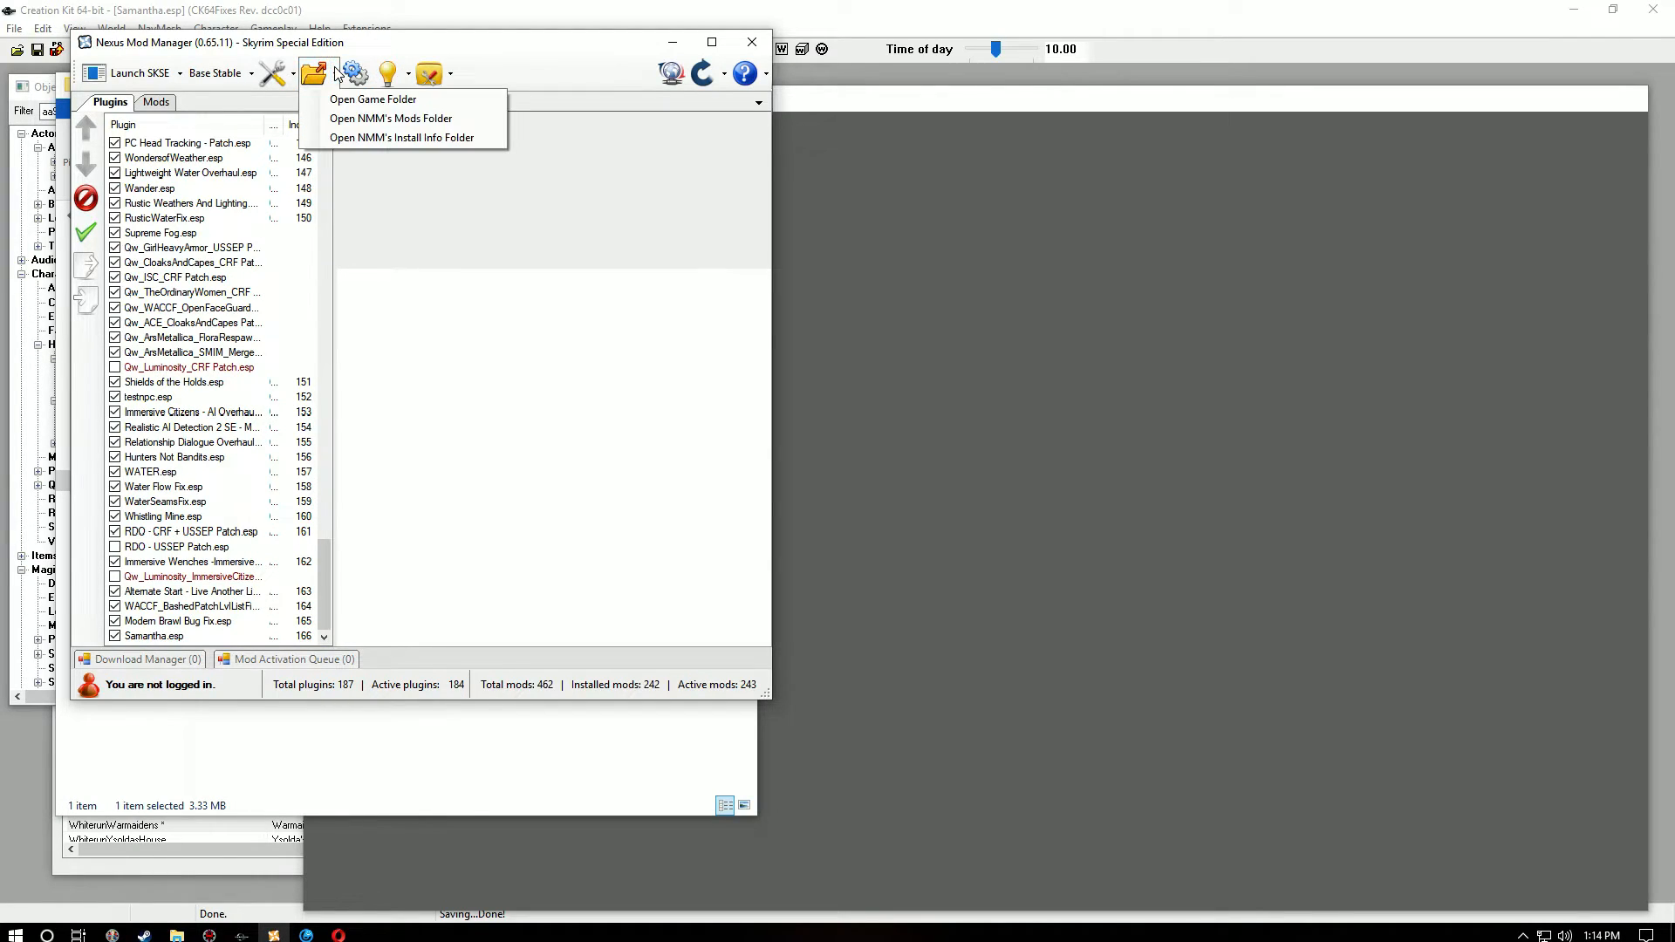
pyautogui.click(349, 119)
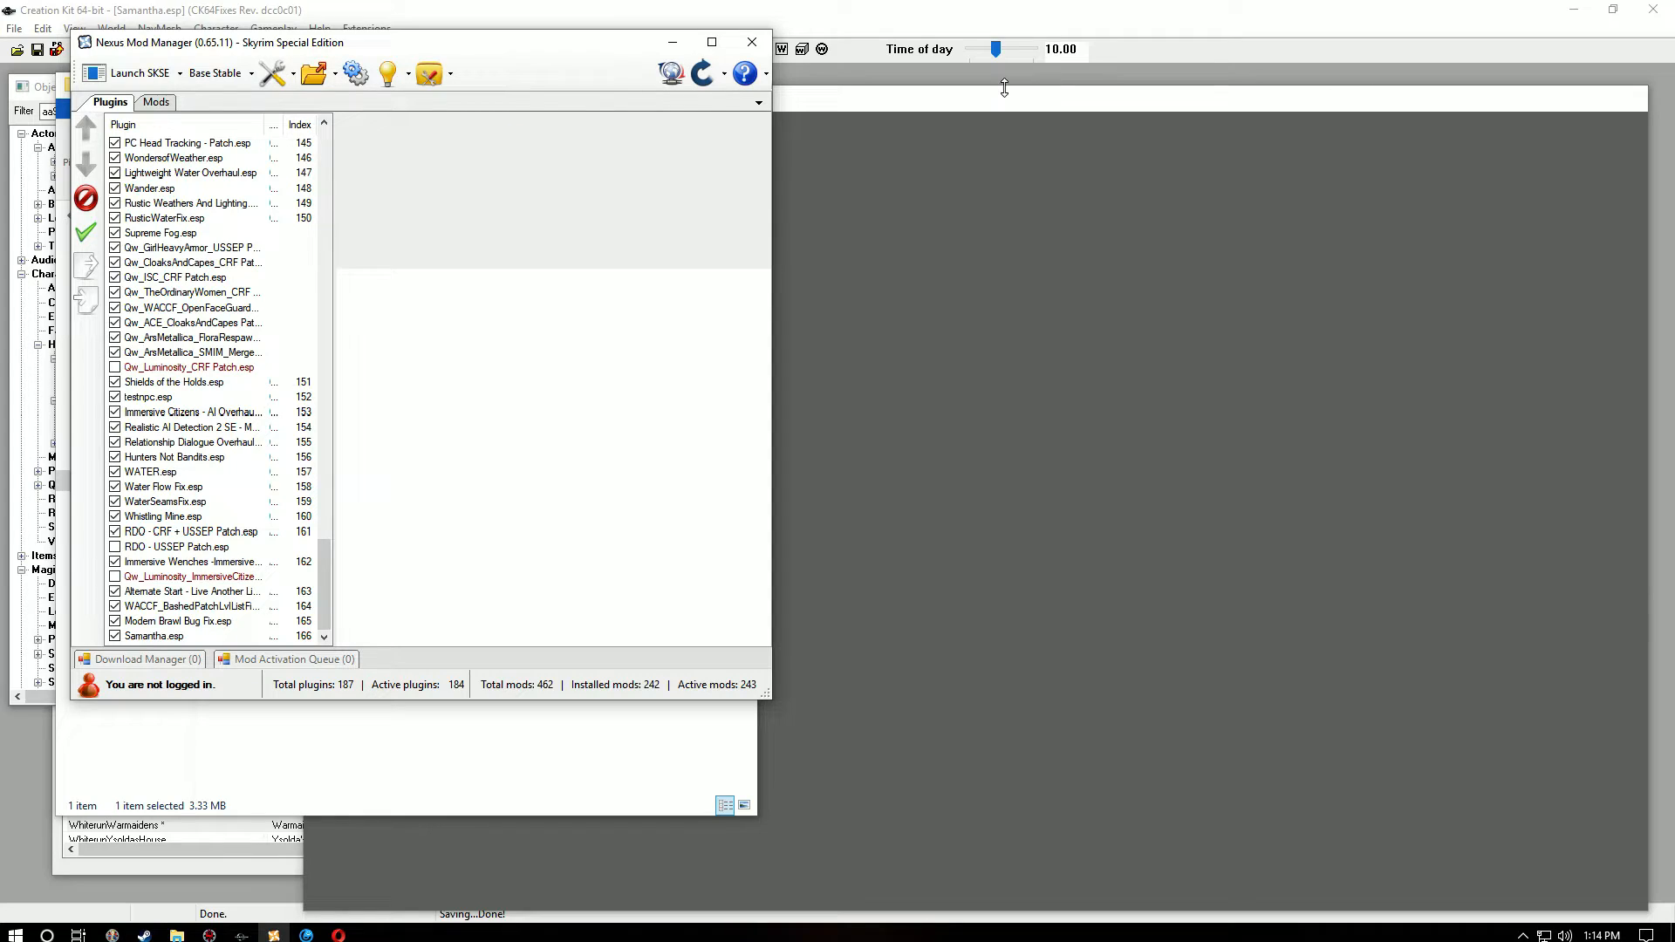
pyautogui.click(334, 75)
pyautogui.click(347, 103)
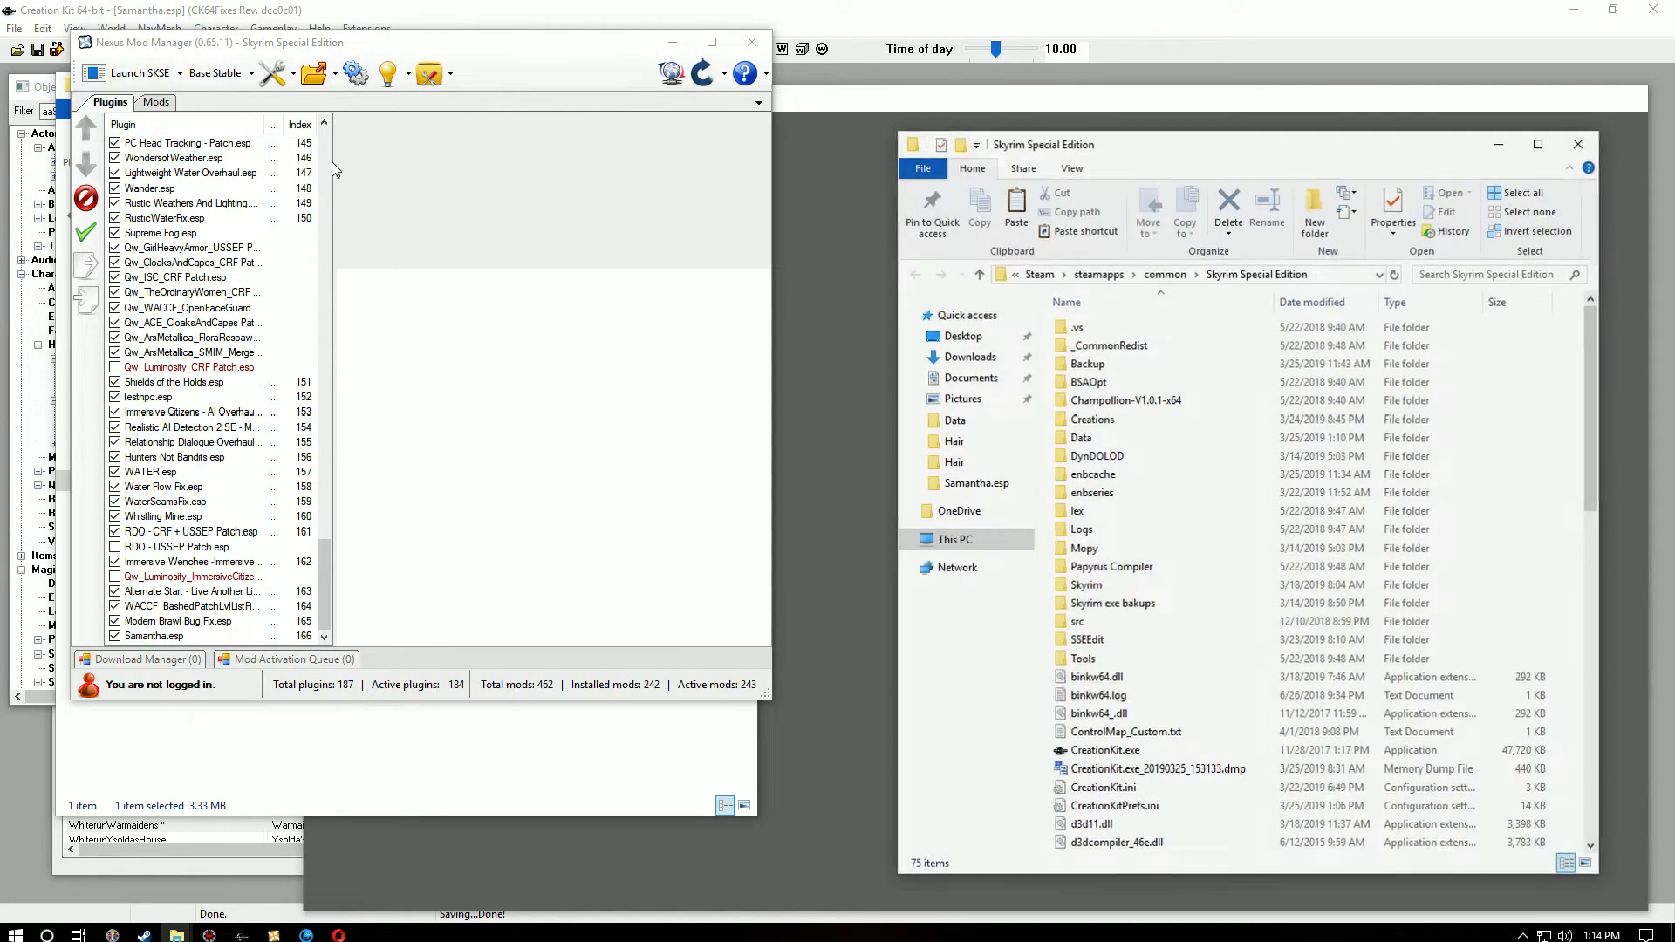
pyautogui.moveTo(1186, 157); pyautogui.dragTo(352, 44)
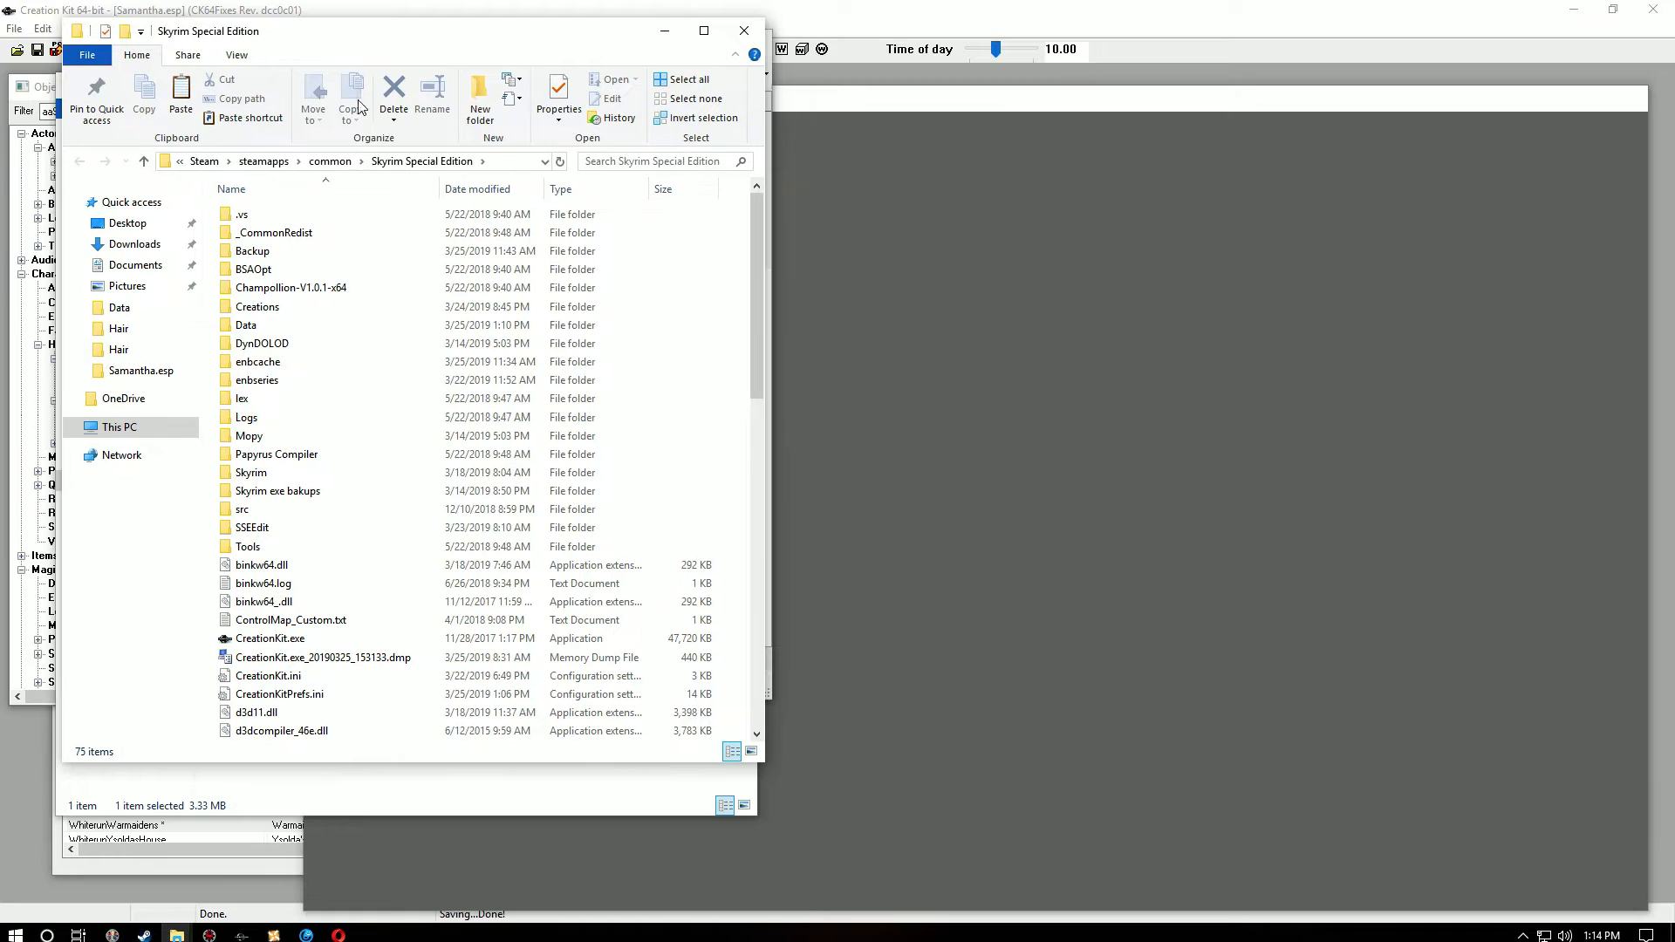
# Step: Launch Archive.exe from the game's Tools\Archive folder and move its window clear of the folder window
pyautogui.doubleClick(258, 549)
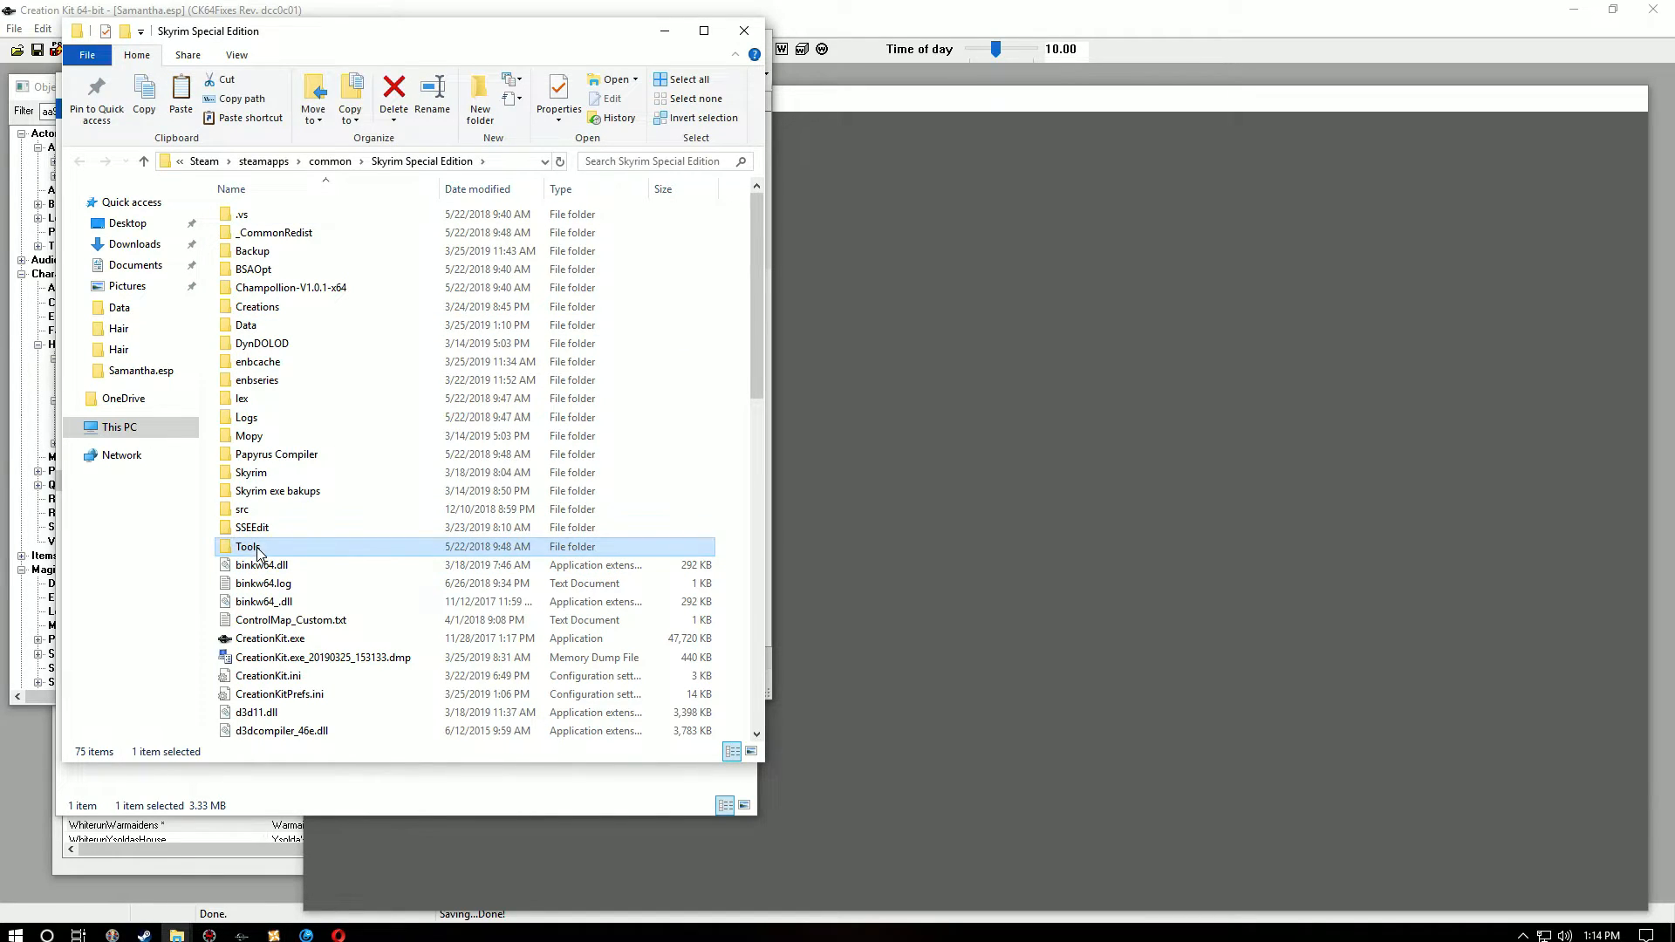
pyautogui.doubleClick(246, 274)
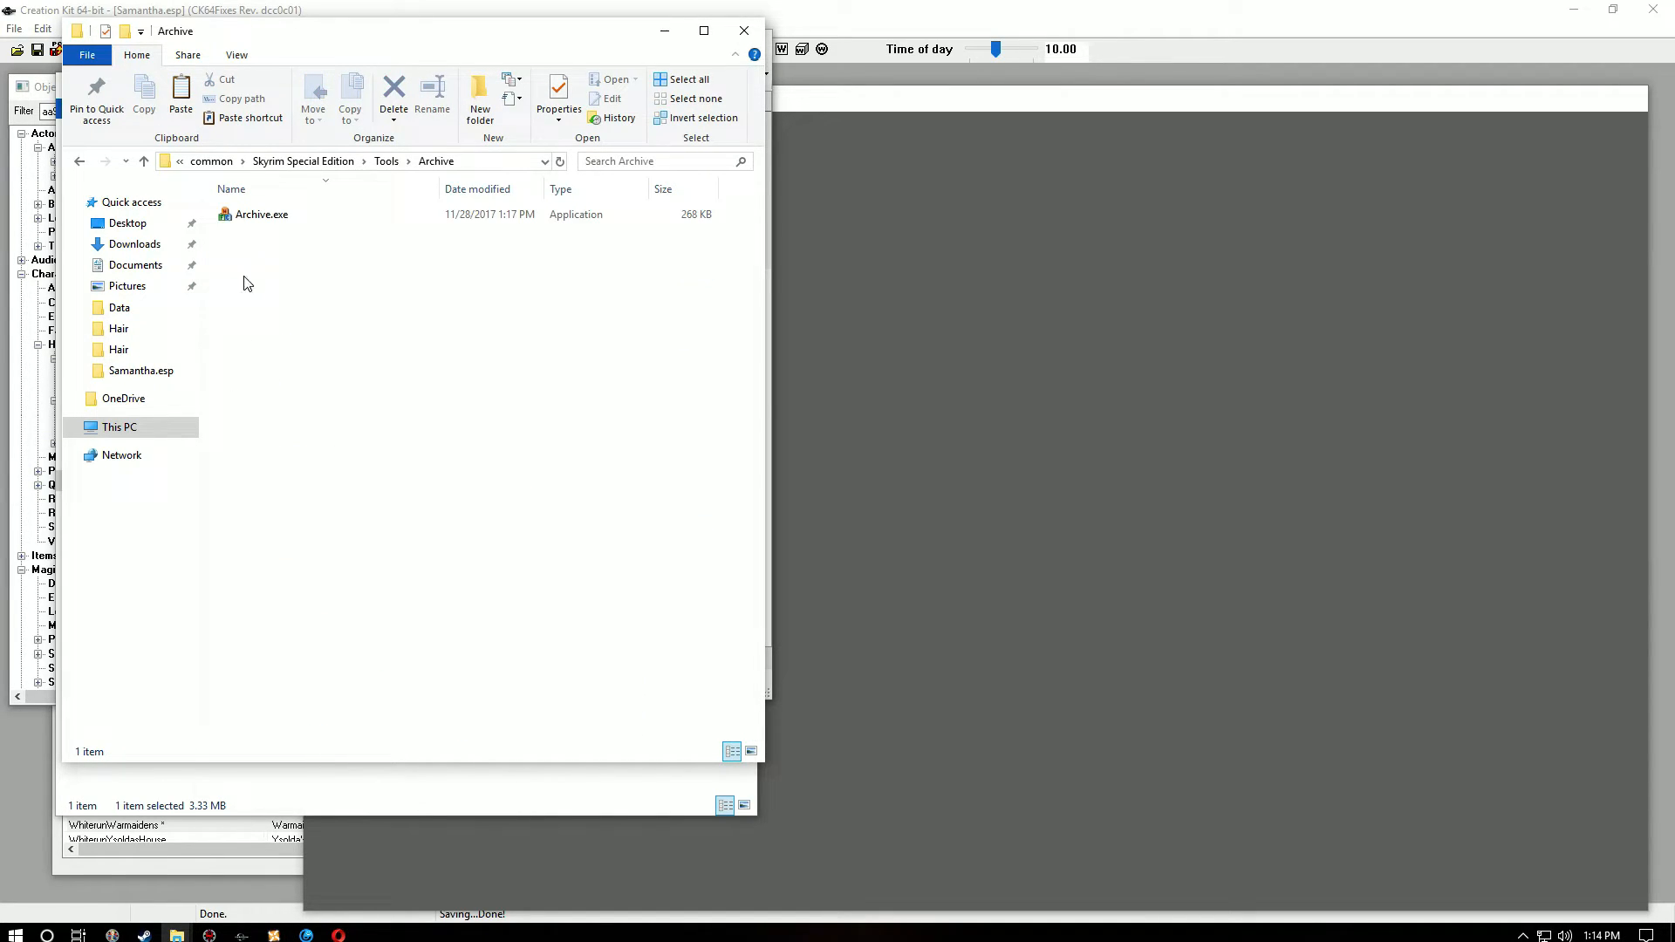
pyautogui.doubleClick(277, 218)
pyautogui.moveTo(358, 170); pyautogui.dragTo(1243, 212)
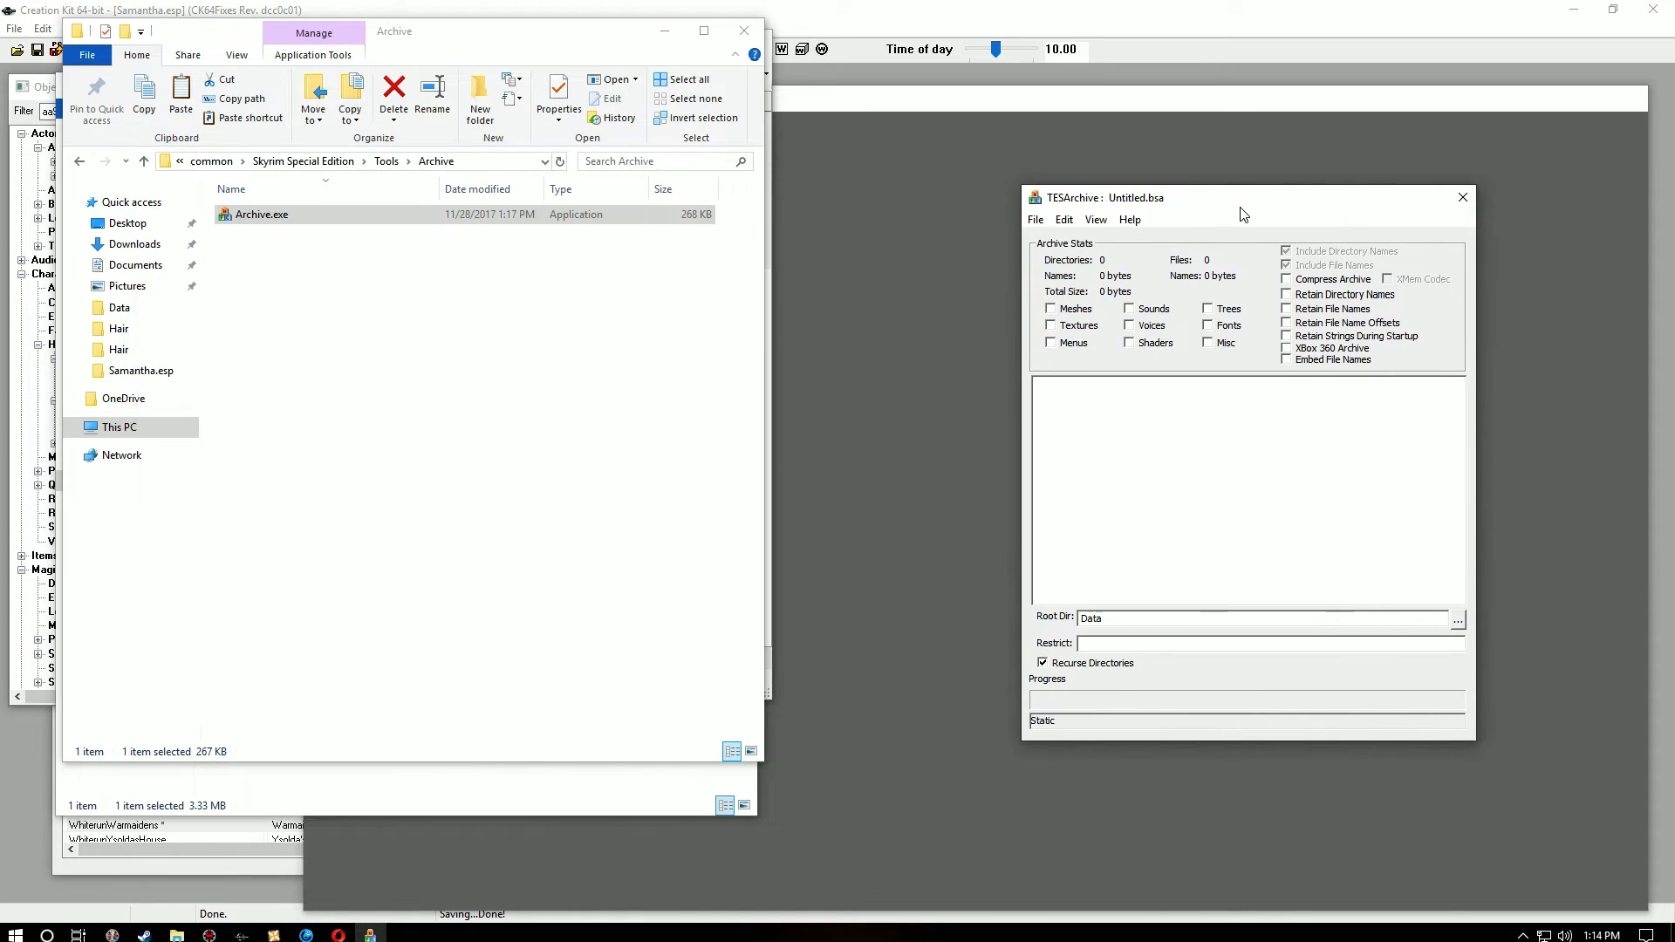
# Step: Browse from the Archive tool folder to the game's Data\meshes\actors\character folder
pyautogui.click(144, 162)
pyautogui.click(145, 162)
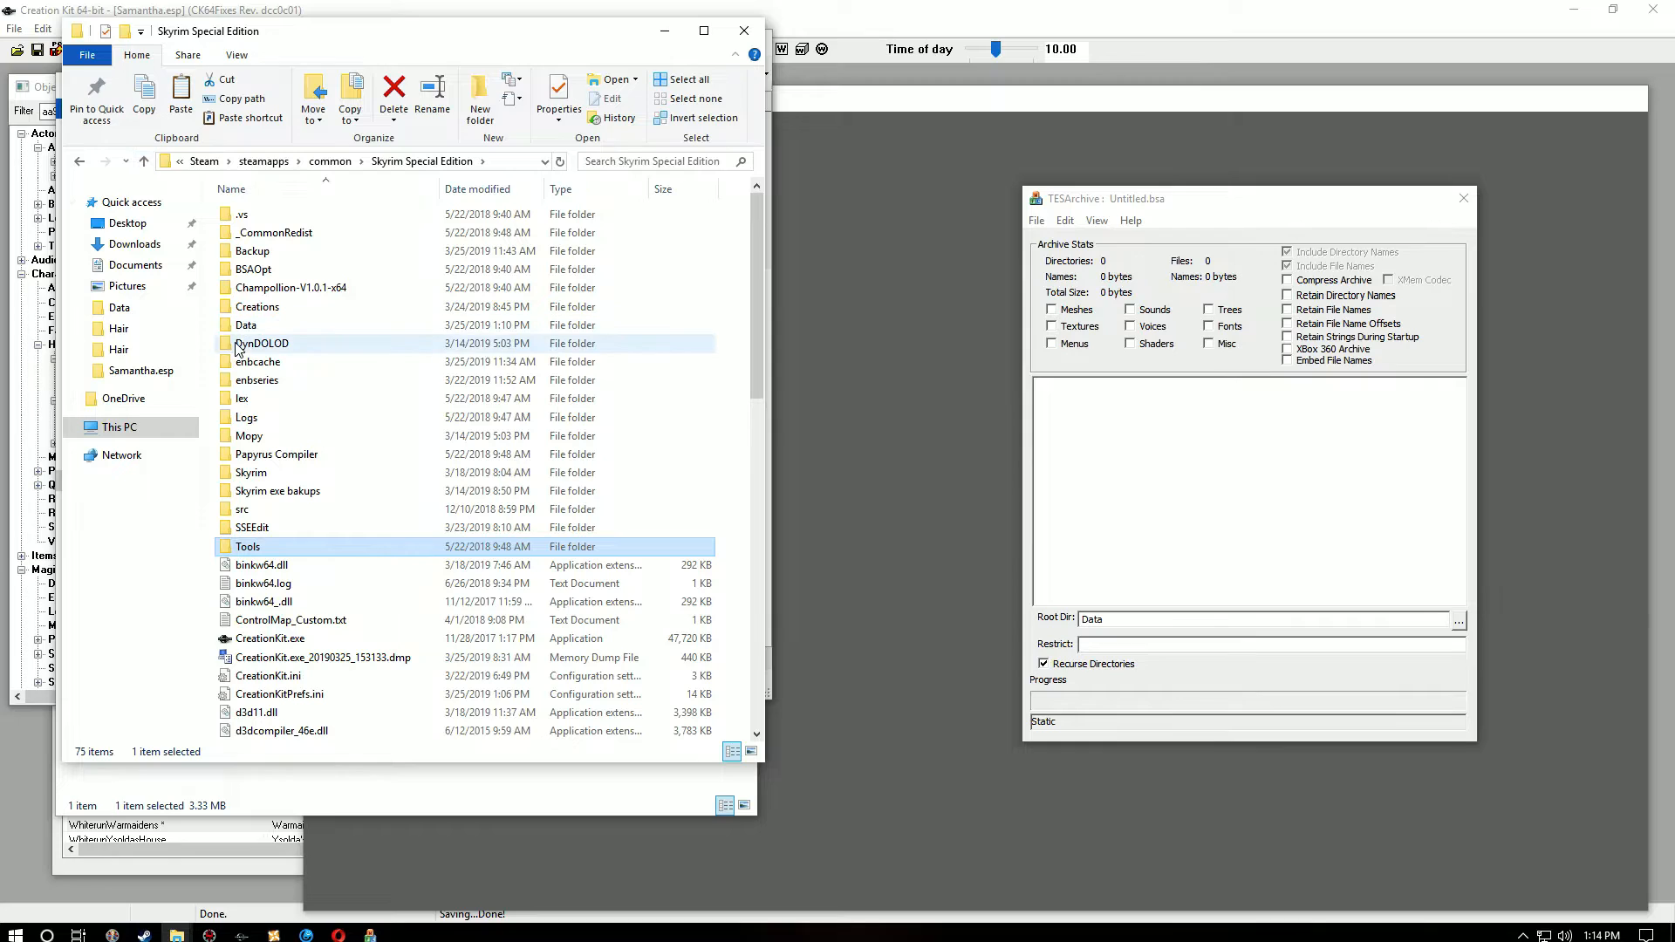
pyautogui.doubleClick(246, 326)
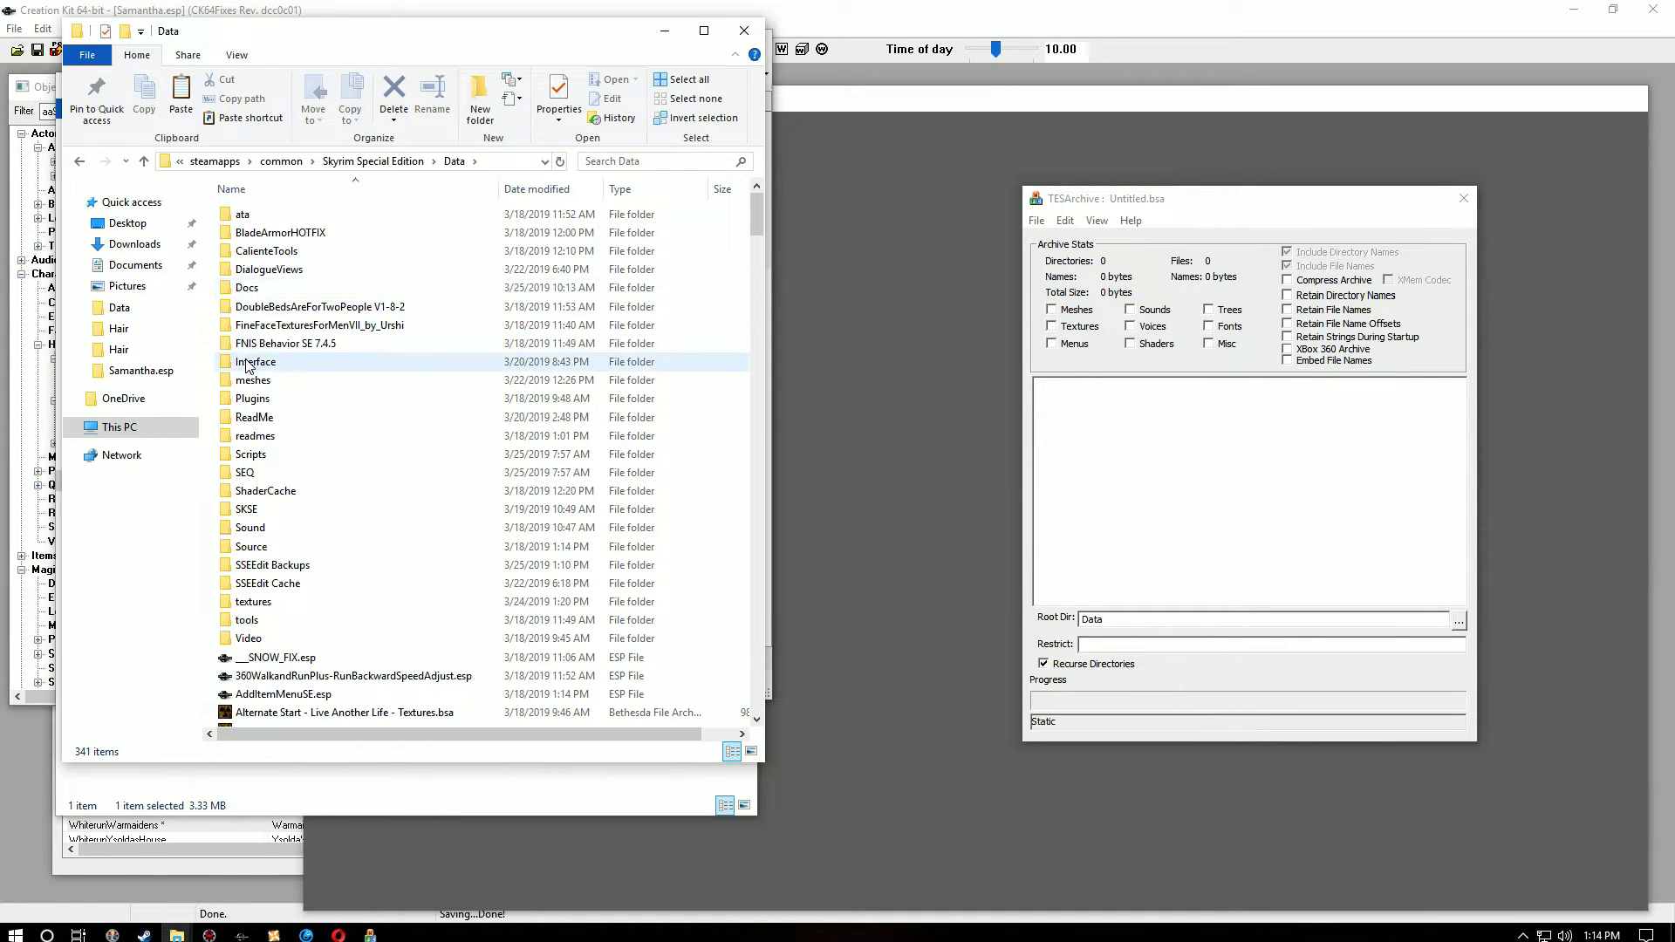
pyautogui.doubleClick(252, 381)
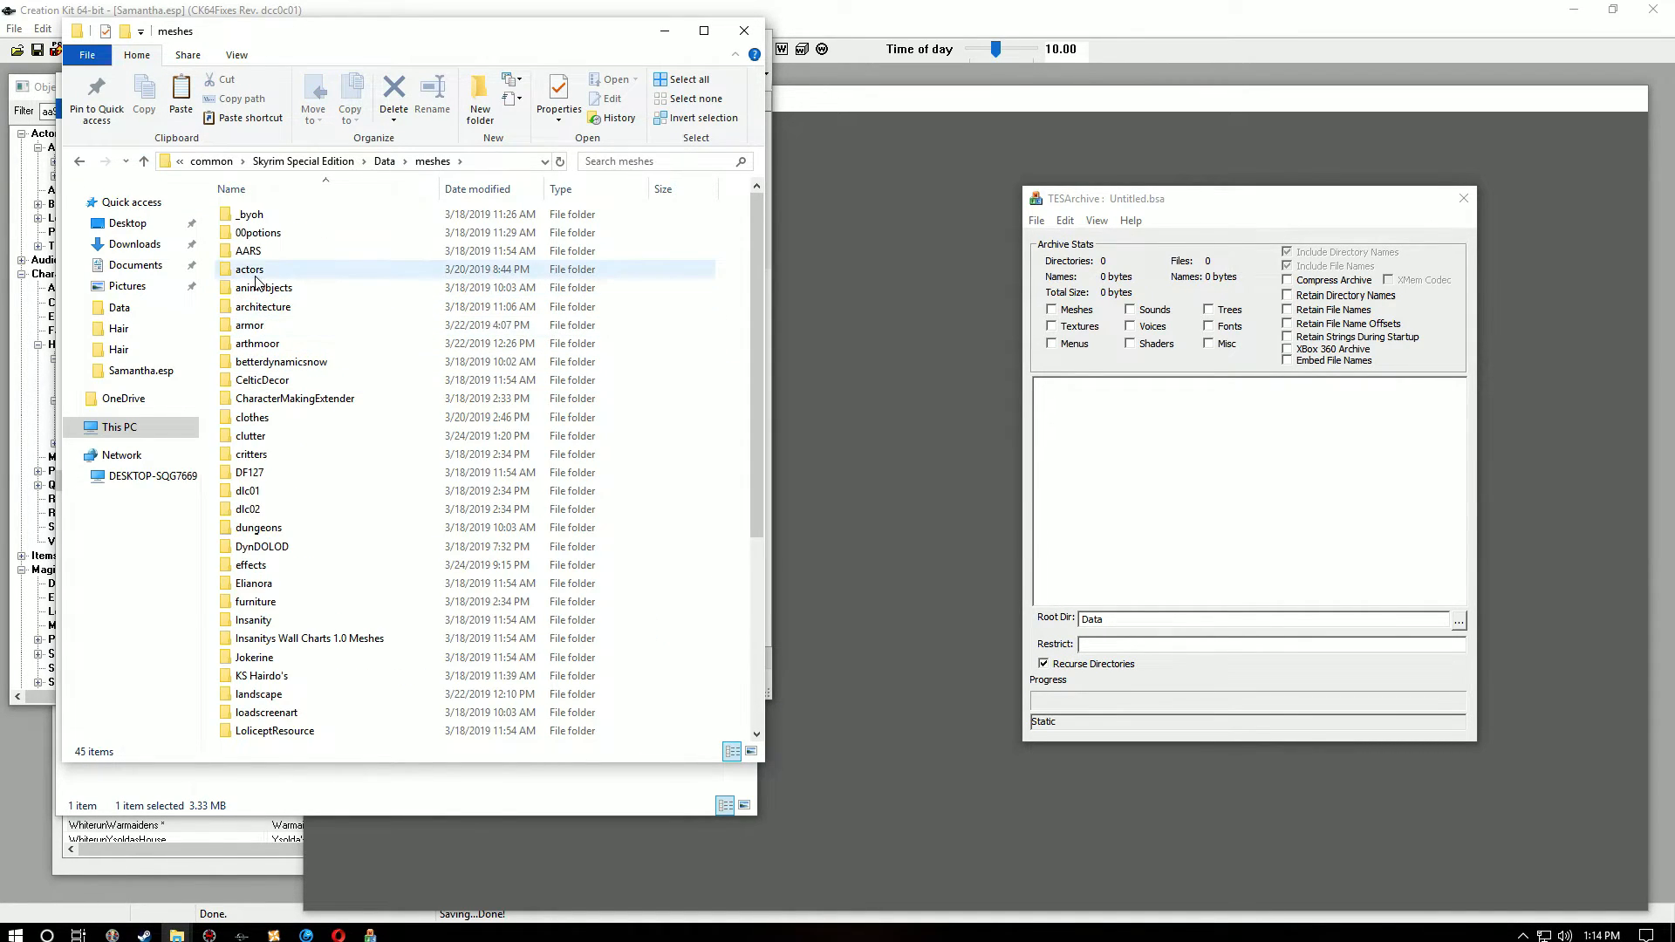
pyautogui.doubleClick(255, 276)
pyautogui.click(242, 312)
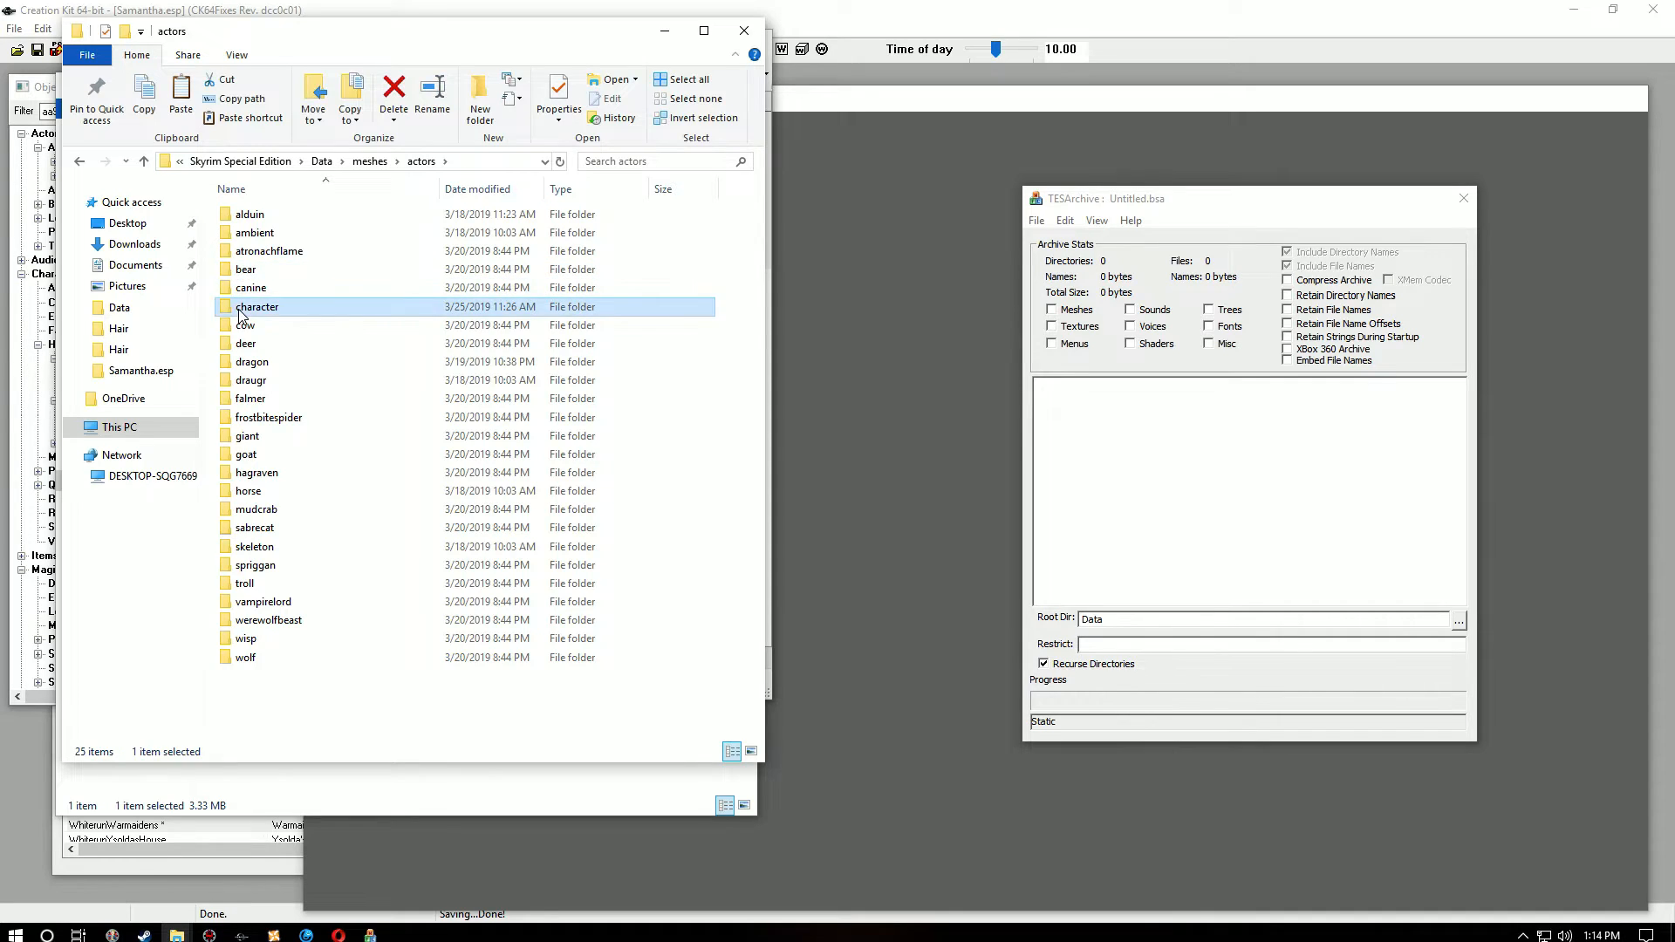
pyautogui.doubleClick(241, 312)
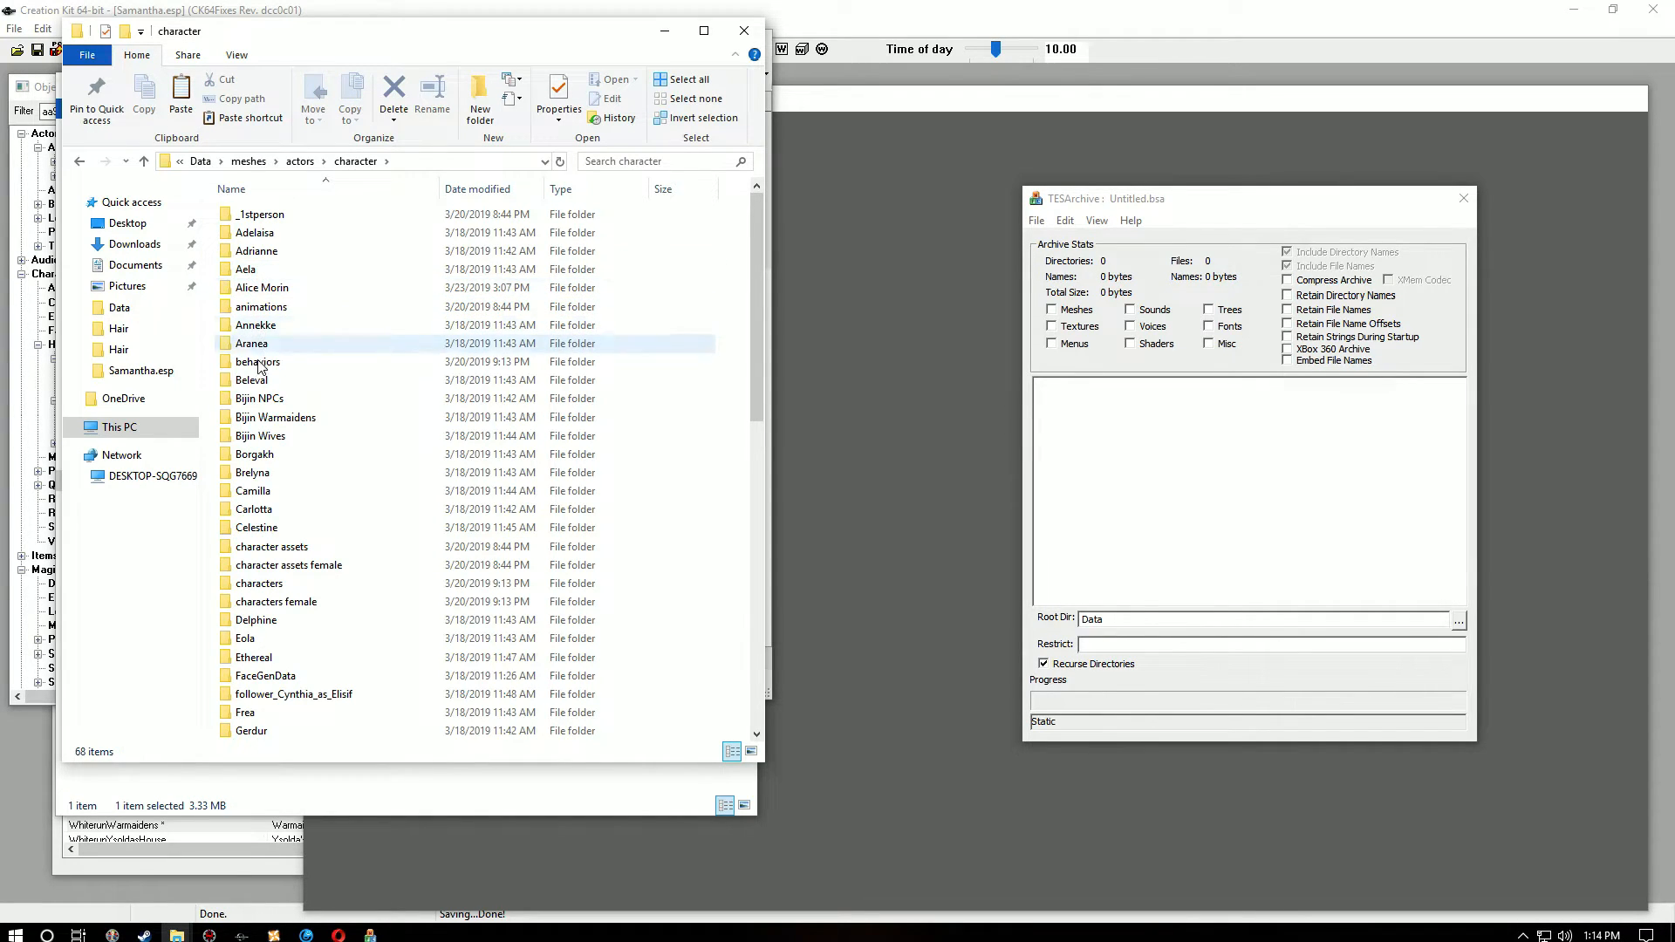
# Step: Add Firenze.nif and FirenzeHI.nif from the character folder's Samantha\Hair subfolder to the archive
pyautogui.scroll(-5, 268, 611)
pyautogui.scroll(-7, 269, 611)
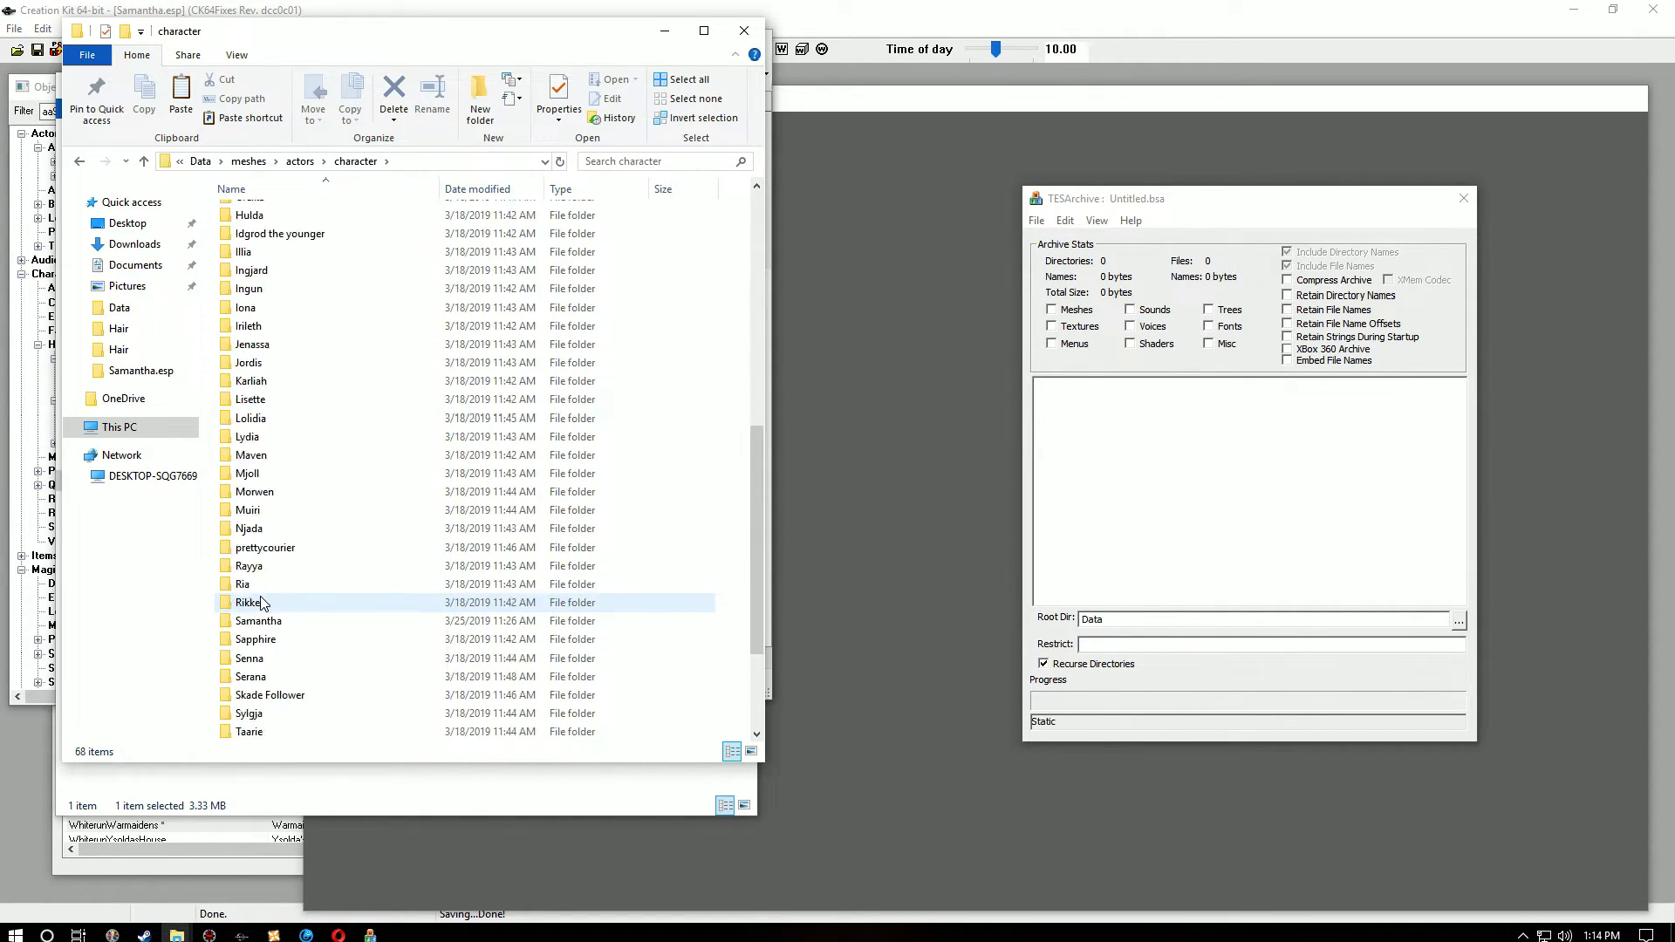
pyautogui.doubleClick(259, 513)
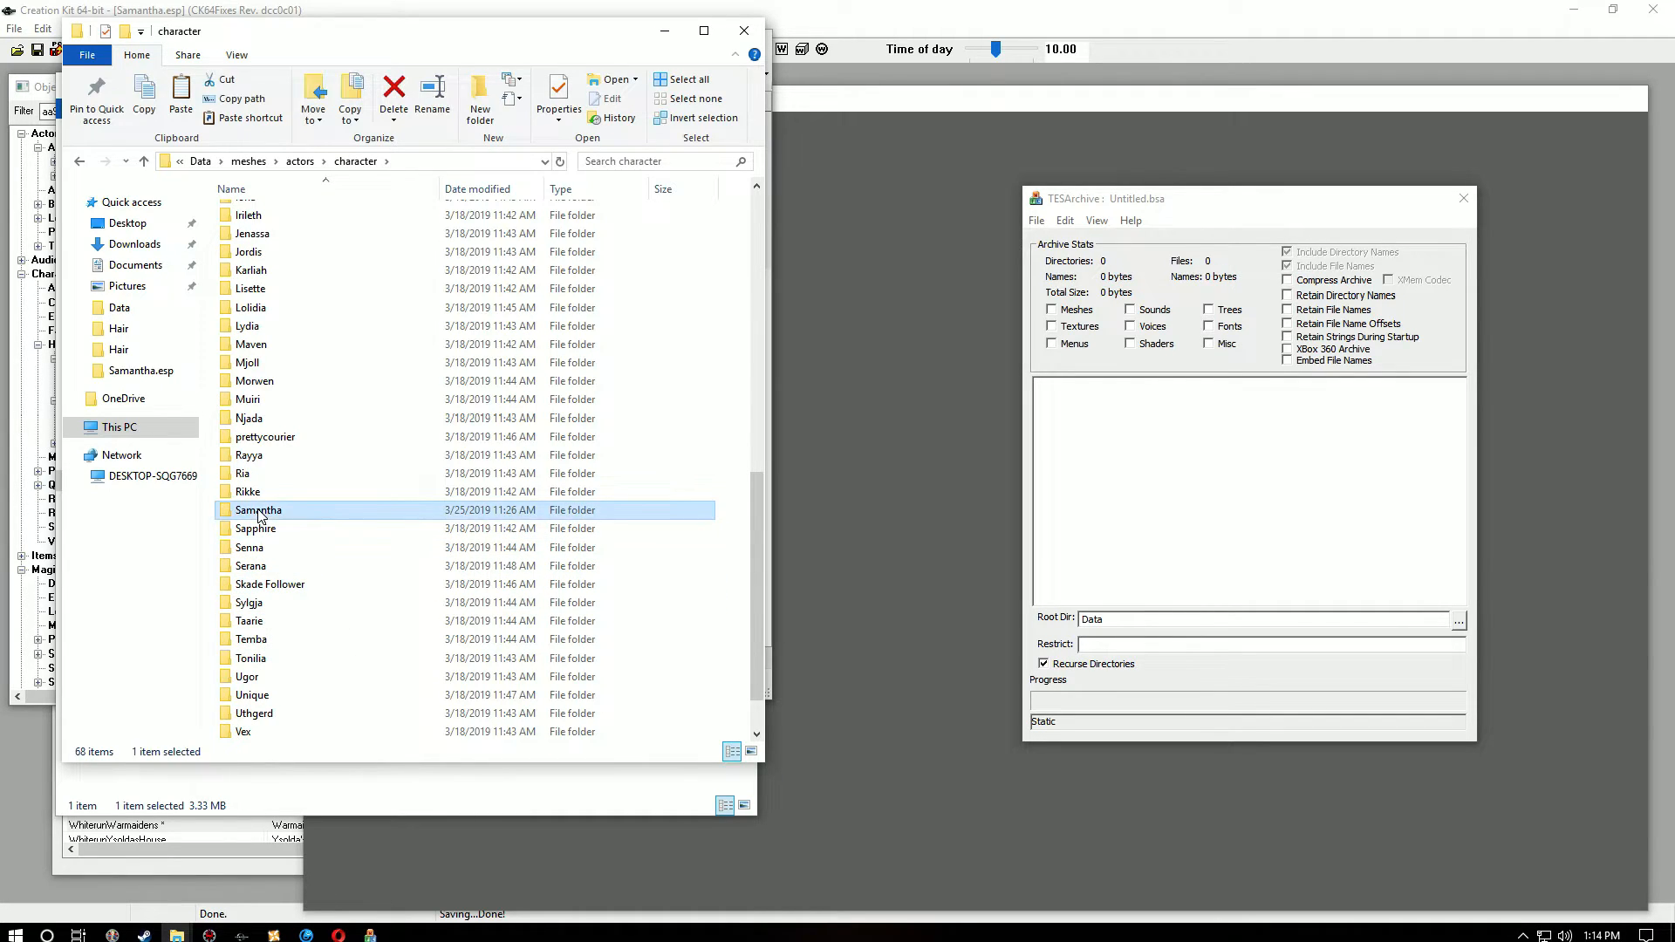
pyautogui.doubleClick(251, 216)
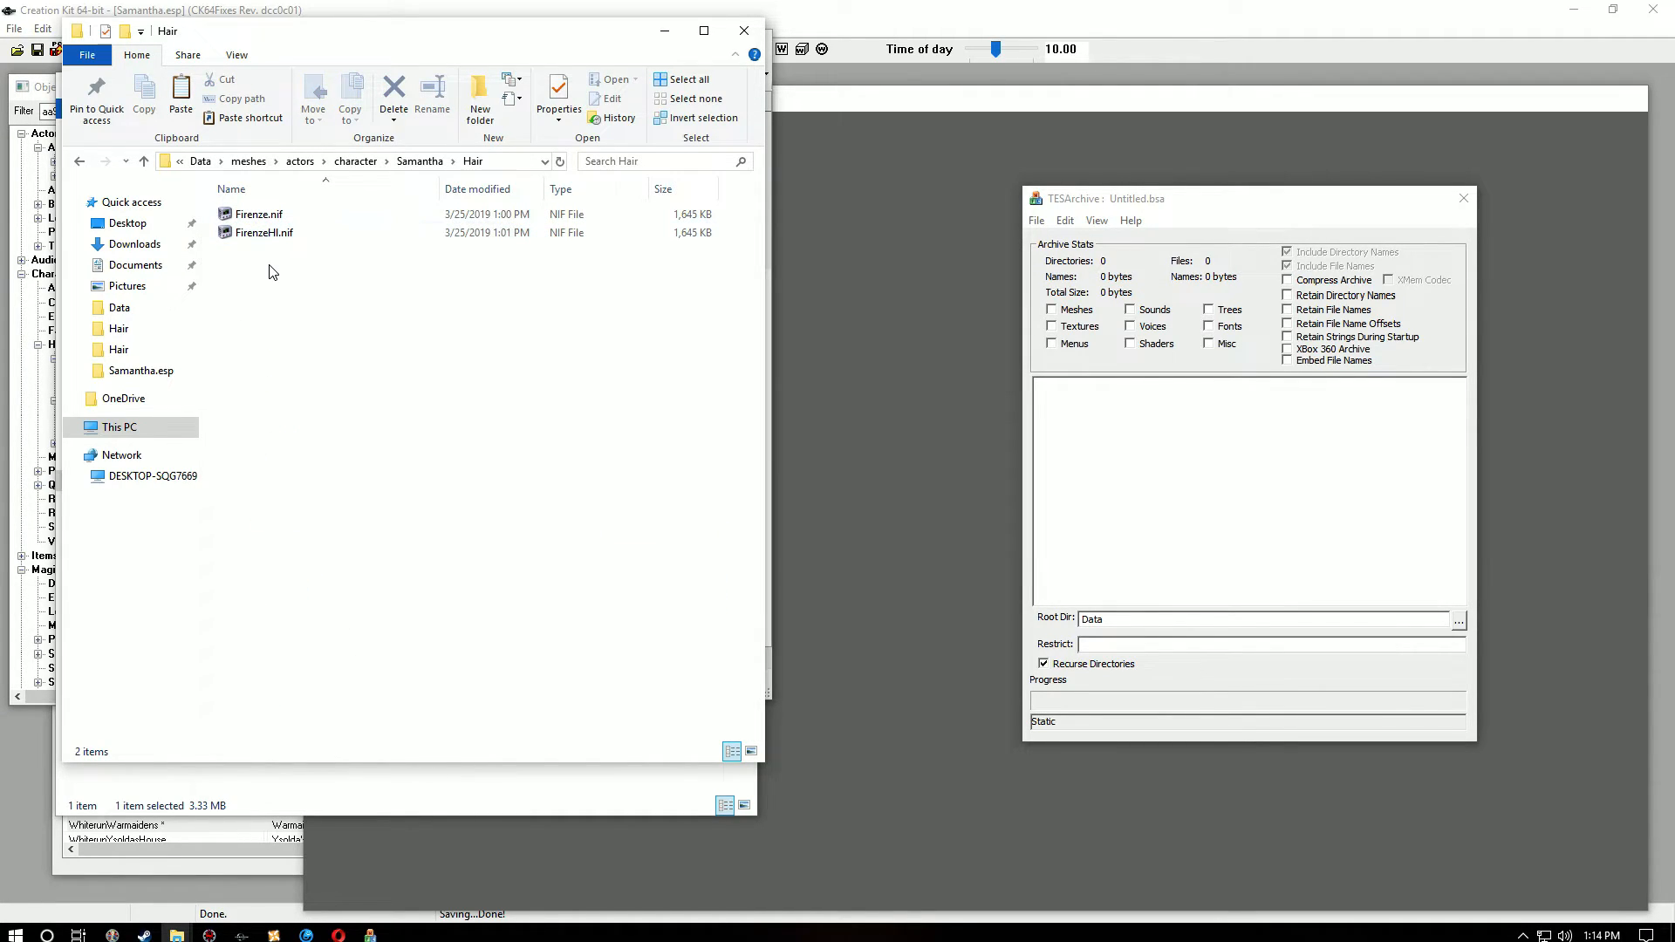
pyautogui.hotkey('ctrl', 'a')
pyautogui.moveTo(1224, 494); pyautogui.dragTo(1223, 494)
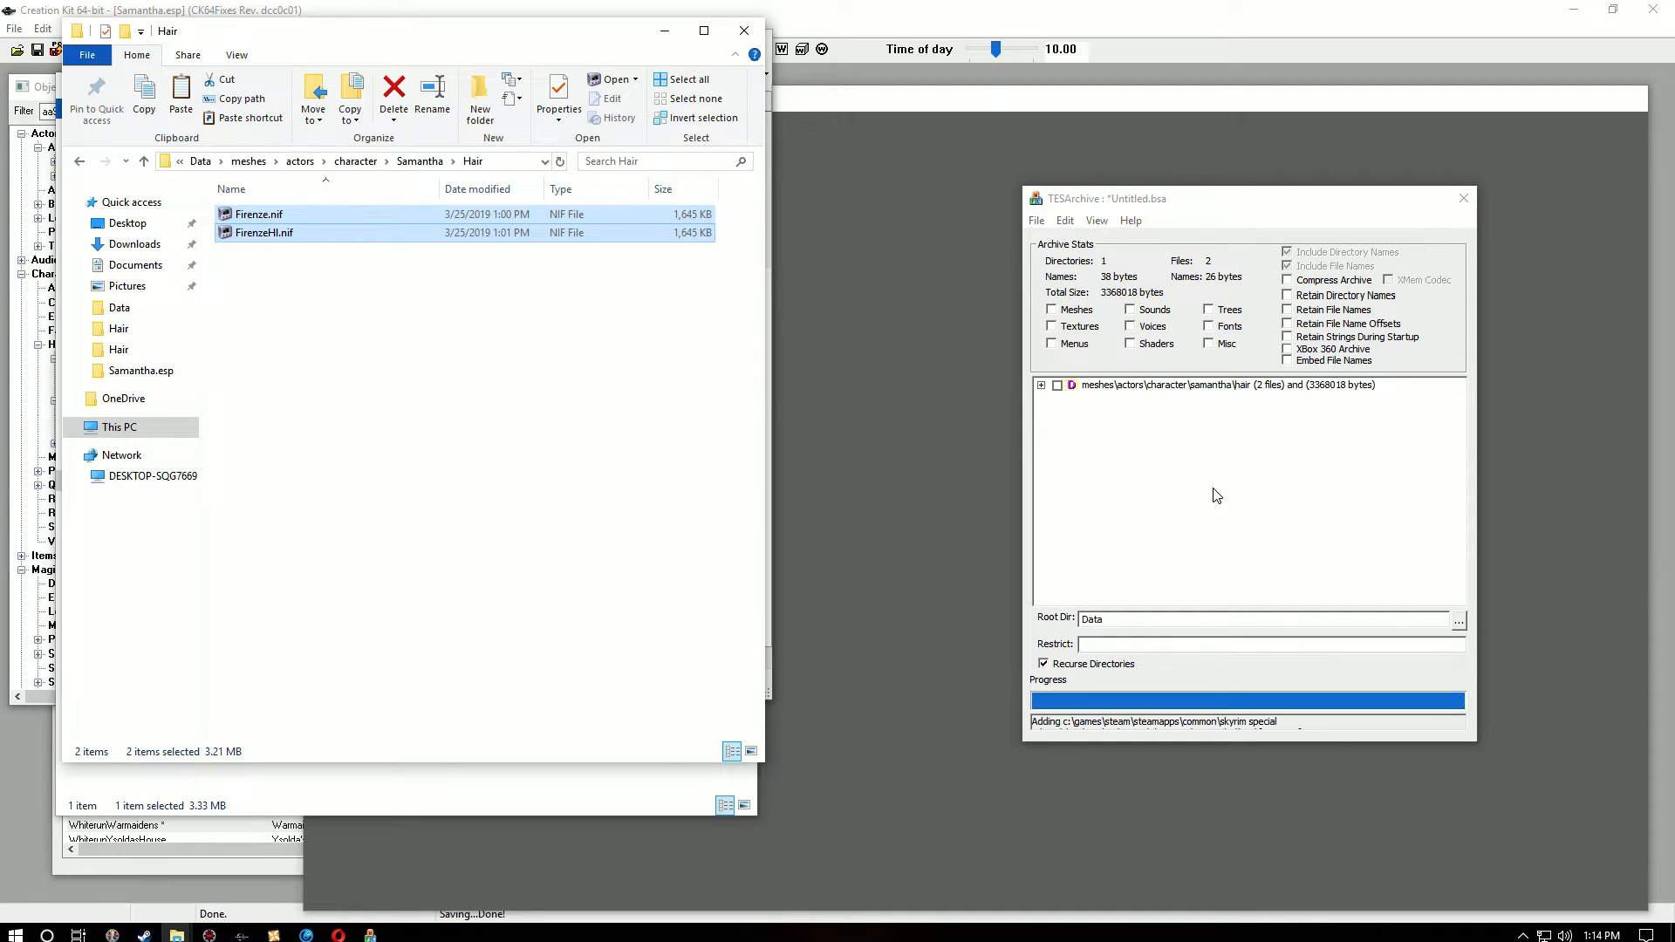
# Step: Add the face mesh 00005900.NIF from FaceGenData\FaceGeom\Samantha.esp to the archive
pyautogui.click(145, 163)
pyautogui.click(145, 162)
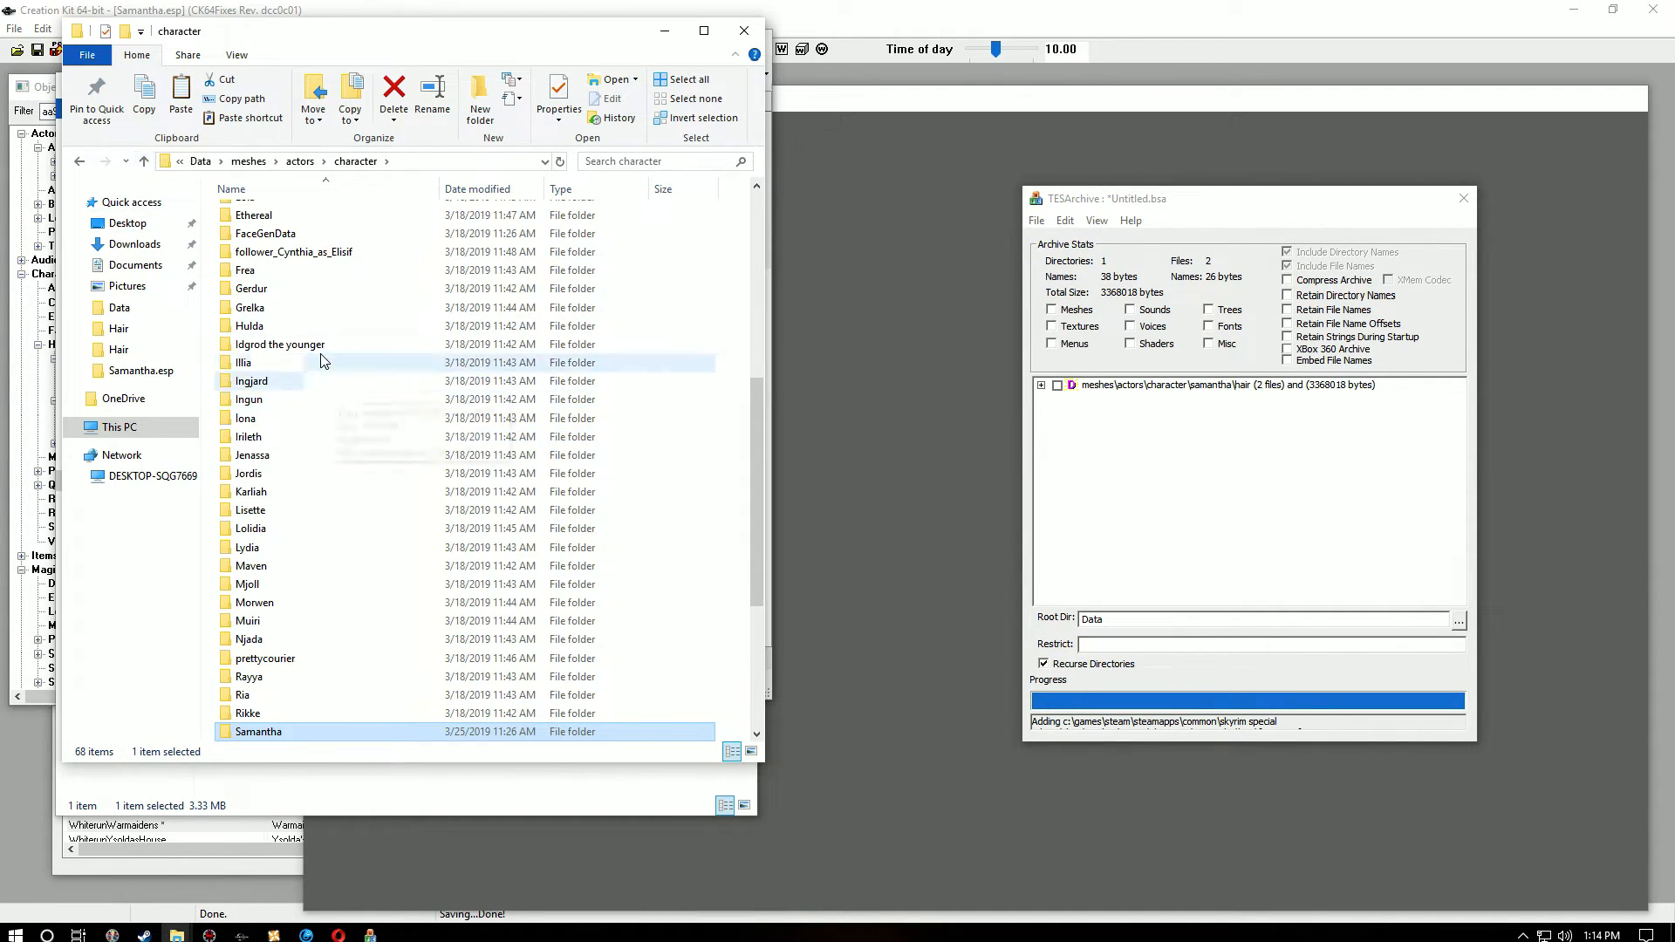
pyautogui.doubleClick(297, 233)
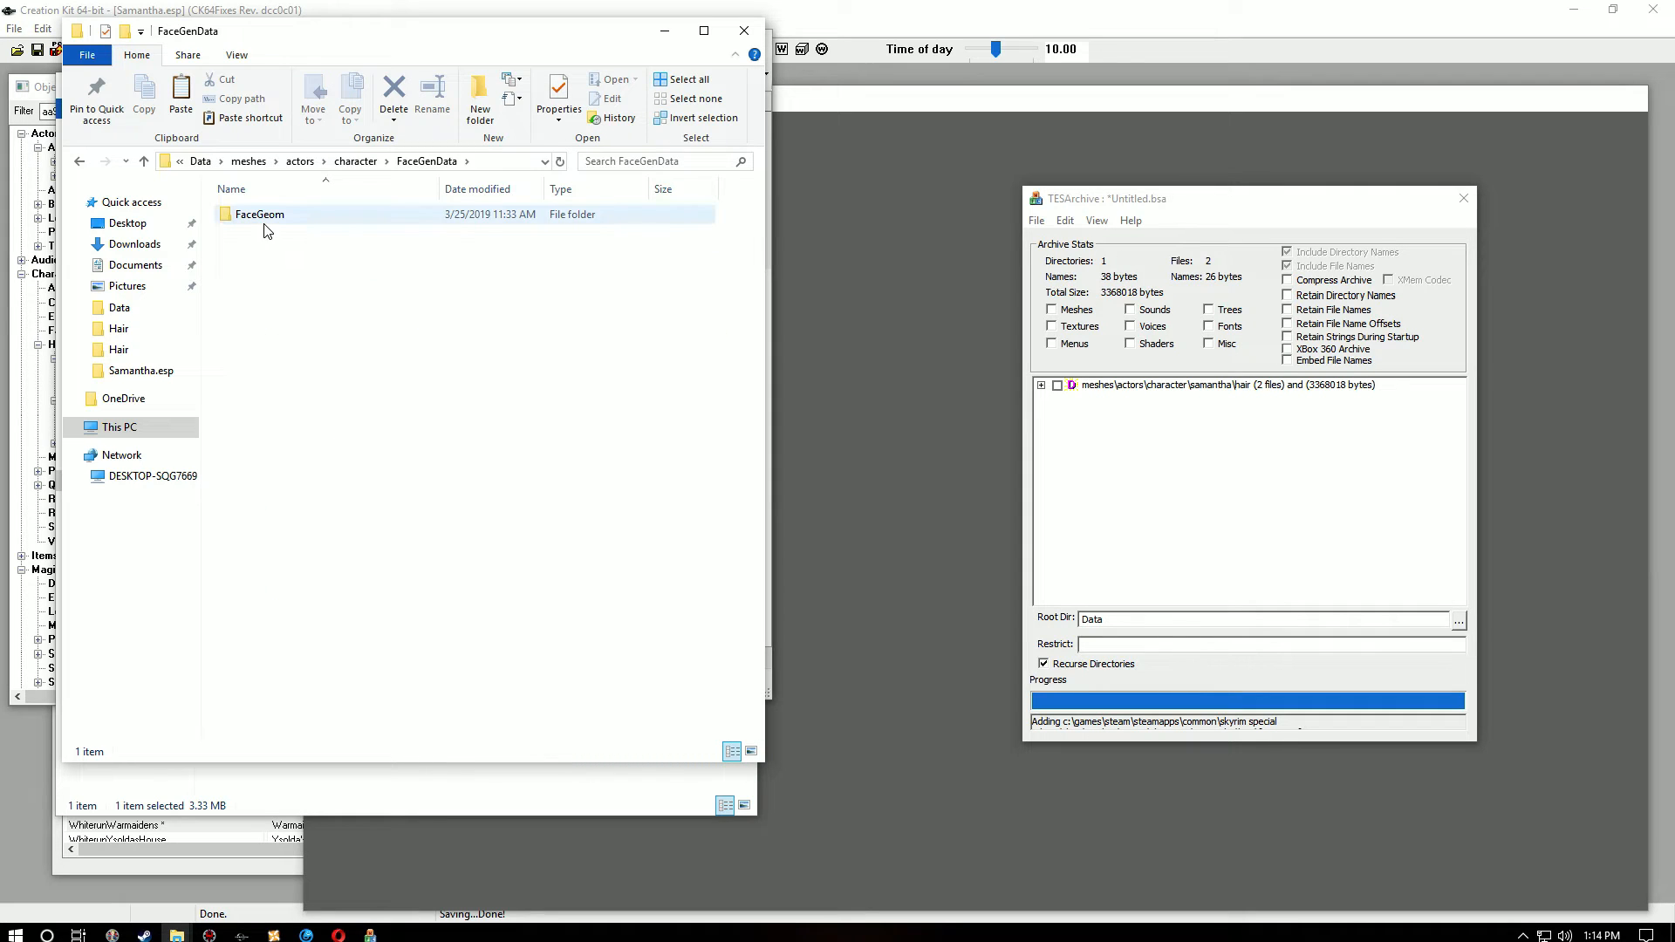
pyautogui.doubleClick(262, 218)
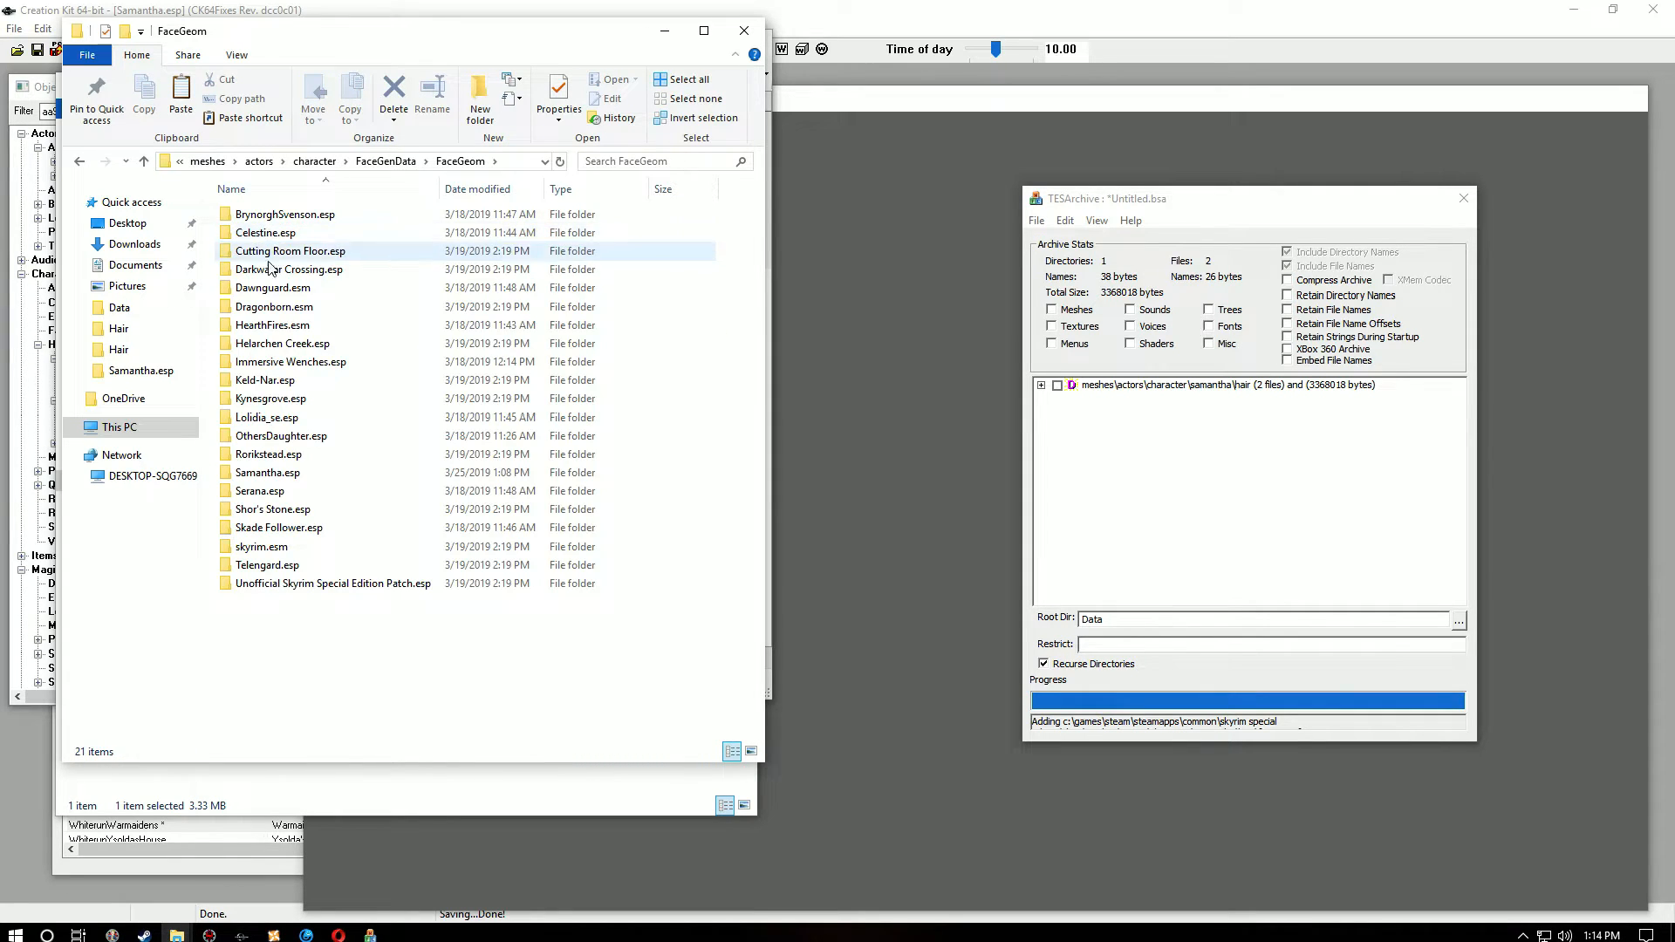
pyautogui.doubleClick(276, 476)
pyautogui.moveTo(248, 228); pyautogui.dragTo(1053, 534)
pyautogui.moveTo(1160, 485); pyautogui.dragTo(1161, 485)
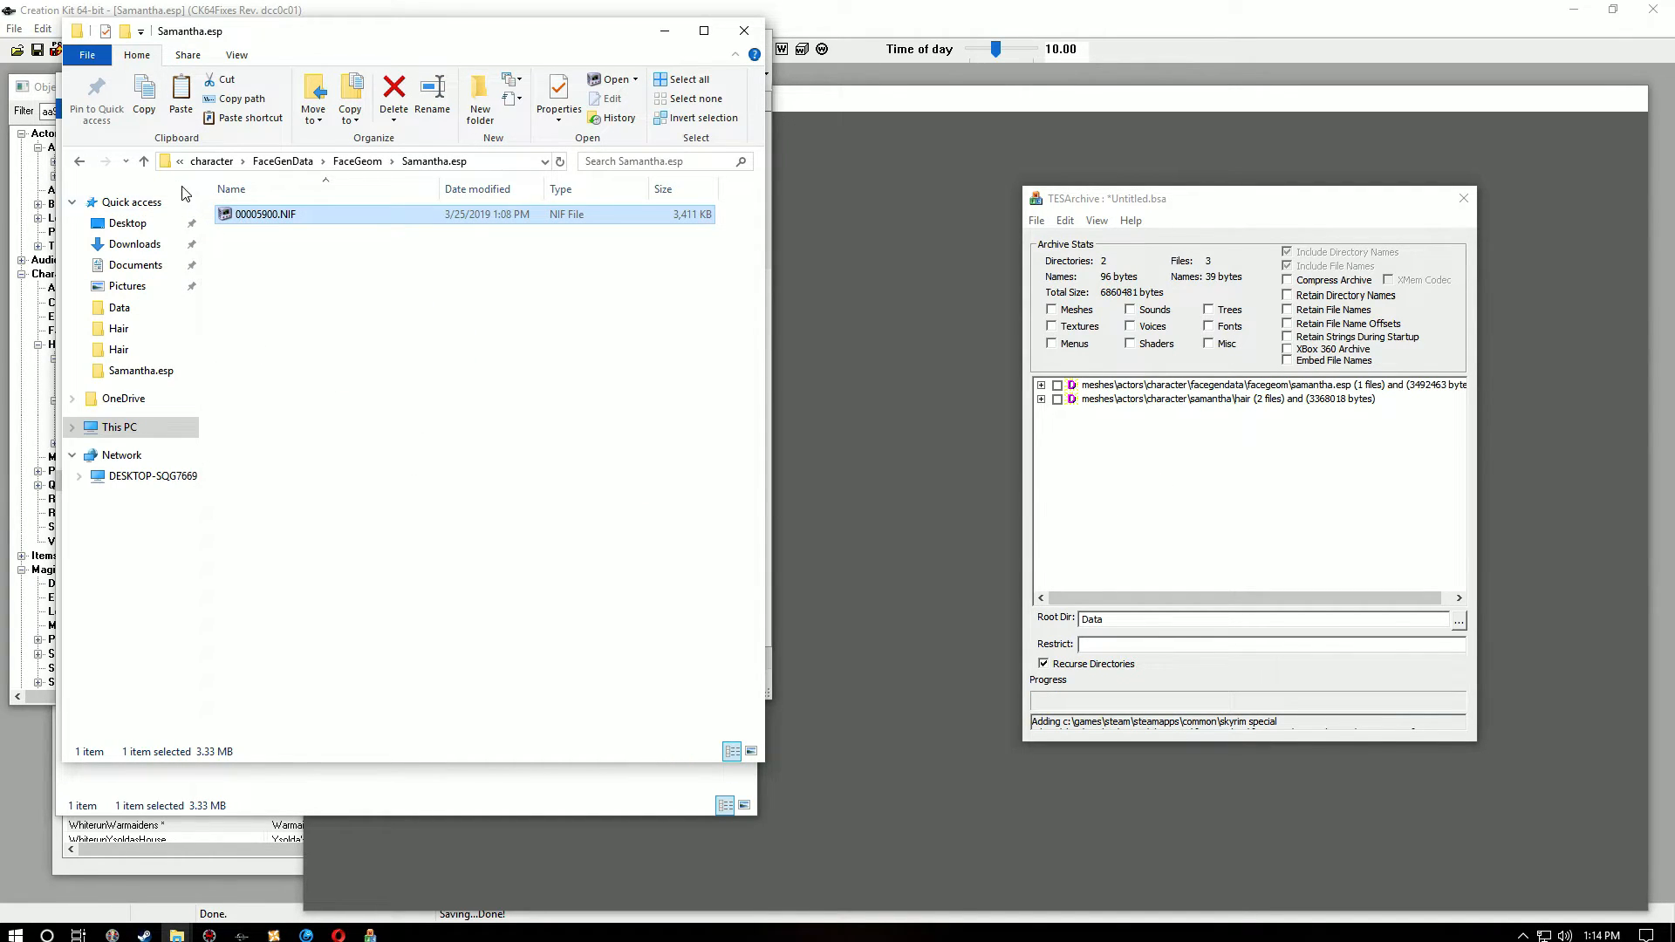
# Step: Go back up to the Data folder and browse to textures\actors\character
pyautogui.click(145, 162)
pyautogui.click(145, 162)
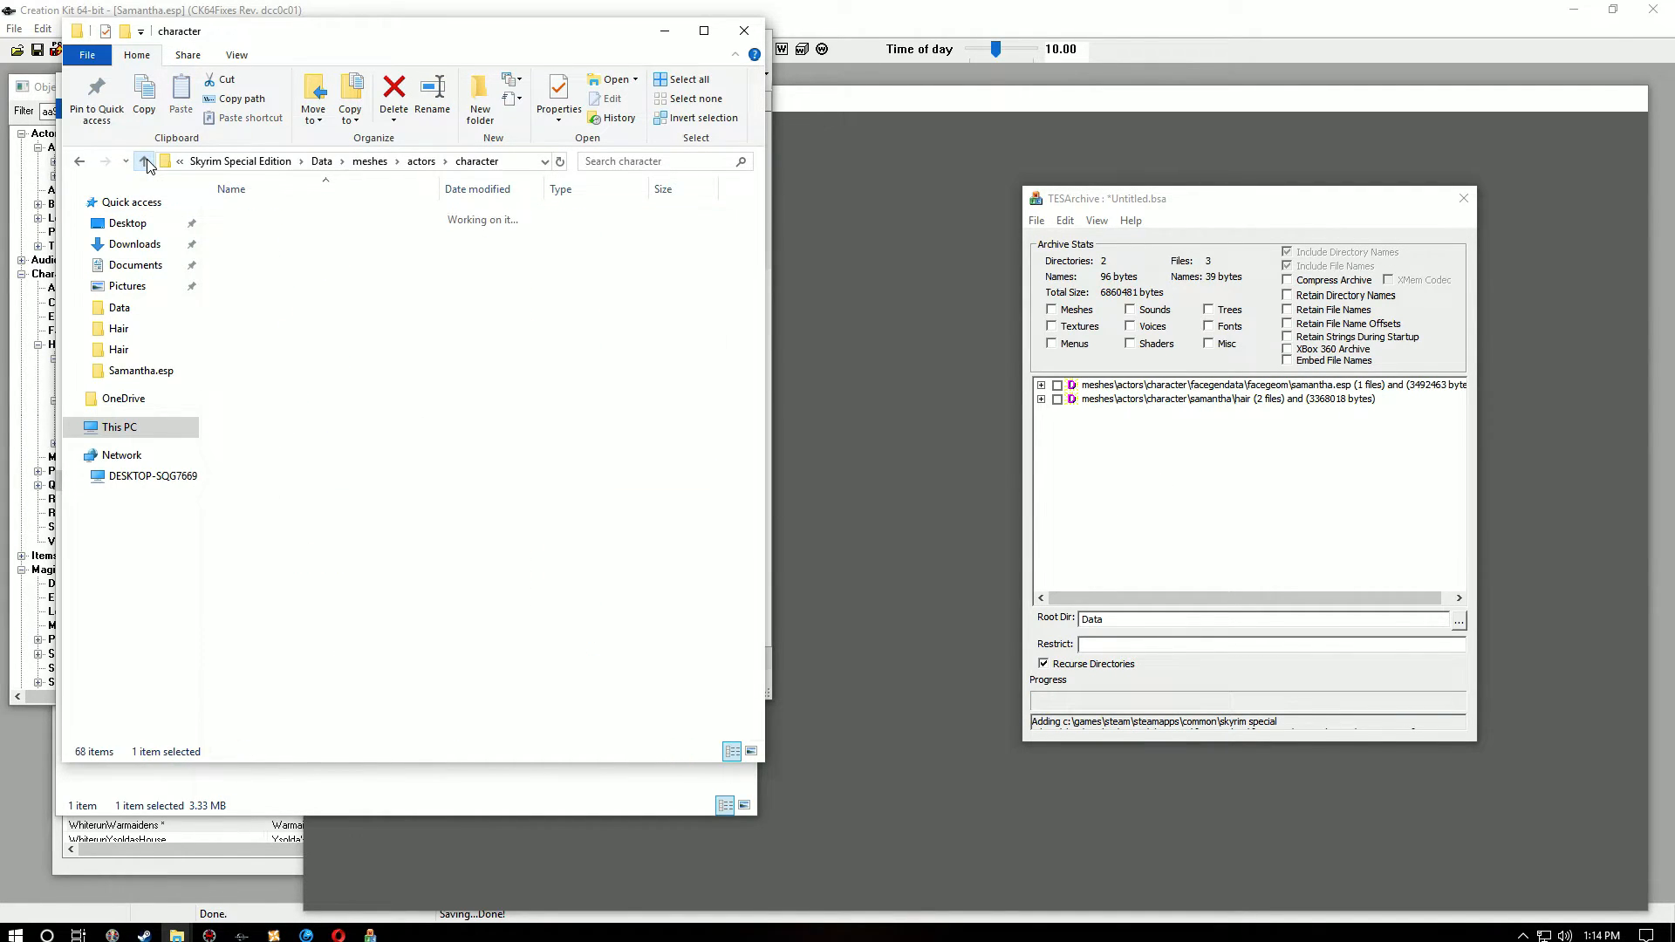
pyautogui.click(145, 162)
pyautogui.click(145, 162)
pyautogui.click(145, 162)
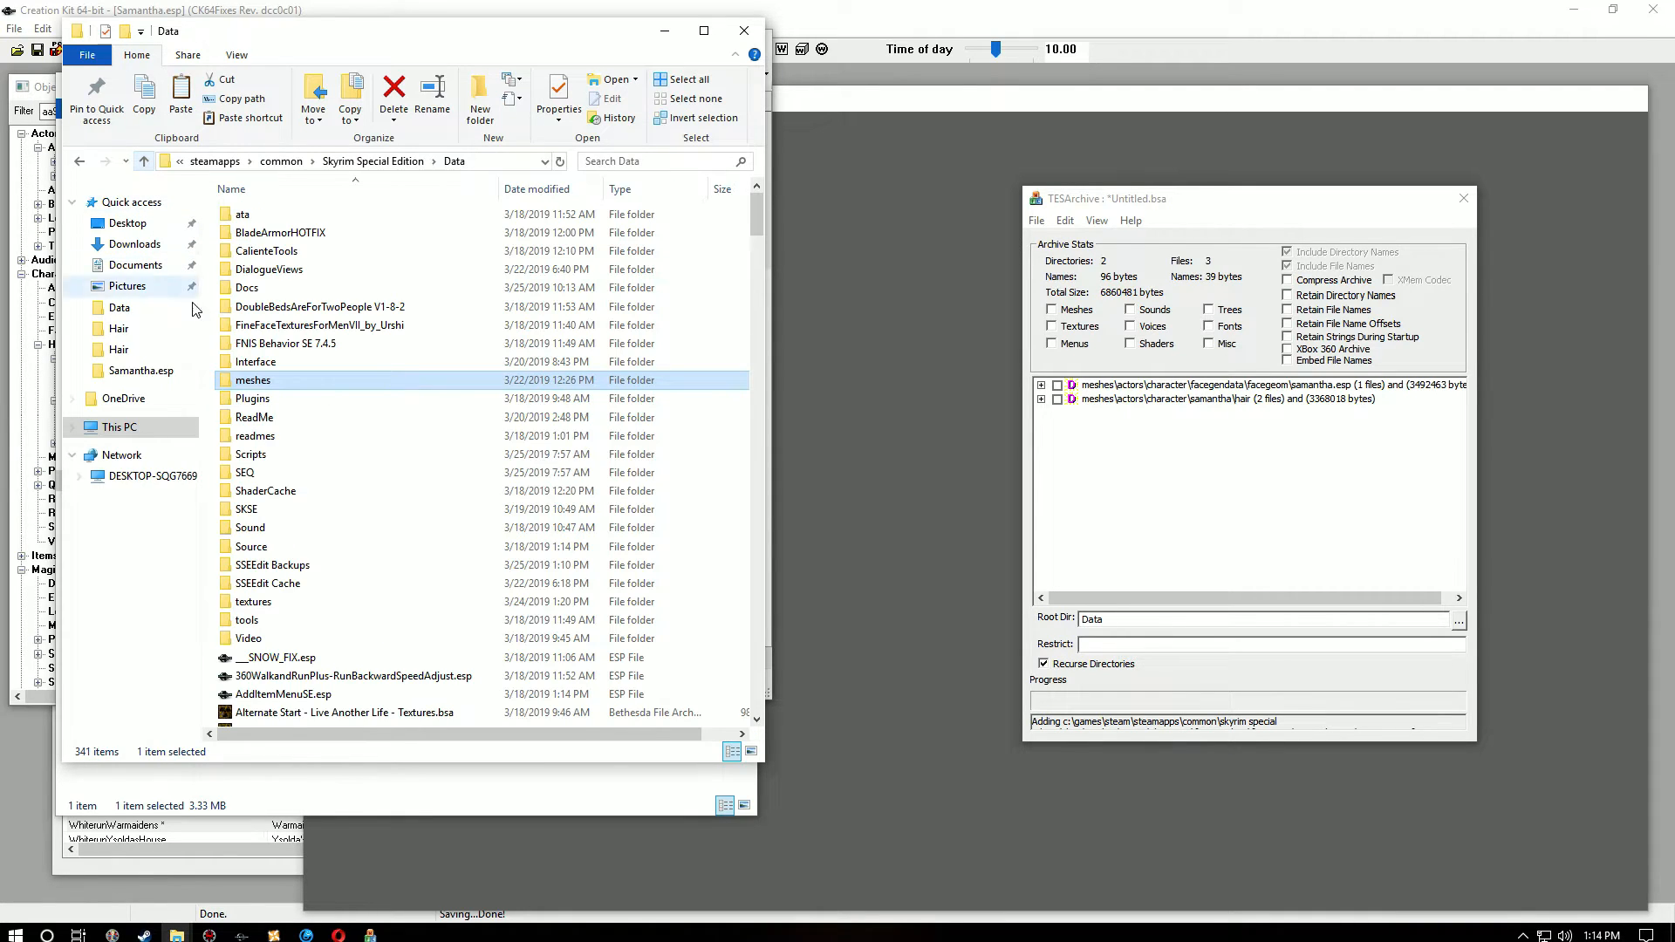
pyautogui.doubleClick(253, 602)
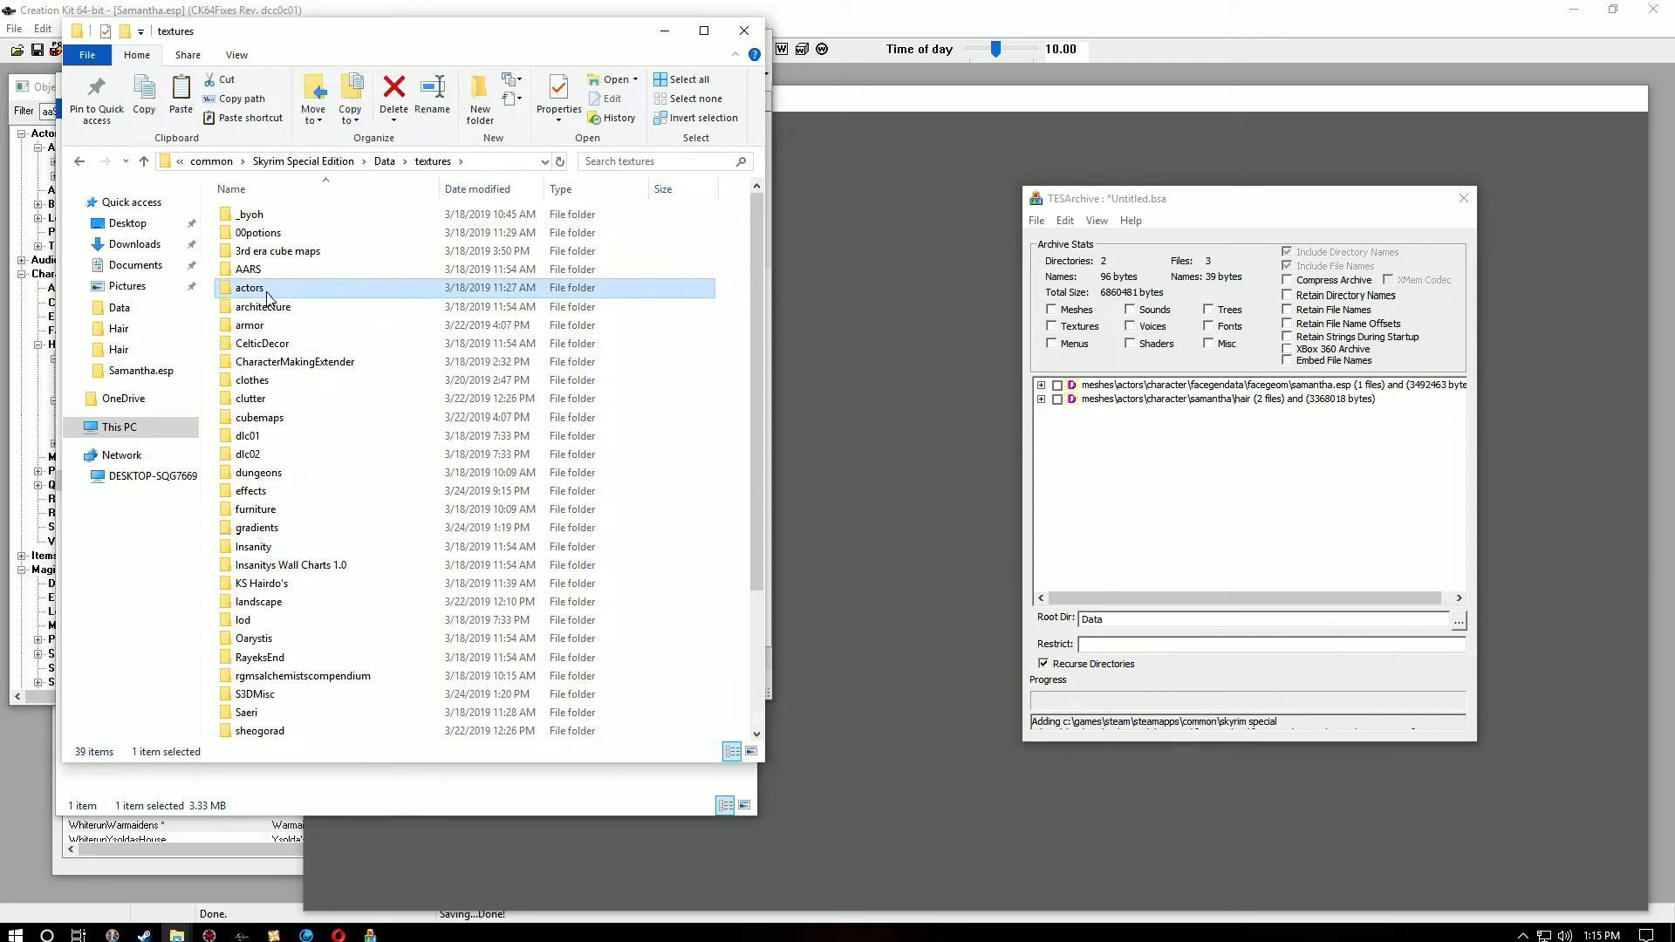
pyautogui.doubleClick(260, 289)
pyautogui.doubleClick(274, 237)
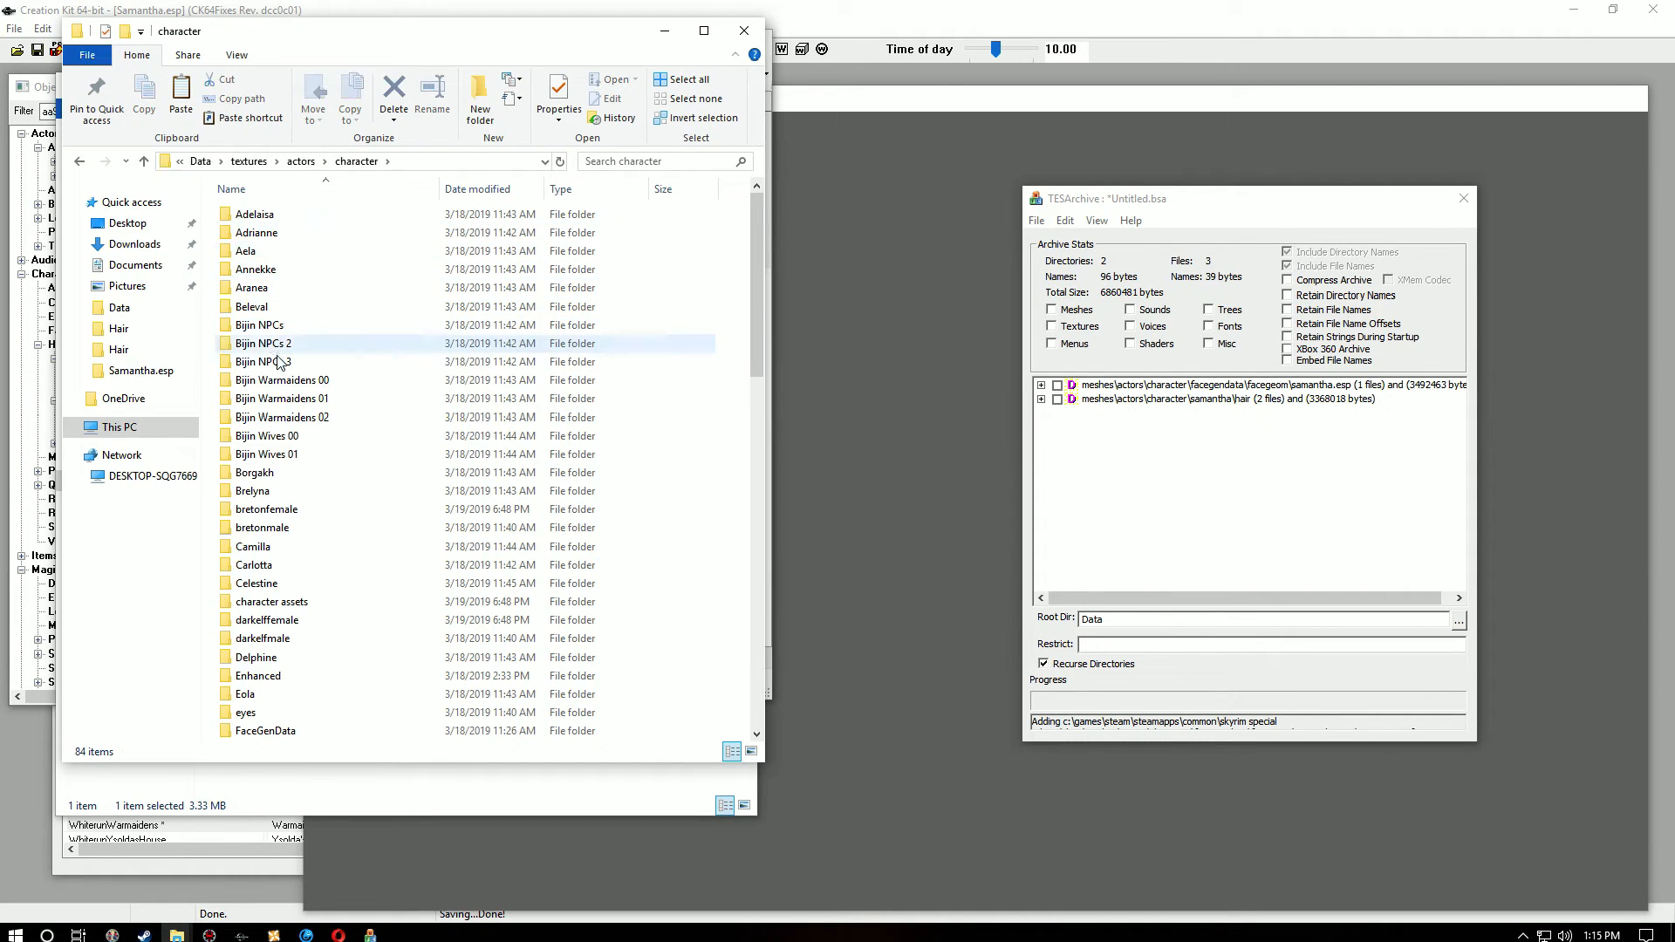
# Step: Add the hair textures Firenze.dds and Firenze_n.dds from the textures Samantha\Hair folder to the archive
pyautogui.click(270, 641)
pyautogui.scroll(-18, 270, 650)
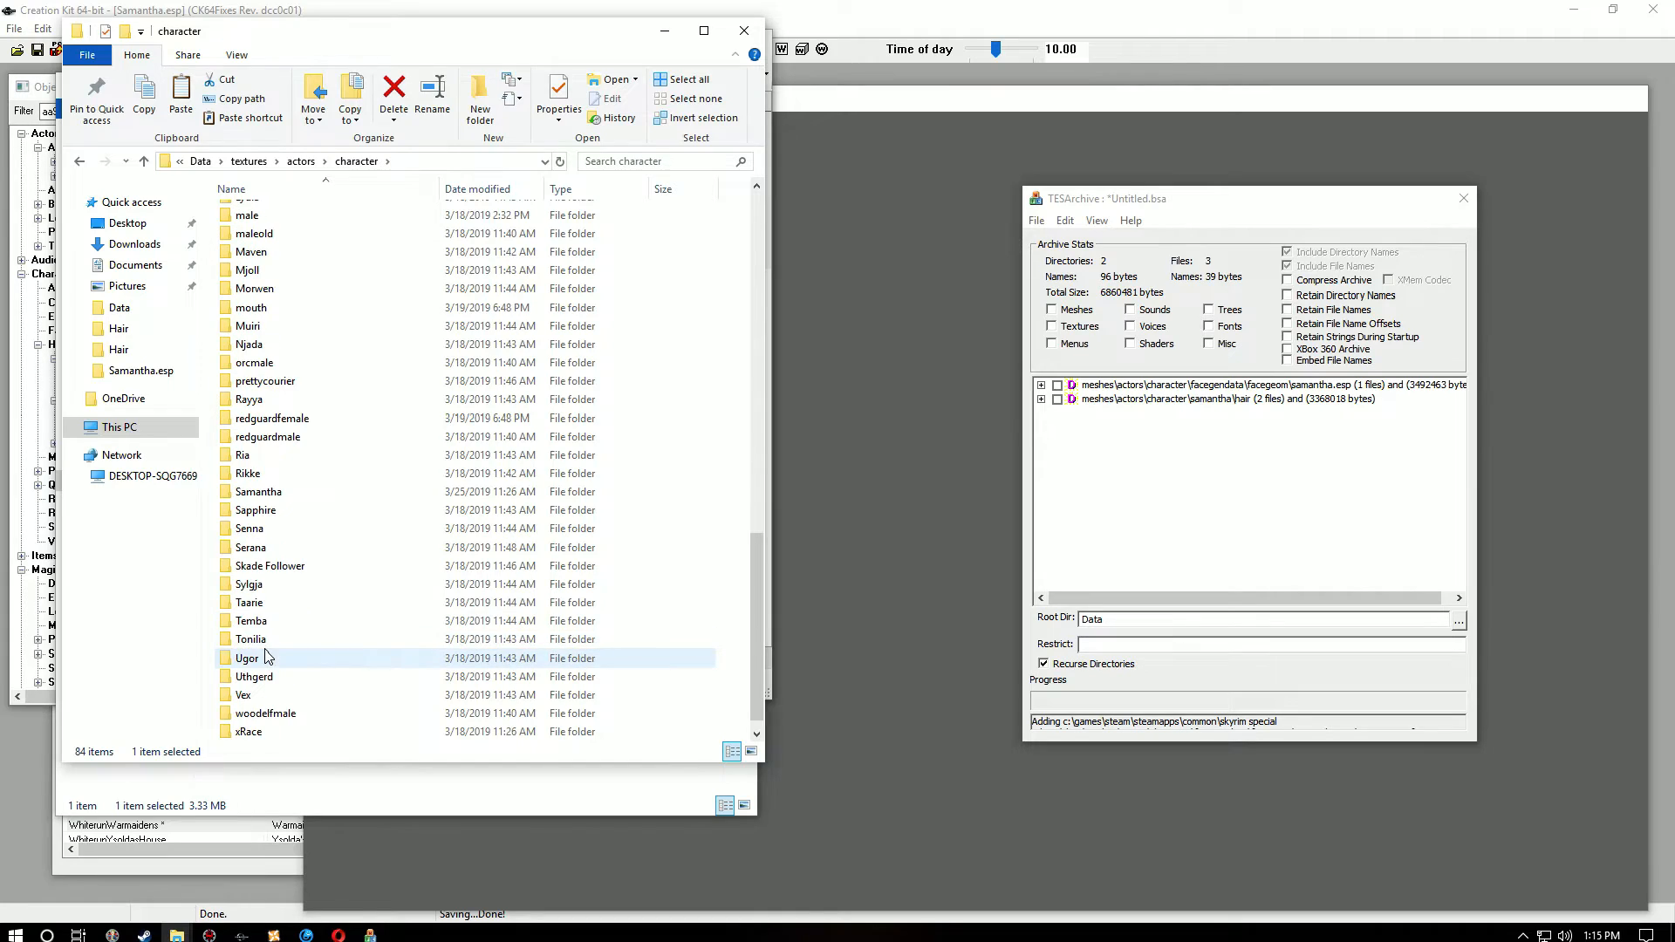
pyautogui.doubleClick(260, 492)
pyautogui.doubleClick(238, 215)
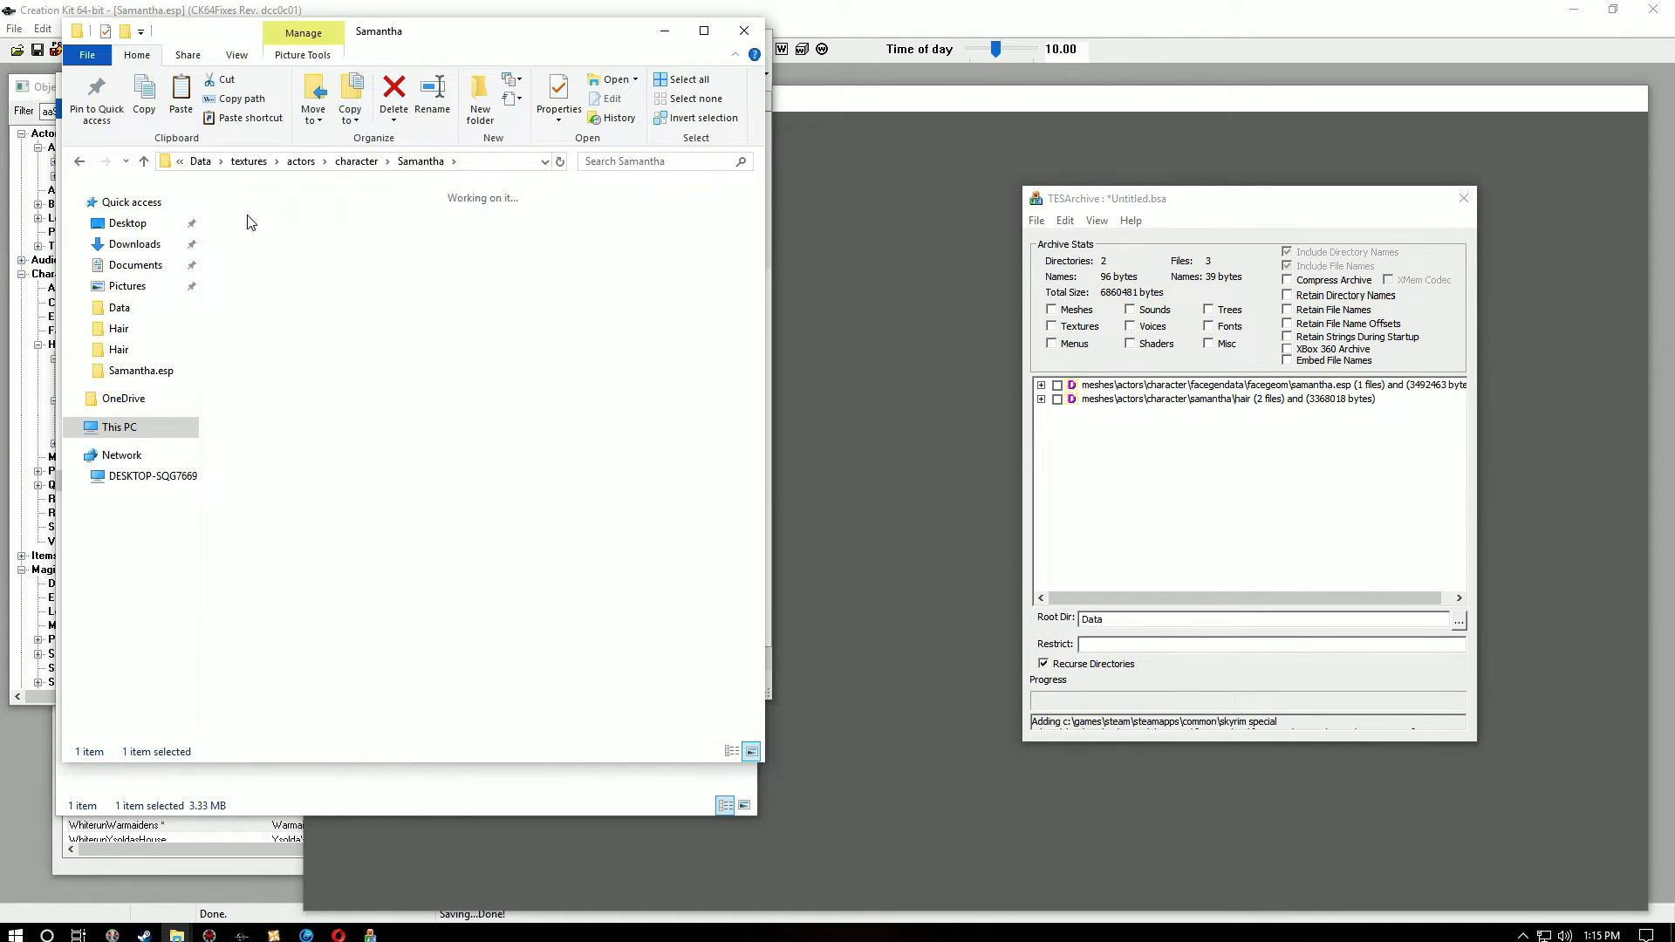
pyautogui.moveTo(231, 321); pyautogui.dragTo(376, 253)
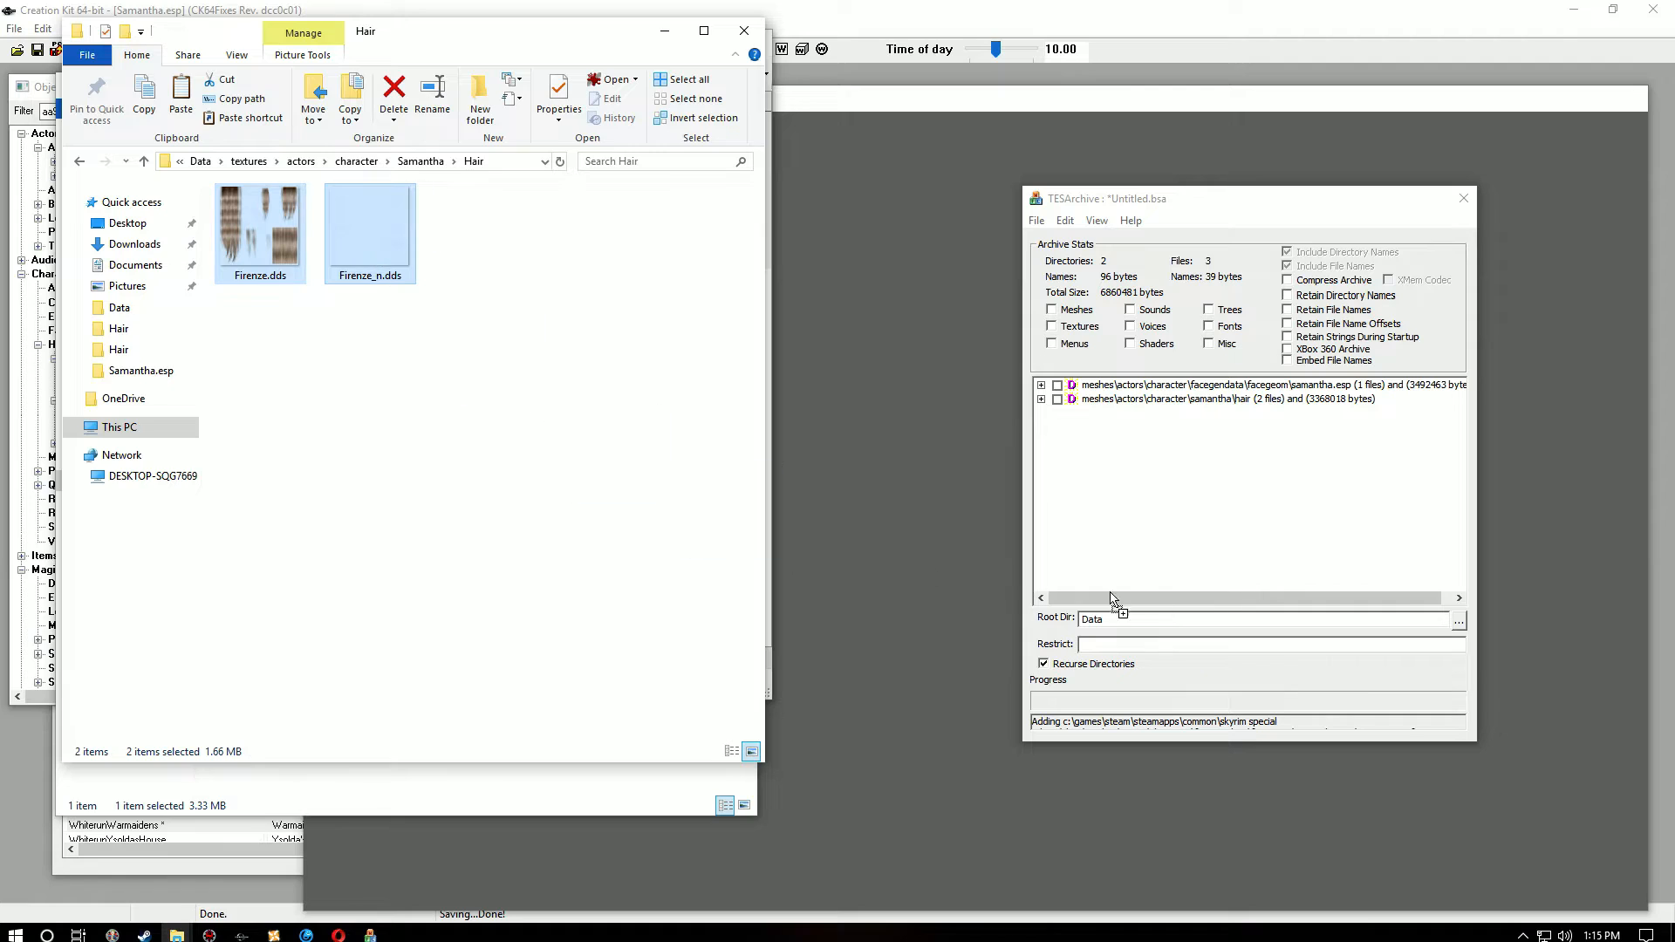
pyautogui.moveTo(1198, 534); pyautogui.dragTo(1198, 536)
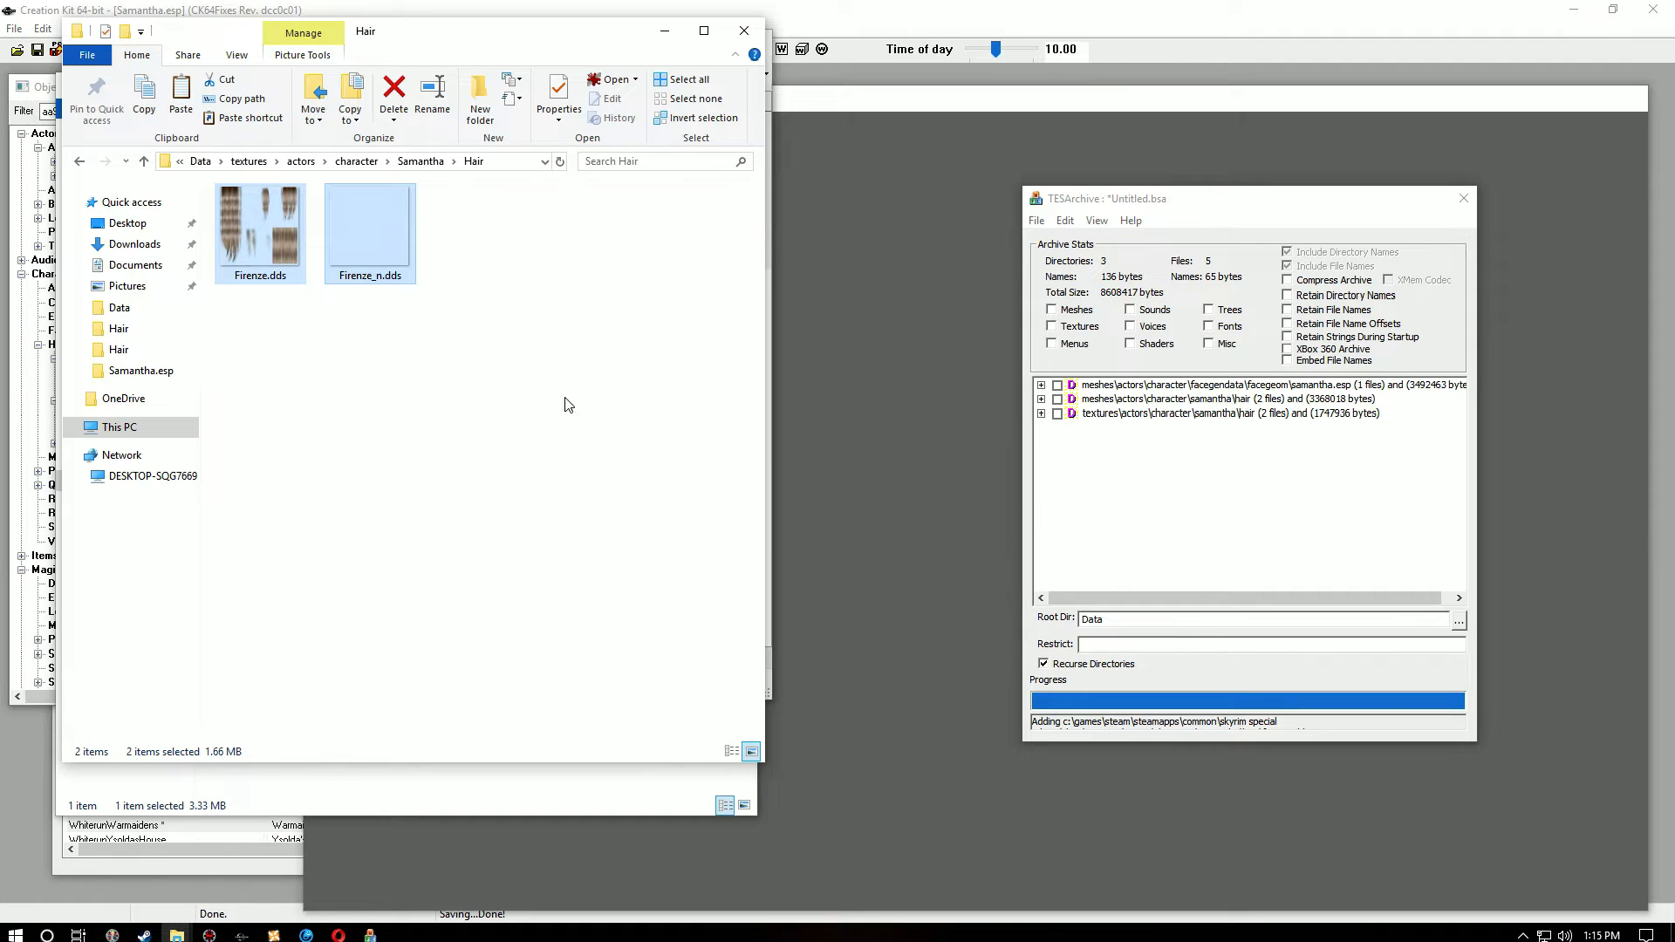
# Step: Add only the face tint texture 00005900.dds from FaceGenData\FaceTint\Samantha.esp to the archive
pyautogui.click(144, 162)
pyautogui.click(147, 162)
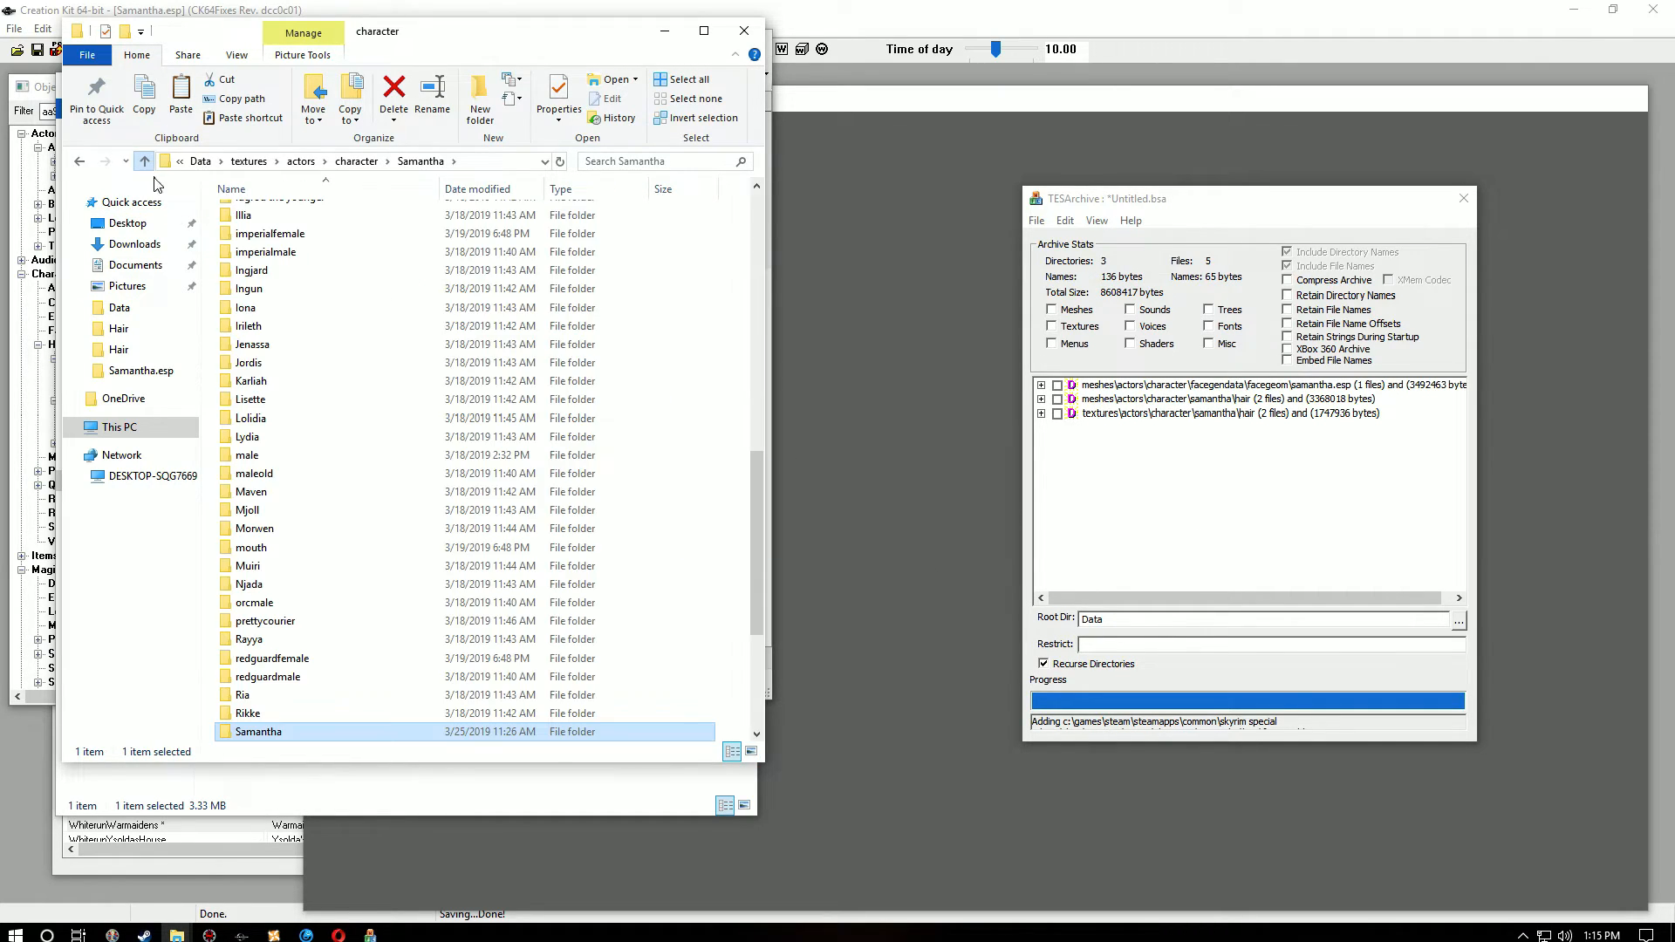
pyautogui.click(281, 316)
pyautogui.scroll(6, 279, 288)
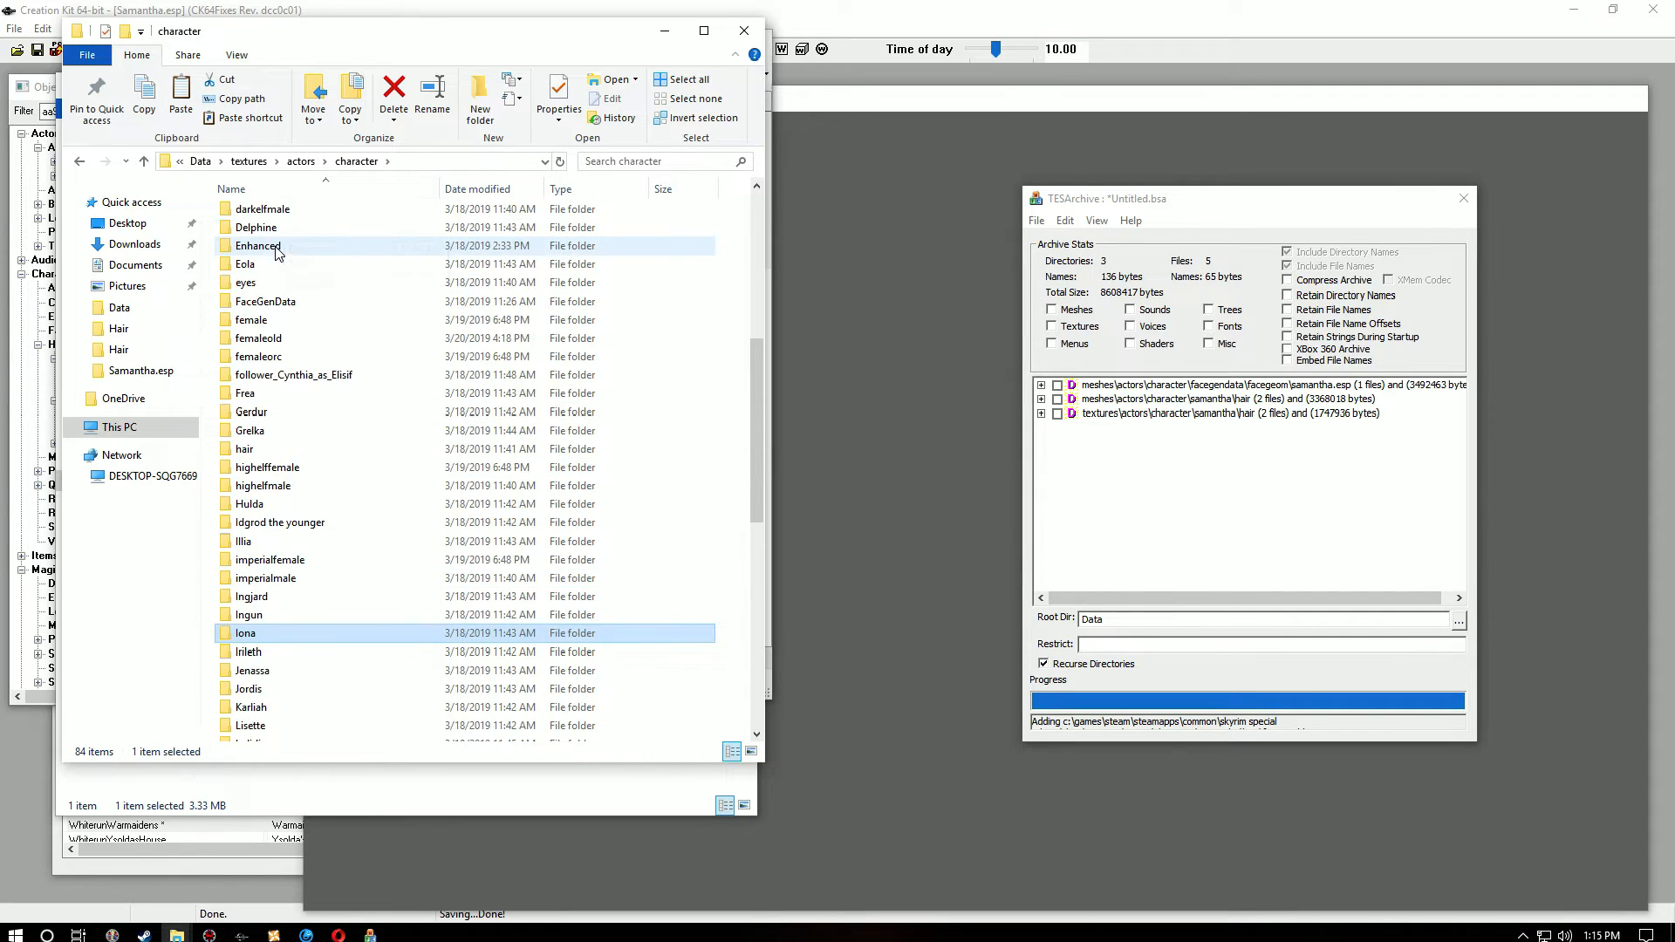
pyautogui.doubleClick(288, 301)
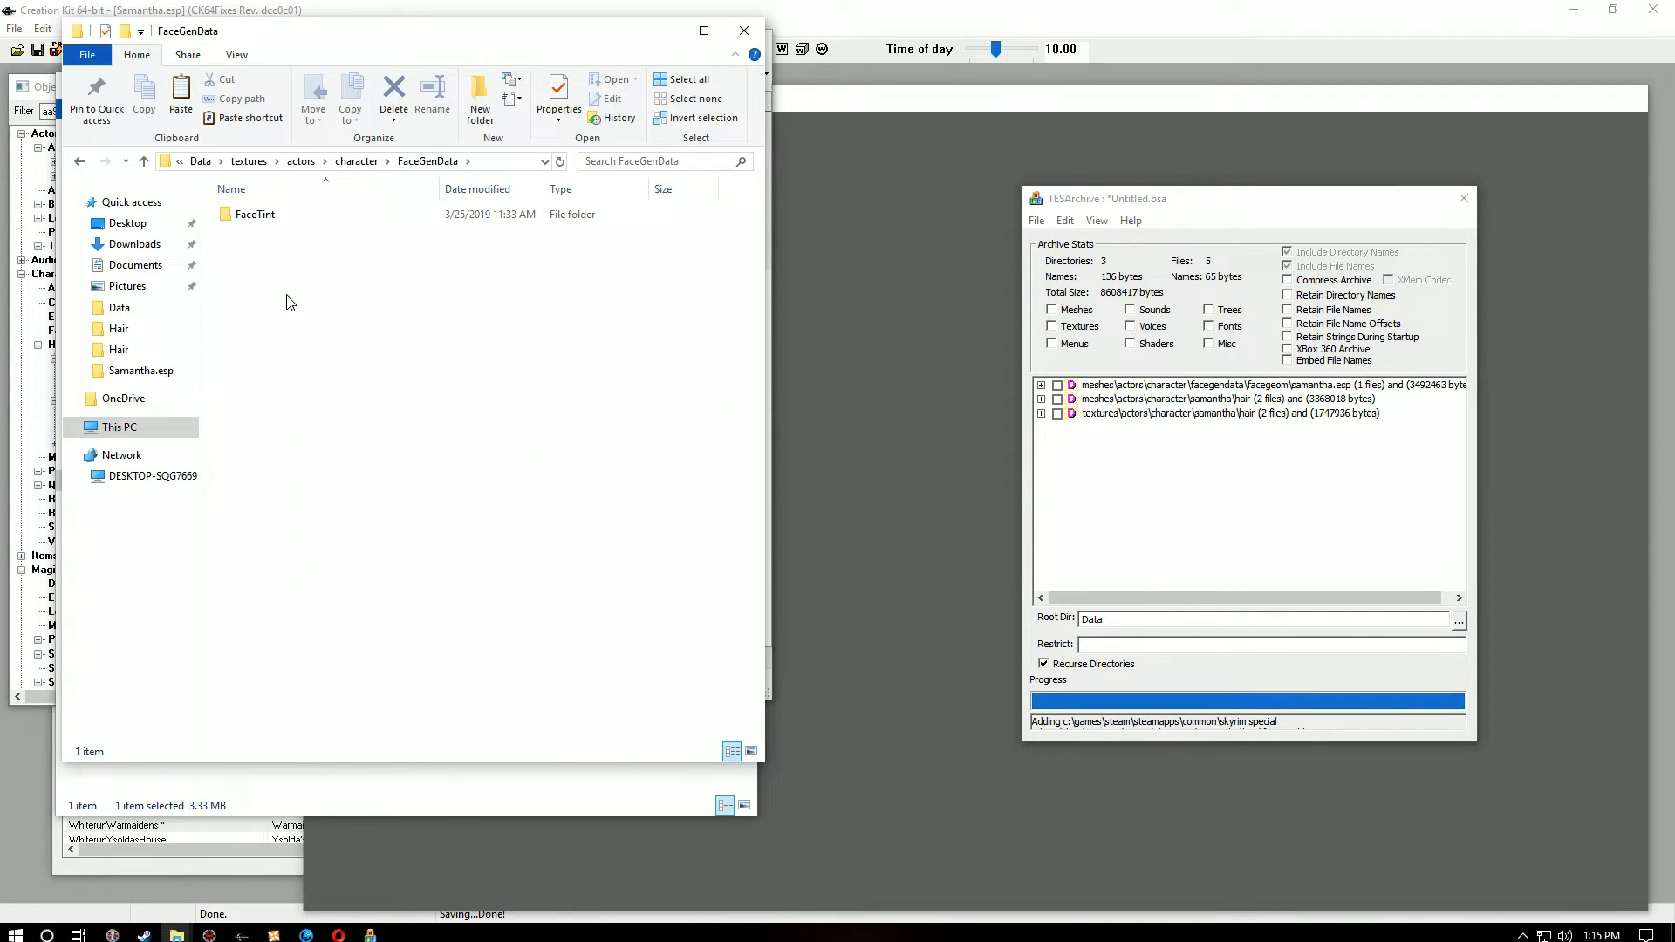
pyautogui.doubleClick(262, 215)
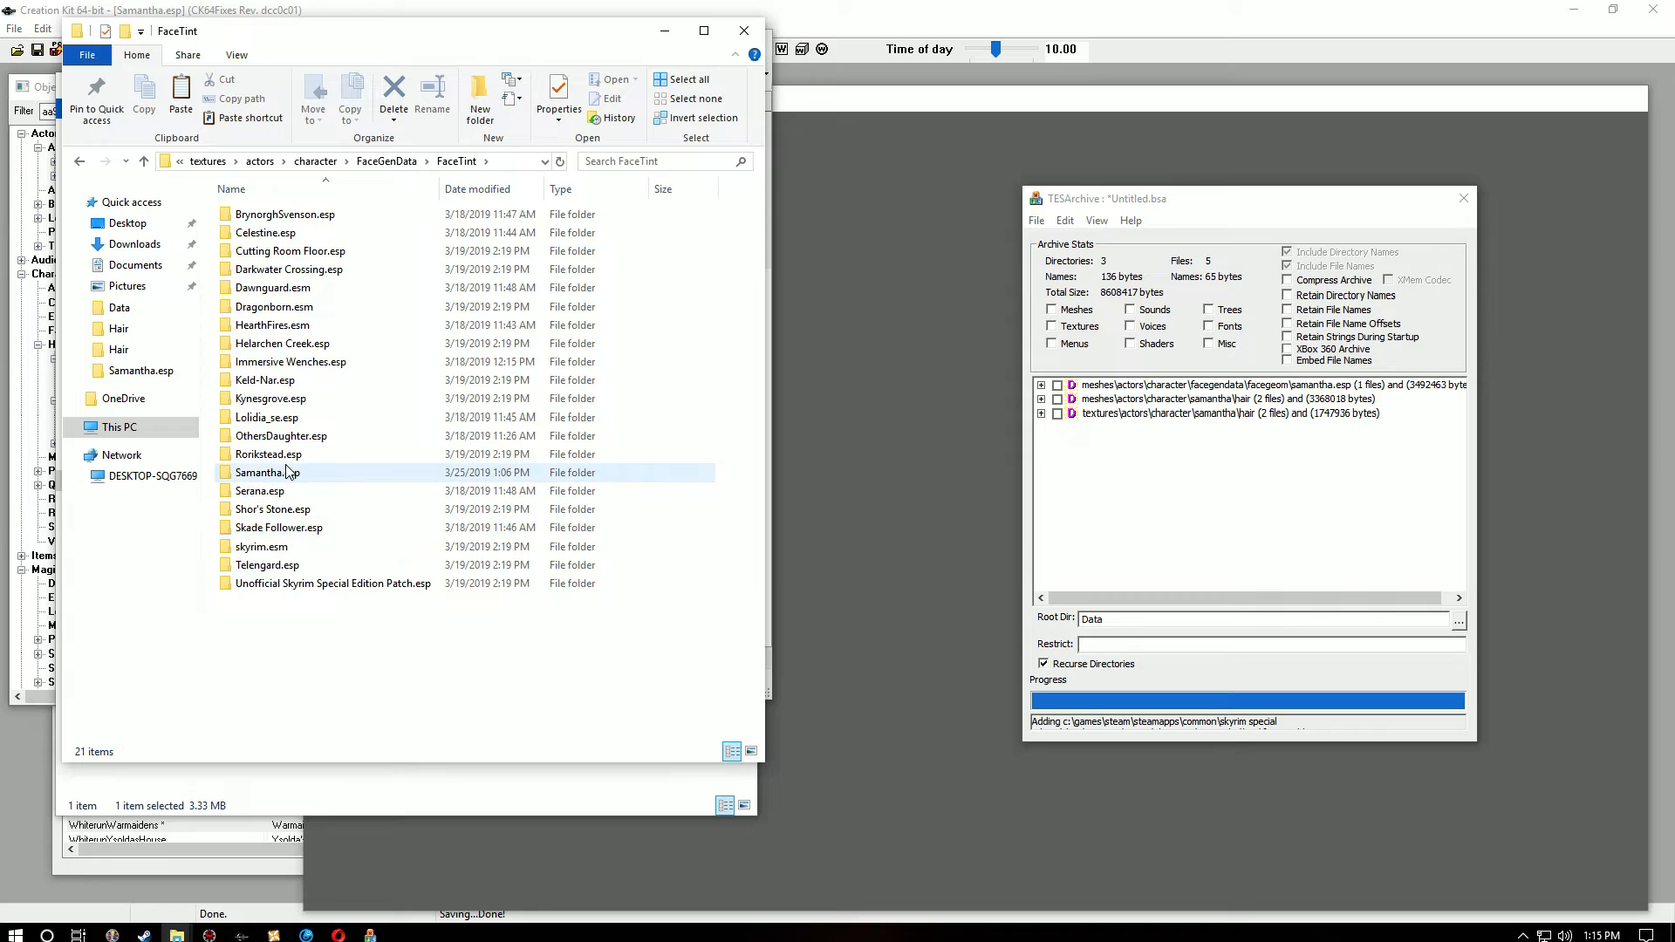
pyautogui.doubleClick(279, 475)
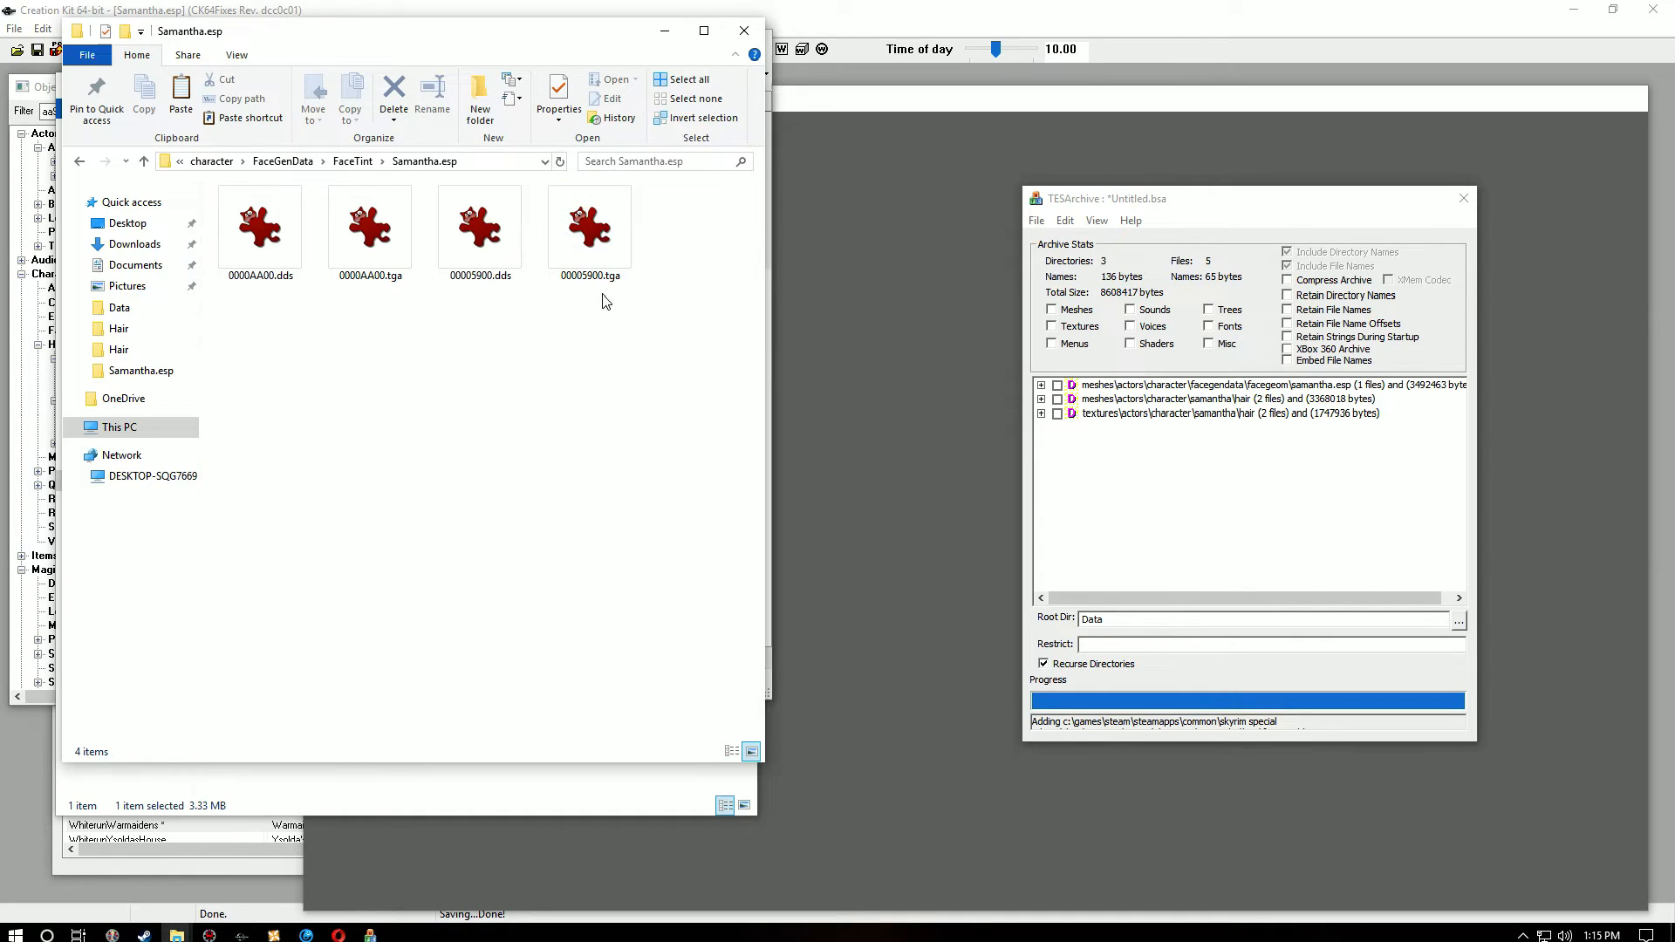
pyautogui.moveTo(480, 232); pyautogui.dragTo(556, 454)
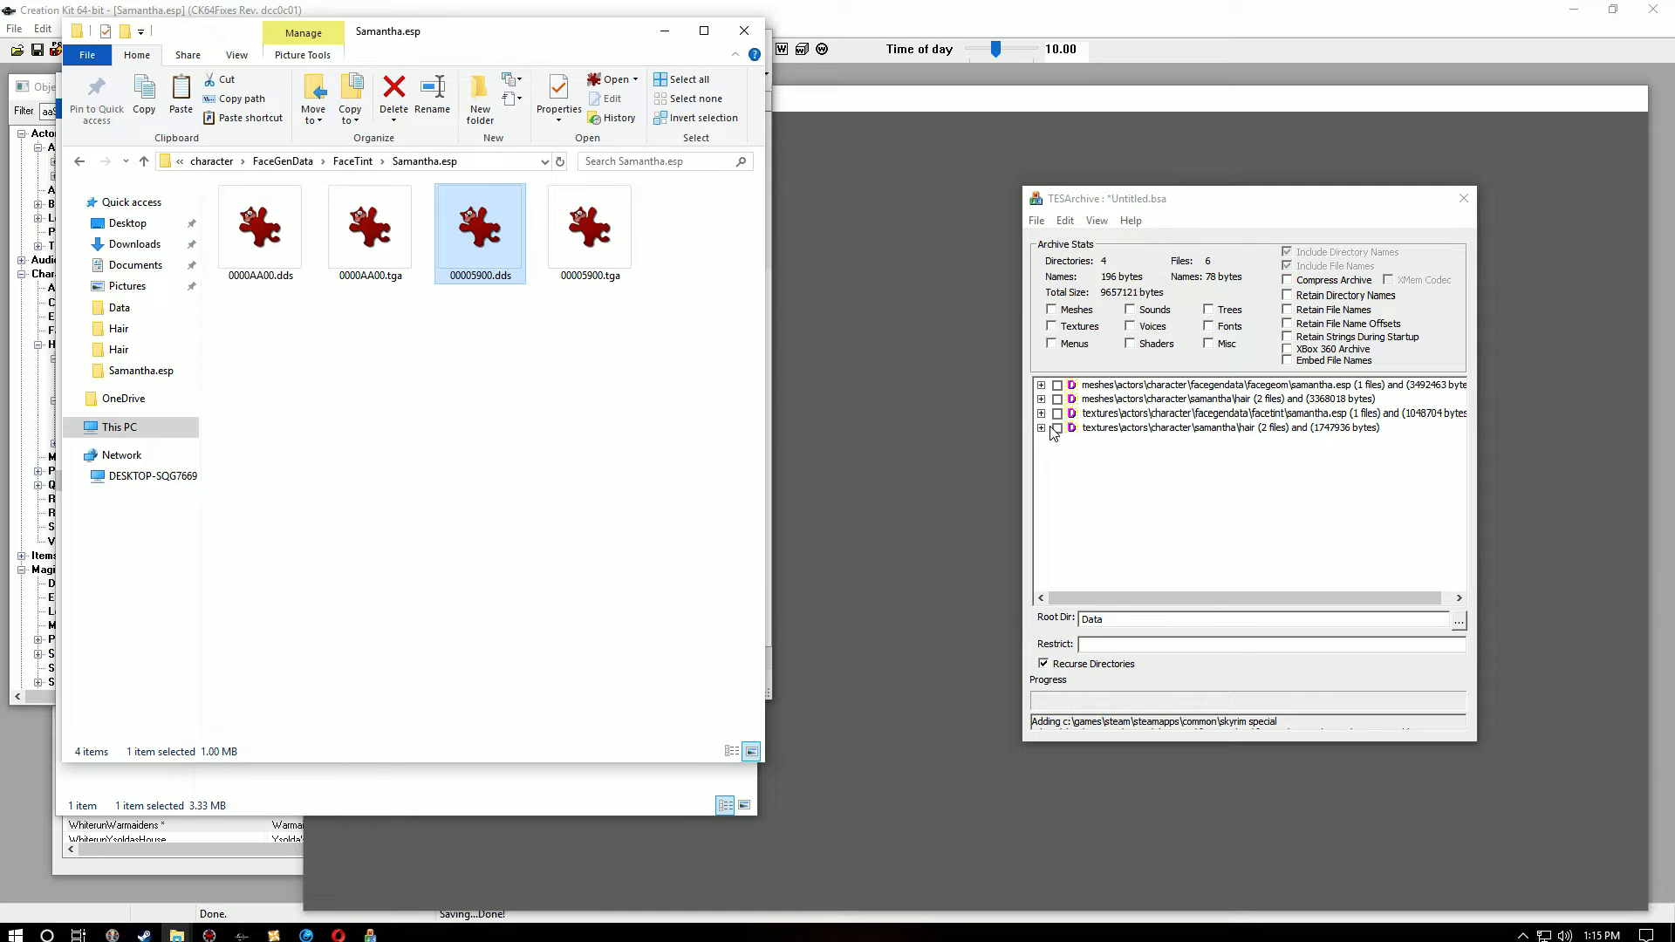
# Step: Close the folder window and enable Meshes, Textures, Misc and retaining of directory names, file names, file name offsets and startup strings for the archive
pyautogui.click(747, 34)
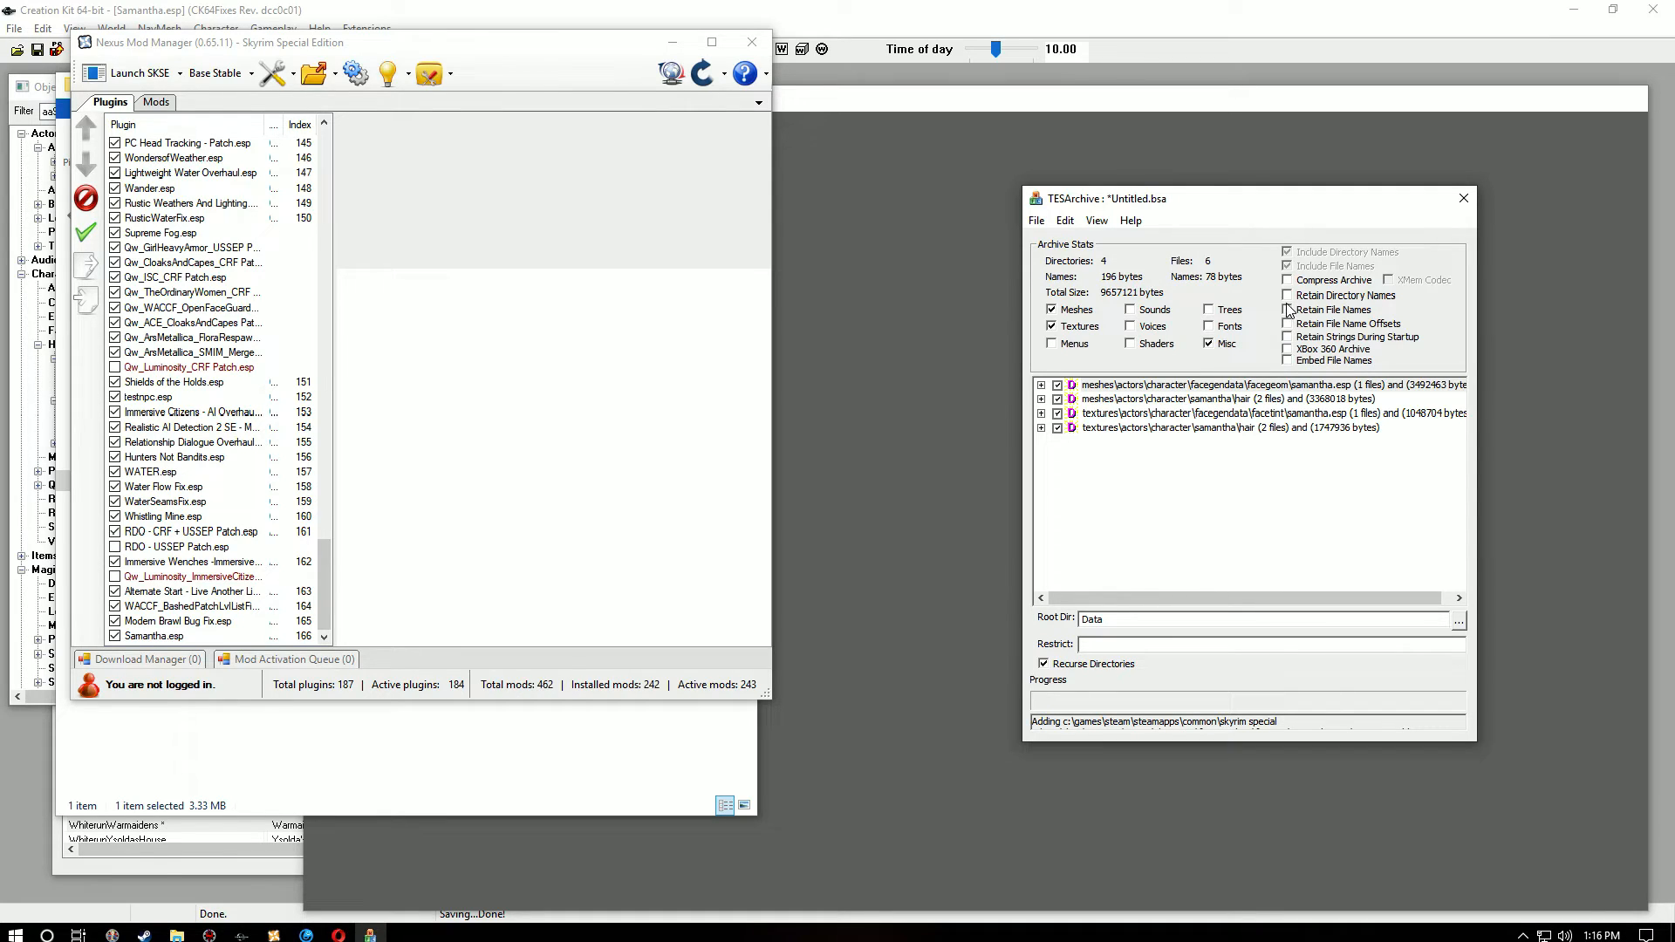
pyautogui.click(1288, 310)
# Step: Save the archive into the Data folder of Samantha v0.0.1 on the Desktop and close the Archive tool
pyautogui.click(1037, 221)
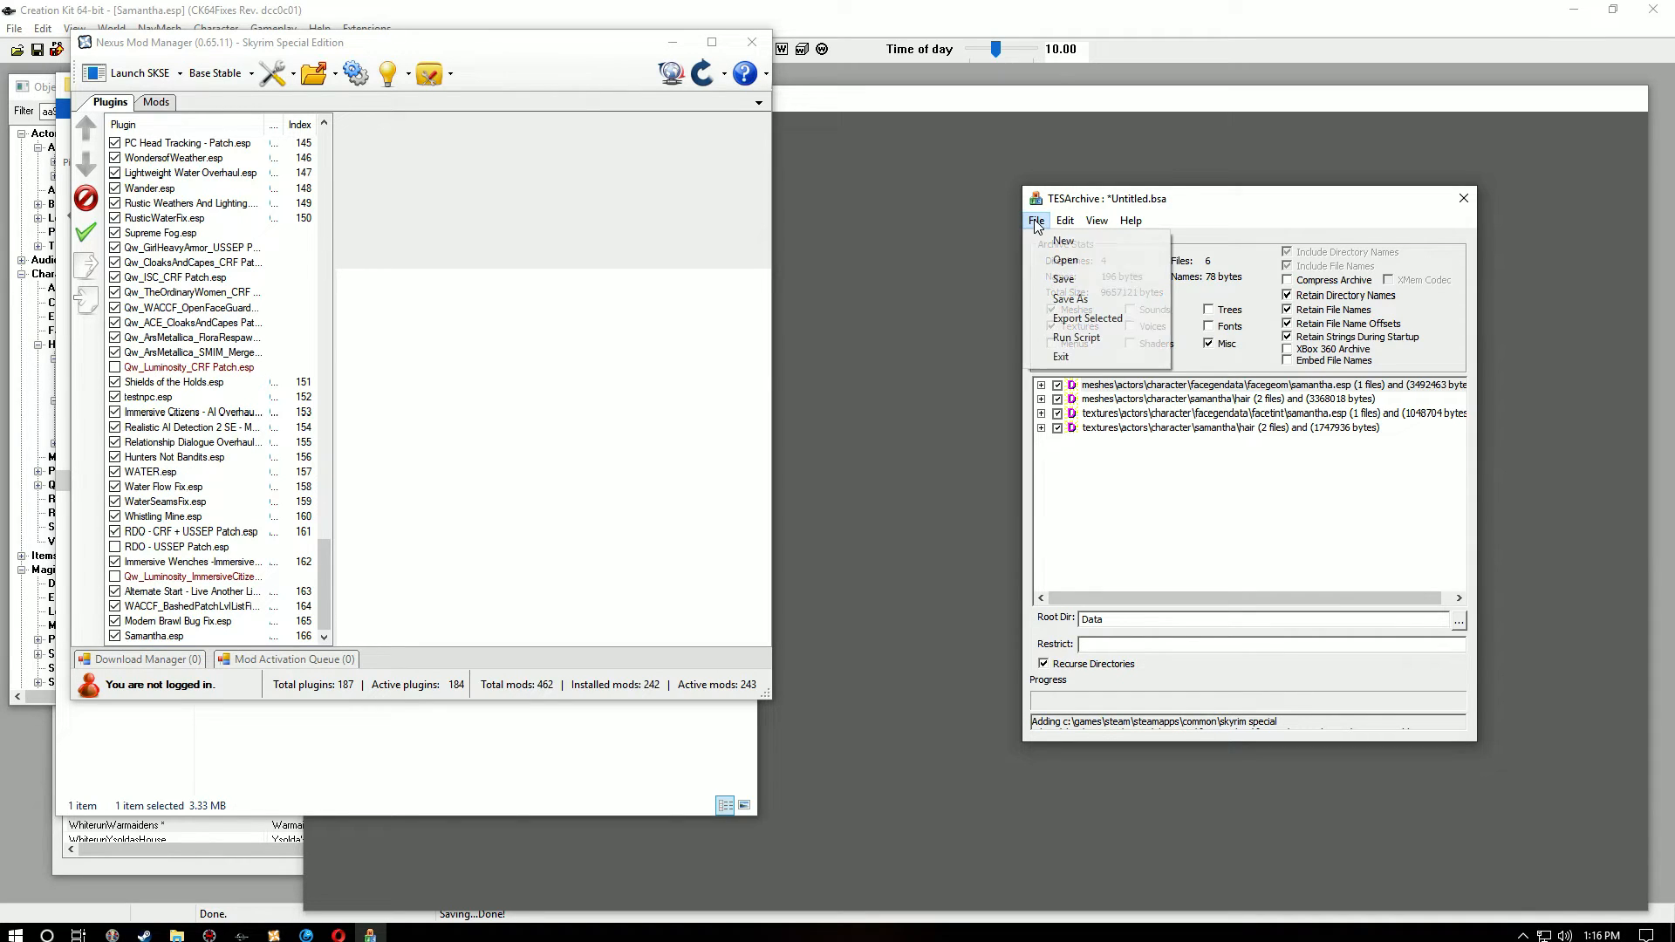
pyautogui.click(1053, 299)
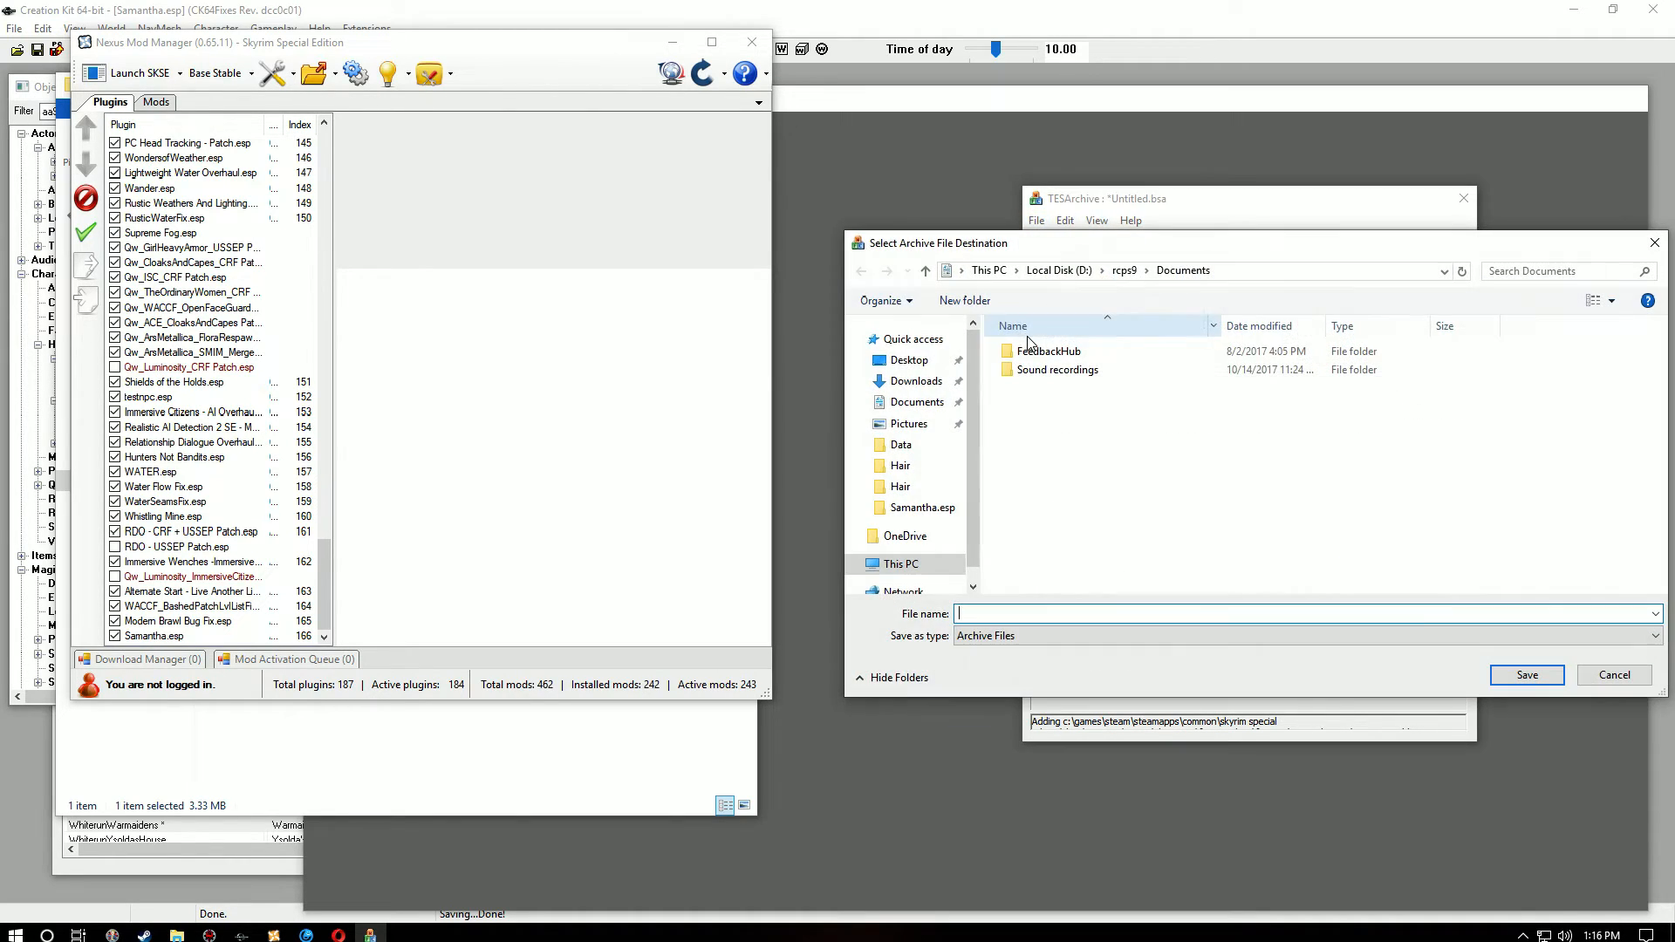
pyautogui.click(910, 360)
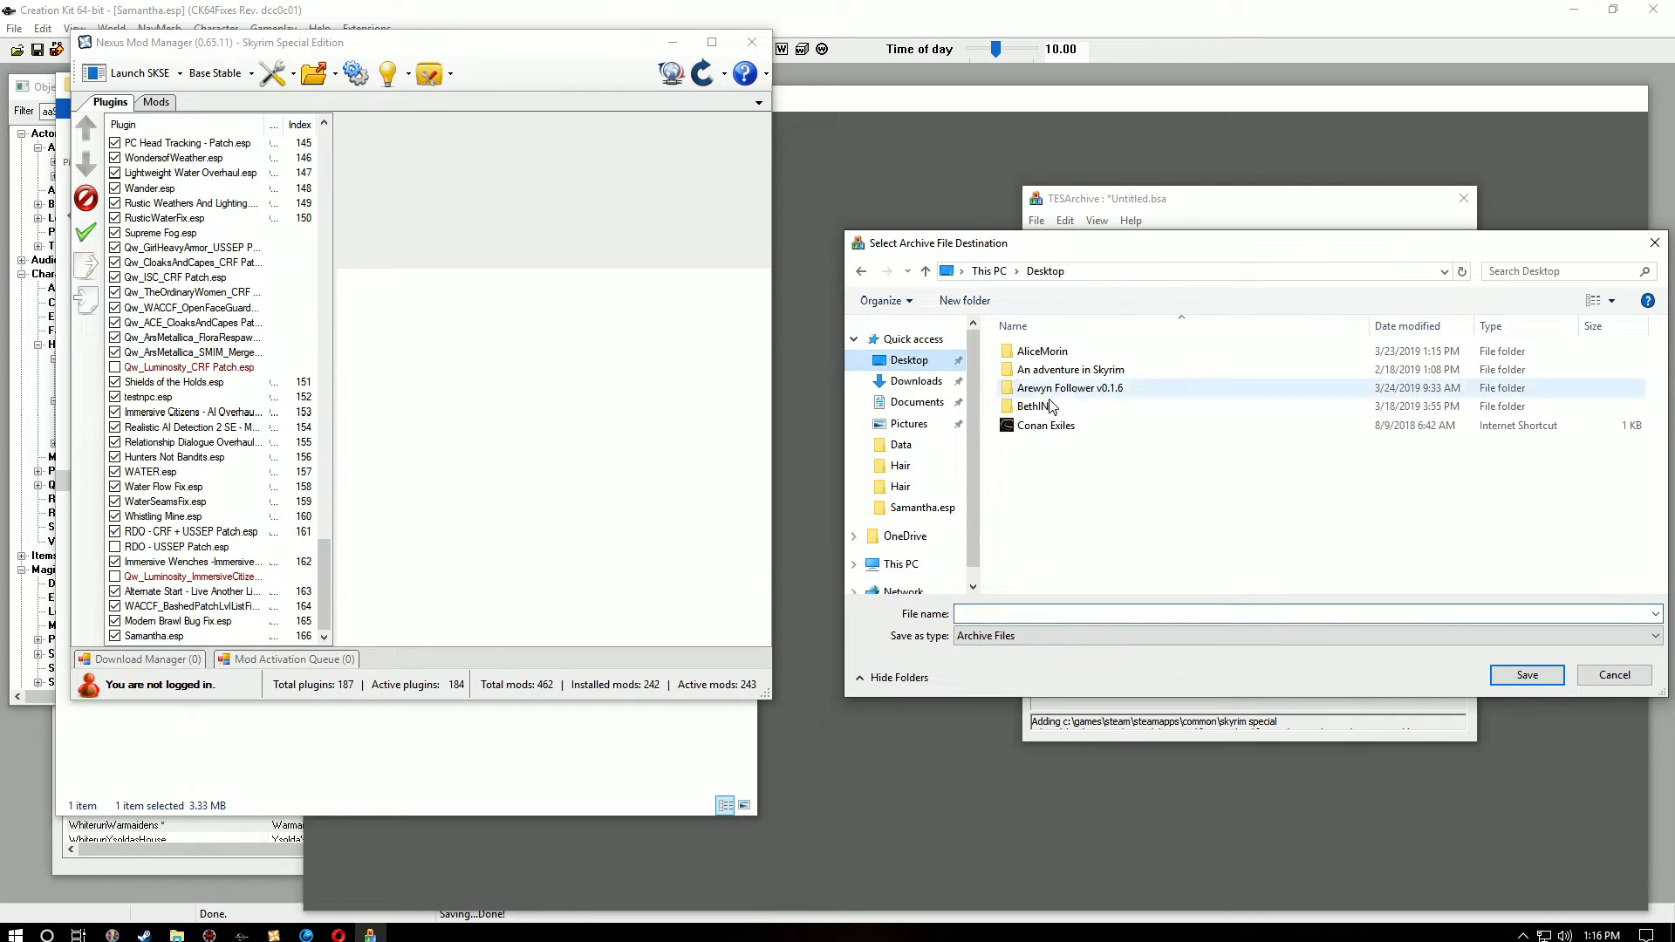
pyautogui.doubleClick(1087, 538)
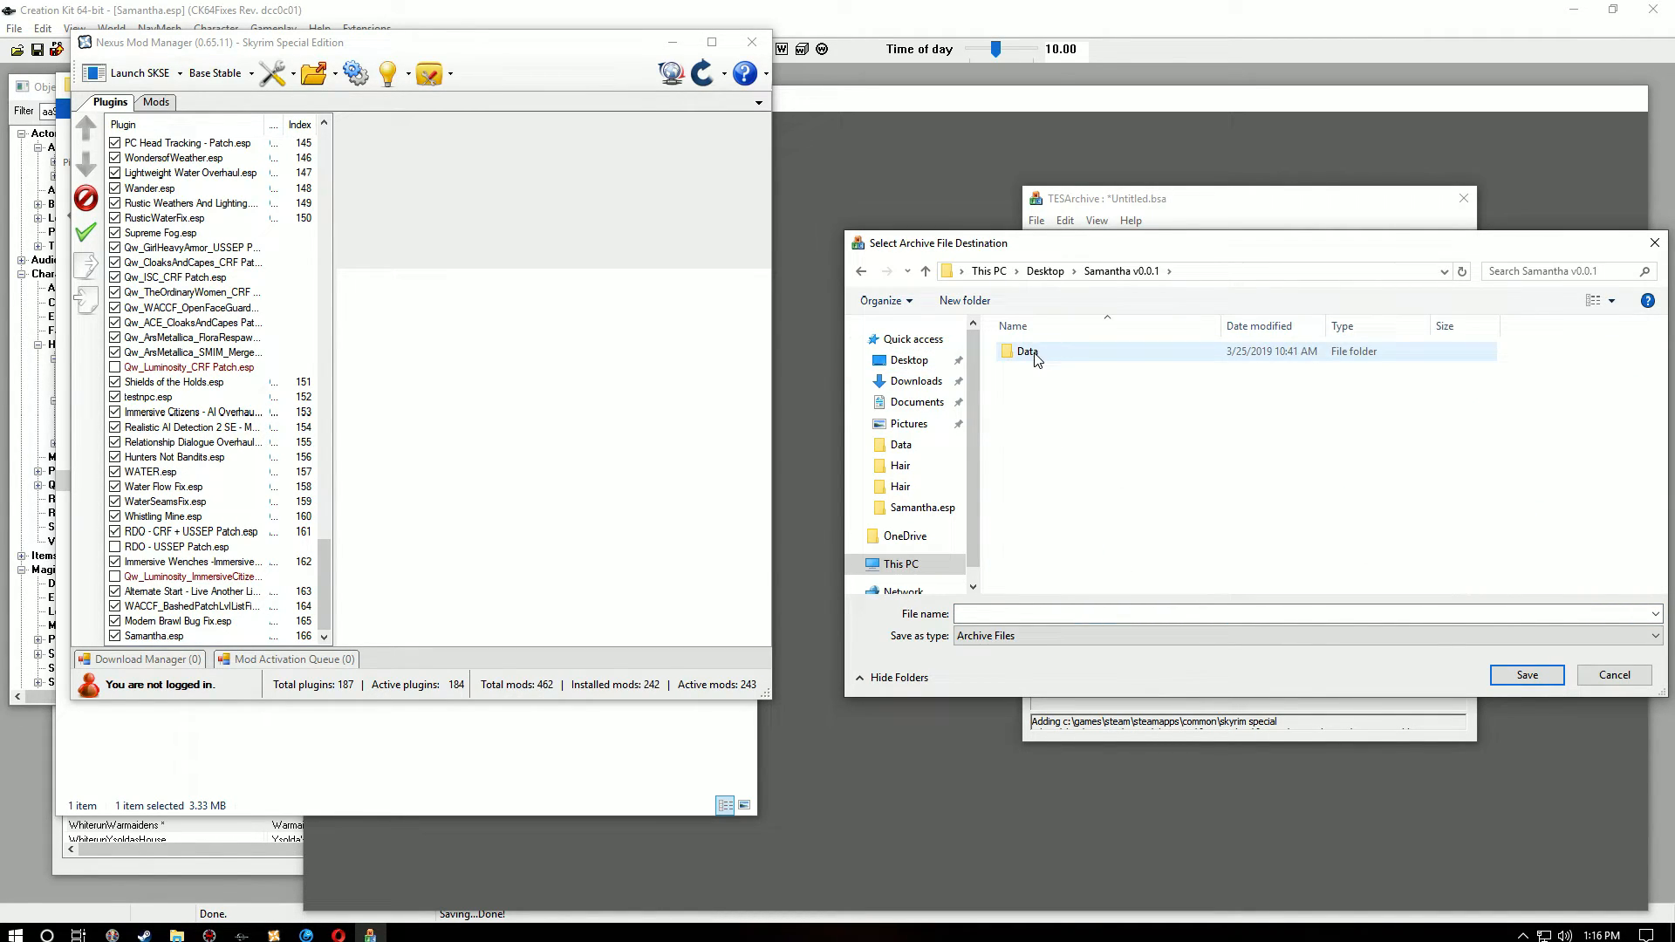
pyautogui.doubleClick(1035, 356)
pyautogui.click(1241, 614)
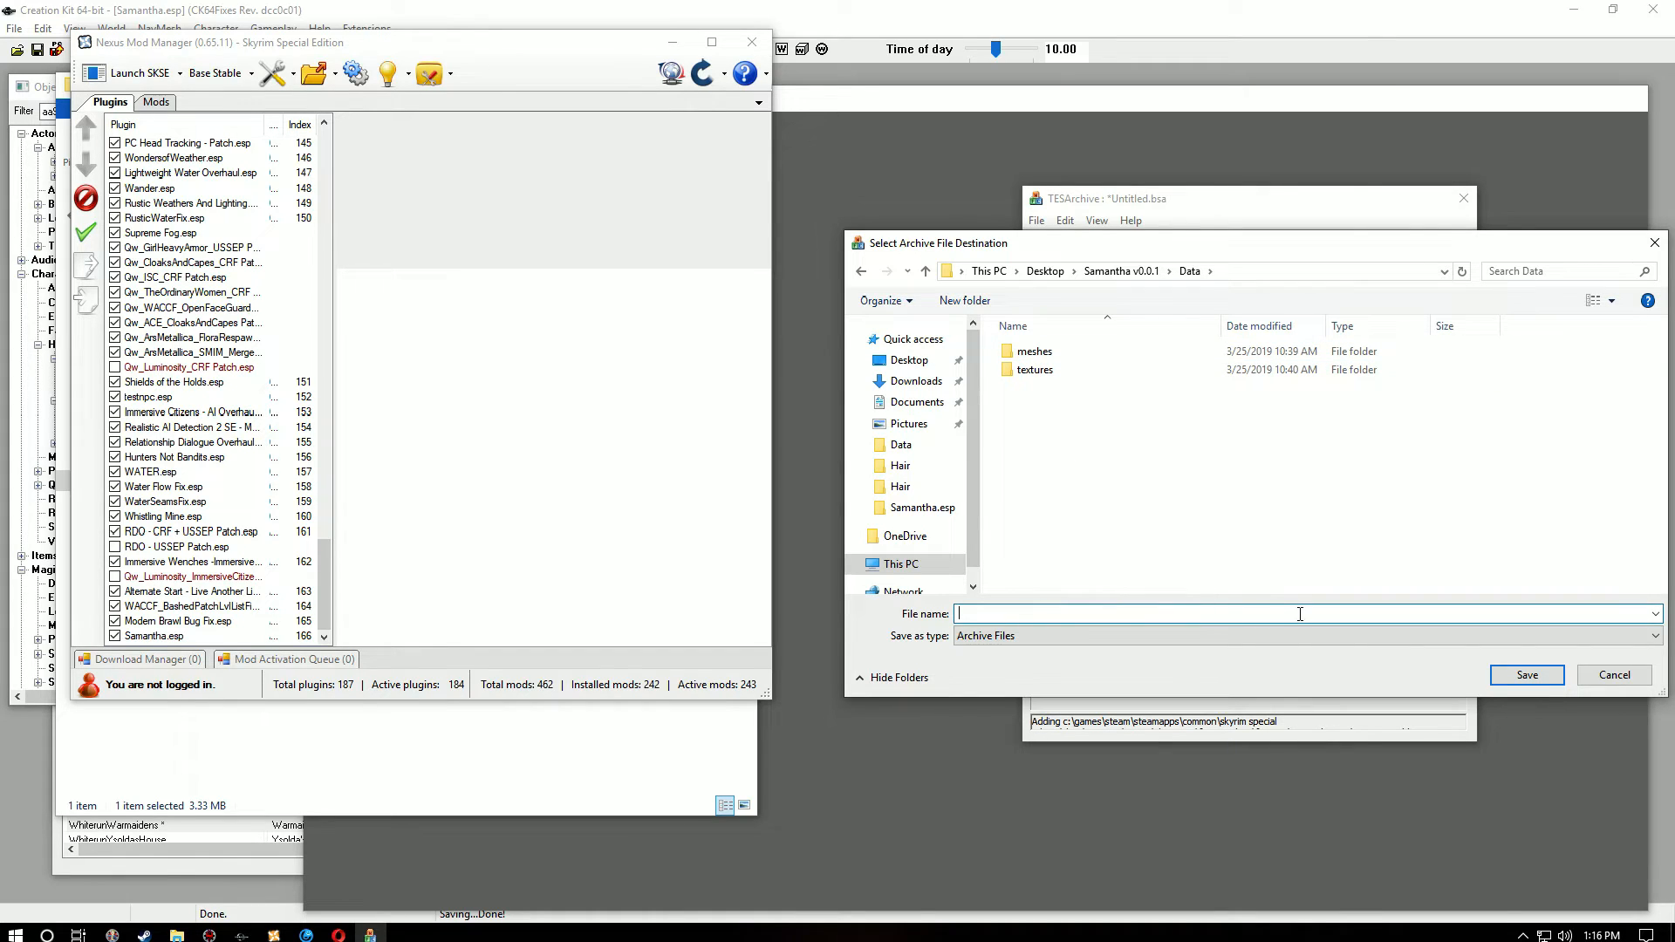
pyautogui.click(1527, 676)
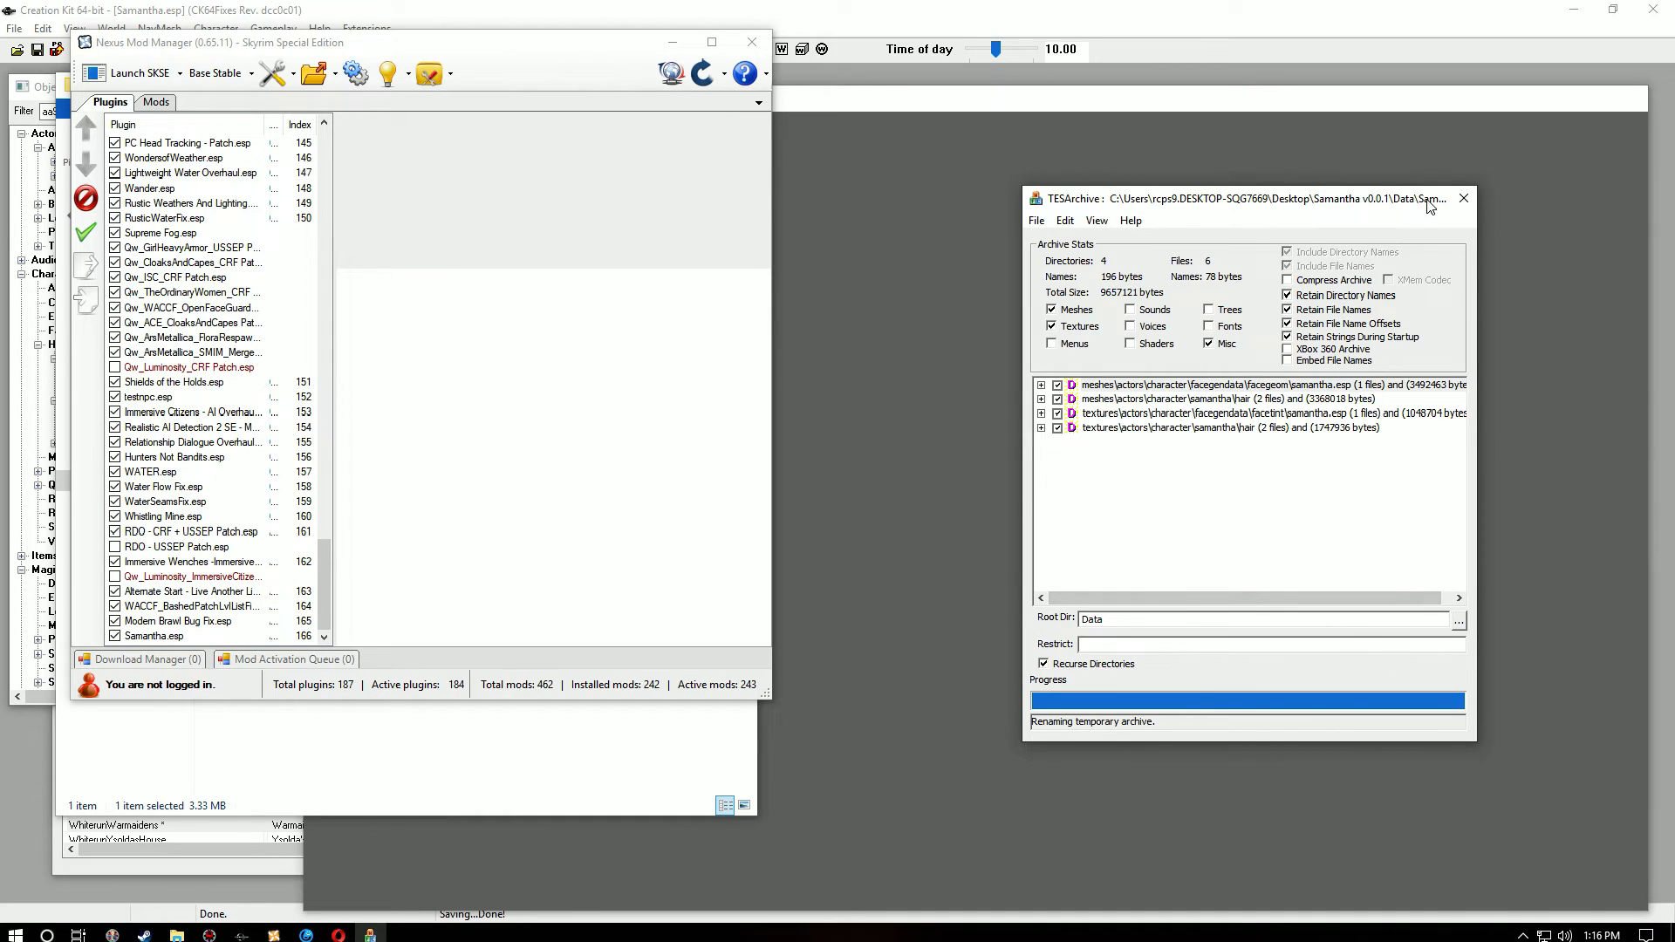
pyautogui.click(1466, 201)
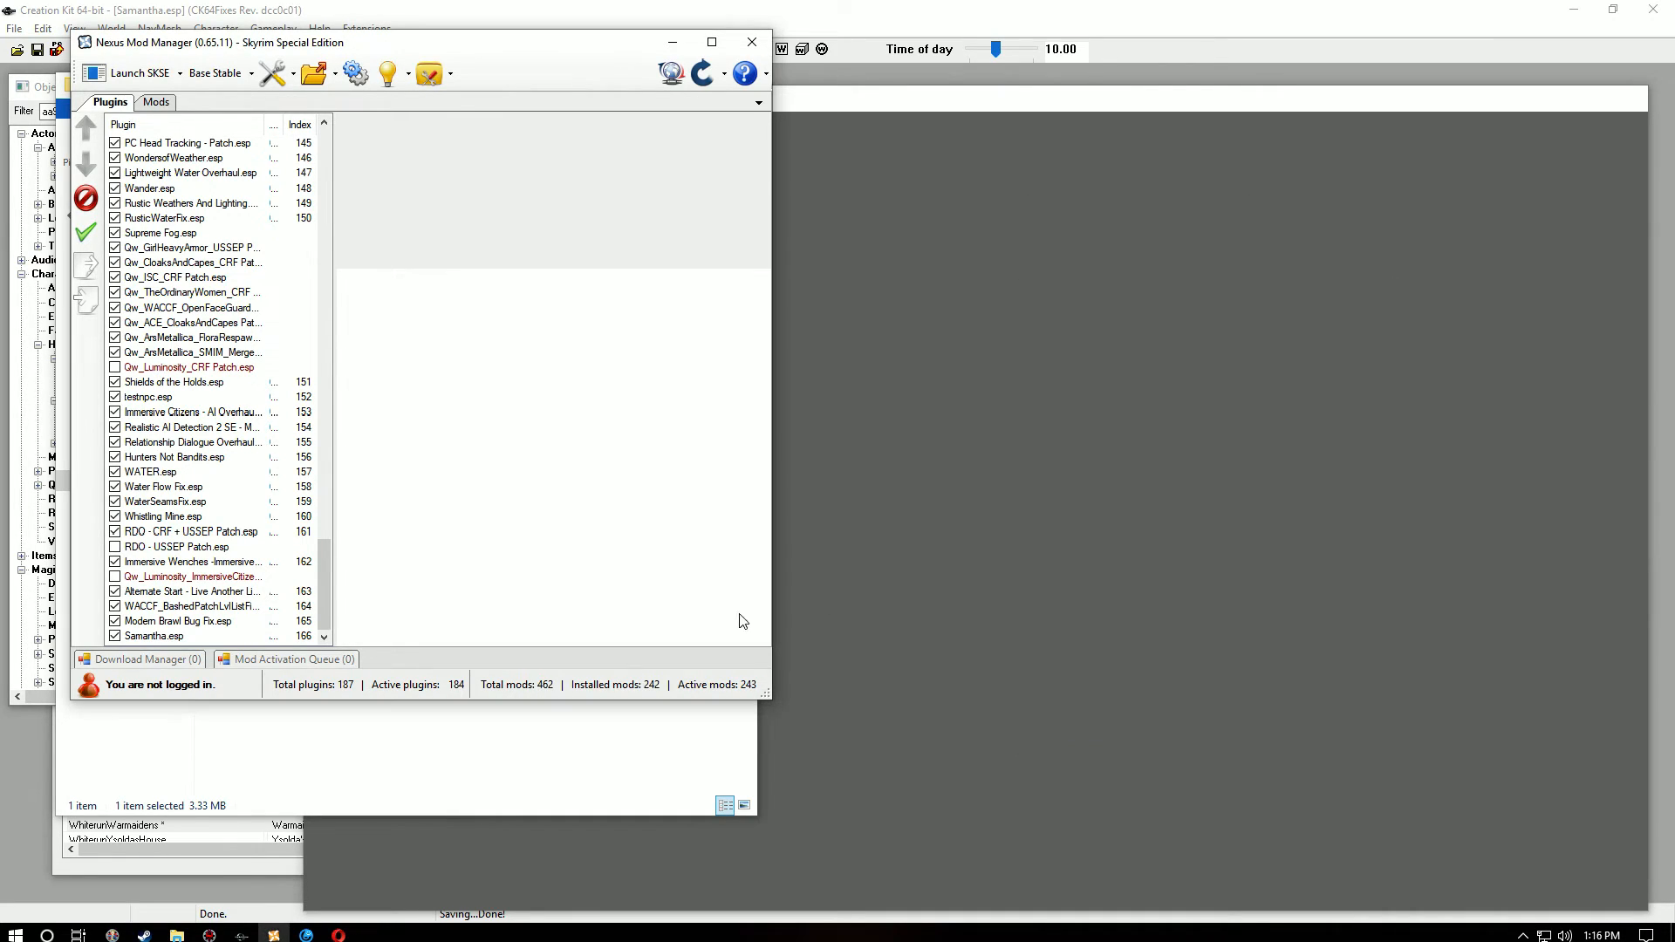
# Step: Open the Skyrim Special Edition game folder from Nexus Mod Manager and copy Samantha.esp from its Data folder
pyautogui.click(340, 76)
pyautogui.click(367, 92)
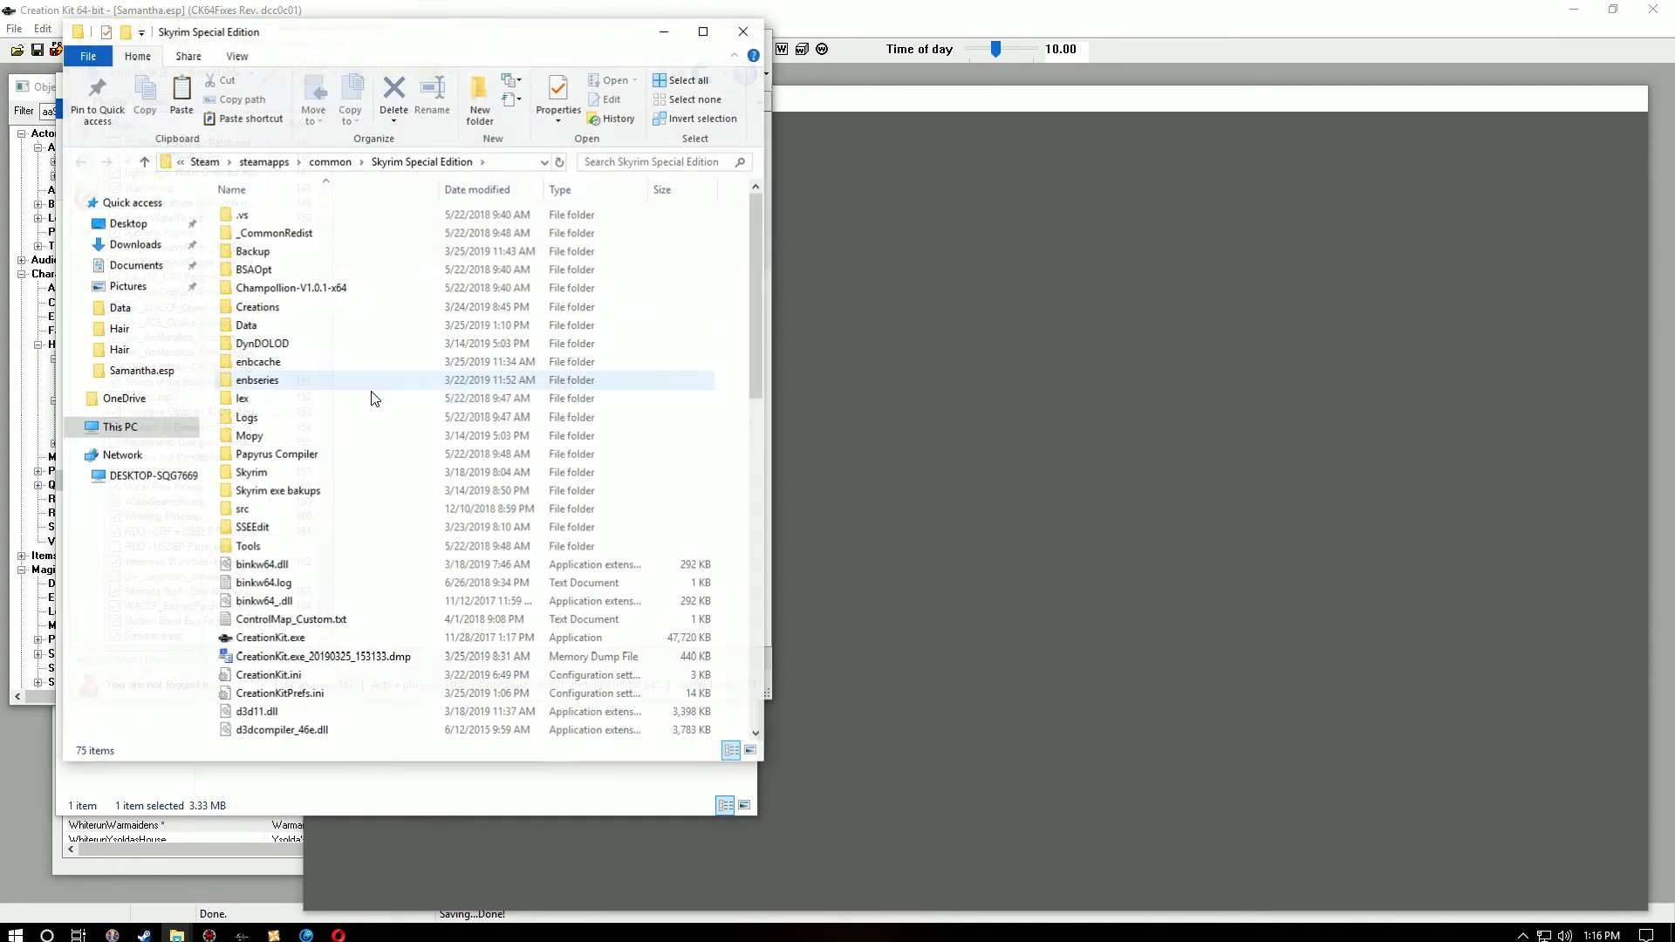
pyautogui.doubleClick(288, 326)
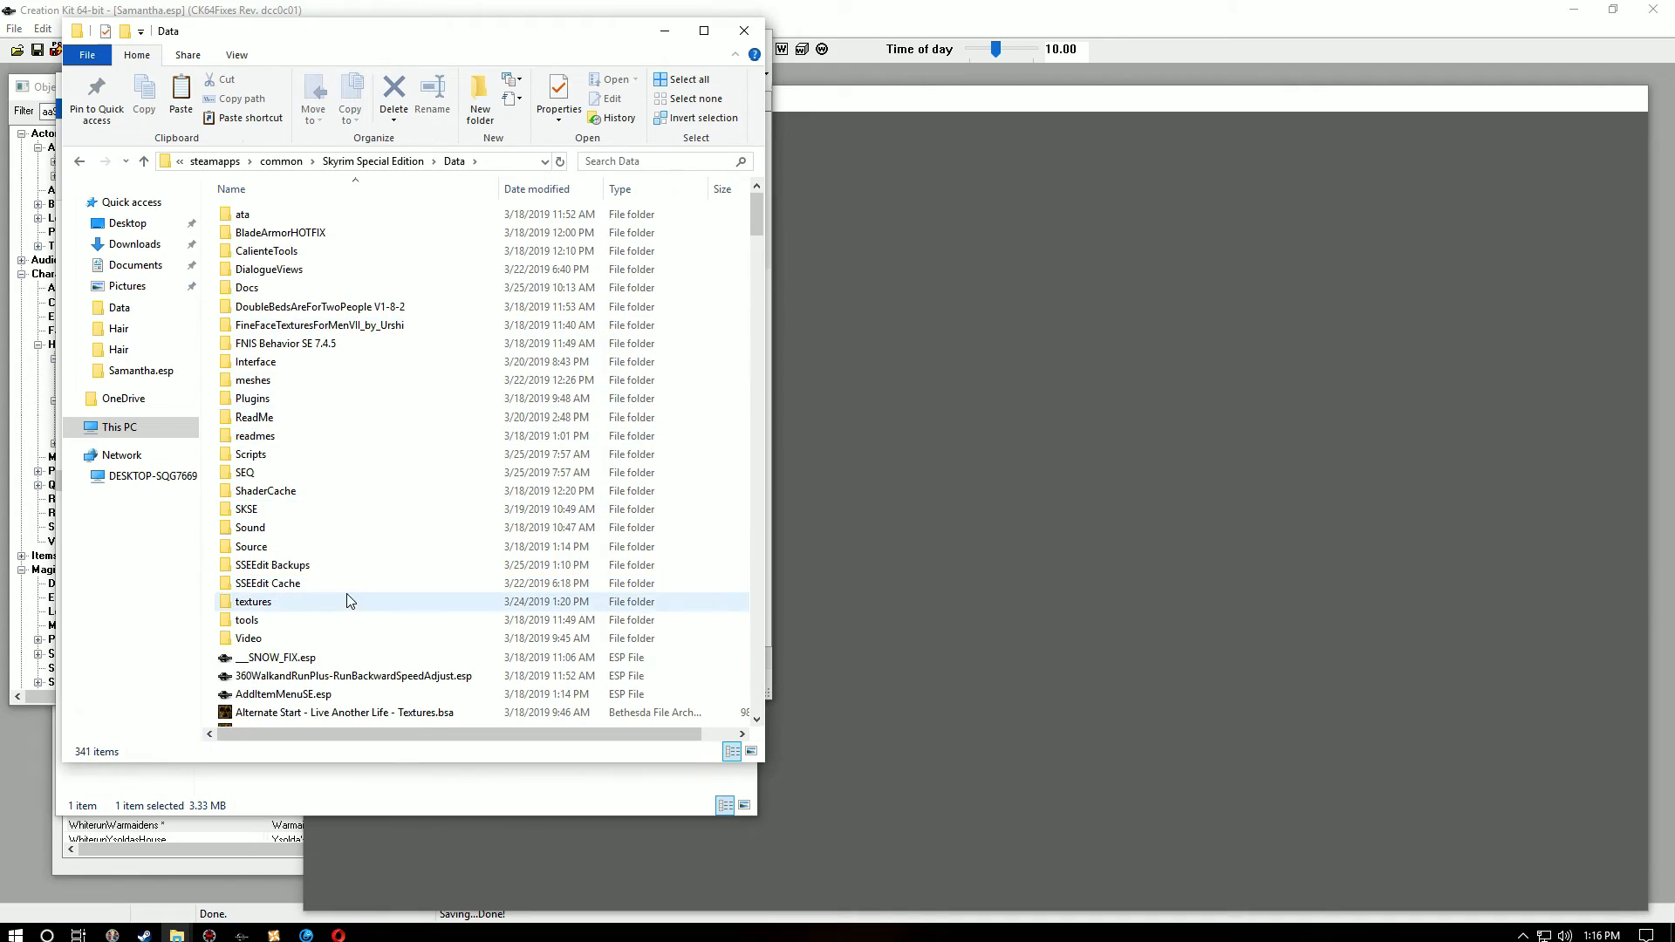
pyautogui.scroll(-20, 346, 602)
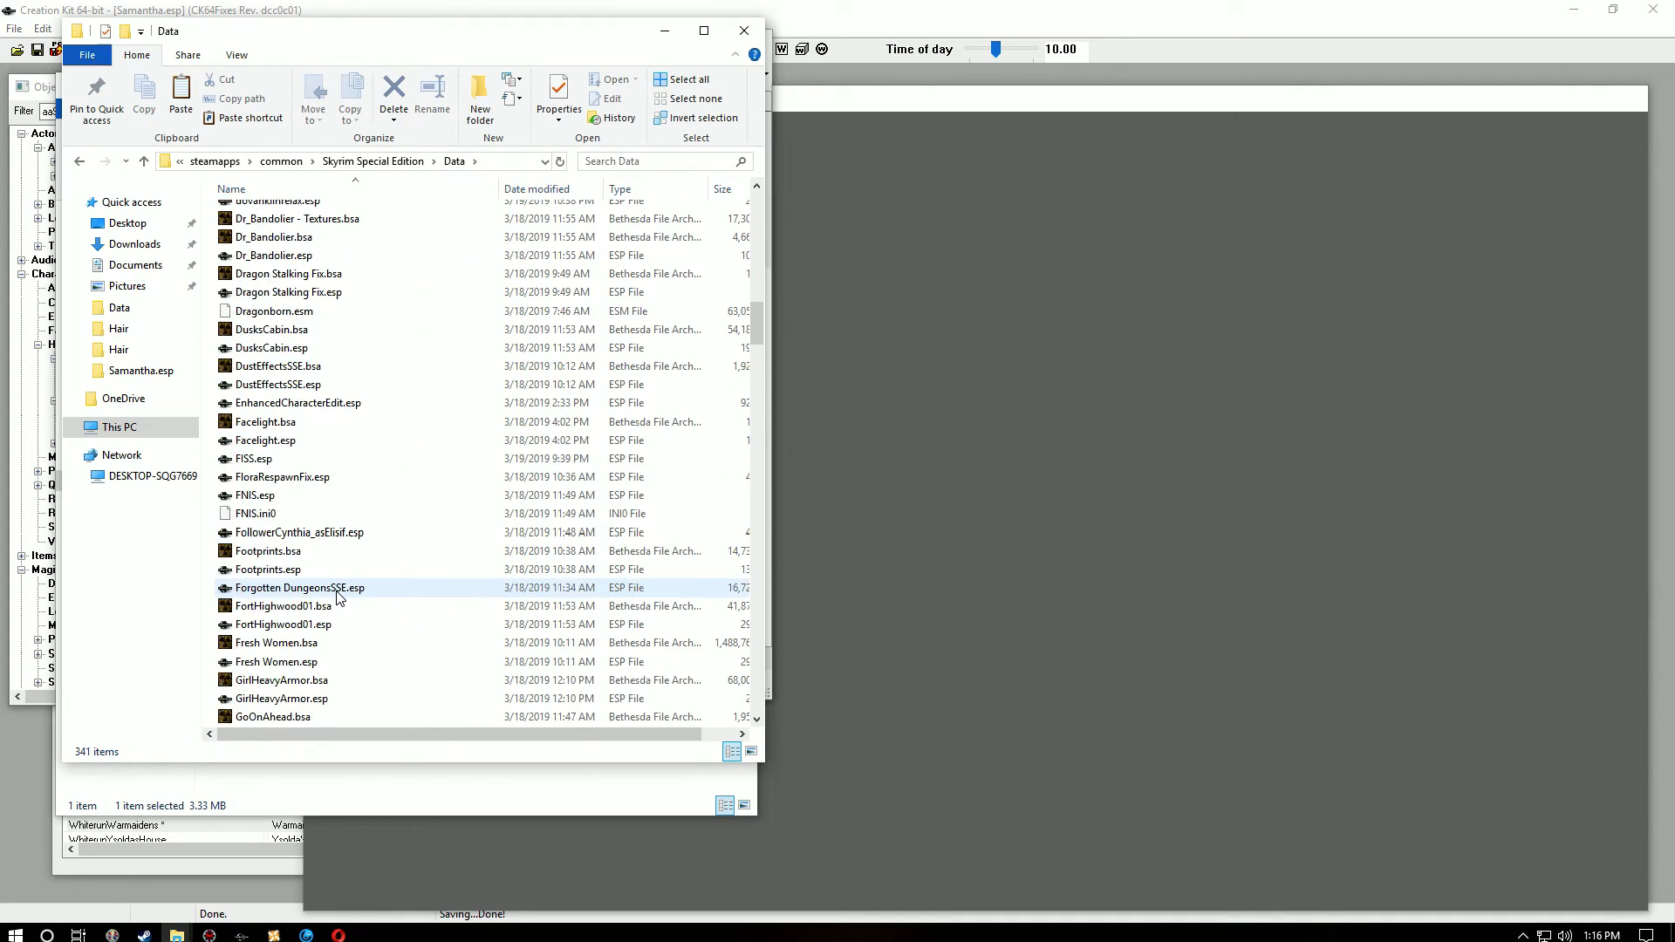
pyautogui.scroll(-20, 340, 596)
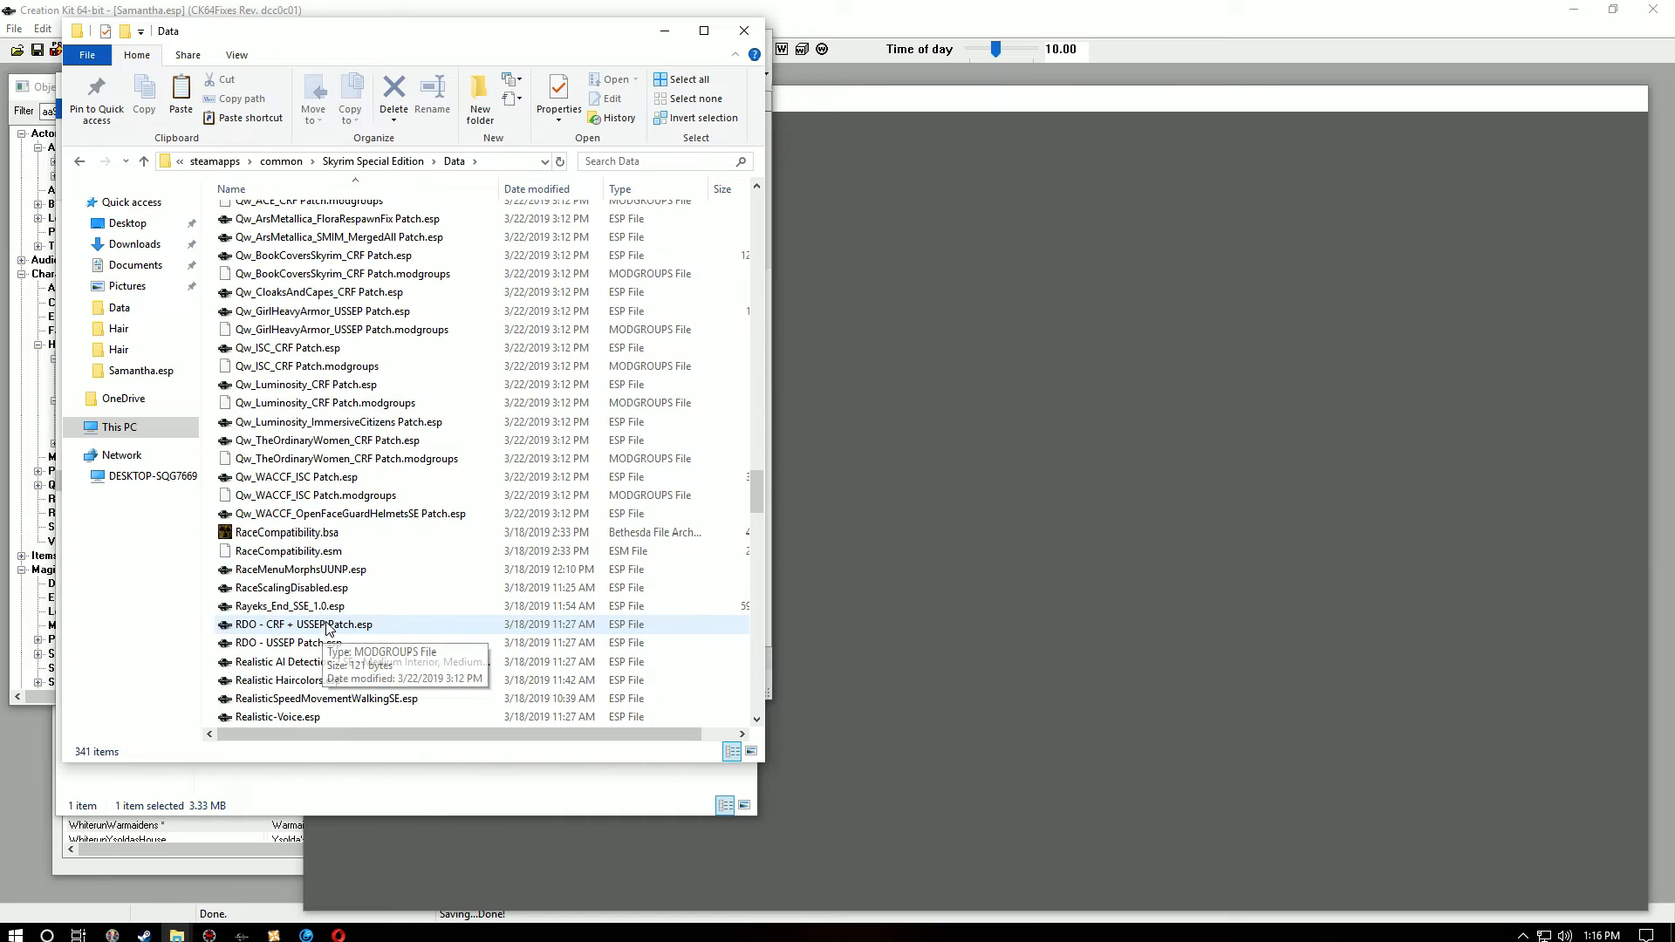
pyautogui.scroll(-20, 327, 628)
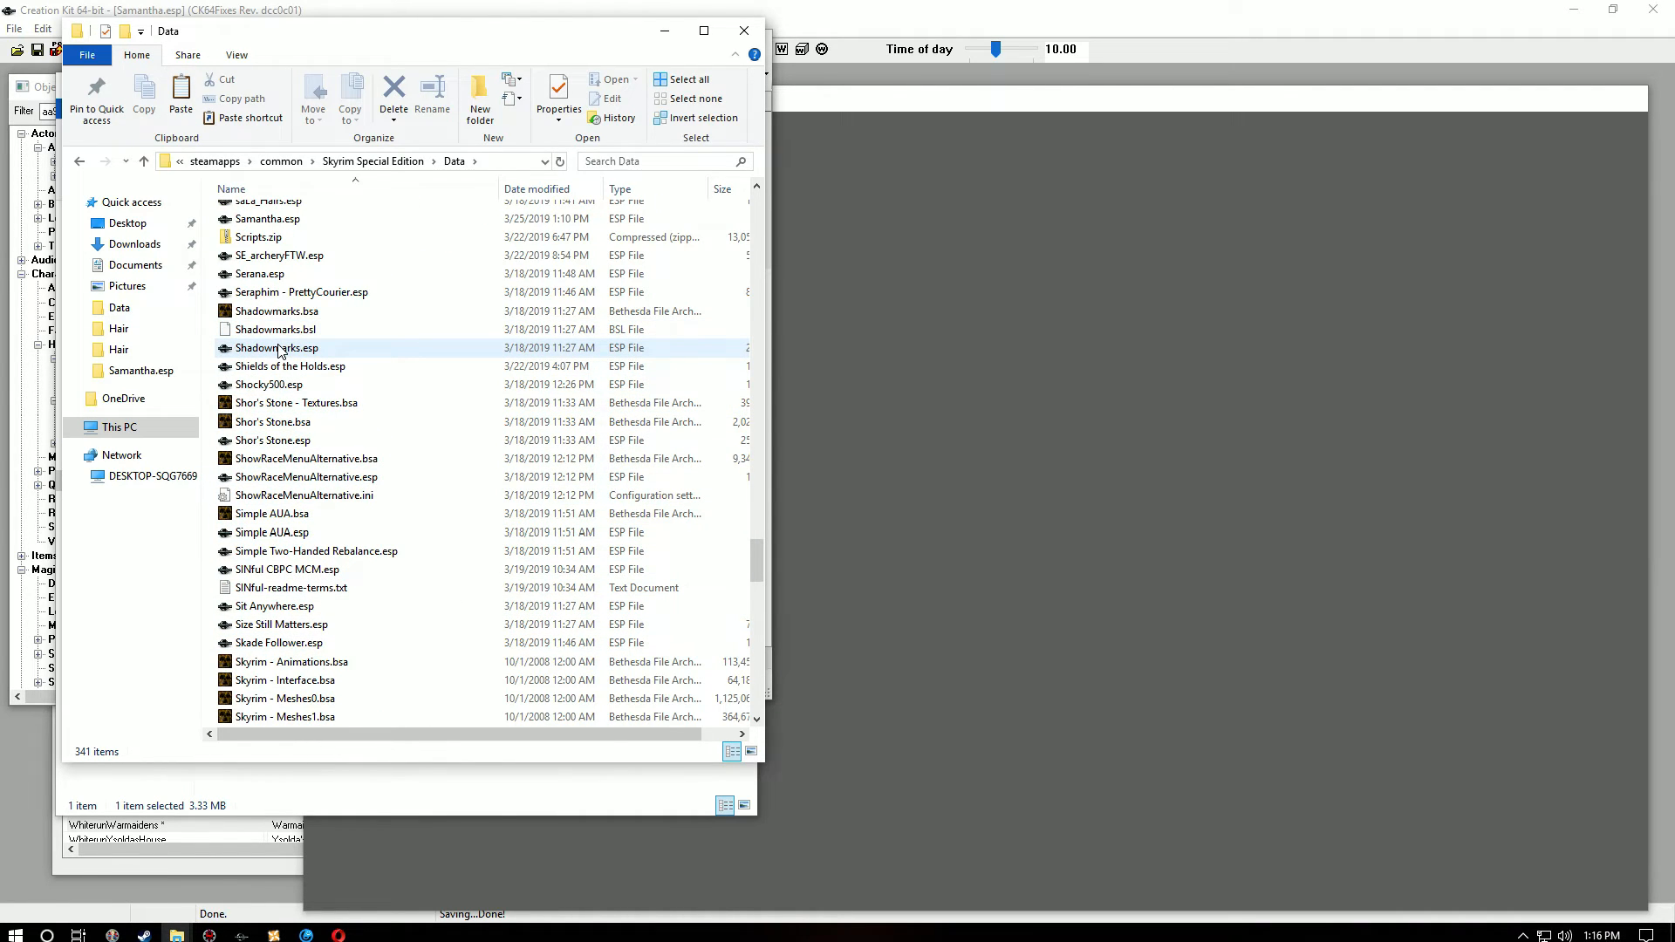
pyautogui.scroll(2, 279, 349)
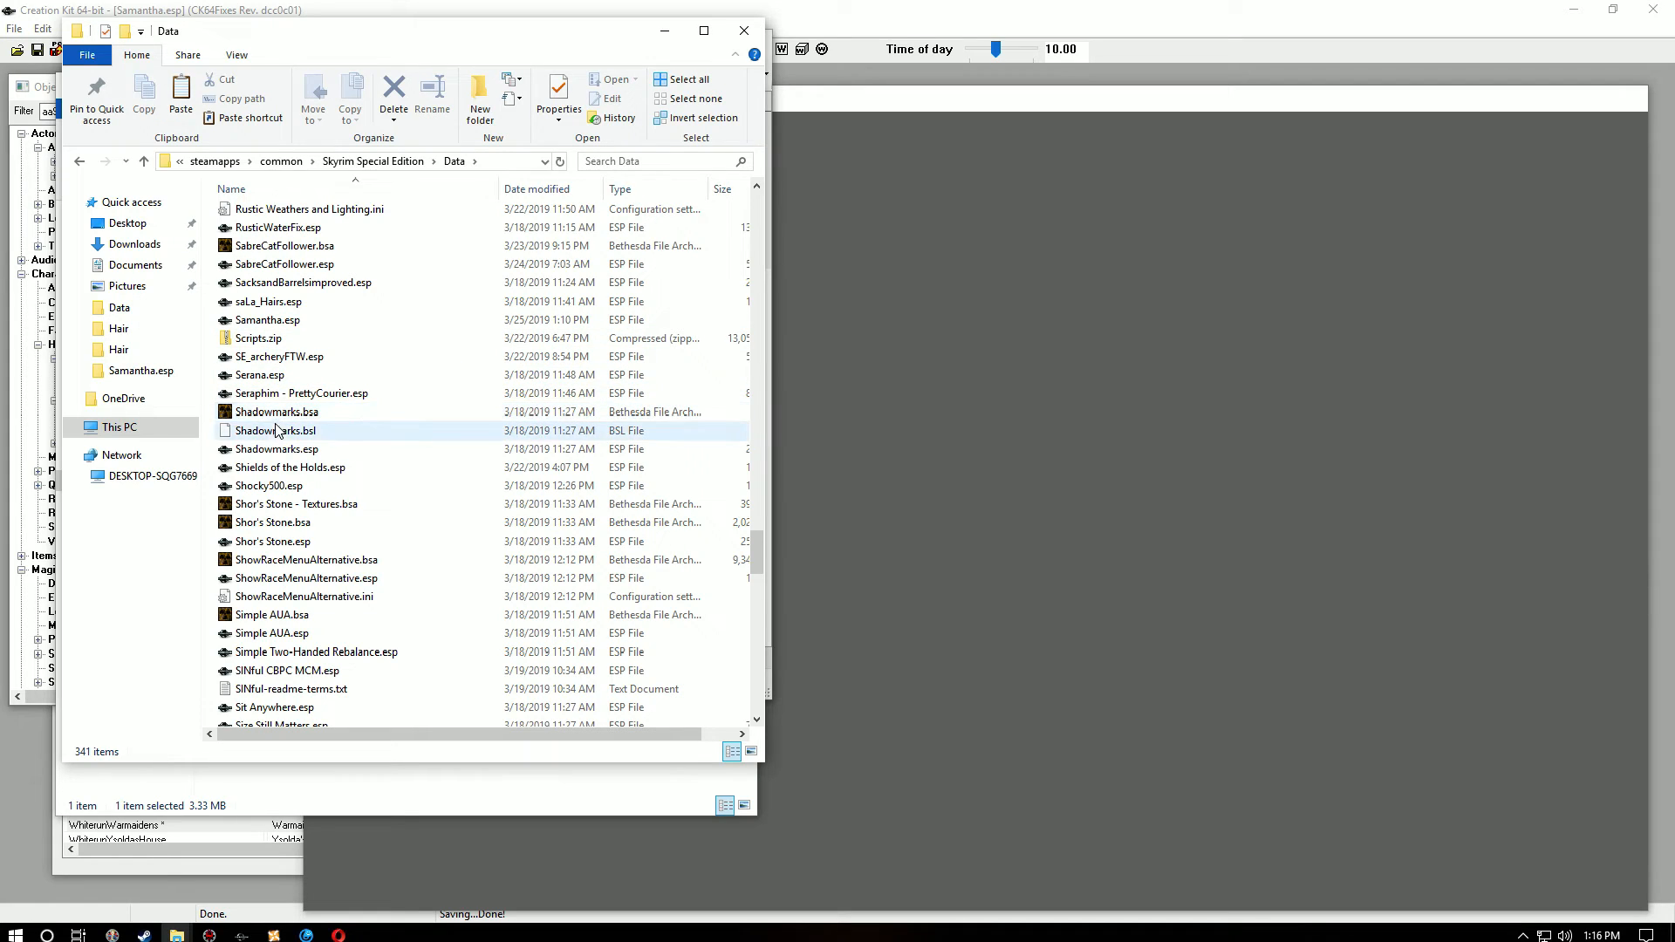
pyautogui.rightClick(269, 319)
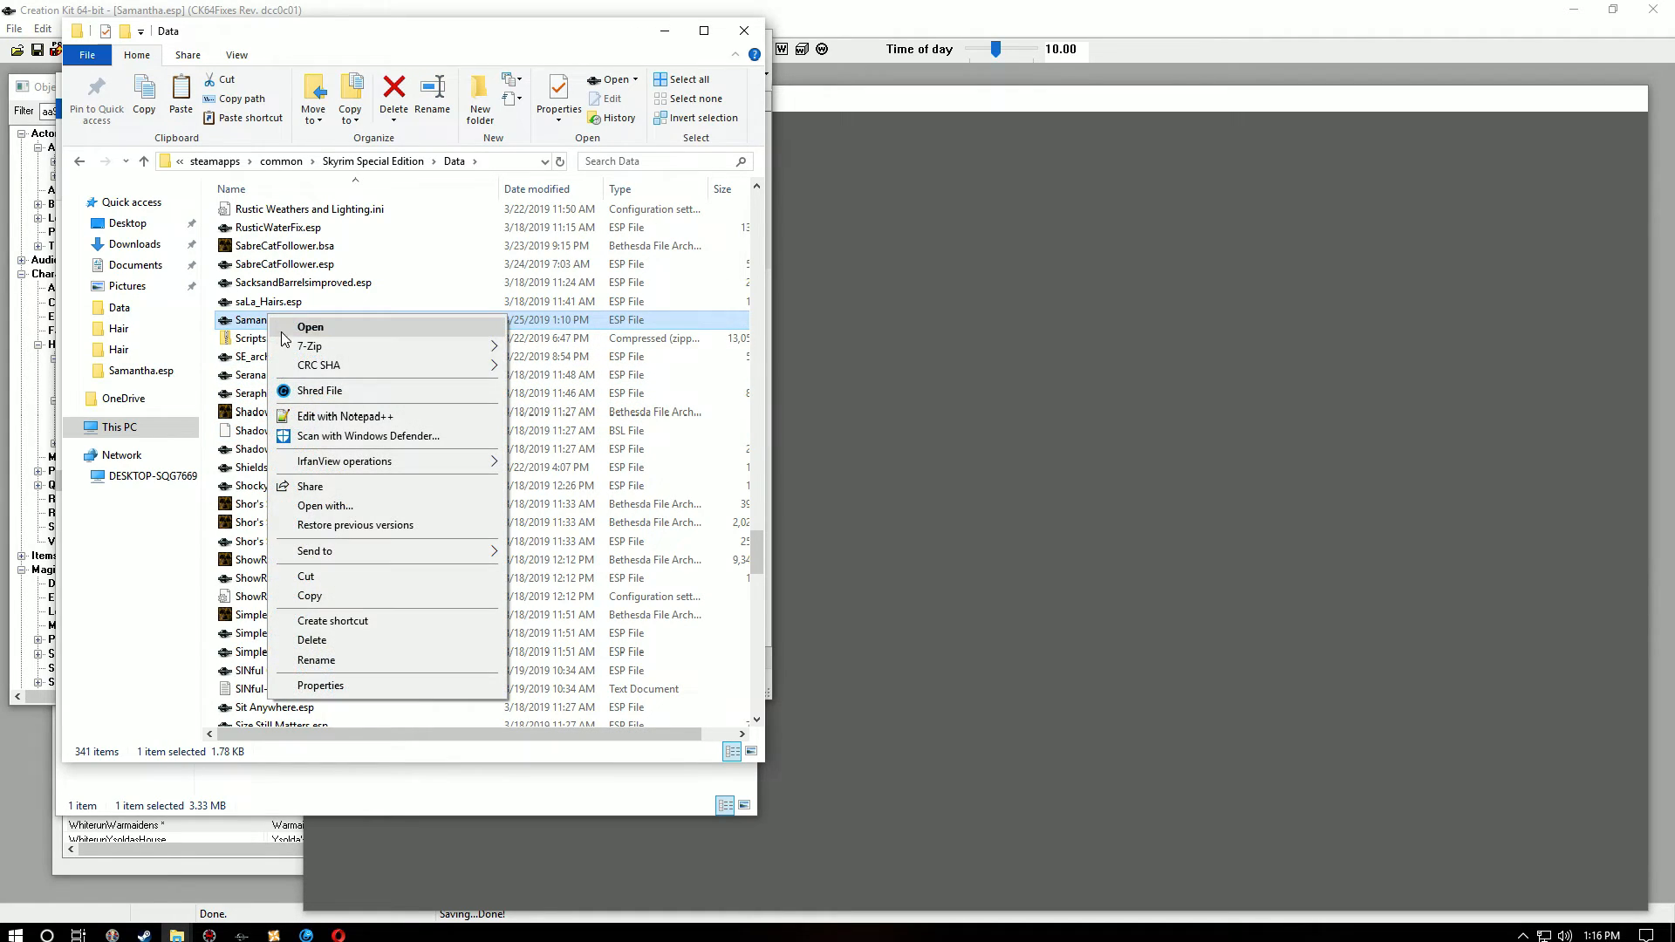
pyautogui.click(310, 596)
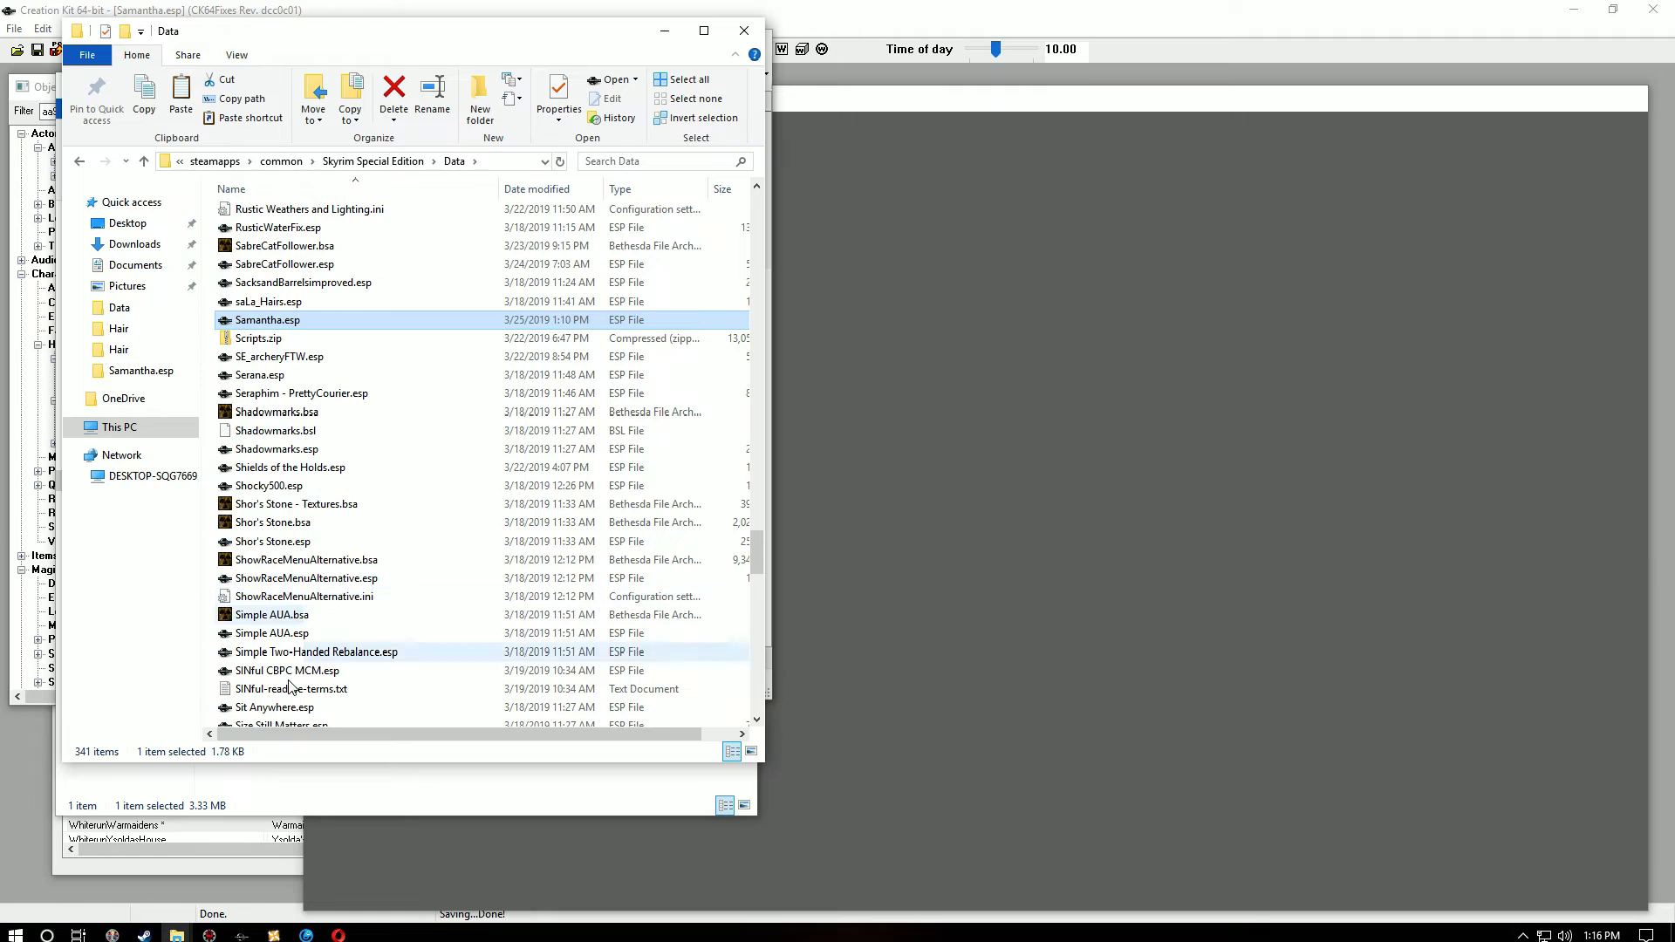
# Step: Paste the copied Samantha.esp into the Data folder of the Samantha v0.0.1 release folder
pyautogui.moveTo(176, 933)
pyautogui.click(263, 872)
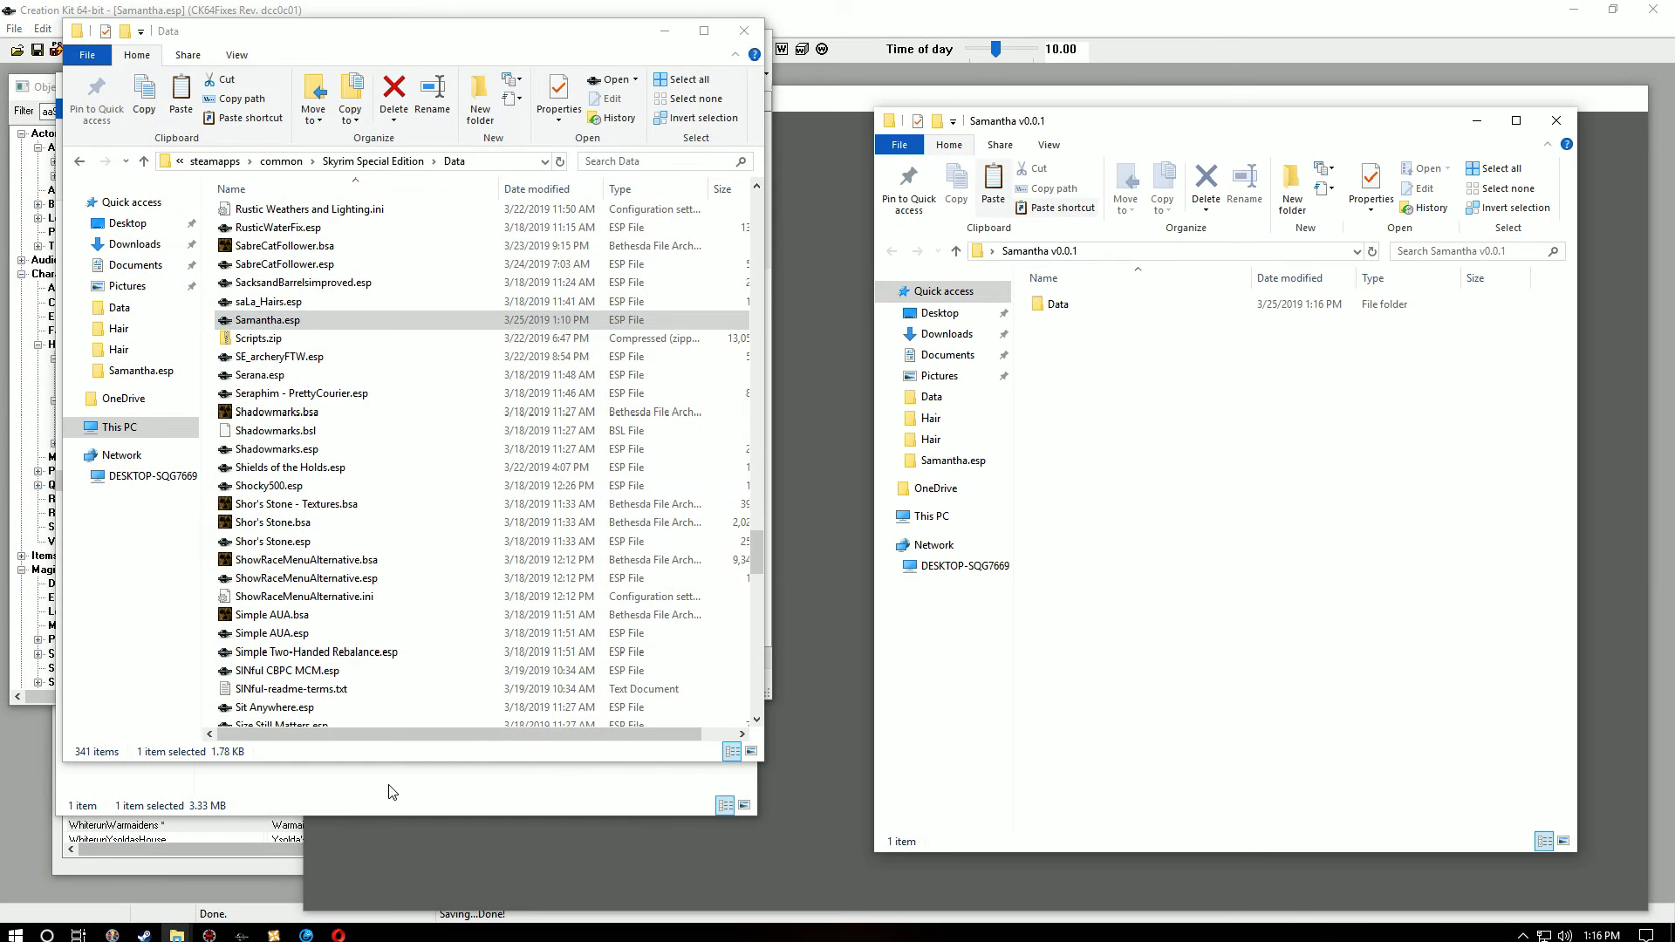
pyautogui.click(1052, 311)
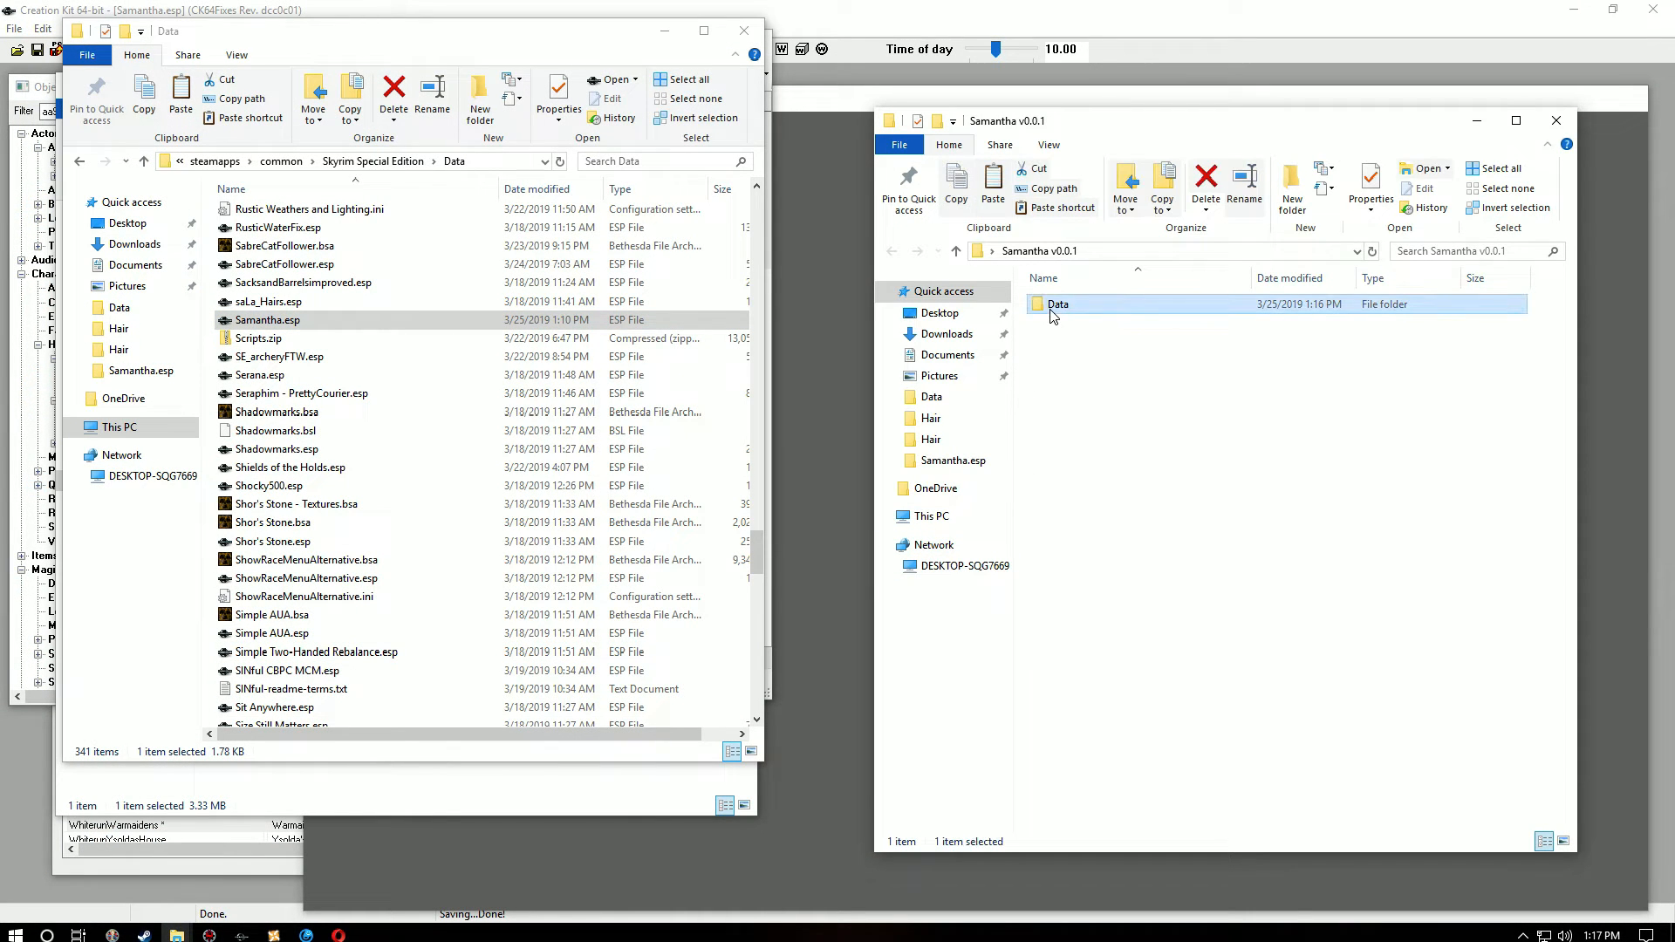
pyautogui.doubleClick(1052, 311)
pyautogui.rightClick(1072, 409)
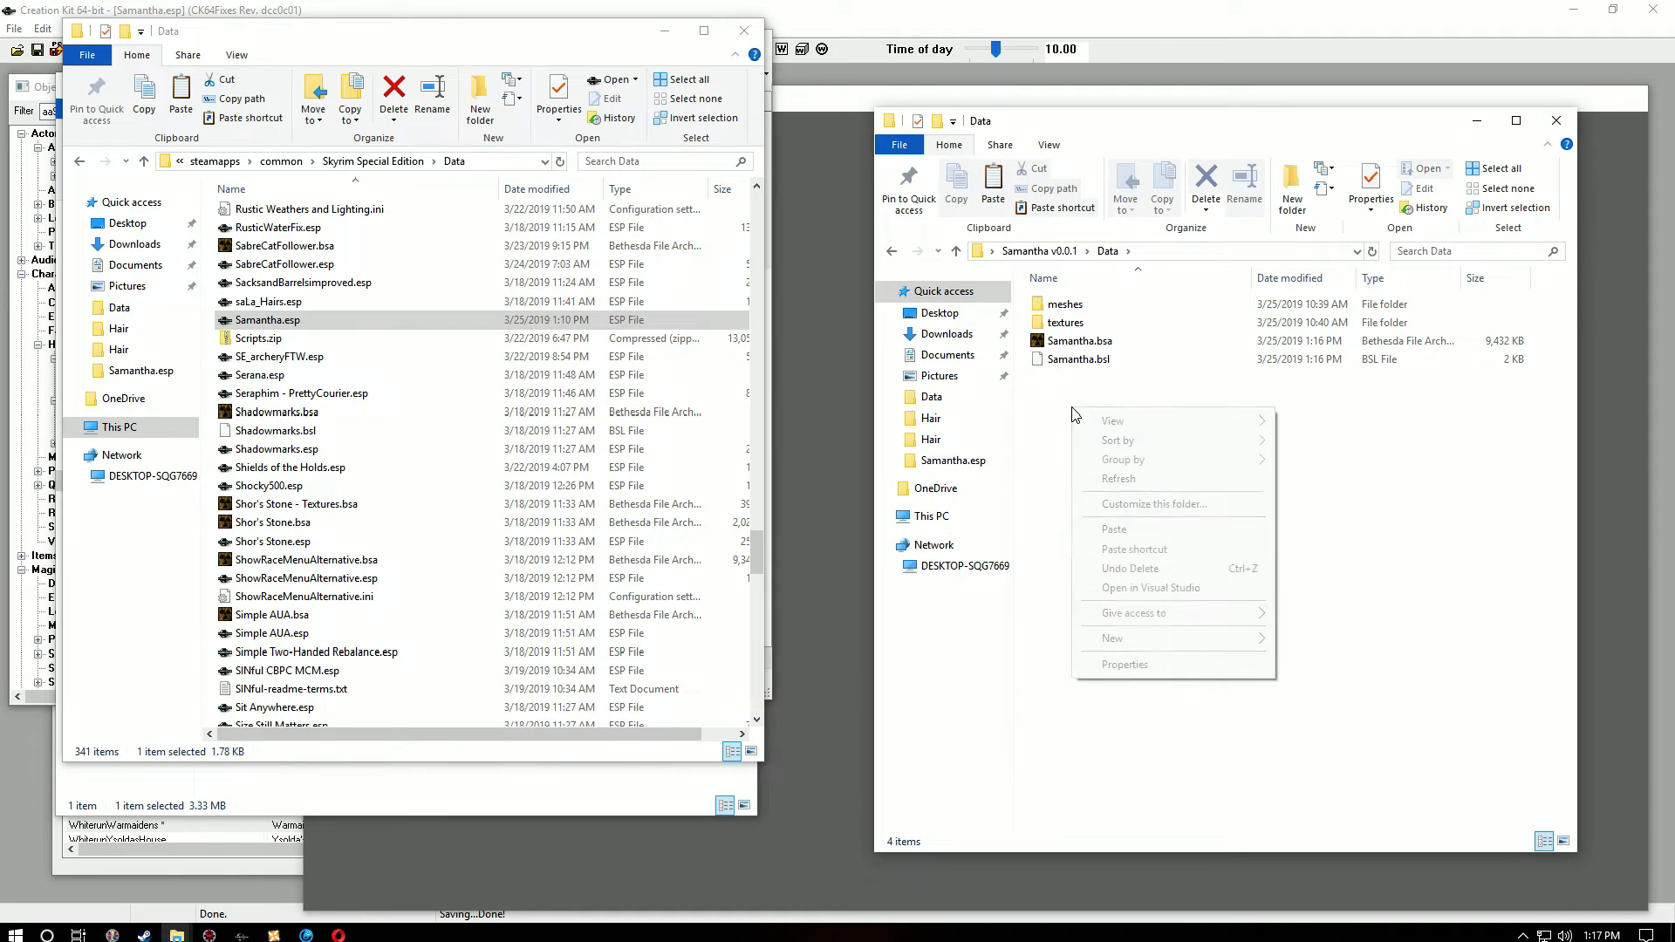
pyautogui.click(1113, 530)
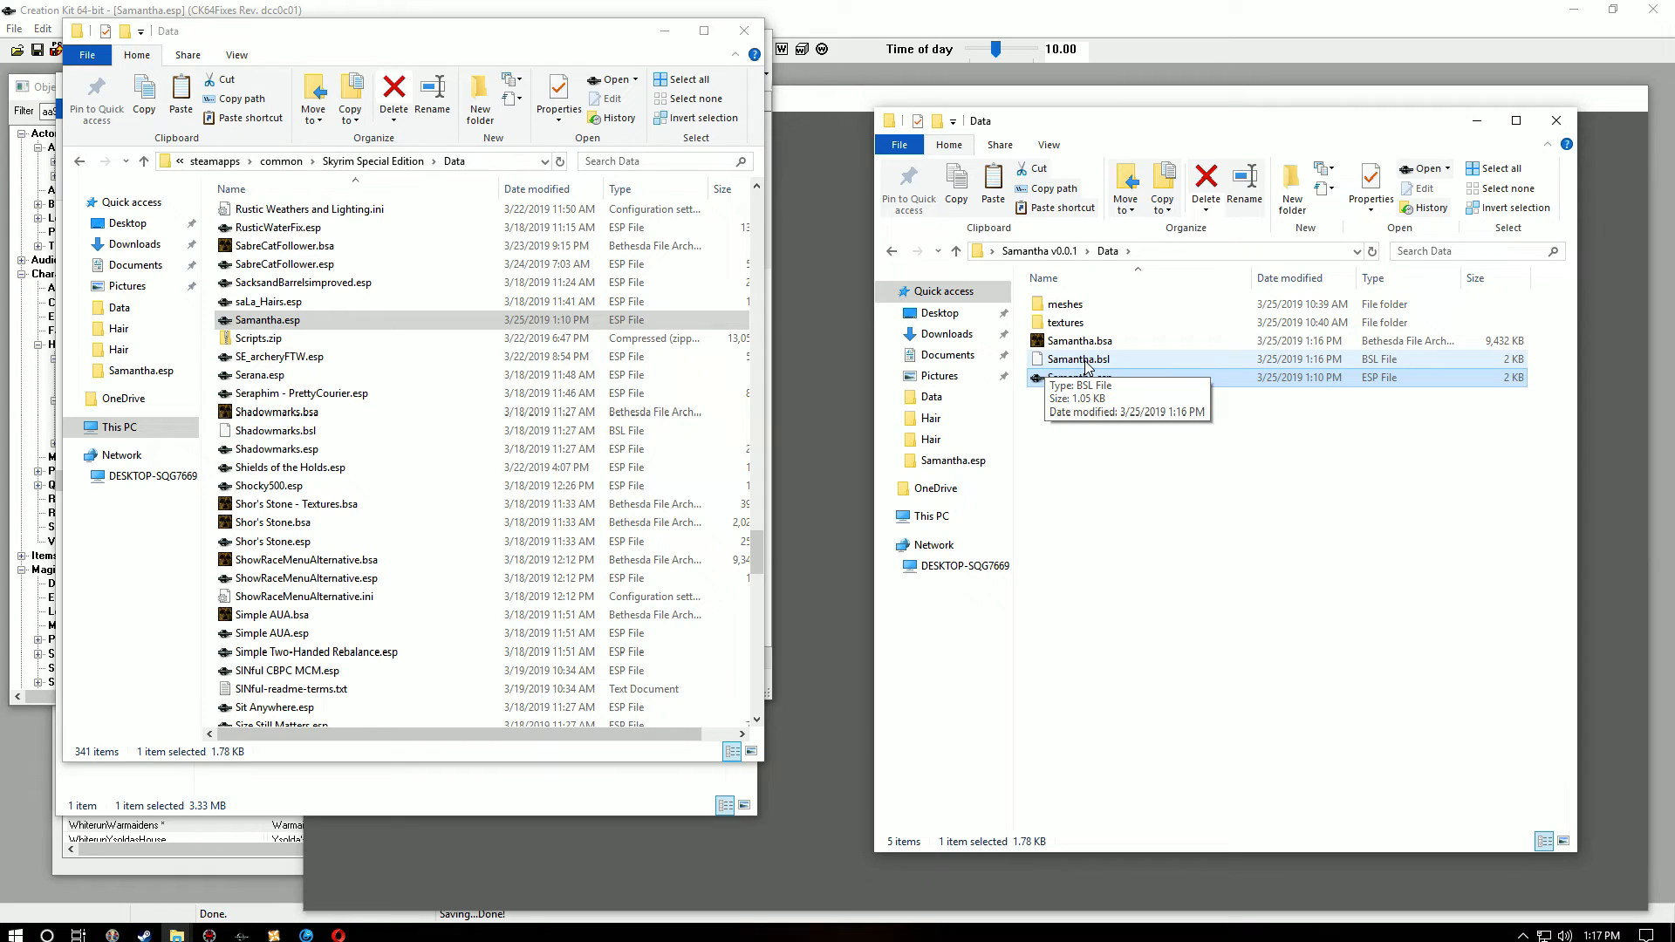
pyautogui.click(1133, 426)
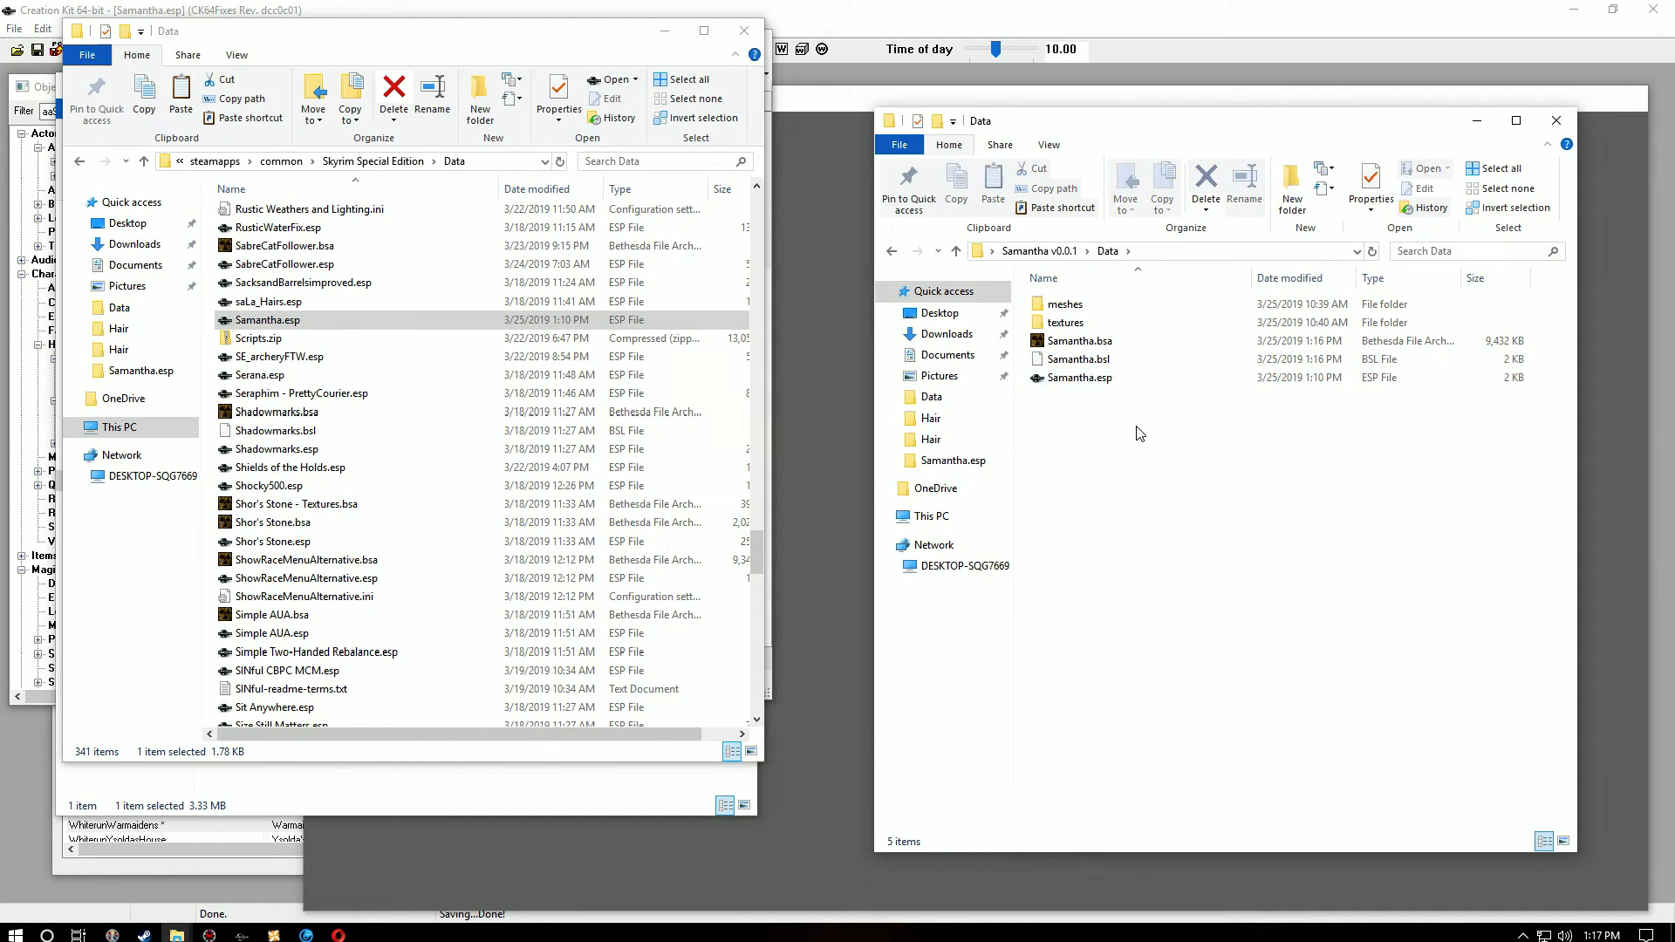
# Step: Delete Samantha.bsl and the loose meshes and textures folders from the release's Data folder
pyautogui.rightClick(1084, 363)
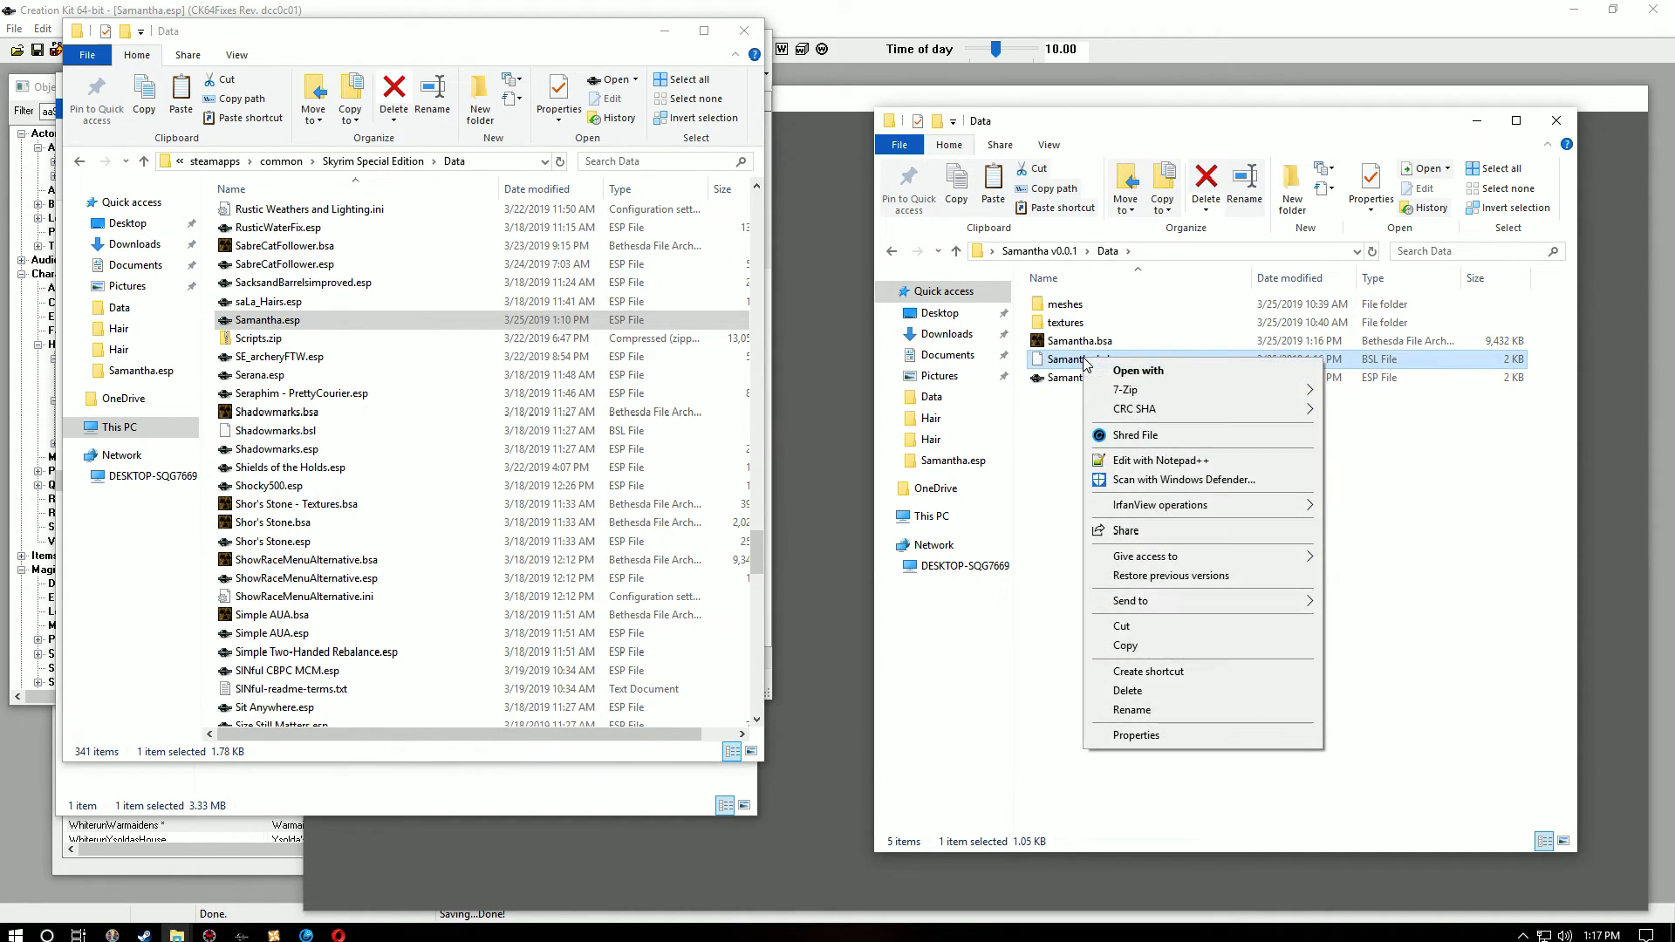
pyautogui.click(1126, 691)
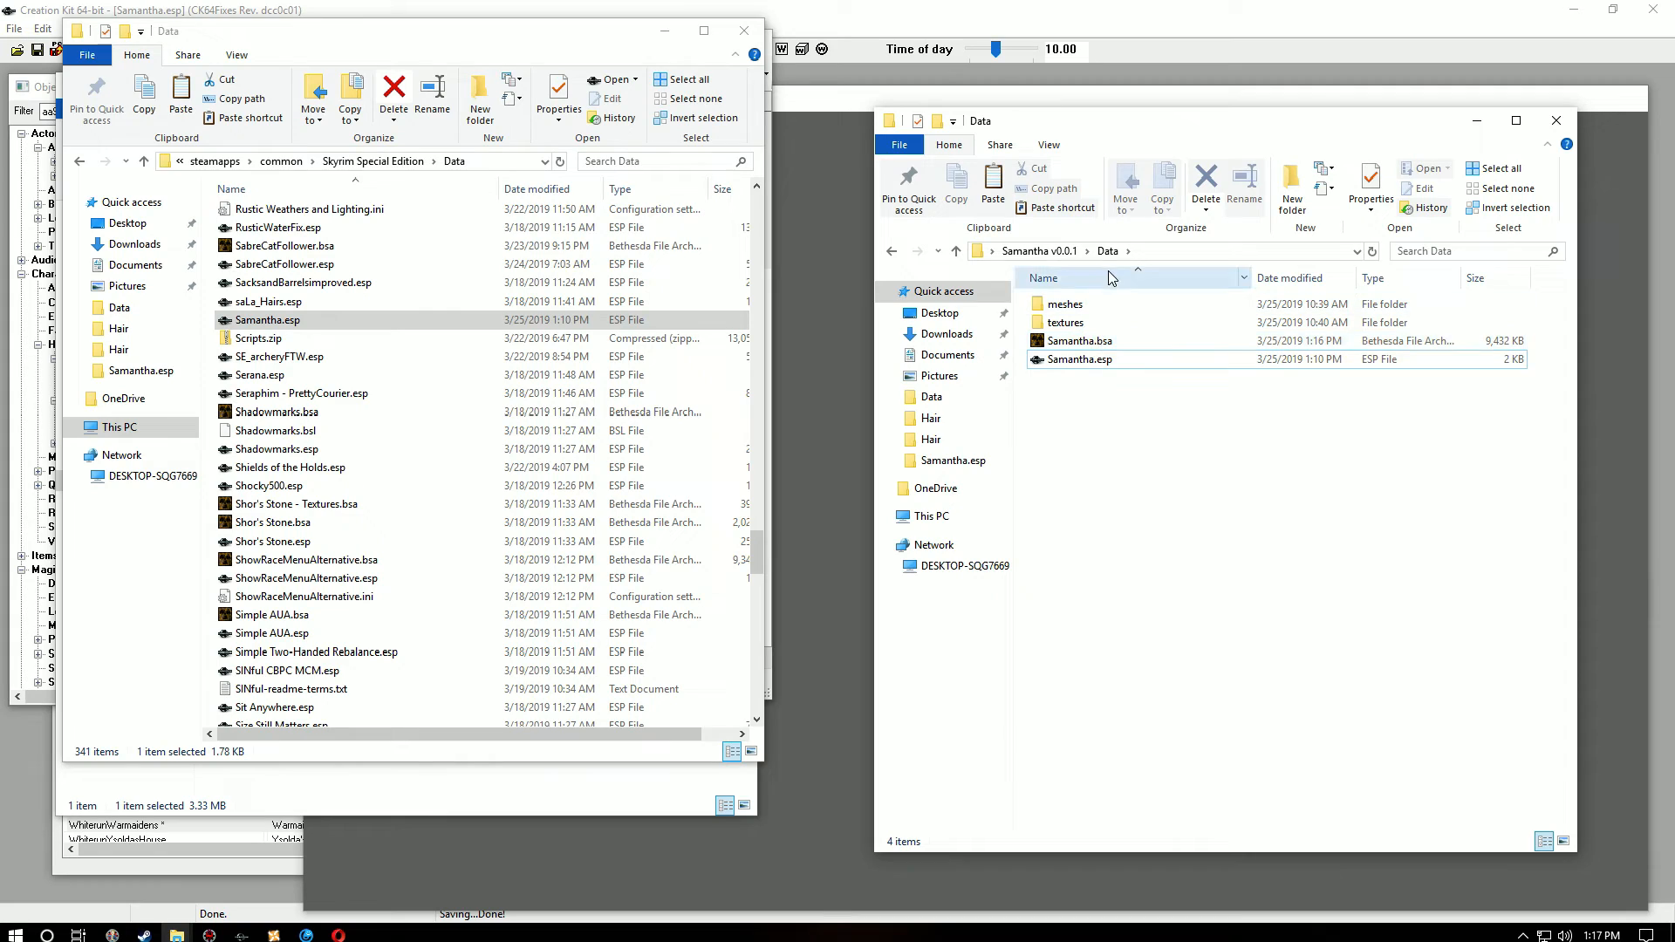
pyautogui.moveTo(1101, 299); pyautogui.dragTo(1106, 323)
pyautogui.rightClick(1115, 331)
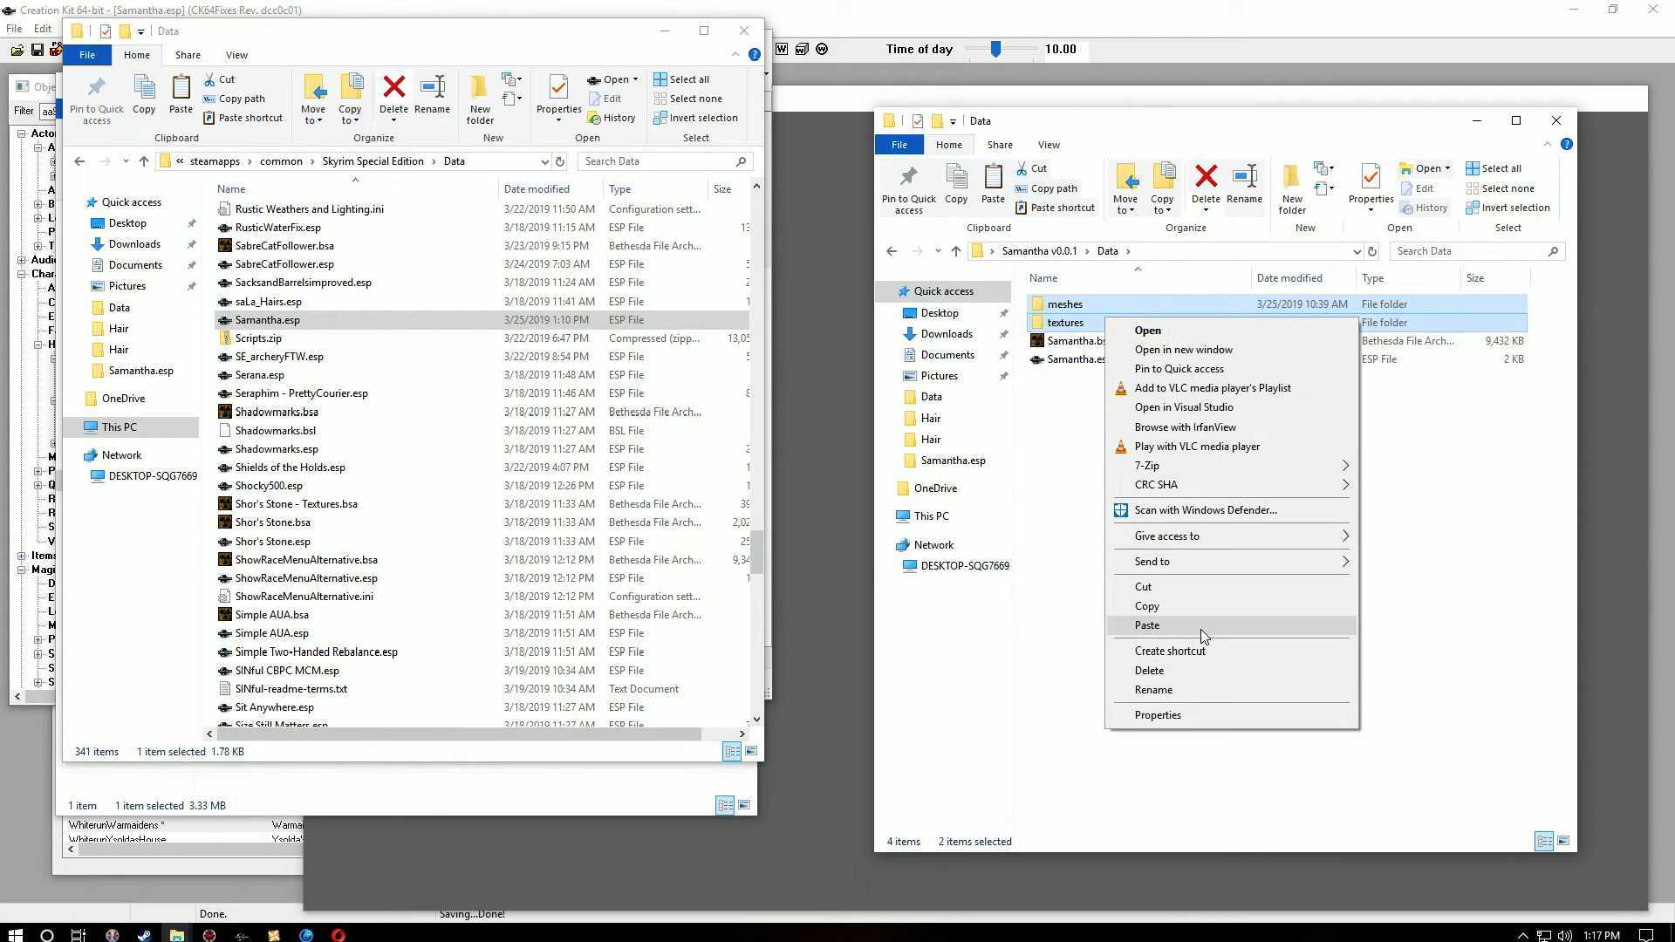
pyautogui.click(1185, 668)
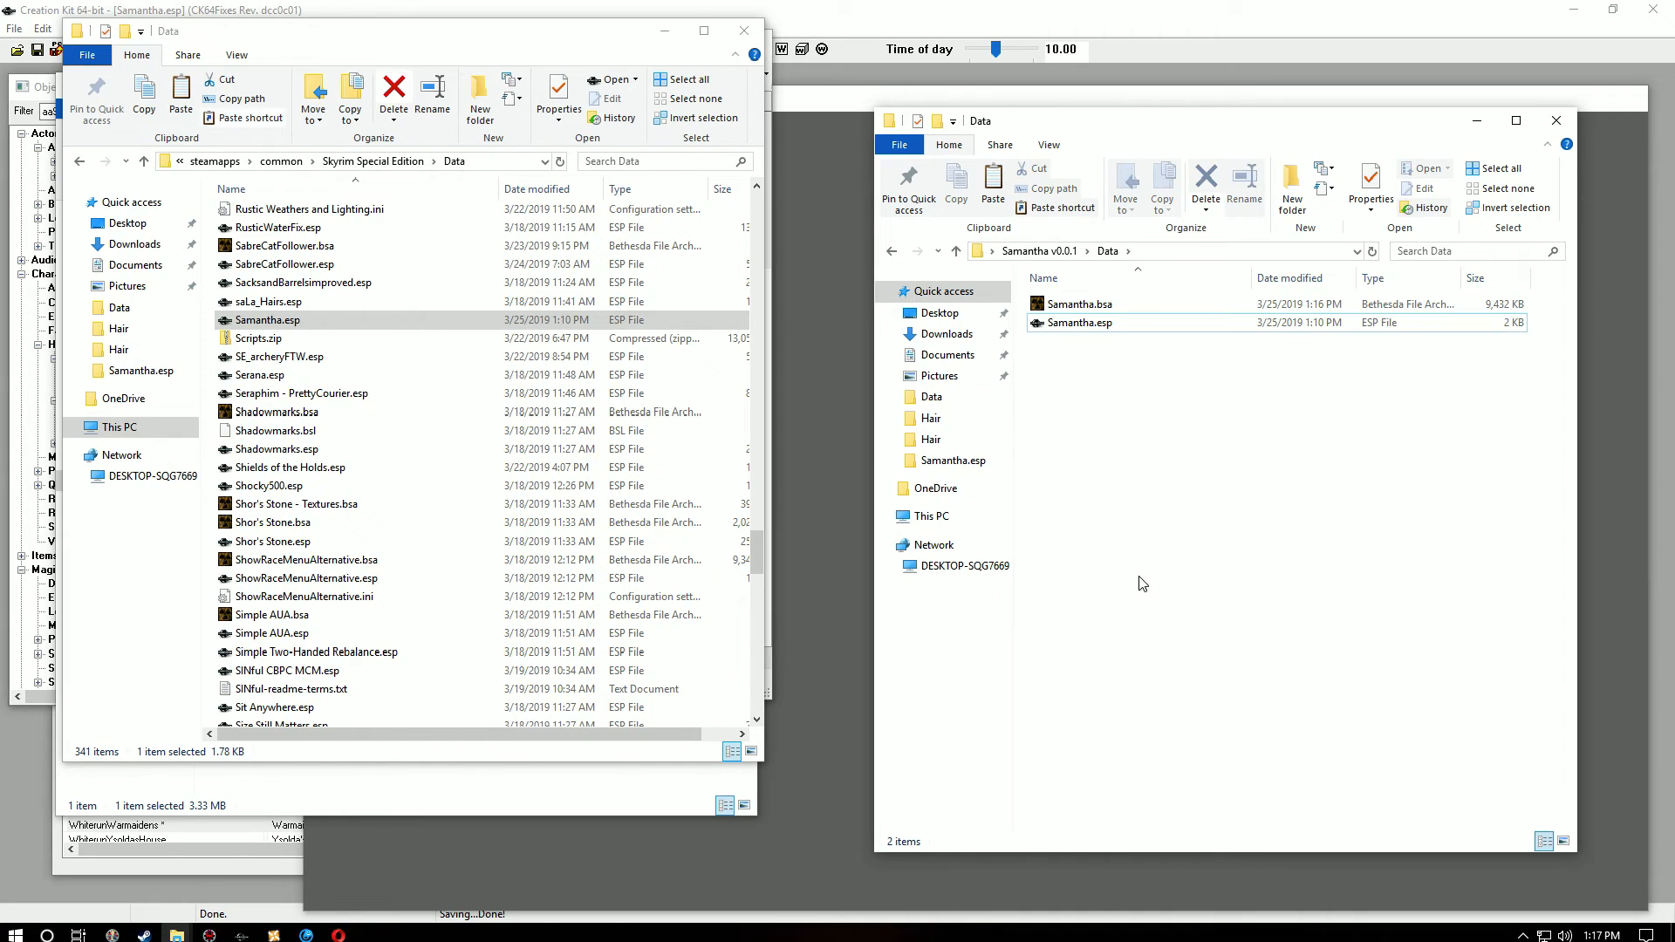
# Step: Go up to the Desktop folder and compress the Samantha v0.0.1 folder with 7-Zip into Samantha v0.0.1.7z
pyautogui.click(960, 255)
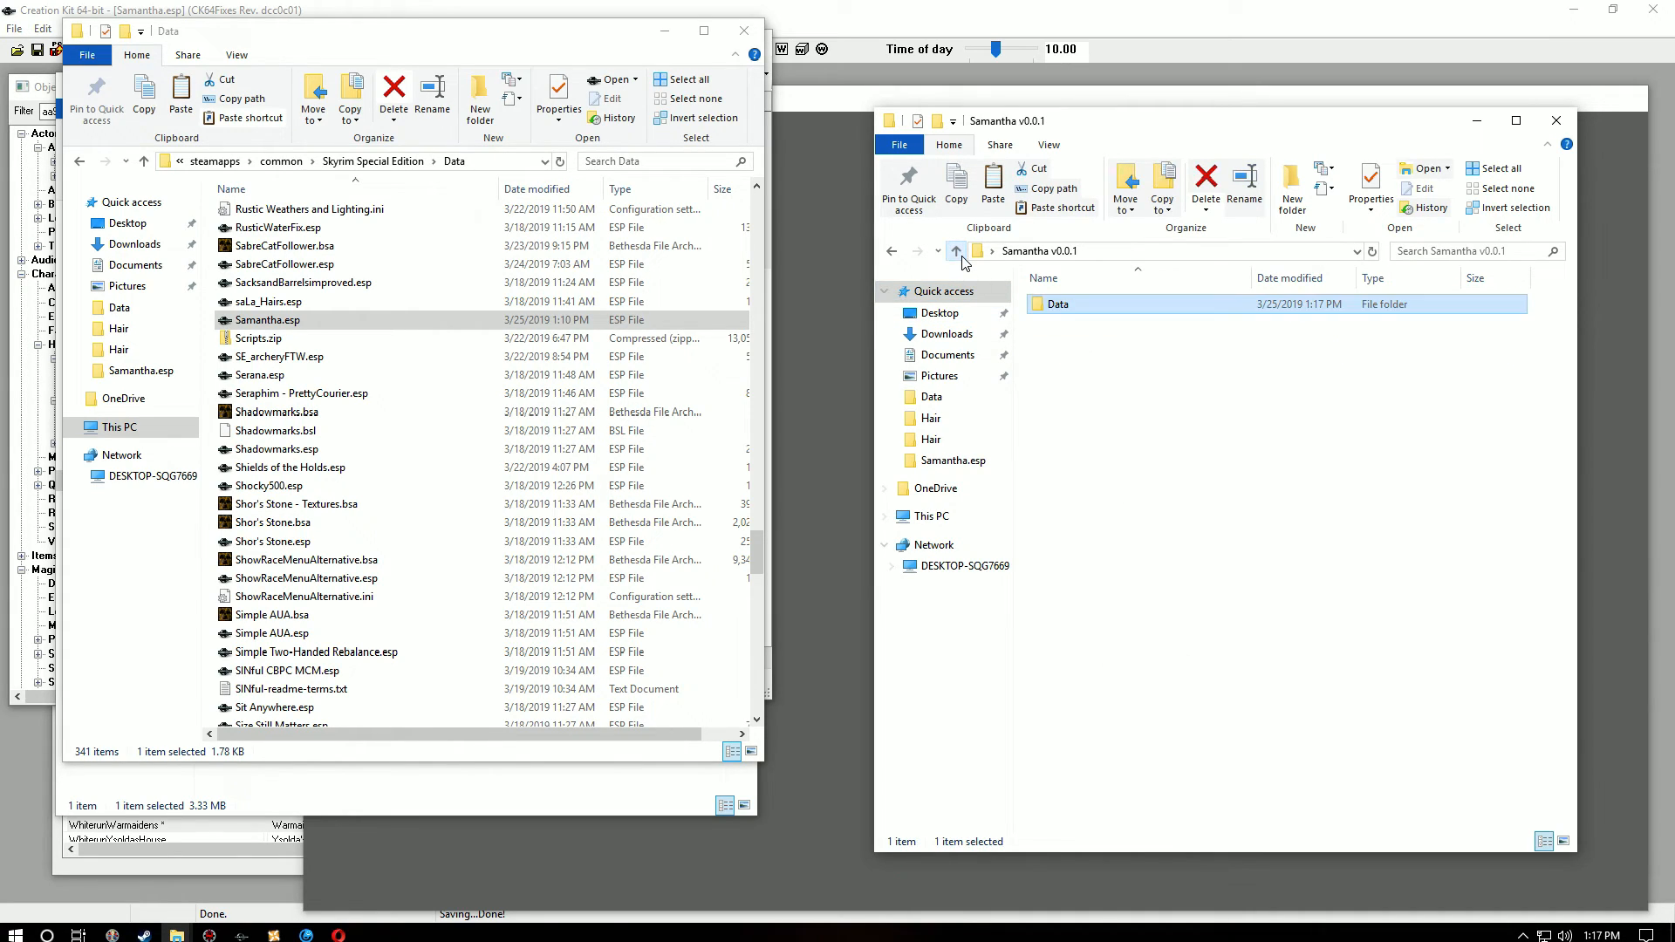
pyautogui.click(958, 252)
pyautogui.rightClick(1302, 811)
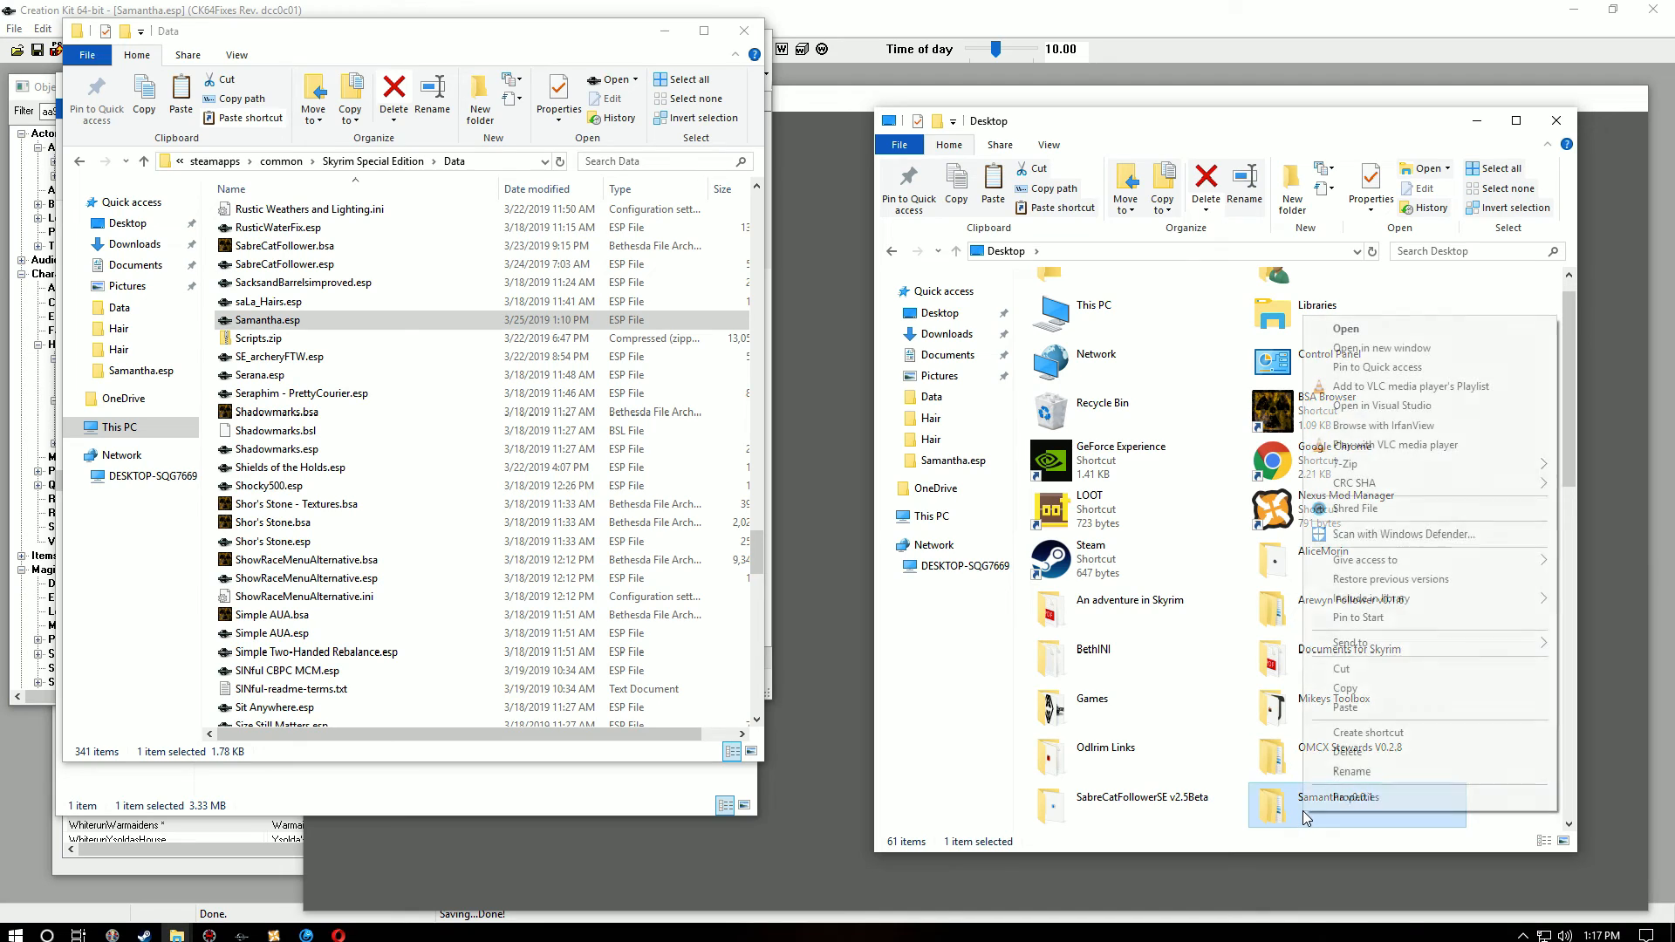
pyautogui.moveTo(1348, 464)
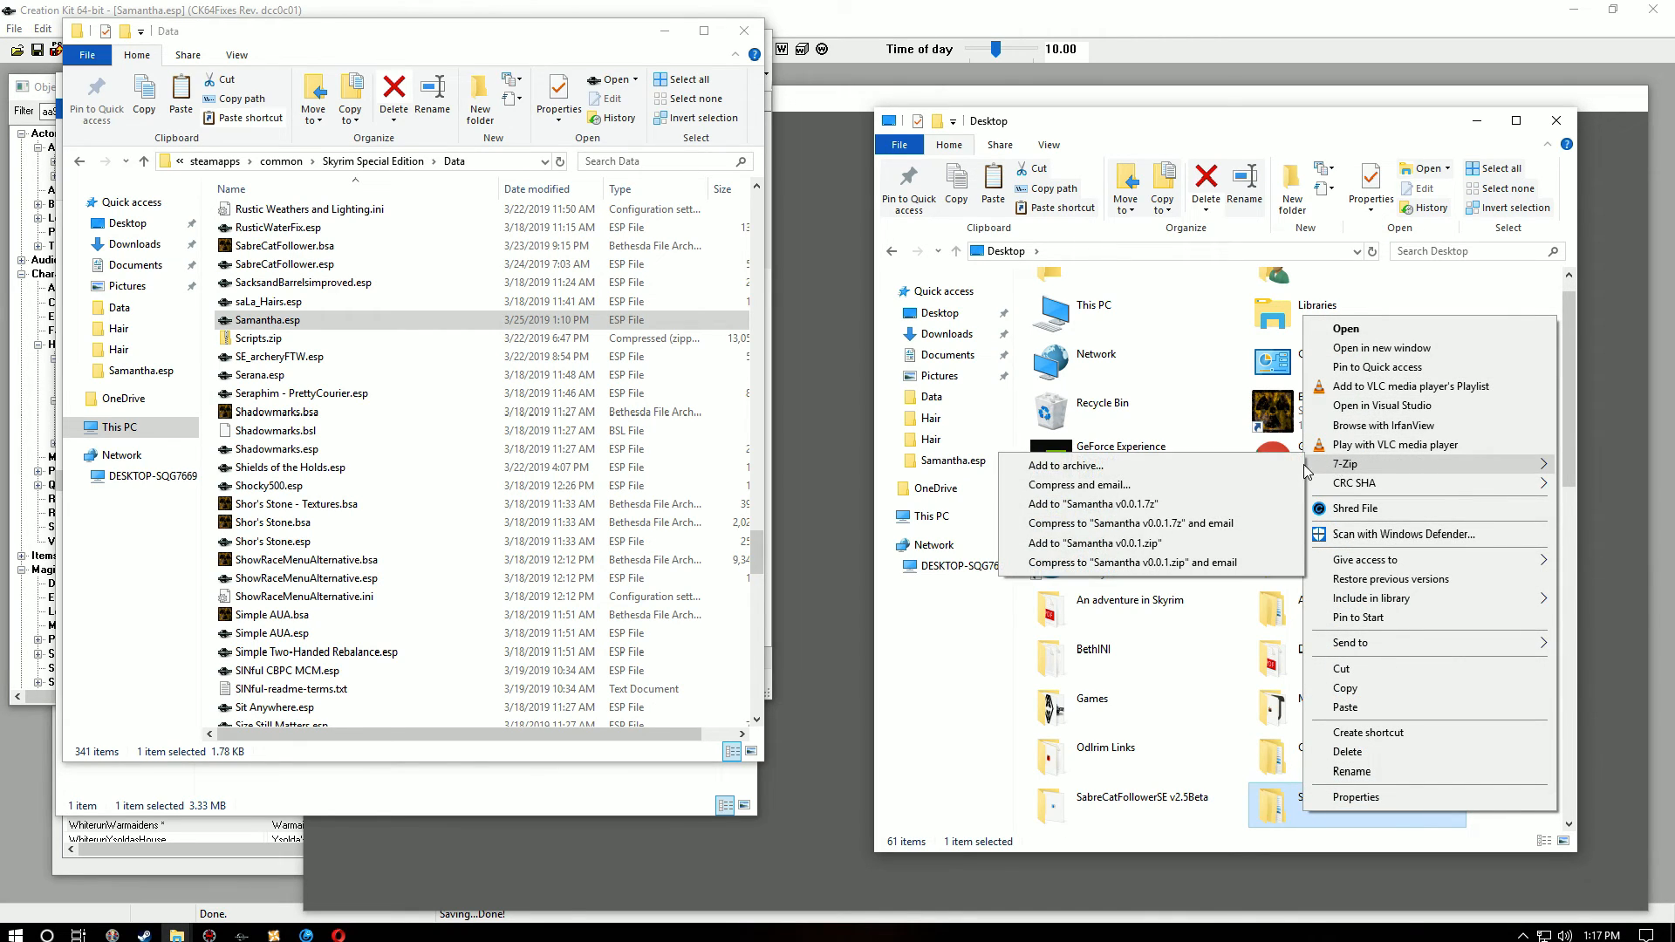
pyautogui.click(1223, 506)
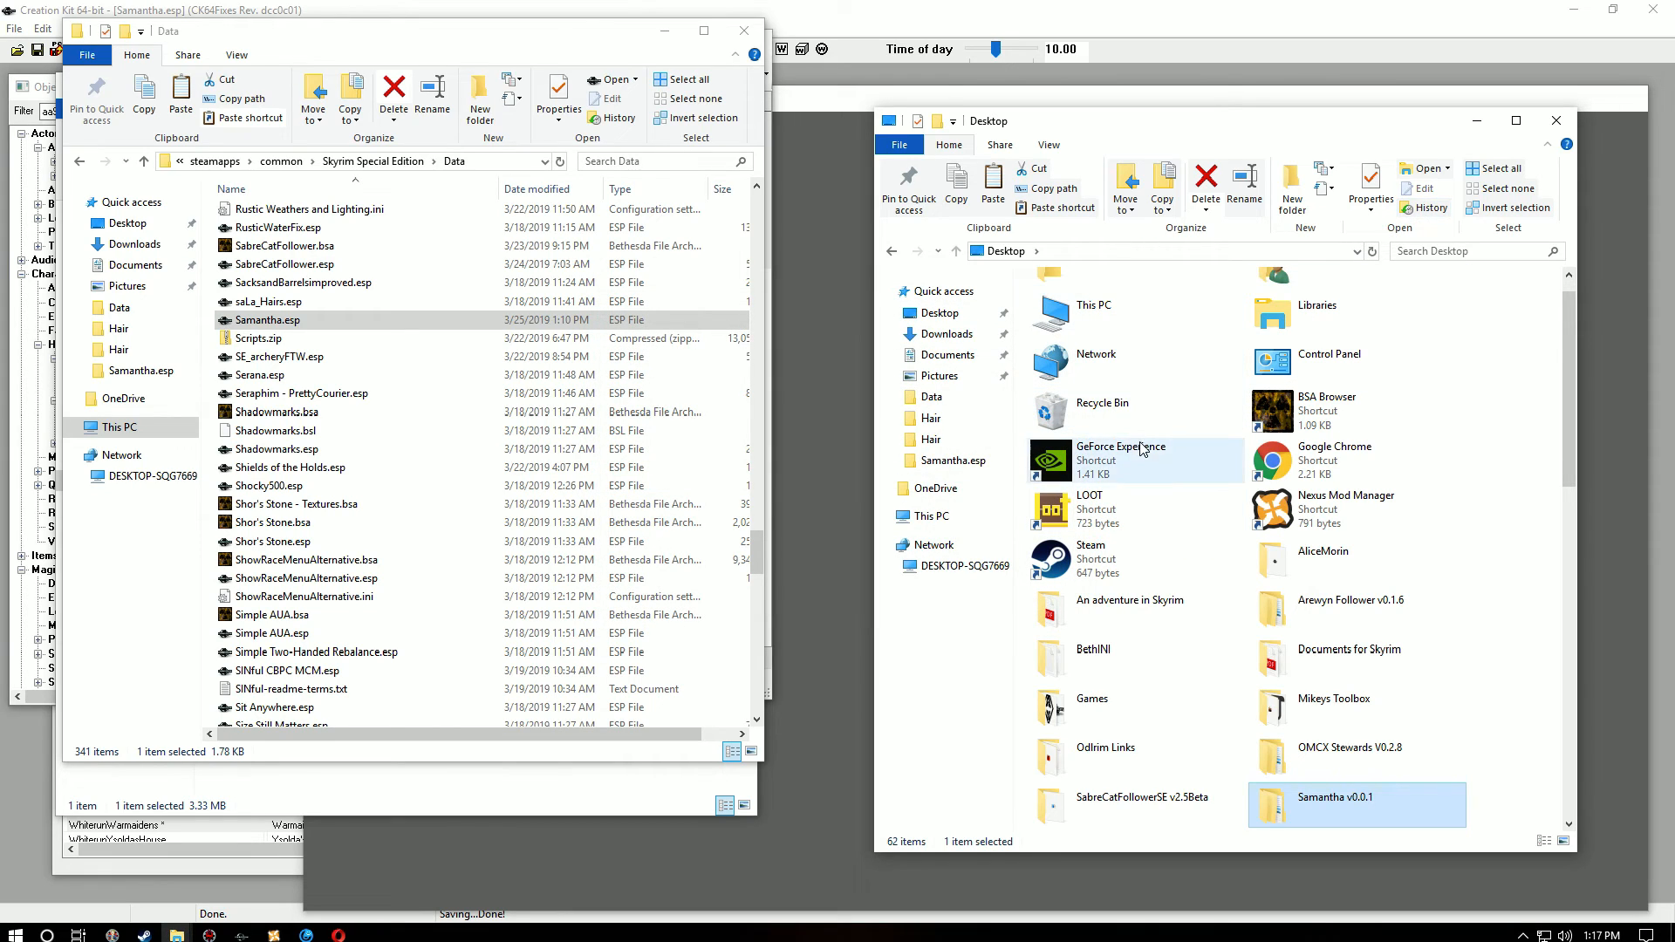
# Step: Find Samantha v0.0.1.7z on the Desktop, open it in 7-Zip to check its Data folder contents, and close the archive
pyautogui.click(940, 315)
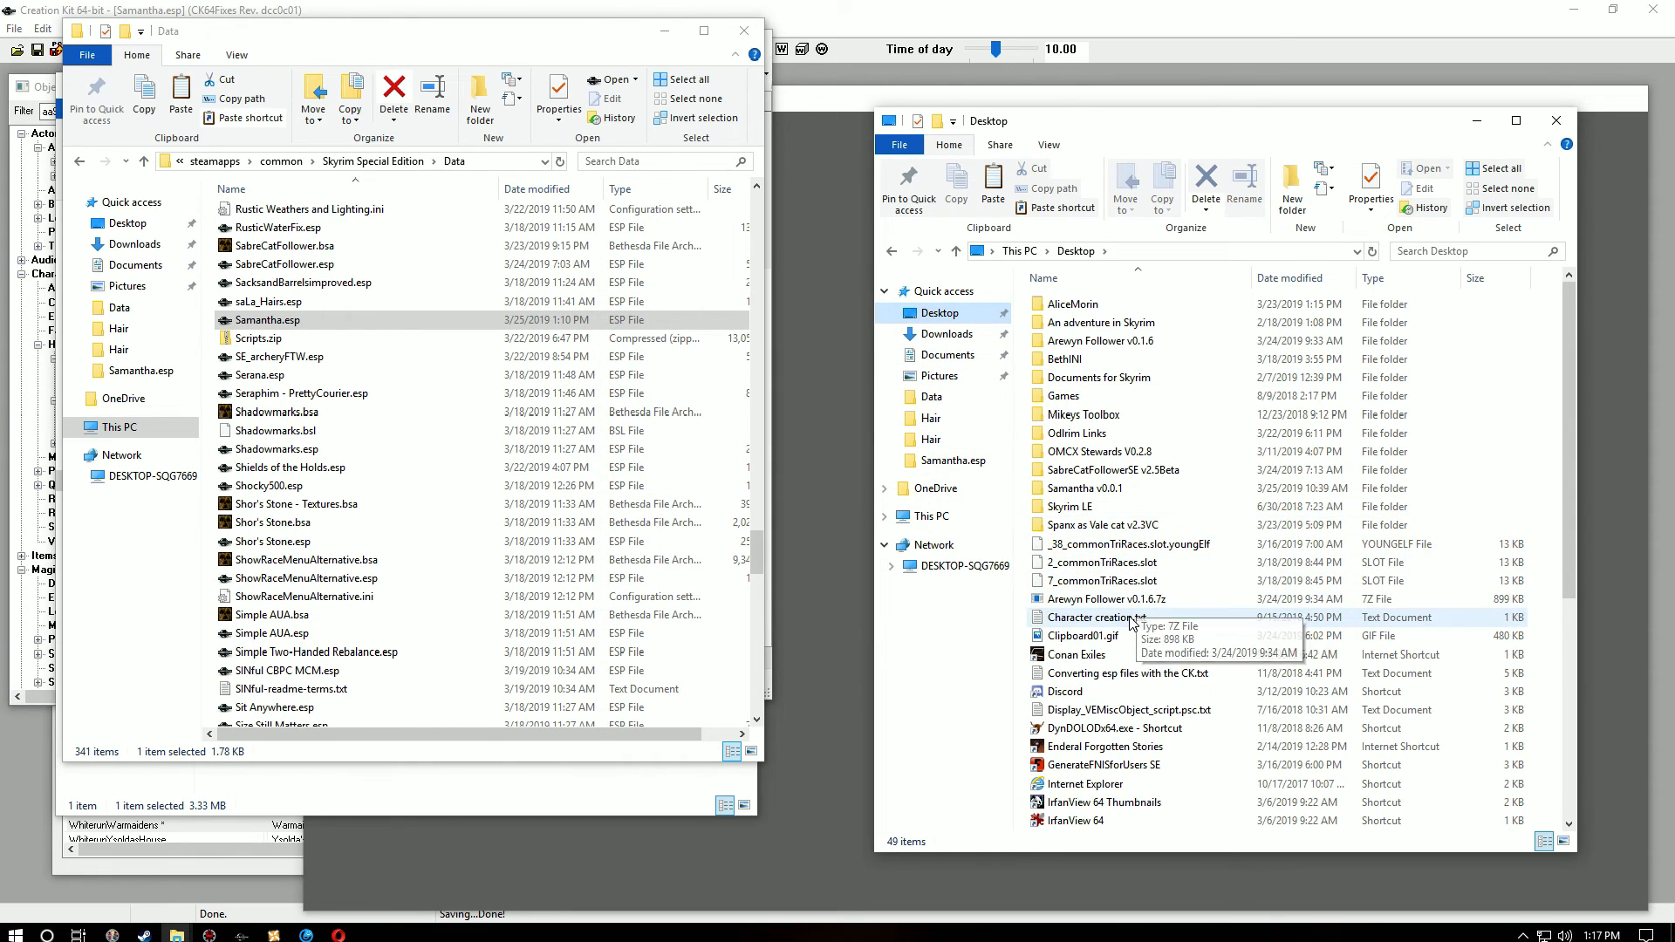
pyautogui.click(1099, 784)
pyautogui.scroll(-5, 1095, 798)
pyautogui.scroll(-2, 1092, 801)
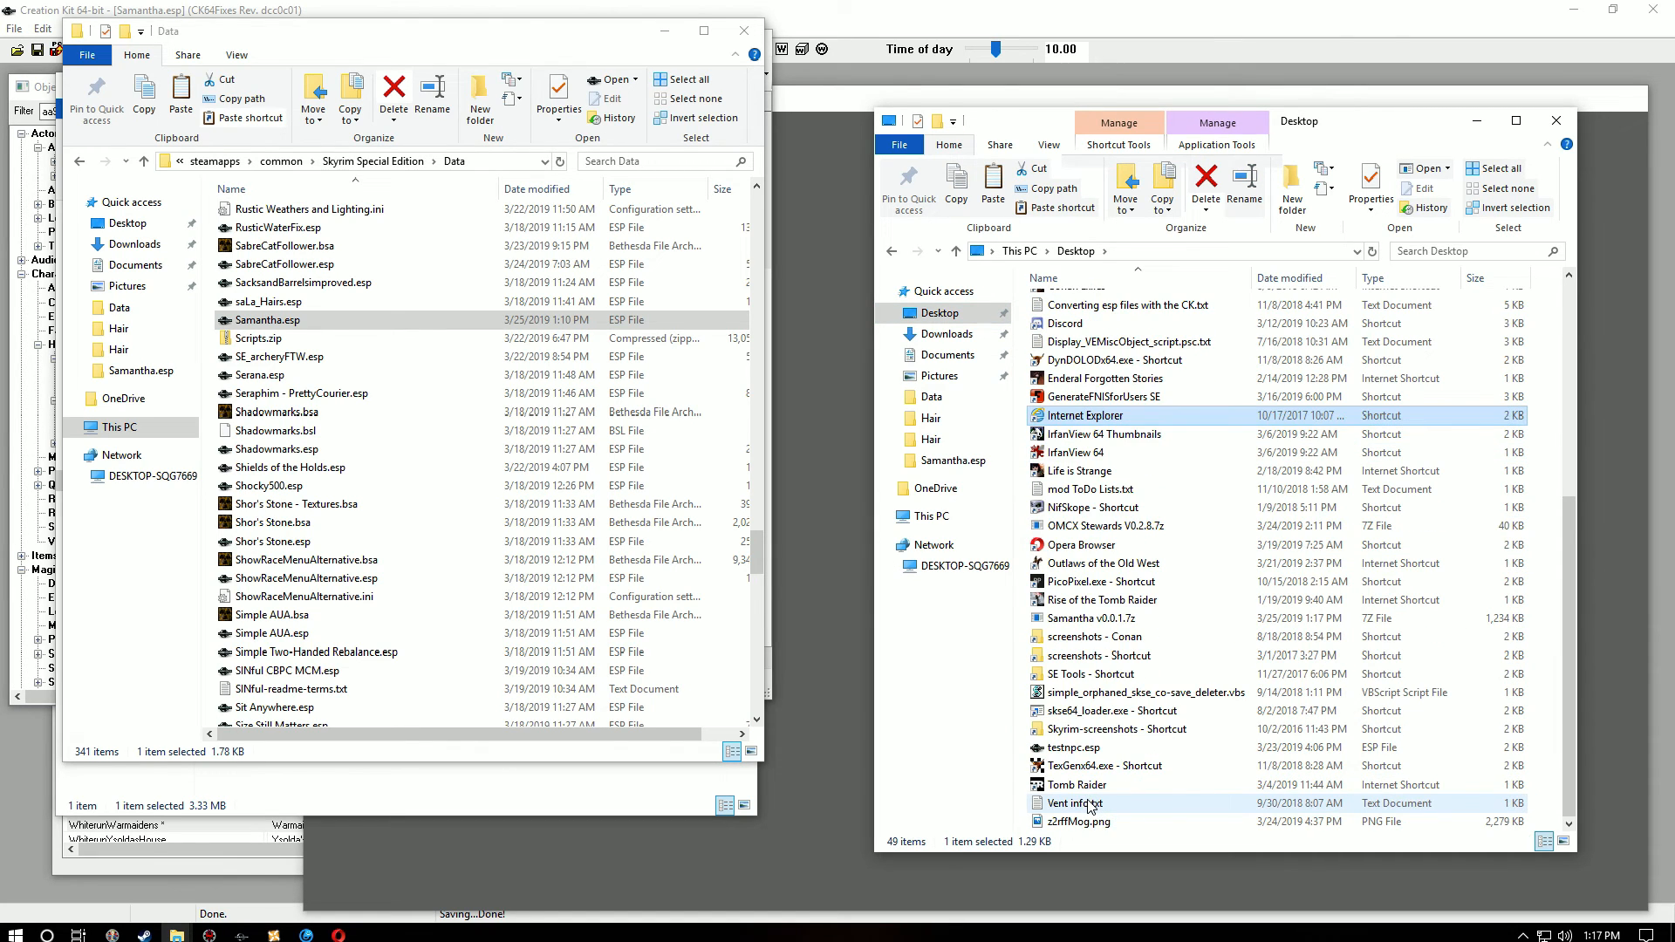
pyautogui.rightClick(1083, 619)
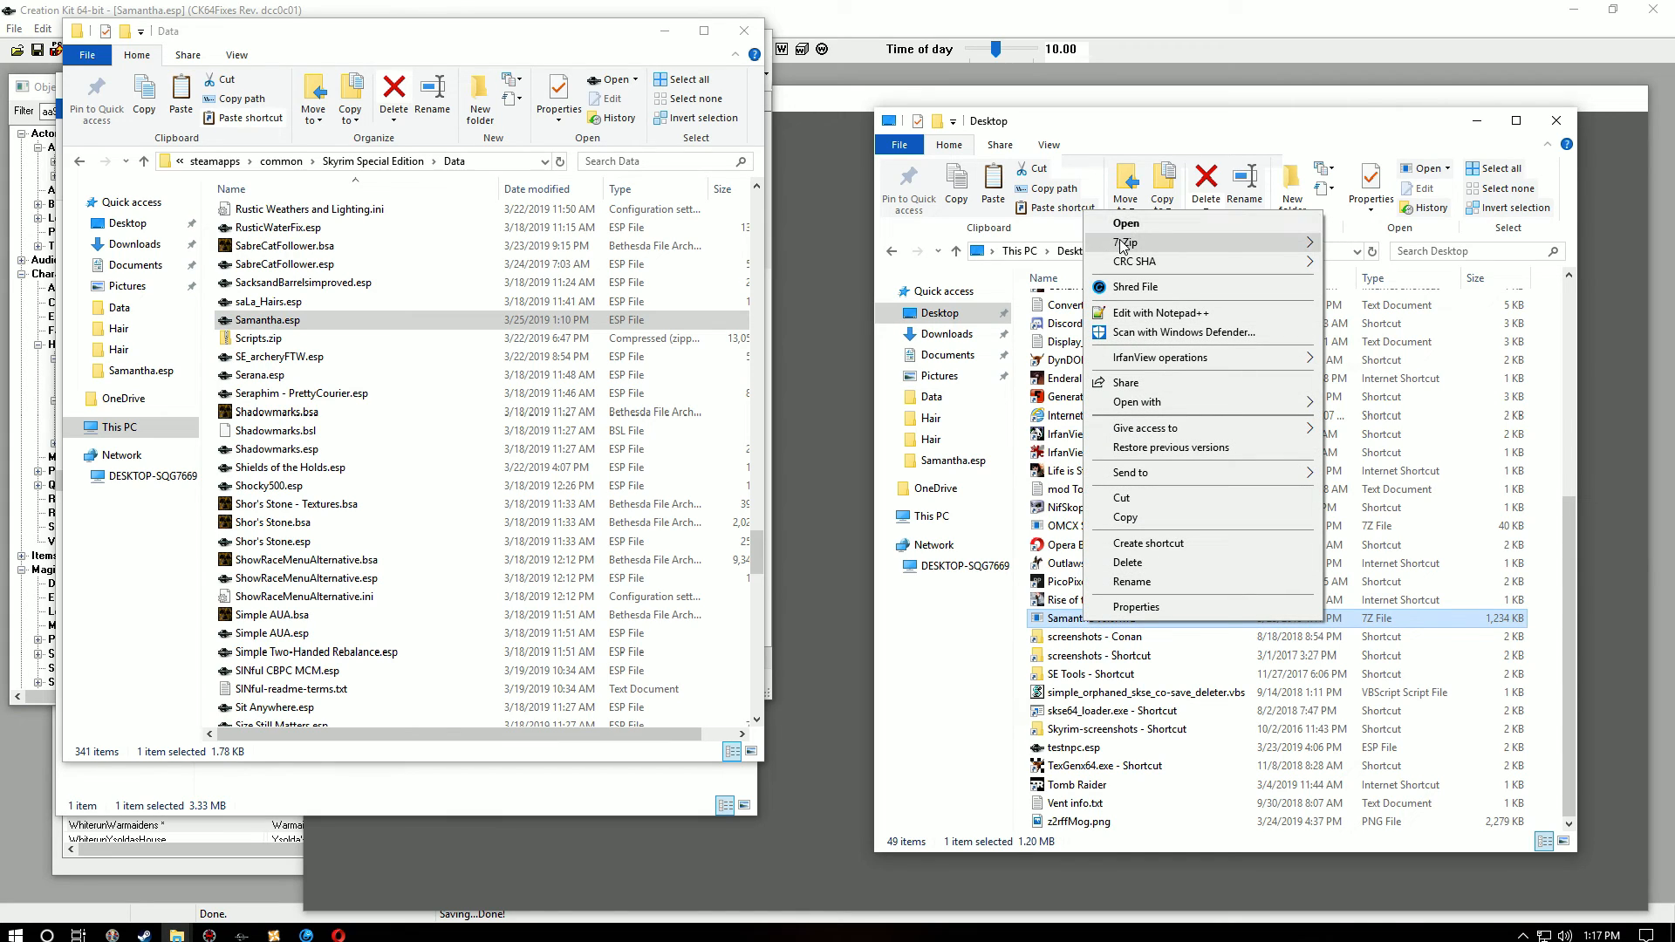
pyautogui.moveTo(1270, 249)
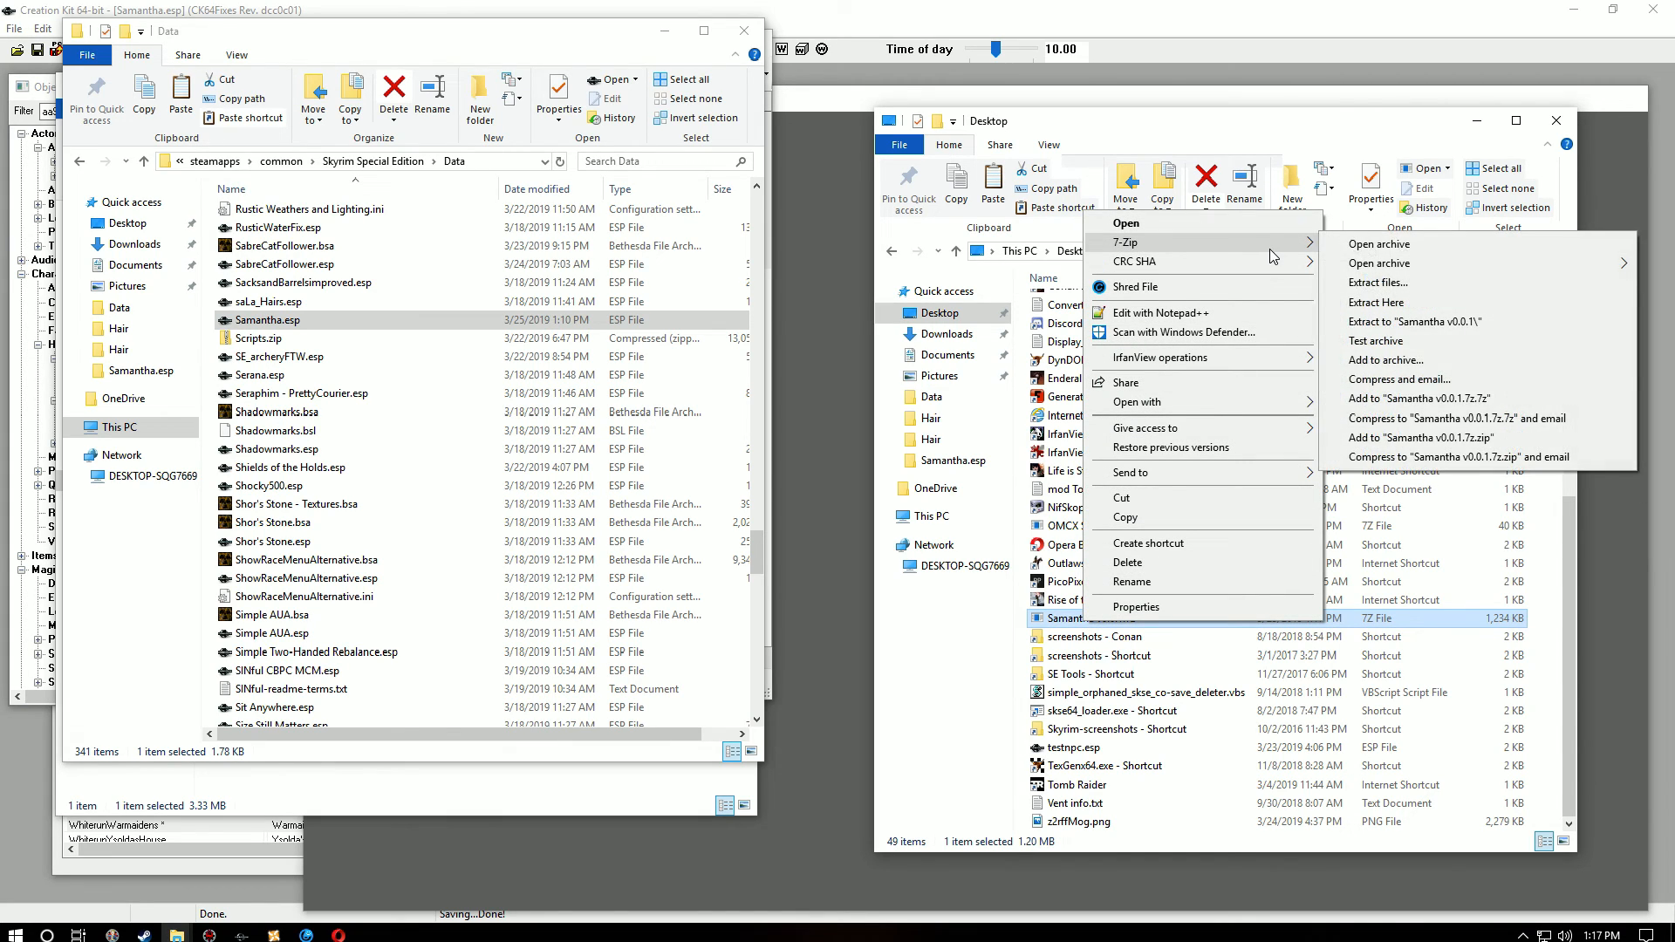
pyautogui.click(1354, 246)
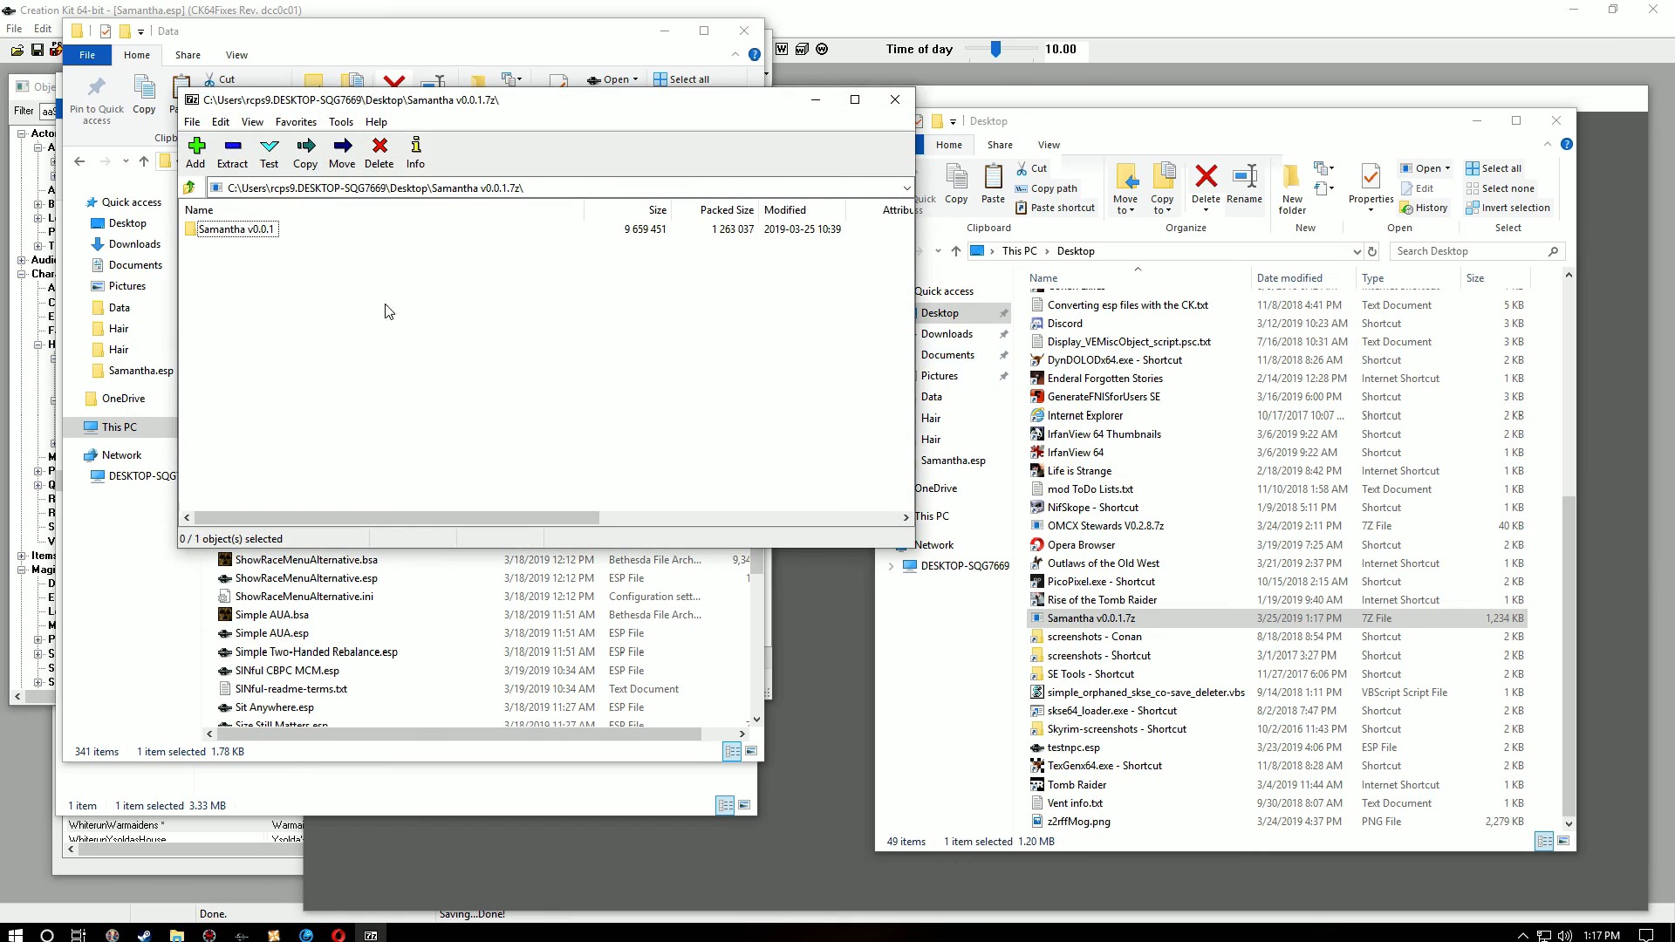
pyautogui.doubleClick(197, 229)
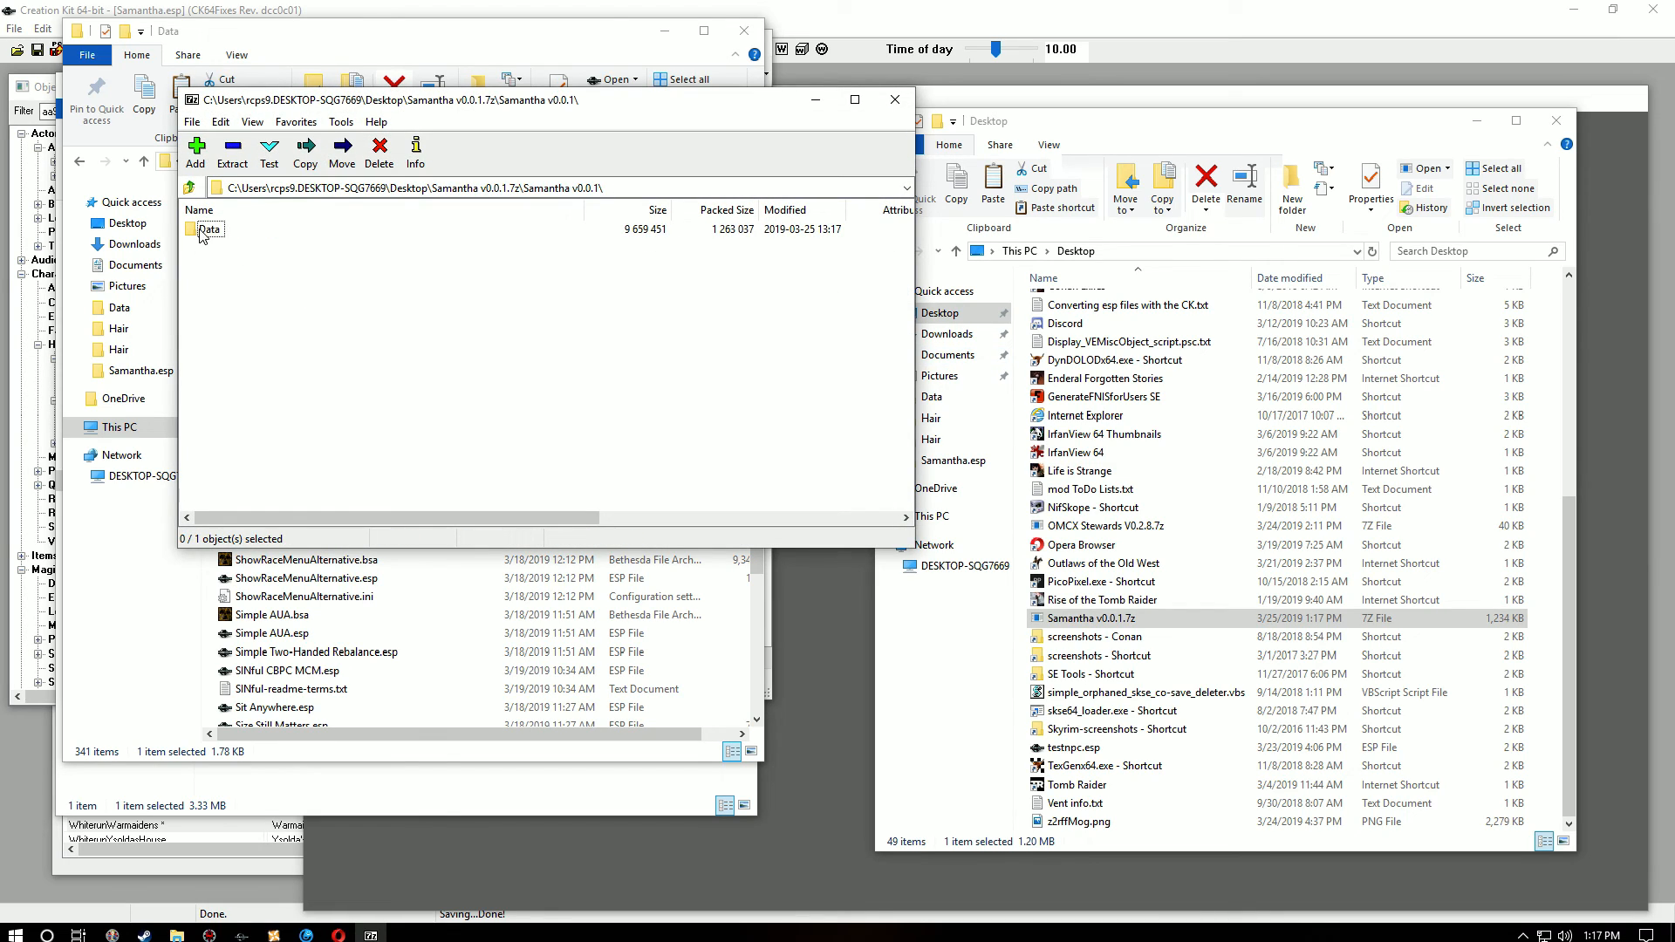
pyautogui.doubleClick(205, 229)
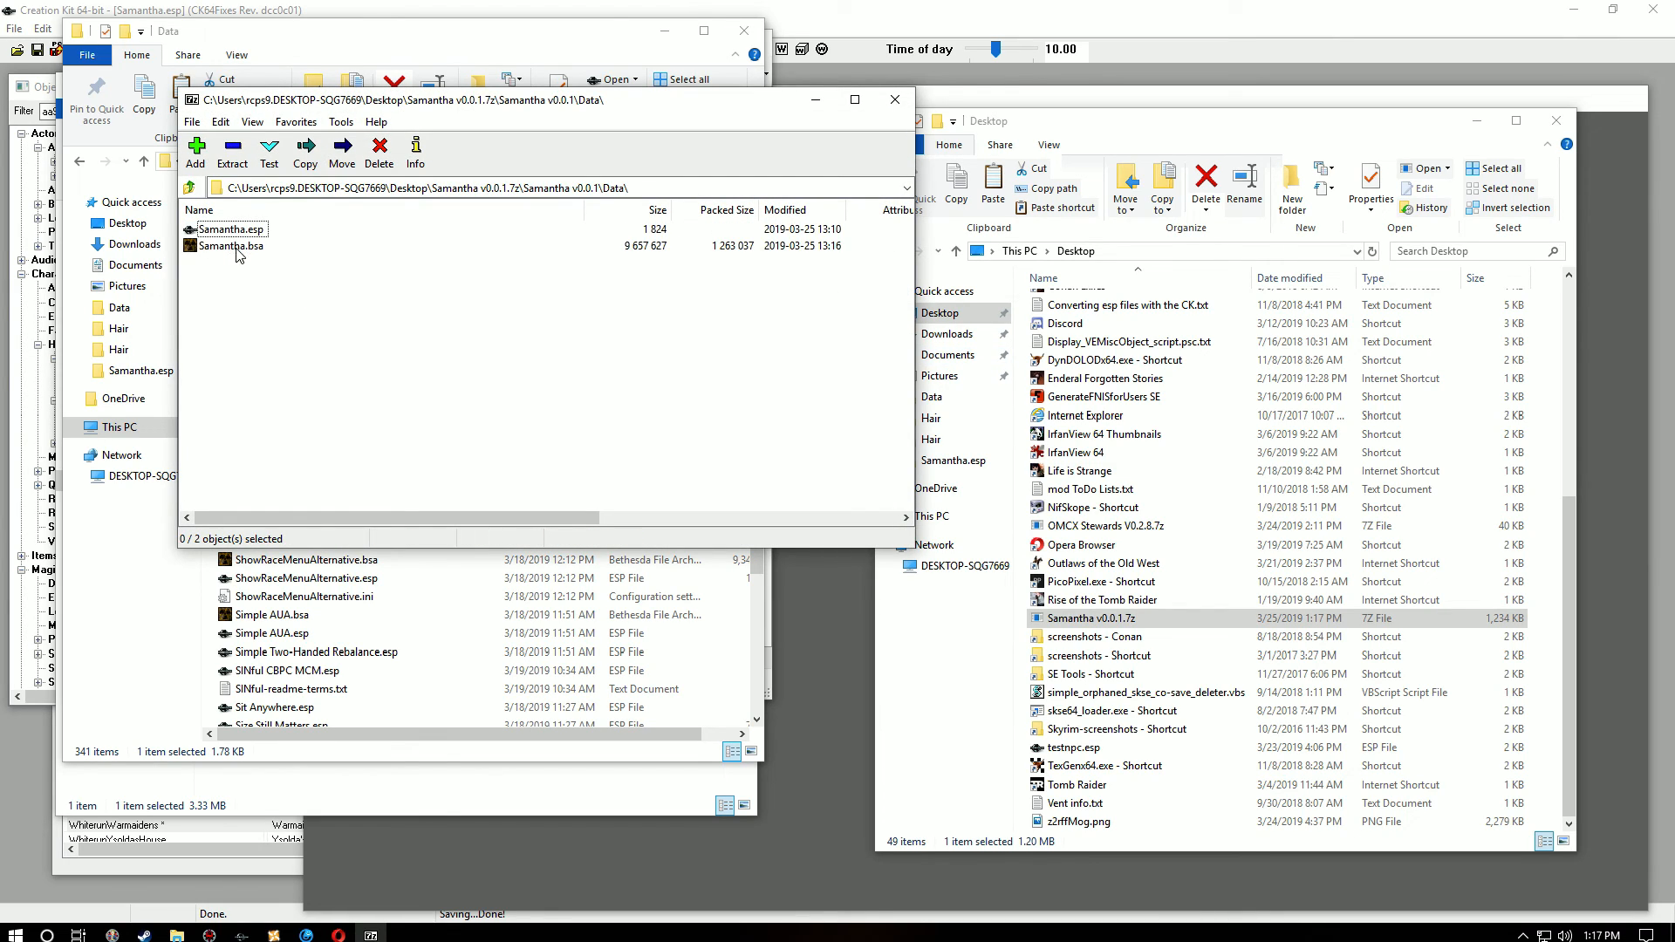
pyautogui.click(895, 100)
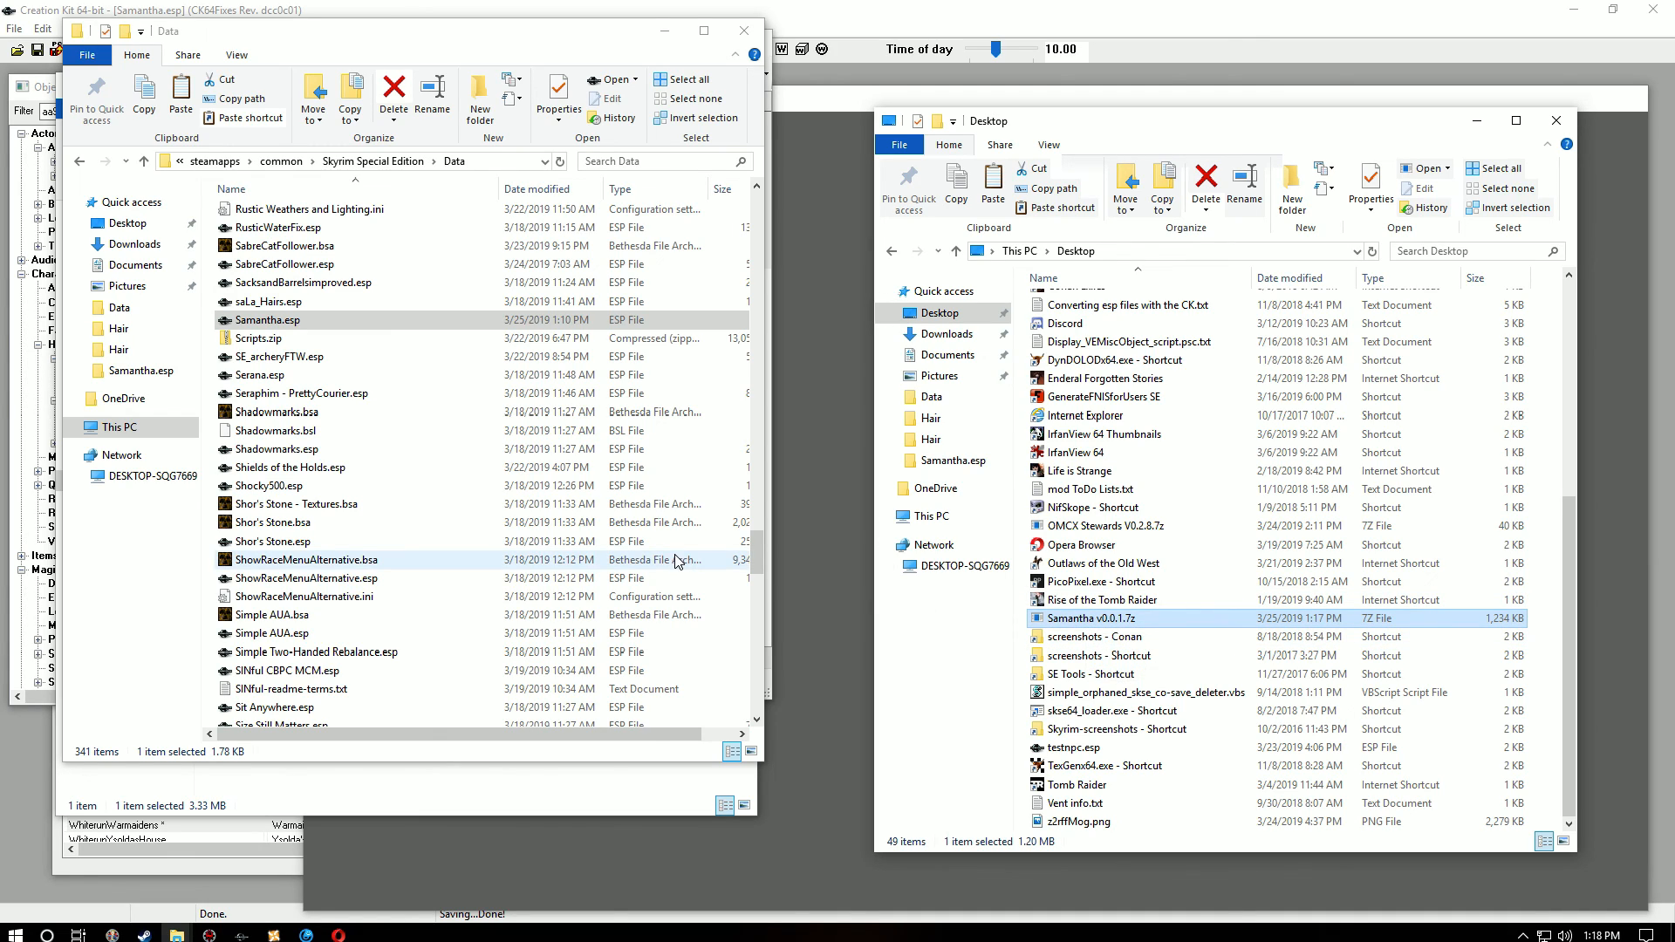
# Step: Close the Desktop folder window and the game's Data folder window
pyautogui.click(1553, 123)
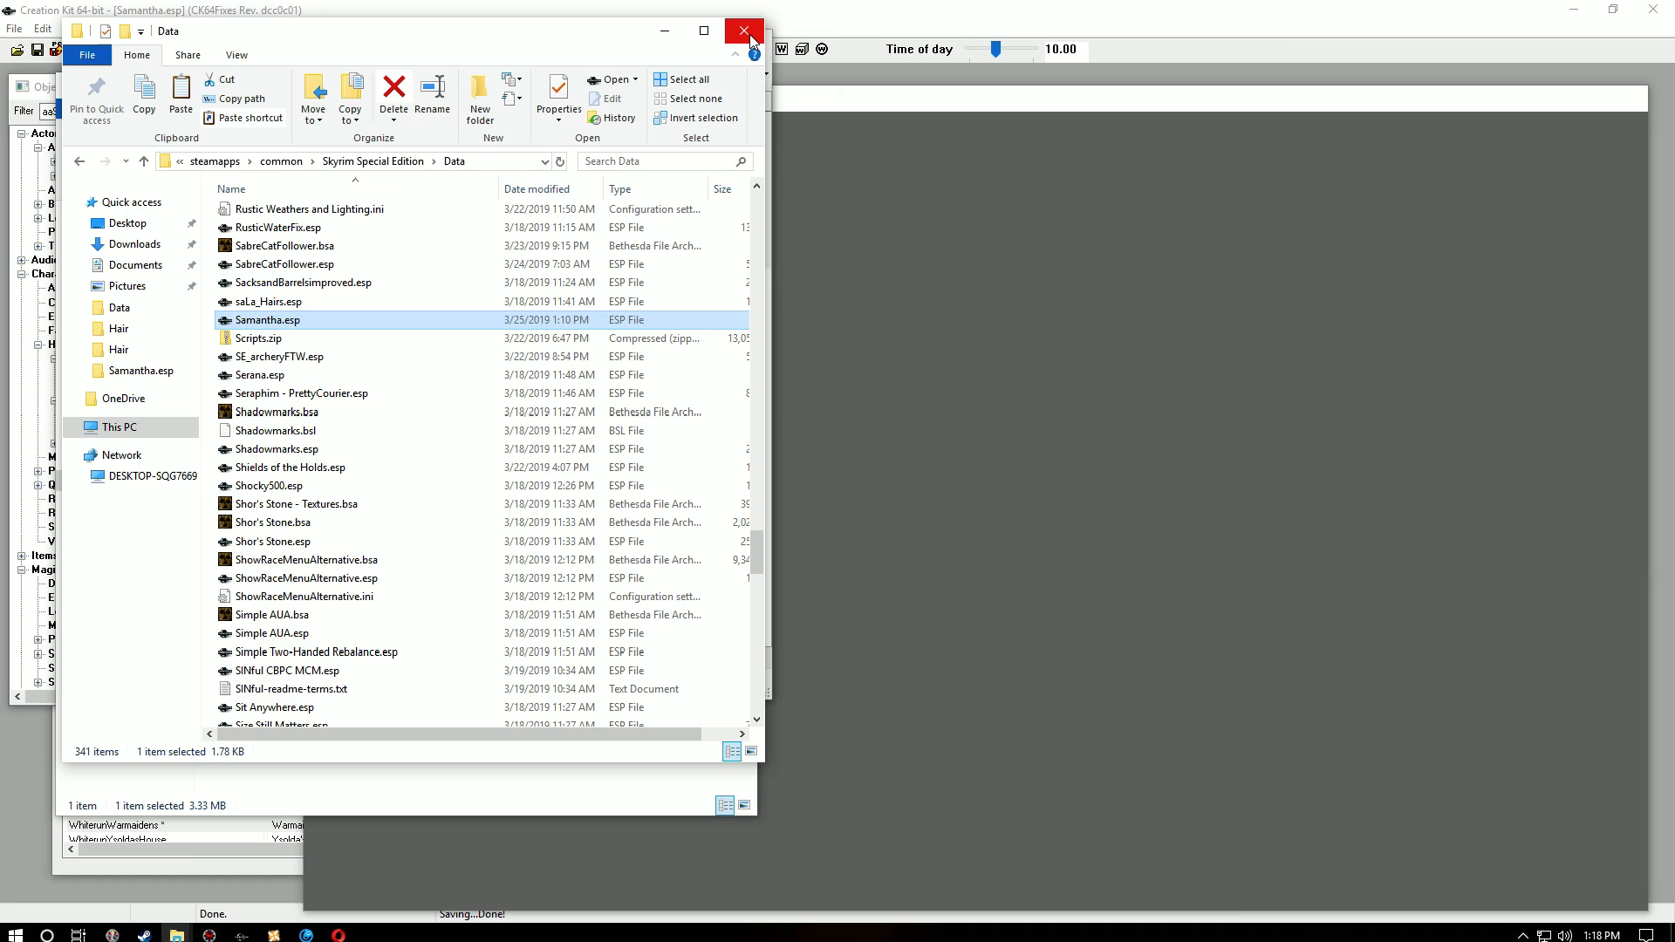
pyautogui.click(748, 36)
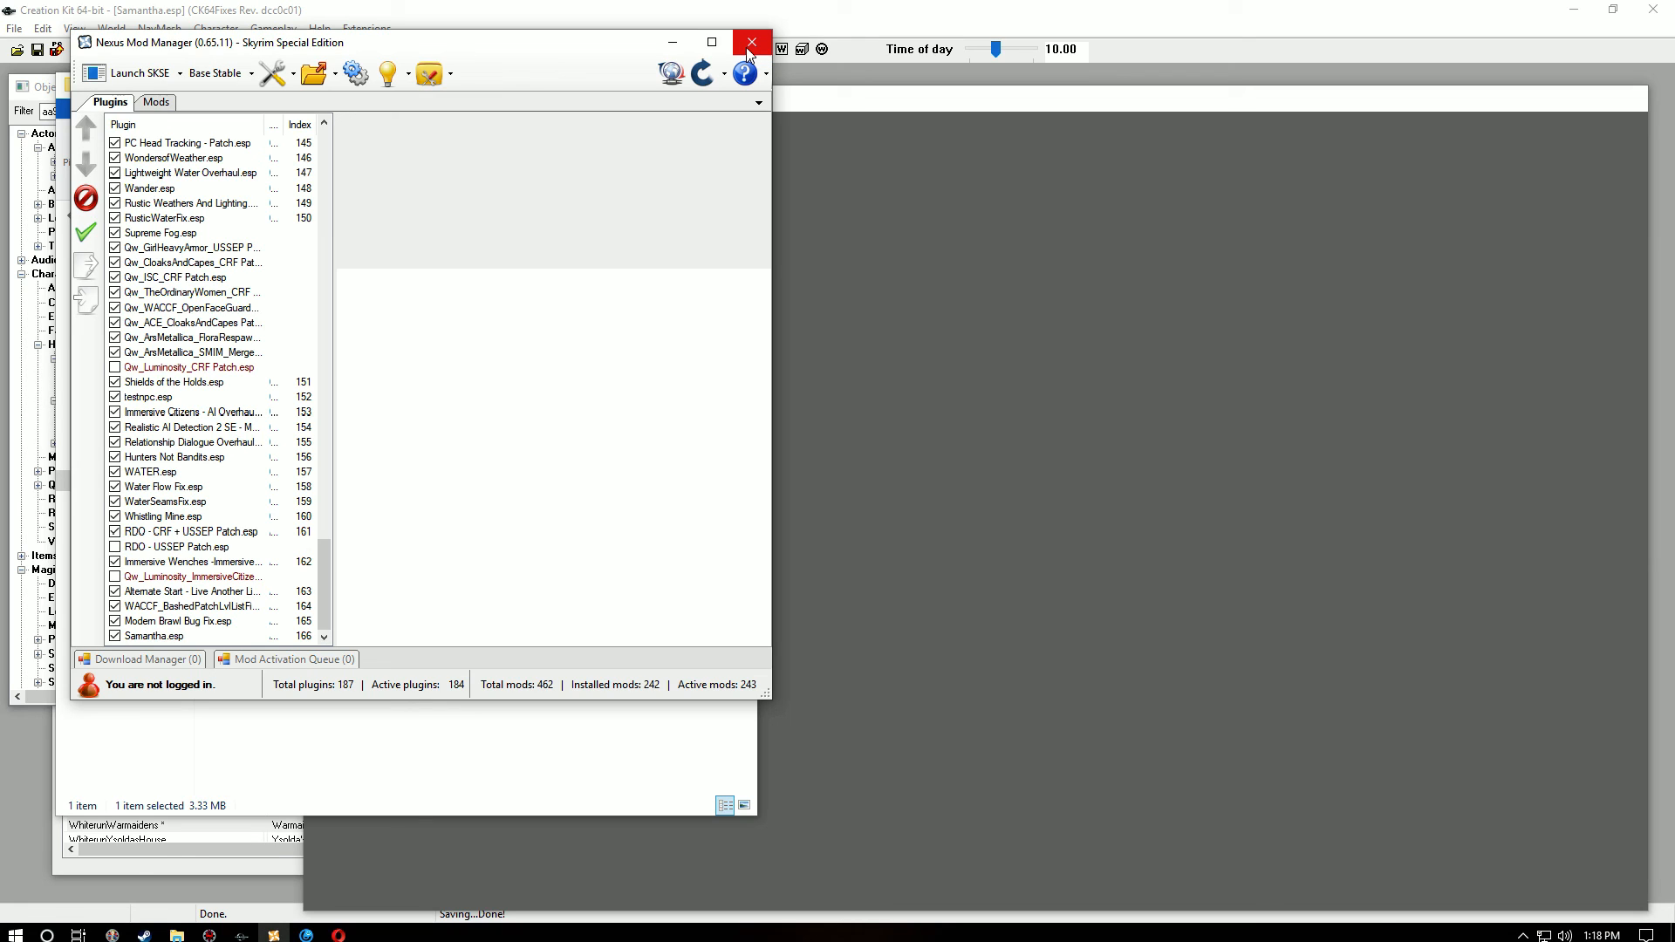
pyautogui.hotkey('alt', 'z')
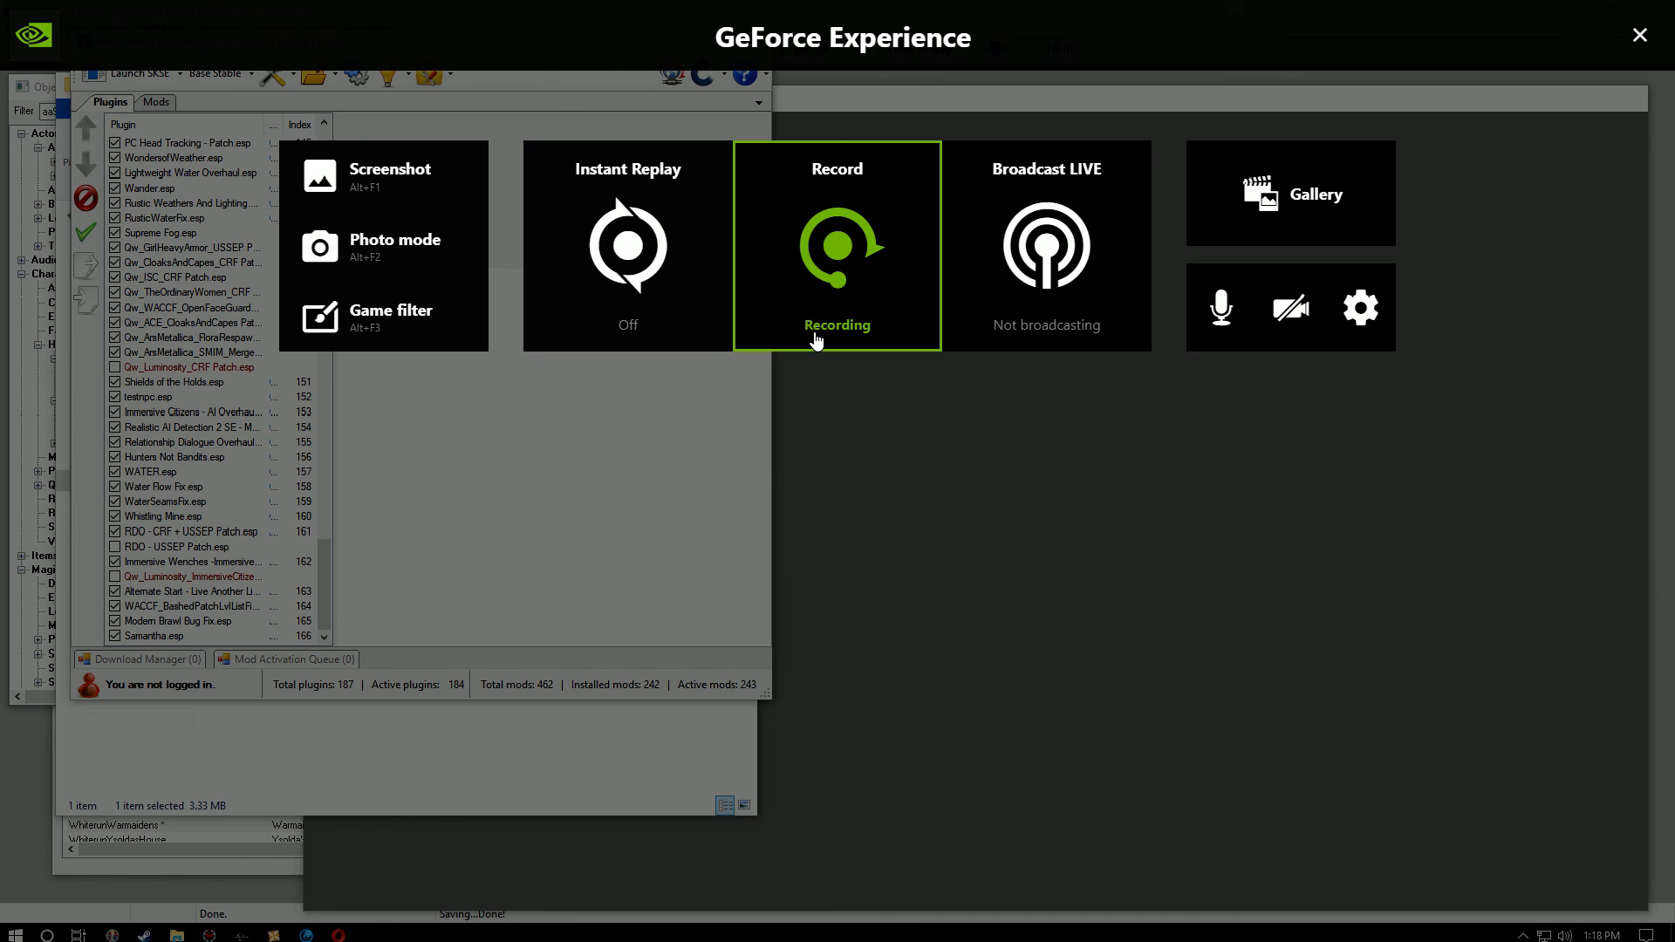